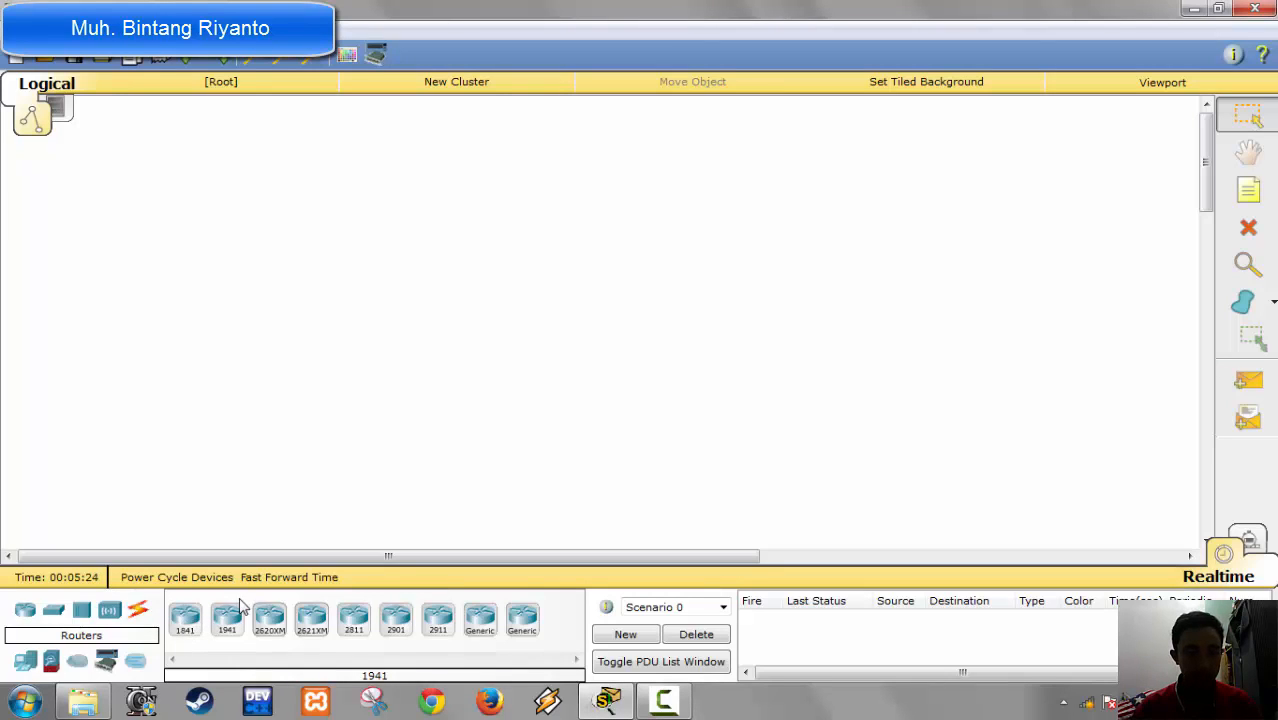
# Step: Add an 1841 router to the empty workspace and position it near the upper centre
pyautogui.click(190, 620)
pyautogui.click(528, 292)
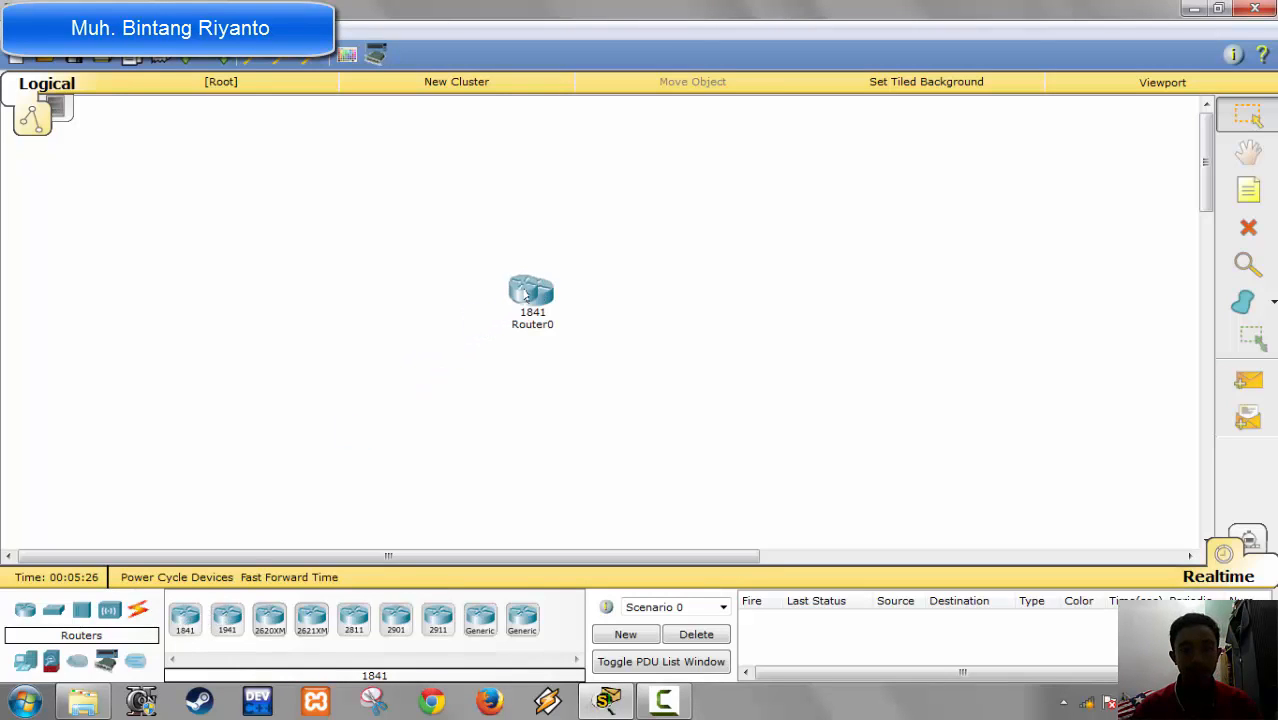
pyautogui.moveTo(527, 295); pyautogui.dragTo(593, 312)
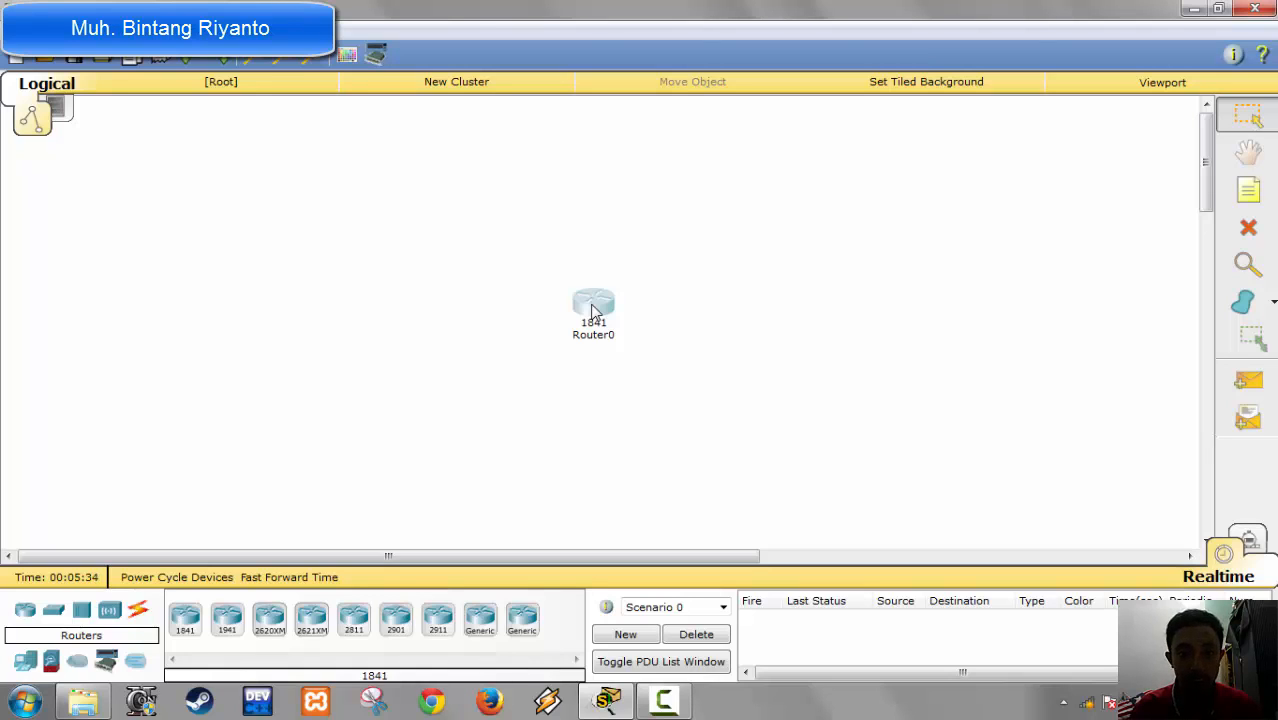
pyautogui.moveTo(591, 311); pyautogui.dragTo(588, 275)
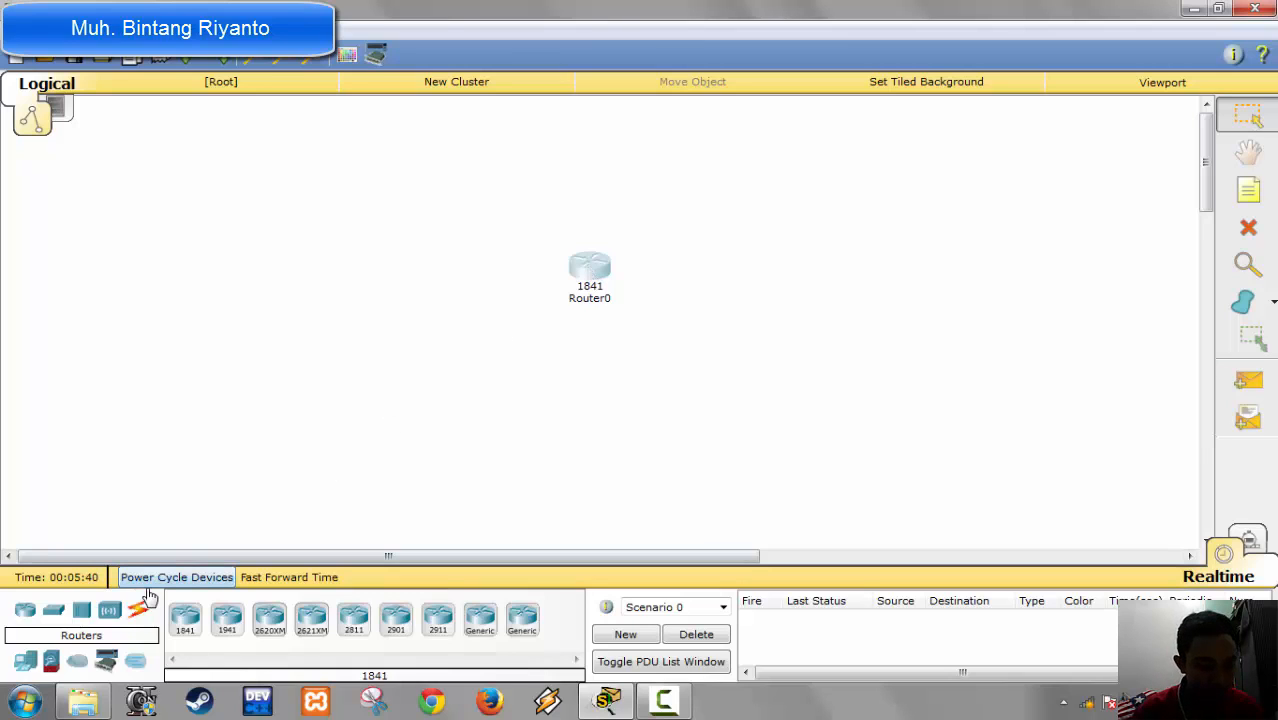
# Step: Add two 2950-24 switches, one on each side of the router and slightly below it
pyautogui.click(54, 610)
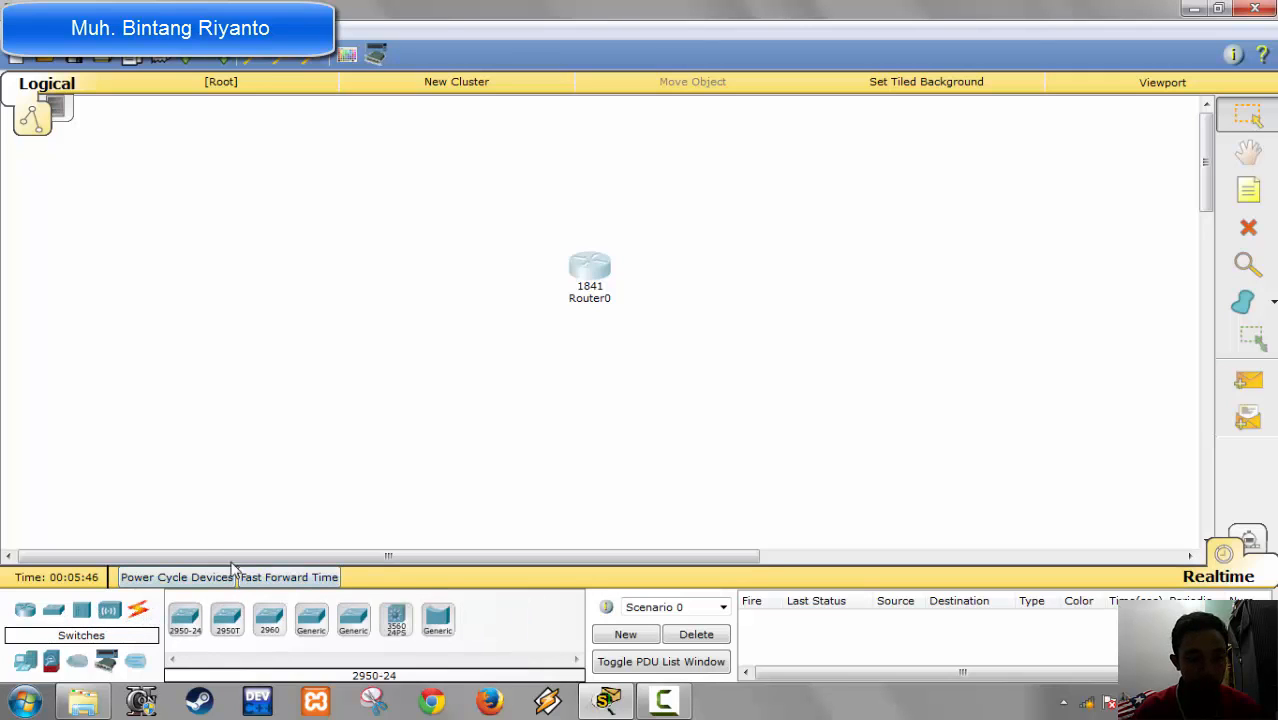
pyautogui.click(185, 620)
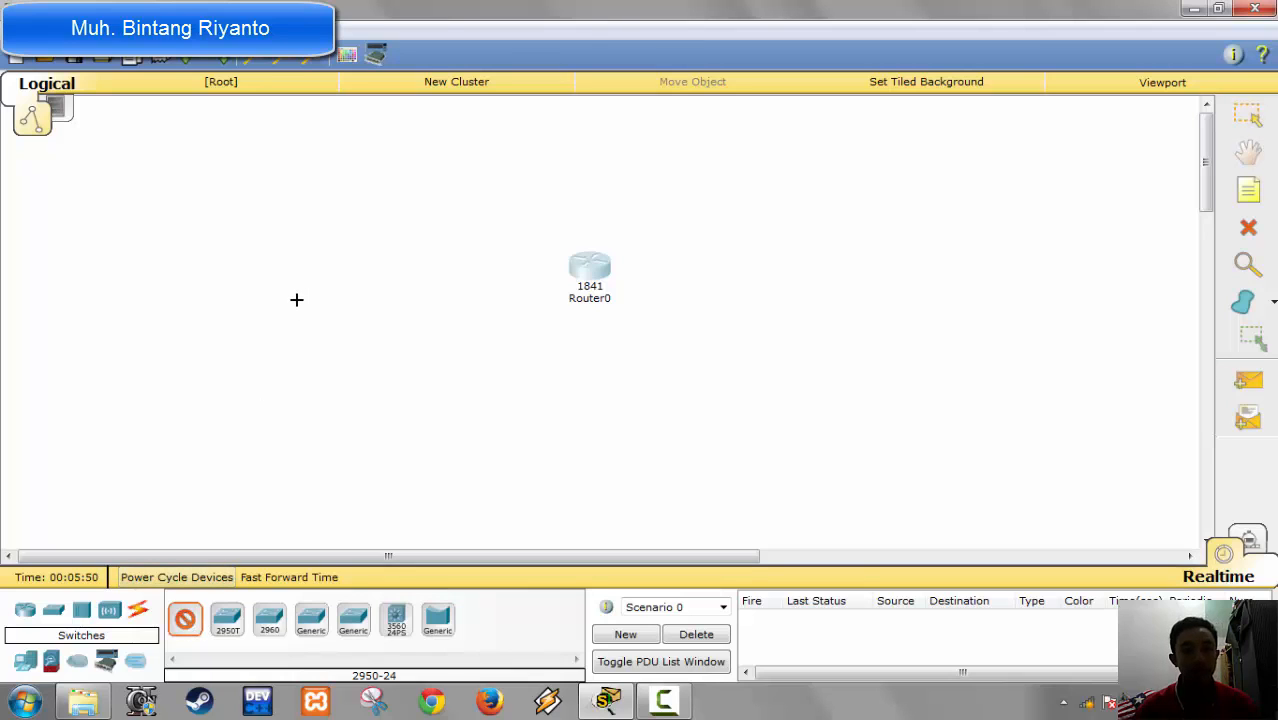
pyautogui.click(296, 299)
pyautogui.click(185, 620)
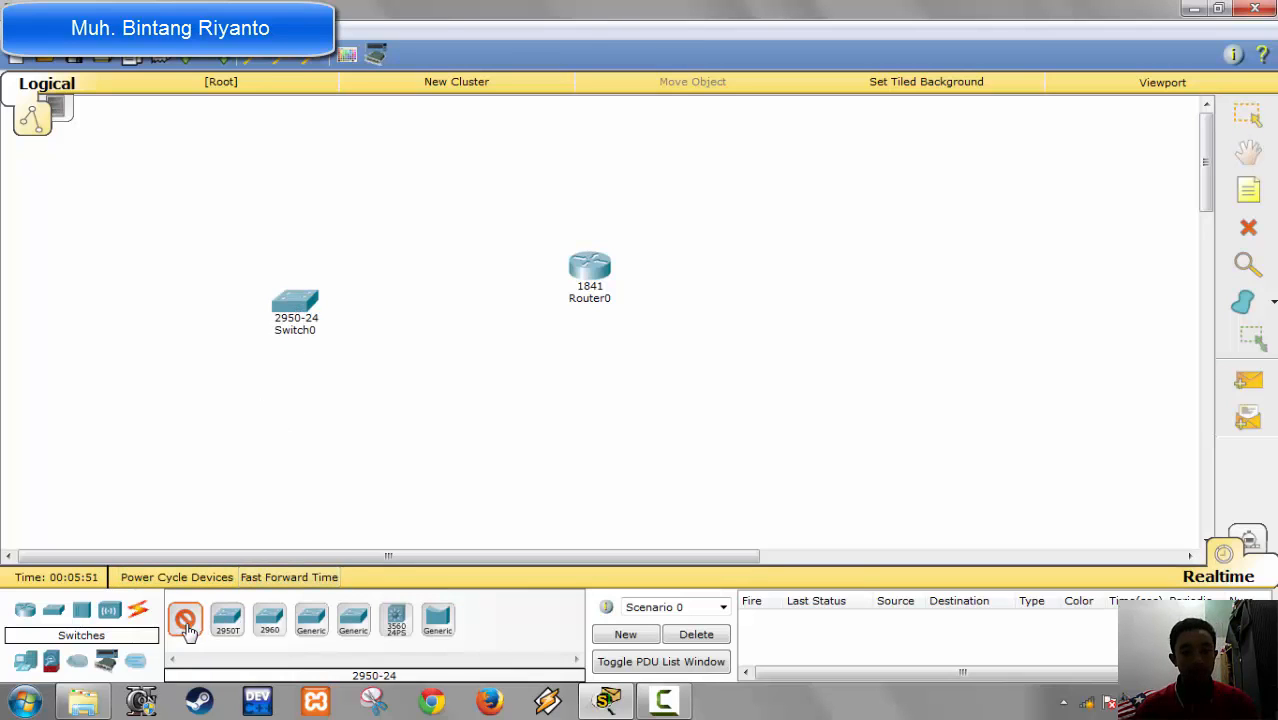
pyautogui.click(867, 343)
pyautogui.moveTo(872, 347); pyautogui.dragTo(849, 302)
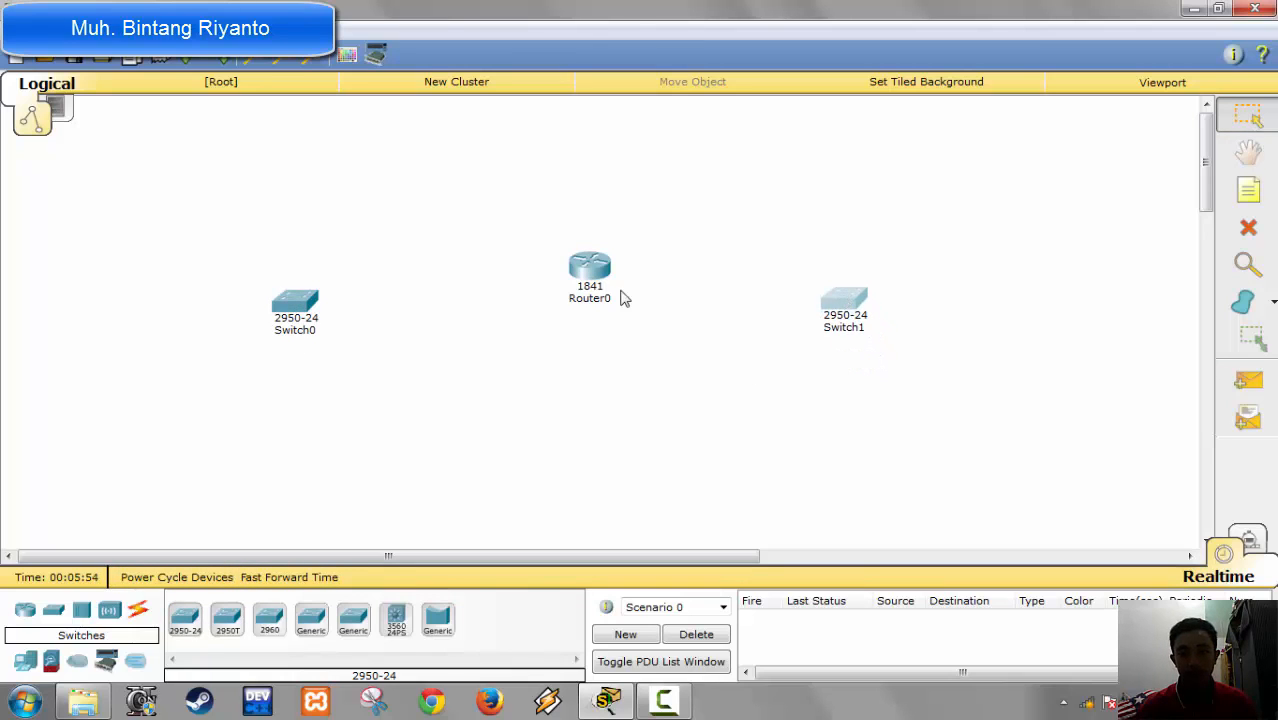
# Step: Move the router slightly higher and bring both switches closer to it
pyautogui.moveTo(590, 280); pyautogui.dragTo(588, 252)
pyautogui.moveTo(300, 318); pyautogui.dragTo(385, 305)
pyautogui.moveTo(849, 316); pyautogui.dragTo(819, 310)
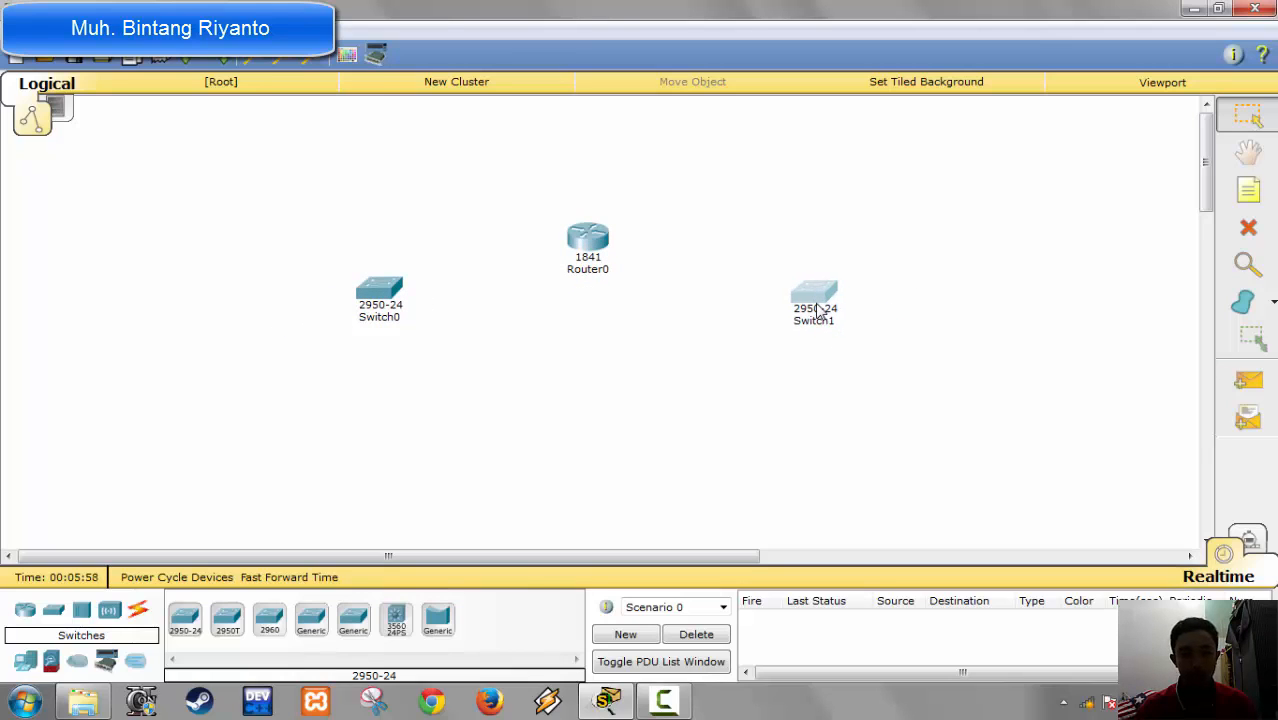
# Step: Add five generic Server-PT devices in a diagonal arc on the outer side of Switch0
pyautogui.click(26, 662)
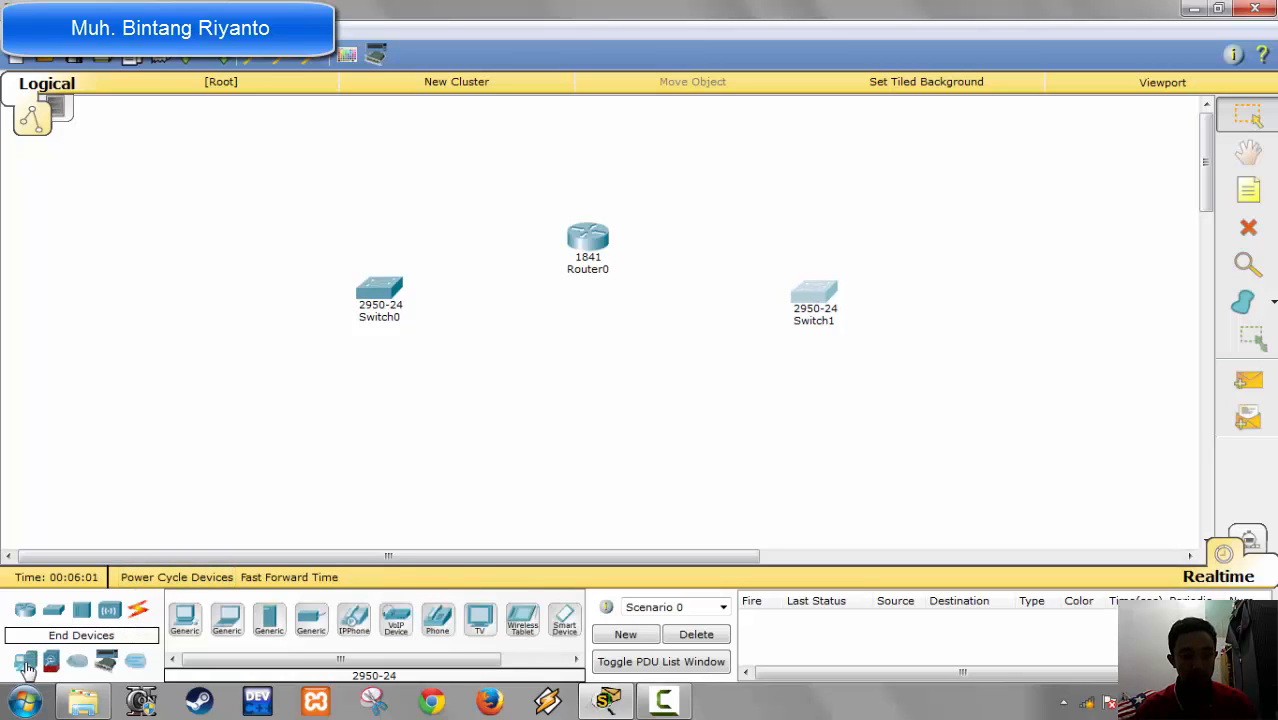
pyautogui.click(268, 618)
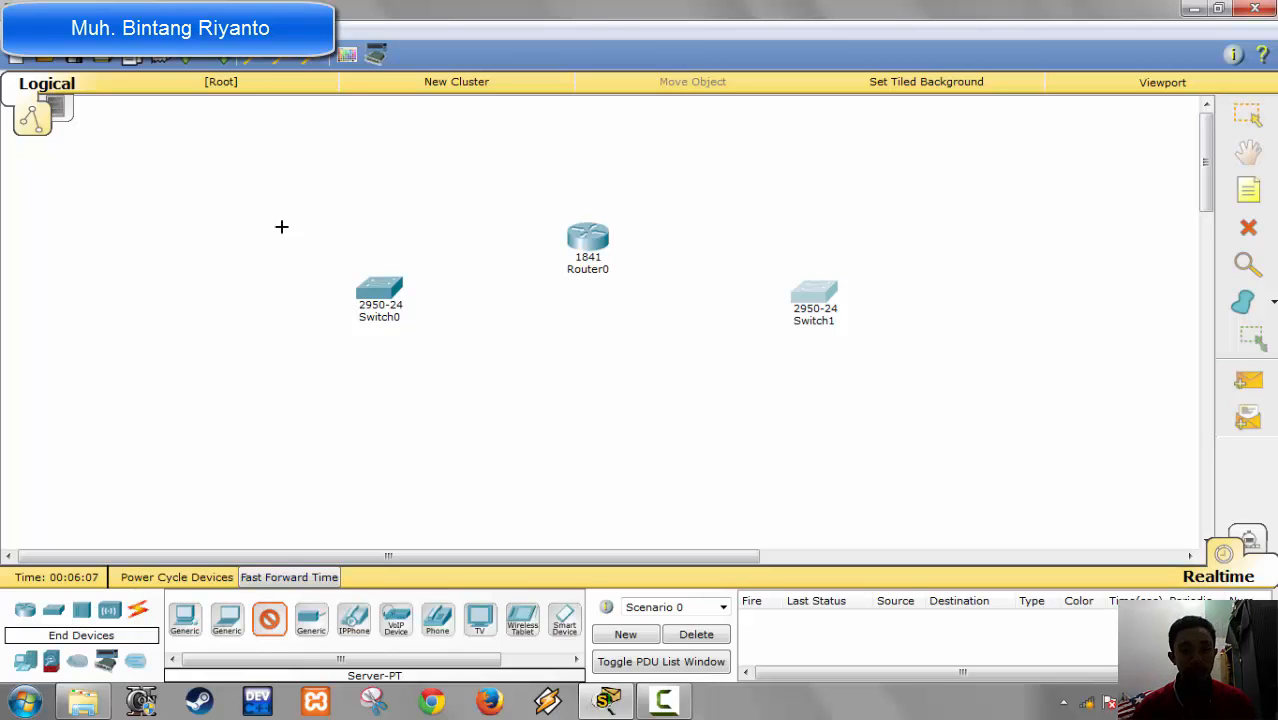
pyautogui.click(320, 170)
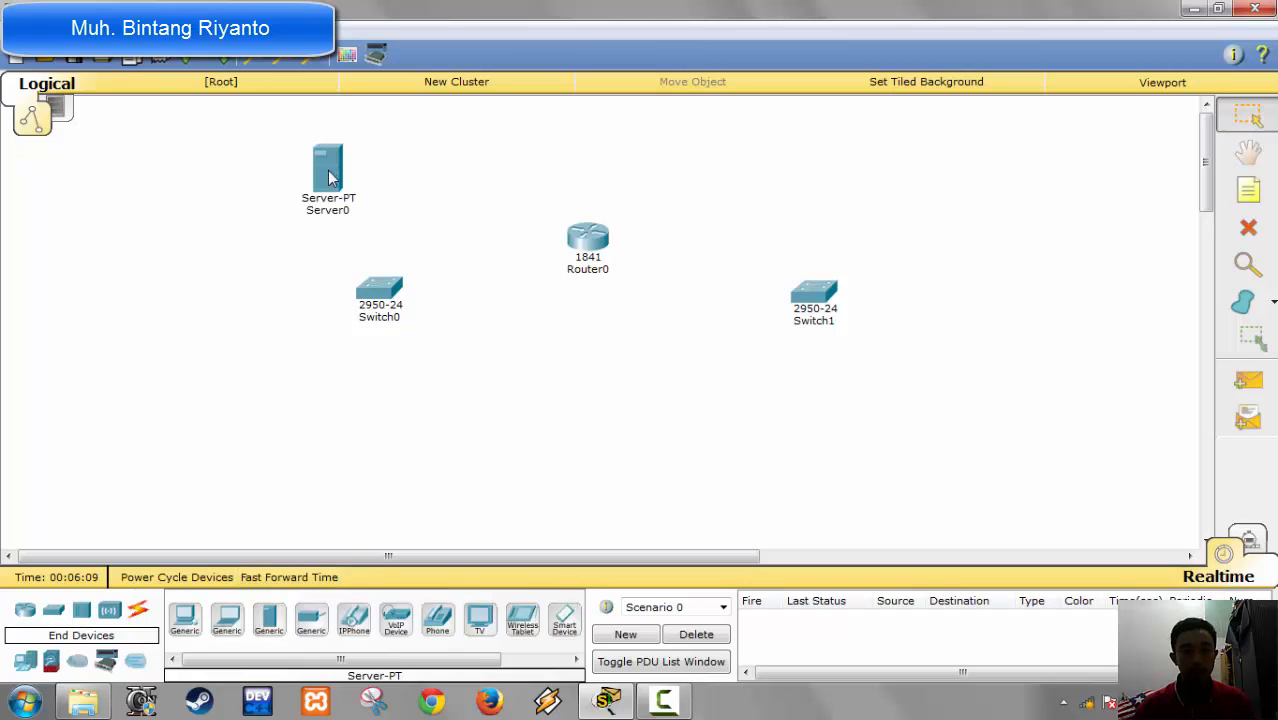
pyautogui.click(268, 618)
pyautogui.click(251, 200)
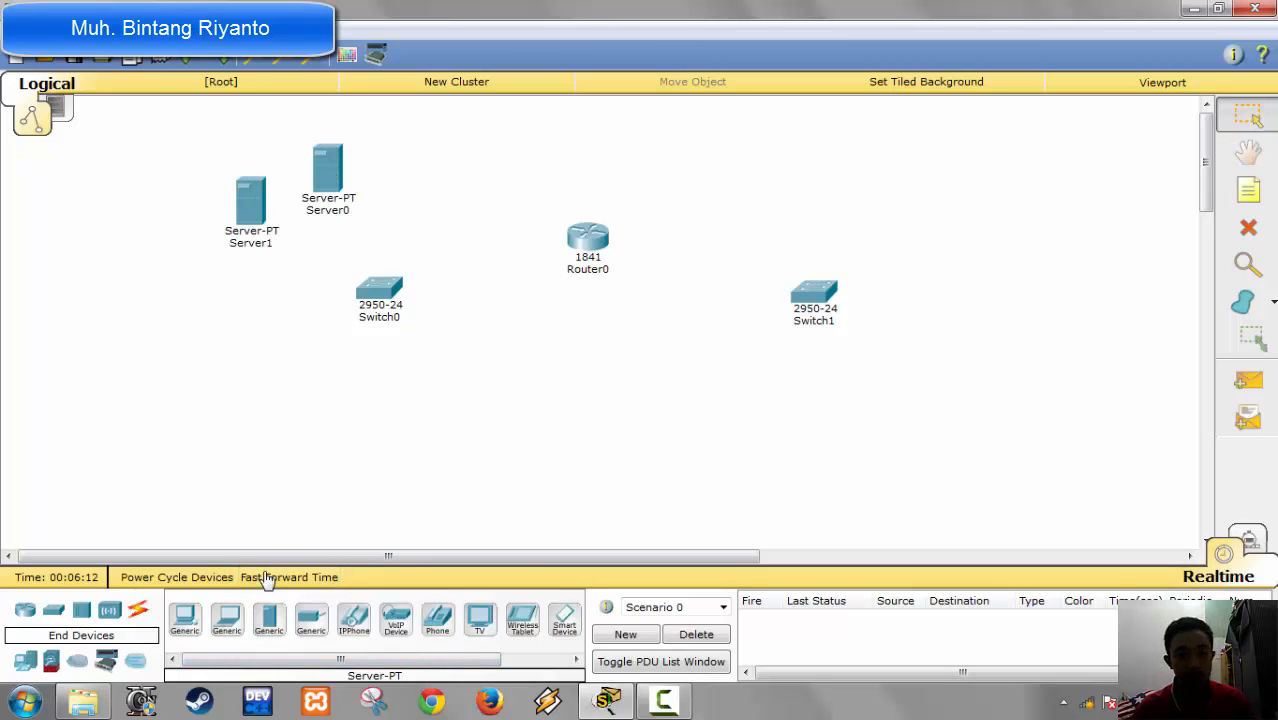
pyautogui.click(268, 620)
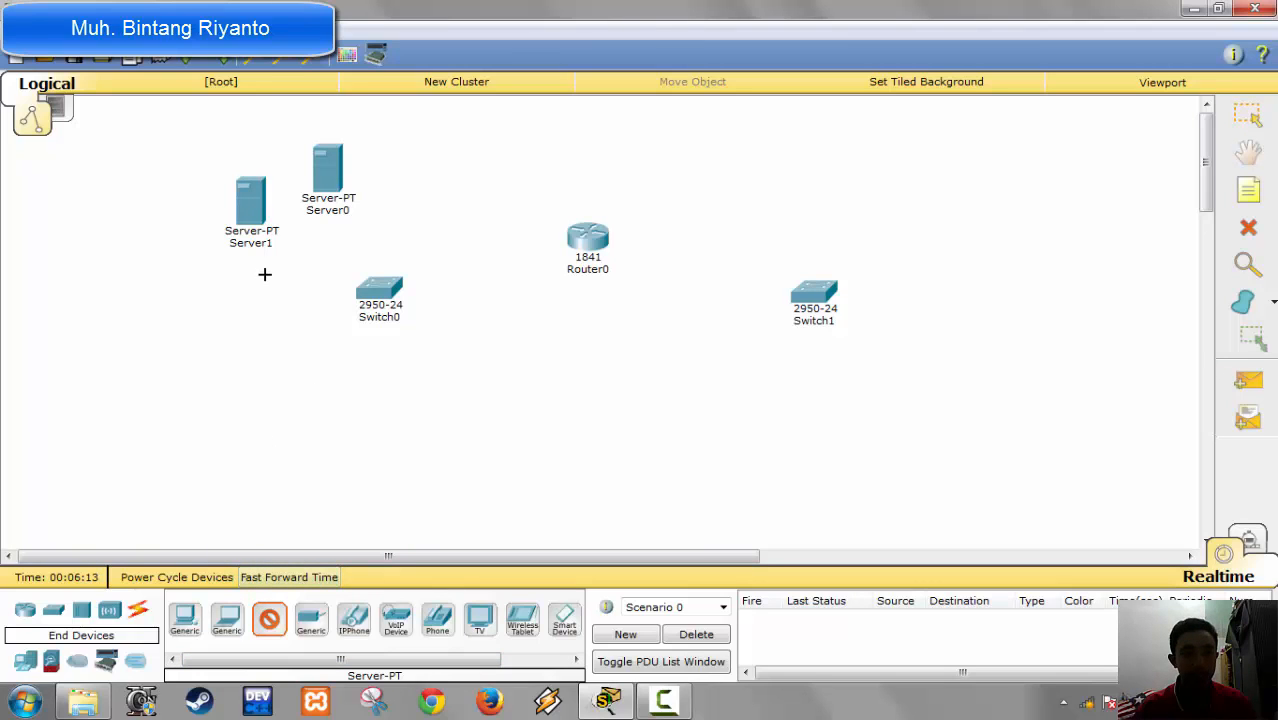
pyautogui.click(192, 256)
pyautogui.click(268, 620)
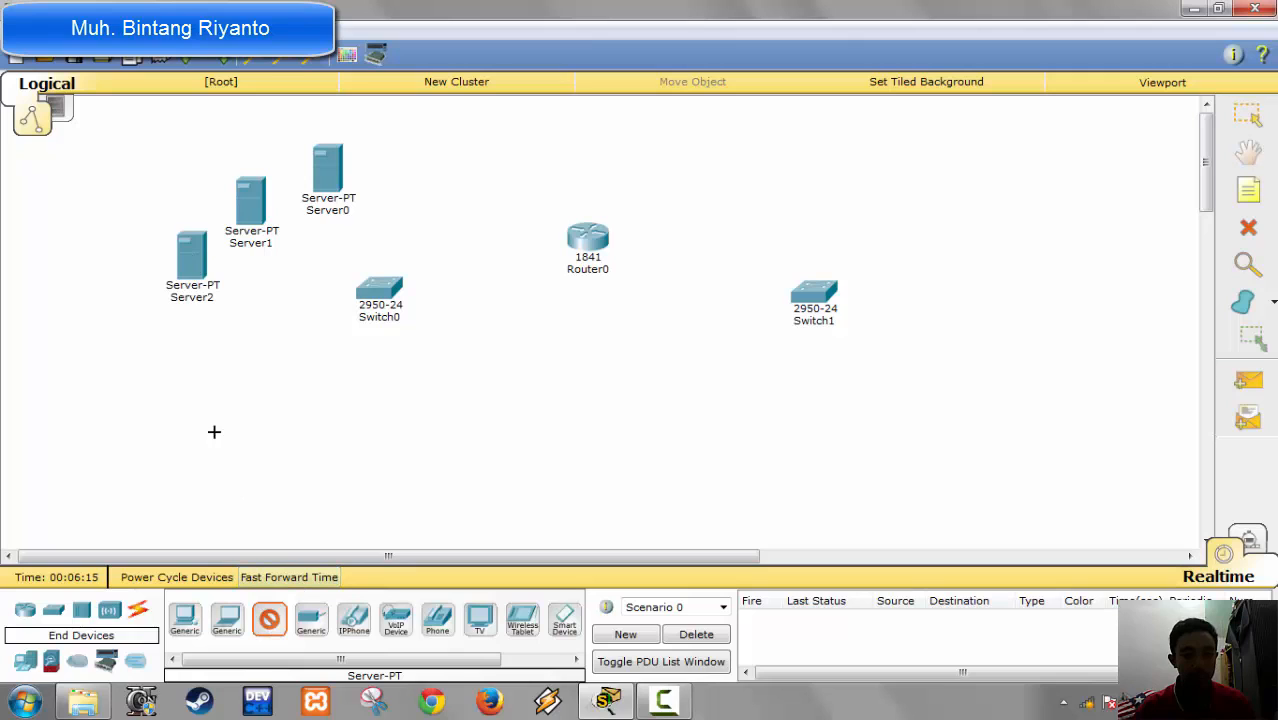
pyautogui.click(140, 302)
pyautogui.click(268, 620)
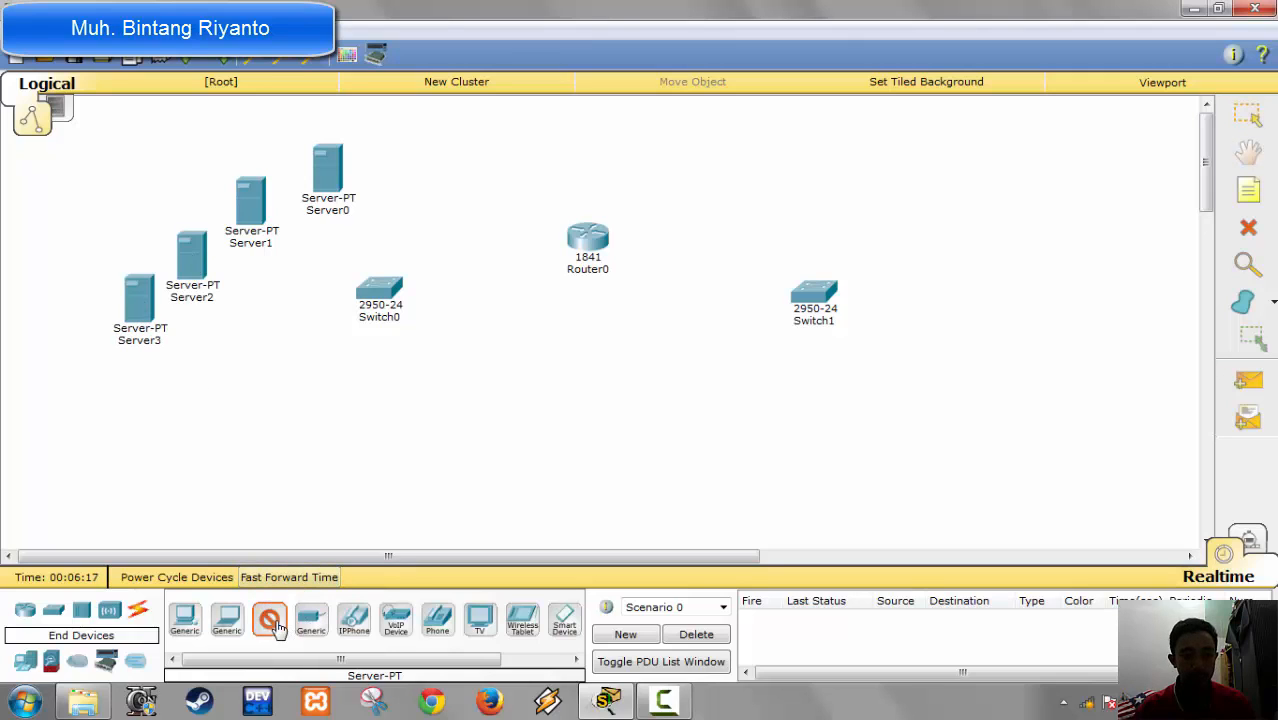
pyautogui.click(95, 376)
# Step: Add two generic PC-PT computers side by side below Switch0
pyautogui.click(185, 620)
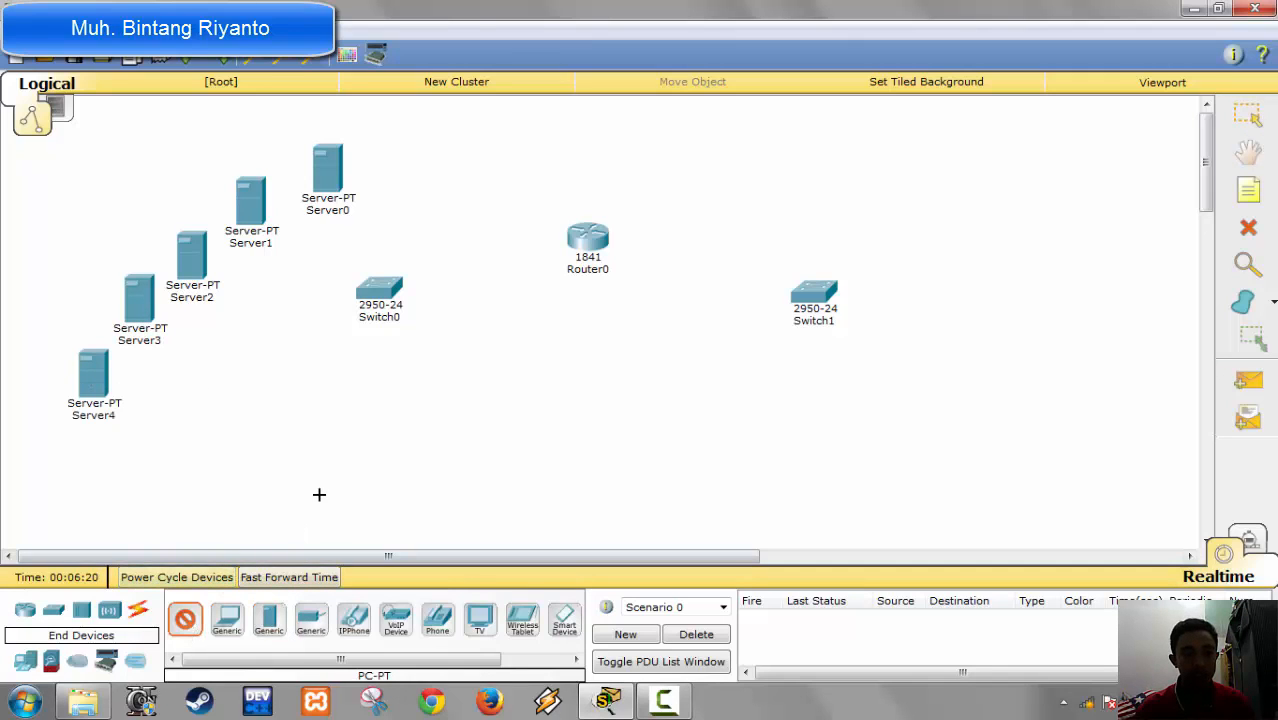
pyautogui.click(314, 491)
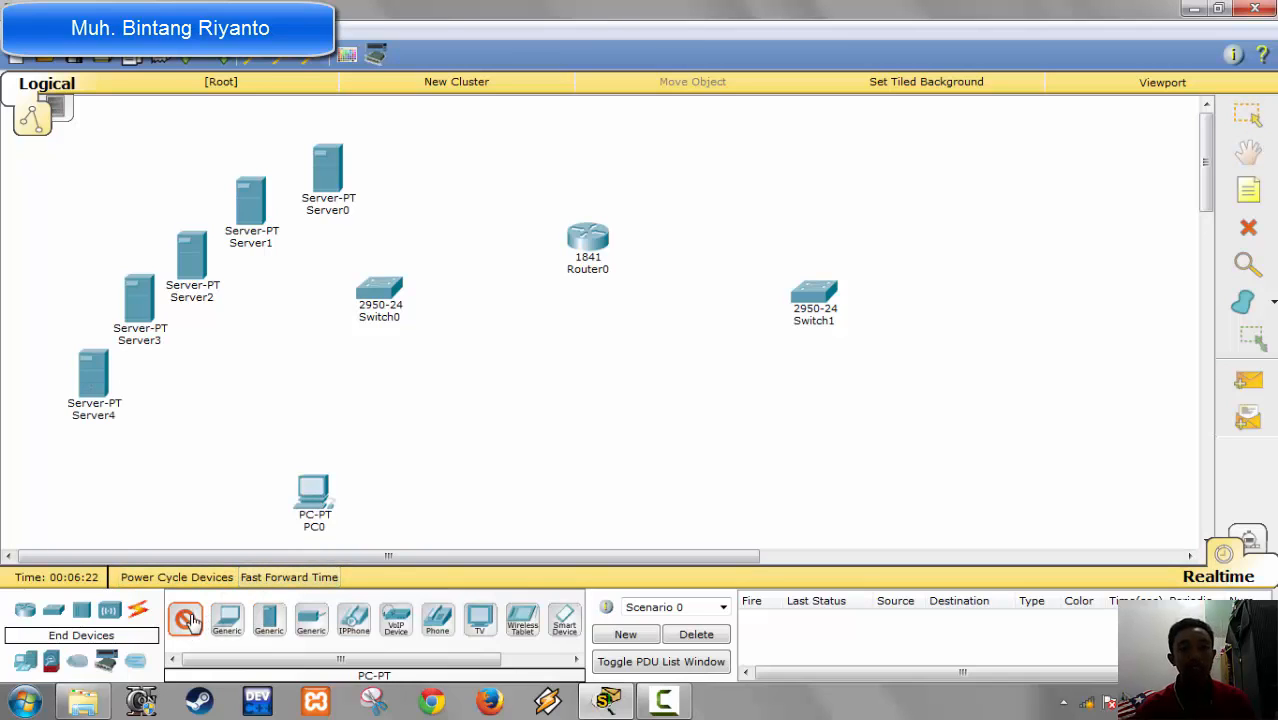
pyautogui.click(448, 482)
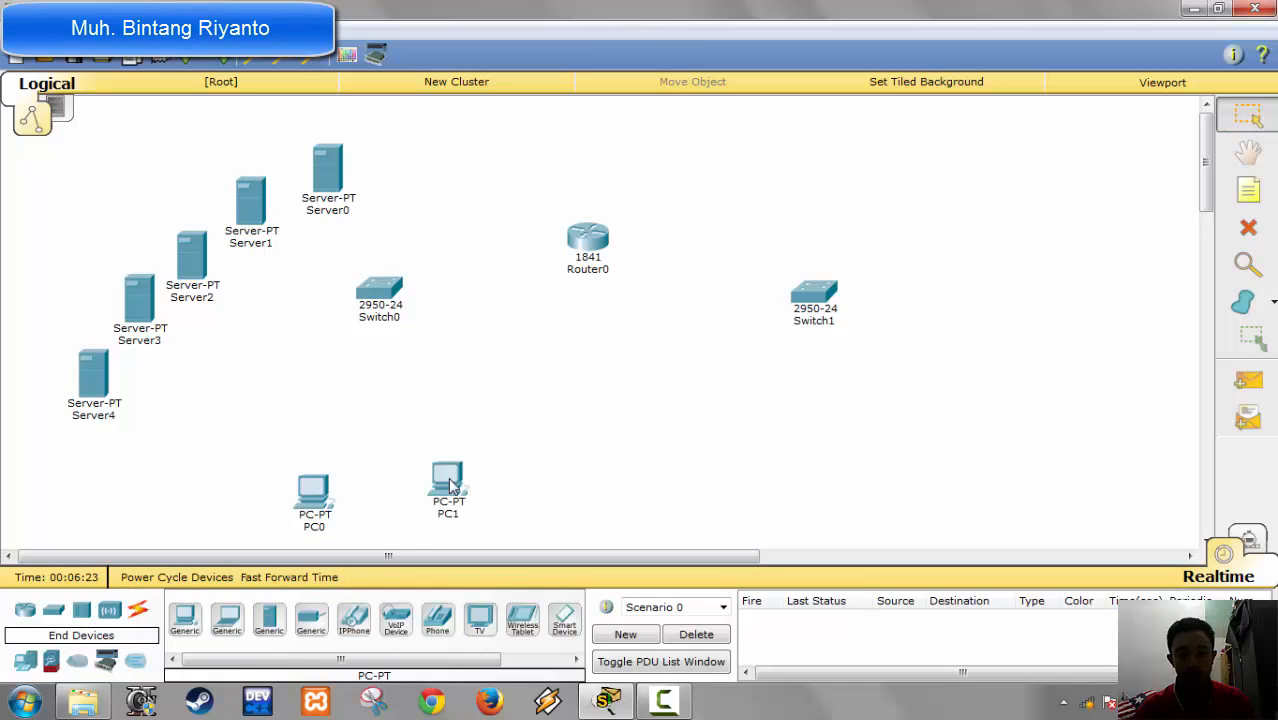
# Step: Add five more generic Server-PT devices in a diagonal arc on the outer side of Switch1
pyautogui.click(268, 620)
pyautogui.click(825, 148)
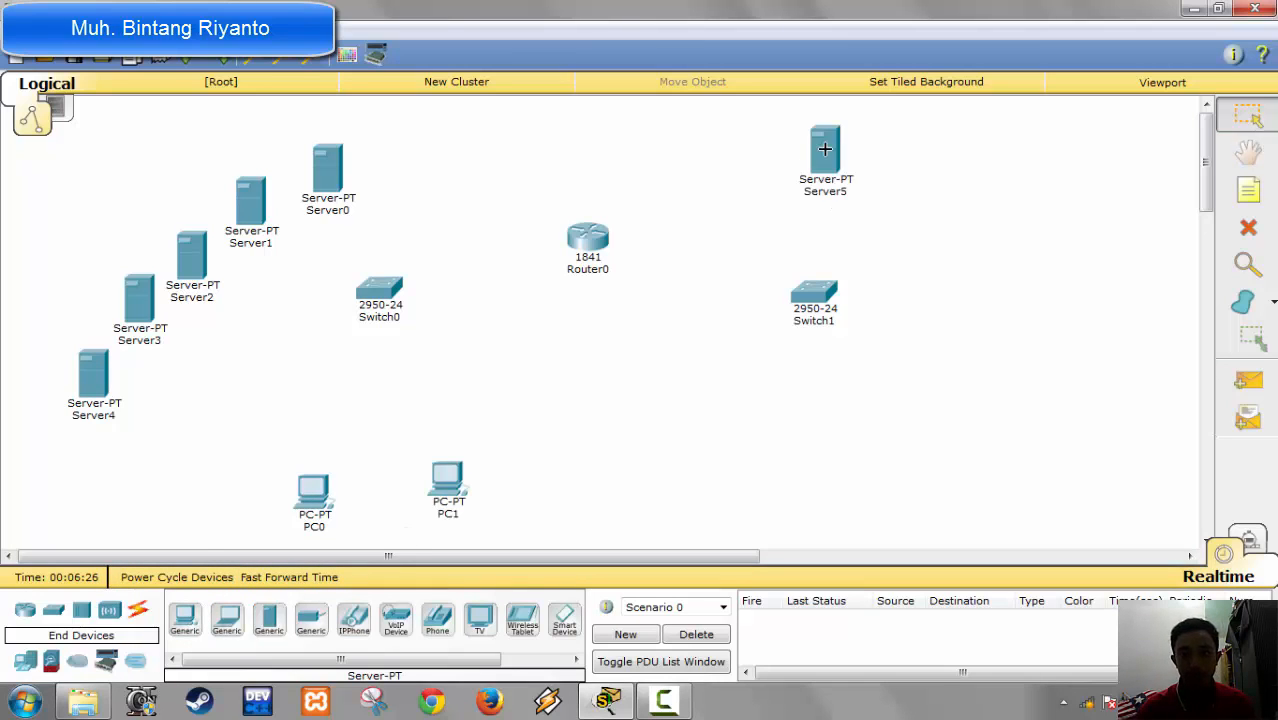
pyautogui.click(268, 620)
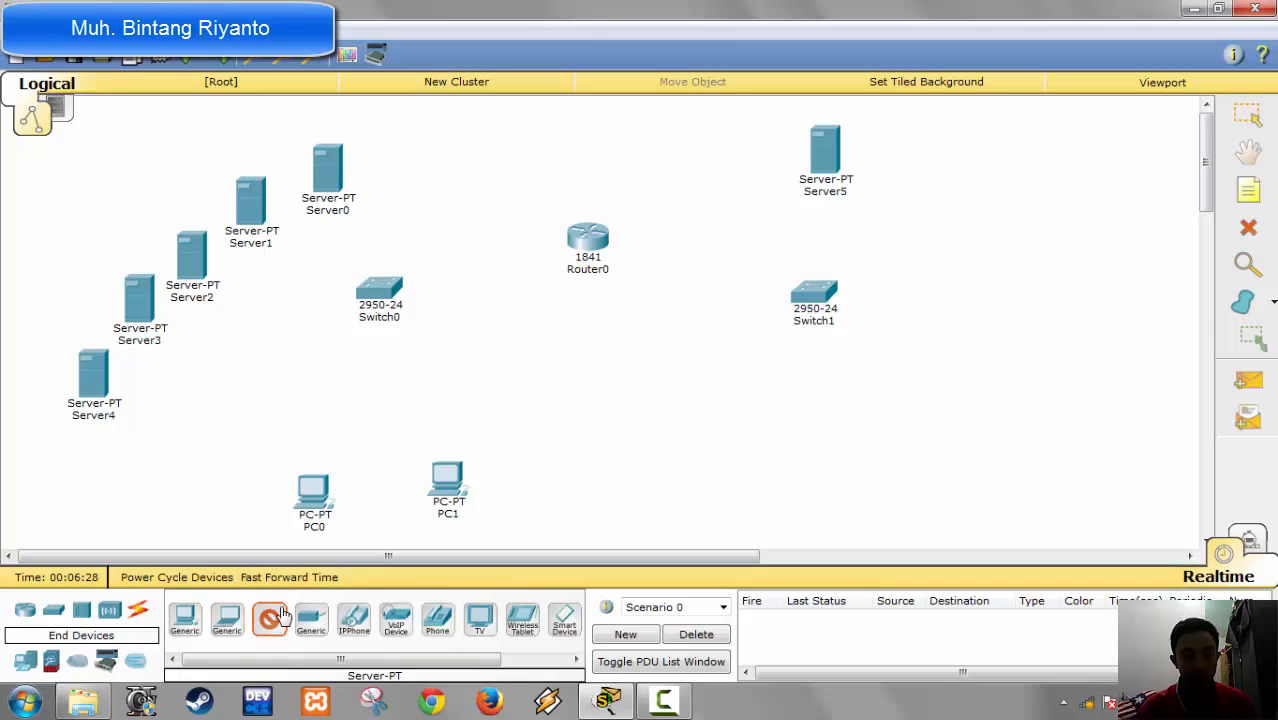
pyautogui.click(915, 205)
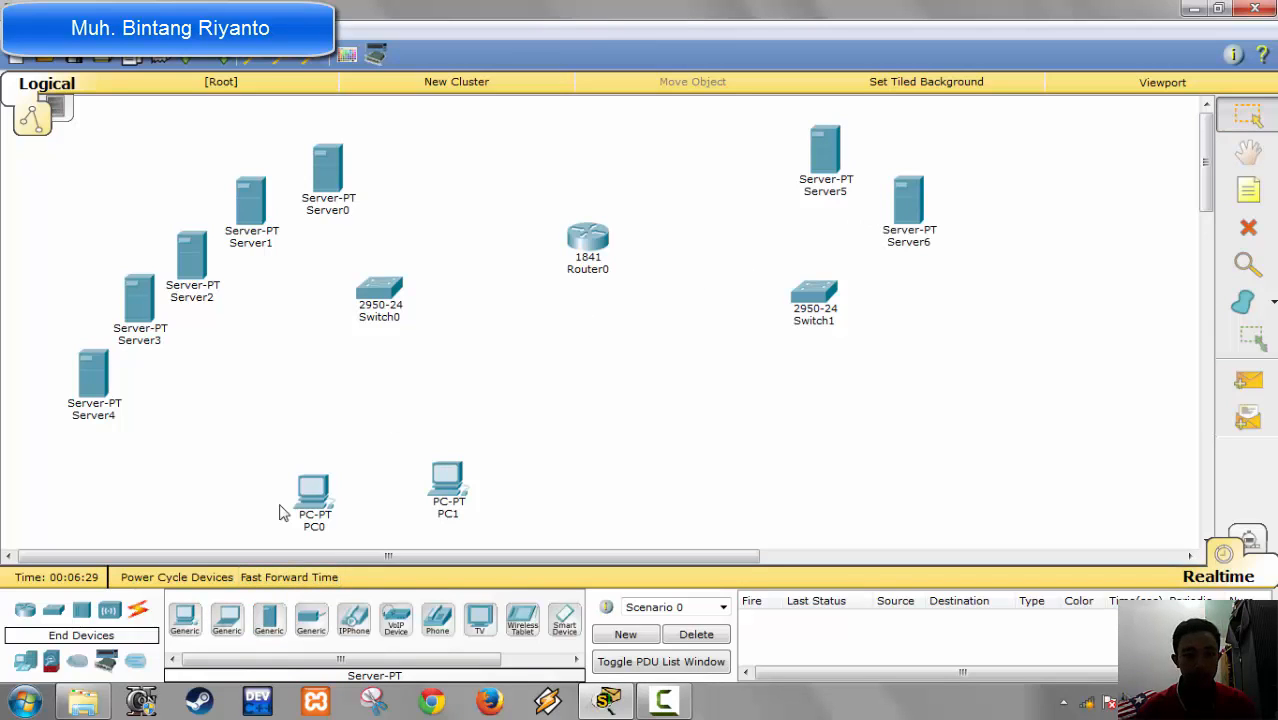
pyautogui.click(271, 622)
pyautogui.click(985, 255)
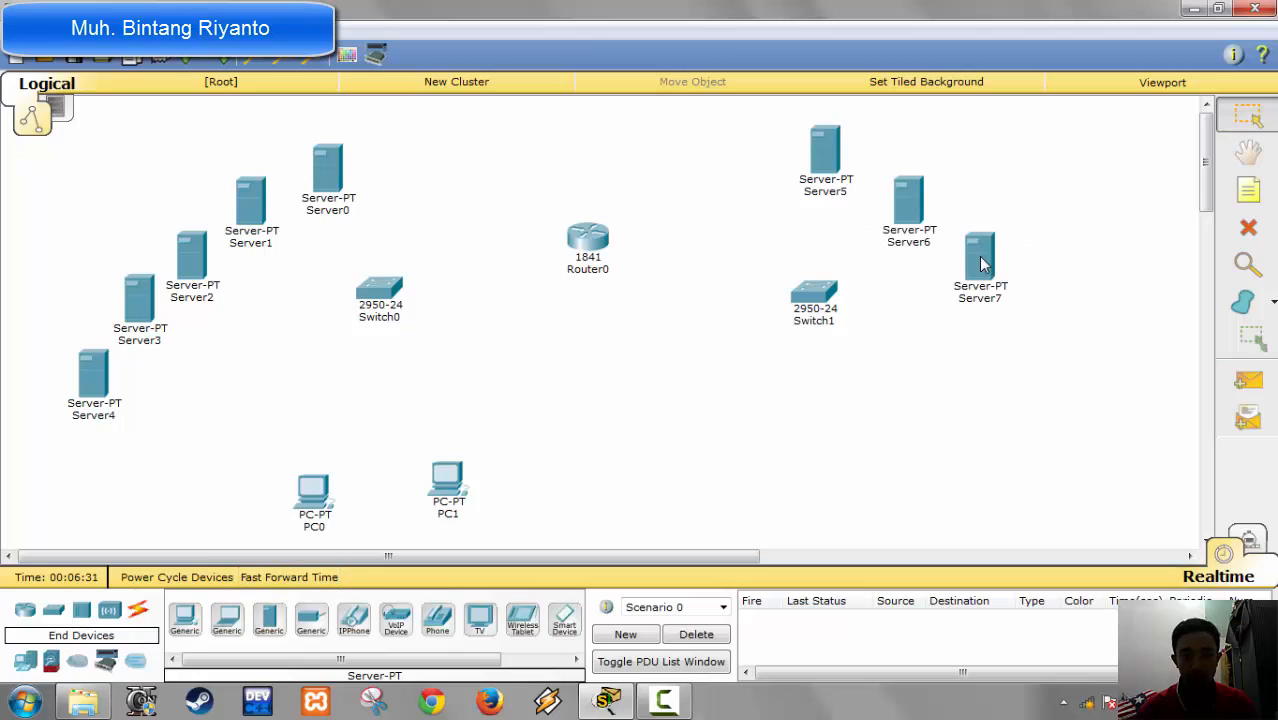
pyautogui.click(270, 622)
pyautogui.click(1026, 312)
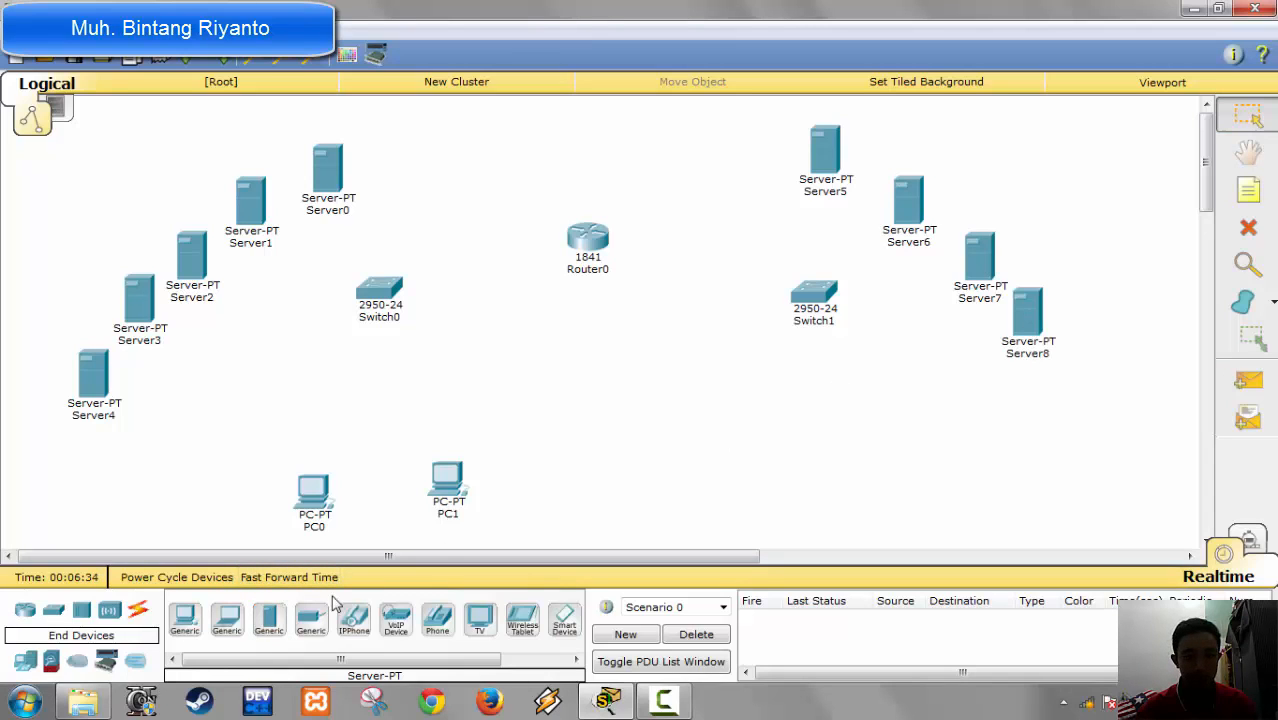
pyautogui.click(269, 622)
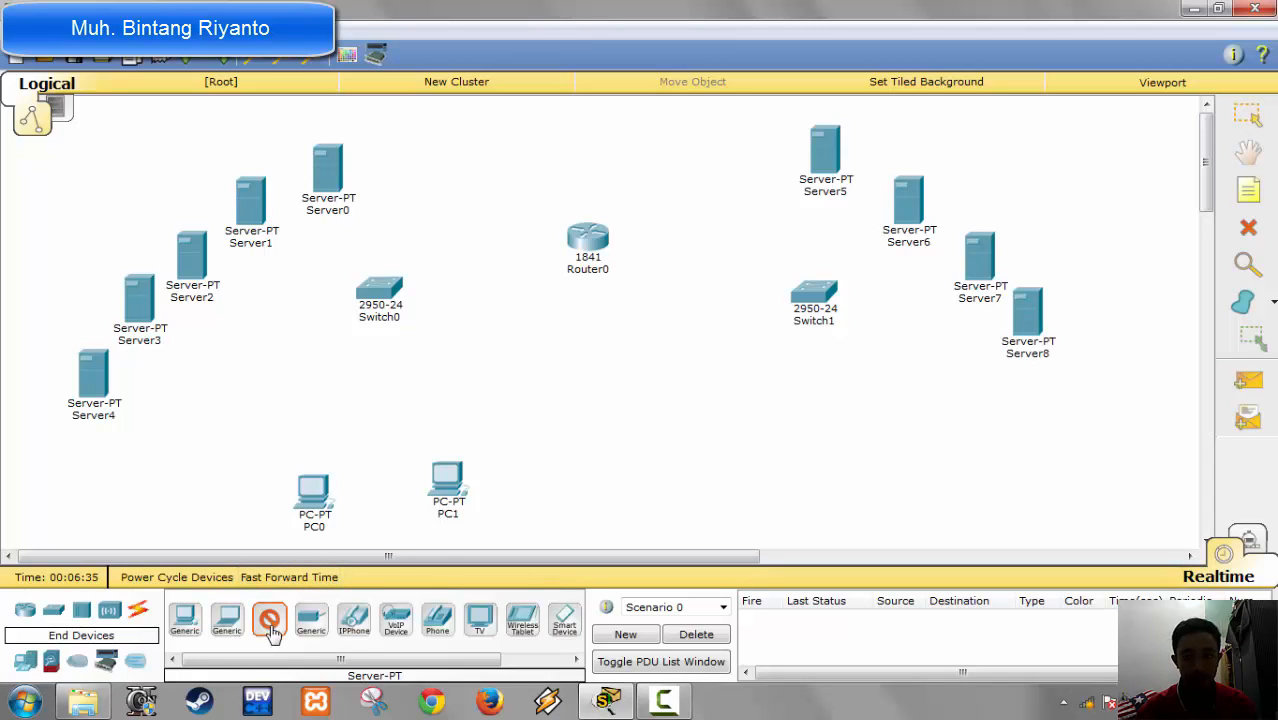
pyautogui.click(1064, 400)
# Step: Add two generic PC-PT computers below Switch1 and adjust their positions so they sit on either side of it
pyautogui.click(184, 618)
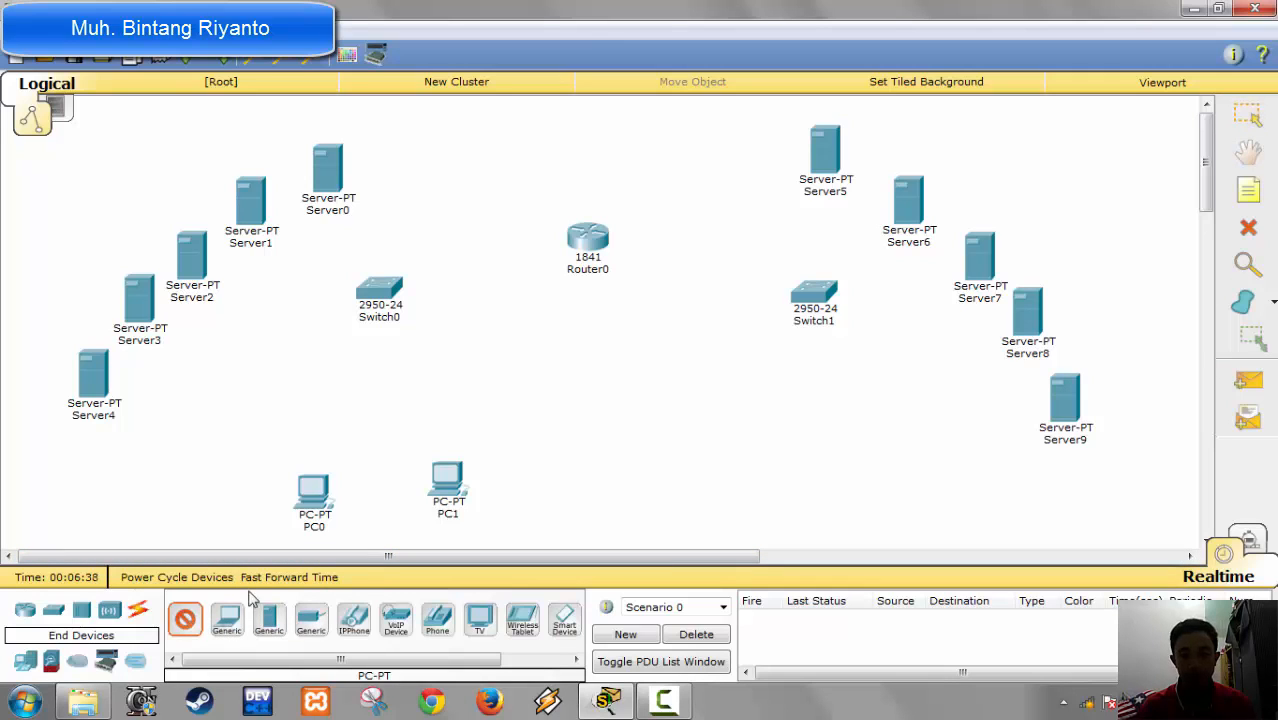
pyautogui.click(719, 471)
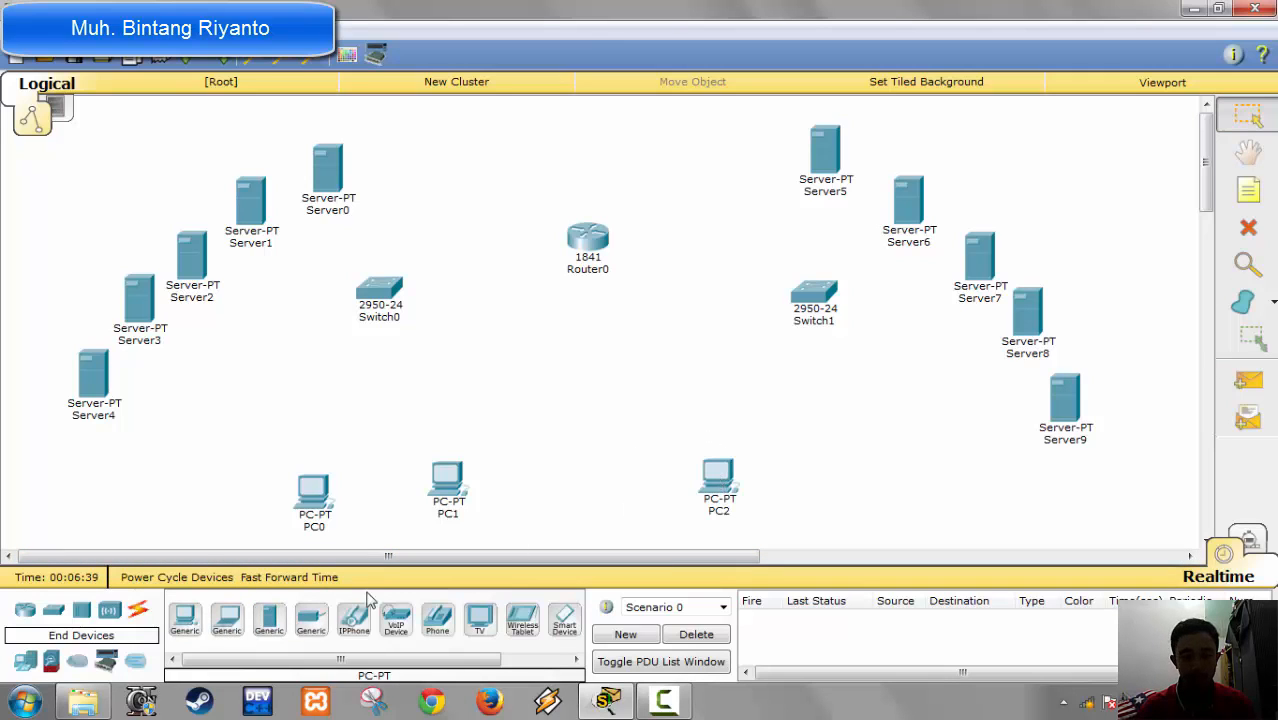
pyautogui.click(892, 482)
pyautogui.moveTo(712, 500); pyautogui.dragTo(745, 490)
pyautogui.moveTo(898, 494); pyautogui.dragTo(912, 482)
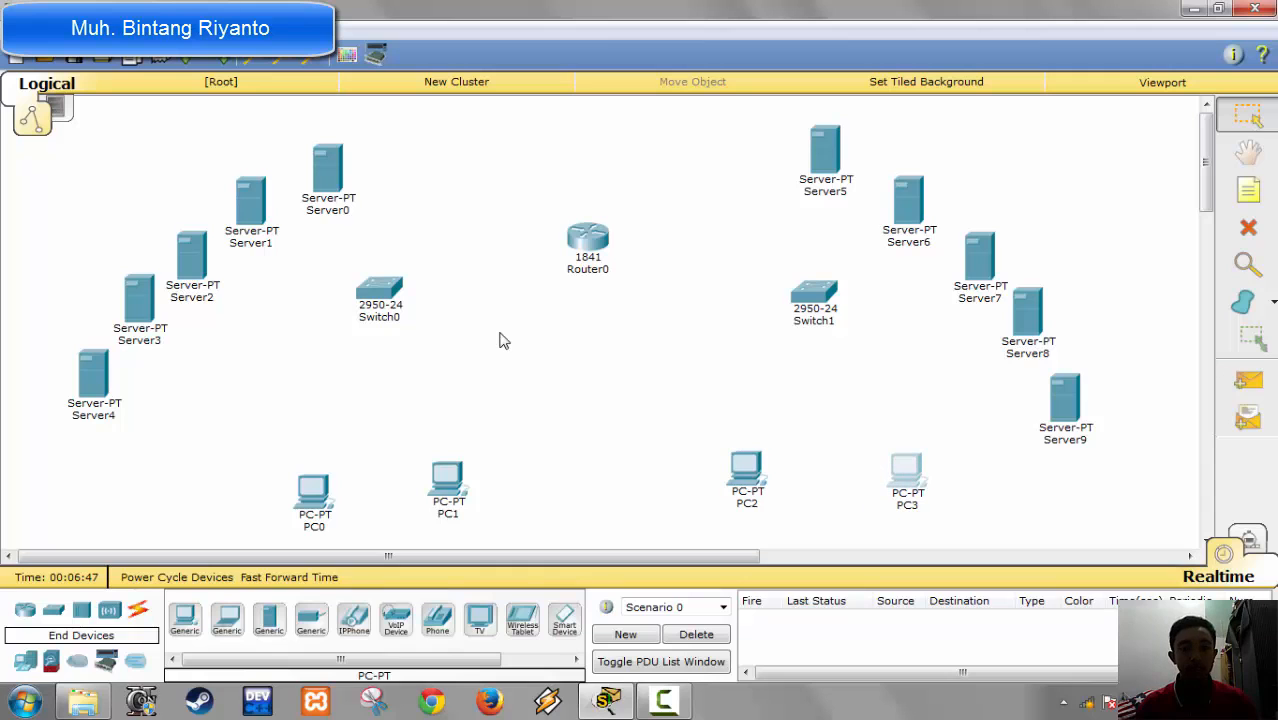
# Step: Change the display name of Server0 to DNS and close its configuration window
pyautogui.click(324, 178)
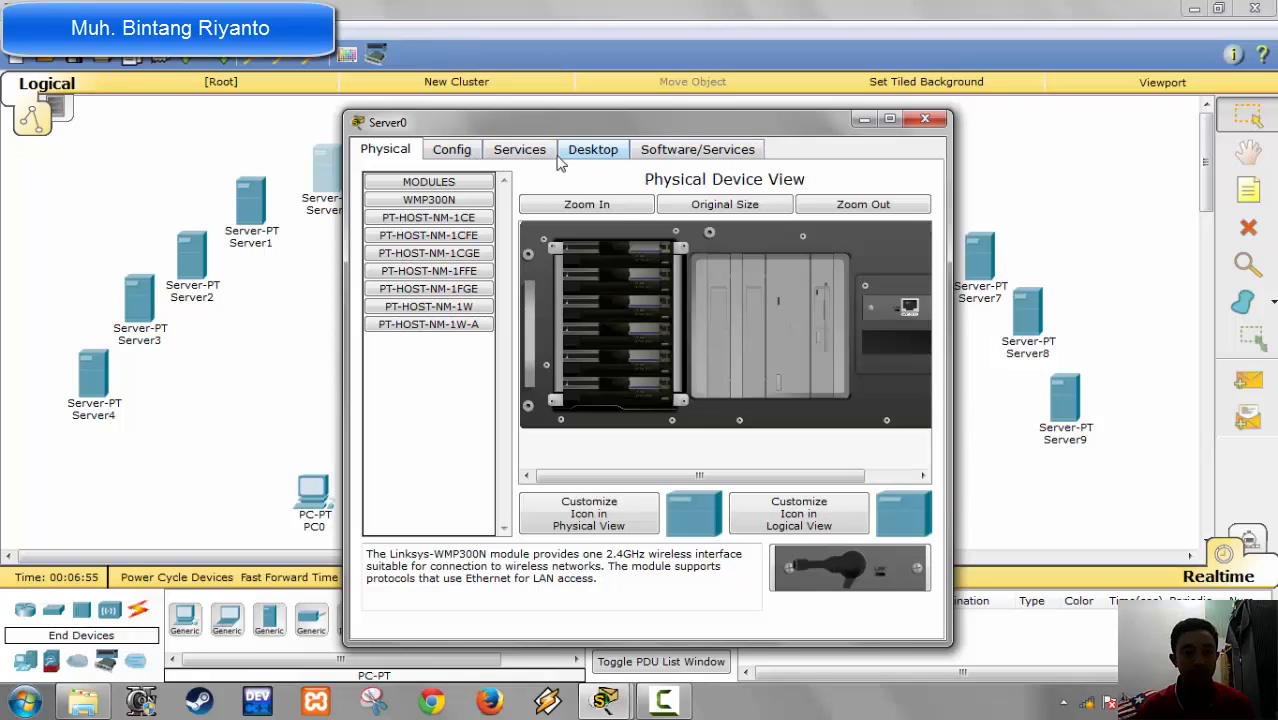
pyautogui.click(472, 153)
pyautogui.moveTo(742, 225); pyautogui.dragTo(431, 267)
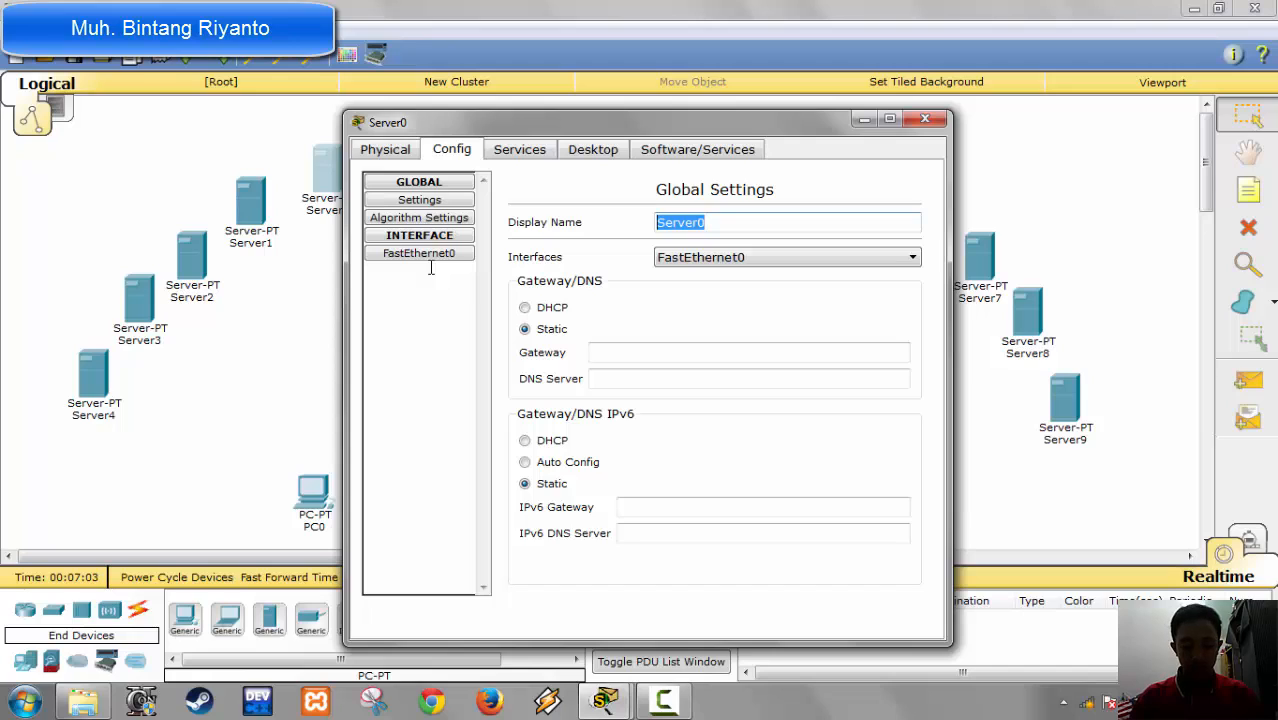
pyautogui.write('DH')
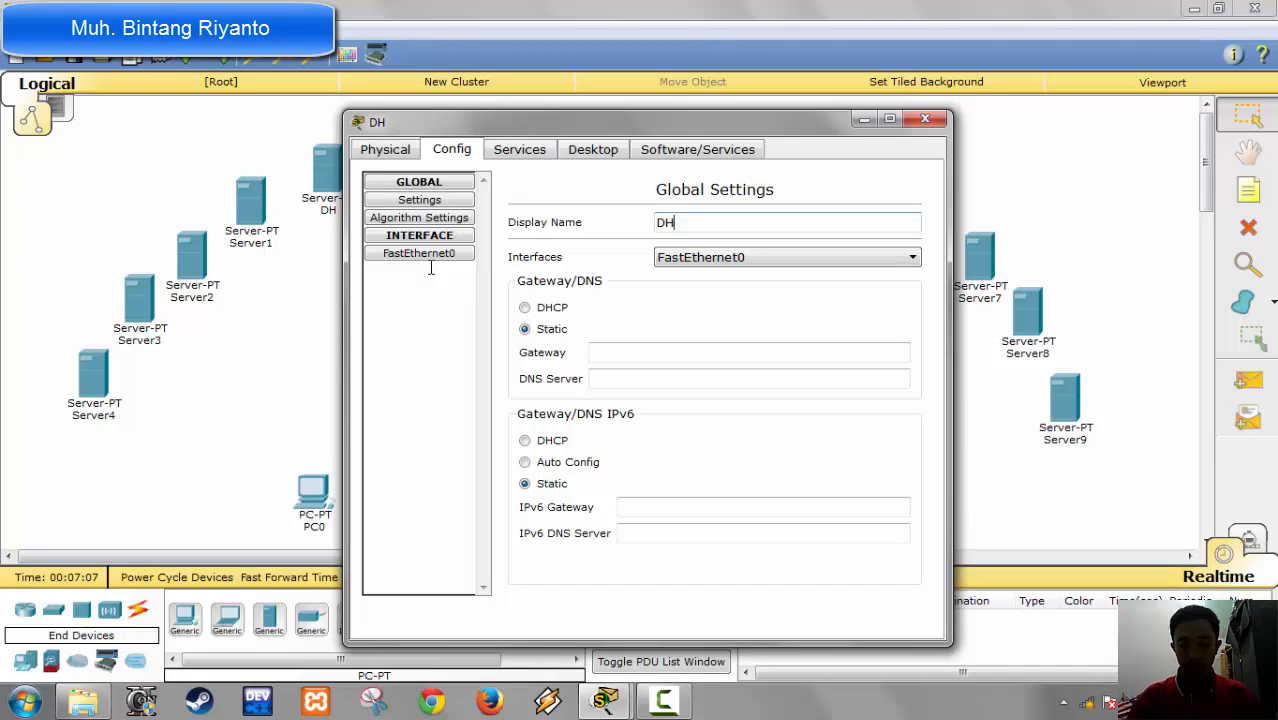
pyautogui.press('BackSpace')
pyautogui.write('NS')
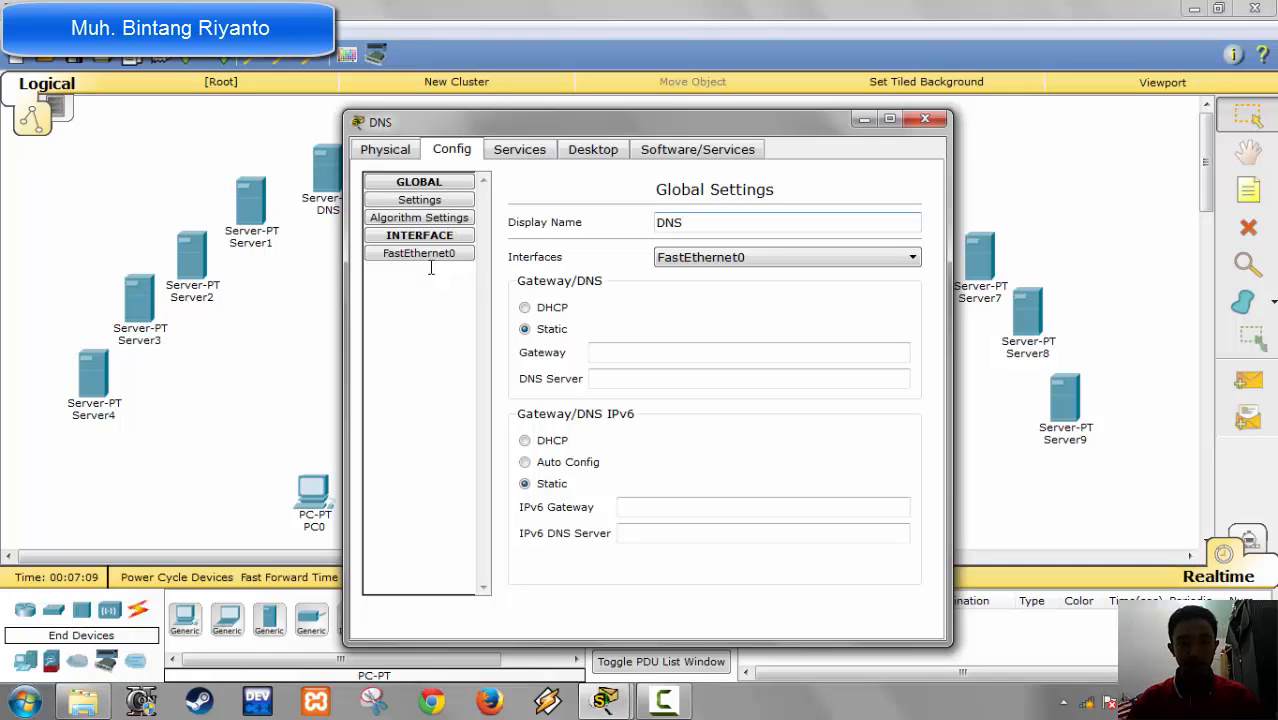
pyautogui.click(923, 124)
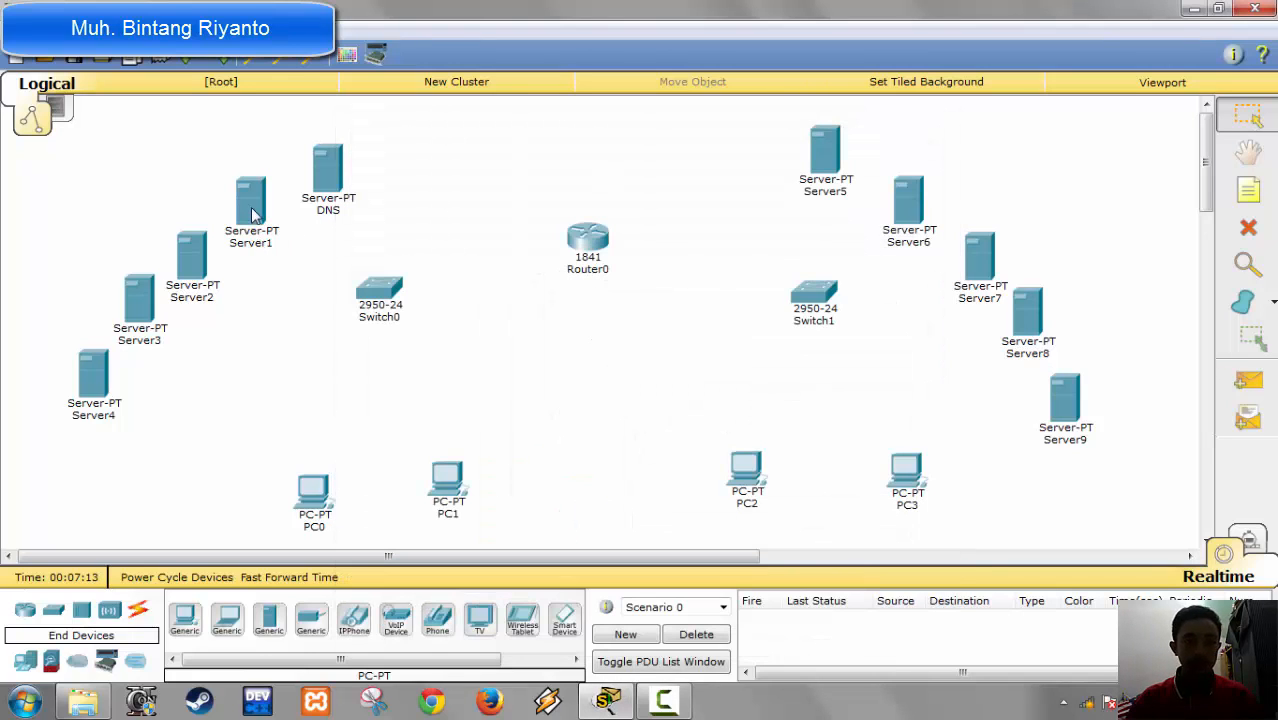
# Step: Change the display name of Server1 to DHCP and close its configuration window
pyautogui.click(252, 212)
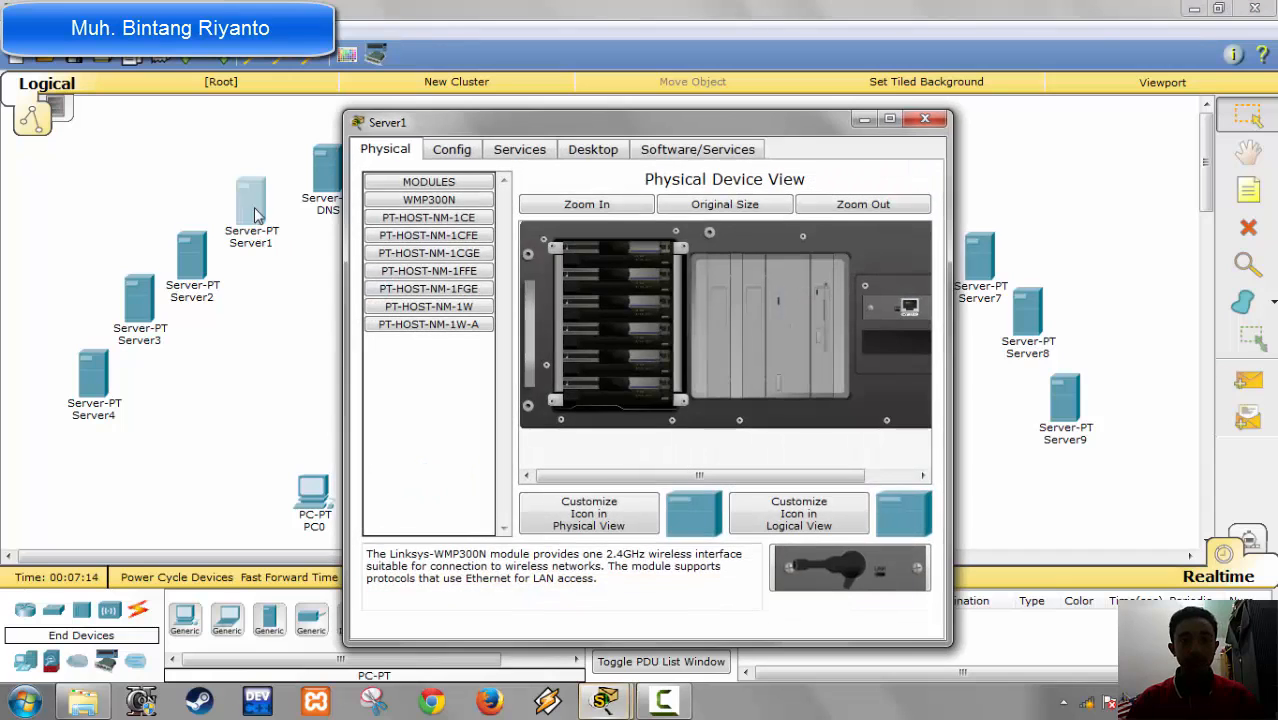
pyautogui.click(455, 152)
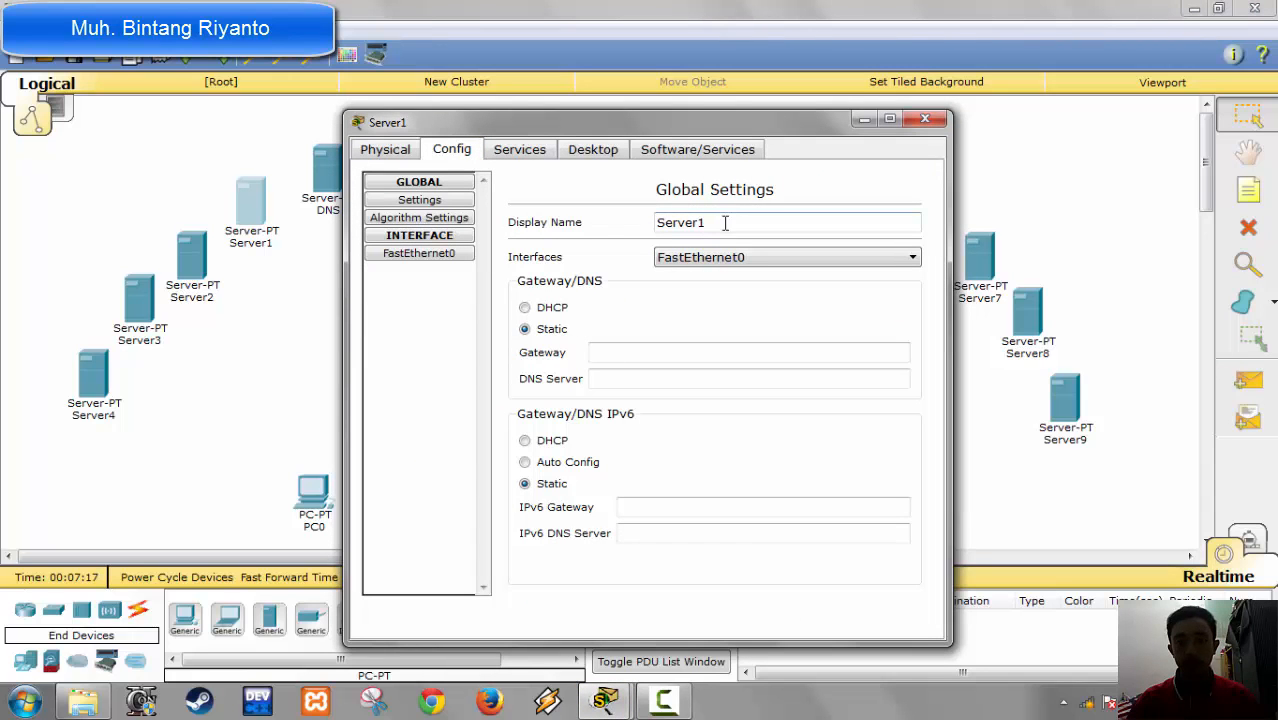
pyautogui.doubleClick(646, 222)
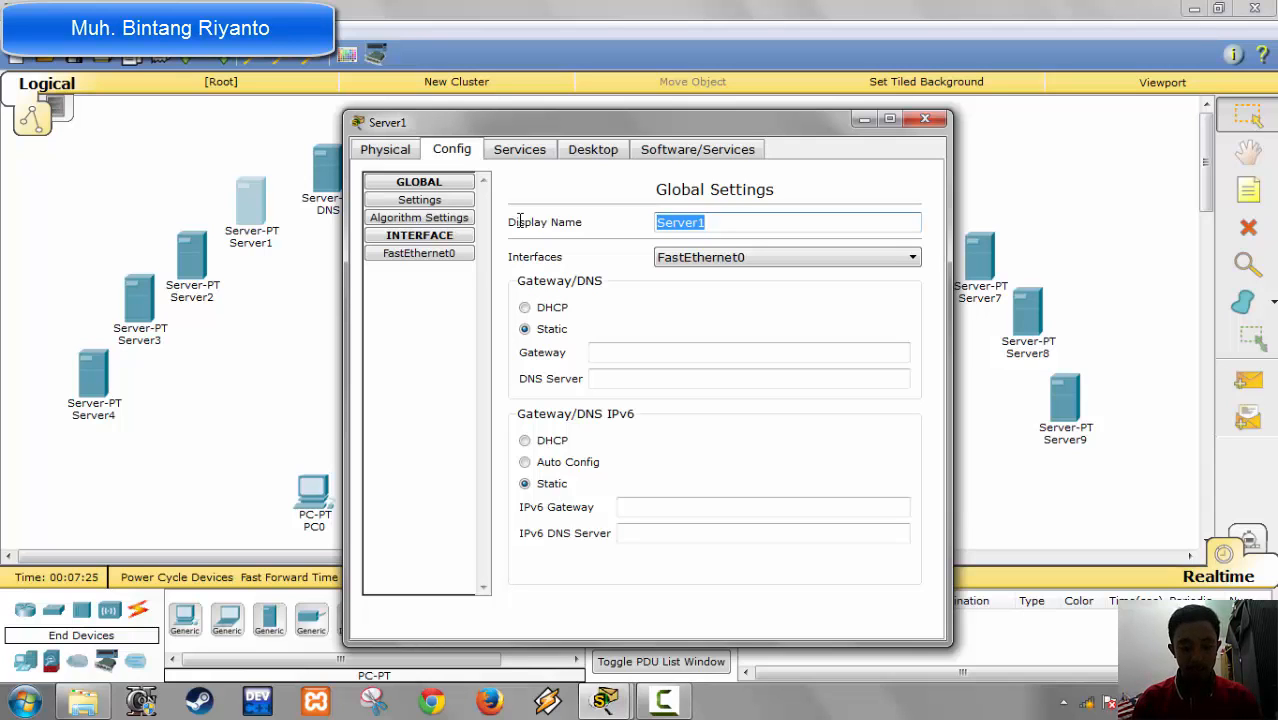
pyautogui.write('DHCP')
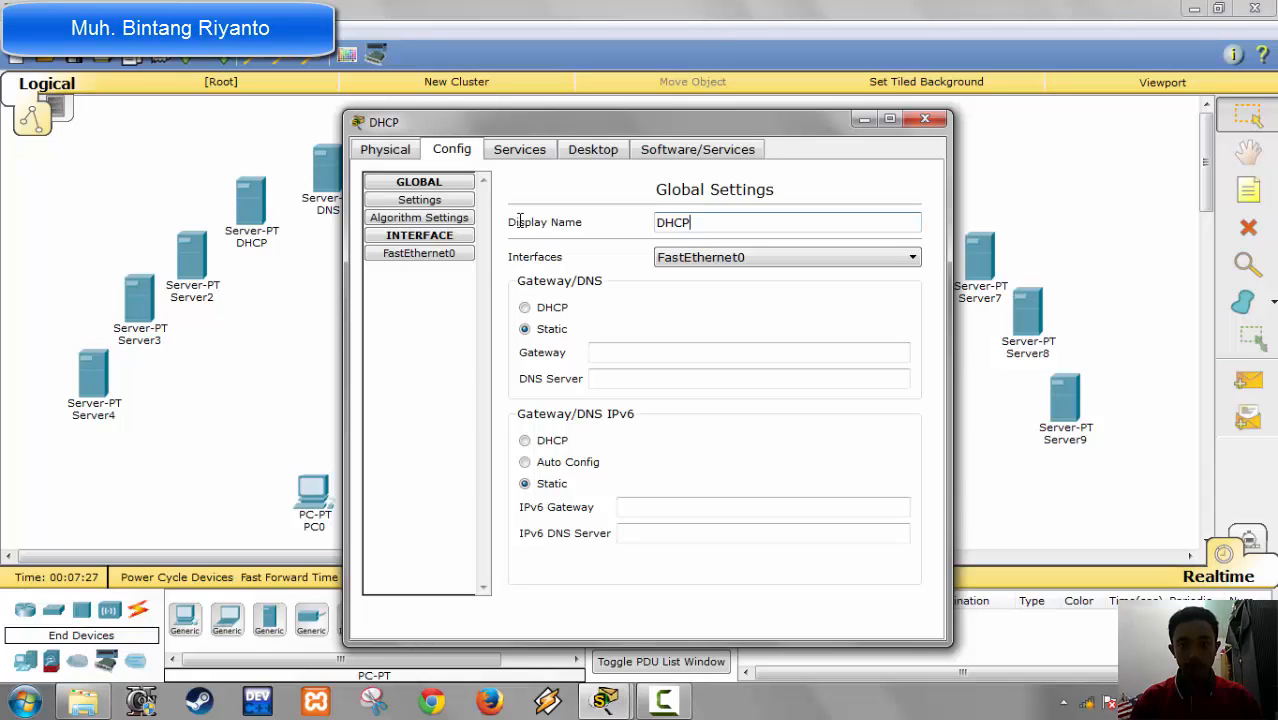
pyautogui.click(925, 119)
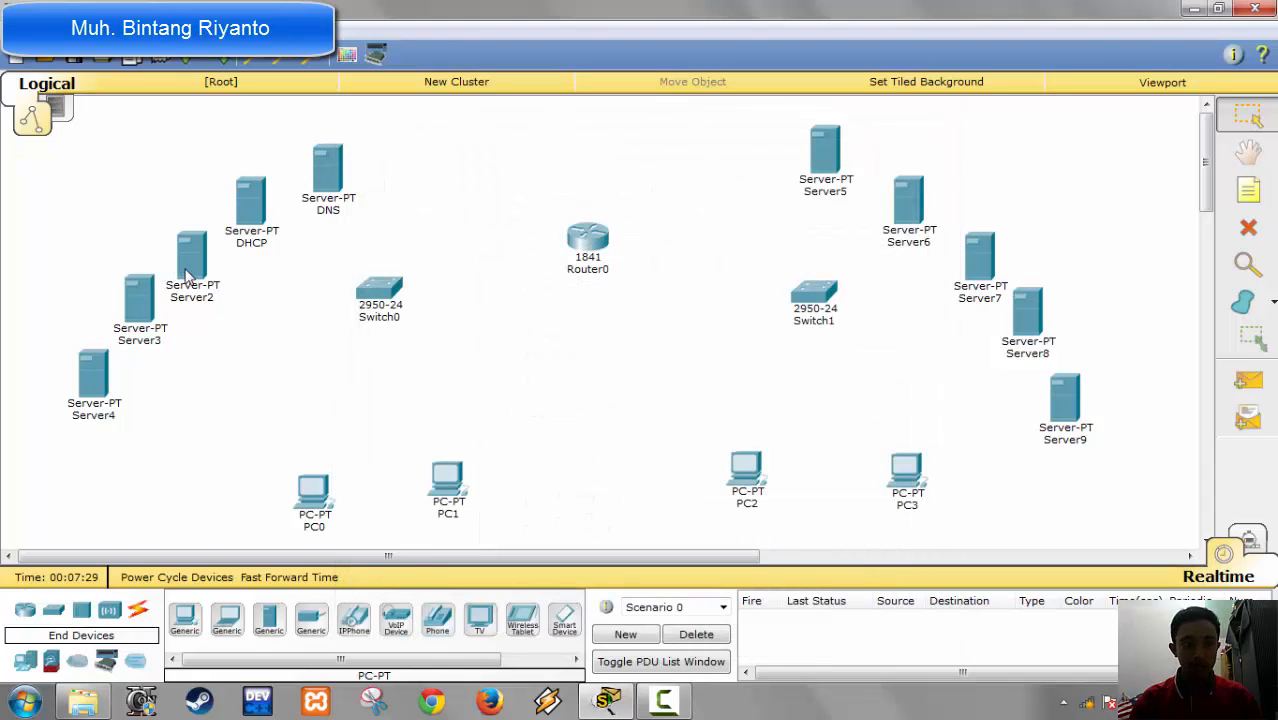
# Step: Change the display name of Server2 to FTP and close its configuration window
pyautogui.click(186, 274)
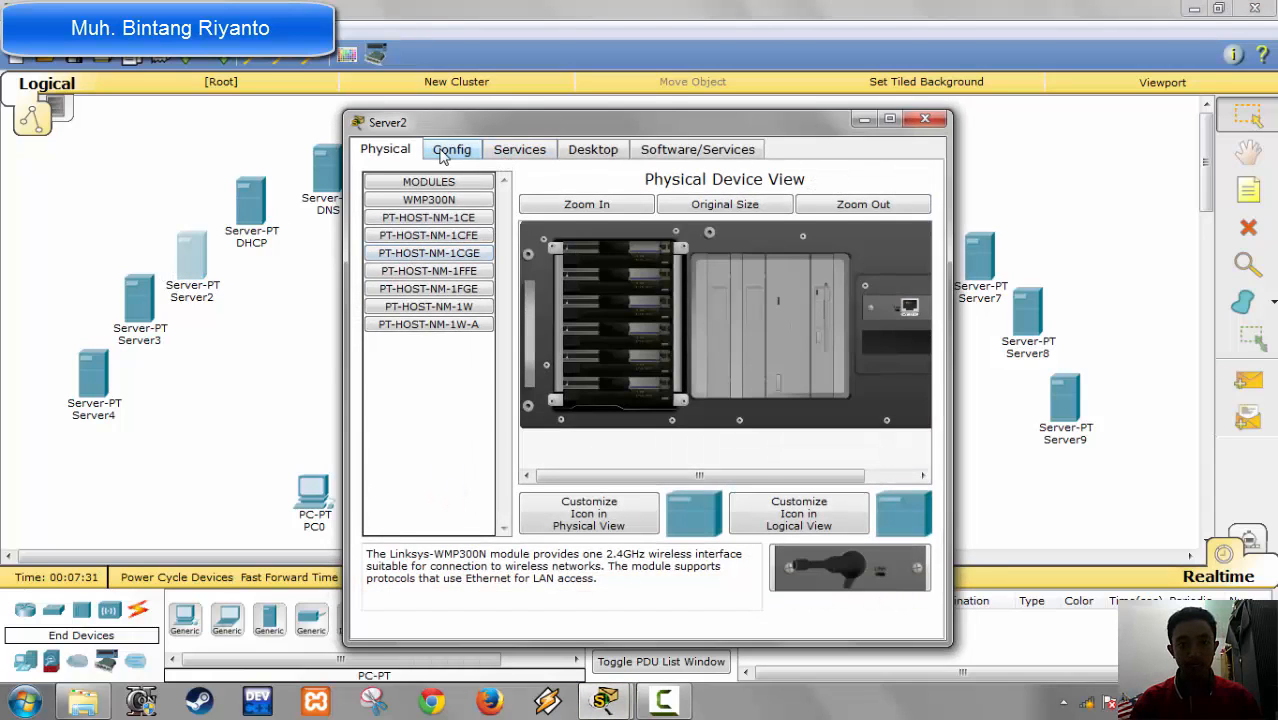
pyautogui.click(443, 152)
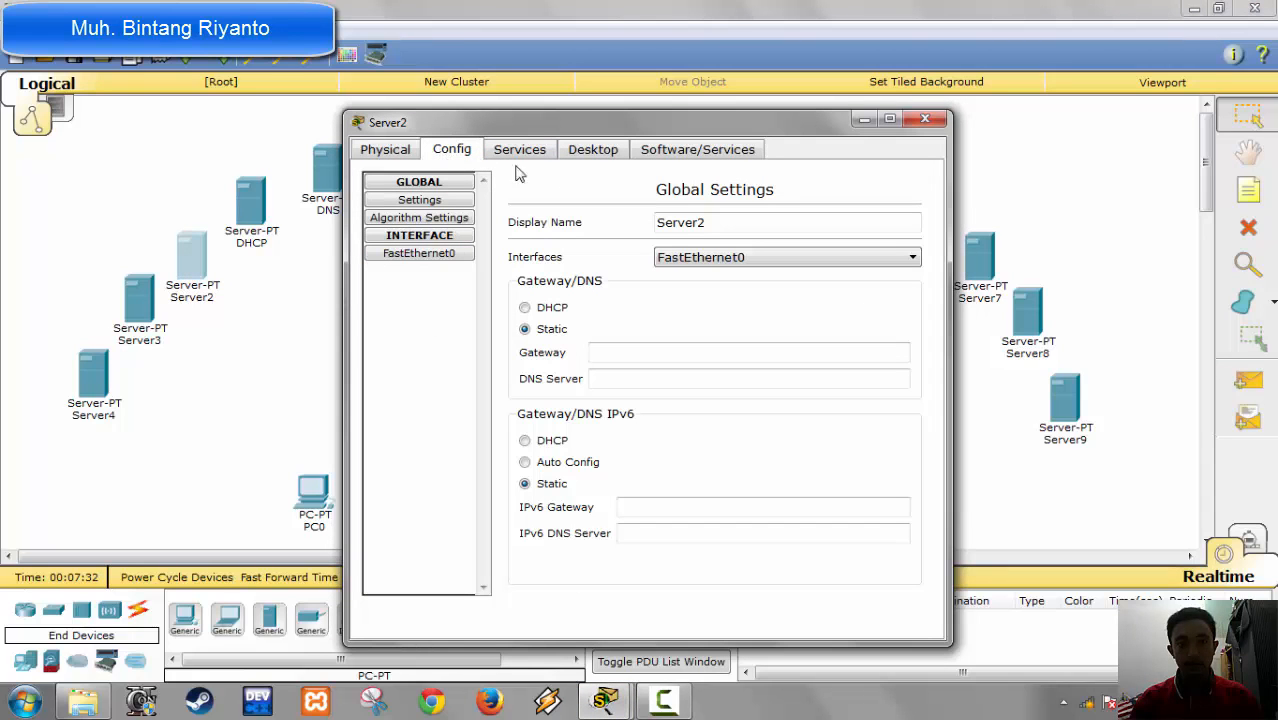
pyautogui.doubleClick(714, 222)
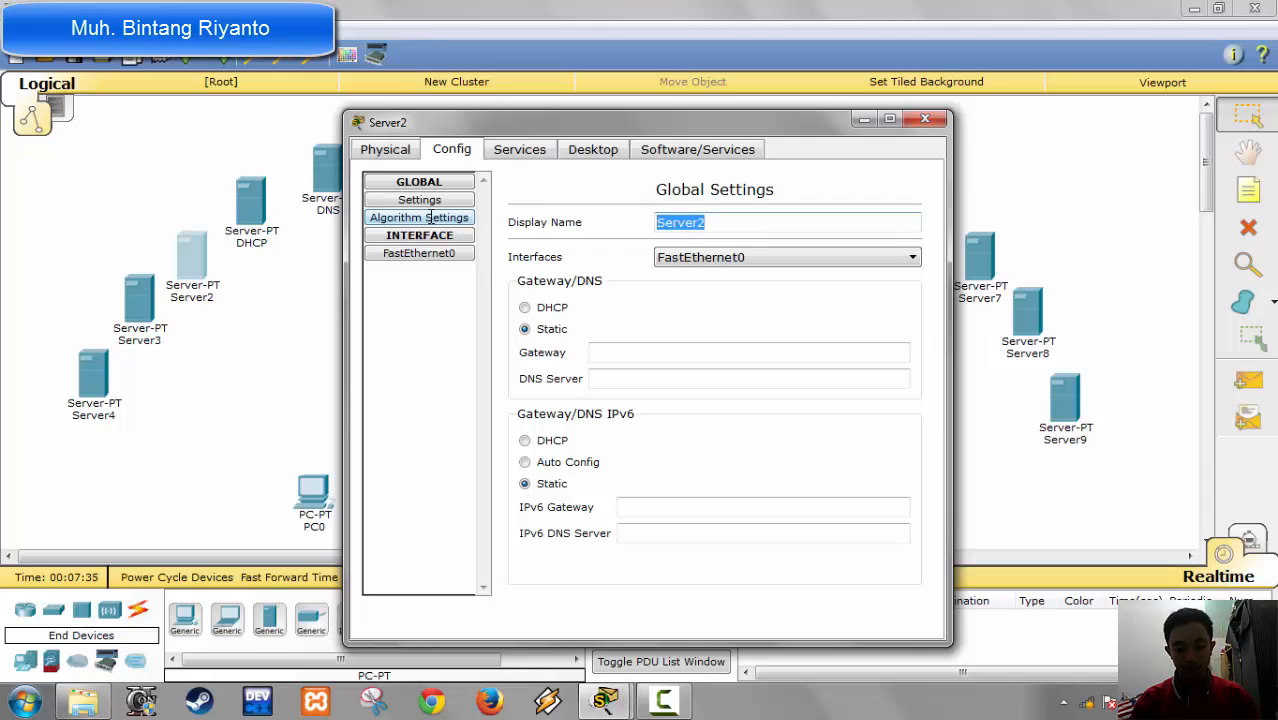
pyautogui.write('FTP')
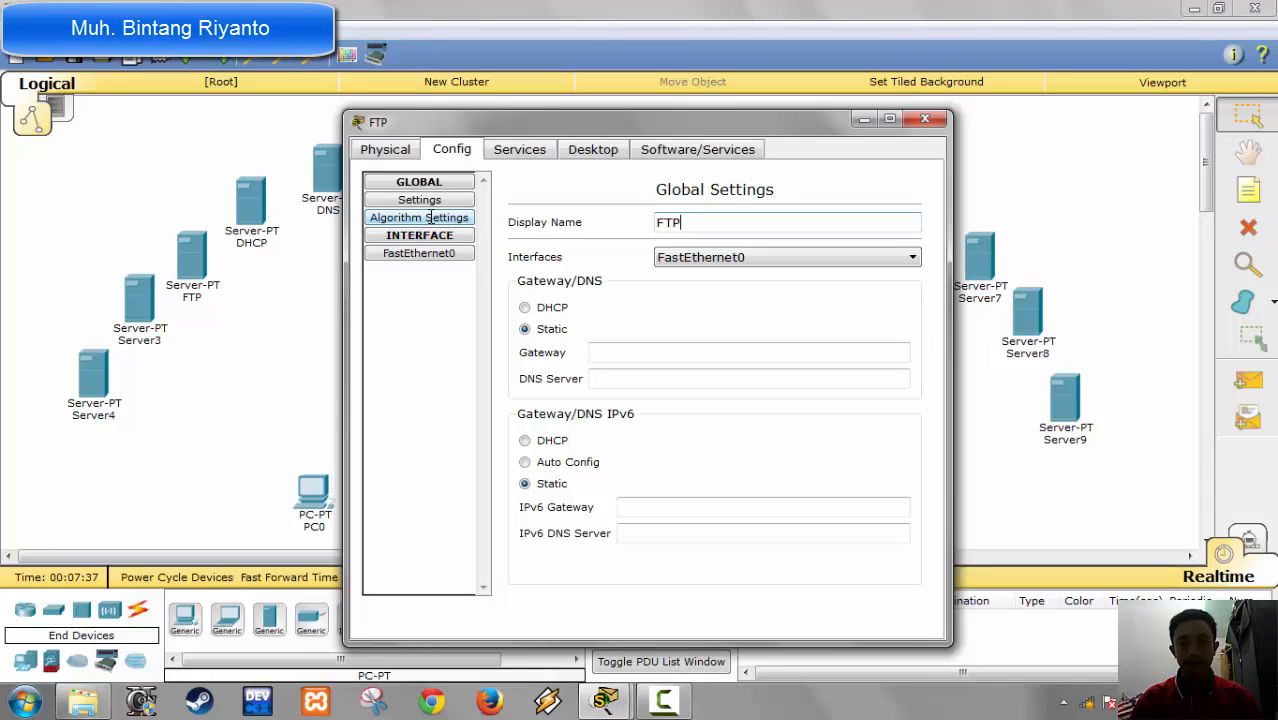
pyautogui.click(925, 119)
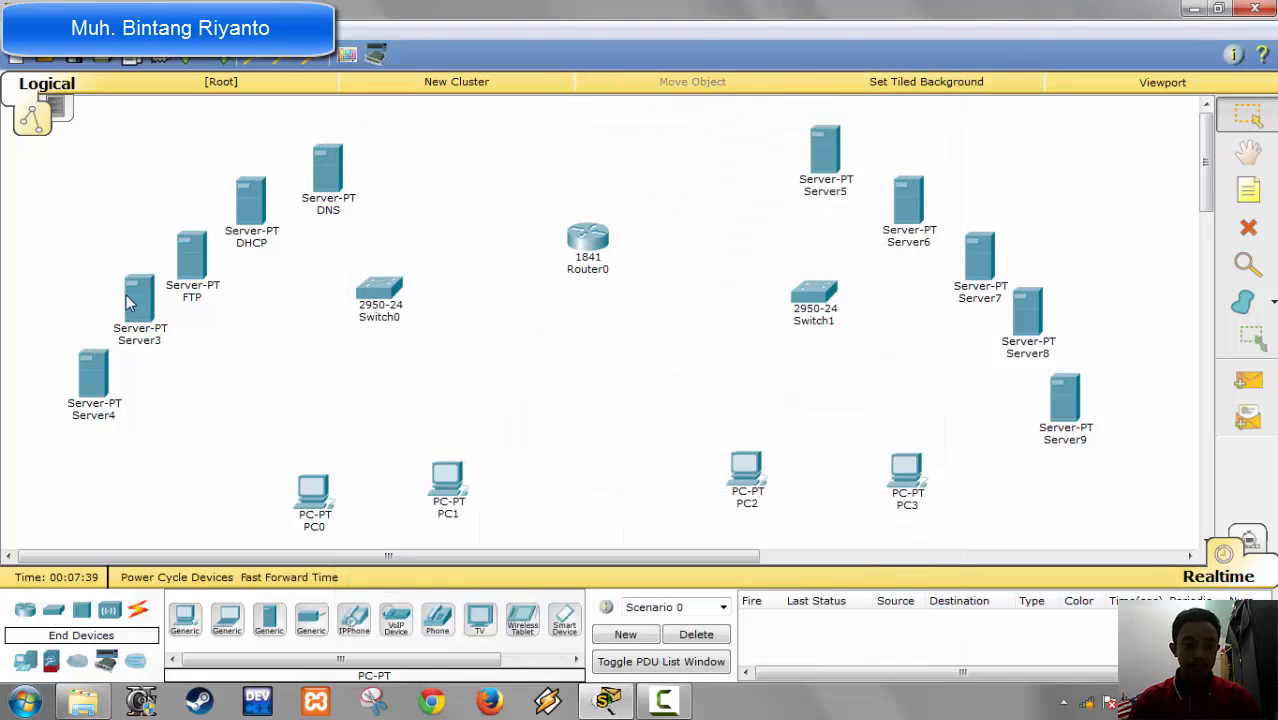
# Step: Look at the EMAIL service settings of Server3, change its display name to Yahoo.com and close its configuration window
pyautogui.click(139, 297)
pyautogui.click(521, 152)
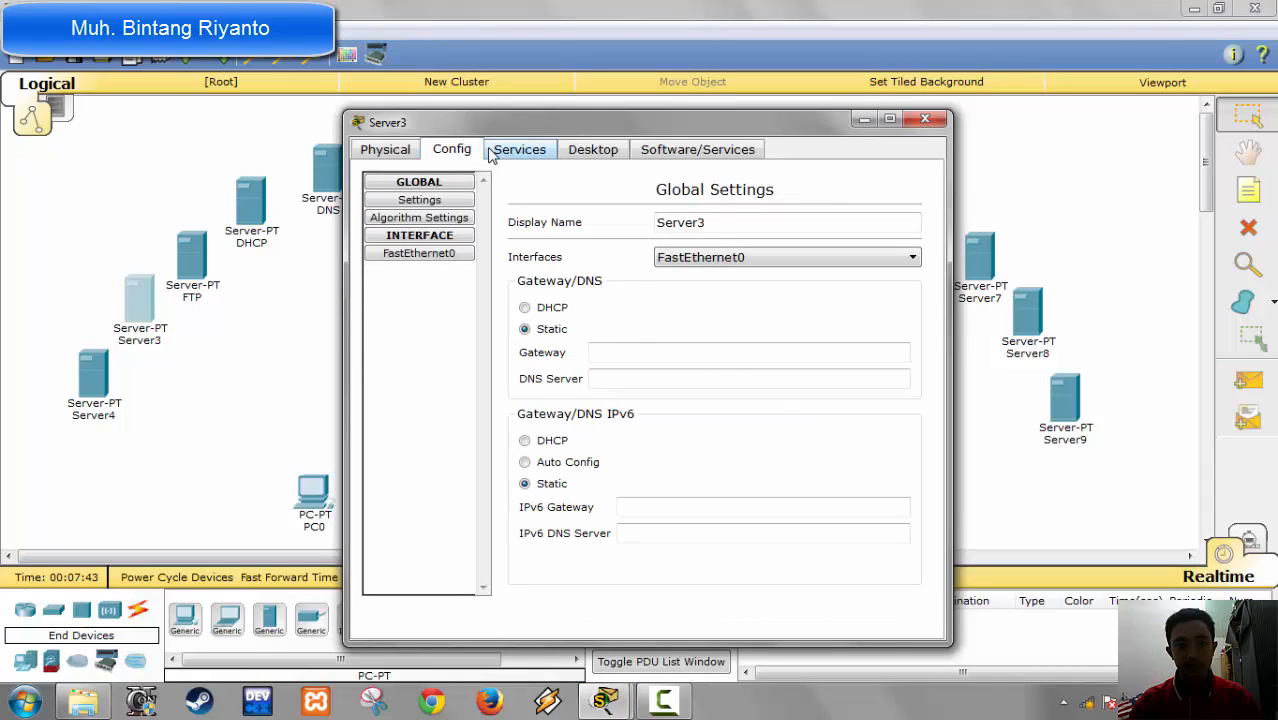
pyautogui.click(492, 150)
pyautogui.click(412, 344)
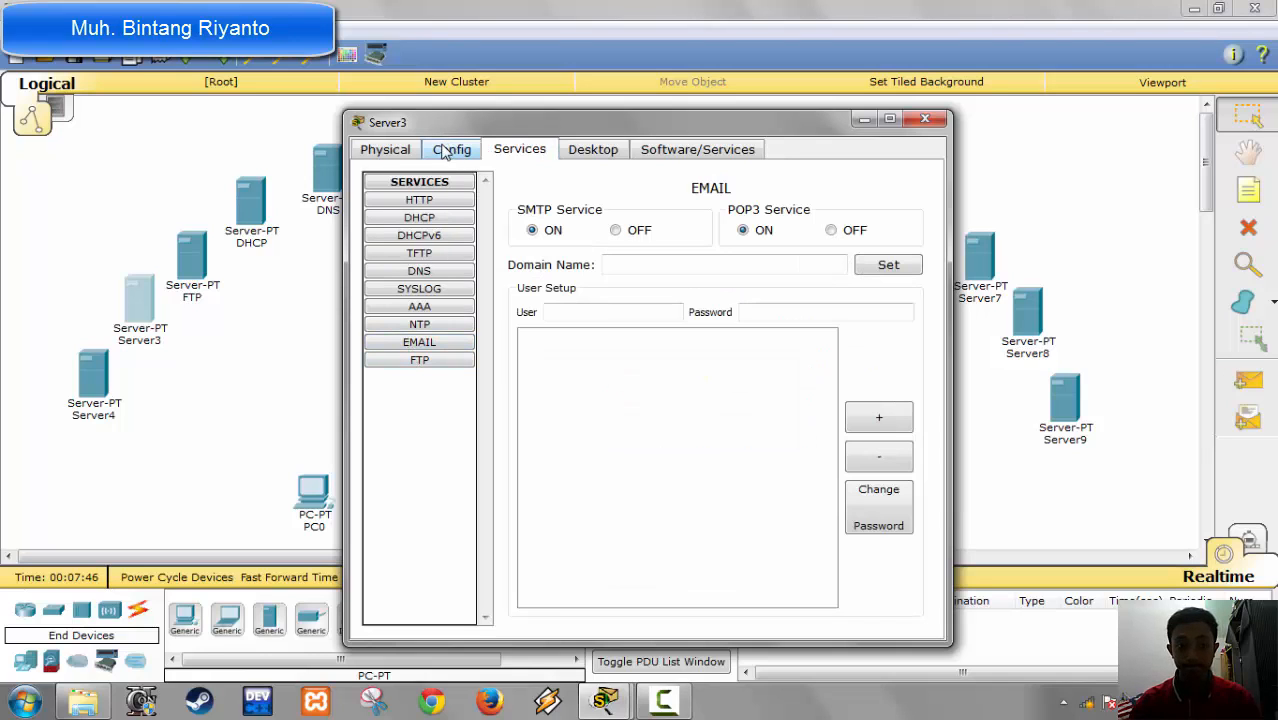
pyautogui.click(441, 362)
pyautogui.click(455, 152)
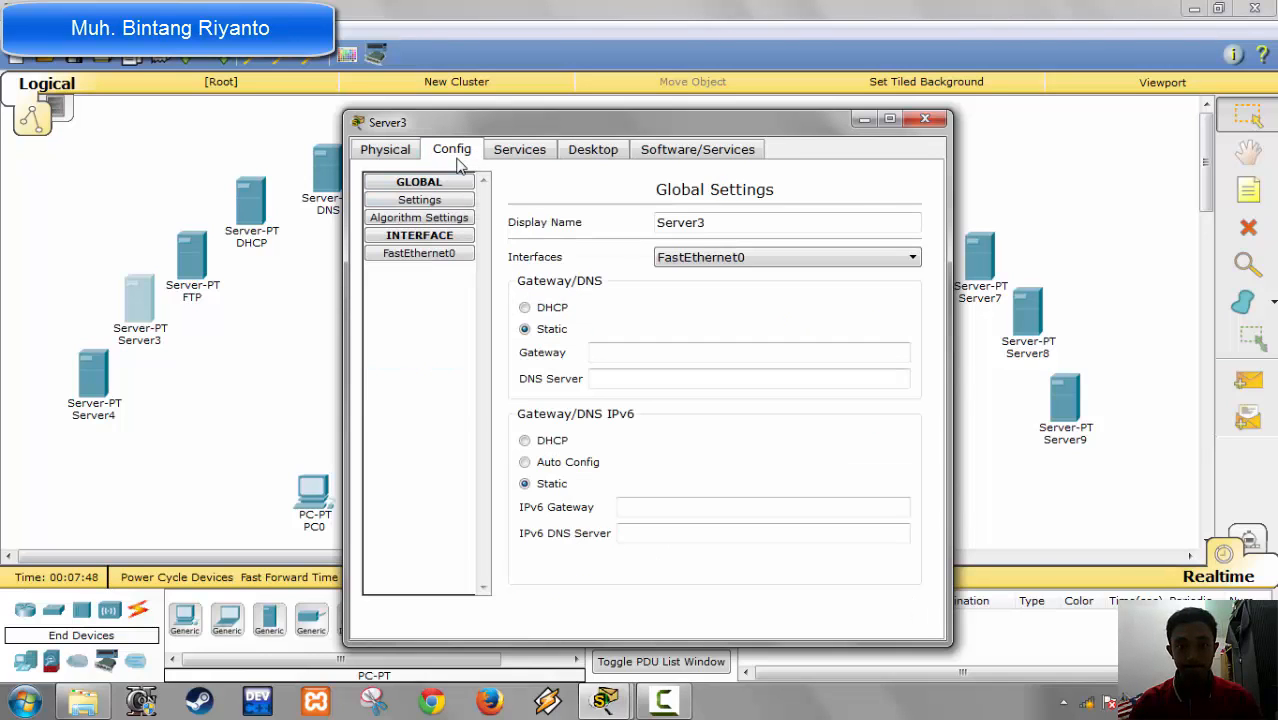
pyautogui.moveTo(706, 222); pyautogui.dragTo(368, 232)
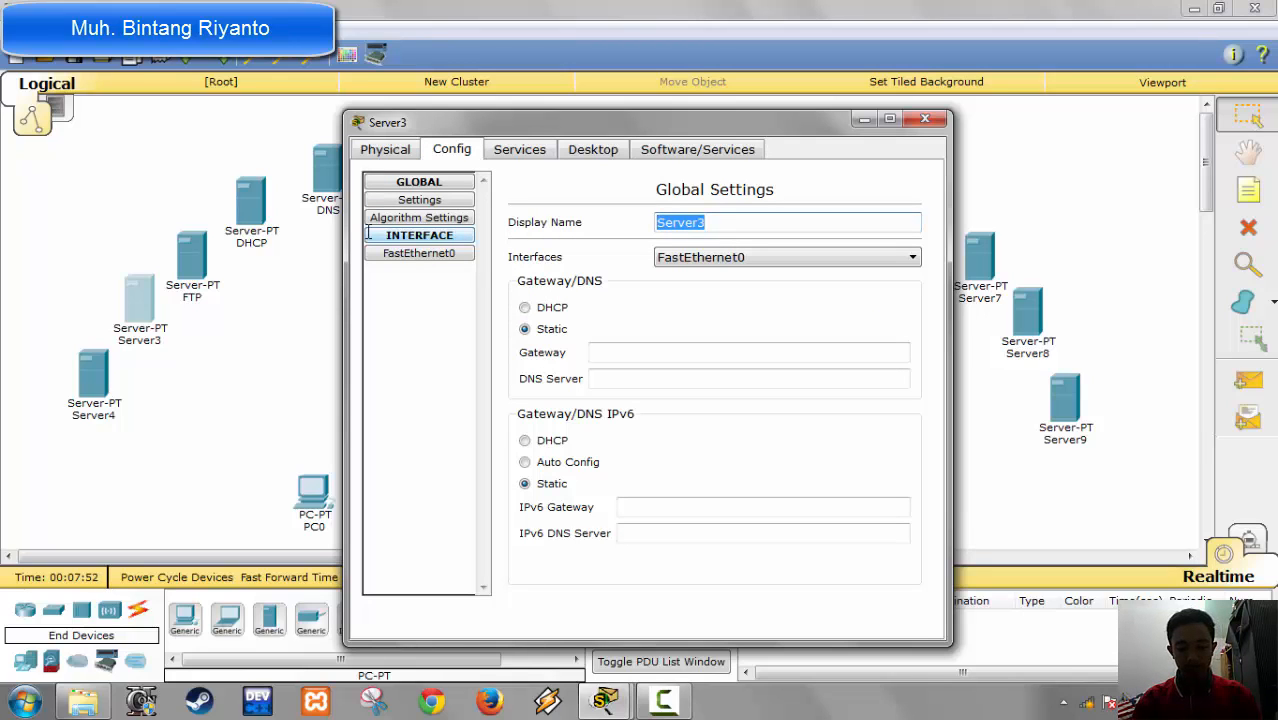
pyautogui.write('Yahoo.')
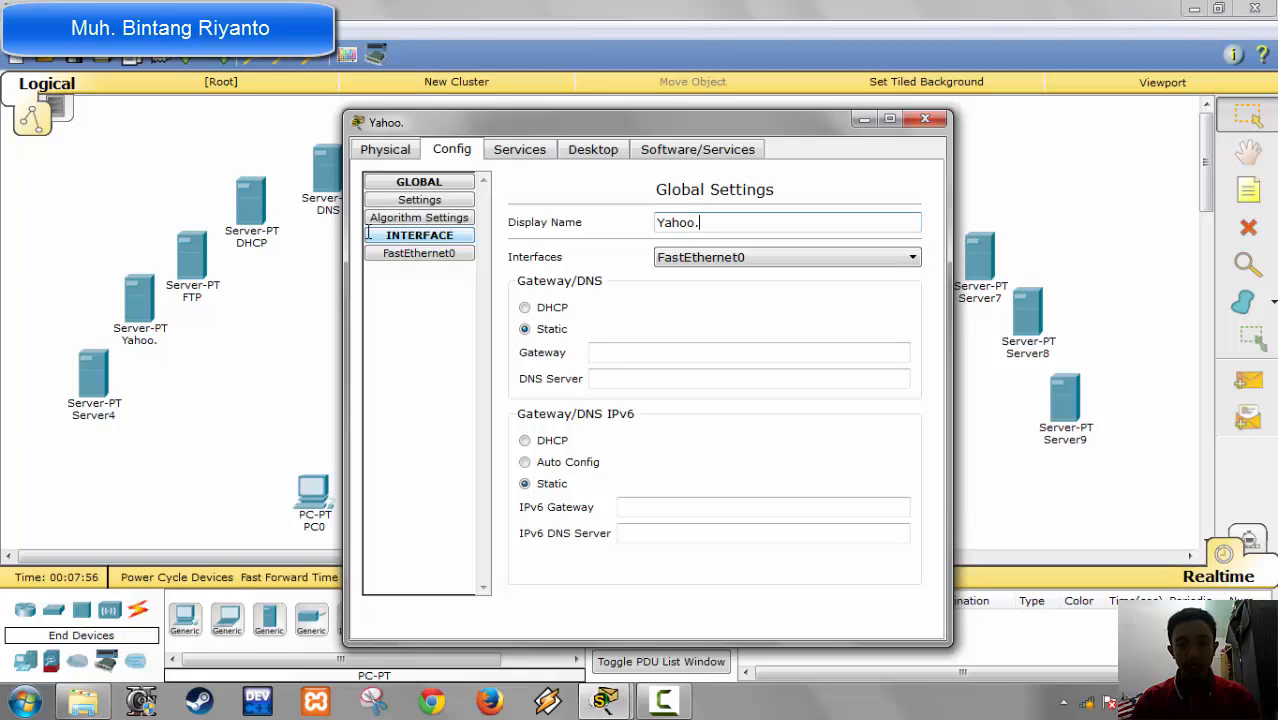
pyautogui.write('com')
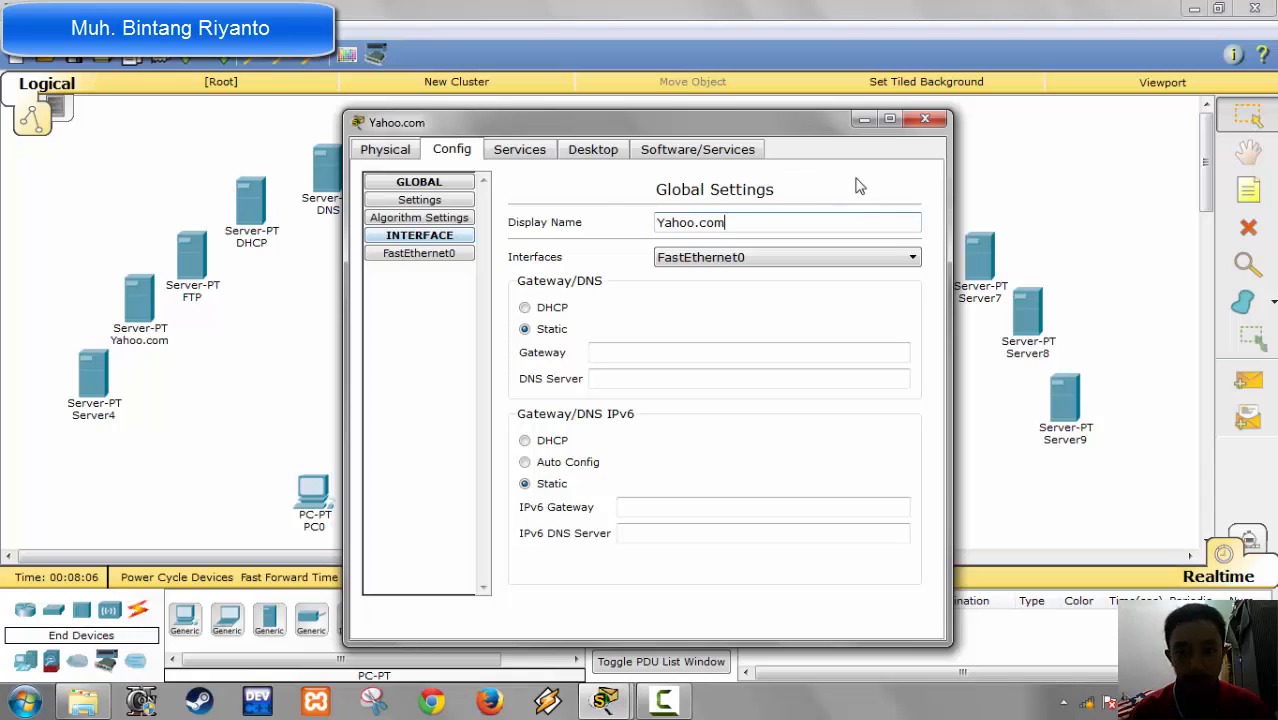
pyautogui.click(925, 119)
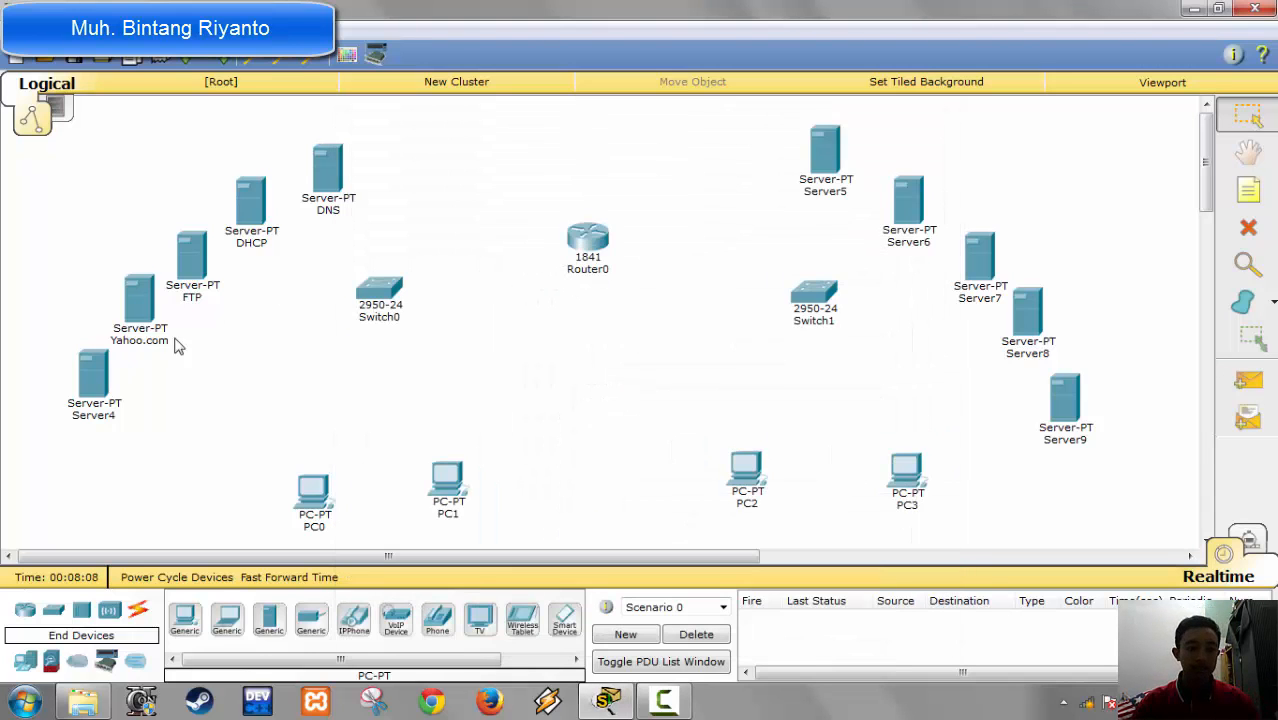
# Step: Change the display name of Server4 to HTTP Google and close its configuration window
pyautogui.click(93, 377)
pyautogui.click(440, 151)
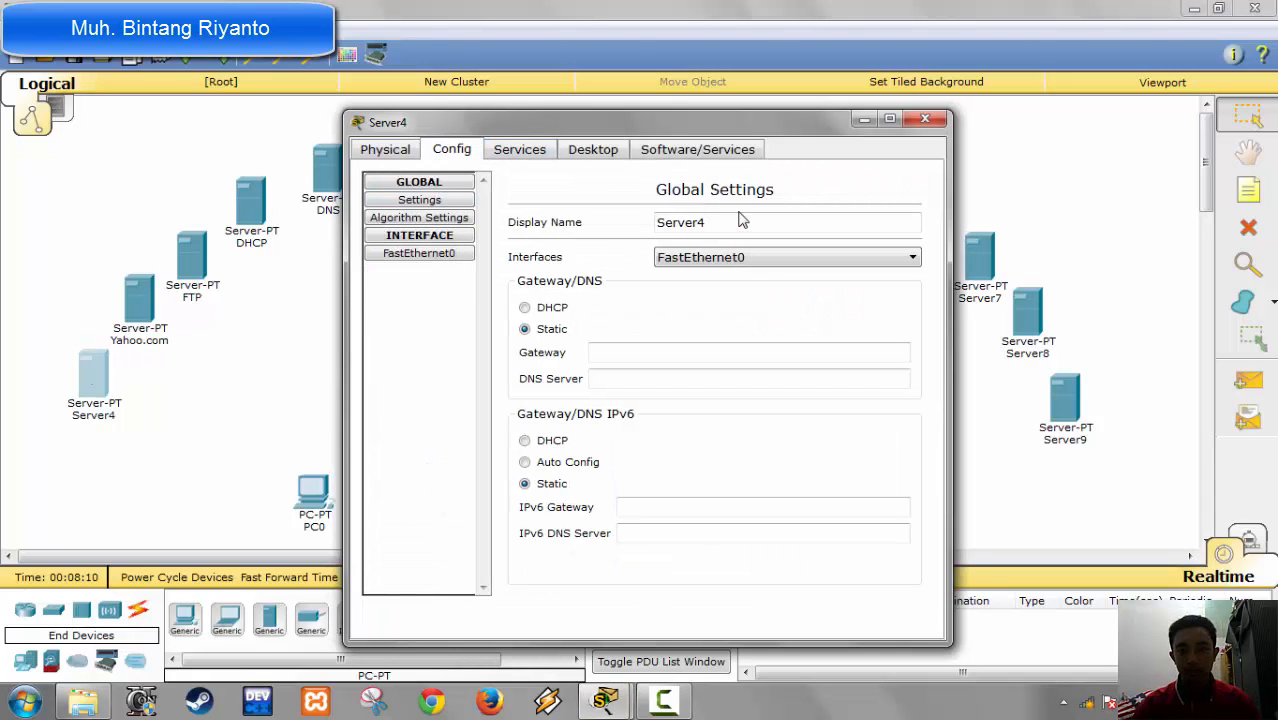
pyautogui.moveTo(740, 219); pyautogui.dragTo(393, 262)
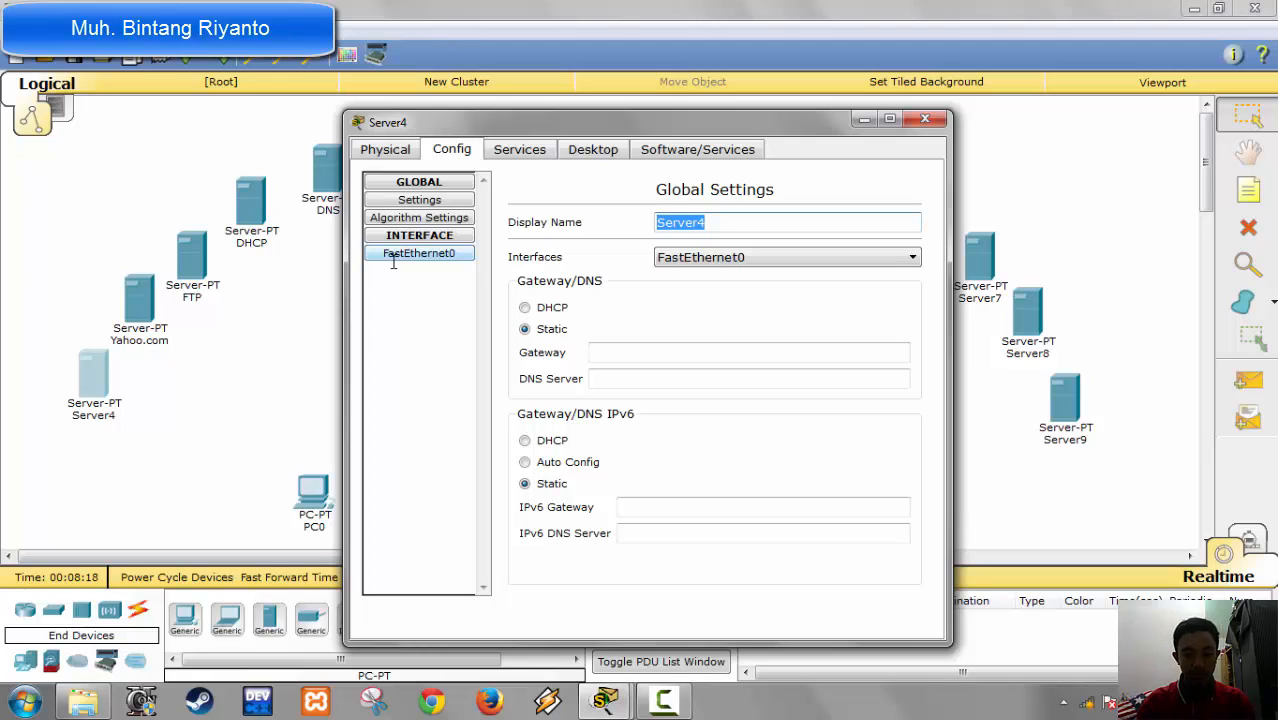
pyautogui.write('HTTP')
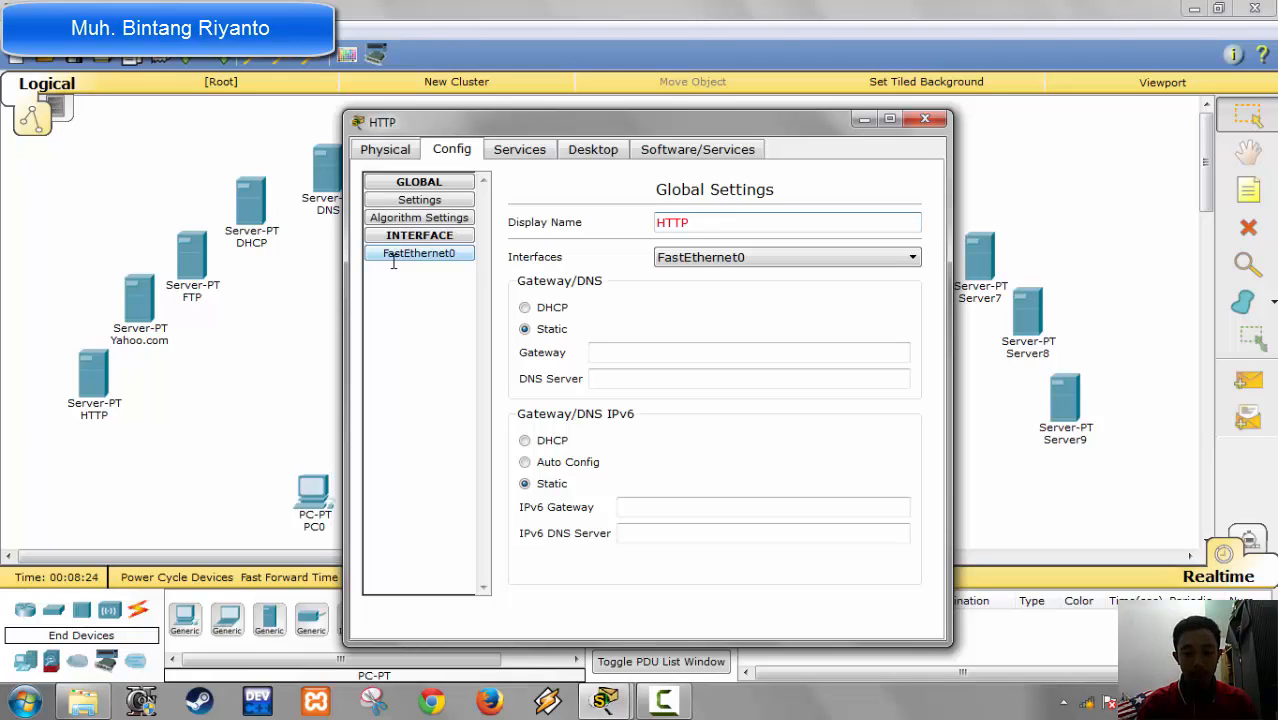
pyautogui.write('Google')
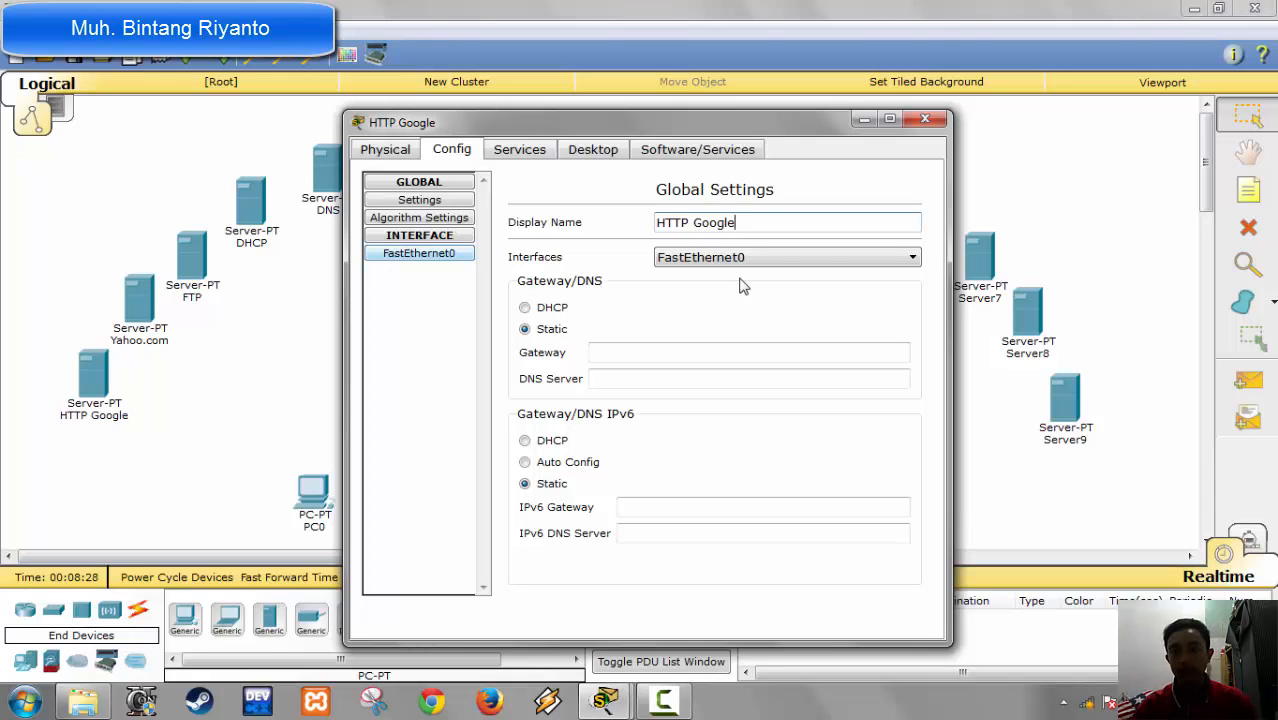
pyautogui.click(928, 121)
# Step: Change the display name of Server5 to DNS 1 and close its configuration window
pyautogui.click(826, 155)
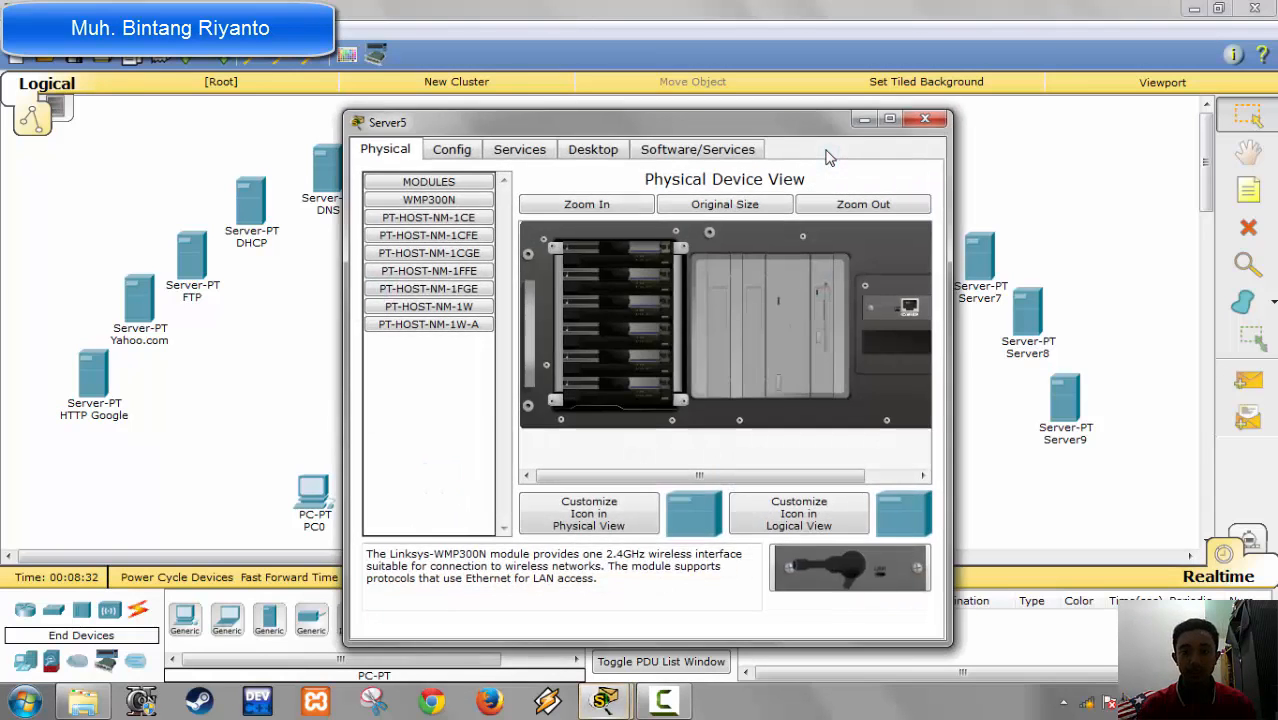
pyautogui.click(438, 151)
pyautogui.moveTo(742, 226); pyautogui.dragTo(527, 222)
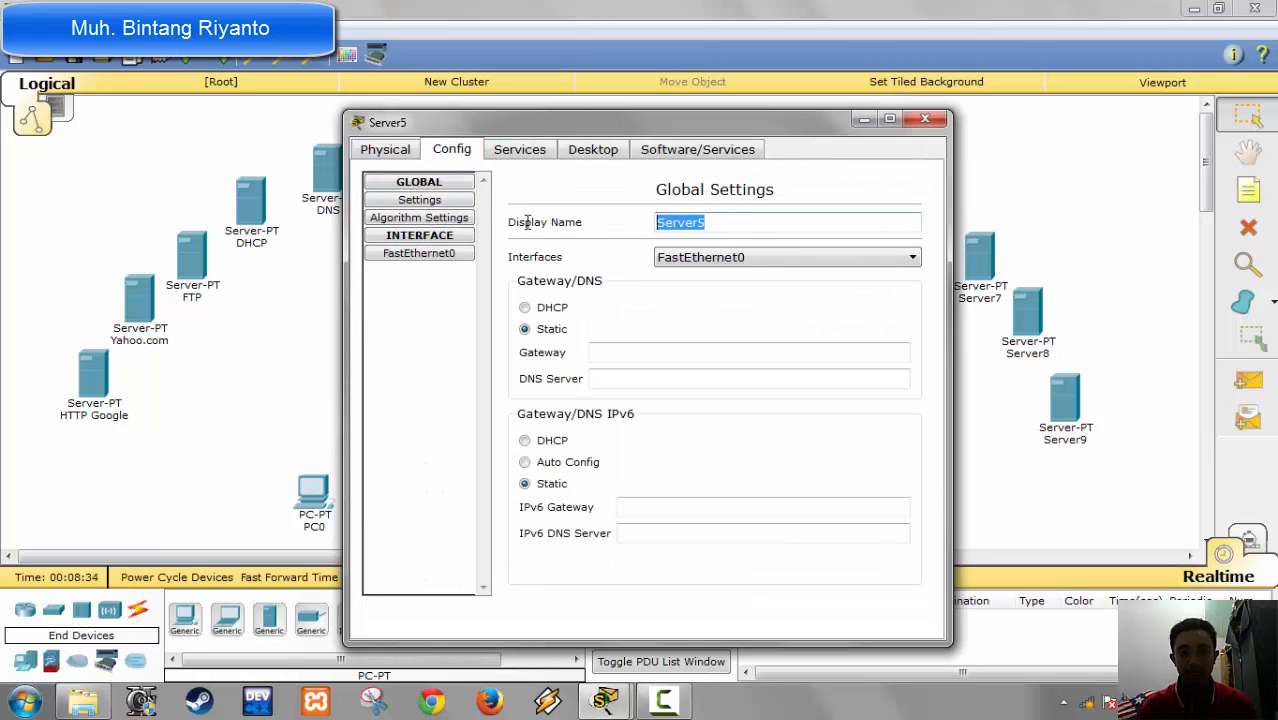
pyautogui.write('DNS ')
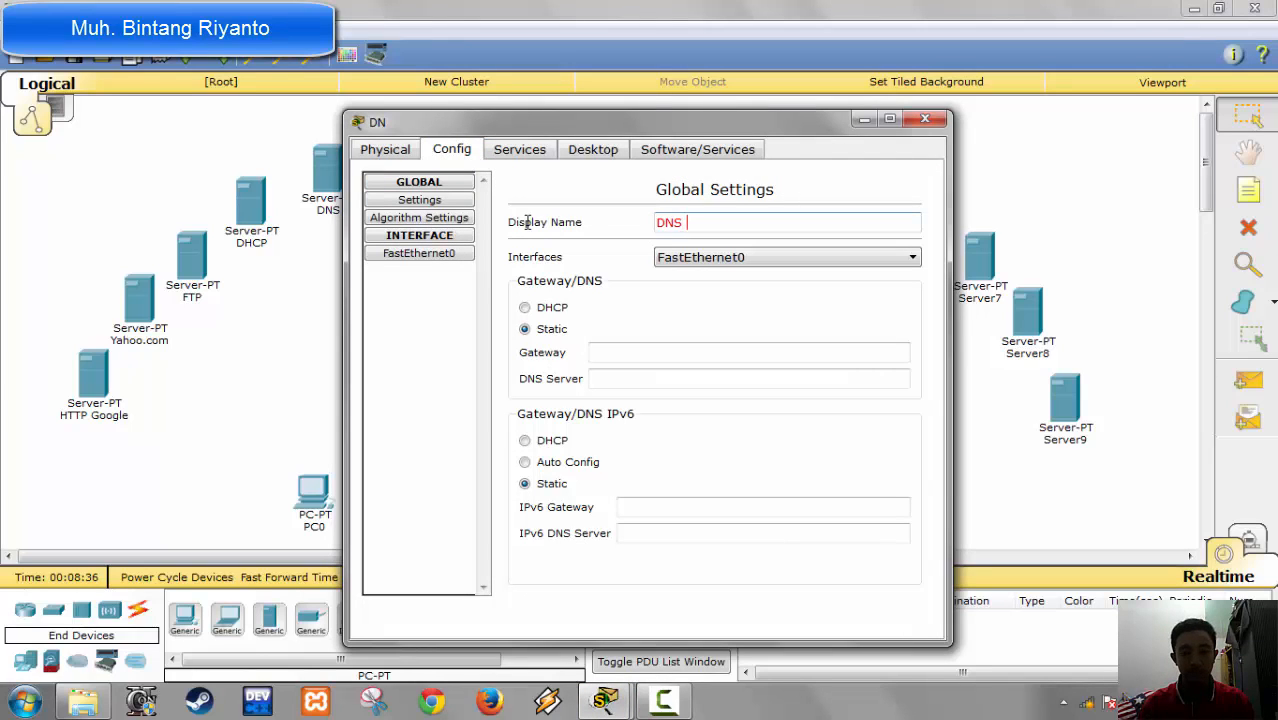
pyautogui.write('1')
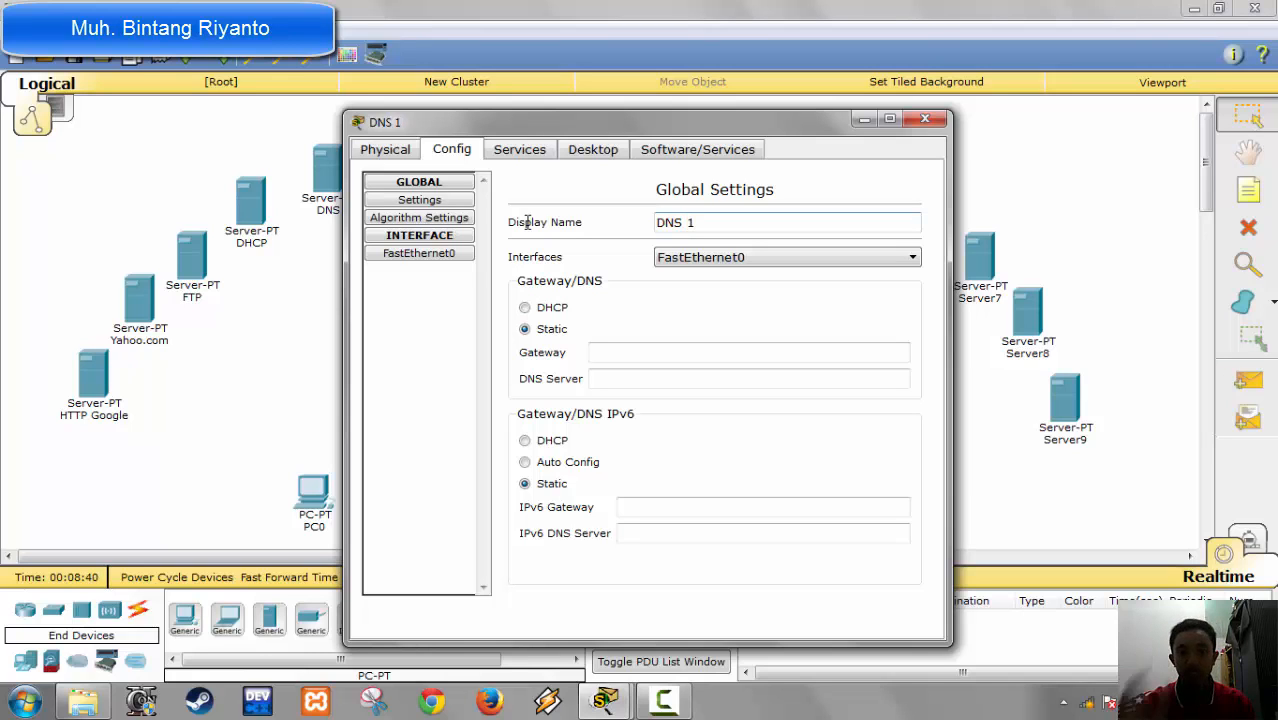
pyautogui.click(925, 121)
# Step: Change the display name of Server6 to DHCP 1 and close its configuration window
pyautogui.click(910, 200)
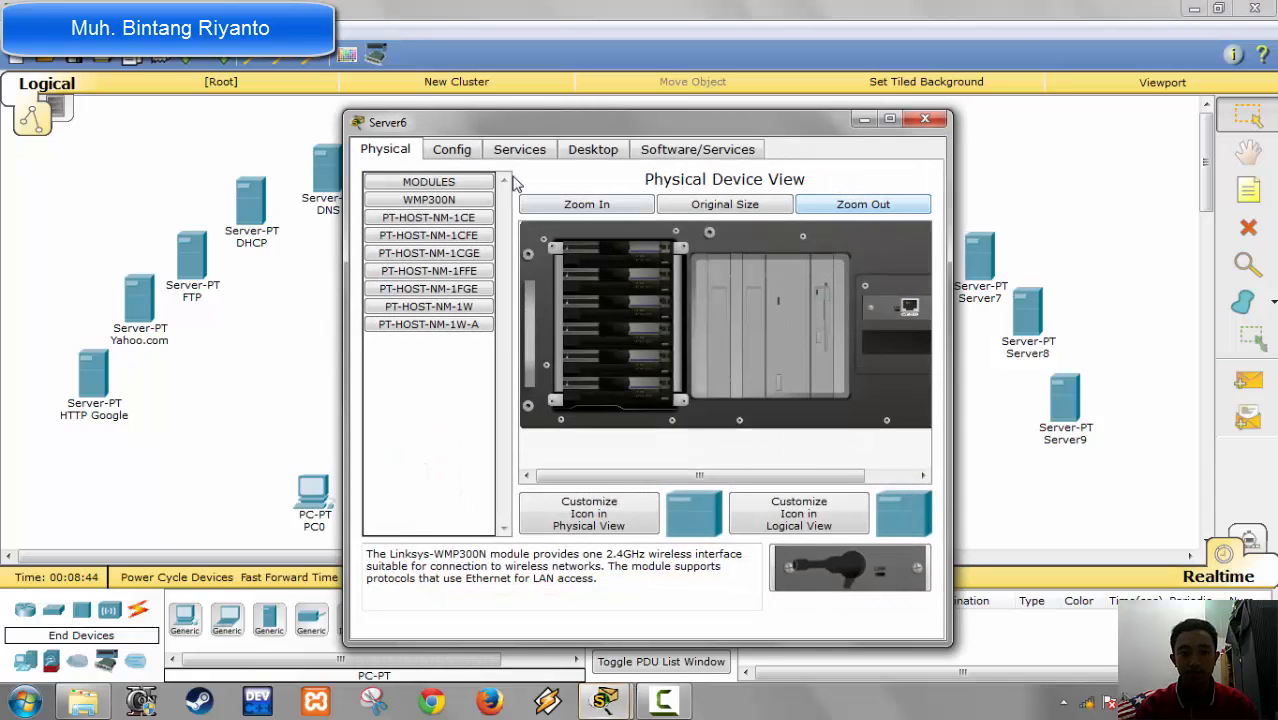
pyautogui.click(466, 154)
pyautogui.moveTo(718, 225); pyautogui.dragTo(514, 210)
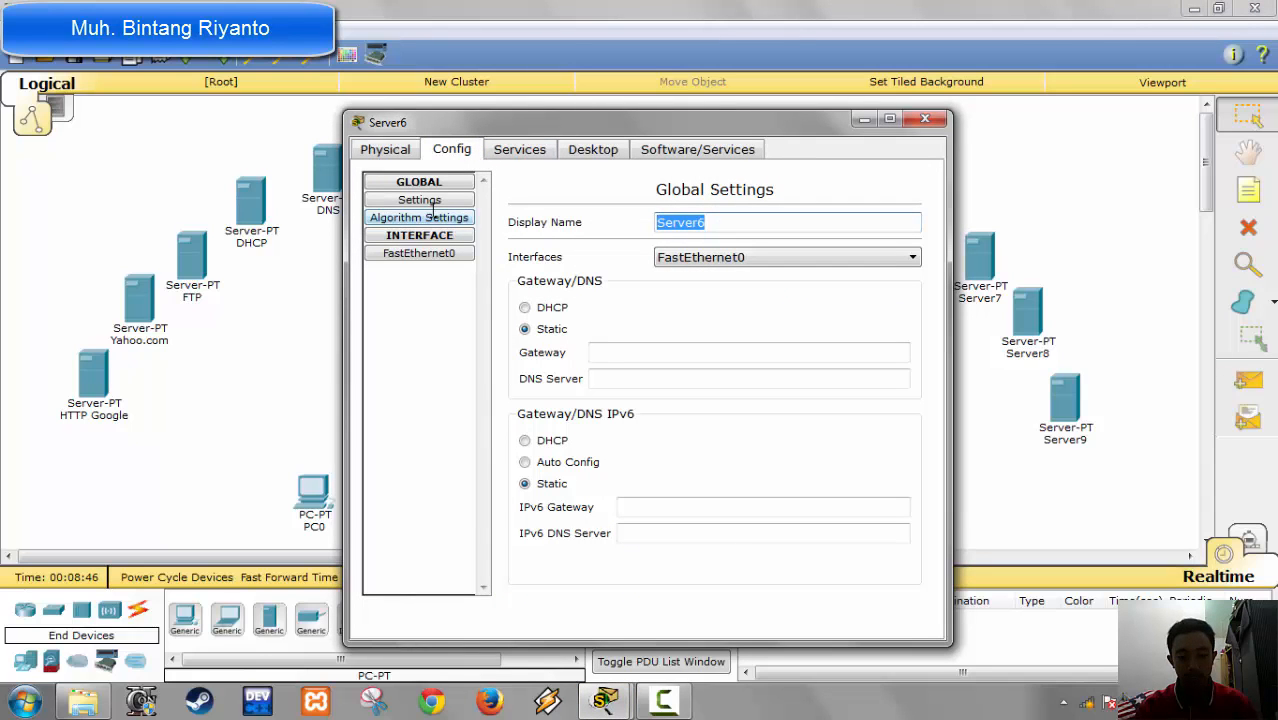
pyautogui.write('DHCP')
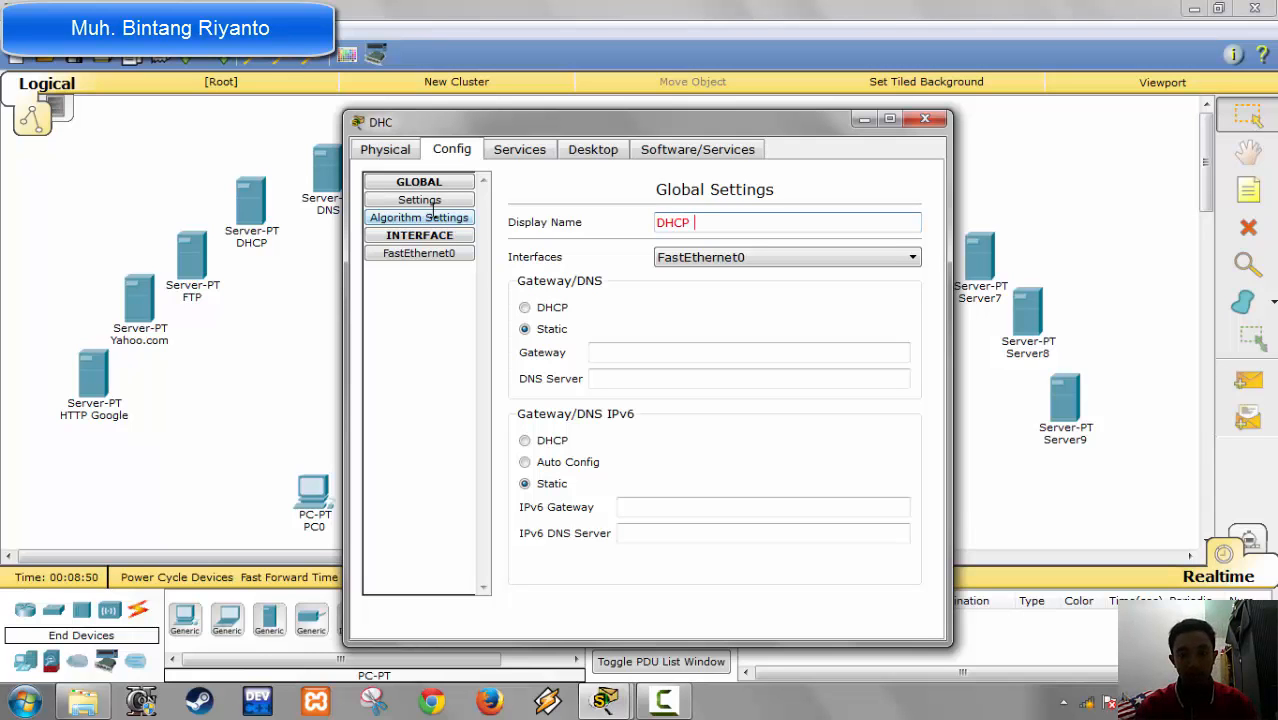
pyautogui.write(' 1')
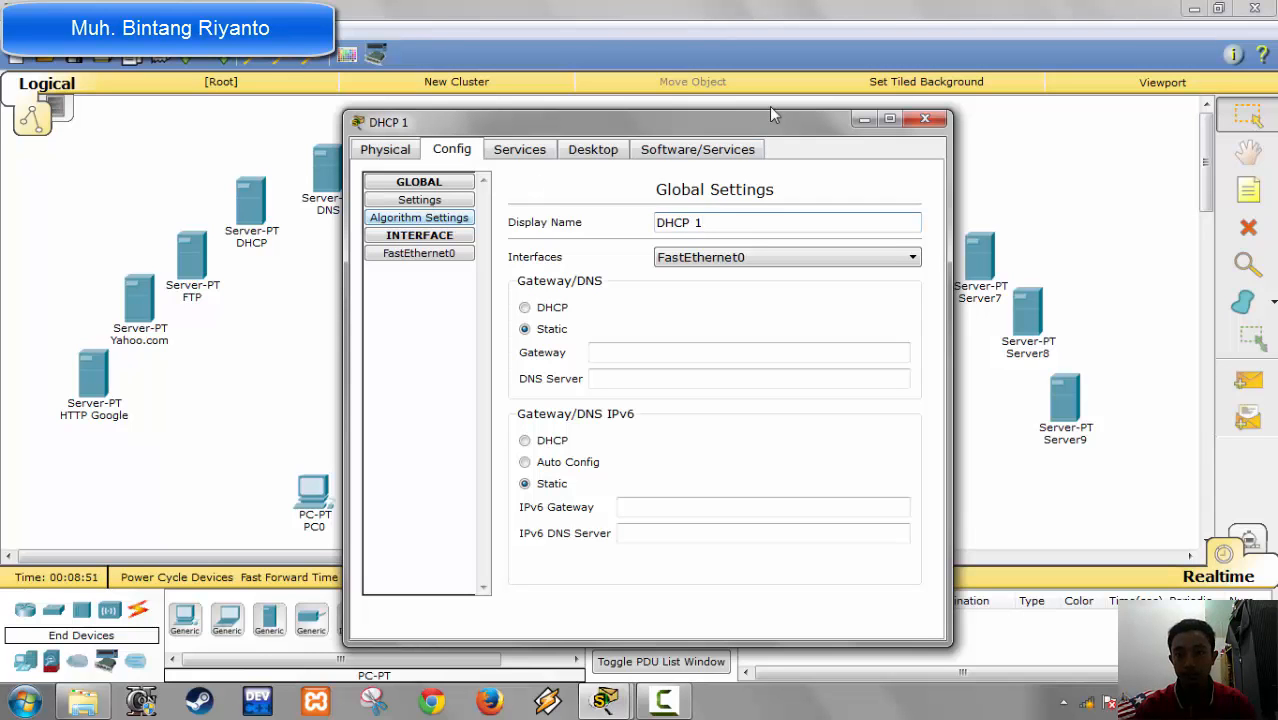
pyautogui.click(924, 119)
# Step: Change the display name of Server7 to FTP 1 and close its configuration window
pyautogui.click(979, 255)
pyautogui.click(466, 156)
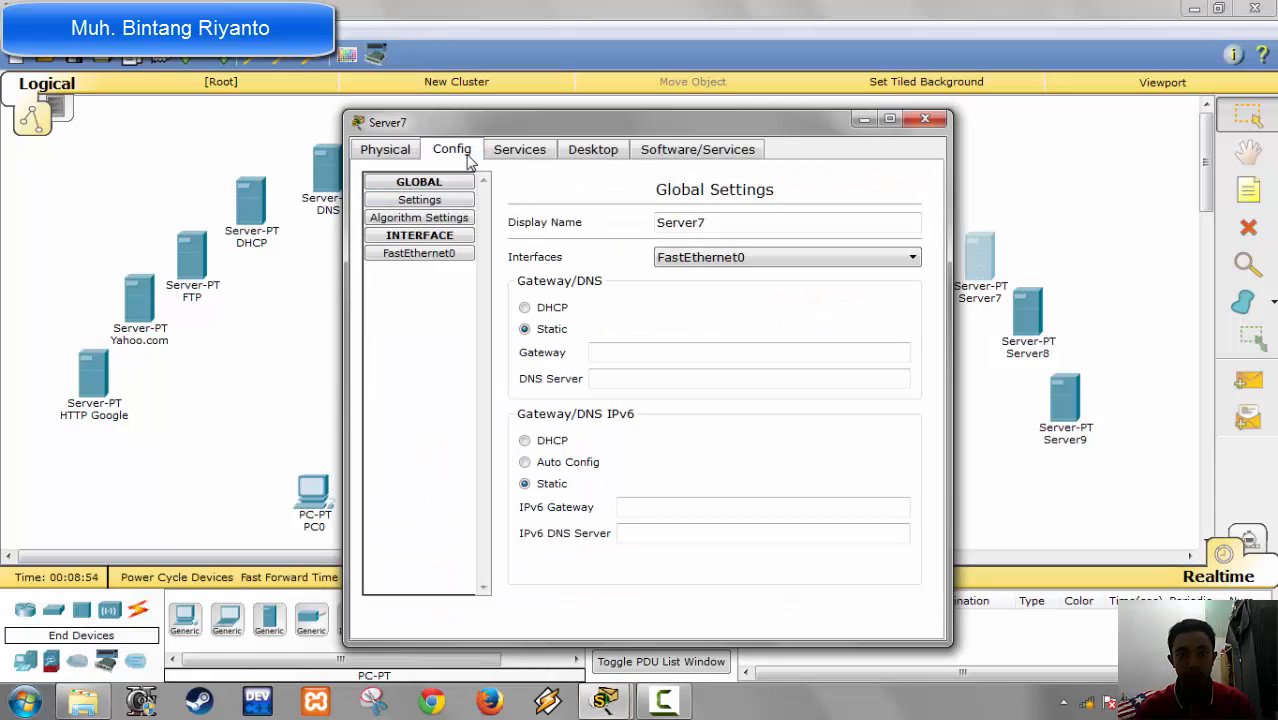
pyautogui.moveTo(720, 225); pyautogui.dragTo(408, 207)
pyautogui.write('FT')
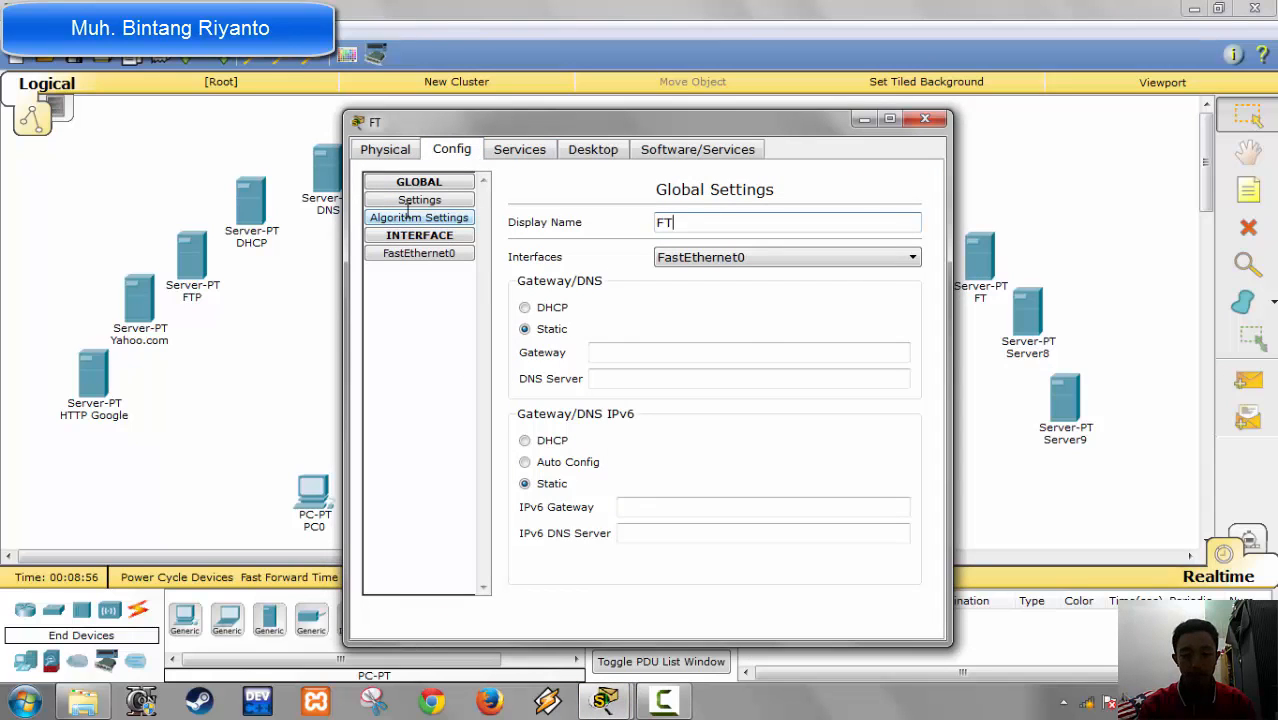
pyautogui.write('P 1')
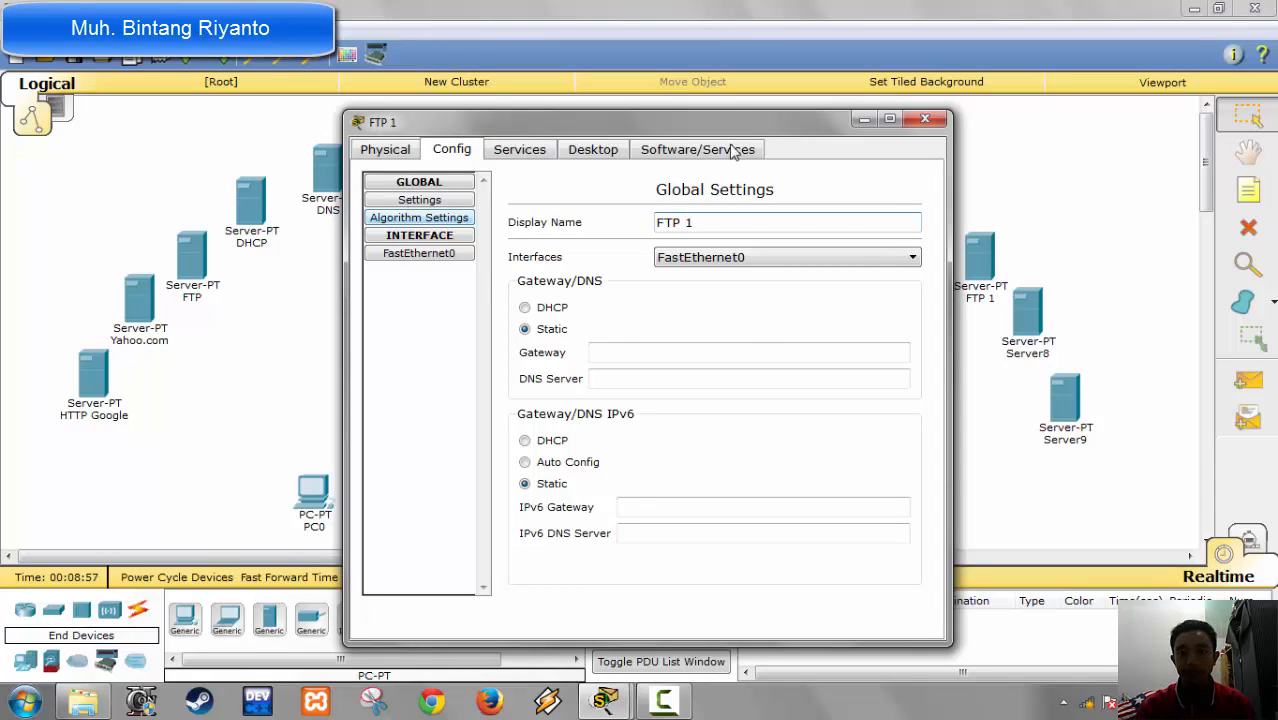
pyautogui.click(925, 119)
# Step: Change the display name of Server8 to gmail.com and close its configuration window
pyautogui.click(1027, 312)
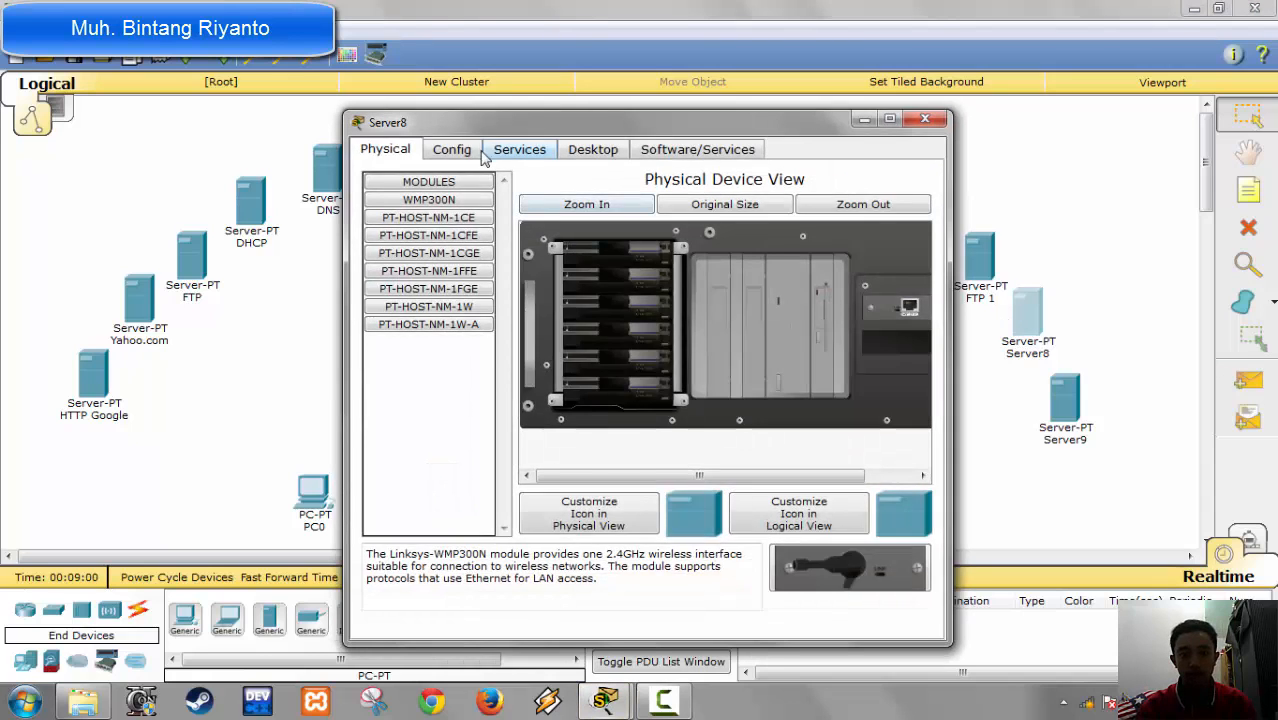
pyautogui.click(468, 152)
pyautogui.doubleClick(745, 224)
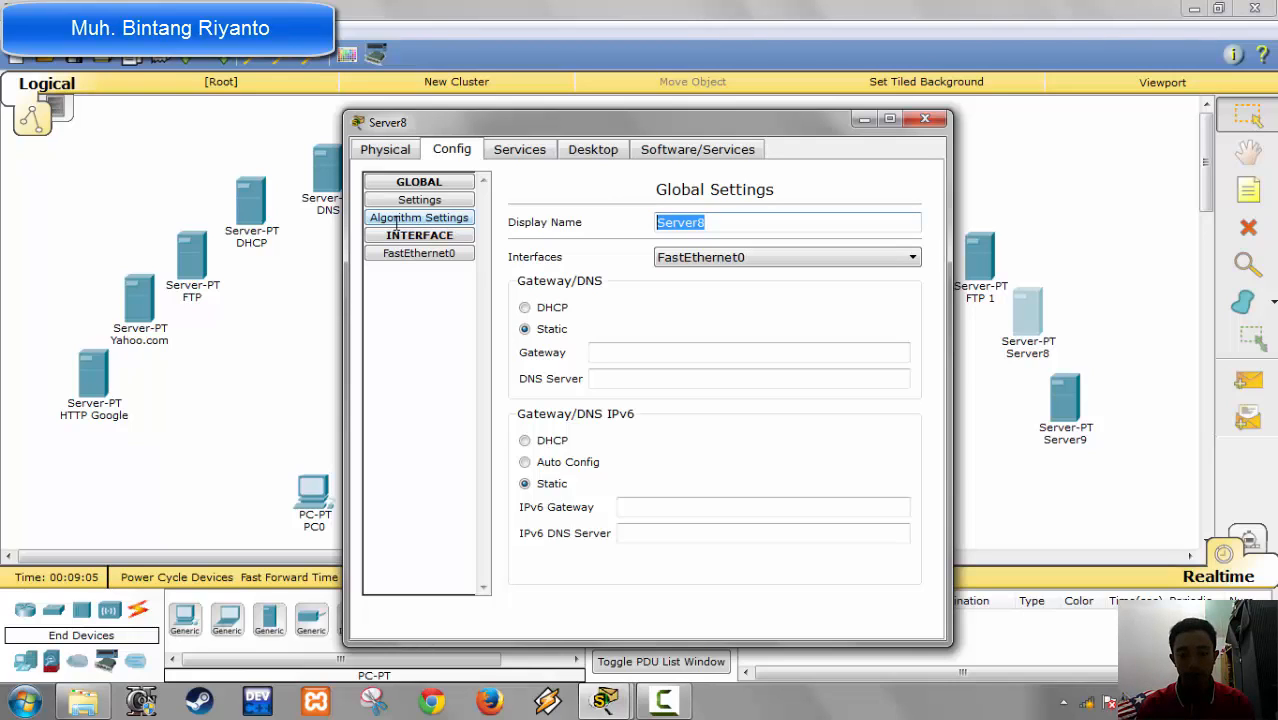
pyautogui.write('g')
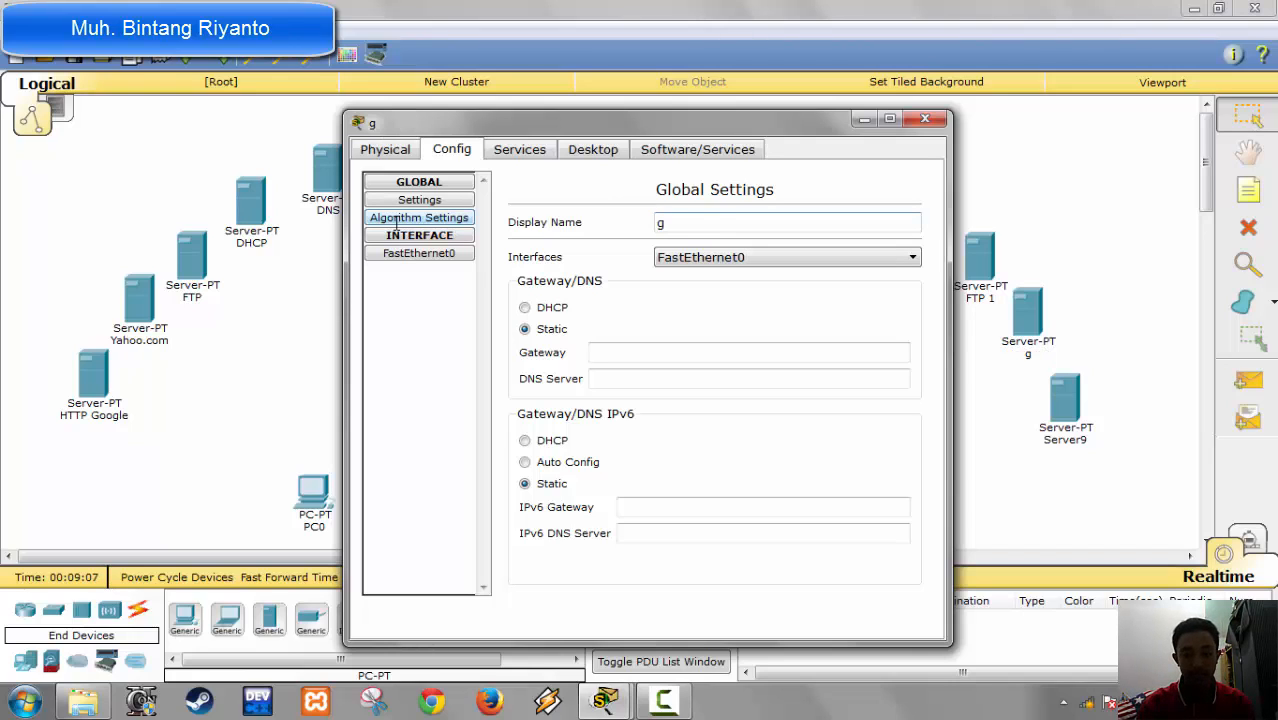
pyautogui.write('mail.com')
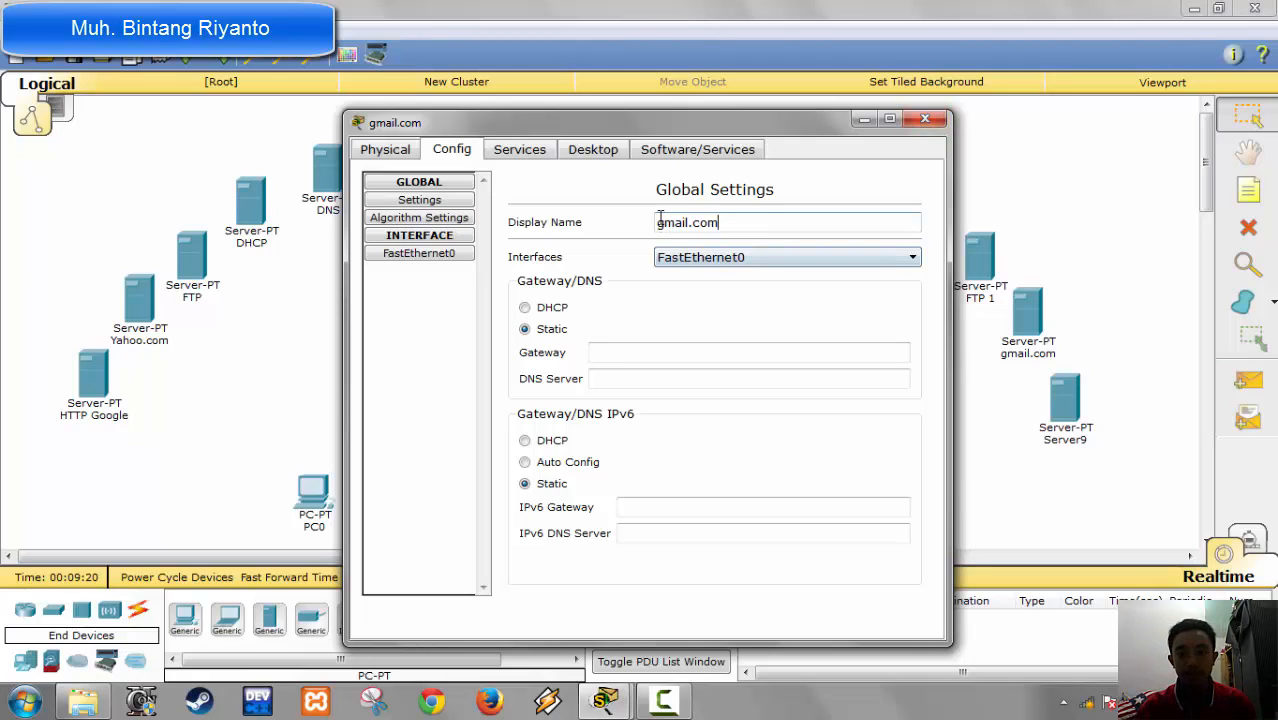
pyautogui.click(925, 119)
# Step: Change the display name of Server9 to HTTP Facebook and close its configuration window
pyautogui.click(1064, 400)
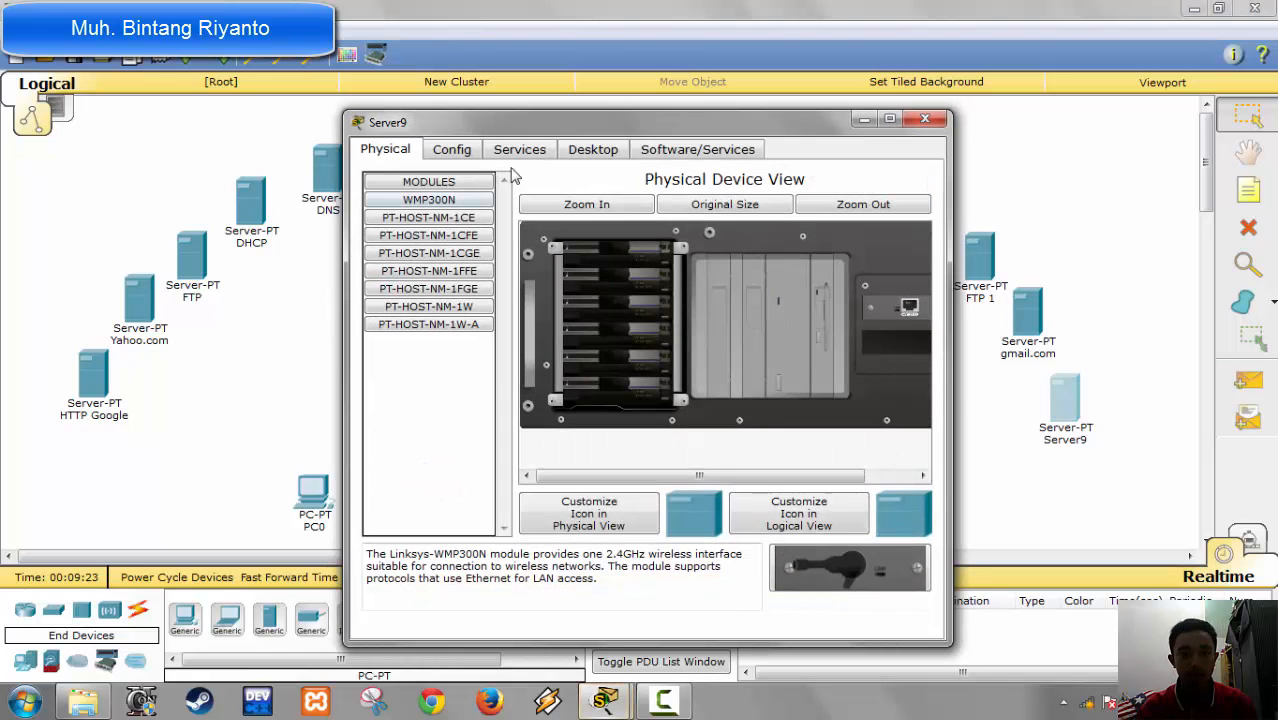
pyautogui.click(451, 149)
pyautogui.doubleClick(728, 228)
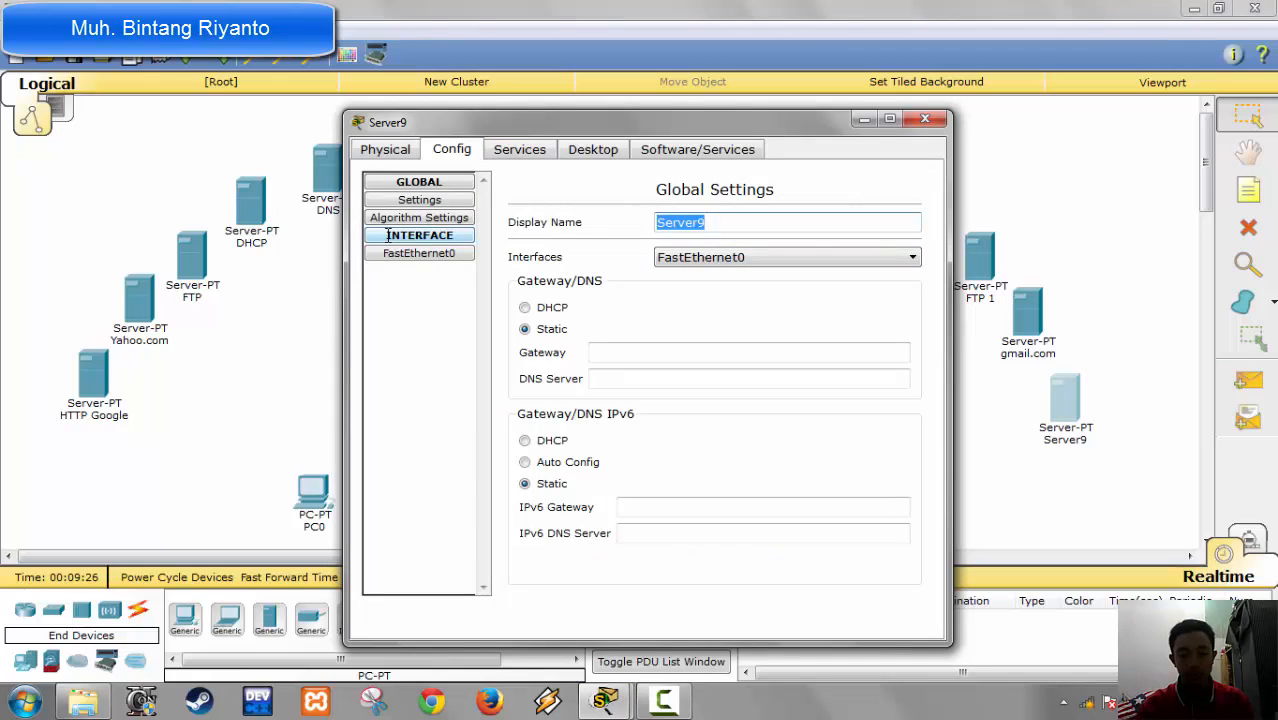
pyautogui.write('HTTP')
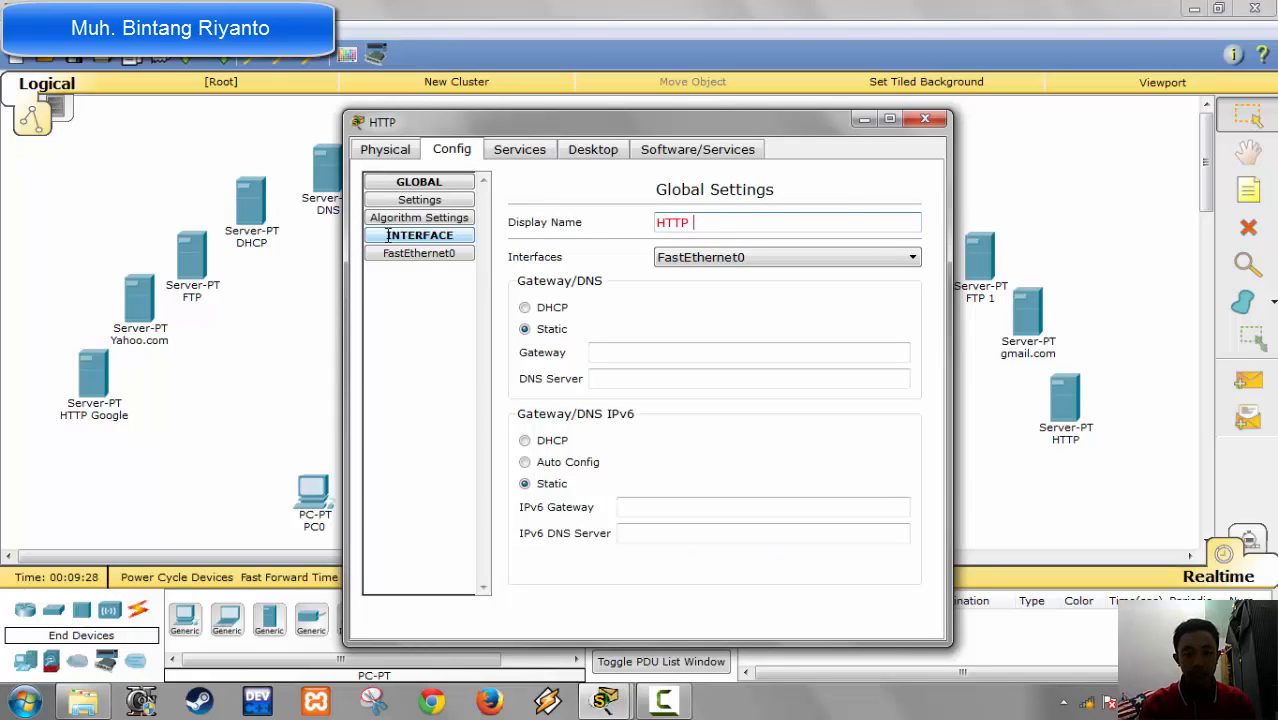
pyautogui.write(' Faceboo')
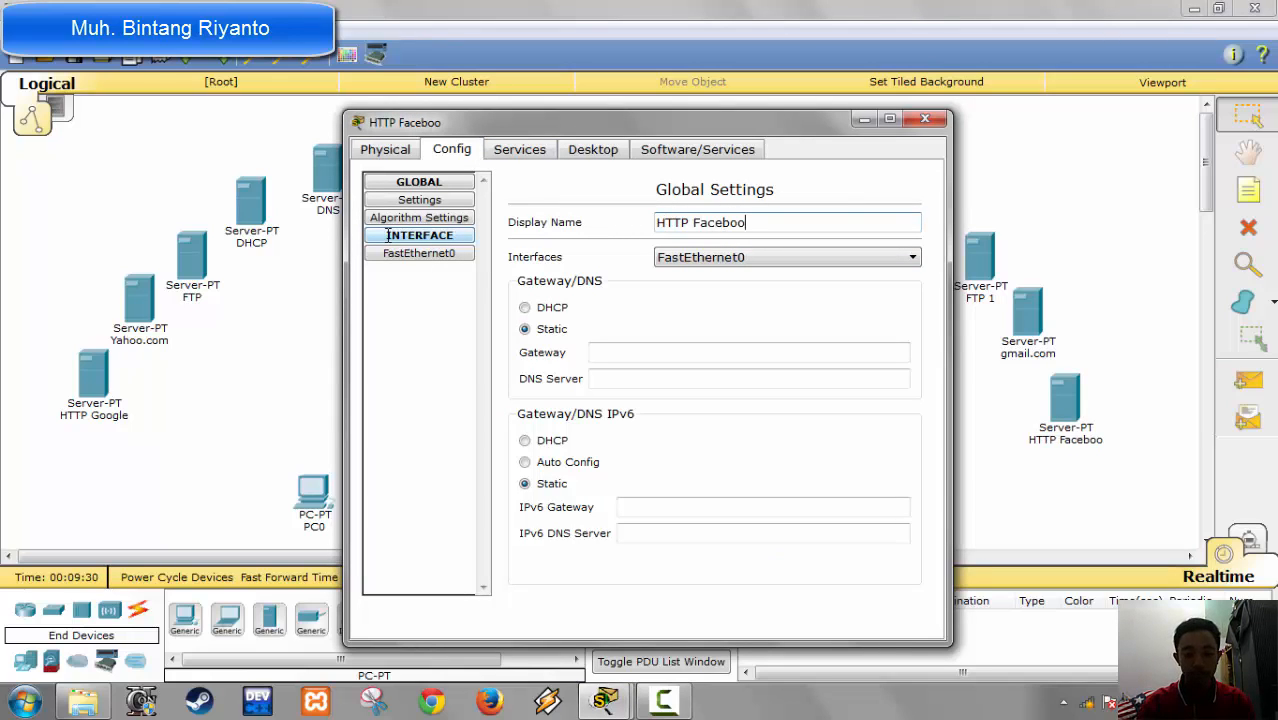
pyautogui.write('k')
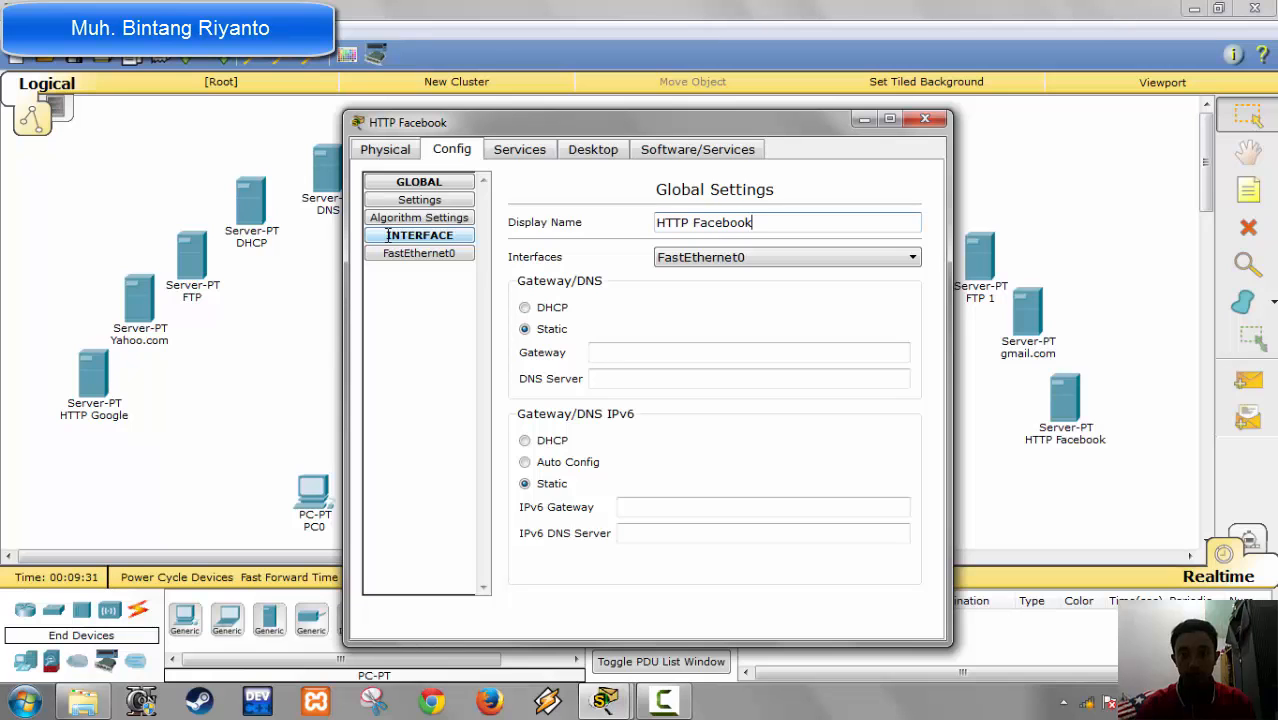
pyautogui.click(924, 119)
# Step: Change the Yahoo.com server's display name to lowercase yahoo.com and close its configuration window
pyautogui.click(131, 300)
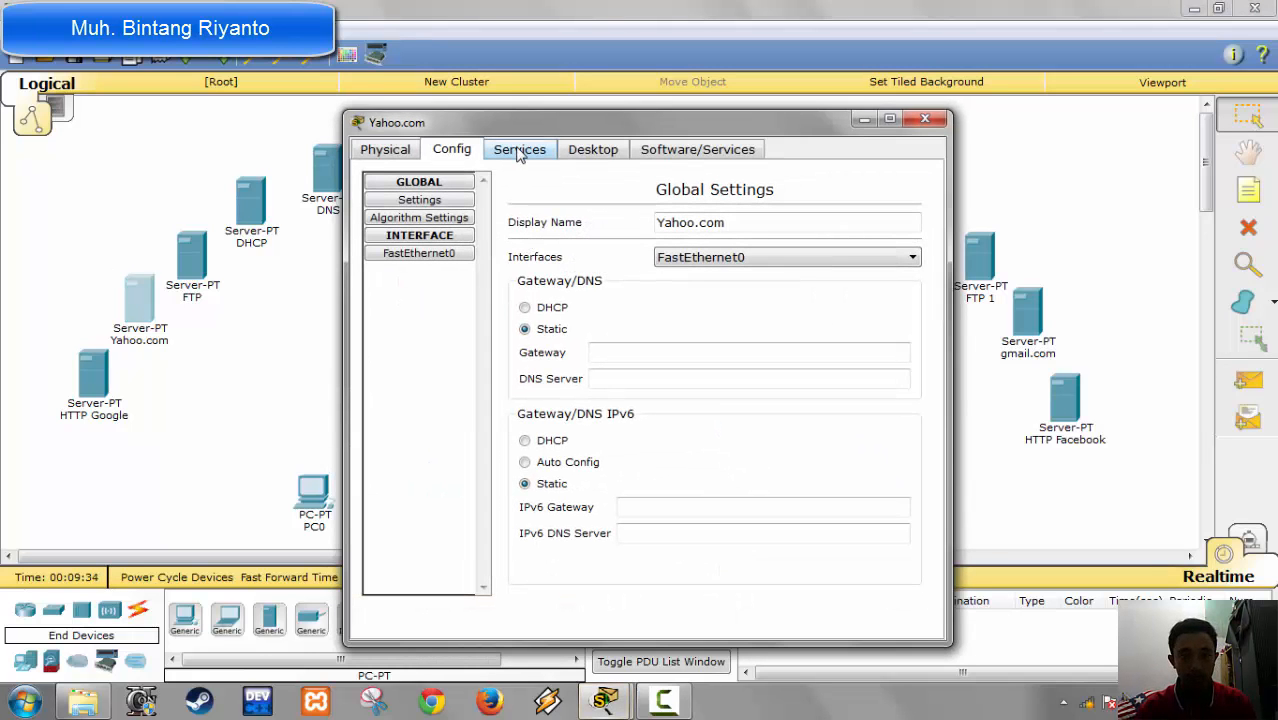
pyautogui.click(665, 225)
pyautogui.press('BackSpace')
pyautogui.write('y')
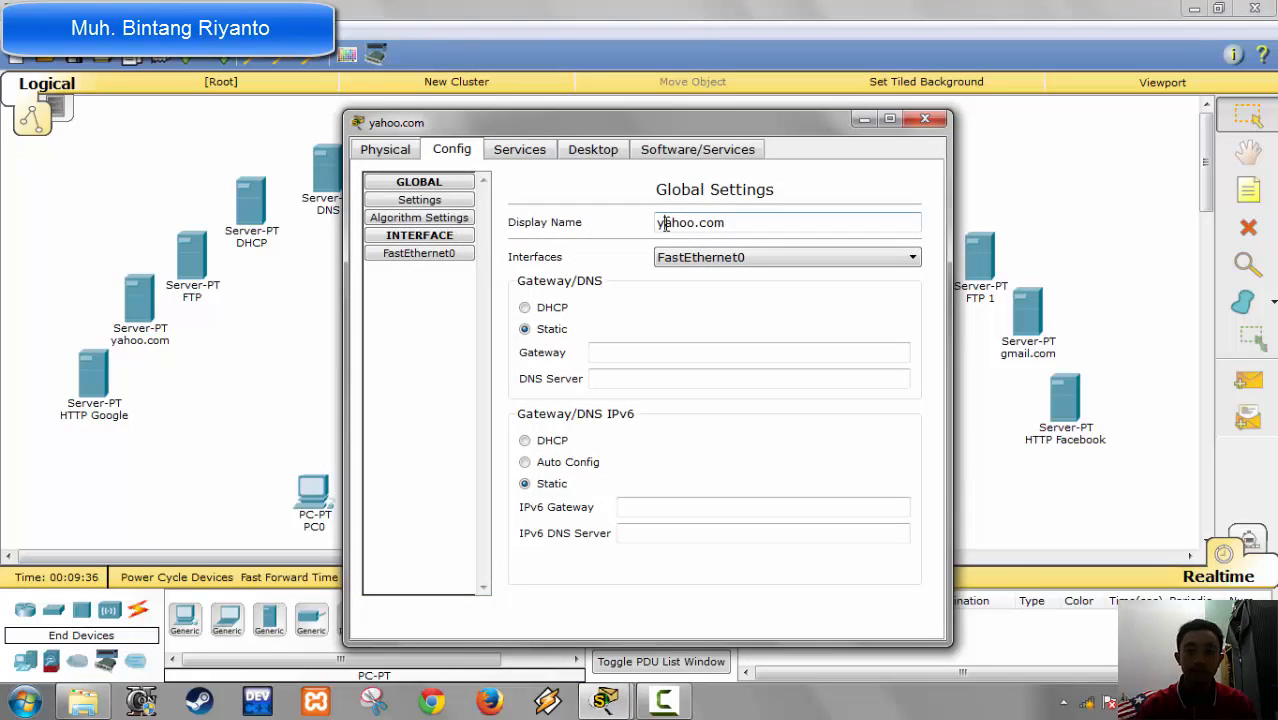
pyautogui.click(925, 119)
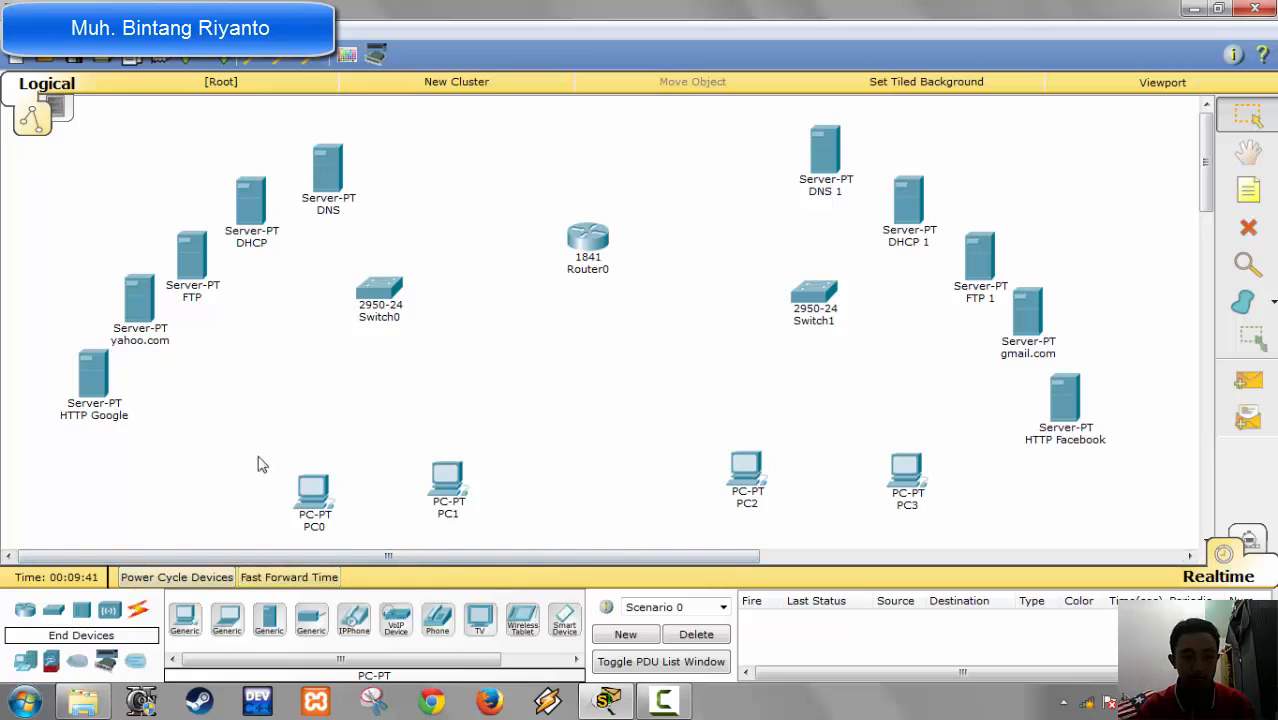
# Step: Connect Router0 to Switch0 and to Switch1 using the automatically chosen connection type
pyautogui.click(138, 610)
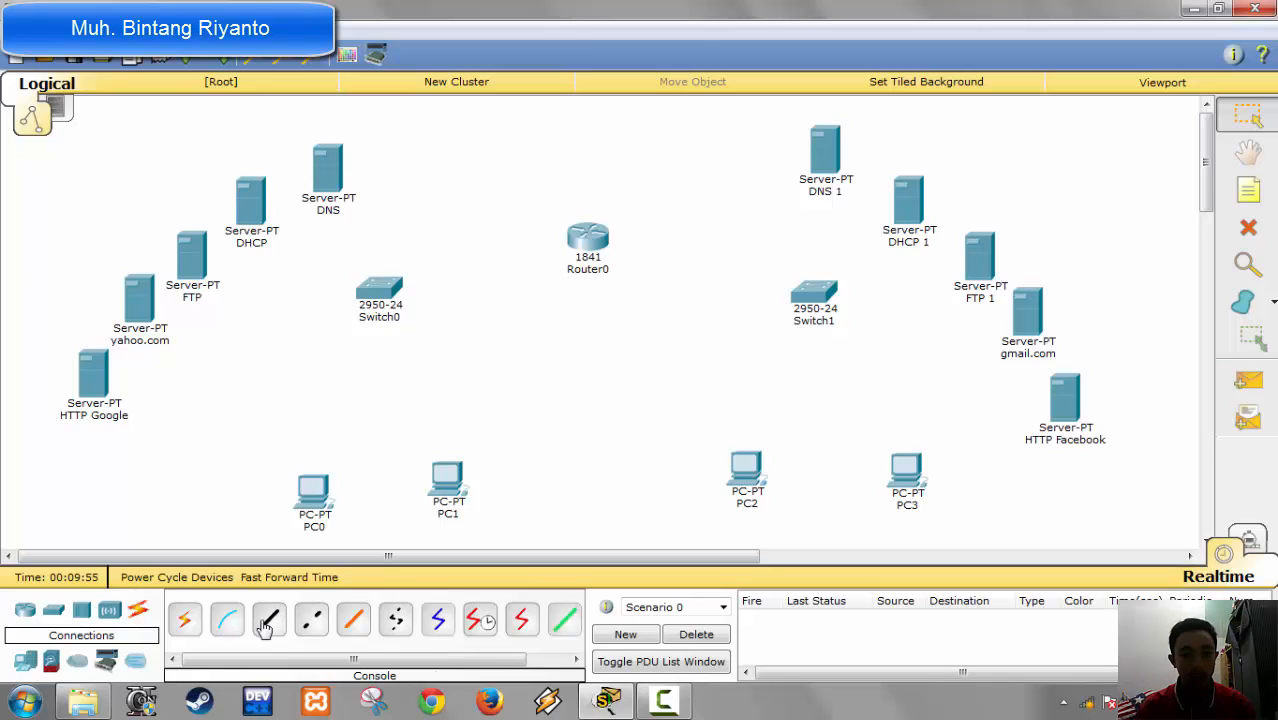
pyautogui.click(185, 620)
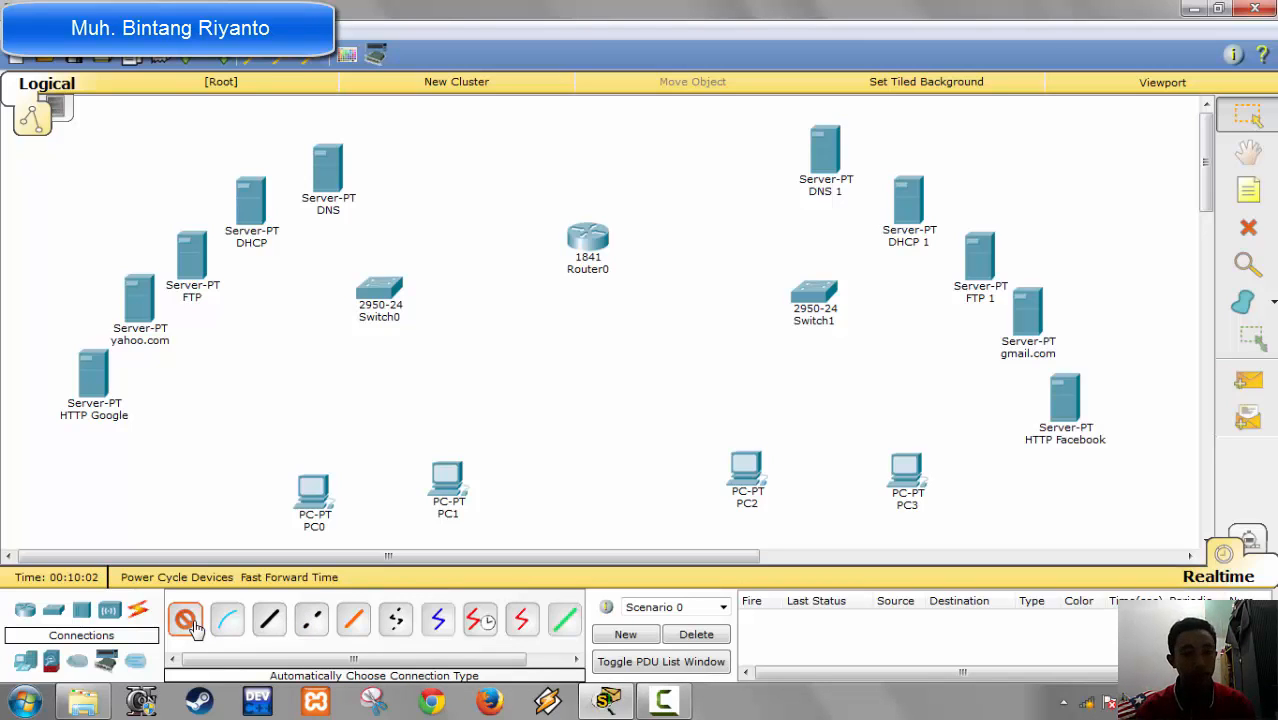
pyautogui.click(588, 237)
pyautogui.click(378, 289)
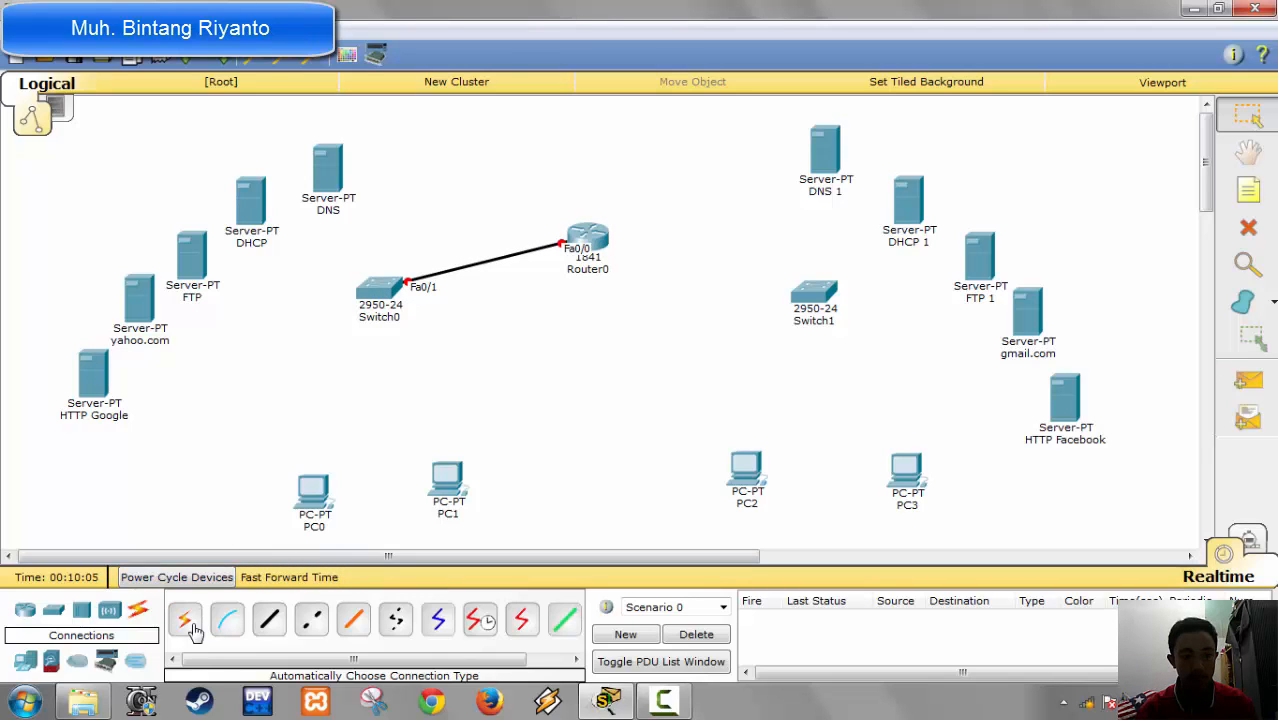
pyautogui.click(185, 620)
pyautogui.click(588, 240)
pyautogui.click(818, 297)
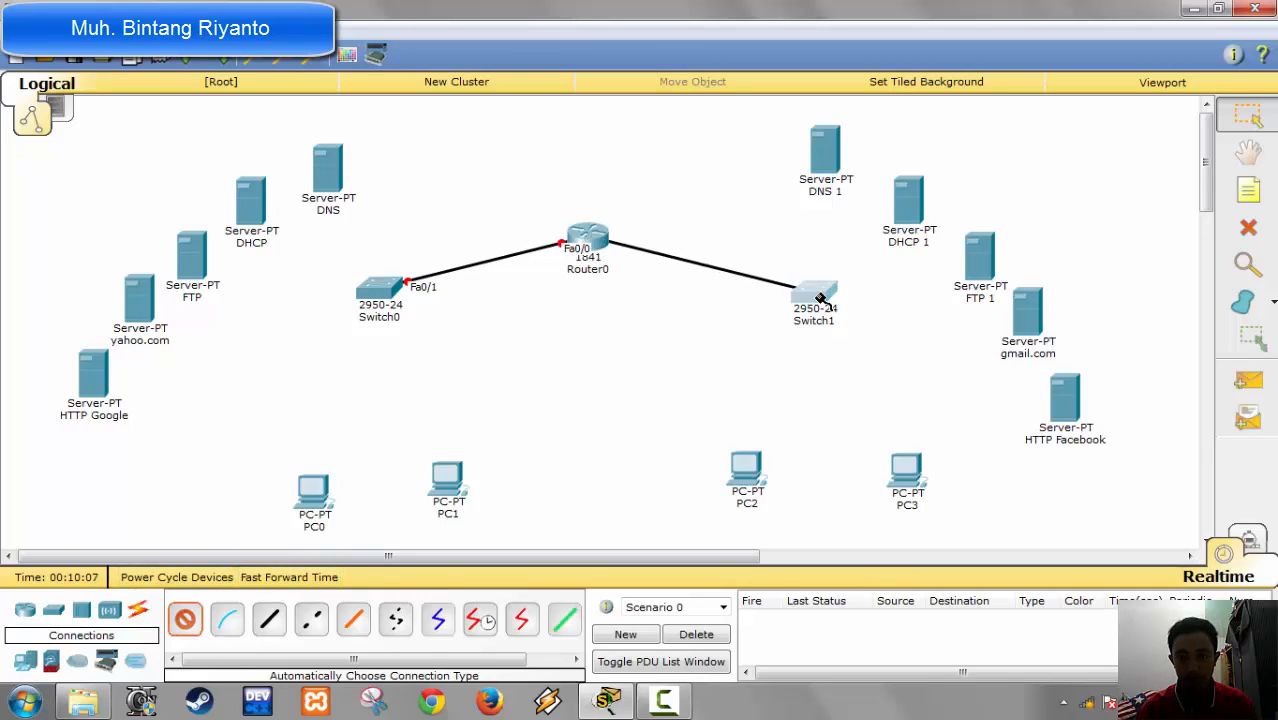
# Step: Connect Switch1 to the DNS 1 and DHCP 1 servers with automatically chosen cables
pyautogui.click(185, 620)
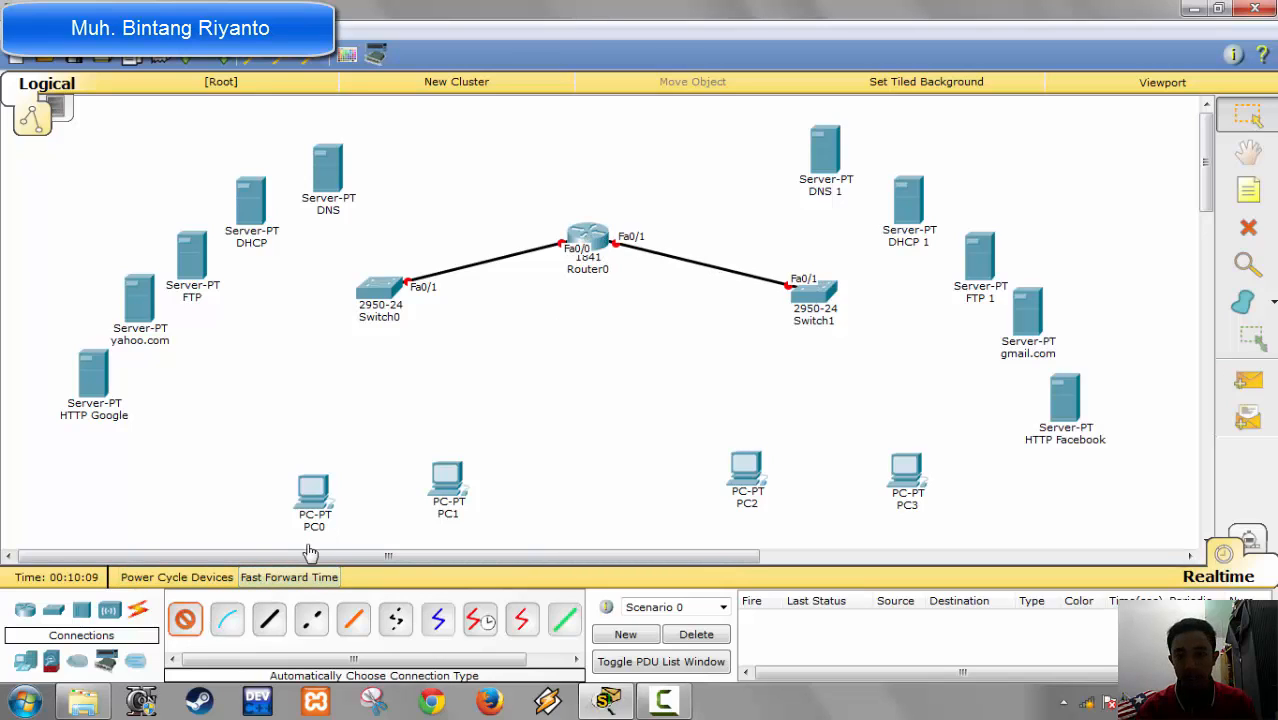
pyautogui.click(813, 305)
pyautogui.click(823, 148)
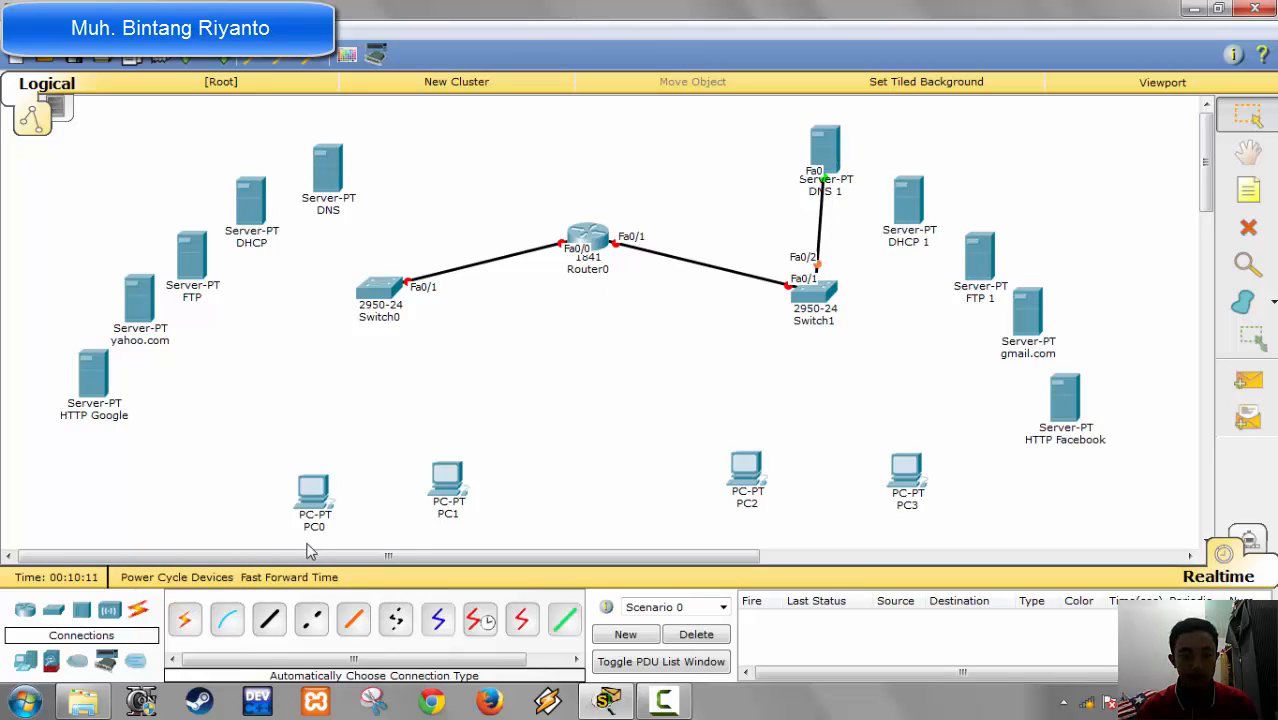
pyautogui.click(183, 625)
pyautogui.click(836, 300)
pyautogui.click(914, 221)
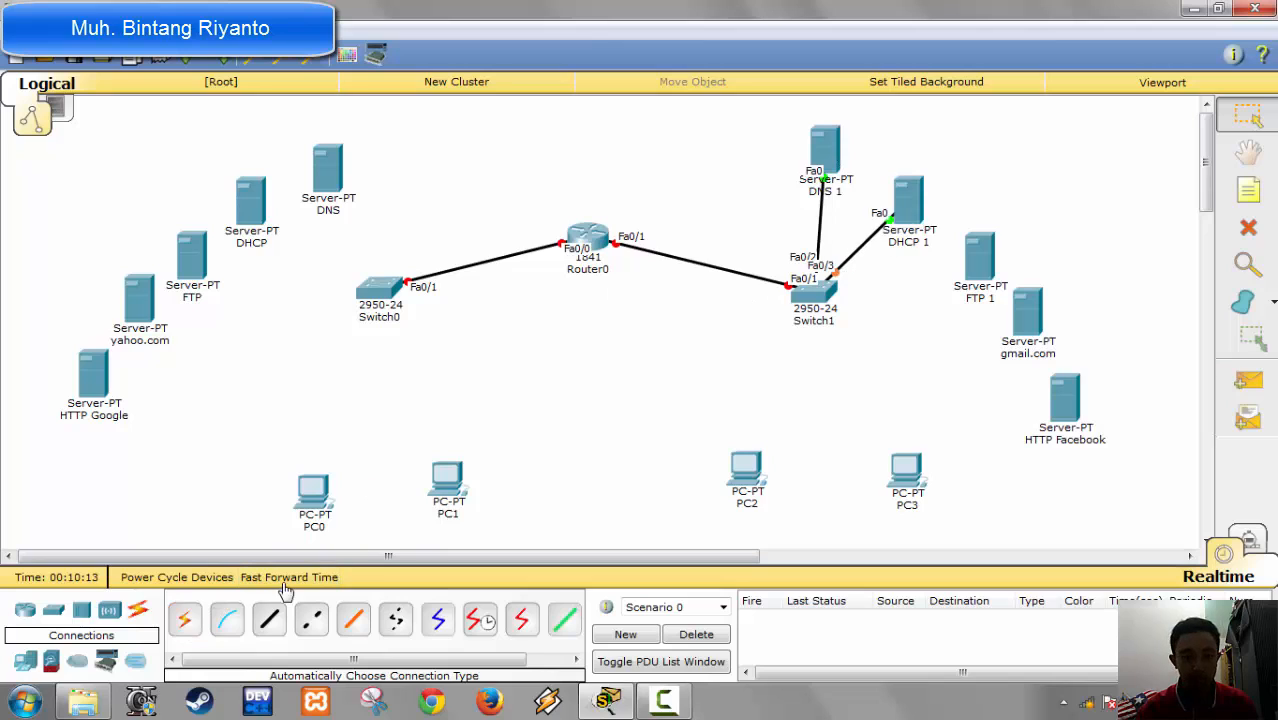
# Step: Connect Switch1 to the FTP 1, gmail.com and HTTP Facebook servers with automatically chosen cables
pyautogui.click(185, 620)
pyautogui.click(830, 297)
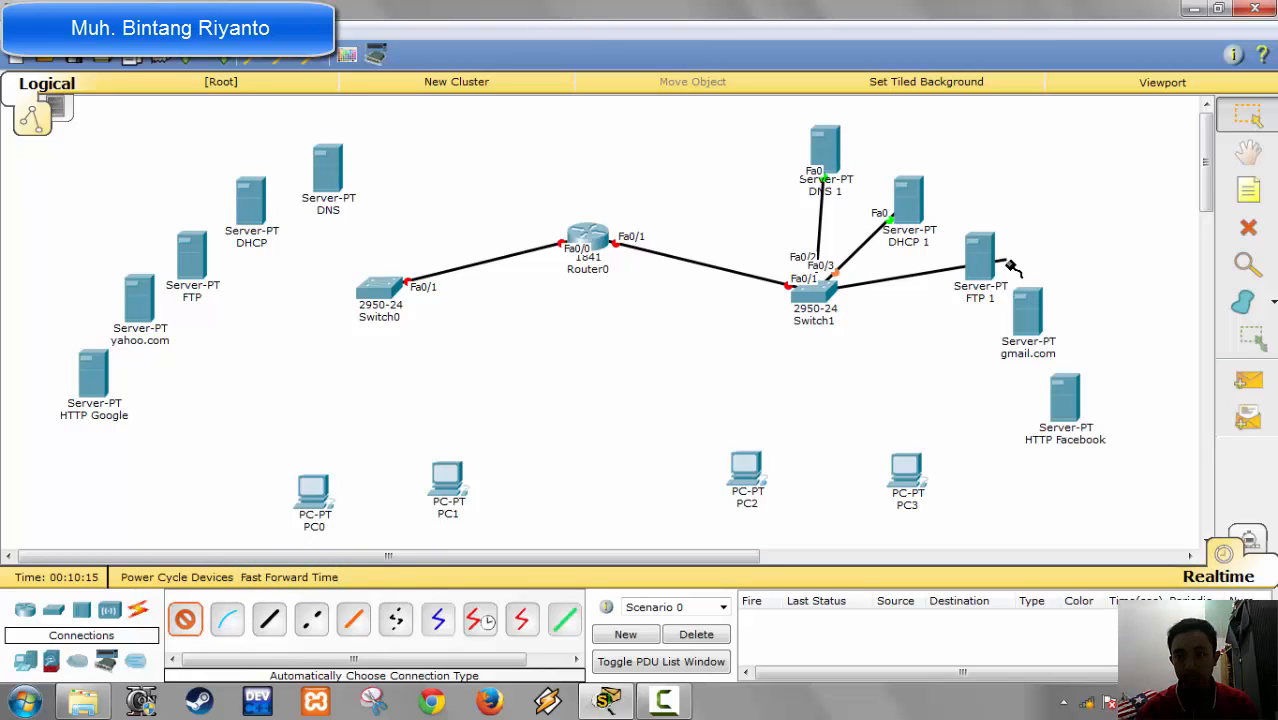
pyautogui.click(979, 268)
pyautogui.click(183, 619)
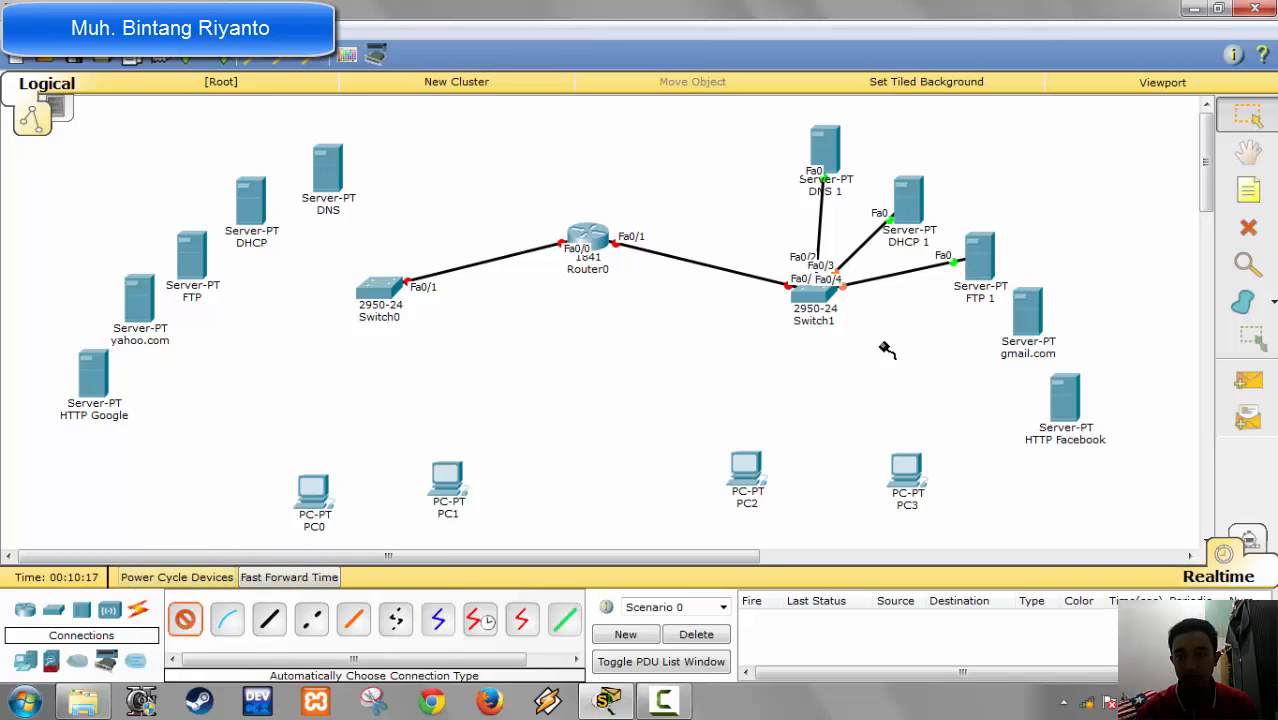
pyautogui.click(828, 298)
pyautogui.click(1025, 318)
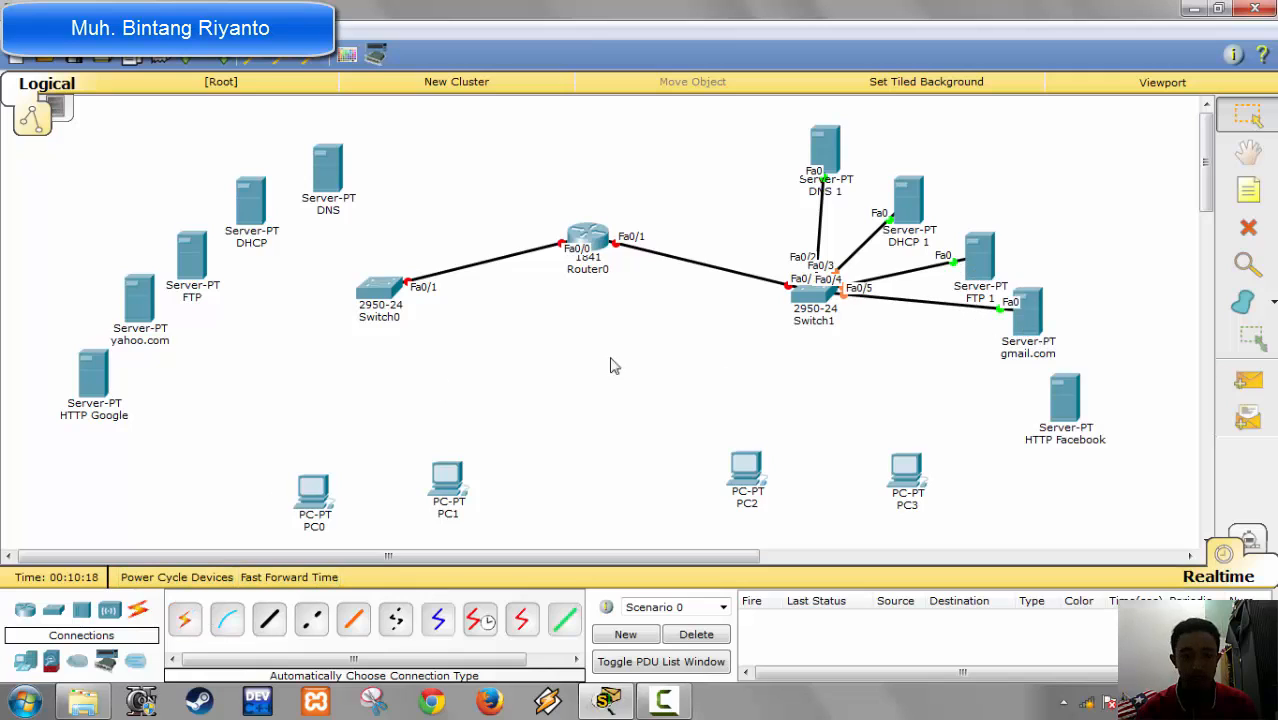
pyautogui.click(185, 620)
pyautogui.click(818, 294)
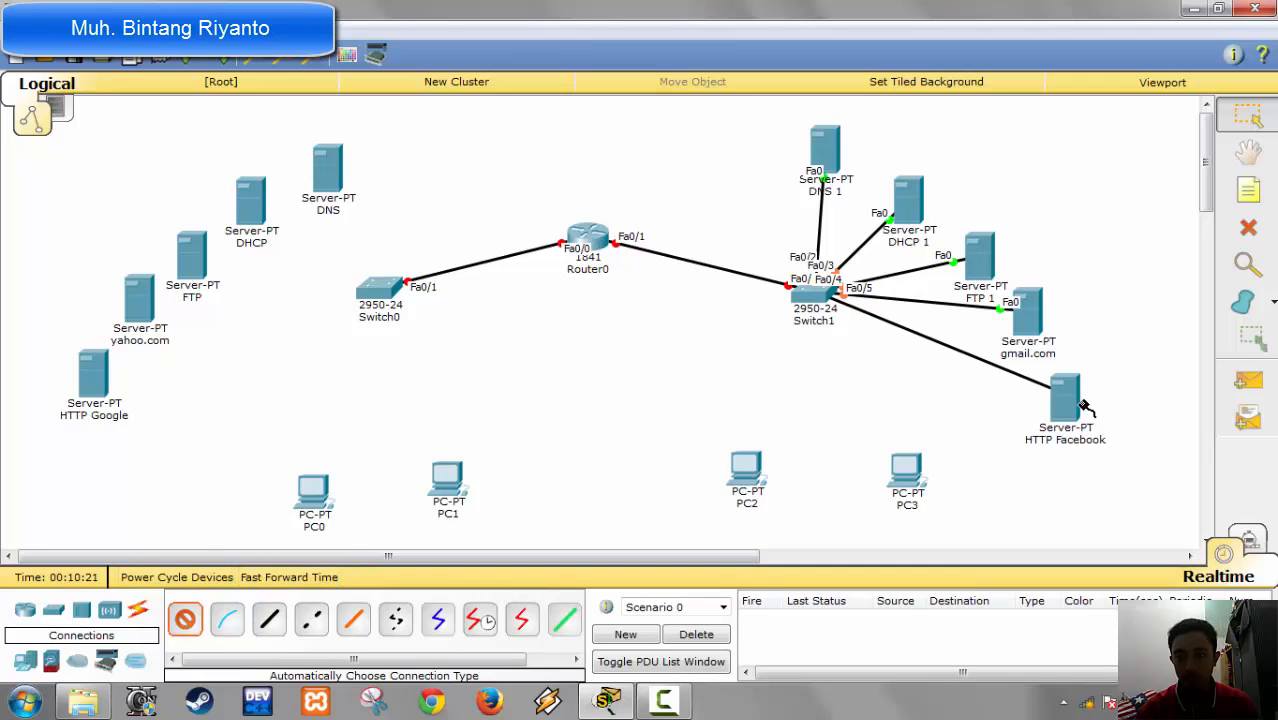
pyautogui.click(1083, 403)
# Step: Connect Switch1 to PC2 and PC3 with automatically chosen cables
pyautogui.click(185, 619)
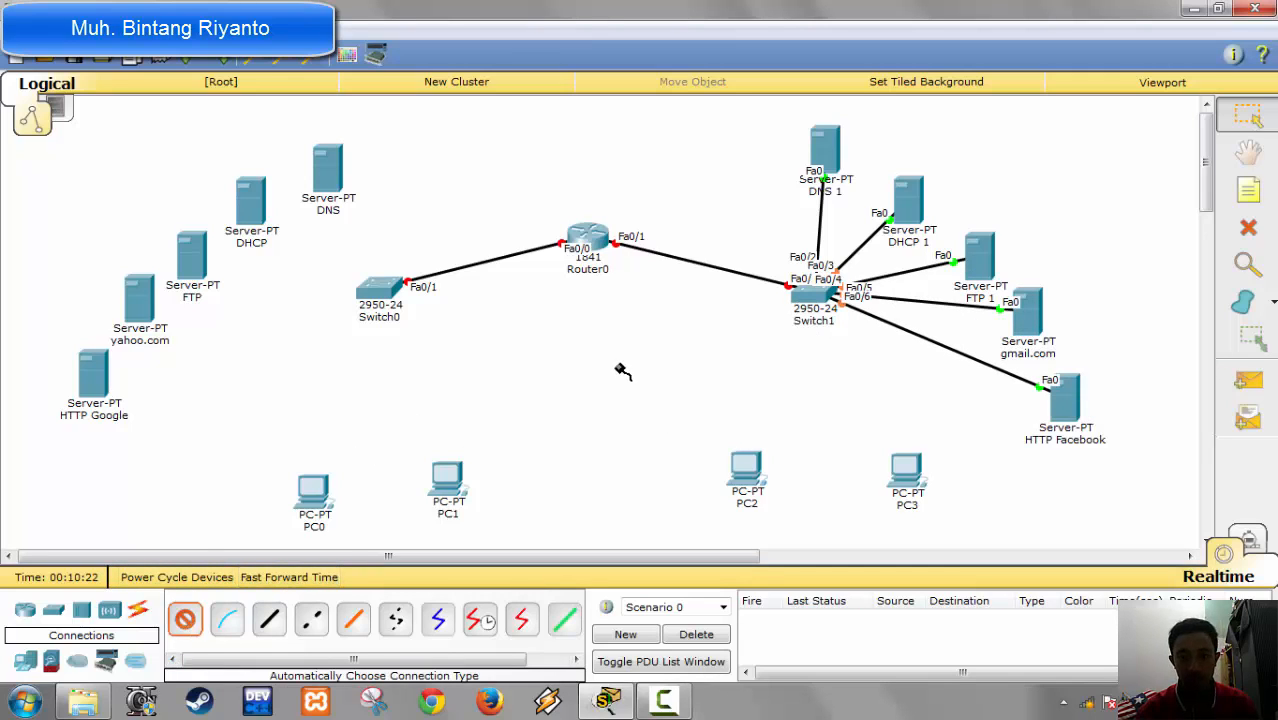
pyautogui.click(812, 295)
pyautogui.click(746, 468)
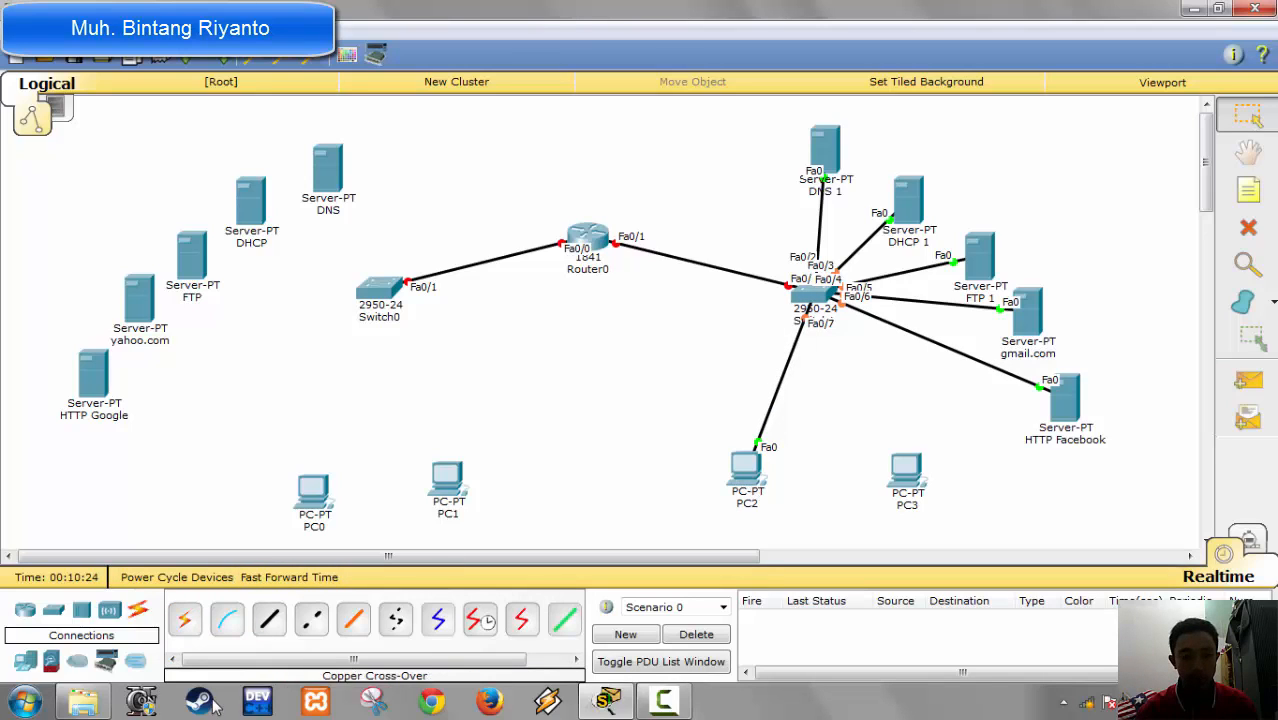
pyautogui.click(185, 620)
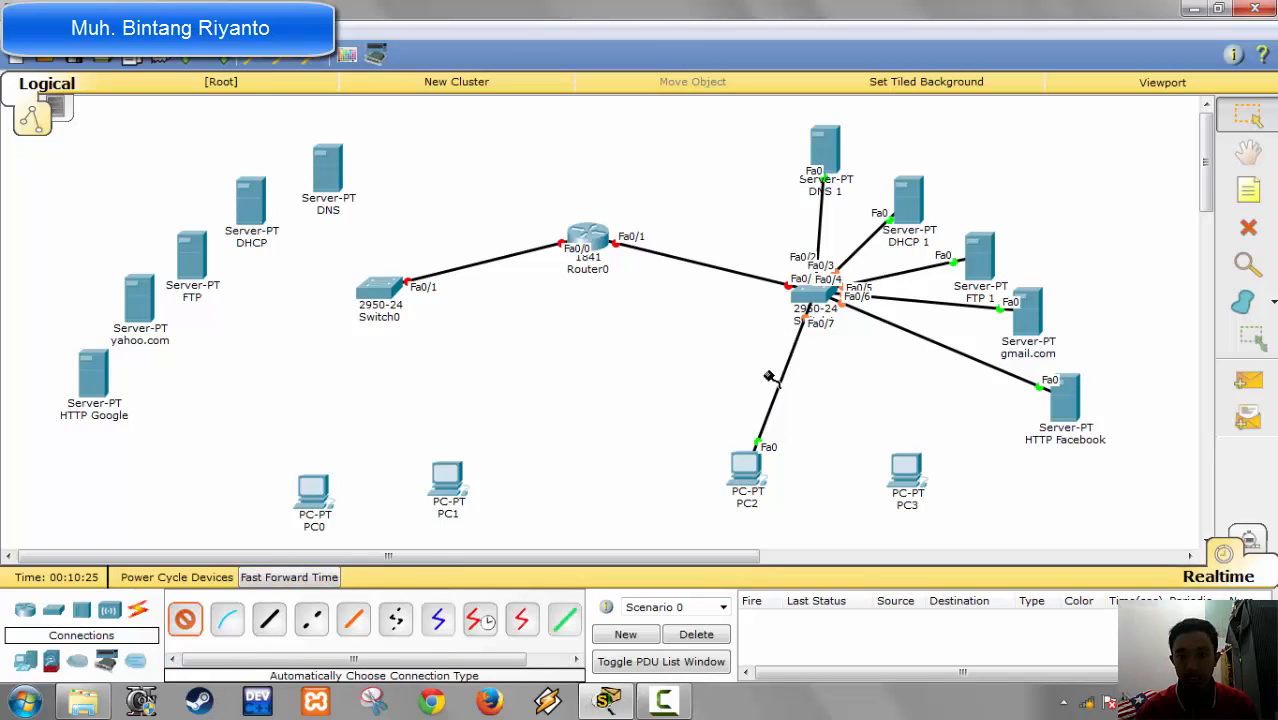
pyautogui.click(818, 293)
pyautogui.click(906, 476)
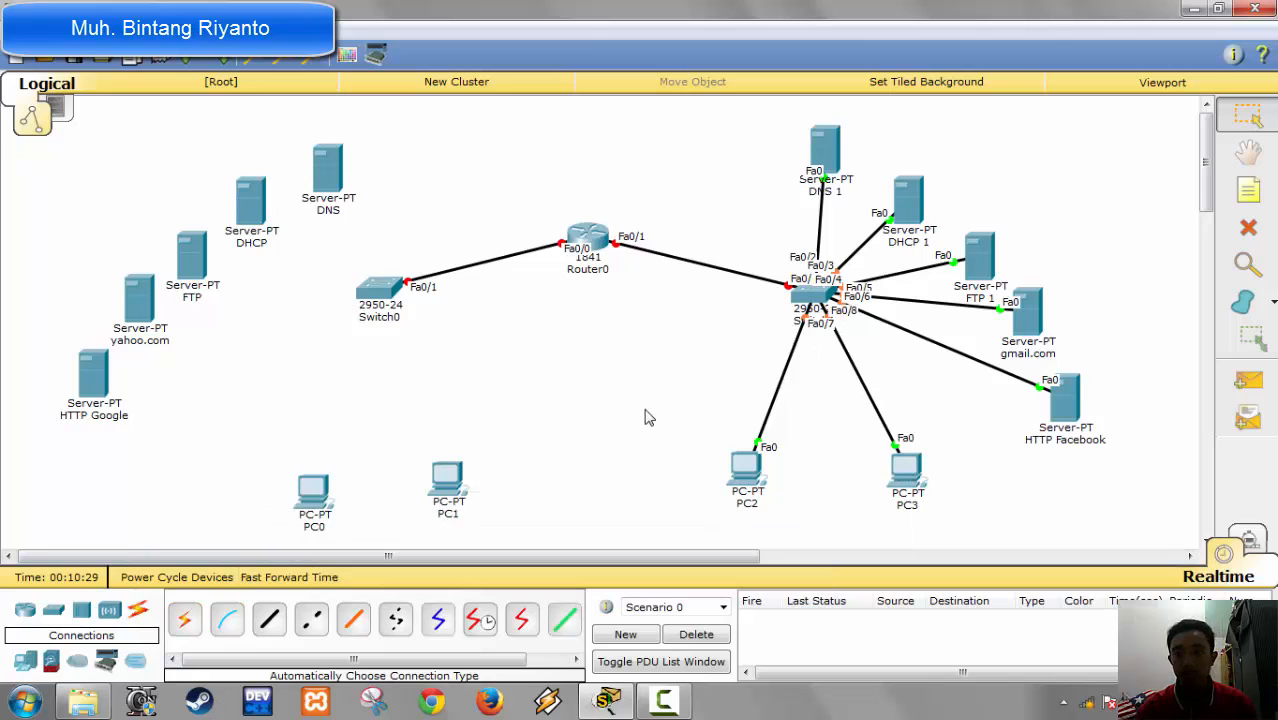
# Step: Connect Switch0 to PC1 and PC0 with automatically chosen cables
pyautogui.click(185, 620)
pyautogui.click(385, 294)
pyautogui.click(447, 477)
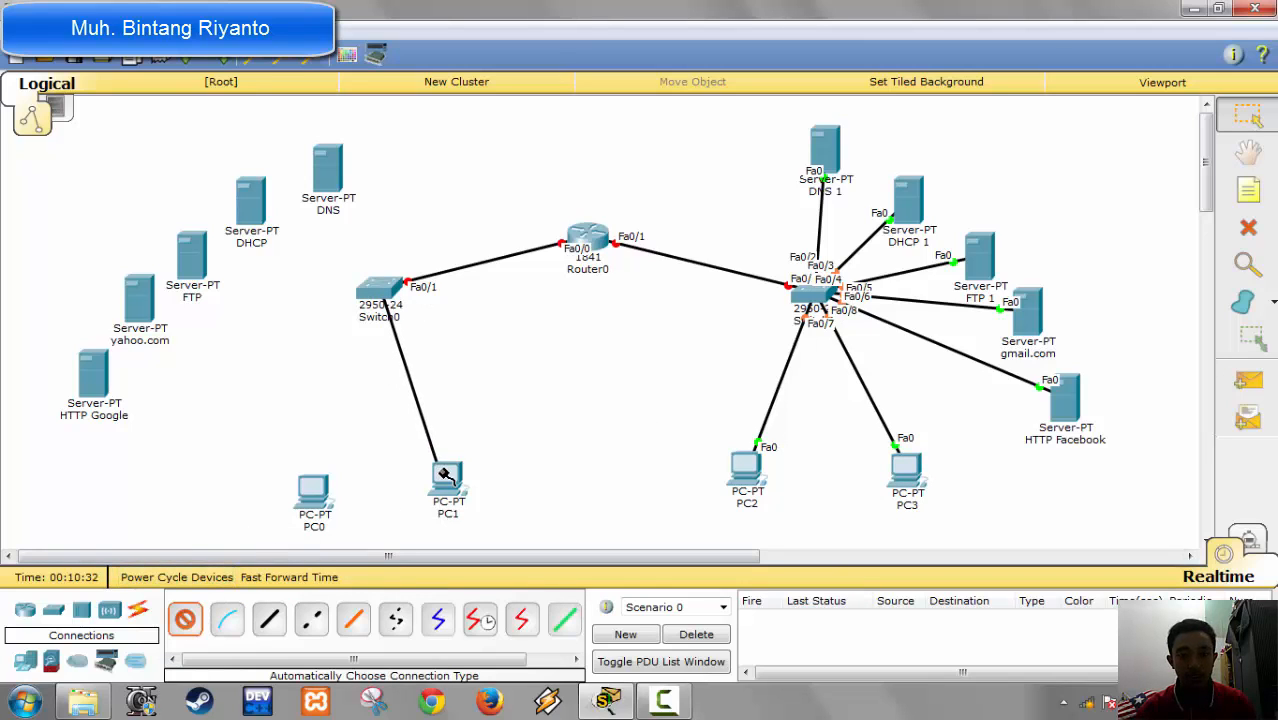
pyautogui.click(185, 620)
pyautogui.click(377, 294)
pyautogui.click(312, 488)
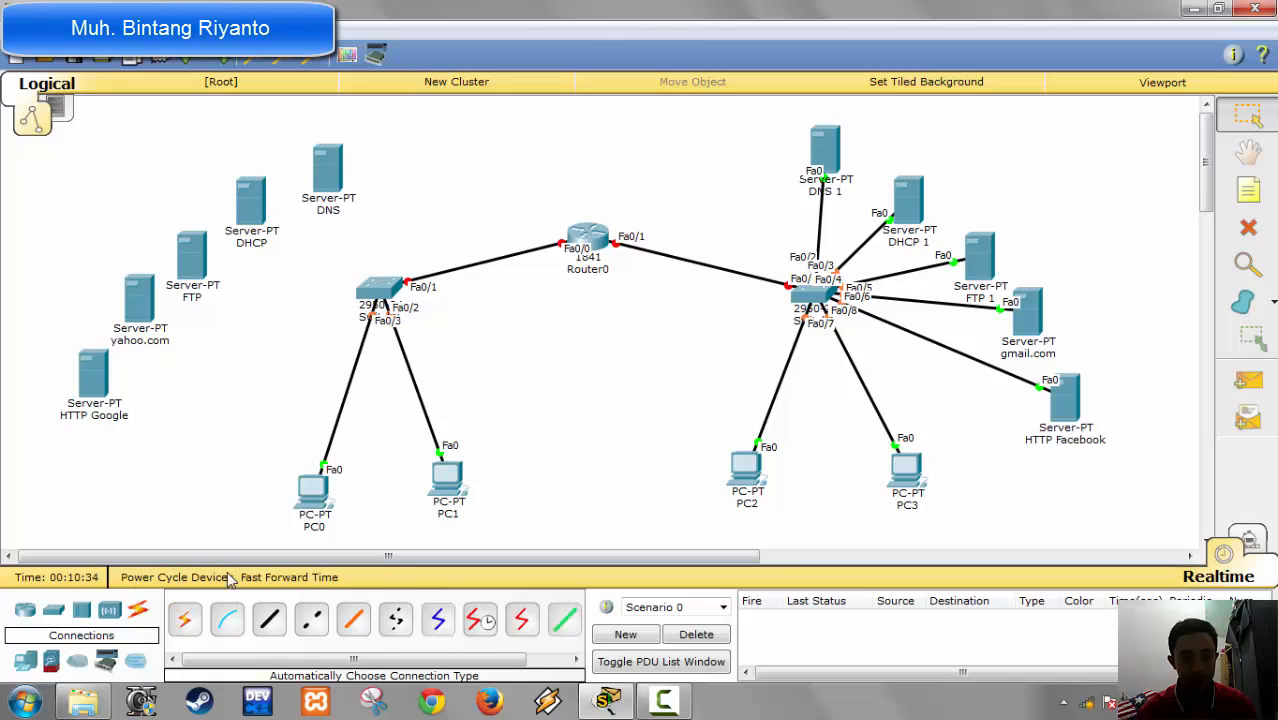
# Step: Connect Switch0 to the DNS and DHCP servers with automatically chosen cables
pyautogui.click(185, 620)
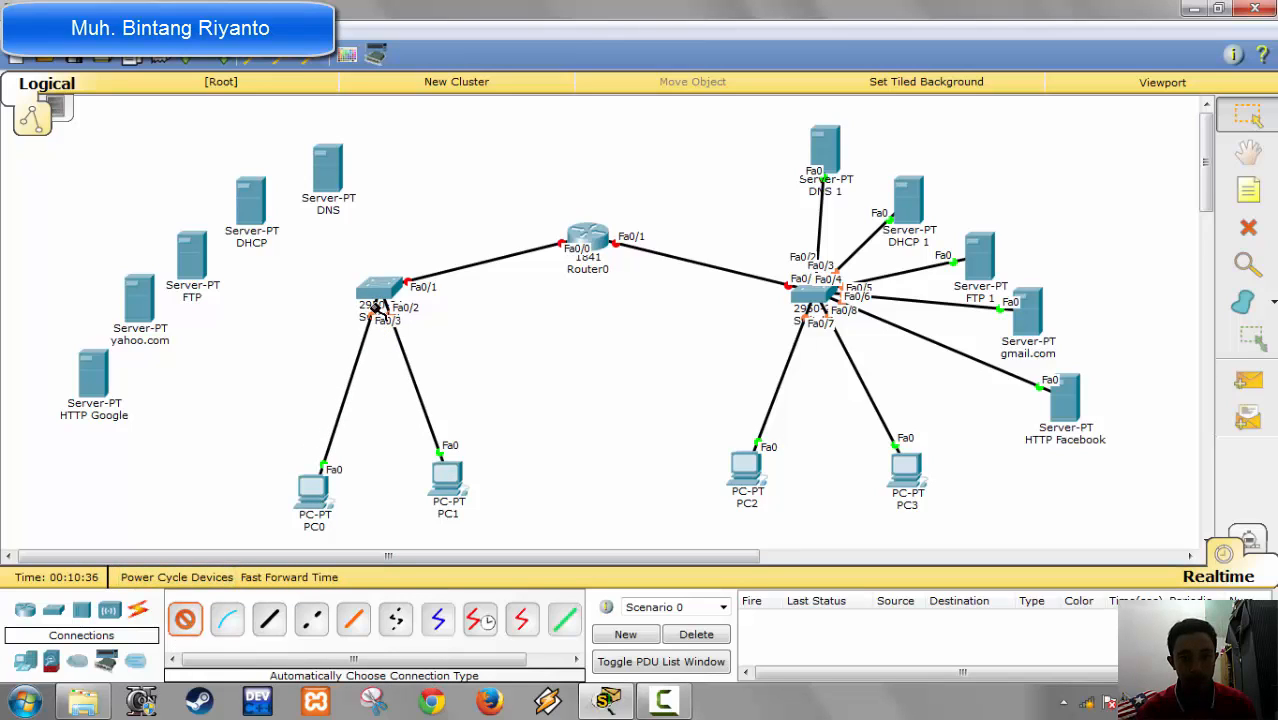
pyautogui.click(377, 300)
pyautogui.click(330, 180)
pyautogui.click(185, 620)
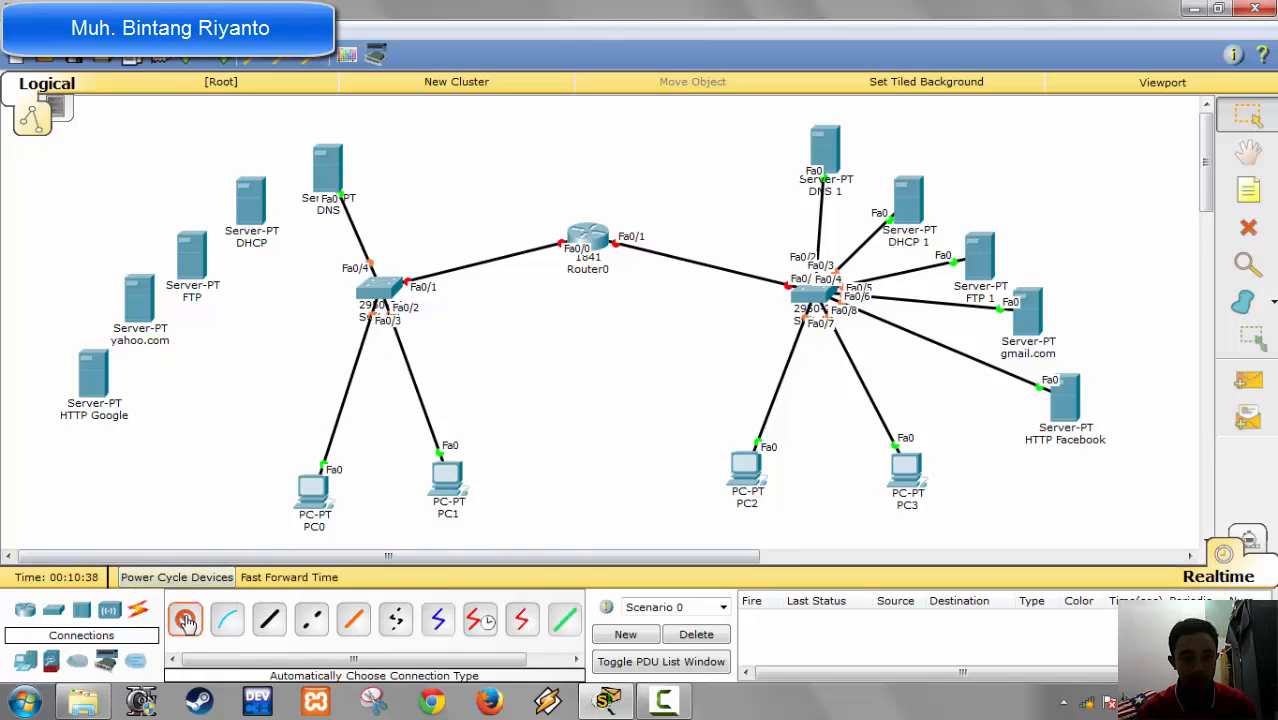
pyautogui.click(389, 280)
pyautogui.click(250, 205)
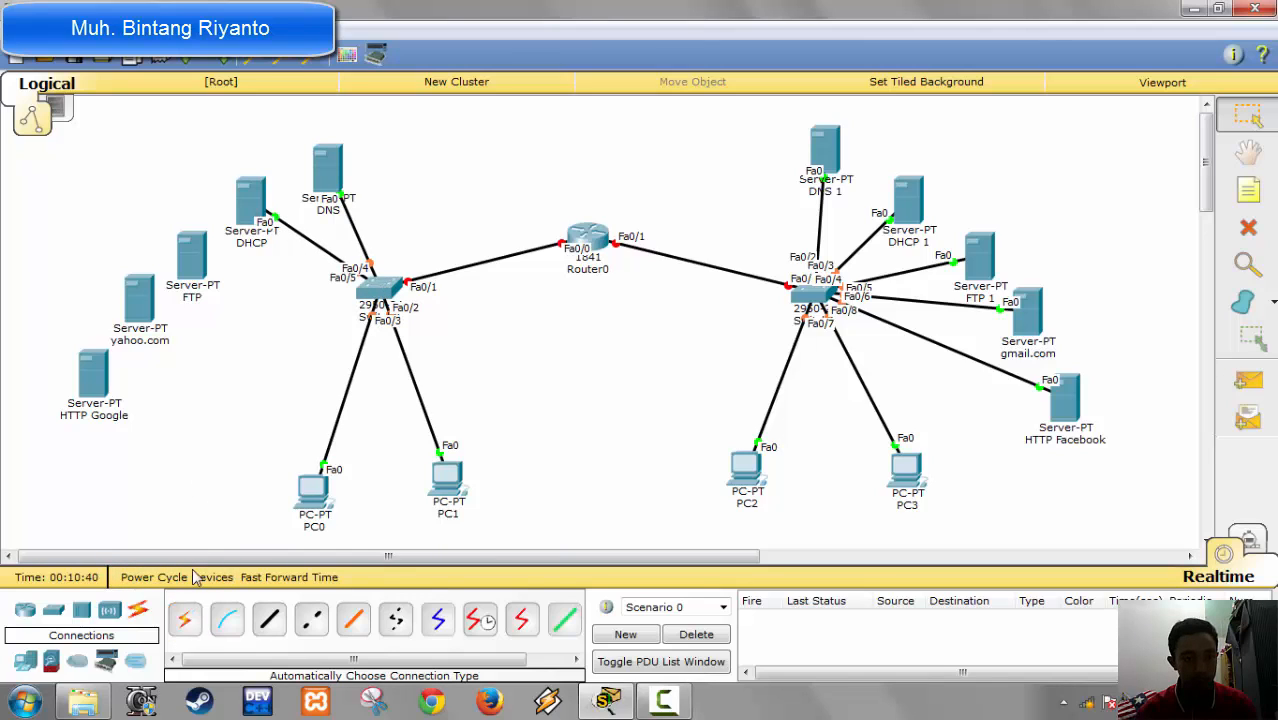
# Step: Connect Switch0 to the FTP and yahoo.com servers with automatically chosen cables
pyautogui.click(186, 620)
pyautogui.click(384, 295)
pyautogui.click(192, 258)
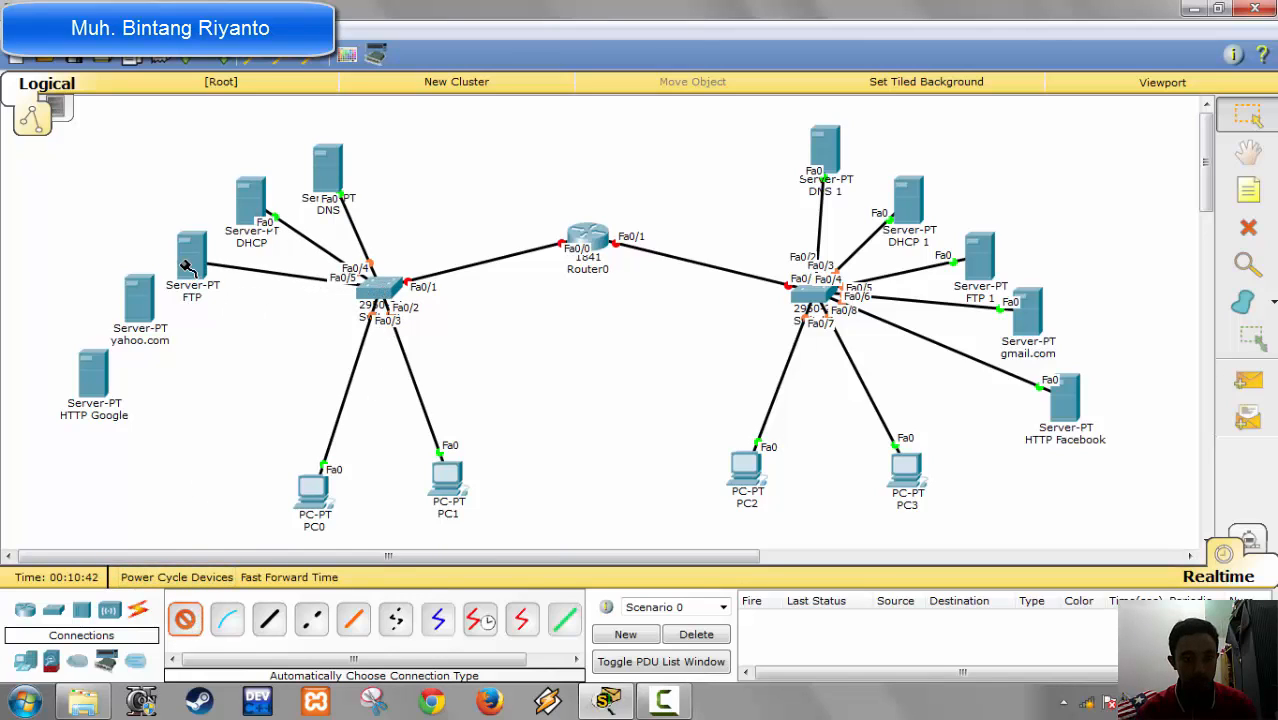
pyautogui.click(185, 620)
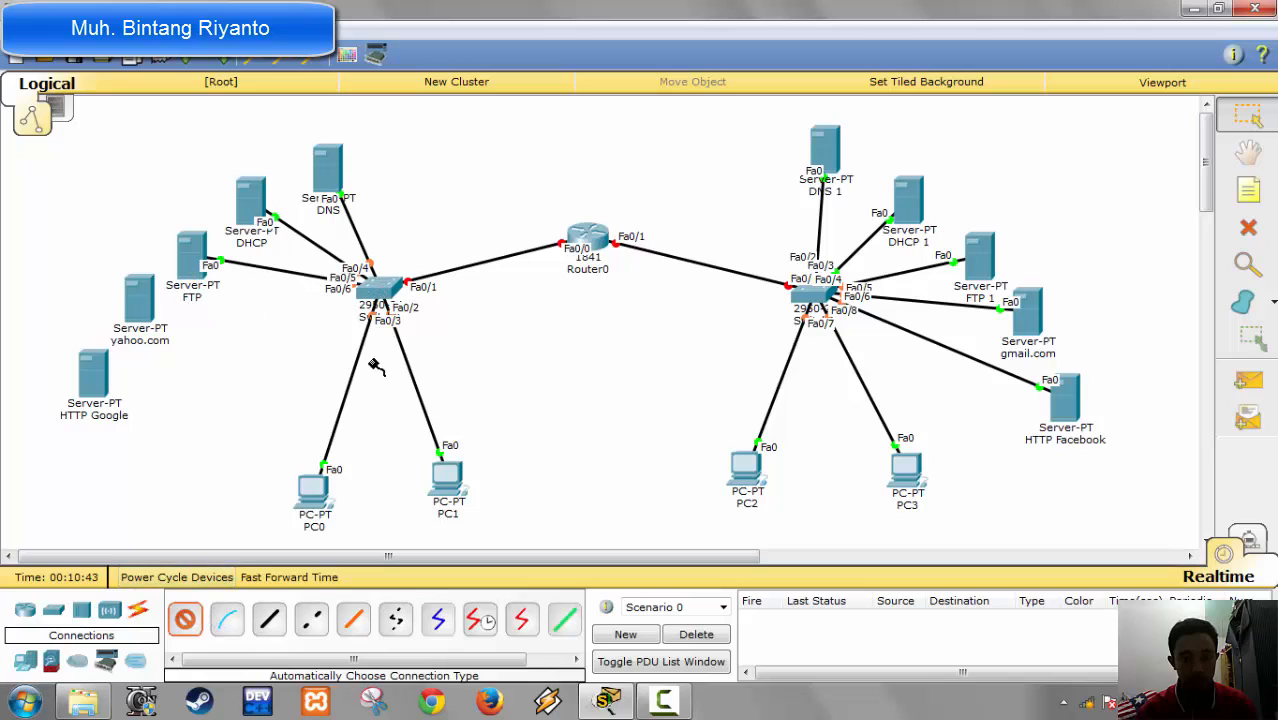
pyautogui.click(385, 297)
pyautogui.click(140, 298)
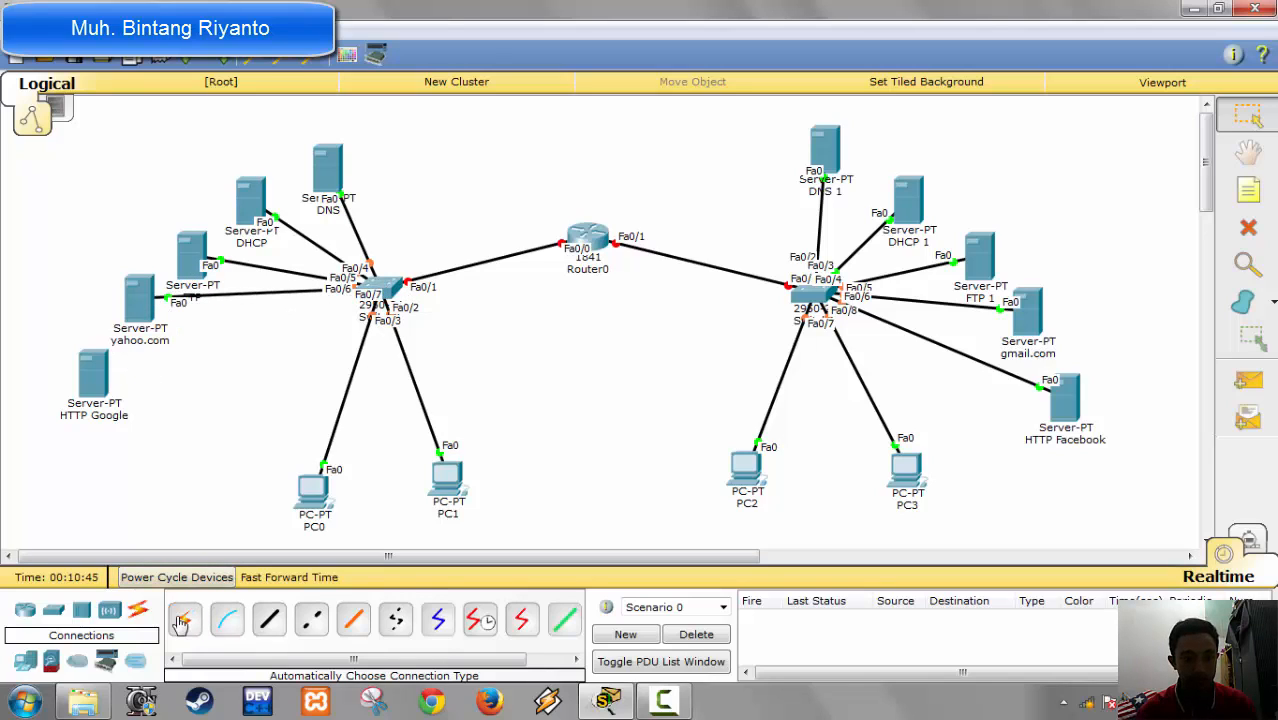
# Step: Connect Switch0 to the HTTP Google server with an automatically chosen cable
pyautogui.click(185, 620)
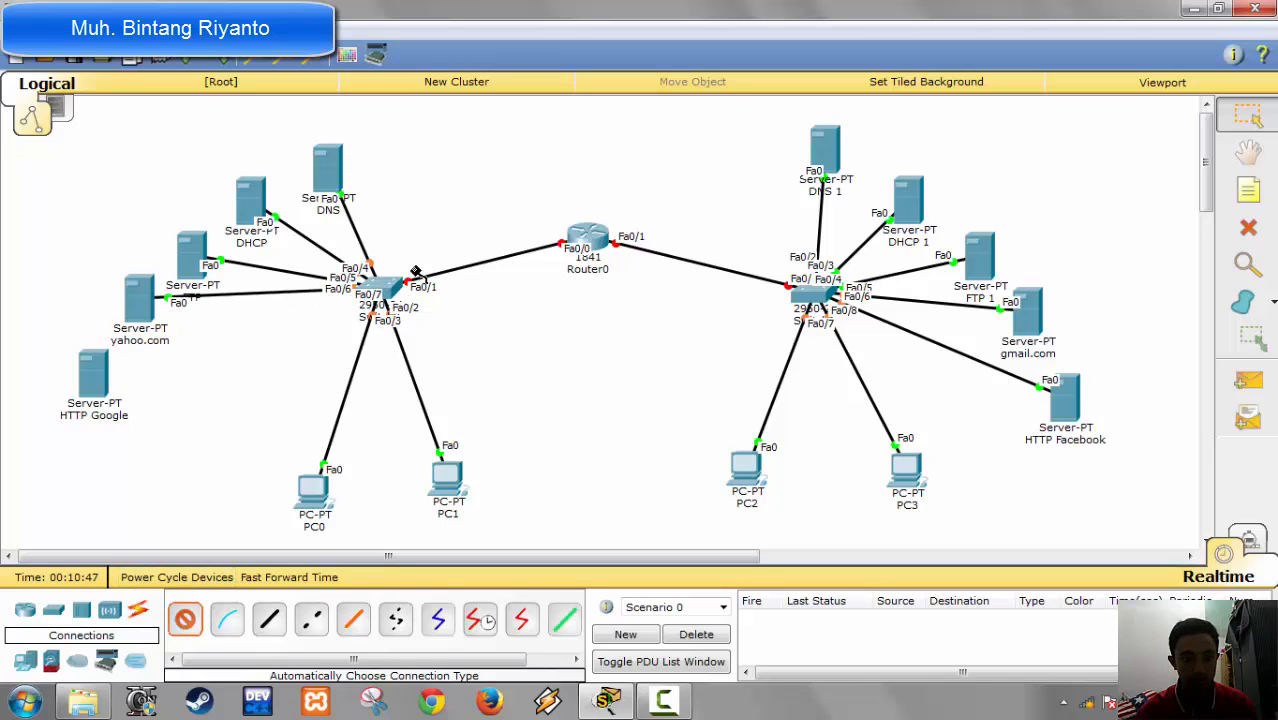
pyautogui.click(385, 297)
pyautogui.click(94, 383)
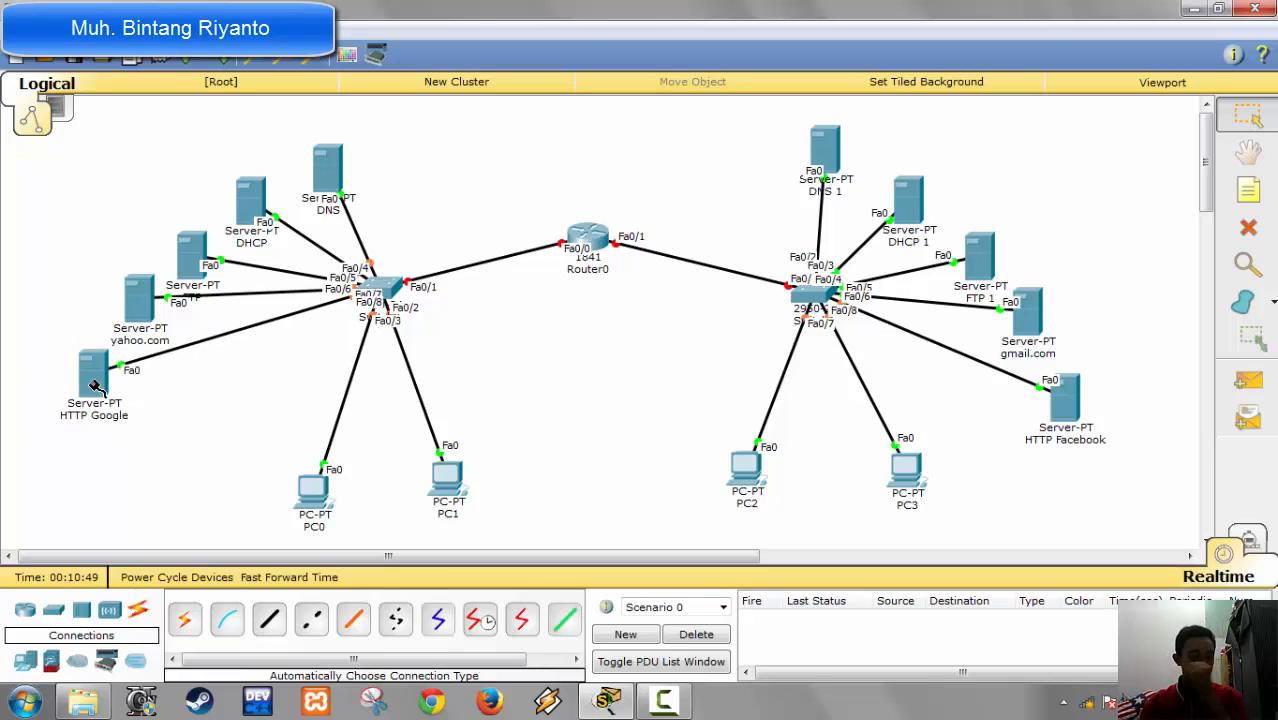
# Step: Reposition the DNS, DHCP, FTP and HTTP Google servers to space them more evenly around Switch0
pyautogui.moveTo(333, 177); pyautogui.dragTo(340, 163)
pyautogui.moveTo(262, 200); pyautogui.dragTo(266, 186)
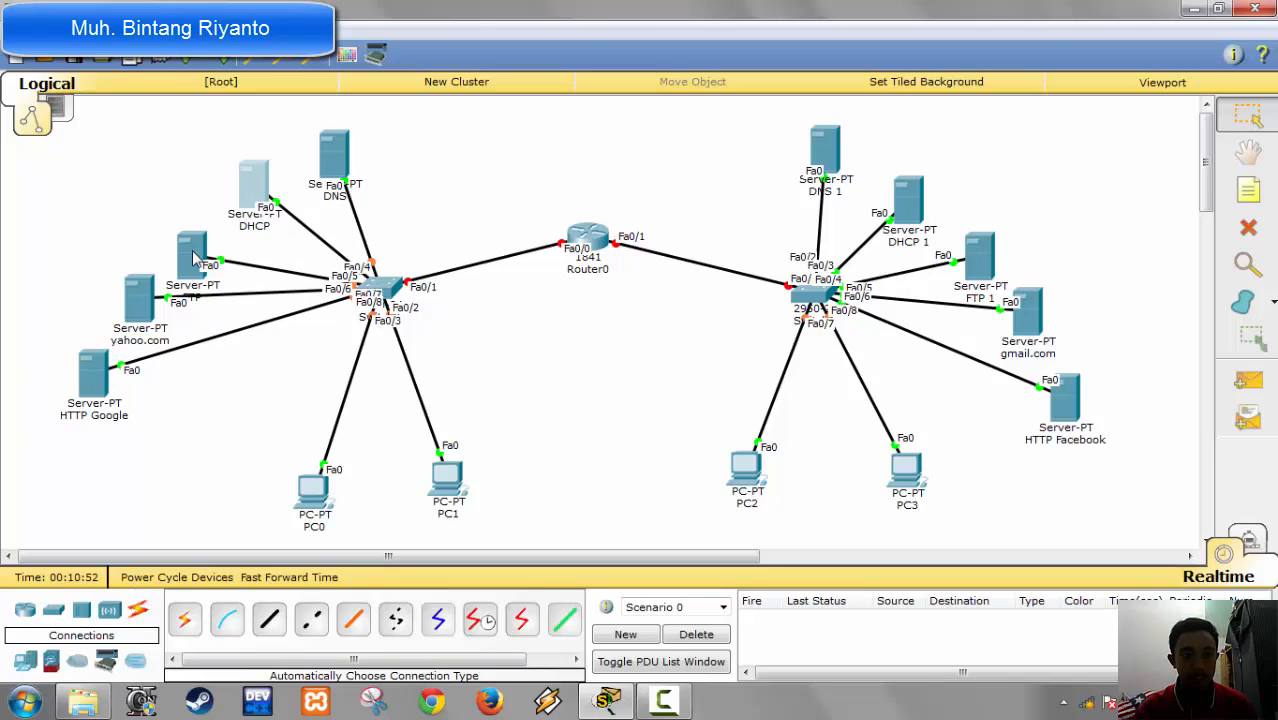
pyautogui.moveTo(191, 255); pyautogui.dragTo(178, 233)
pyautogui.moveTo(100, 378); pyautogui.dragTo(142, 393)
# Step: Reposition the DHCP 1, FTP 1, gmail.com and HTTP Facebook servers to space them more evenly around Switch1
pyautogui.moveTo(910, 203); pyautogui.dragTo(934, 168)
pyautogui.moveTo(990, 272); pyautogui.dragTo(997, 253)
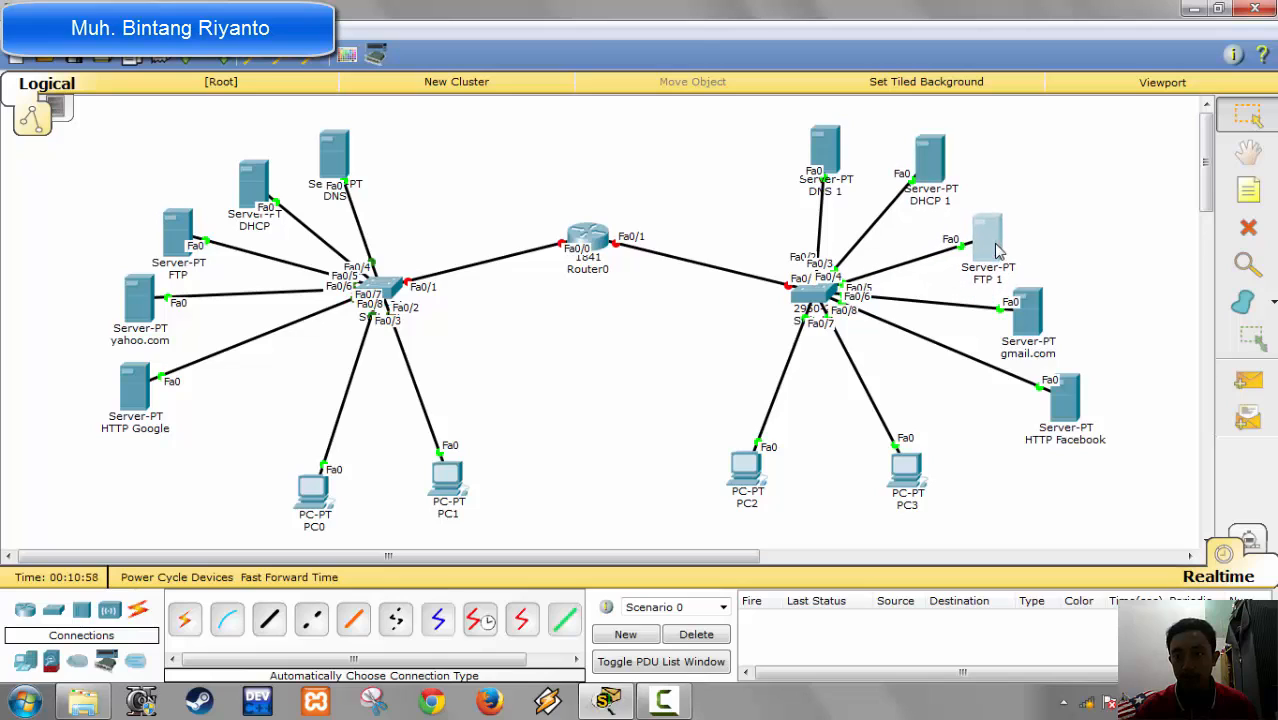
pyautogui.moveTo(1068, 405); pyautogui.dragTo(1030, 415)
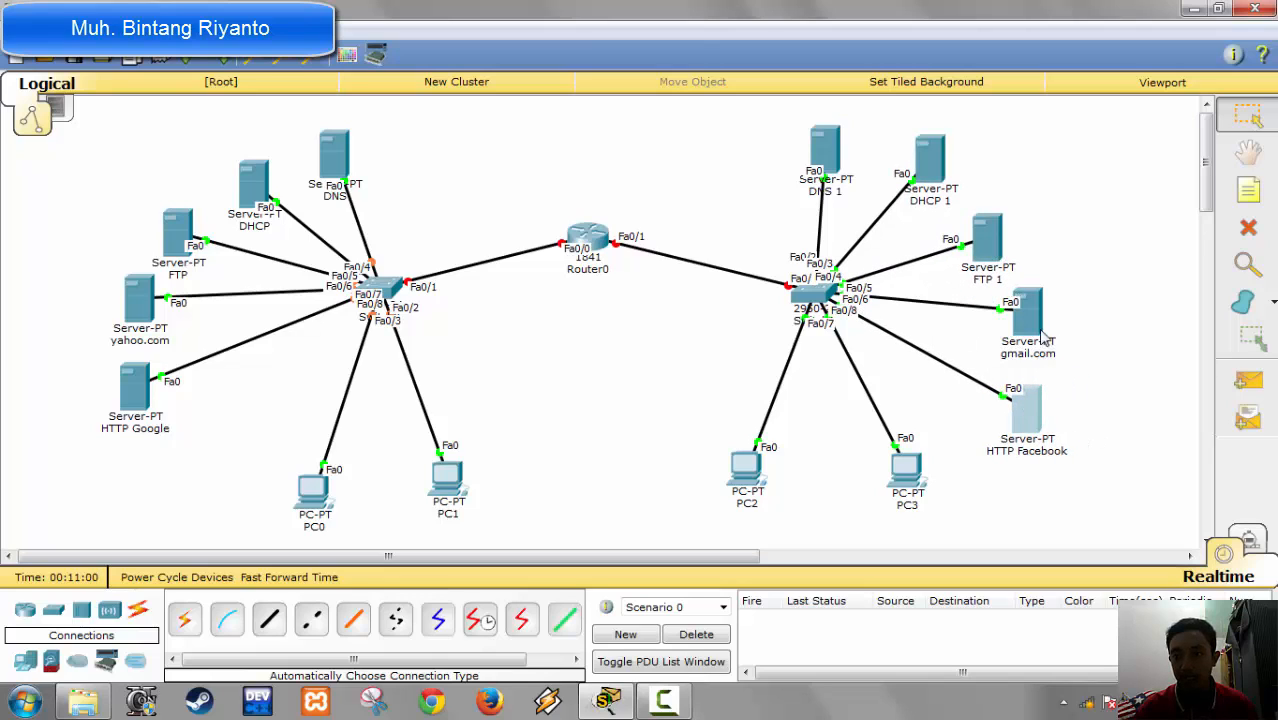
pyautogui.moveTo(1037, 328); pyautogui.dragTo(1055, 318)
pyautogui.moveTo(987, 242); pyautogui.dragTo(1016, 212)
pyautogui.moveTo(1045, 312); pyautogui.dragTo(1053, 302)
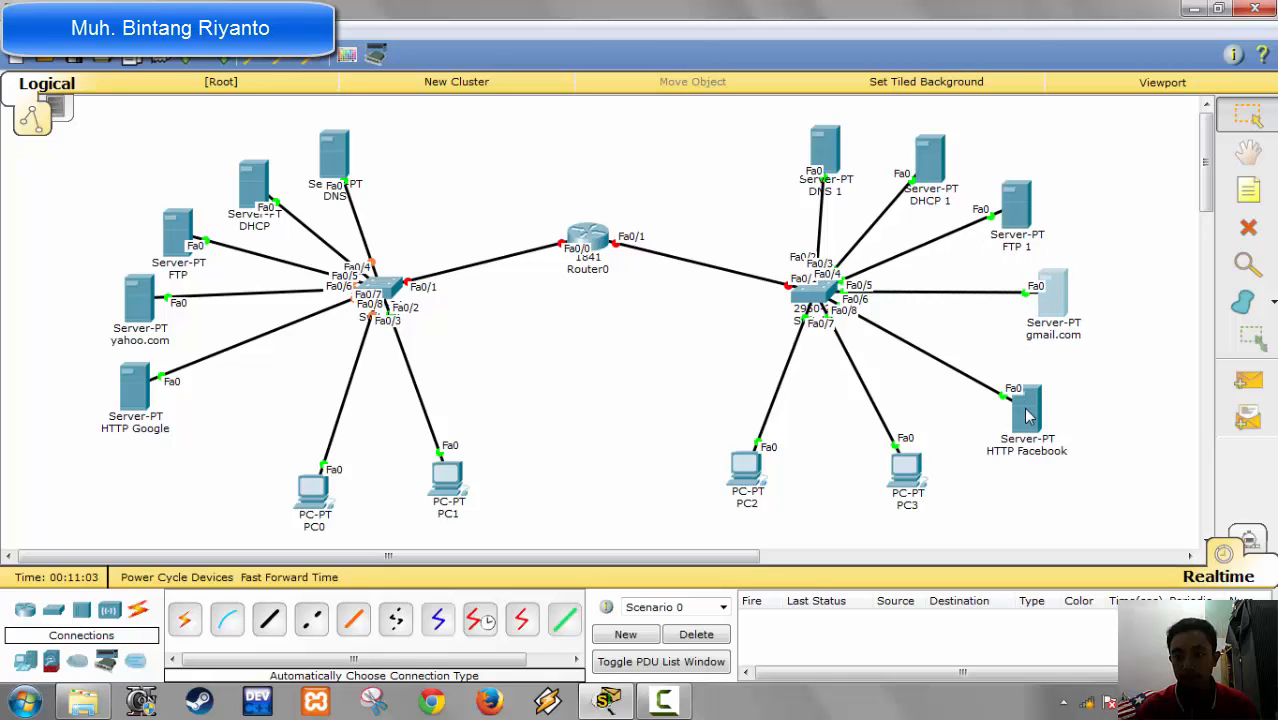
pyautogui.moveTo(1026, 408); pyautogui.dragTo(1023, 395)
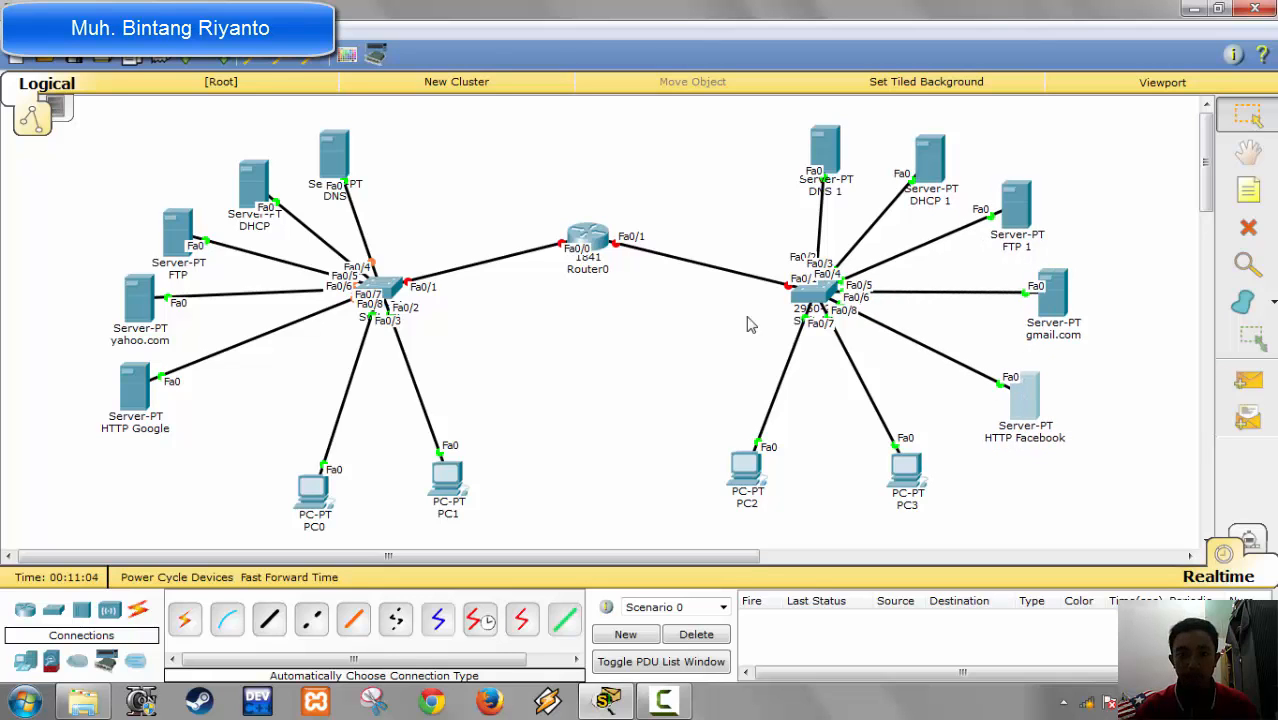
pyautogui.click(604, 252)
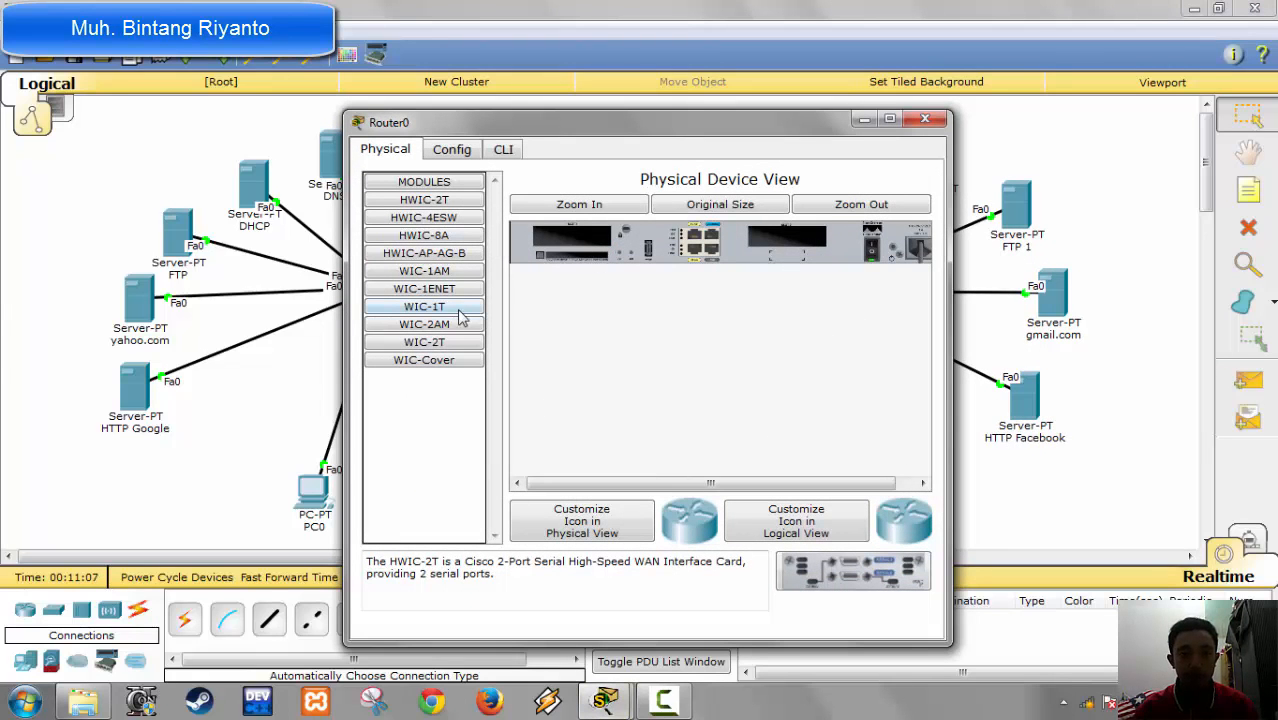
pyautogui.click(454, 153)
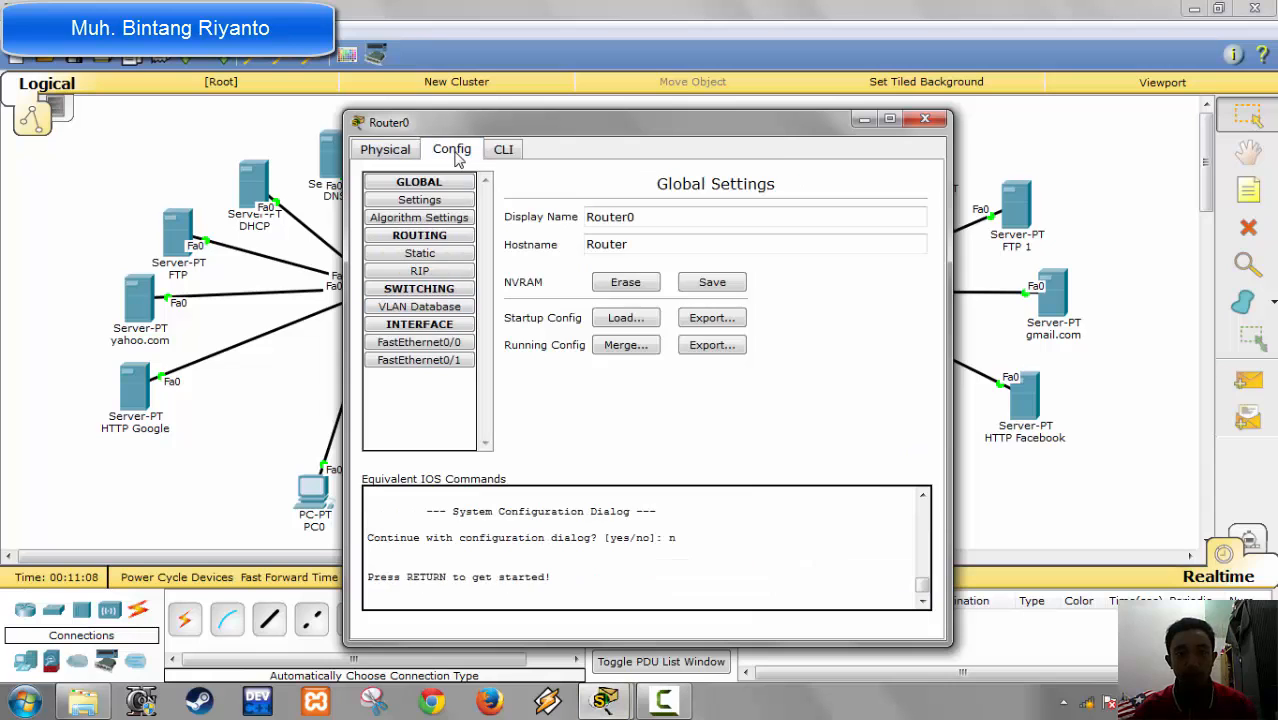
pyautogui.click(924, 119)
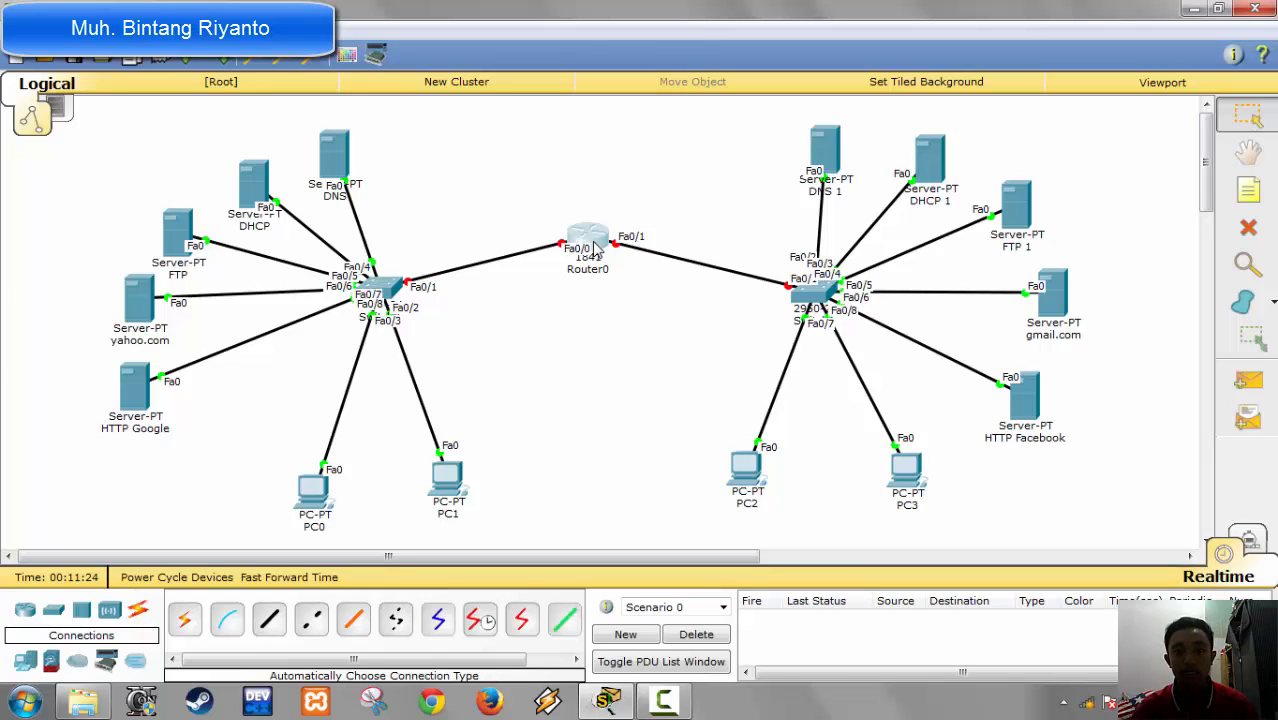
# Step: Open the FastEthernet0/0 interface settings of Router0 and place the window over the middle of the topology
pyautogui.moveTo(596, 246)
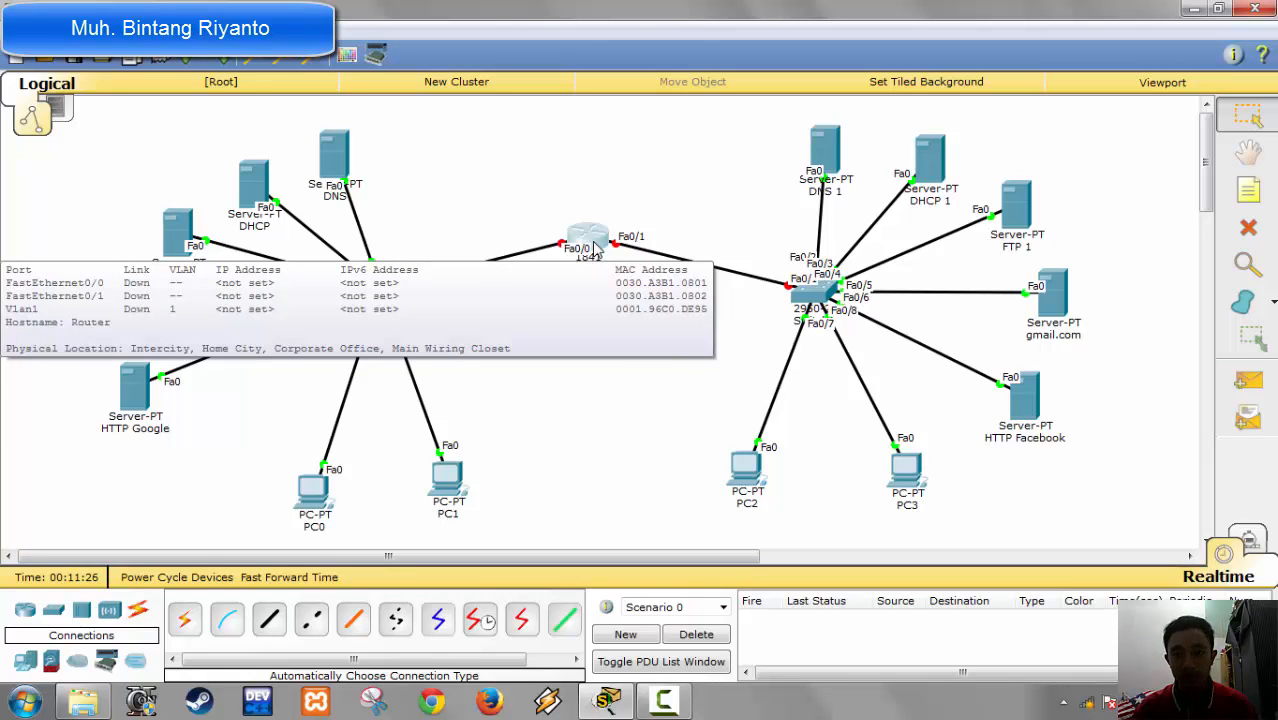
pyautogui.click(596, 246)
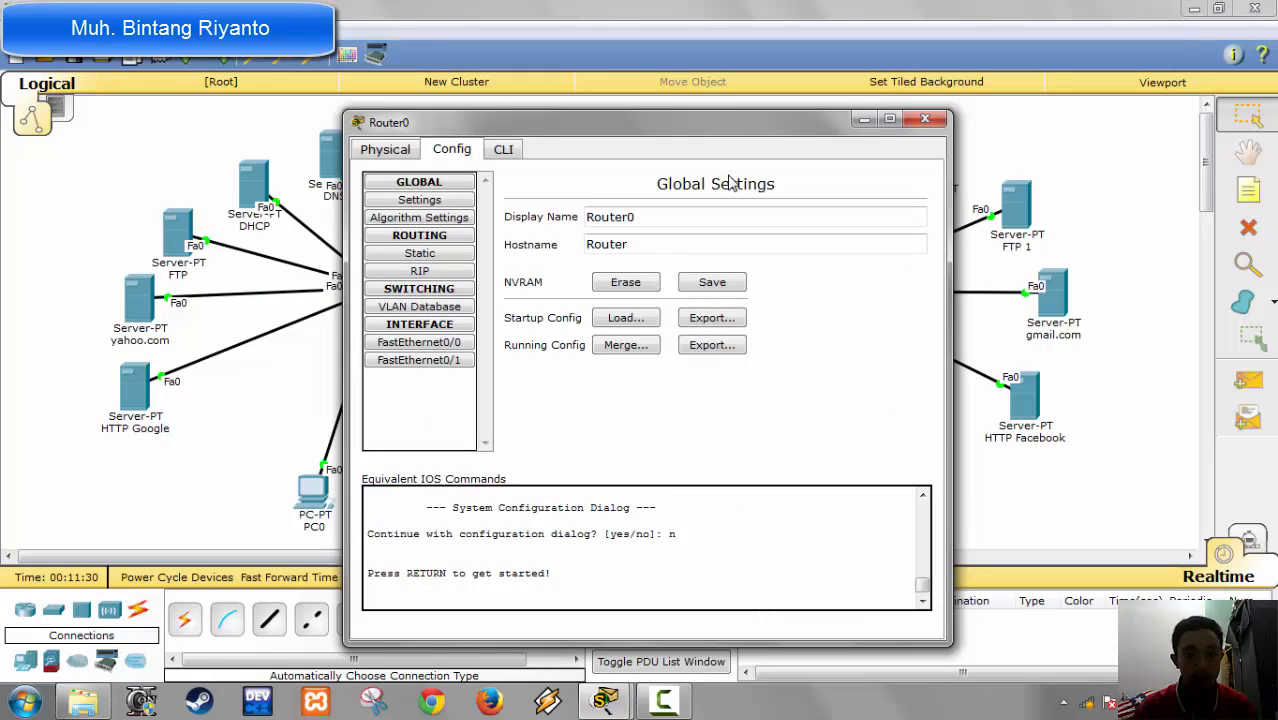
pyautogui.click(438, 345)
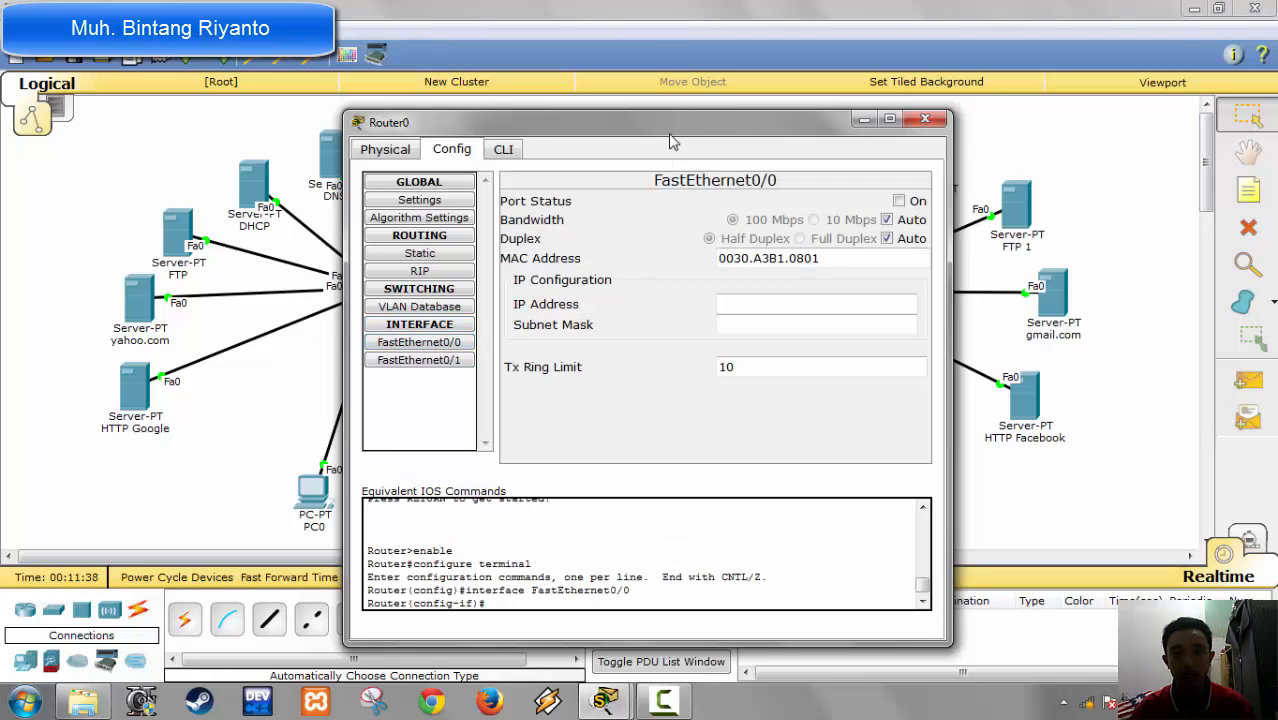
pyautogui.moveTo(670, 122); pyautogui.dragTo(616, 366)
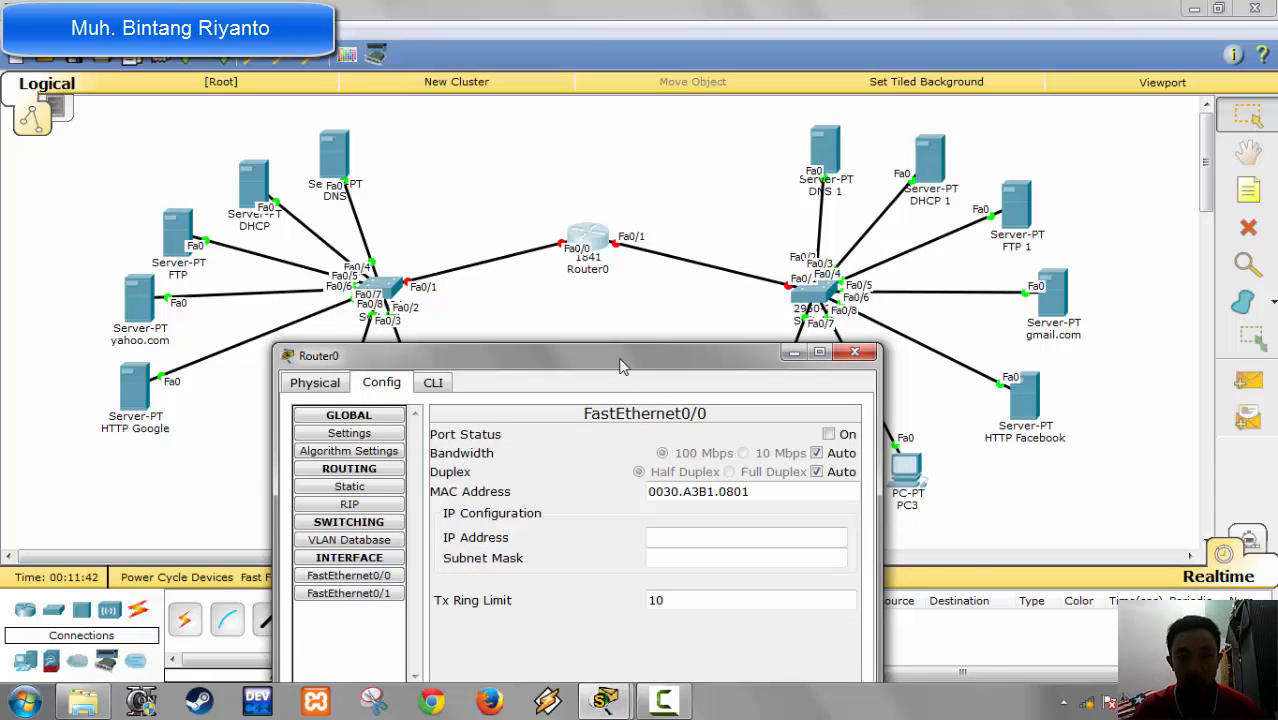
pyautogui.moveTo(702, 350); pyautogui.dragTo(795, 115)
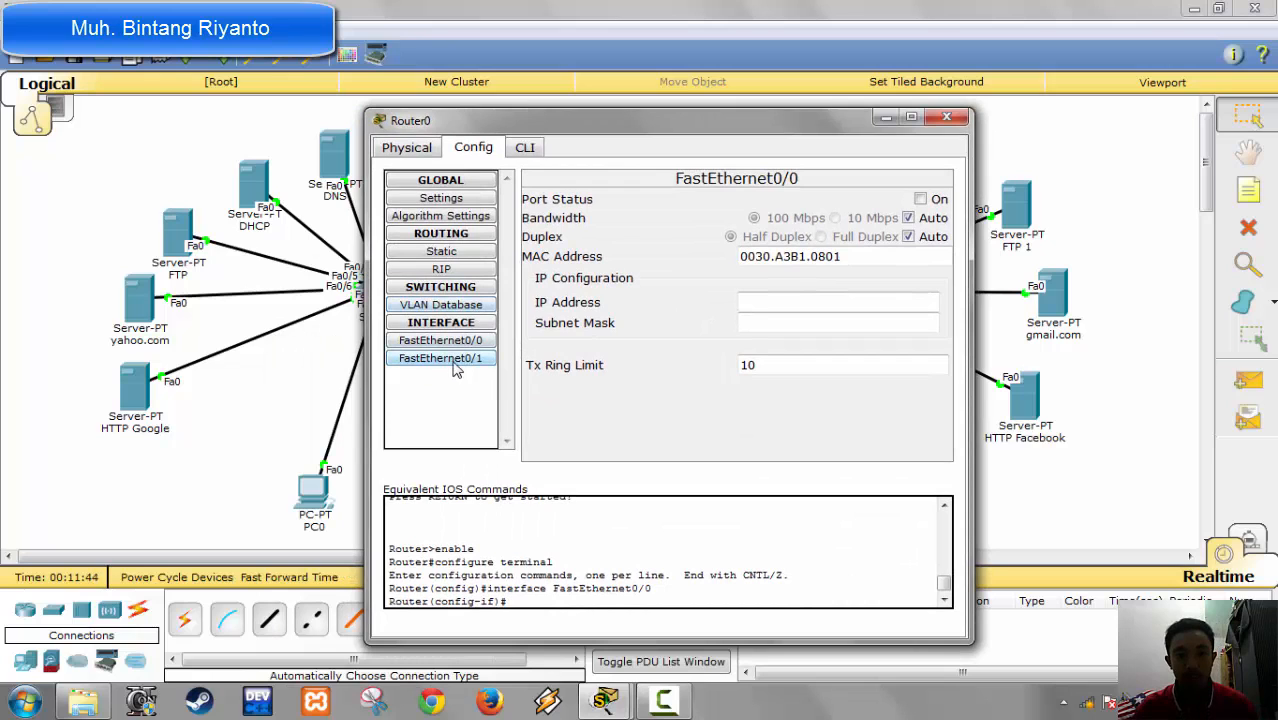
pyautogui.moveTo(614, 116); pyautogui.dragTo(770, 148)
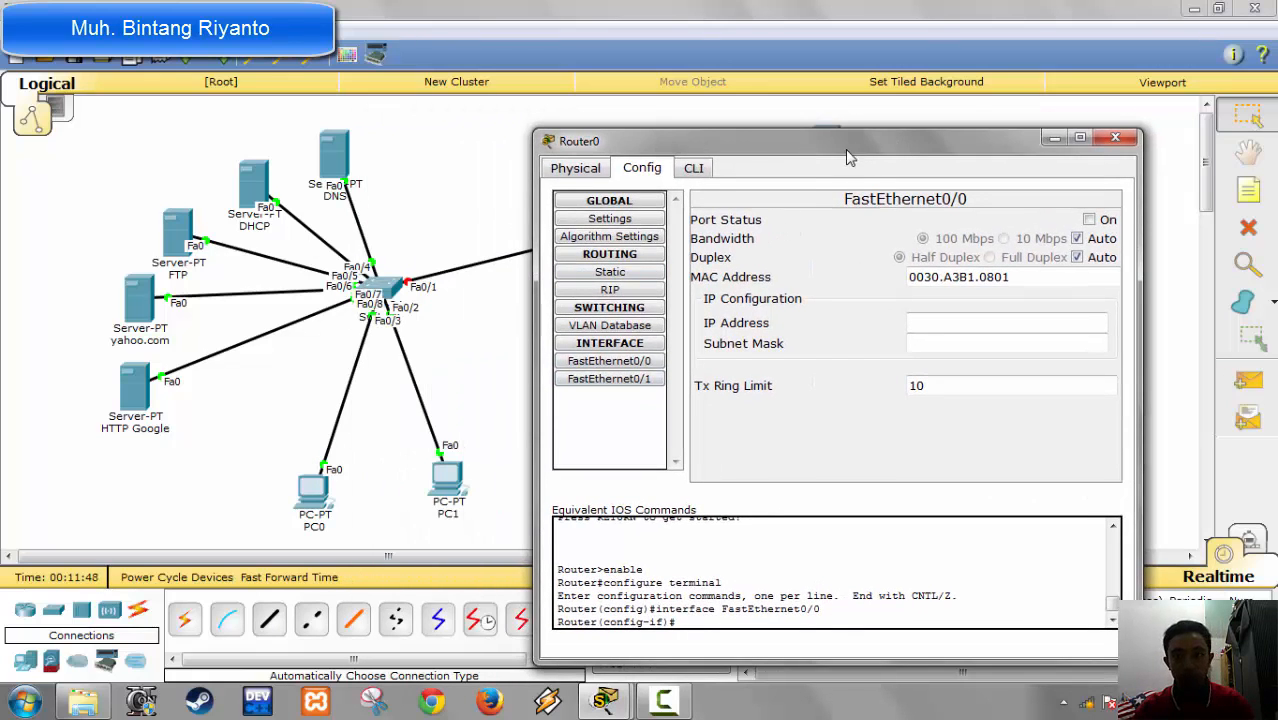
pyautogui.moveTo(776, 149); pyautogui.dragTo(518, 110)
# Step: Give FastEthernet0/0 the IP address 192.168.1.1 with subnet mask 255.255.255.0 and turn the port on
pyautogui.click(697, 286)
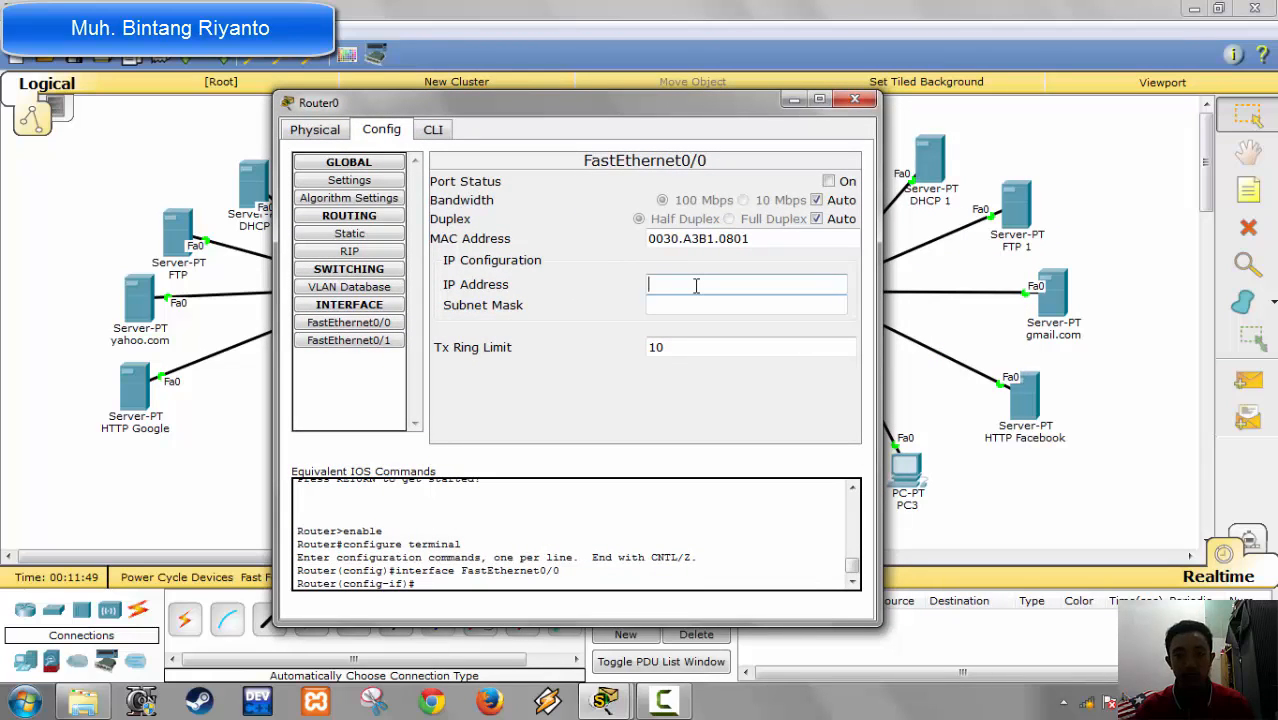
pyautogui.write('192.')
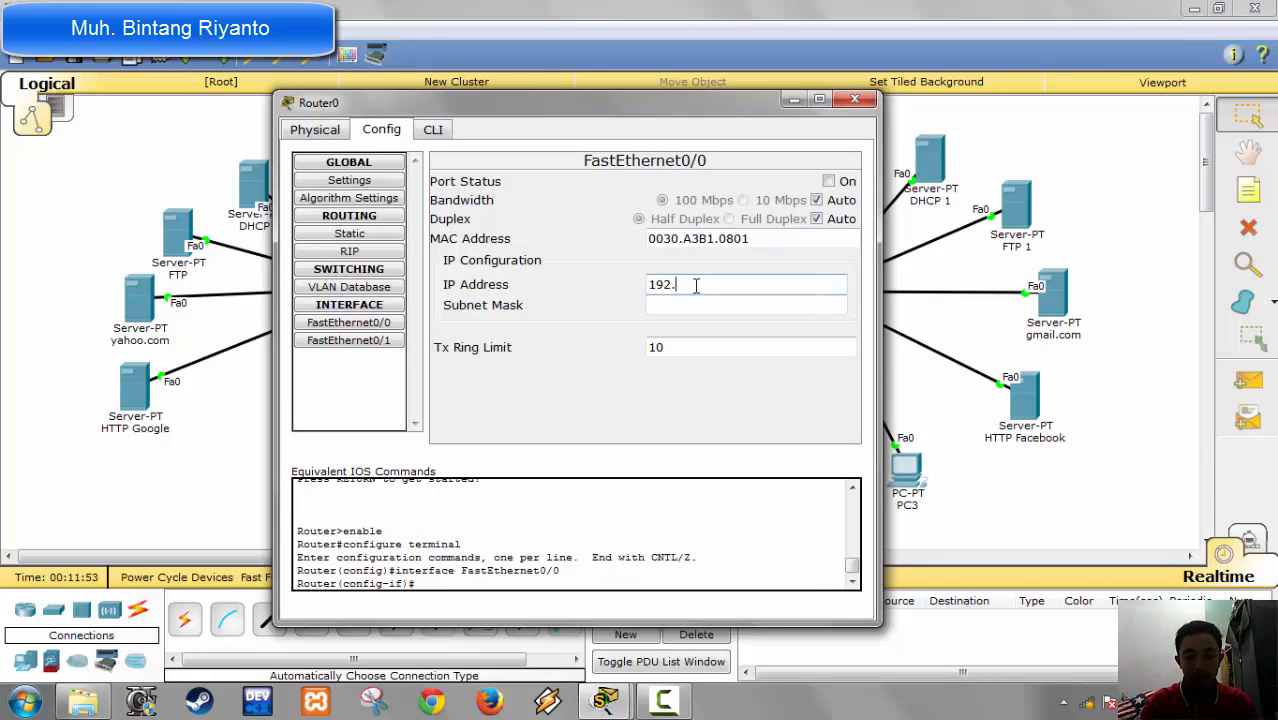
pyautogui.write('168')
pyautogui.press('BackSpace')
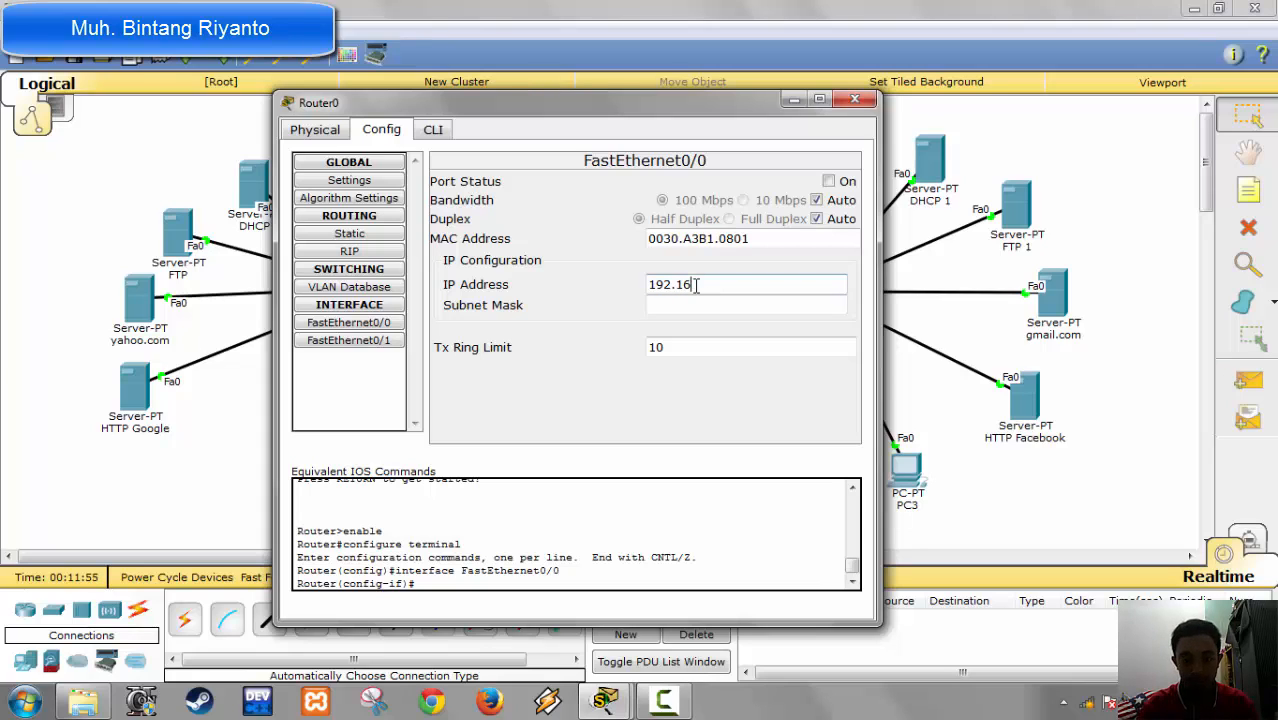
pyautogui.write('8')
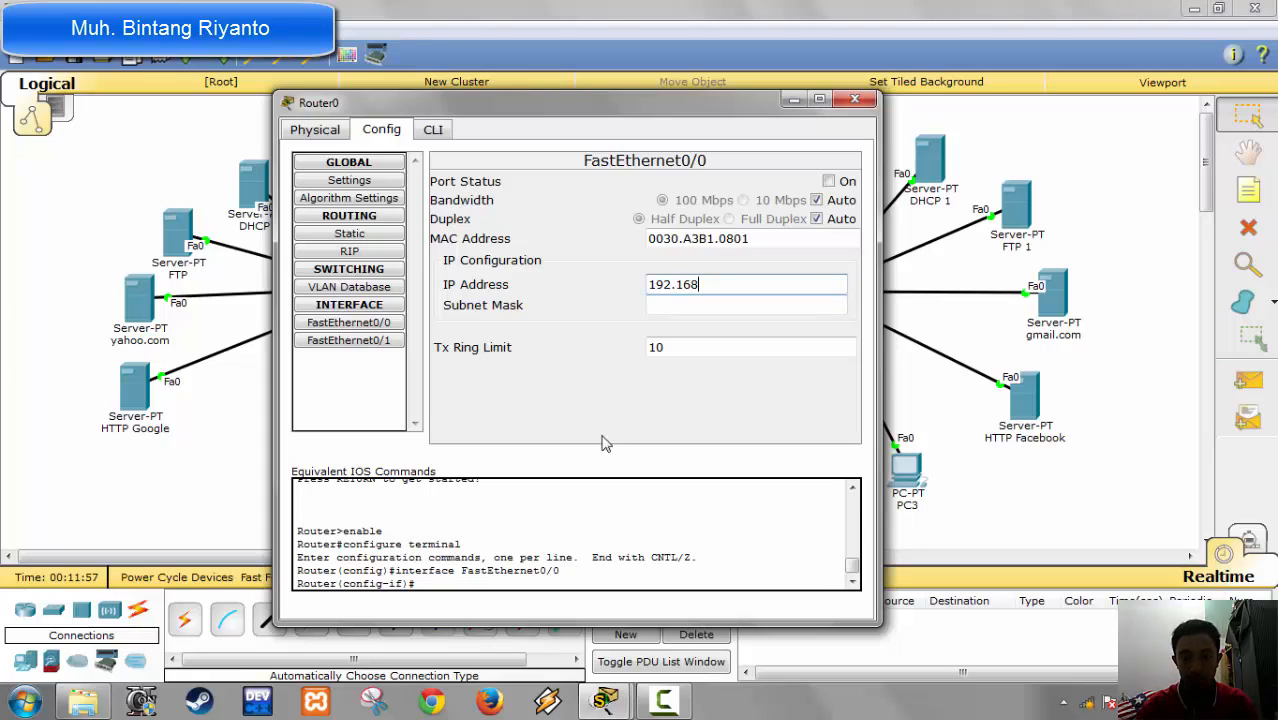
pyautogui.write('.1.1')
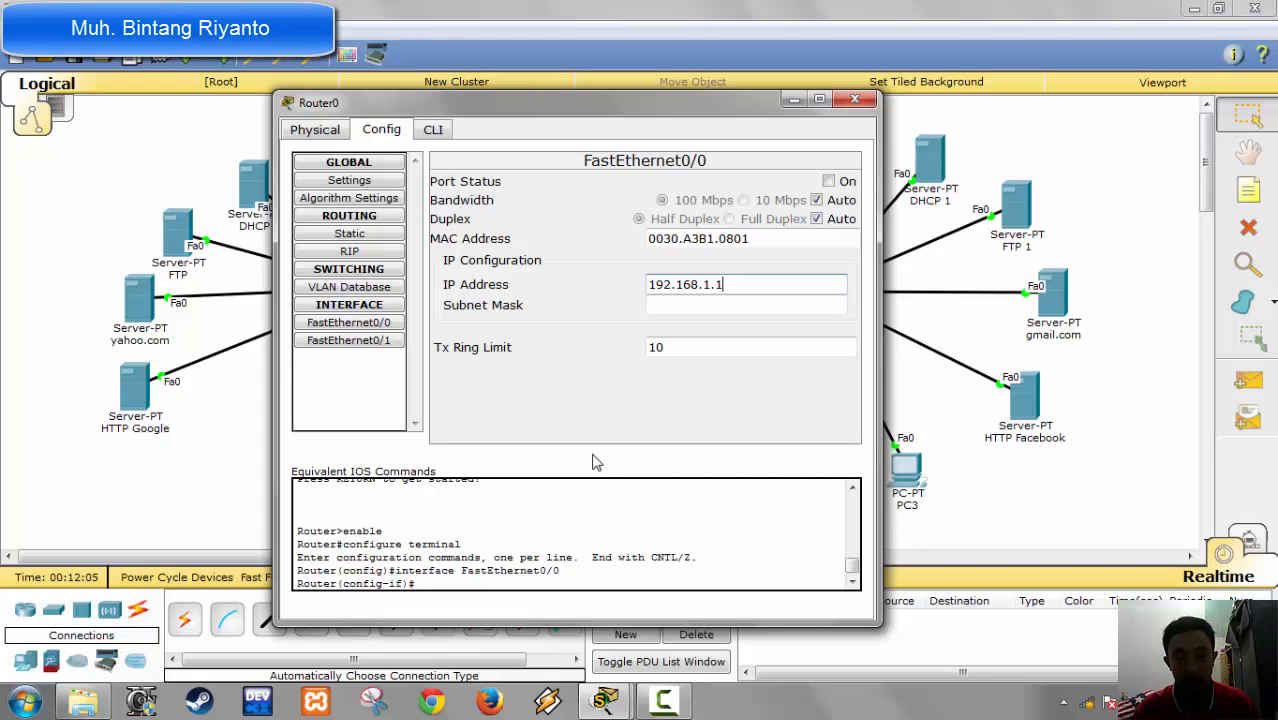
pyautogui.press('Tab')
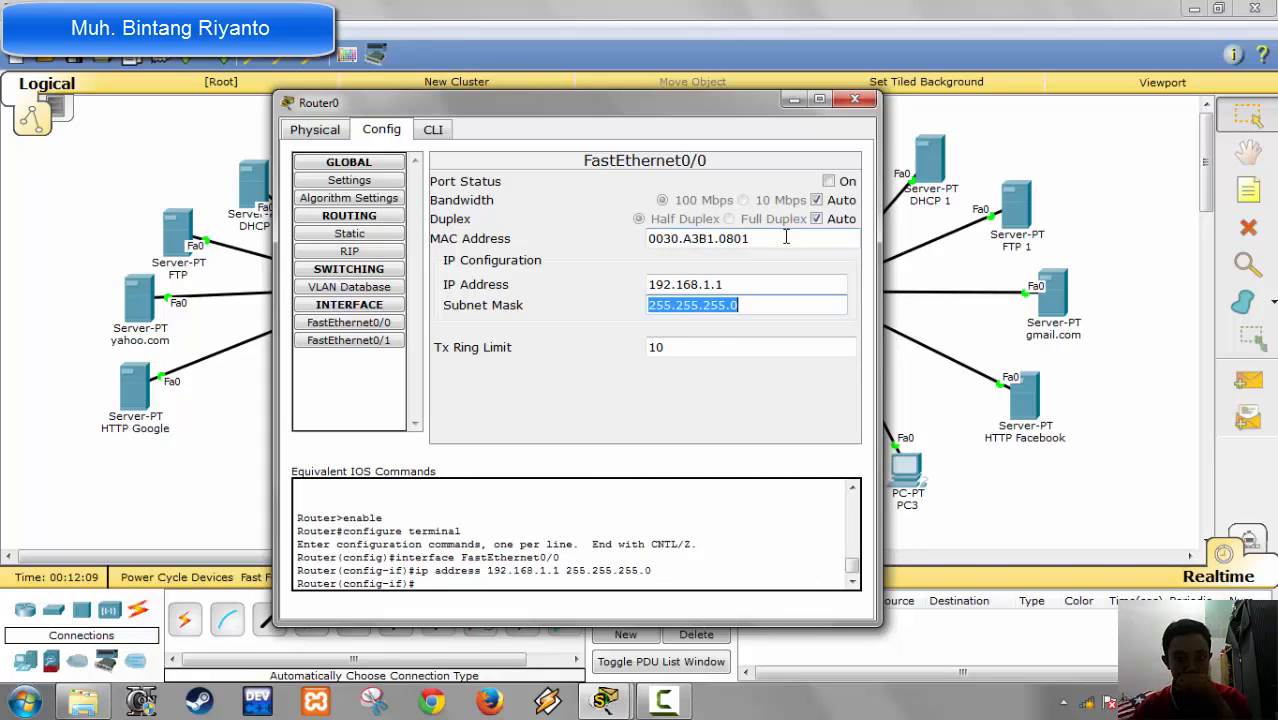
pyautogui.click(726, 307)
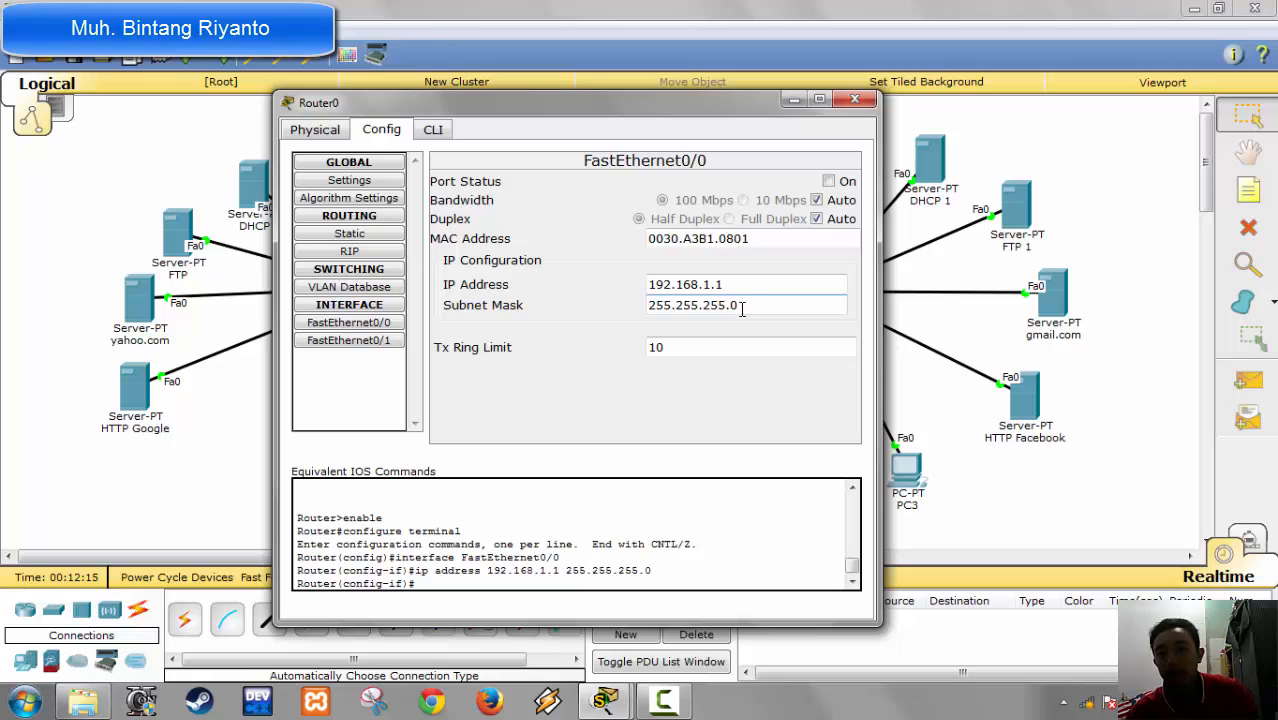
pyautogui.click(829, 182)
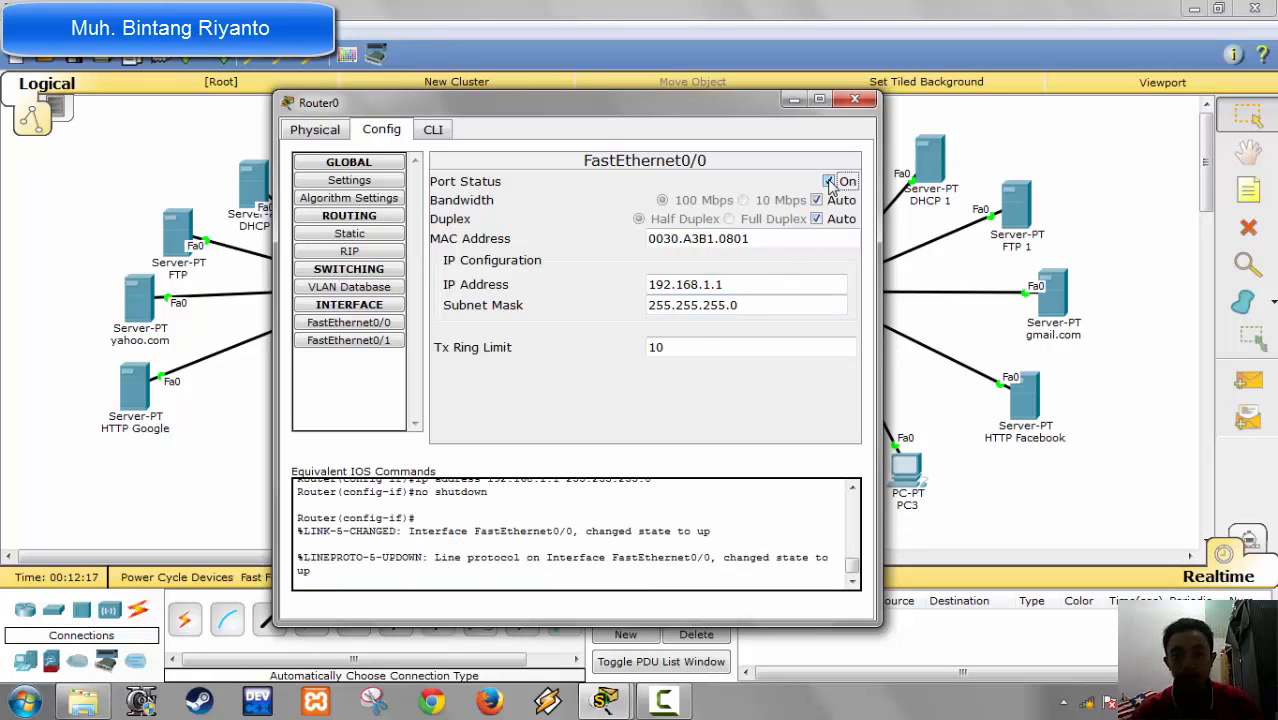
# Step: Give Router0's FastEthernet0/1 the IP address 192.168.2.1 with subnet mask 255.255.255.0, turn the port on and close the router settings
pyautogui.click(390, 342)
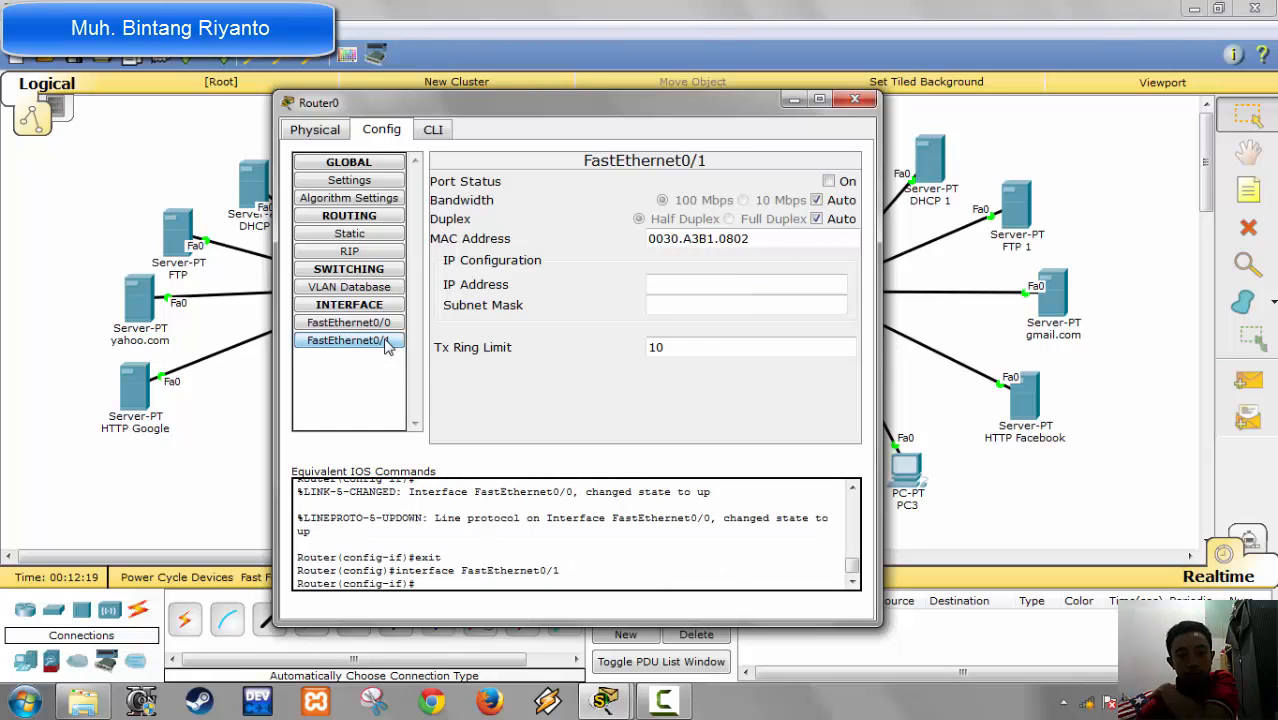
pyautogui.click(729, 284)
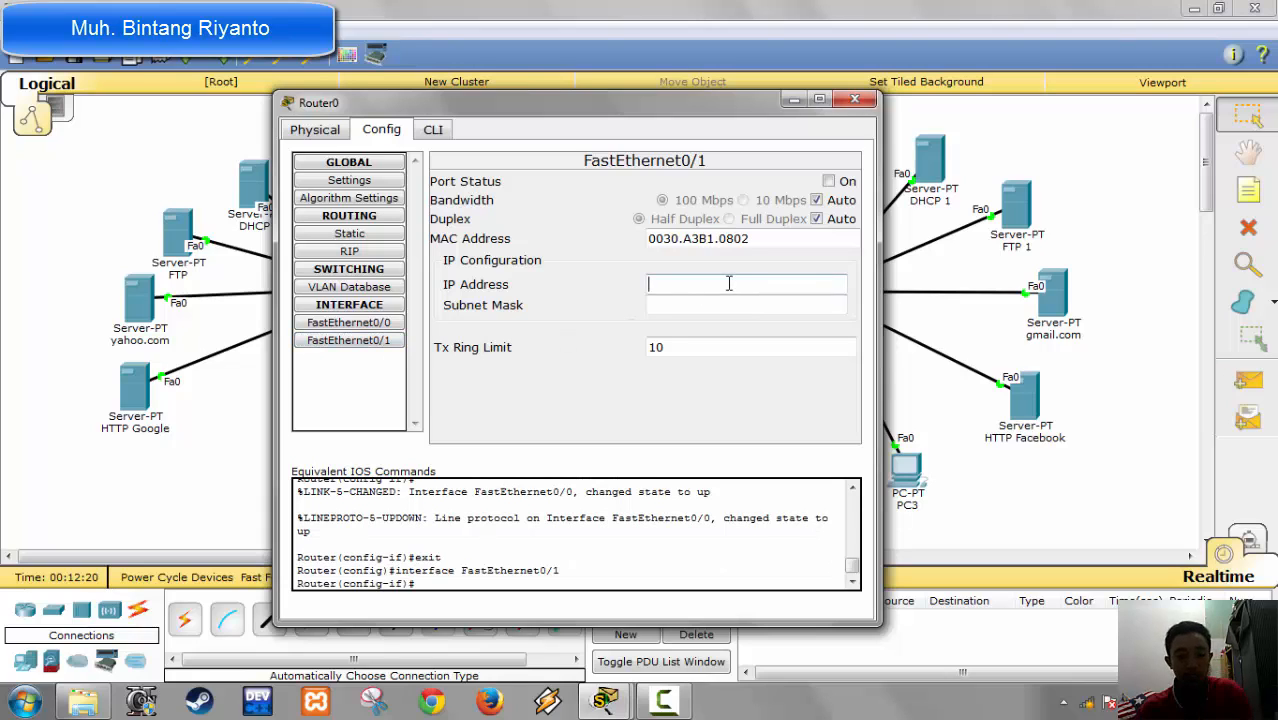
pyautogui.write('1921')
pyautogui.press('BackSpace')
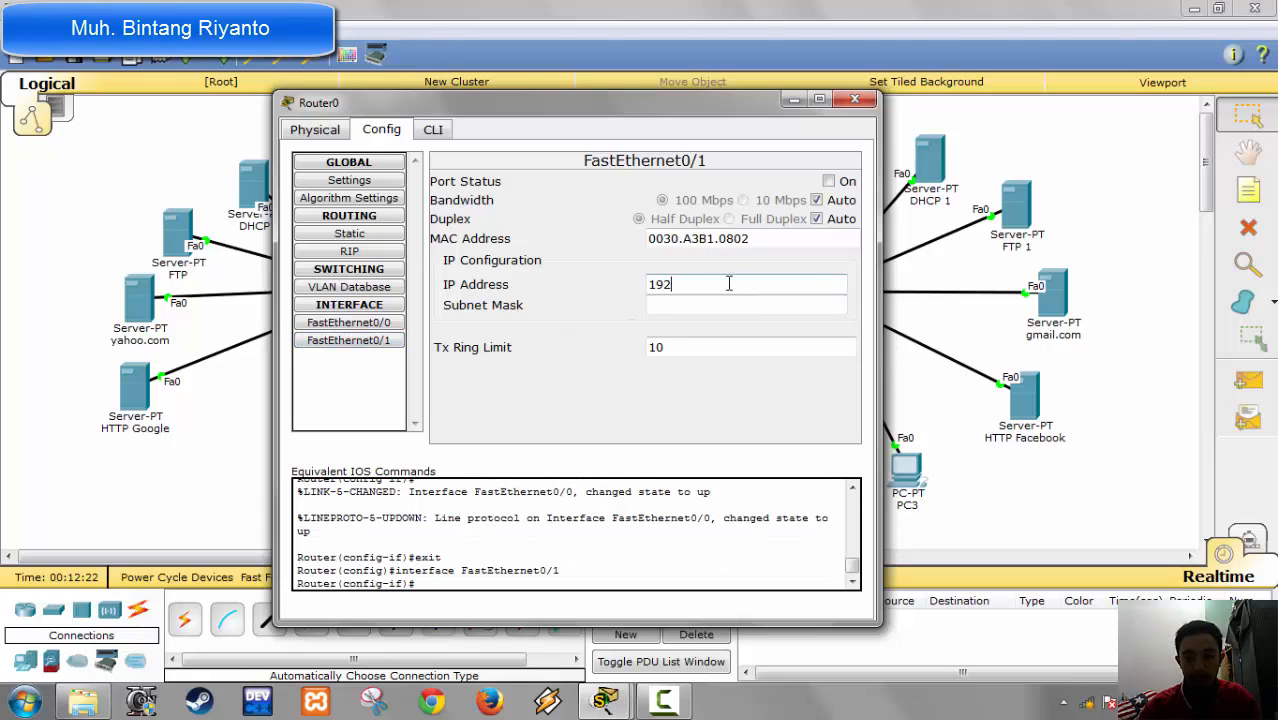
pyautogui.write('.168')
pyautogui.press('BackSpace')
pyautogui.press('BackSpace')
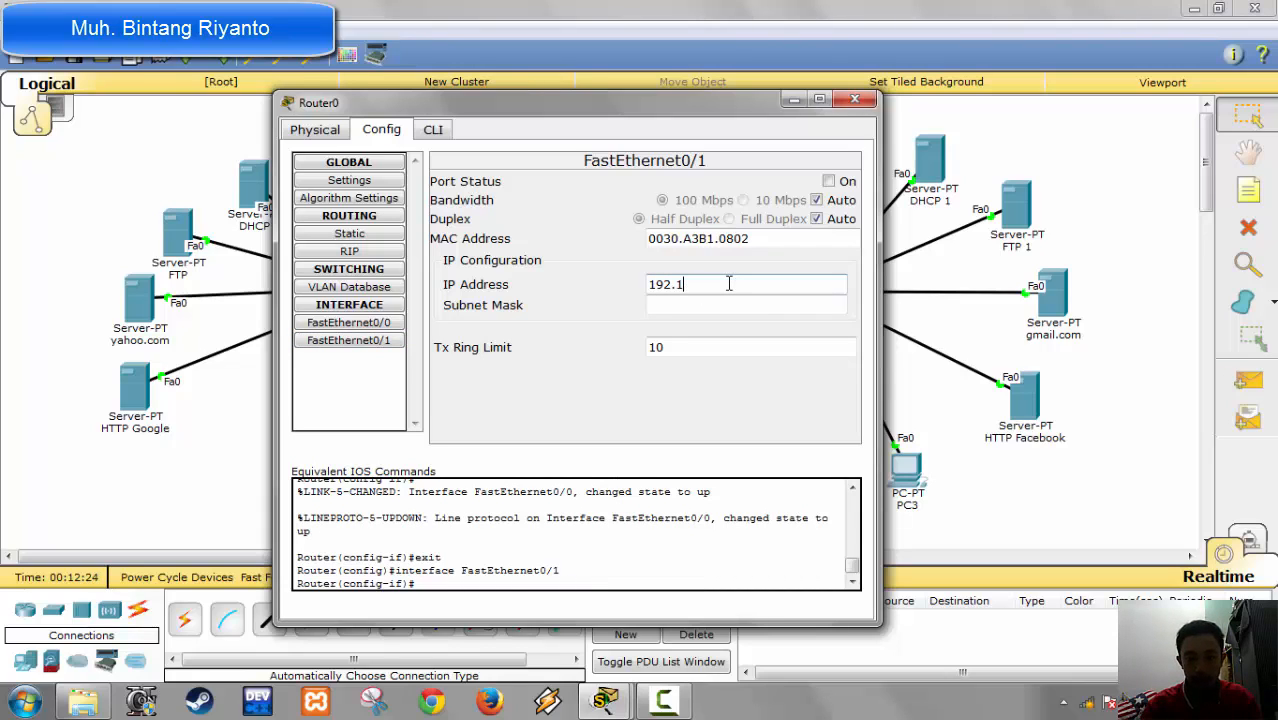
pyautogui.write('68.')
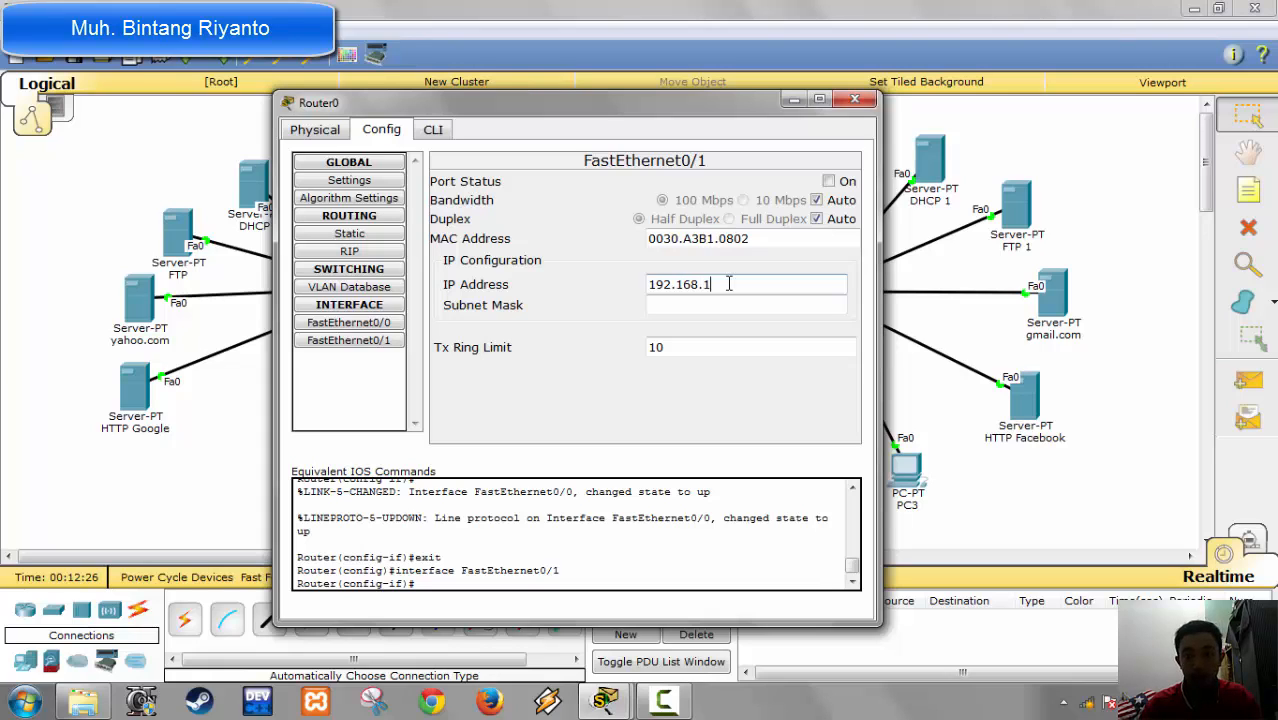
pyautogui.write('2.1')
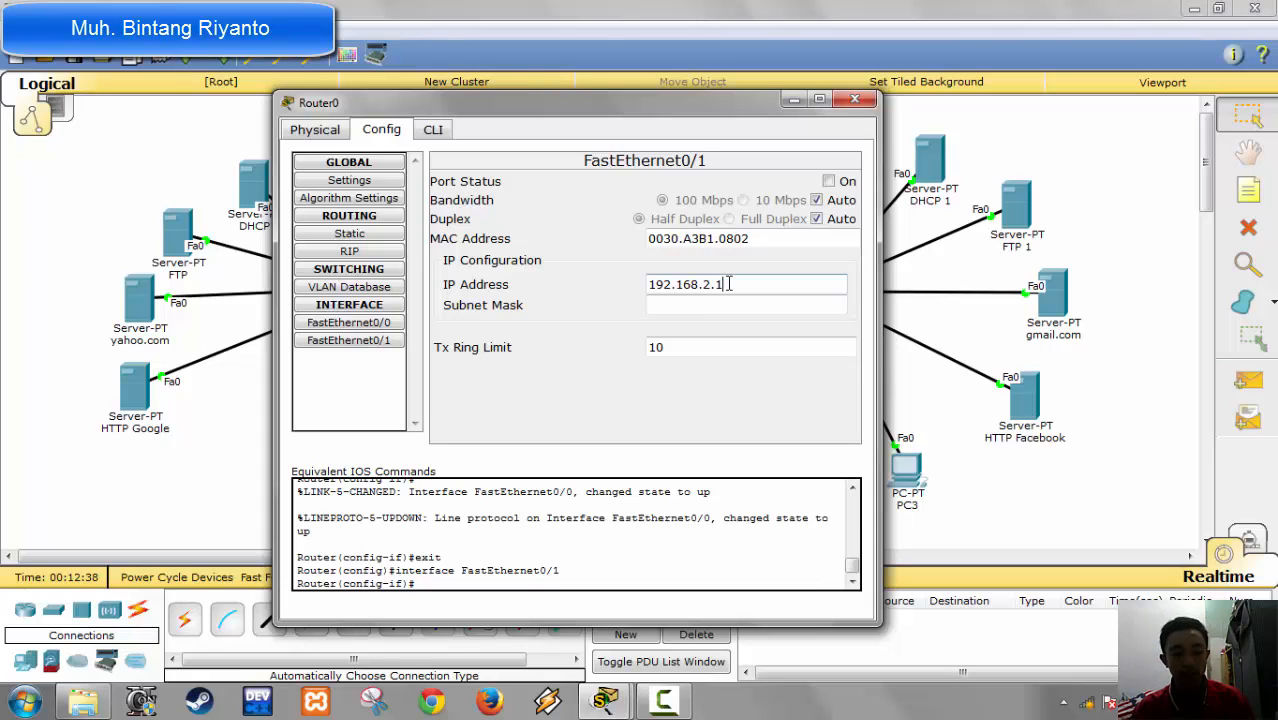
pyautogui.press('Tab')
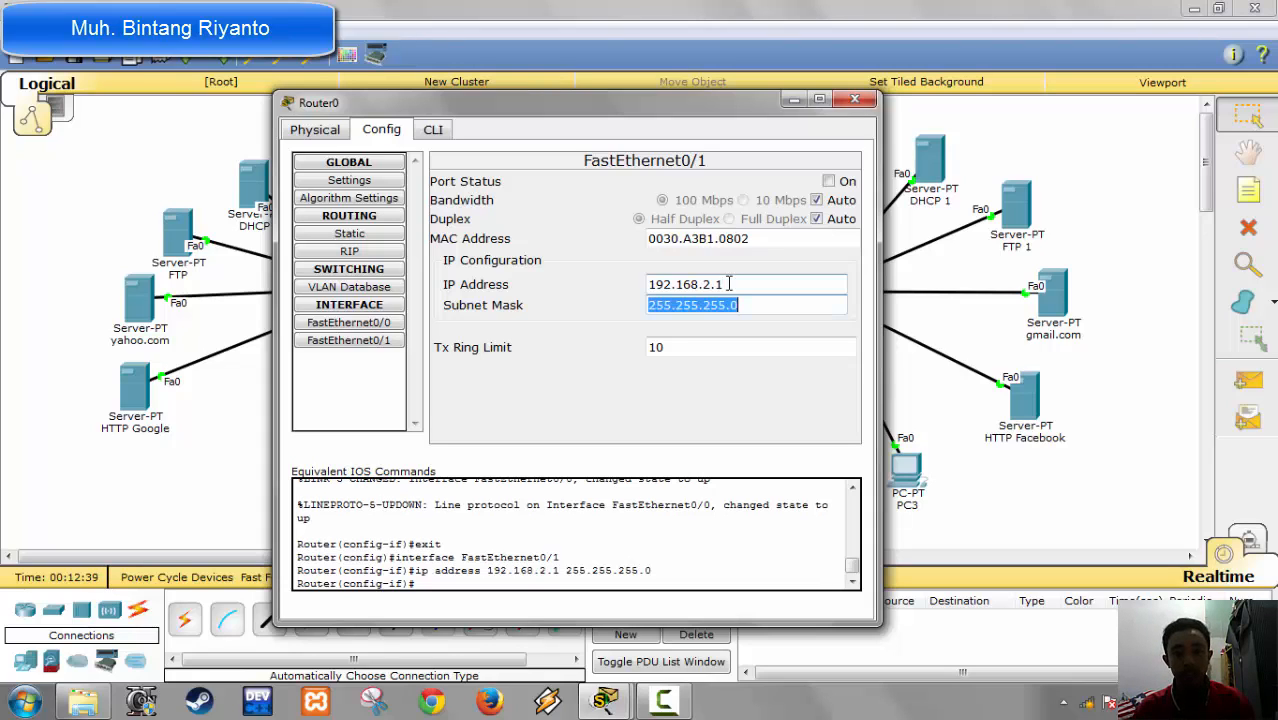
pyautogui.click(845, 182)
pyautogui.click(855, 99)
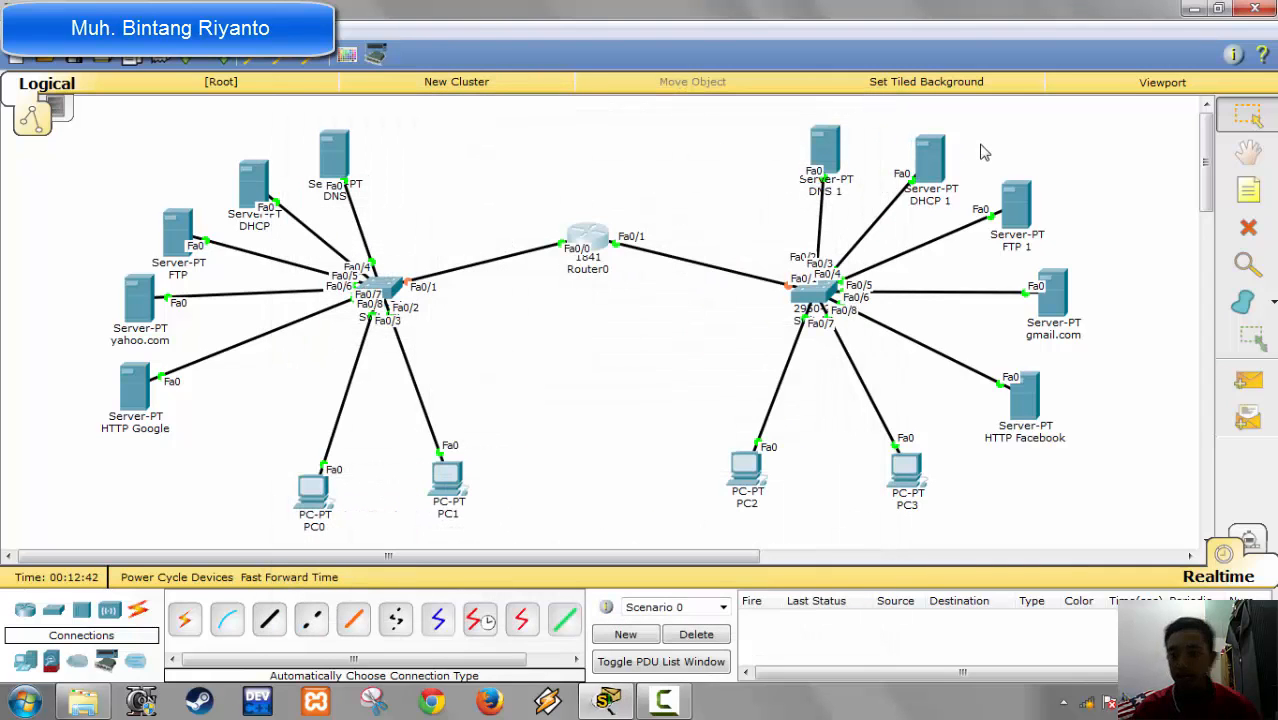
# Step: Add a note reading 192.168.1.1 above the FTP 1 server, beside DHCP 1
pyautogui.click(1247, 192)
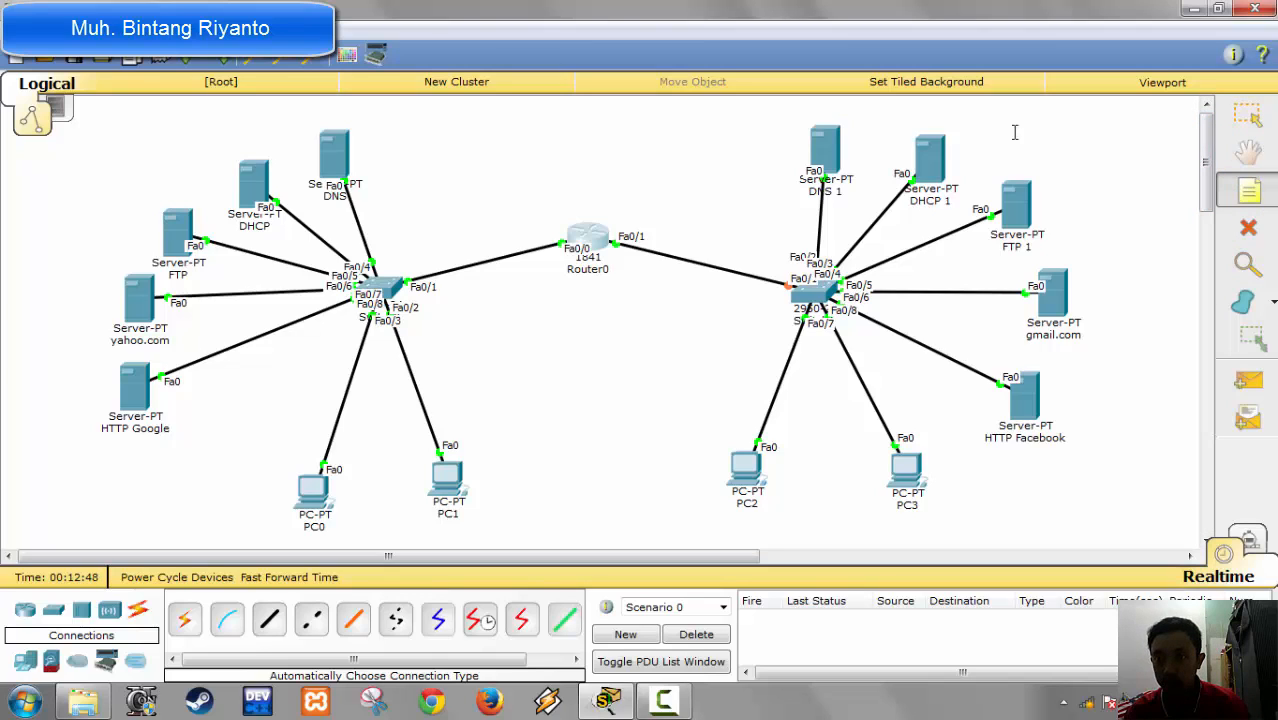
pyautogui.click(982, 122)
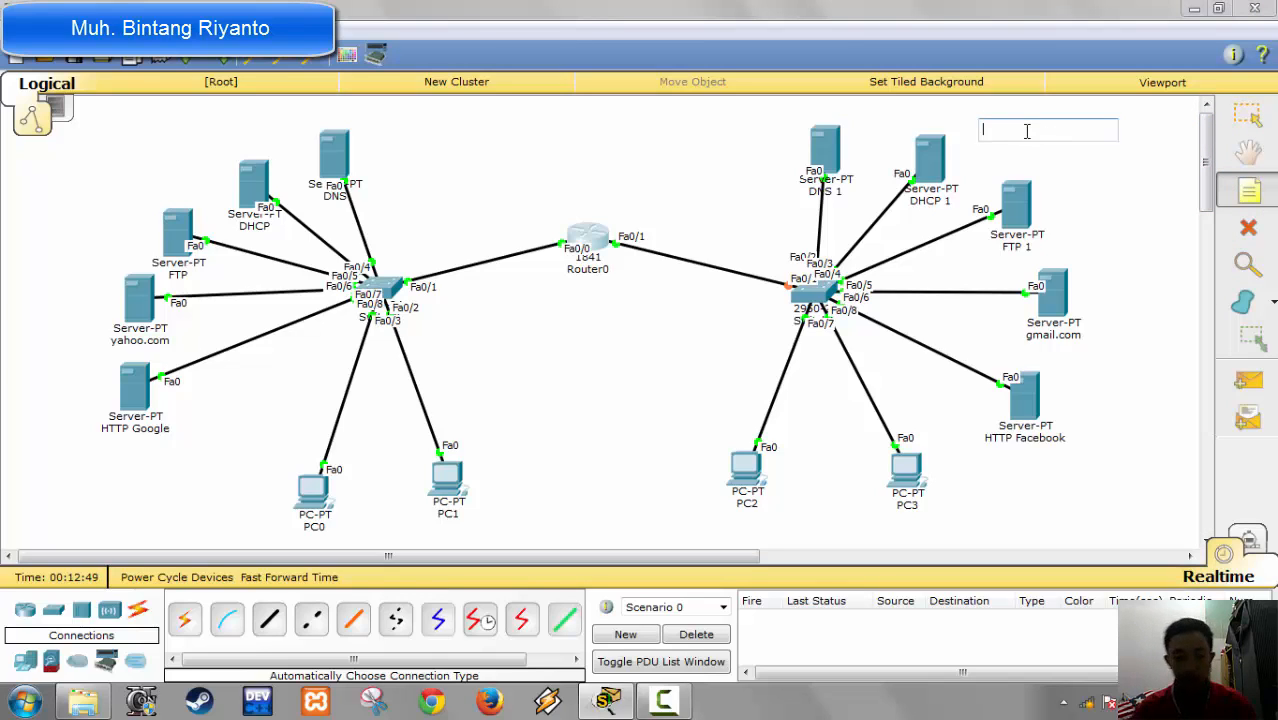
pyautogui.write('19')
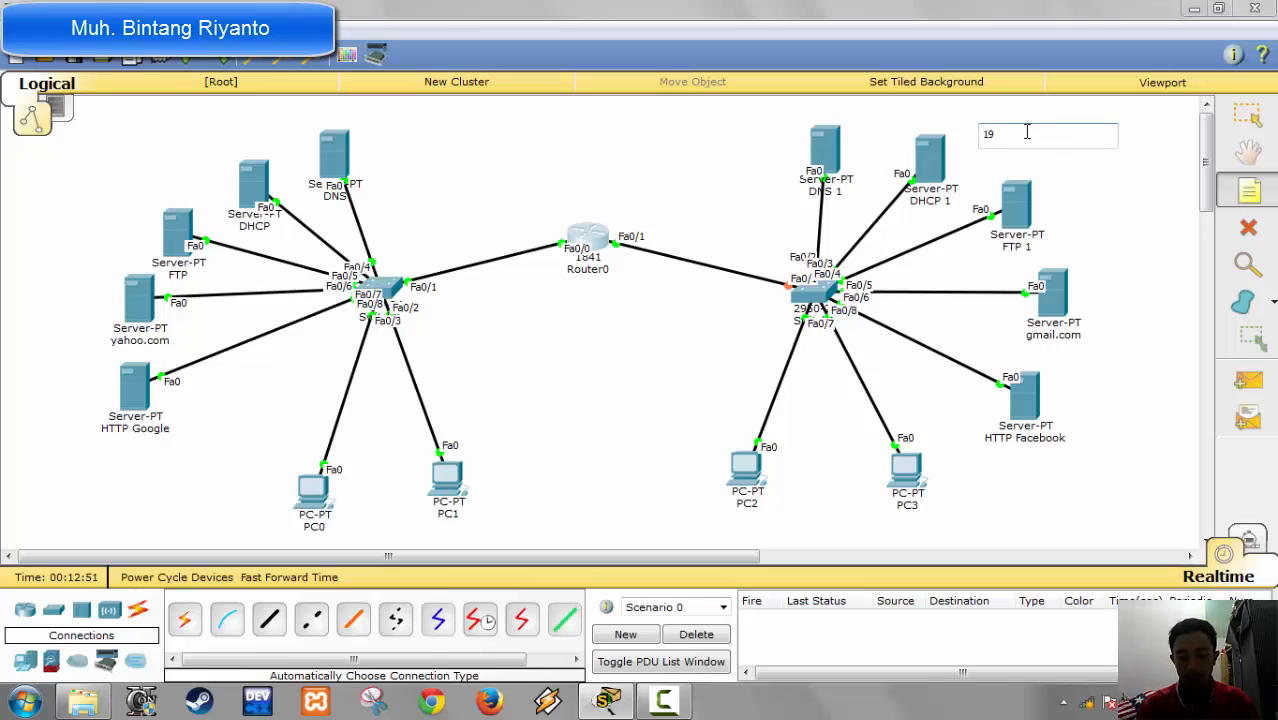
pyautogui.write('2.168.1.1')
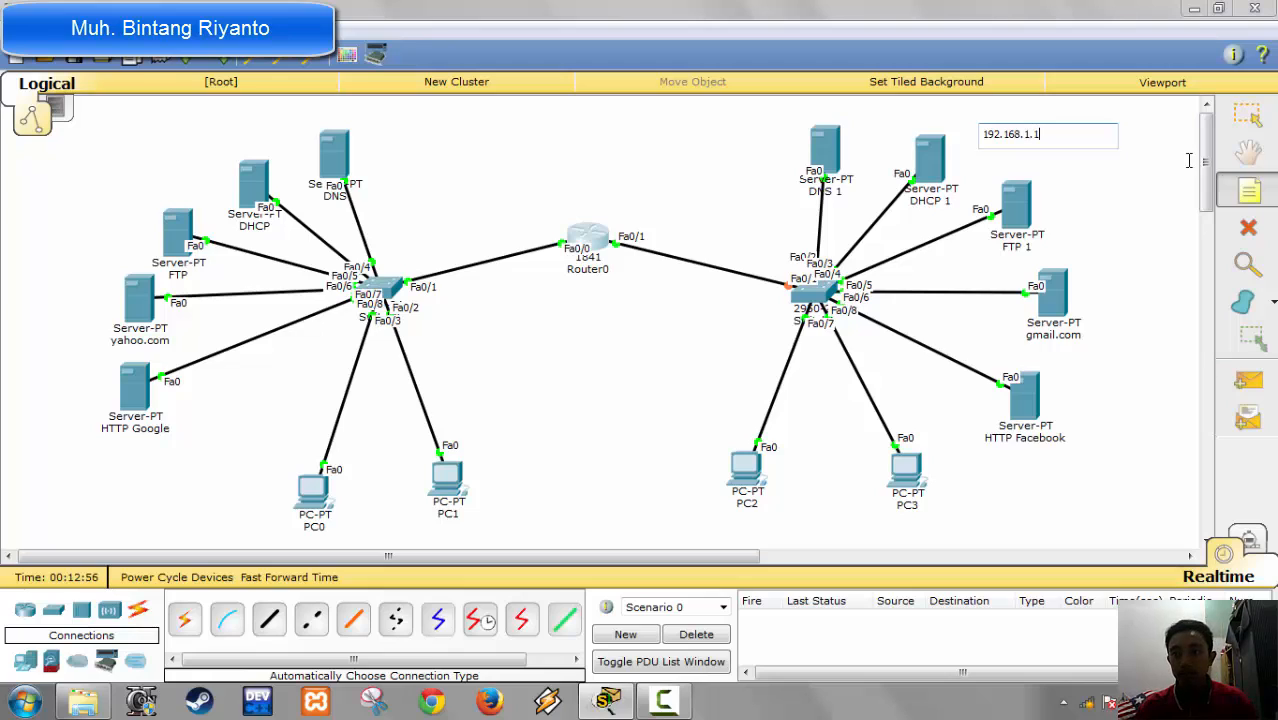
# Step: Add a note reading 192.168.2.1 above the DHCP and FTP servers on Switch0's side, and leave note placement
pyautogui.click(1249, 190)
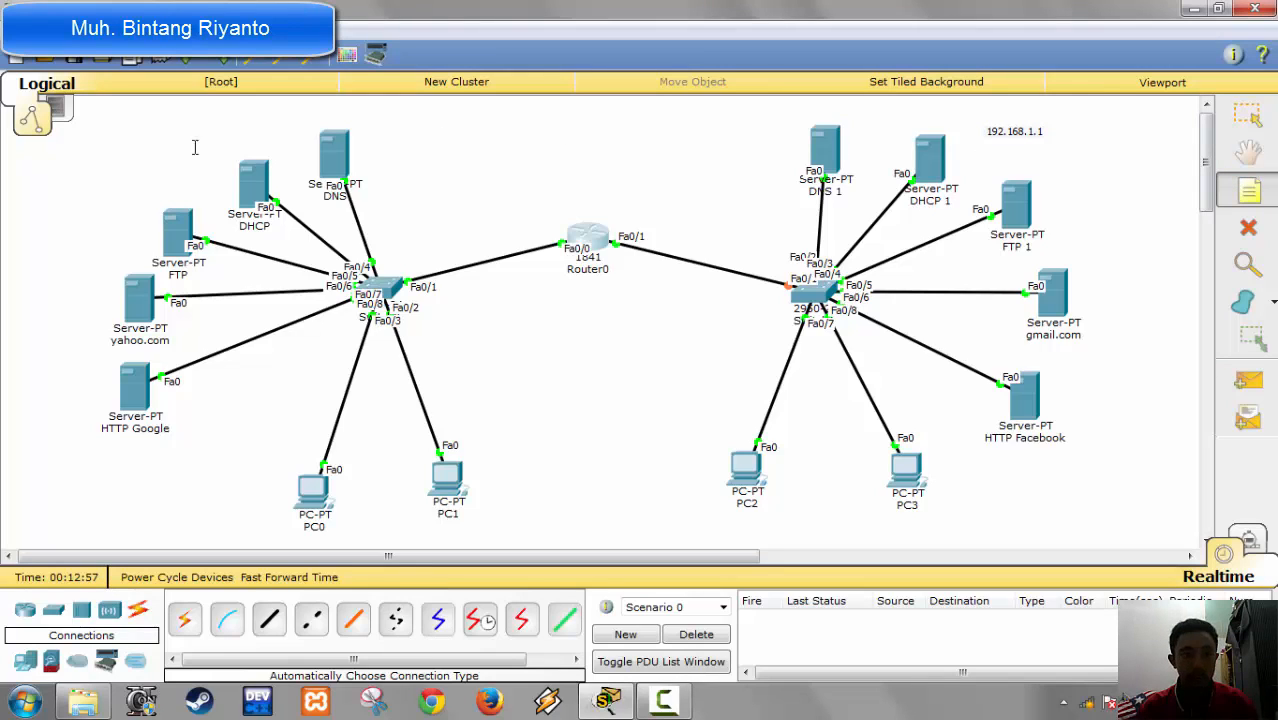
pyautogui.click(155, 135)
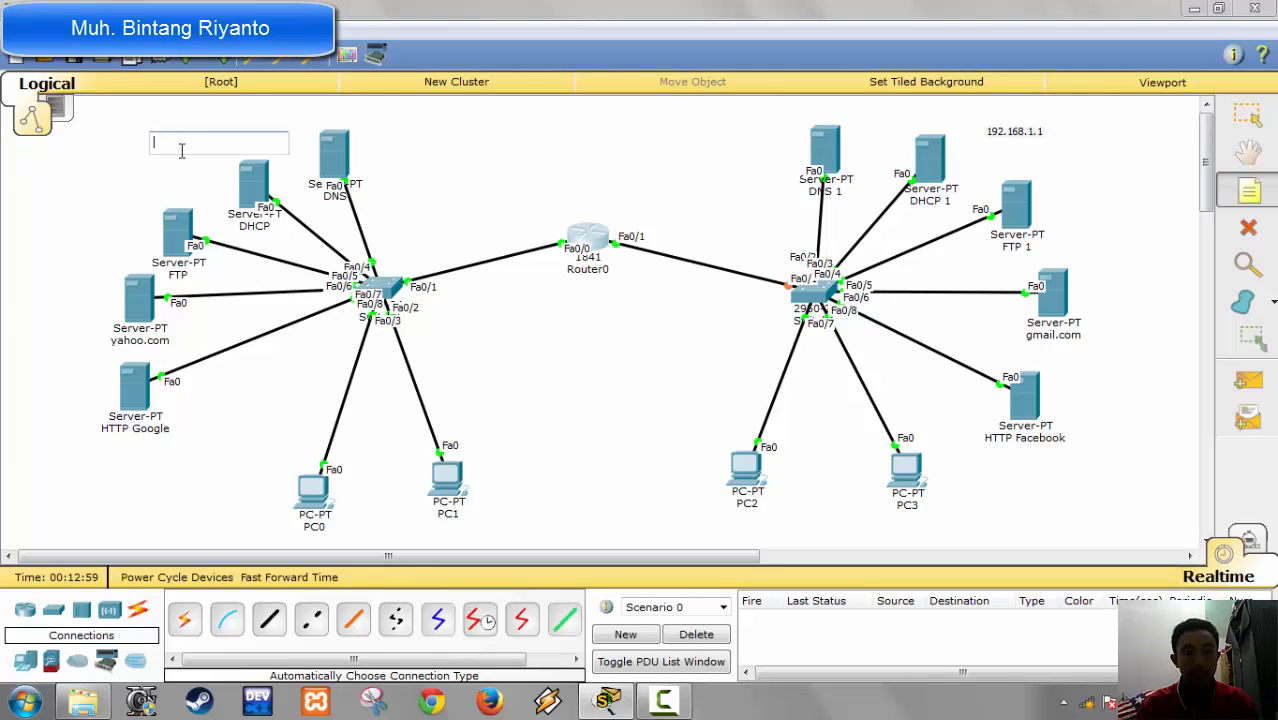
pyautogui.write('192')
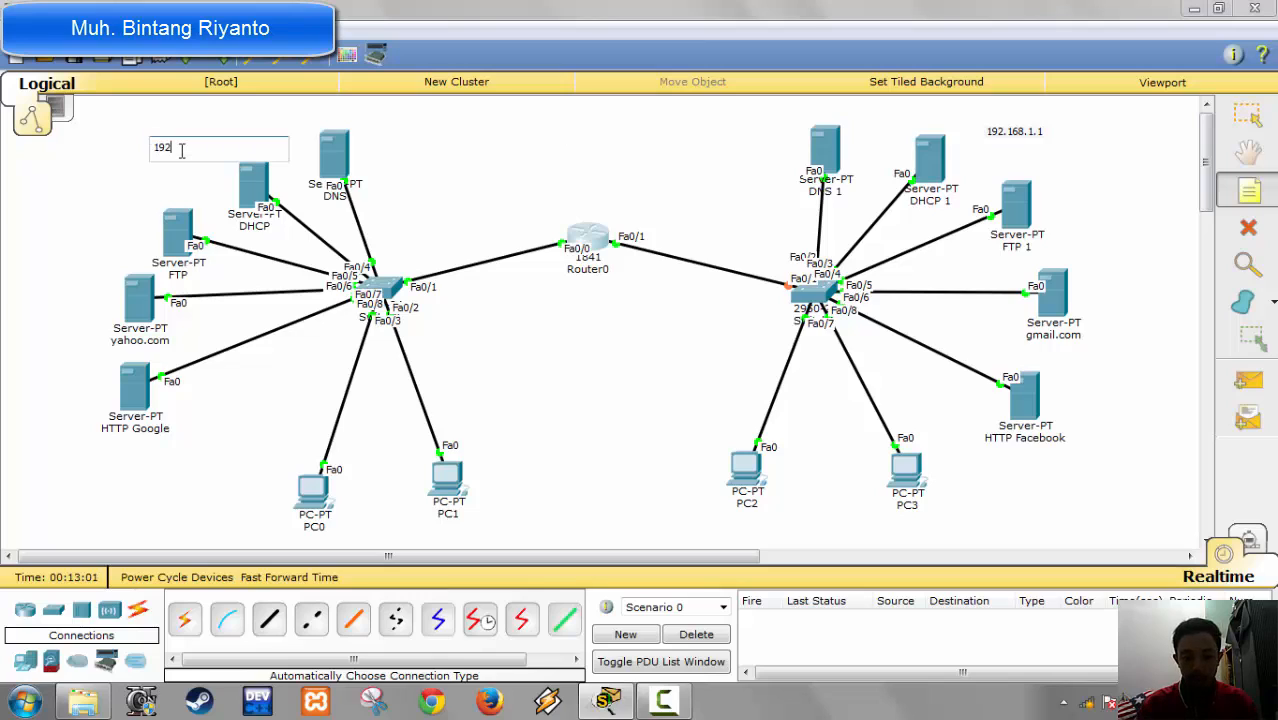
pyautogui.write('.168')
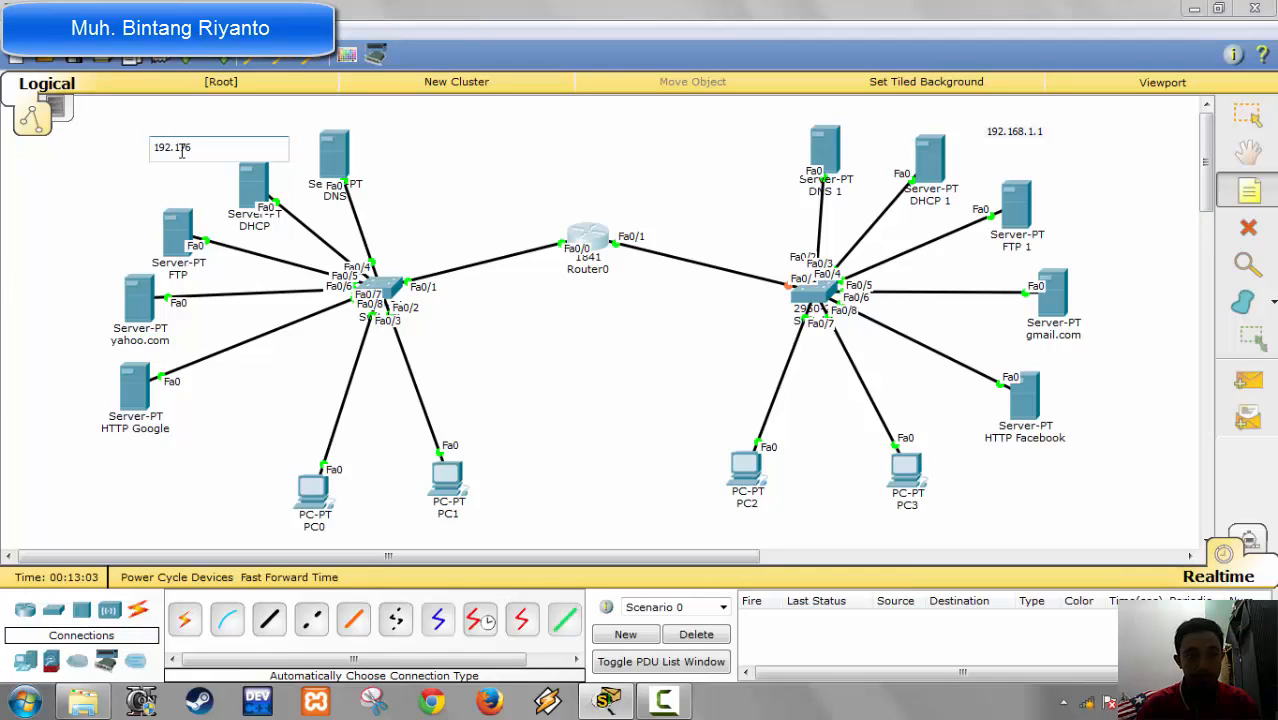
pyautogui.press('BackSpace')
pyautogui.press('BackSpace')
pyautogui.write('68')
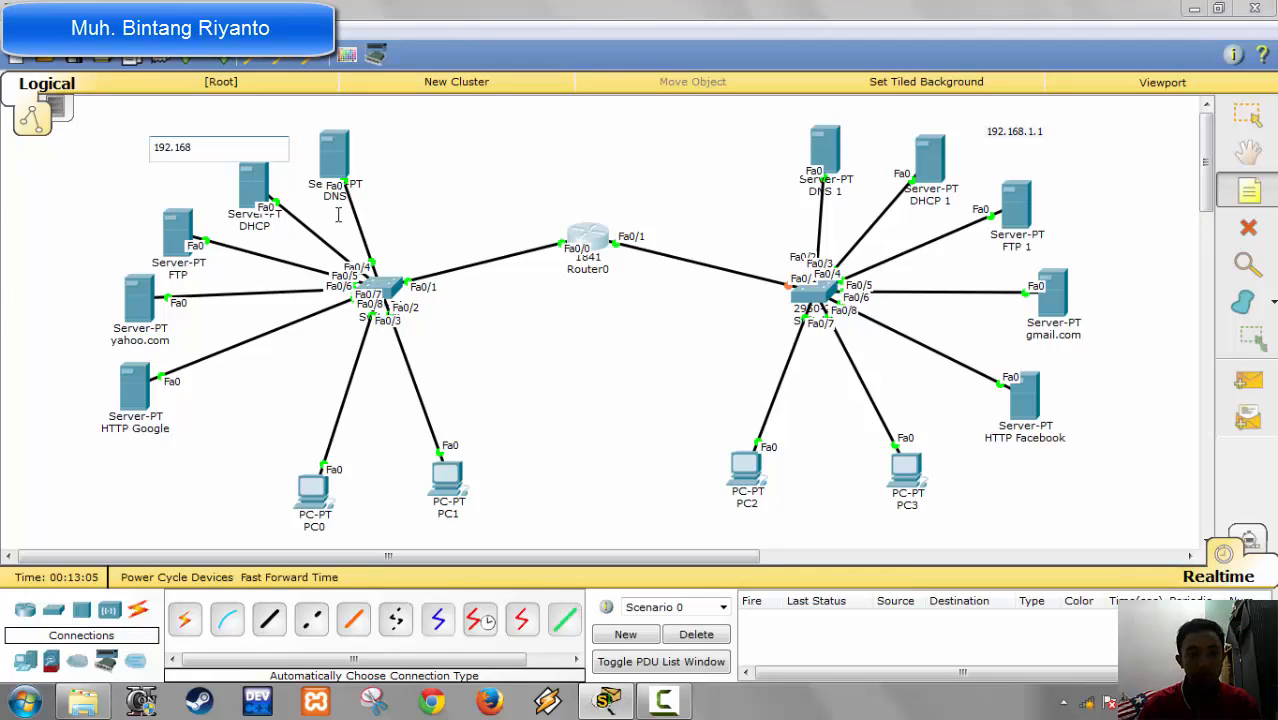
pyautogui.write('.2.1')
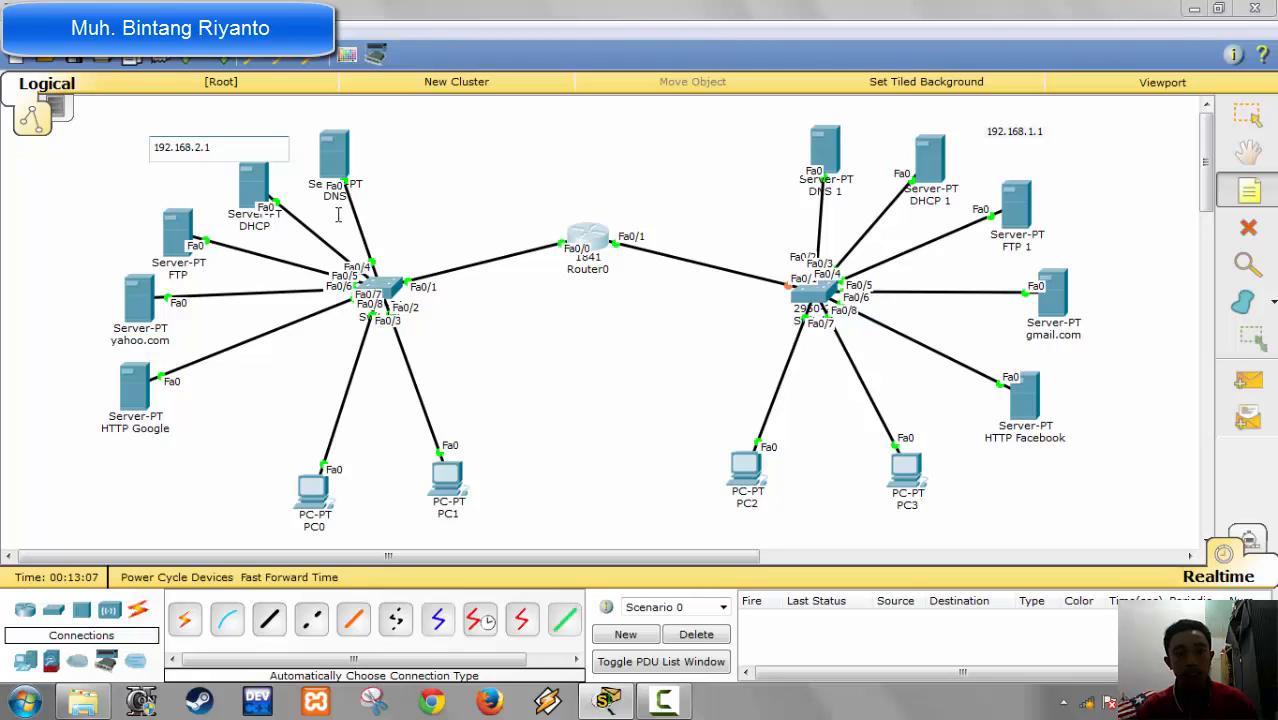
pyautogui.click(418, 177)
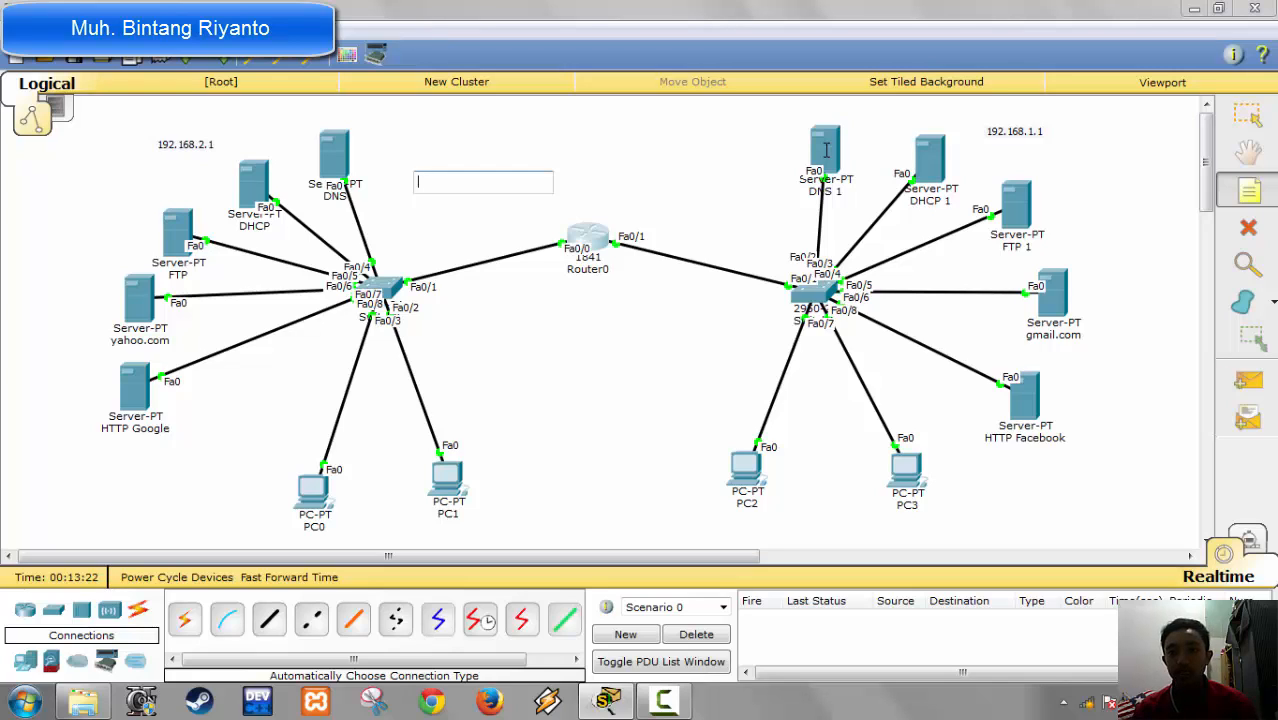
pyautogui.click(824, 152)
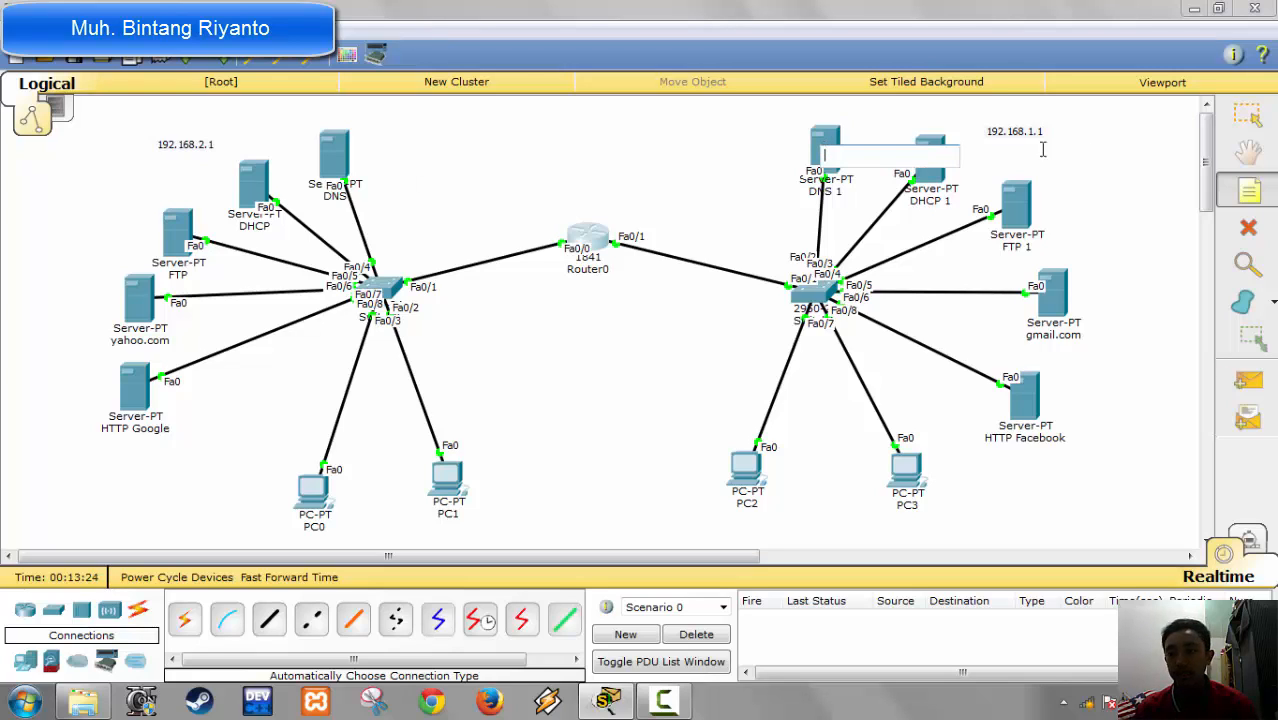
pyautogui.click(1247, 115)
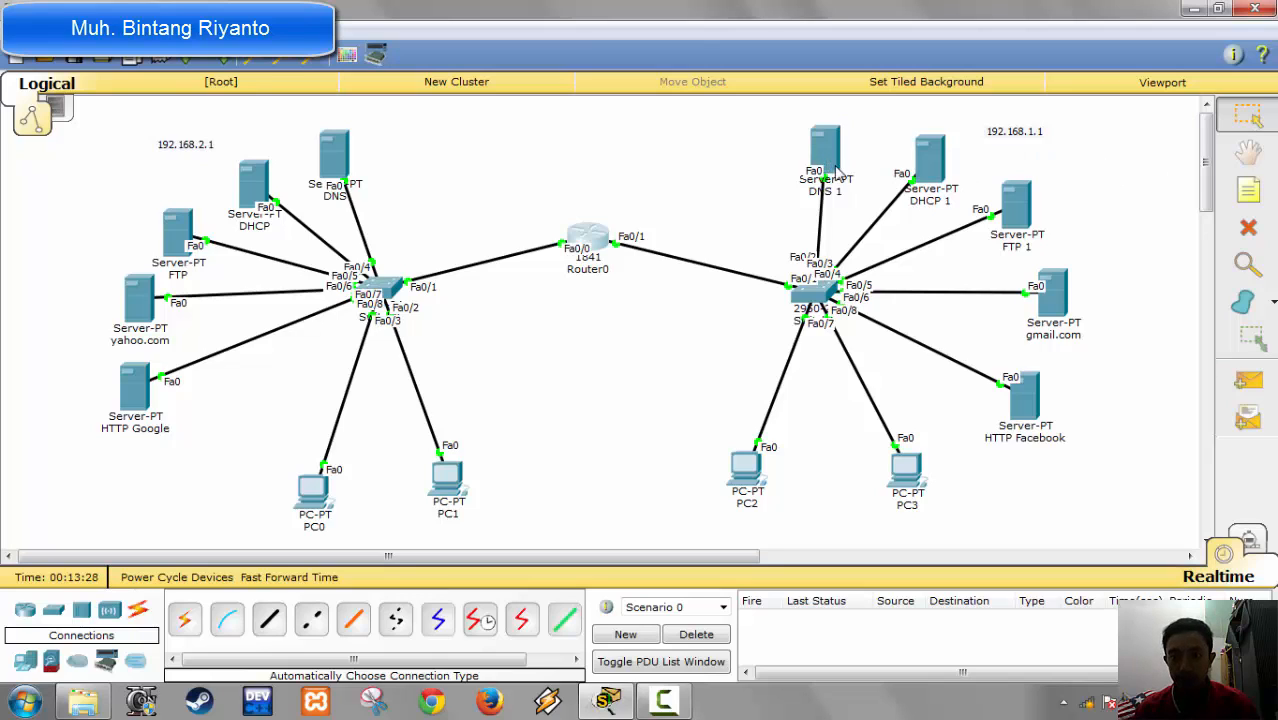
# Step: Give the DNS 1 server the static IP address 192.168.1.2 with subnet mask 255.255.255.0
pyautogui.moveTo(826, 167)
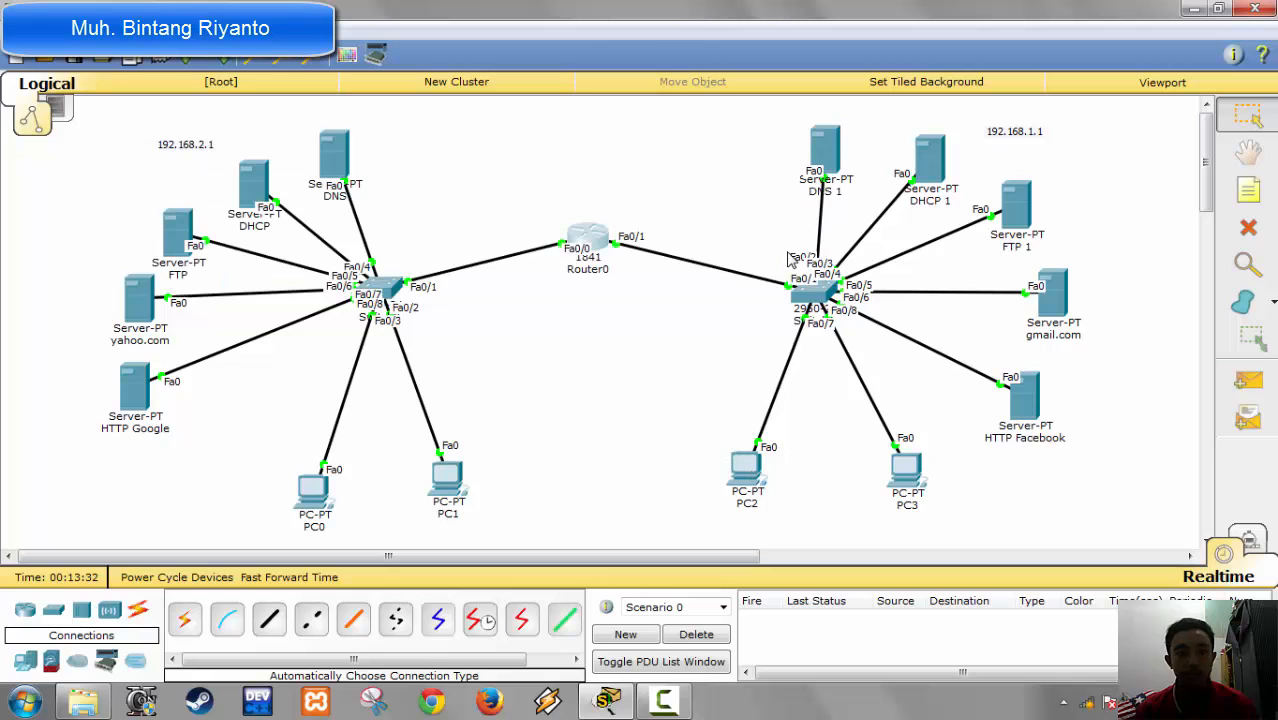
pyautogui.click(826, 160)
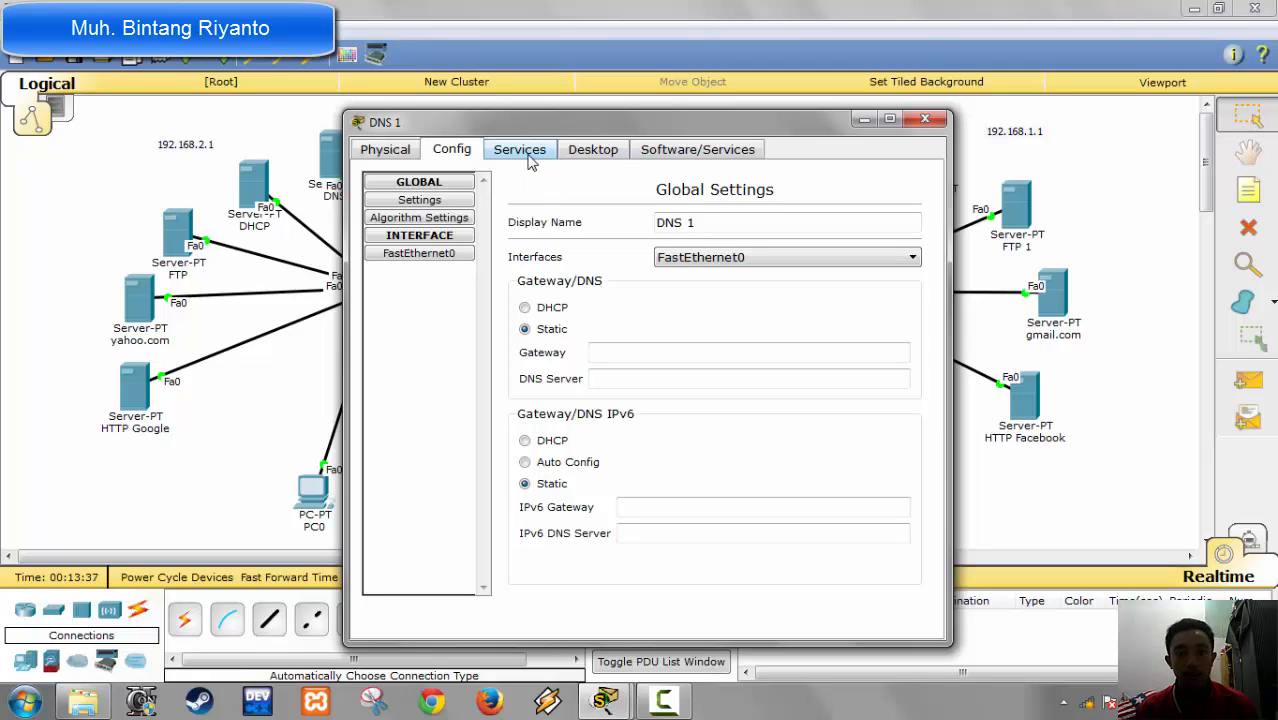
pyautogui.click(589, 158)
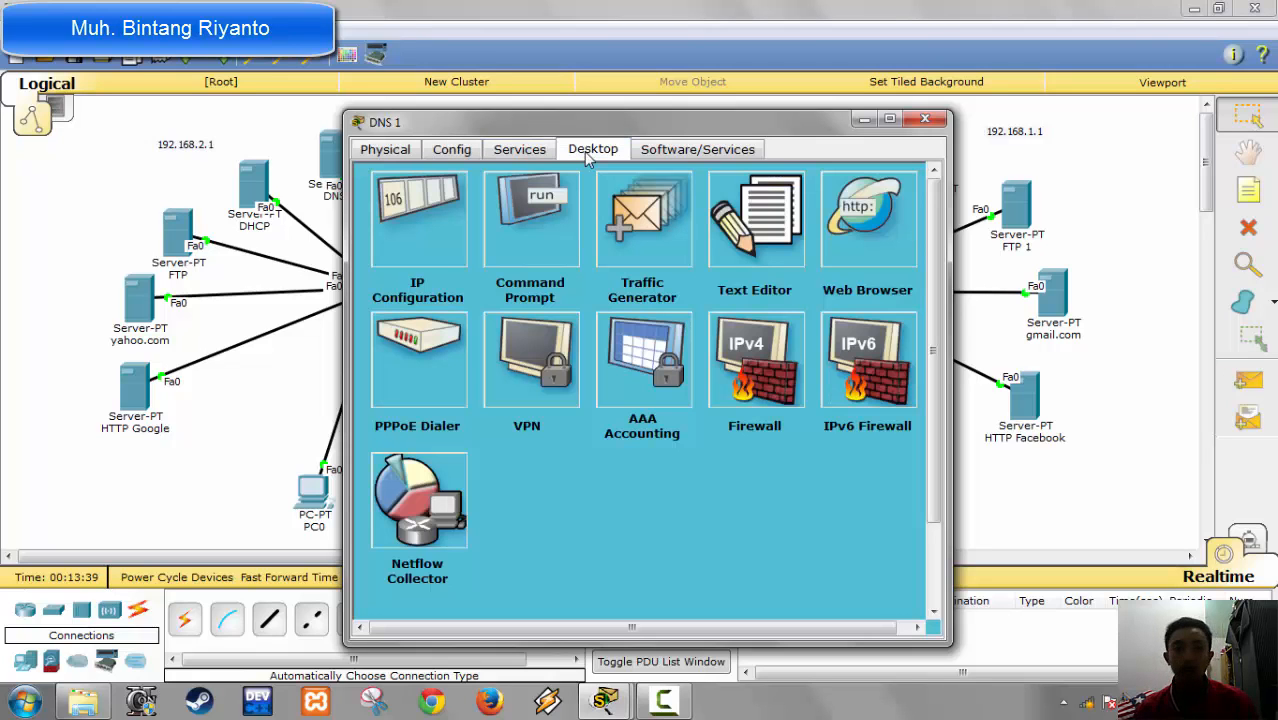
pyautogui.click(434, 208)
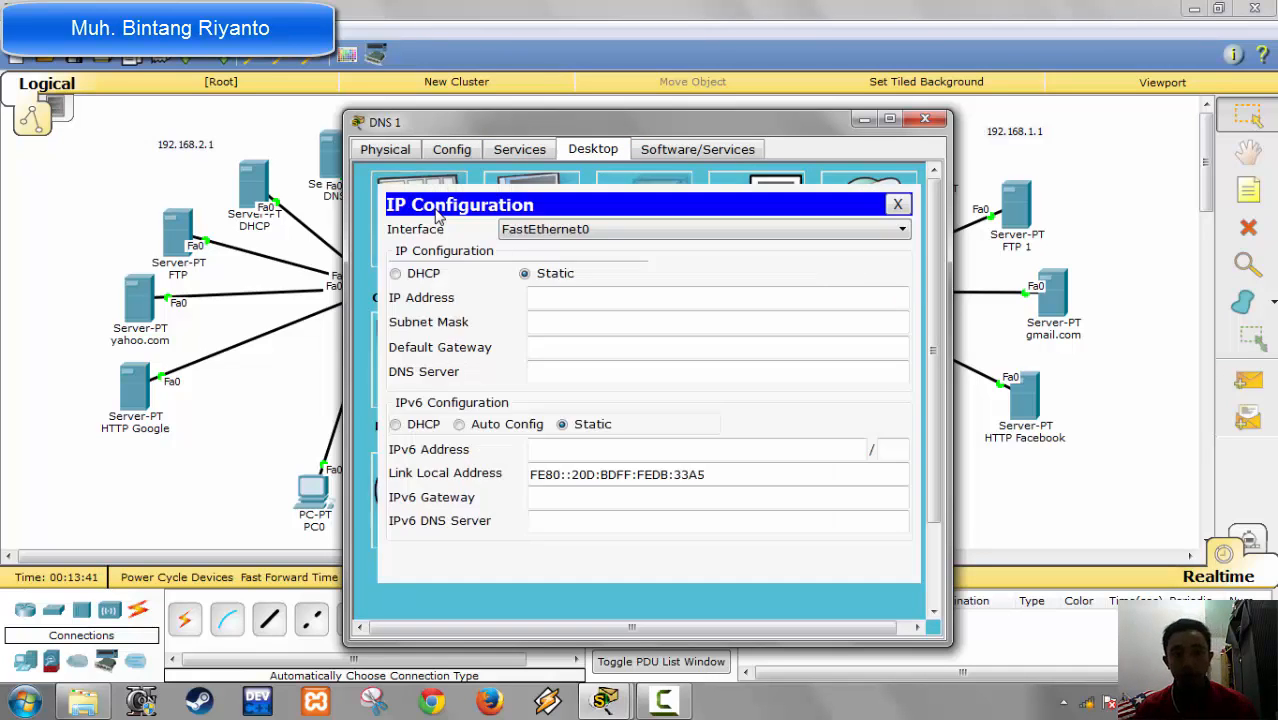
pyautogui.click(553, 296)
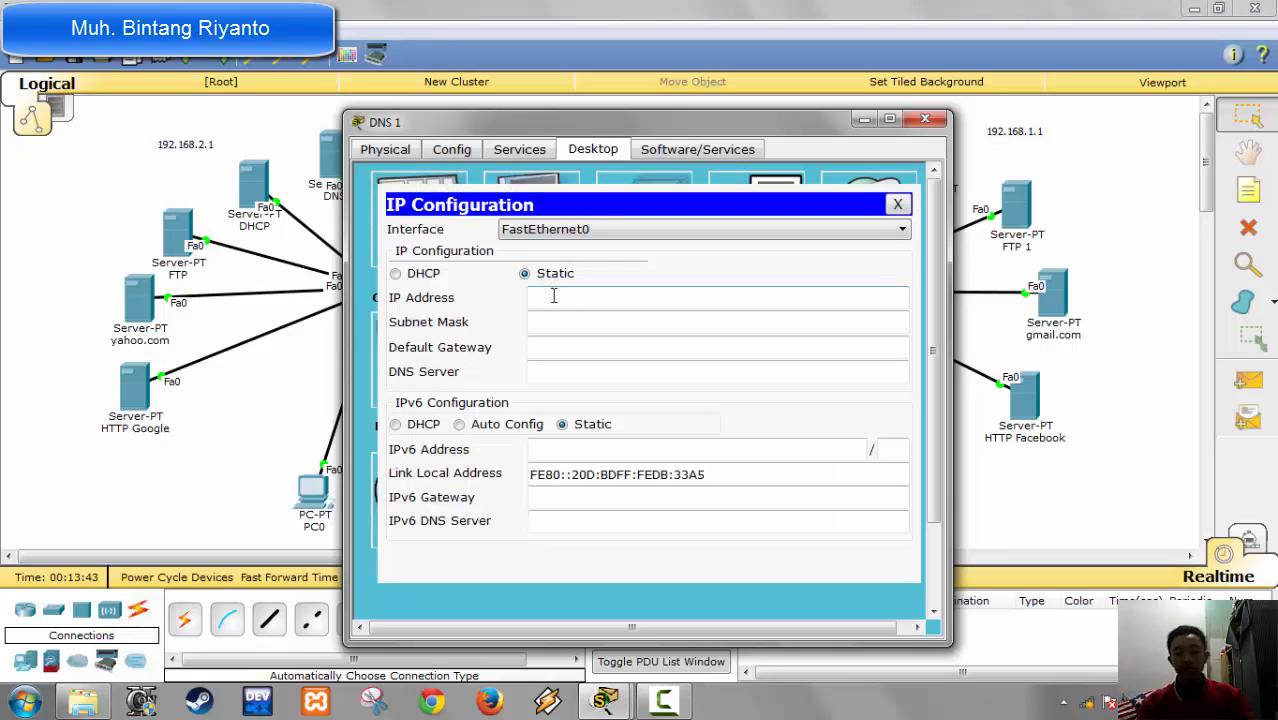
pyautogui.write('192.1')
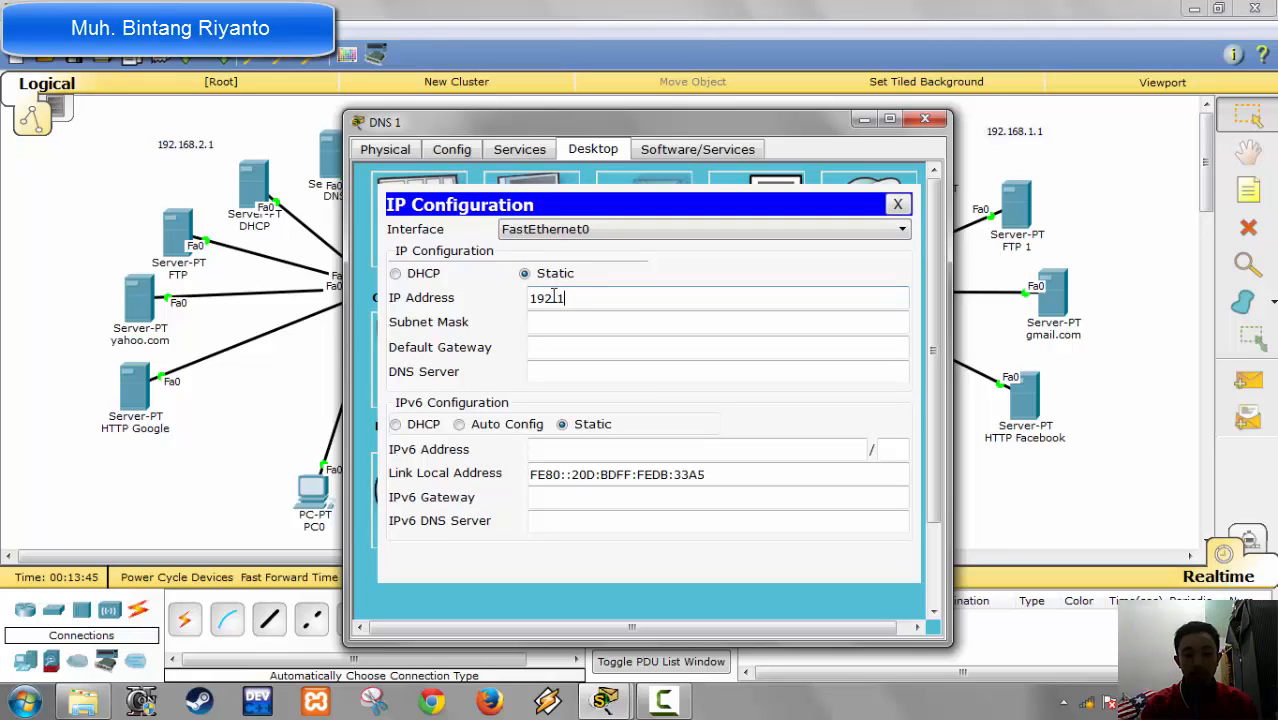
pyautogui.write('68.1.')
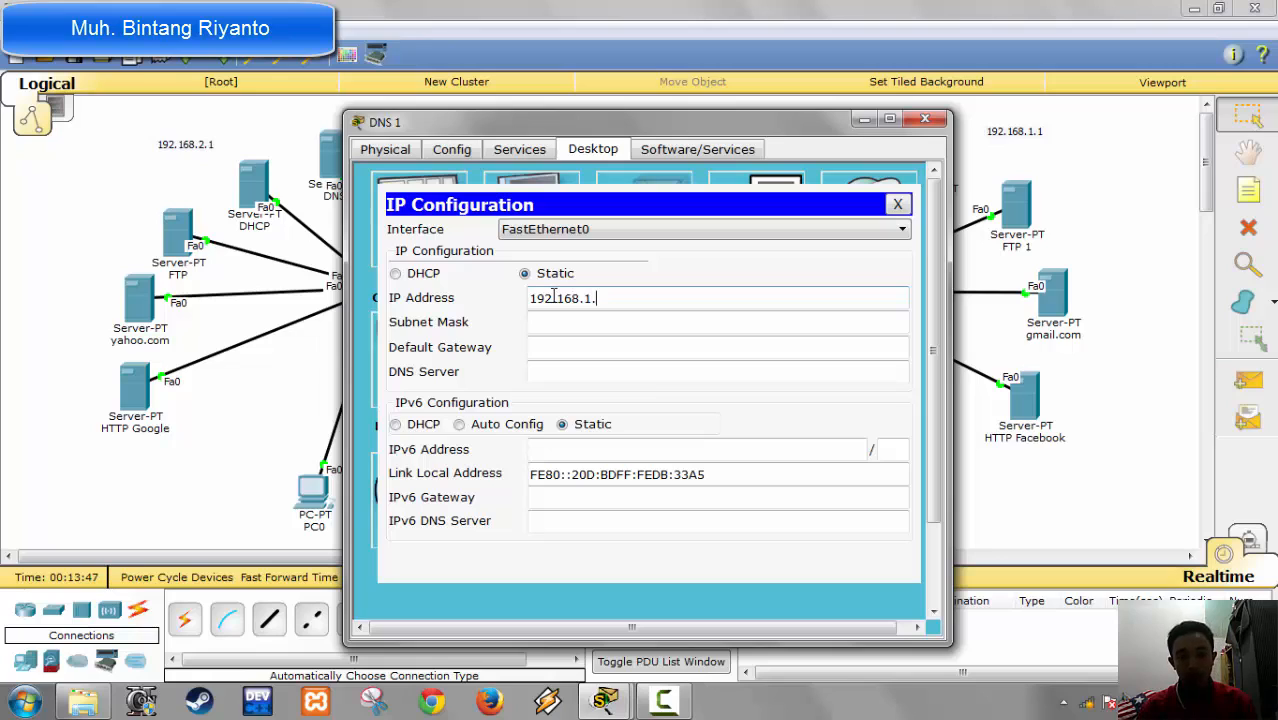
pyautogui.write('2')
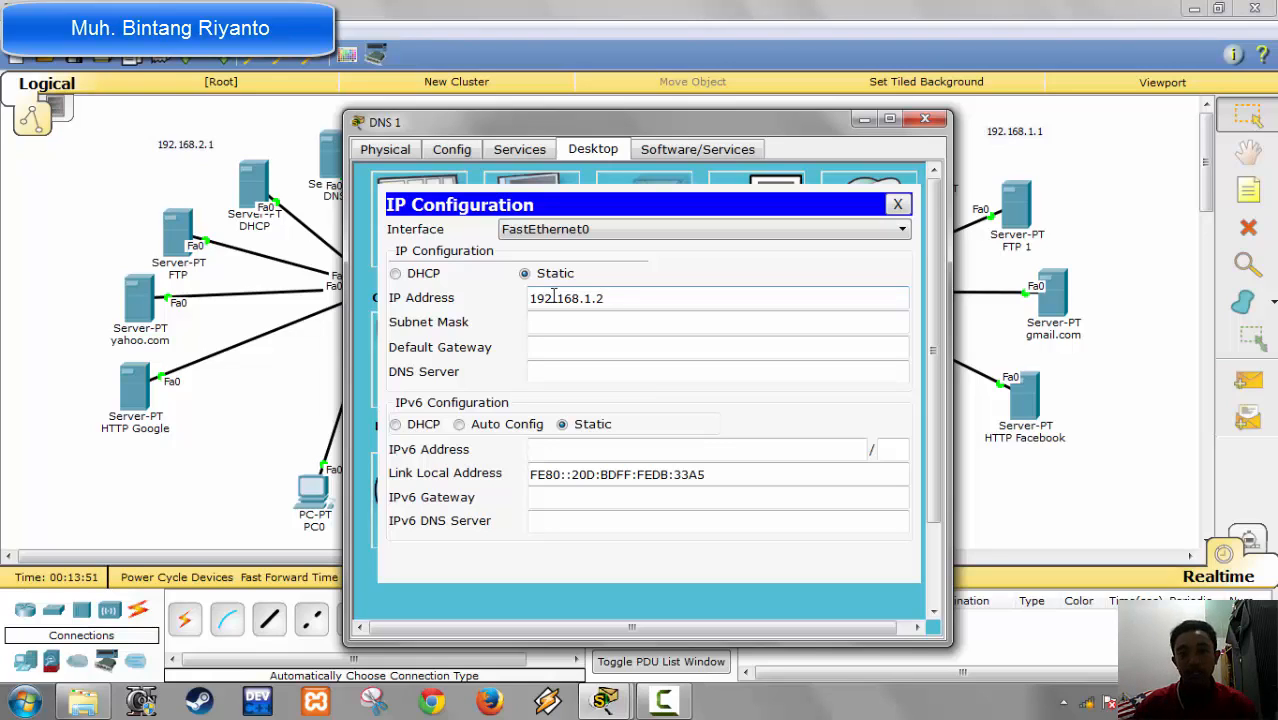
pyautogui.press('Tab')
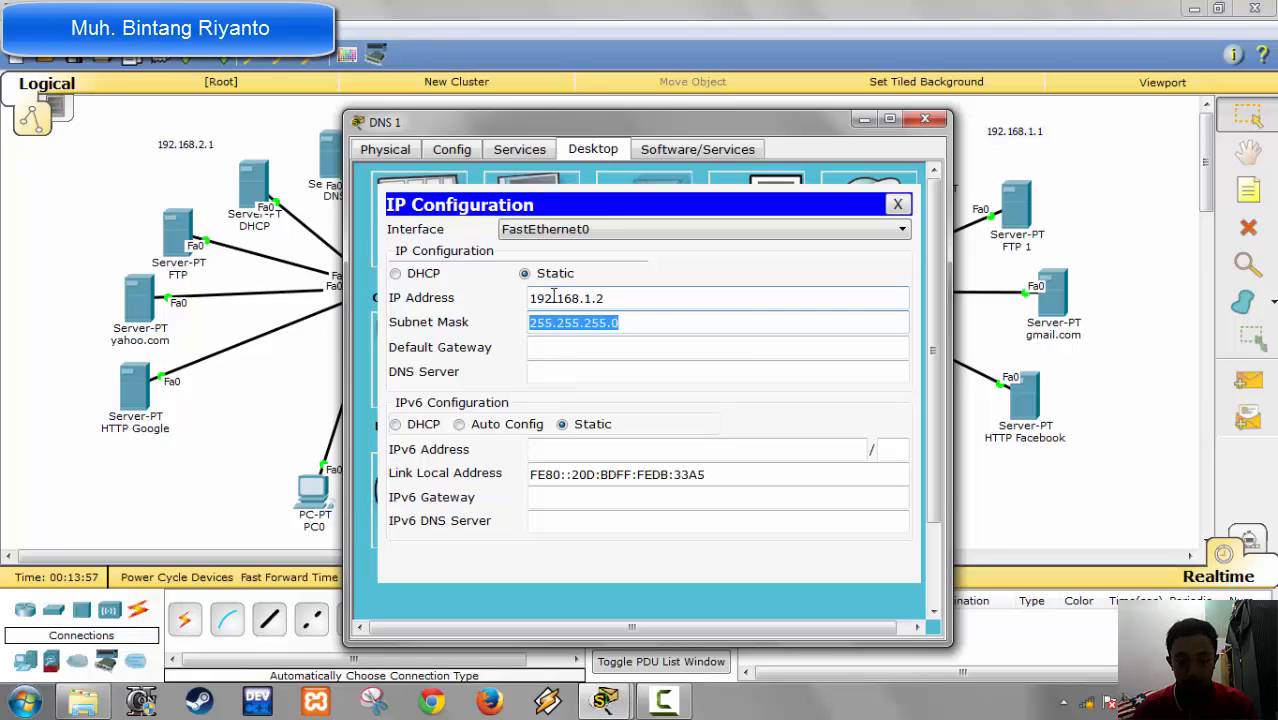
# Step: Set DNS 1's default gateway to 192.168.1.1 and its DNS server to 192.168.1.2
pyautogui.press('Tab')
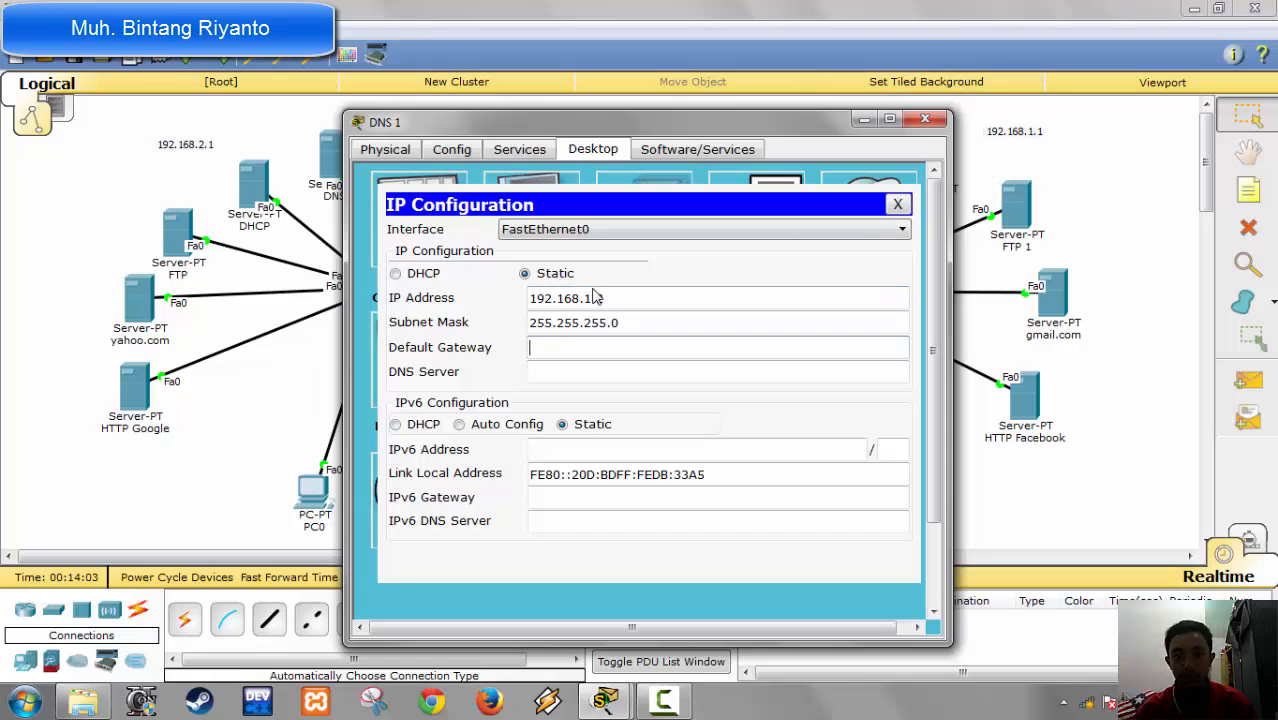
pyautogui.write('1')
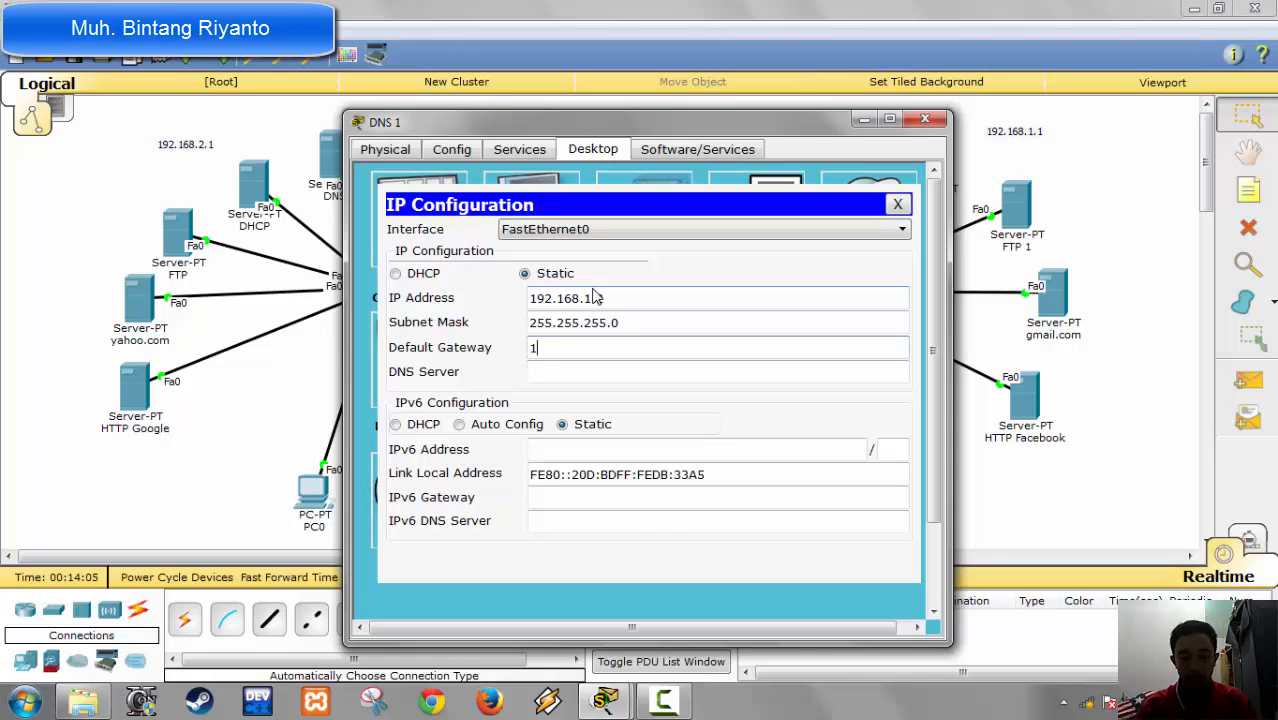
pyautogui.write('92.168.')
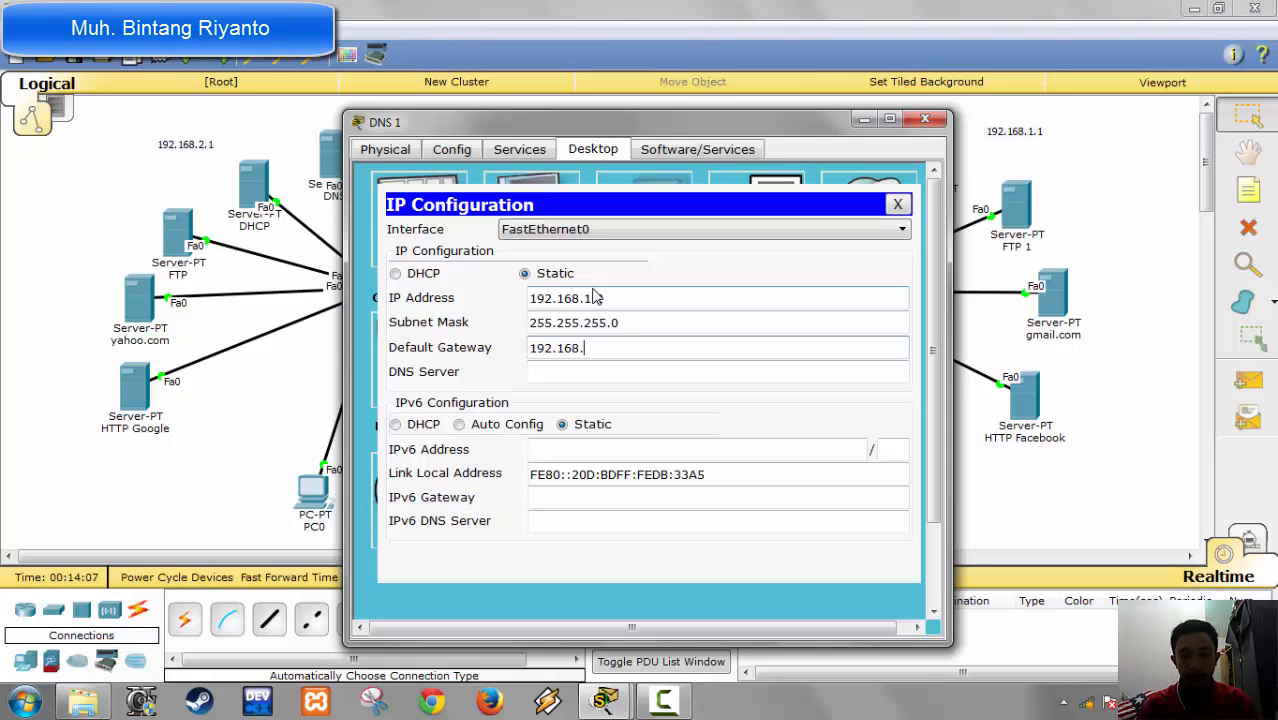
pyautogui.write('1.1')
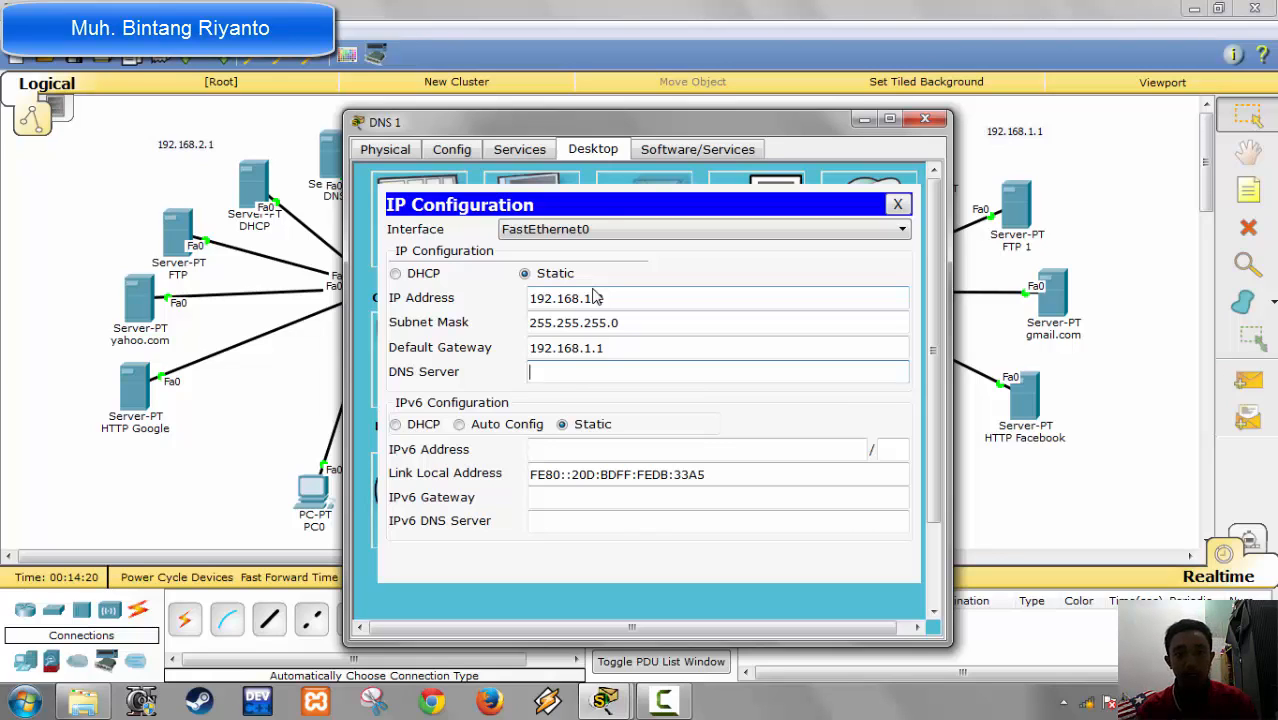
pyautogui.write('19')
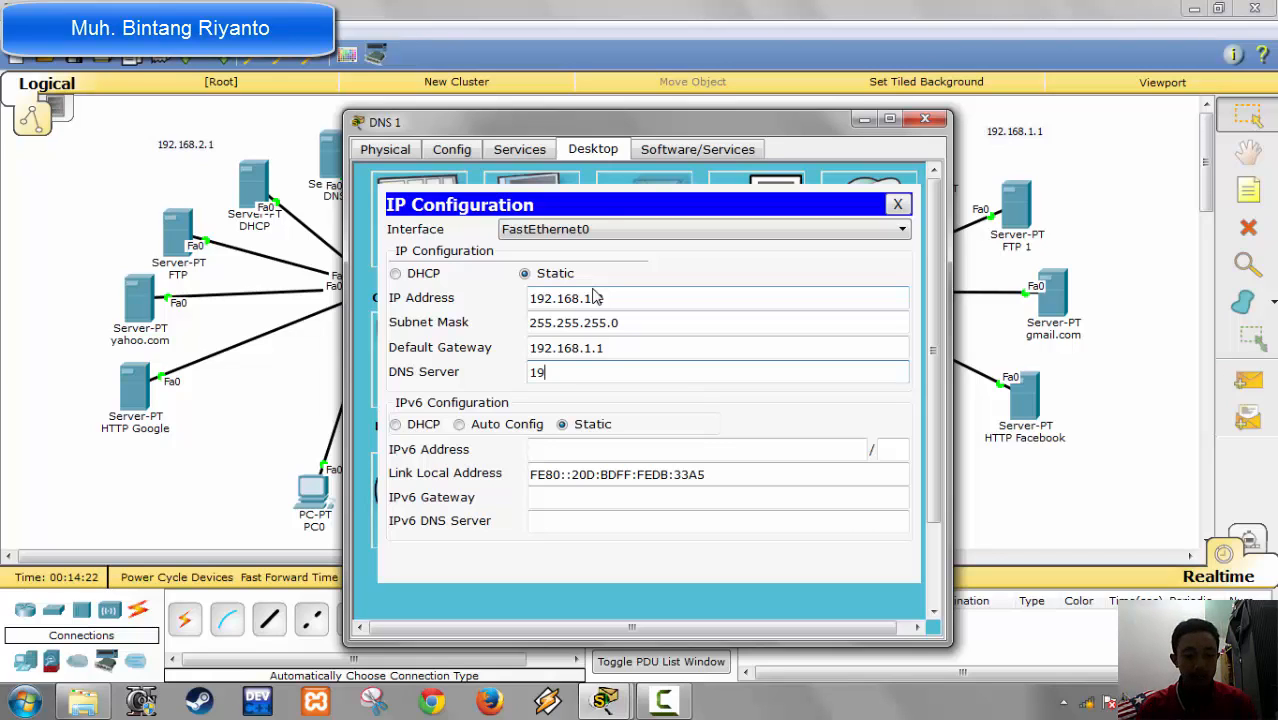
pyautogui.write('2.168.1')
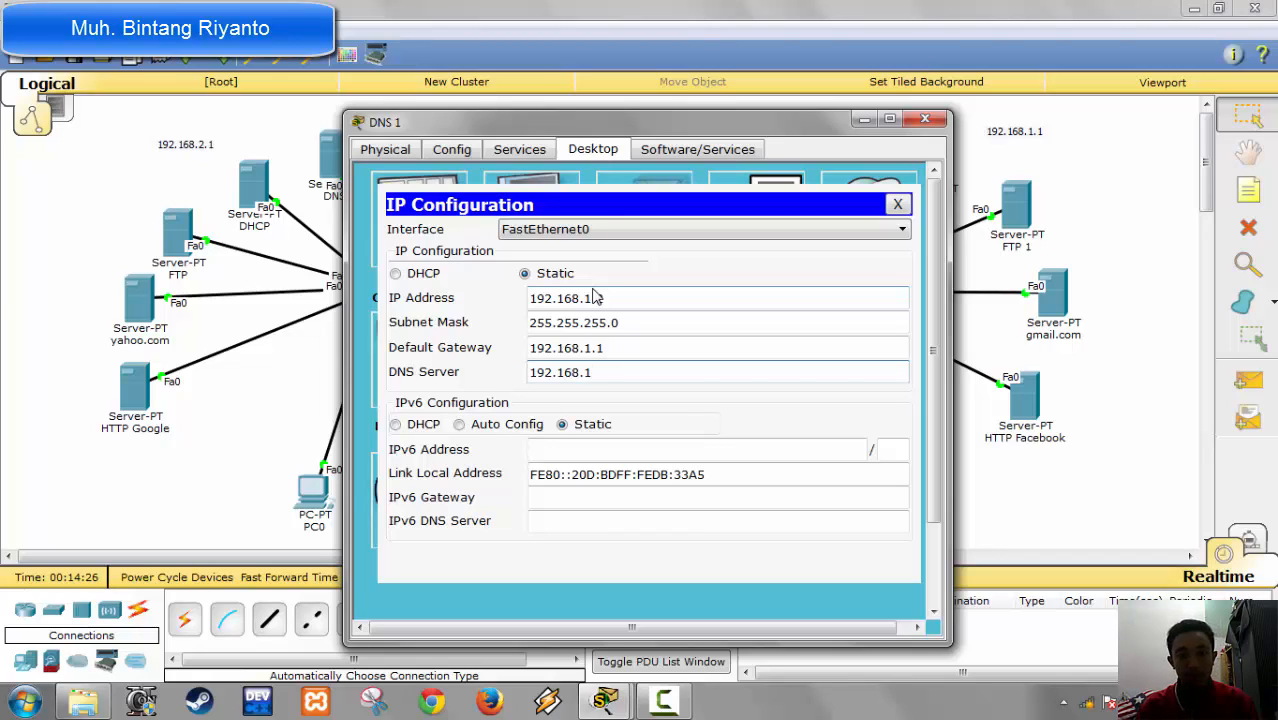
pyautogui.write('.2')
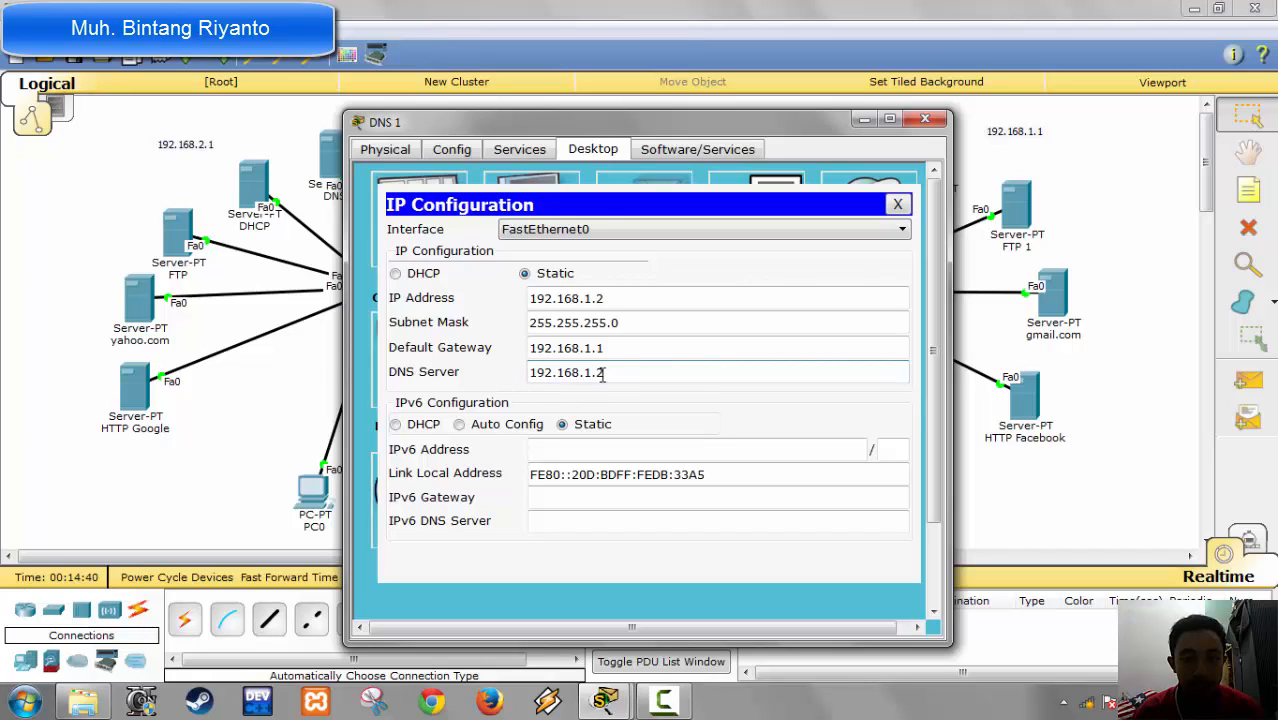
pyautogui.moveTo(603, 372); pyautogui.dragTo(481, 372)
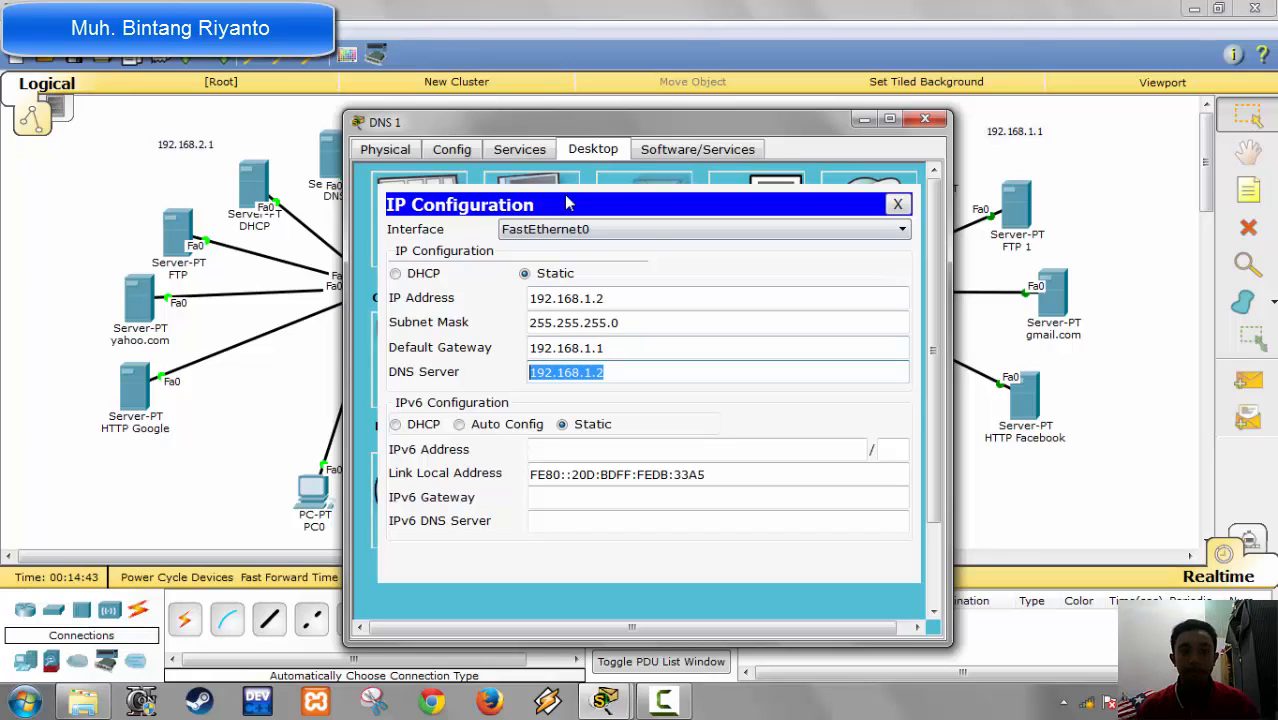
# Step: Turn off the HTTP, HTTPS and TFTP services on the DNS 1 server, checking its DHCP and DHCPv6 services in between
pyautogui.click(533, 153)
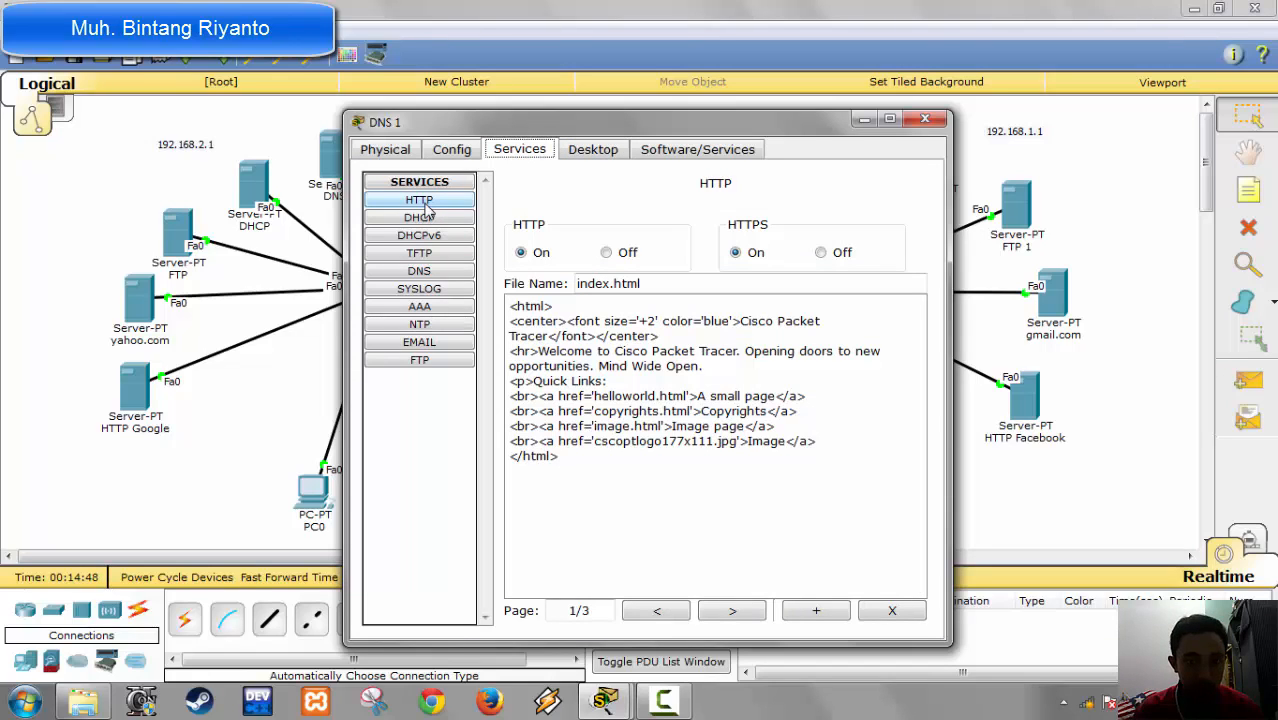
pyautogui.click(836, 254)
pyautogui.click(606, 253)
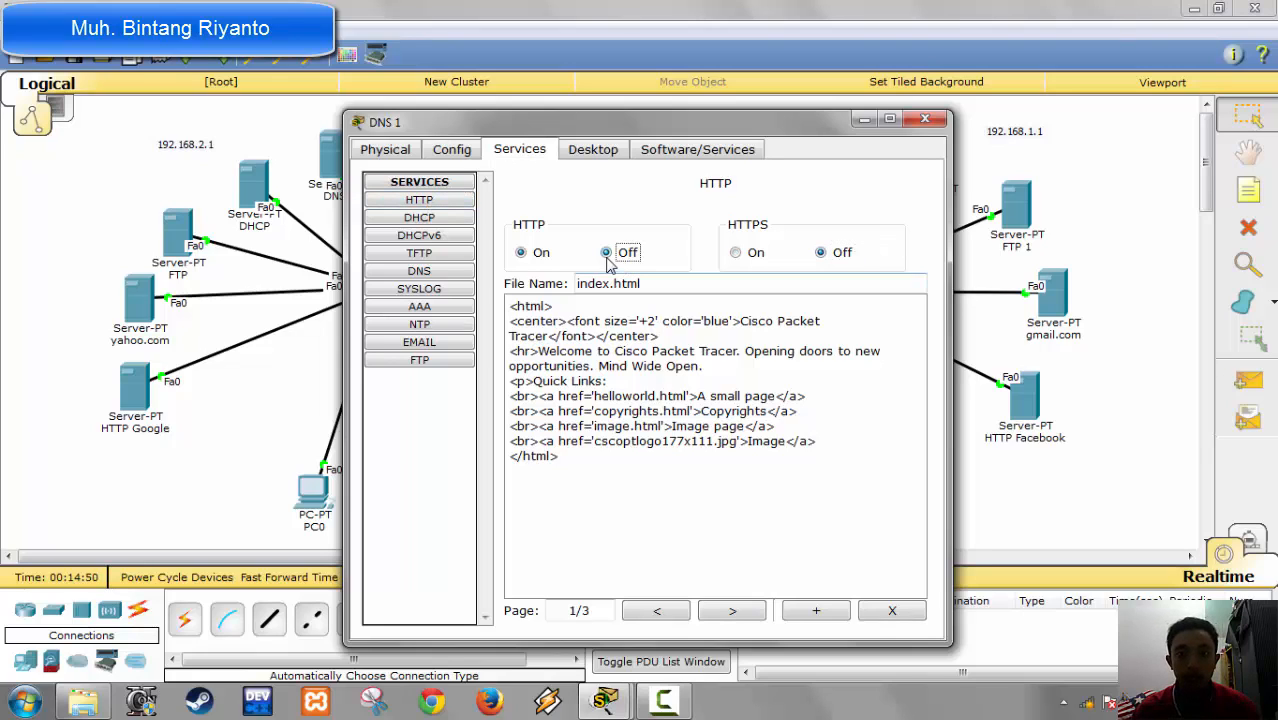
pyautogui.click(419, 218)
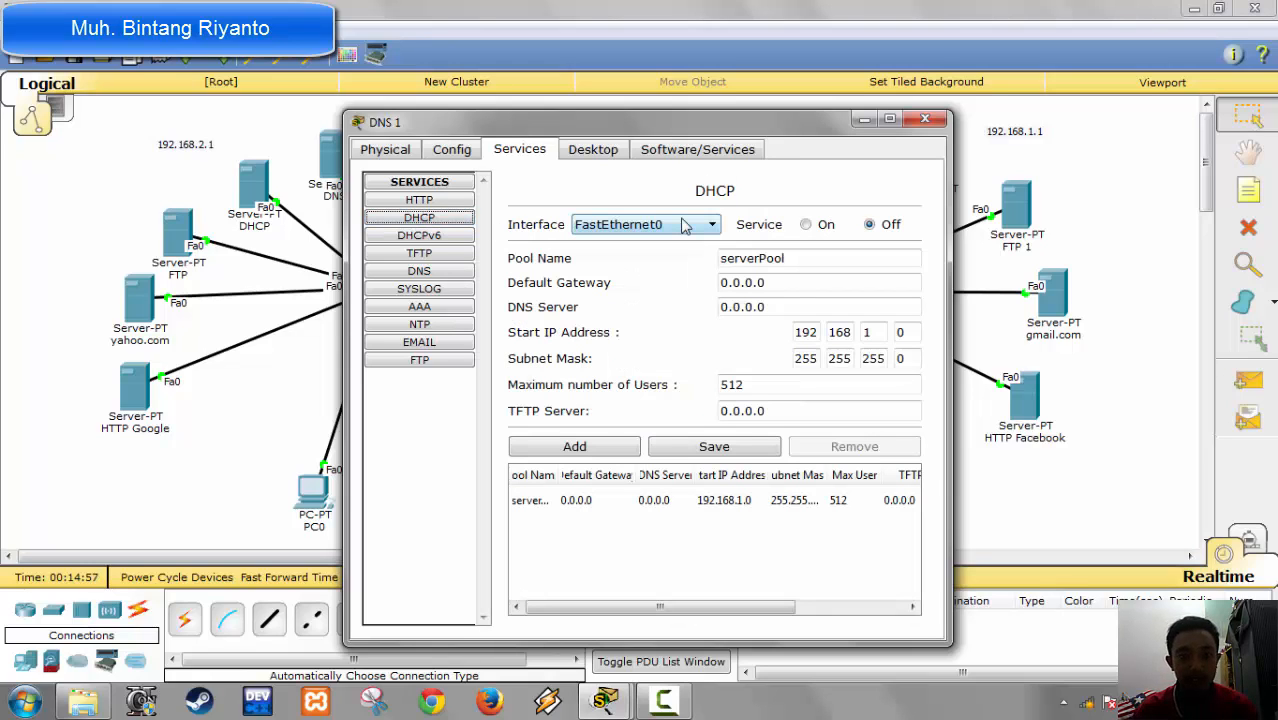
pyautogui.click(441, 239)
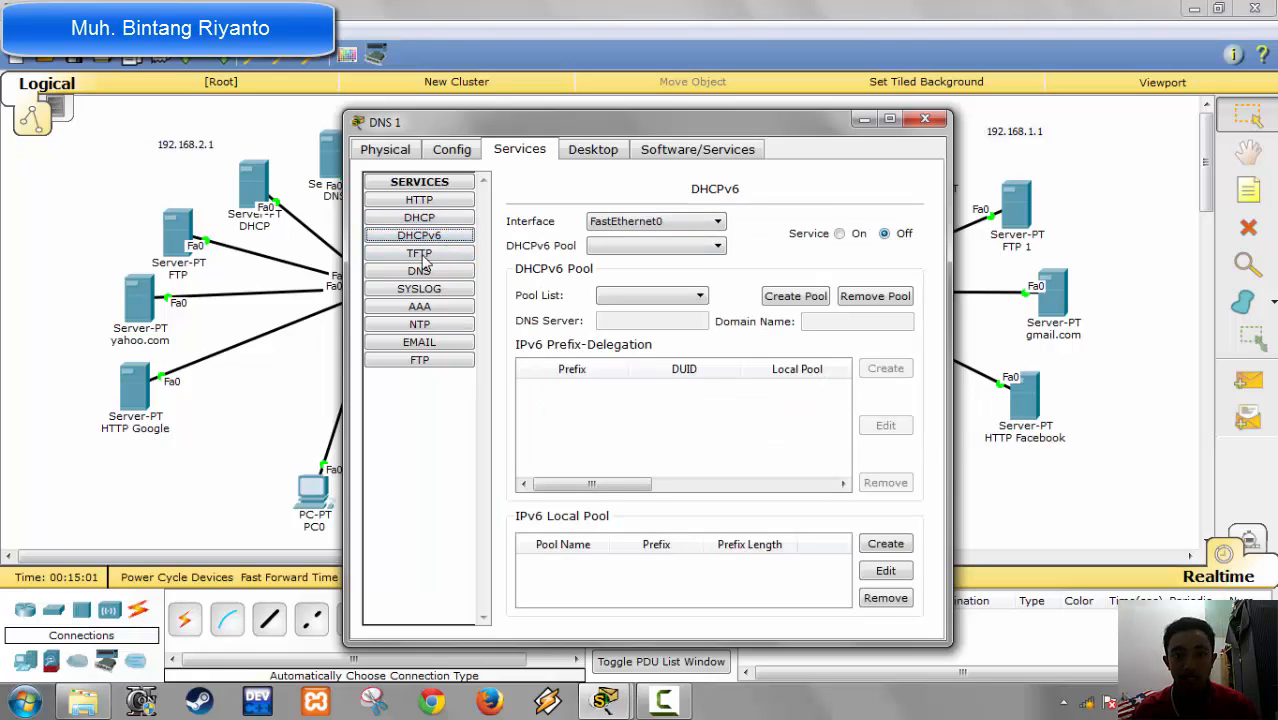
pyautogui.click(421, 255)
pyautogui.click(886, 221)
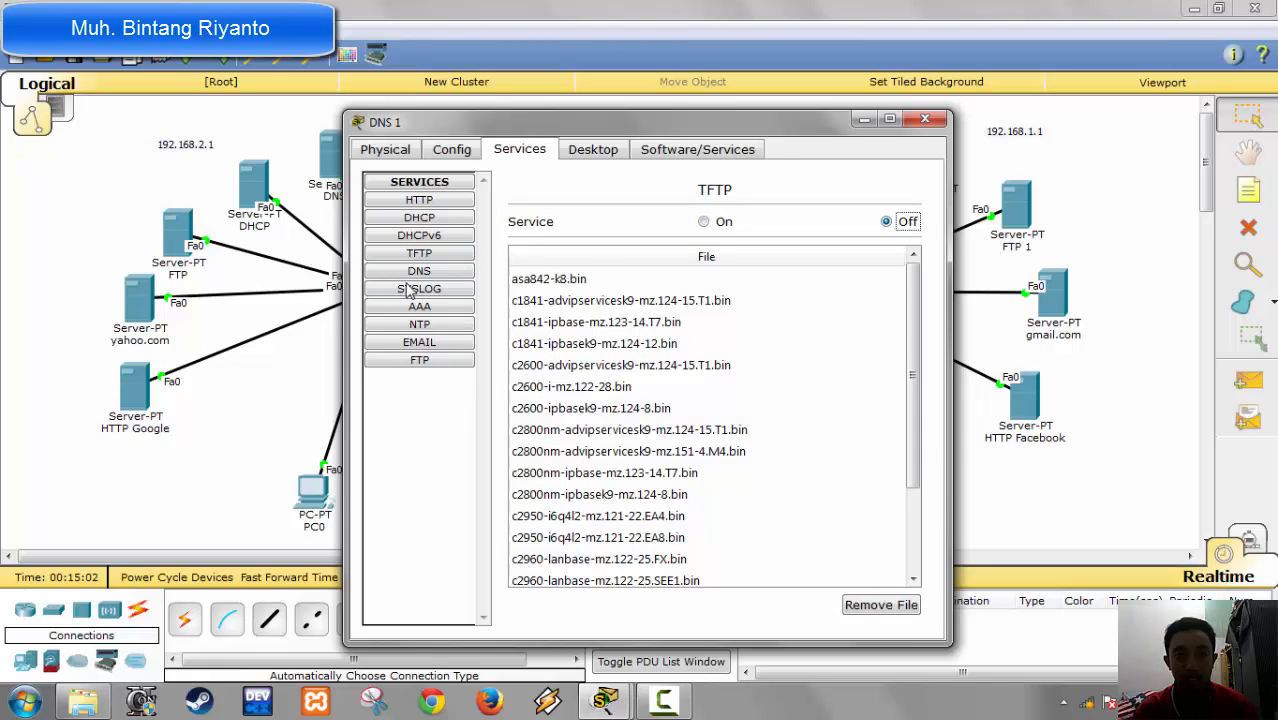
# Step: Turn off the Syslog and NTP services on the DNS 1 server, checking its AAA service in between
pyautogui.click(423, 292)
pyautogui.click(882, 237)
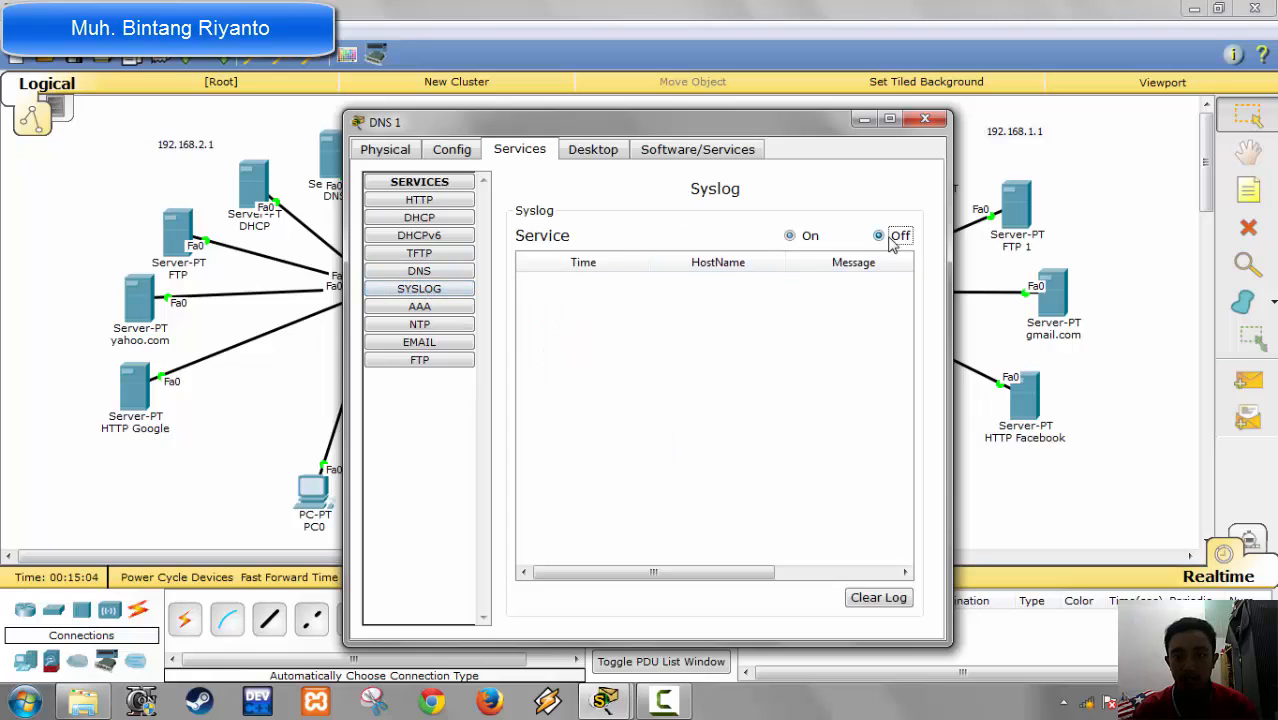
pyautogui.click(440, 307)
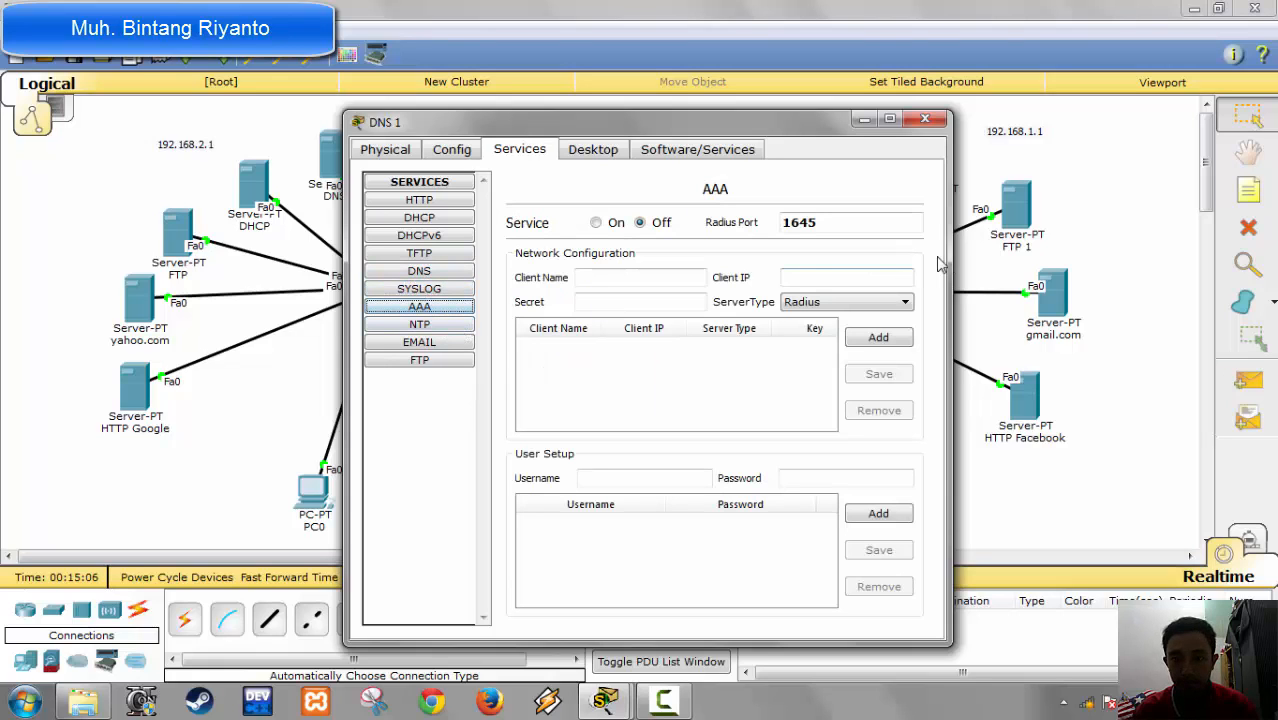
pyautogui.click(458, 327)
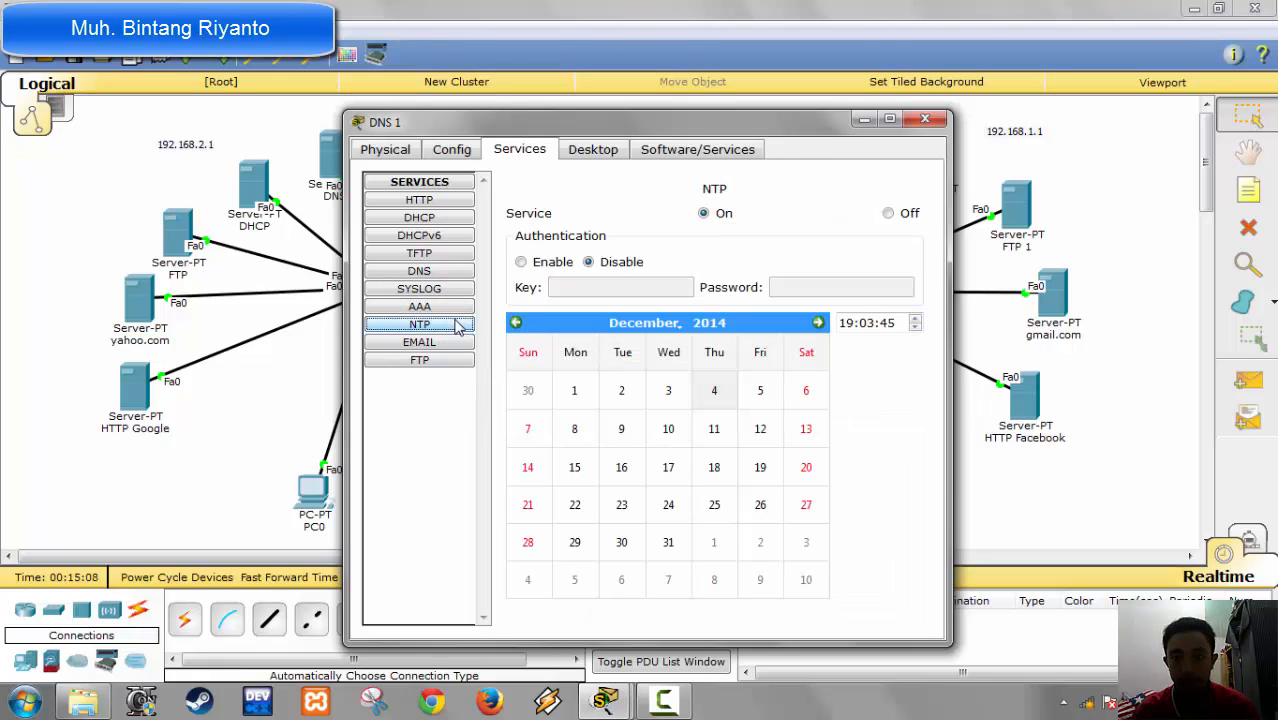
pyautogui.click(889, 214)
# Step: Turn off the POP3 and SMTP email services and the FTP service on the DNS 1 server
pyautogui.click(426, 343)
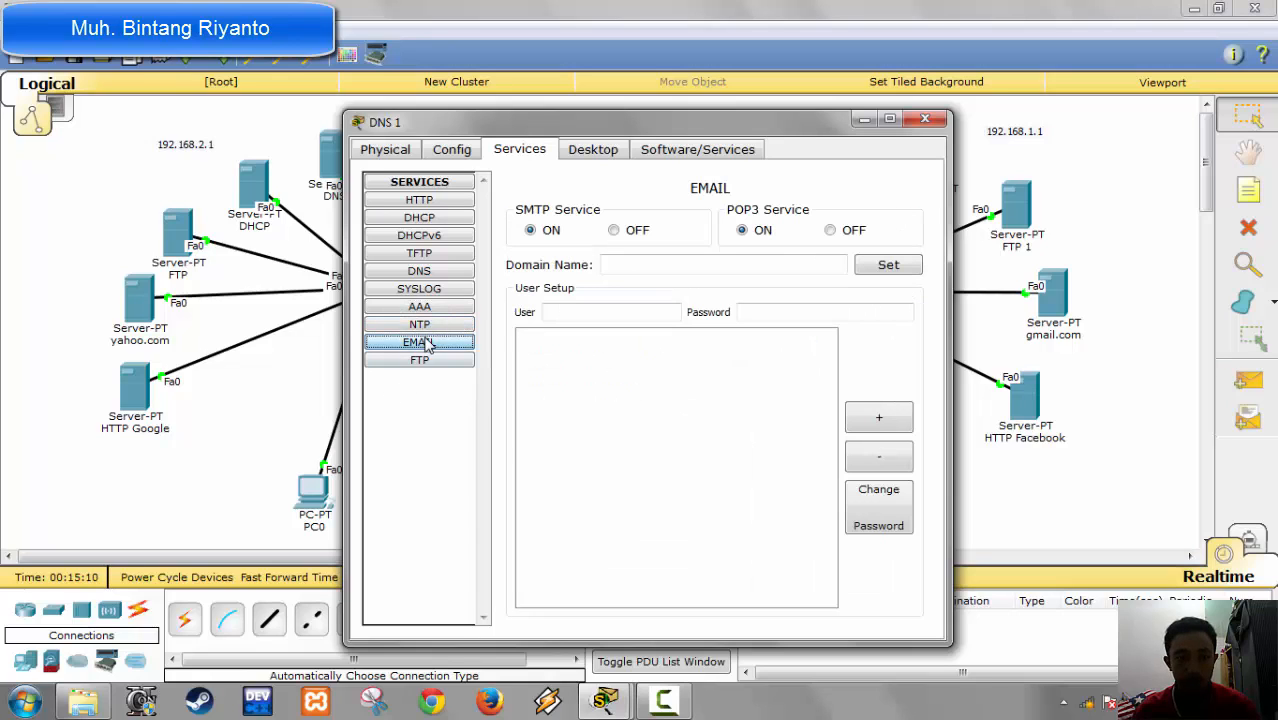
pyautogui.click(830, 232)
pyautogui.click(613, 230)
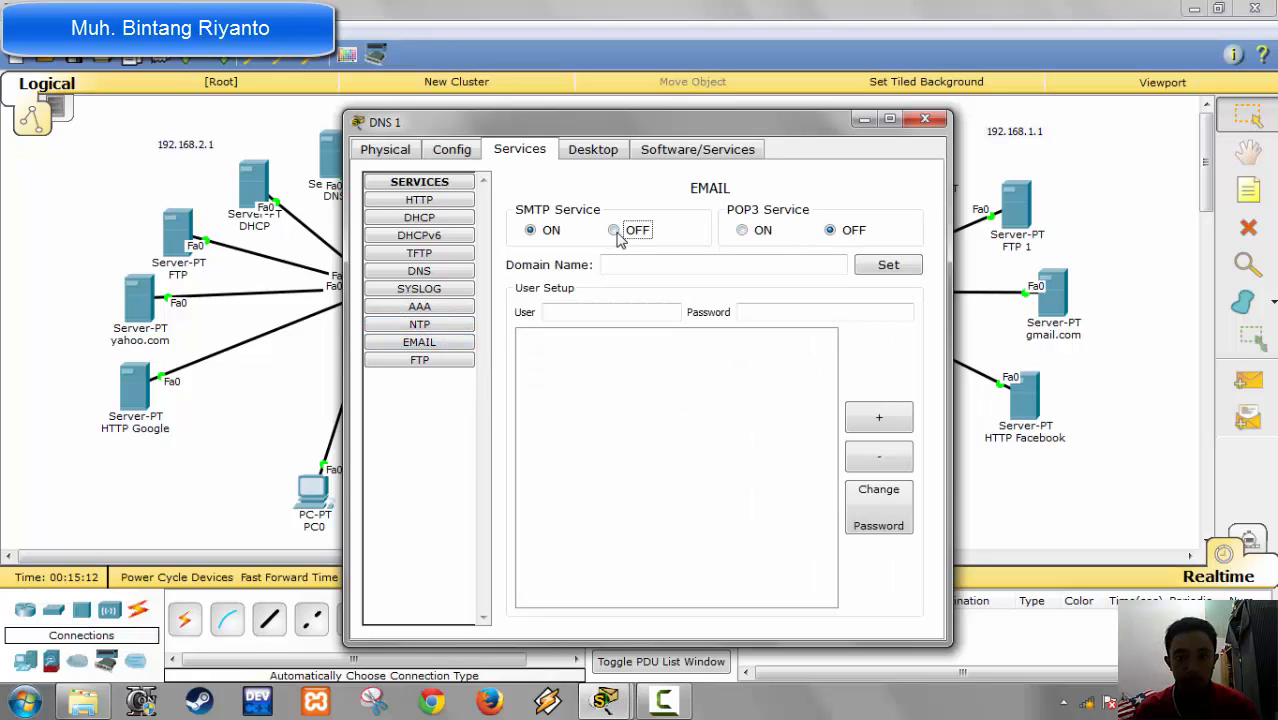
pyautogui.click(458, 360)
pyautogui.click(888, 219)
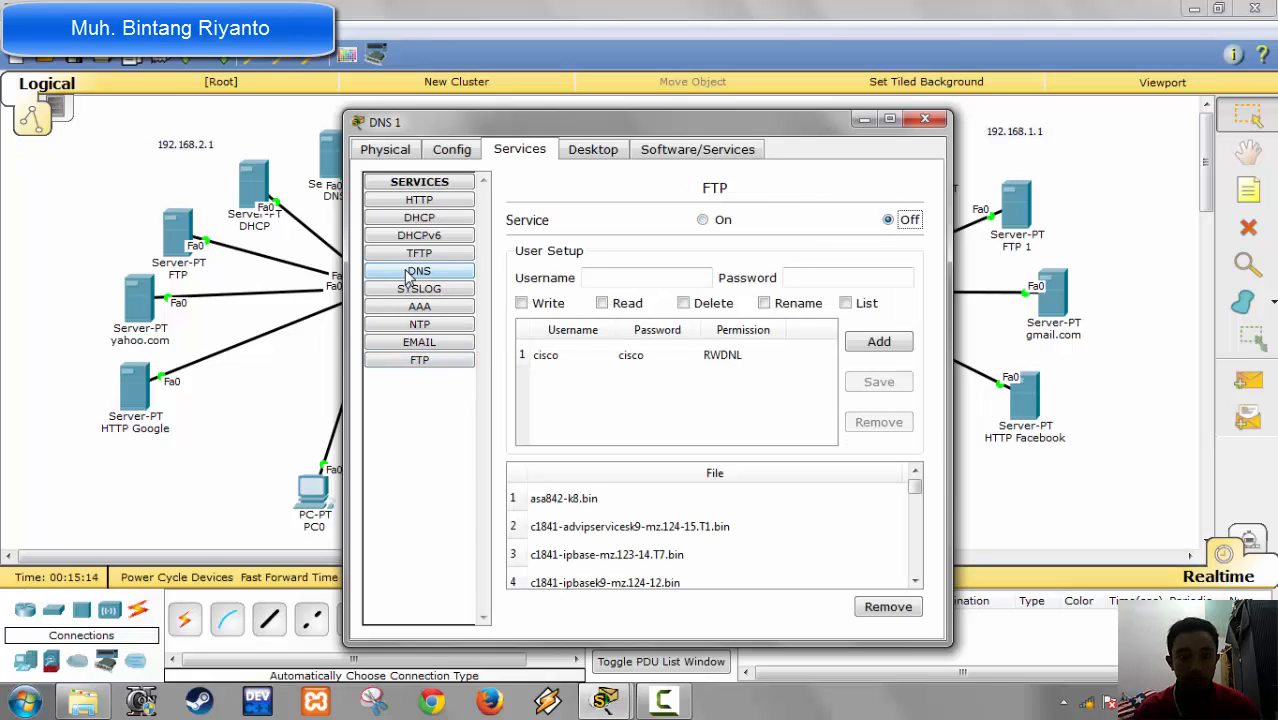
pyautogui.click(417, 271)
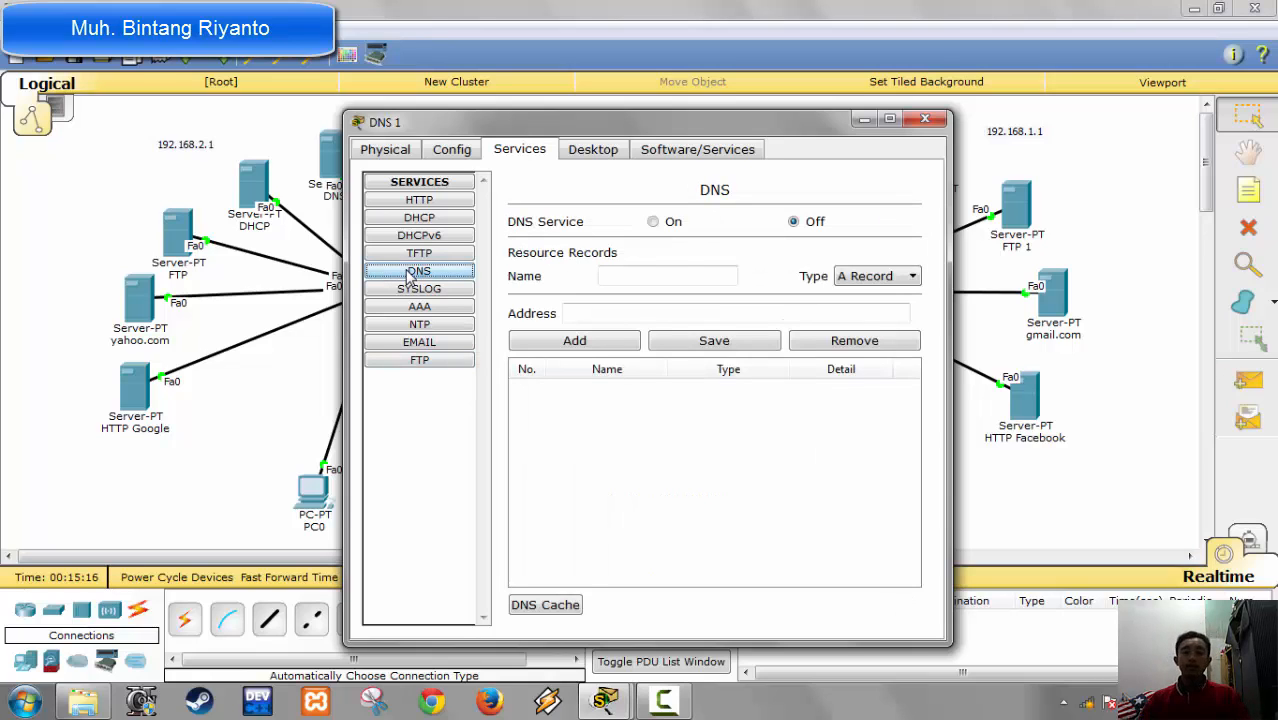
pyautogui.click(696, 280)
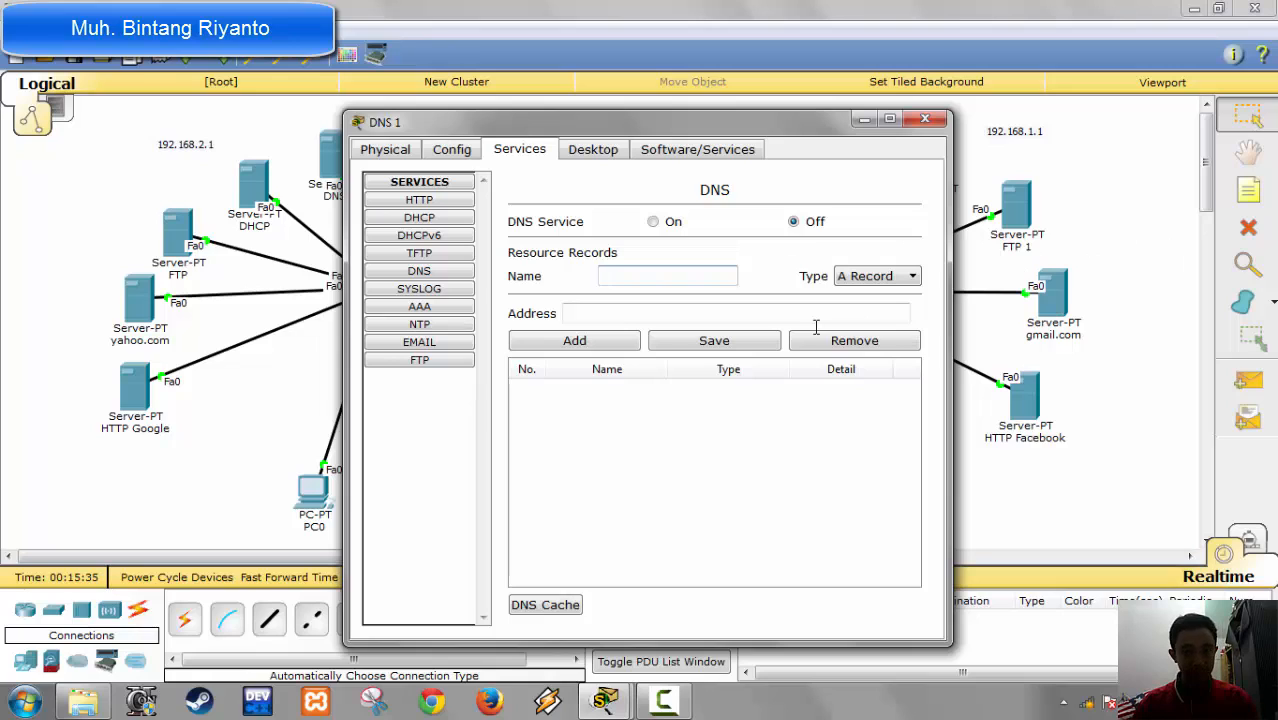
pyautogui.write('g')
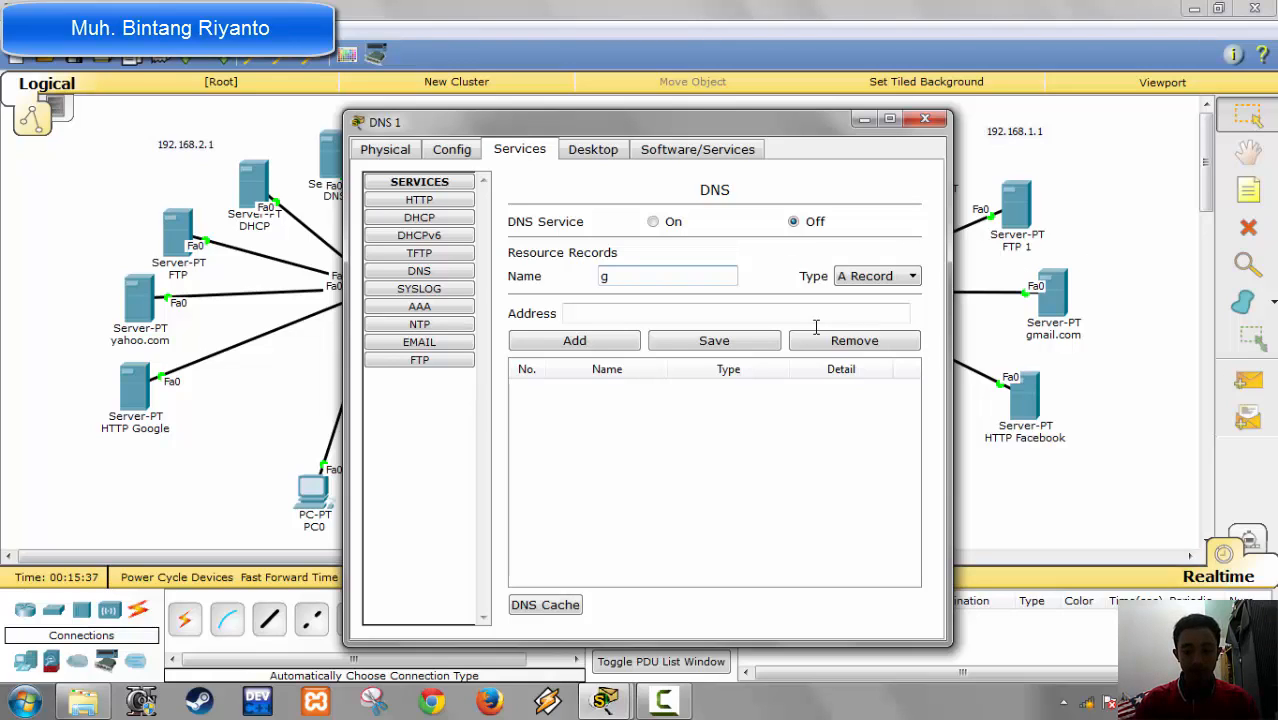
pyautogui.write('mail.com')
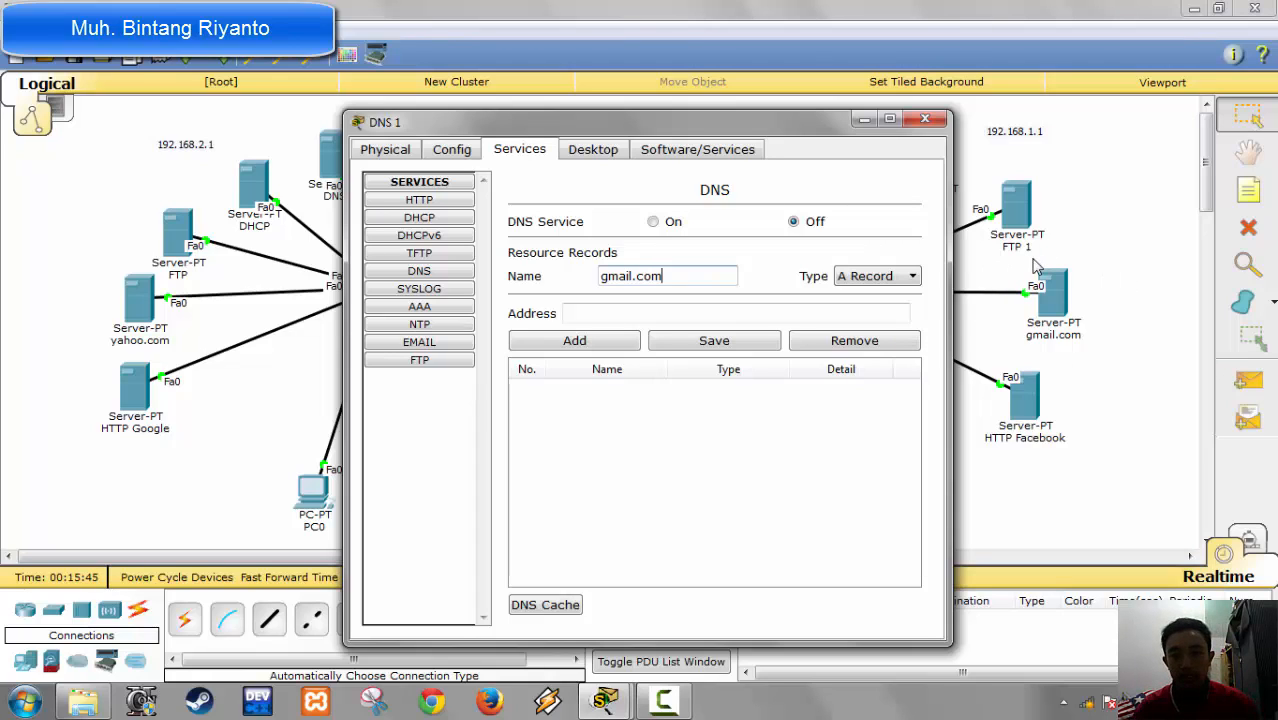
pyautogui.press('Tab')
pyautogui.press('Tab')
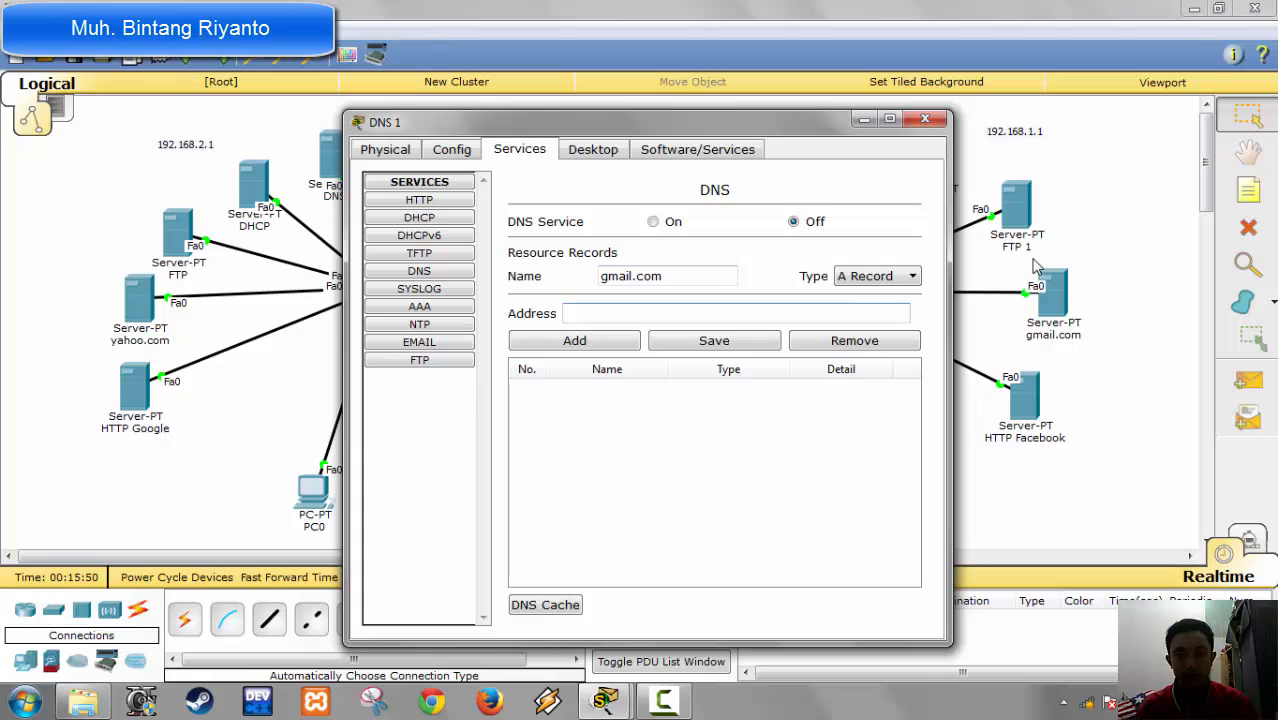
pyautogui.write('192.')
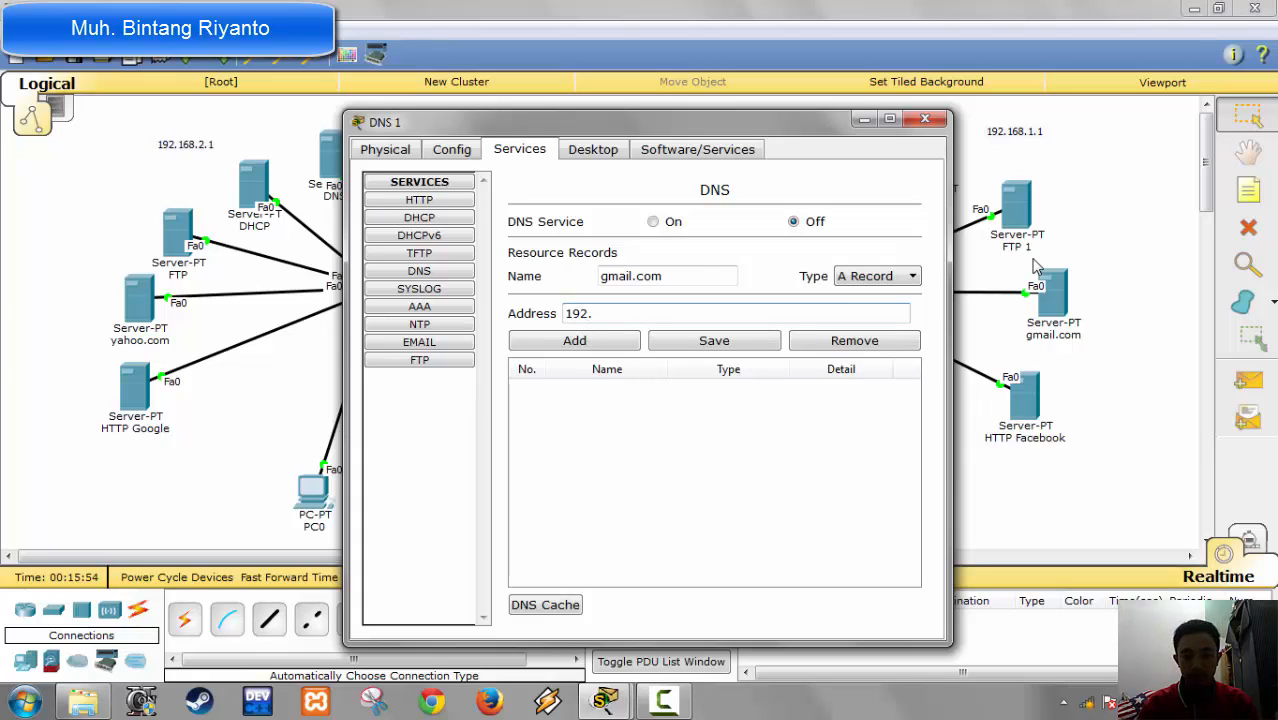
pyautogui.press('BackSpace')
pyautogui.press('BackSpace')
pyautogui.press('BackSpace')
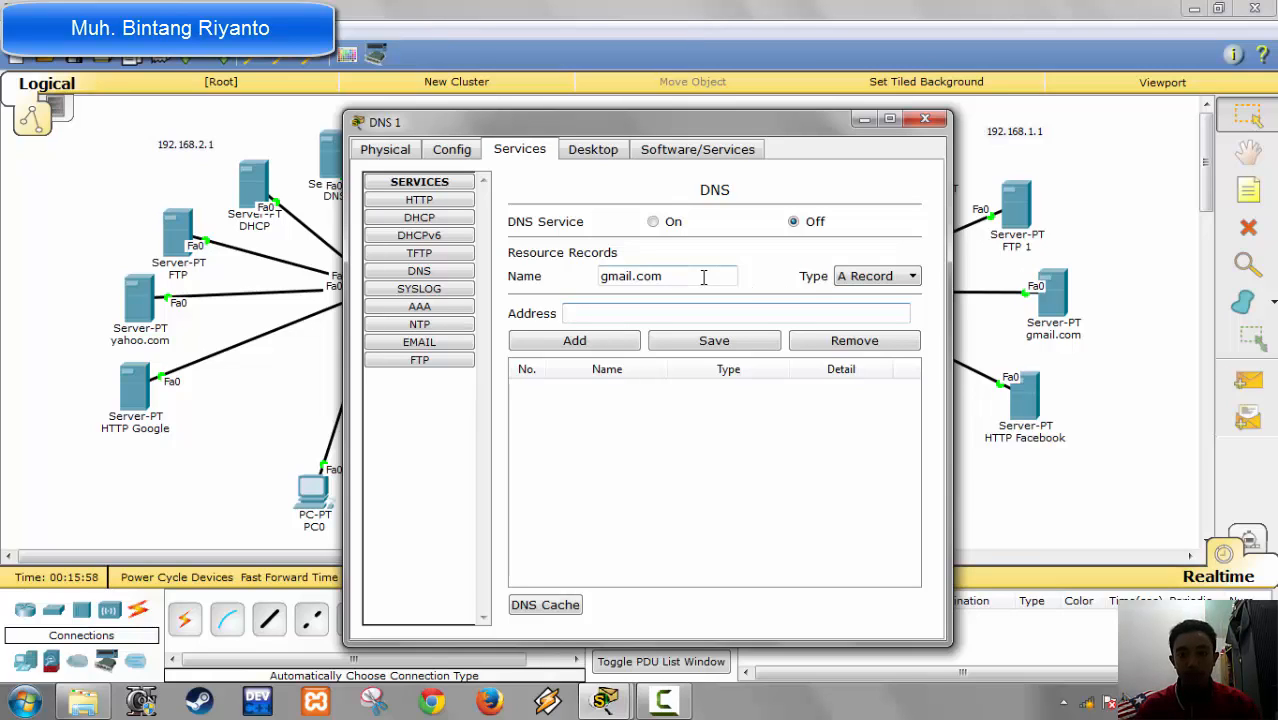
pyautogui.moveTo(703, 277); pyautogui.dragTo(447, 293)
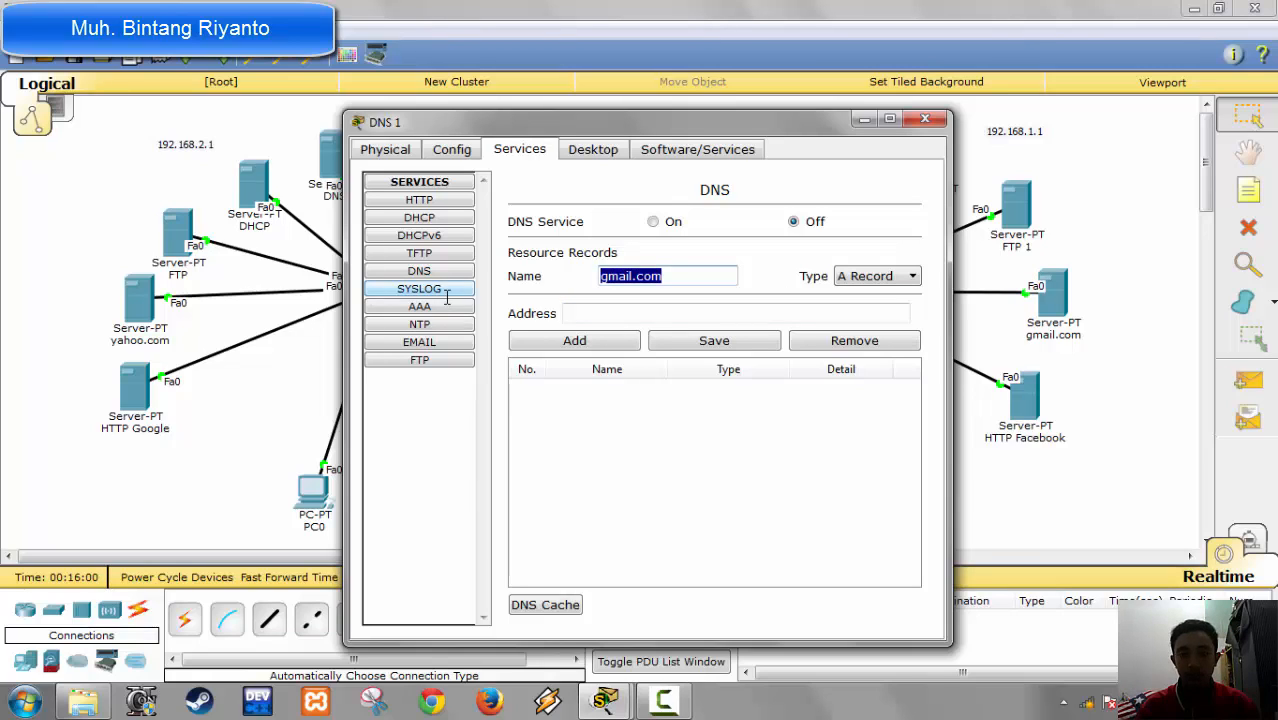
pyautogui.press('BackSpace')
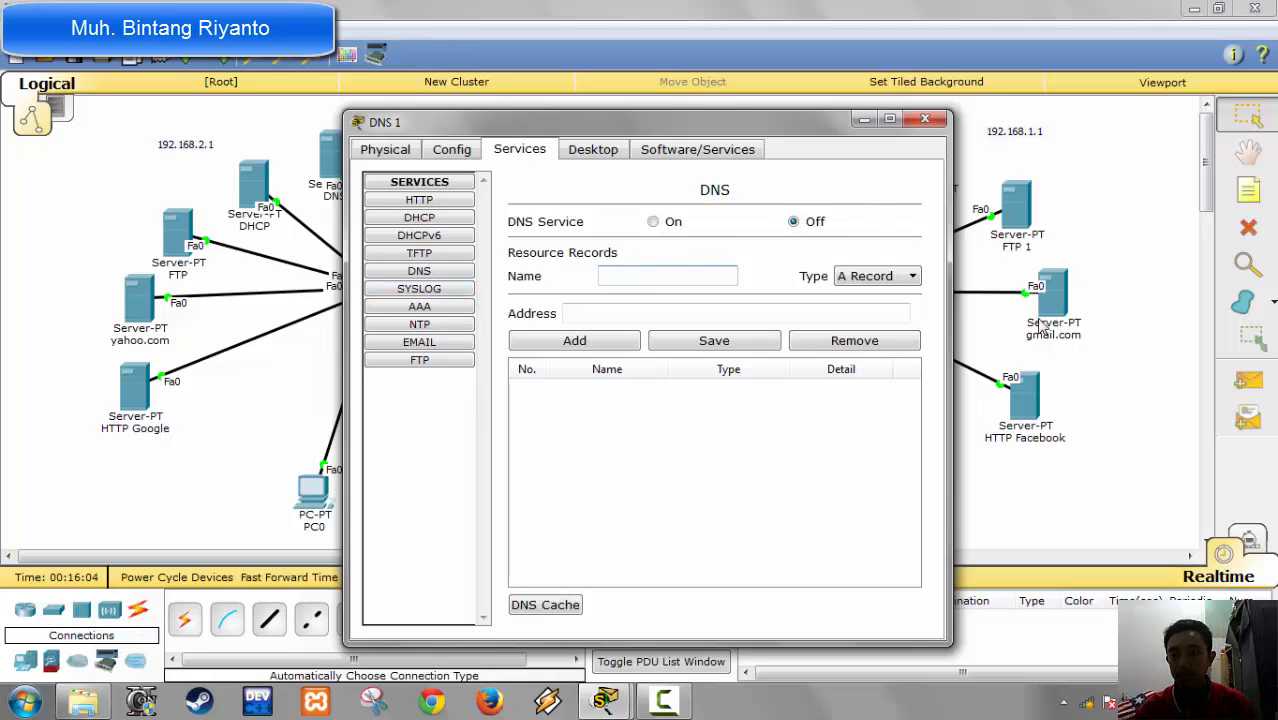
# Step: Close the DNS 1 server's settings and give the DHCP 1 server the static IP address 192.168.1.3 with subnet mask 255.255.255.0
pyautogui.click(925, 119)
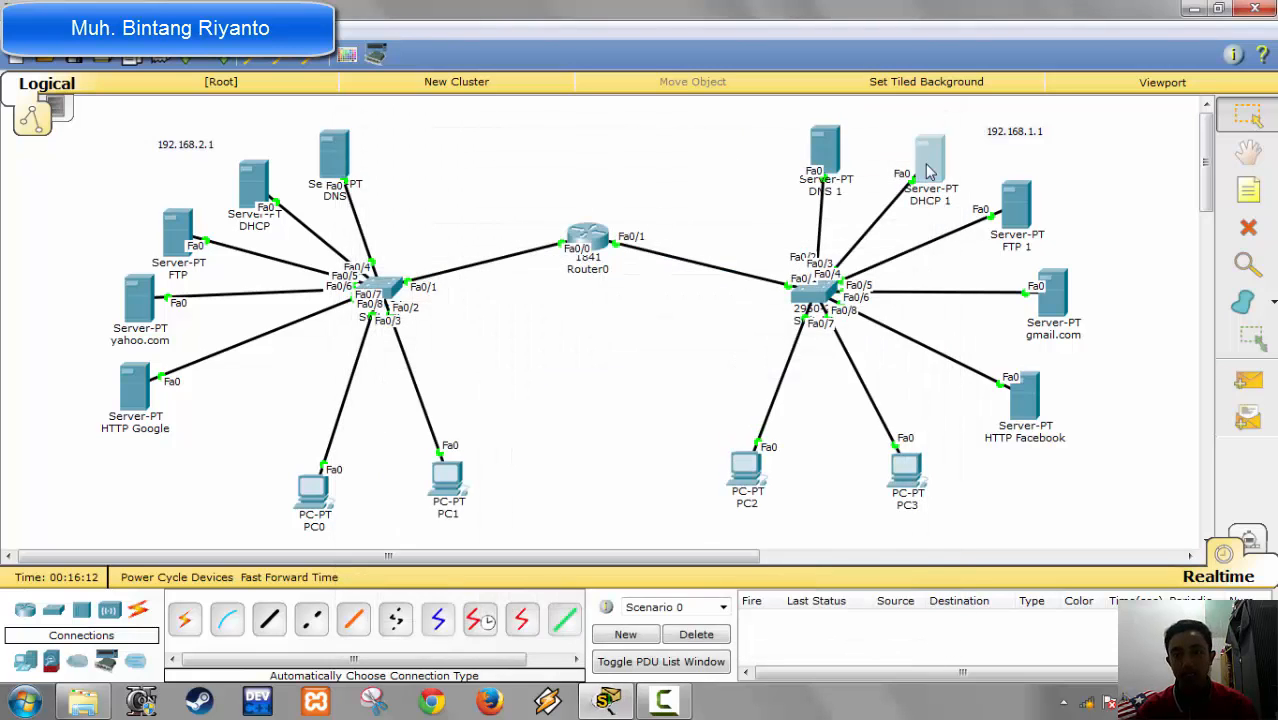
pyautogui.click(927, 165)
pyautogui.click(517, 150)
pyautogui.click(596, 152)
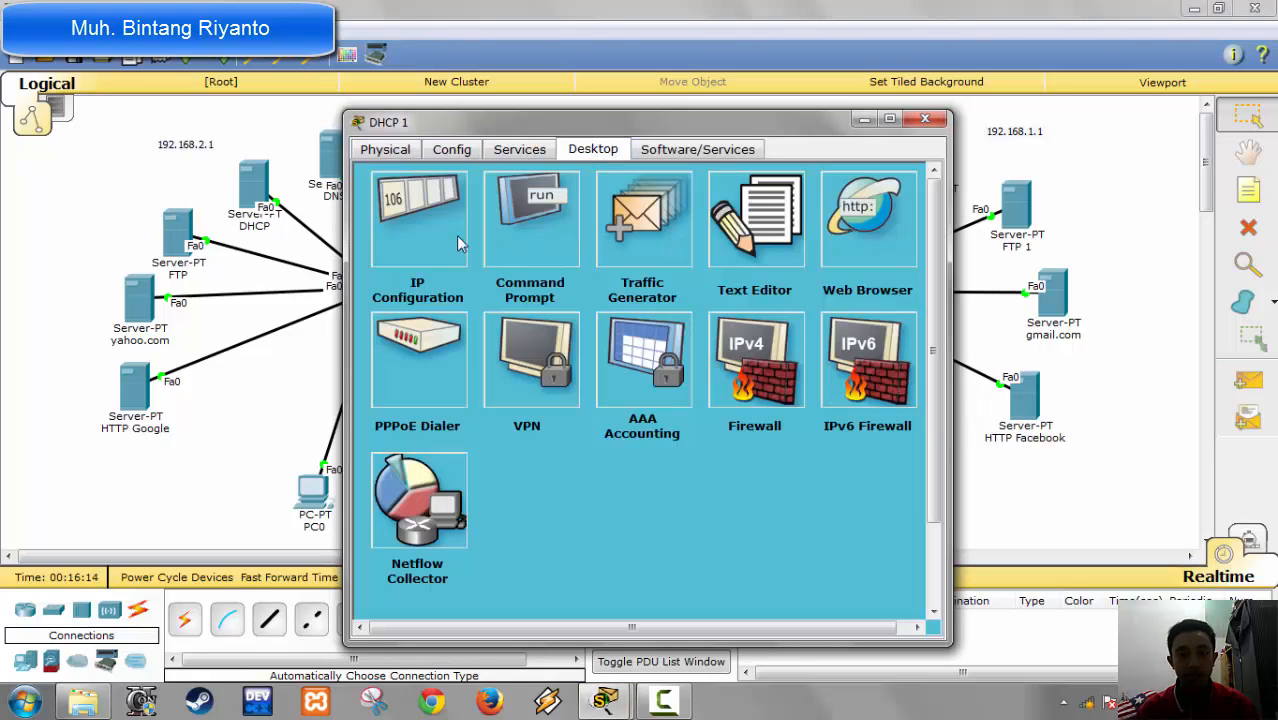
pyautogui.click(456, 235)
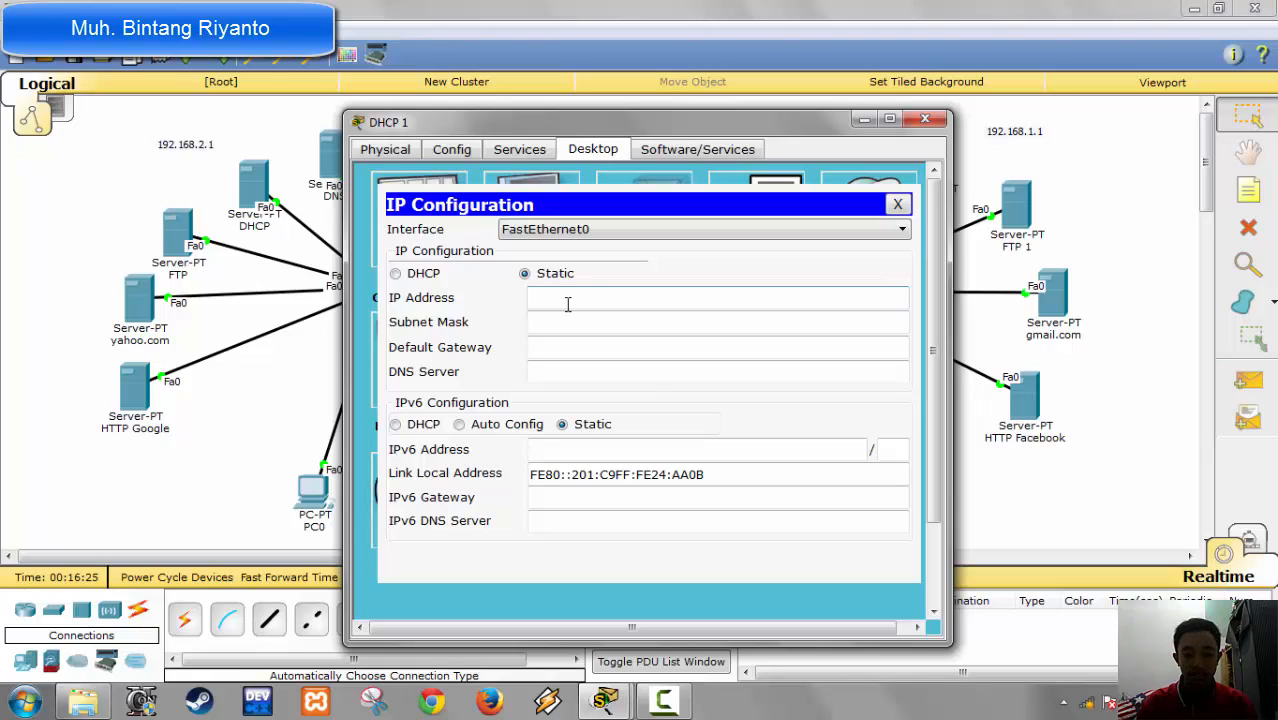
pyautogui.write('192.168')
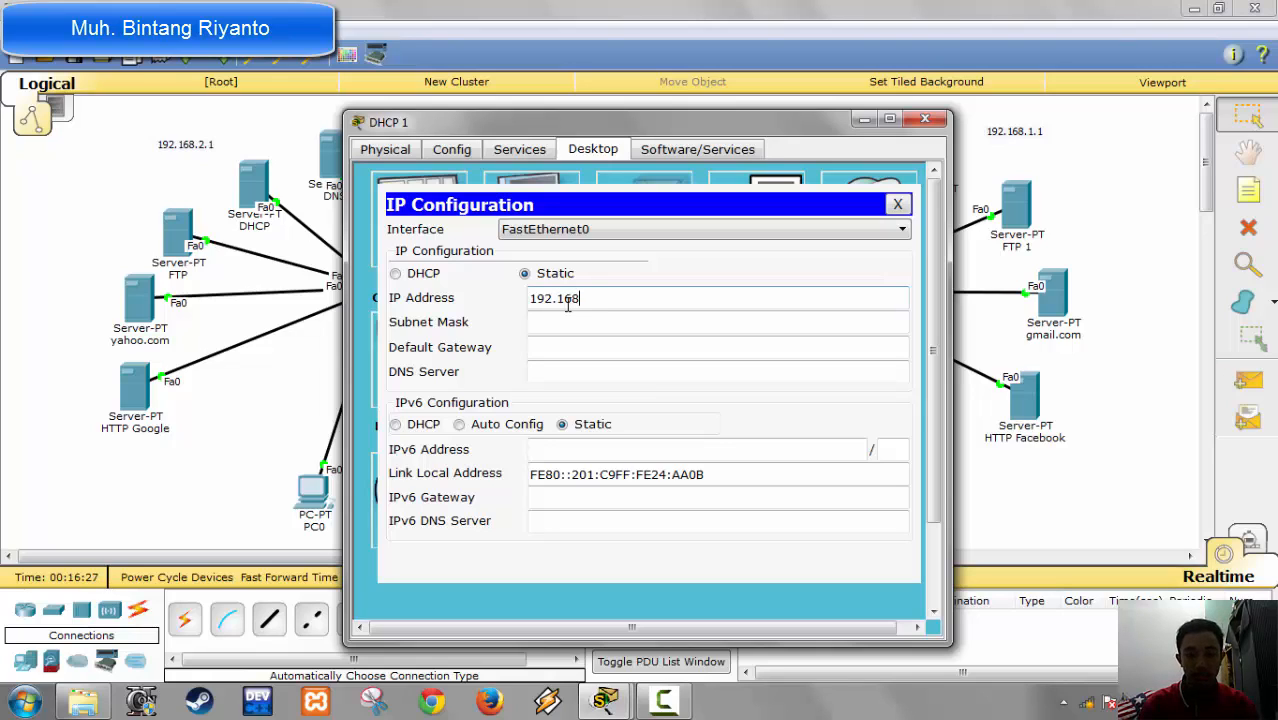
pyautogui.write('.1.3')
pyautogui.press('Tab')
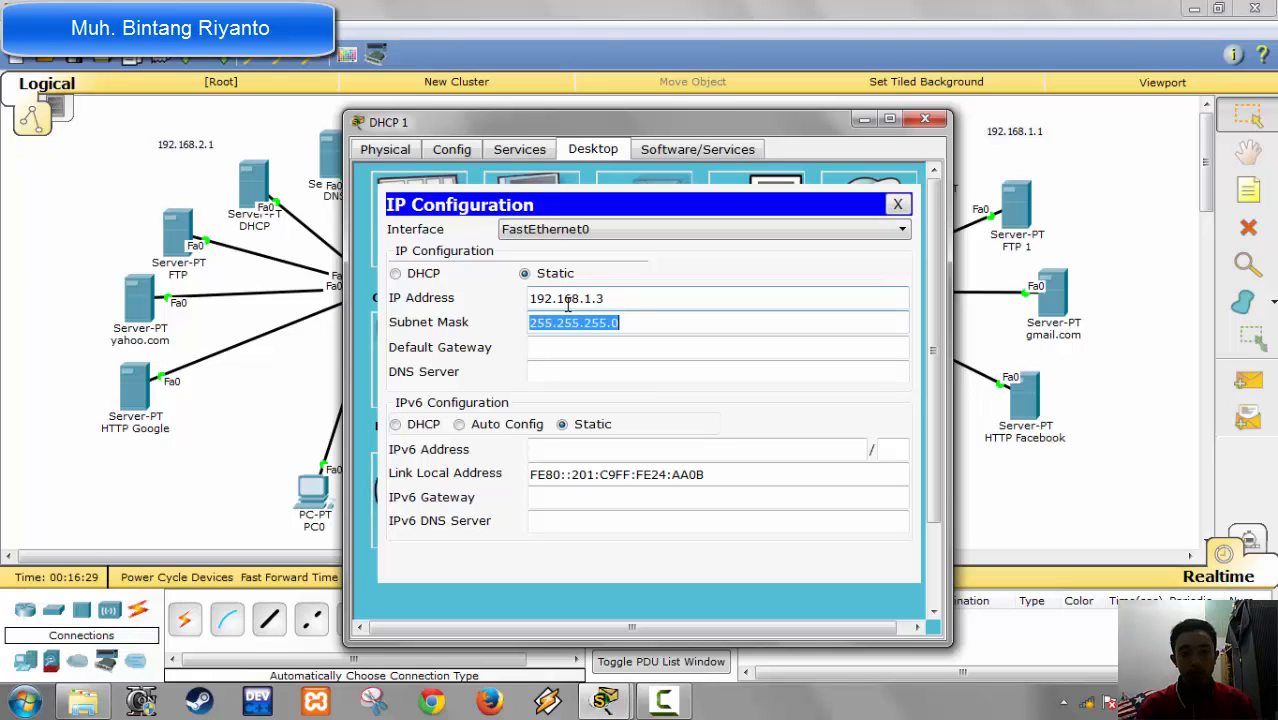
# Step: Set DHCP 1's default gateway to 192.168.1.1 and its DNS server to 192.168.1.2
pyautogui.press('Tab')
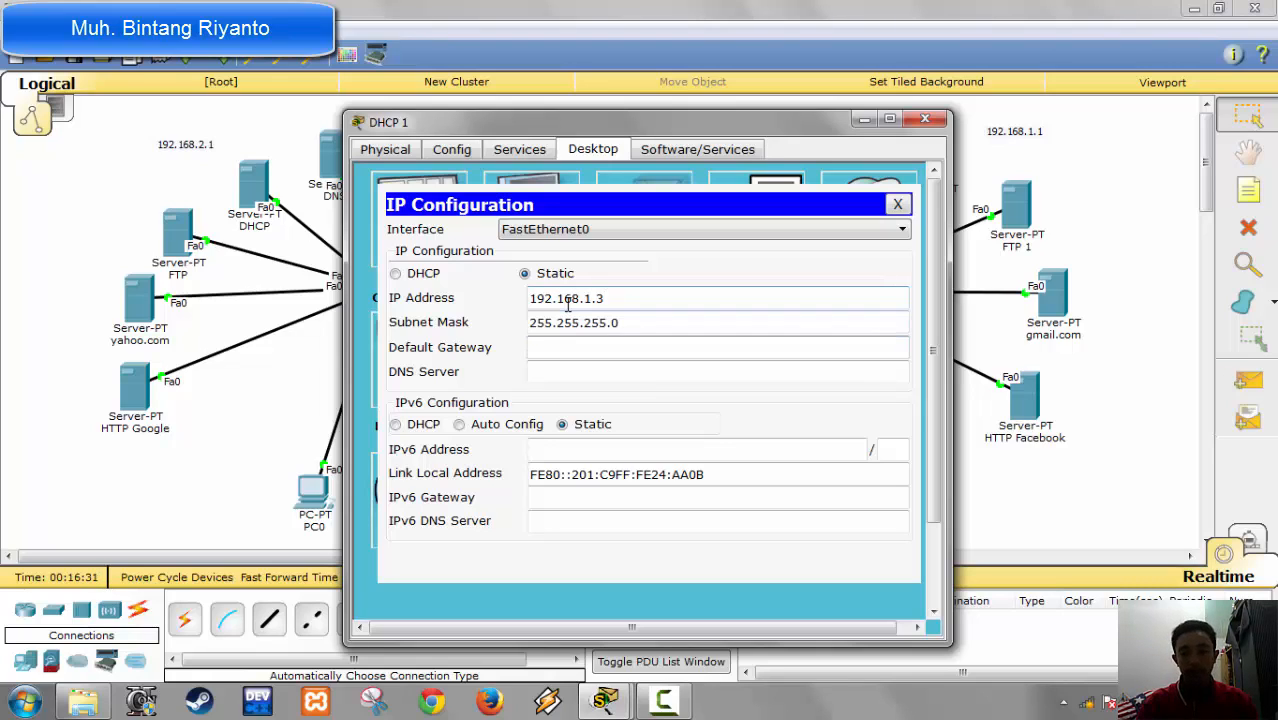
pyautogui.write('19')
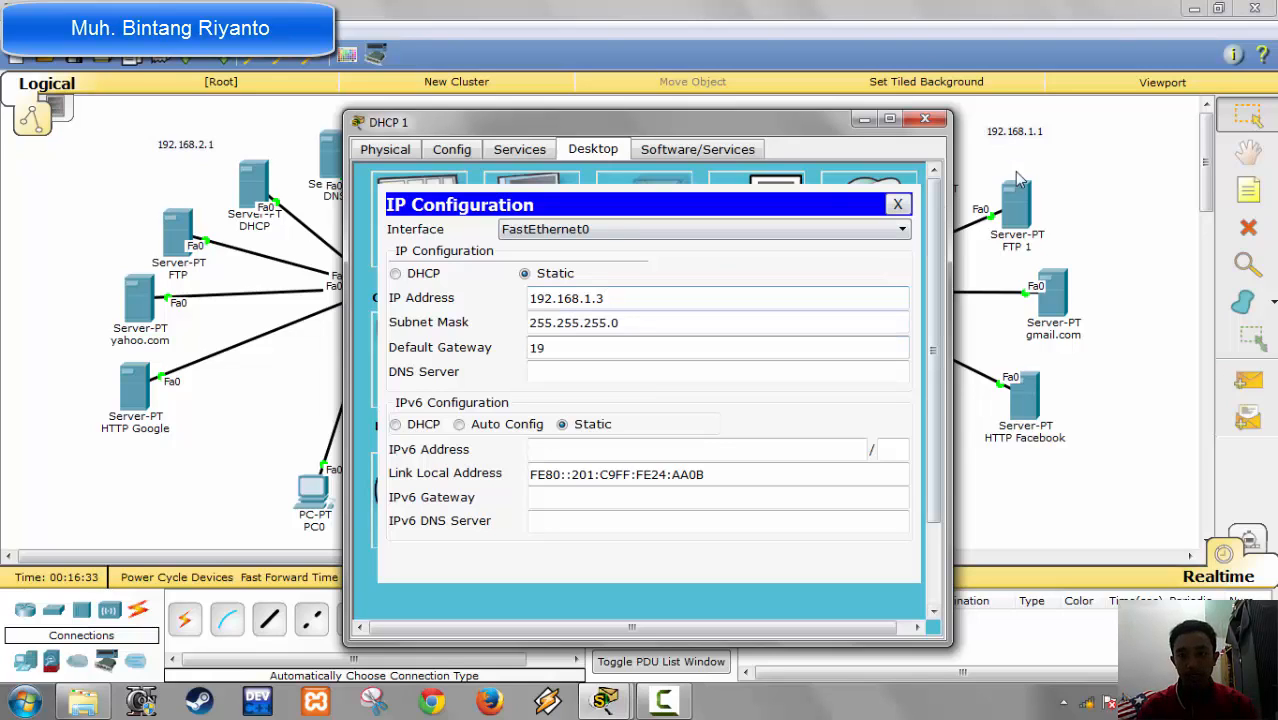
pyautogui.write('2')
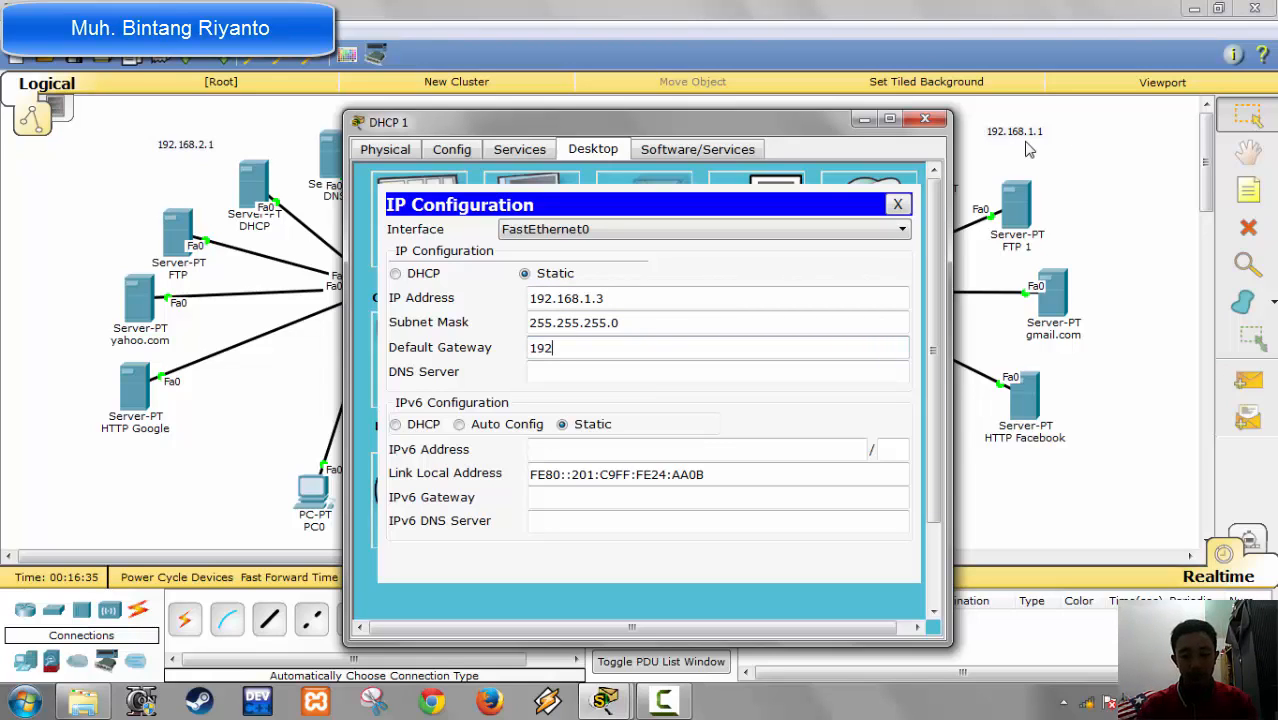
pyautogui.write('.168.')
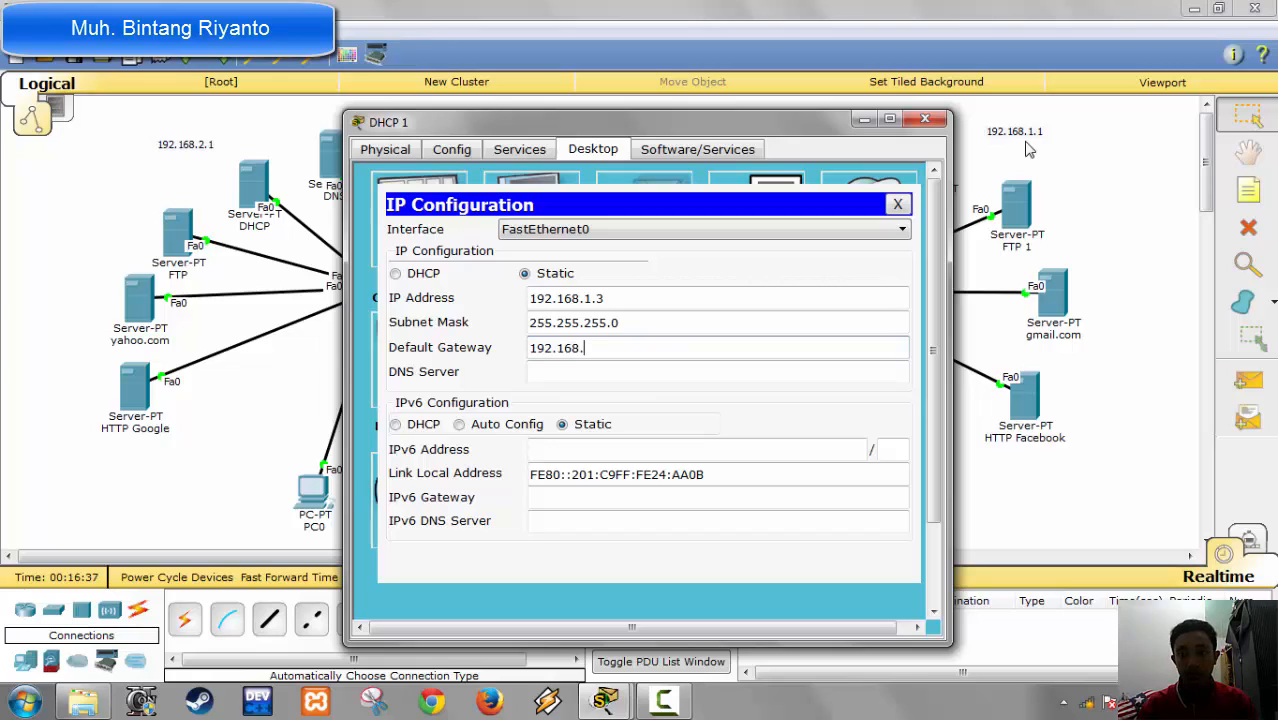
pyautogui.write('1.1')
pyautogui.press('Tab')
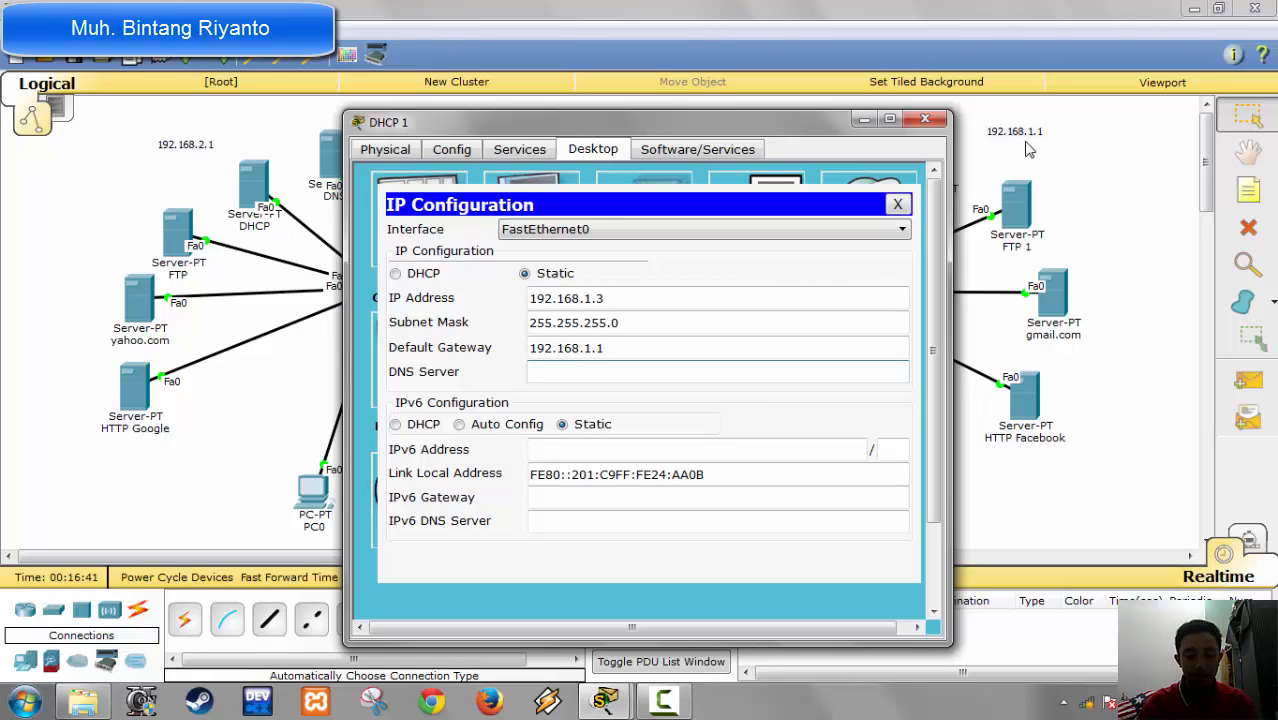
pyautogui.write('192.168.1')
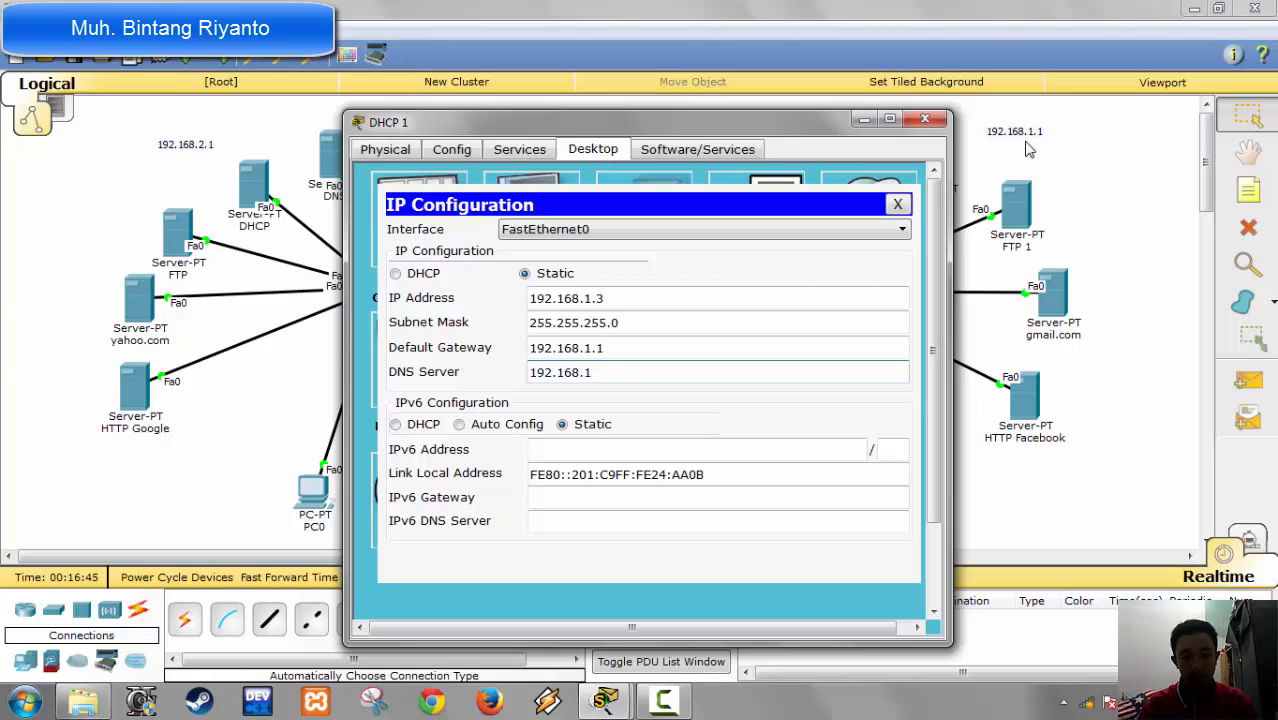
pyautogui.write('.2')
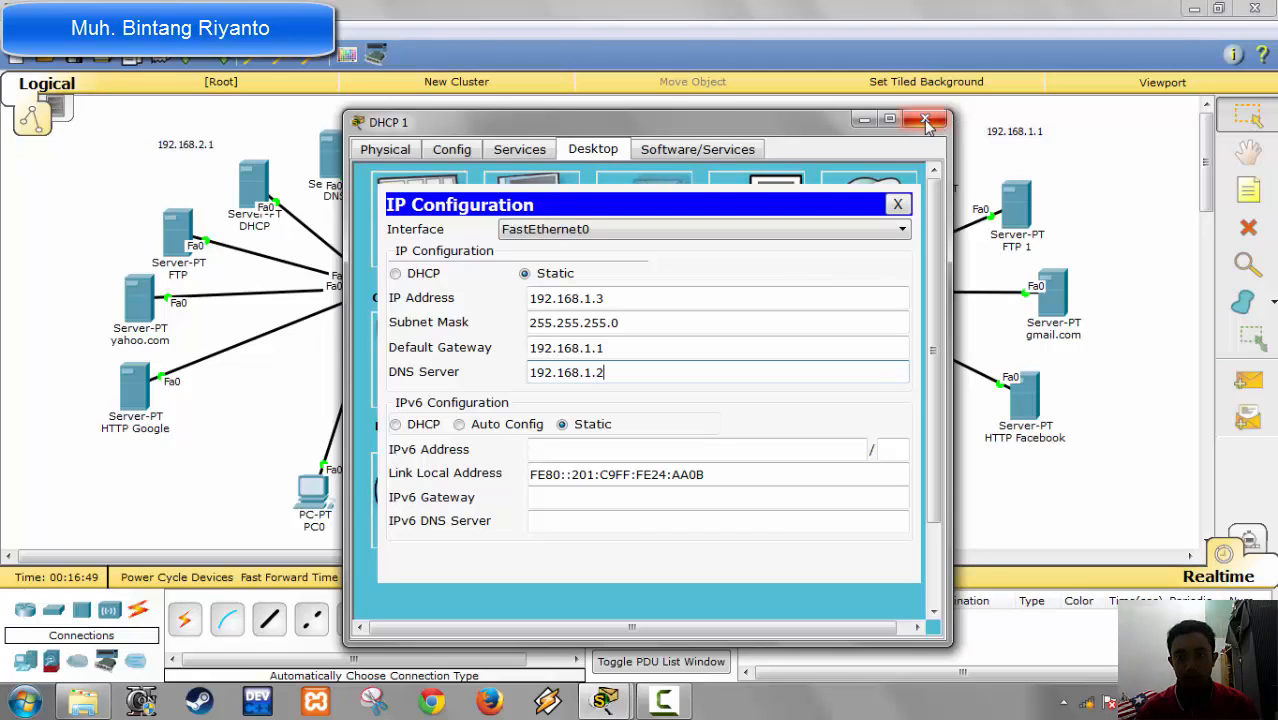
# Step: In DHCP 1's DHCP service, set the serverPool default gateway to 192.168.1.1 and its DNS server to 192.168.1.2
pyautogui.click(535, 150)
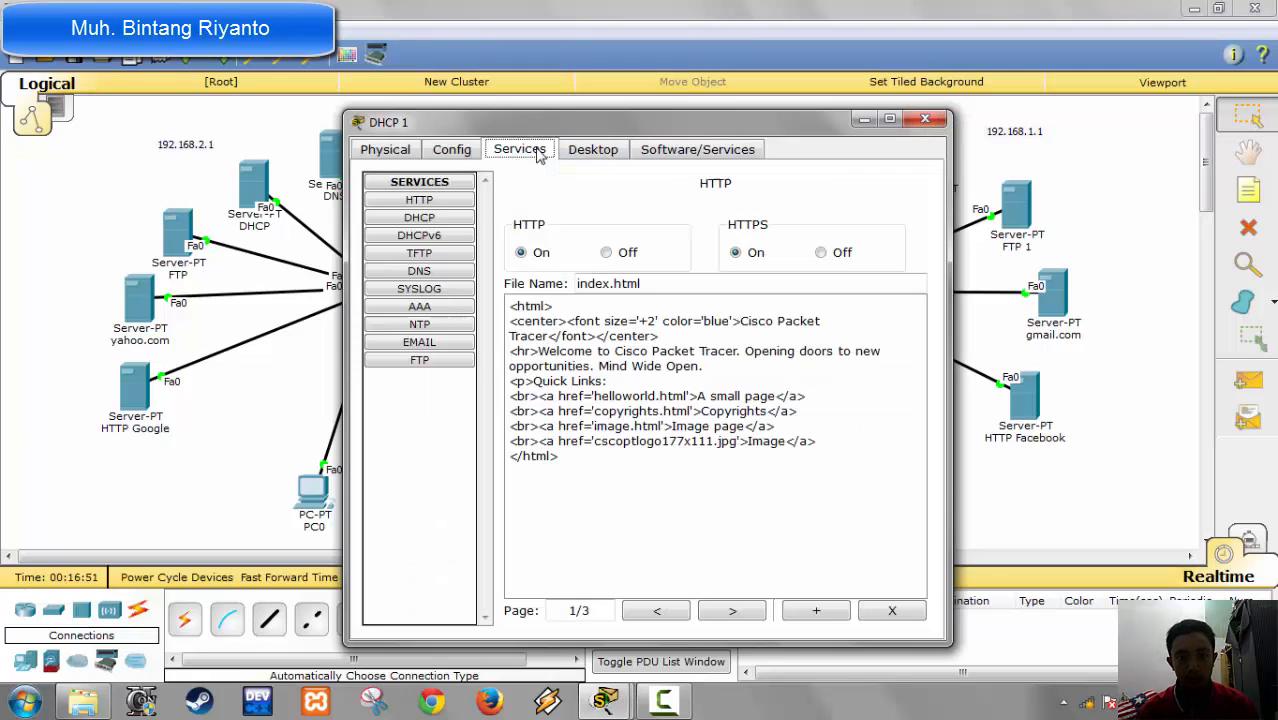
pyautogui.click(427, 218)
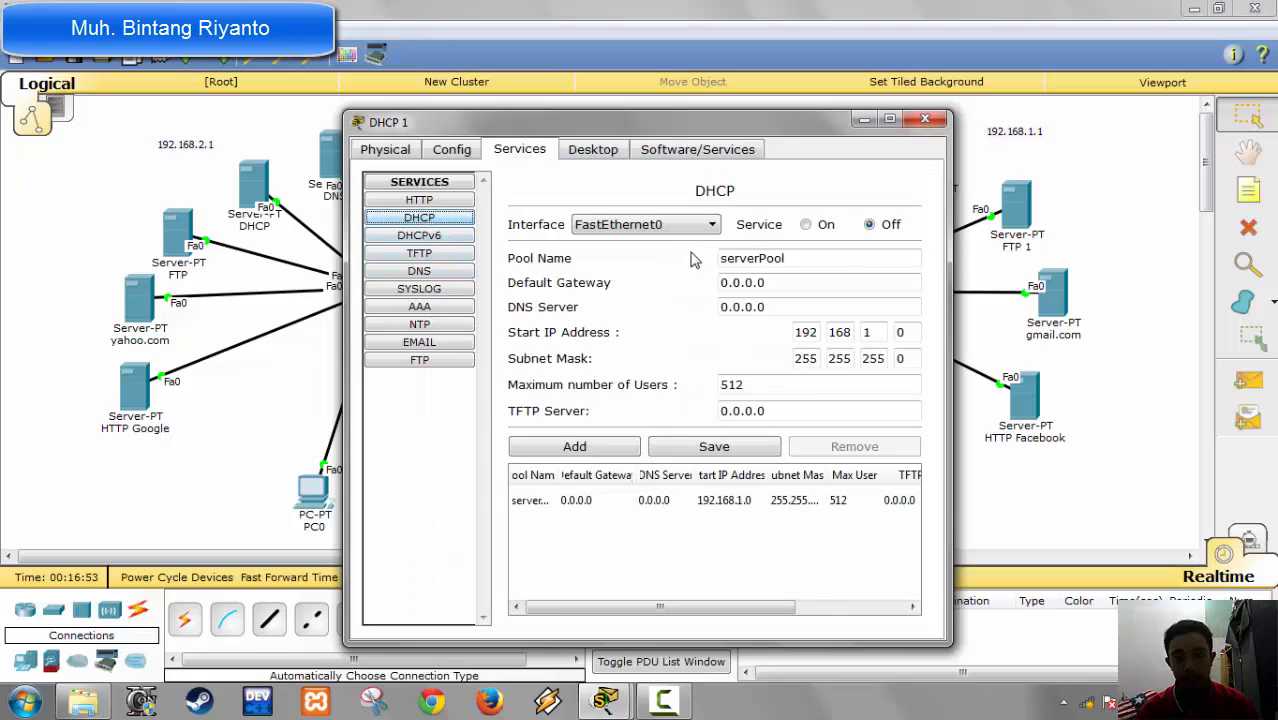
pyautogui.moveTo(807, 281); pyautogui.dragTo(606, 285)
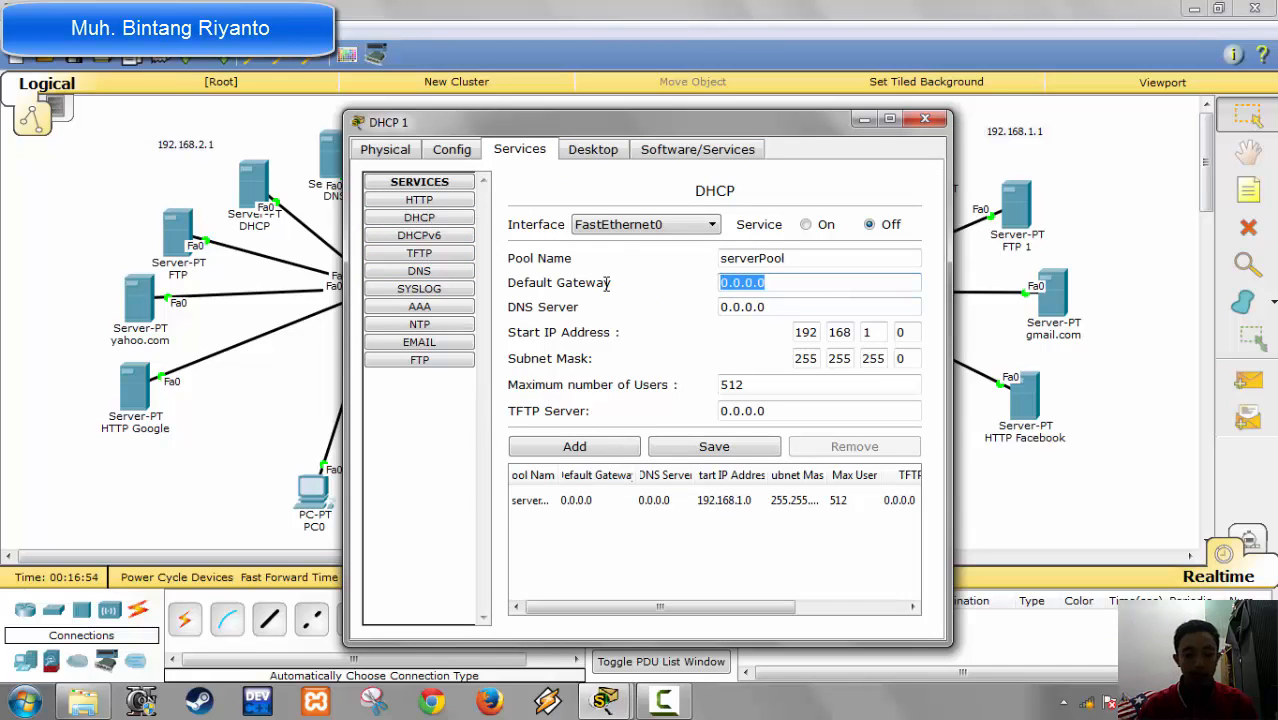
pyautogui.write('192.1')
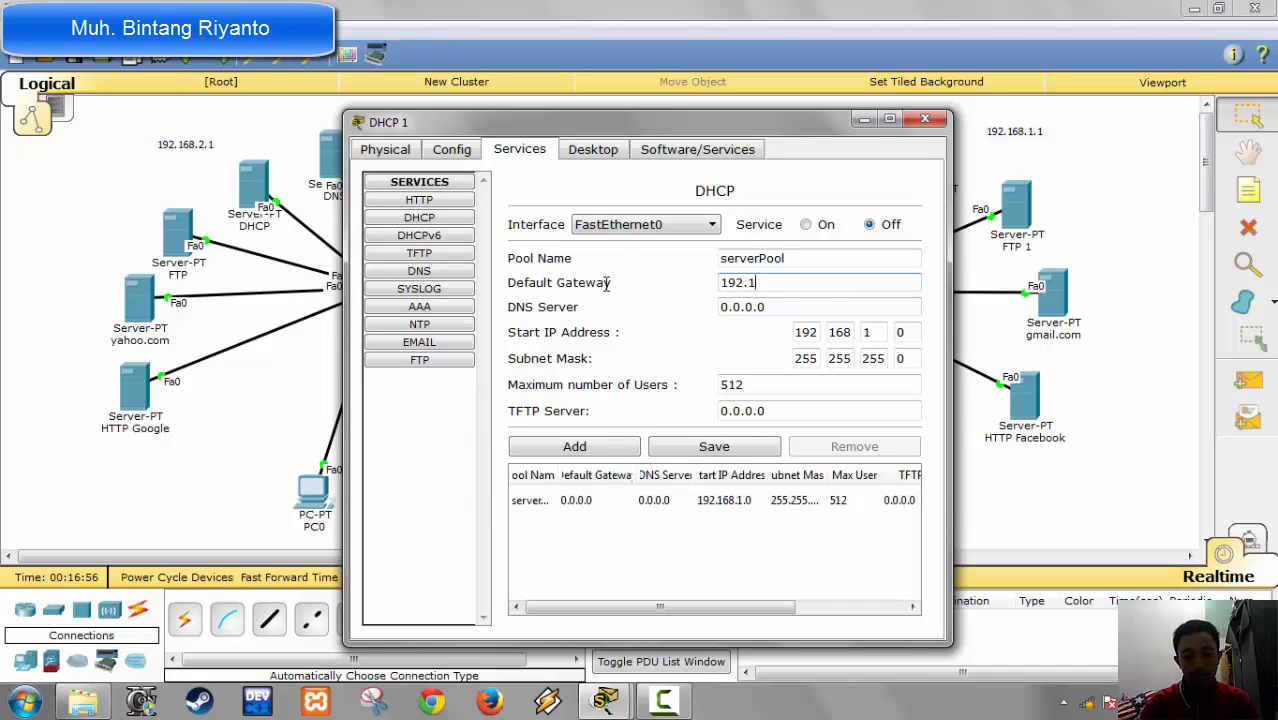
pyautogui.write('68.1.1')
pyautogui.press('Tab')
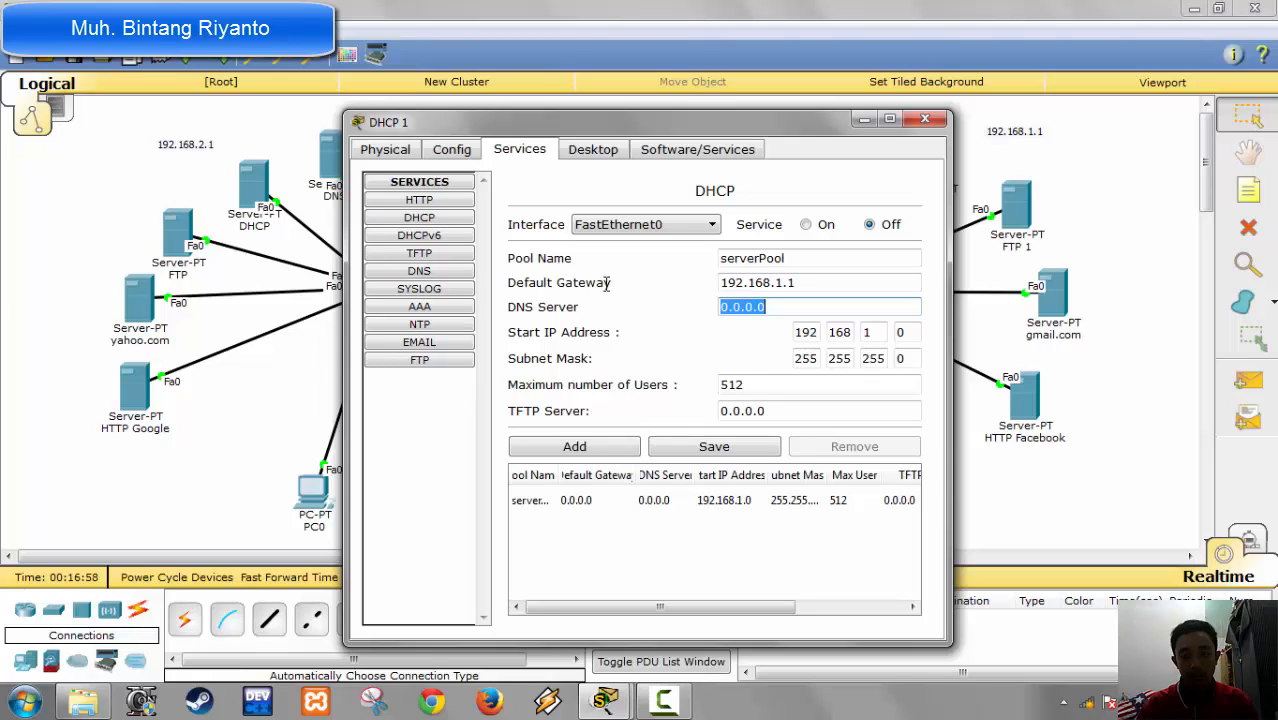
pyautogui.write('192.168')
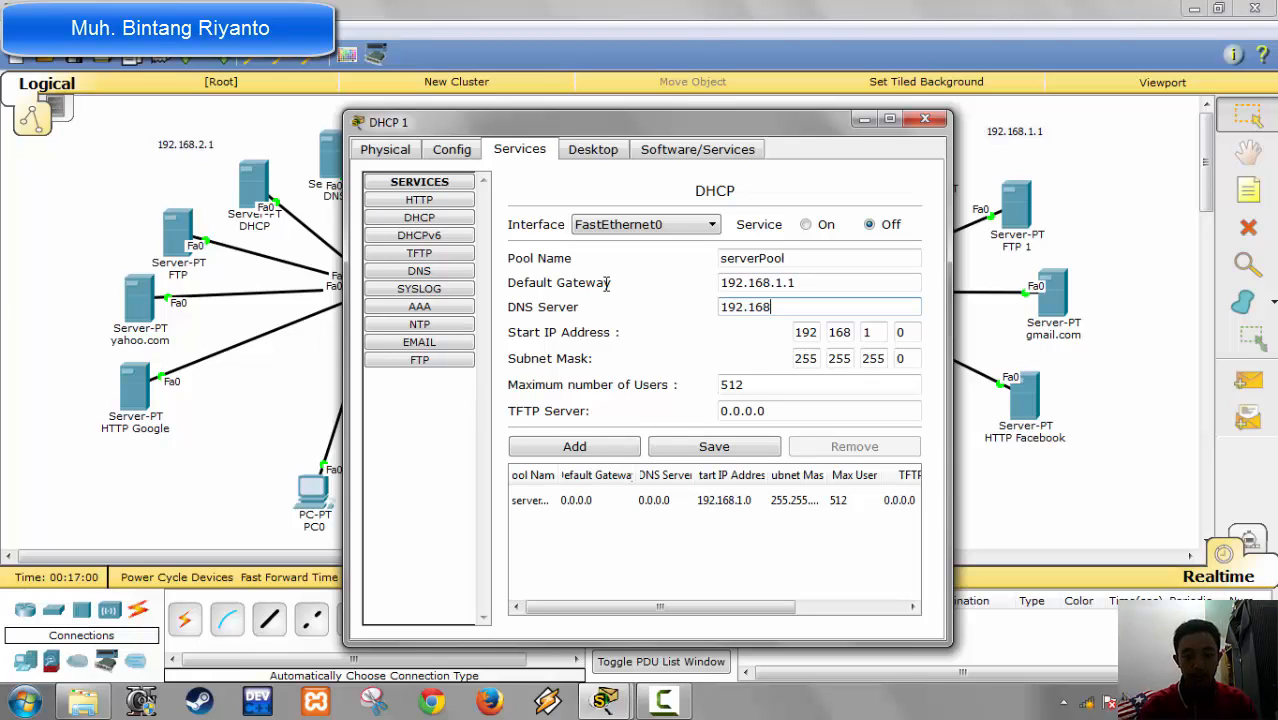
pyautogui.write('.1.2')
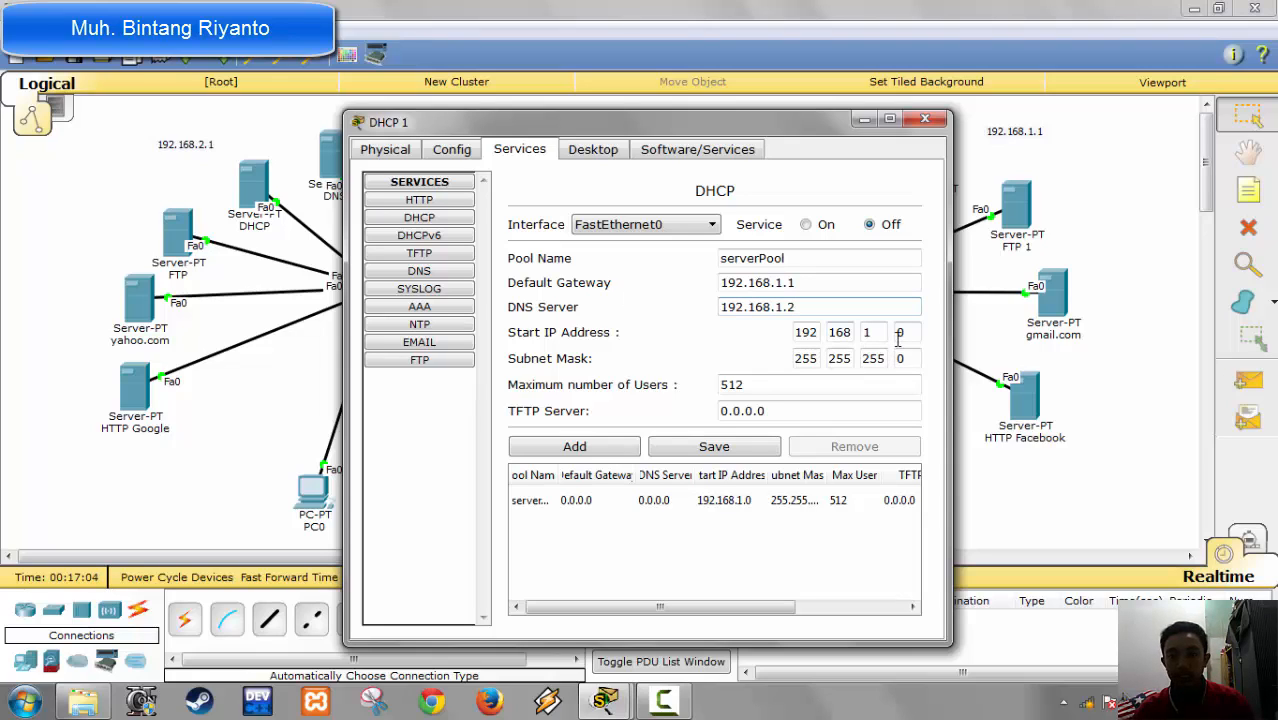
# Step: Save DHCP 1's serverPool with the start IP address 192.168.1.10 and turn on the DHCP service
pyautogui.moveTo(912, 336); pyautogui.dragTo(851, 330)
pyautogui.write('1')
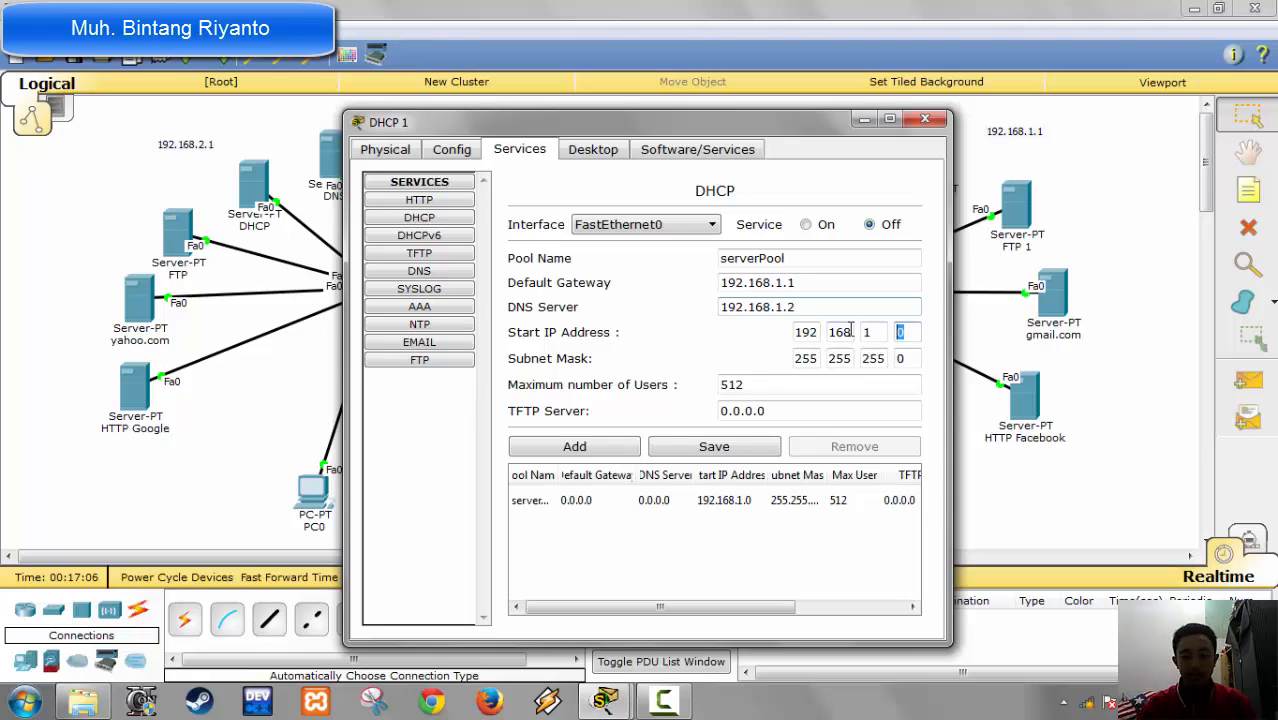
pyautogui.write('0')
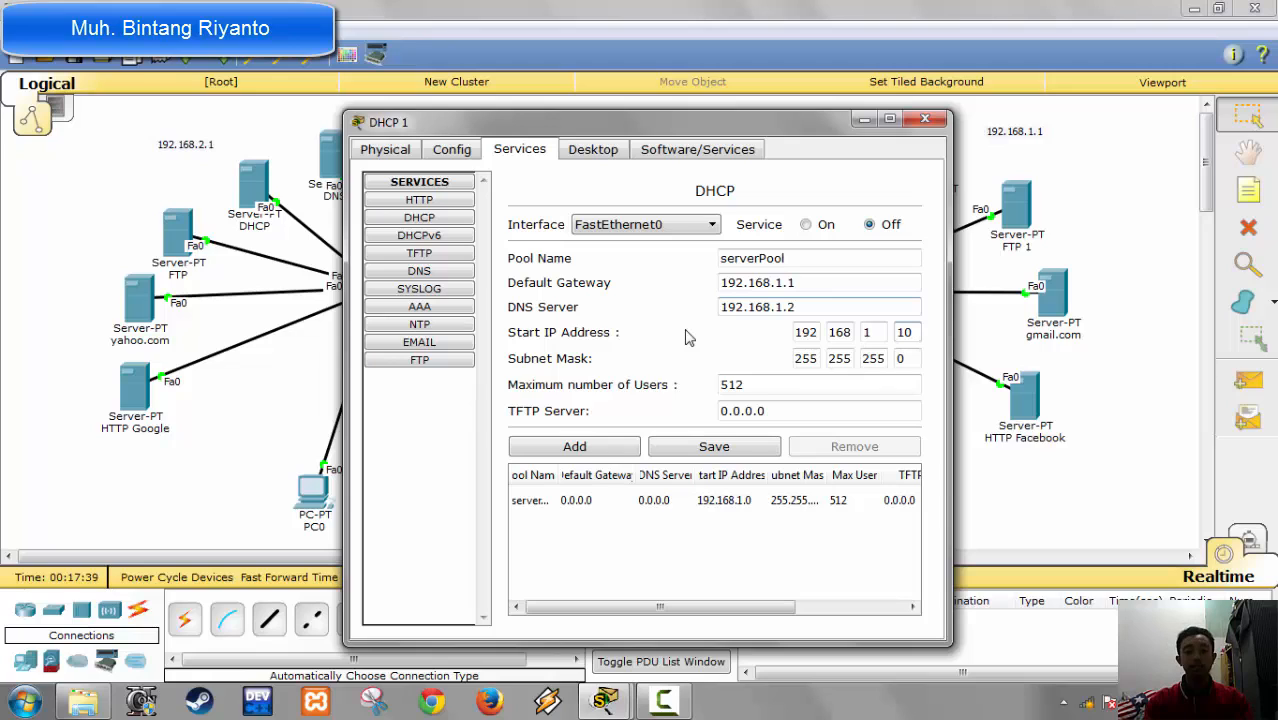
pyautogui.click(707, 452)
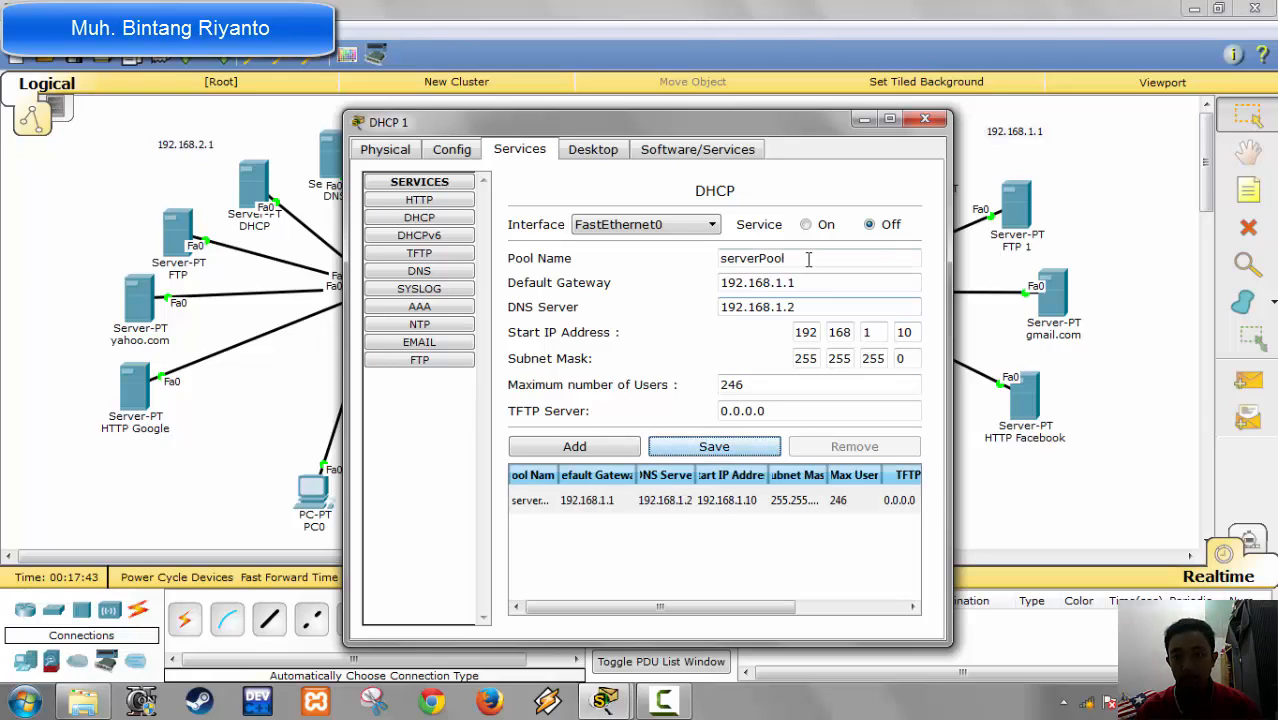
pyautogui.click(806, 225)
# Step: Turn off HTTP and HTTPS on the DHCP 1 server and make sure its DHCP service is on
pyautogui.click(419, 202)
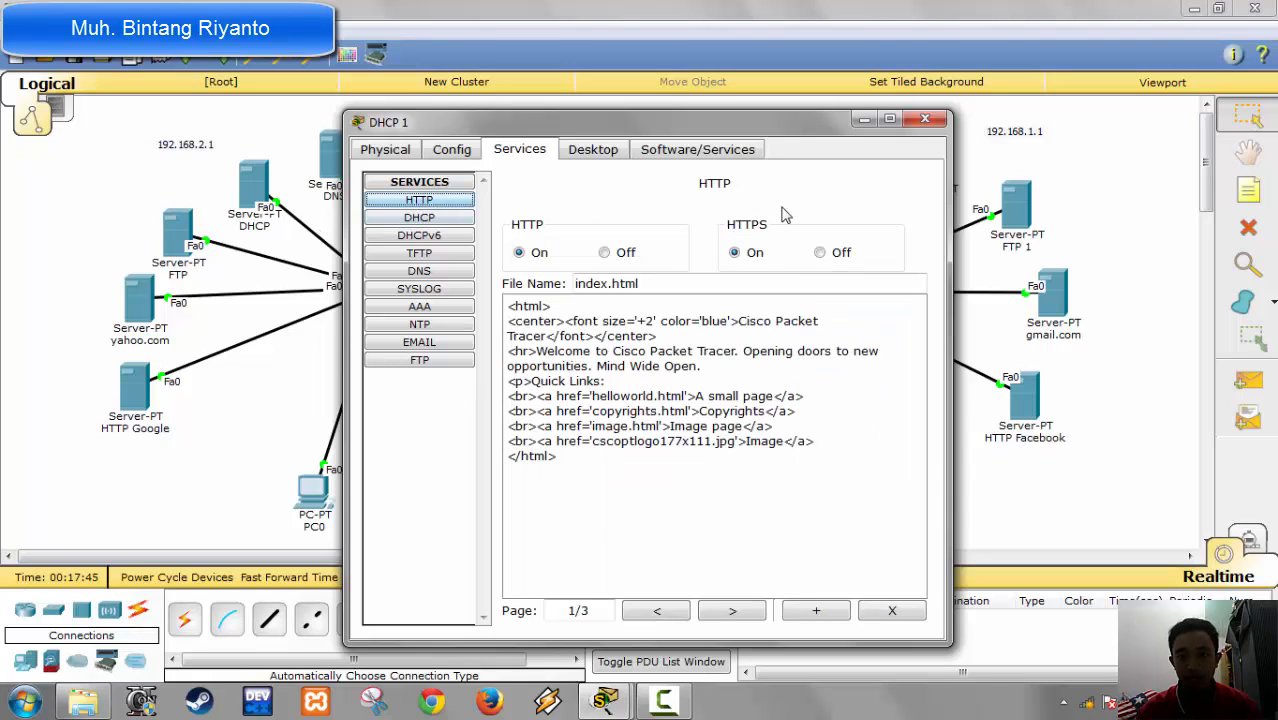
pyautogui.click(820, 252)
pyautogui.click(620, 252)
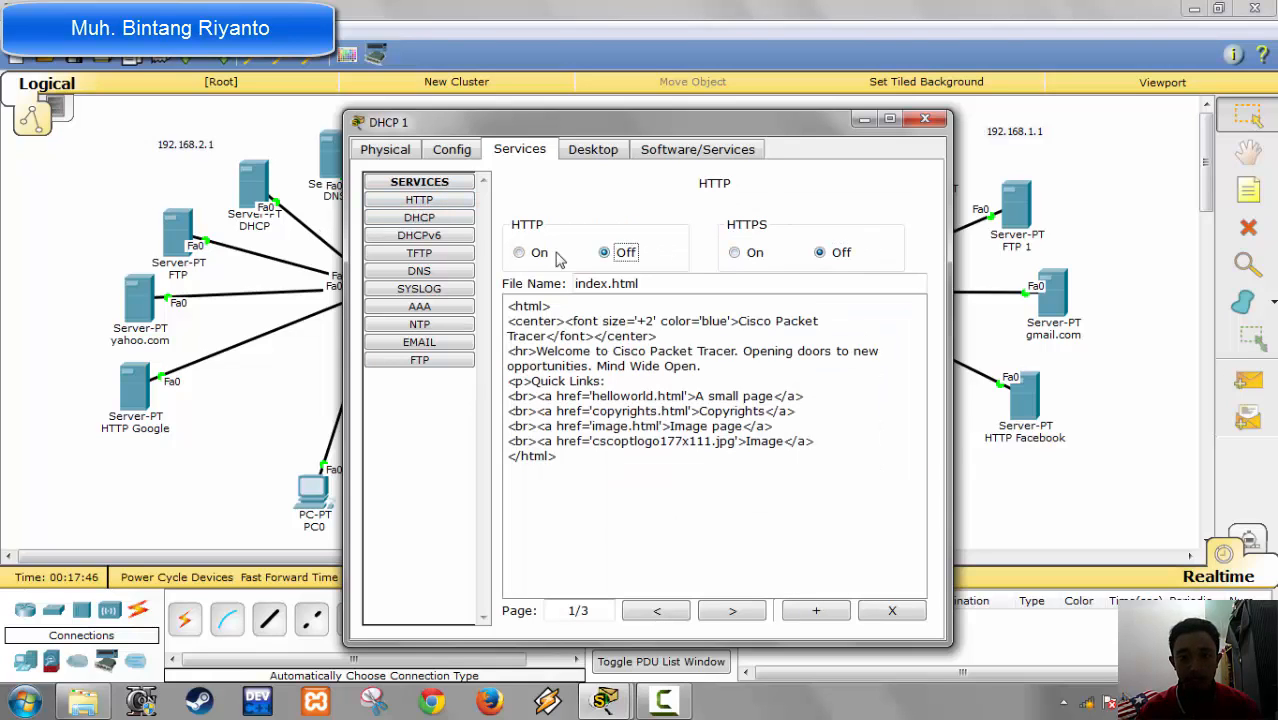
pyautogui.click(455, 219)
pyautogui.click(880, 226)
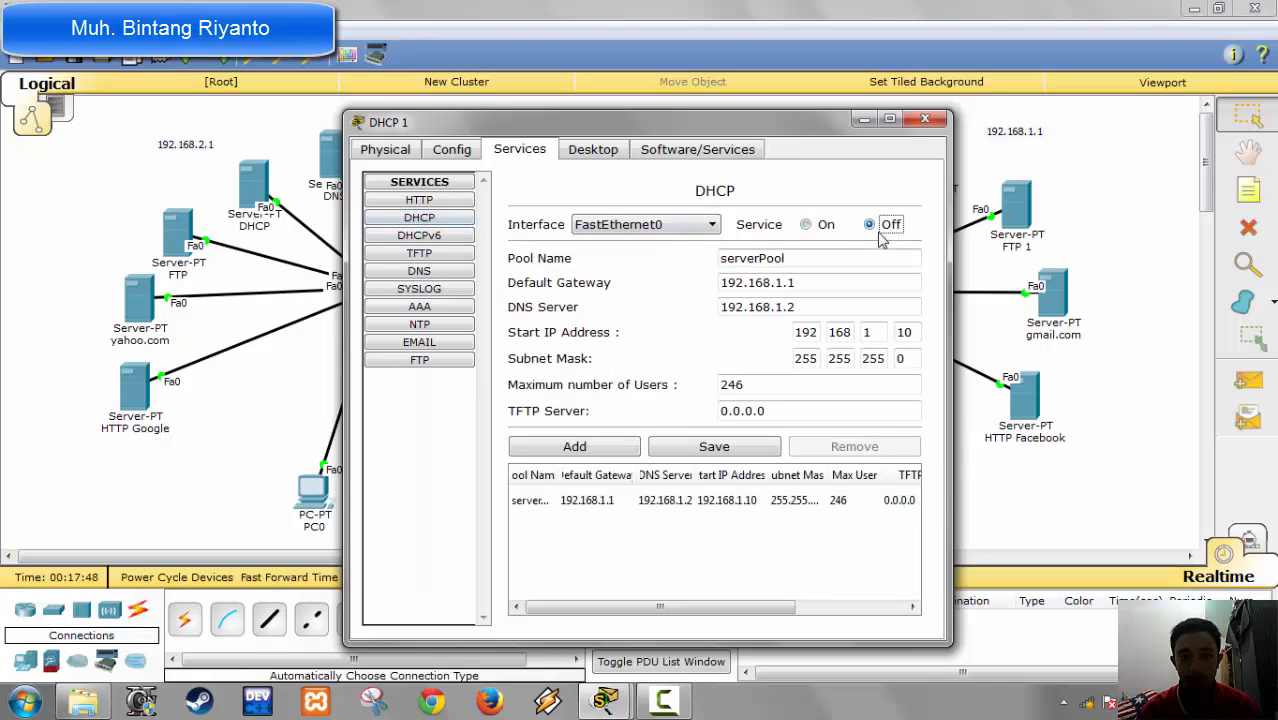
pyautogui.click(828, 228)
# Step: Turn off the TFTP and Syslog services on the DHCP 1 server
pyautogui.click(449, 238)
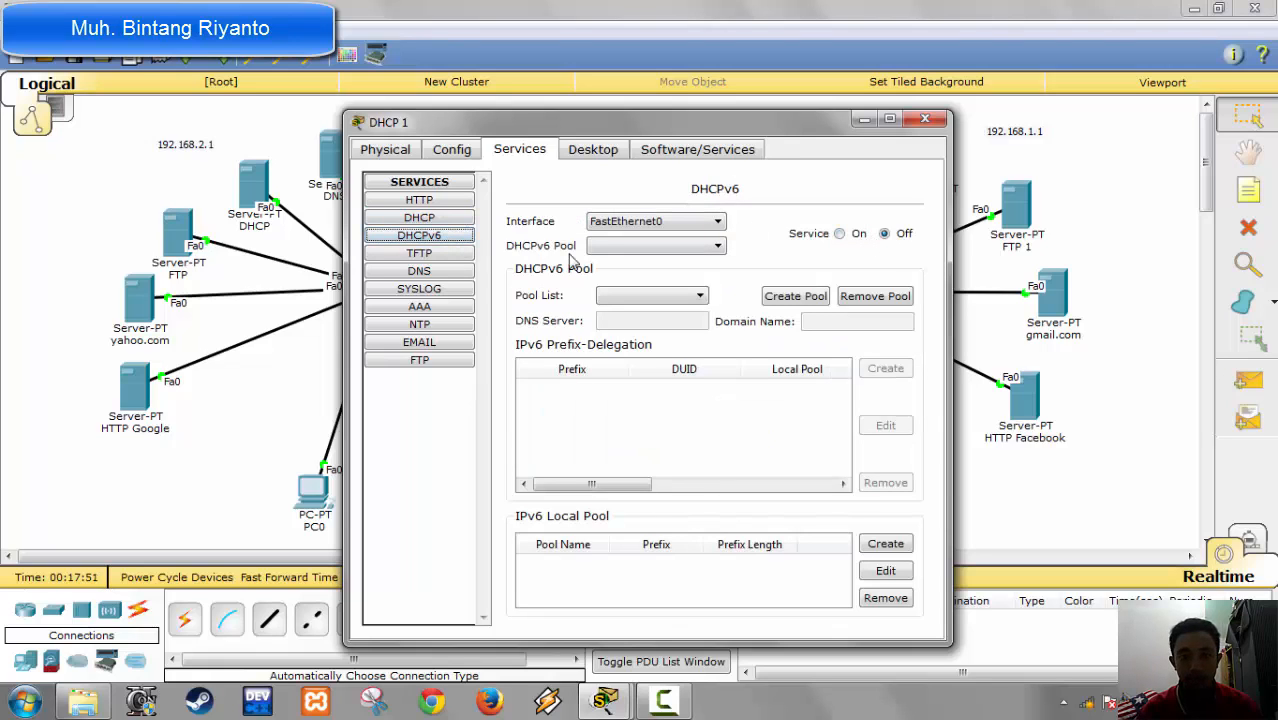
pyautogui.click(454, 255)
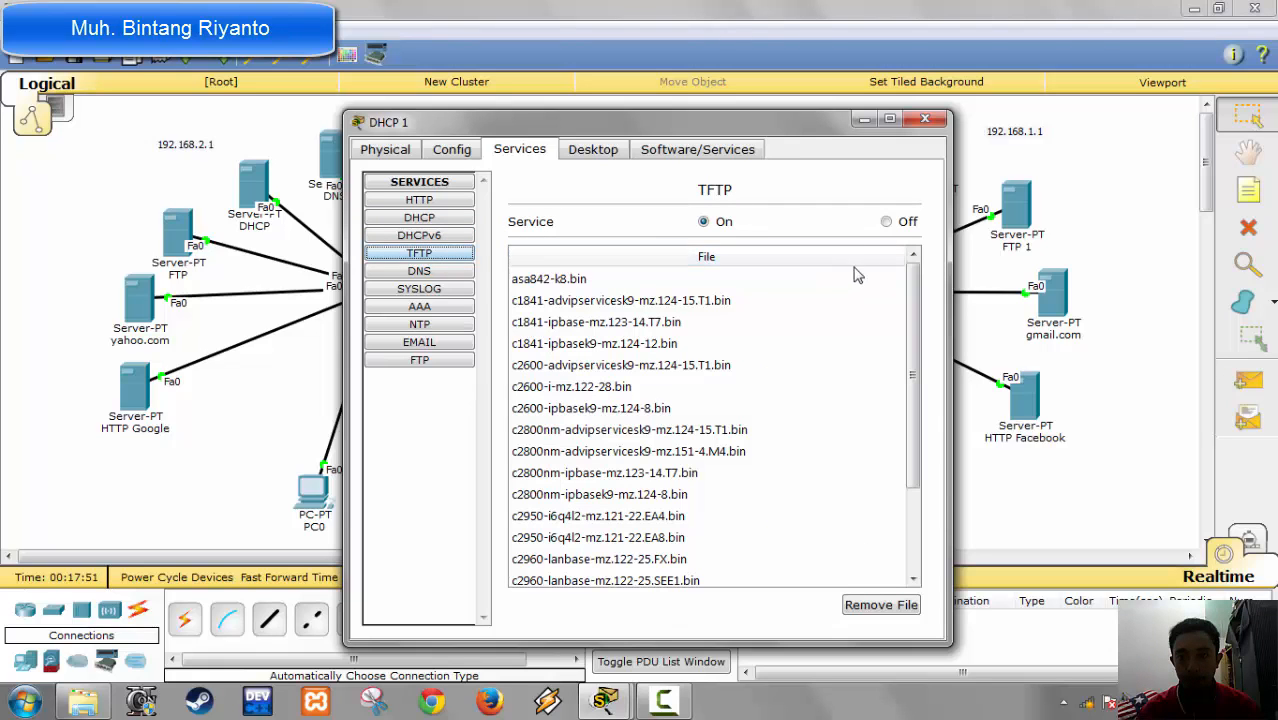
pyautogui.click(886, 222)
pyautogui.click(443, 272)
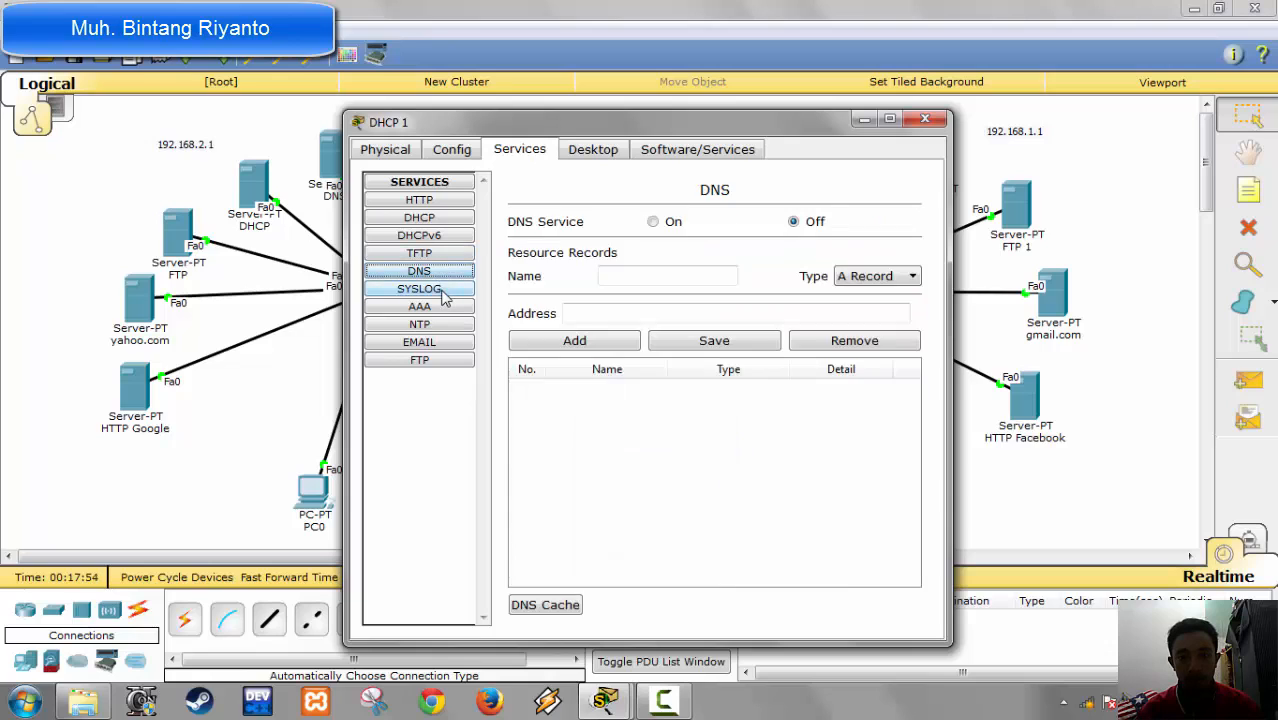
pyautogui.click(444, 290)
pyautogui.click(878, 237)
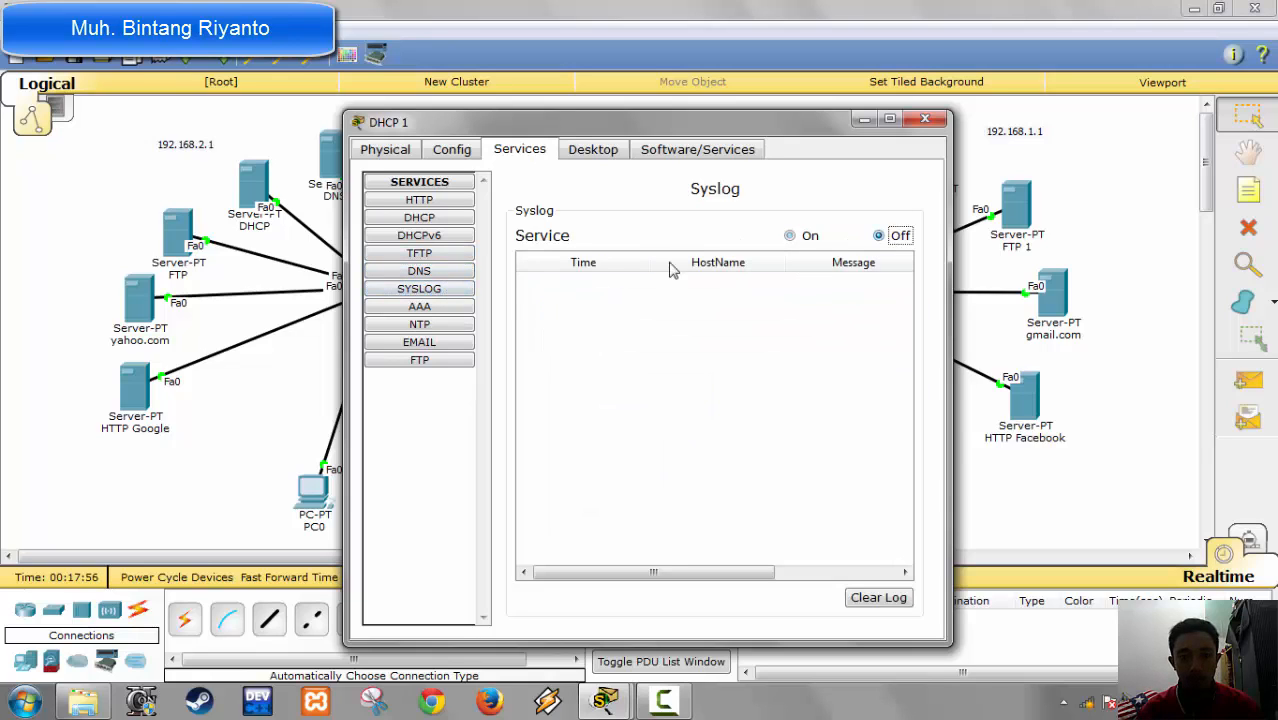
# Step: Turn off the NTP service and the POP3 and SMTP email services on the DHCP 1 server
pyautogui.click(445, 306)
pyautogui.click(445, 326)
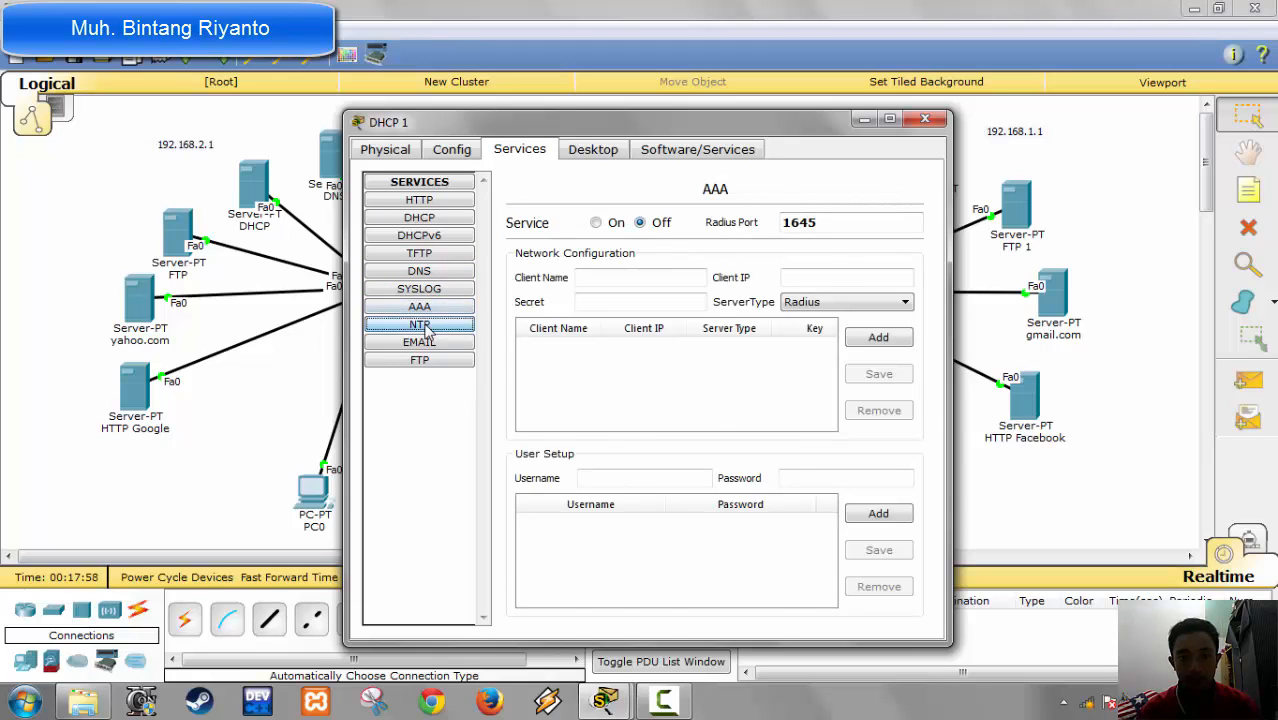
pyautogui.click(902, 220)
pyautogui.click(403, 343)
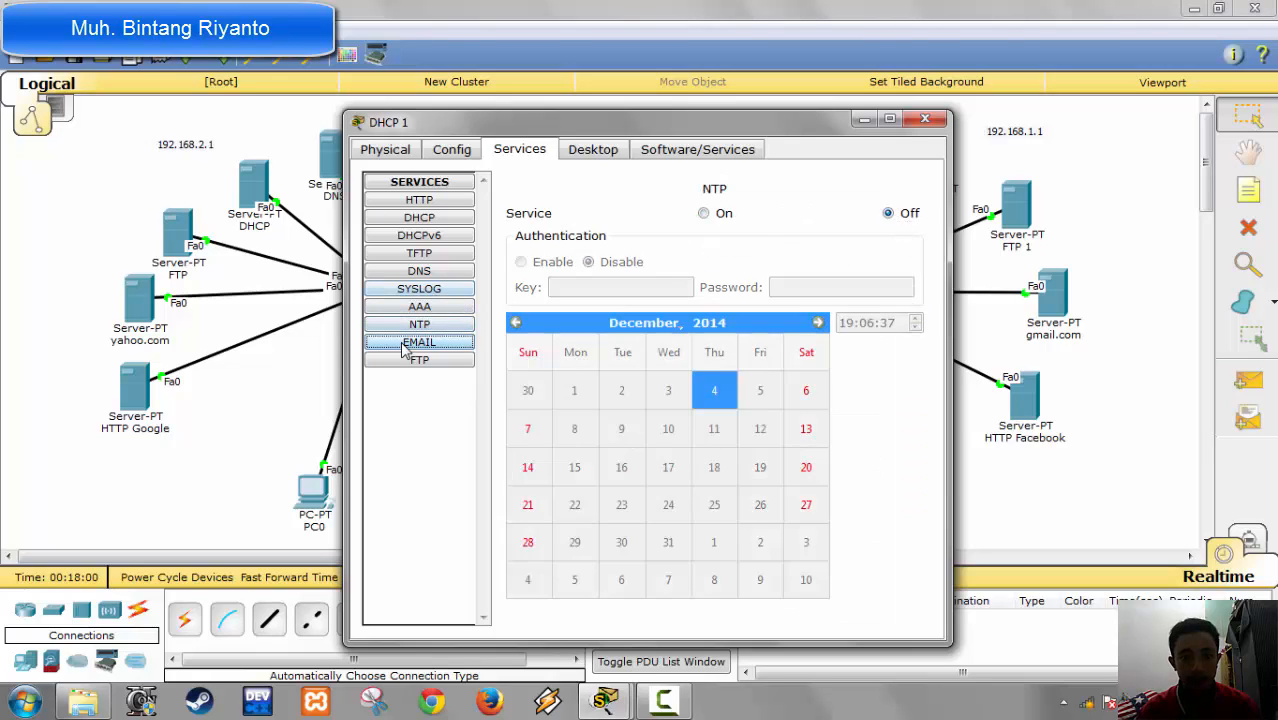
pyautogui.click(830, 231)
pyautogui.click(618, 231)
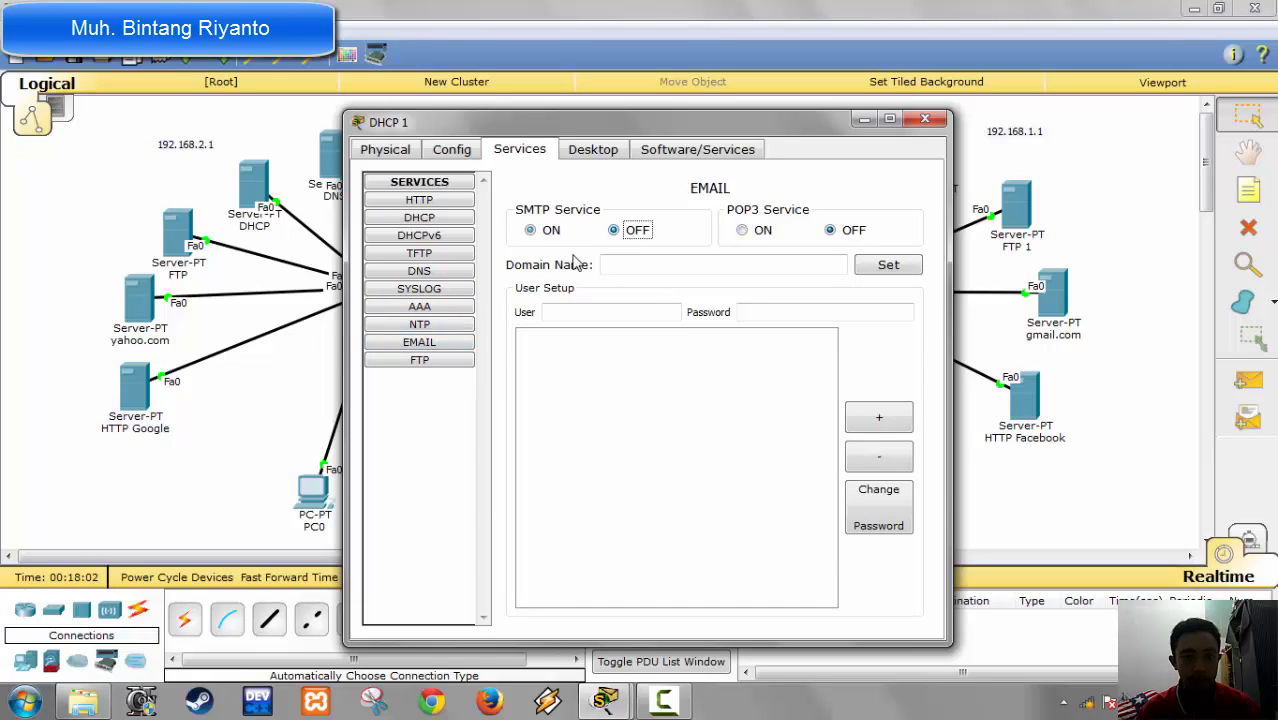
# Step: Turn off DHCP 1's FTP service, then recheck its DHCP settings and close the server's window
pyautogui.click(393, 361)
pyautogui.click(889, 221)
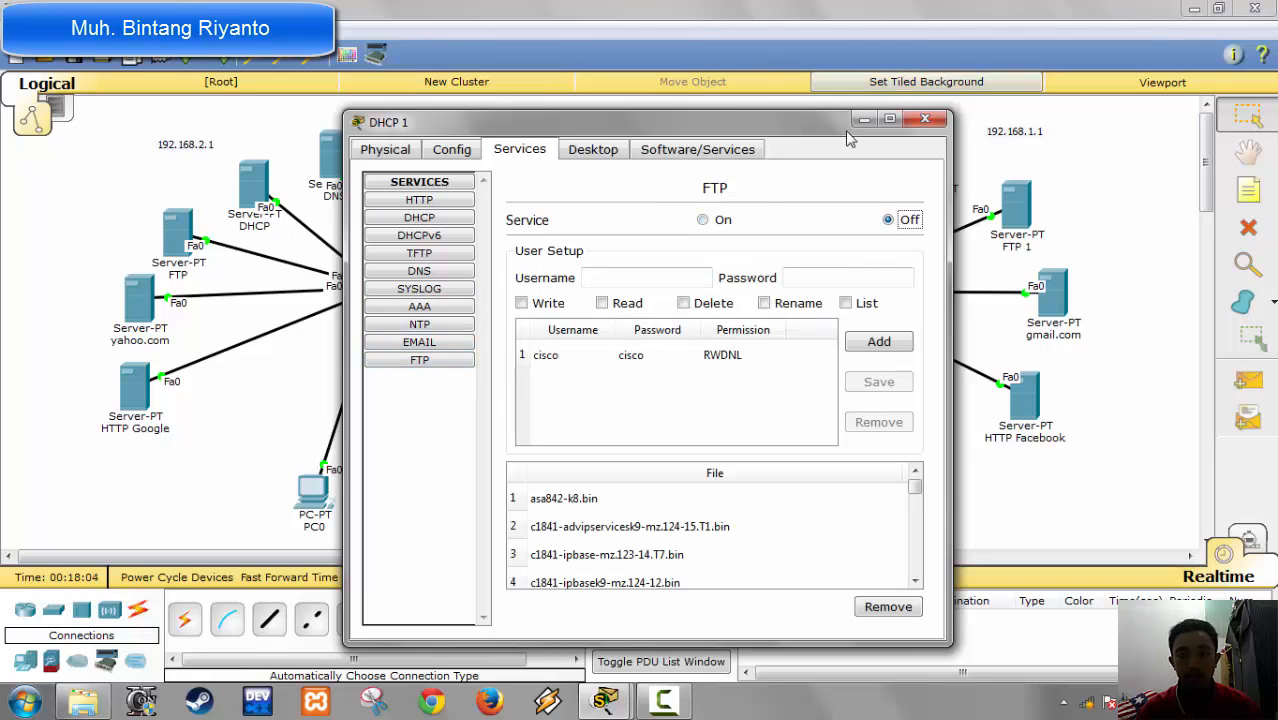
pyautogui.click(425, 218)
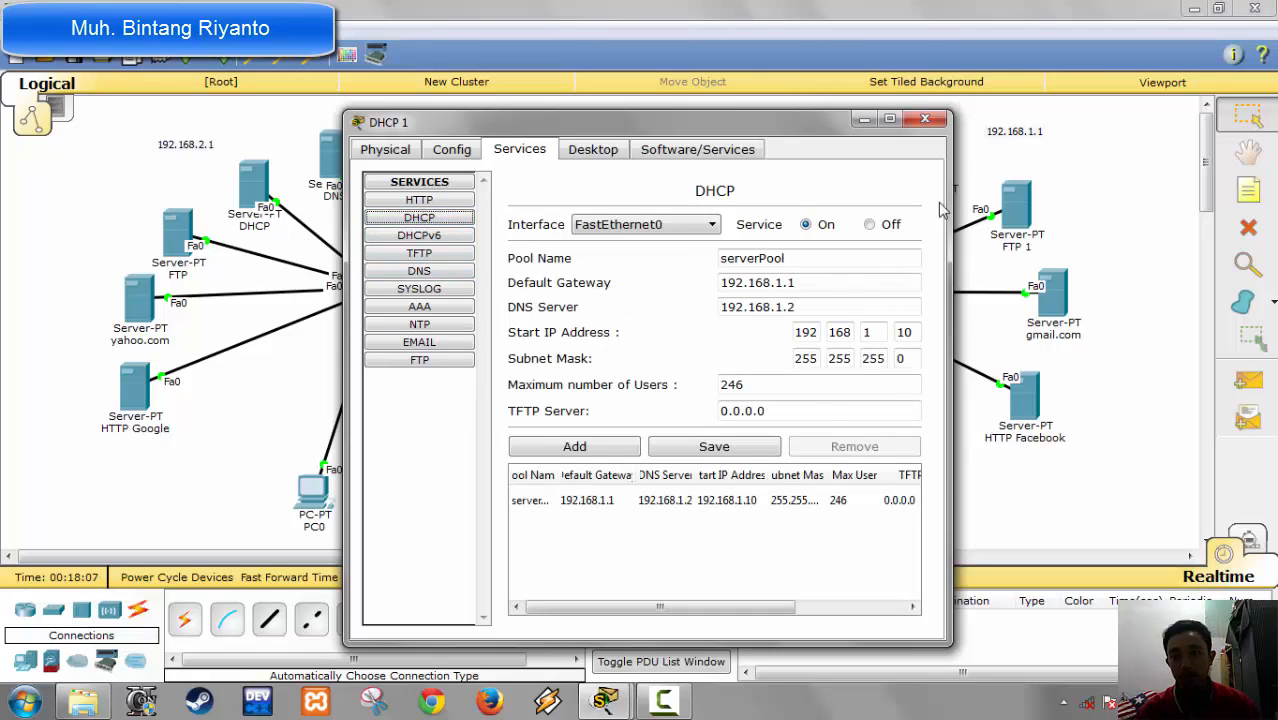
pyautogui.click(925, 119)
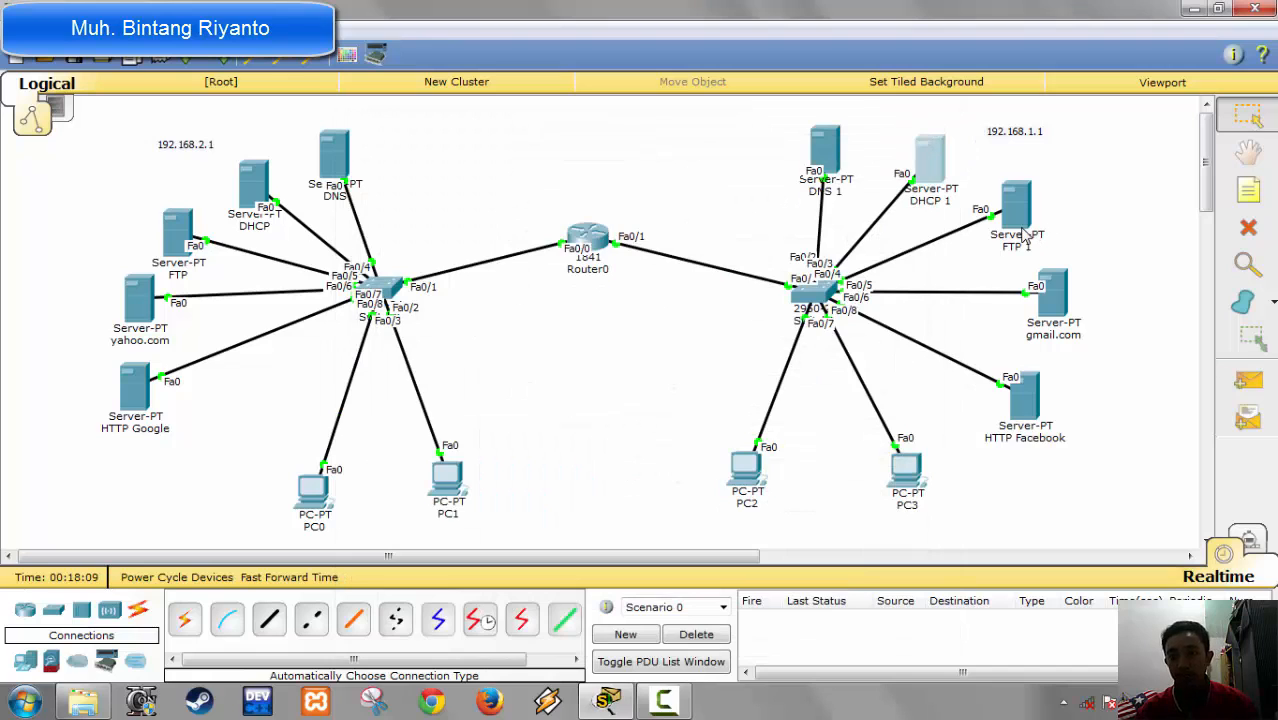
# Step: Open the FTP 1 server's services and turn off HTTP and HTTPS
pyautogui.click(1018, 212)
pyautogui.click(526, 152)
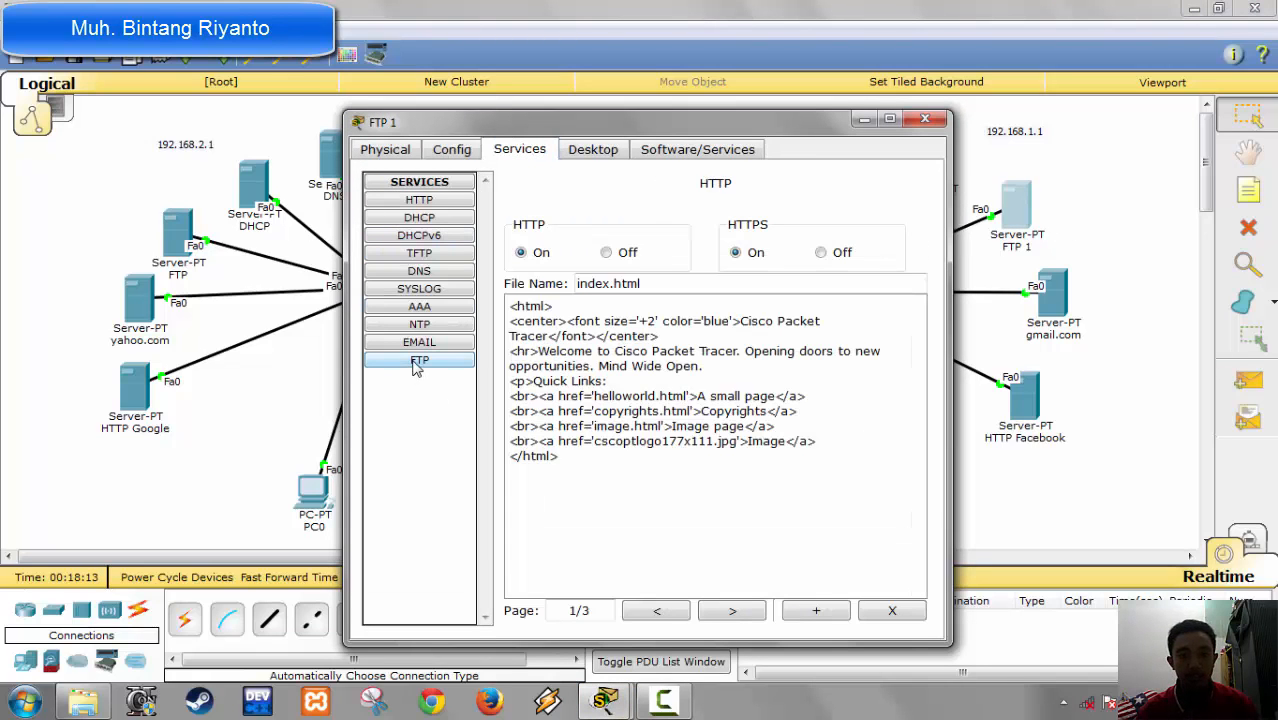
pyautogui.click(440, 200)
pyautogui.click(820, 252)
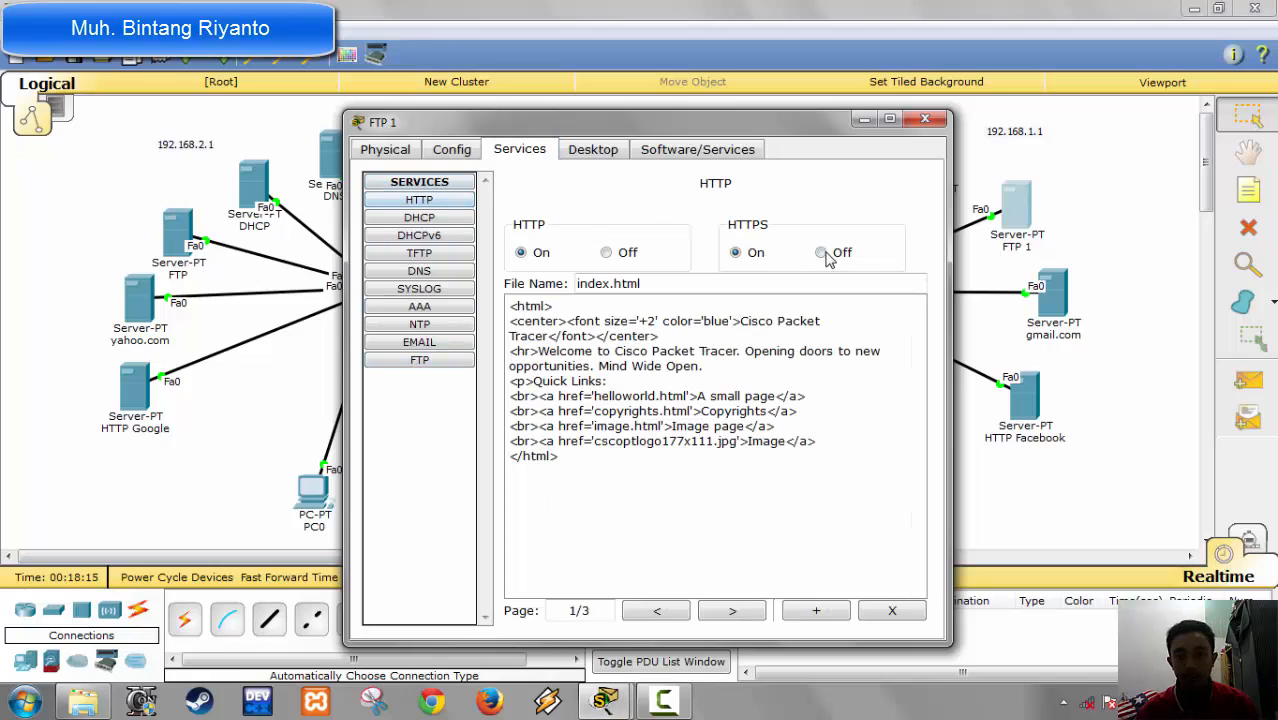
pyautogui.click(626, 254)
# Step: Check that DHCP, DHCPv6 and DNS are off on the FTP 1 server and turn off its TFTP and Syslog services
pyautogui.click(456, 219)
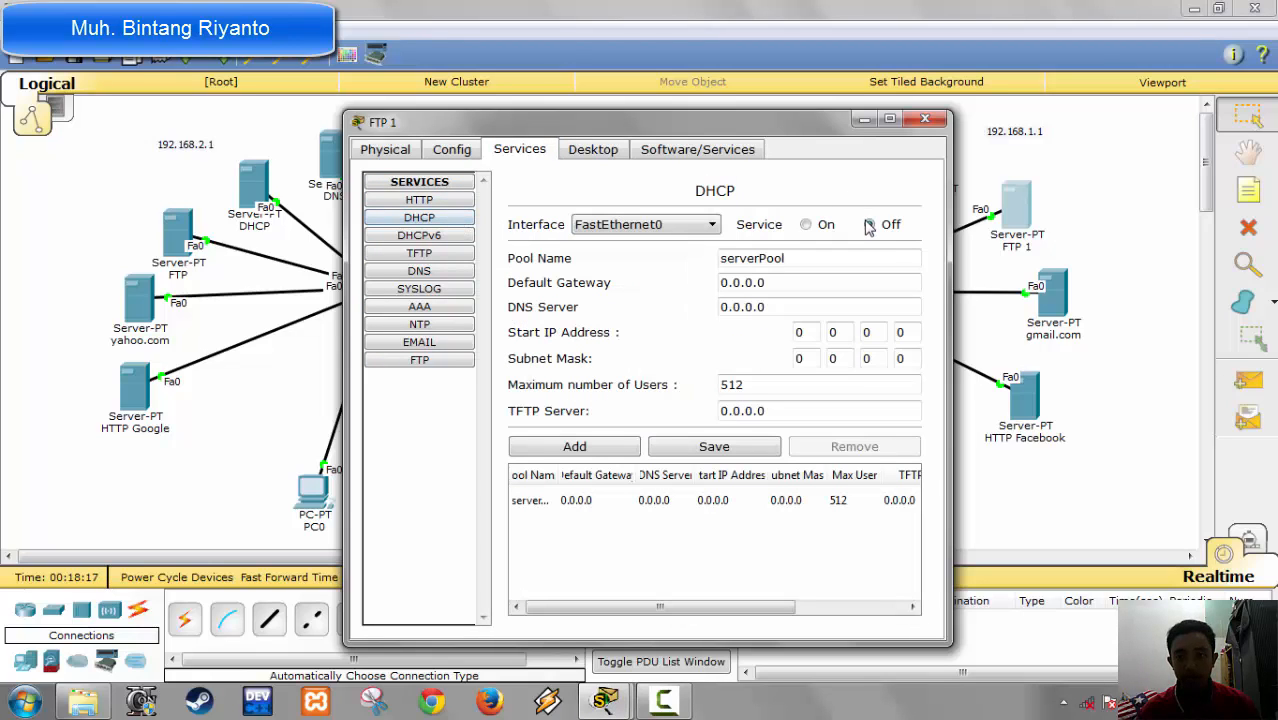
pyautogui.click(437, 237)
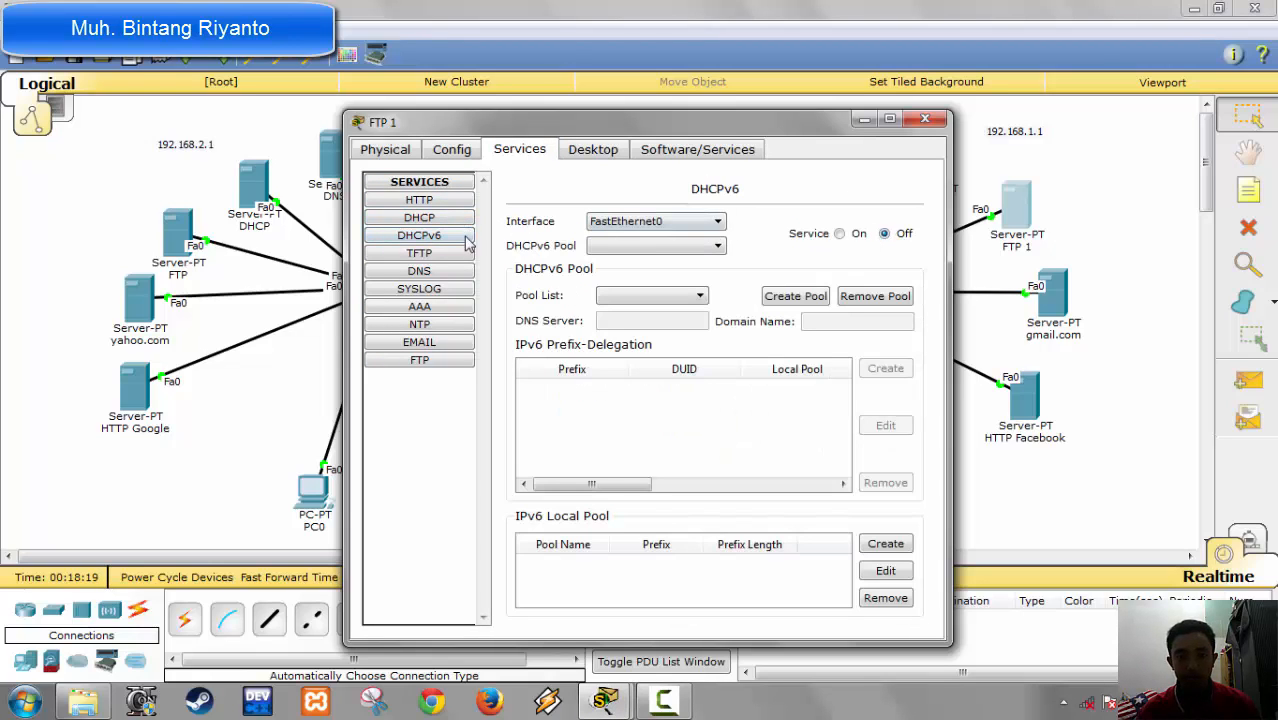
pyautogui.click(458, 254)
pyautogui.click(902, 221)
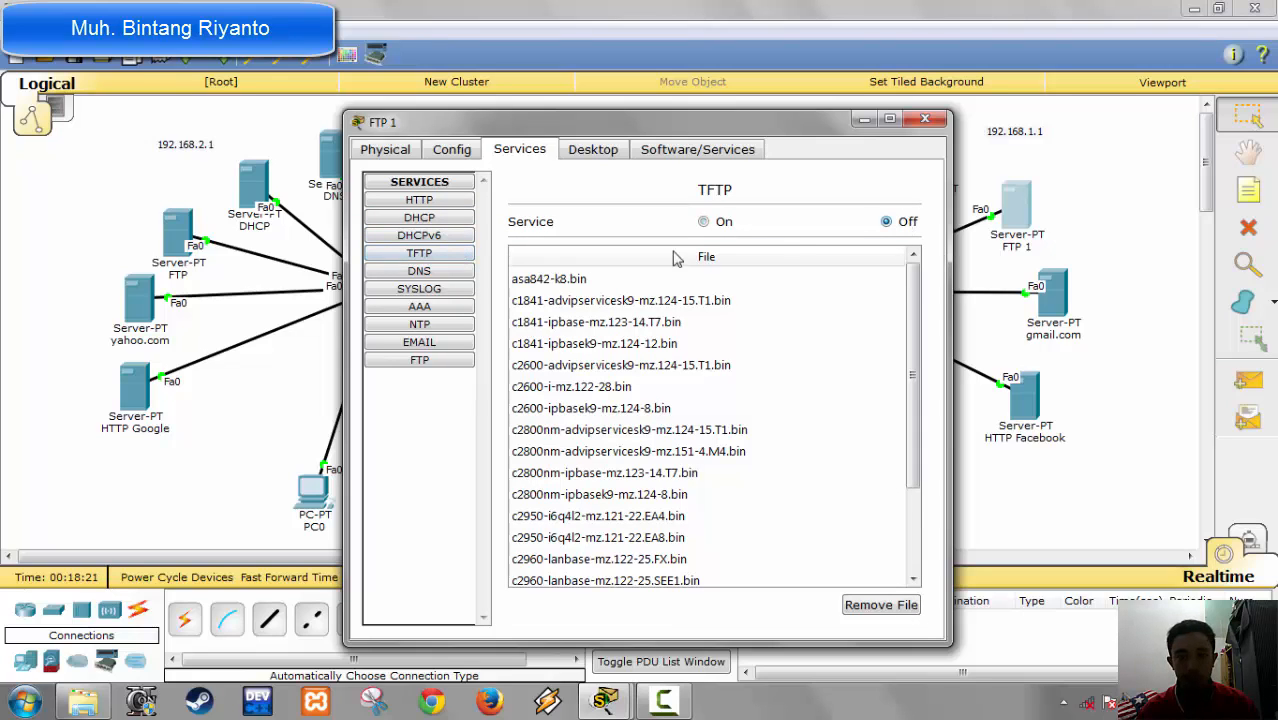
pyautogui.click(434, 274)
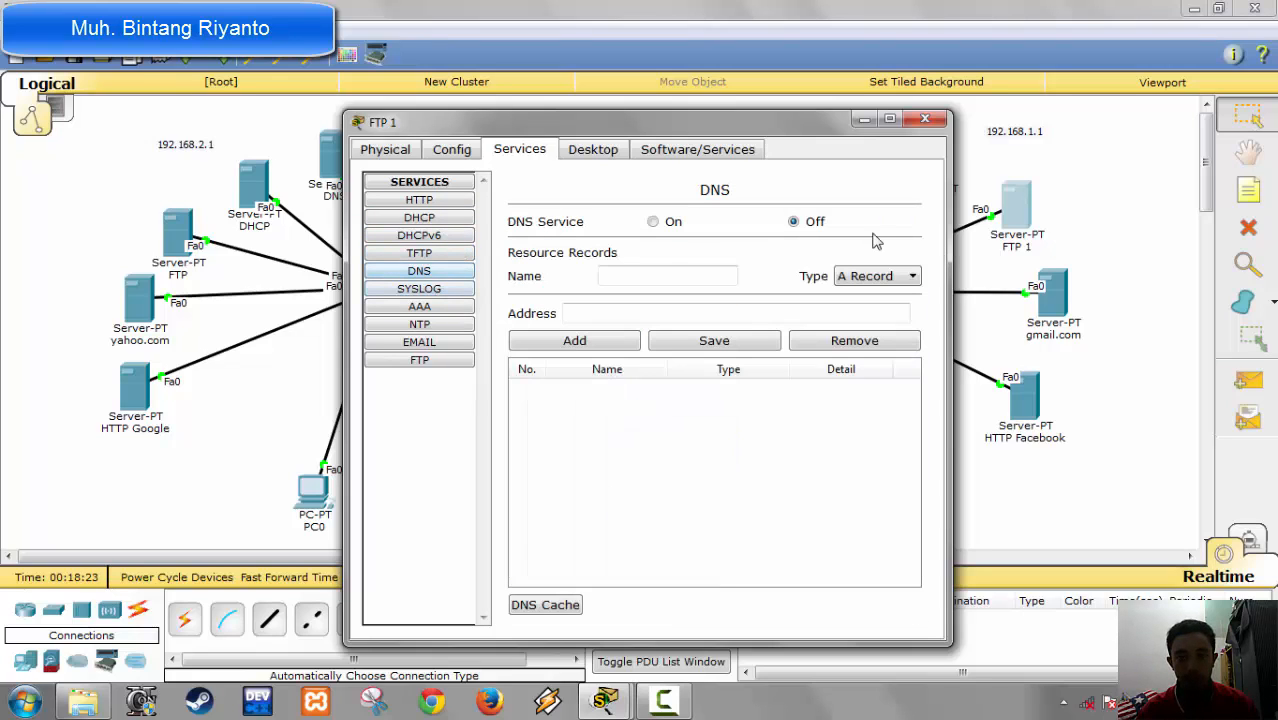
pyautogui.click(432, 292)
pyautogui.click(879, 235)
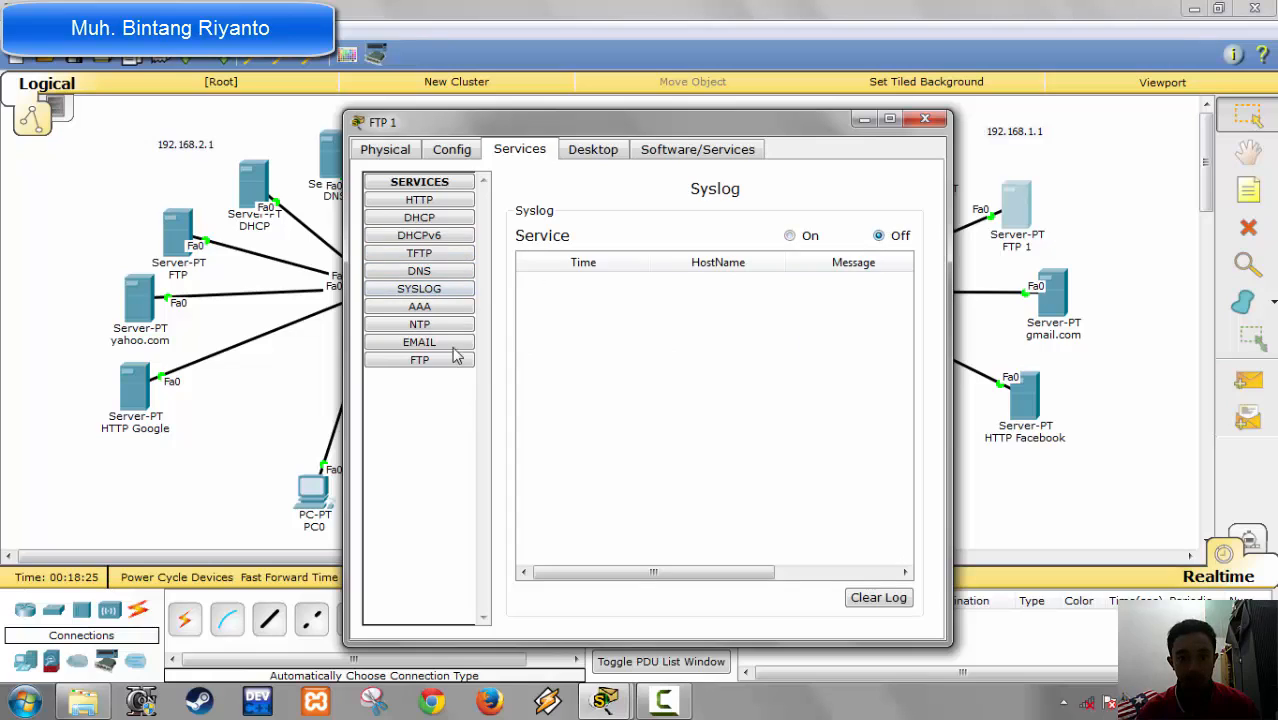
# Step: Turn off the NTP service and the POP3 and SMTP email services on the FTP 1 server
pyautogui.click(438, 310)
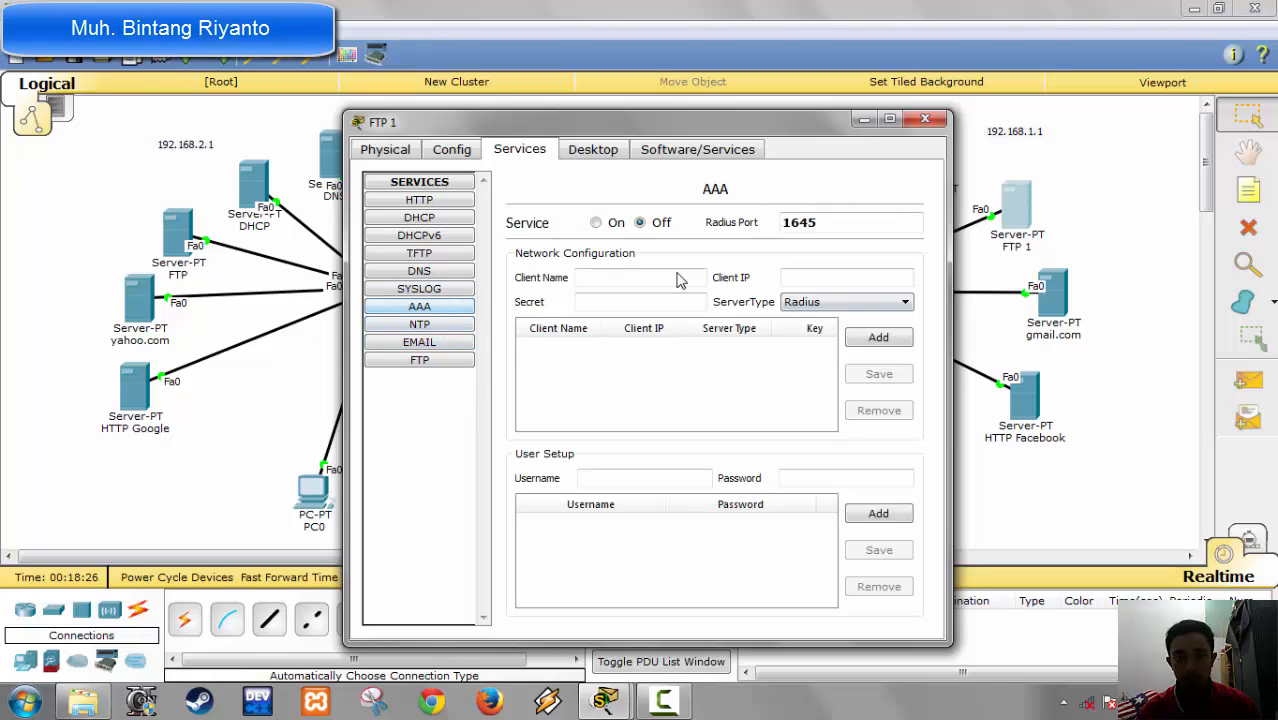
pyautogui.click(446, 327)
pyautogui.click(910, 213)
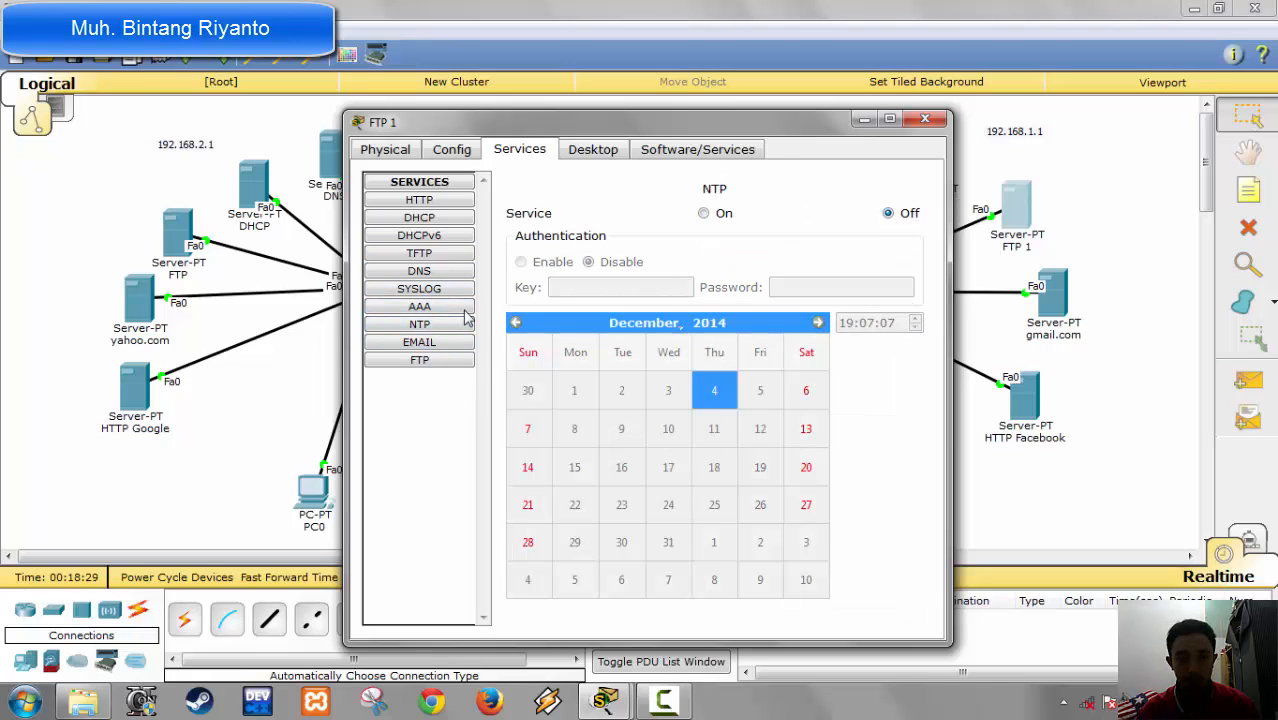
pyautogui.click(440, 345)
pyautogui.click(830, 232)
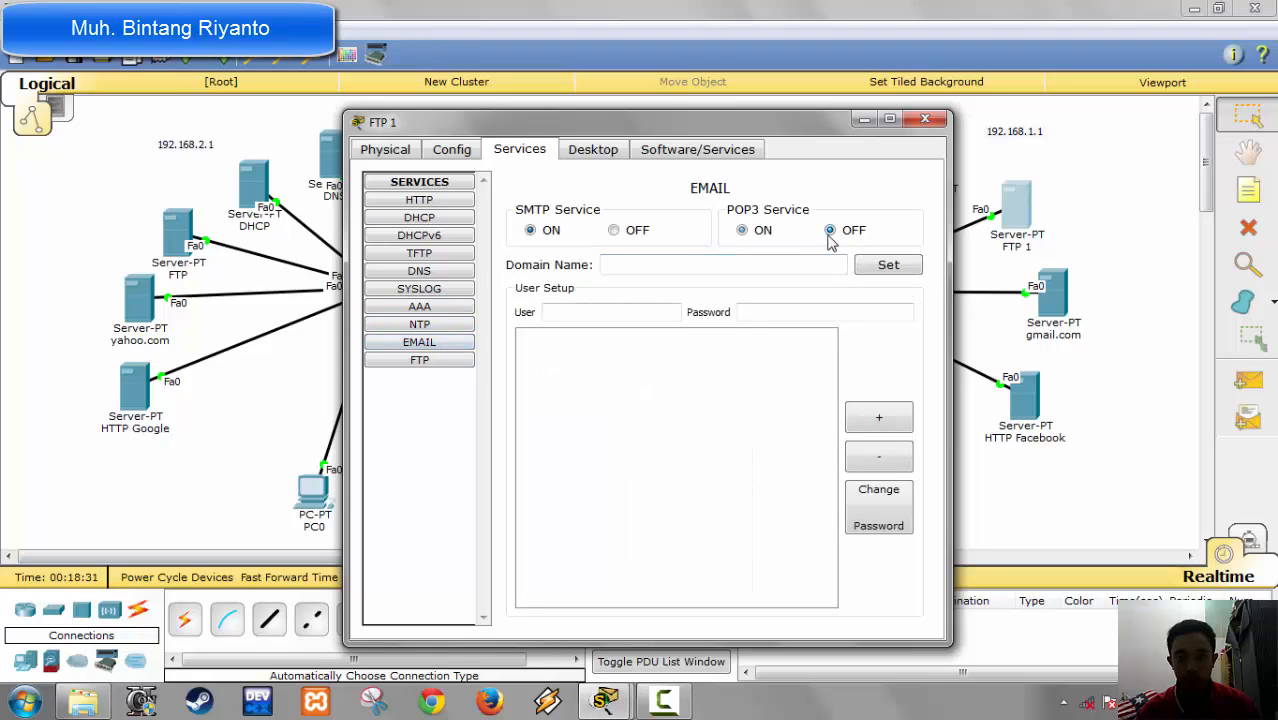
pyautogui.click(626, 236)
# Step: Remove the default user account from the FTP service on the FTP 1 server
pyautogui.click(427, 362)
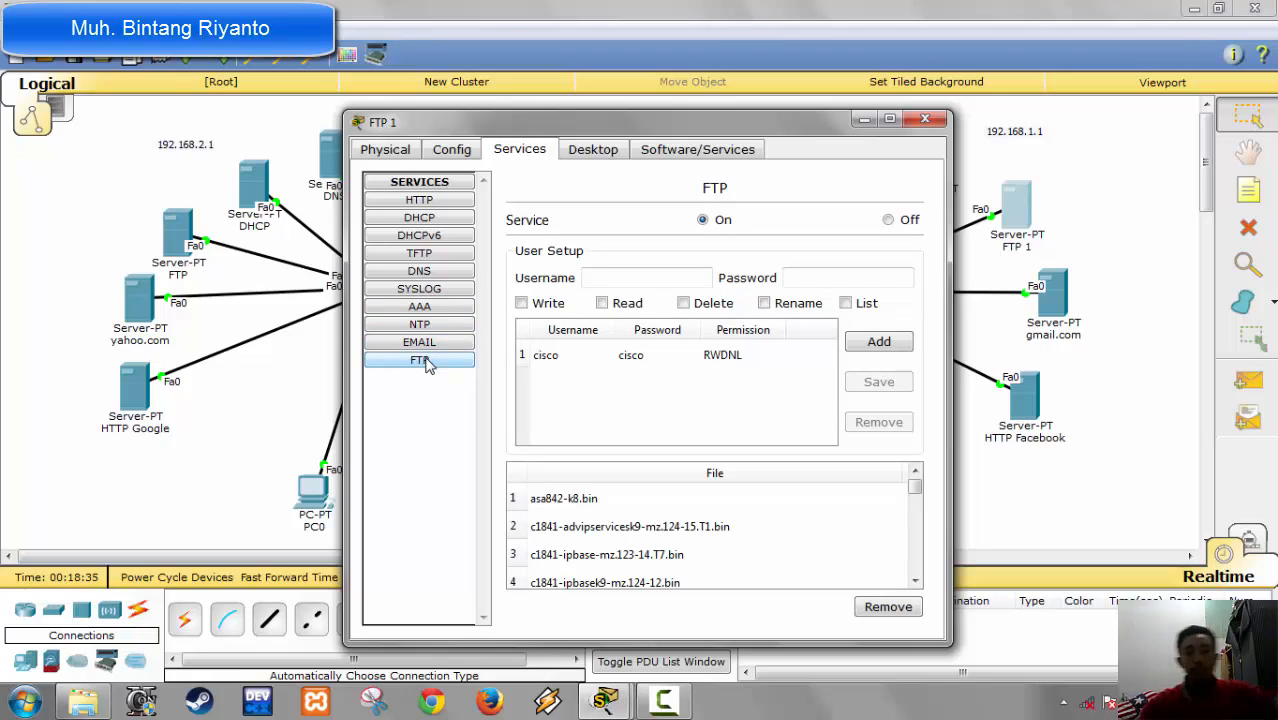
pyautogui.click(620, 356)
pyautogui.click(879, 422)
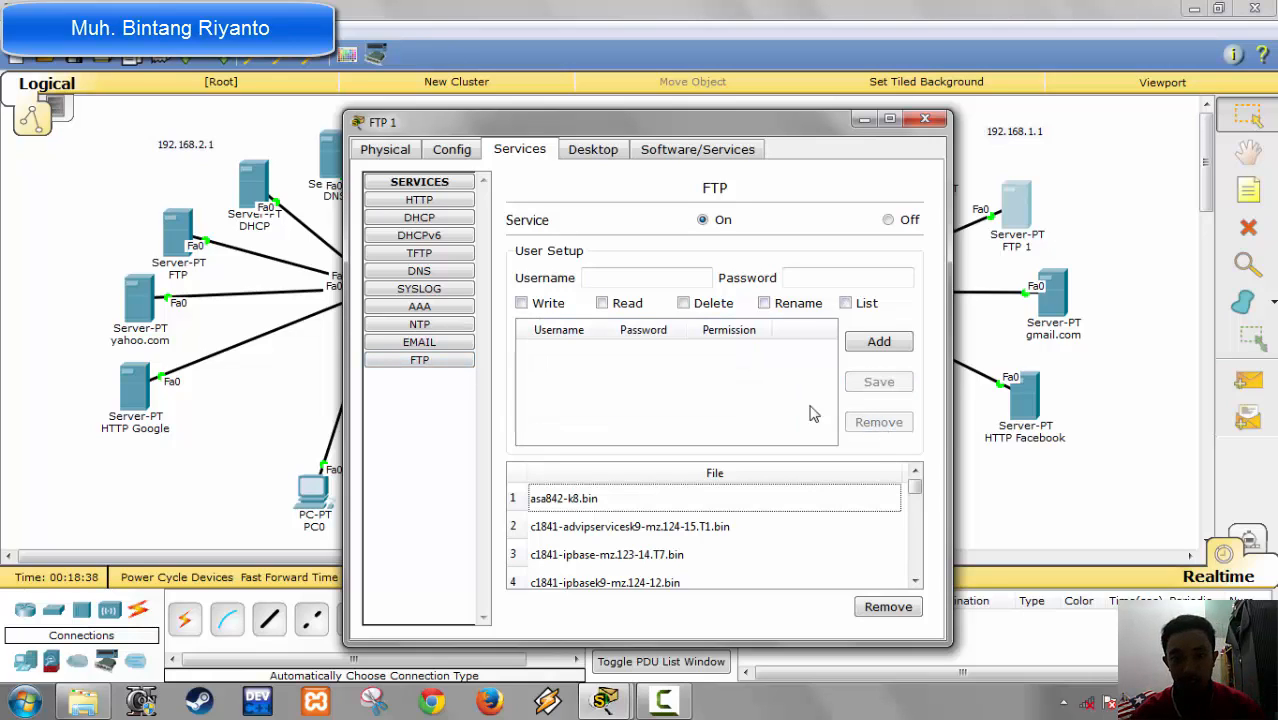
# Step: Start entering the username of a new FTP user on the FTP 1 server
pyautogui.click(646, 272)
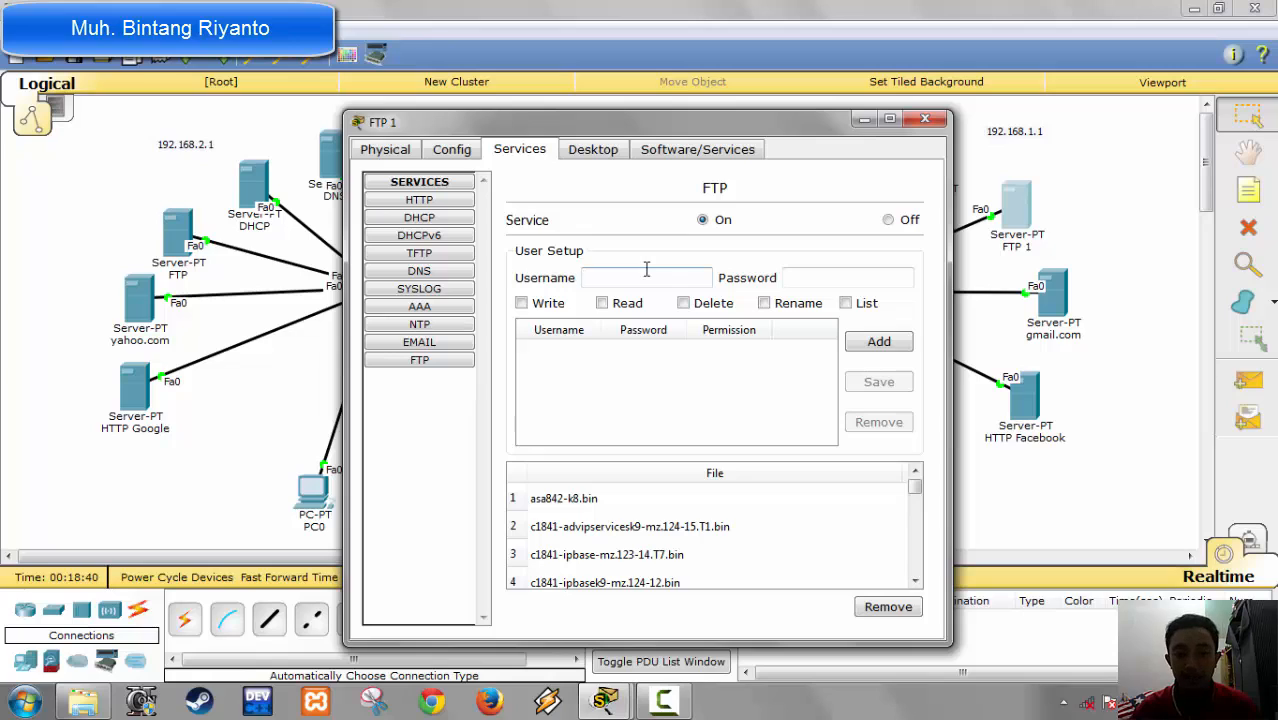
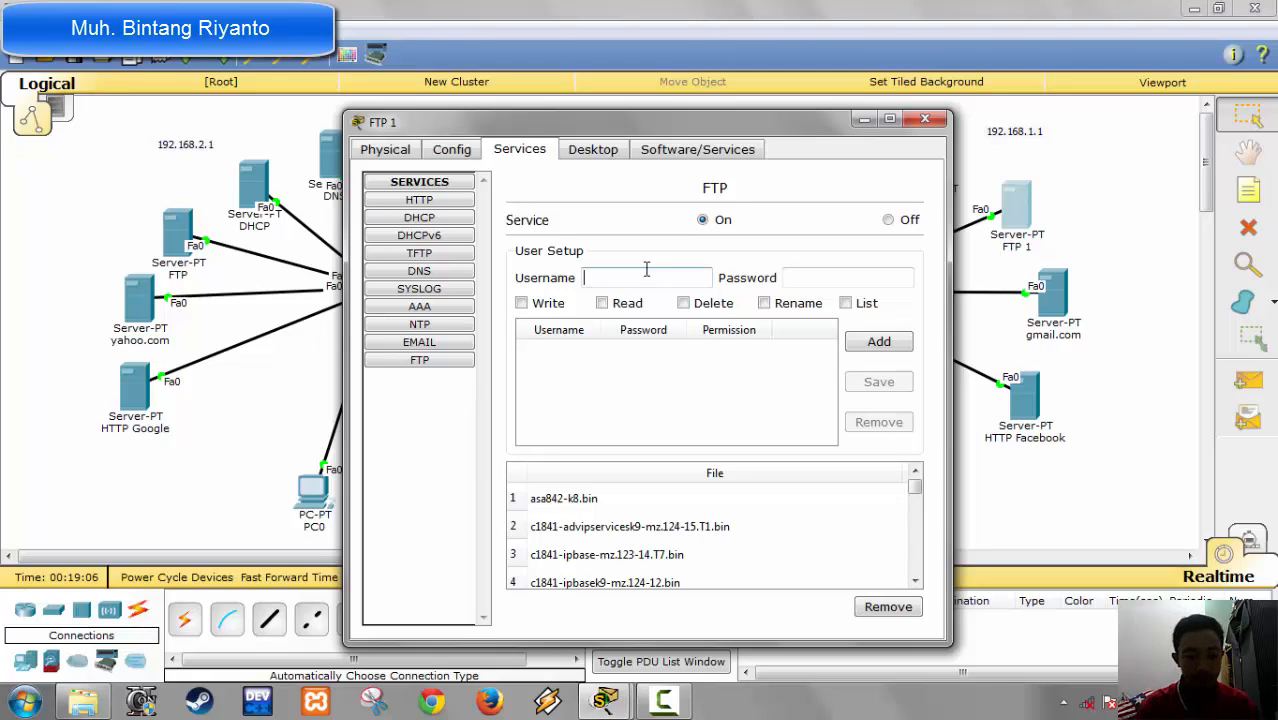
# Step: Add the FTP user crash with its account password and Write, Read, Delete, Rename and List permissions on the FTP 1 server
pyautogui.write('crash')
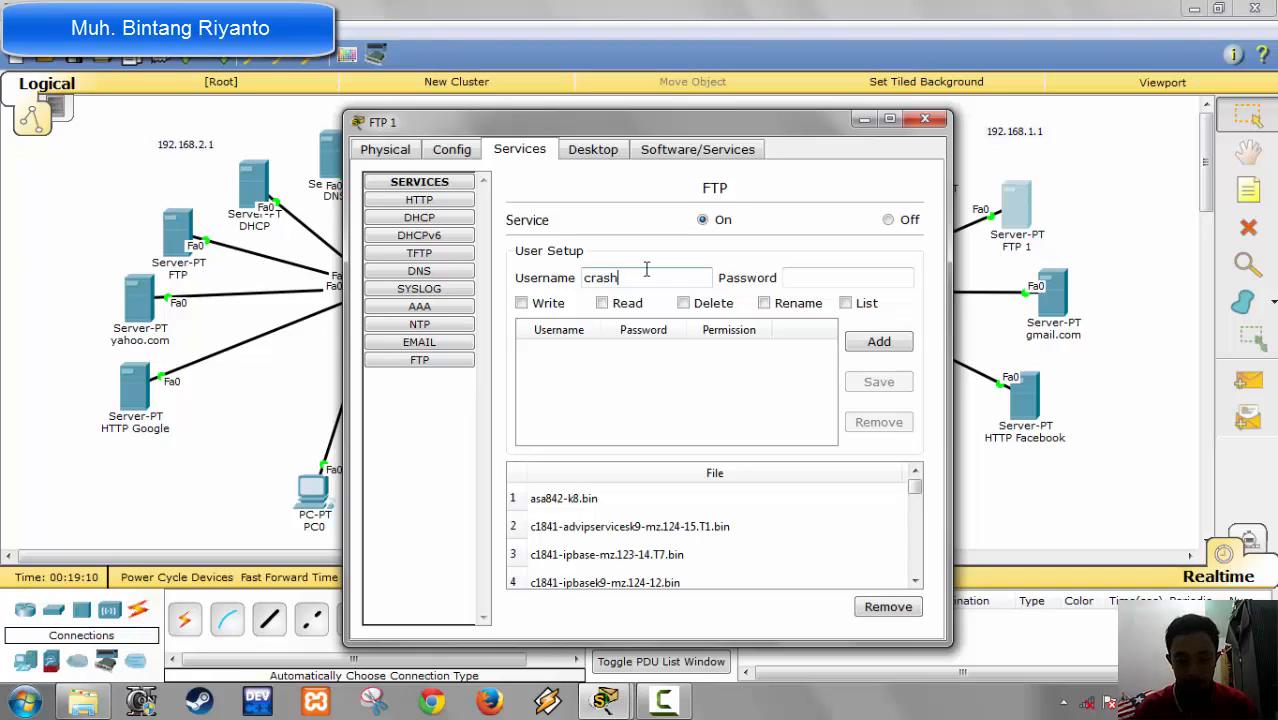
pyautogui.press('Tab')
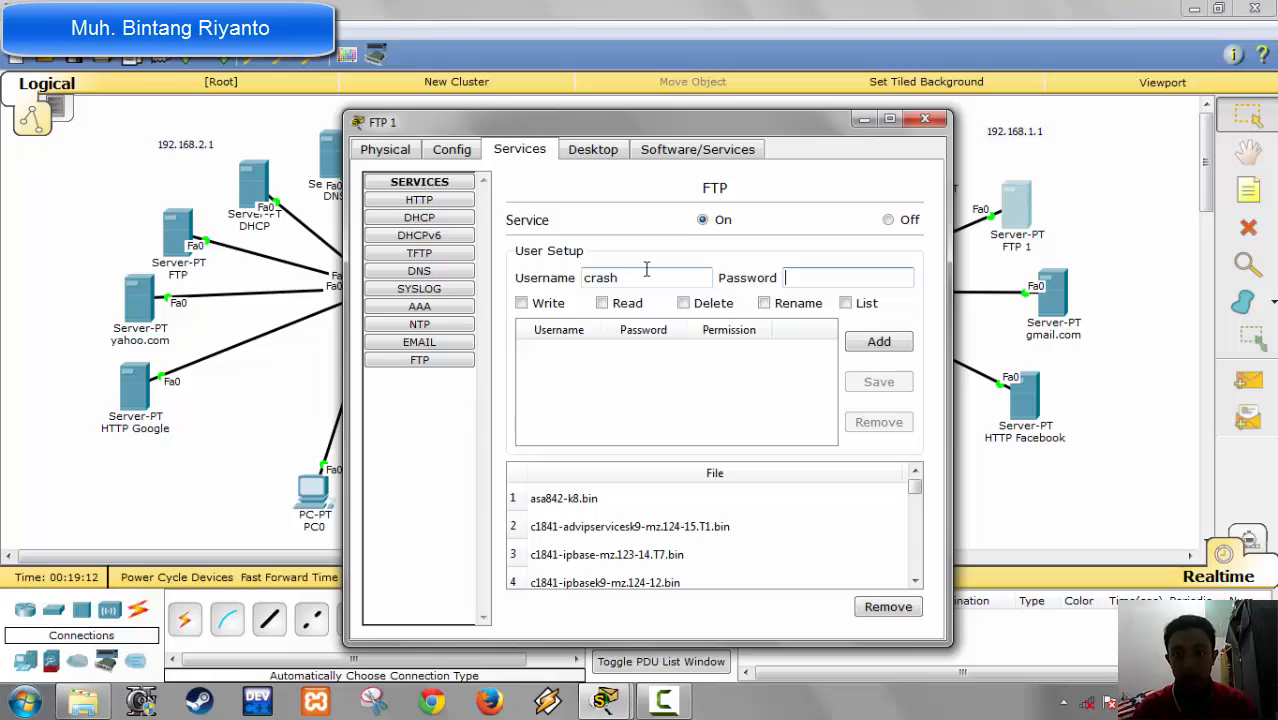
pyautogui.write('12345')
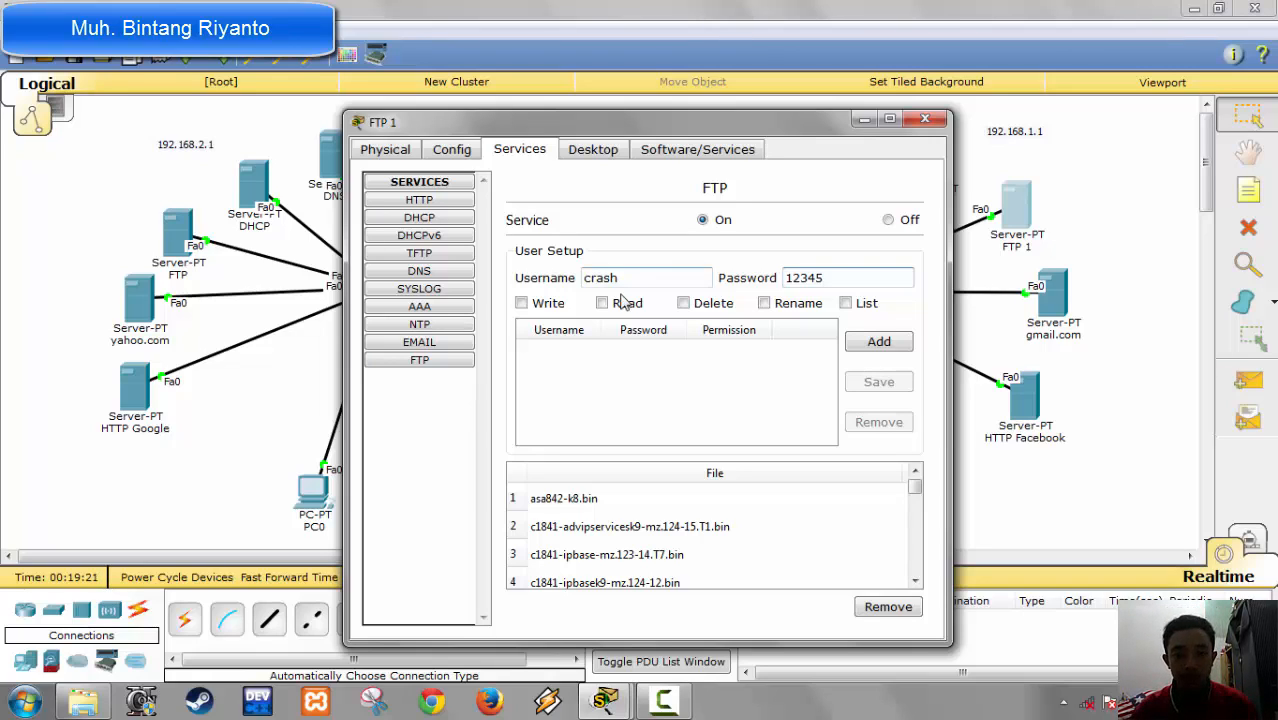
pyautogui.click(539, 307)
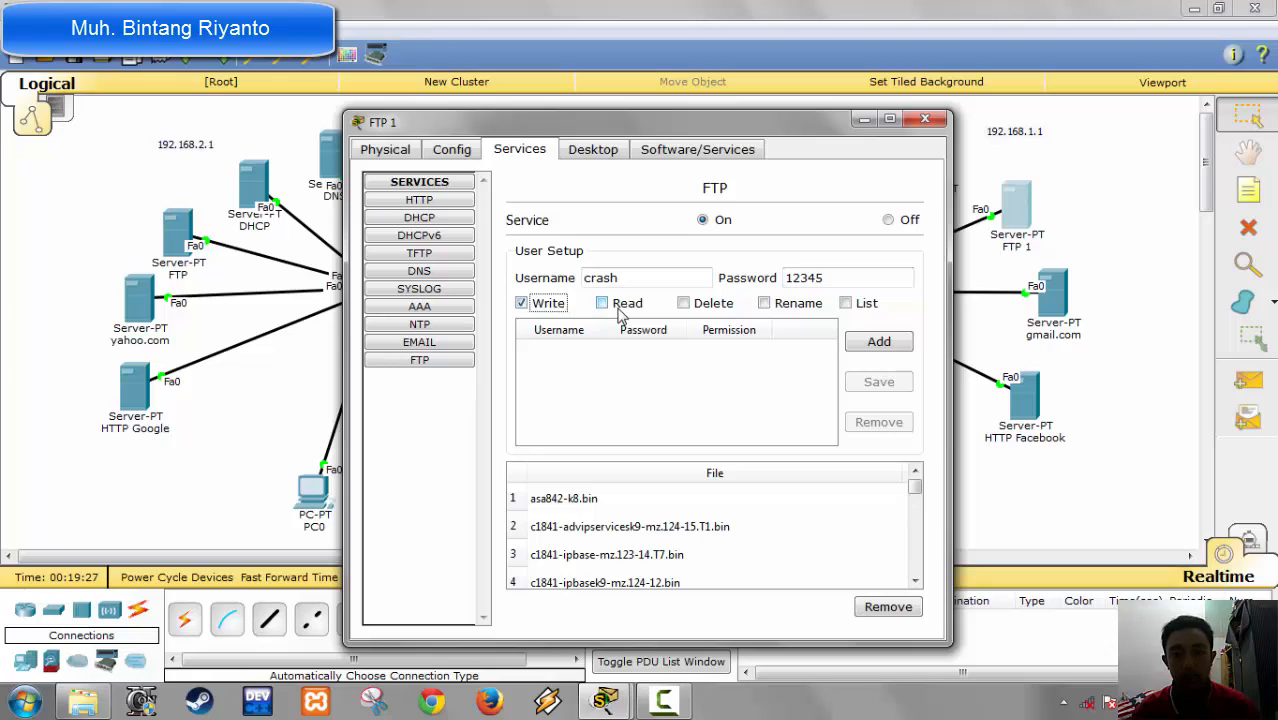
pyautogui.click(620, 310)
pyautogui.click(725, 308)
pyautogui.click(798, 305)
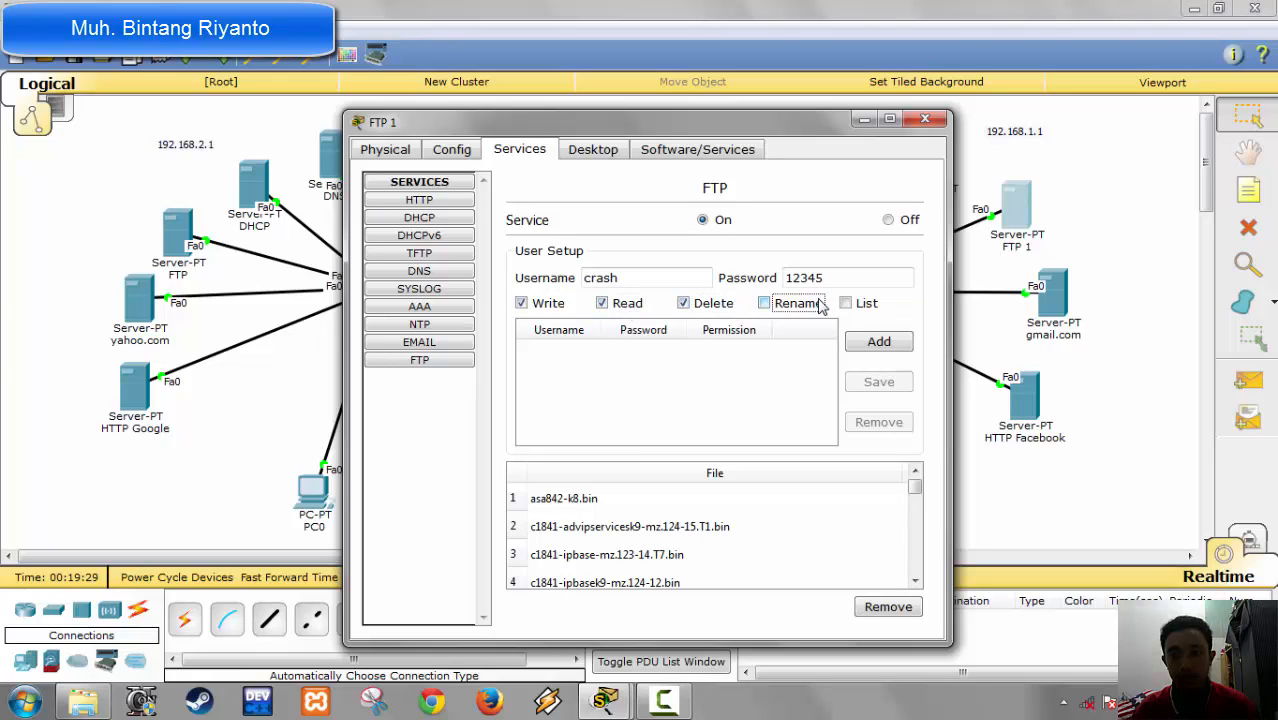
pyautogui.click(862, 312)
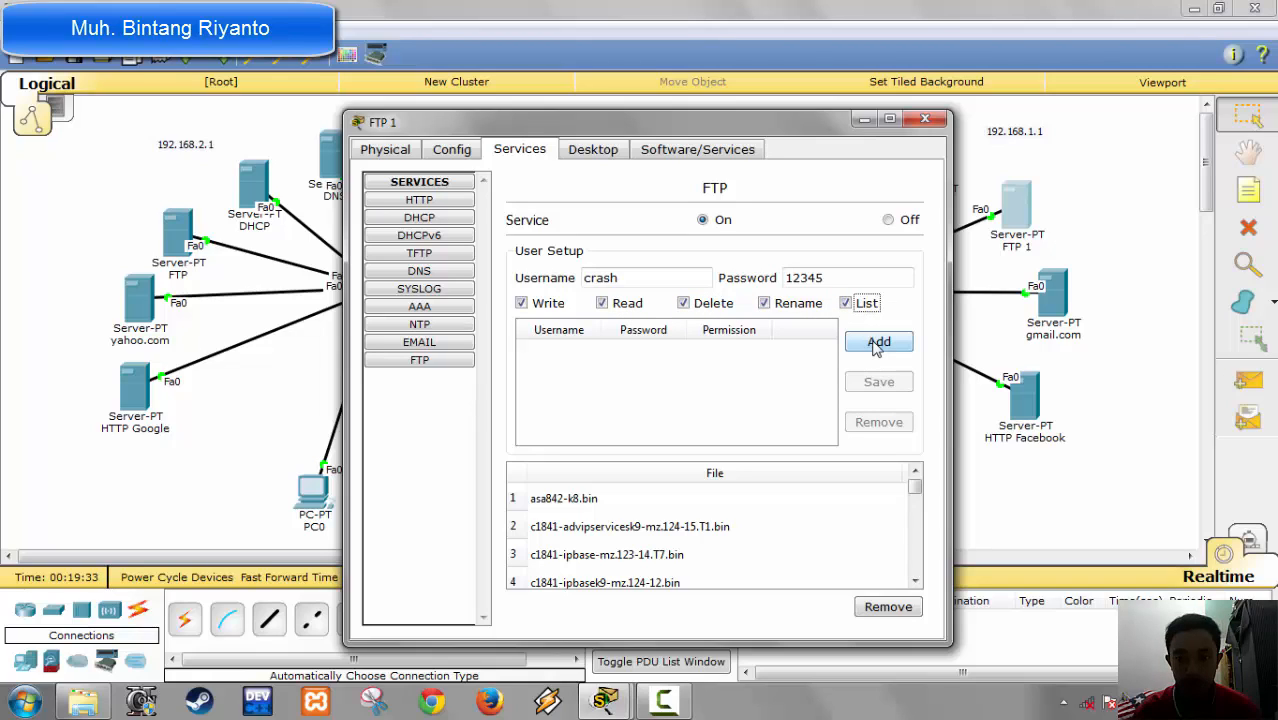
pyautogui.click(878, 342)
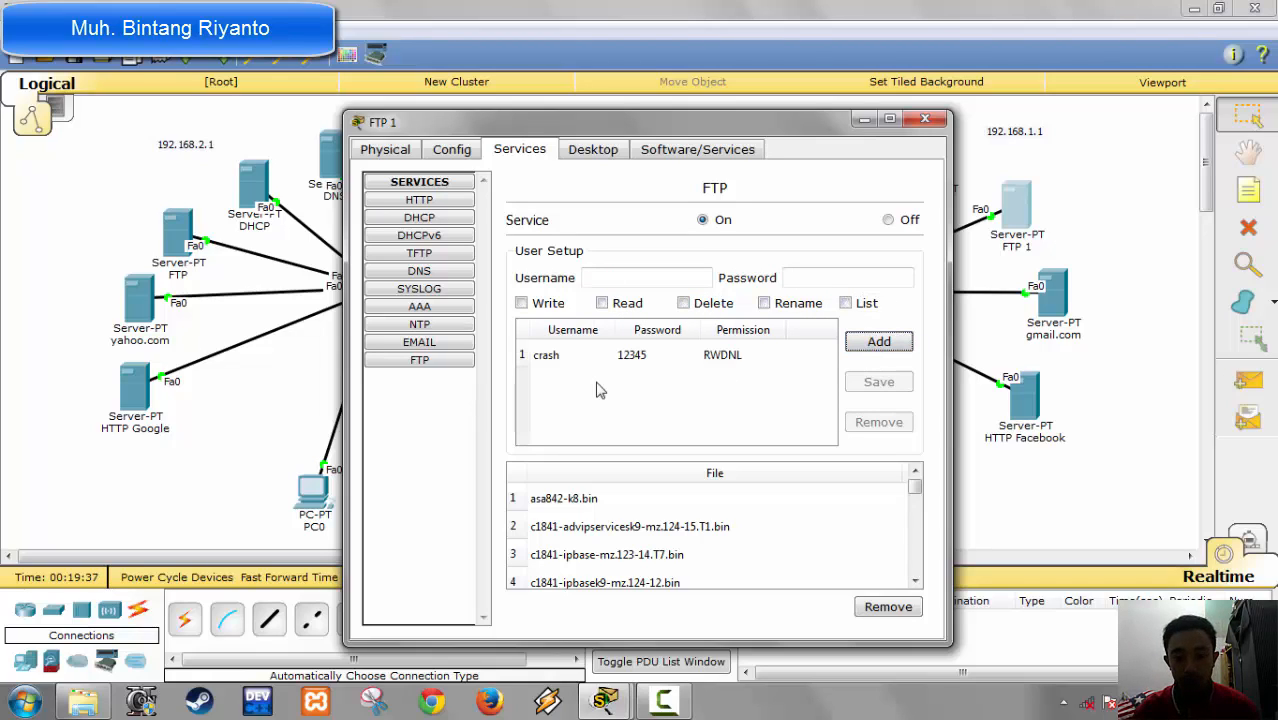
# Step: Add a second FTP user with a first name as username, its account password and all five permissions on the FTP 1 server
pyautogui.click(624, 279)
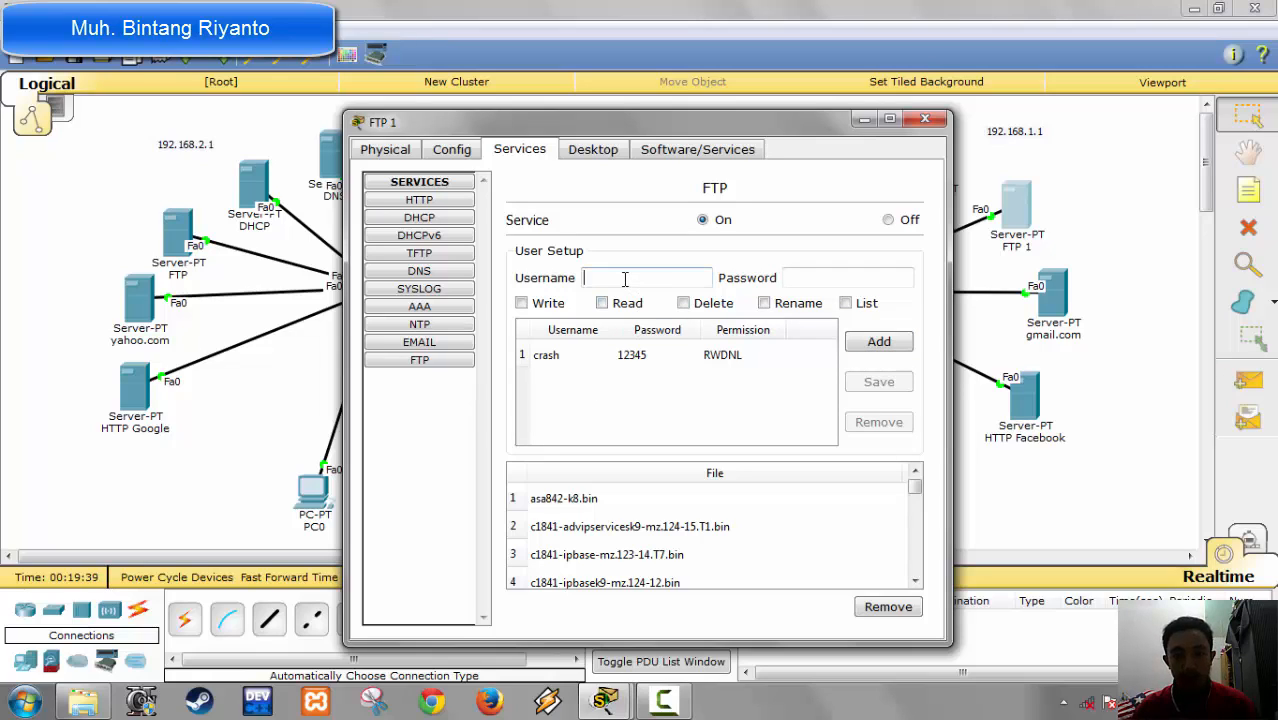
pyautogui.write('b')
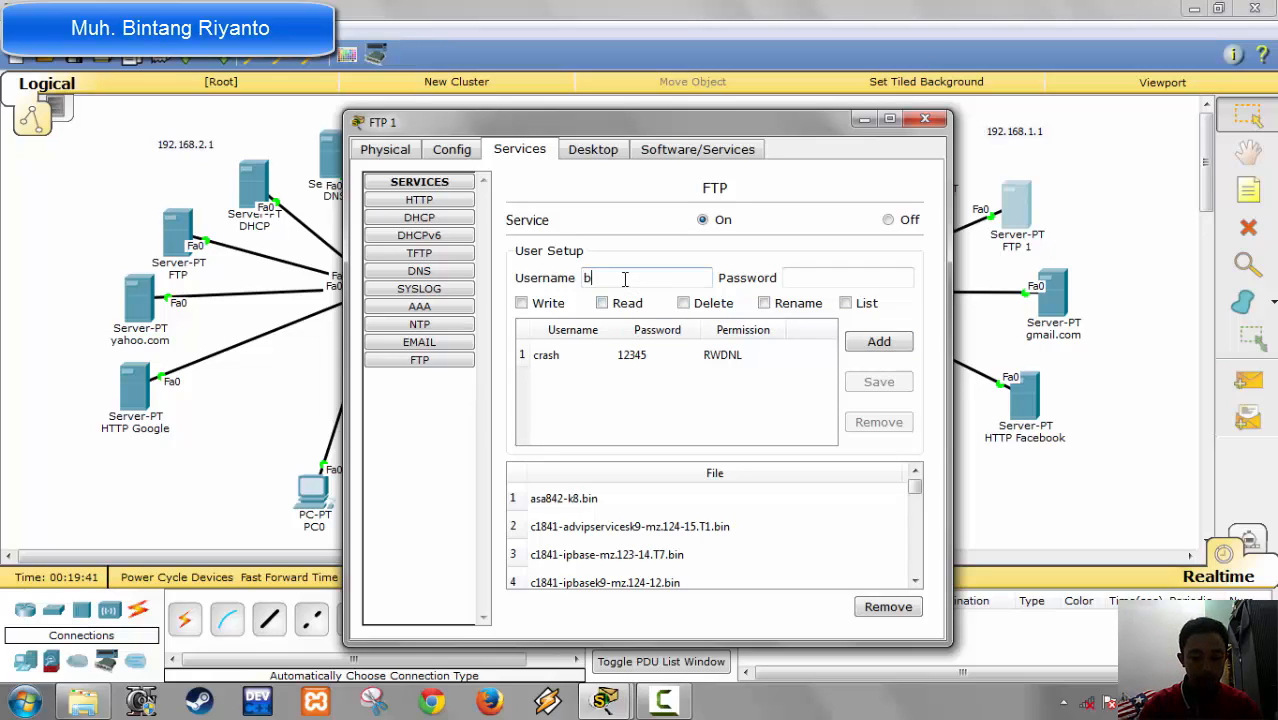
pyautogui.write('intang')
pyautogui.press('Tab')
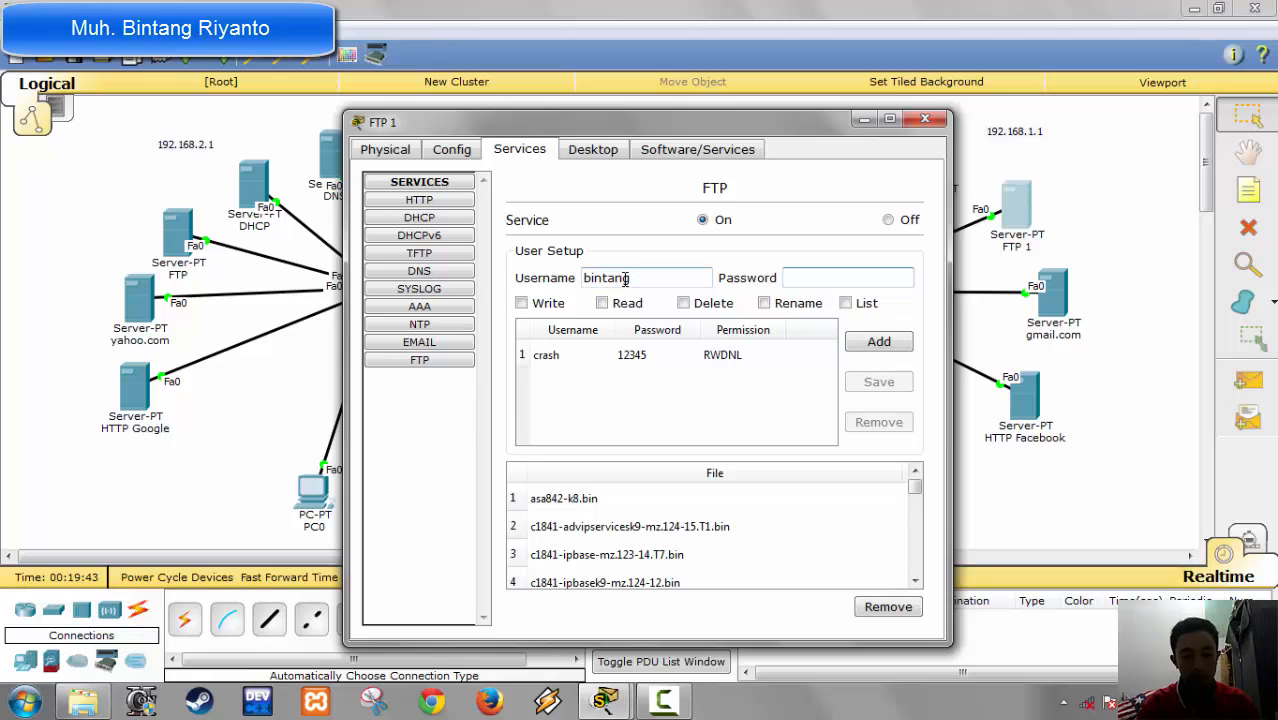
pyautogui.write('54321')
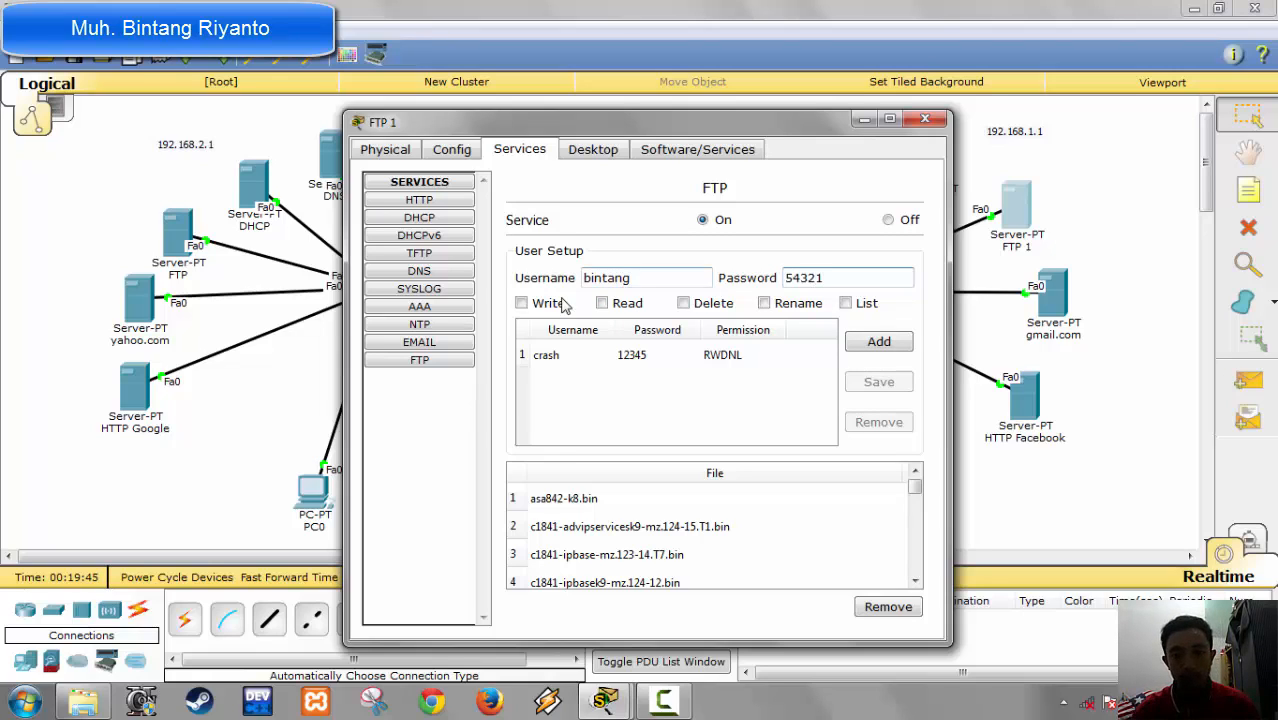
pyautogui.click(540, 303)
pyautogui.click(606, 303)
pyautogui.click(686, 303)
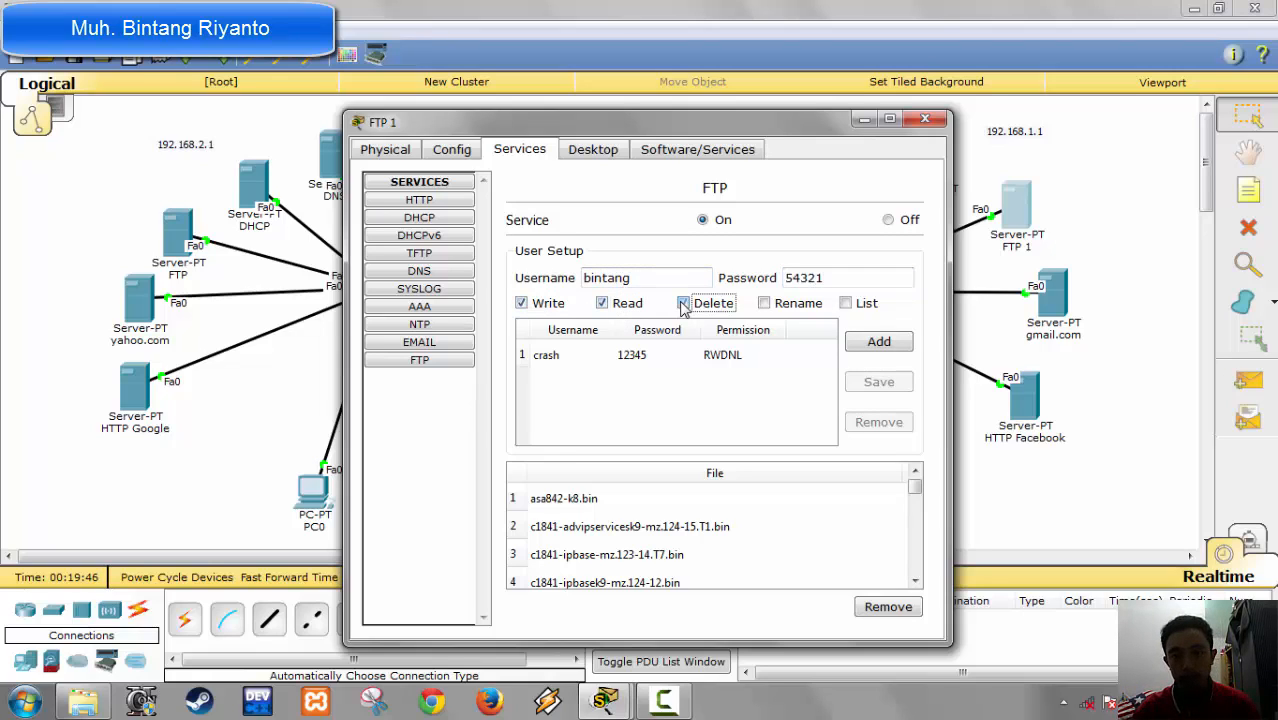
pyautogui.click(766, 303)
pyautogui.click(847, 303)
pyautogui.click(877, 345)
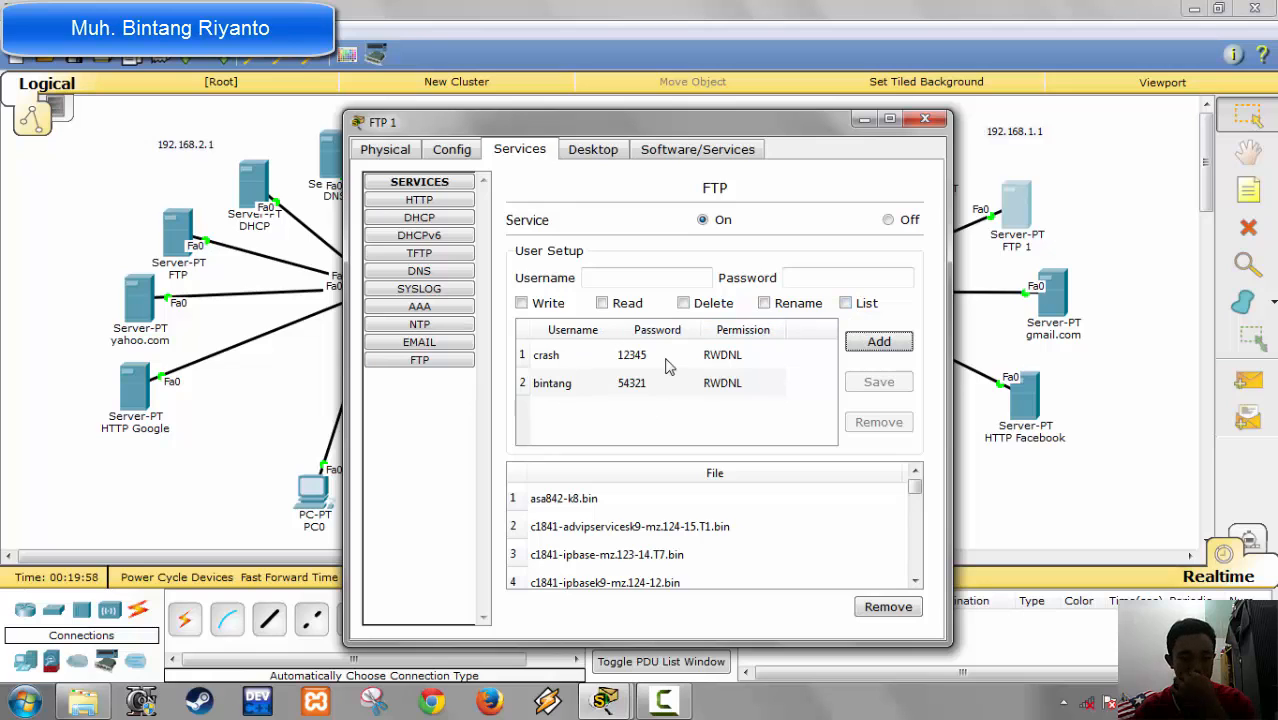
pyautogui.click(925, 120)
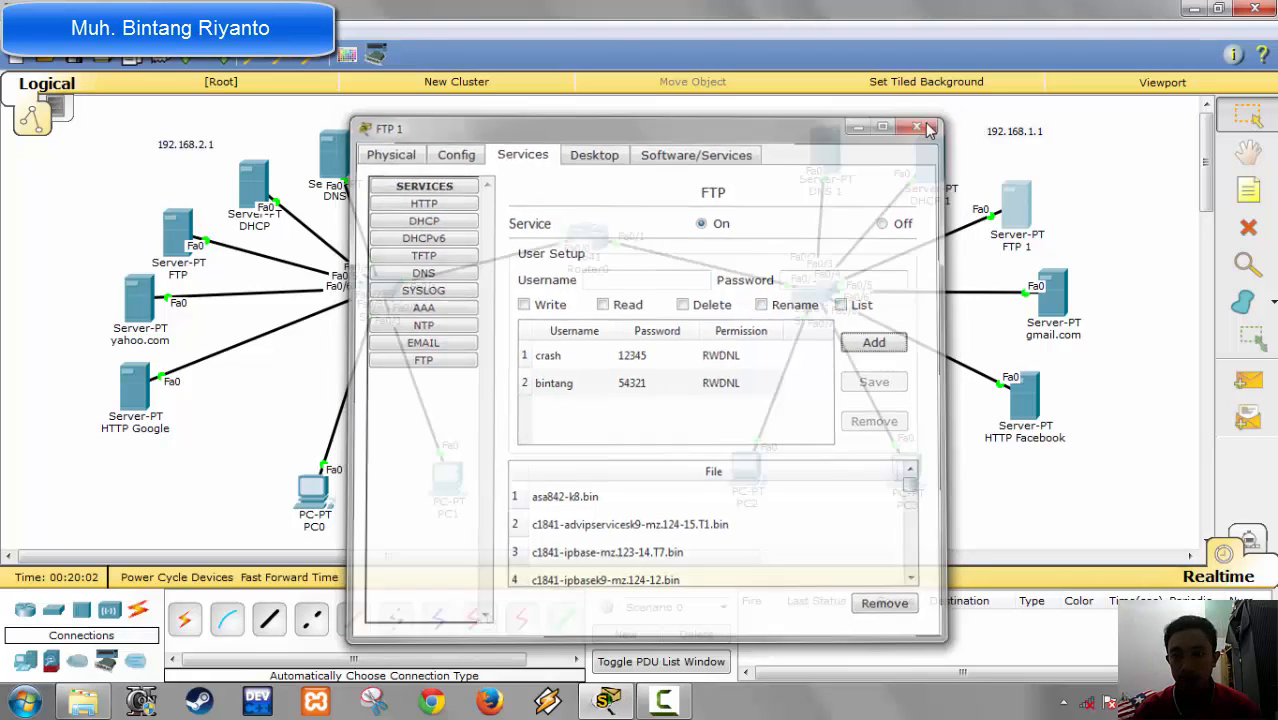
pyautogui.click(661, 700)
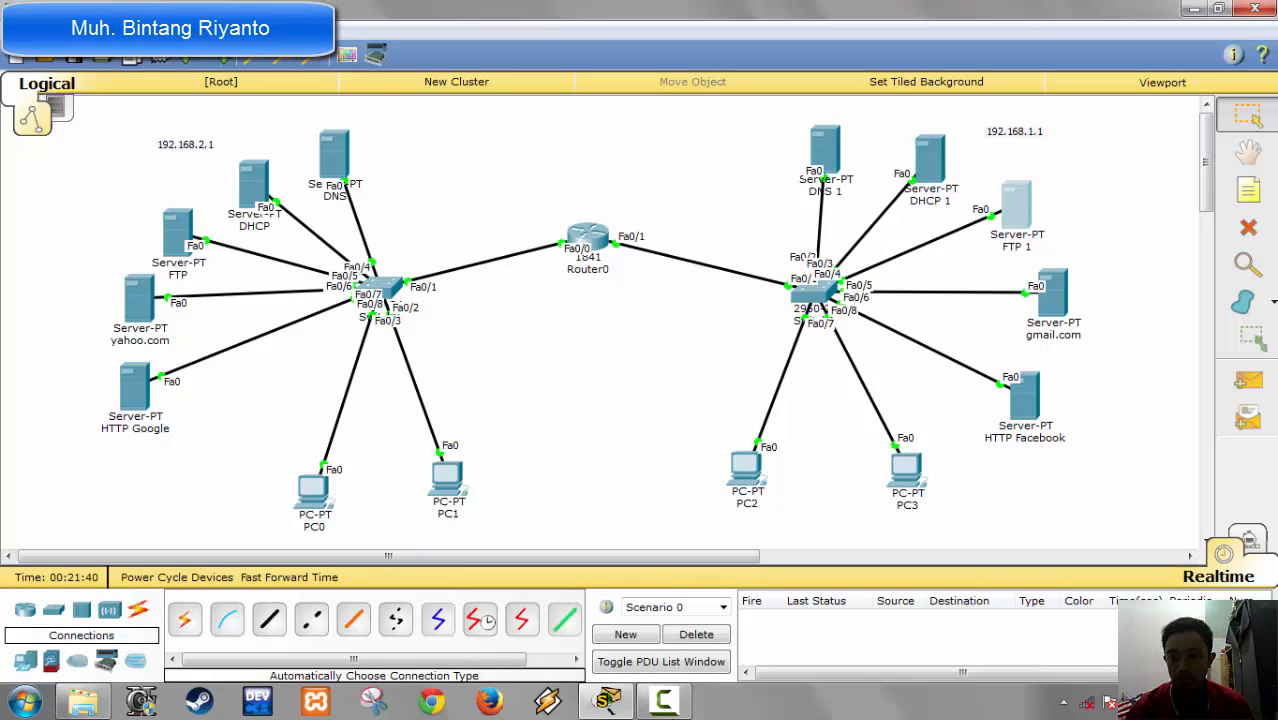
pyautogui.press('F9')
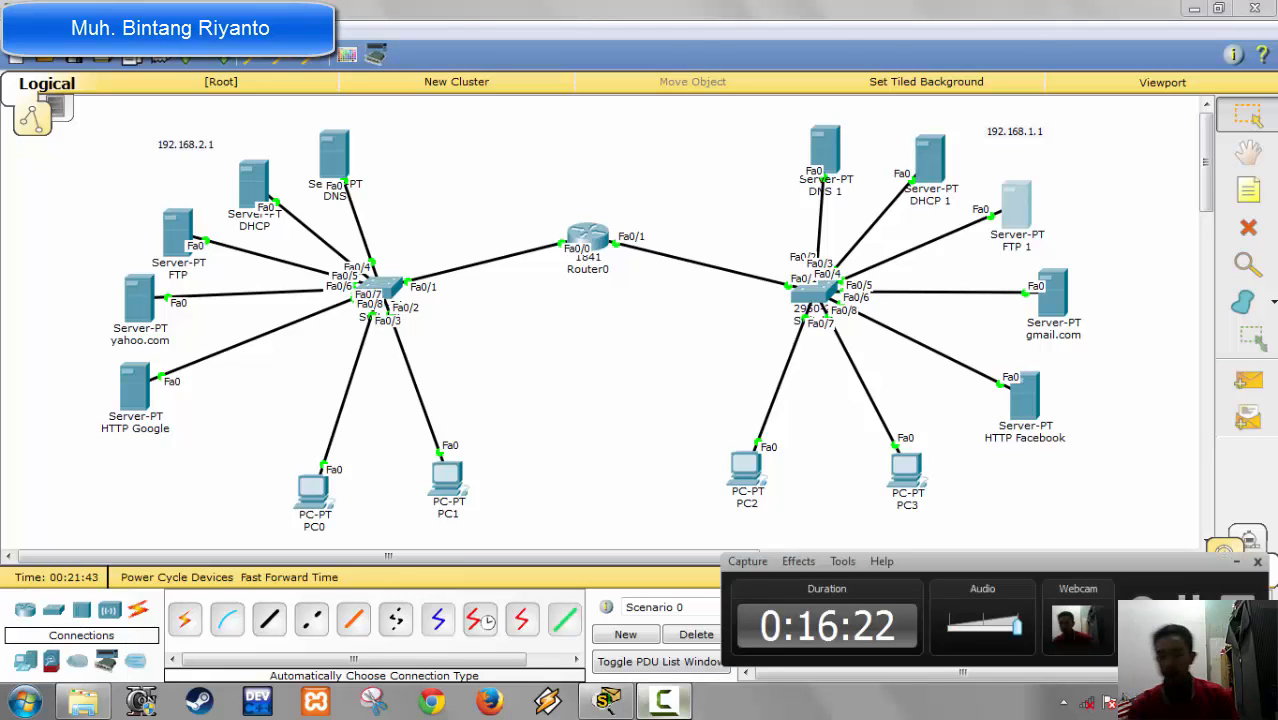
pyautogui.press('F9')
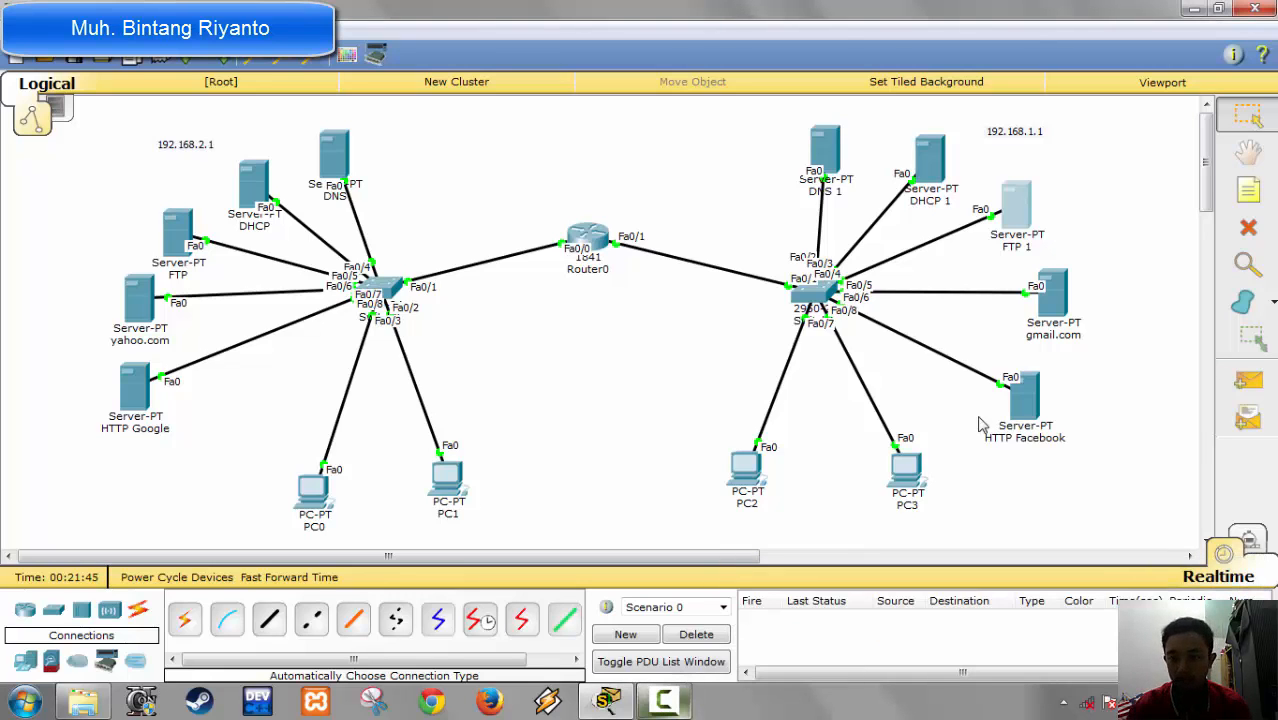
pyautogui.click(1048, 314)
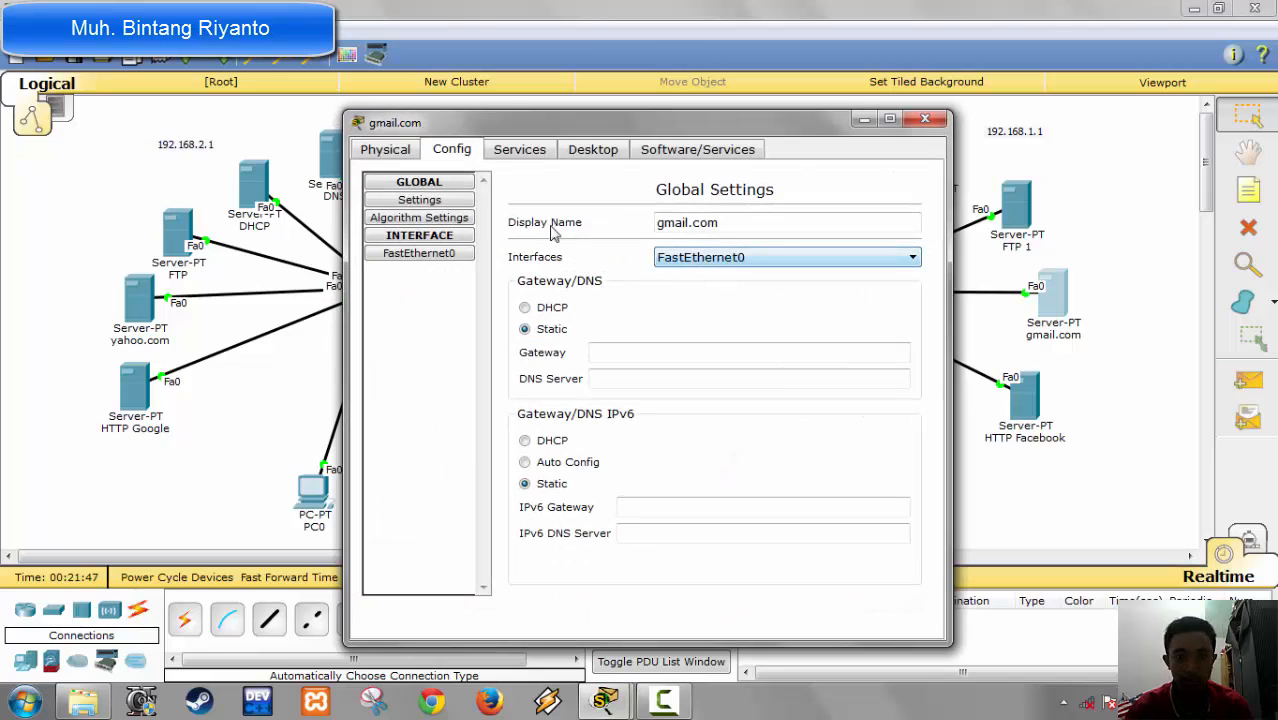
pyautogui.click(593, 150)
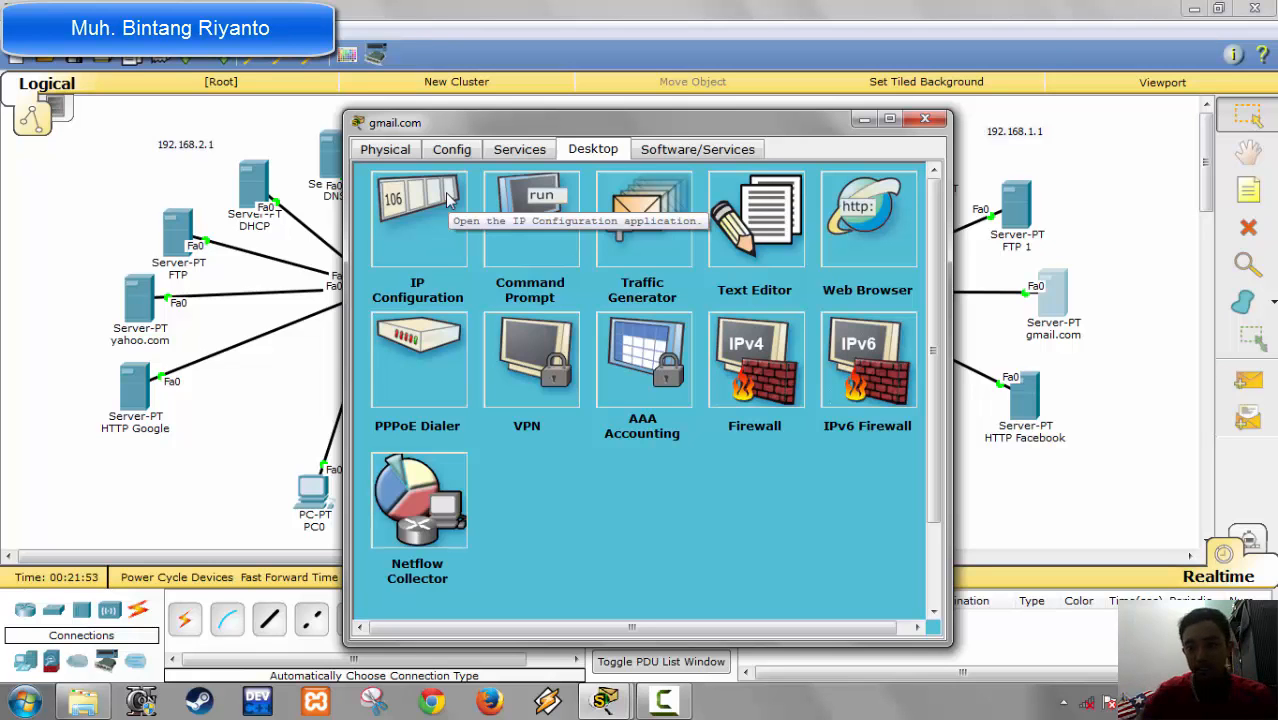
pyautogui.click(924, 119)
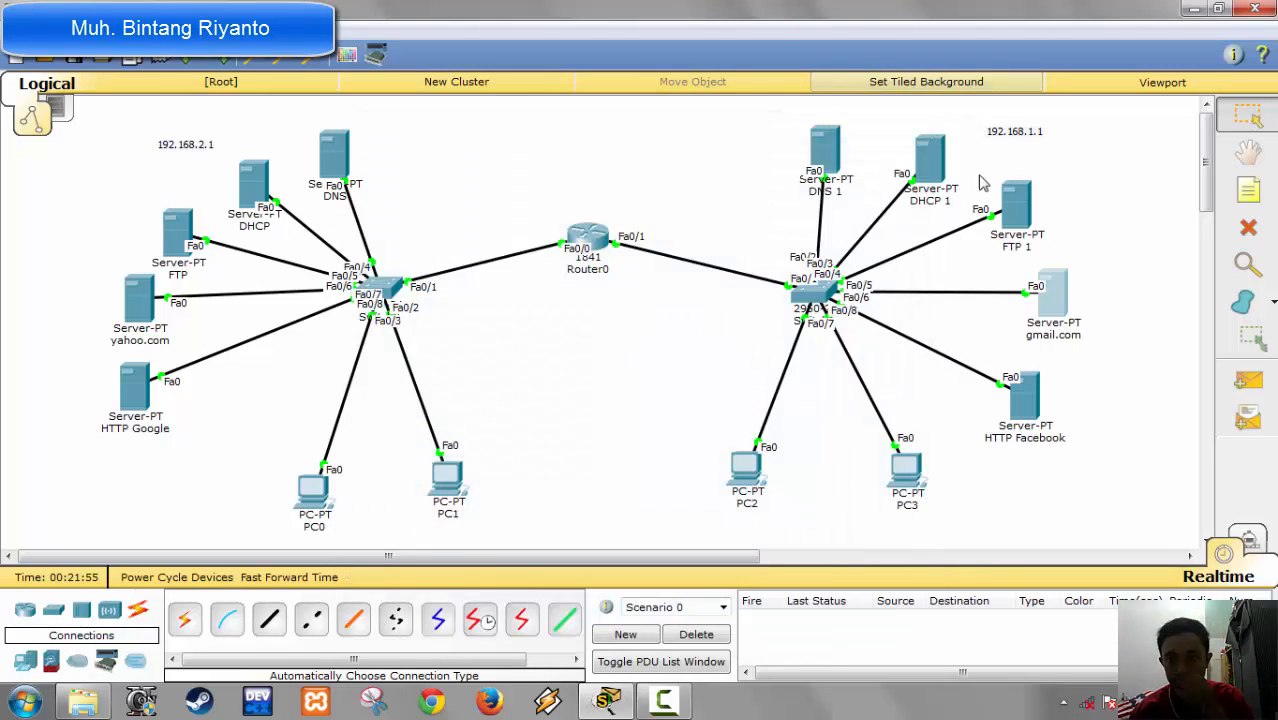
# Step: Check the IP configuration of the FTP 1 server
pyautogui.click(1015, 205)
pyautogui.click(593, 149)
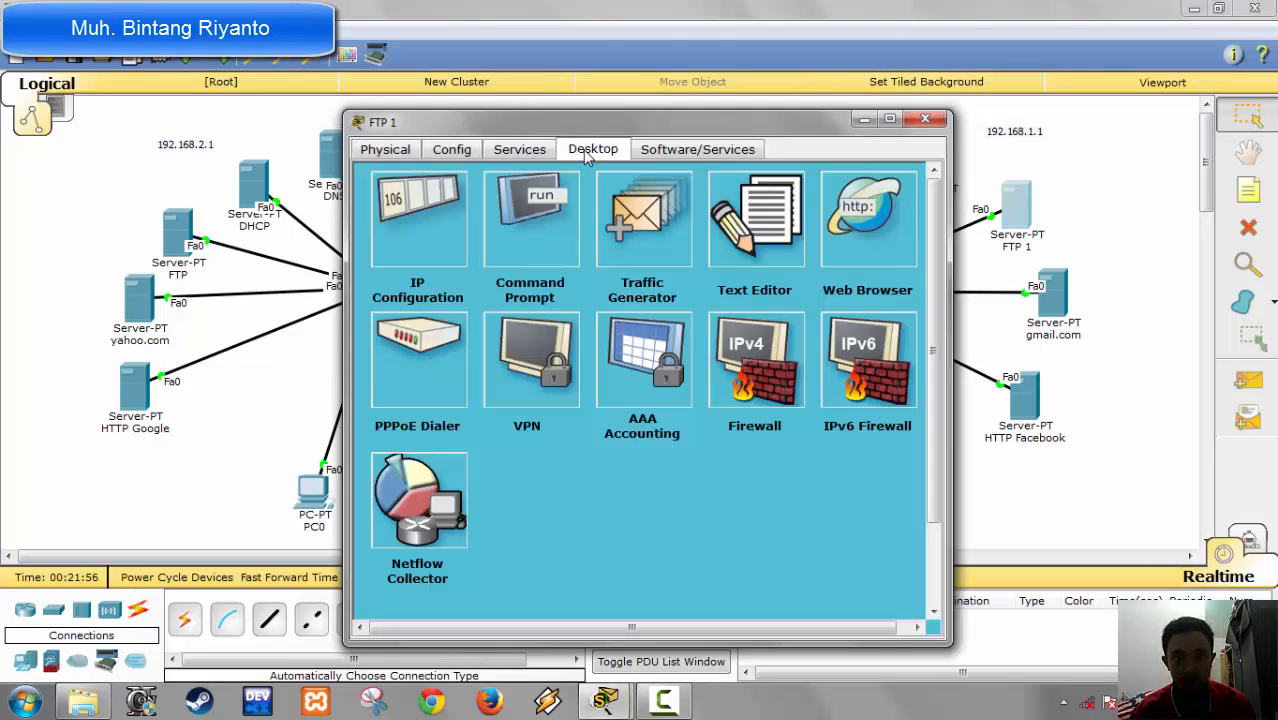
pyautogui.click(447, 205)
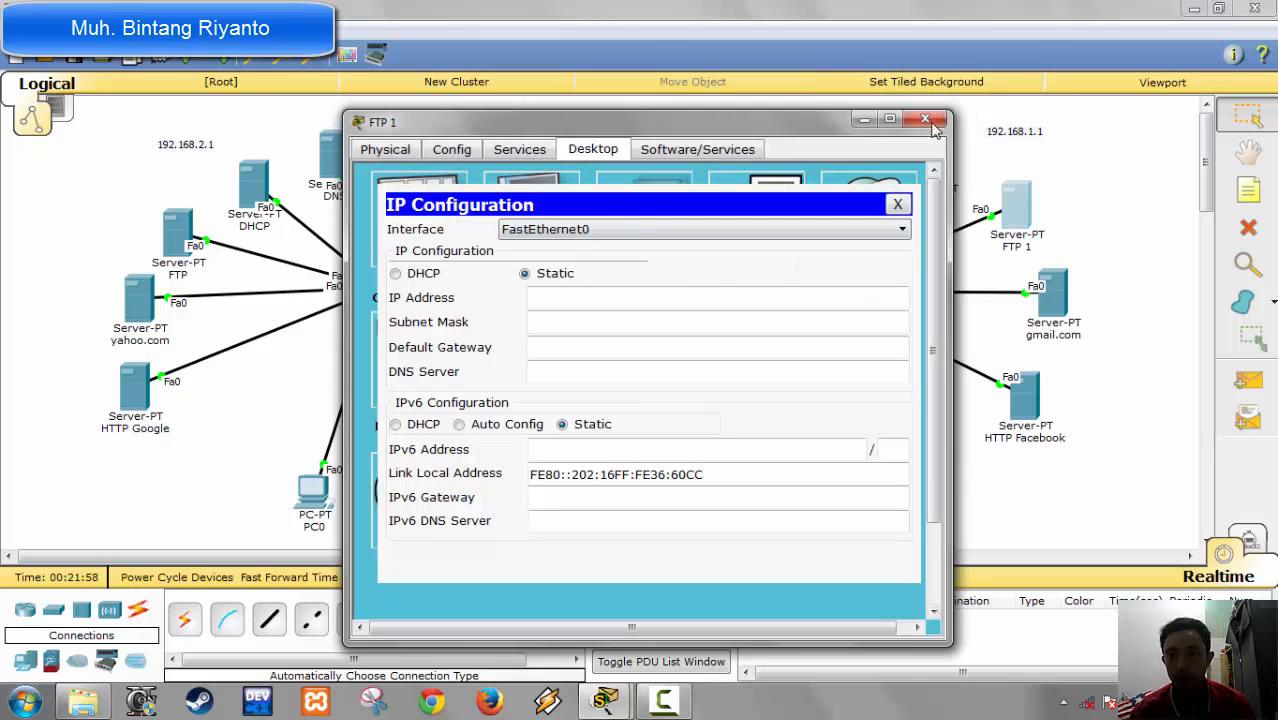
pyautogui.click(580, 299)
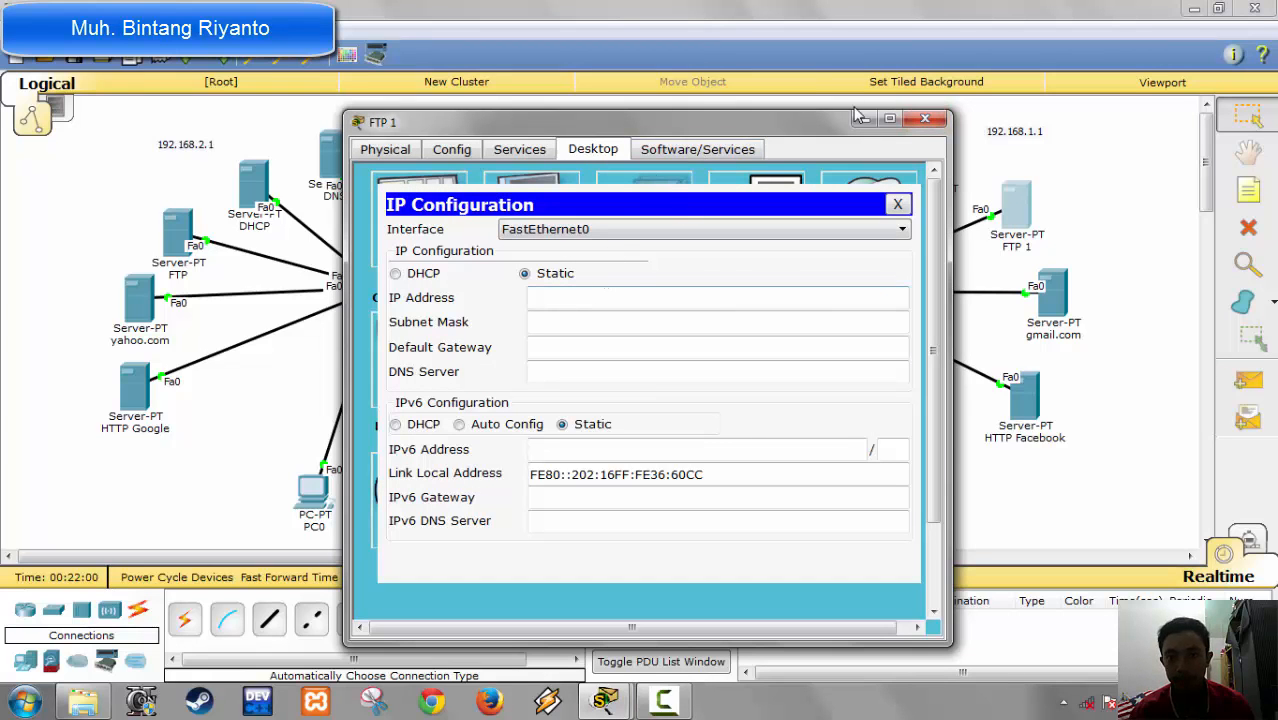
pyautogui.click(925, 118)
# Step: Review both user accounts in the FTP service of the FTP 1 server
pyautogui.click(1015, 205)
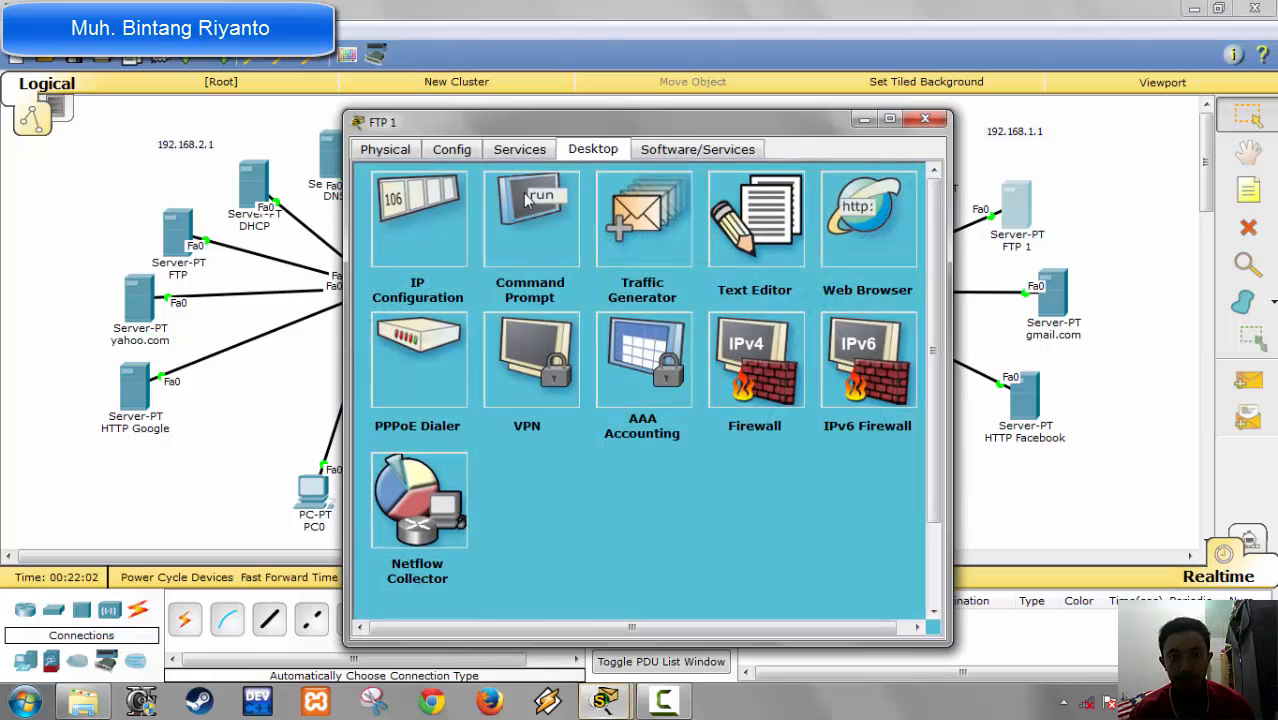
pyautogui.click(520, 149)
pyautogui.click(413, 362)
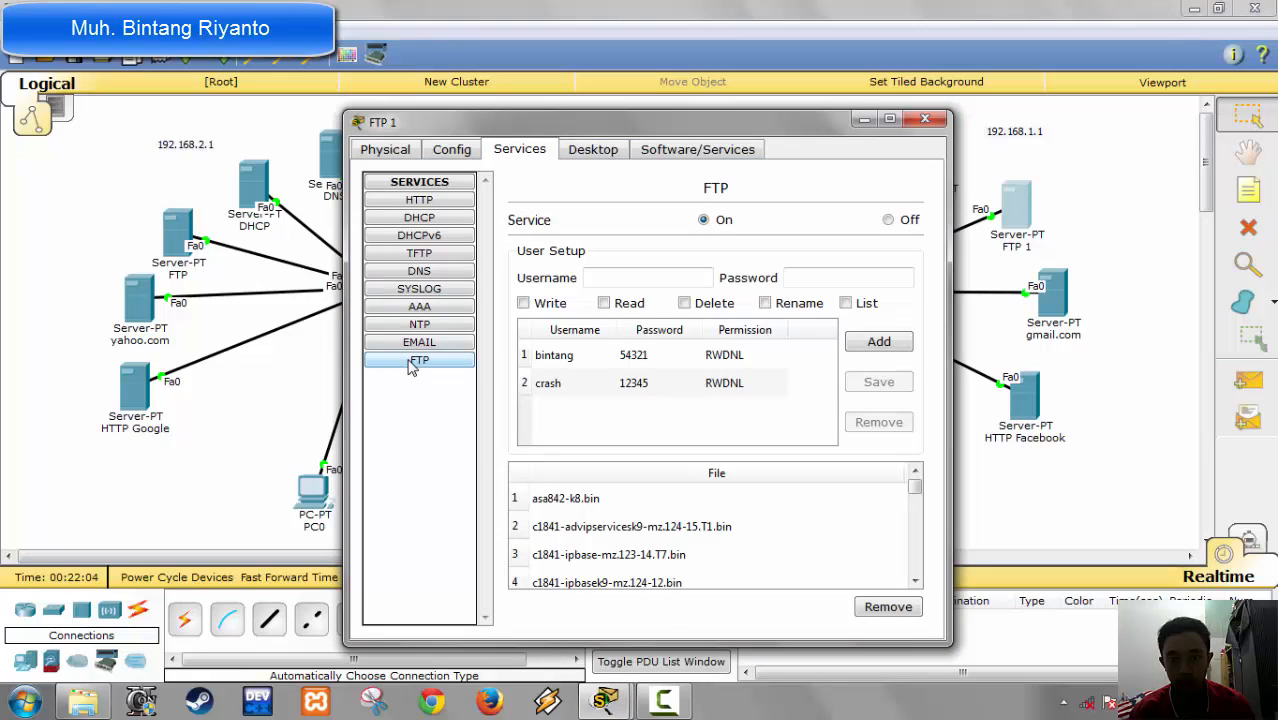
pyautogui.click(603, 362)
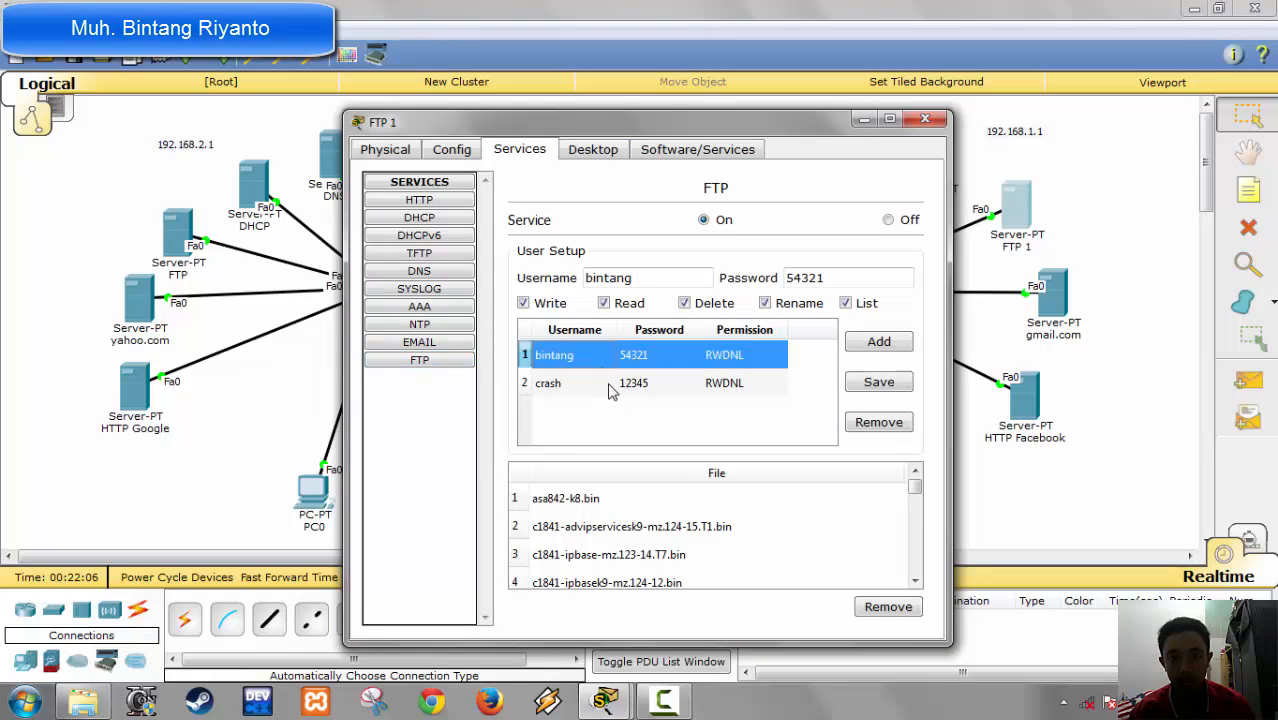
pyautogui.click(610, 388)
# Step: Set the FTP 1 server's static IP address to 192.168.1.4, subnet mask 255.255.255.0, default gateway 192.168.1.1 and DNS server 192.168.1.2
pyautogui.click(590, 148)
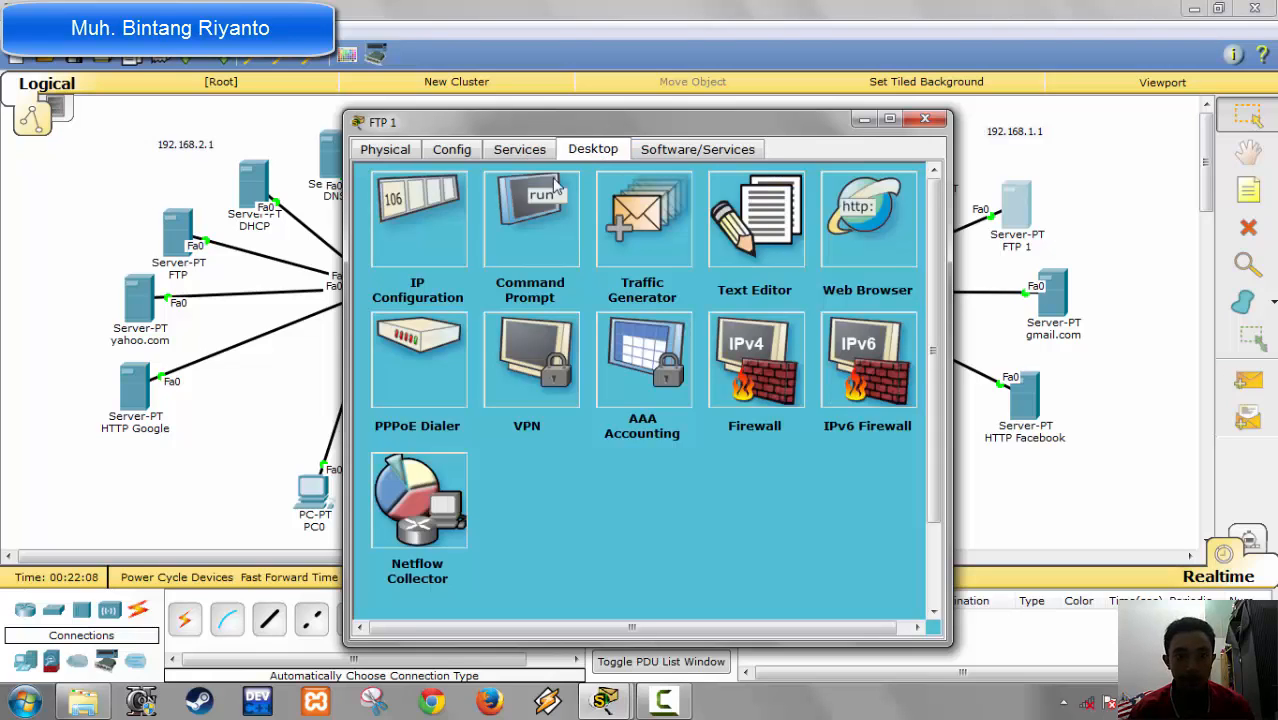
pyautogui.click(434, 216)
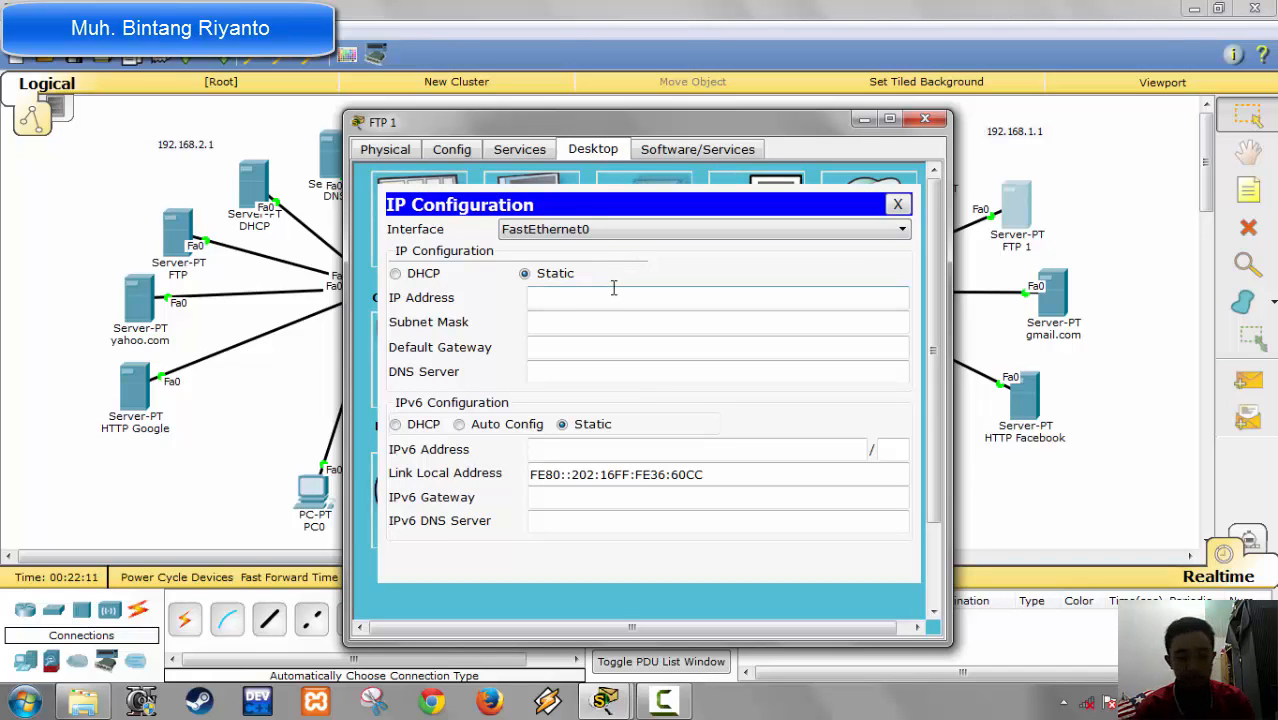
pyautogui.write('192.168.1.4')
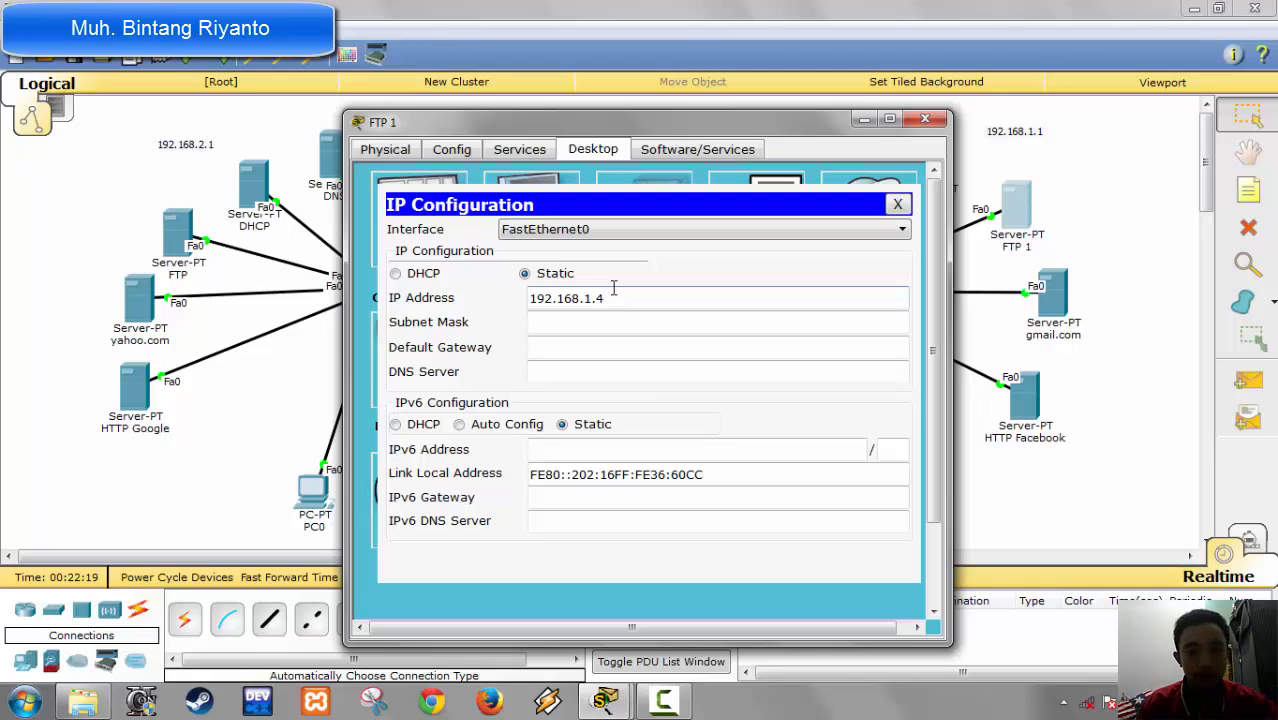
pyautogui.press('Tab')
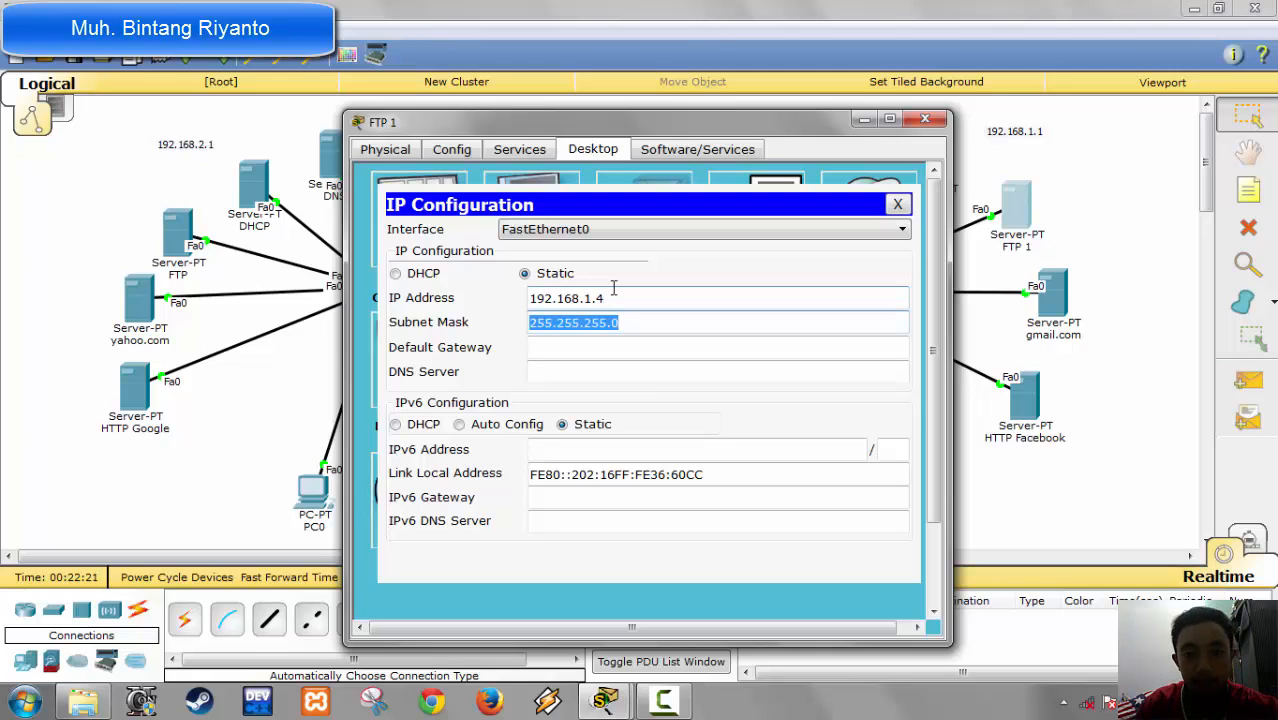
pyautogui.press('Tab')
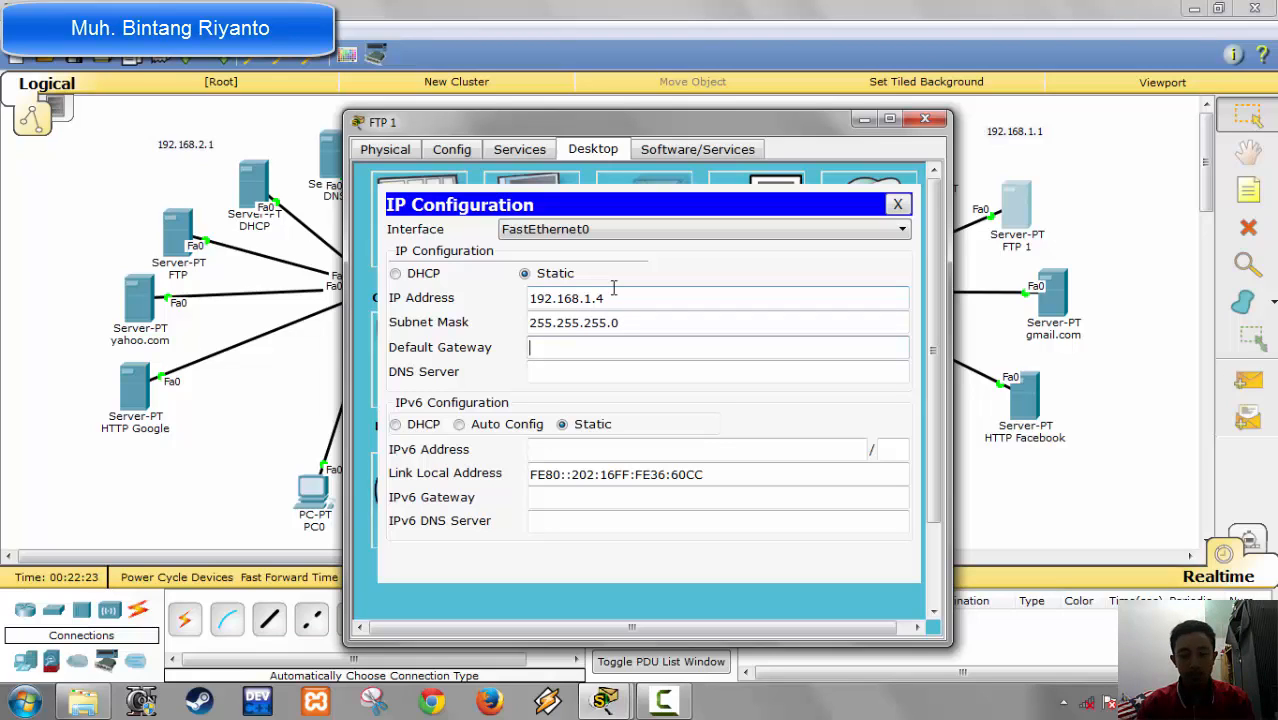
pyautogui.write('192.168.1.1')
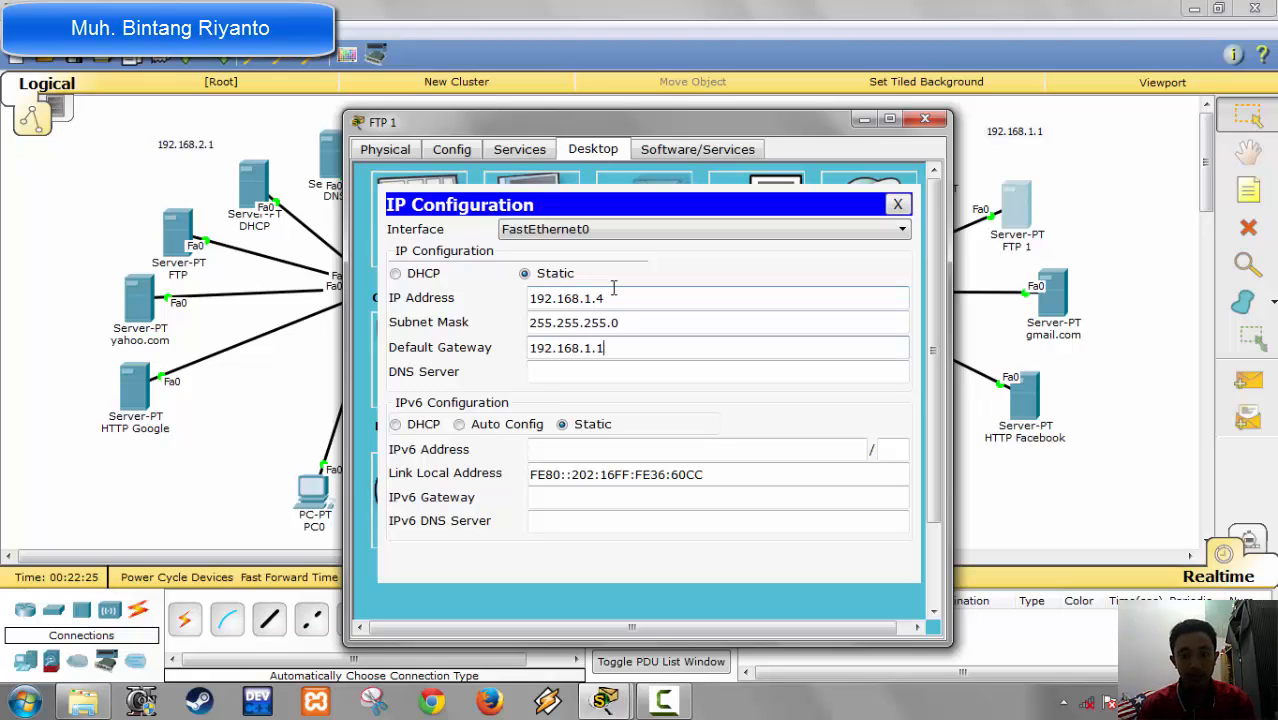
pyautogui.press('Tab')
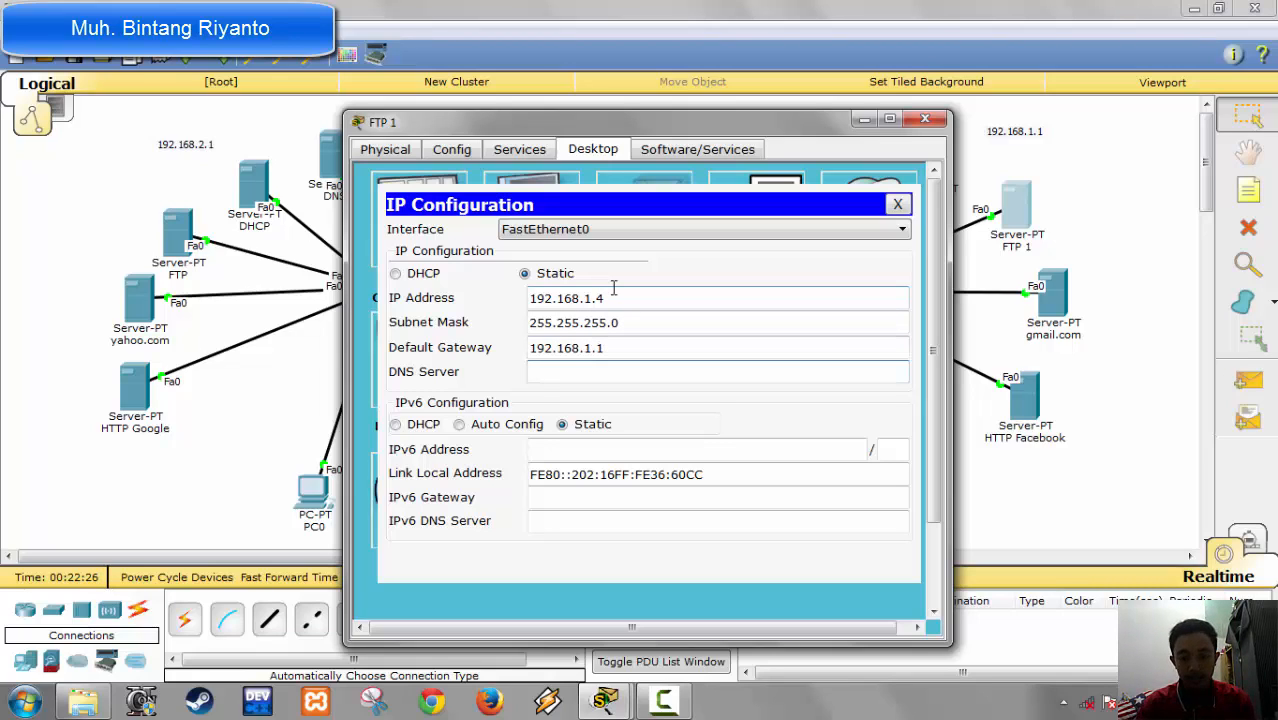
pyautogui.write('192.168..')
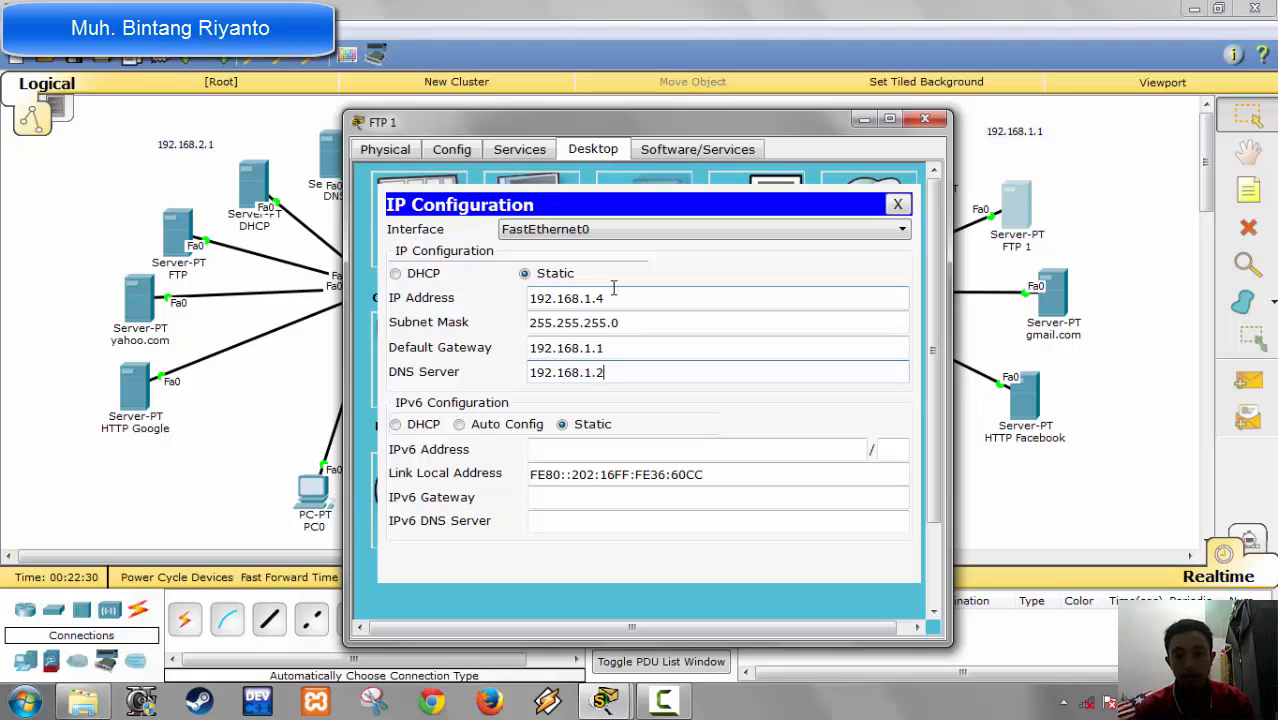
pyautogui.click(924, 119)
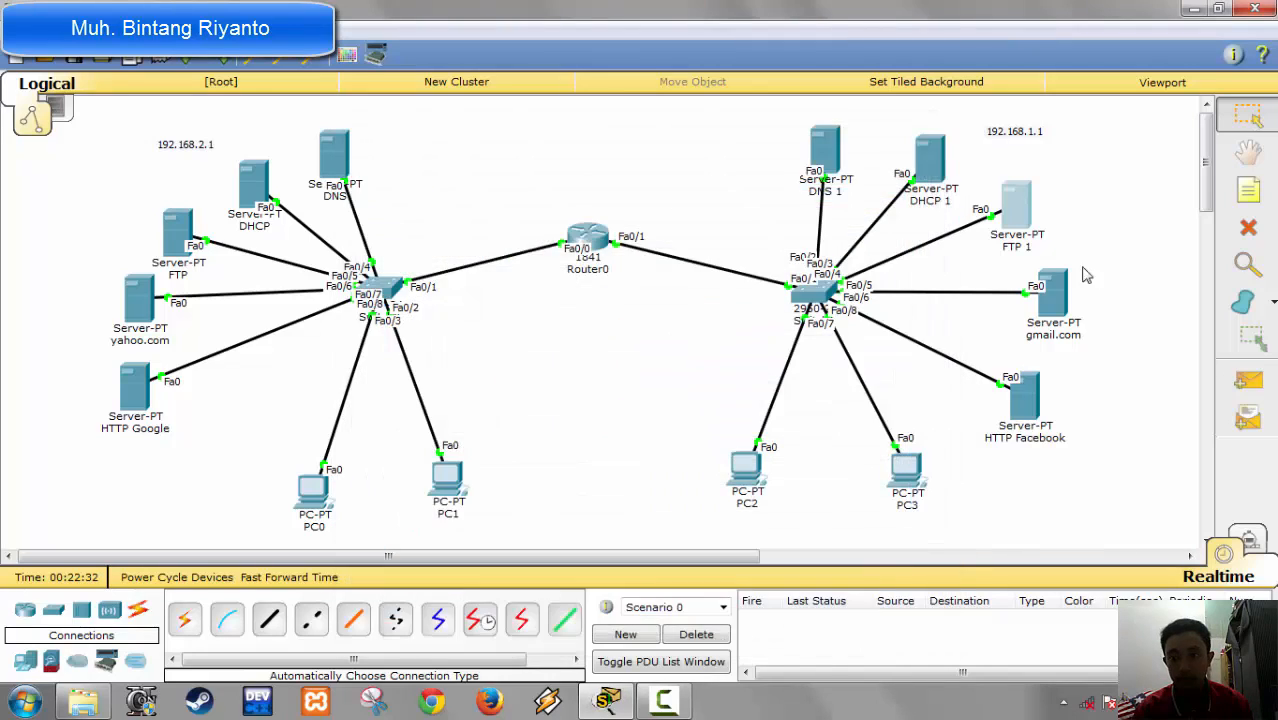
# Step: Give the gmail.com server the static IP address 192.169.1.5 with subnet mask 255.255.255.0
pyautogui.click(1047, 330)
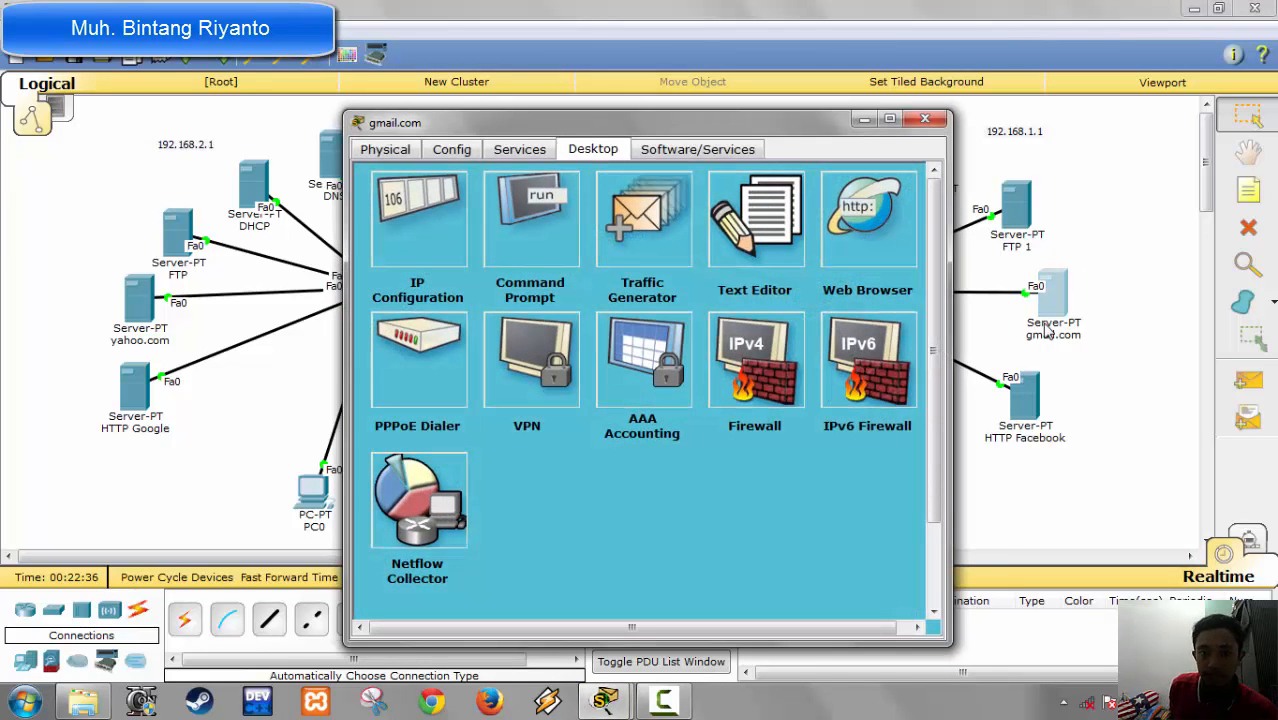
pyautogui.click(408, 237)
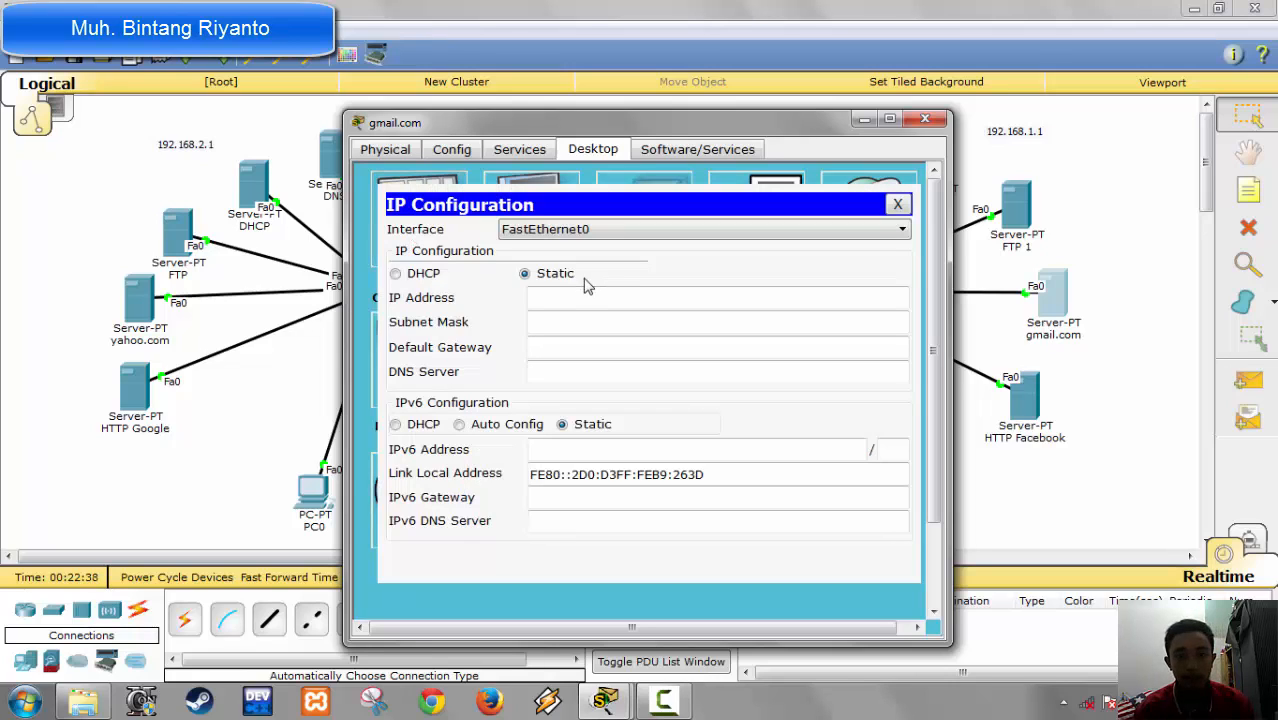
pyautogui.click(588, 292)
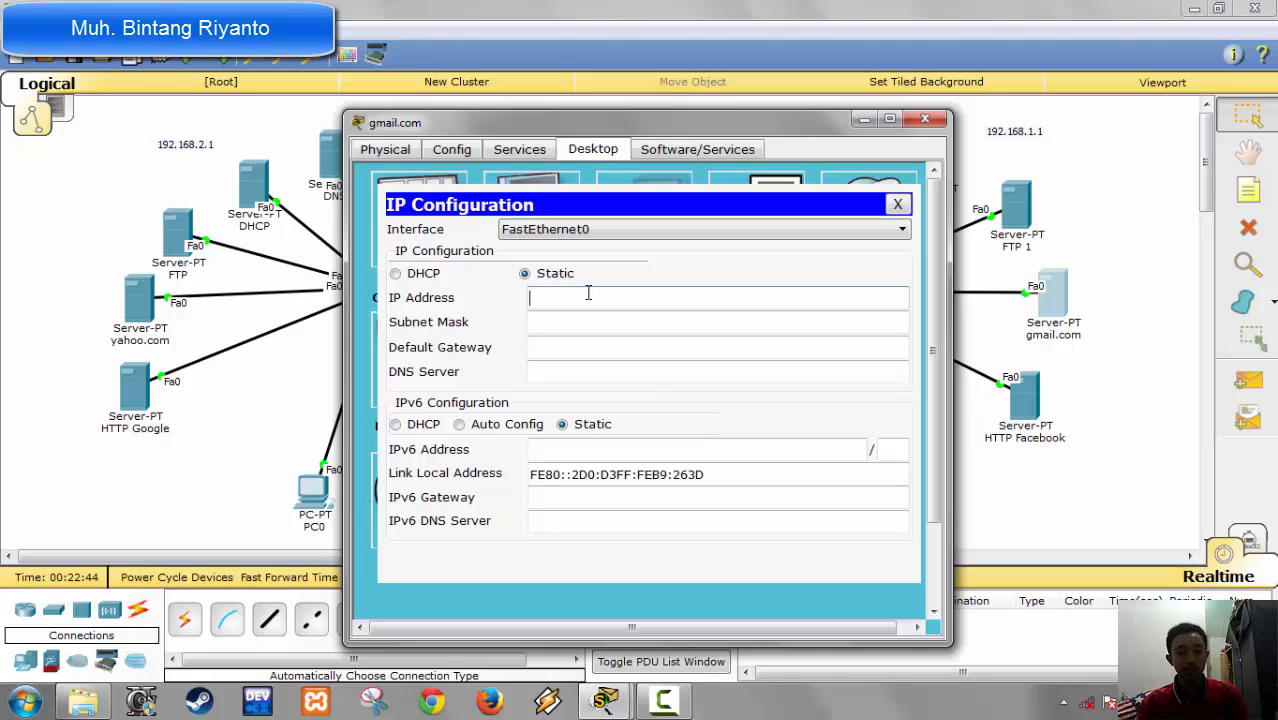
pyautogui.write('192')
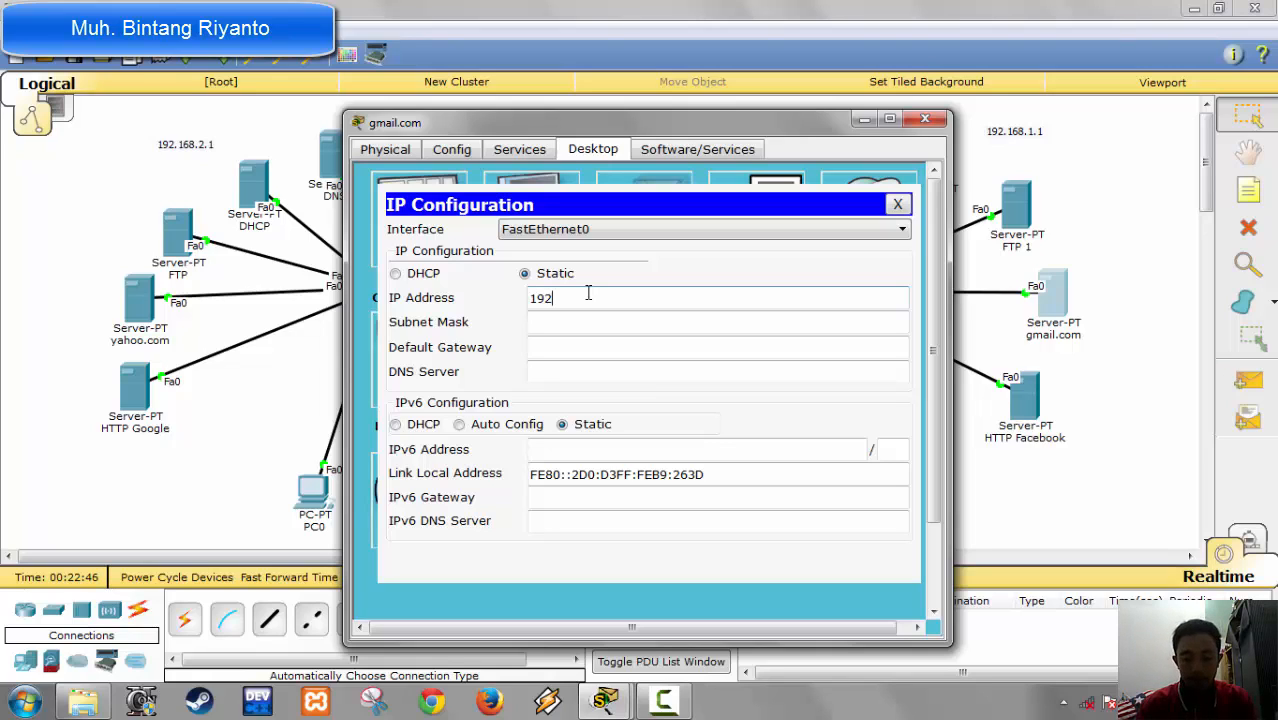
pyautogui.write('.169')
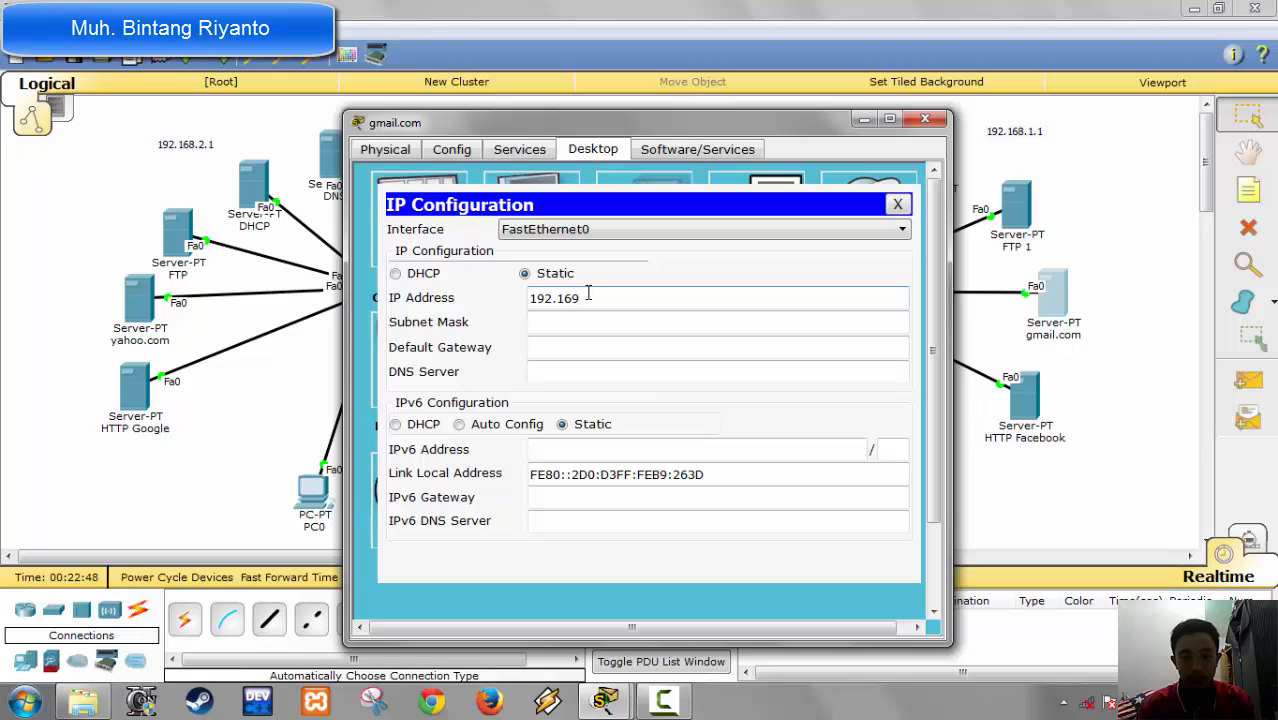
pyautogui.write('.1.')
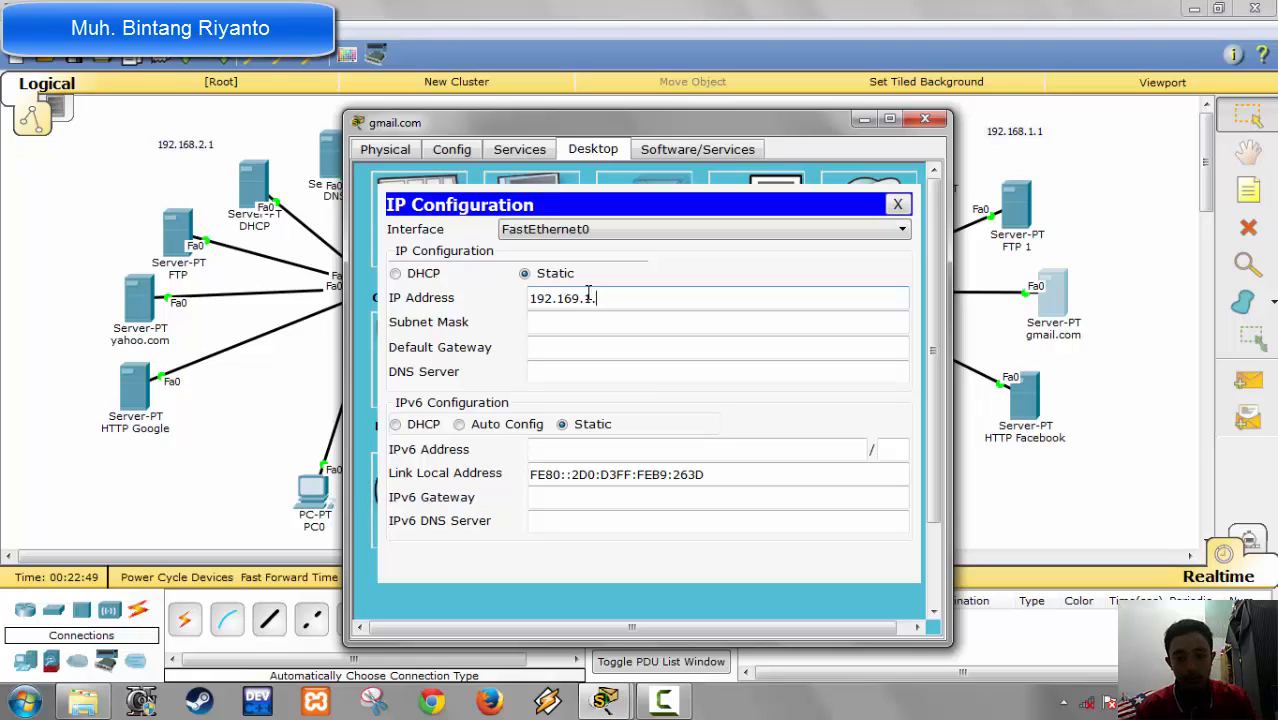
pyautogui.write('5')
pyautogui.press('Tab')
pyautogui.press('Tab')
# Step: Set the gmail.com server's default gateway to 192.168.1.1 and its DNS server to 192.169.1.2
pyautogui.write('192.16')
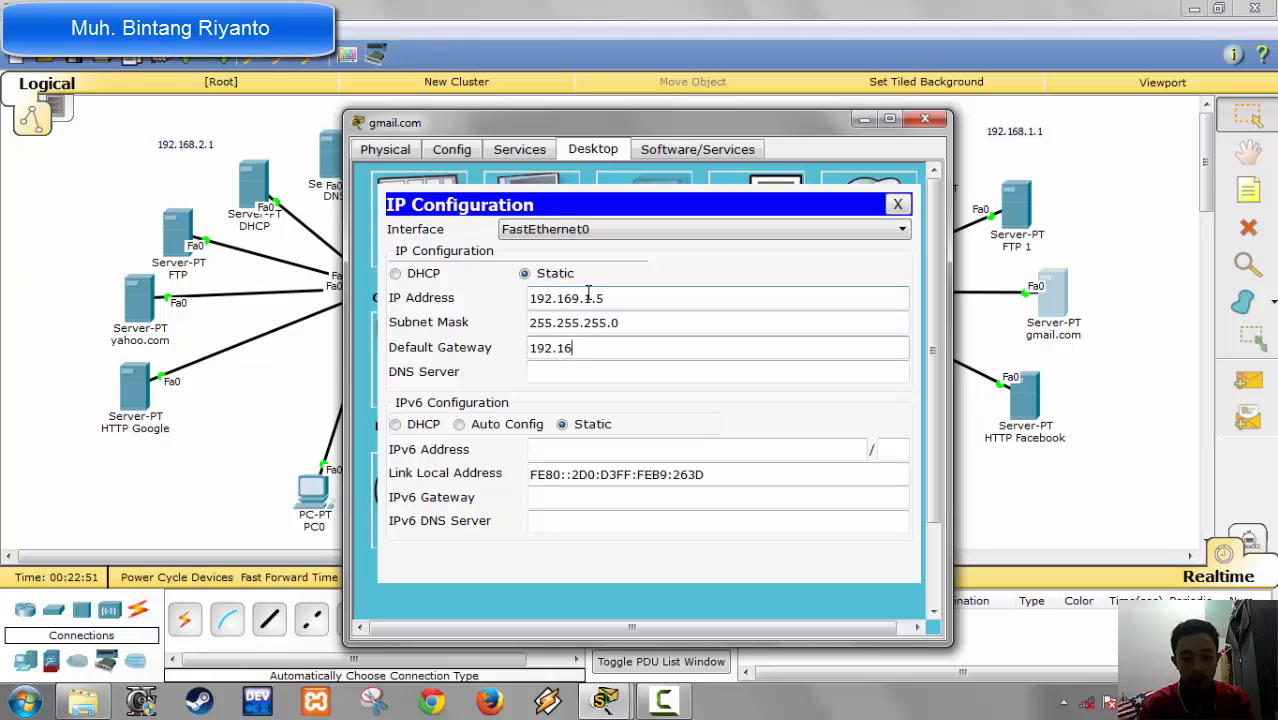
pyautogui.write('8.1.1')
pyautogui.press('Tab')
pyautogui.write('192.')
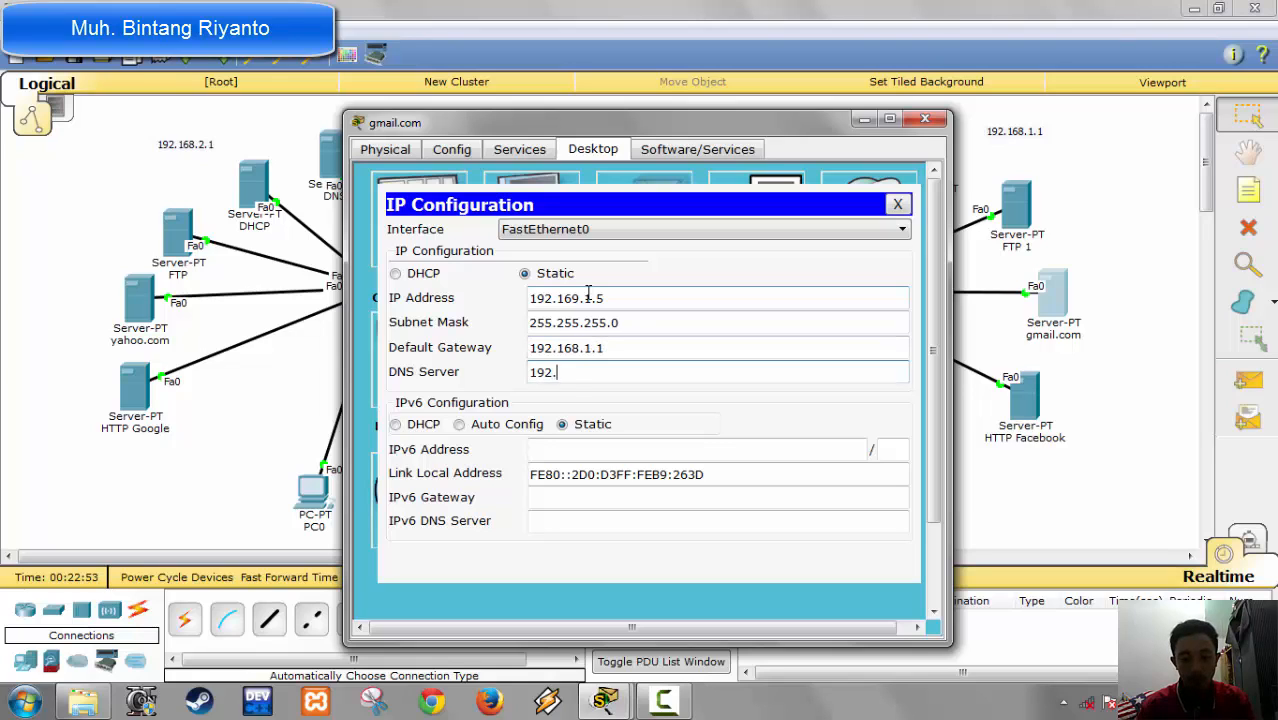
pyautogui.write('17')
pyautogui.write('69.1.2')
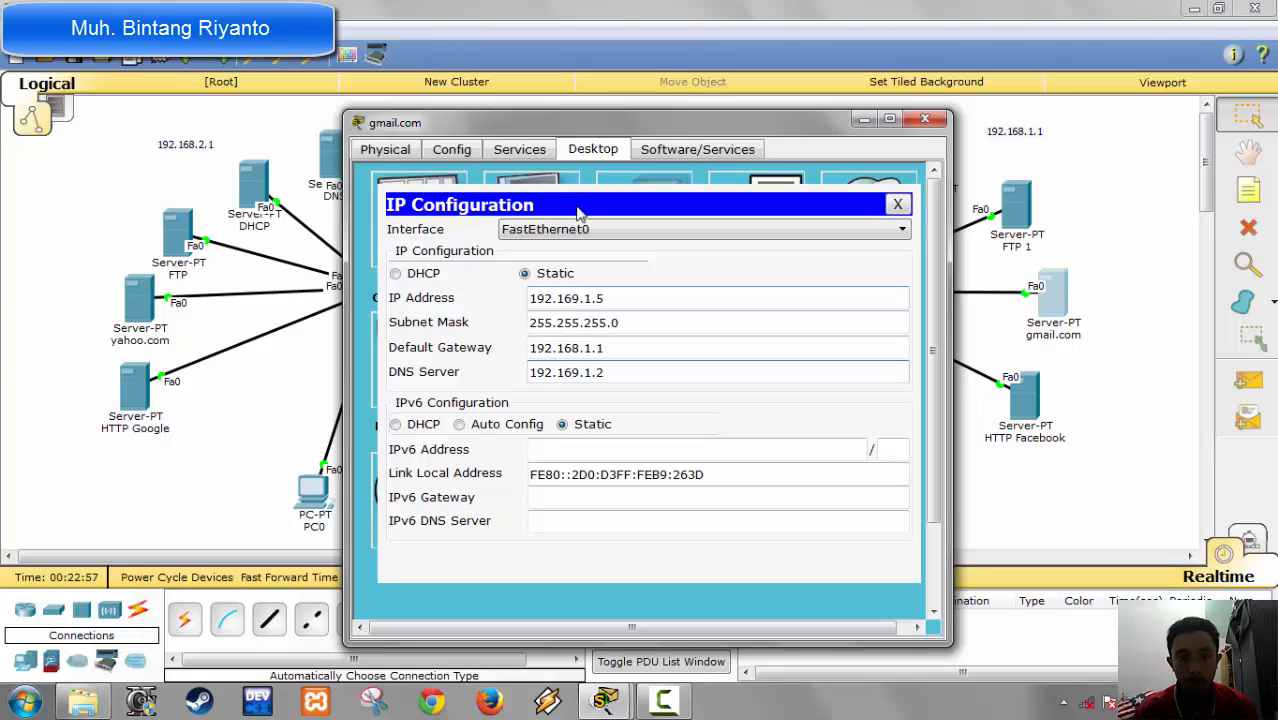
# Step: Set the domain name of the gmail.com server's email service to gmail.com
pyautogui.click(516, 152)
pyautogui.click(421, 343)
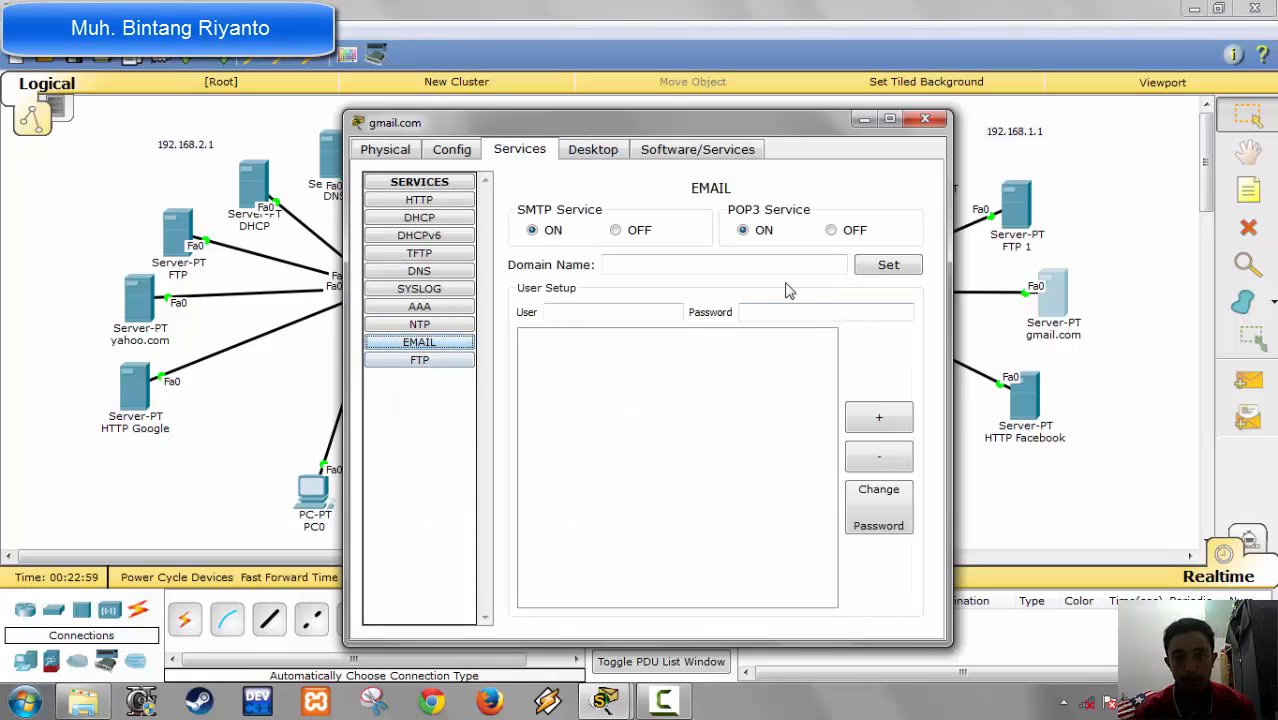
pyautogui.click(737, 268)
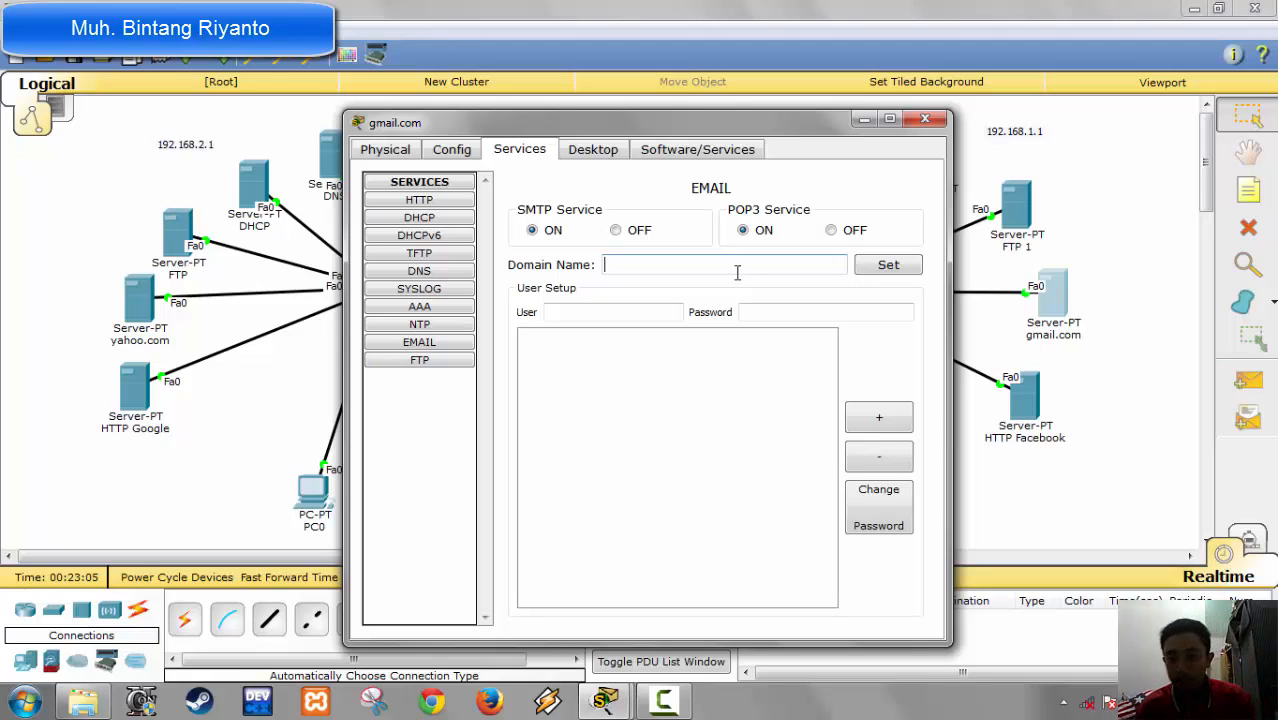
pyautogui.write('gma')
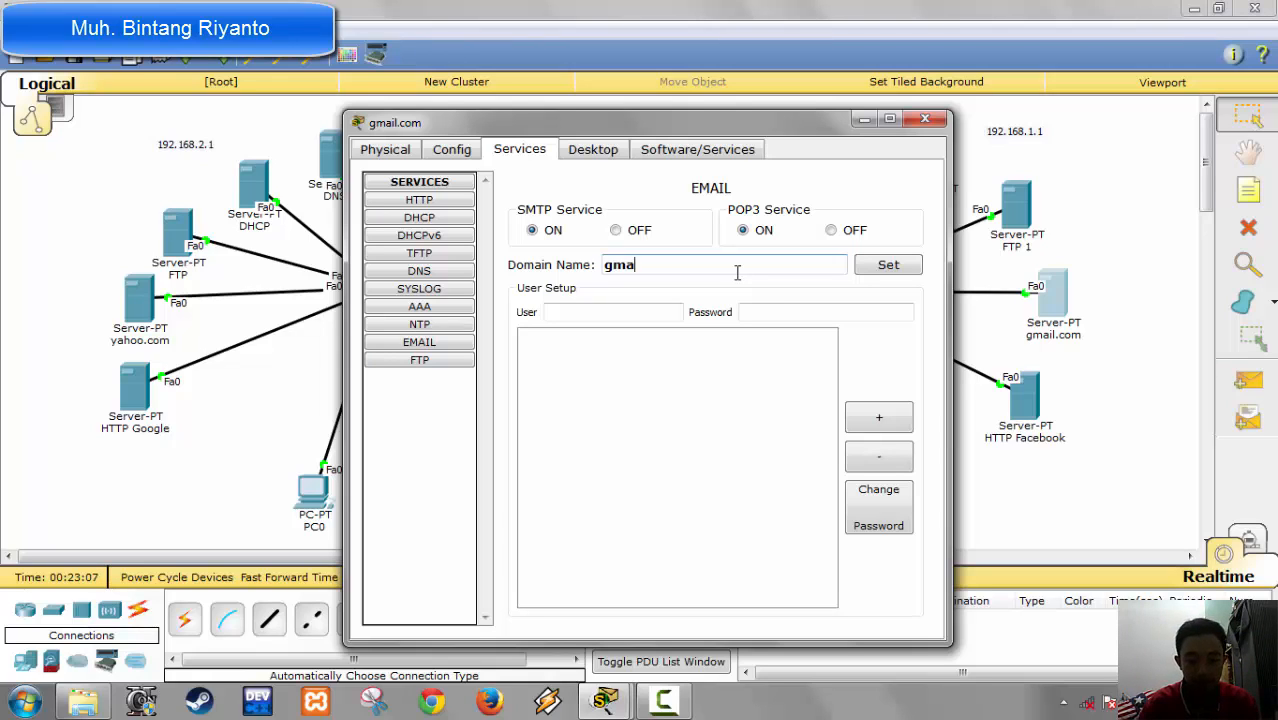
pyautogui.write('il.com')
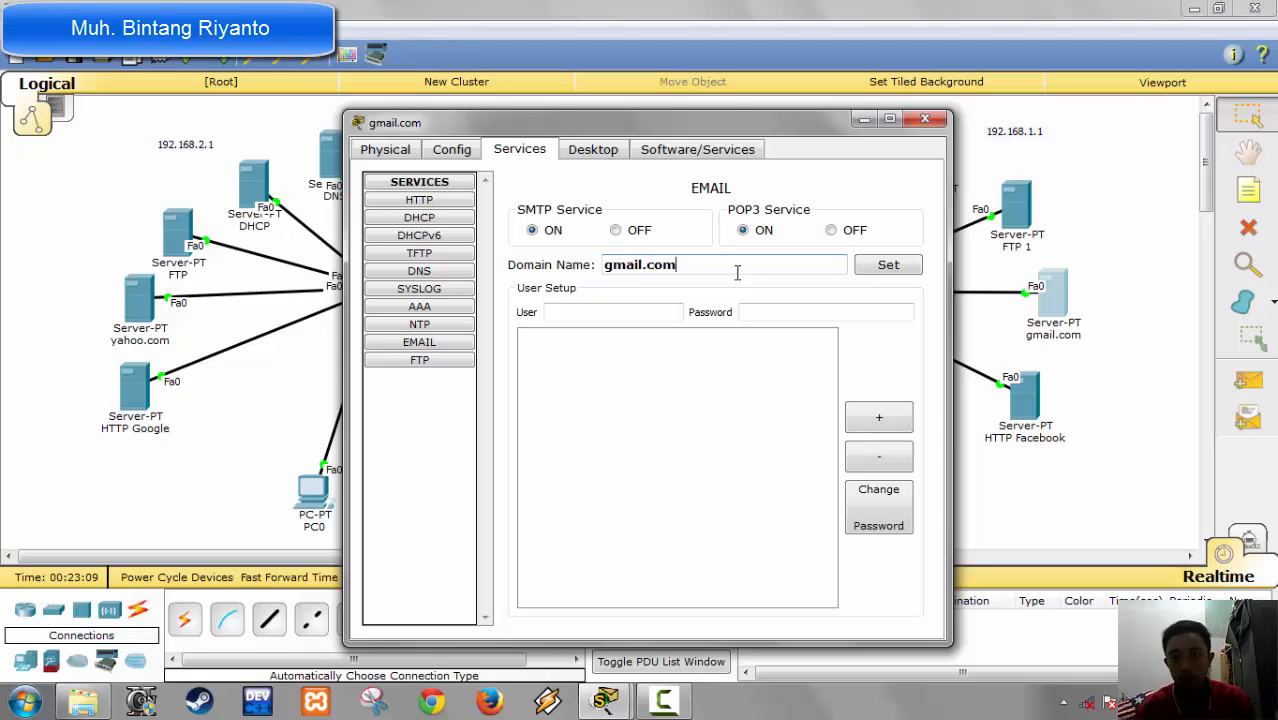
pyautogui.click(884, 268)
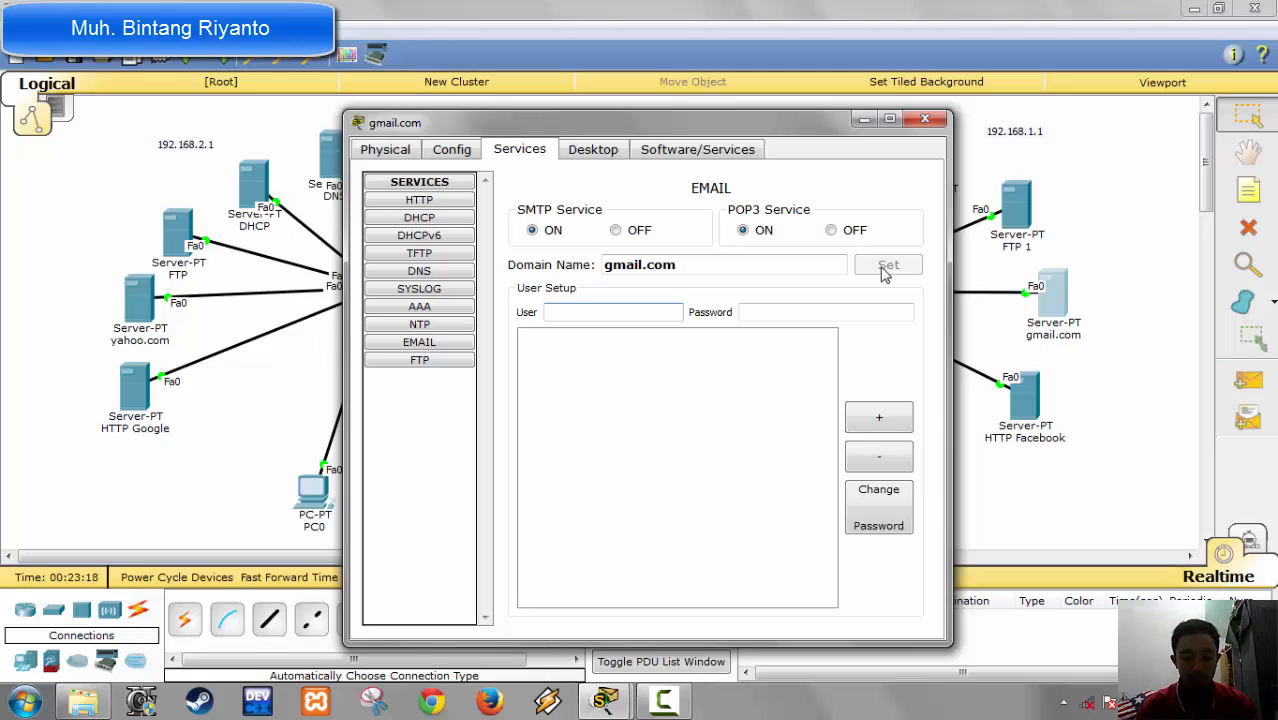
# Step: Add a first email user on the gmail.com server with a first name as username and its account password
pyautogui.write('bintang')
pyautogui.press('Tab')
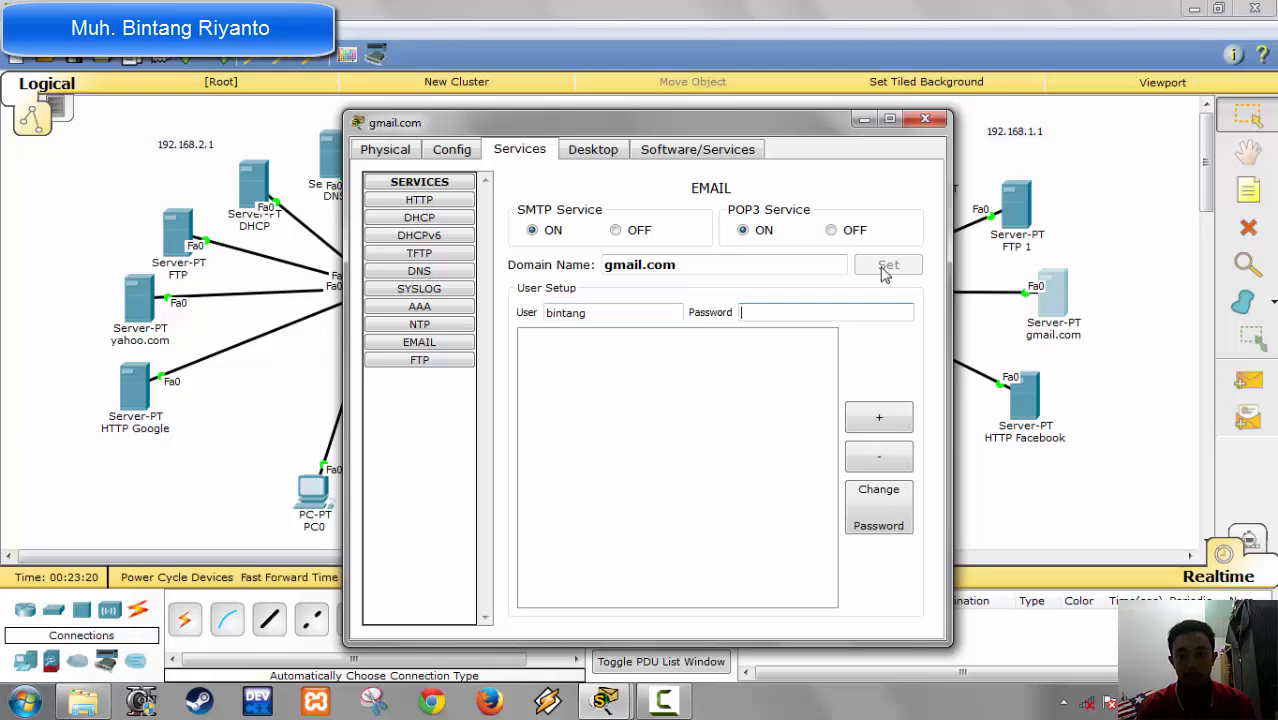
pyautogui.write('12345')
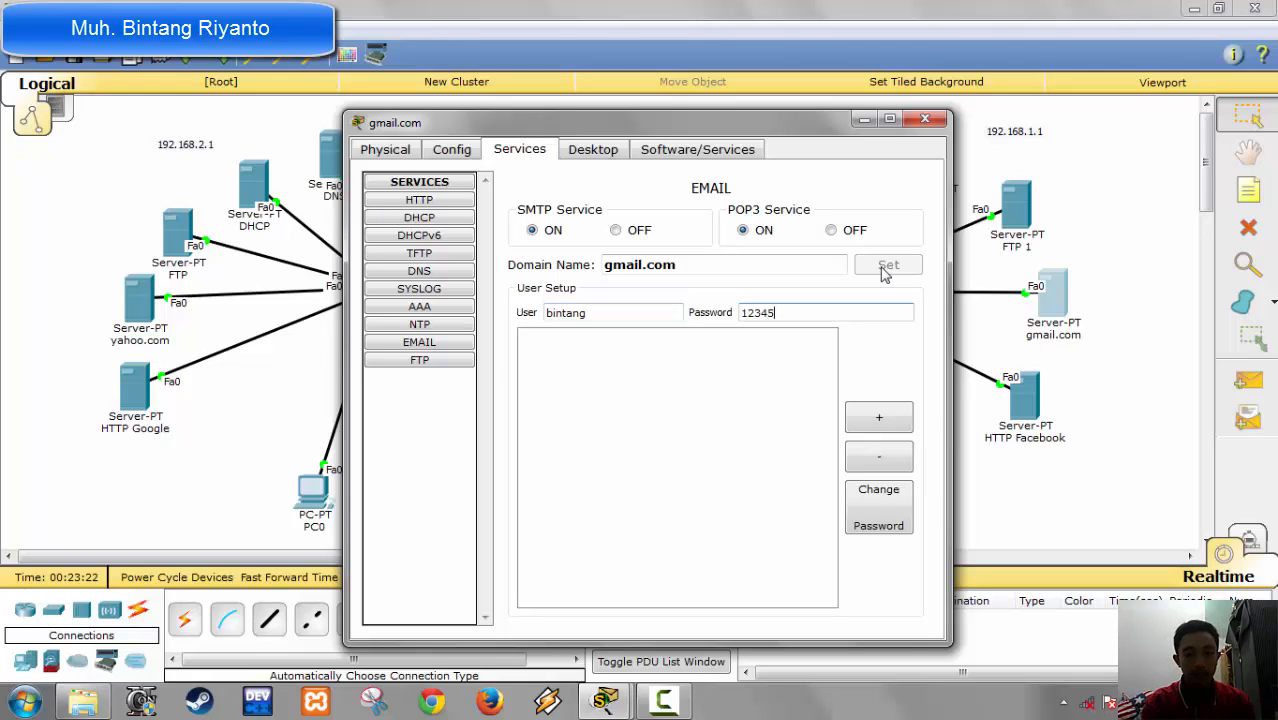
pyautogui.click(879, 417)
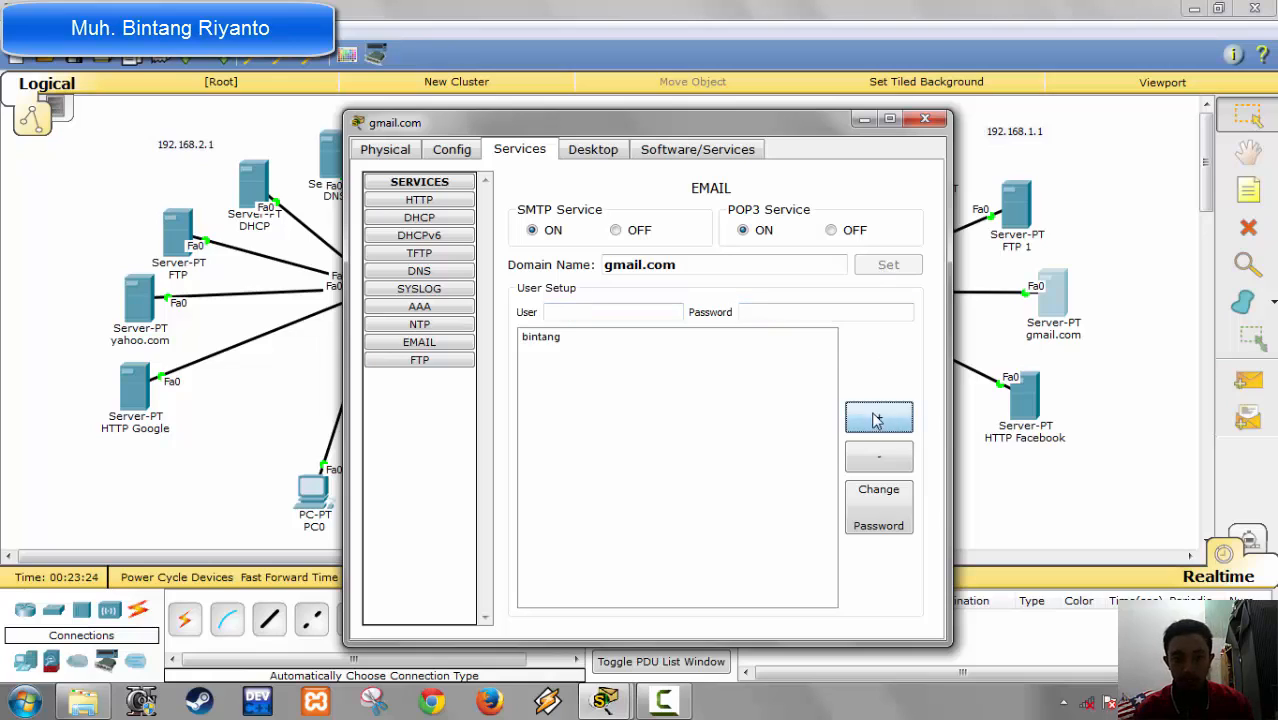
# Step: Add a second email user on the gmail.com server with another first name as username and its account password
pyautogui.click(562, 314)
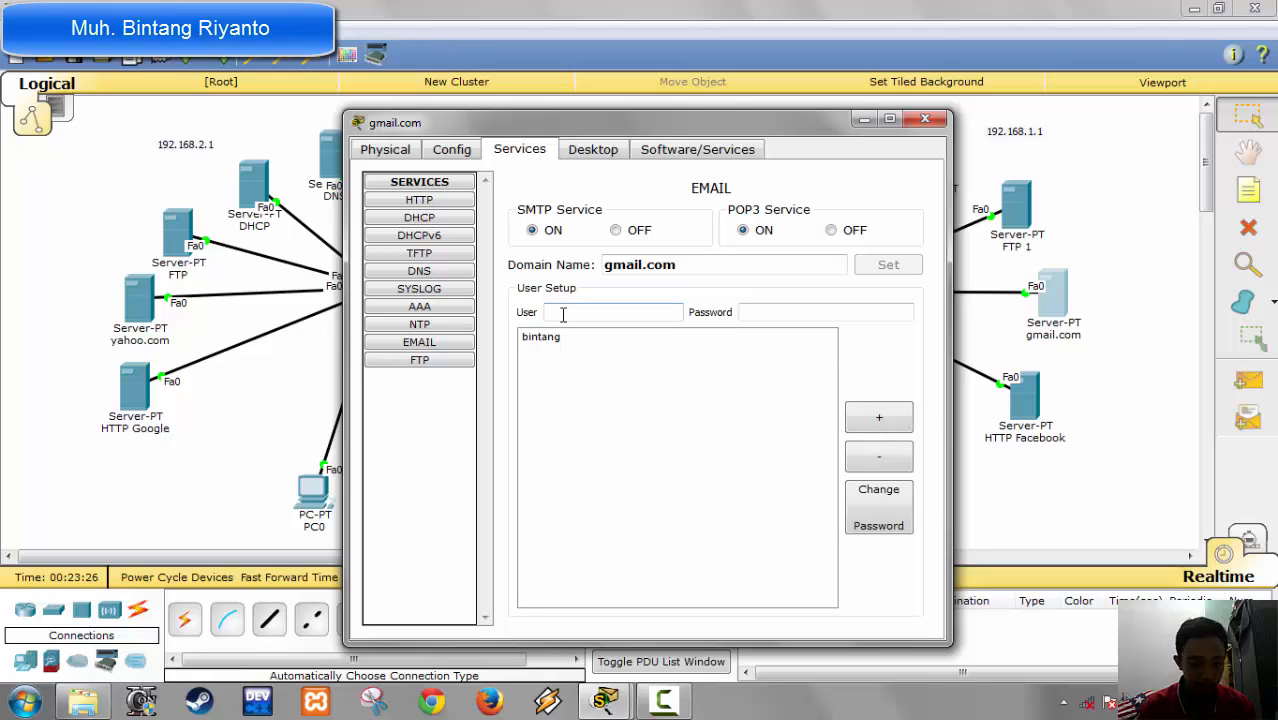
pyautogui.write('h')
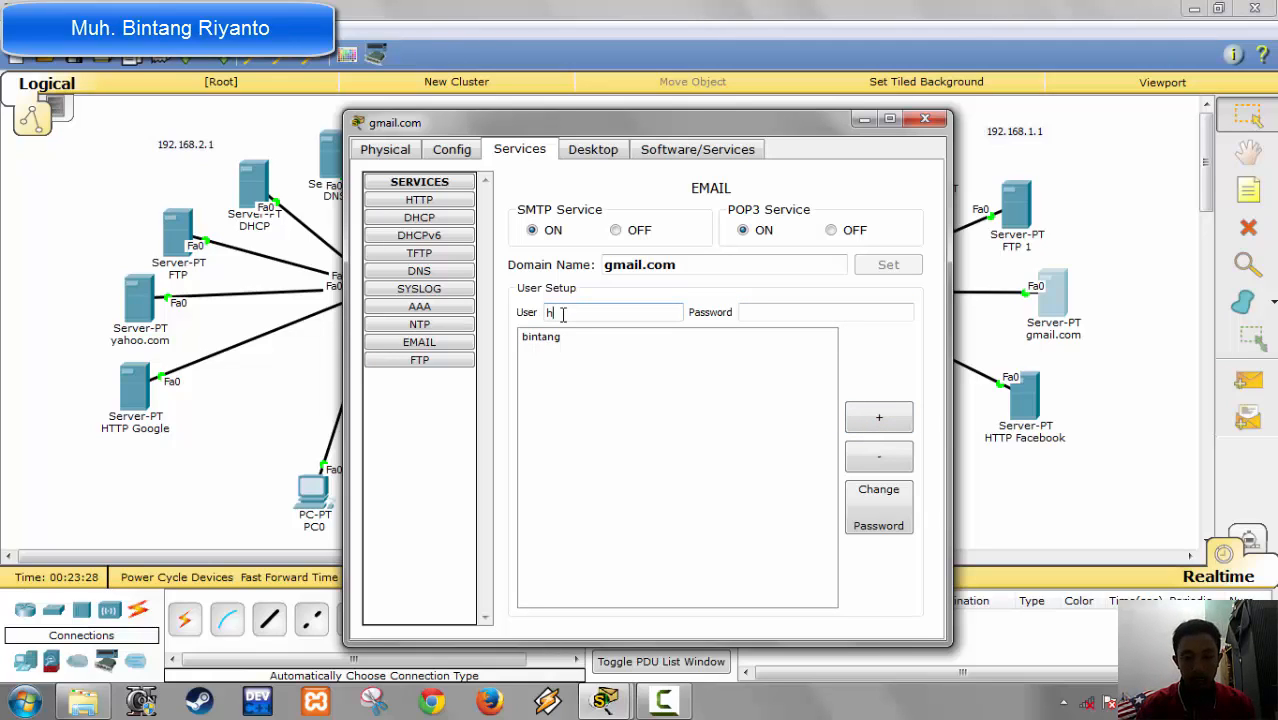
pyautogui.write('am')
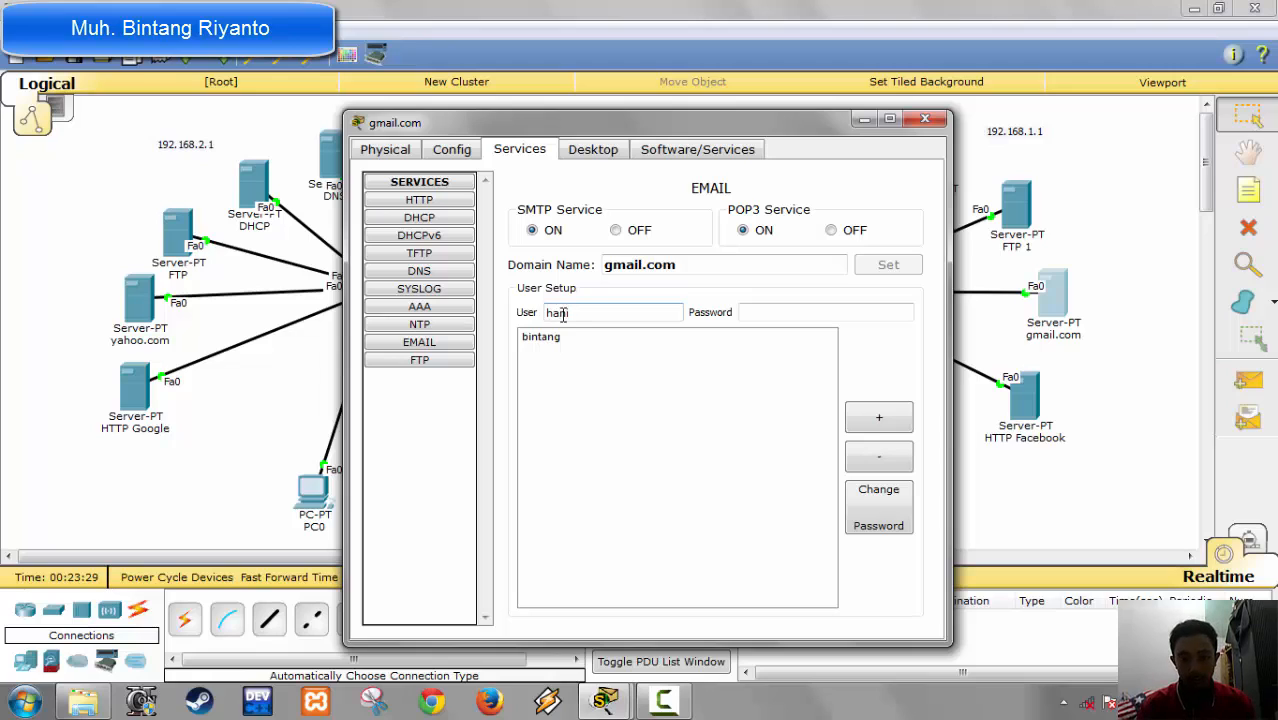
pyautogui.click(809, 310)
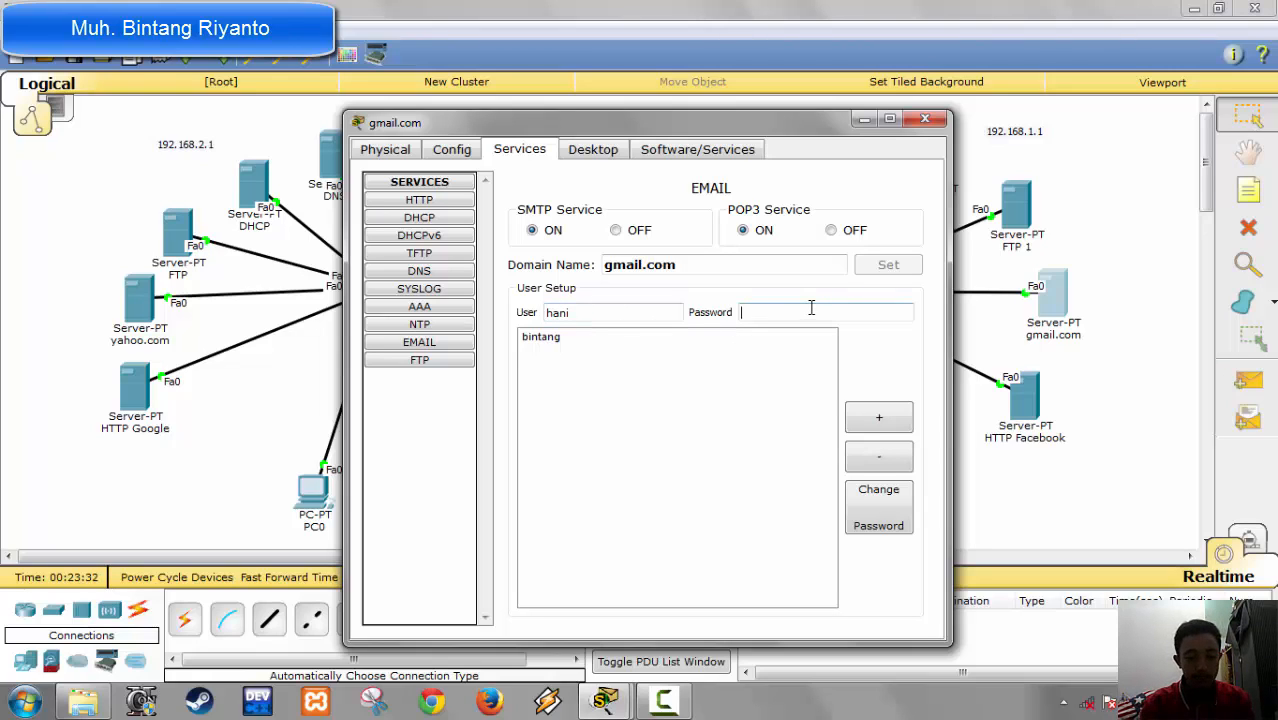
pyautogui.write('54321')
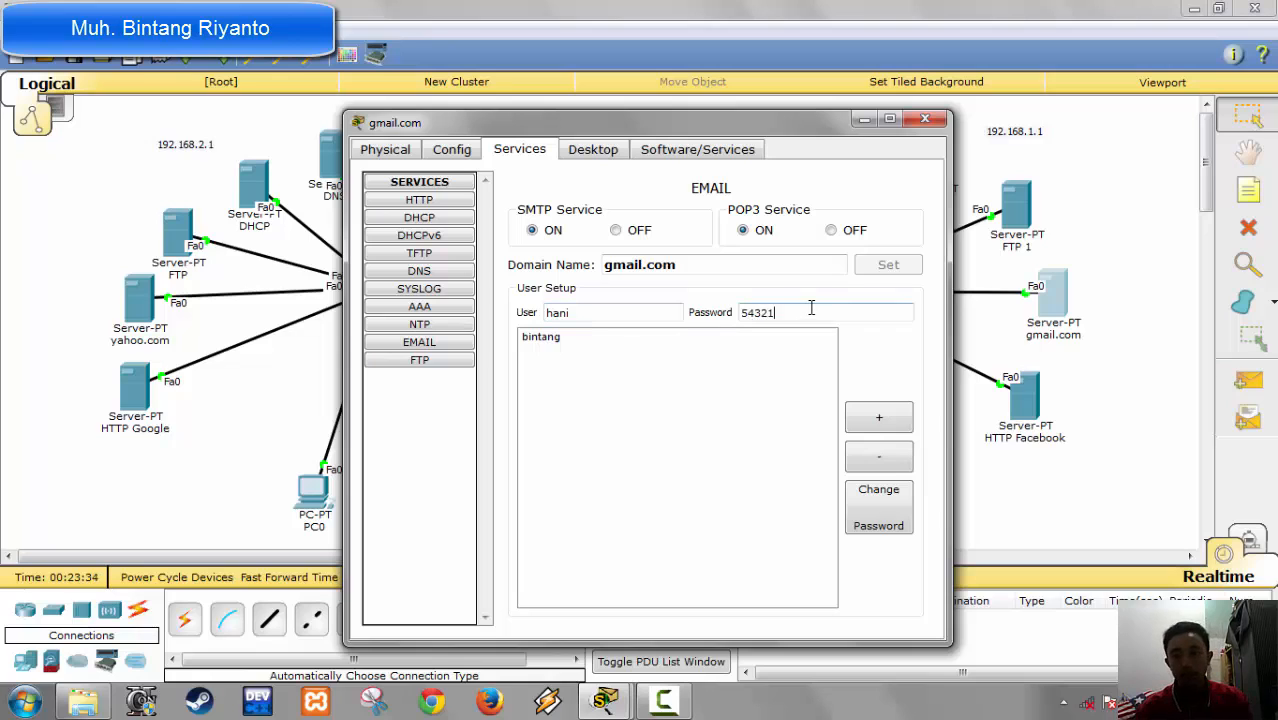
pyautogui.click(877, 419)
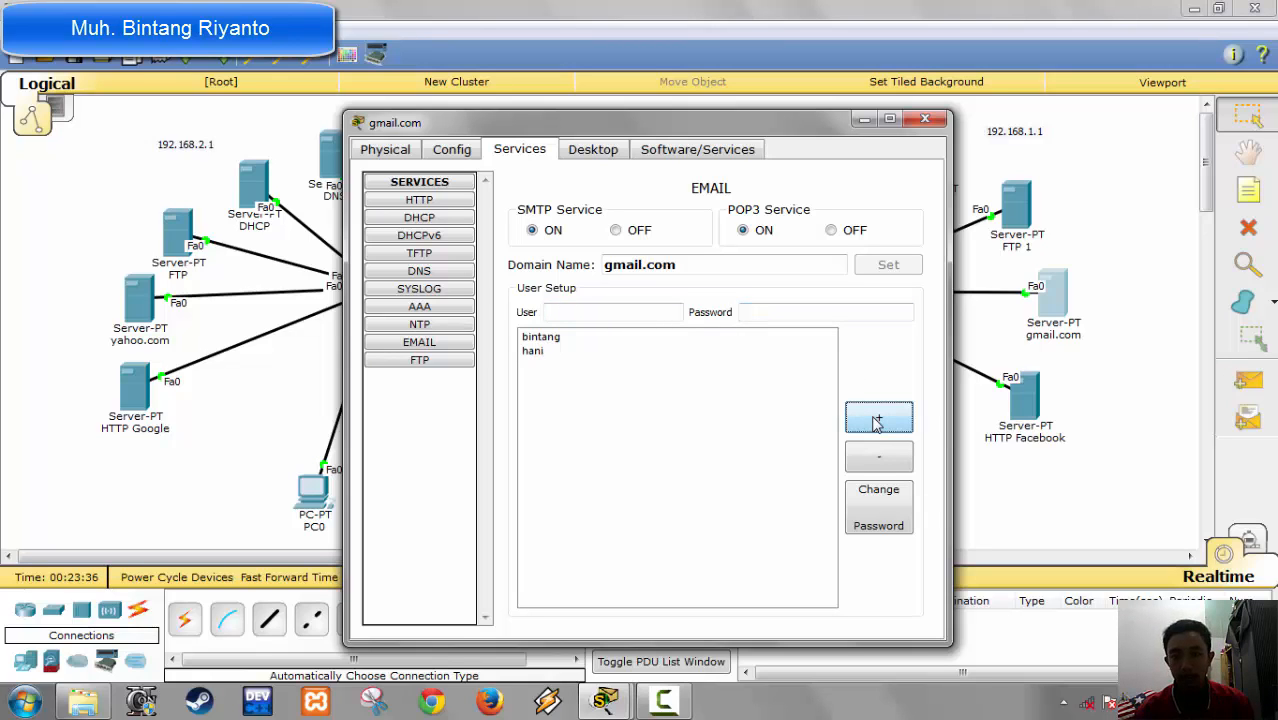
# Step: Turn off the HTTP, HTTPS and TFTP services on the gmail.com server
pyautogui.click(420, 200)
pyautogui.click(832, 253)
pyautogui.click(610, 253)
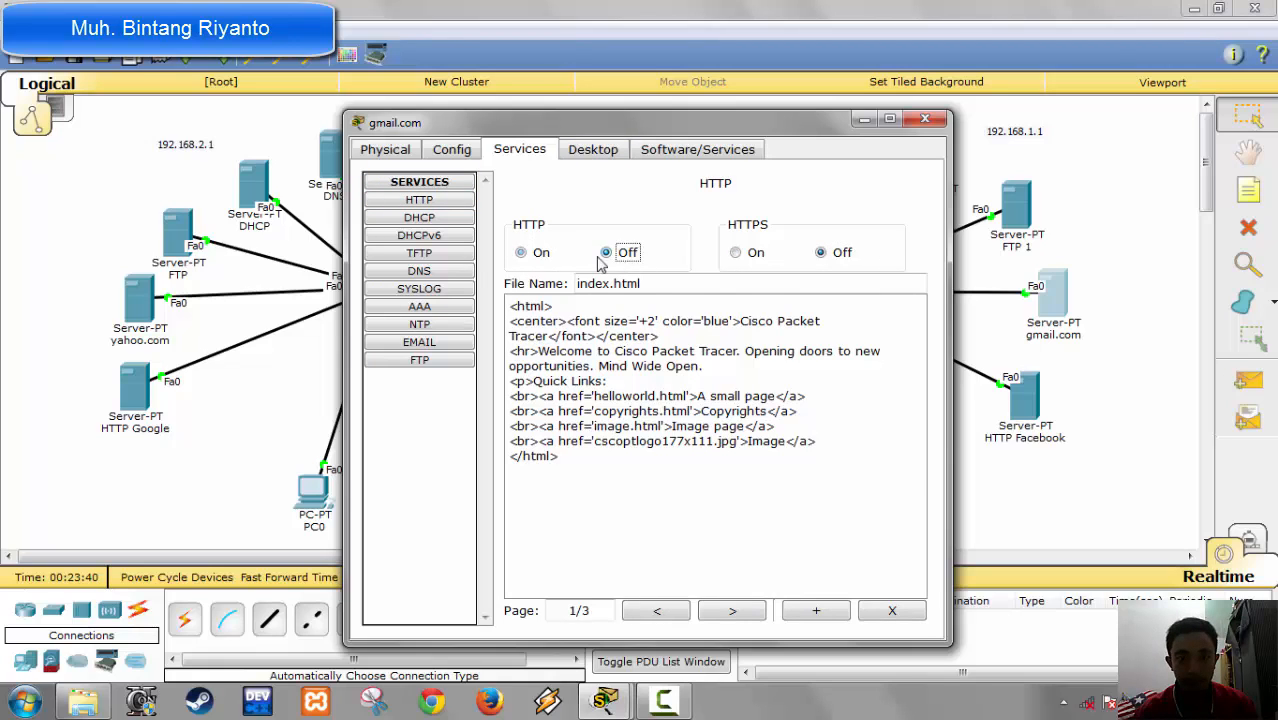
pyautogui.click(430, 219)
pyautogui.click(422, 238)
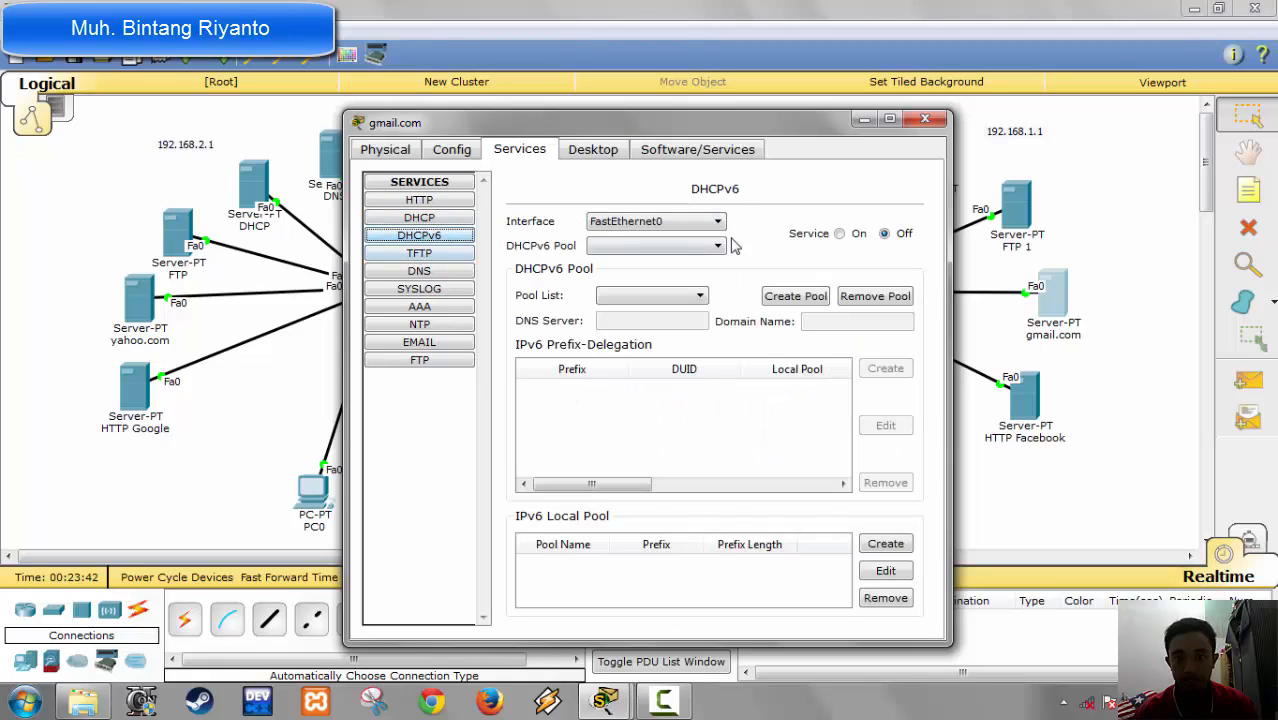
pyautogui.click(419, 253)
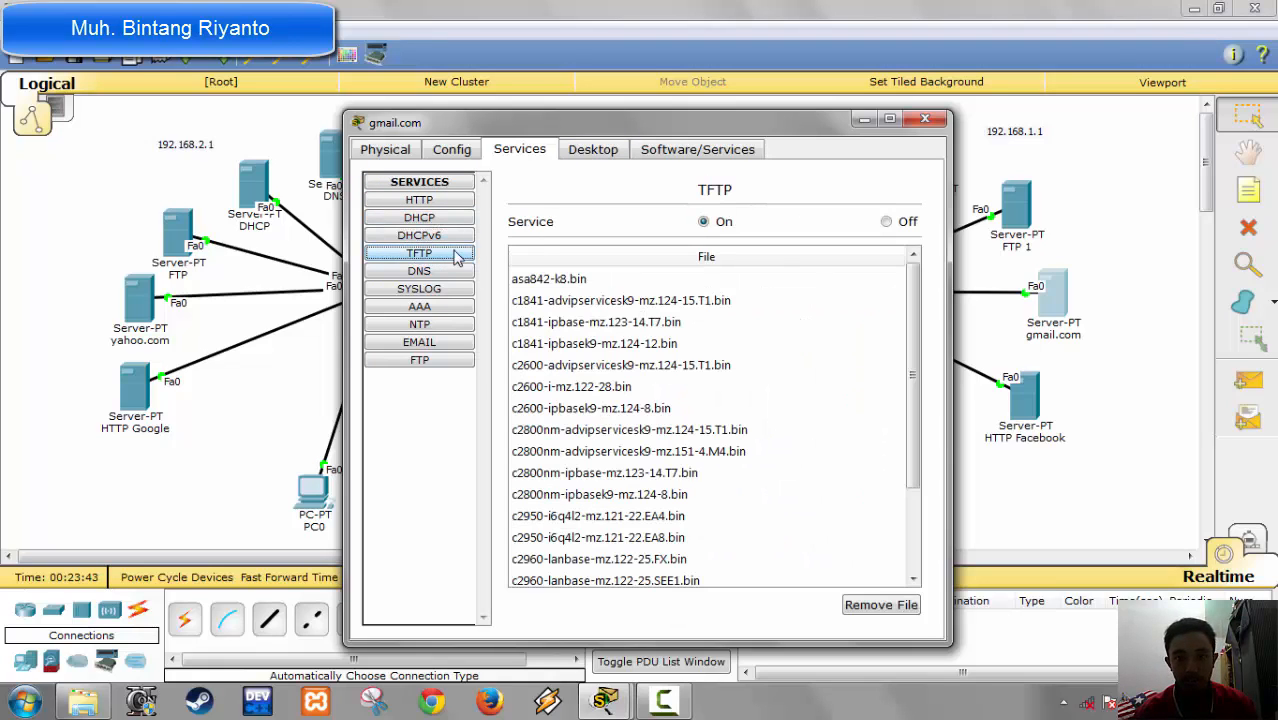
pyautogui.click(906, 222)
# Step: Turn off the Syslog and NTP services on the gmail.com server
pyautogui.click(428, 290)
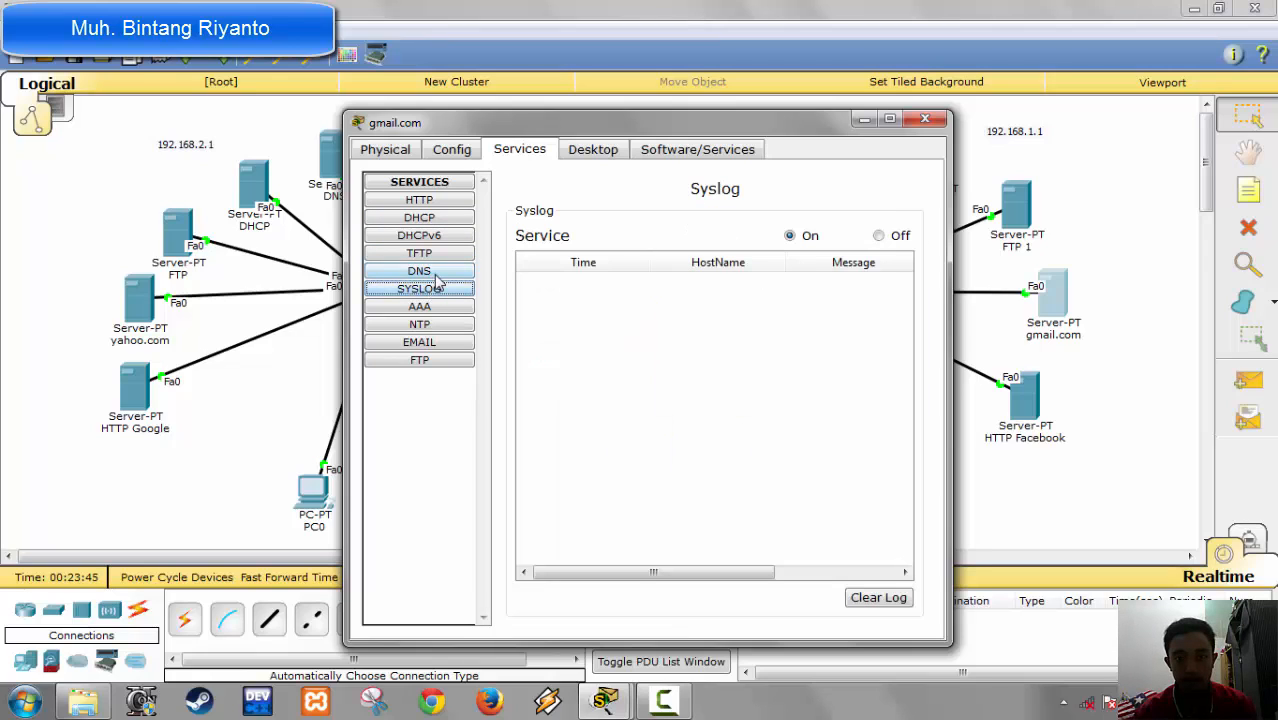
pyautogui.click(893, 232)
pyautogui.click(420, 307)
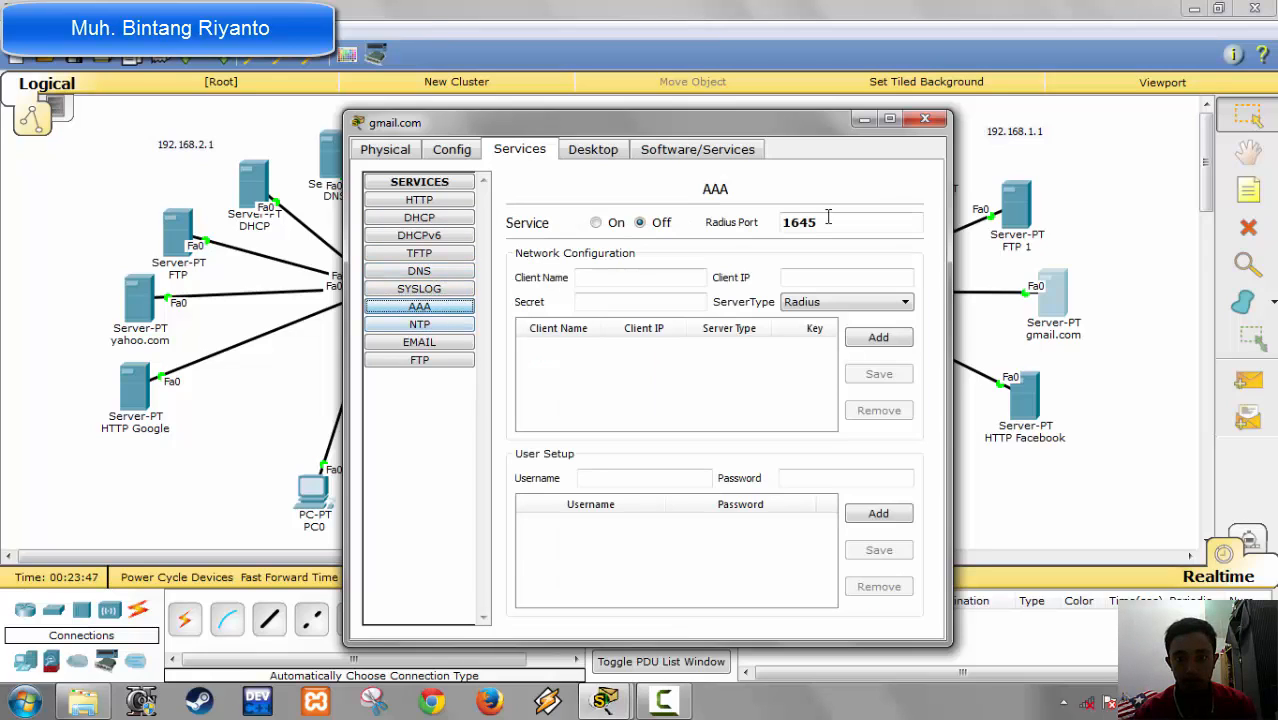
pyautogui.click(433, 325)
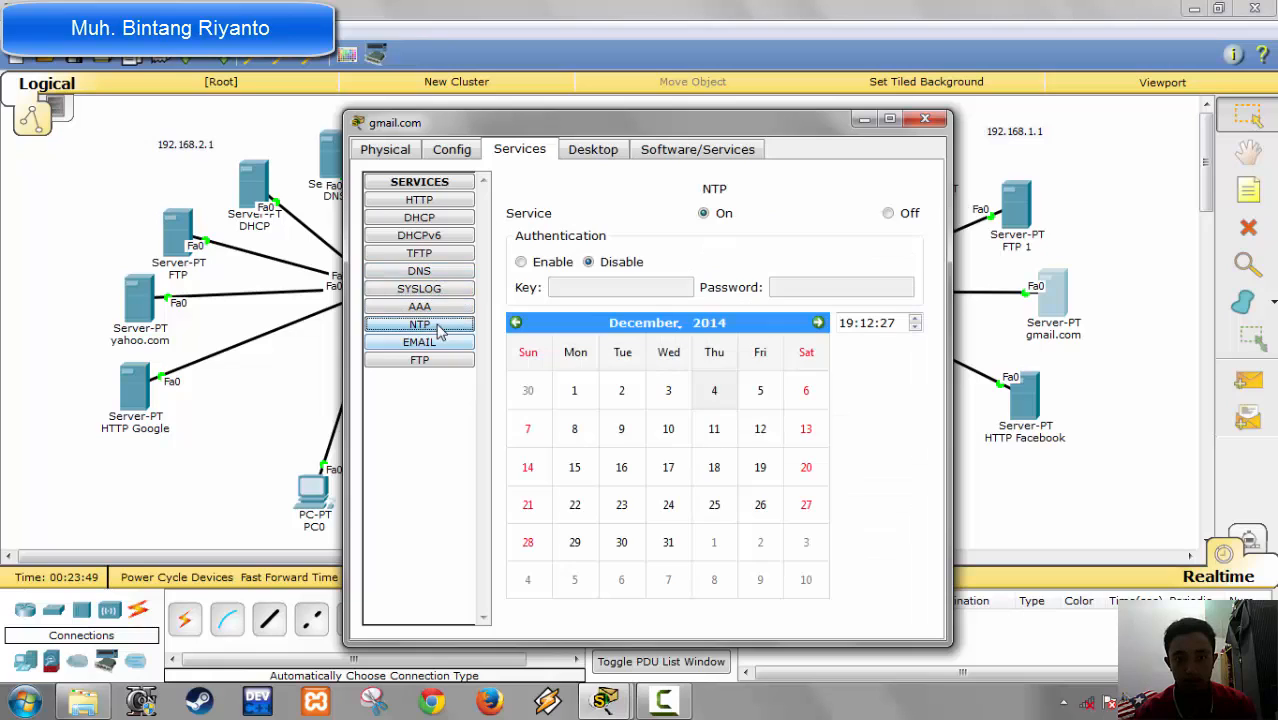
pyautogui.click(887, 214)
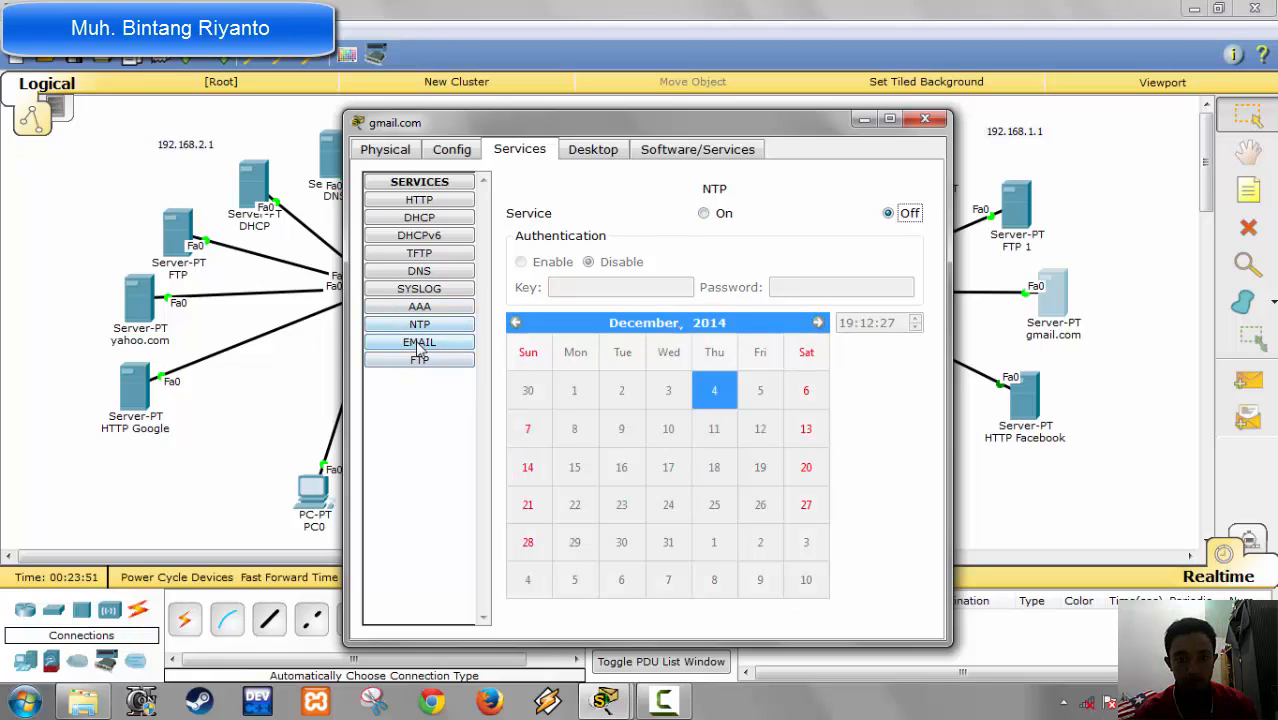
# Step: Turn off the FTP service on the gmail.com server and close its configuration window
pyautogui.click(420, 346)
pyautogui.click(417, 362)
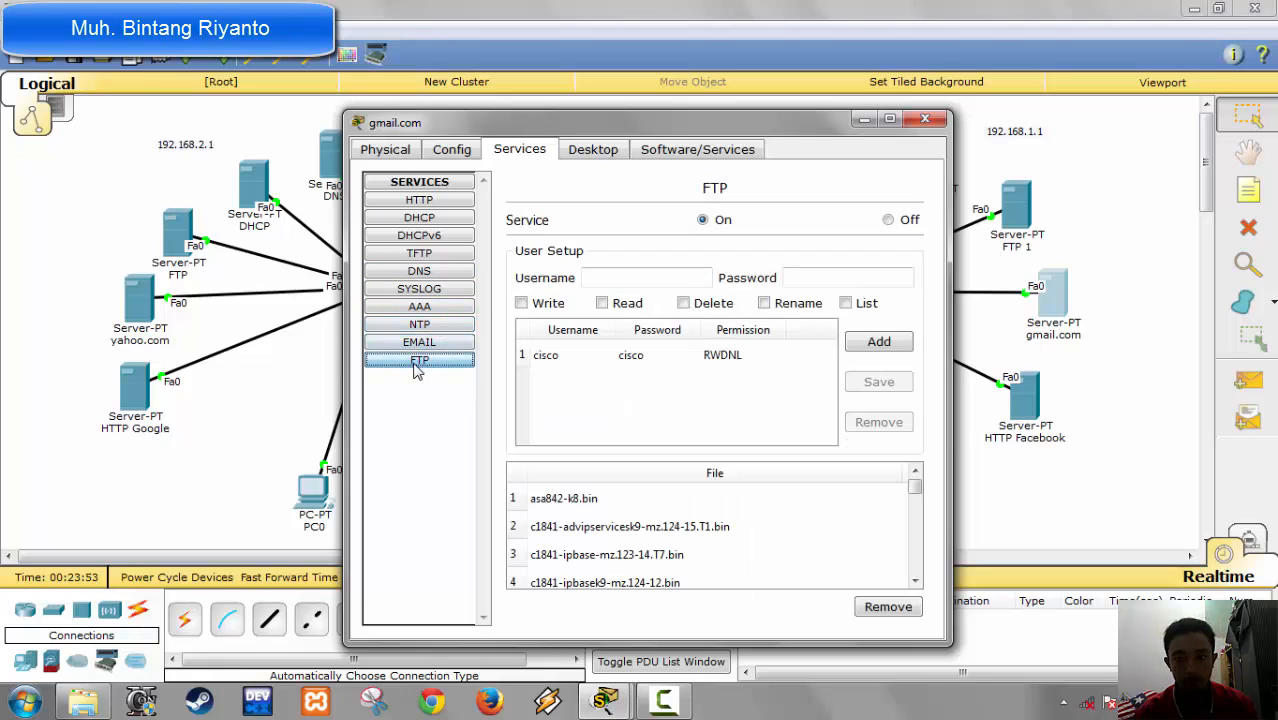
pyautogui.click(888, 220)
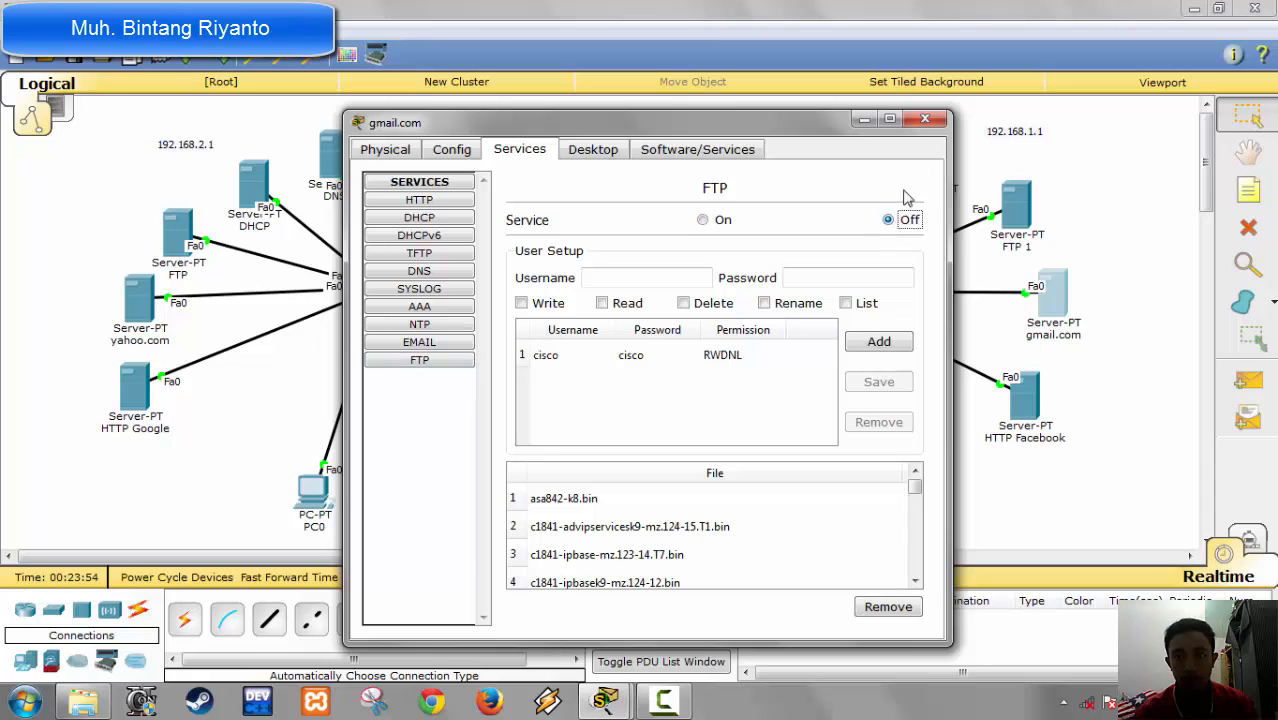
pyautogui.click(924, 119)
# Step: Set the HTTP Facebook server's static IP address to 192.168.1.6 with subnet mask 255.255.255.0
pyautogui.click(1036, 405)
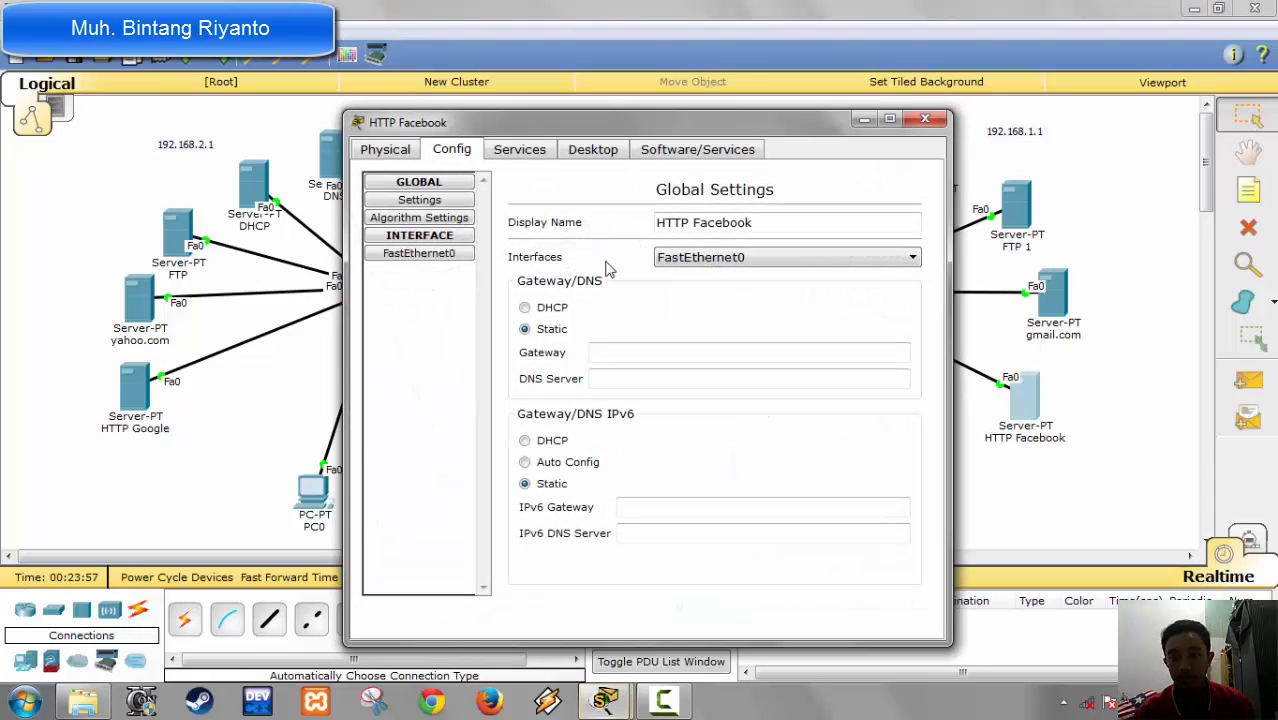
pyautogui.click(593, 149)
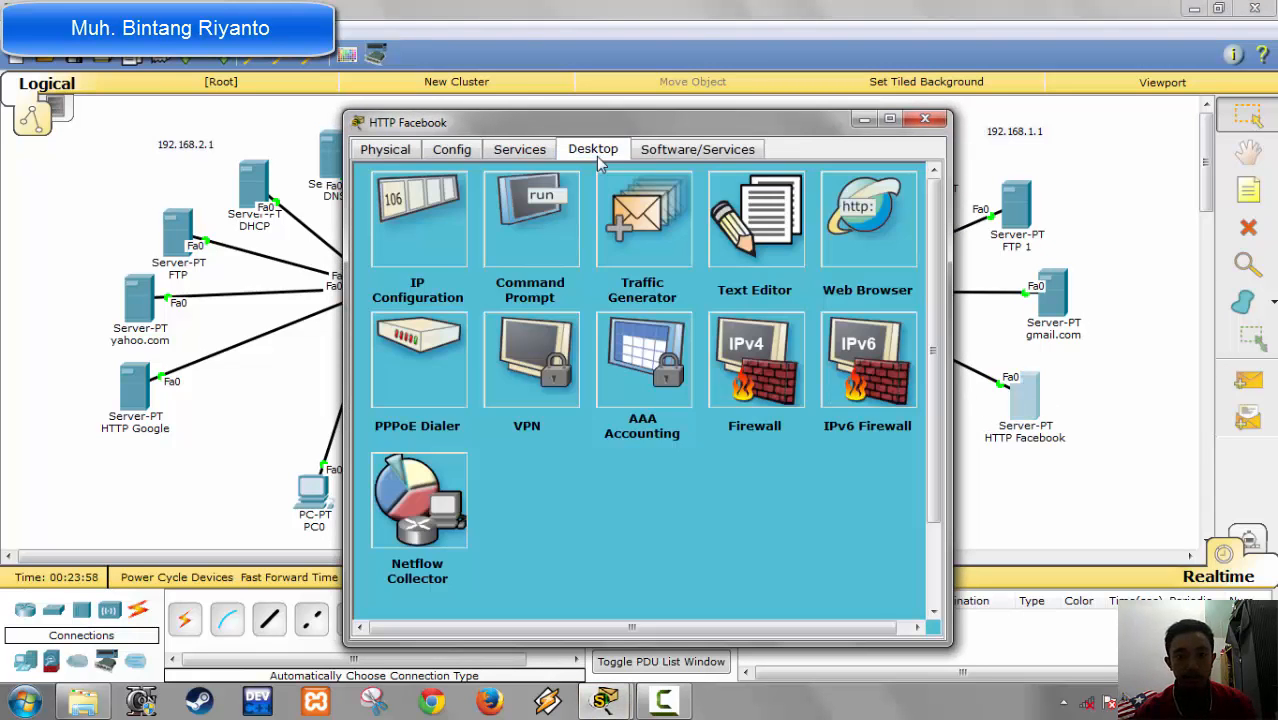
pyautogui.click(440, 236)
pyautogui.click(596, 297)
pyautogui.write('192')
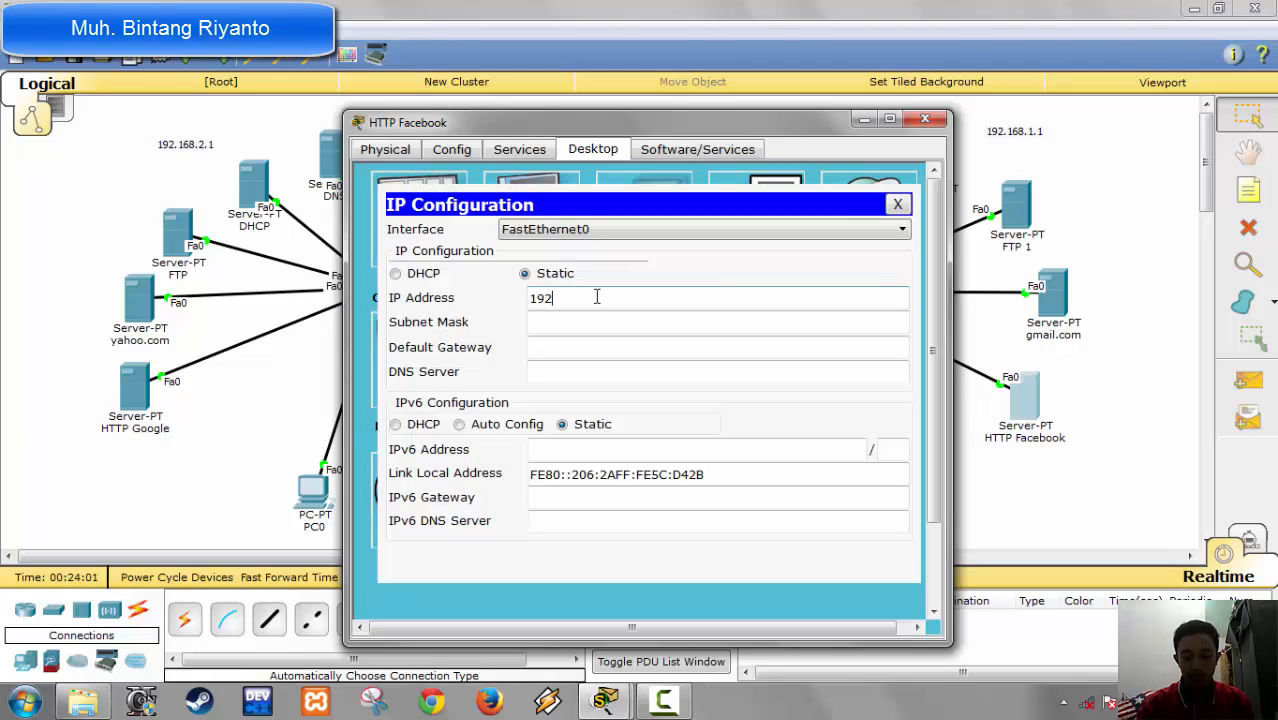
pyautogui.write('.168.1.')
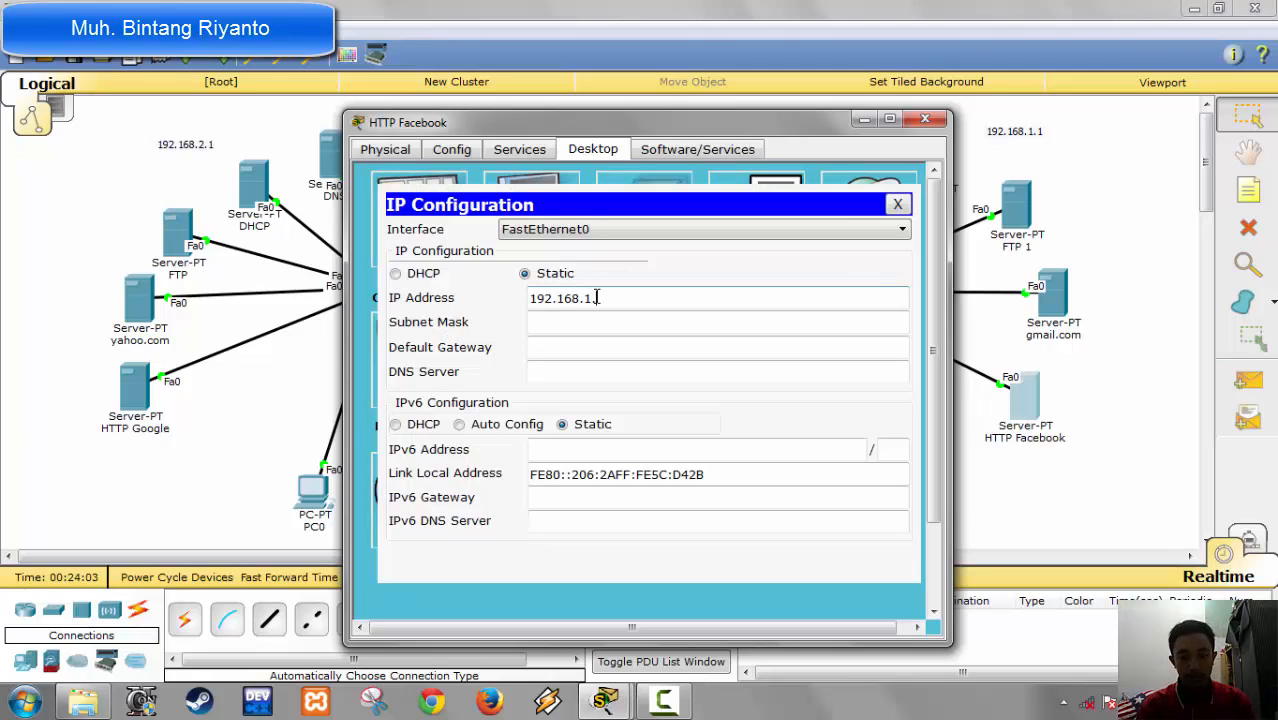
pyautogui.write('5')
pyautogui.press('Tab')
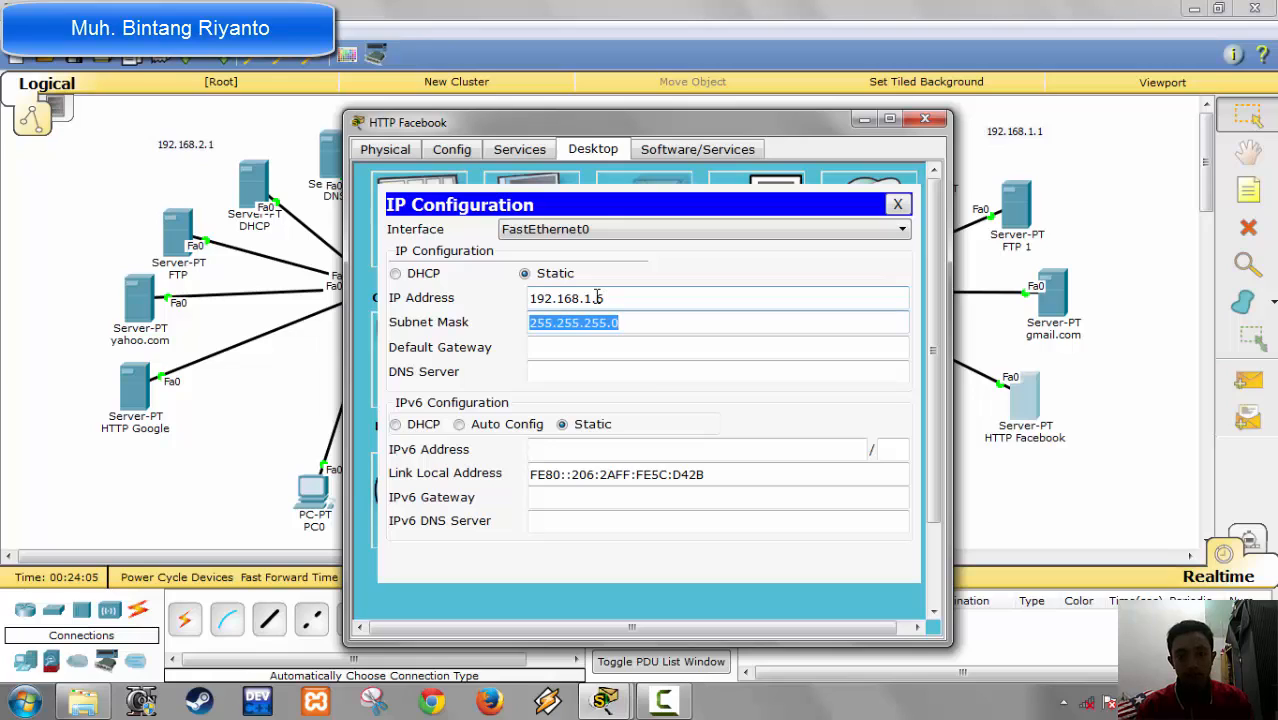
# Step: Set the HTTP Facebook server's default gateway to 192.168.1.1 and its DNS server to 192.168.1.2
pyautogui.press('Tab')
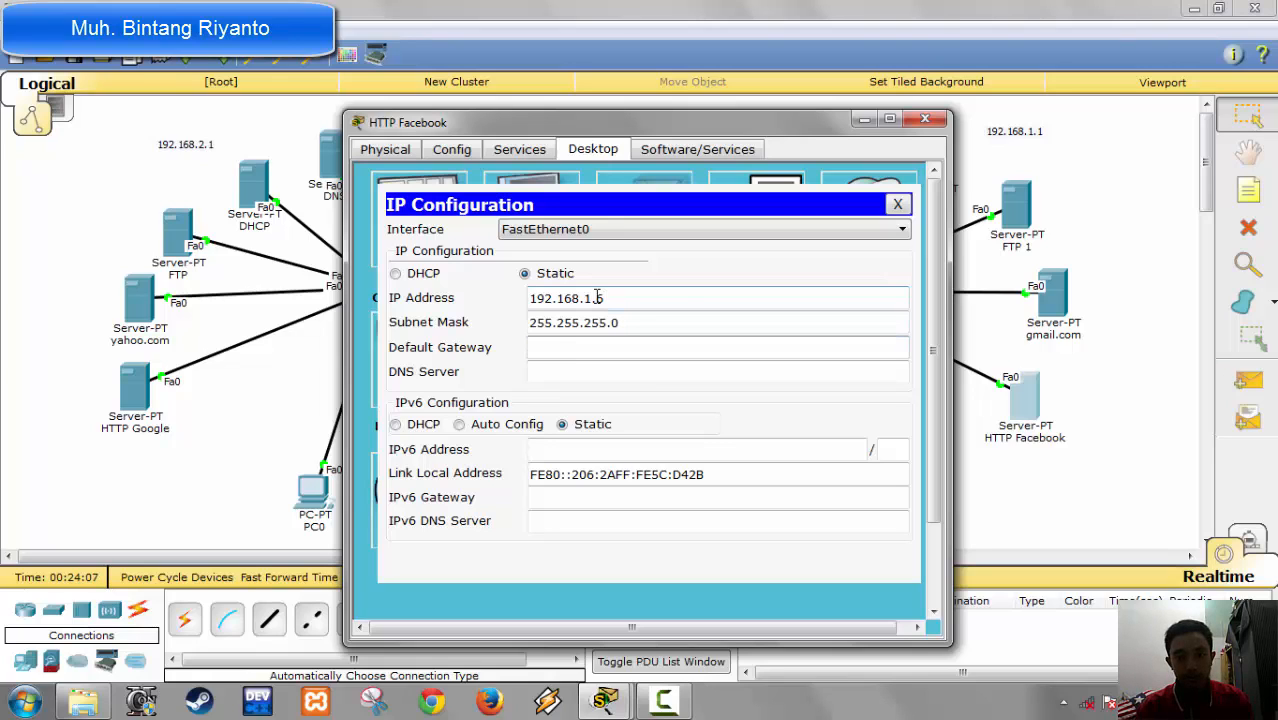
pyautogui.write('192.168.1.1')
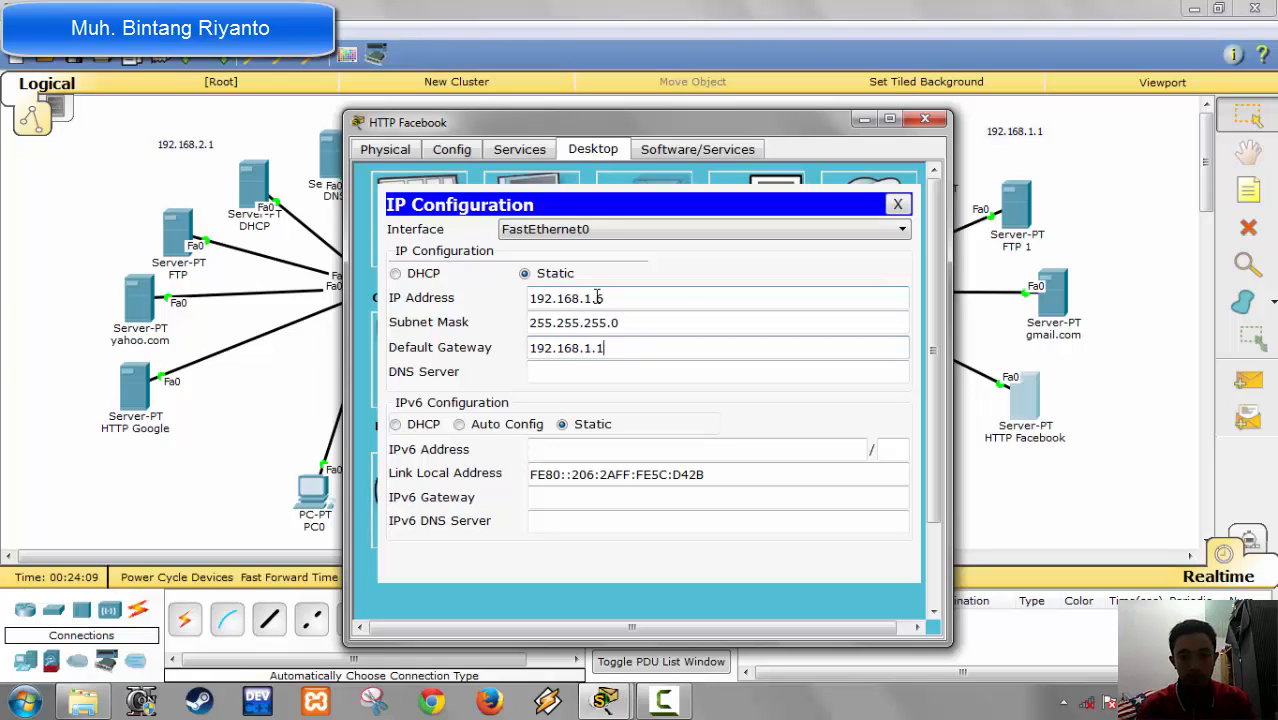
pyautogui.press('Tab')
pyautogui.write('192.168')
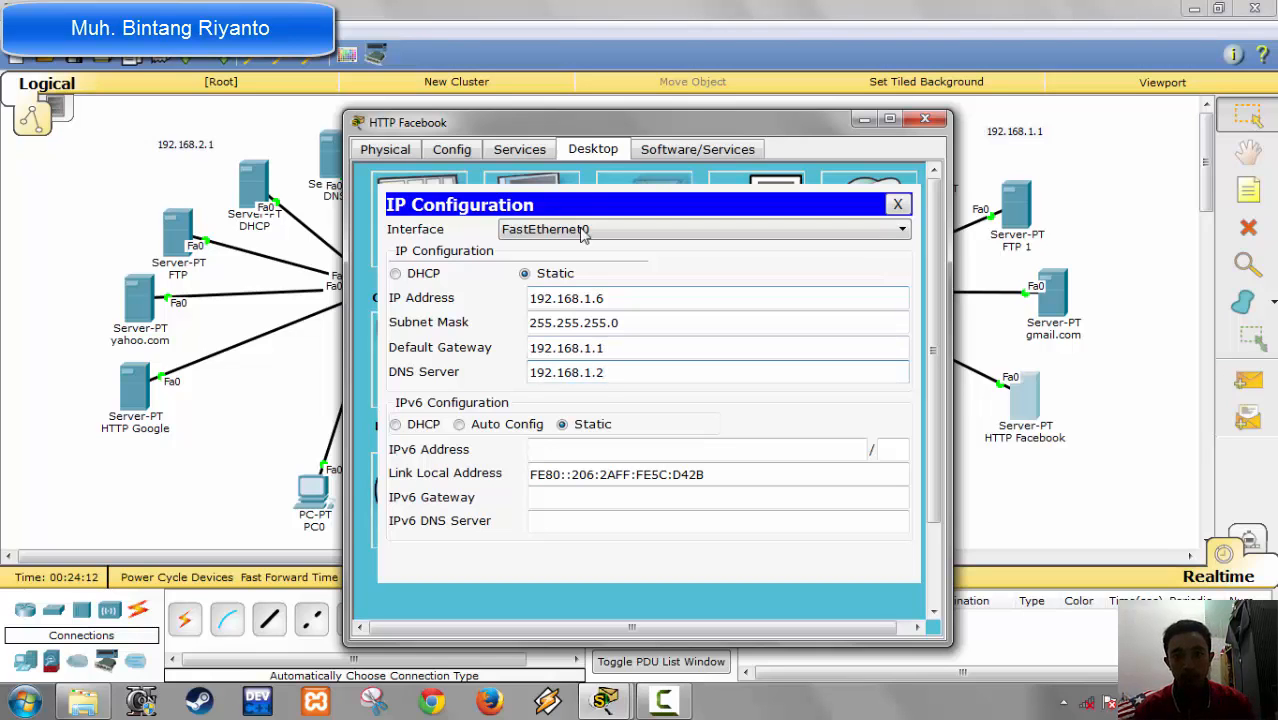
# Step: Review the HTTP, DHCP and DHCPv6 services on the HTTP Facebook server and turn off TFTP
pyautogui.click(520, 149)
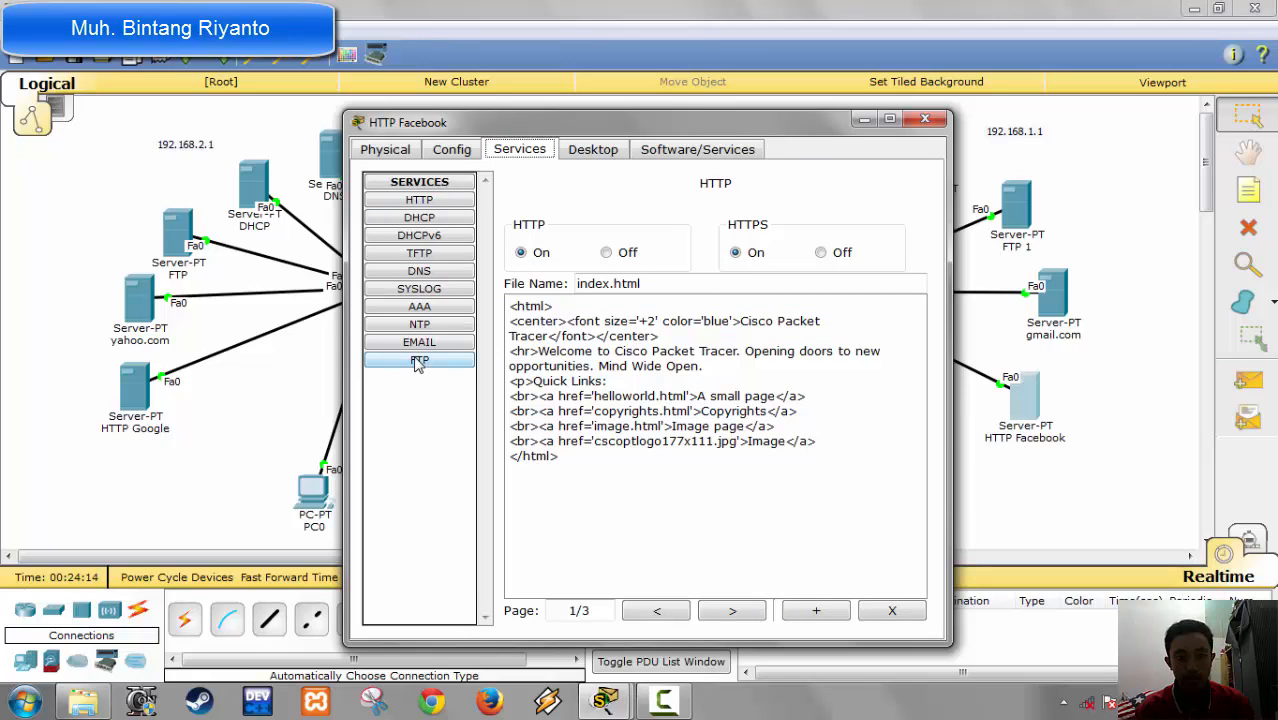
pyautogui.click(434, 203)
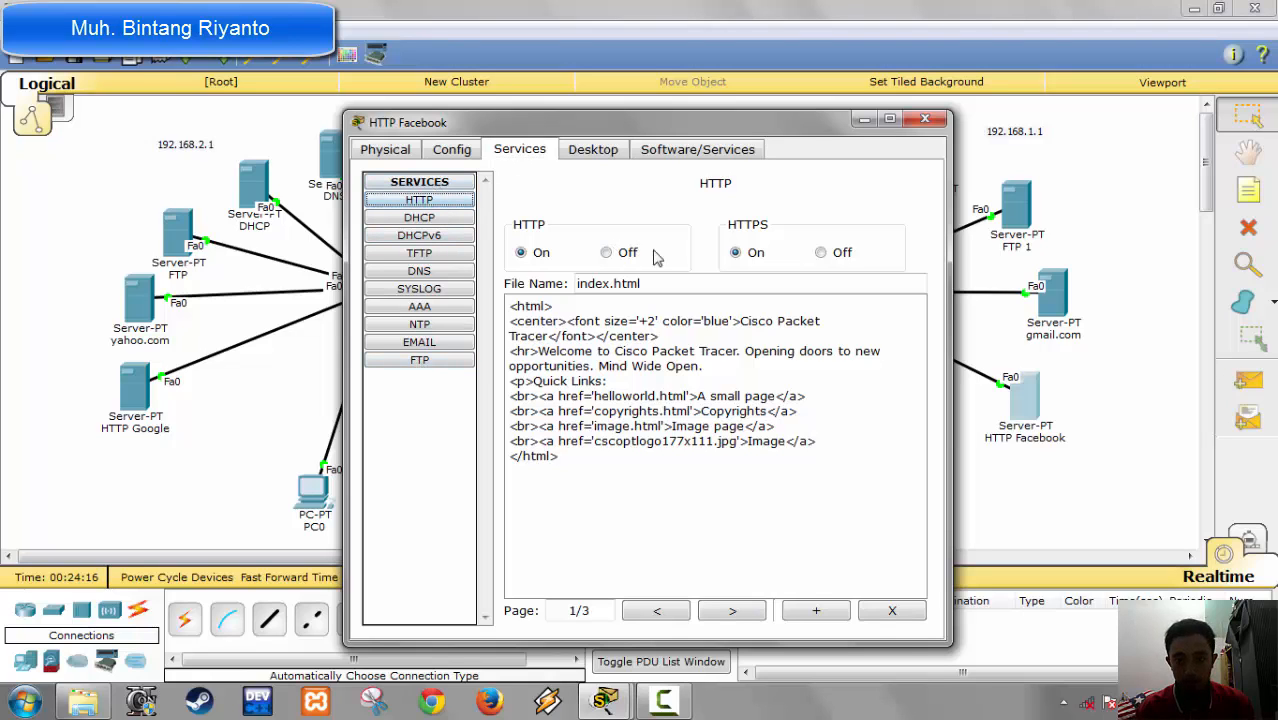
pyautogui.click(433, 219)
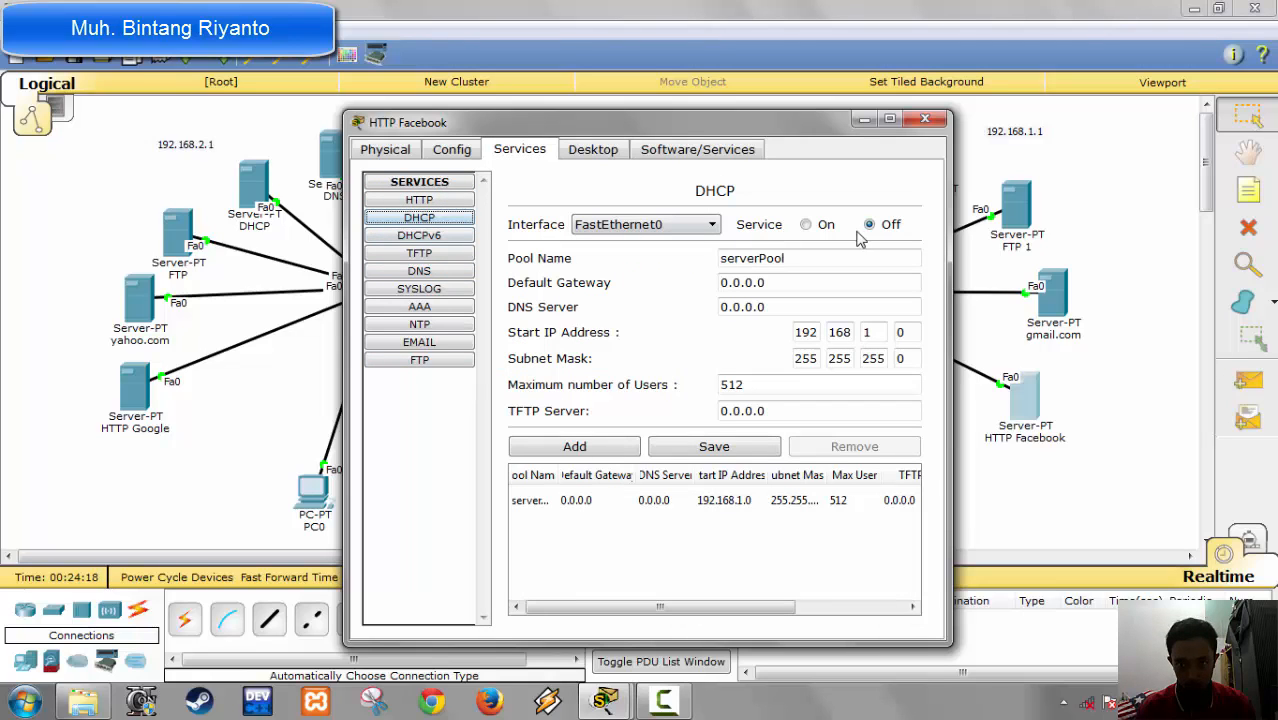
pyautogui.click(433, 236)
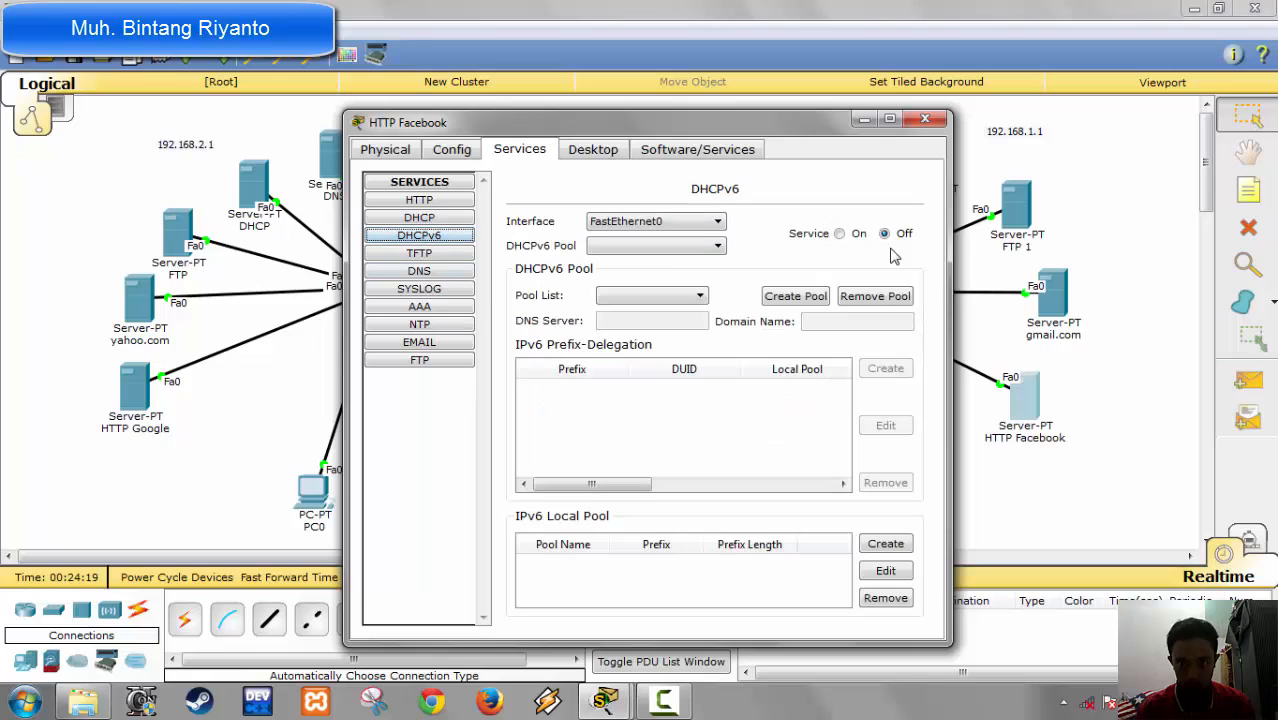
pyautogui.click(440, 253)
pyautogui.click(887, 221)
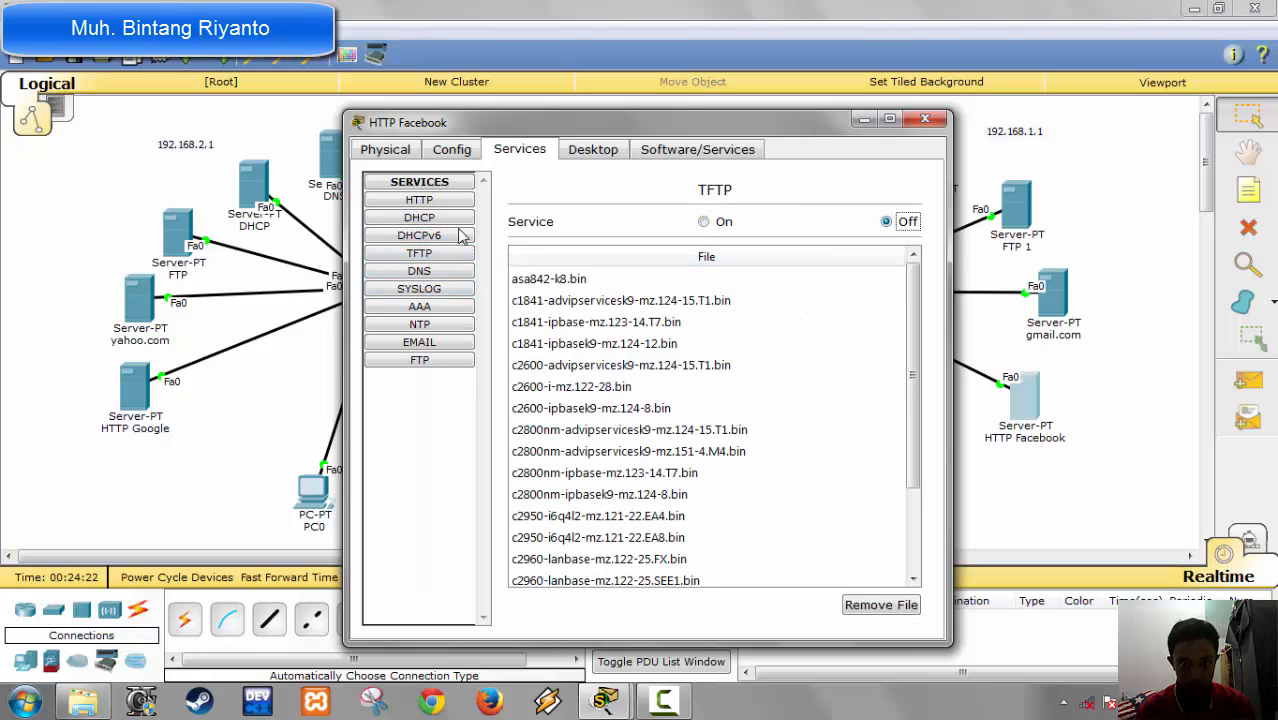
# Step: Turn off the Syslog and NTP services on the HTTP Facebook server
pyautogui.click(437, 272)
pyautogui.click(440, 289)
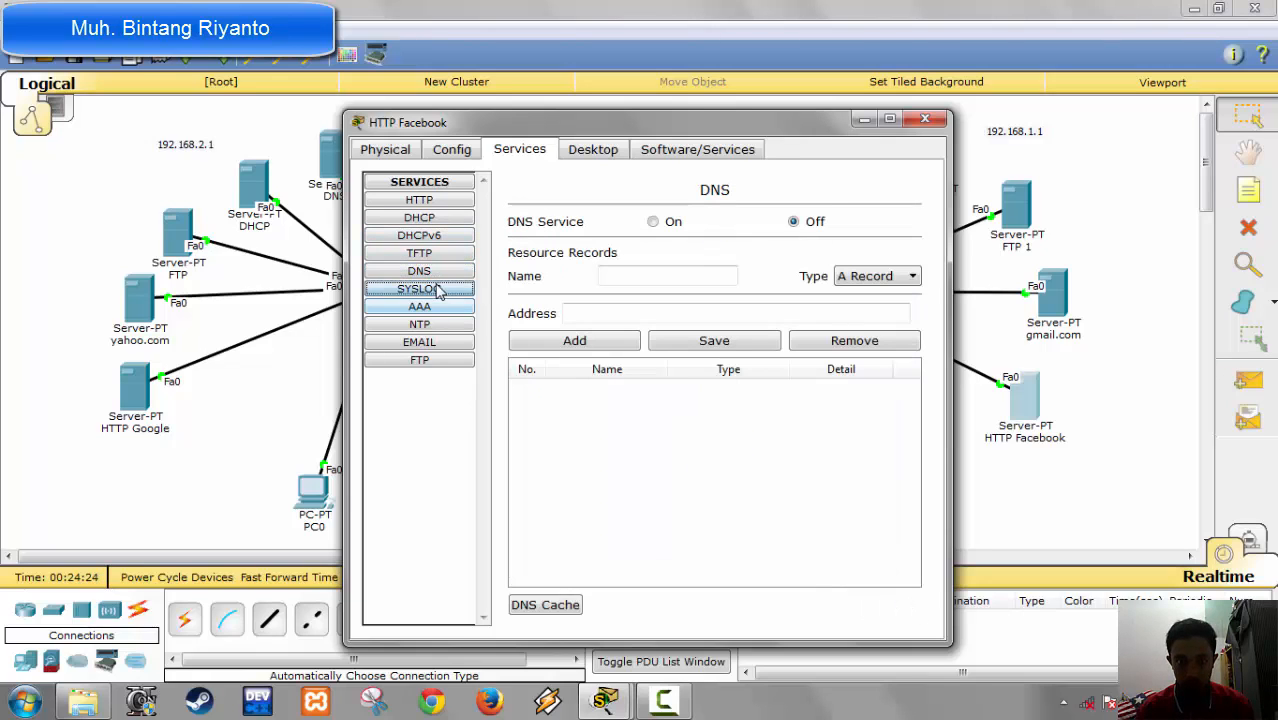
pyautogui.click(879, 235)
pyautogui.click(423, 309)
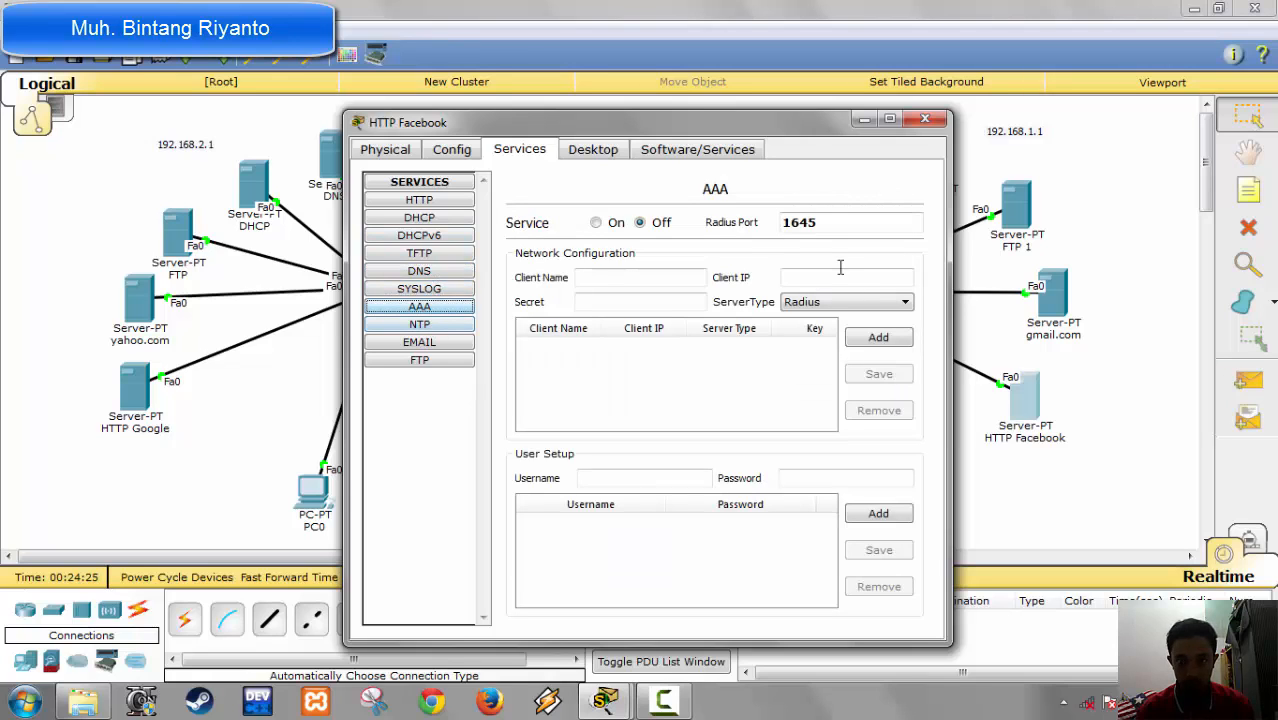
pyautogui.click(436, 328)
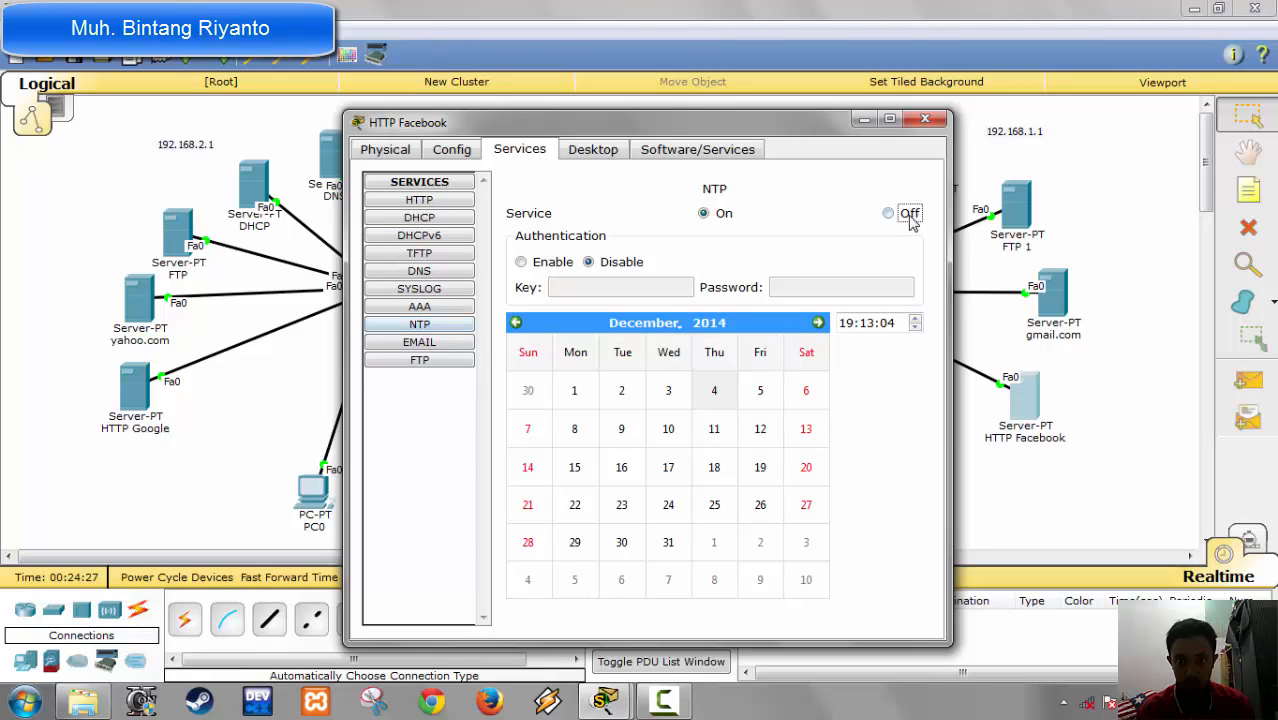
pyautogui.click(888, 213)
# Step: Turn off the POP3, SMTP and FTP services on the HTTP Facebook server
pyautogui.click(446, 346)
pyautogui.click(831, 231)
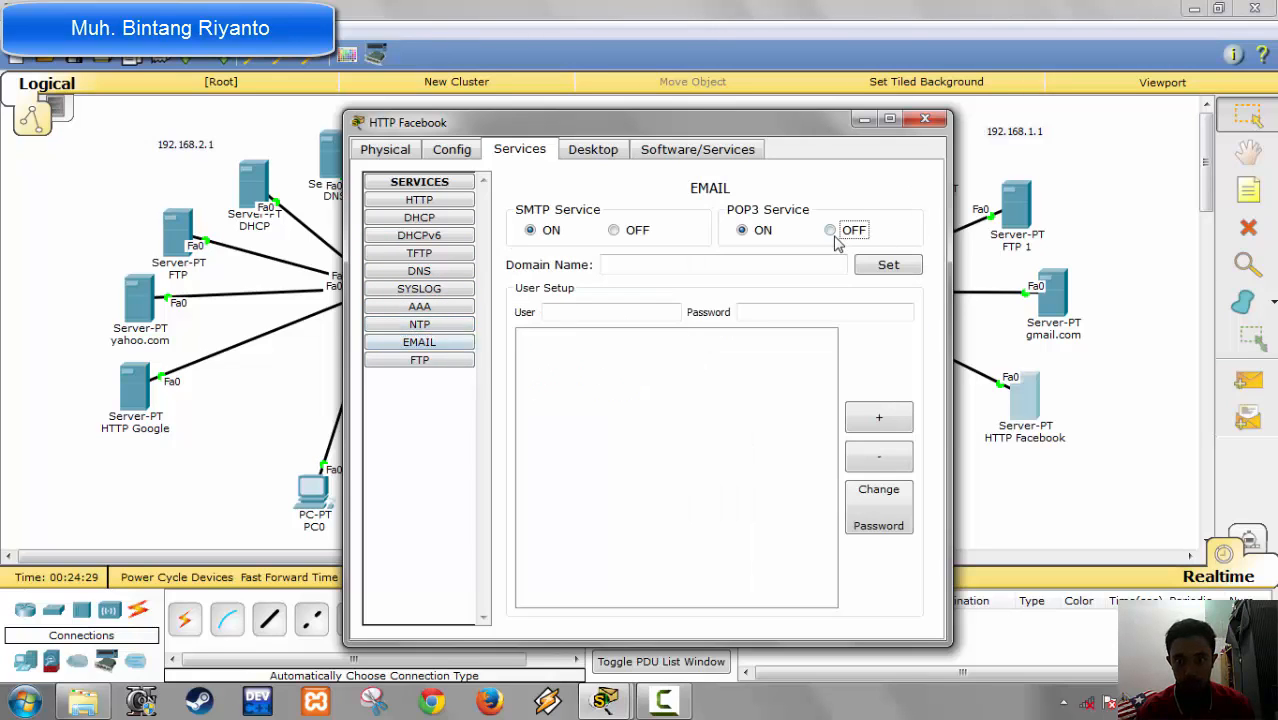
pyautogui.click(614, 231)
pyautogui.click(423, 362)
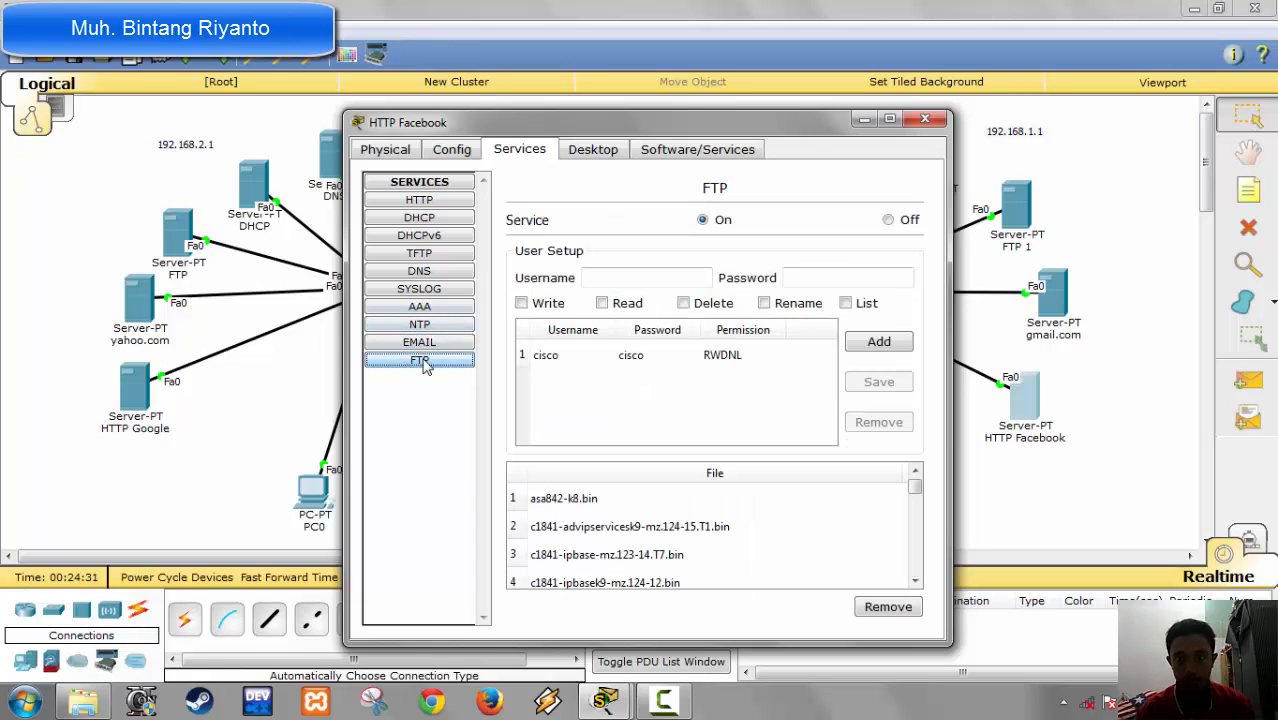
pyautogui.click(888, 219)
# Step: Replace "Cisco Packet Tracer" with "Facebook" in the welcome line of the HTTP Facebook server's index.html and close its configuration window
pyautogui.click(424, 200)
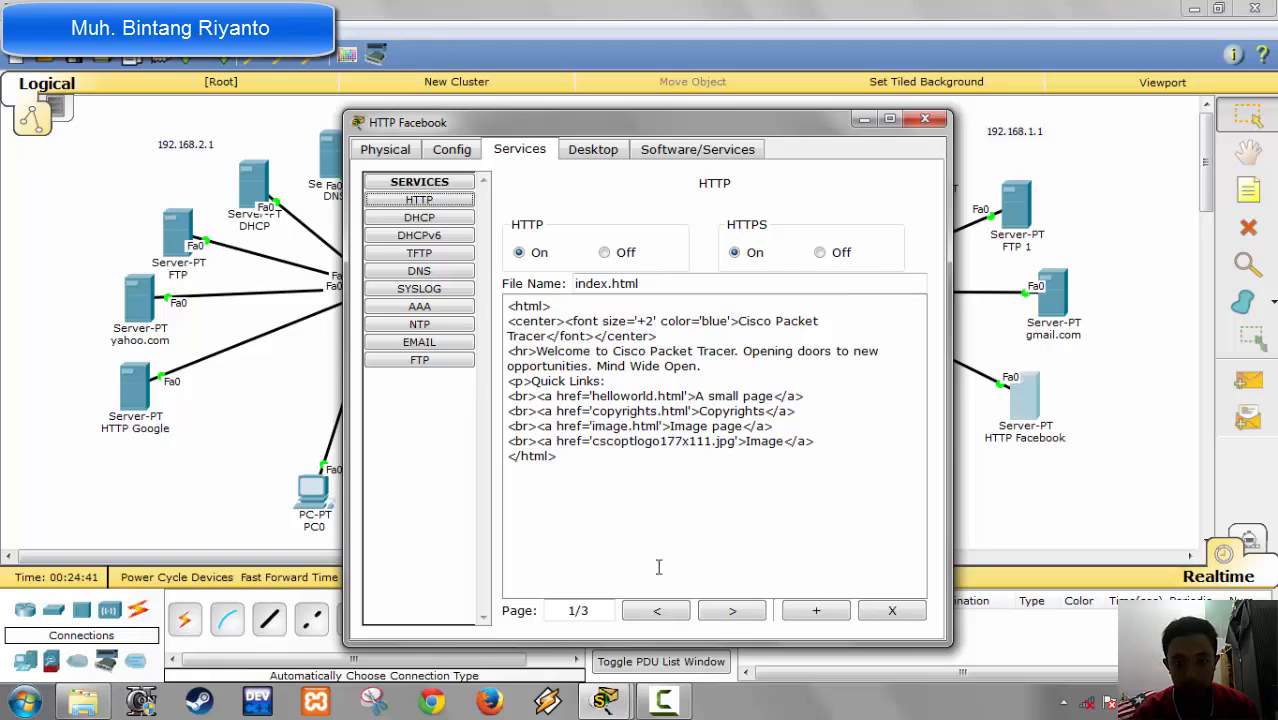
pyautogui.click(719, 618)
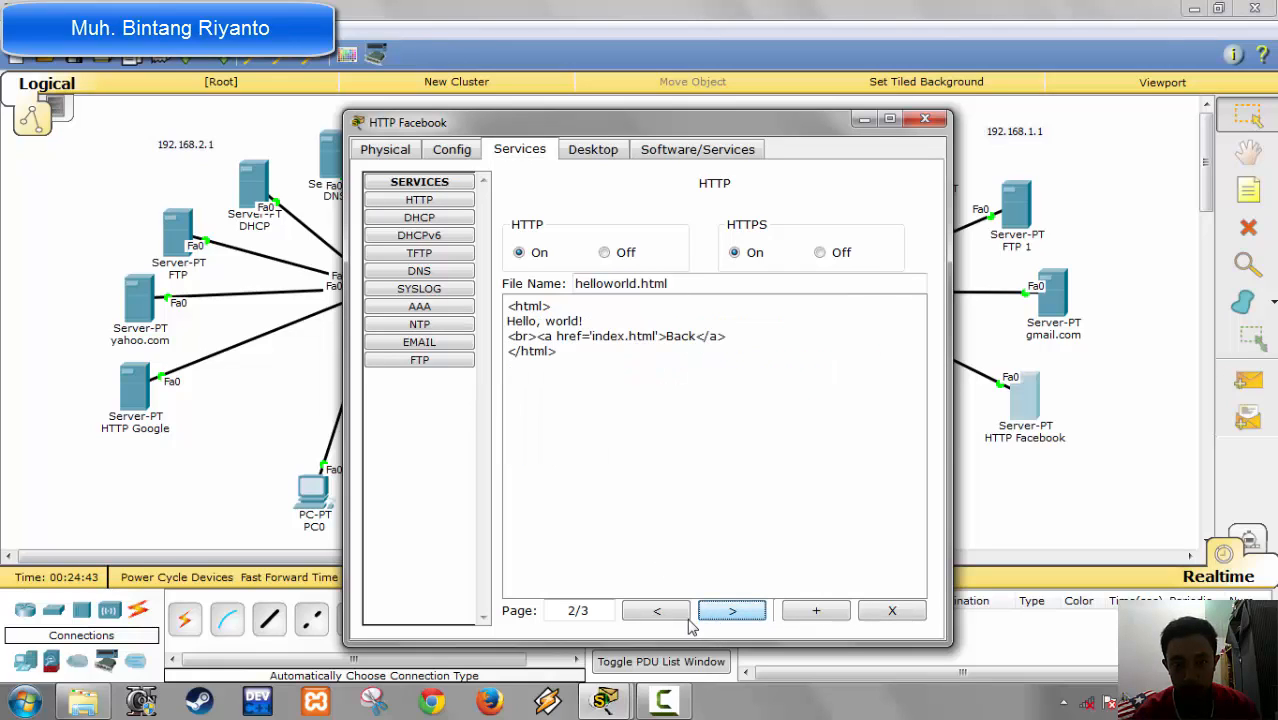
pyautogui.click(678, 622)
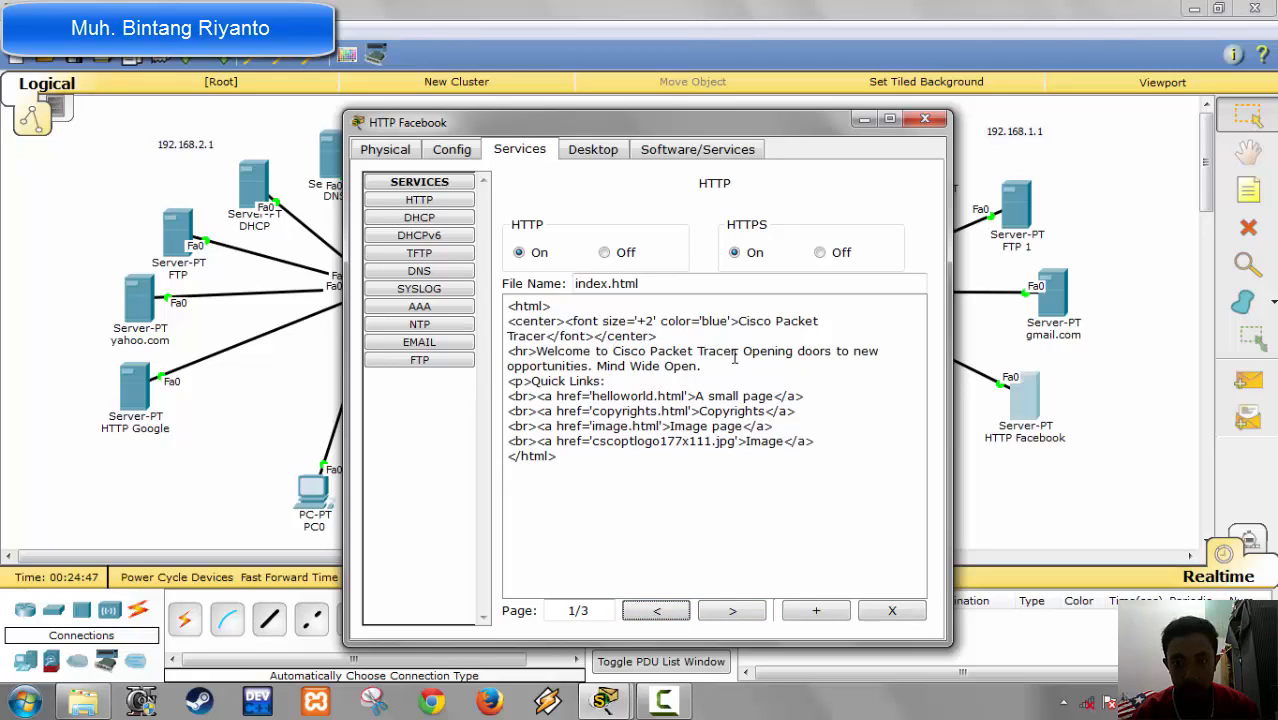
pyautogui.click(735, 353)
pyautogui.moveTo(735, 353); pyautogui.dragTo(611, 345)
pyautogui.write('Face')
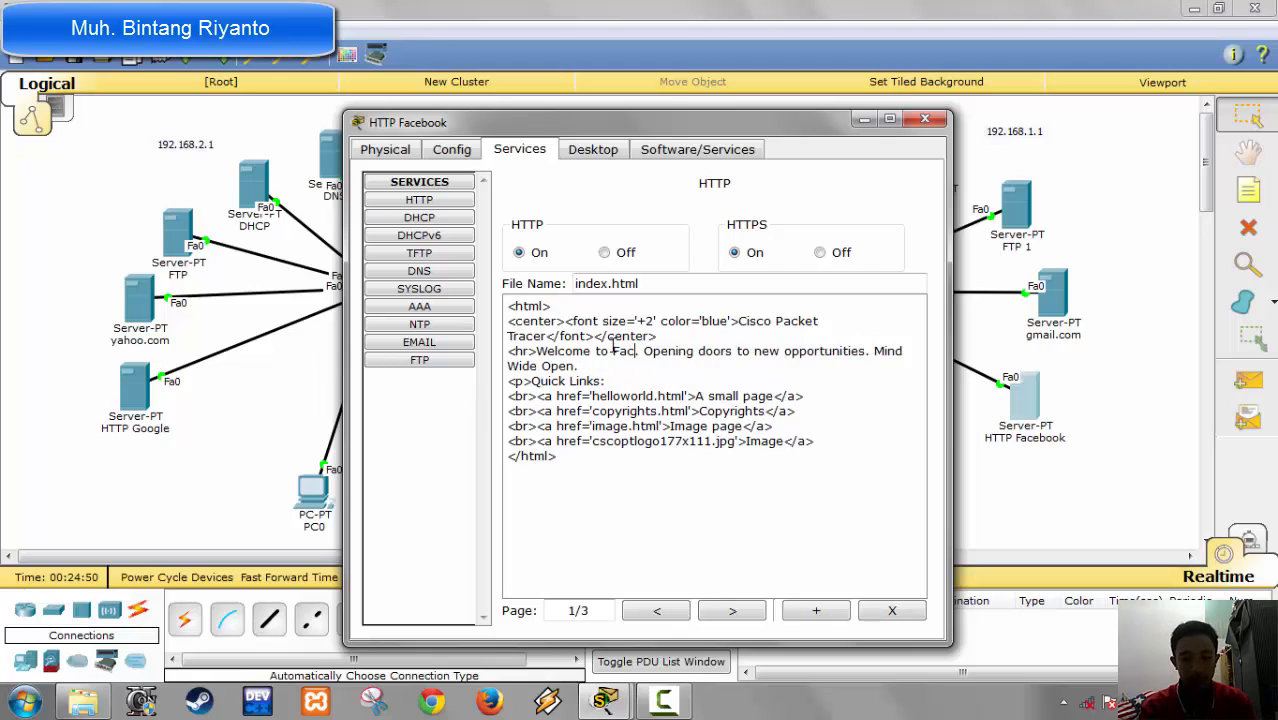
pyautogui.write('book')
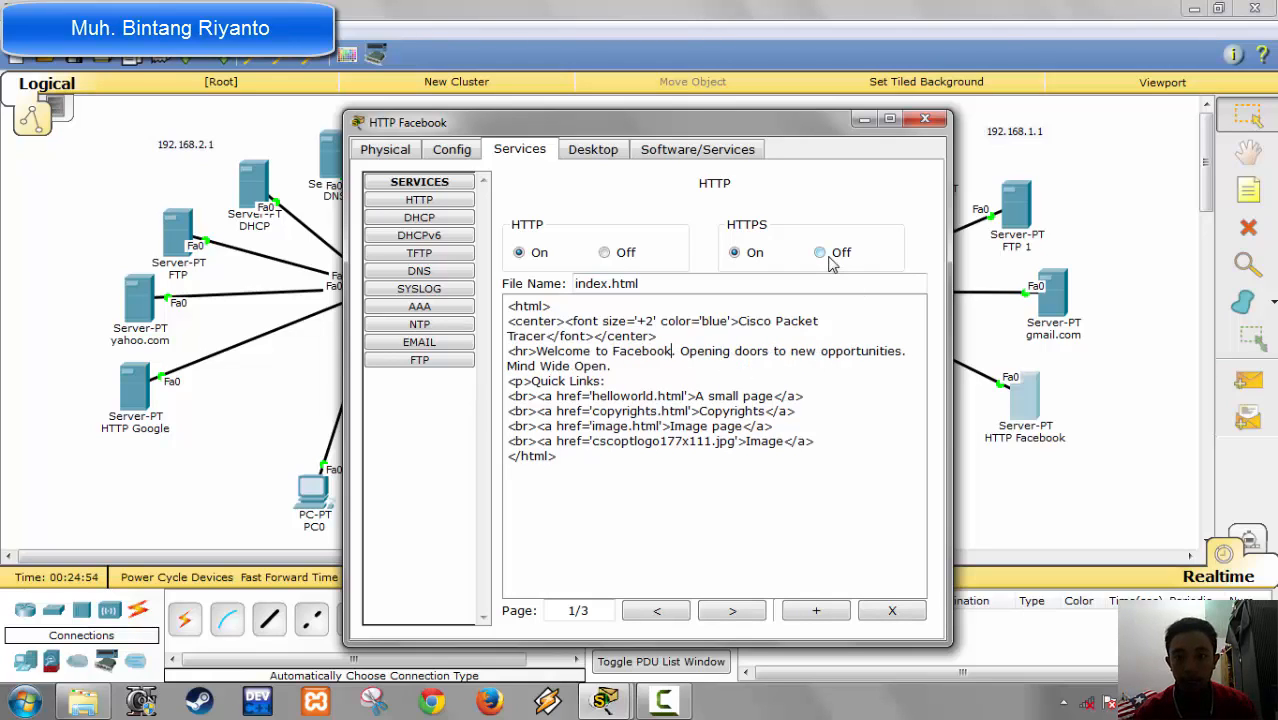
pyautogui.click(925, 119)
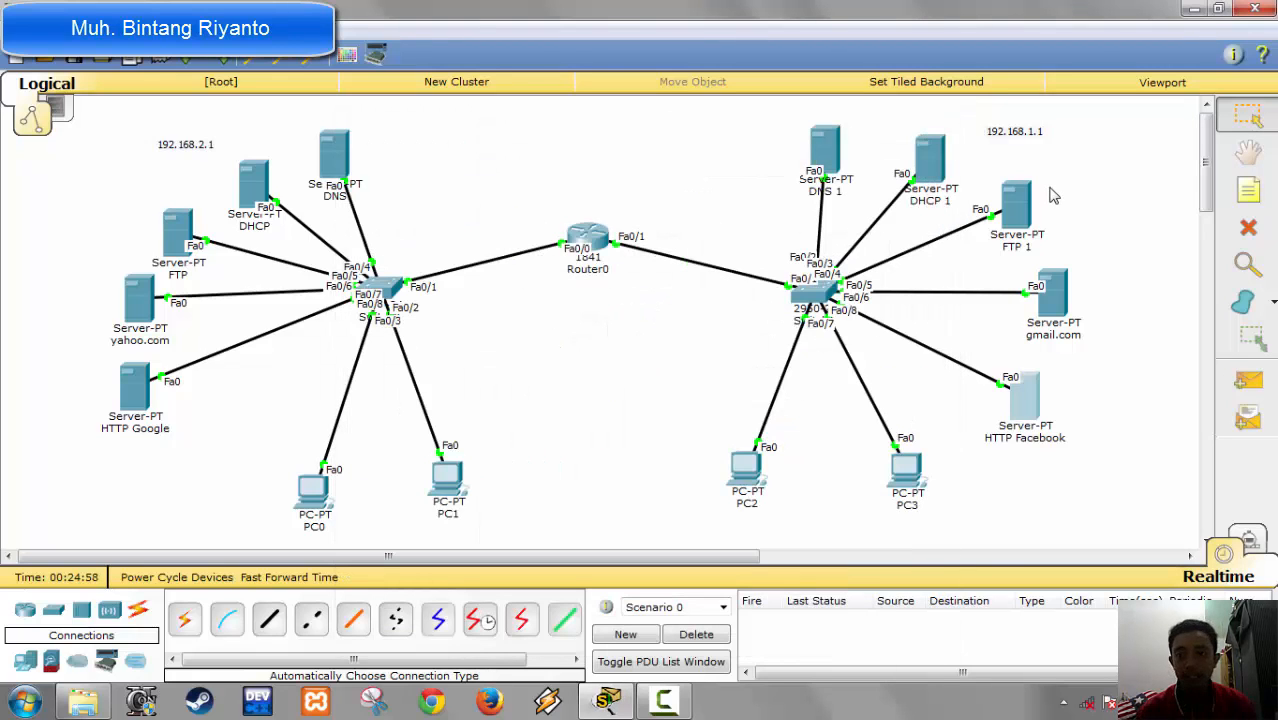
# Step: Check the IP addresses of the 192.168.1.1 network's servers, and open the DNS 1 server's DNS service settings beside that network
pyautogui.moveTo(845, 172)
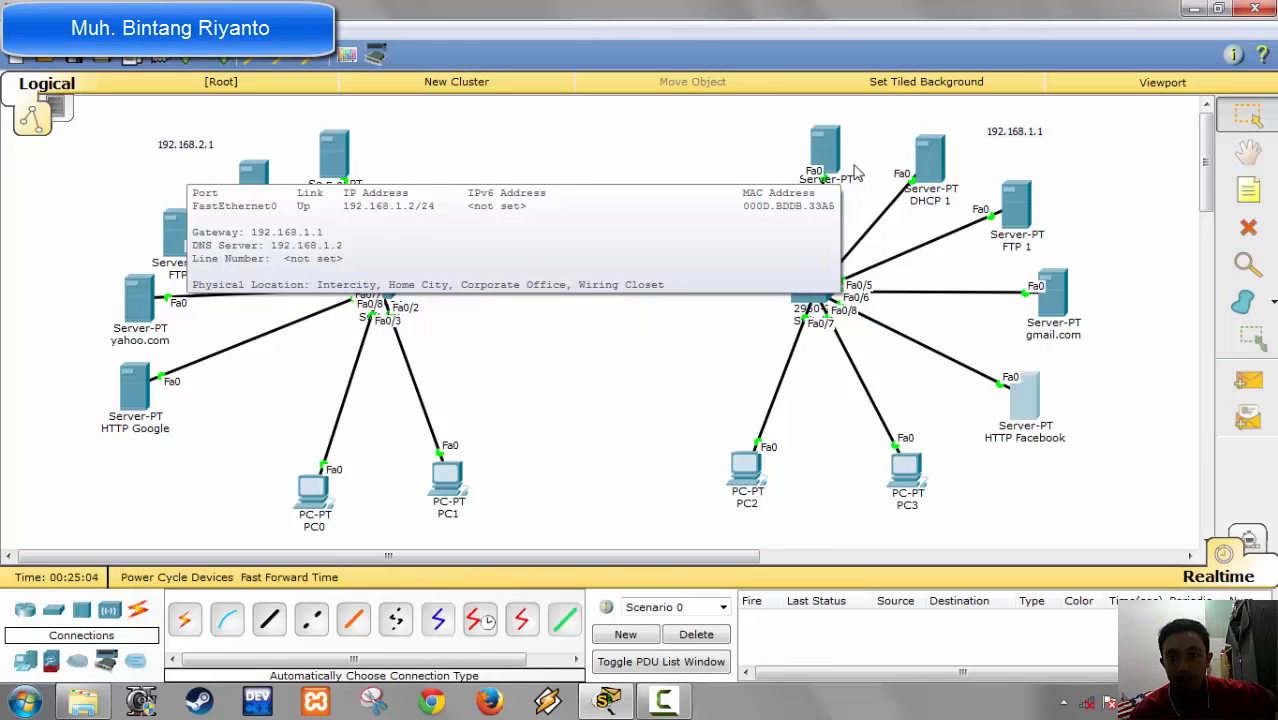
pyautogui.moveTo(940, 175)
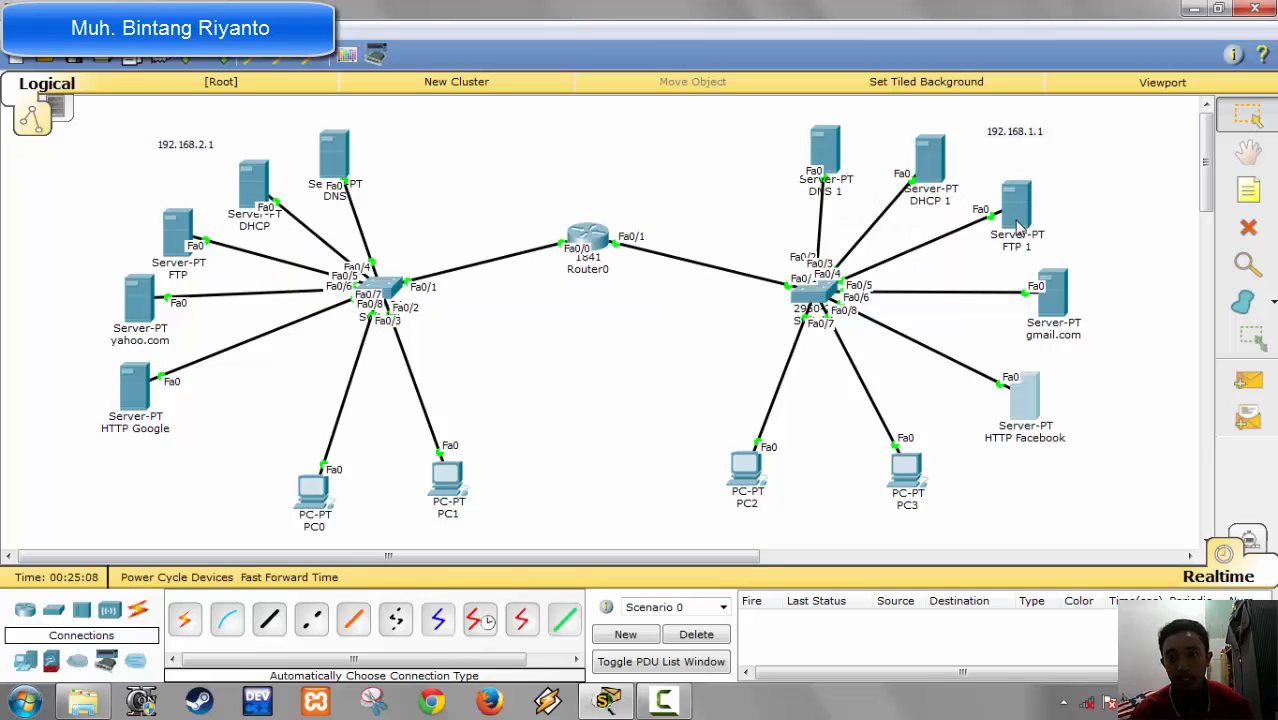
pyautogui.moveTo(1016, 222)
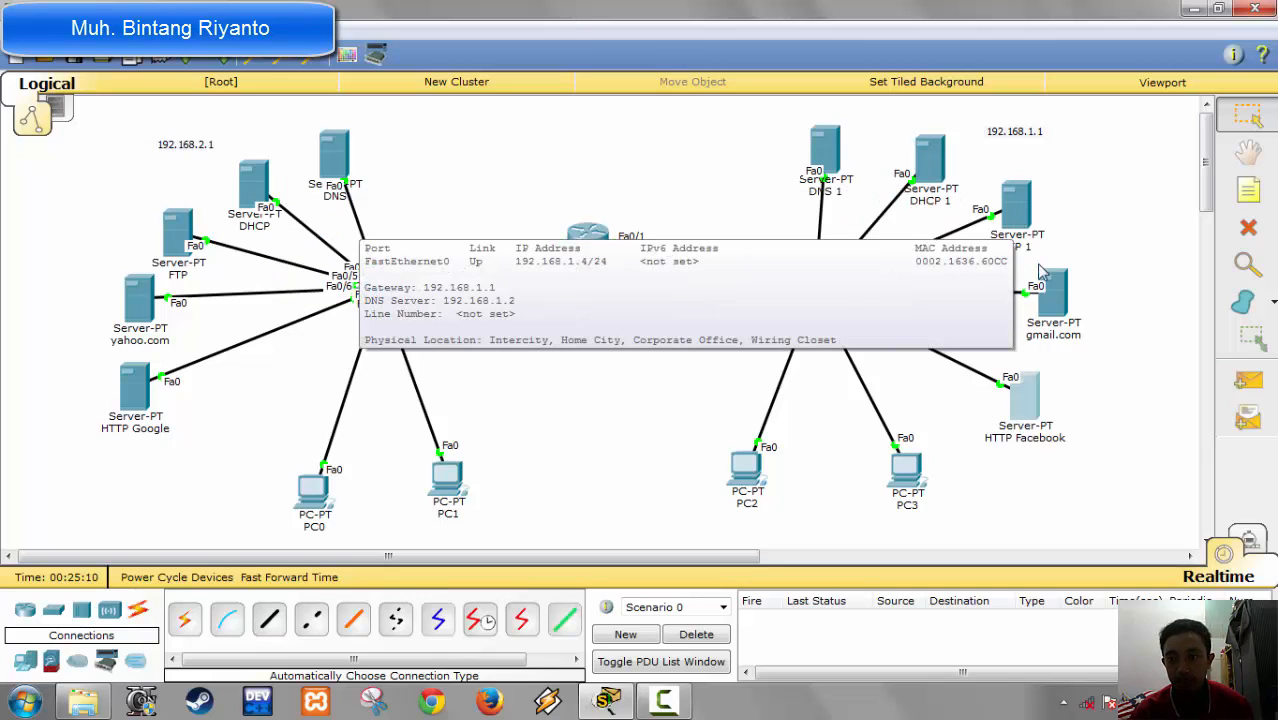
pyautogui.moveTo(1054, 314)
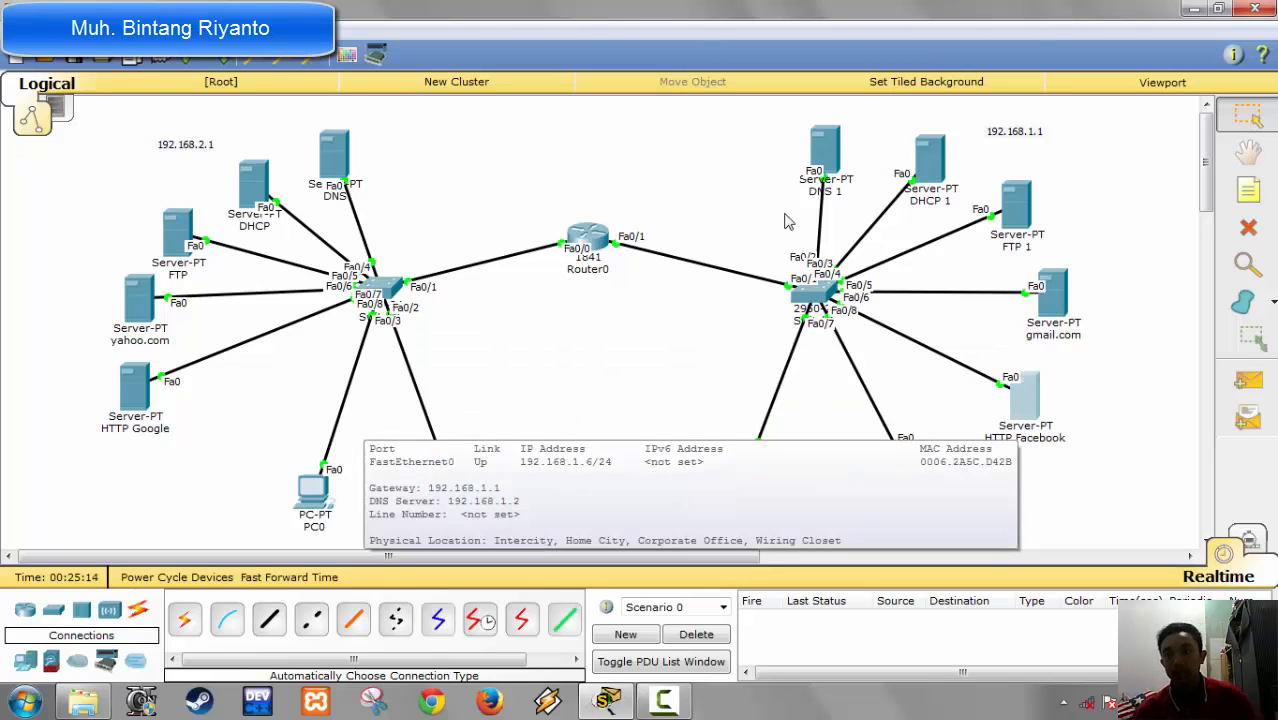
pyautogui.click(822, 156)
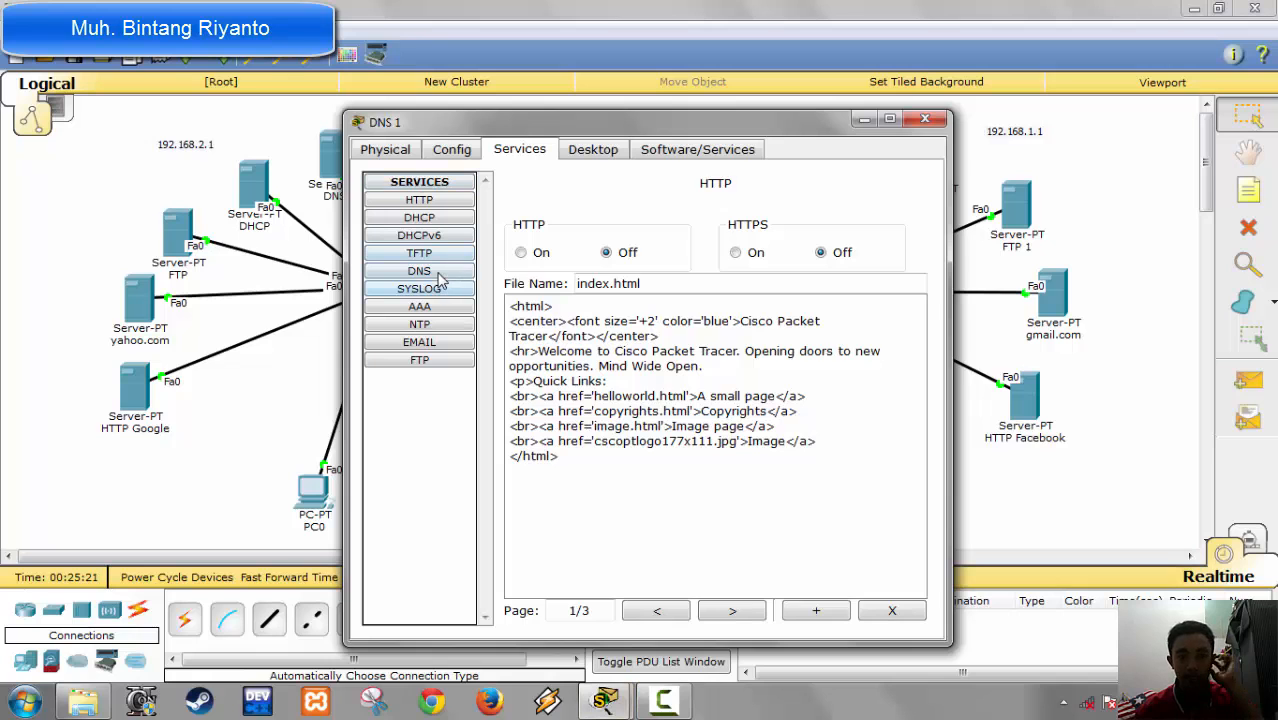
pyautogui.click(440, 273)
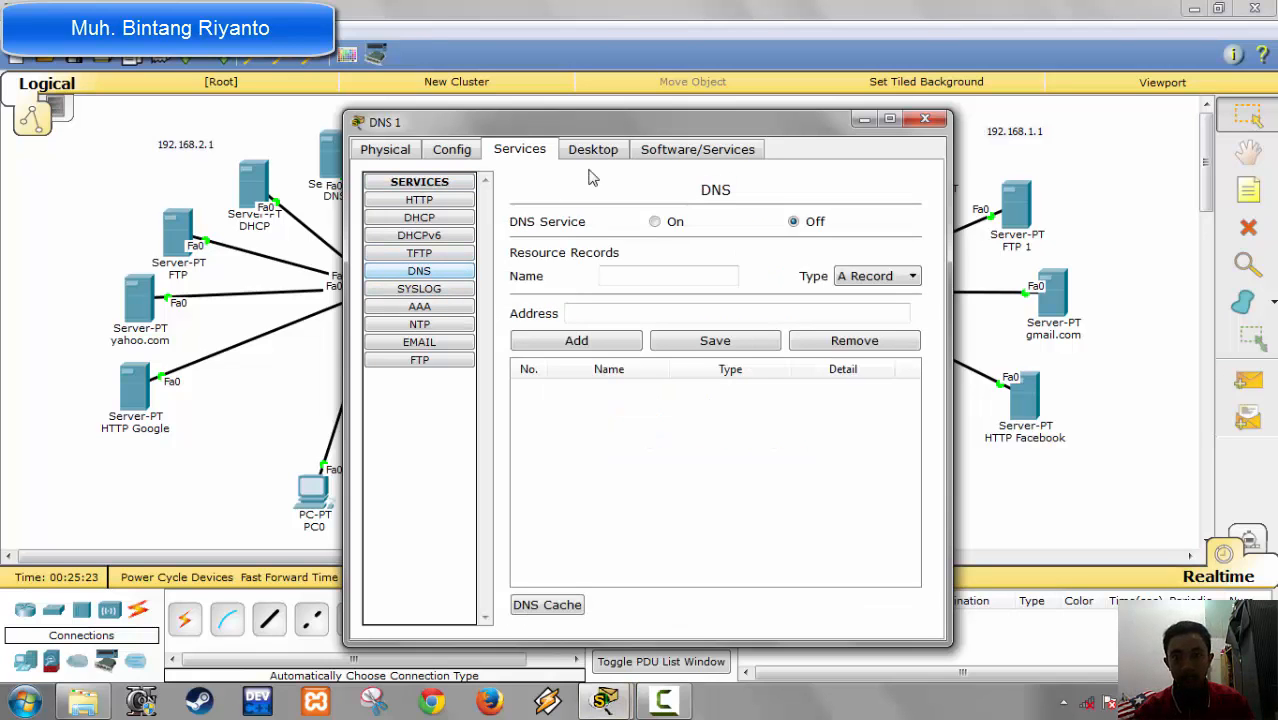
pyautogui.moveTo(598, 120); pyautogui.dragTo(405, 100)
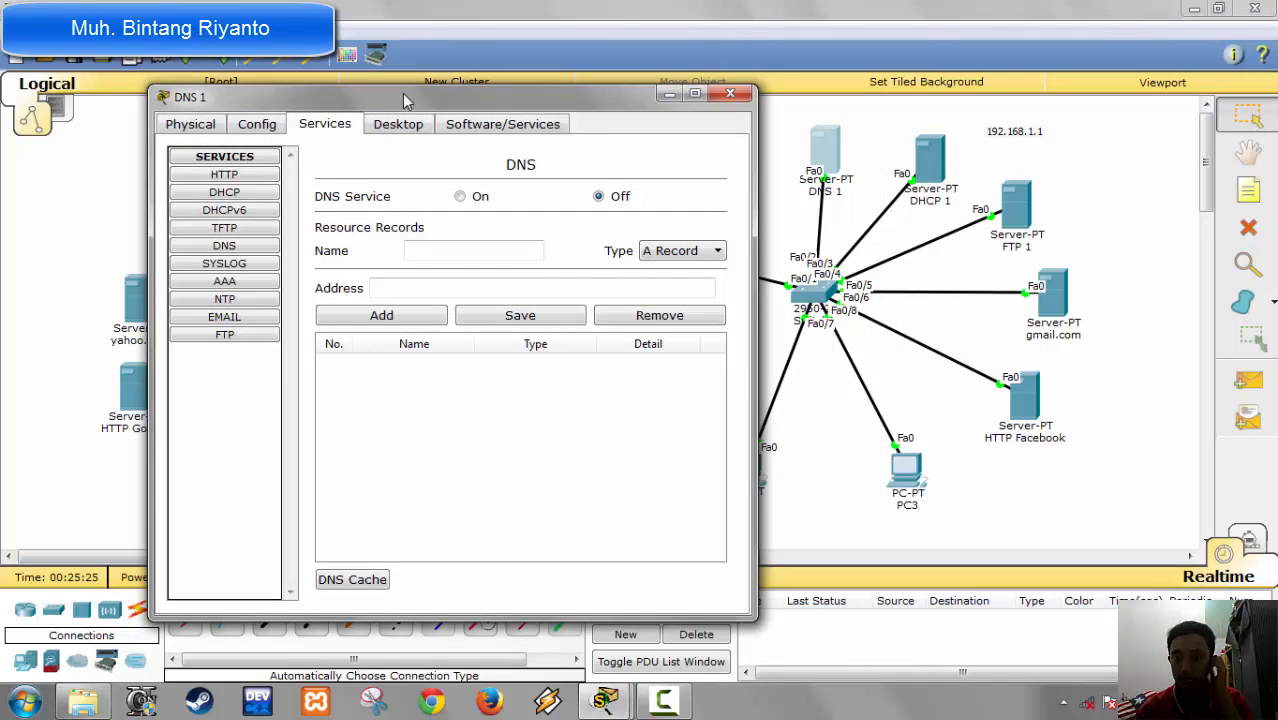
# Step: Add an A record for gmail.com with the address 192.168.1.5 to the DNS 1 server's resource records
pyautogui.click(503, 254)
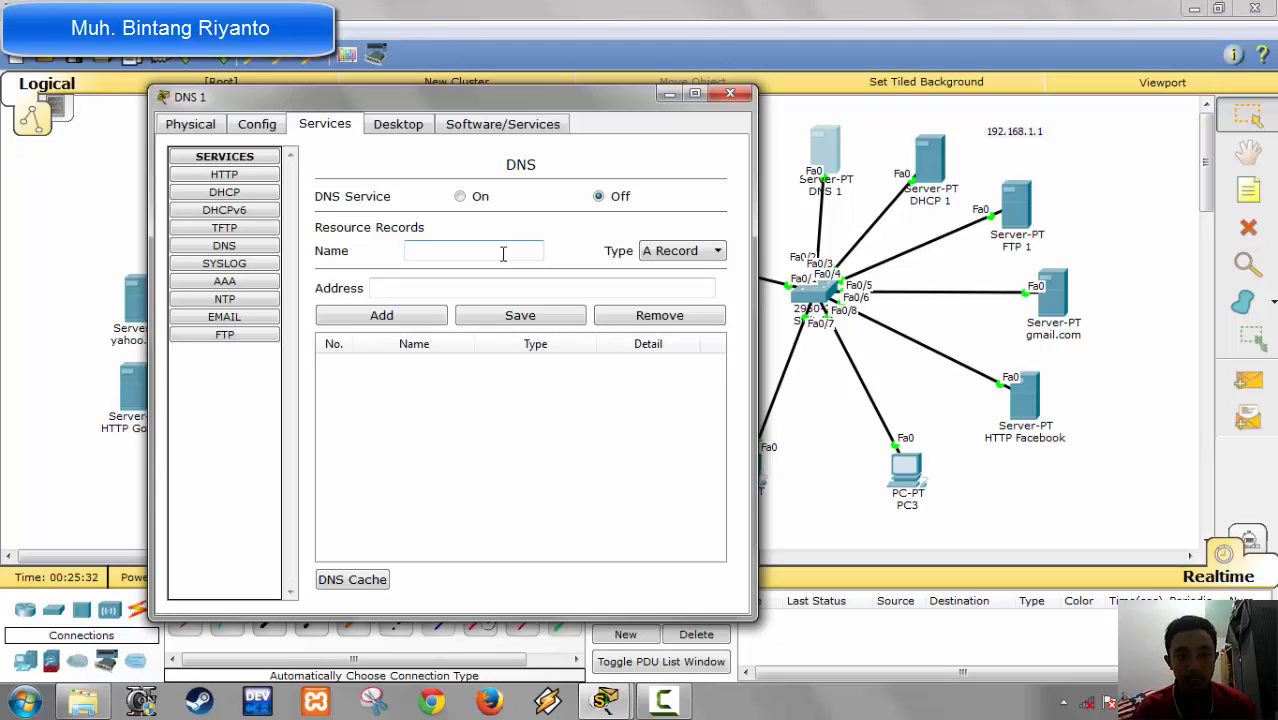
pyautogui.write('g')
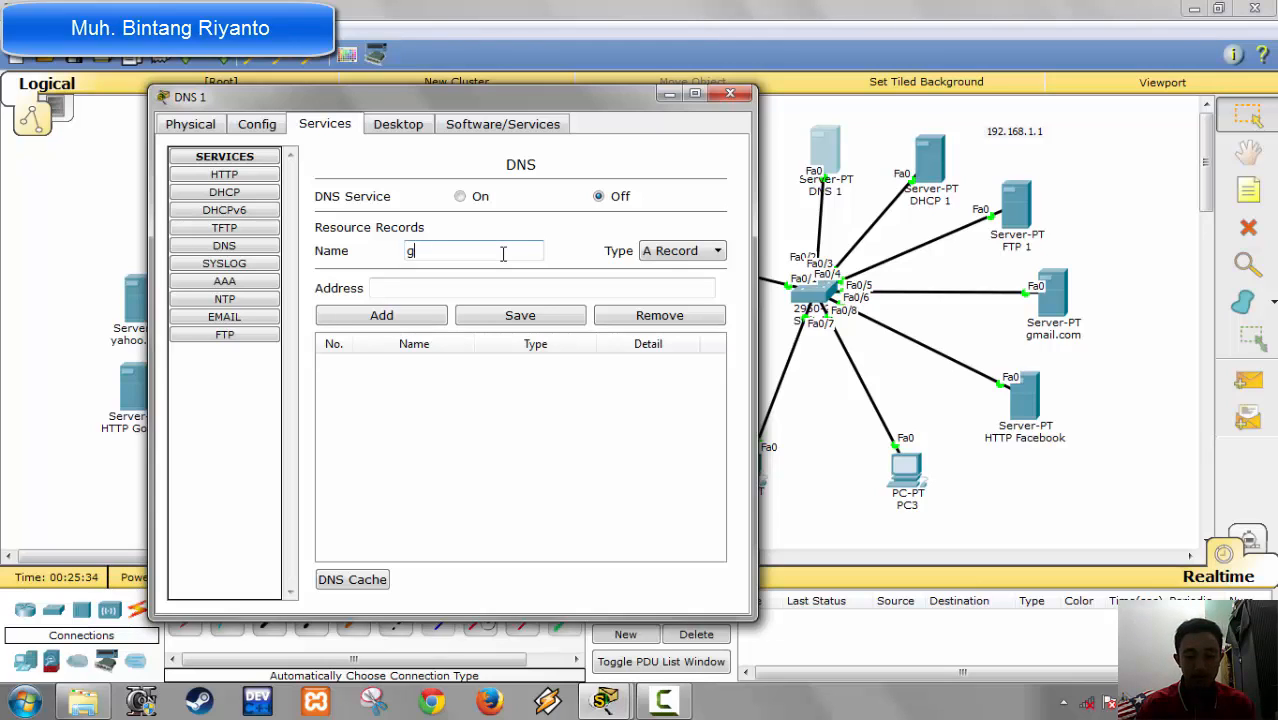
pyautogui.write('mail.com')
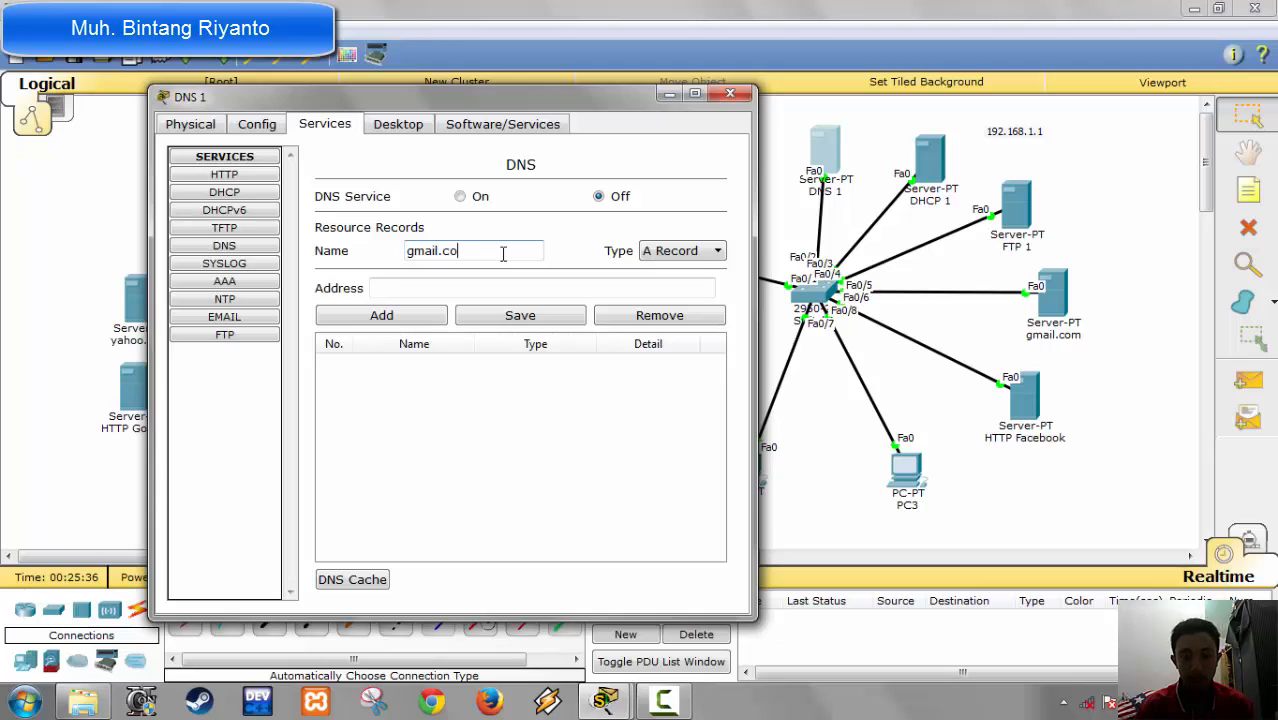
pyautogui.press('Tab')
pyautogui.press('Tab')
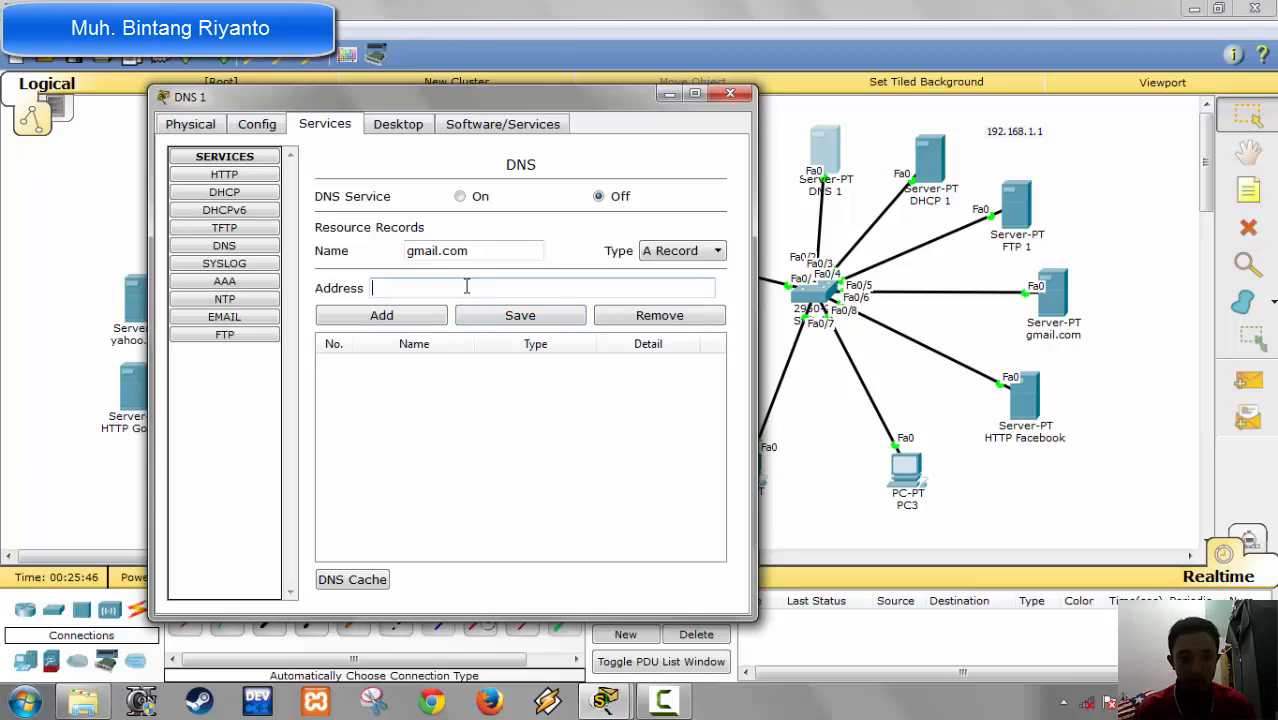
pyautogui.write('192')
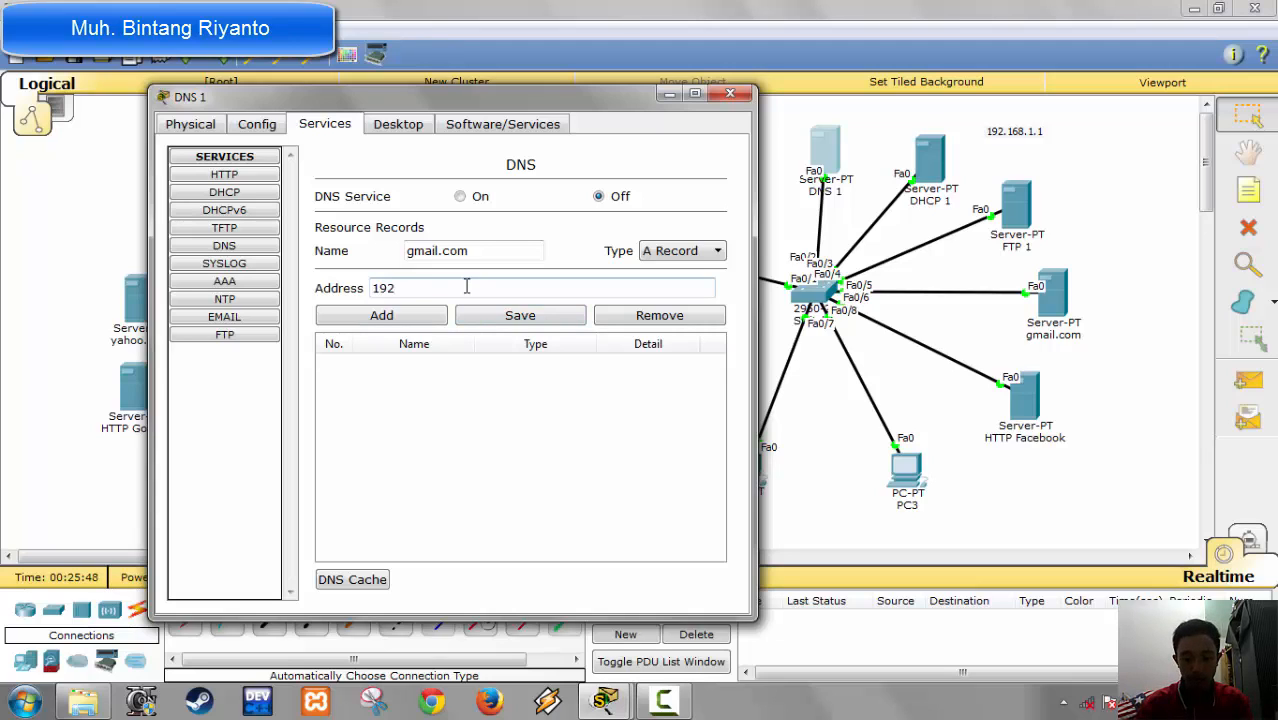
pyautogui.write('.168.1.')
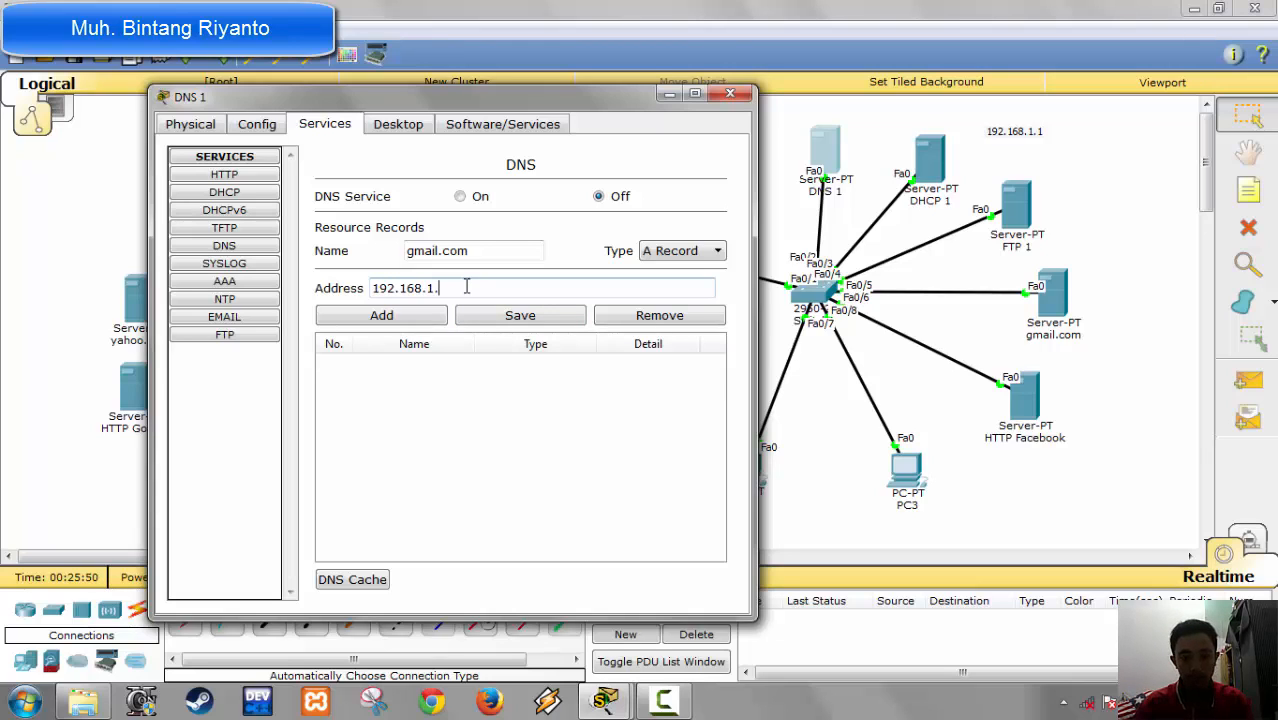
pyautogui.write('5')
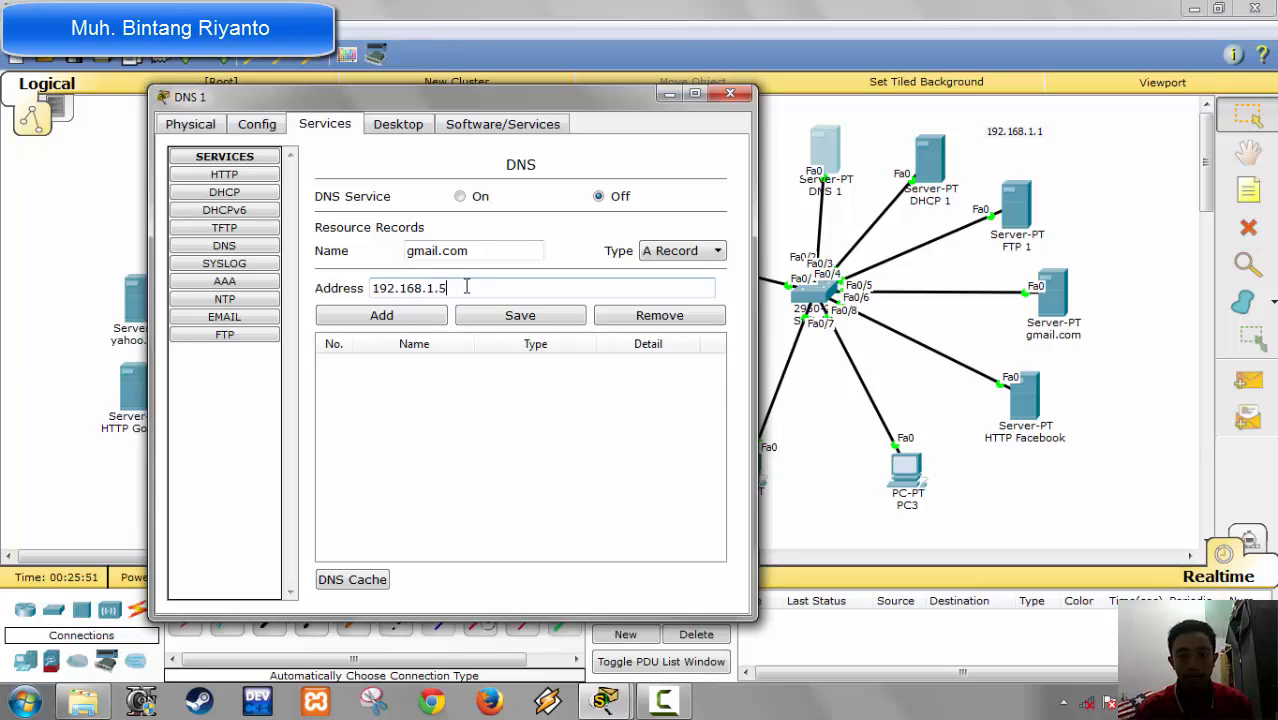
pyautogui.click(425, 318)
# Step: Start an SOA record named gmail.com on the DNS 1 server with ns1.gmail.com as its primary server name
pyautogui.click(688, 252)
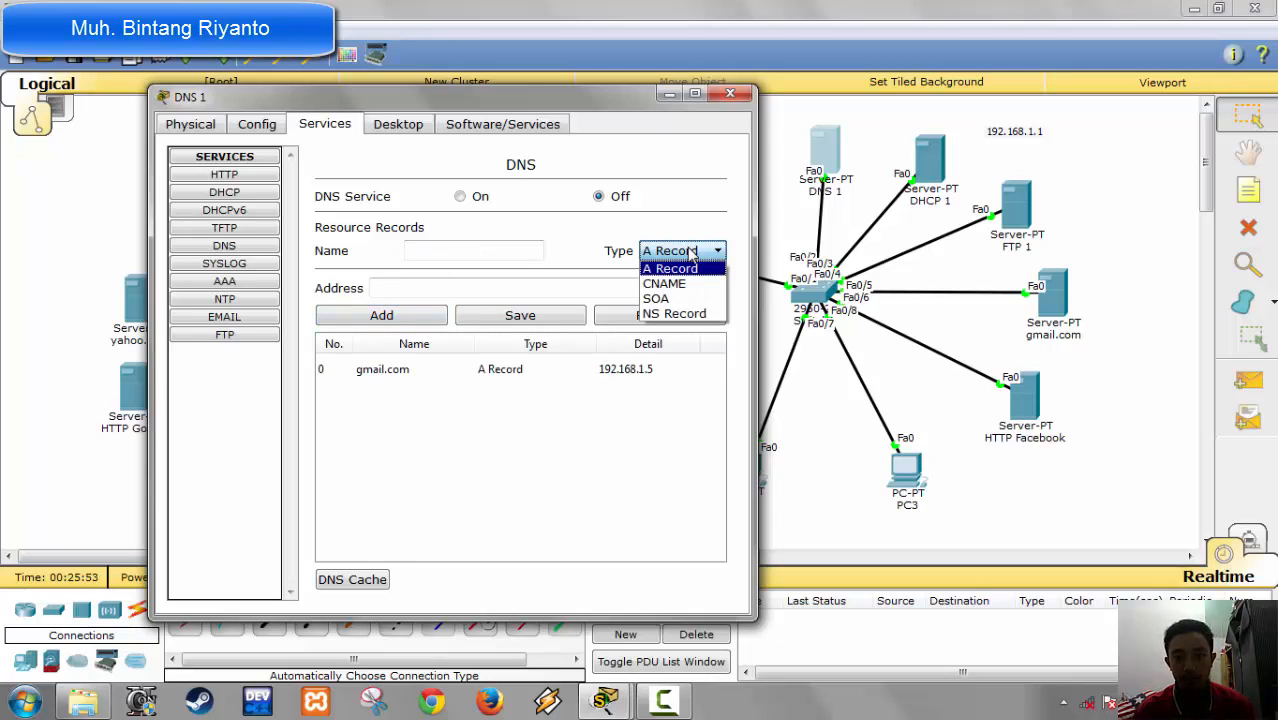
pyautogui.click(678, 302)
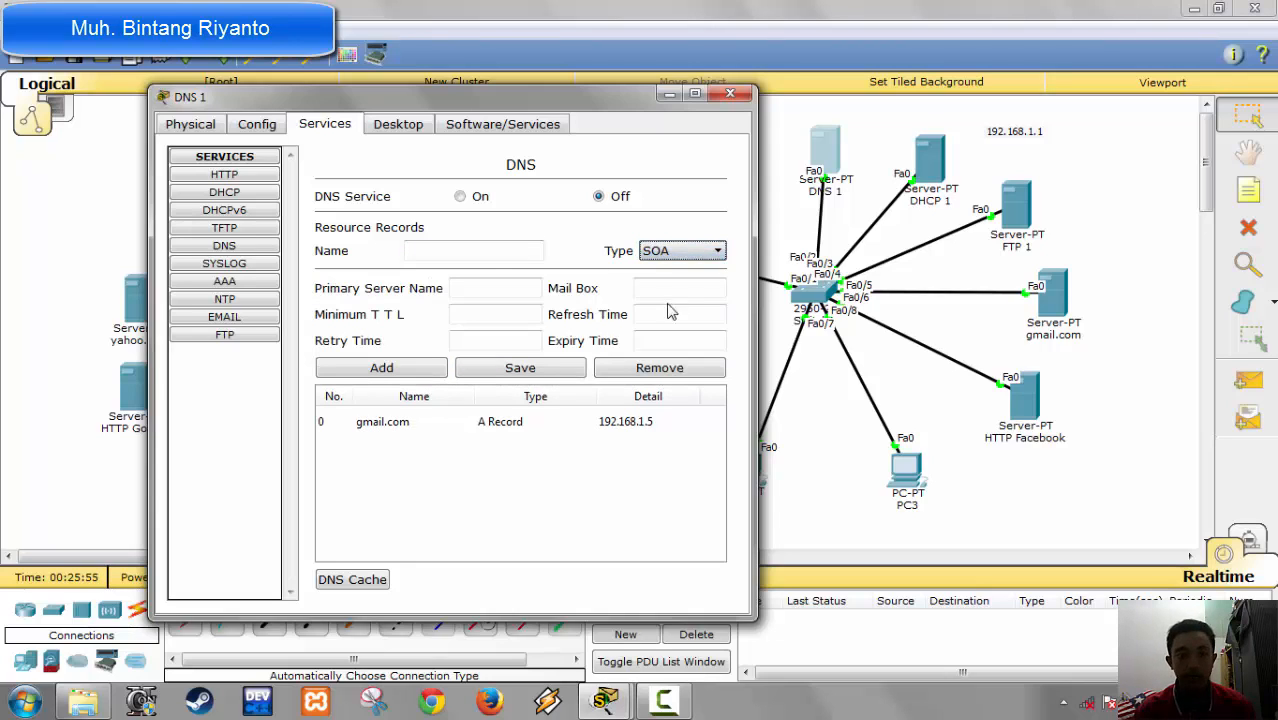
pyautogui.click(491, 252)
pyautogui.write('gma')
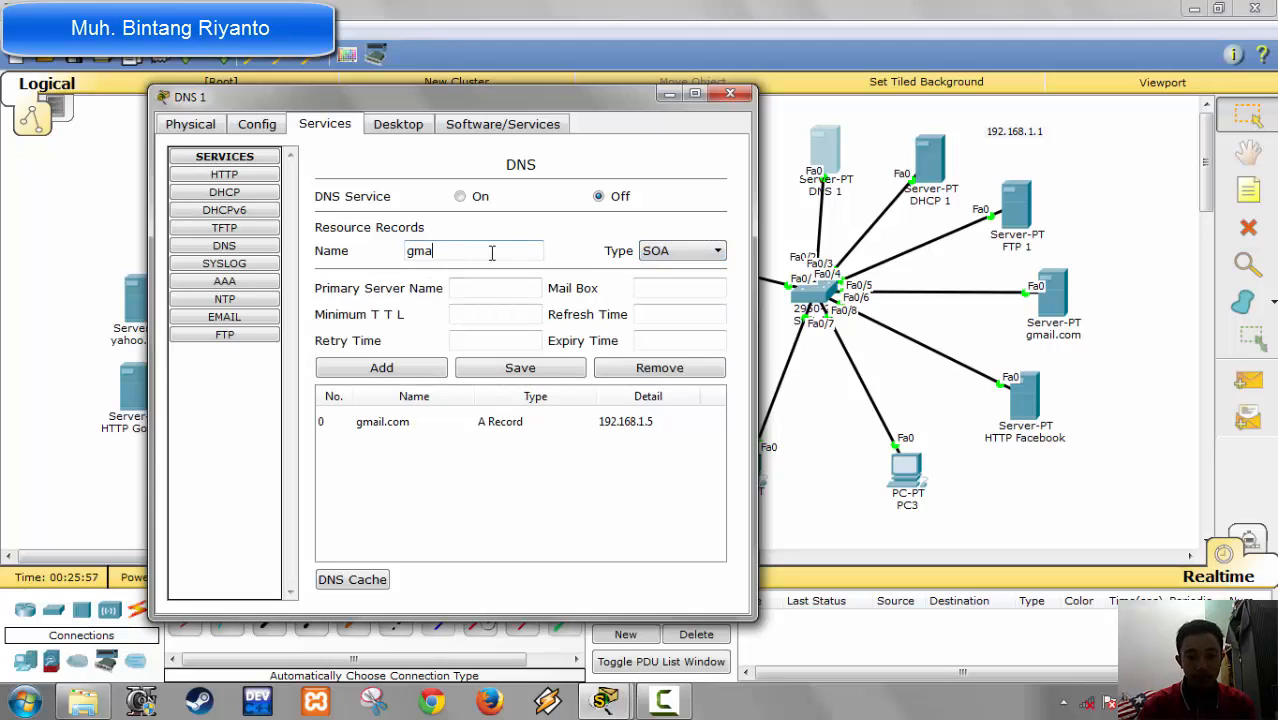
pyautogui.write('il.com')
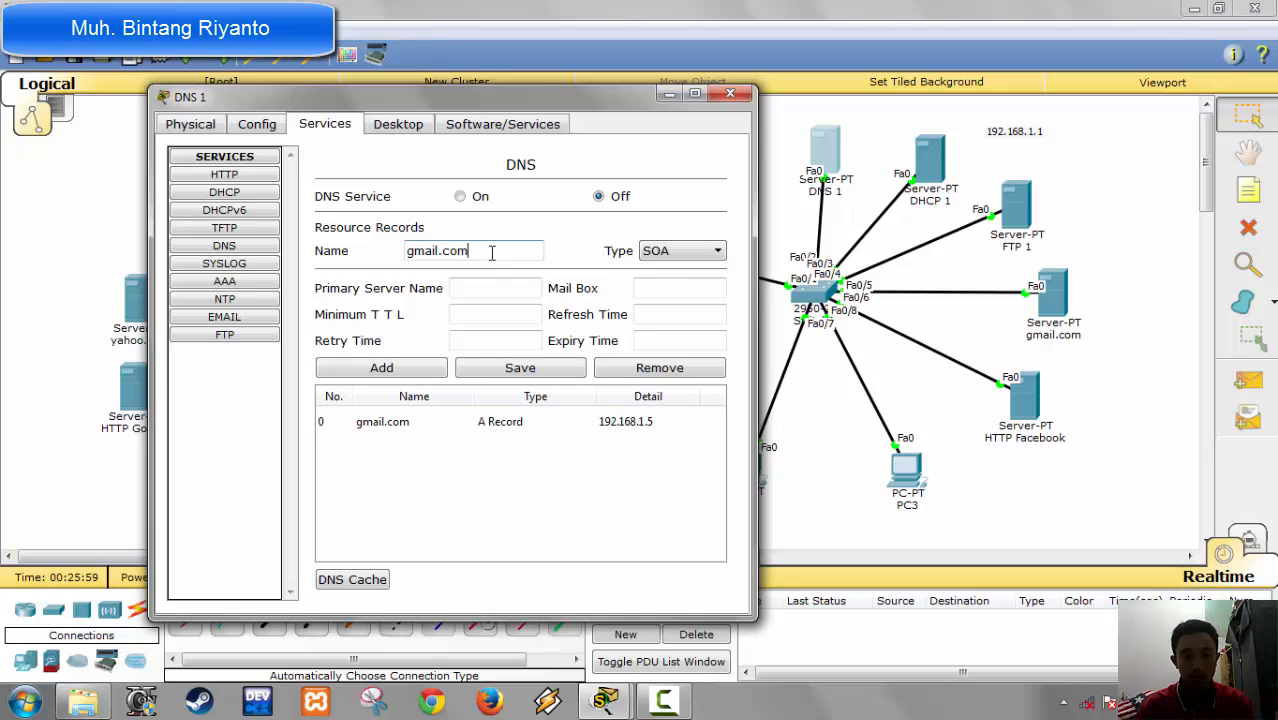
pyautogui.press('Tab')
pyautogui.press('Tab')
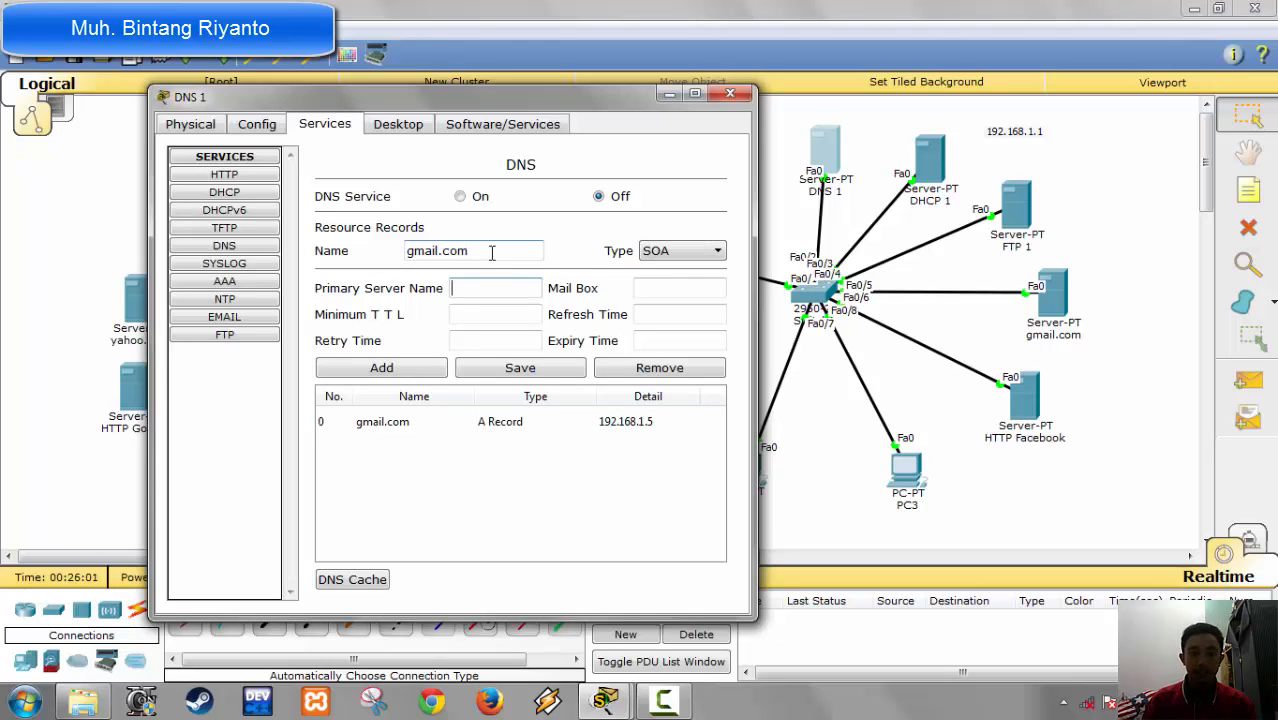
pyautogui.write('ns')
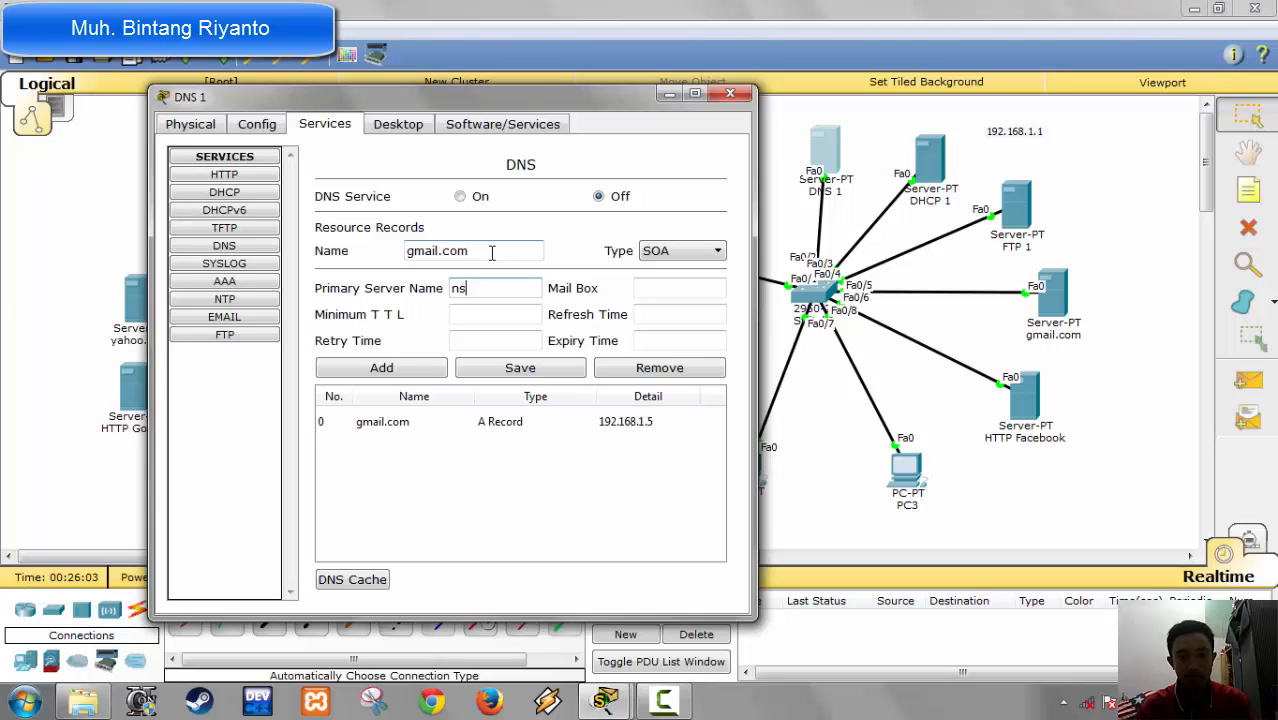
pyautogui.write('1.')
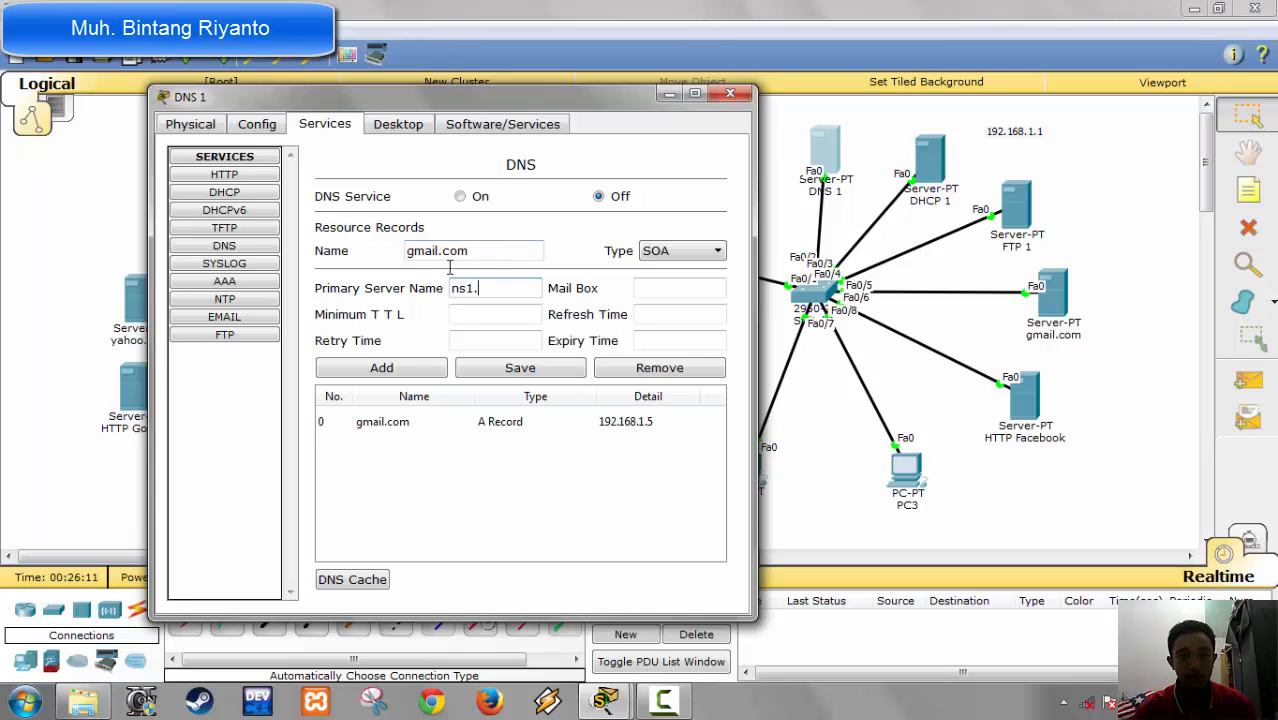
pyautogui.write('gmail')
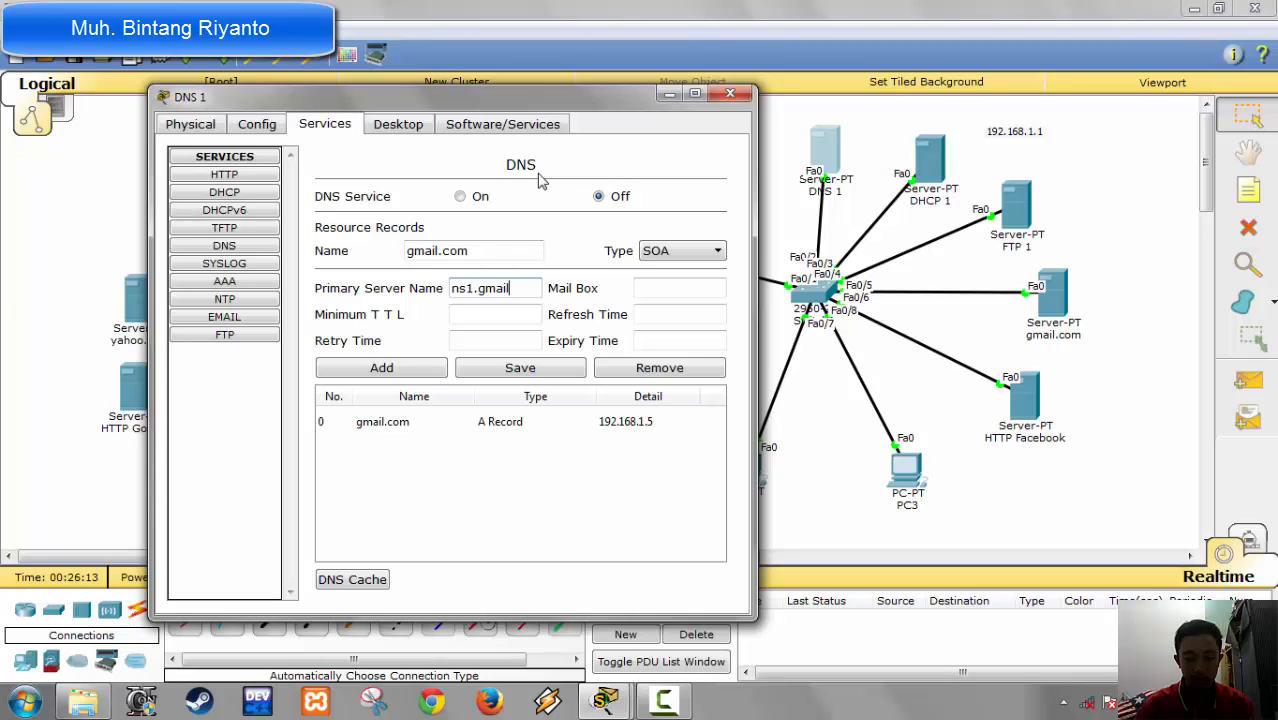
pyautogui.write('.com')
# Step: Set the mail box of gmail.com's SOA record to admin.gmail.com
pyautogui.press('Tab')
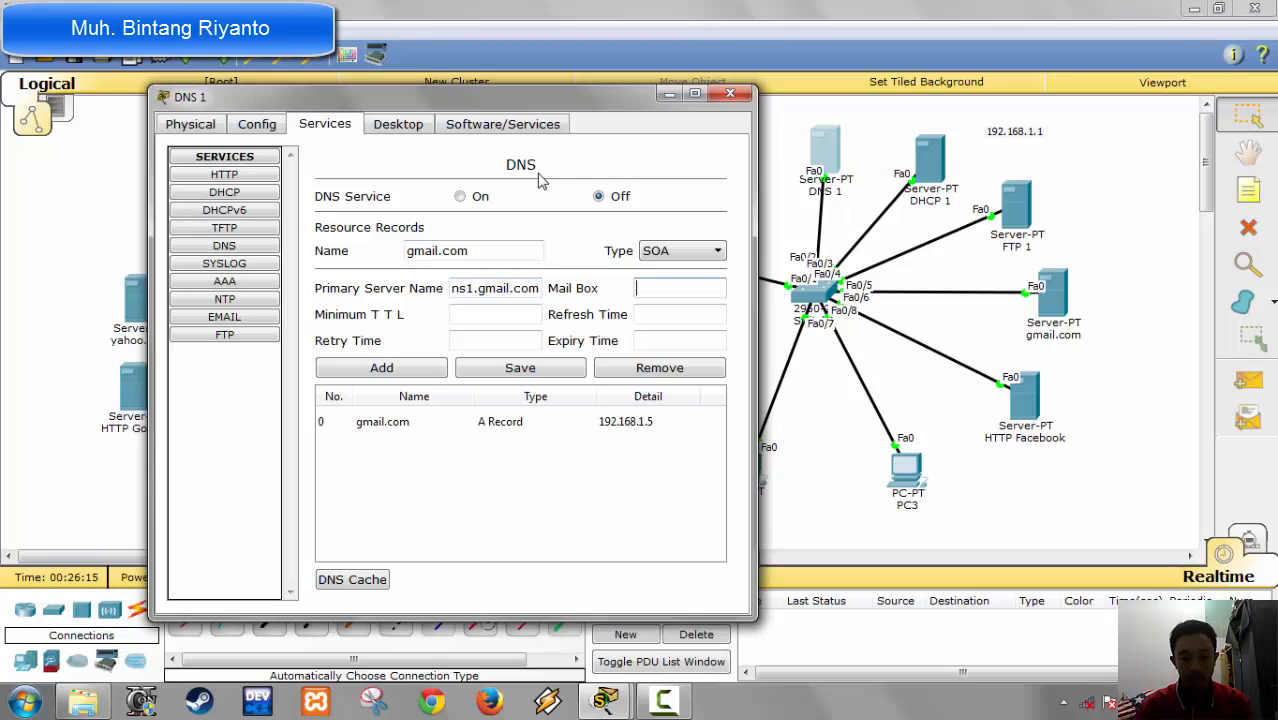
pyautogui.write('admin')
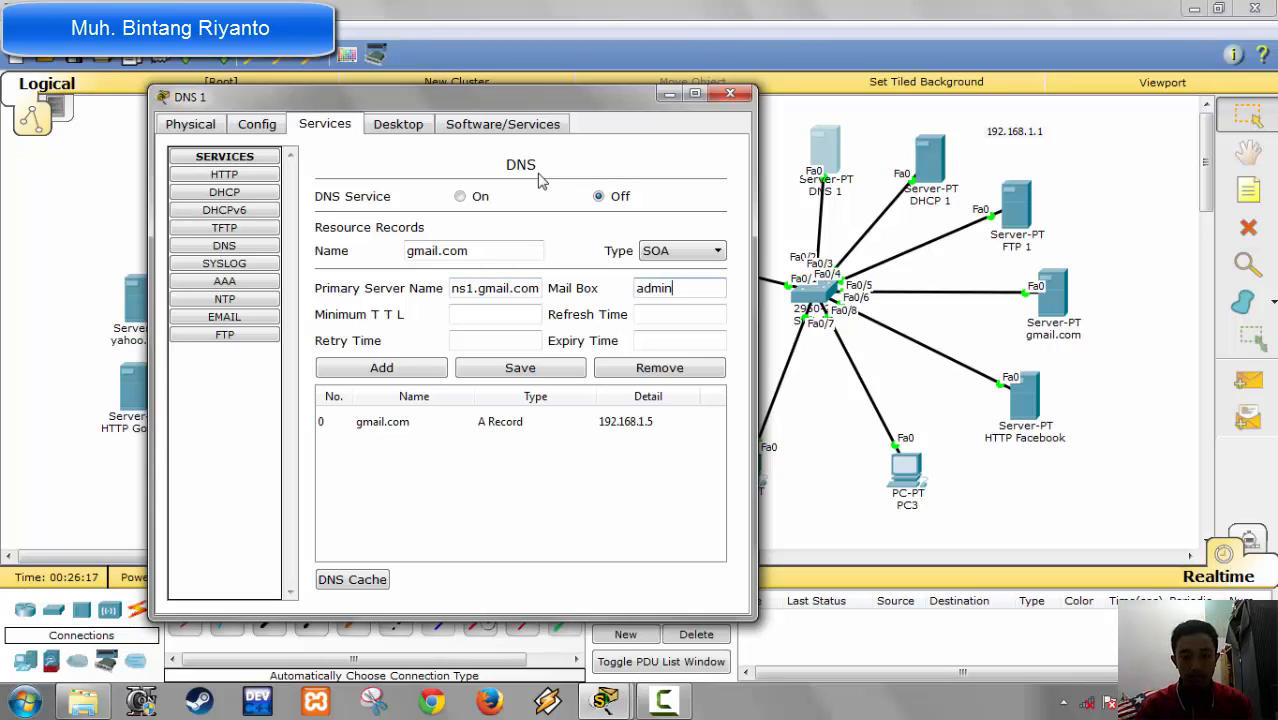
pyautogui.write('.gmail')
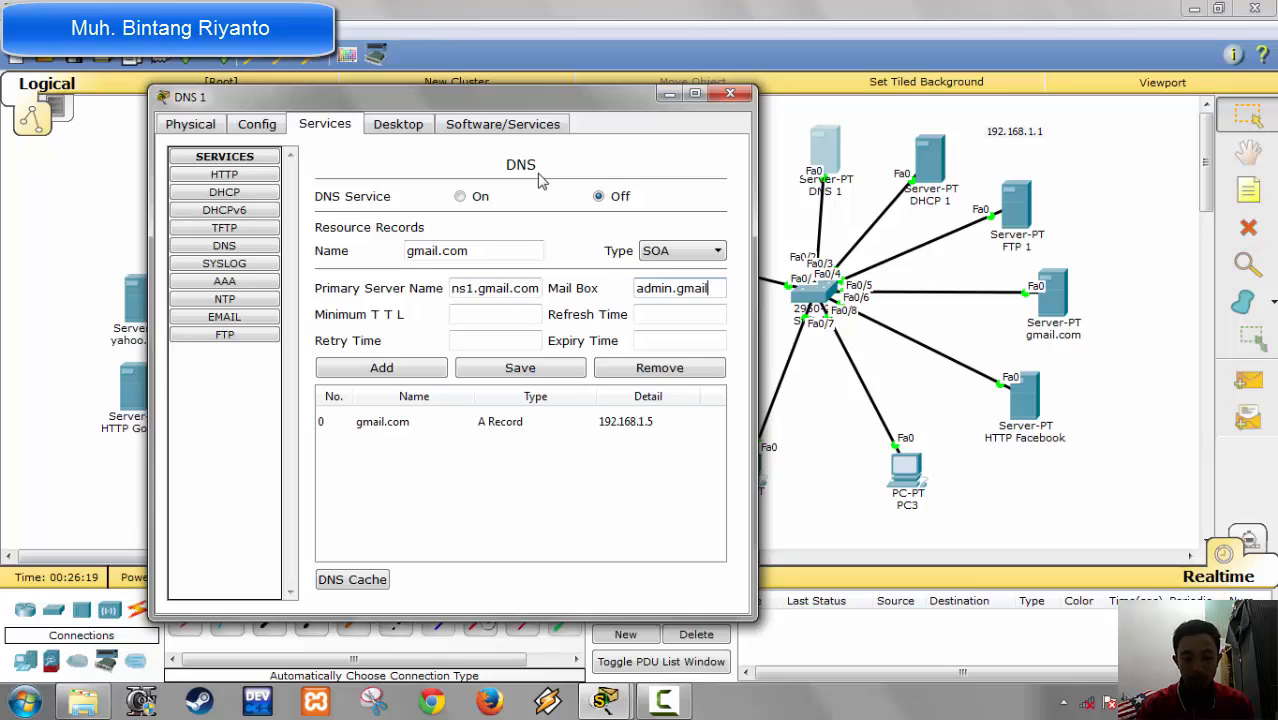
pyautogui.write('.com')
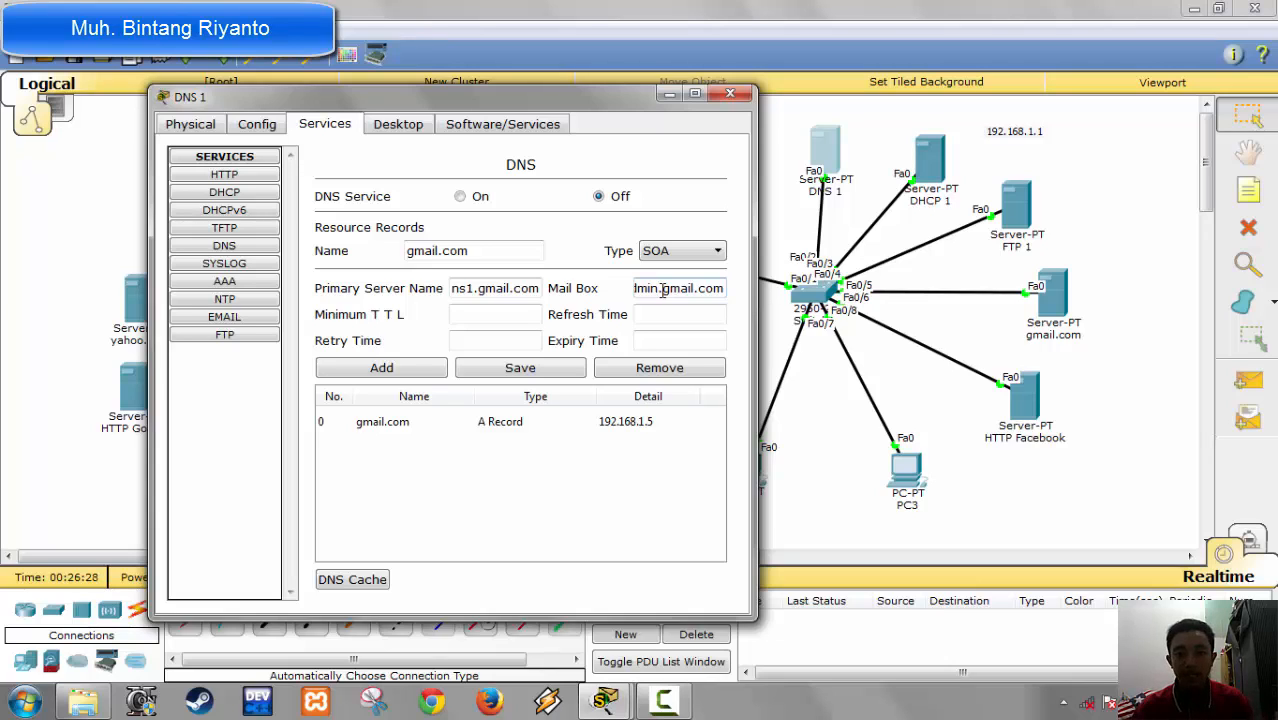
pyautogui.press('Left')
pyautogui.press('Left')
pyautogui.press('Left')
pyautogui.press('Left')
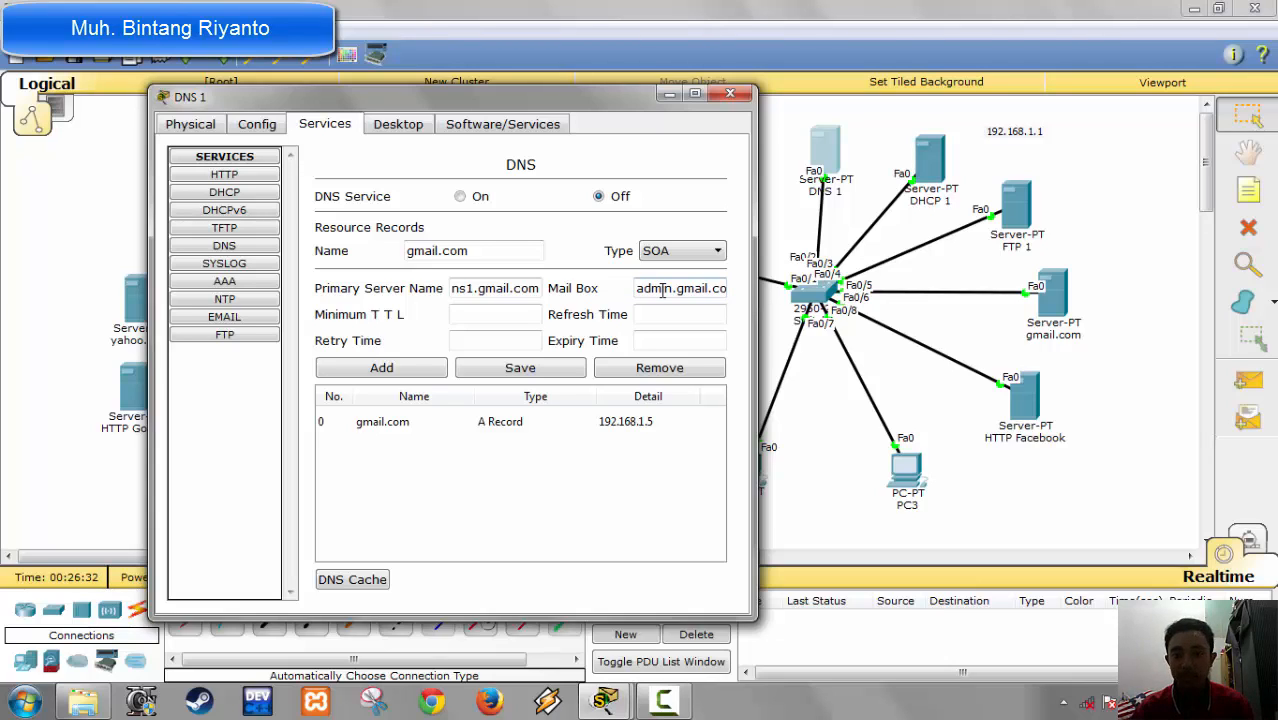
# Step: Set the SOA record's minimum TTL and refresh time to 3600, retry time to 600 and expiry time to 86400, and add it
pyautogui.click(513, 317)
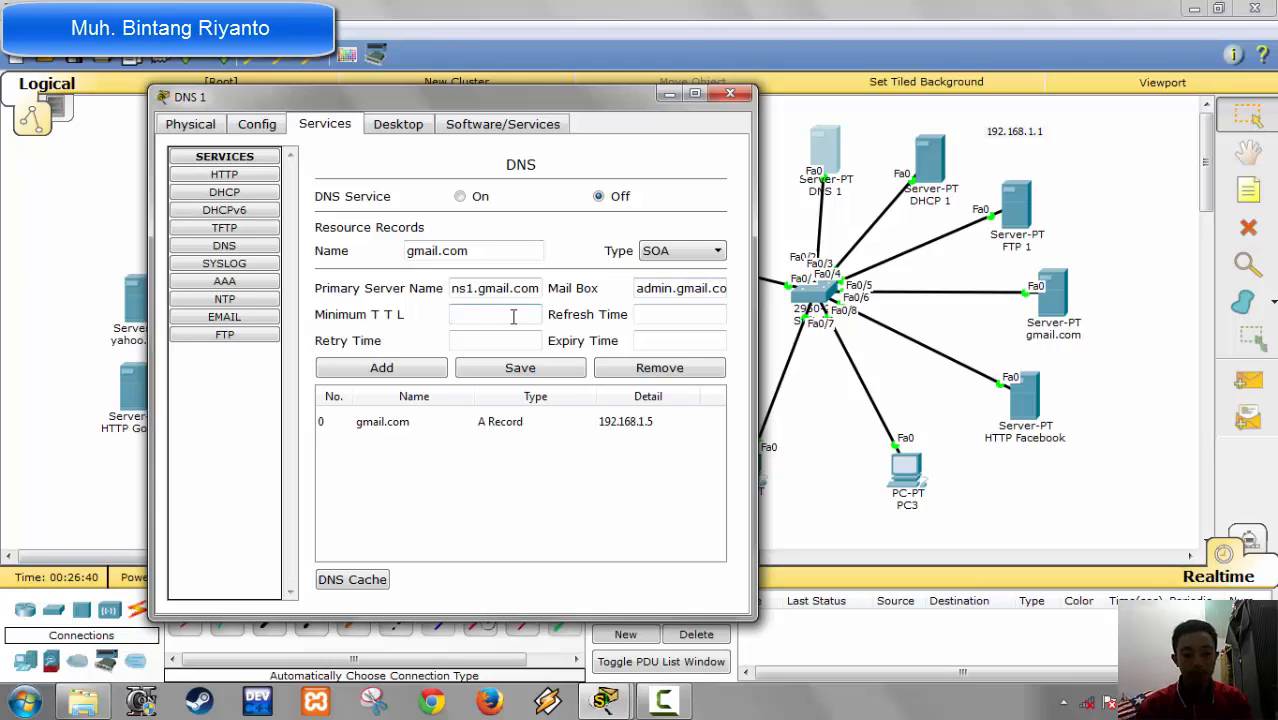
pyautogui.write('3600')
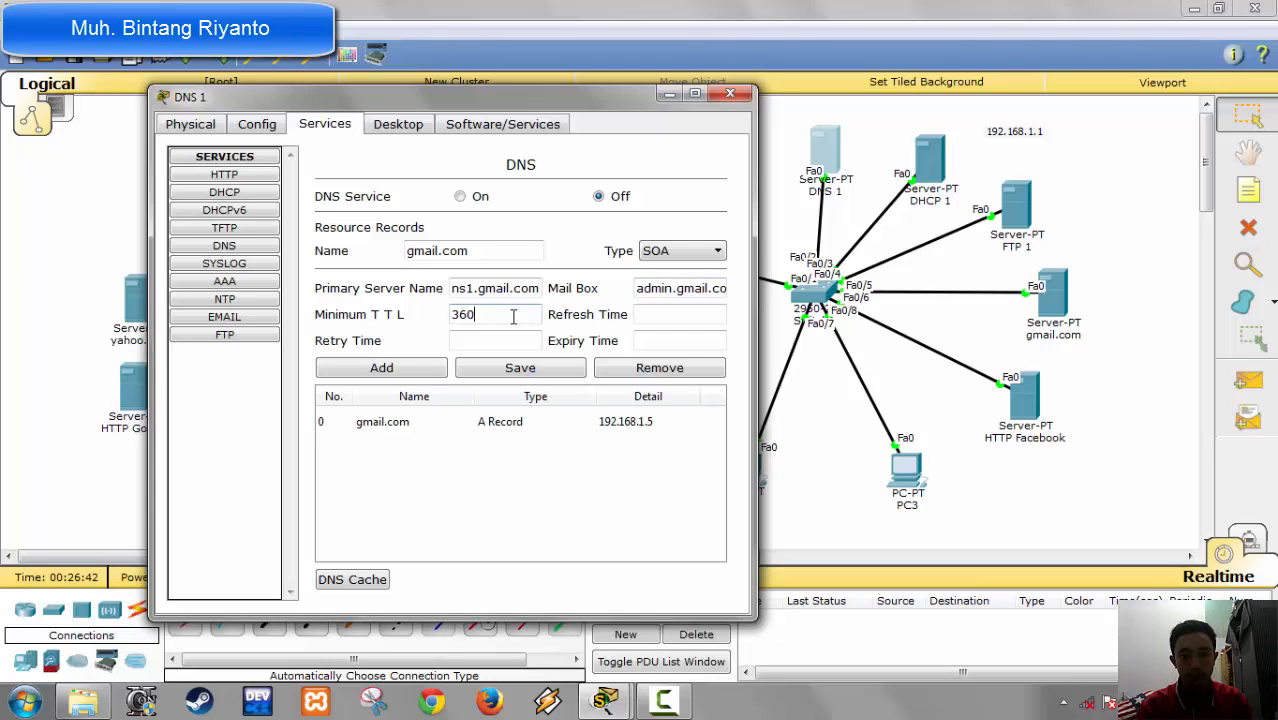
pyautogui.press('Tab')
pyautogui.write('3600')
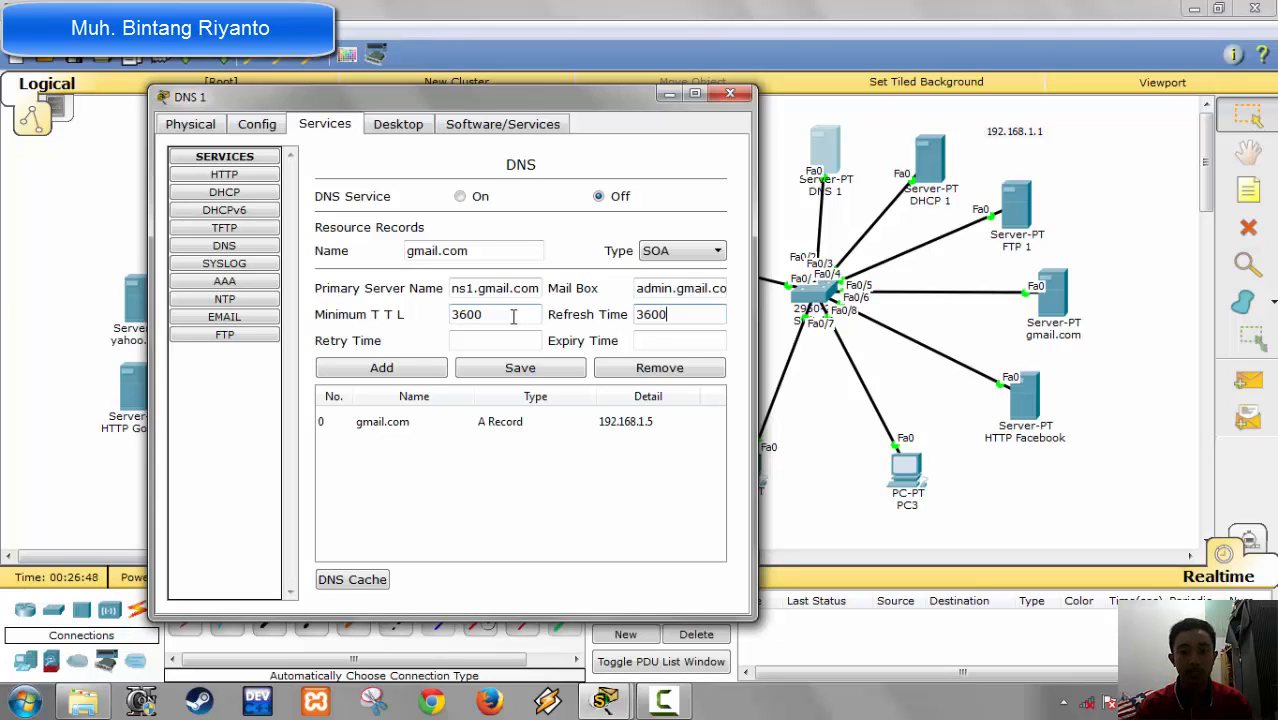
pyautogui.press('Tab')
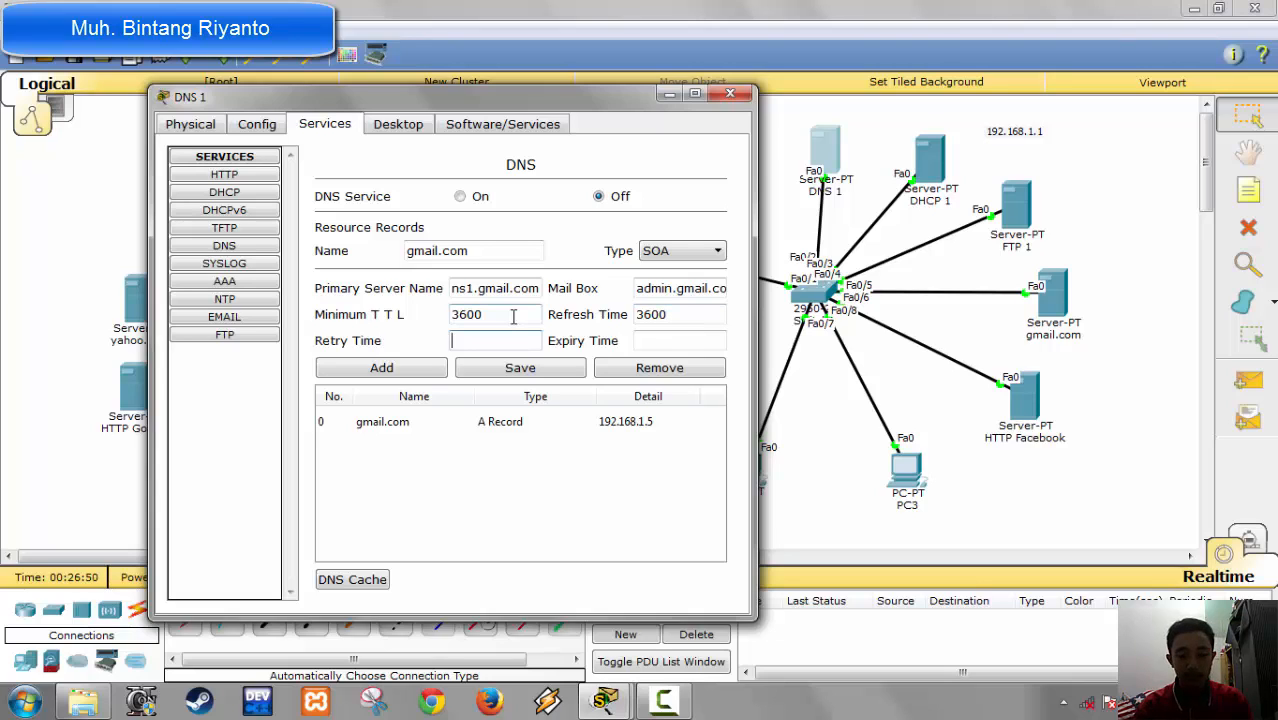
pyautogui.write('600')
pyautogui.press('Tab')
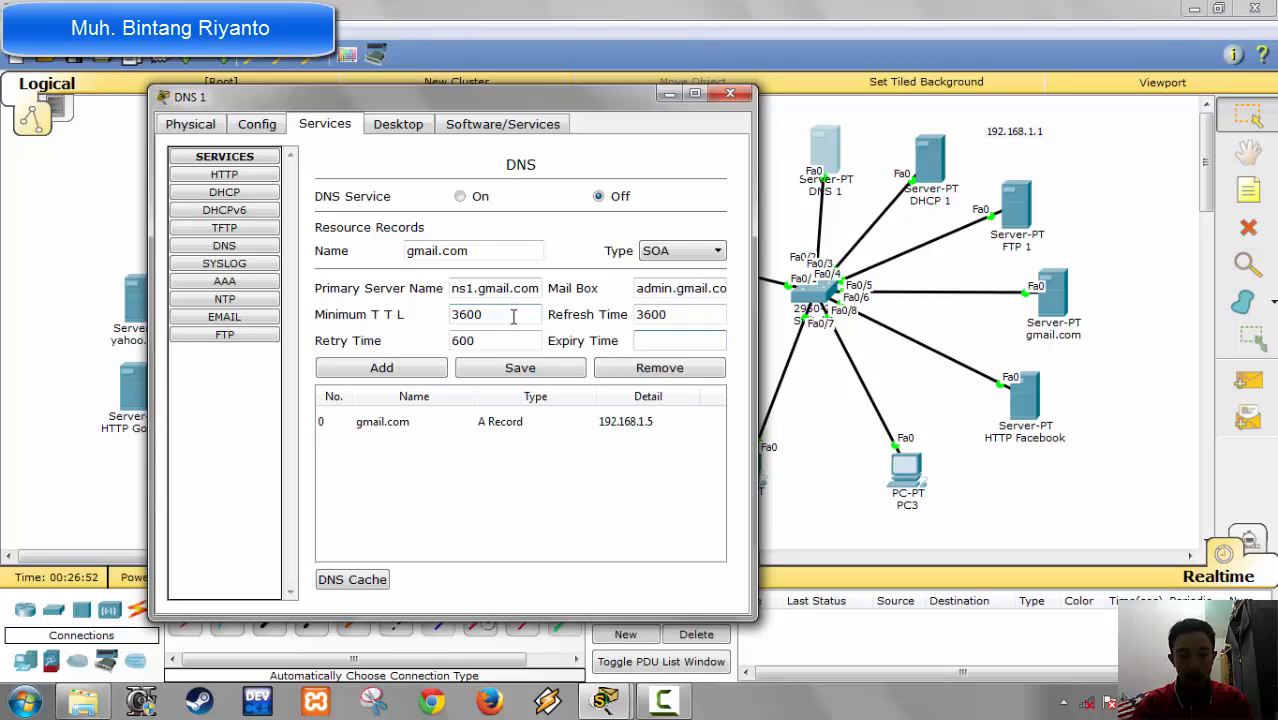
pyautogui.write('86')
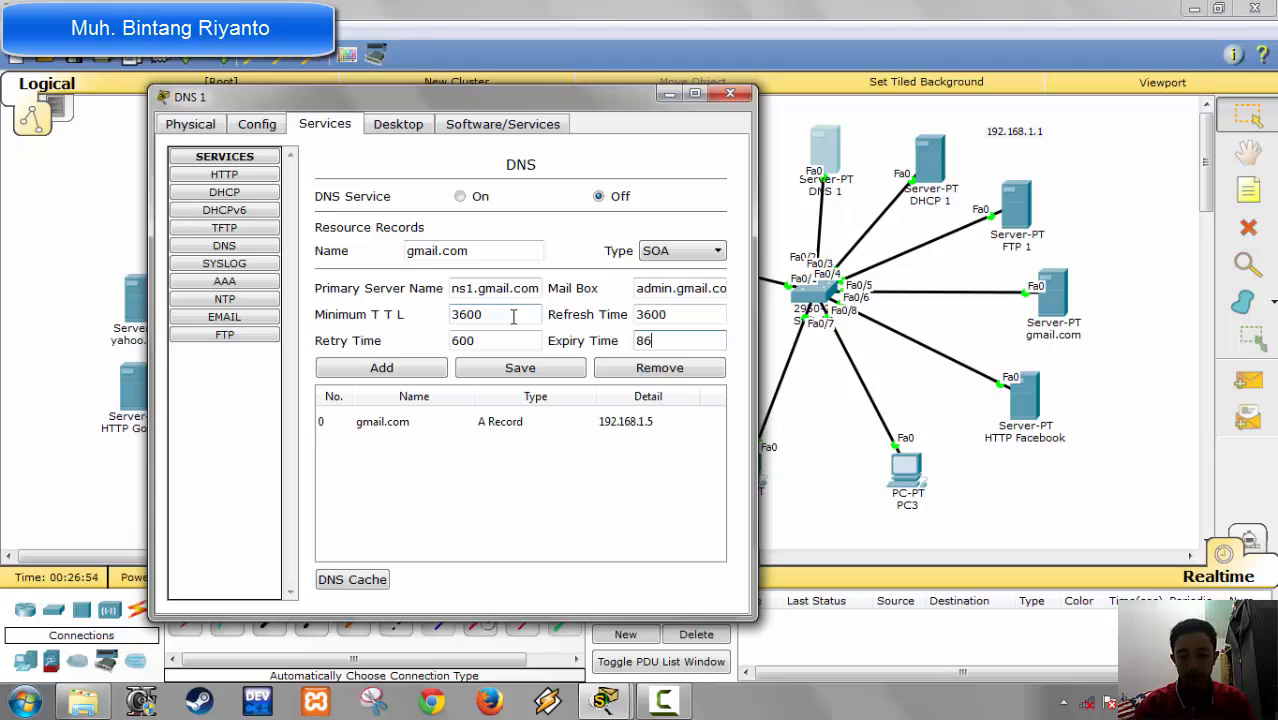
pyautogui.write('400')
pyautogui.press('Tab')
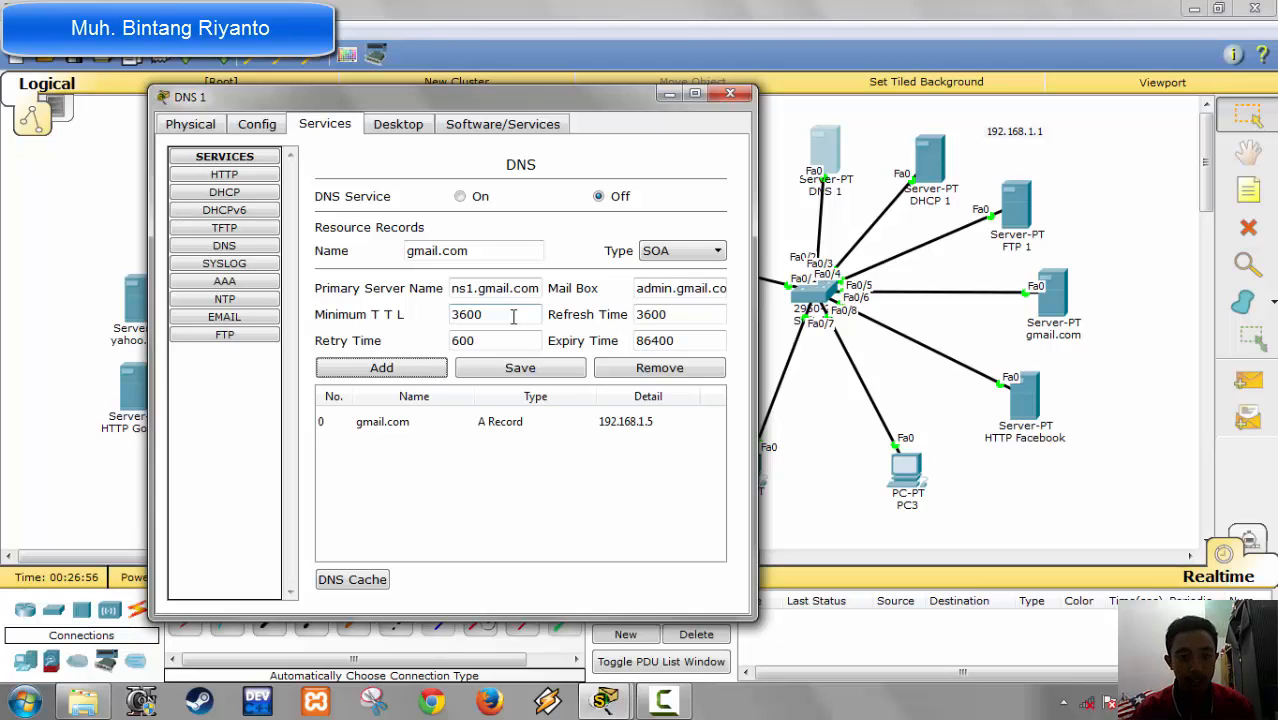
pyautogui.click(418, 370)
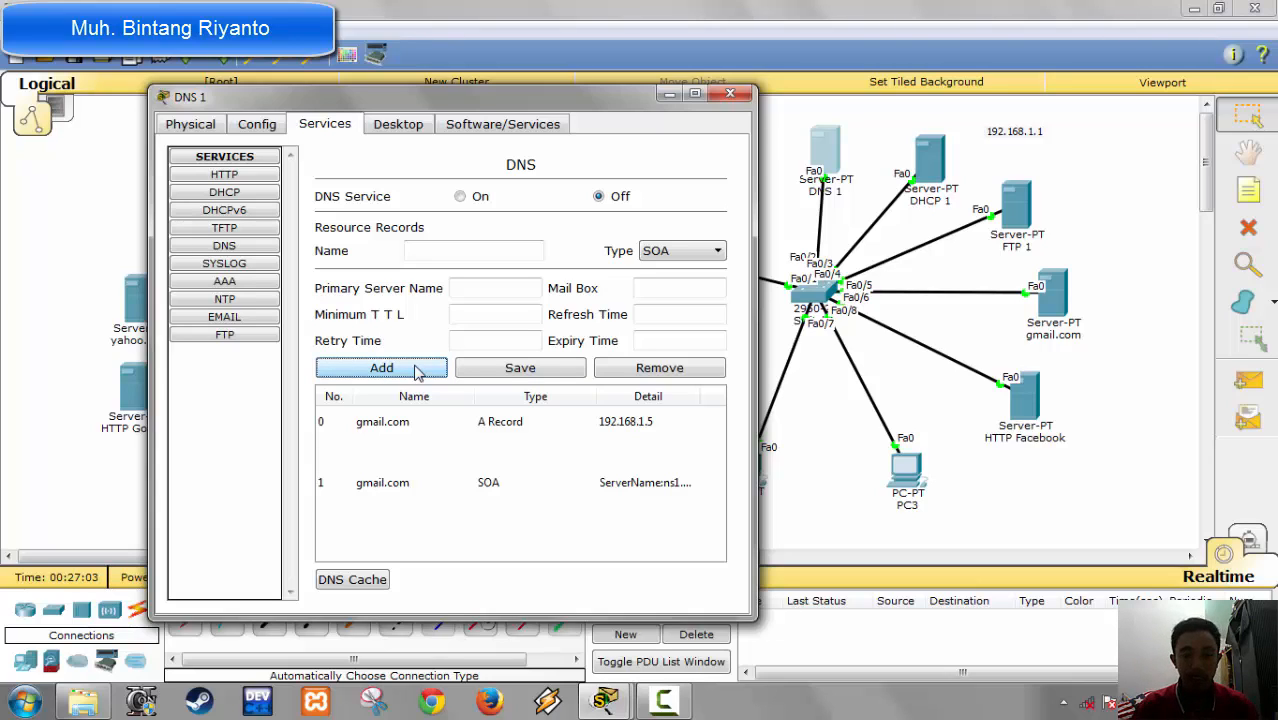
# Step: Add an A record for facebook.com with the address 192.168.1.6 to the DNS 1 server's resource records
pyautogui.click(667, 253)
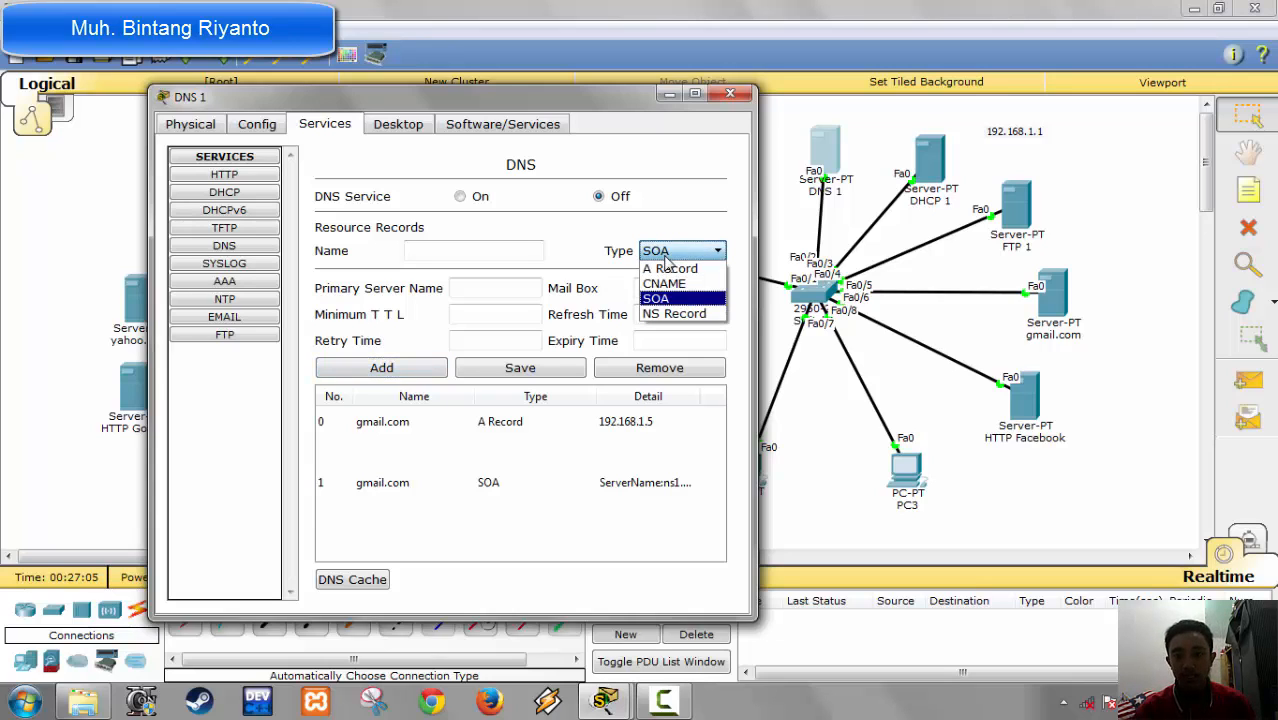
pyautogui.click(690, 272)
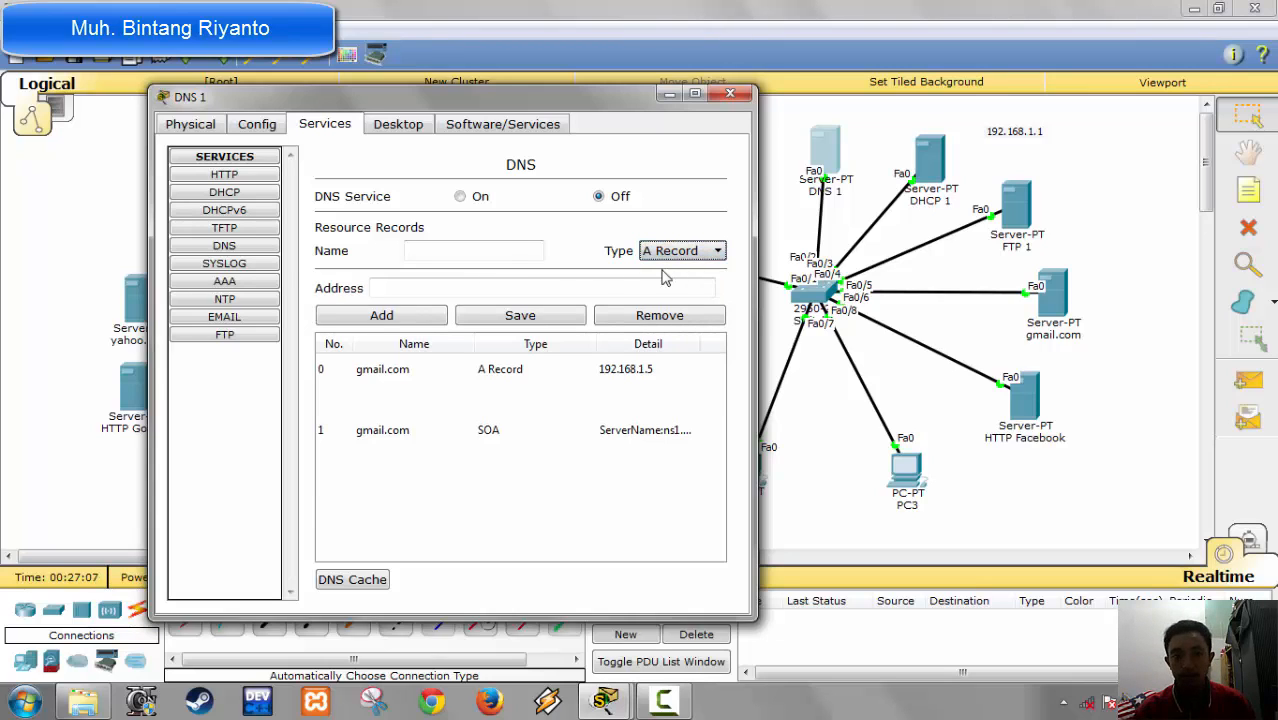
pyautogui.click(470, 252)
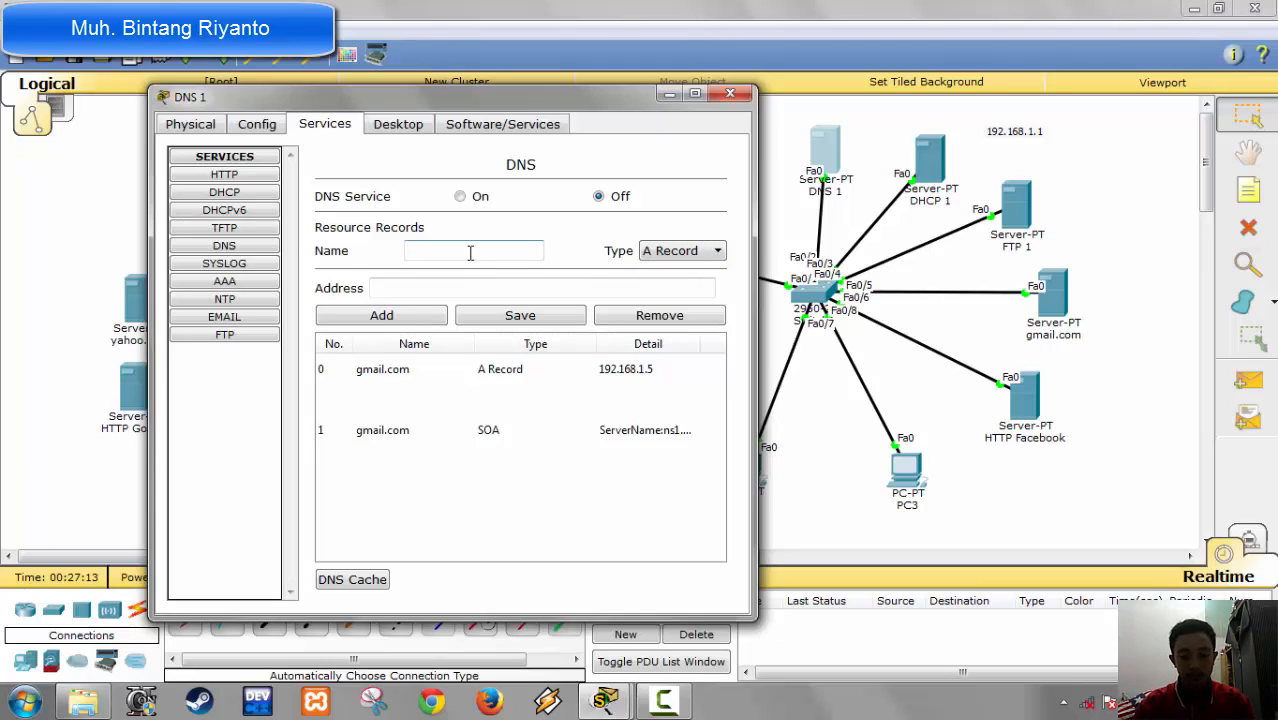
pyautogui.write('face')
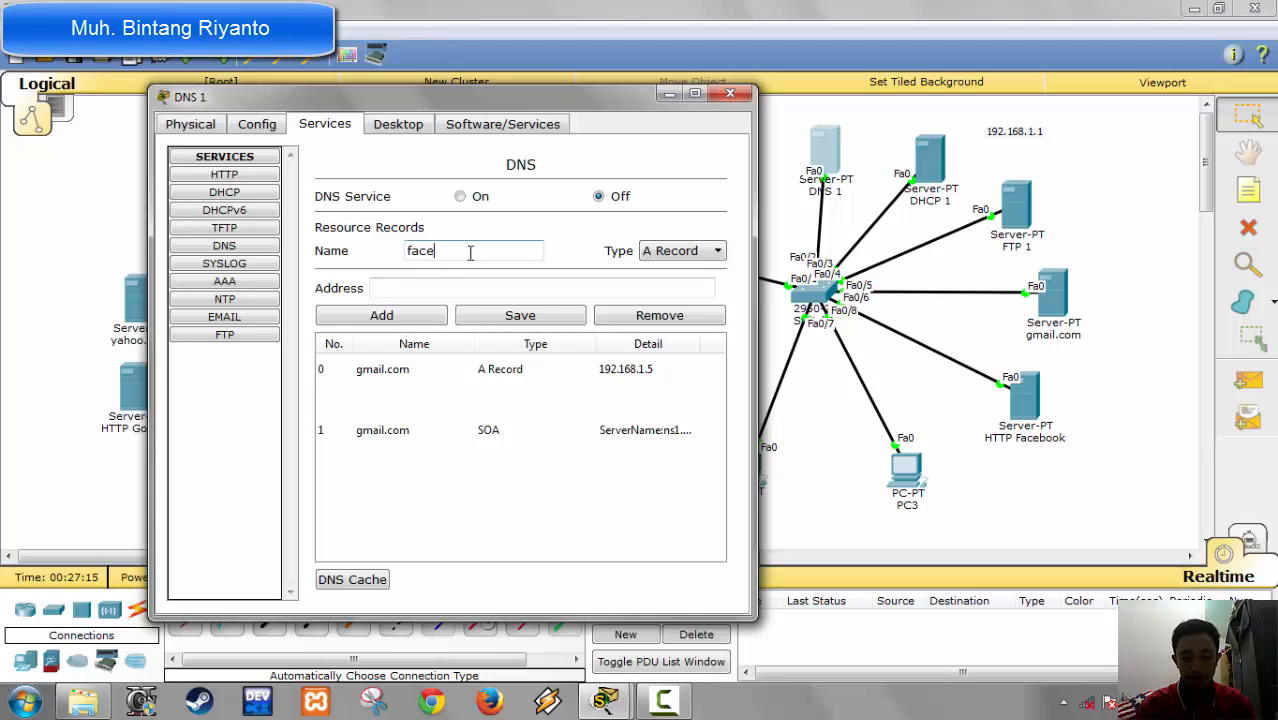
pyautogui.write('book.com')
pyautogui.press('Tab')
pyautogui.press('Tab')
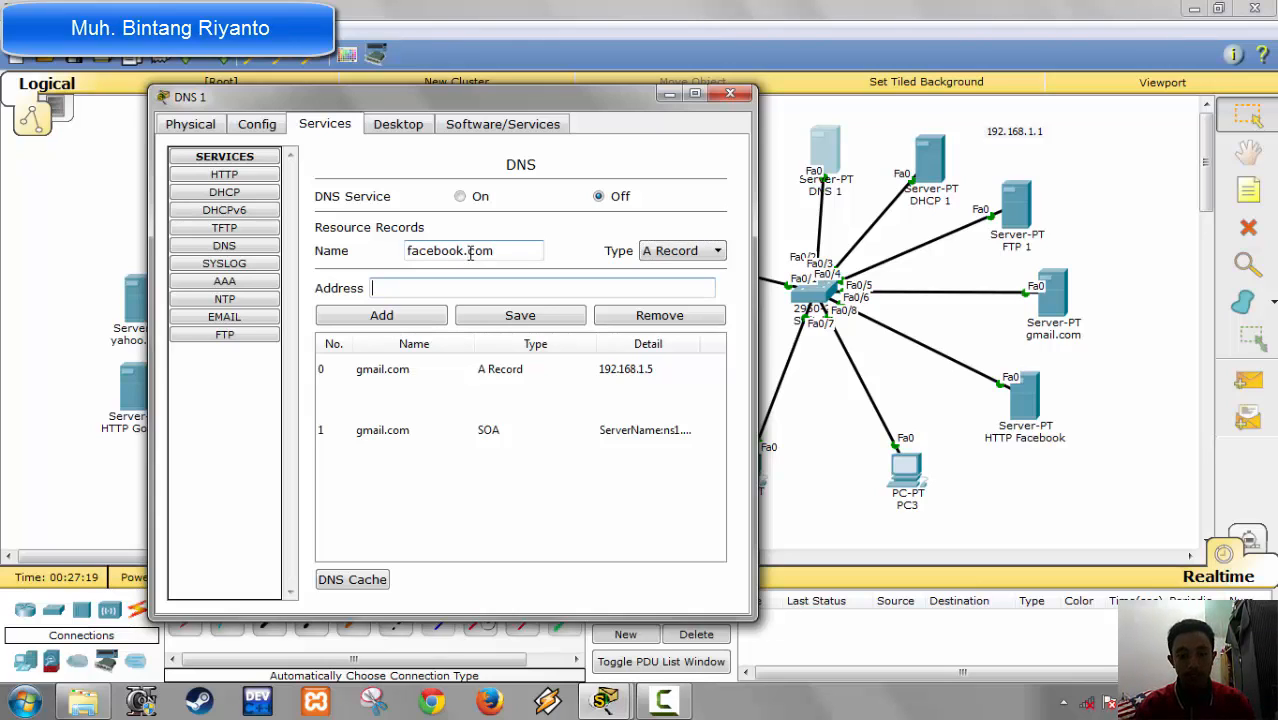
pyautogui.write('192.168.1.6')
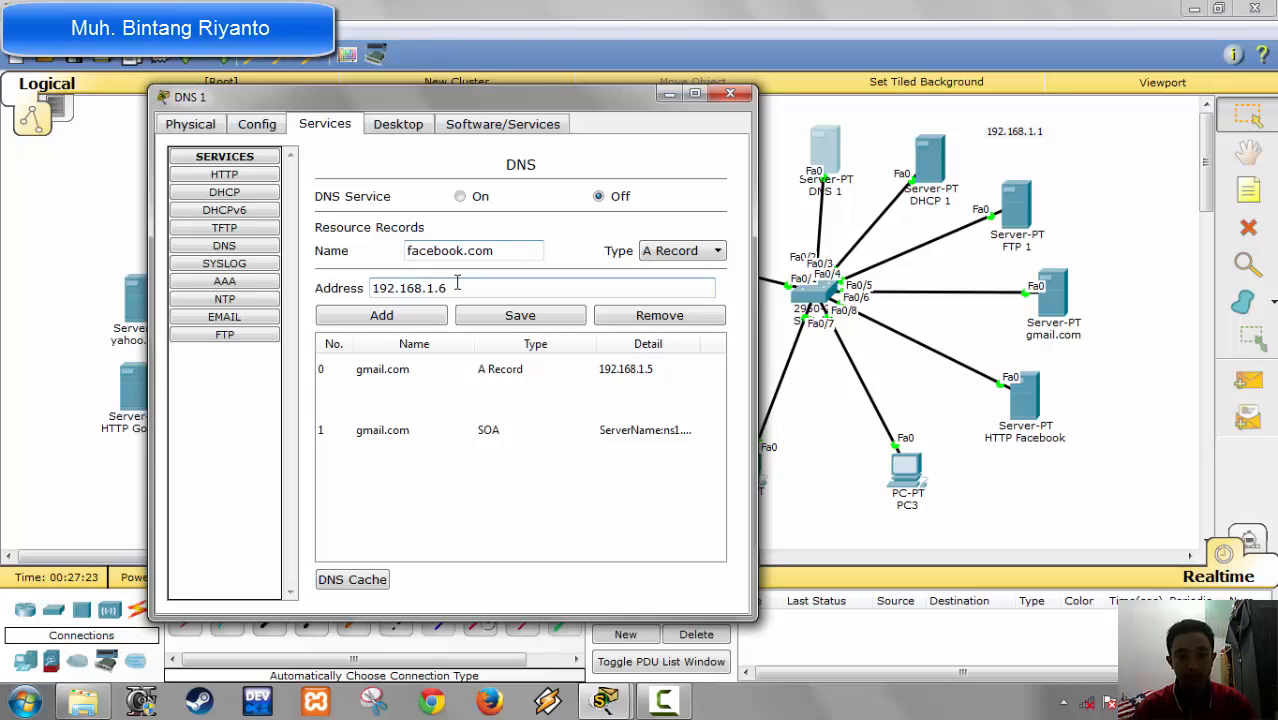
pyautogui.click(415, 316)
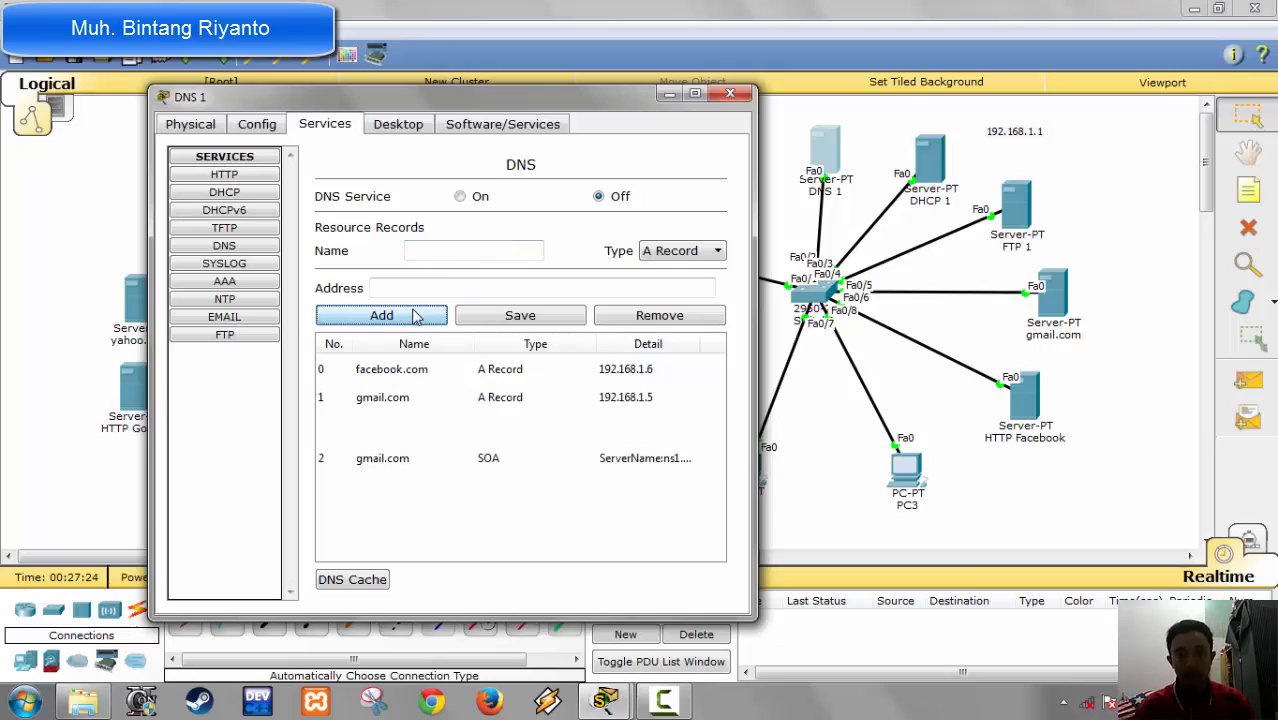
# Step: Start an SOA record named facebook.com on the DNS 1 server with ns1.facebook.com as its primary server name
pyautogui.click(682, 251)
pyautogui.click(668, 297)
pyautogui.click(491, 252)
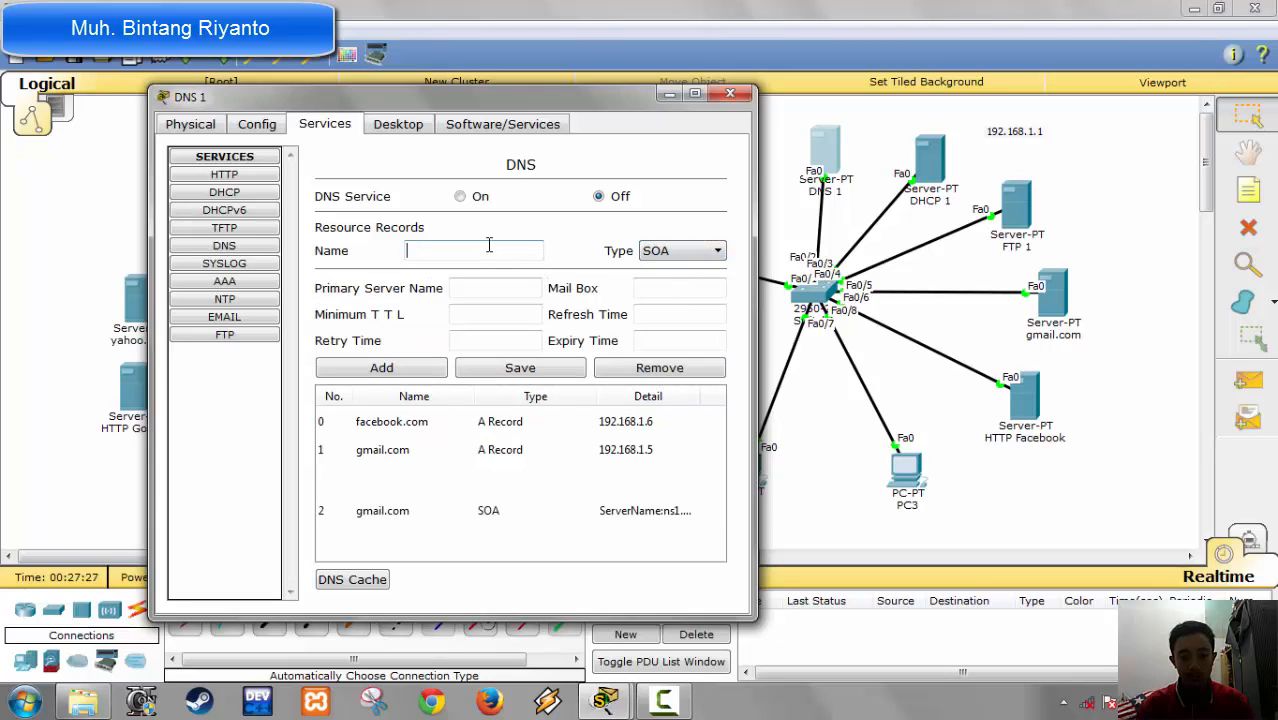
pyautogui.write('facebook.com')
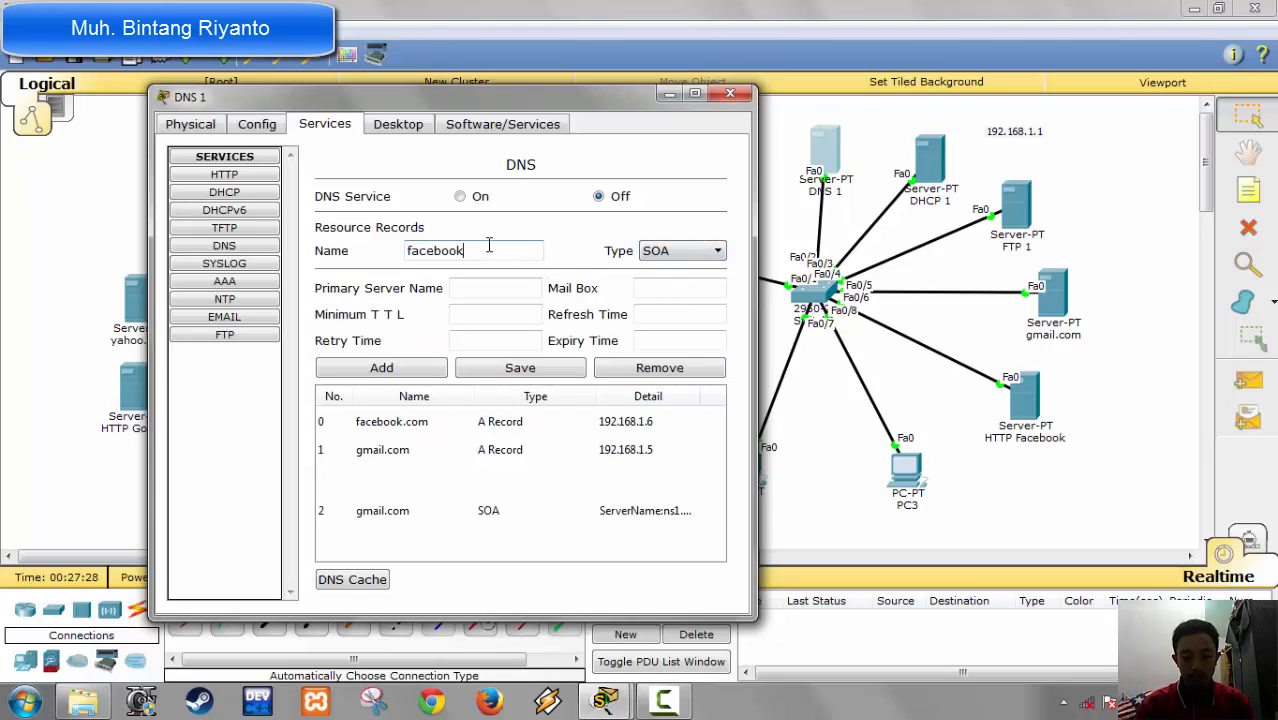
pyautogui.press('Tab')
pyautogui.press('Tab')
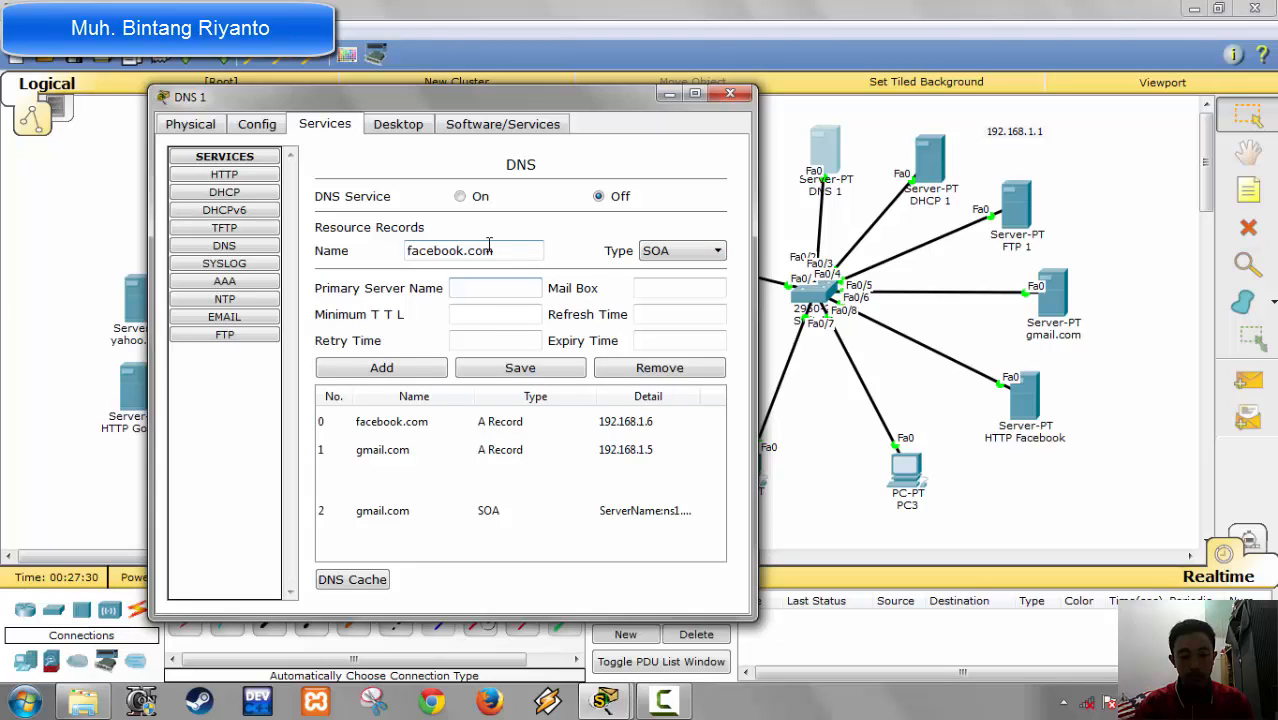
pyautogui.write('ns1.fa')
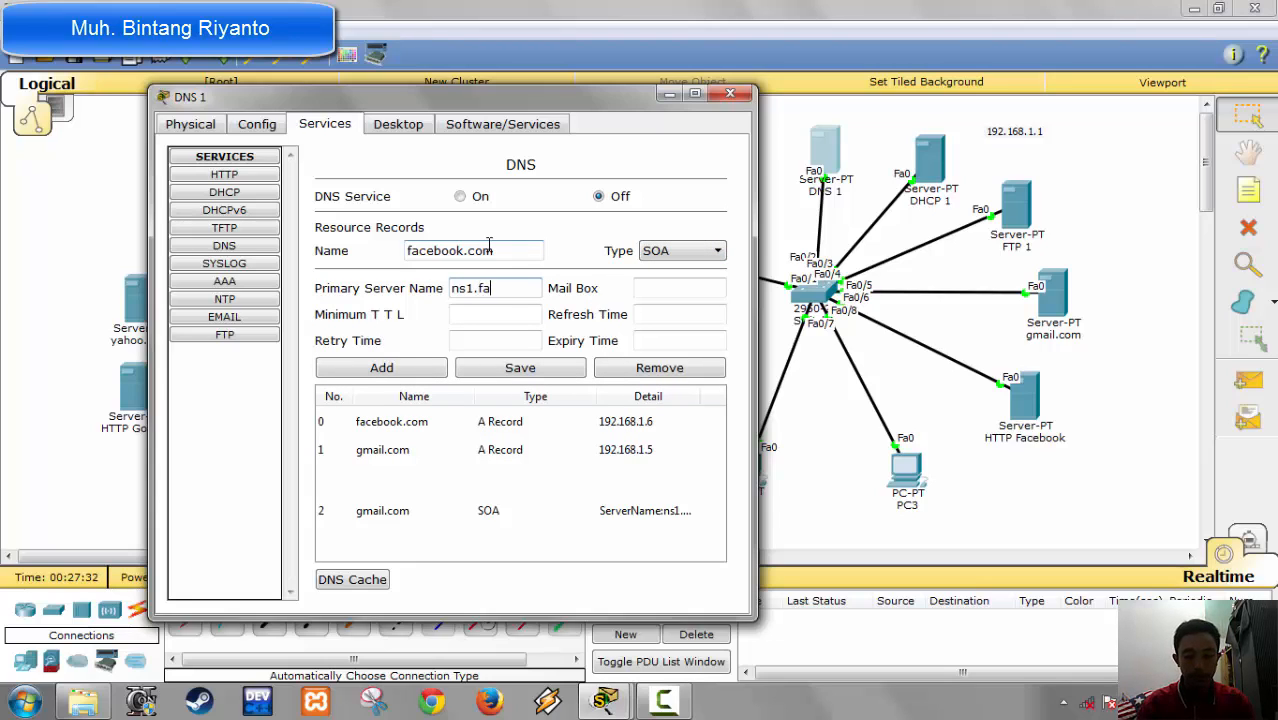
pyautogui.write('cebook.')
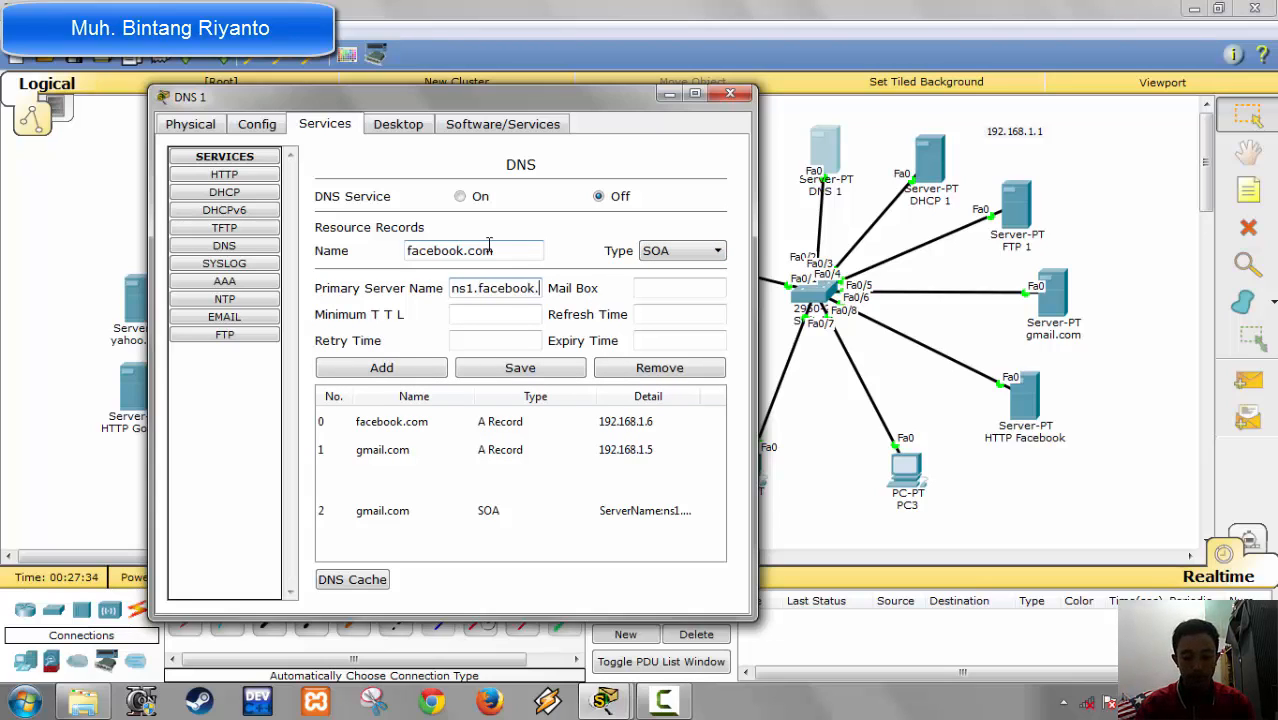
pyautogui.write('com')
# Step: Set the mail box of facebook.com's SOA record to admin.facebook.com
pyautogui.press('Tab')
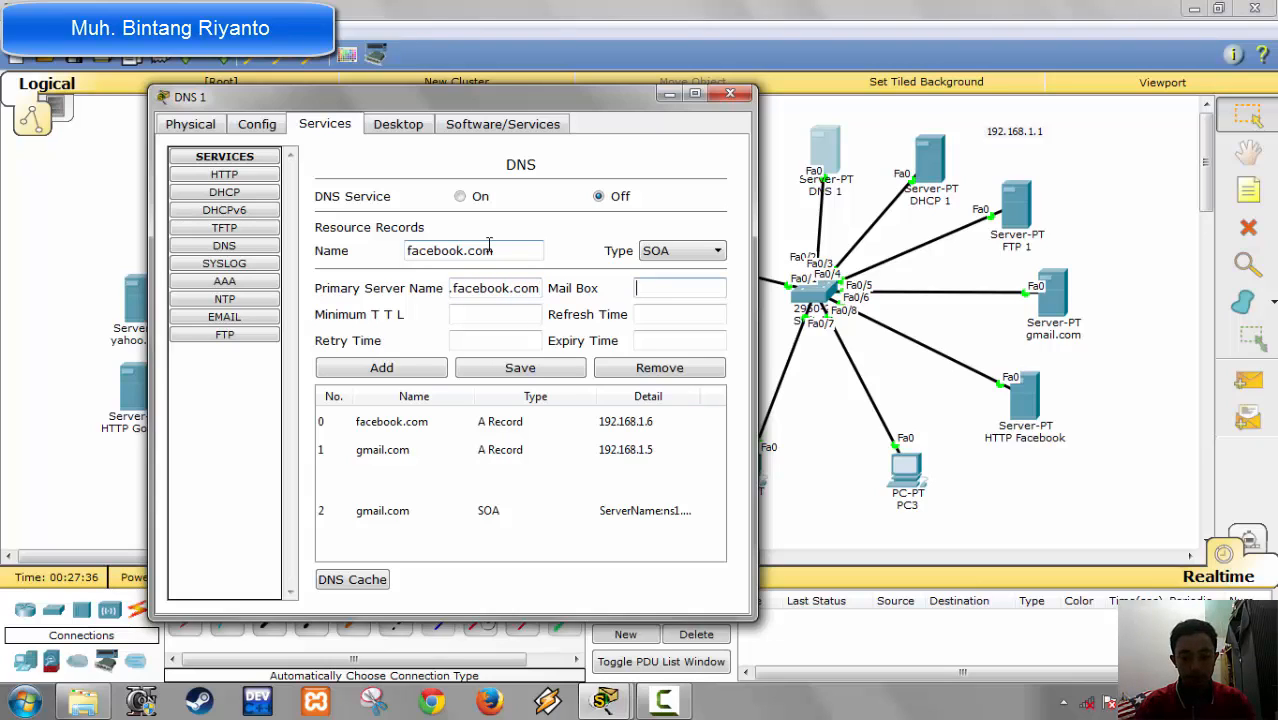
pyautogui.write('admin.fac')
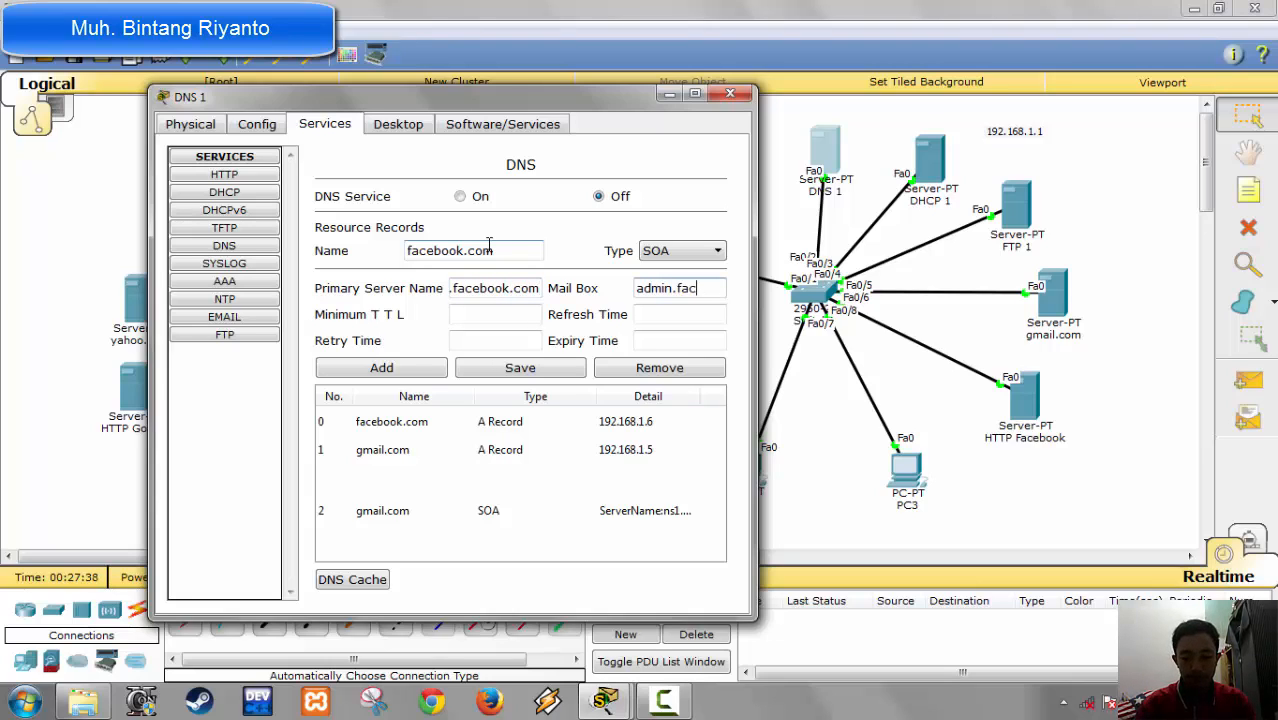
pyautogui.write('ebook.com')
# Step: Set the facebook.com SOA record's minimum TTL and refresh time to 3600, retry time to 600 and expiry time to 86400, and add it
pyautogui.press('Tab')
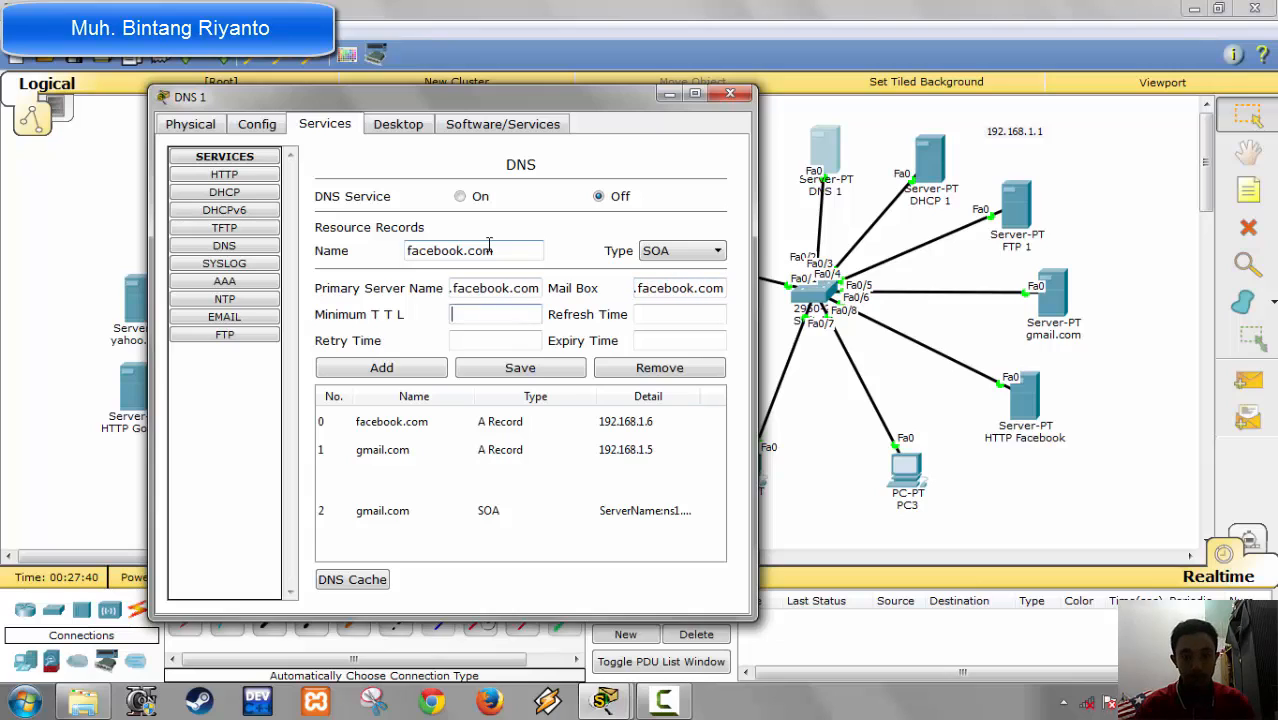
pyautogui.write('3600')
pyautogui.press('Tab')
pyautogui.write('3600')
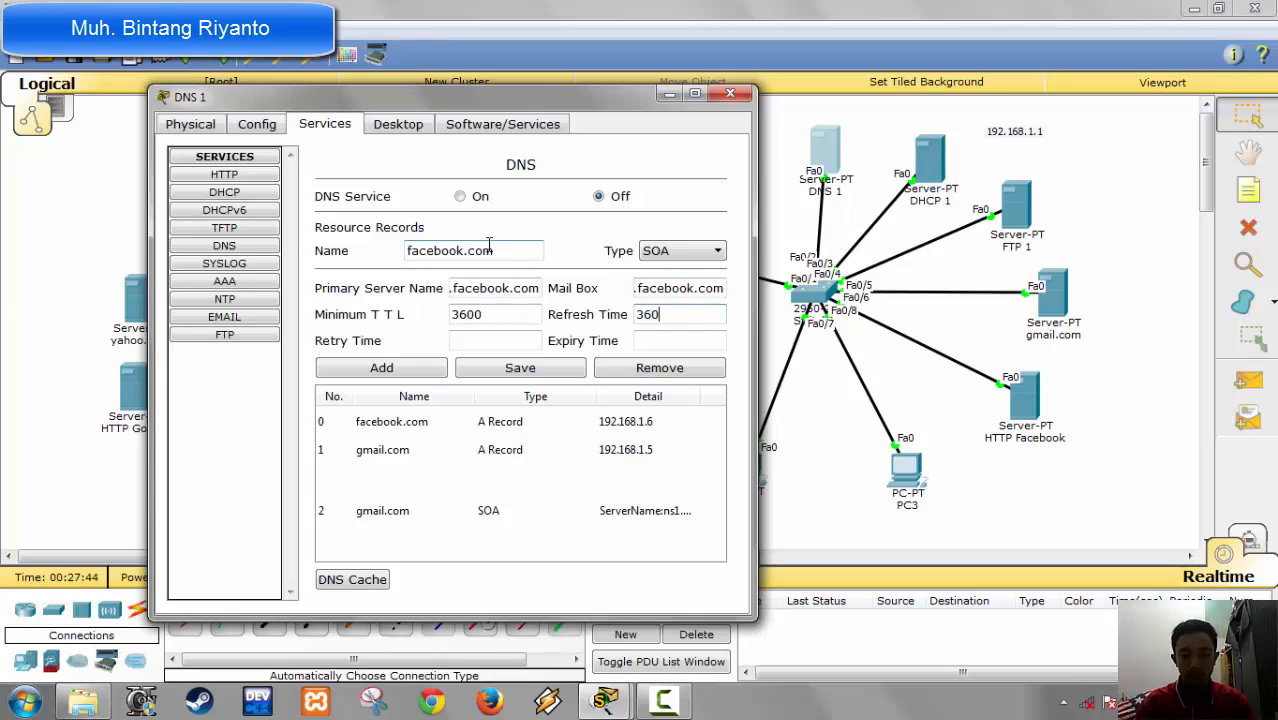
pyautogui.press('Tab')
pyautogui.write('600')
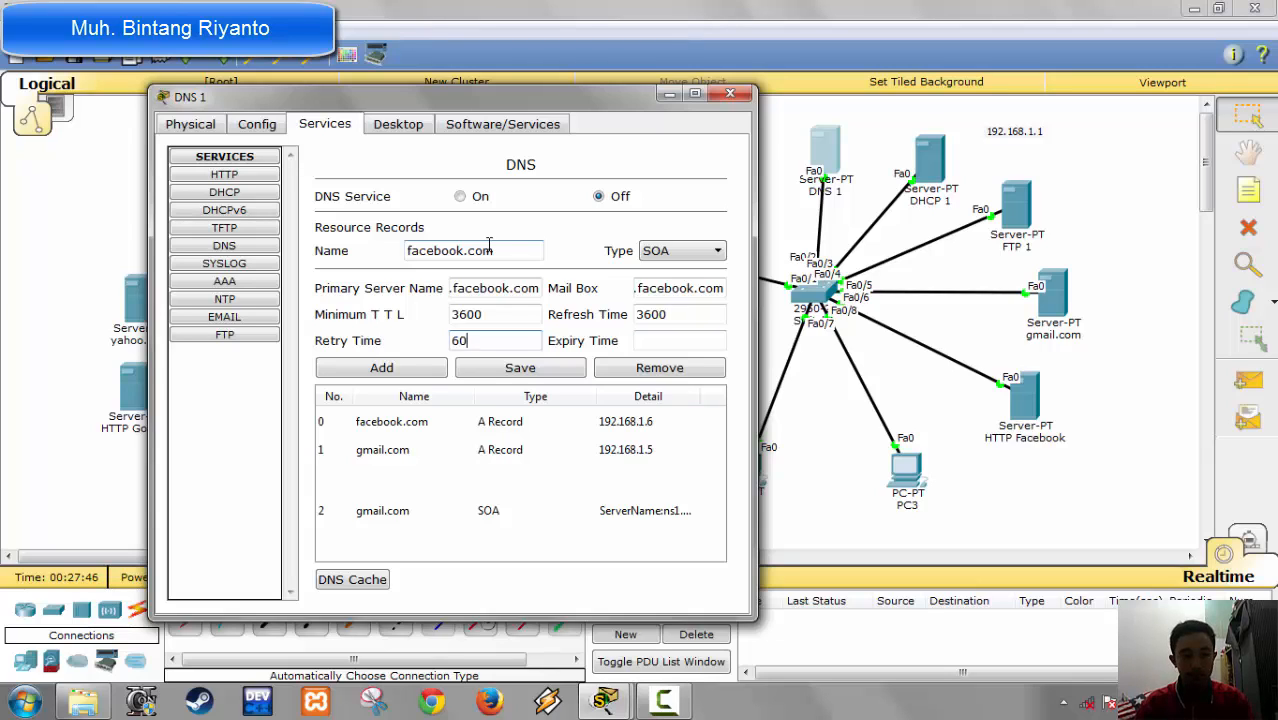
pyautogui.press('Tab')
pyautogui.write('86400')
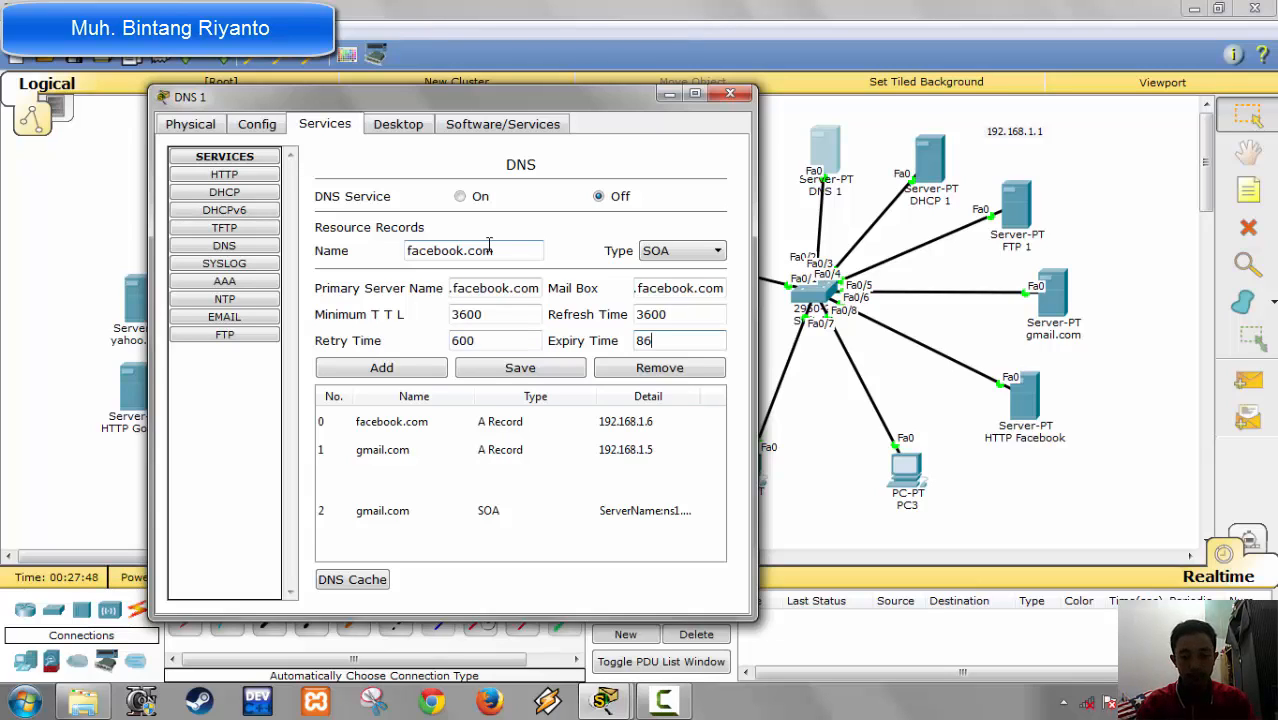
pyautogui.click(362, 368)
pyautogui.click(665, 251)
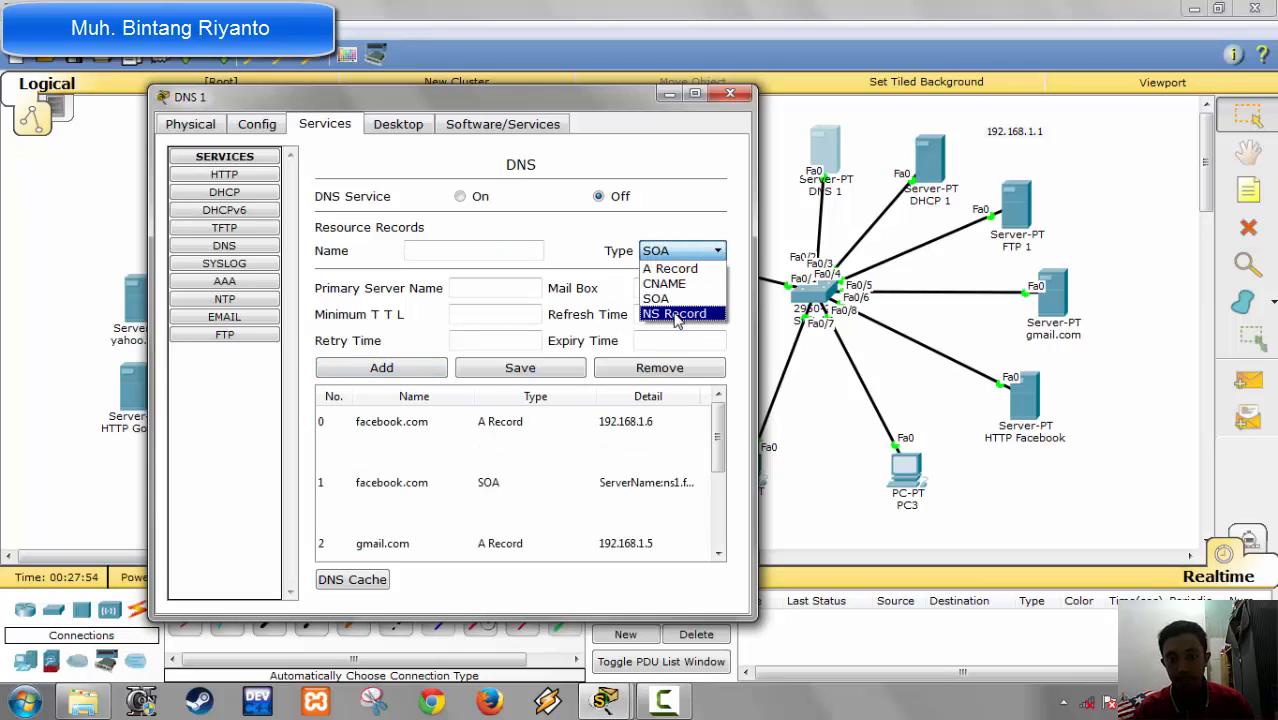
pyautogui.click(677, 315)
pyautogui.click(465, 249)
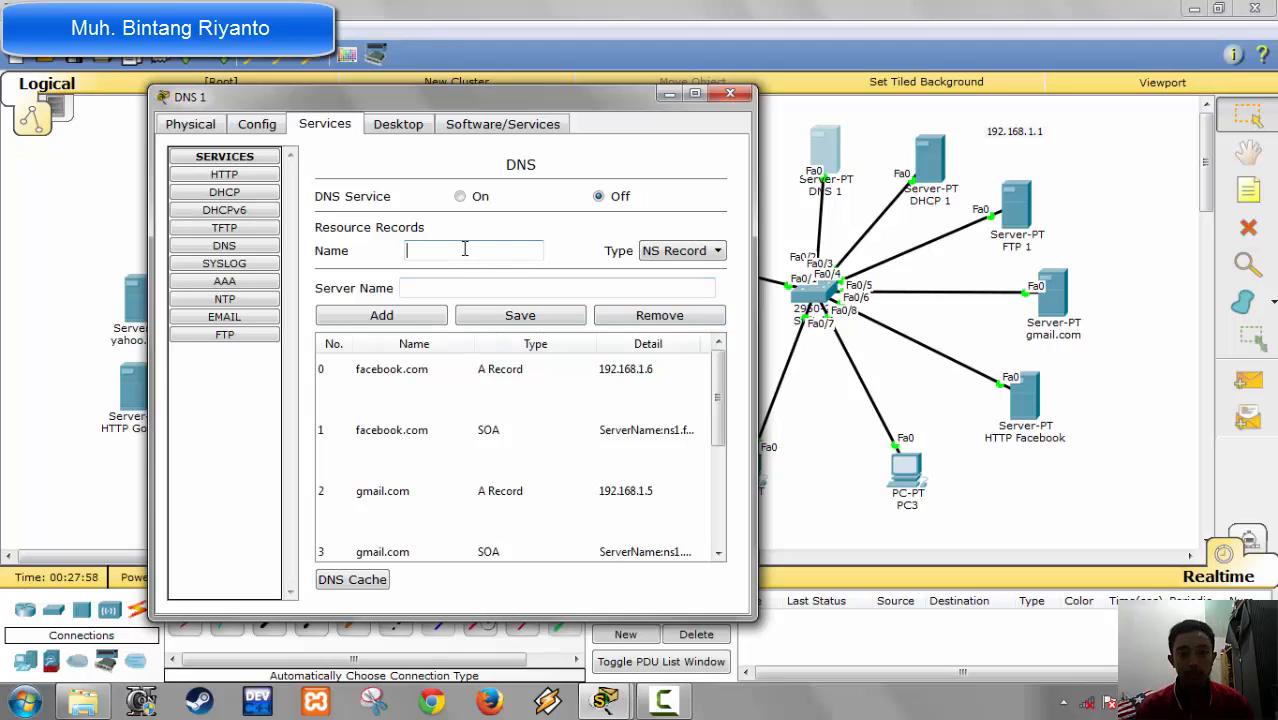
# Step: Start a CNAME record on the DNS 1 server and enter www as the beginning of its name
pyautogui.click(680, 251)
pyautogui.click(682, 285)
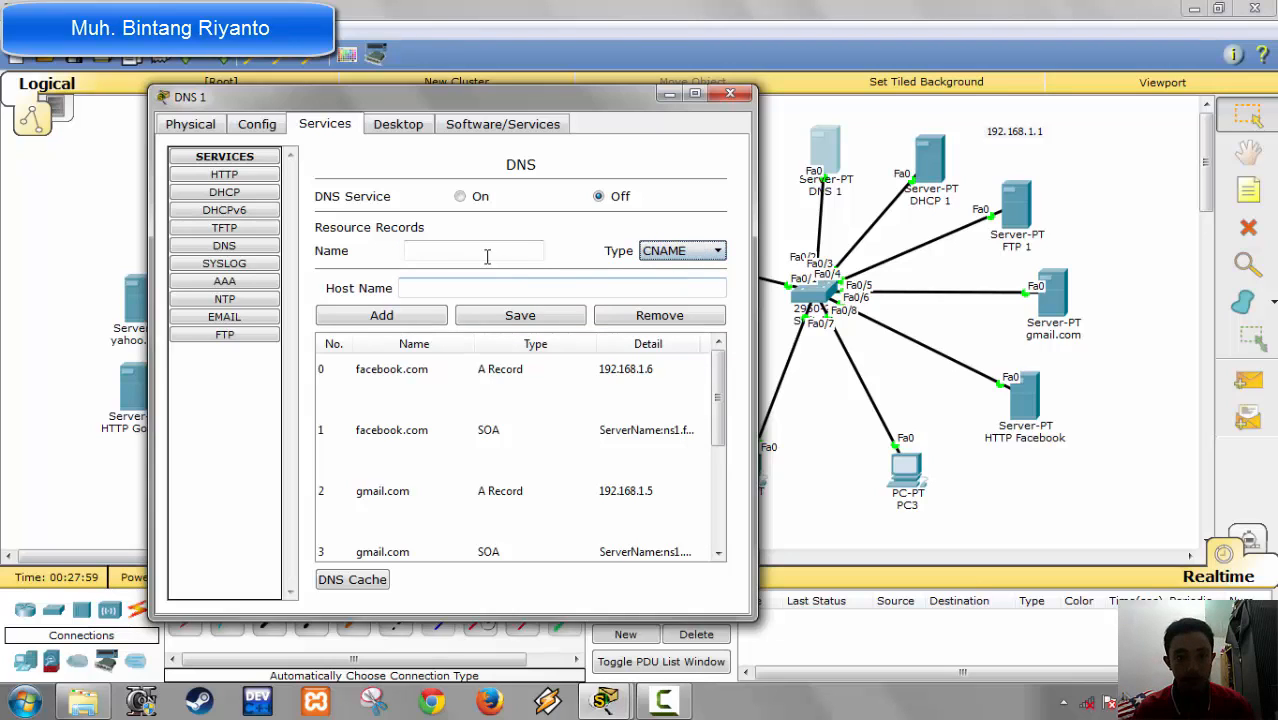
pyautogui.click(463, 251)
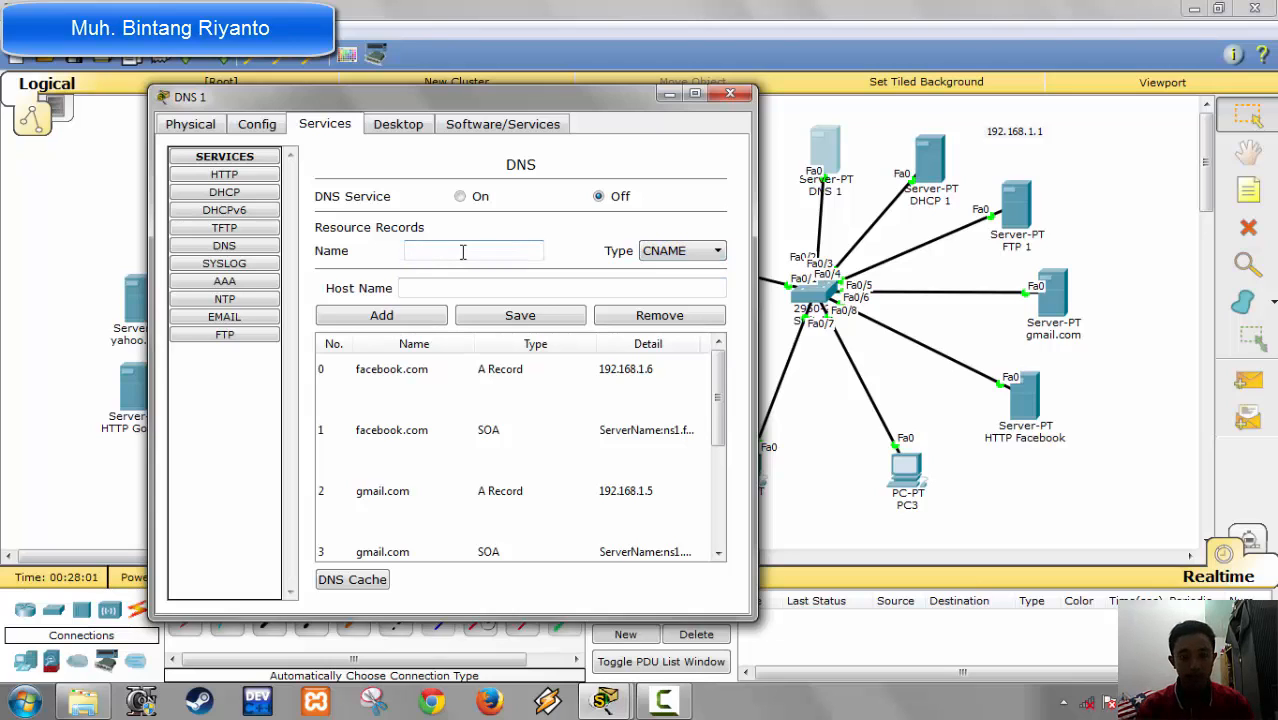
pyautogui.write('ww')
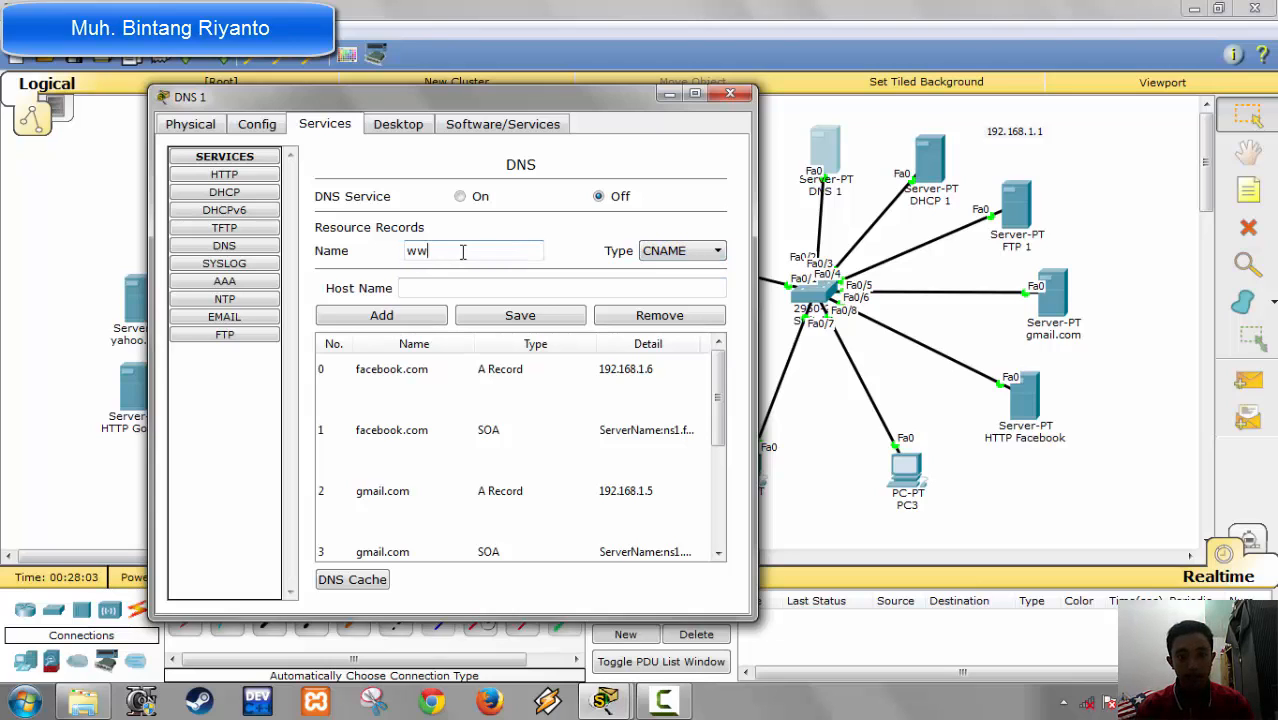
pyautogui.write('w')
pyautogui.click(663, 703)
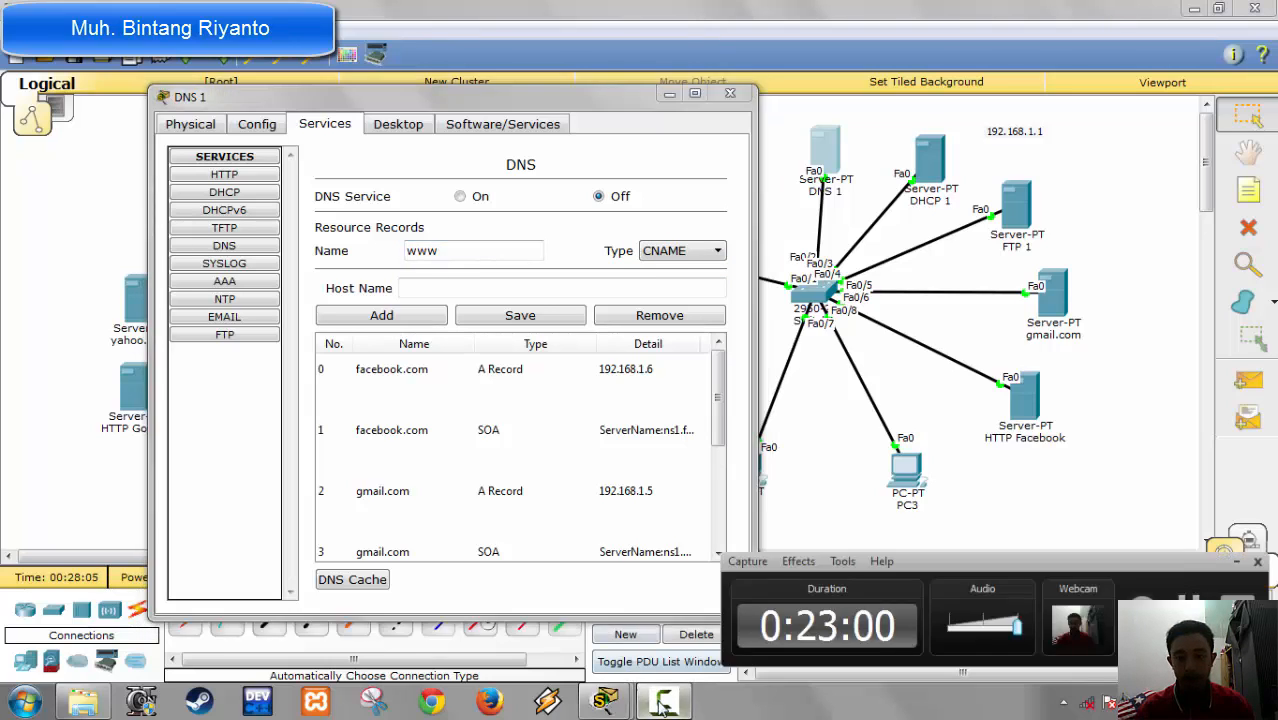
pyautogui.click(663, 703)
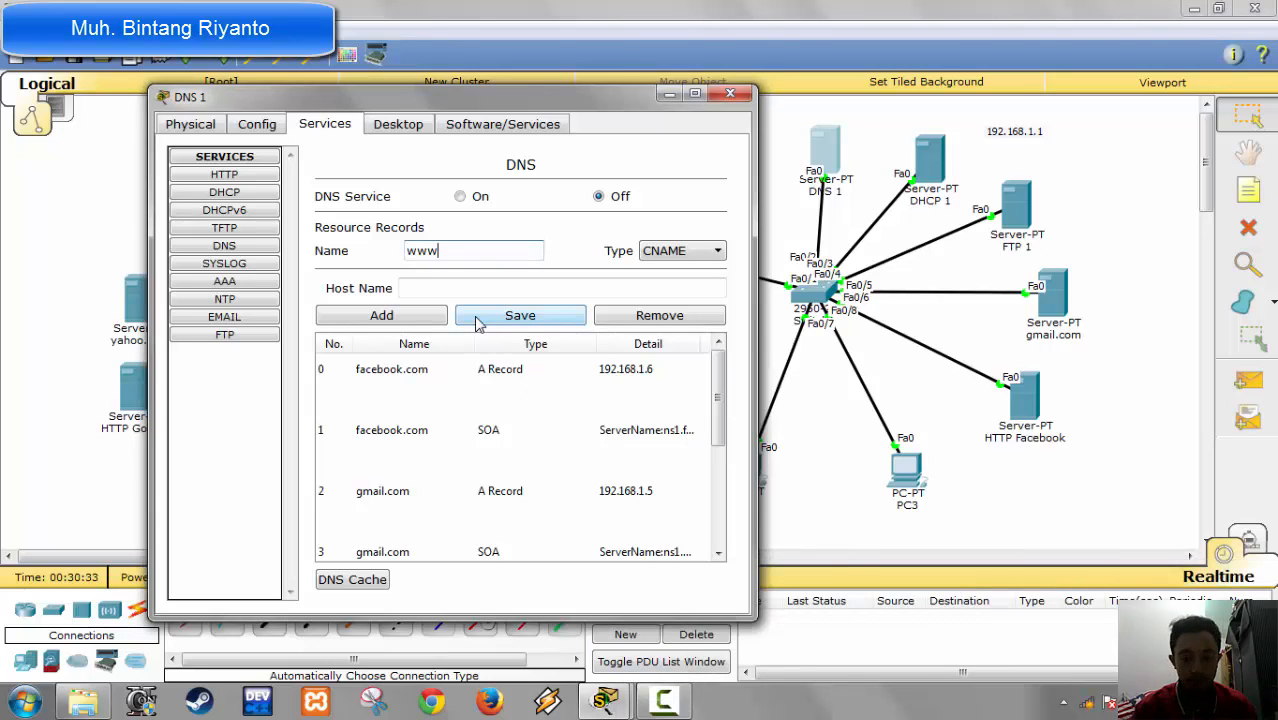
pyautogui.write('.')
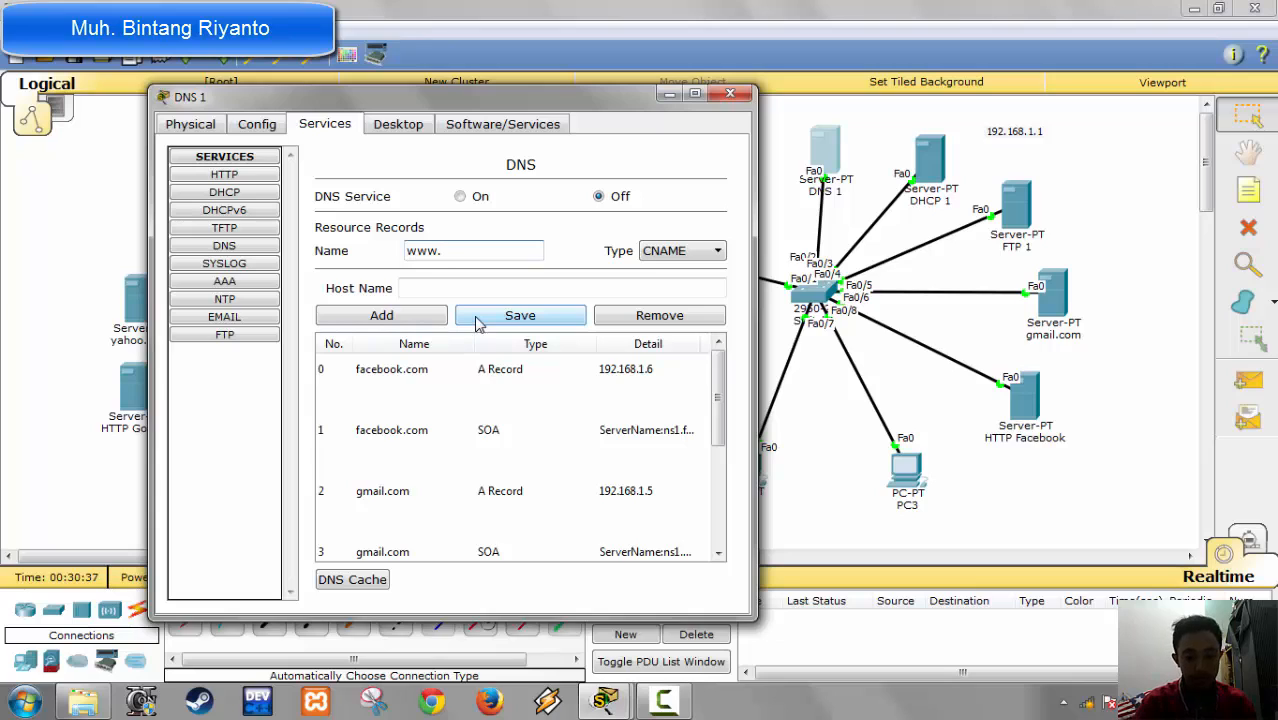
pyautogui.write('facebook.com')
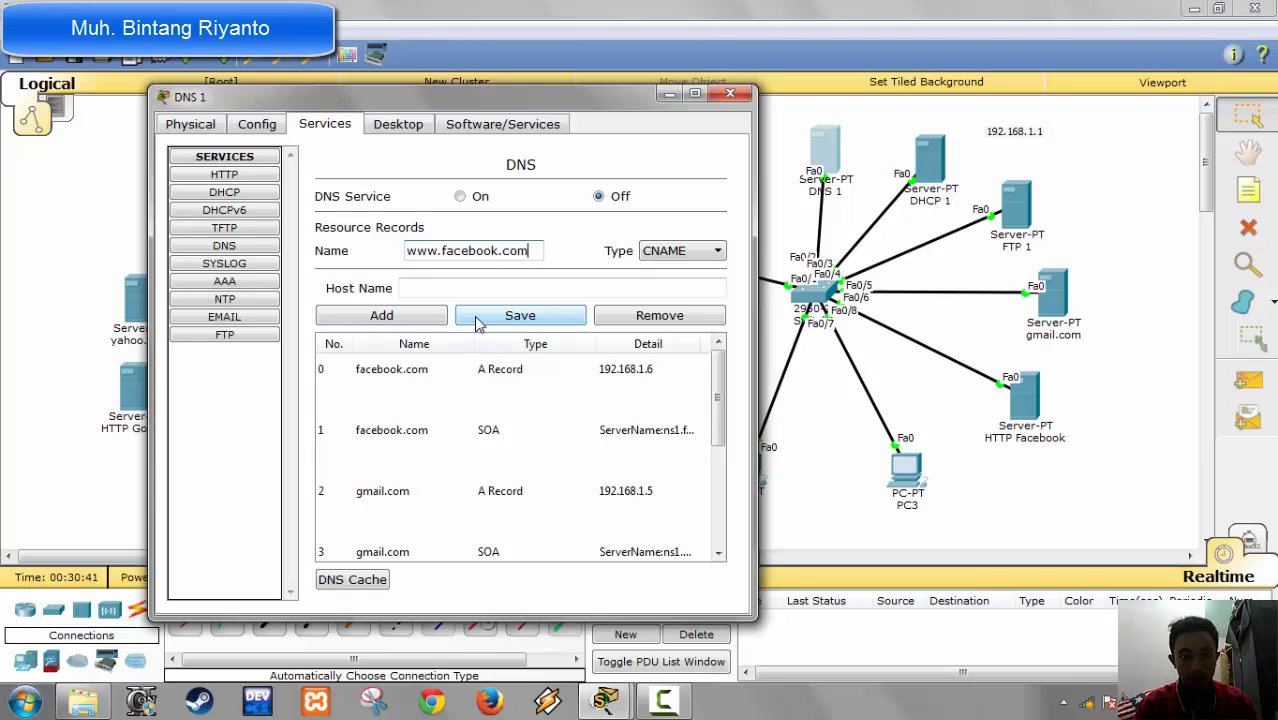
pyautogui.press('Tab')
pyautogui.press('Tab')
pyautogui.write('fac')
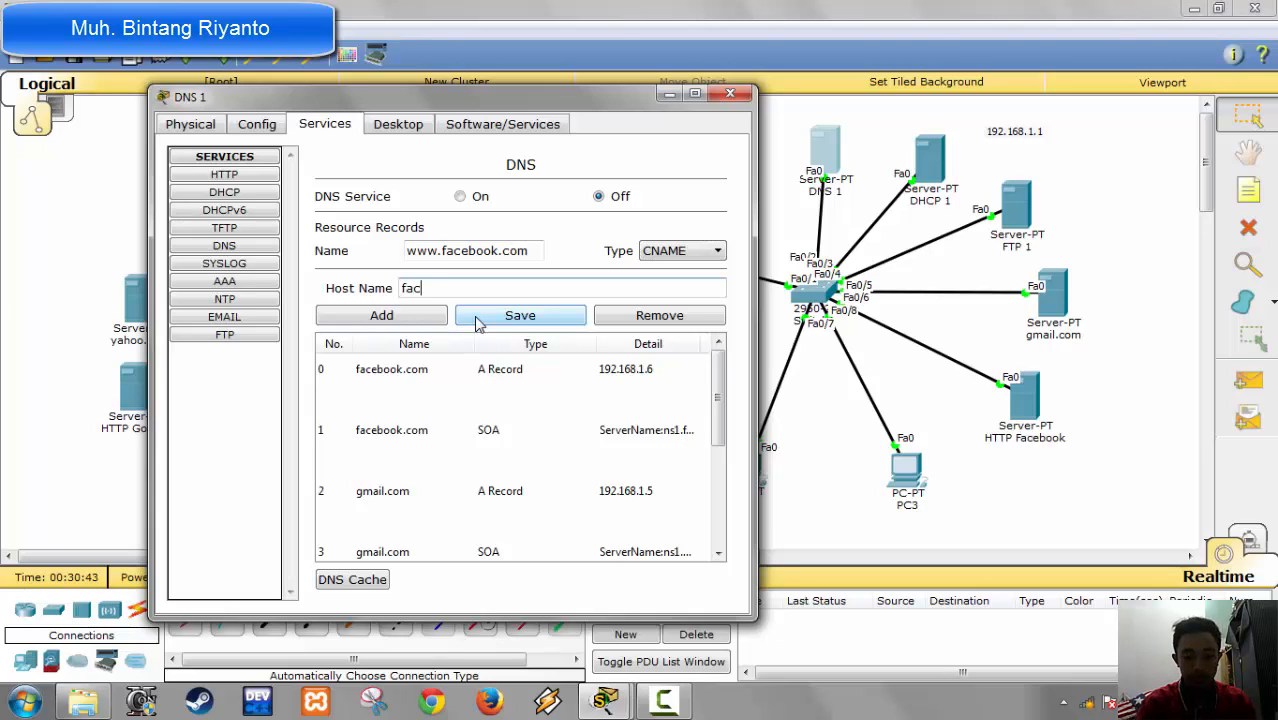
pyautogui.write('ebook.com')
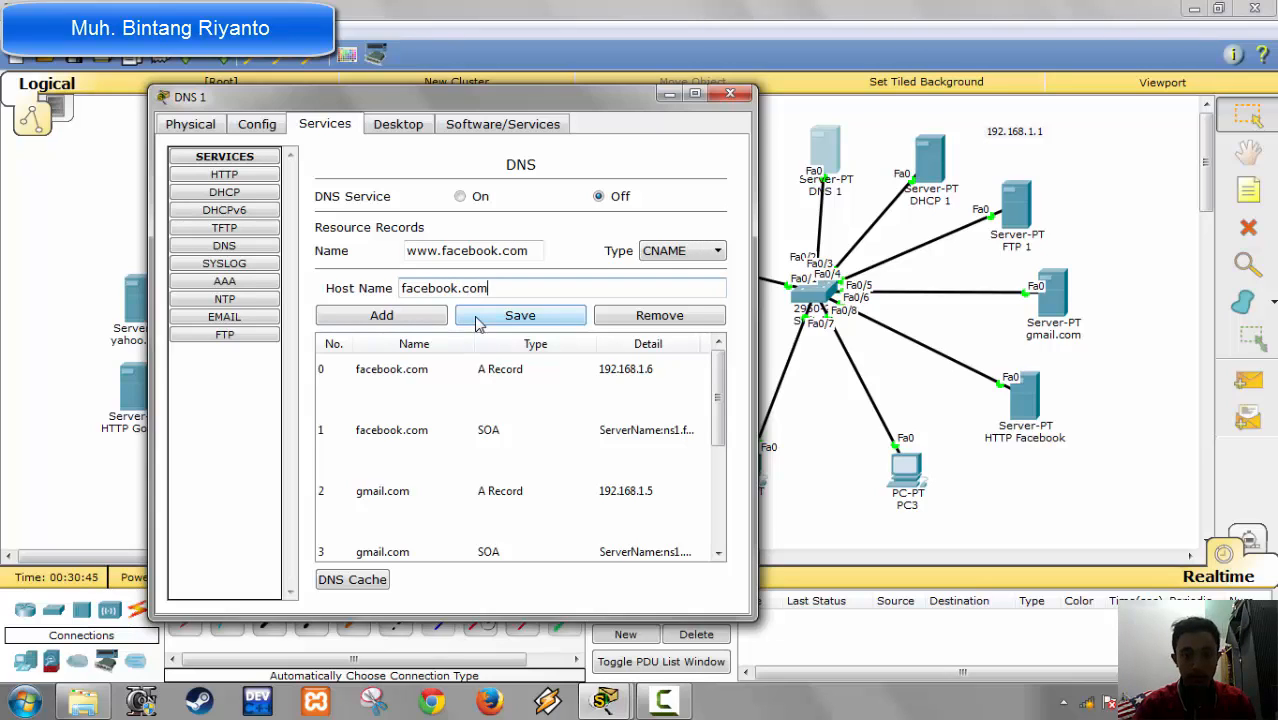
pyautogui.click(398, 322)
# Step: Add an NS record named ns1.facebook.com with the server name DNS facebook to the DNS 1 server's resource records
pyautogui.click(676, 256)
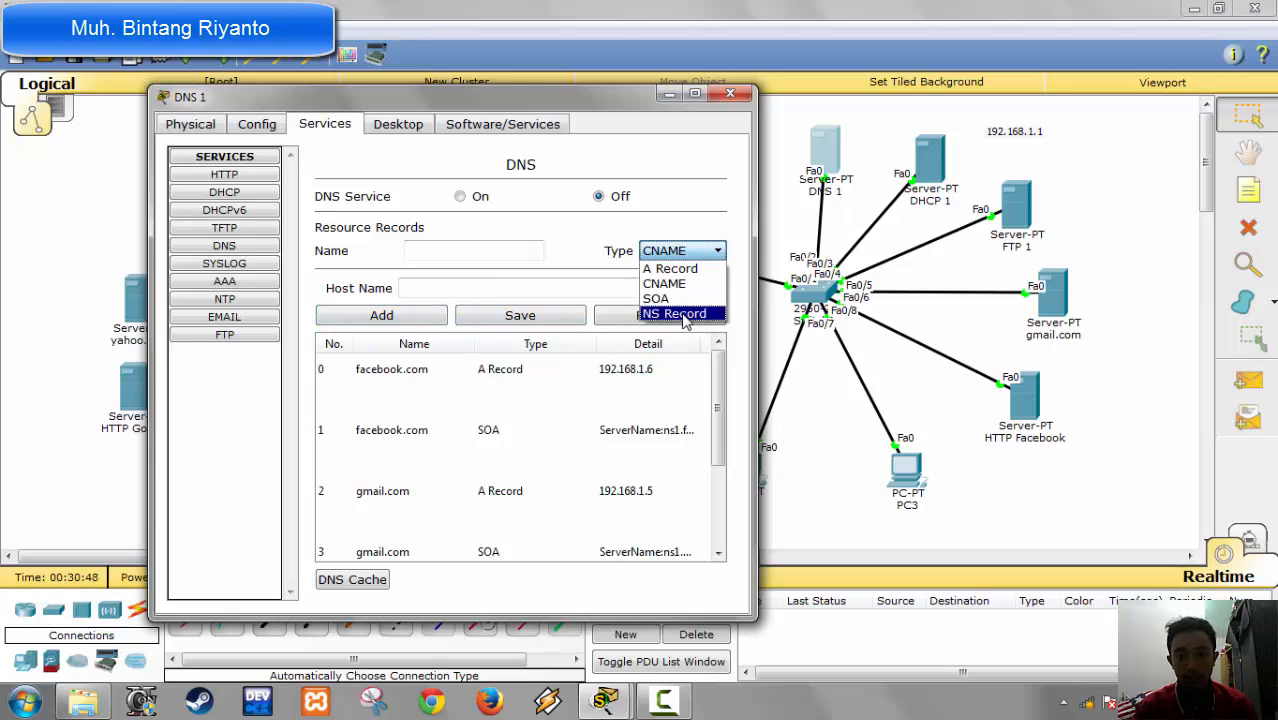
pyautogui.click(683, 316)
pyautogui.click(473, 255)
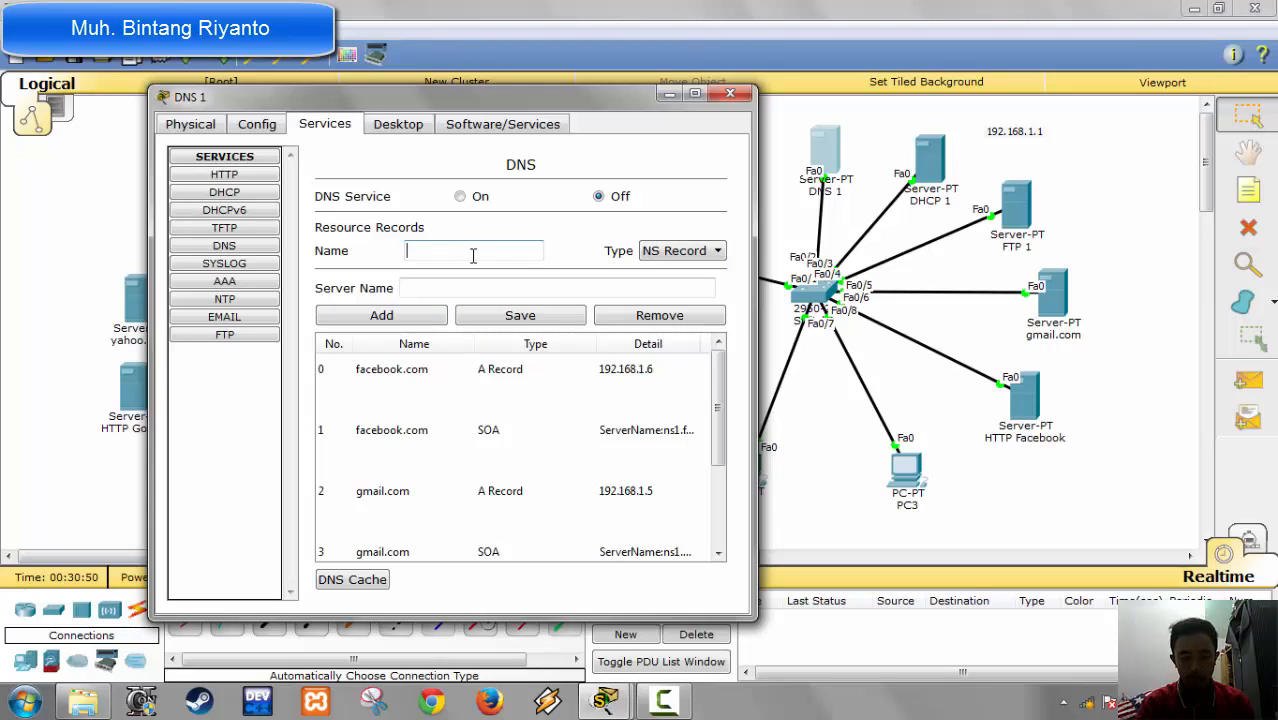
pyautogui.write('ns1.f')
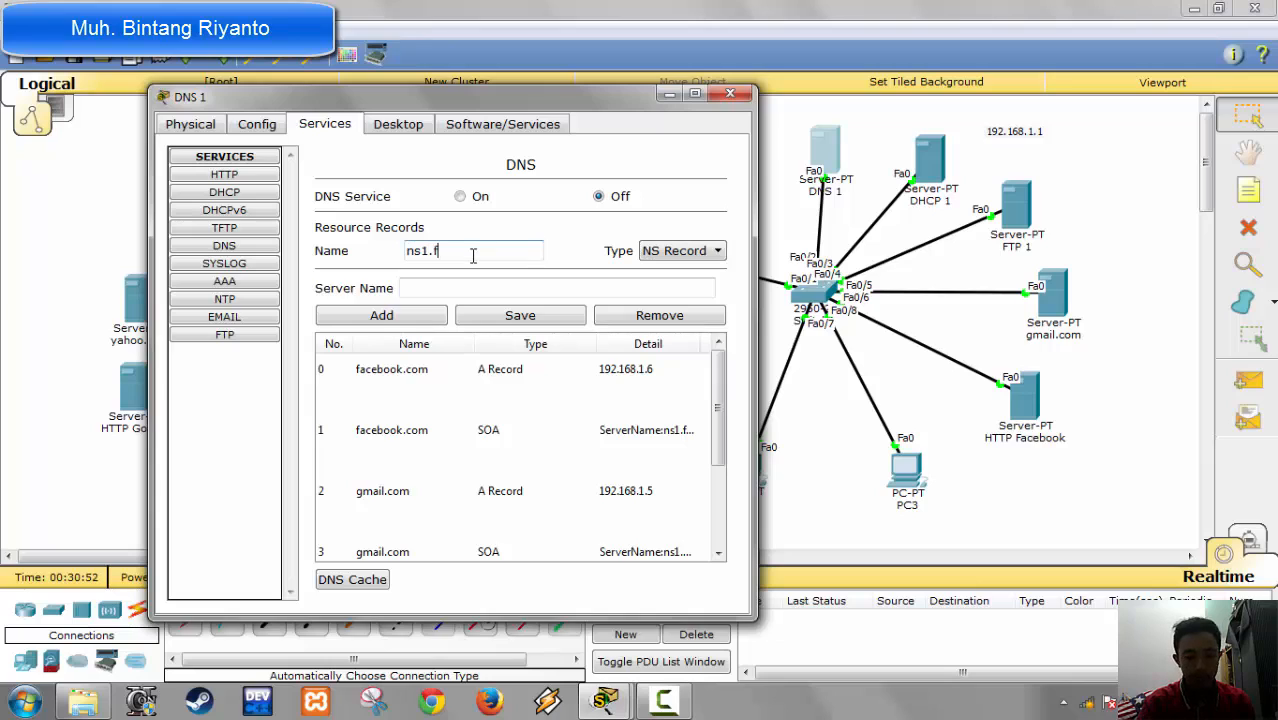
pyautogui.write('acebook.co')
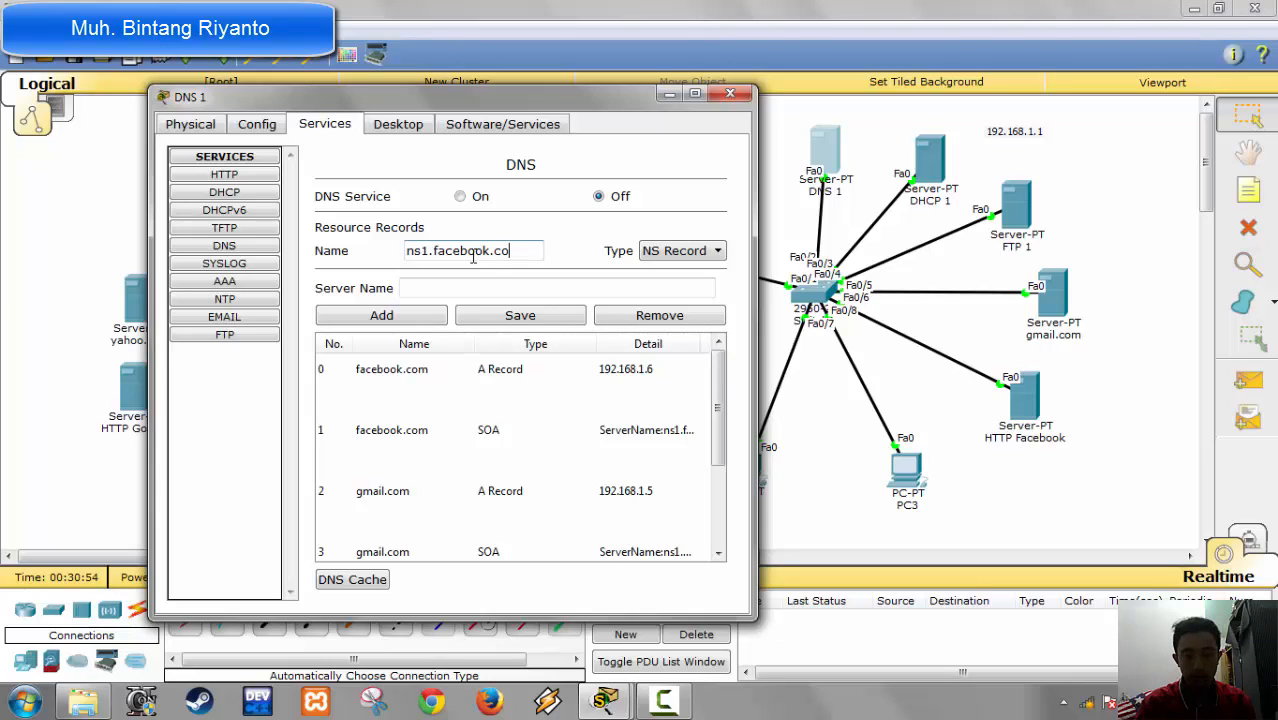
pyautogui.write('m')
pyautogui.press('Tab')
pyautogui.press('Tab')
pyautogui.write('D')
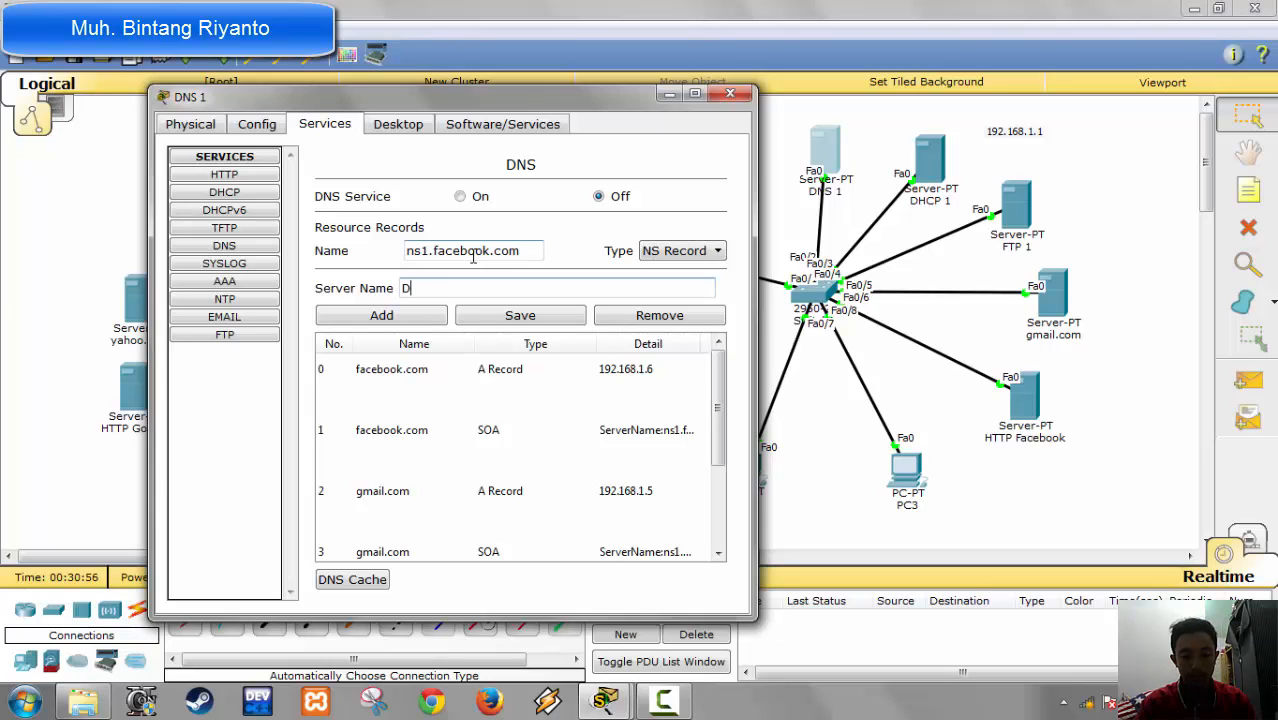
pyautogui.write('NS facebook')
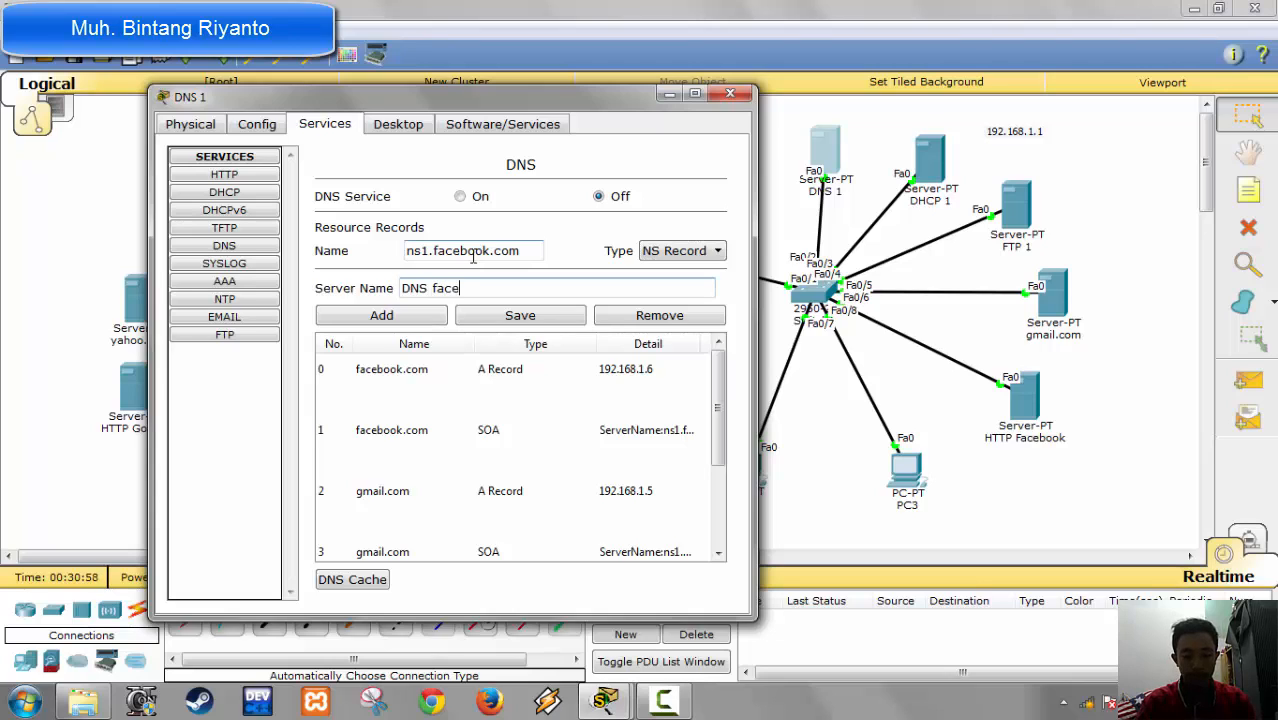
pyautogui.click(430, 315)
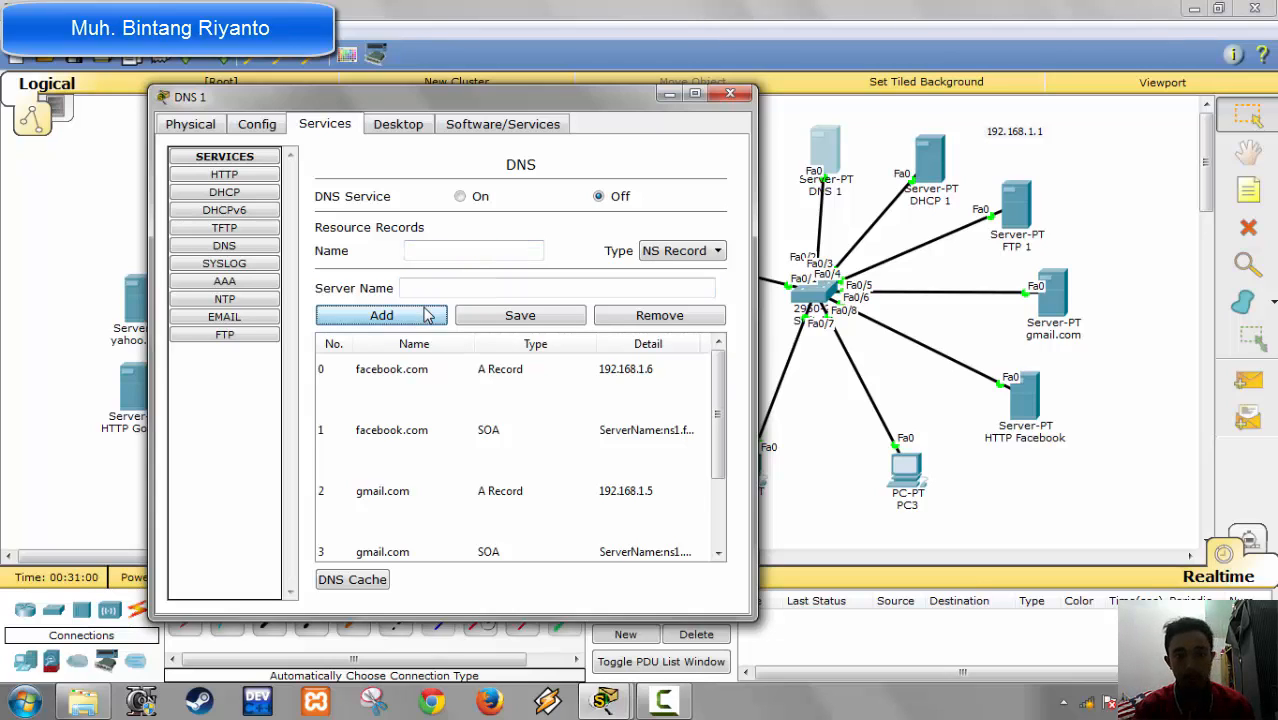
# Step: Turn on the DNS service of the DNS 1 server and close its configuration window
pyautogui.click(462, 197)
pyautogui.click(730, 93)
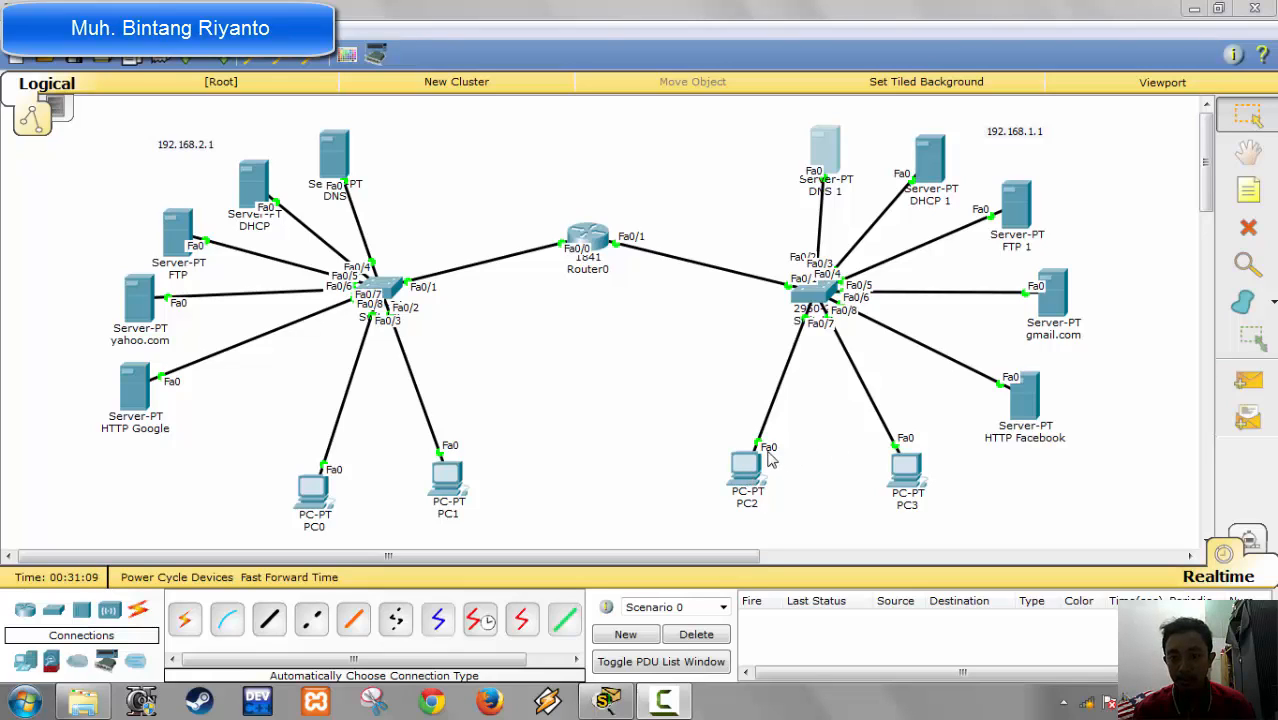
# Step: Review the email service's user accounts on the gmail.com server and close its configuration window
pyautogui.click(1058, 302)
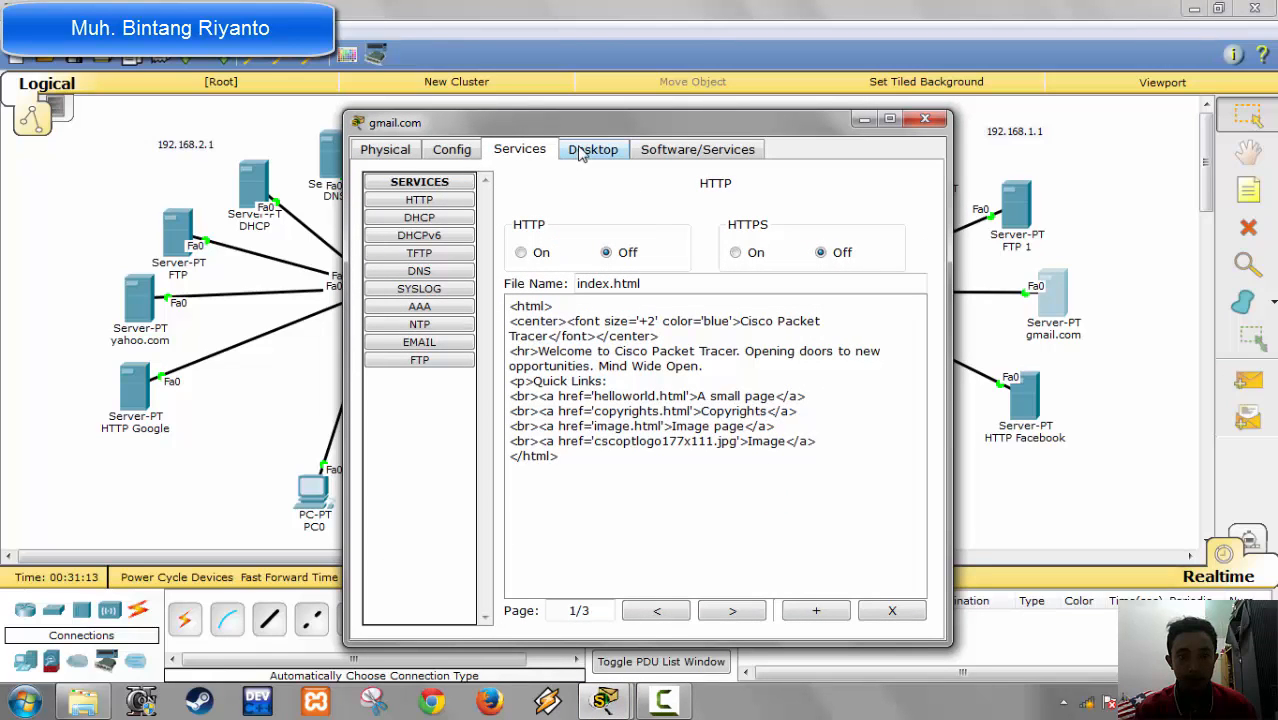
pyautogui.click(436, 343)
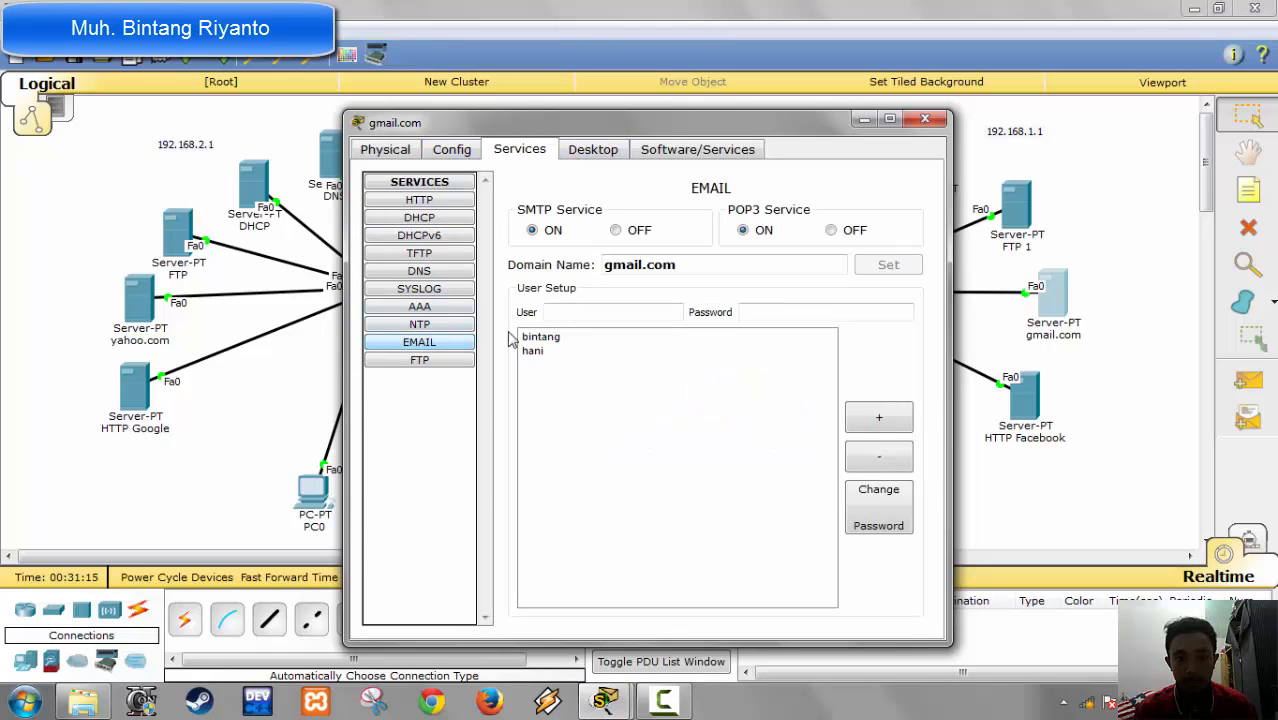
pyautogui.click(560, 339)
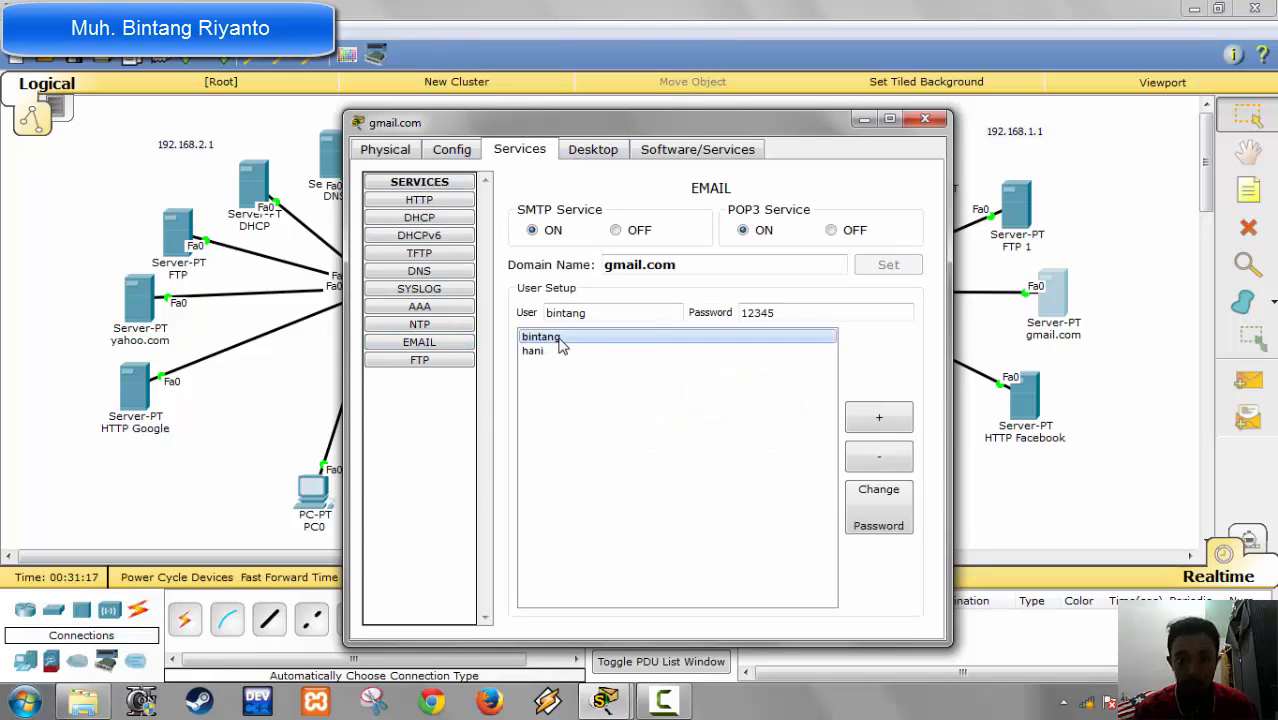
pyautogui.click(562, 352)
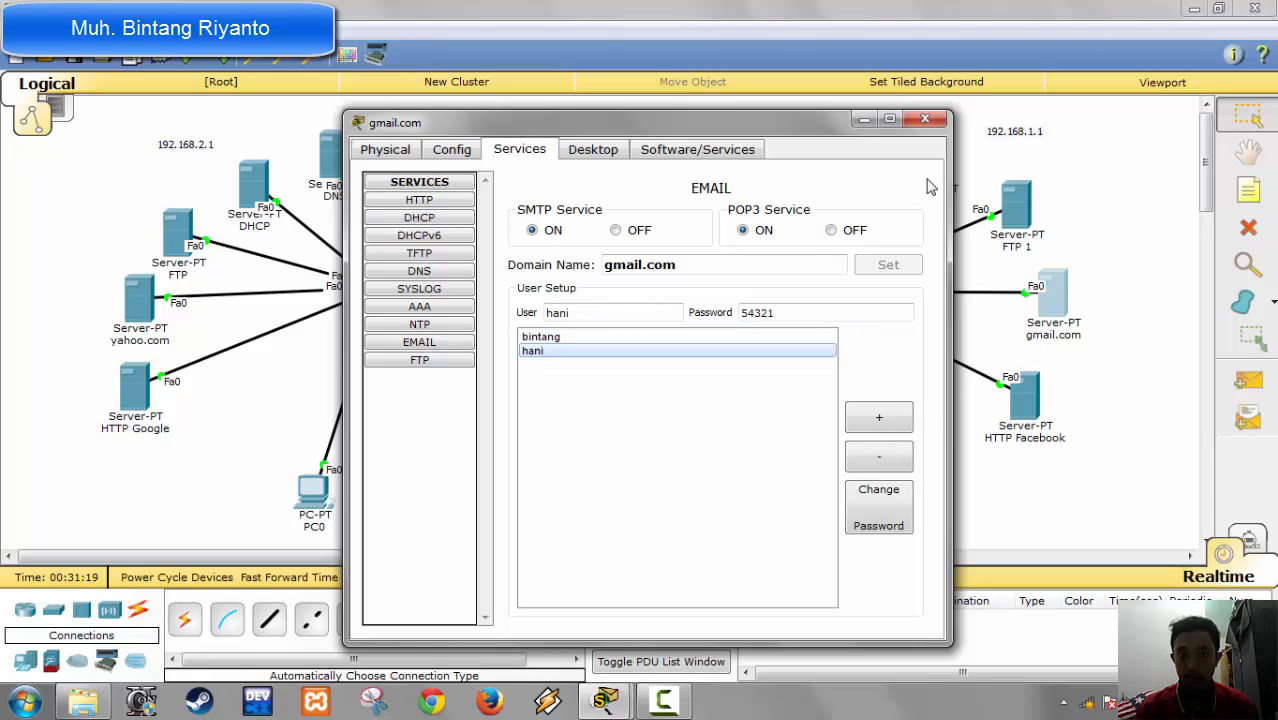
pyautogui.click(924, 119)
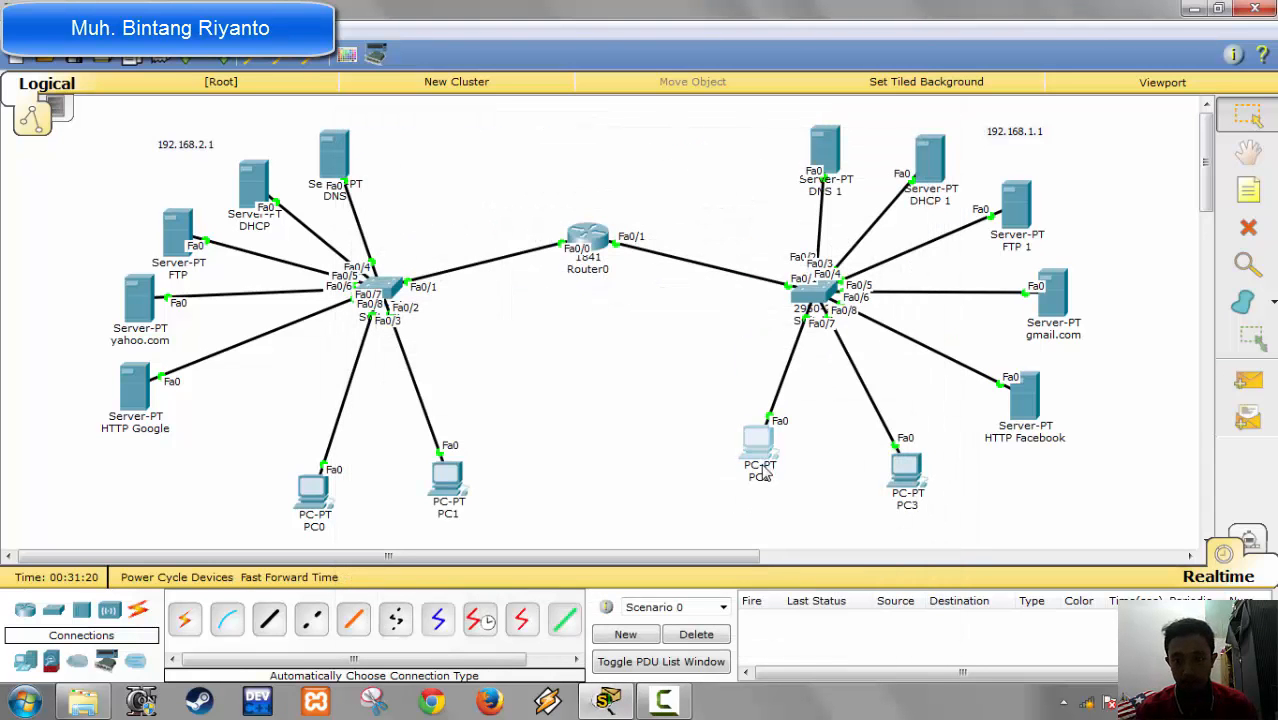
# Step: Rename PC2 by entering the first gmail.com mail user's e-mail address as its display name
pyautogui.click(762, 470)
pyautogui.click(463, 152)
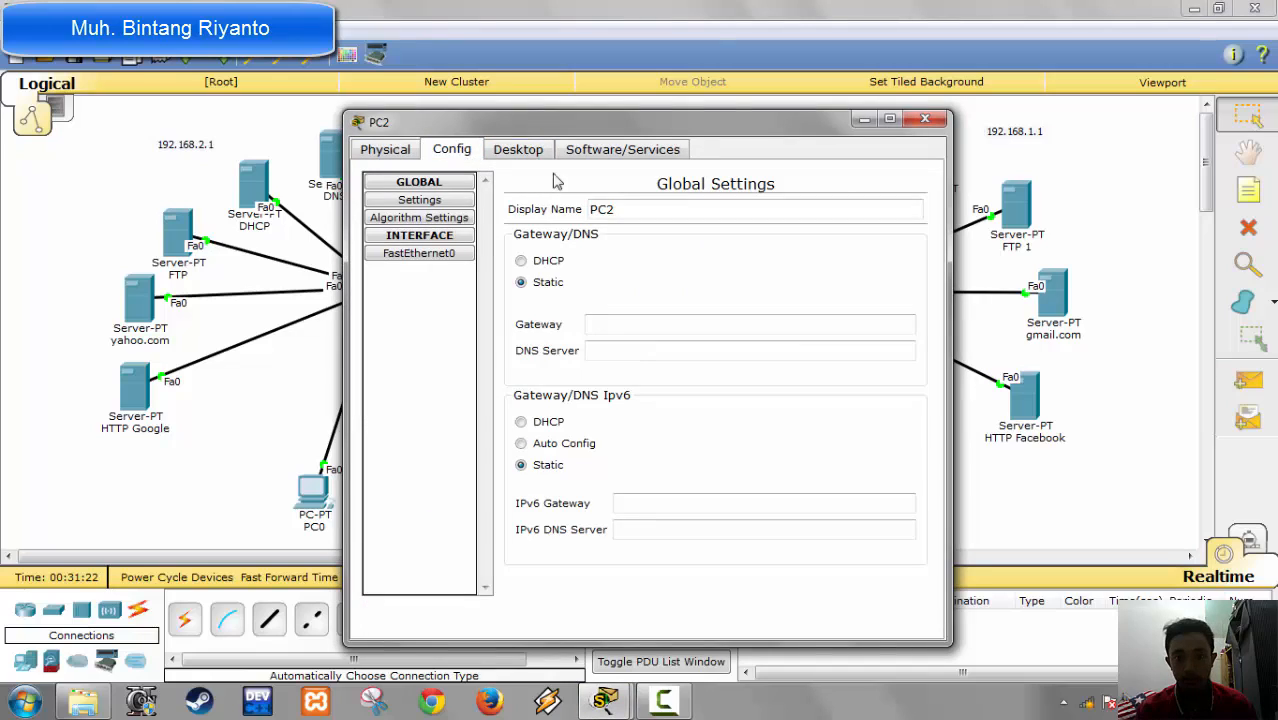
pyautogui.moveTo(633, 205); pyautogui.dragTo(493, 199)
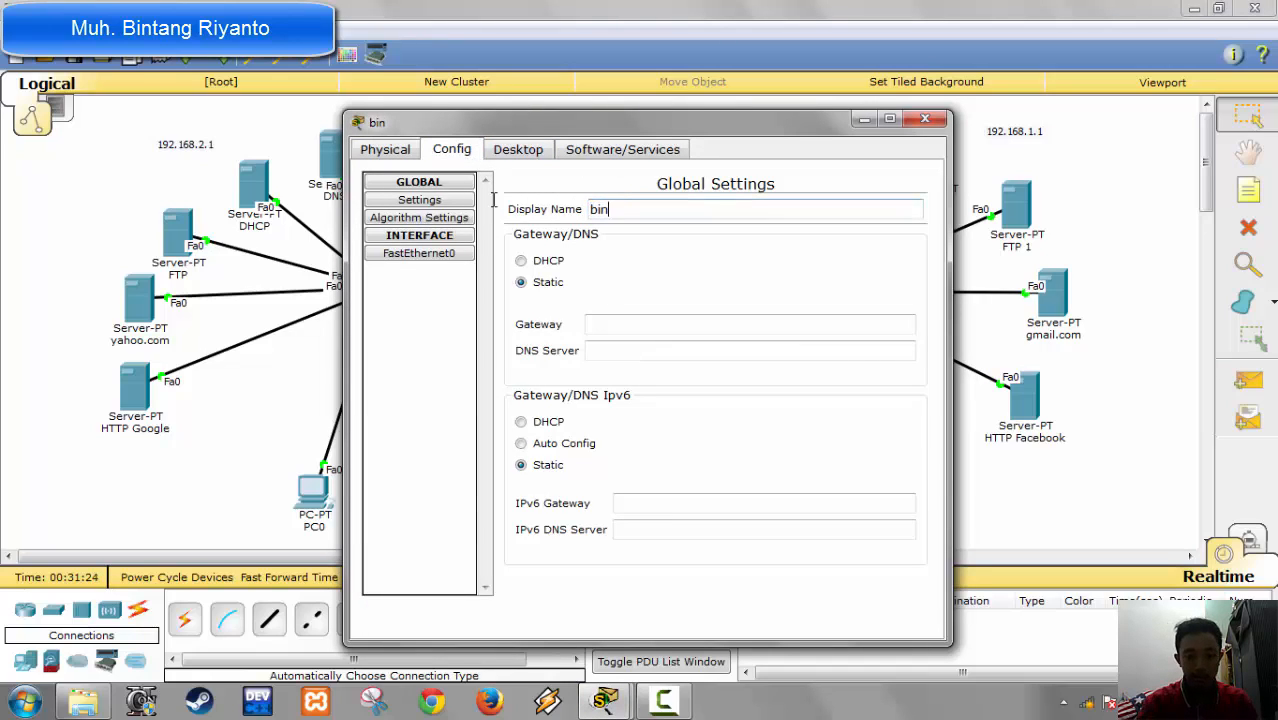
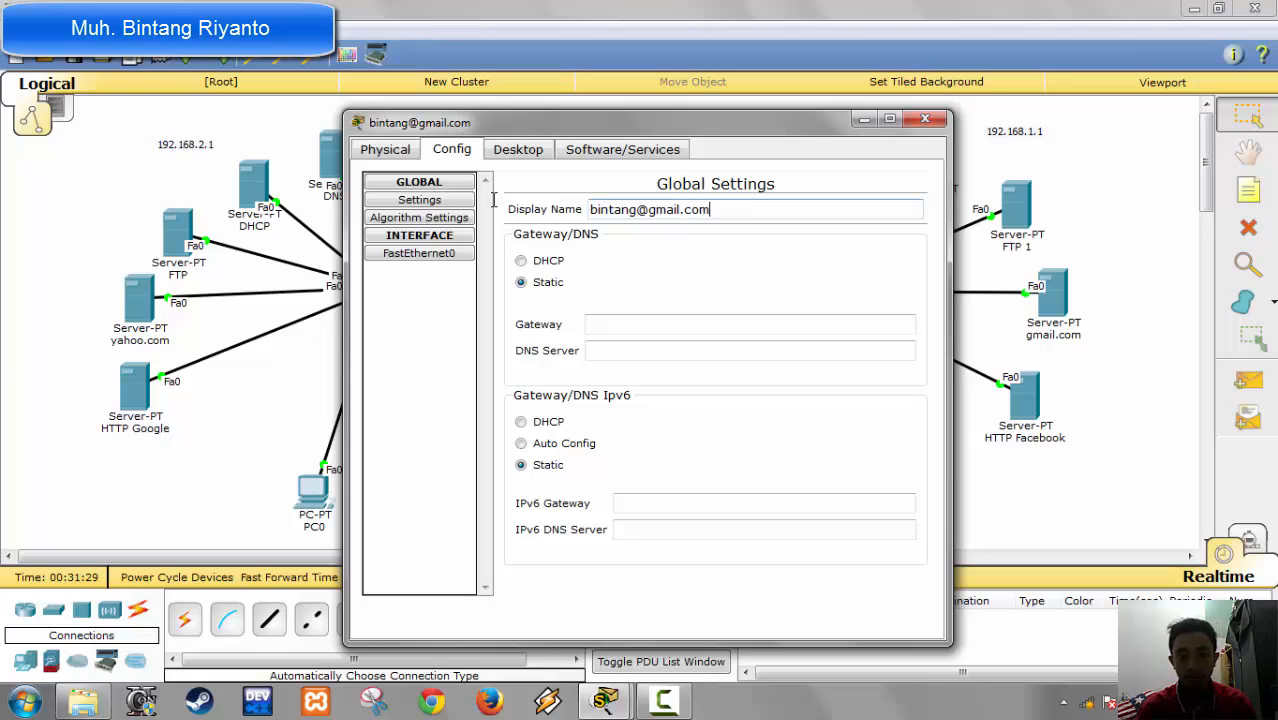
# Step: Switch the renamed PC2's IPv4 configuration to DHCP, check its global settings, and close the IP configuration
pyautogui.click(527, 152)
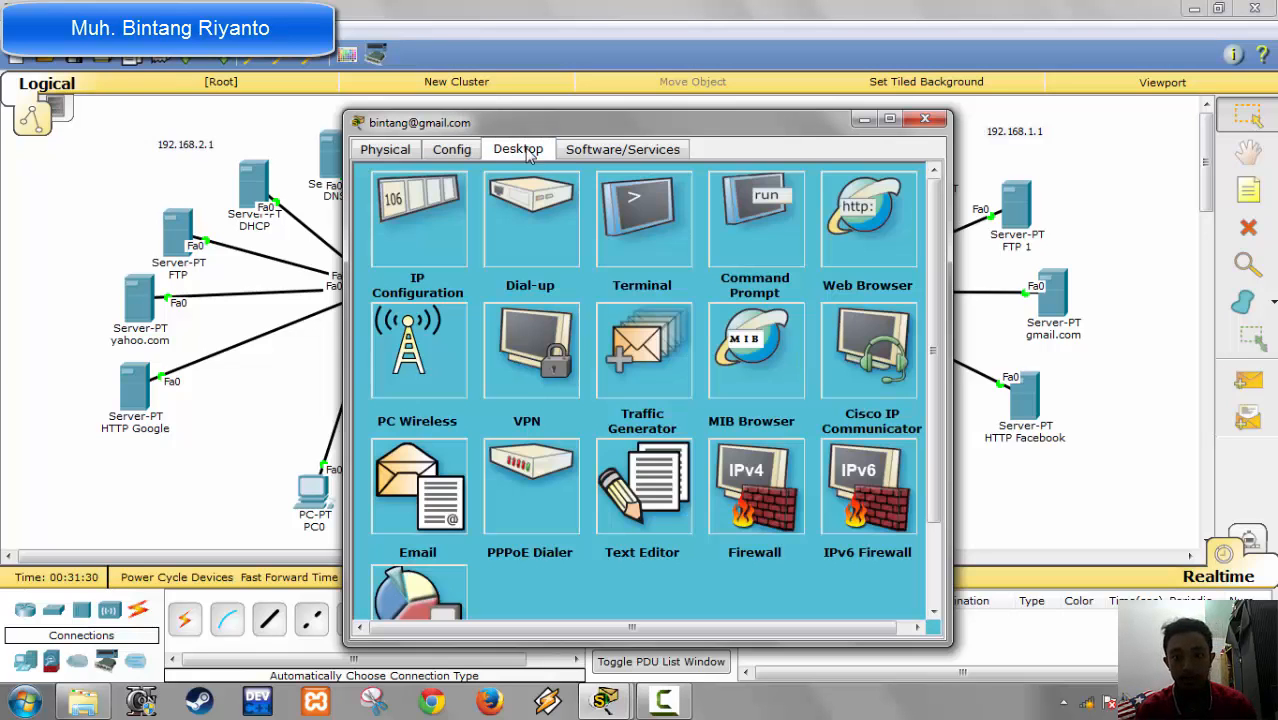
pyautogui.click(409, 240)
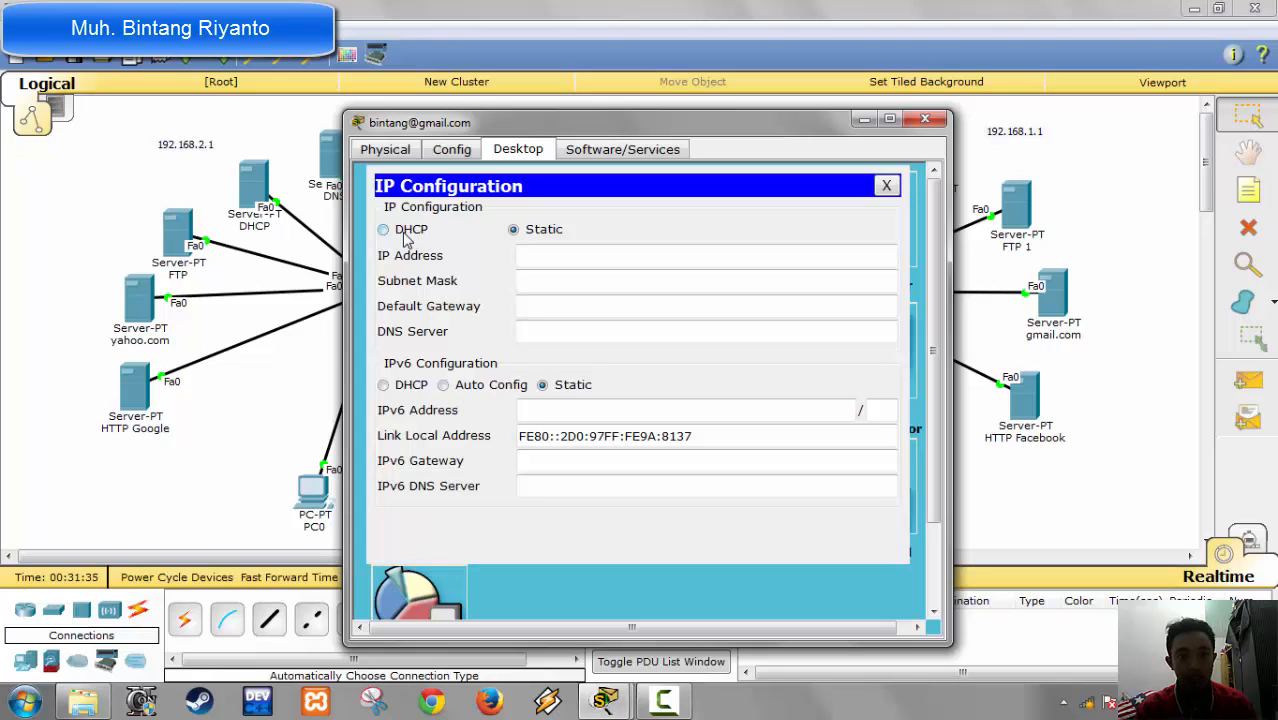
pyautogui.click(404, 234)
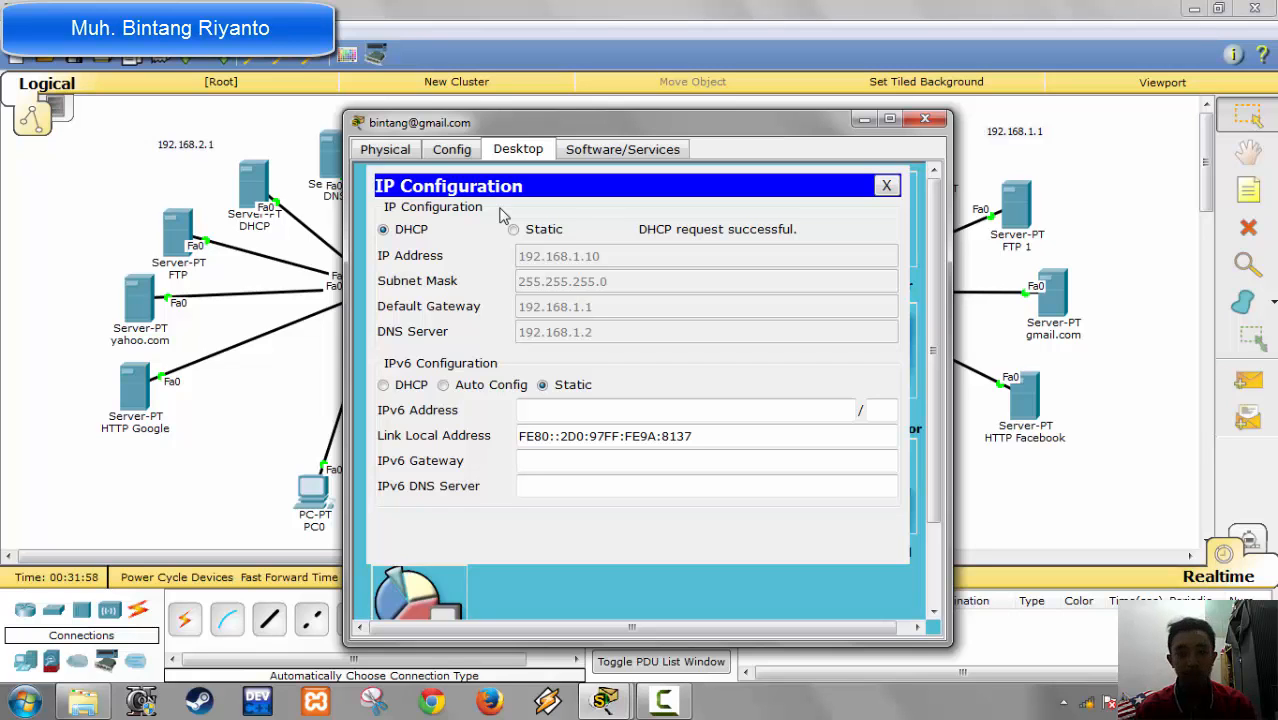
pyautogui.click(452, 152)
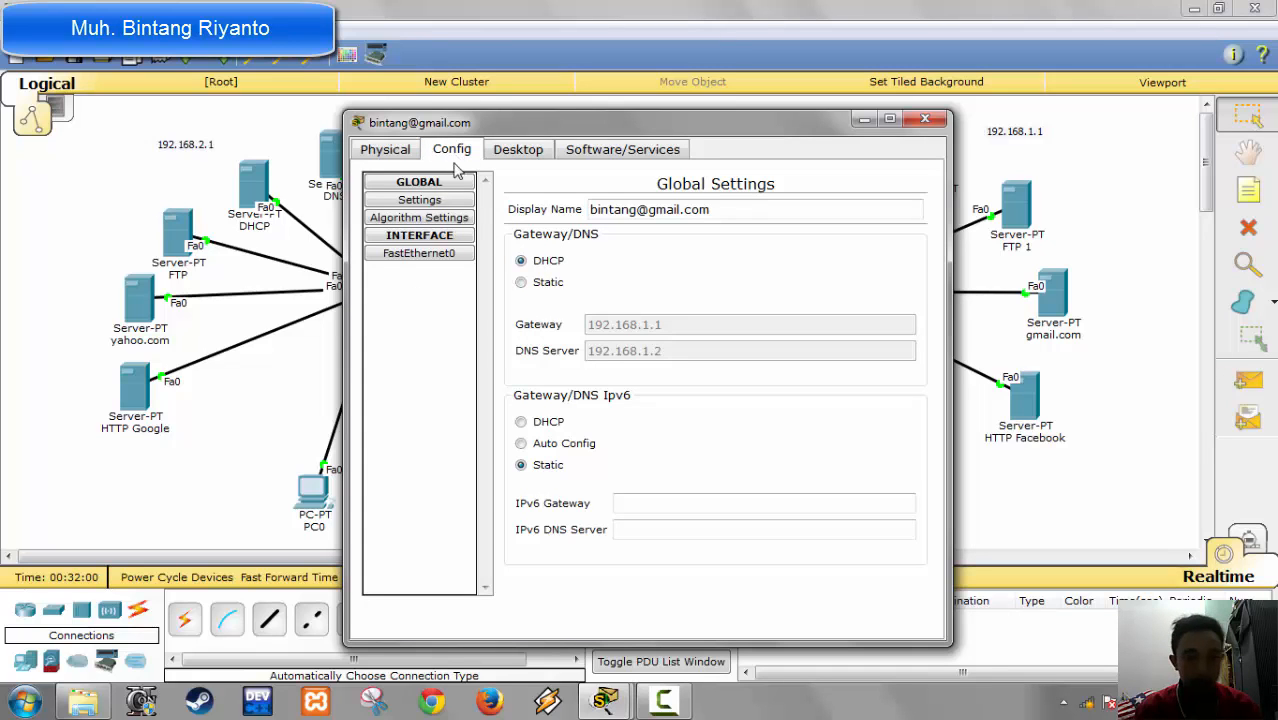
pyautogui.click(516, 152)
pyautogui.click(885, 183)
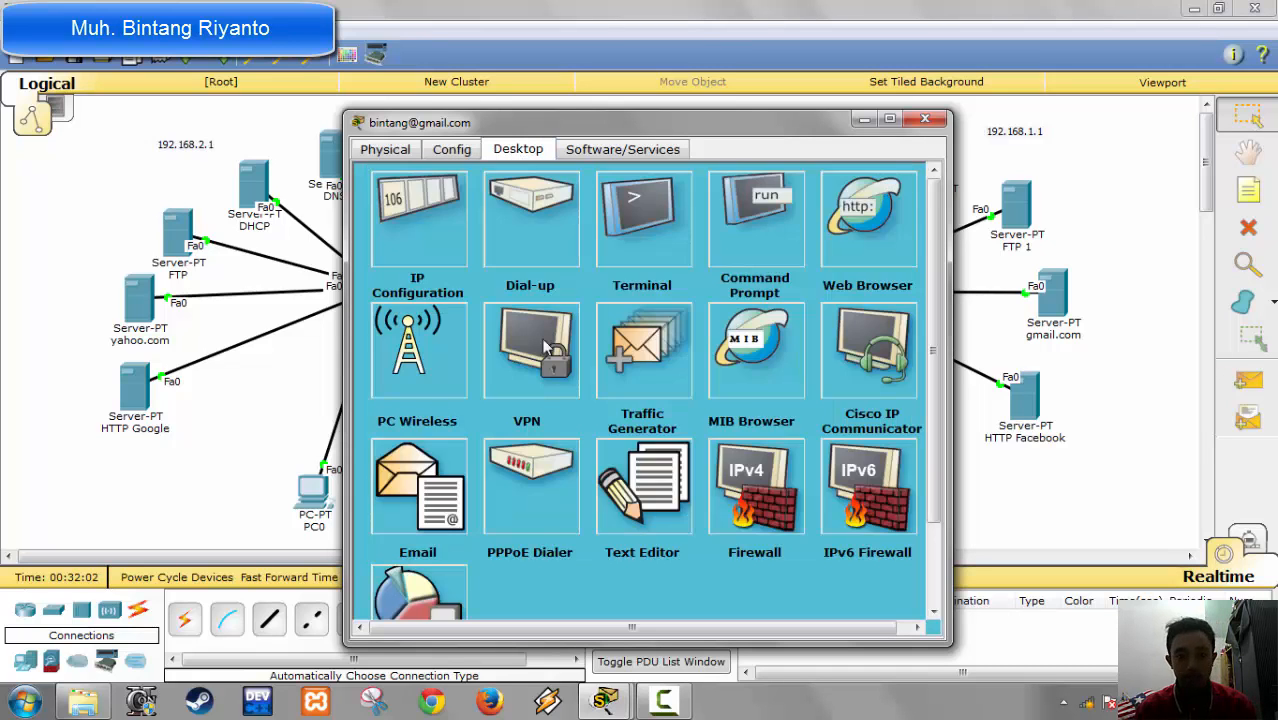
# Step: In the renamed PC2's email client, fill in the first mail user's name and e-mail address
pyautogui.click(412, 484)
pyautogui.click(525, 269)
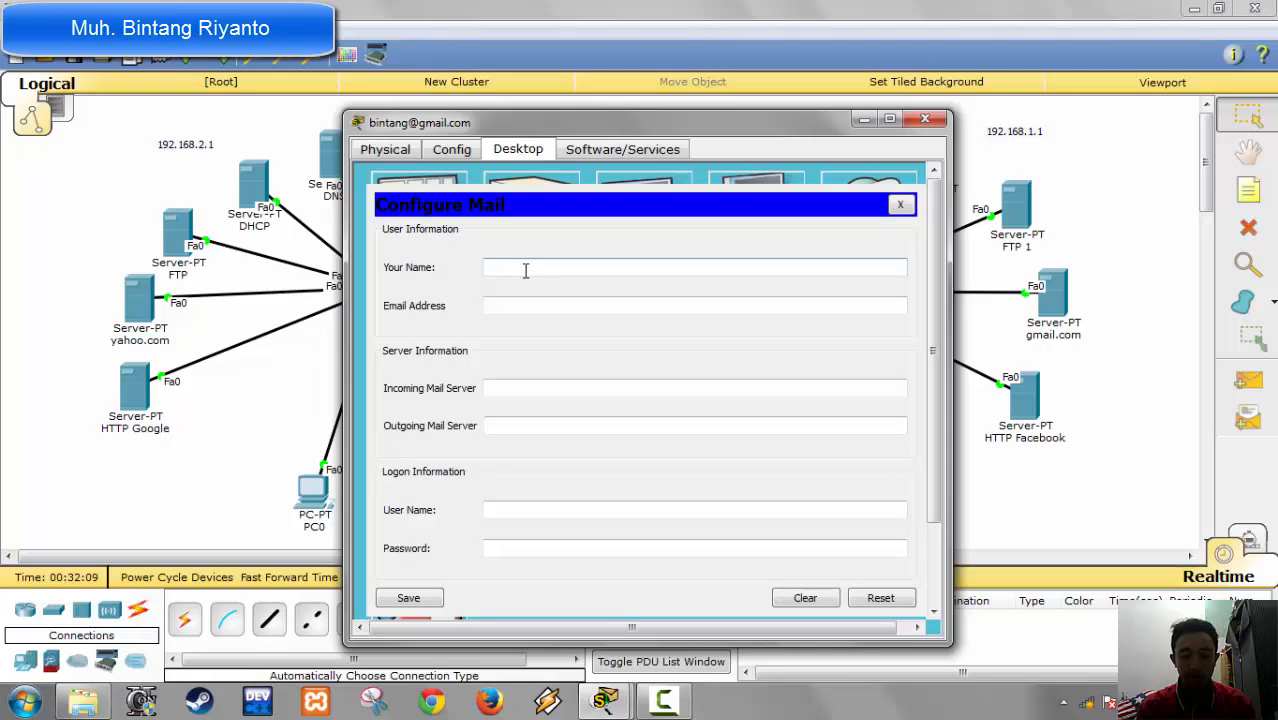
pyautogui.write('bi')
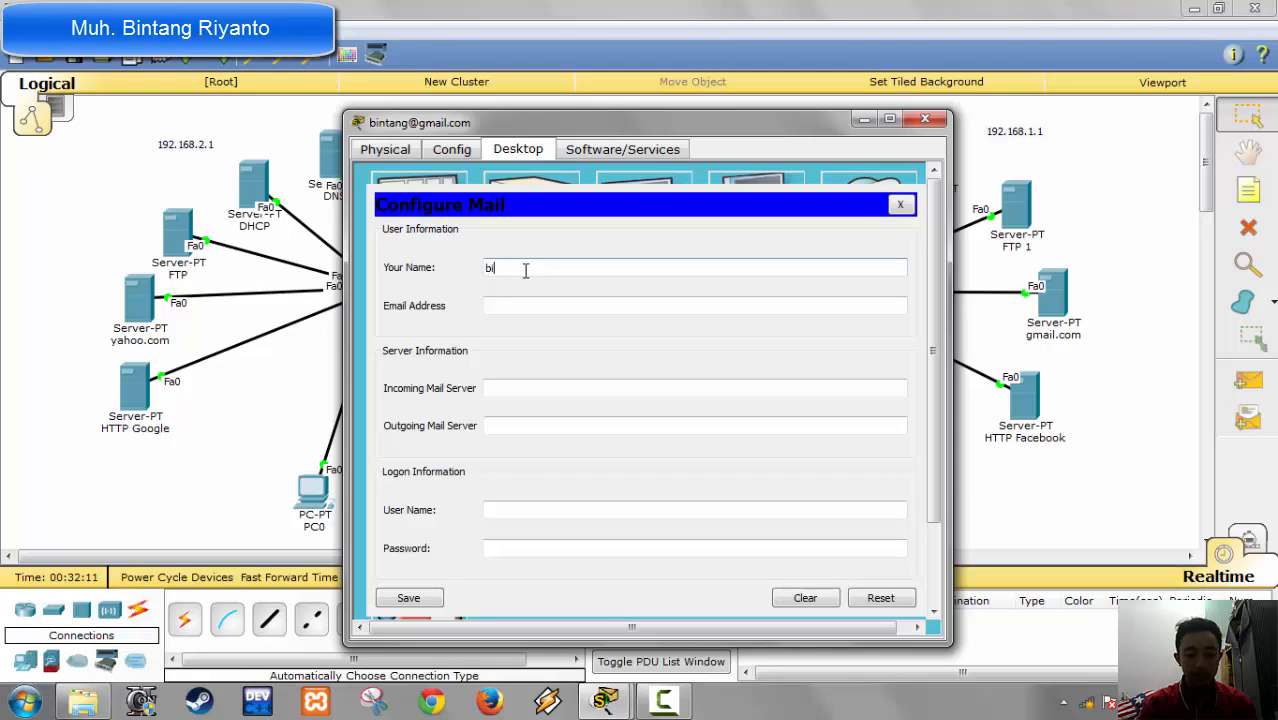
pyautogui.write('ntang')
pyautogui.press('Tab')
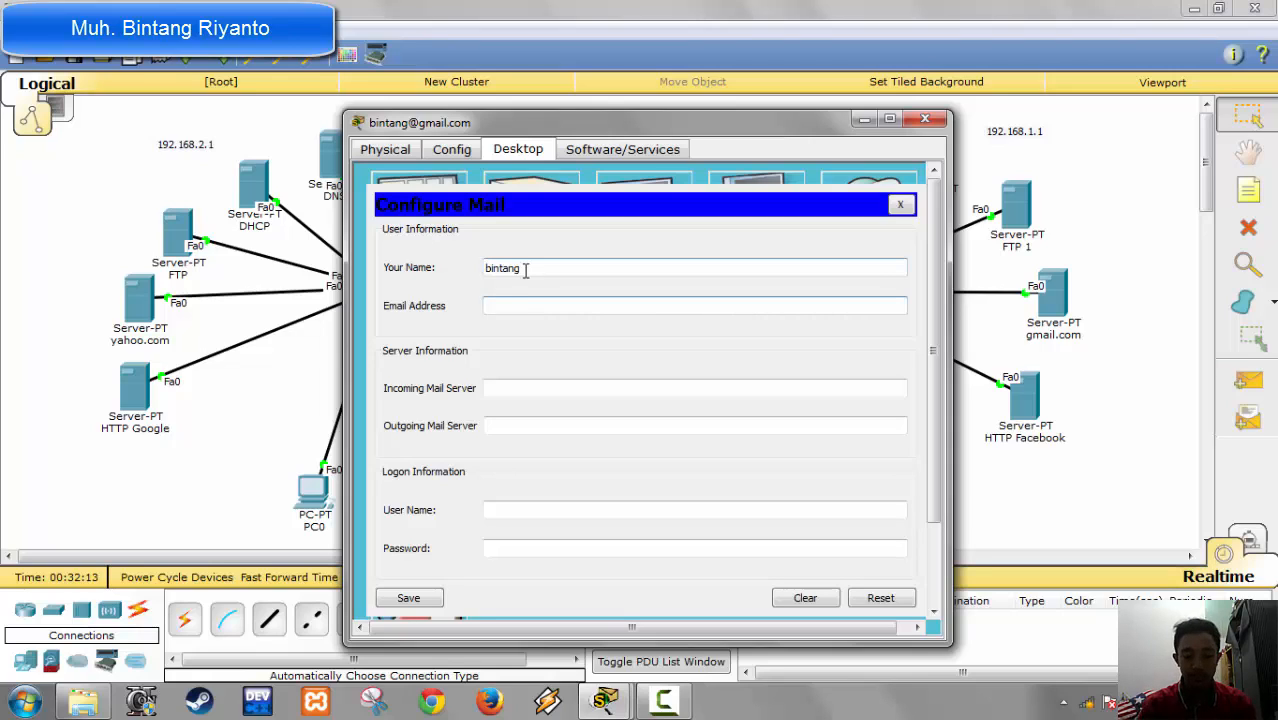
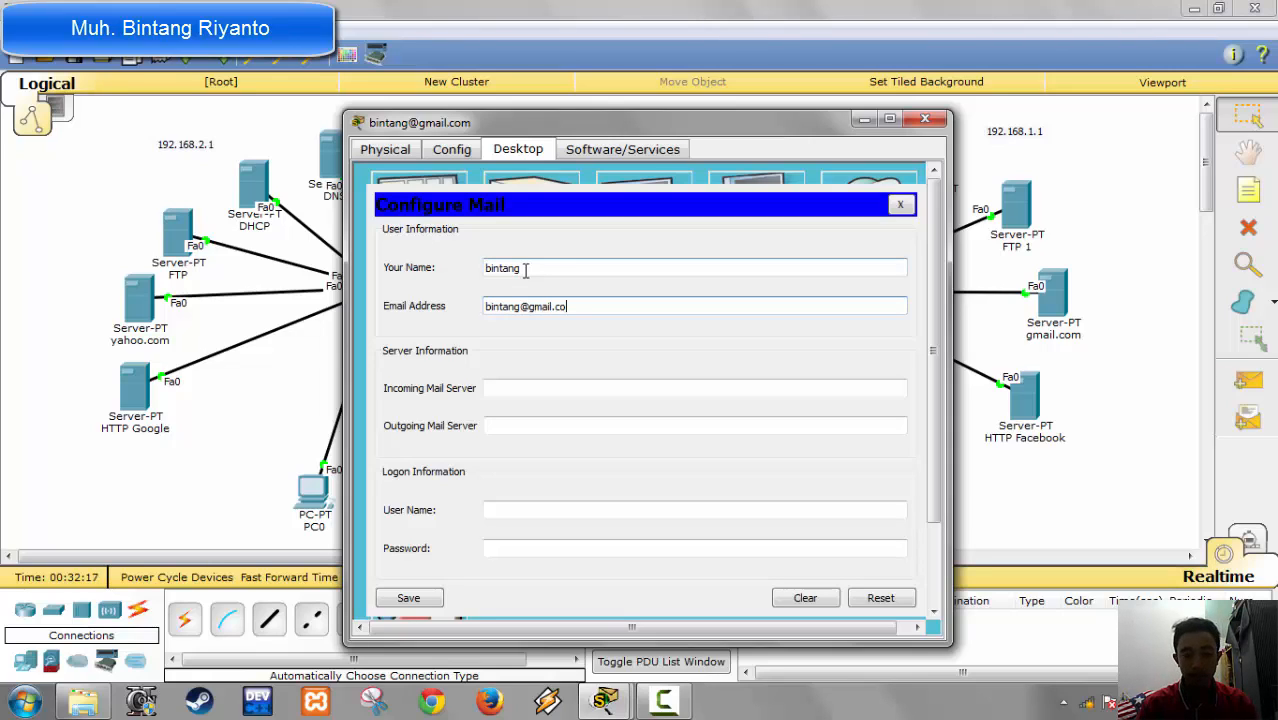
pyautogui.press('Tab')
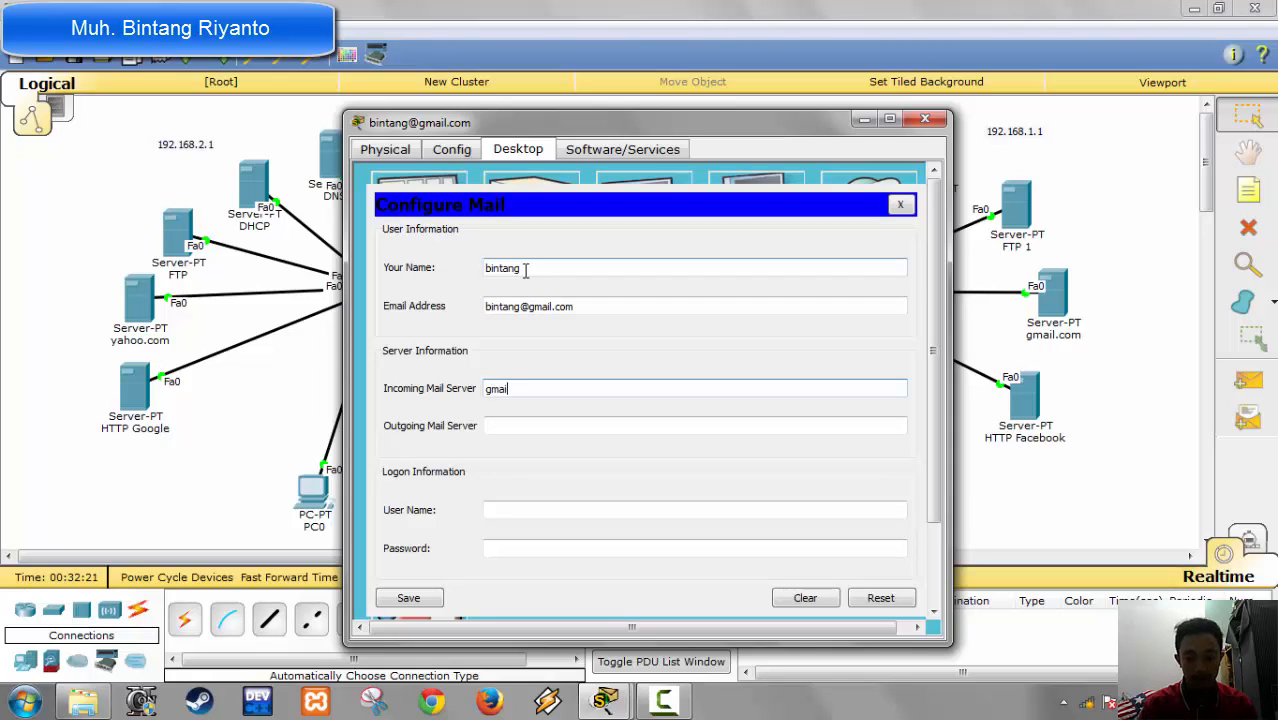
# Step: Set both the incoming and outgoing mail servers to gmail.com
pyautogui.write('gmail.com')
pyautogui.press('Tab')
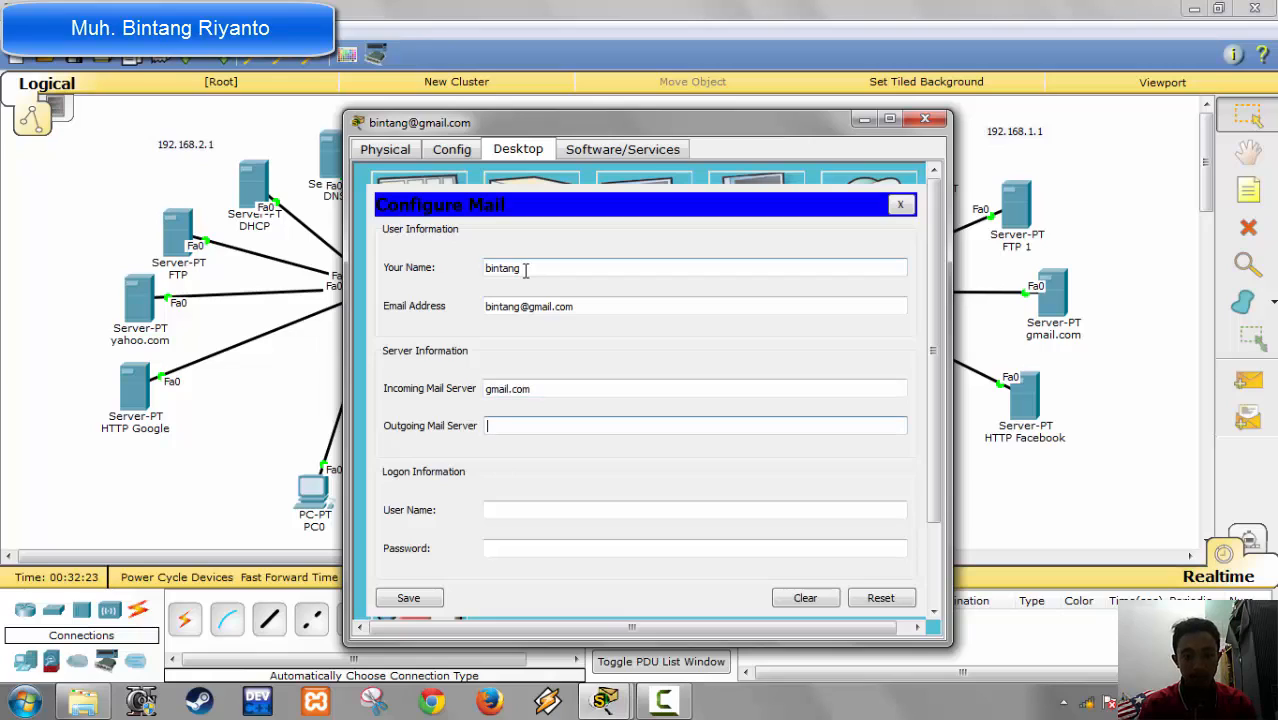
pyautogui.write('gmail.com')
pyautogui.press('Tab')
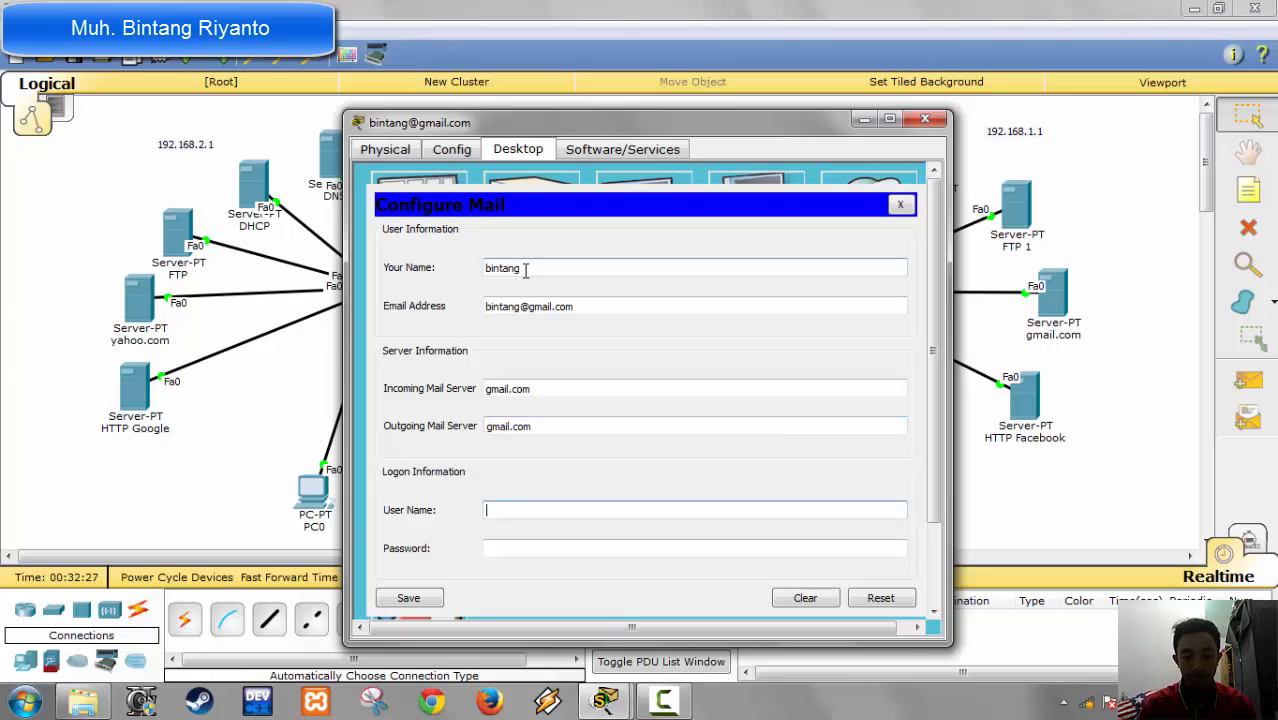
# Step: Enter the mail account's user name and password, save the mail configuration, and close the PC's window
pyautogui.write('bintang')
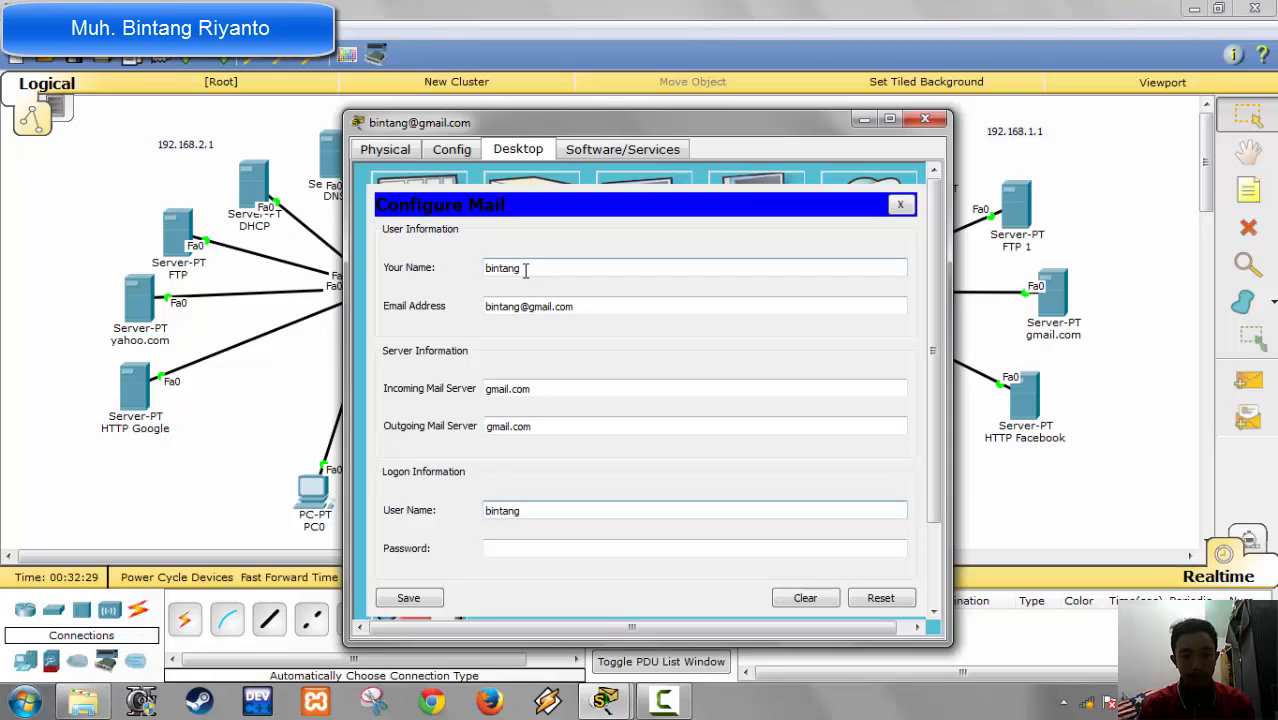
pyautogui.press('Tab')
pyautogui.write('●●●●')
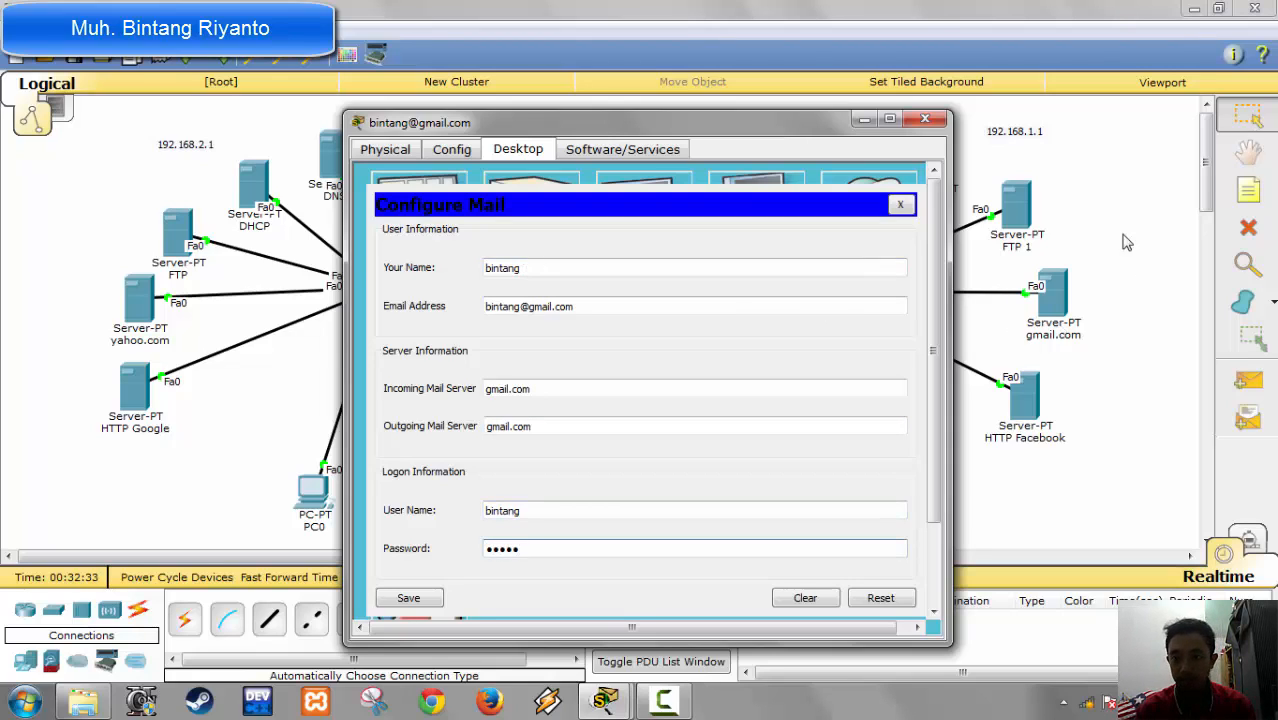
pyautogui.click(430, 600)
pyautogui.click(925, 119)
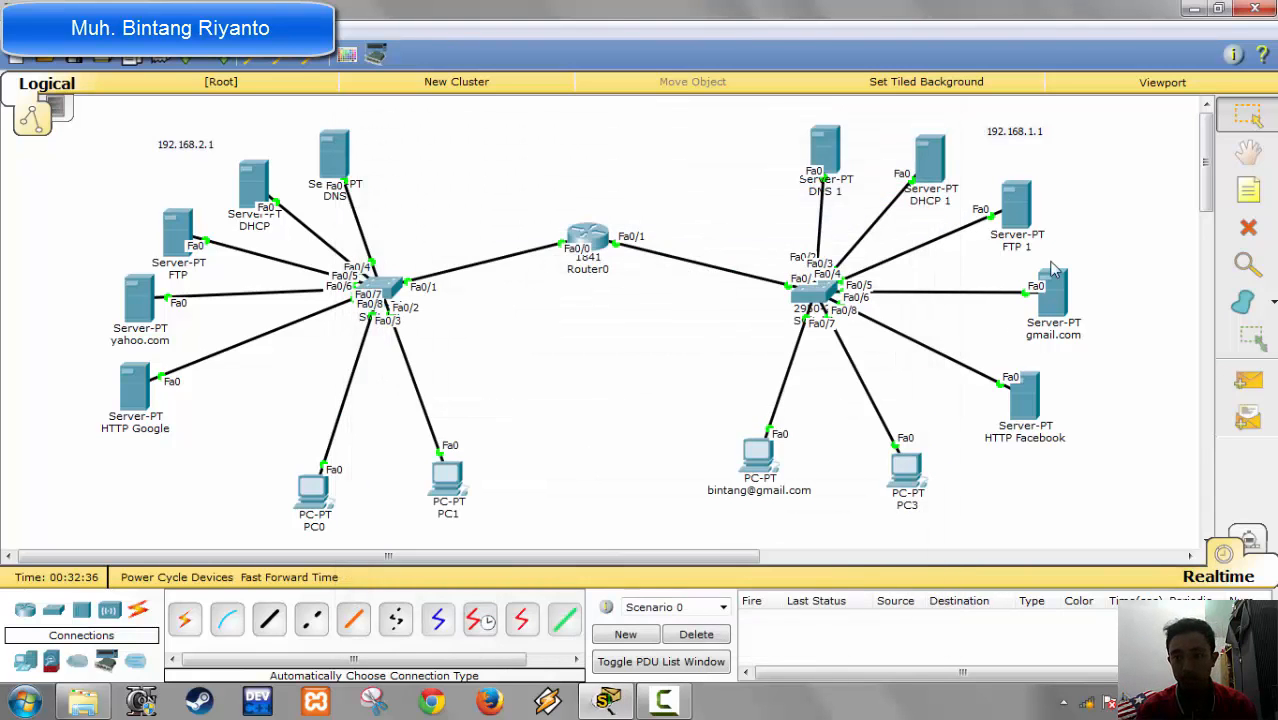
# Step: Review the first user account in the gmail.com server's email service and close its configuration window
pyautogui.click(1053, 290)
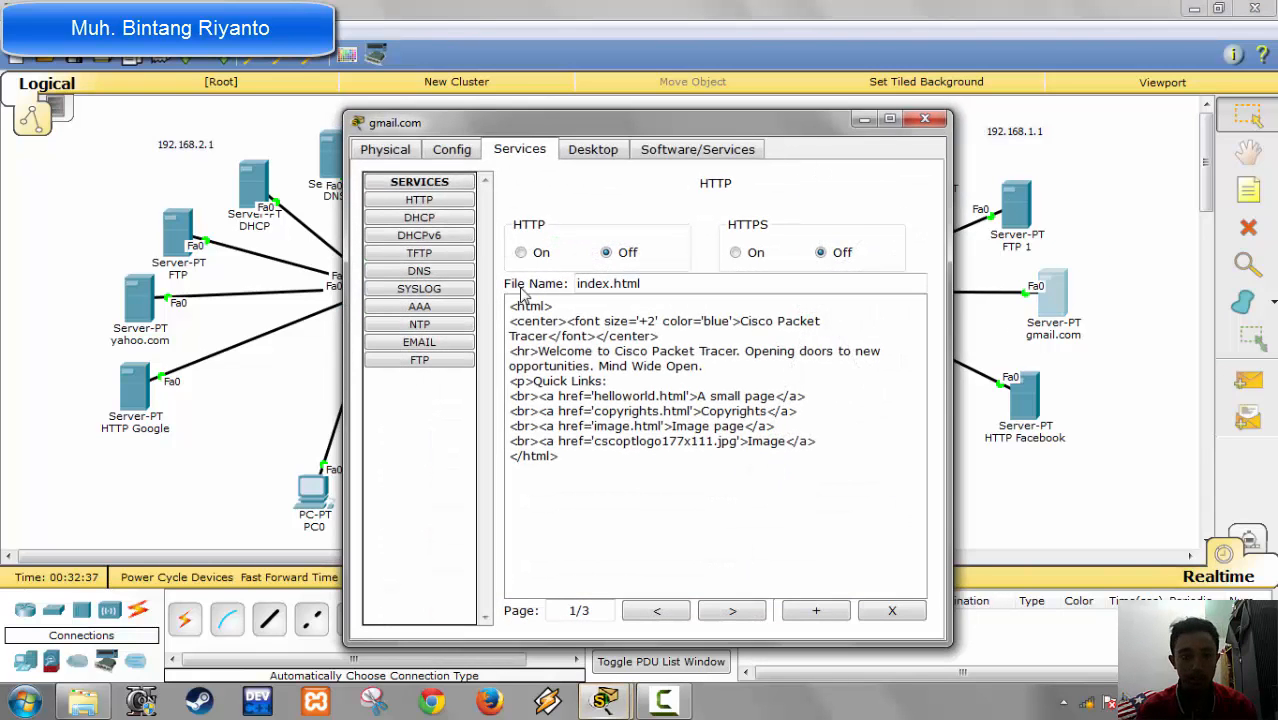
pyautogui.click(426, 342)
pyautogui.click(522, 338)
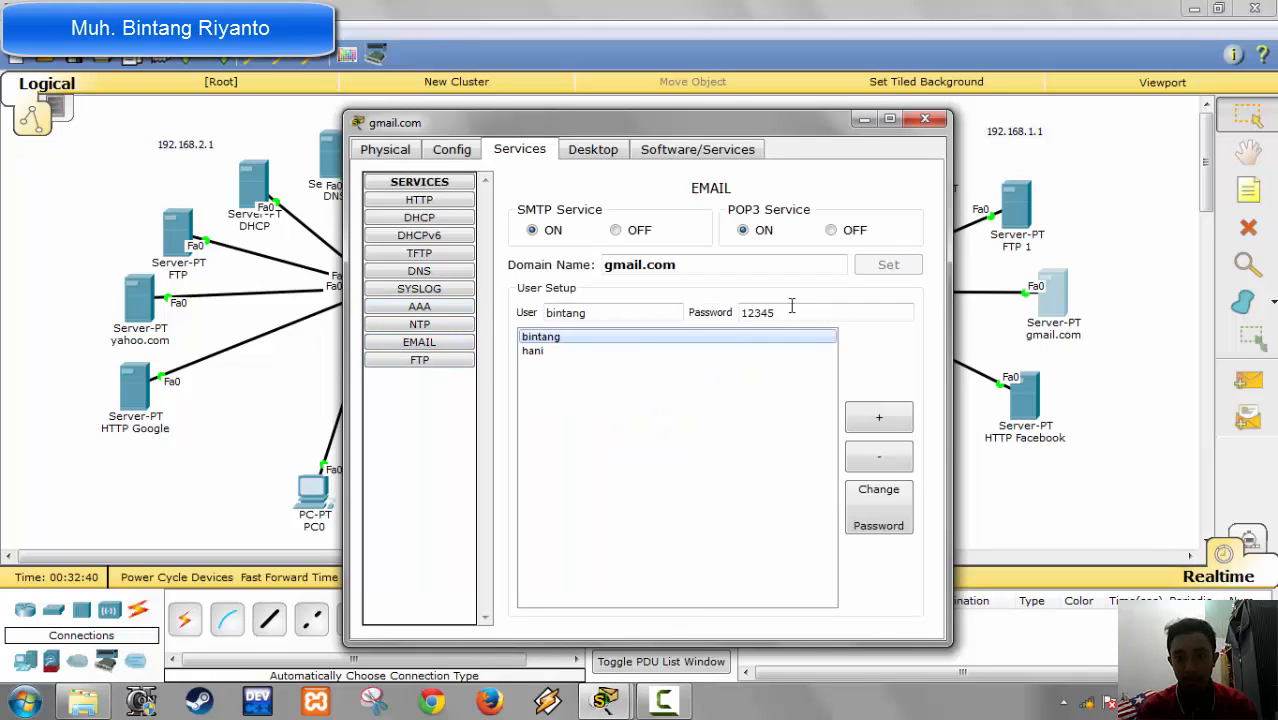
pyautogui.click(925, 119)
# Step: Rename PC3 by entering the second gmail.com mail user's e-mail address as its display name
pyautogui.click(907, 470)
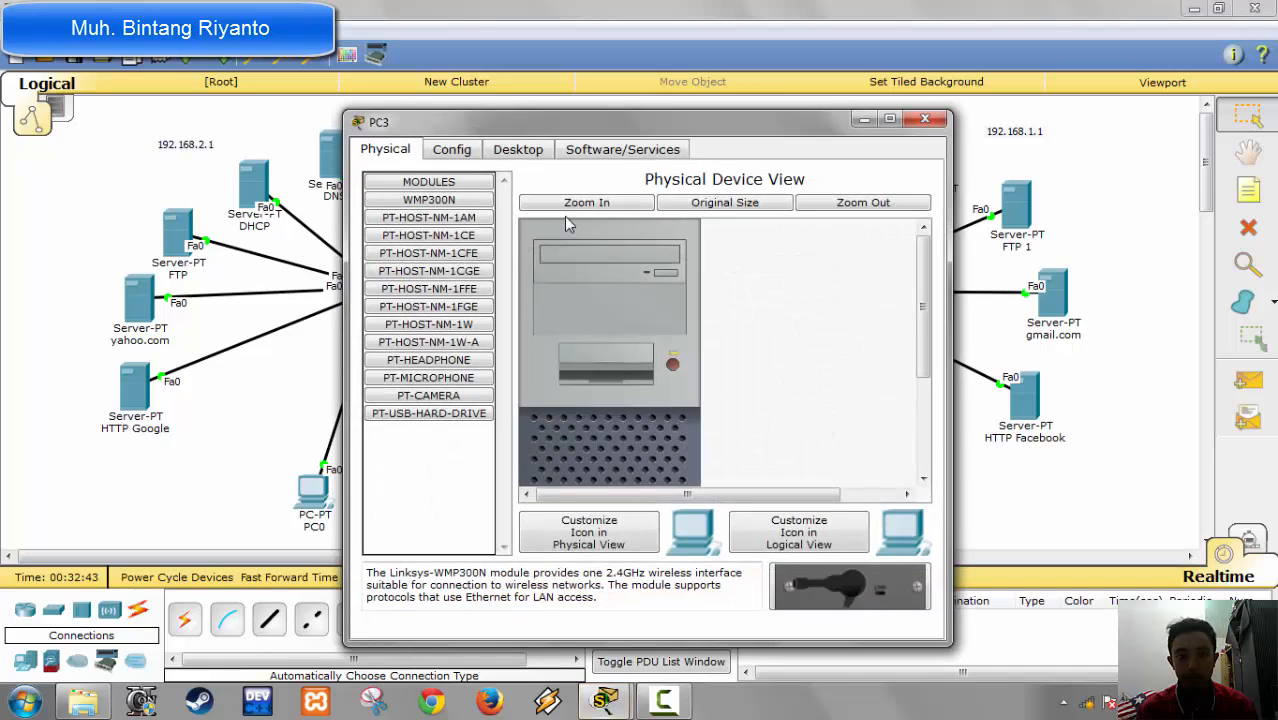
pyautogui.click(455, 152)
pyautogui.click(378, 197)
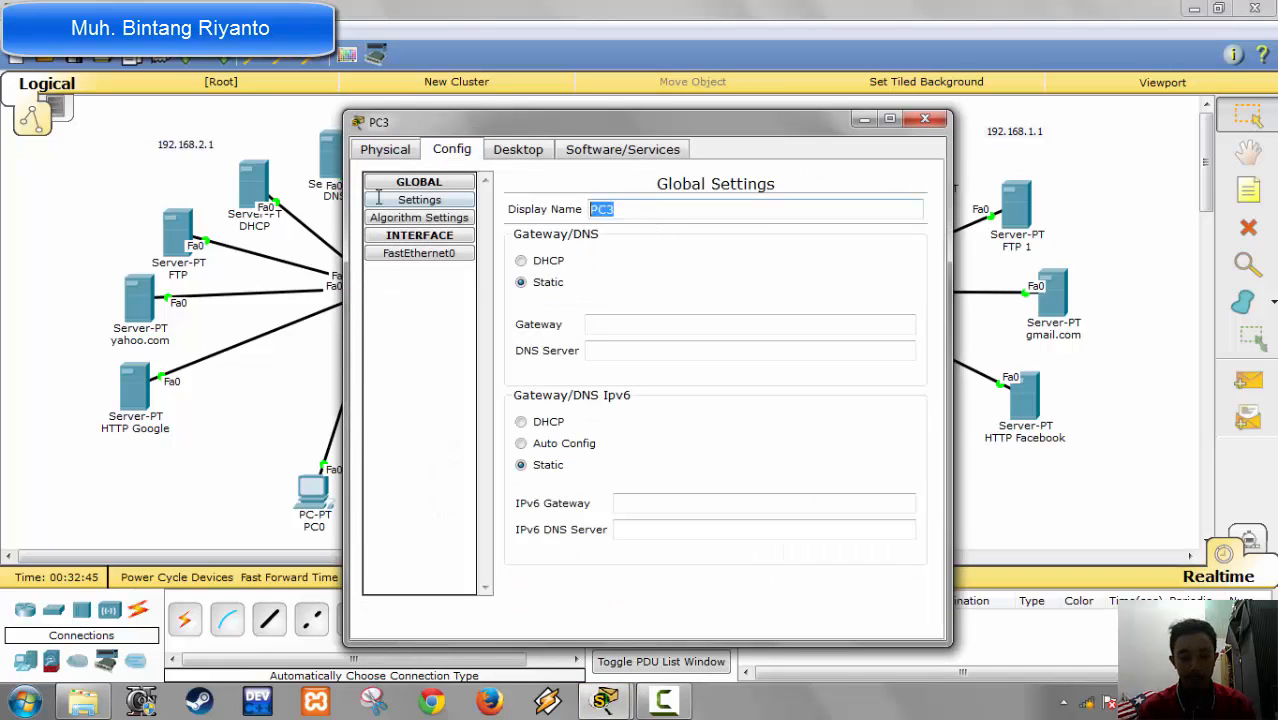
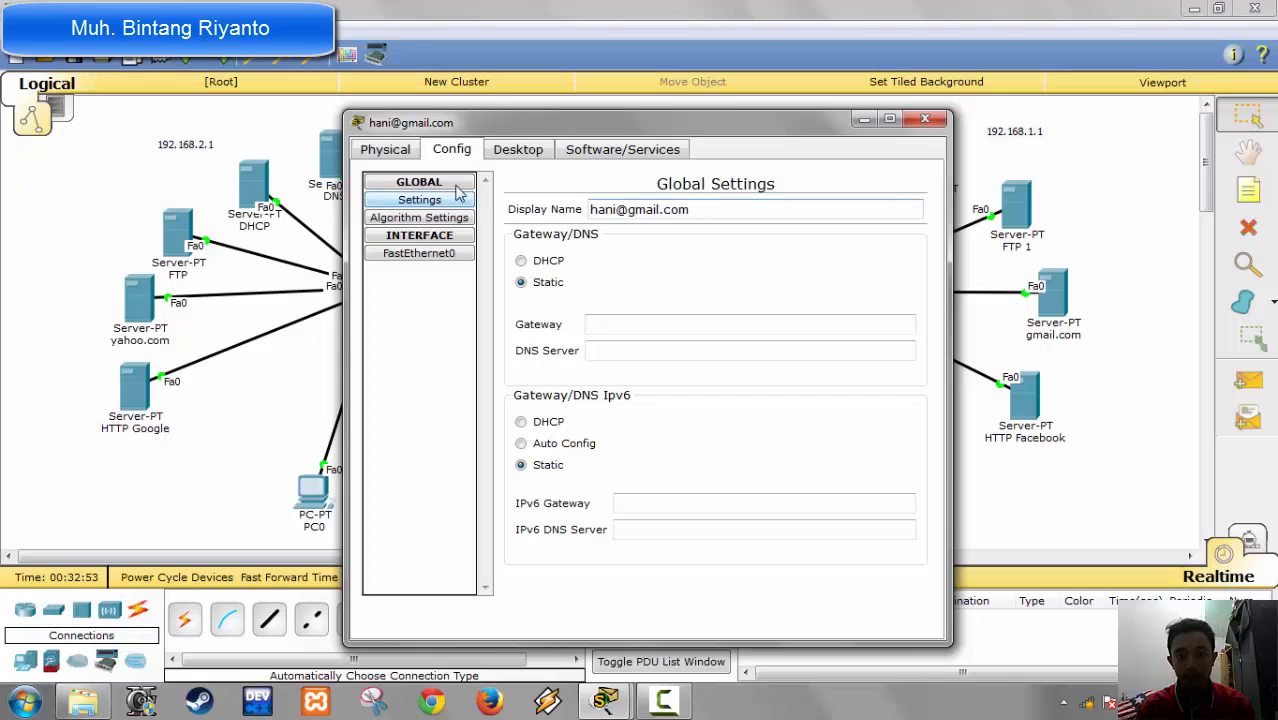
# Step: Switch the renamed PC3's IPv4 configuration to DHCP, check its global settings, and close the IP configuration
pyautogui.click(519, 150)
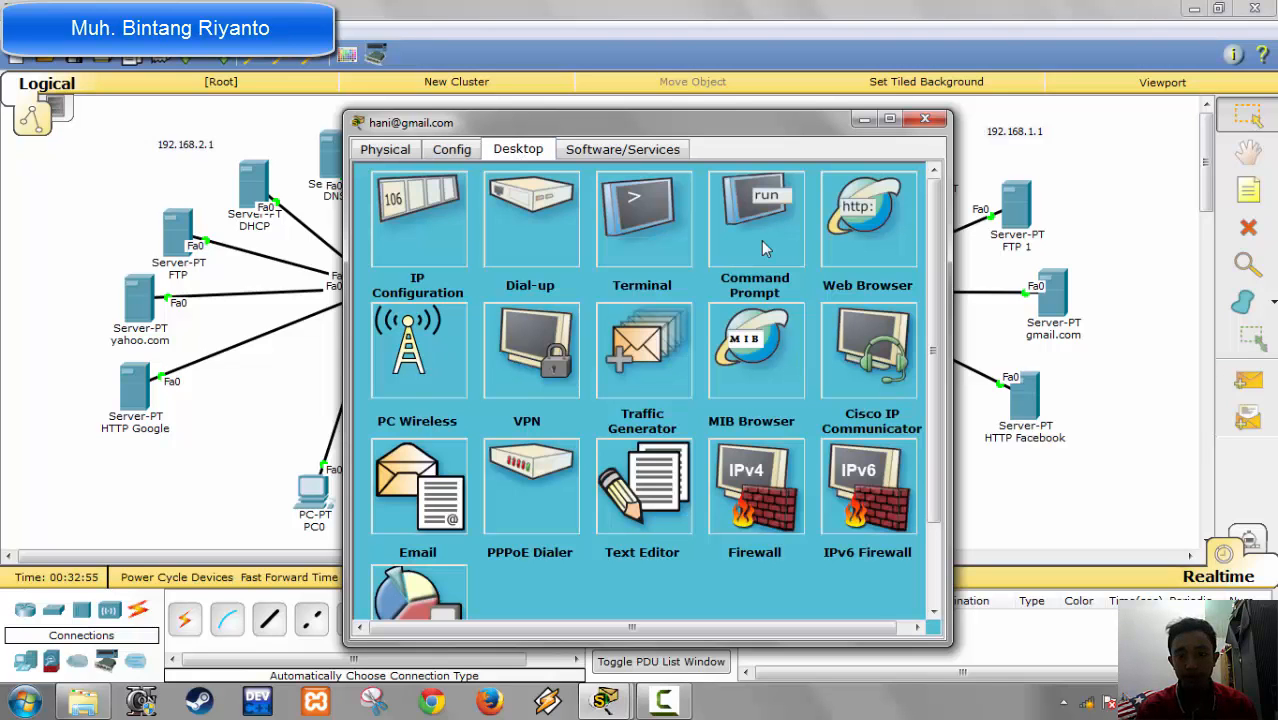
pyautogui.click(440, 245)
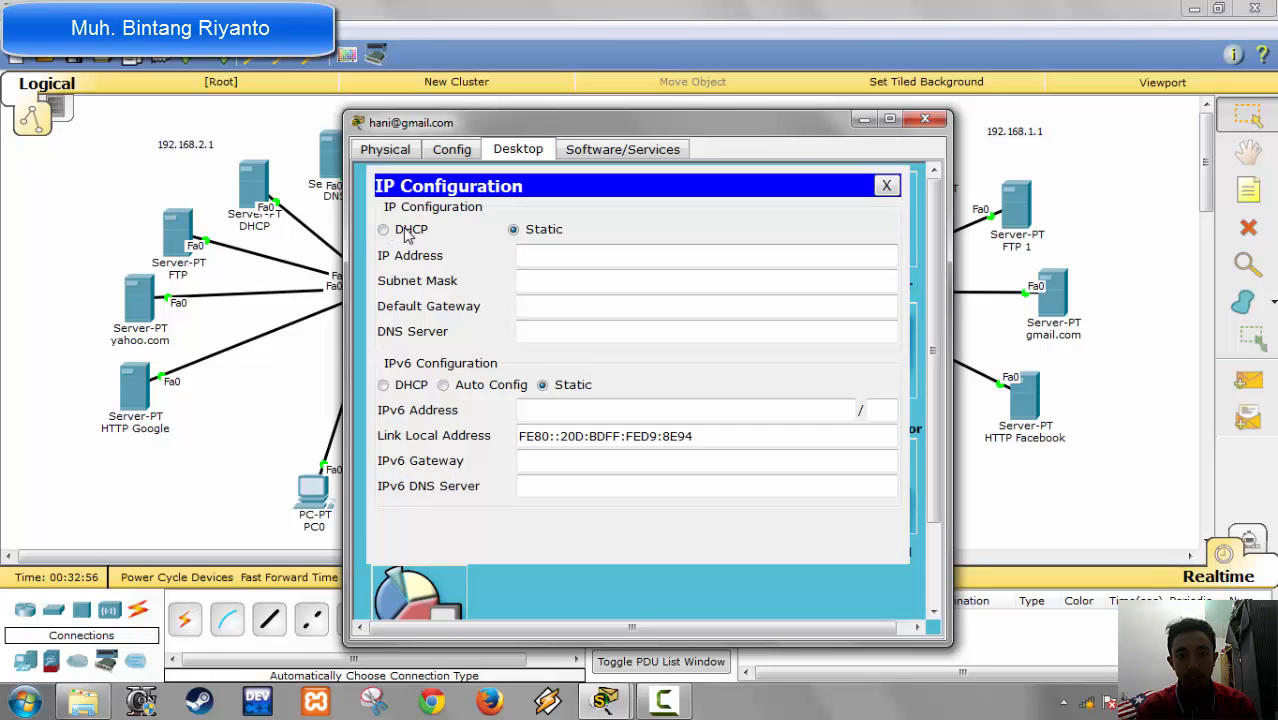
pyautogui.click(407, 232)
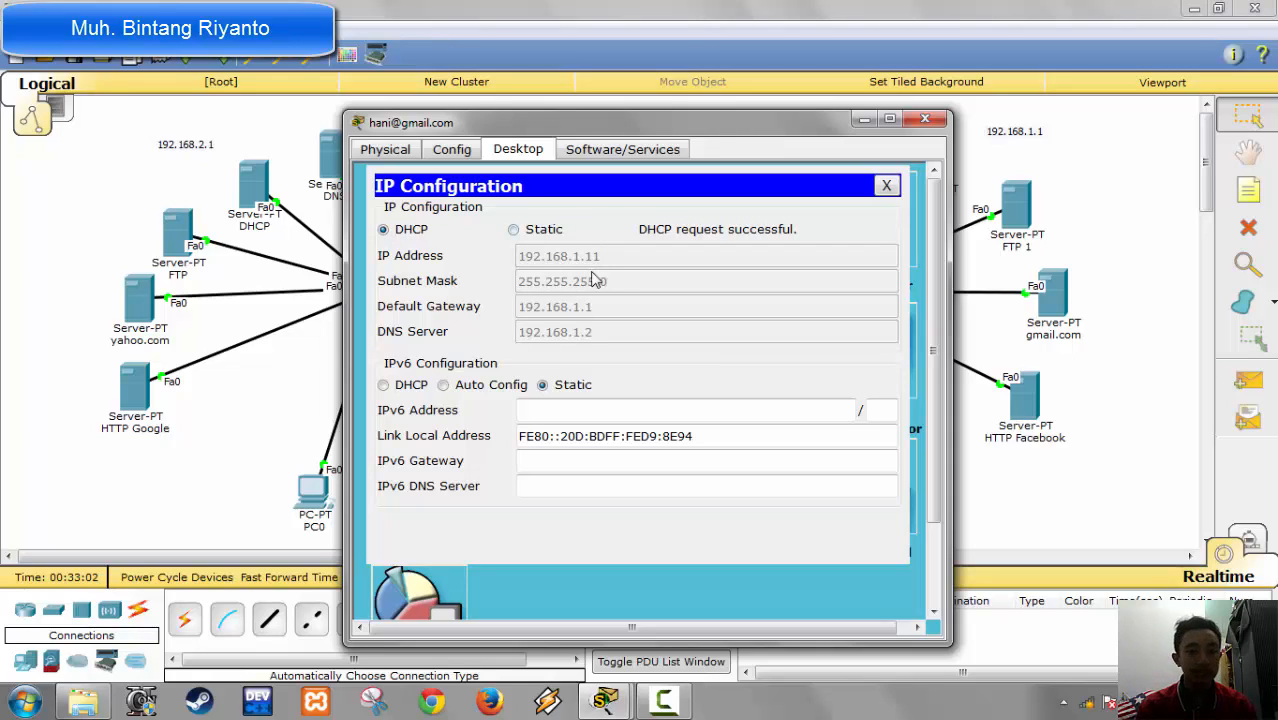
pyautogui.click(447, 158)
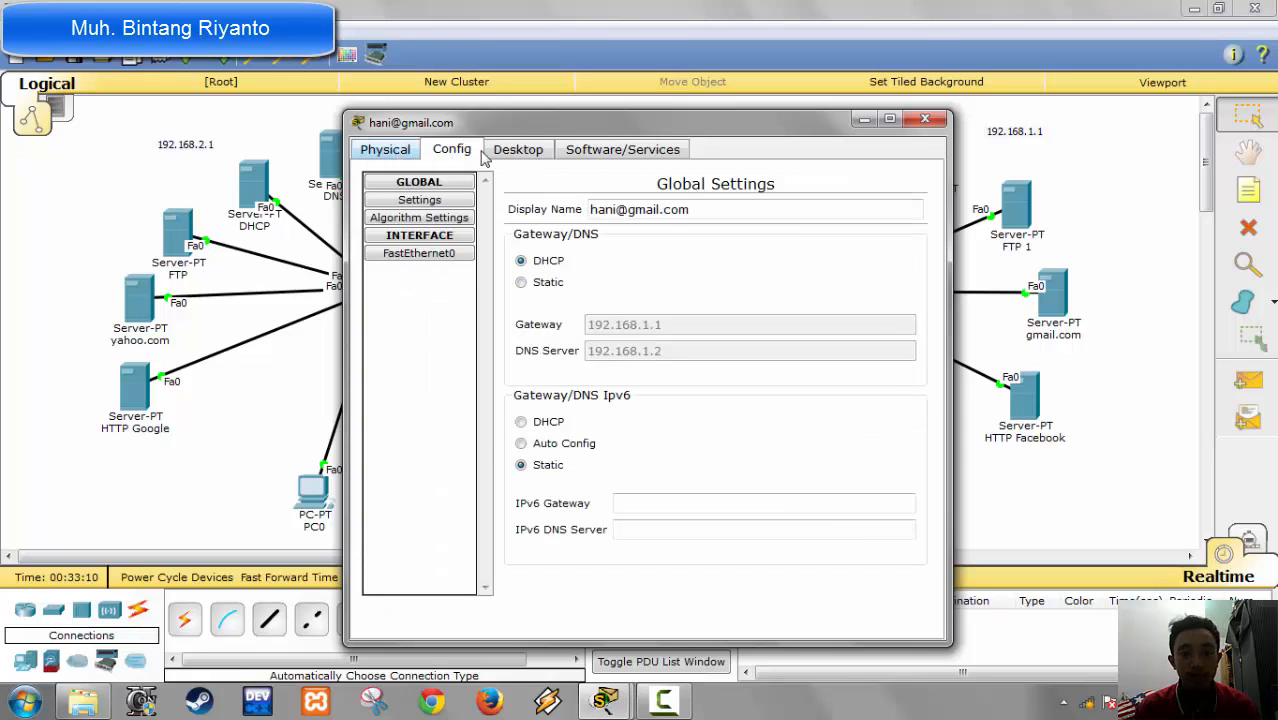
pyautogui.click(518, 149)
pyautogui.click(889, 185)
# Step: Open the mail configuration on the renamed PC3 and enter the second gmail.com user's name and e-mail address
pyautogui.click(446, 500)
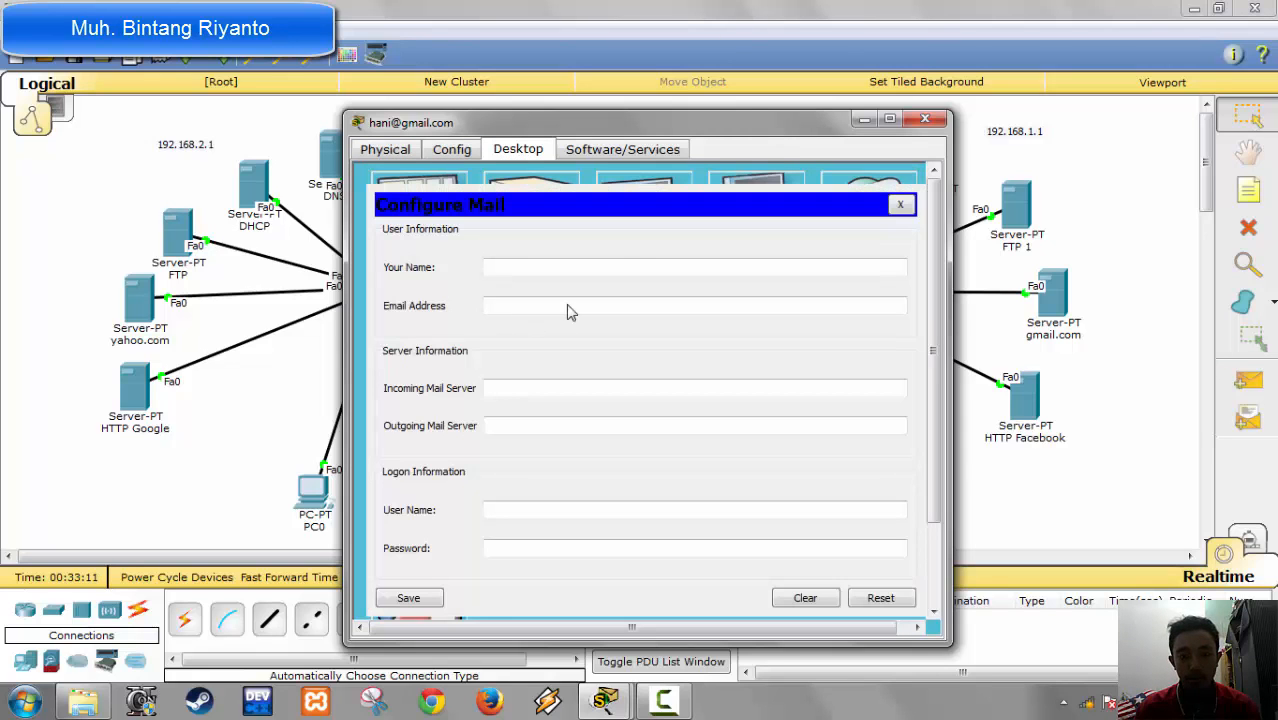
pyautogui.click(552, 270)
pyautogui.write('h')
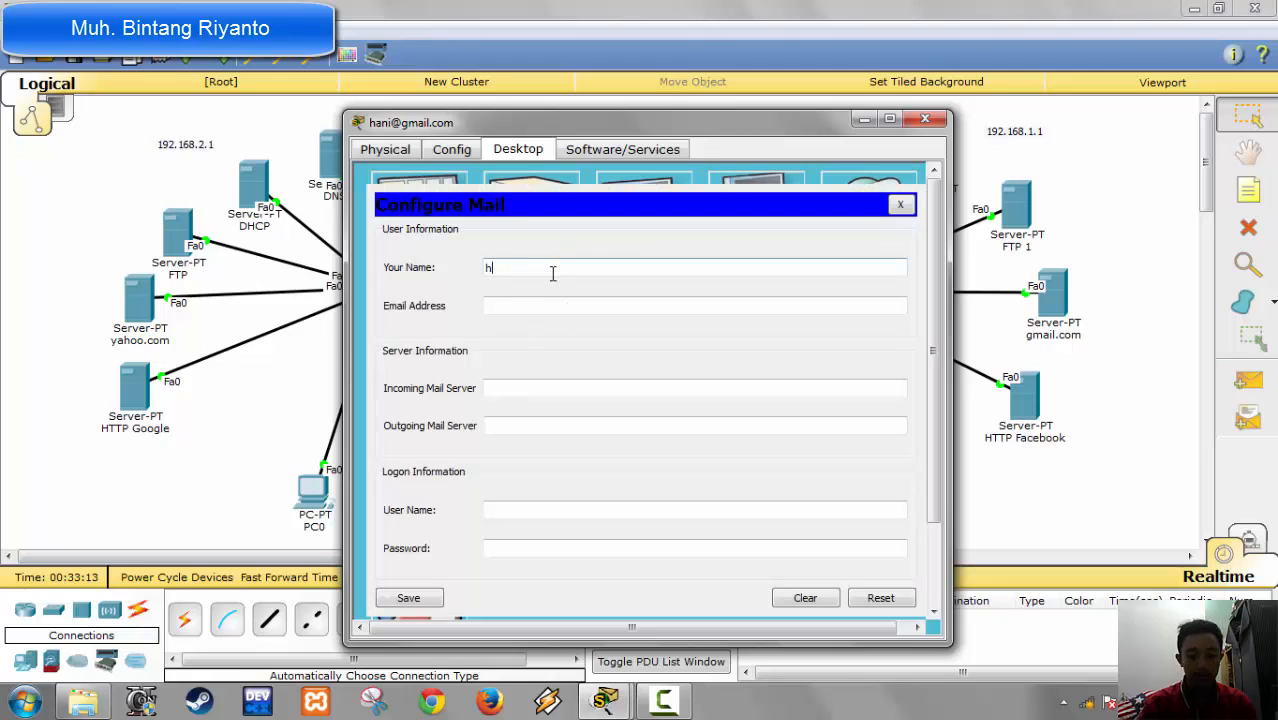
pyautogui.write('ani')
pyautogui.press('Tab')
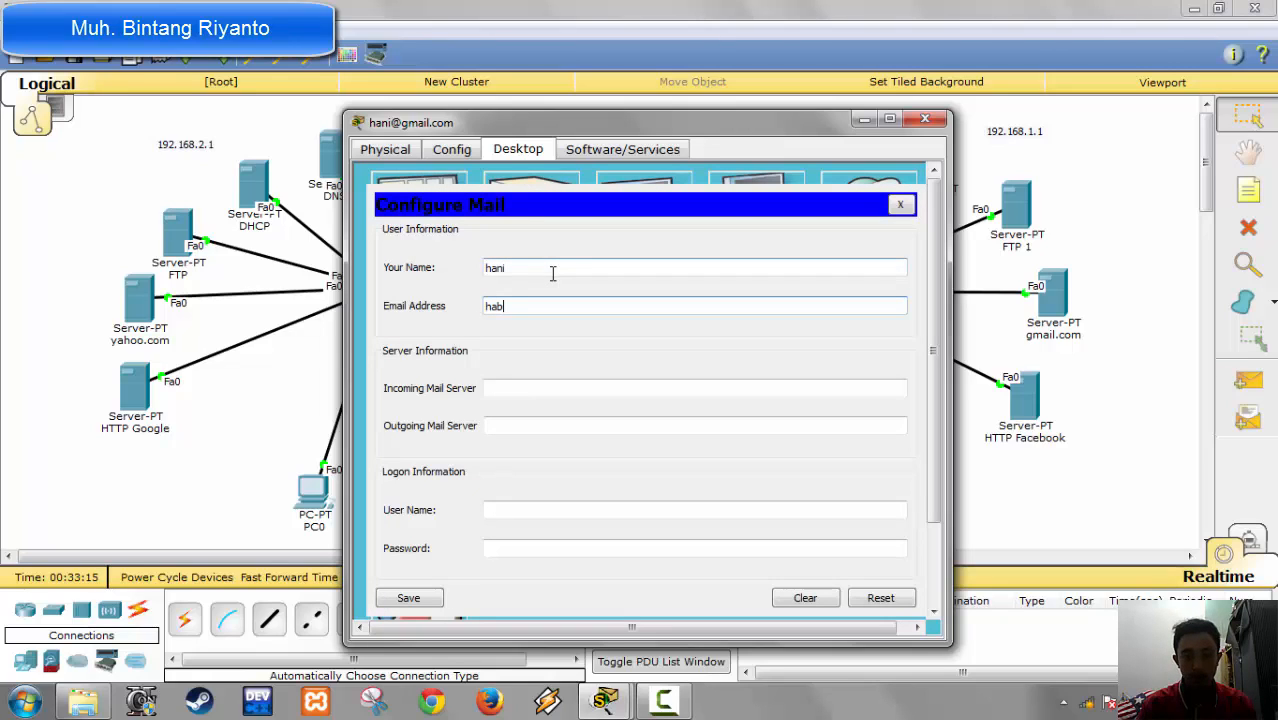
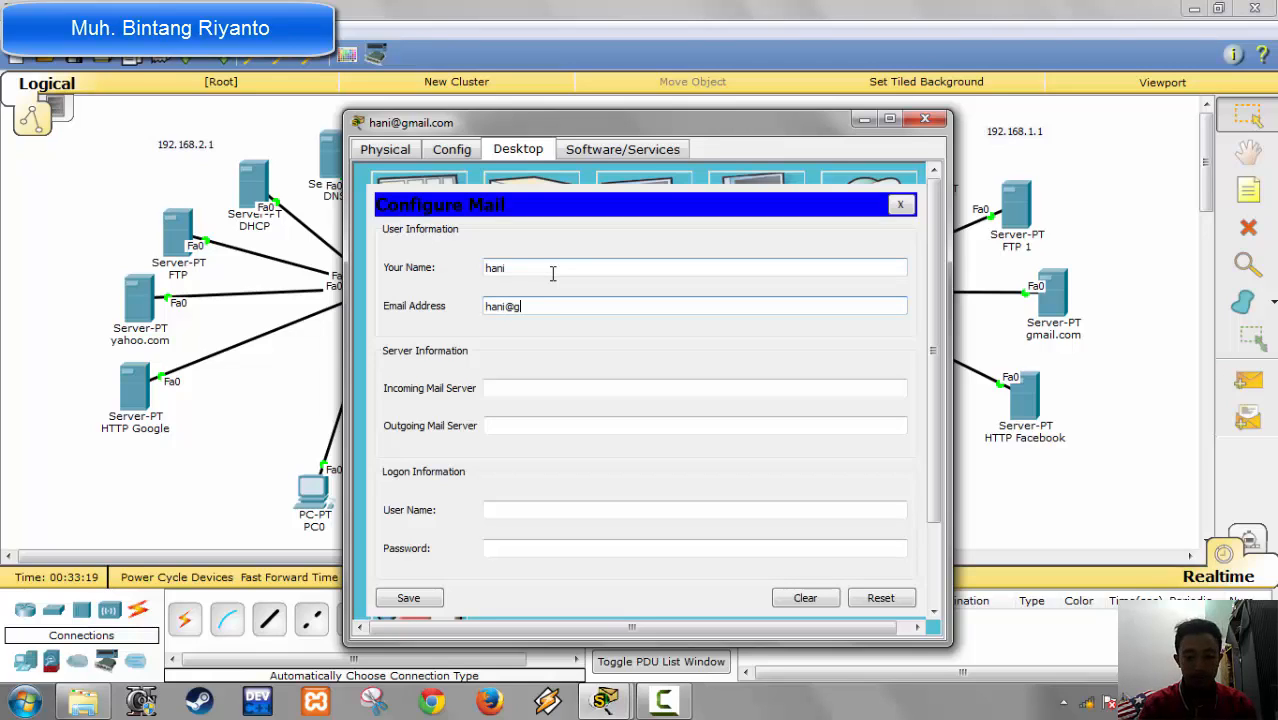
pyautogui.press('Tab')
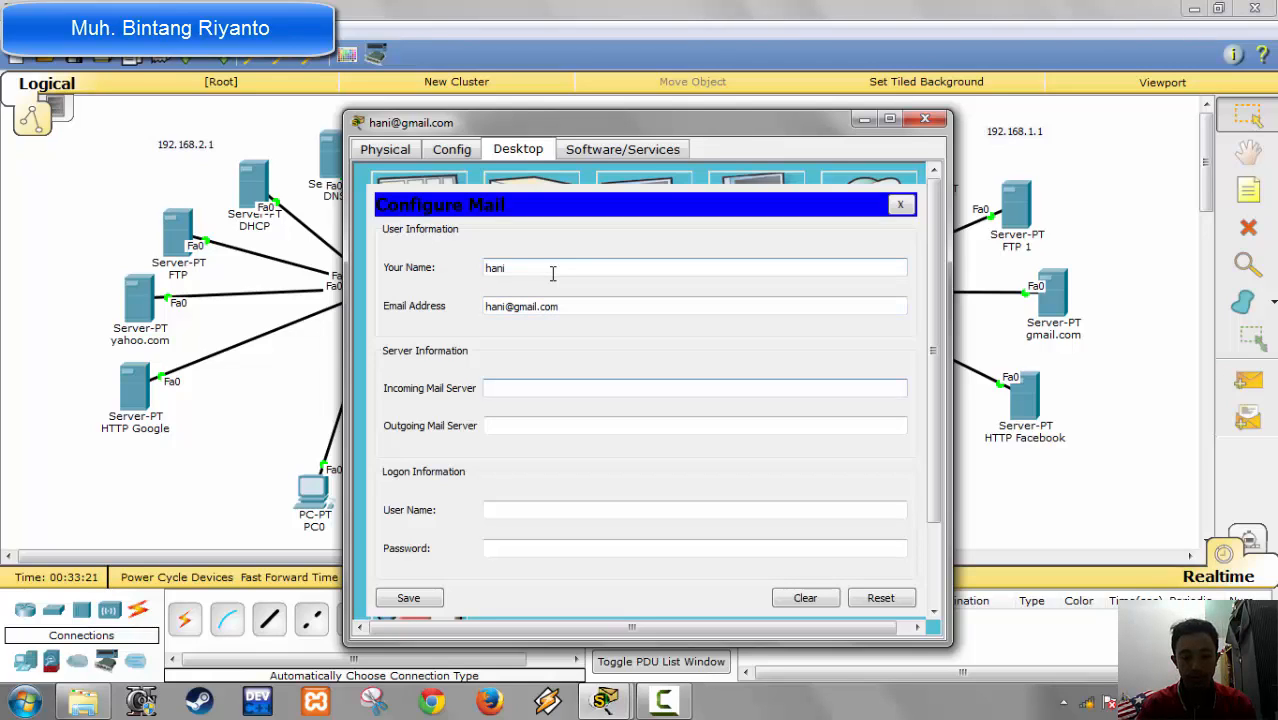
# Step: Set both the incoming and outgoing mail servers to gmail.com
pyautogui.write('gmail.com')
pyautogui.press('Tab')
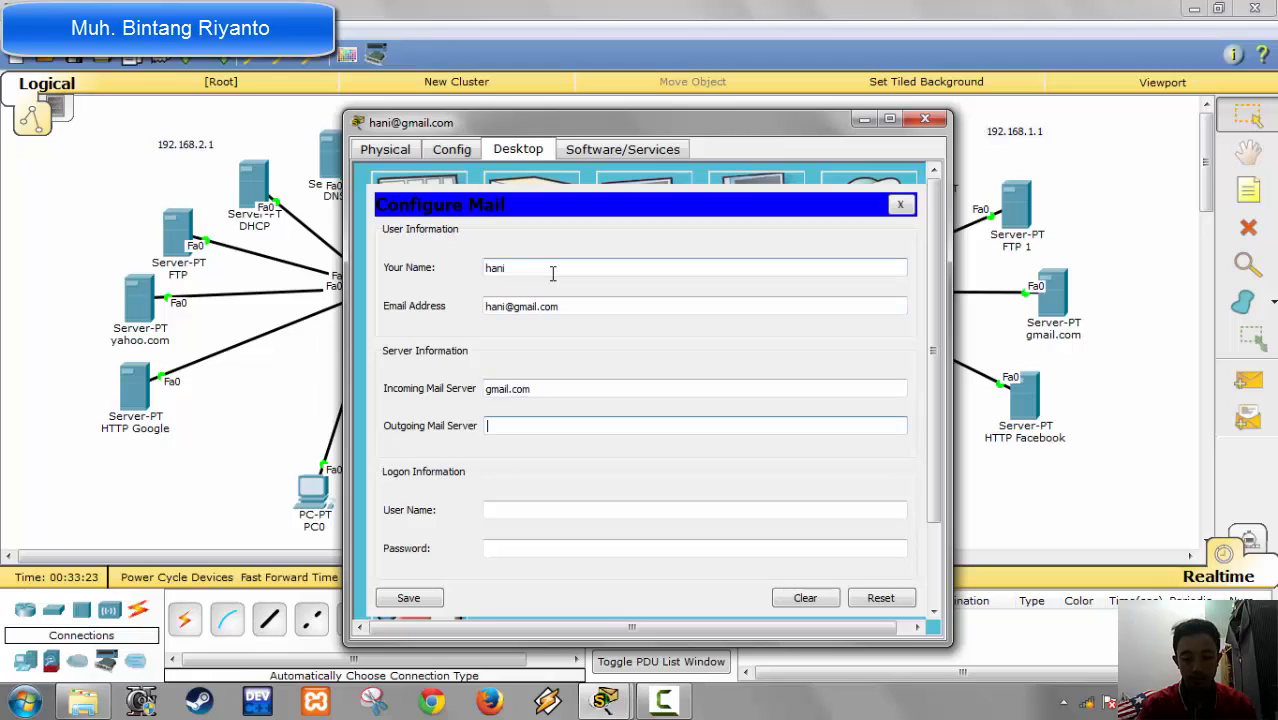
pyautogui.write('gmail.com')
pyautogui.press('Tab')
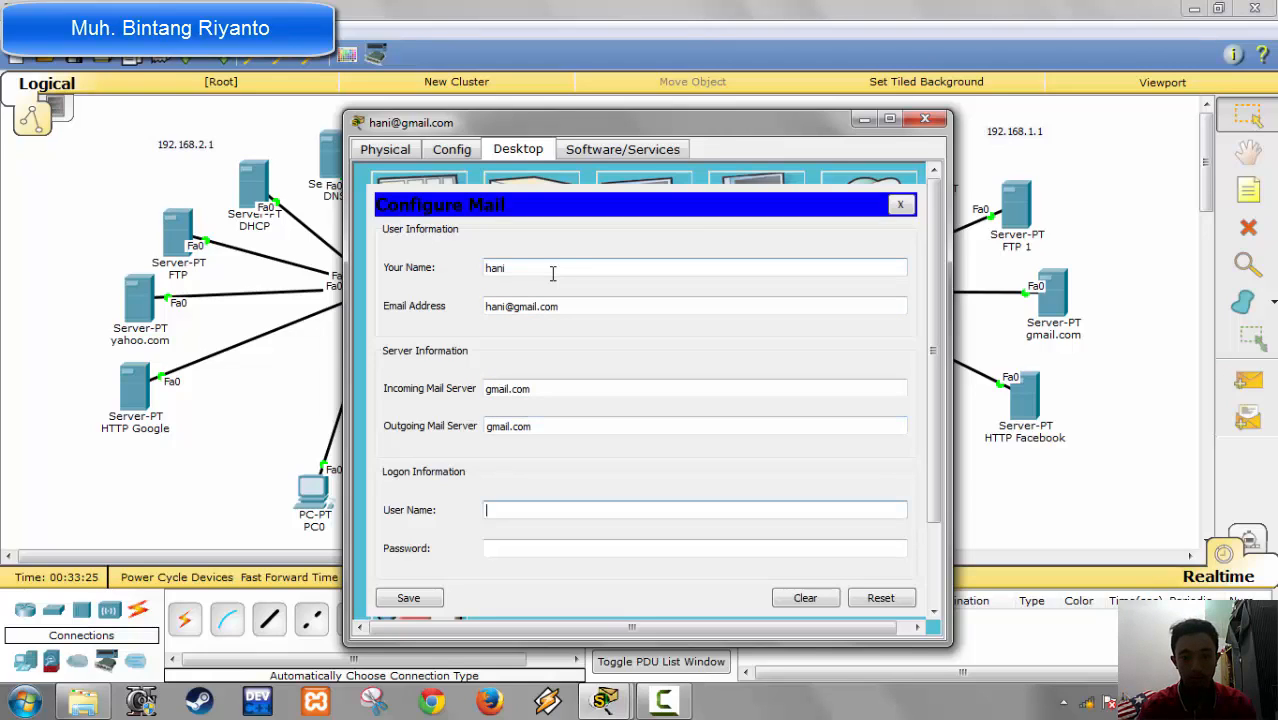
# Step: Enter the second mail account's logon user name and password, save the mail configuration, and close the PC's window
pyautogui.write('han')
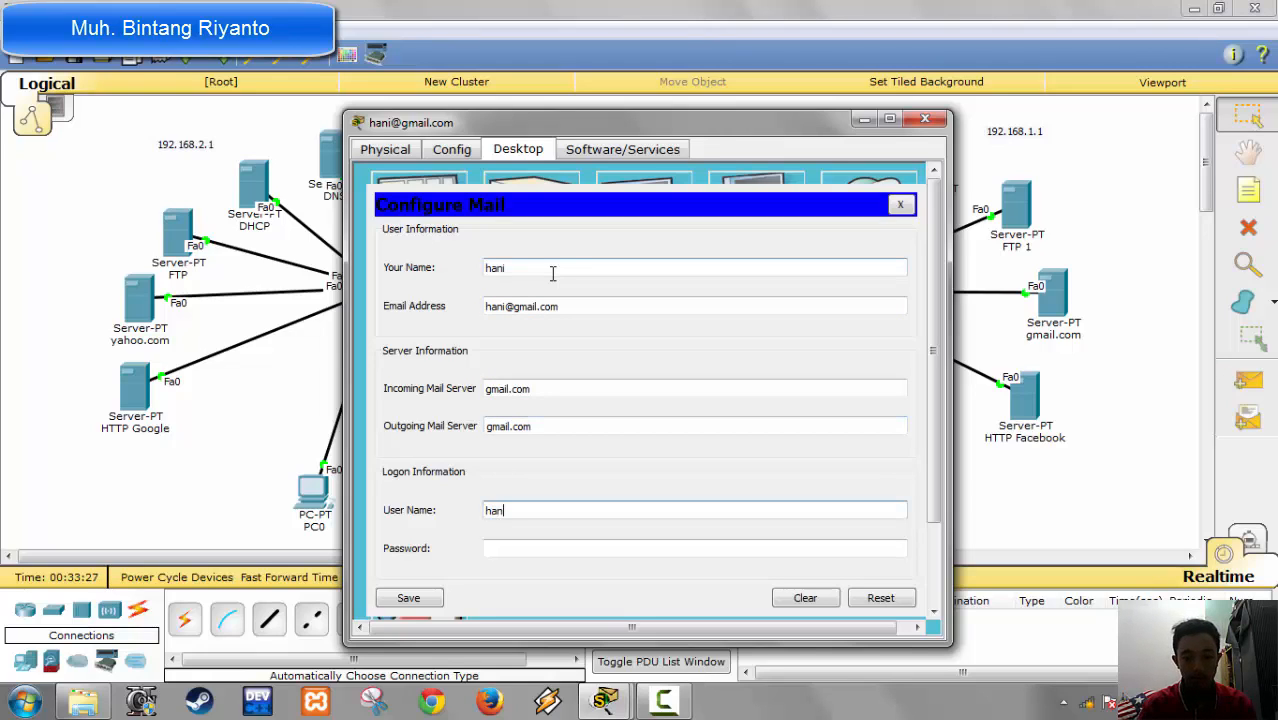
pyautogui.write('i')
pyautogui.press('Tab')
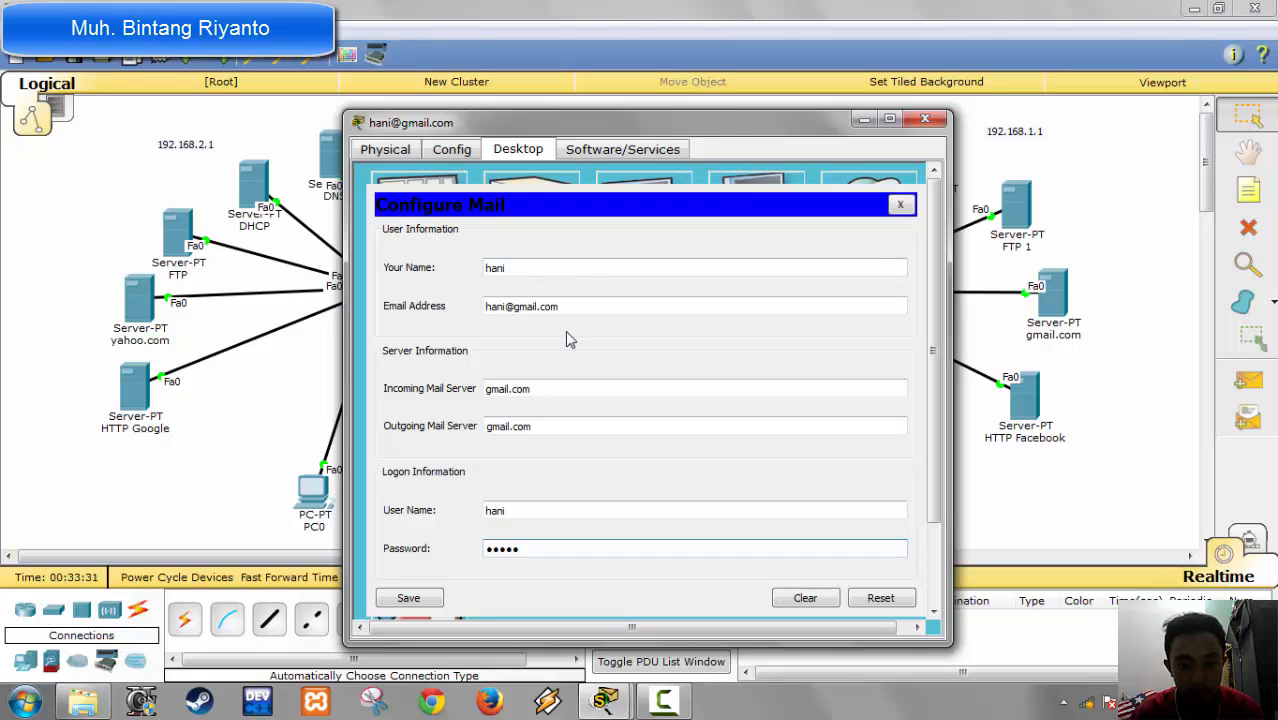
pyautogui.click(412, 598)
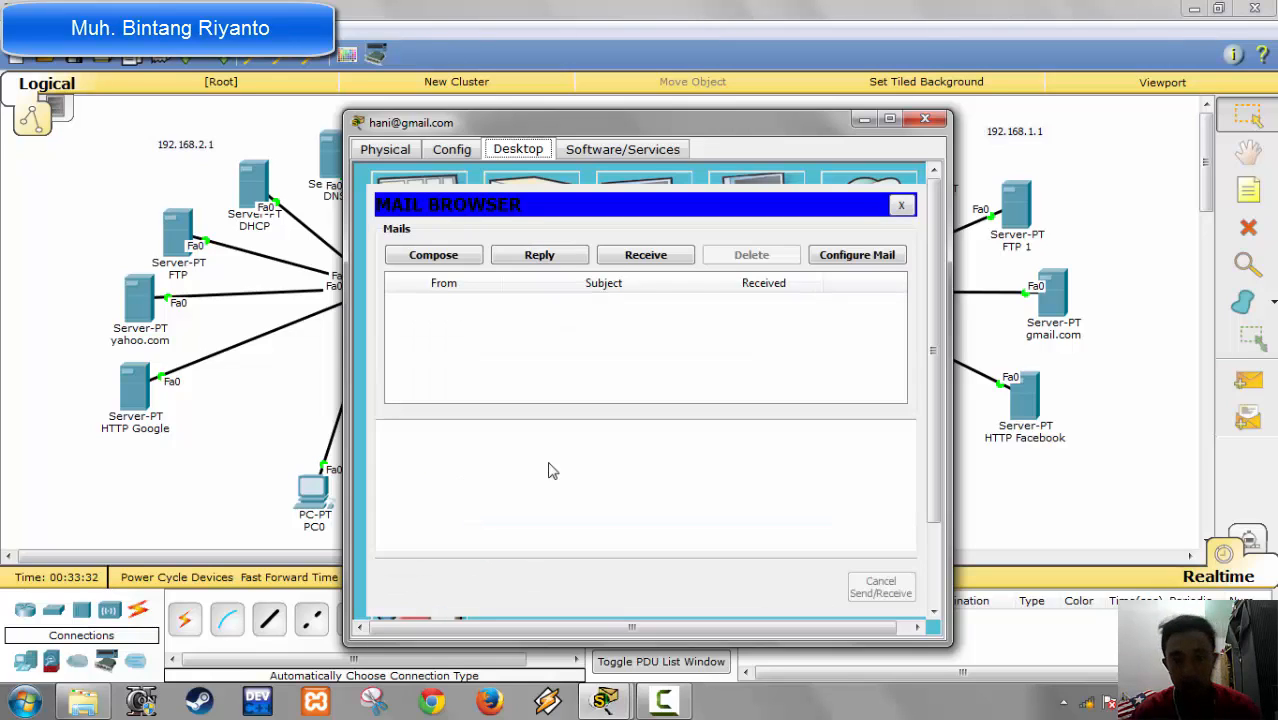
pyautogui.click(922, 121)
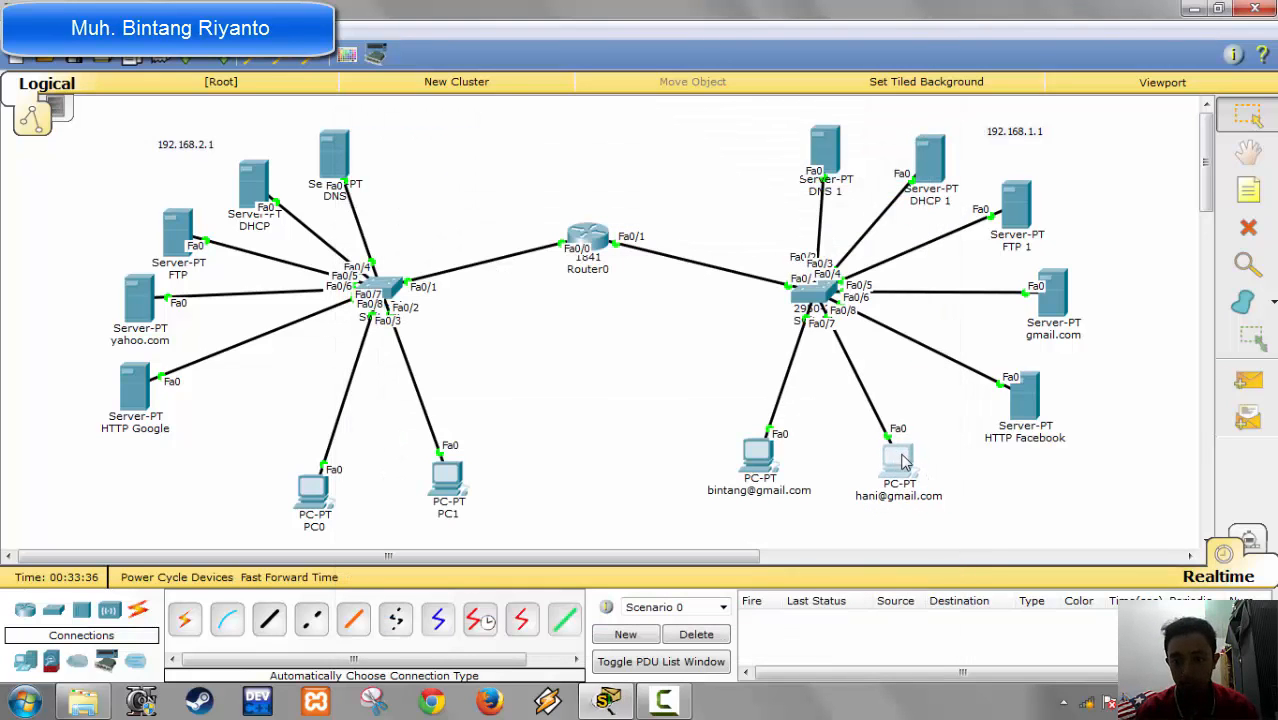
# Step: Test connectivity by sending a simple PDU from the first gmail.com user's PC to the second one's, and return to the Select tool
pyautogui.moveTo(905, 462); pyautogui.dragTo(904, 459)
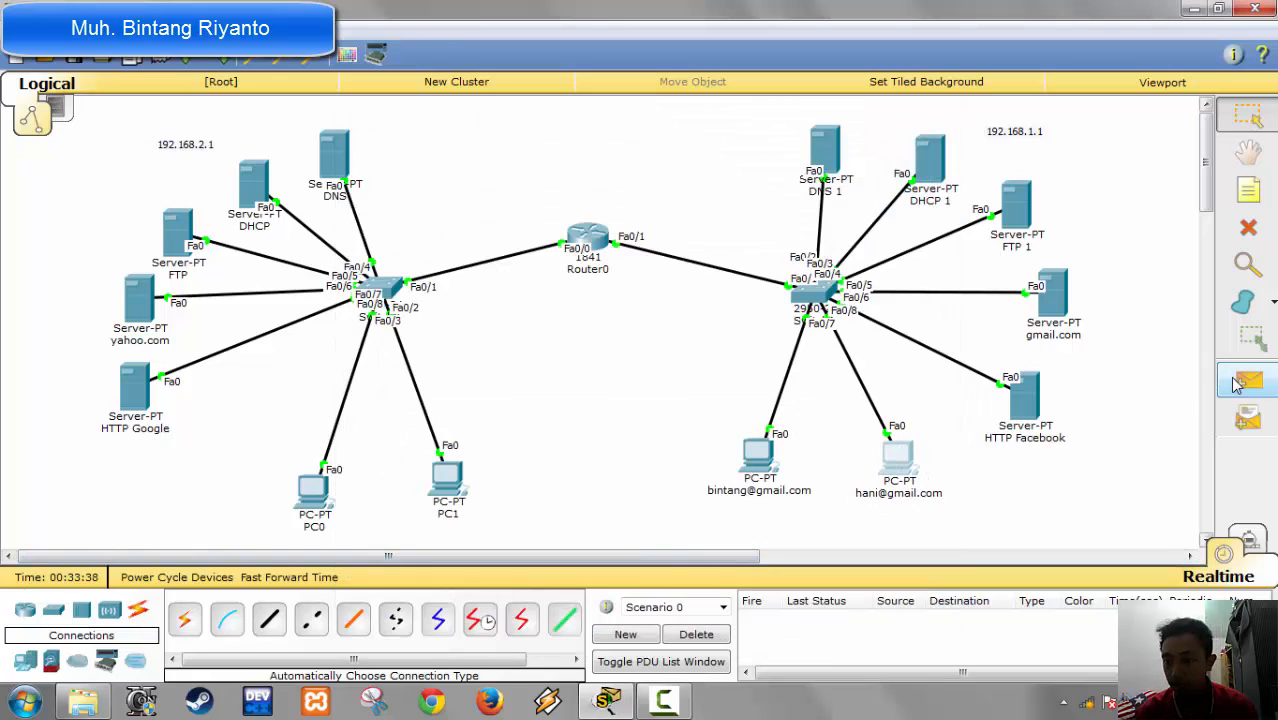
pyautogui.click(1237, 385)
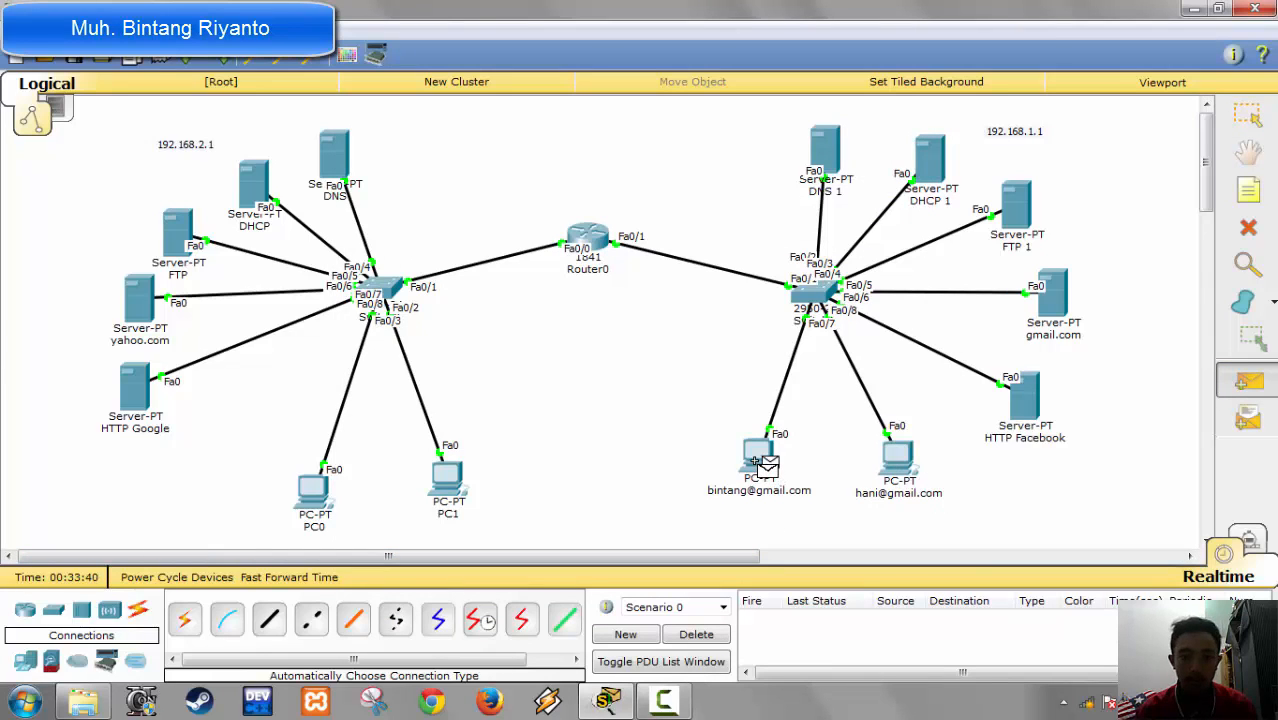
pyautogui.click(758, 458)
pyautogui.click(897, 458)
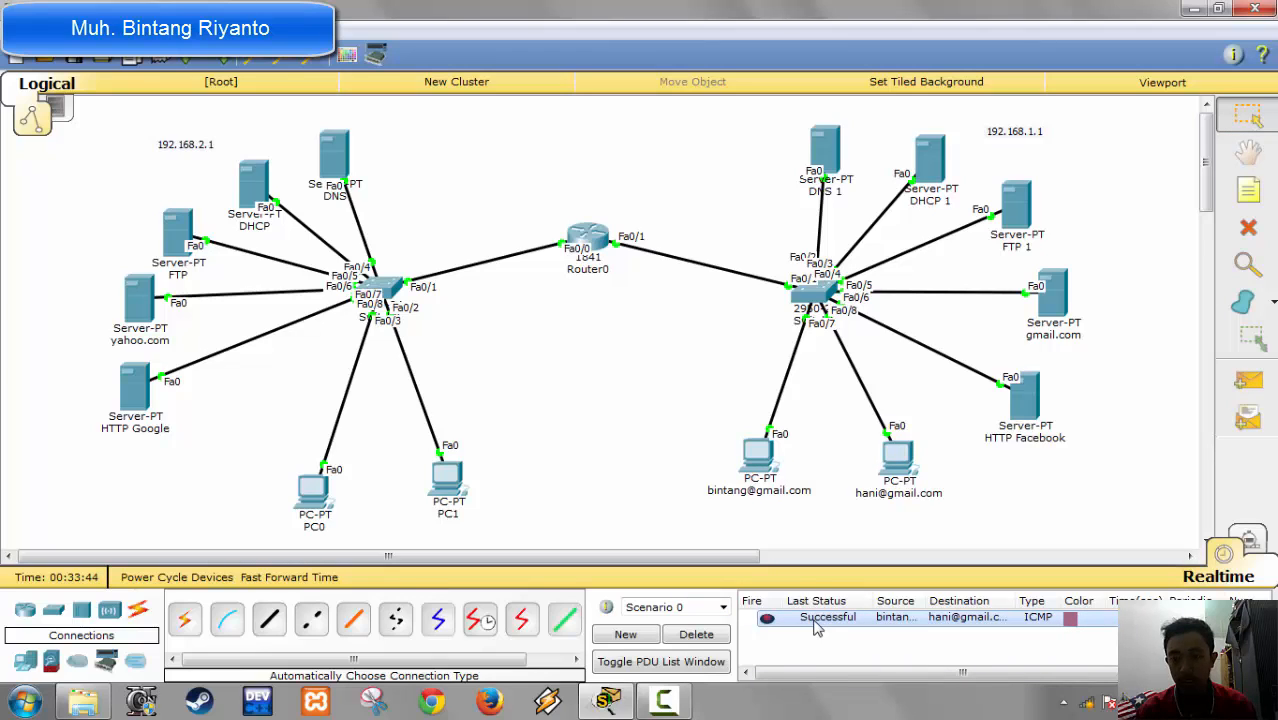
pyautogui.press('Delete')
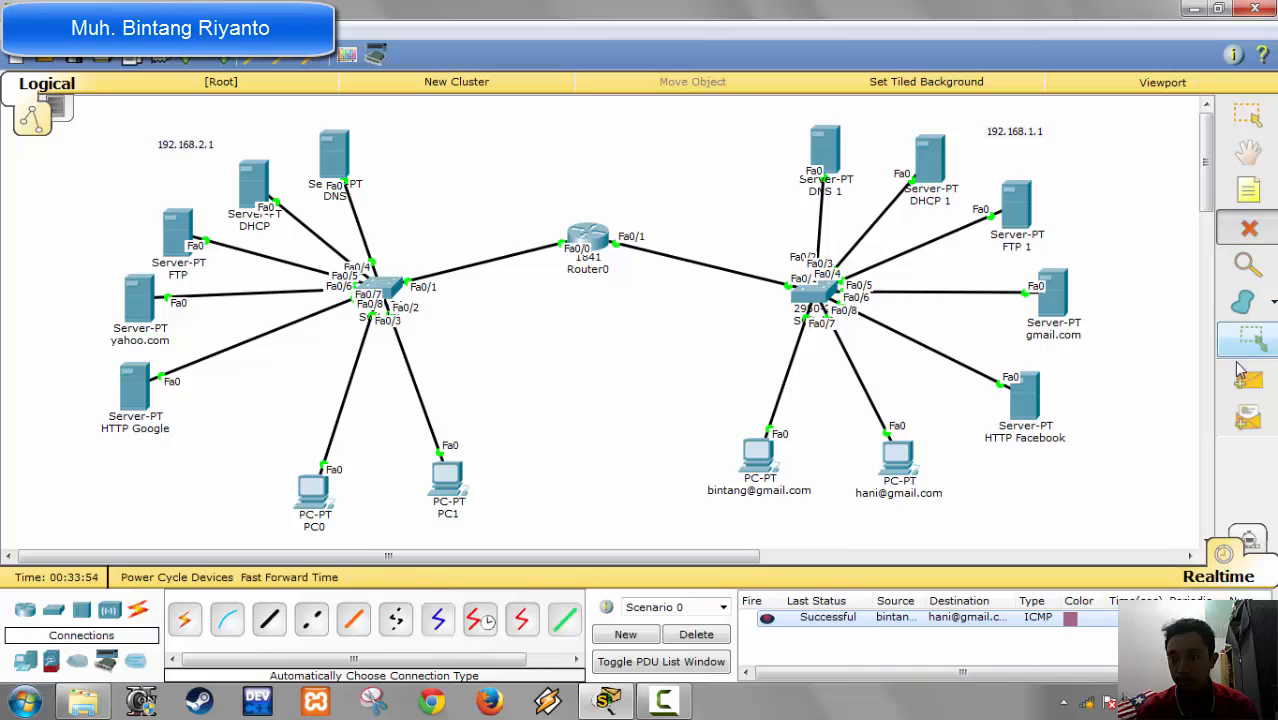
pyautogui.click(1248, 115)
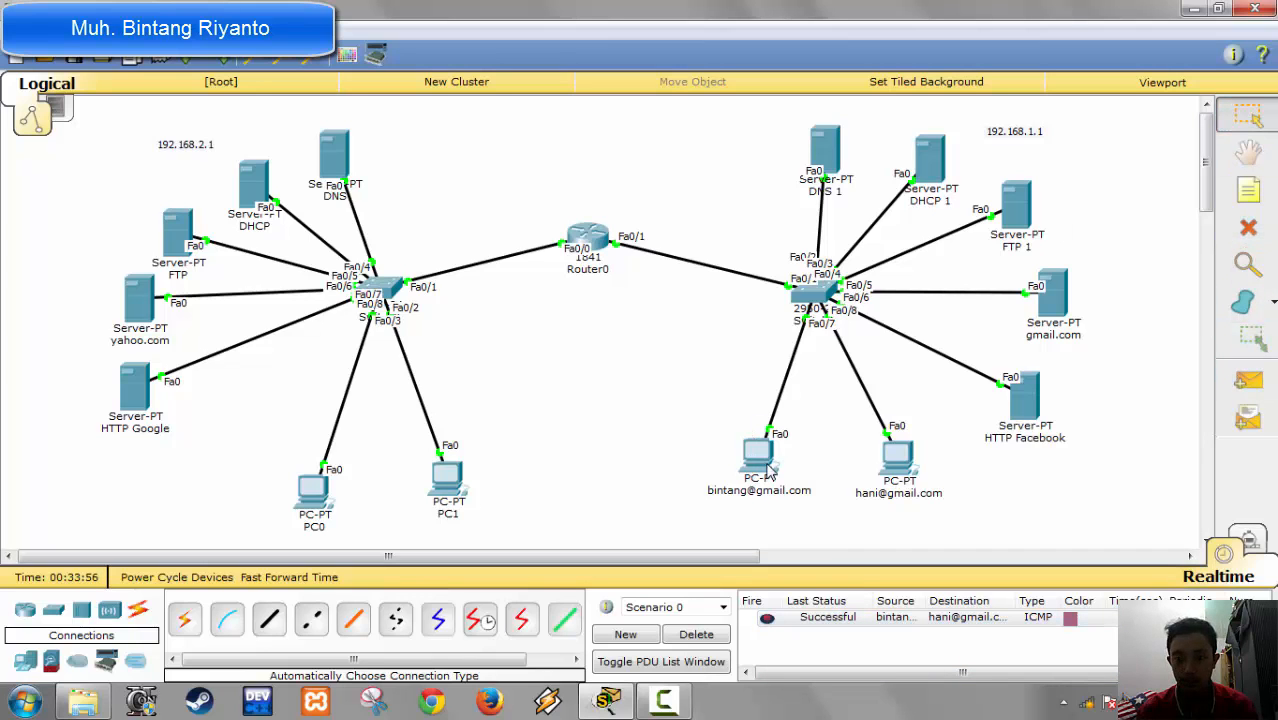
# Step: On the first gmail.com user's PC, compose a new email addressed to the second user's e-mail address
pyautogui.click(768, 470)
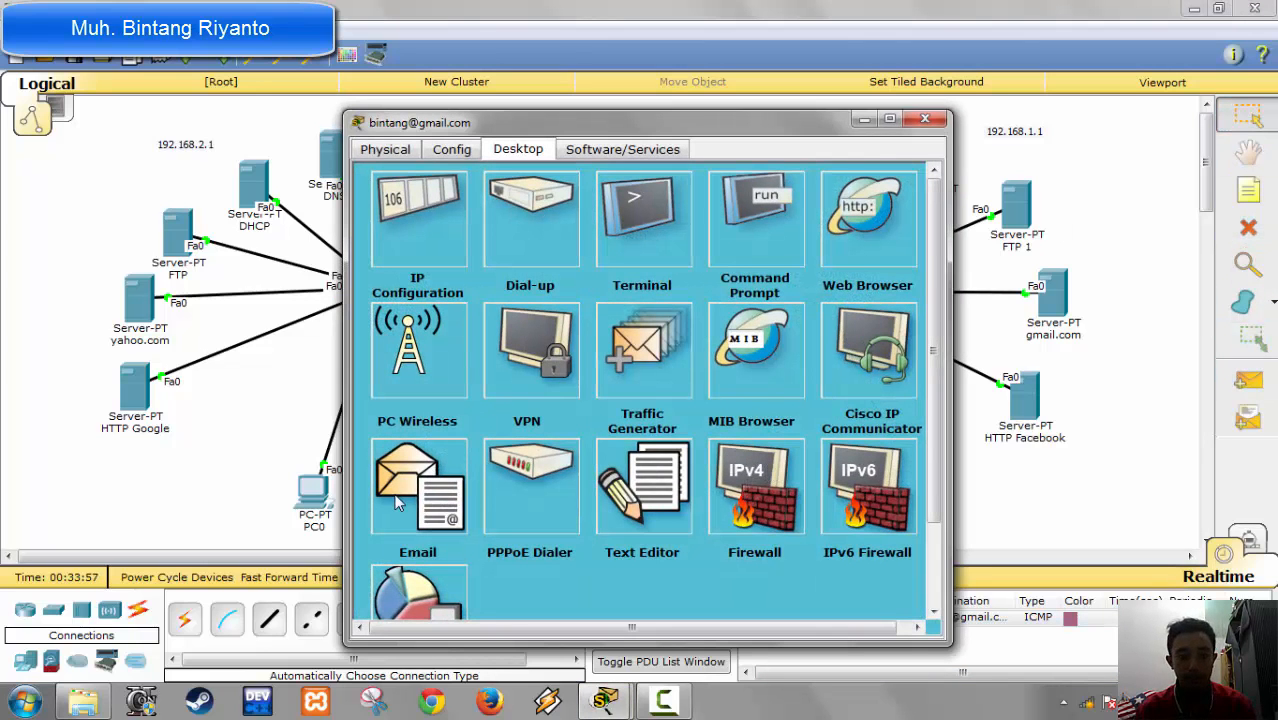
pyautogui.click(397, 503)
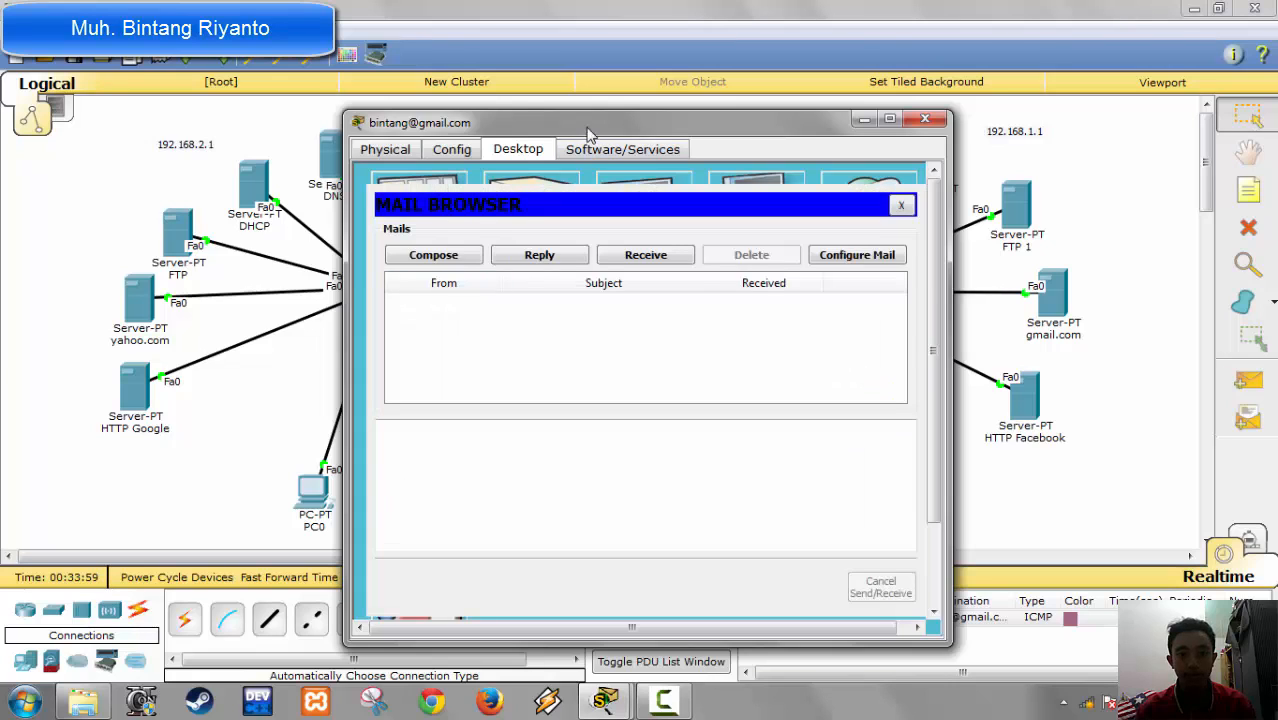
pyautogui.moveTo(588, 126); pyautogui.dragTo(484, 89)
pyautogui.click(338, 221)
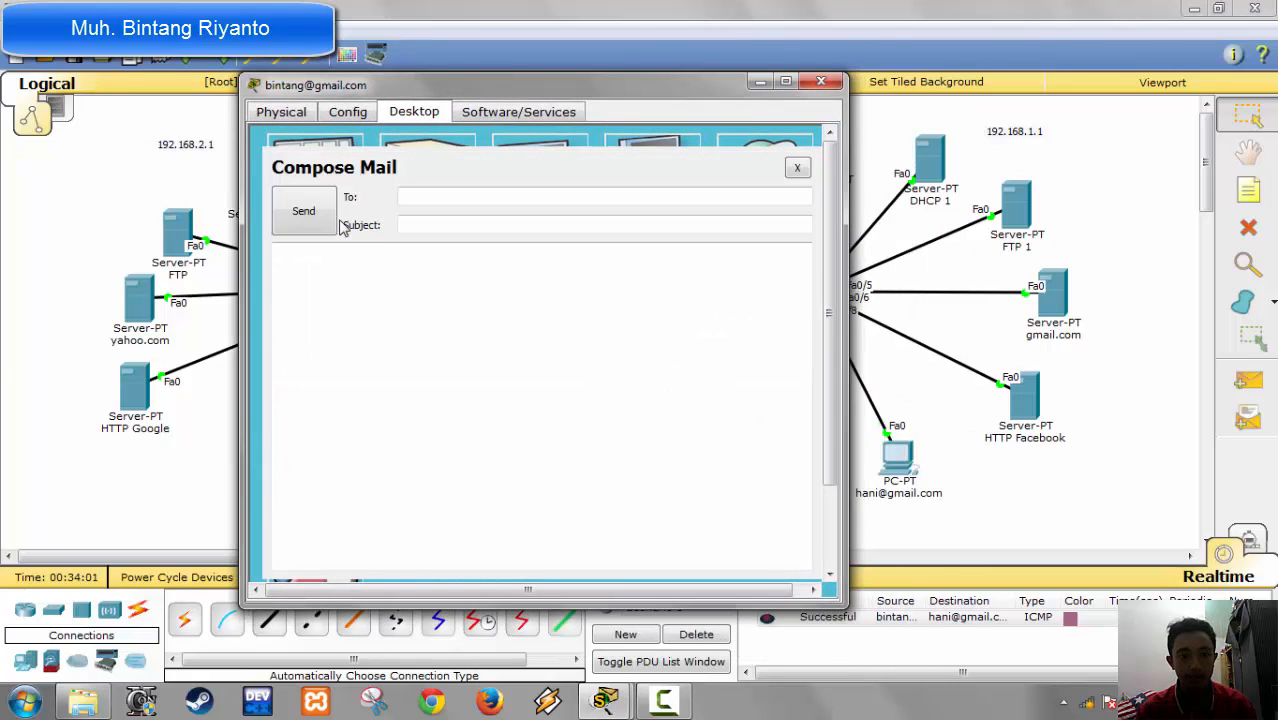
pyautogui.click(431, 200)
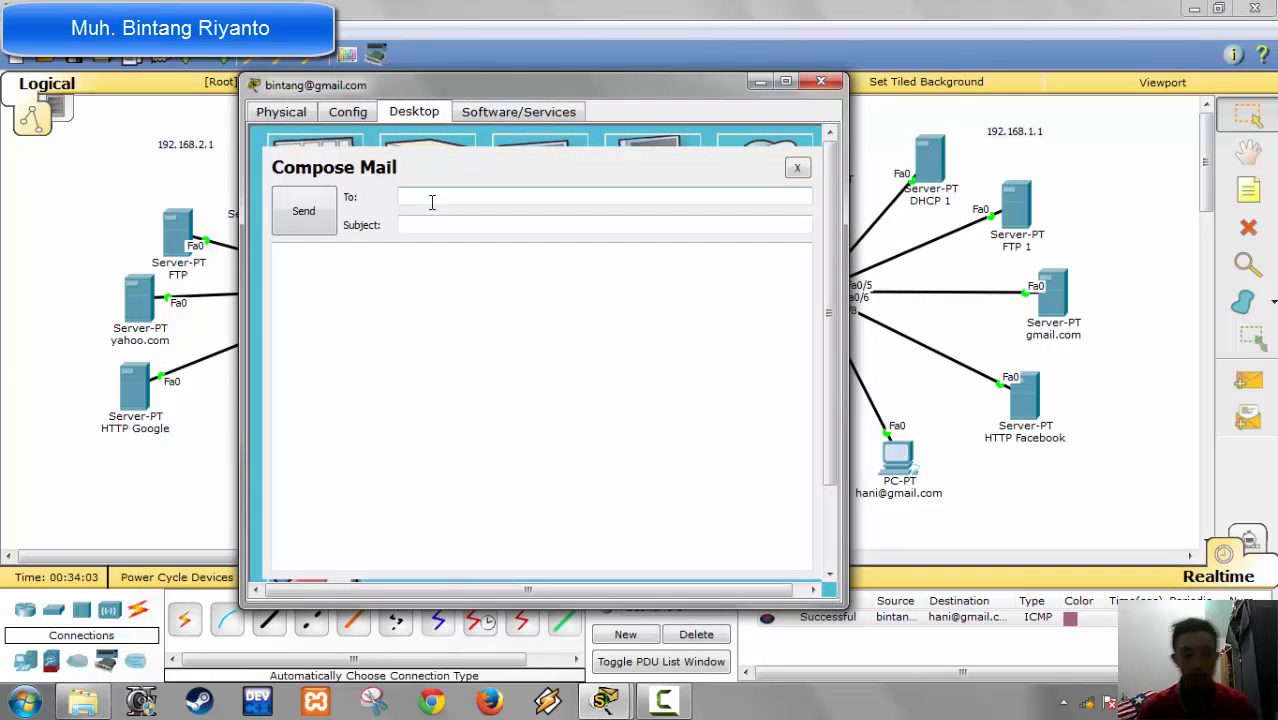
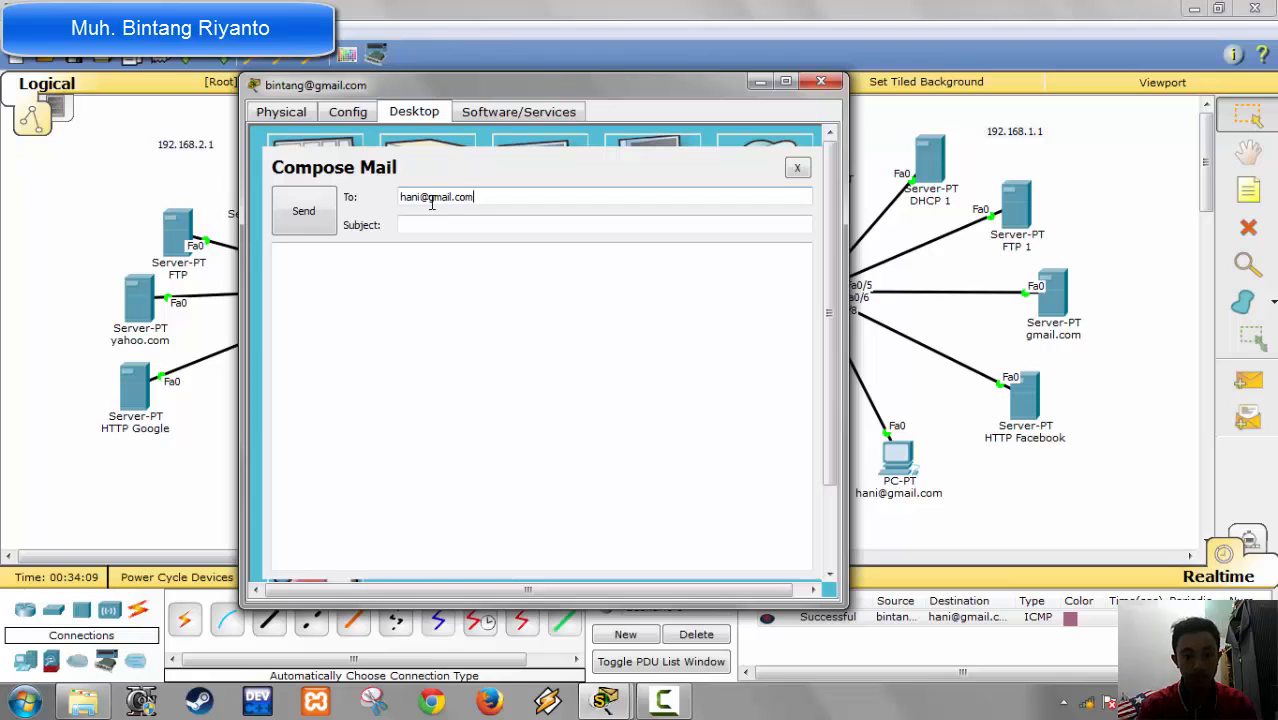
# Step: Give the email the subject "tes" and the body "ok", try to send it, and close the PC's window
pyautogui.press('Tab')
pyautogui.write('tes')
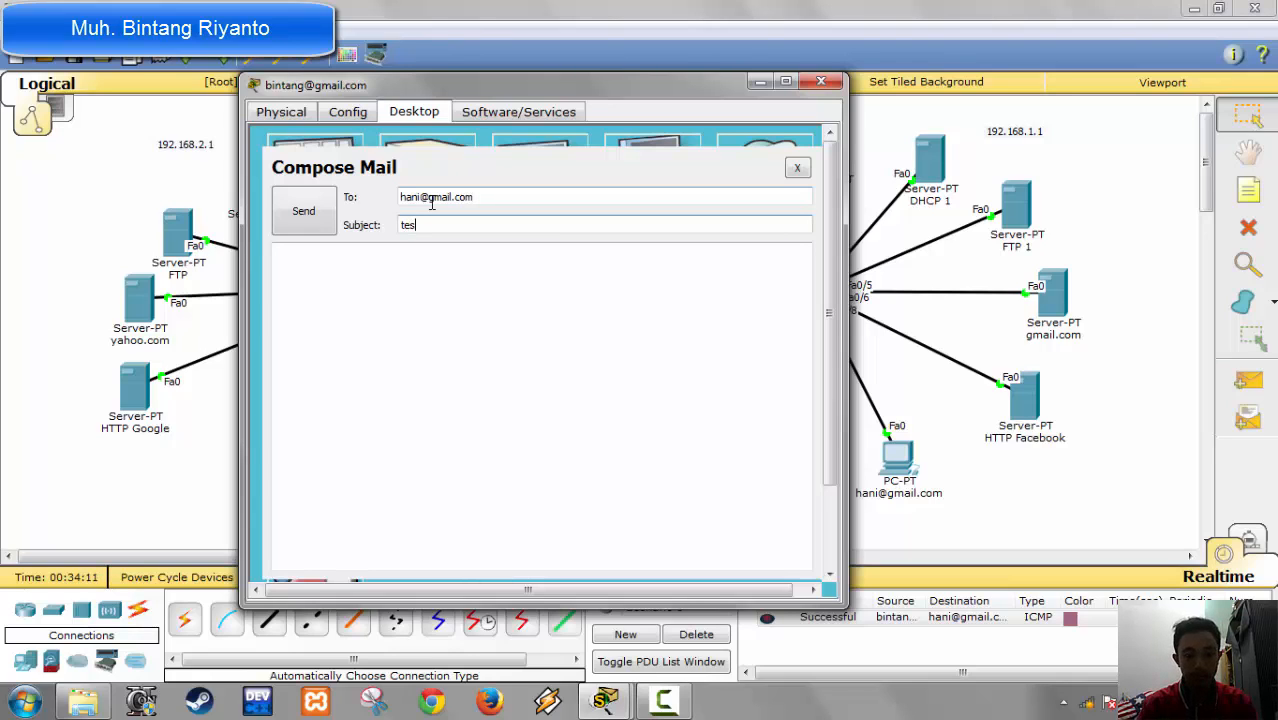
pyautogui.press('Tab')
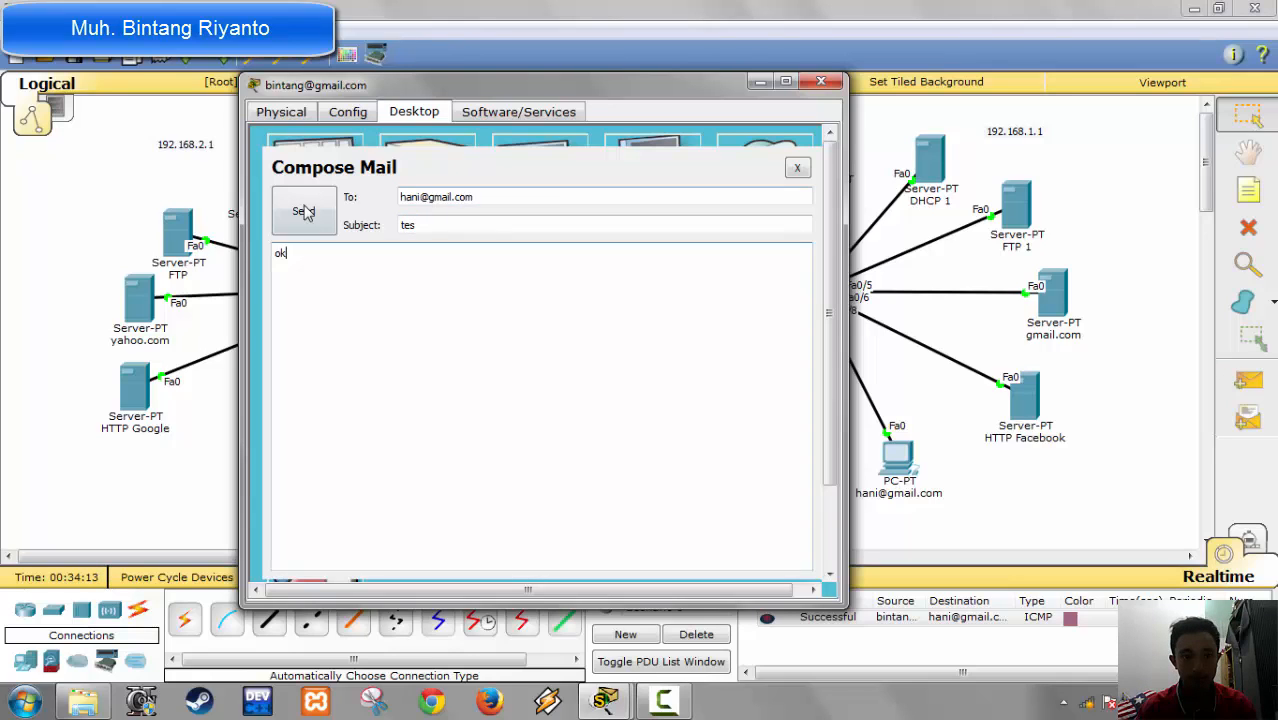
pyautogui.click(306, 212)
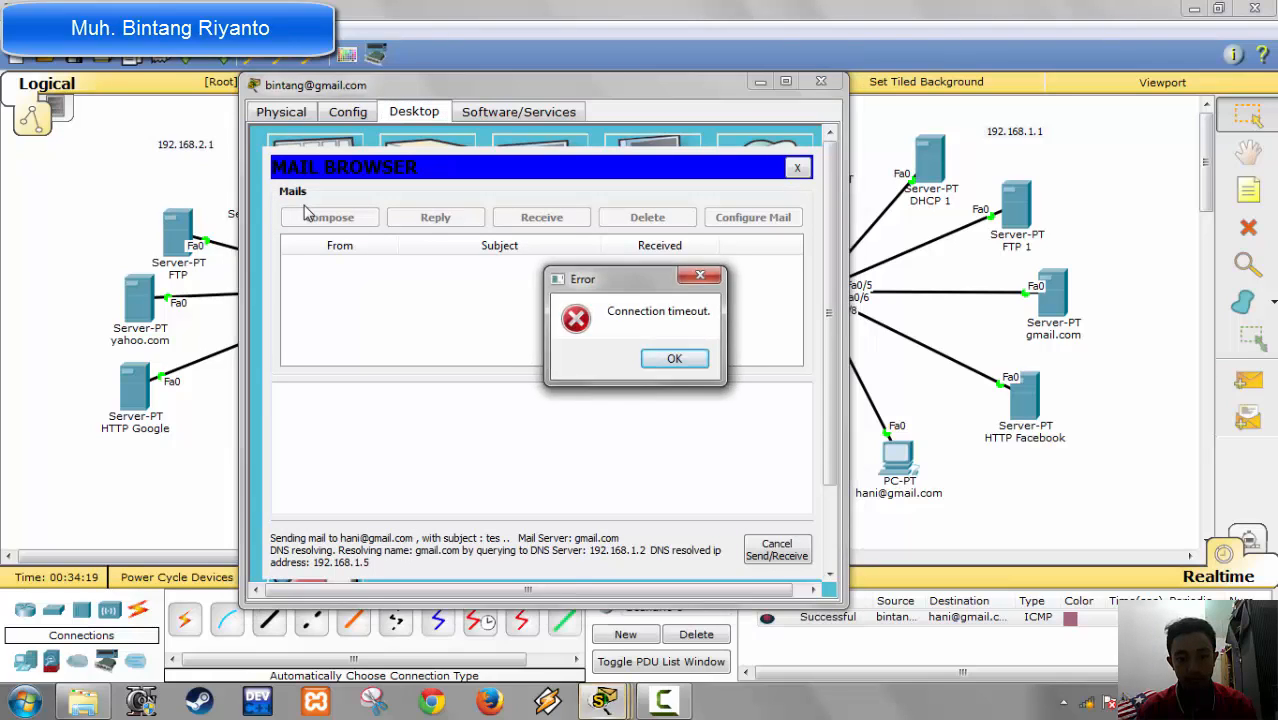
pyautogui.click(666, 359)
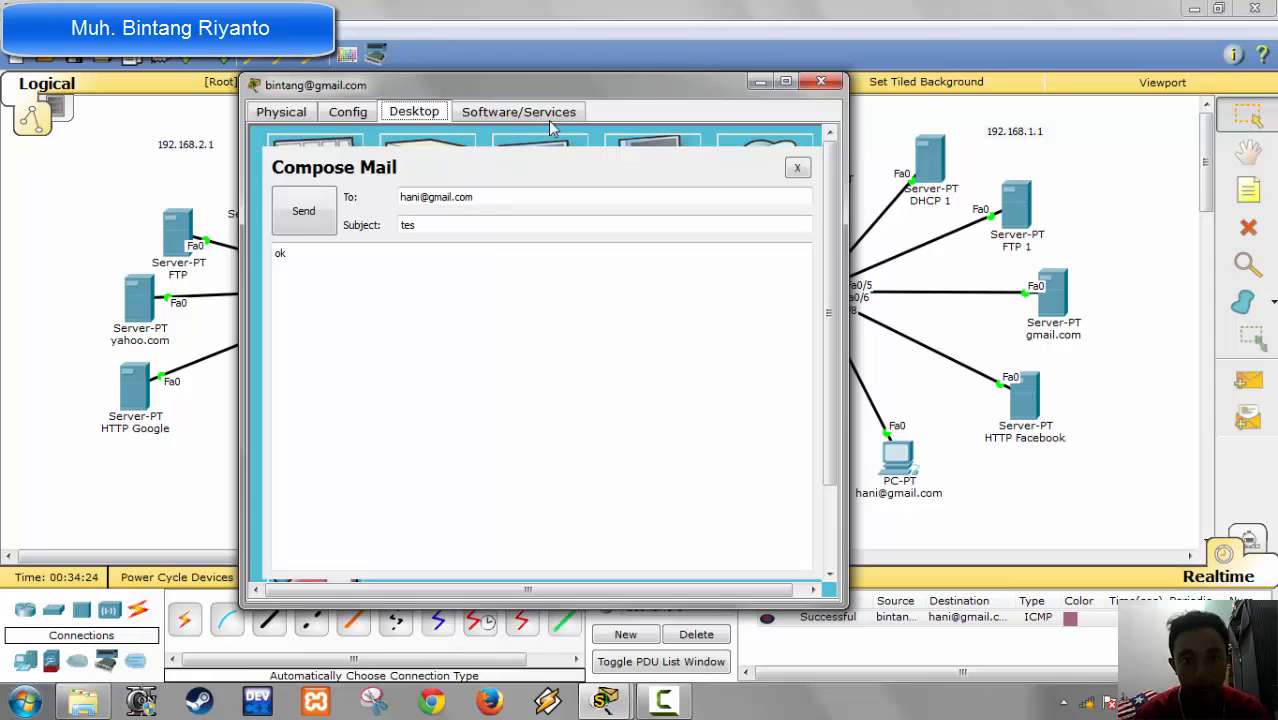
pyautogui.click(821, 81)
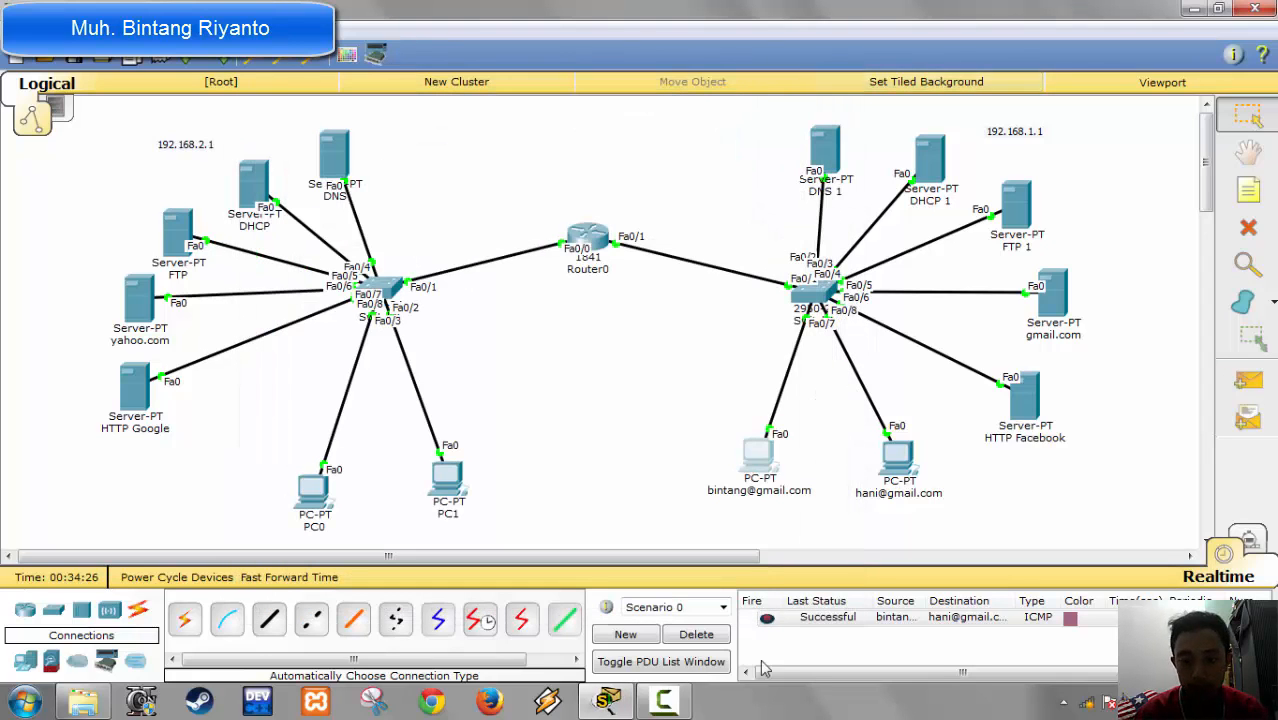
pyautogui.click(679, 712)
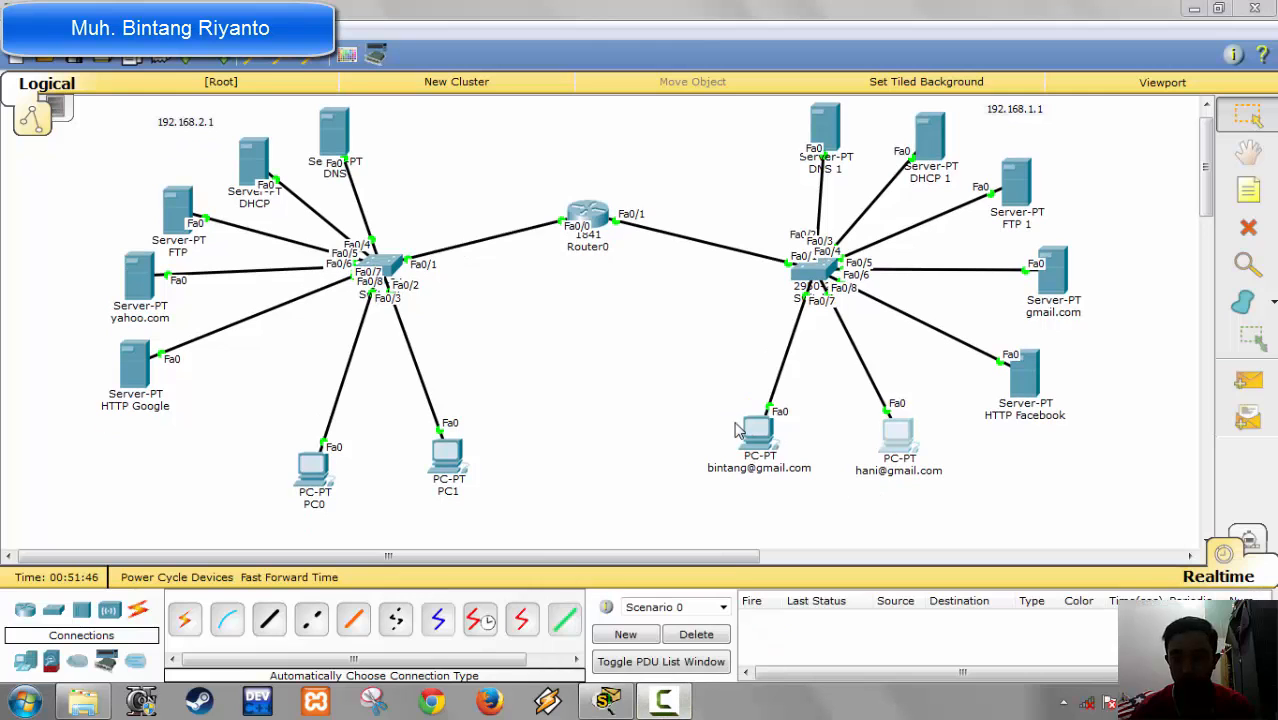
pyautogui.click(750, 432)
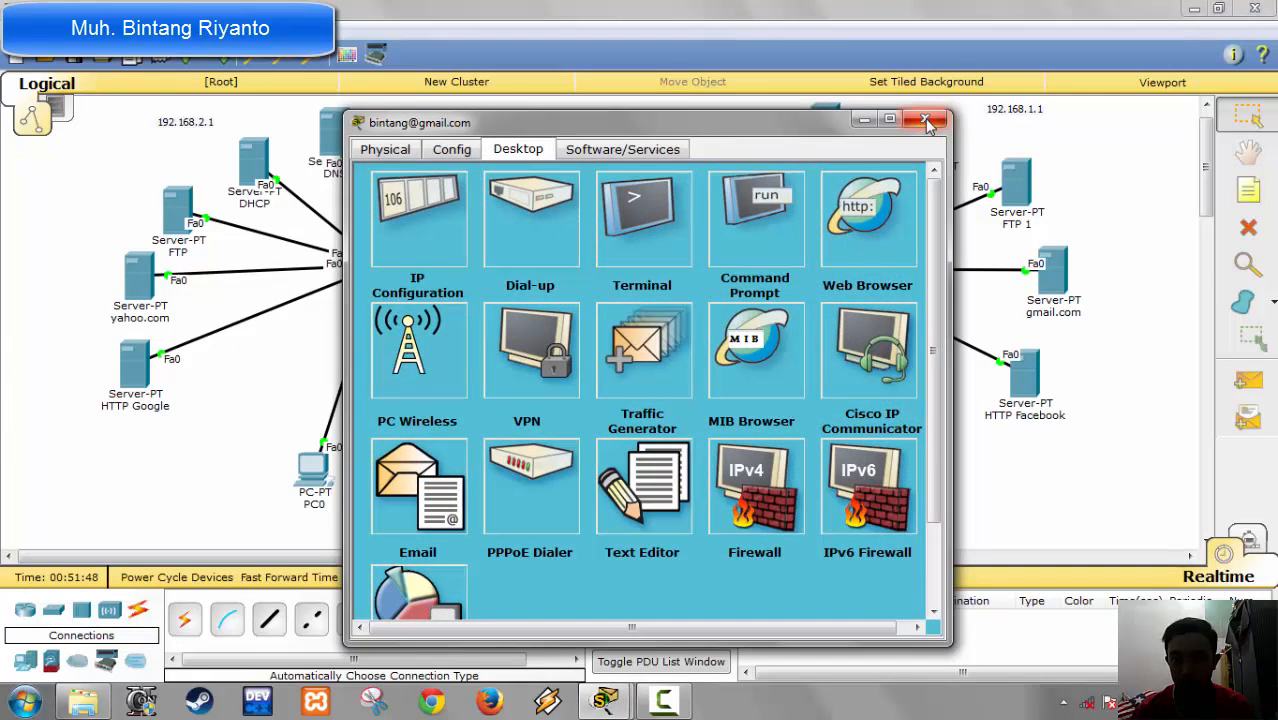
pyautogui.click(925, 119)
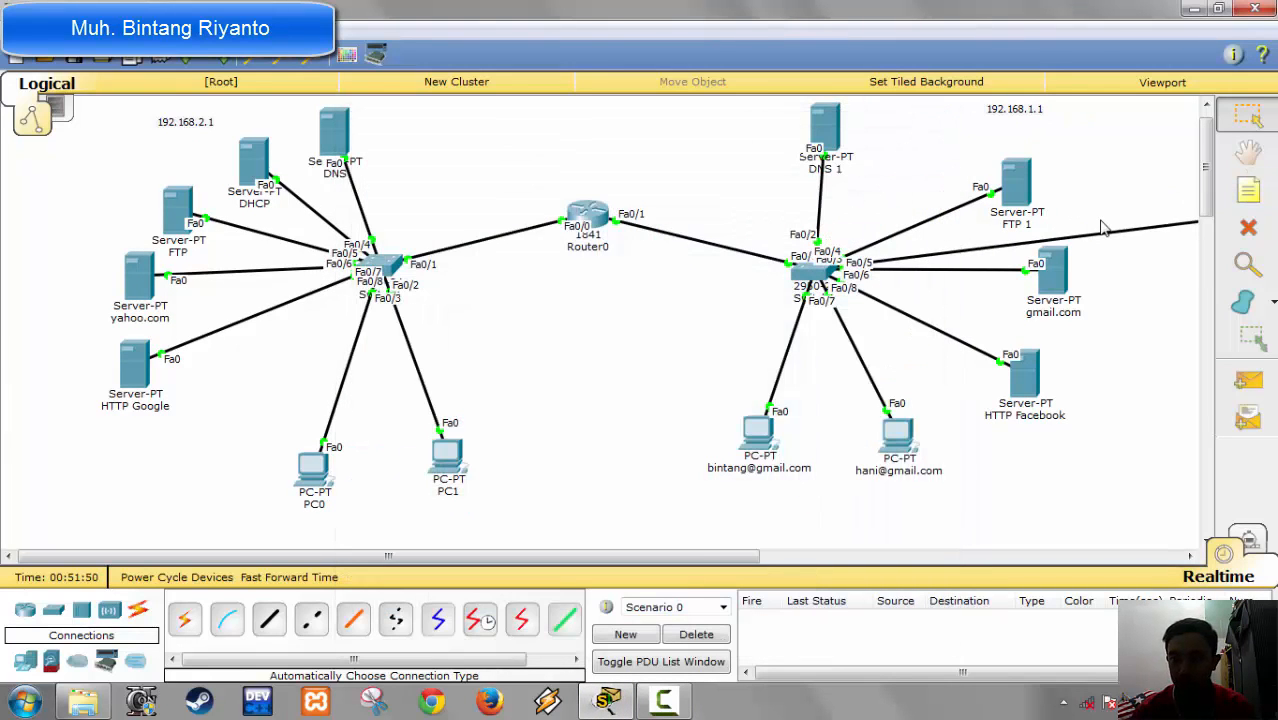
# Step: Move the FTP 1 server closer to DNS 1 and place the DHCP 1 server between FTP 1 and gmail.com
pyautogui.moveTo(1026, 204); pyautogui.dragTo(956, 172)
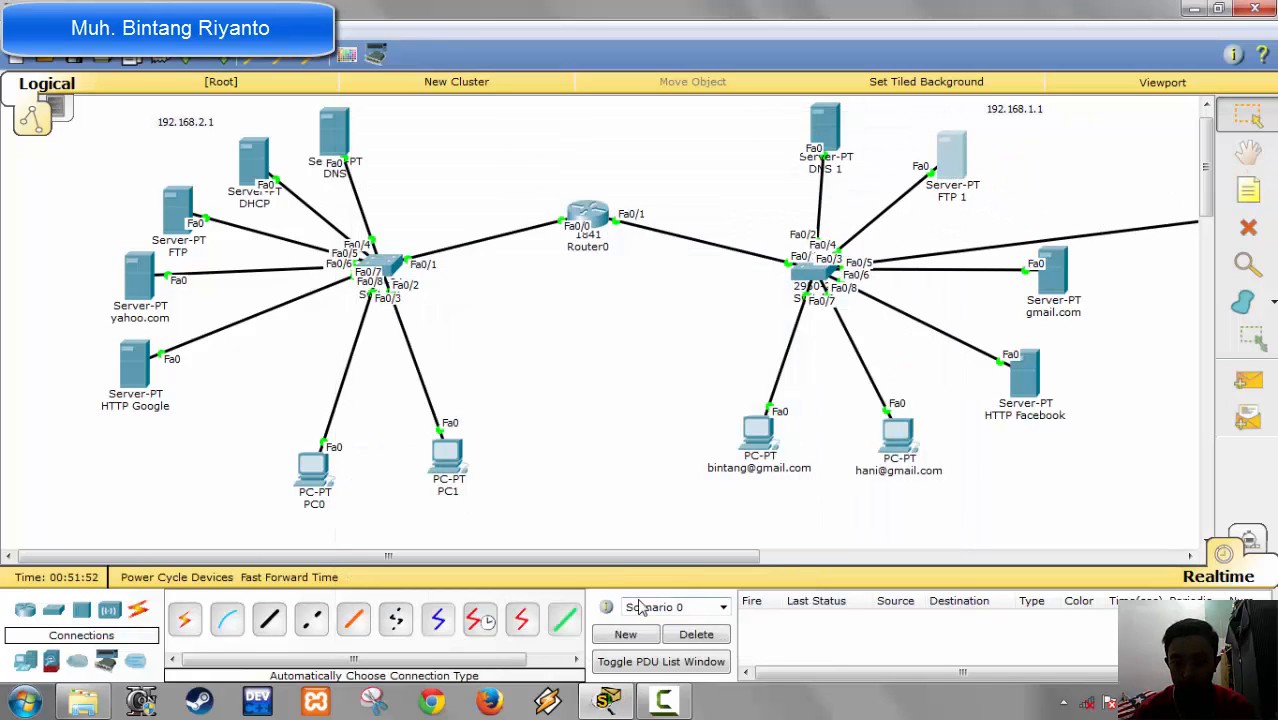
pyautogui.moveTo(718, 563); pyautogui.dragTo(970, 519)
pyautogui.moveTo(833, 234); pyautogui.dragTo(574, 219)
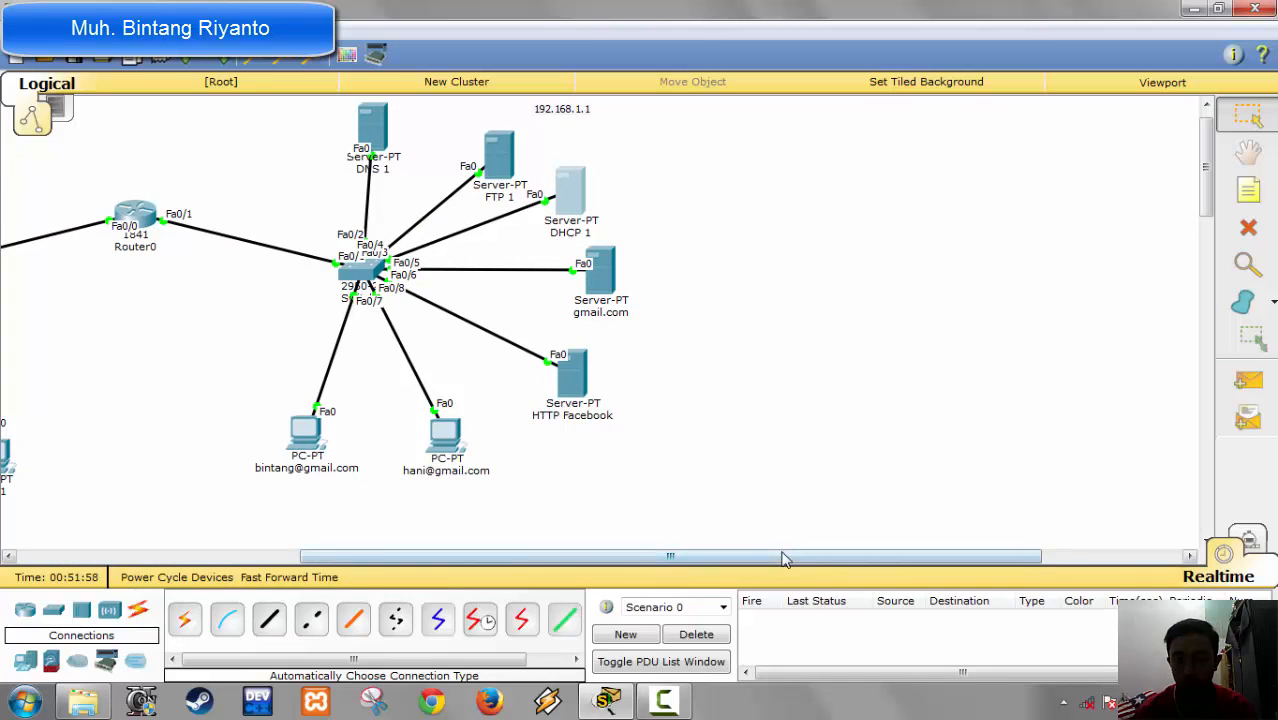
# Step: Test connectivity by sending a simple PDU from the right-hand gmail.com user's PC to the left-hand gmail.com user's PC
pyautogui.moveTo(784, 562); pyautogui.dragTo(705, 565)
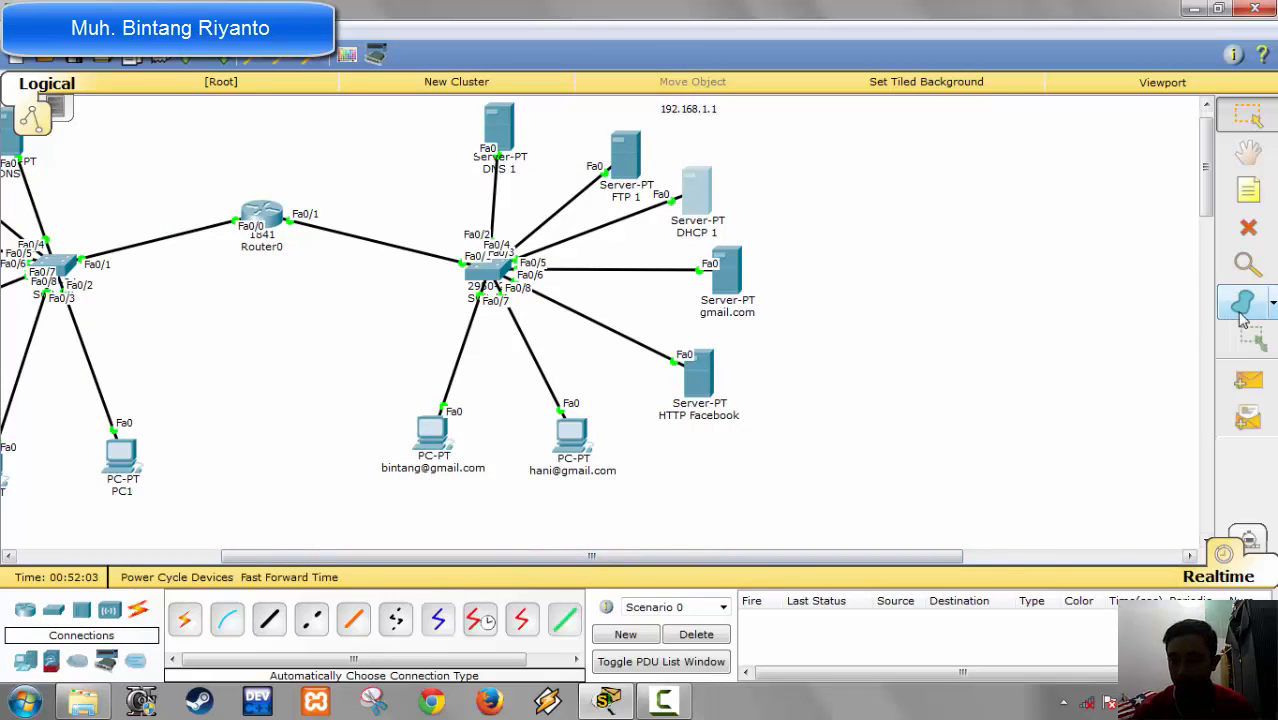
pyautogui.click(1247, 382)
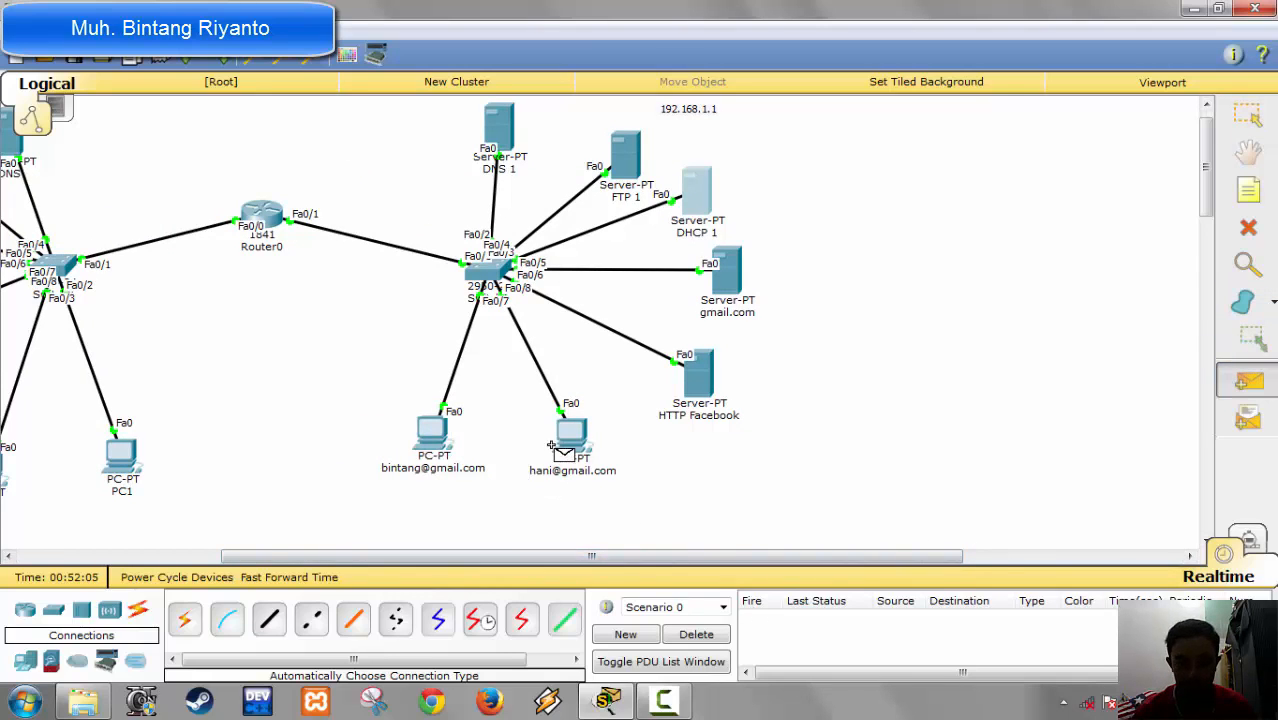
pyautogui.click(584, 443)
pyautogui.click(432, 436)
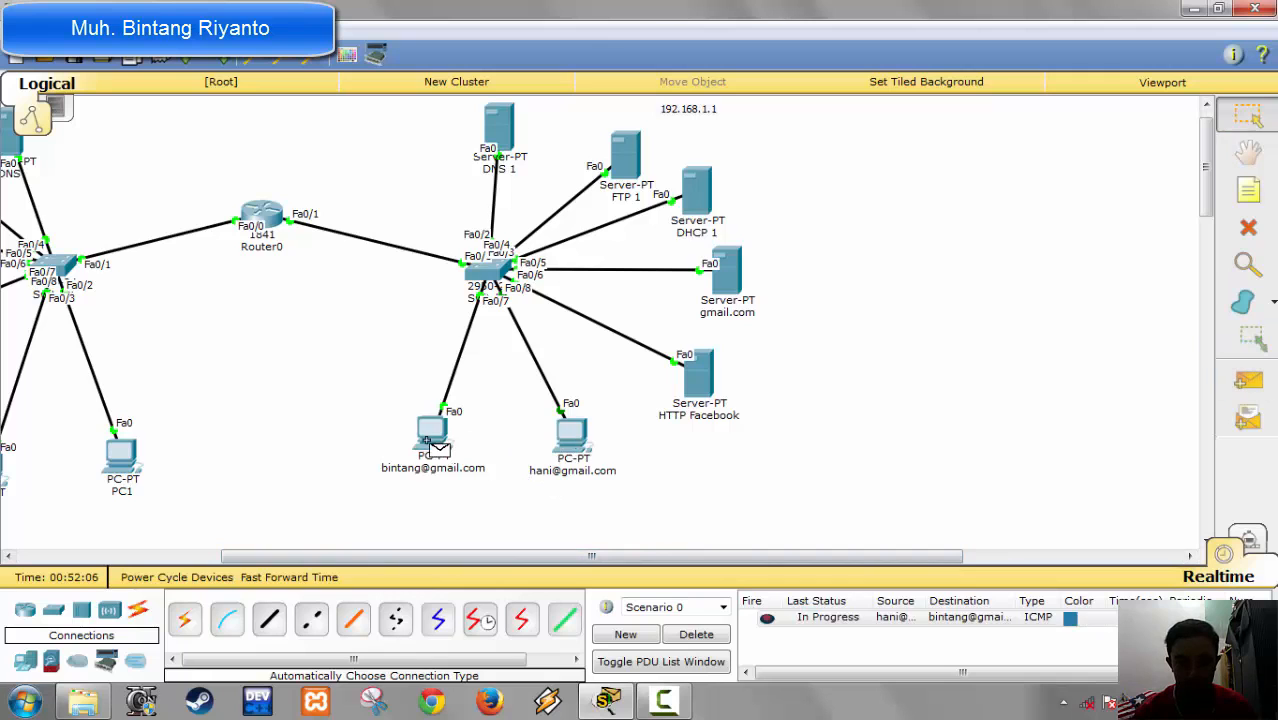
# Step: On the right-hand gmail.com user's PC, compose a new email addressed to the left-hand user's e-mail address
pyautogui.click(562, 458)
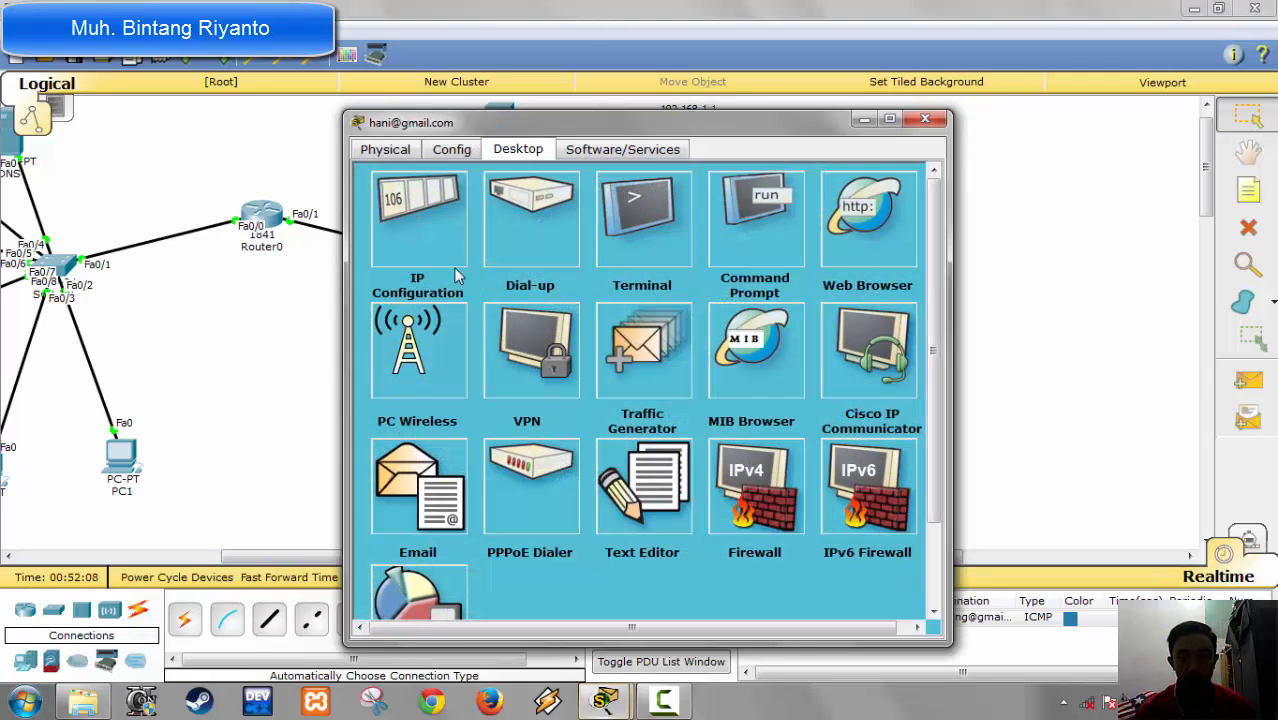
pyautogui.click(432, 476)
pyautogui.click(458, 257)
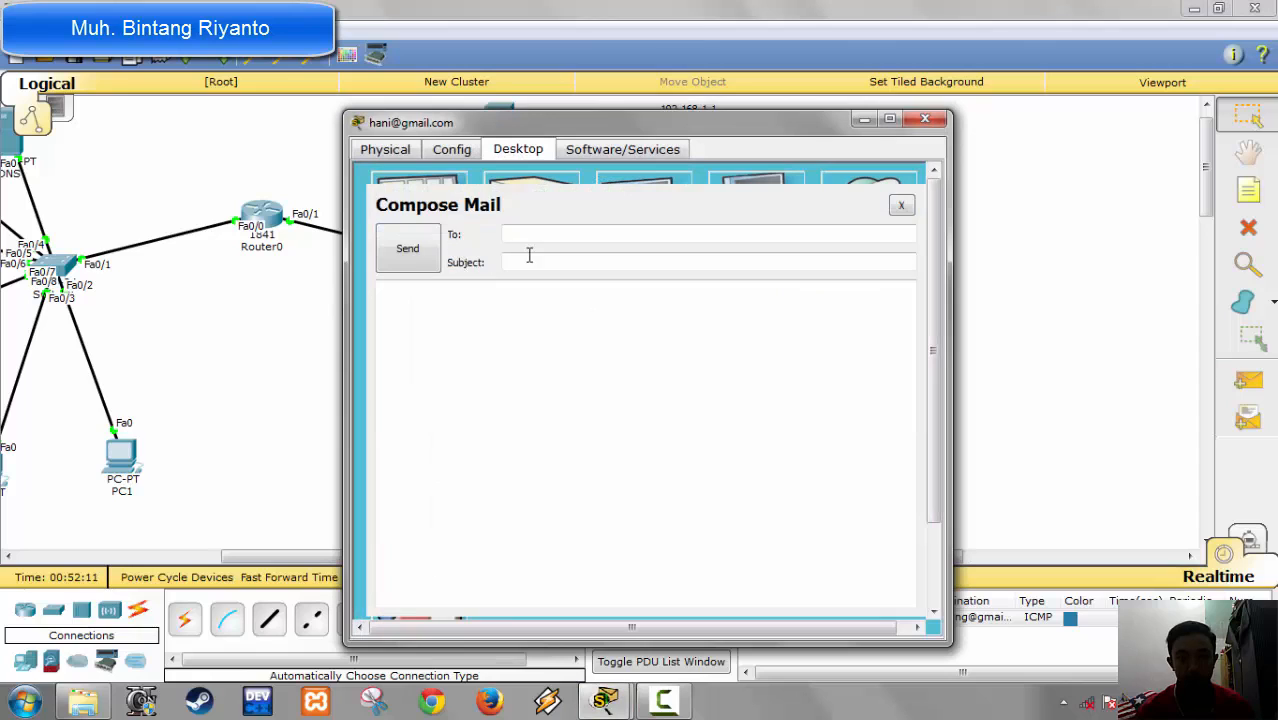
pyautogui.click(532, 232)
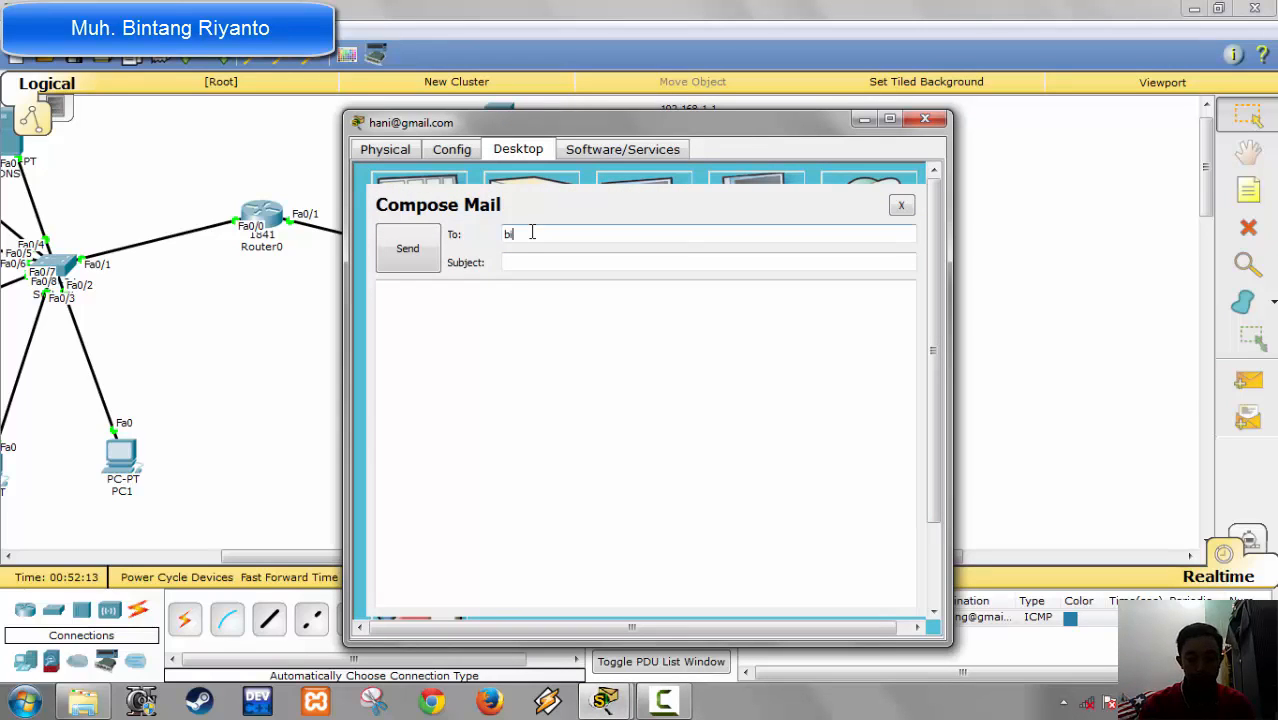
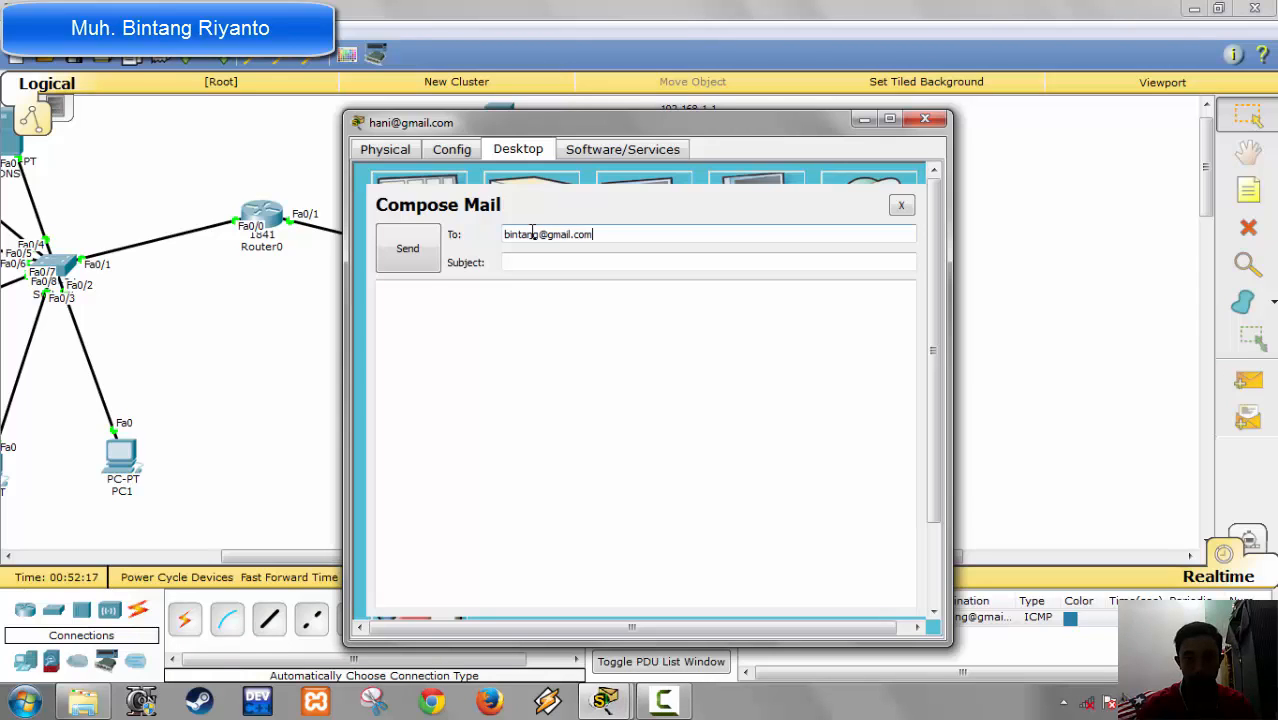
pyautogui.press('Tab')
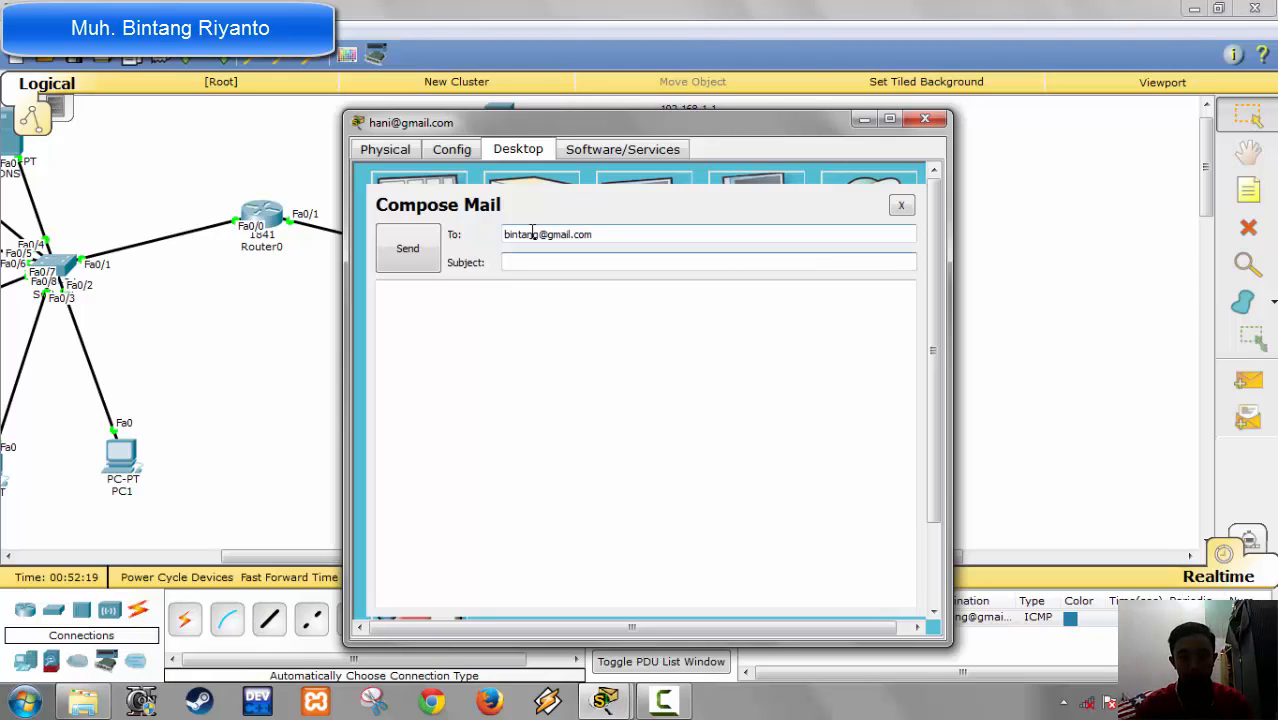
# Step: Give the email the subject "tes" and the body "ok", send it, and close the PC's window
pyautogui.write('tes')
pyautogui.press('Tab')
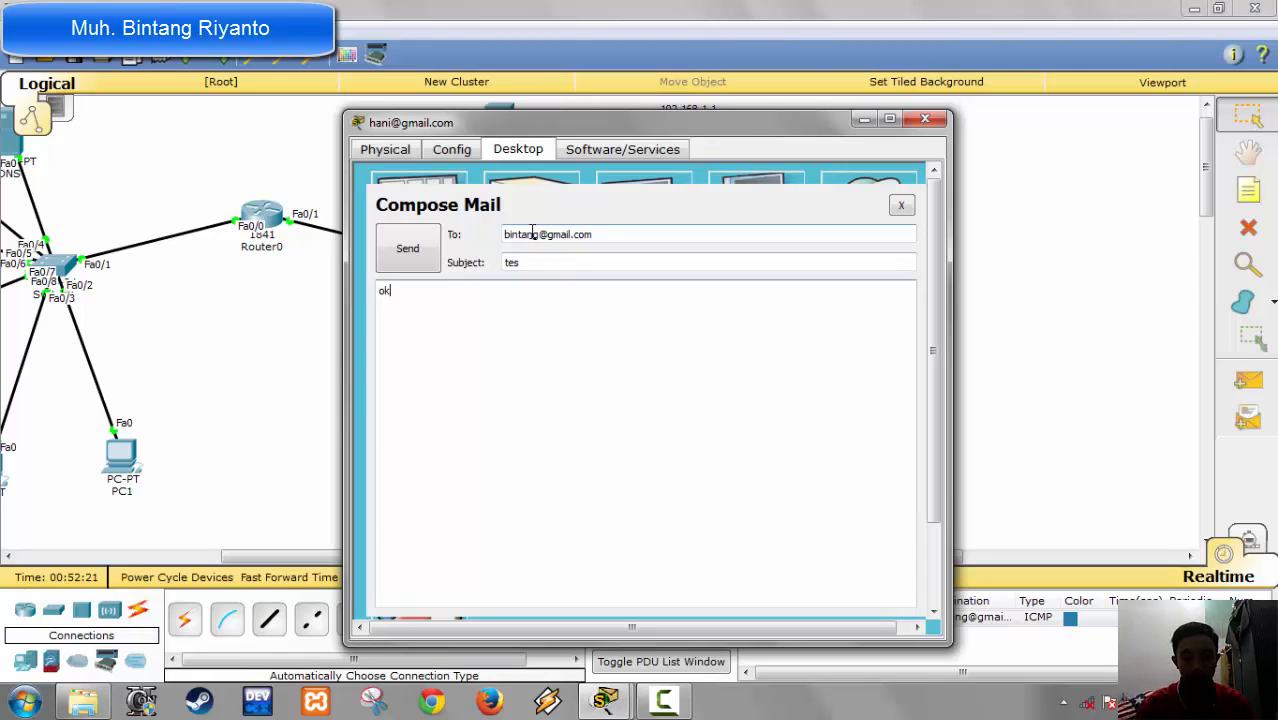
pyautogui.write('ok')
pyautogui.click(424, 254)
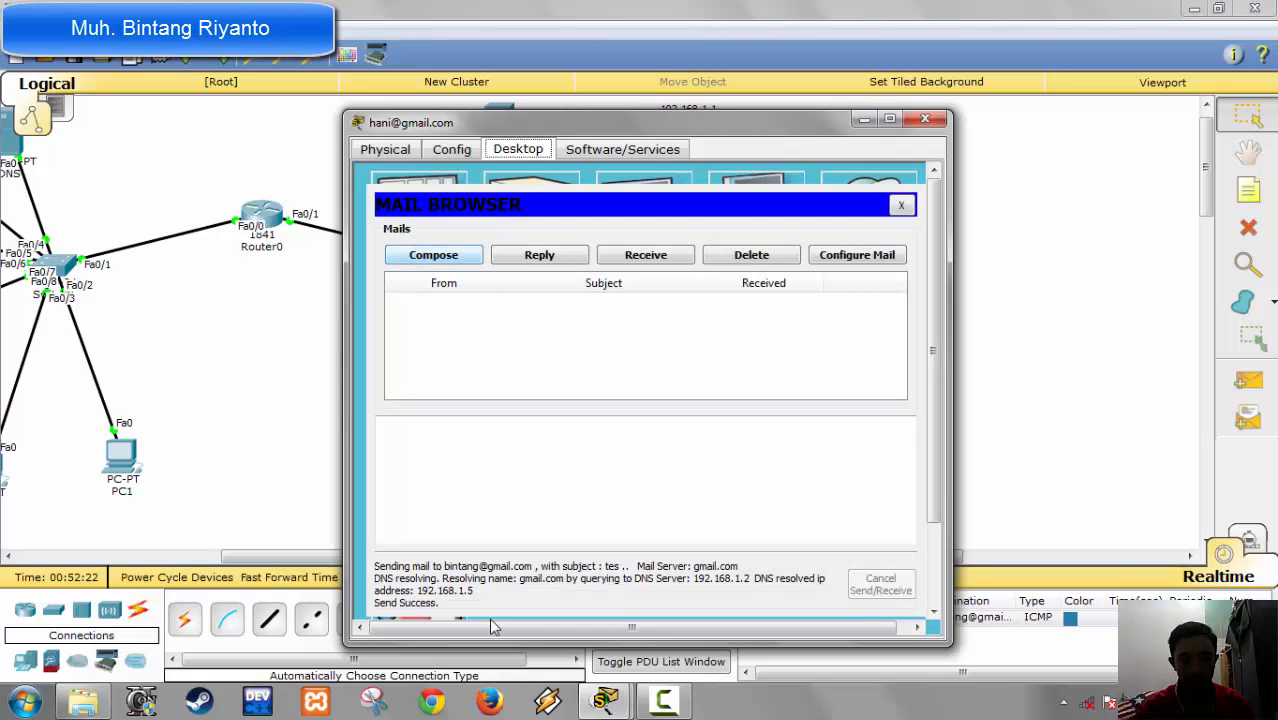
pyautogui.click(924, 119)
# Step: On the left-hand gmail.com user's PC, receive the mail and open the message with the subject "tes"
pyautogui.click(432, 444)
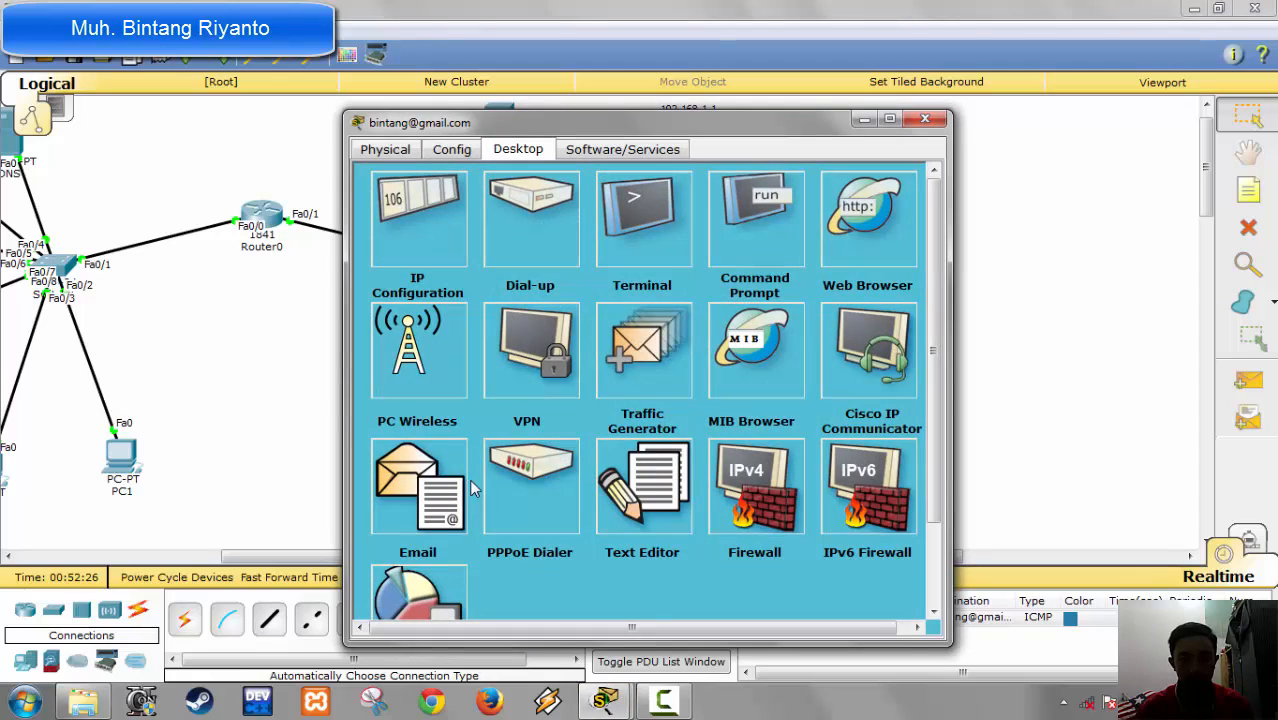
pyautogui.click(472, 488)
pyautogui.click(628, 256)
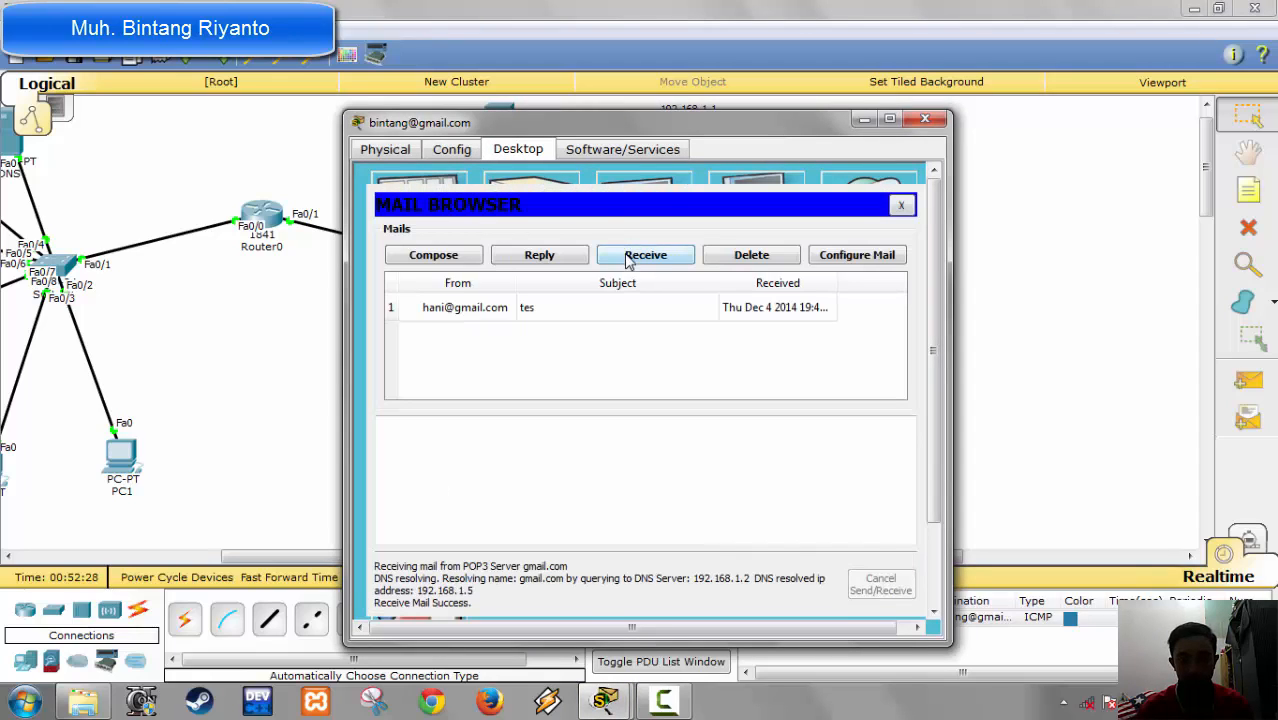
pyautogui.click(505, 316)
# Step: Send a reply to the "tes" message with its subject and text as prefilled, and close the PC's window
pyautogui.click(531, 256)
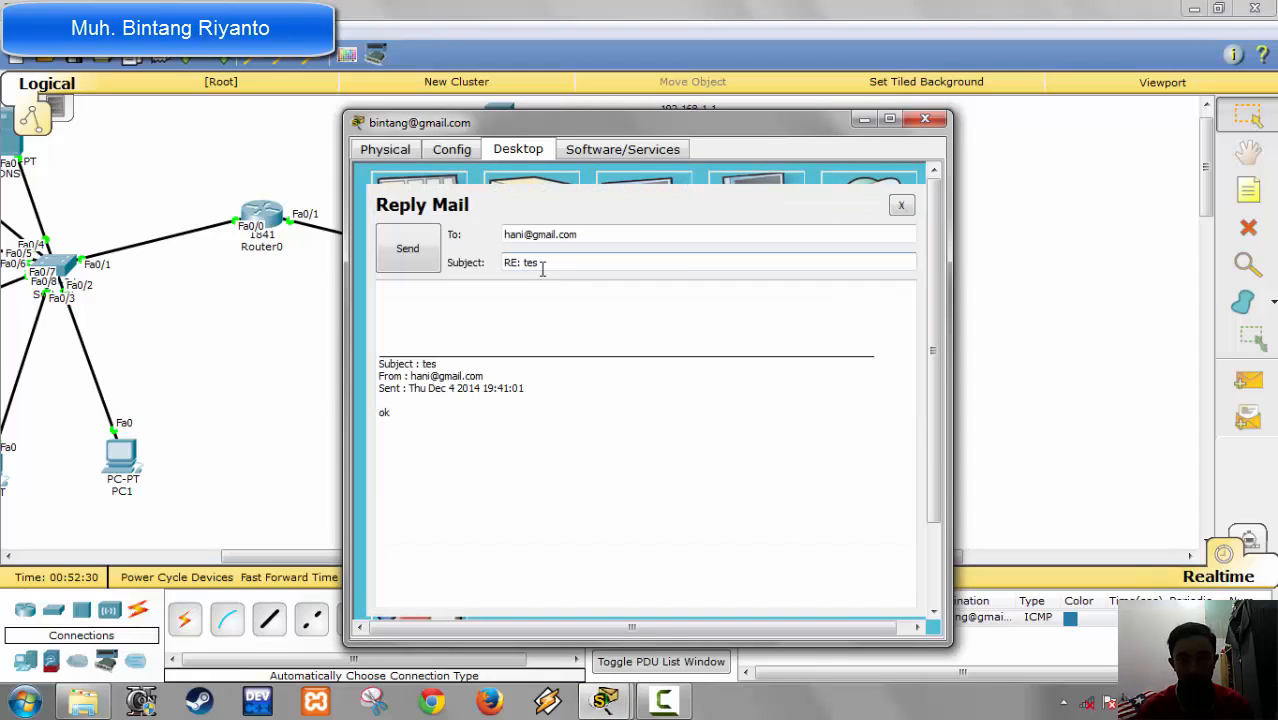
pyautogui.click(420, 262)
pyautogui.click(924, 119)
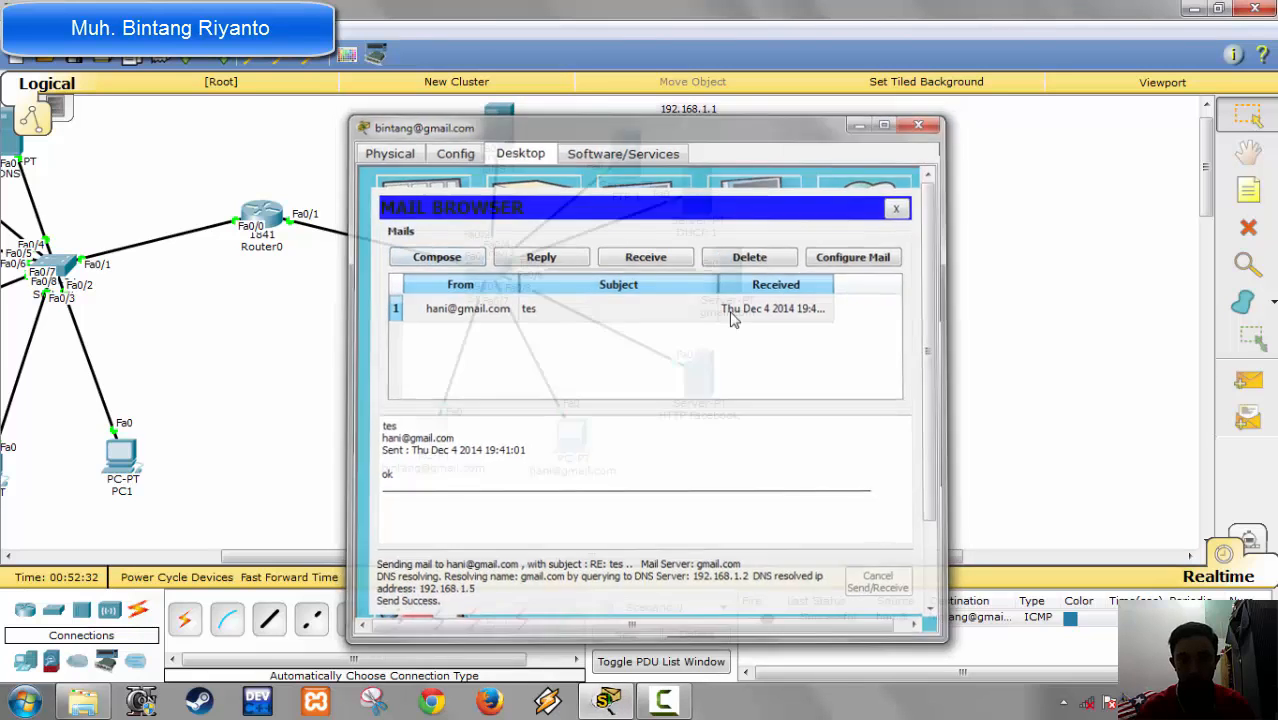
# Step: Receive the reply in the email client of the right-hand gmail.com user's PC, and close the PC's window
pyautogui.click(578, 438)
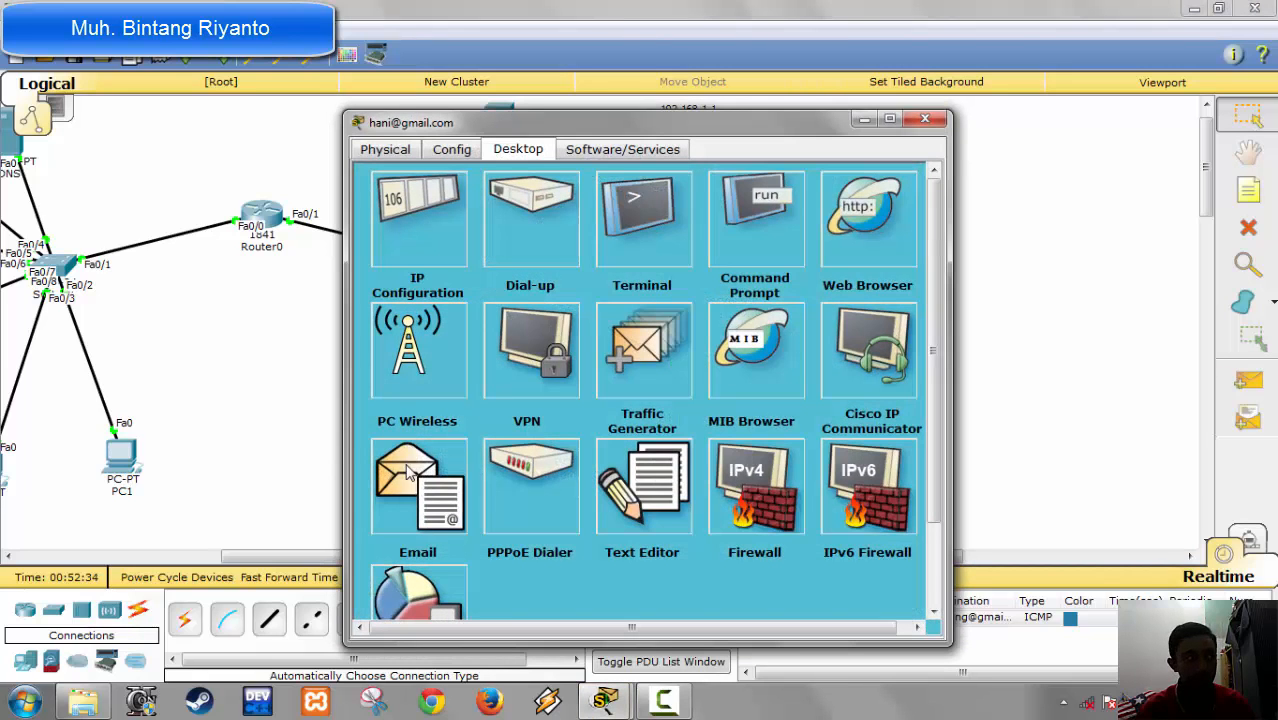
pyautogui.click(408, 474)
pyautogui.click(620, 258)
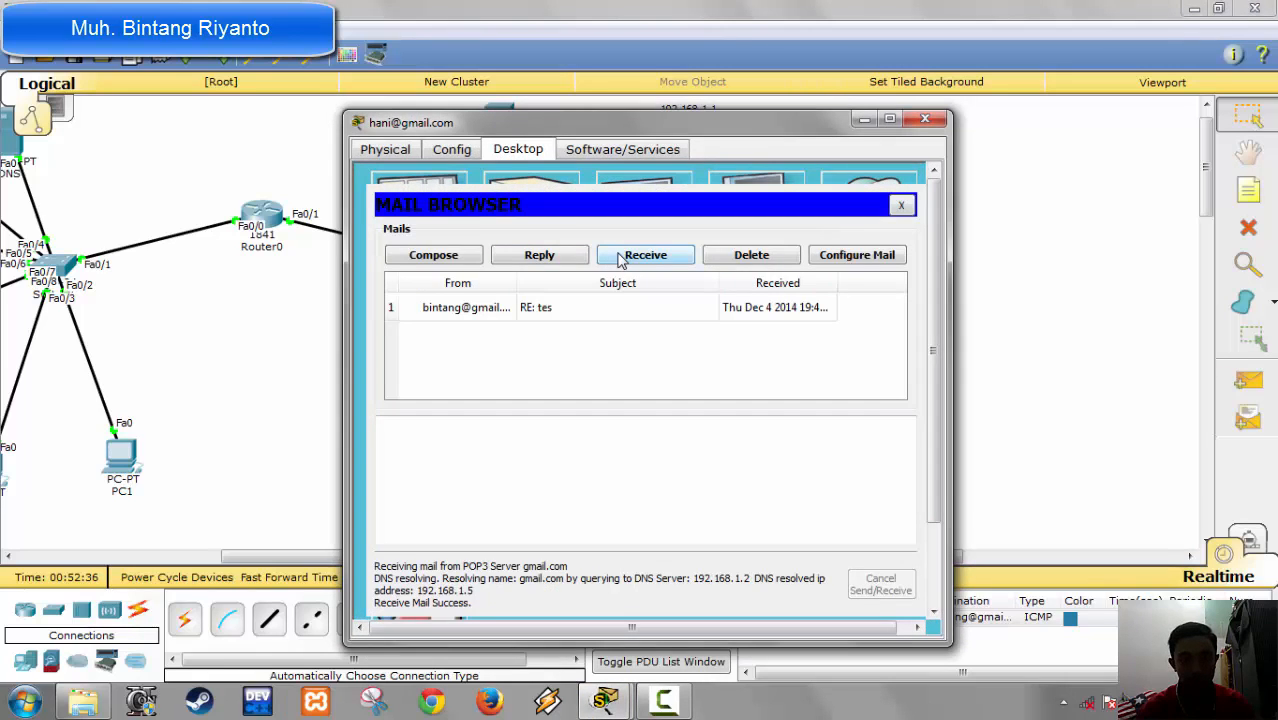
pyautogui.click(924, 119)
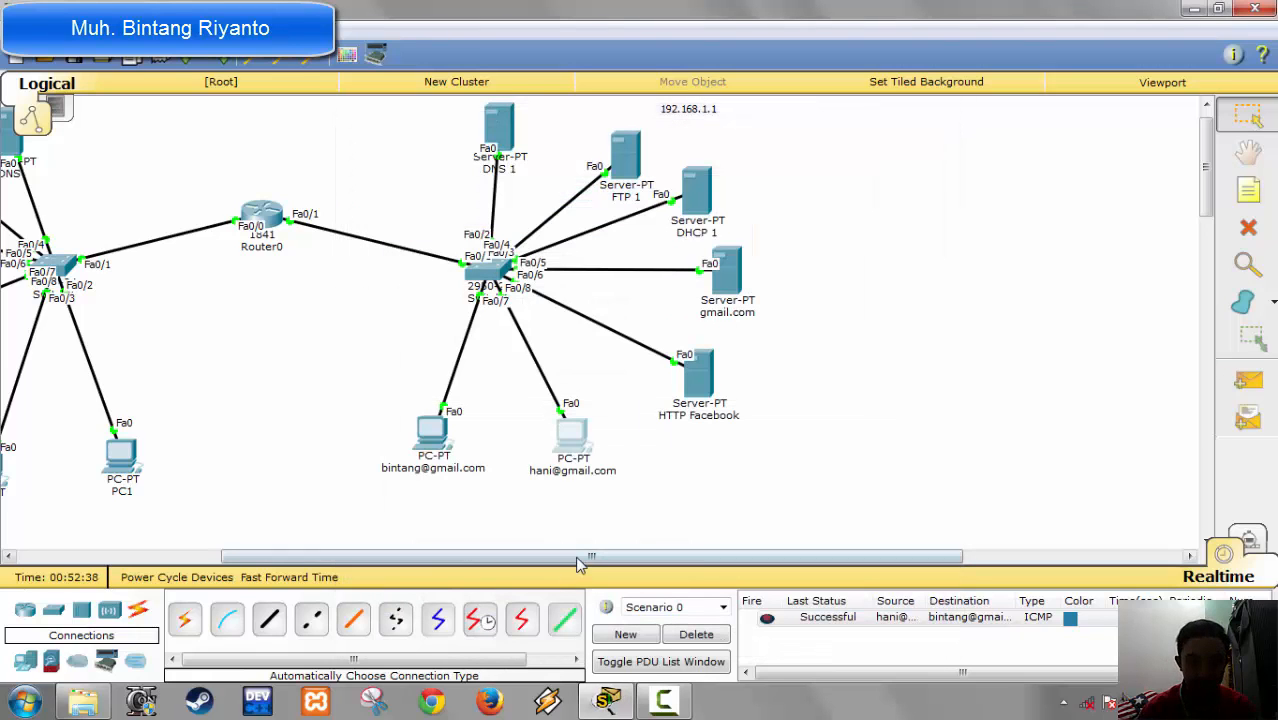
# Step: Examine the resource records of the DNS service on the DNS 1 server
pyautogui.moveTo(578, 557); pyautogui.dragTo(290, 556)
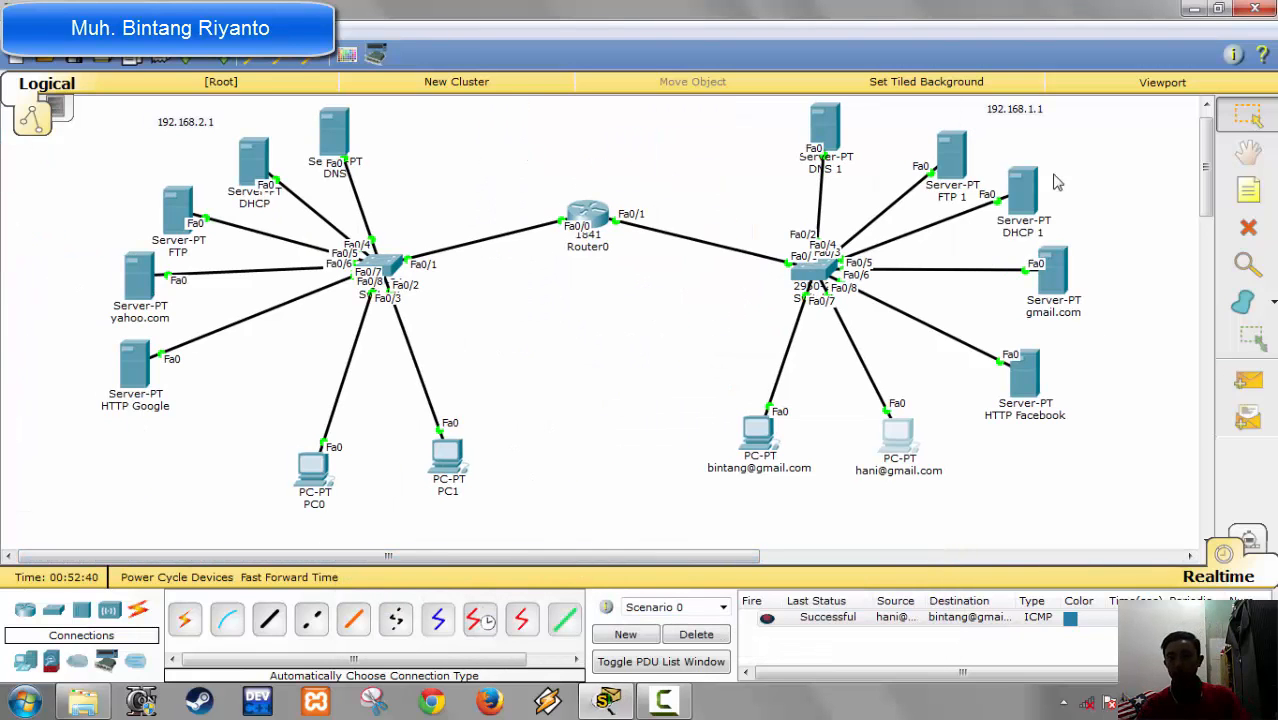
pyautogui.click(826, 128)
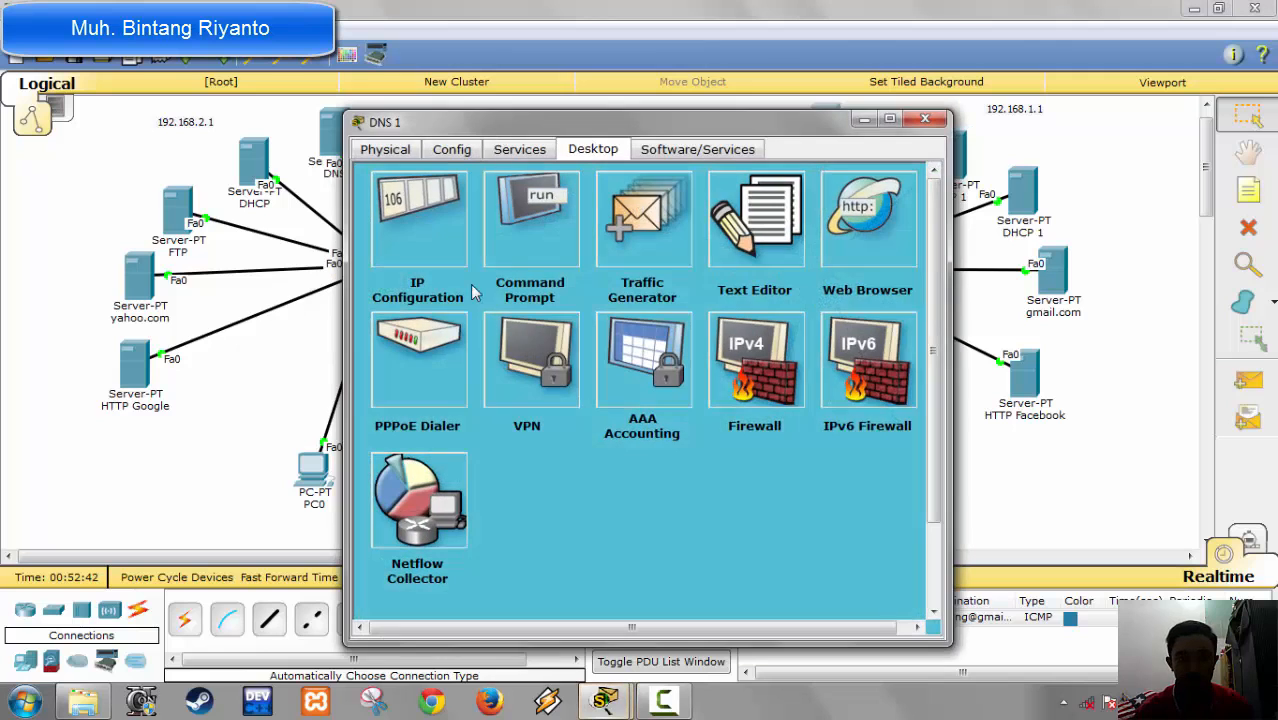
pyautogui.click(519, 153)
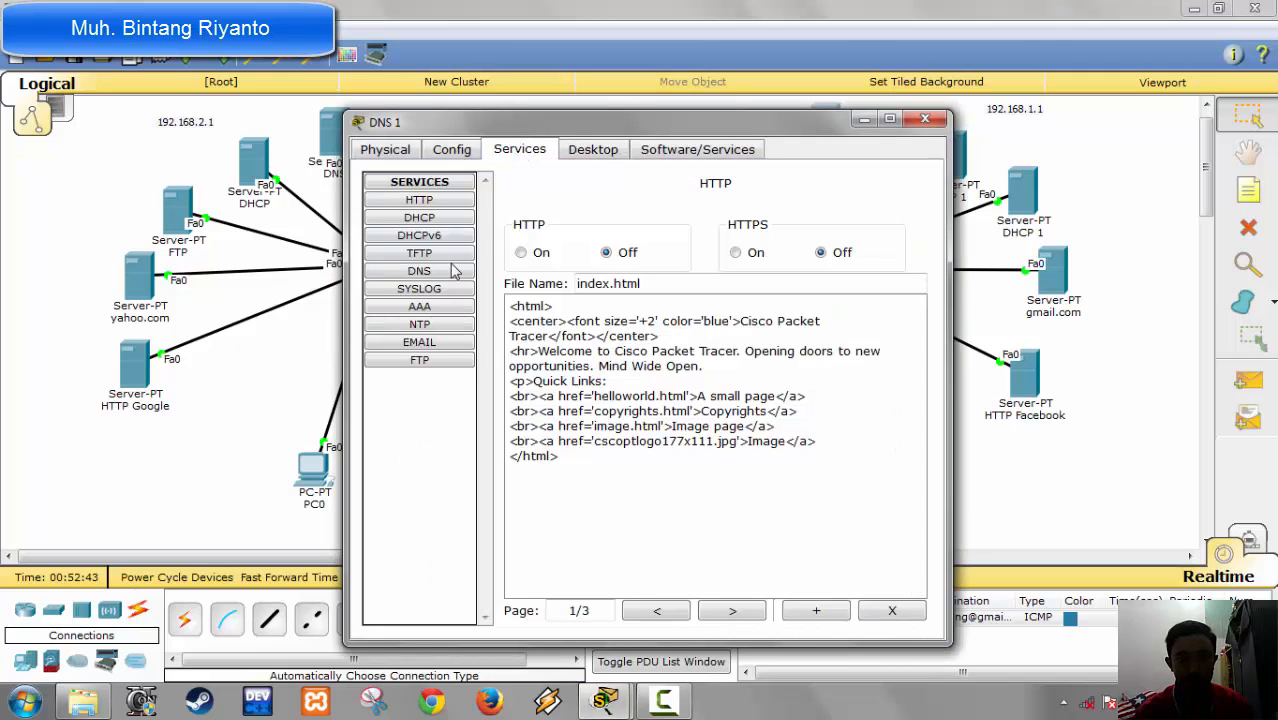
pyautogui.click(585, 156)
pyautogui.click(522, 152)
pyautogui.click(419, 288)
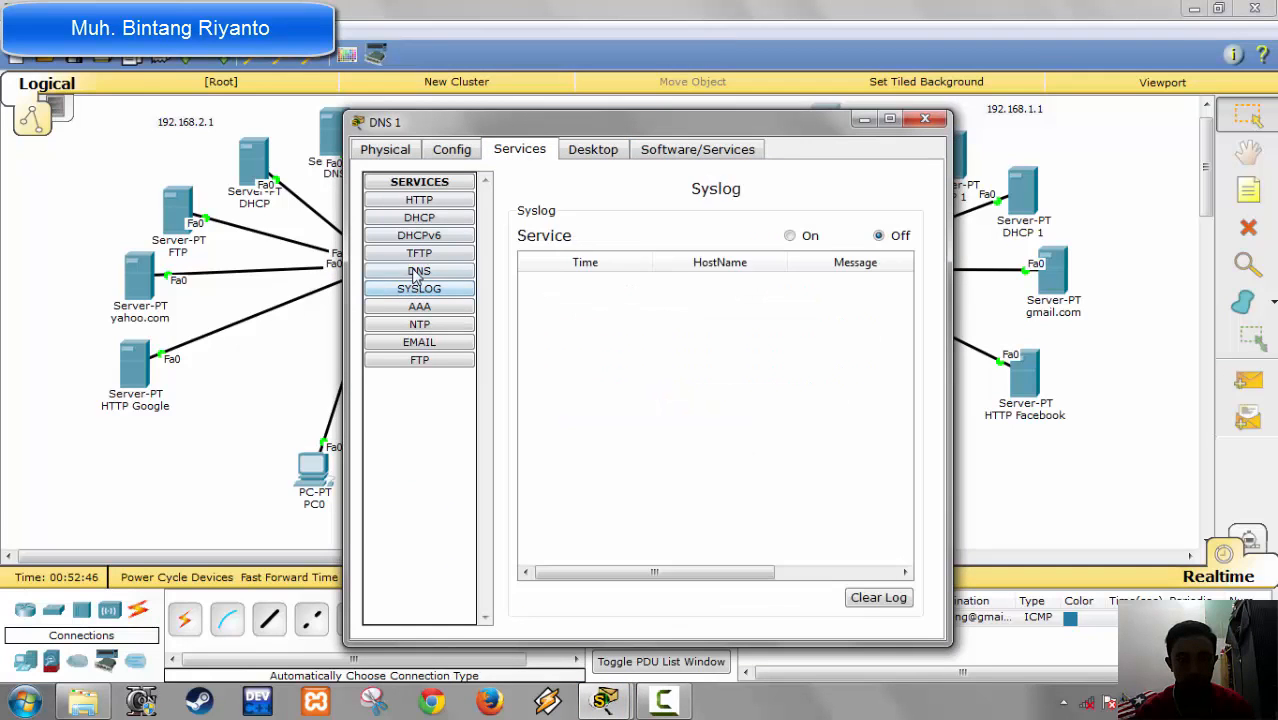
pyautogui.click(419, 272)
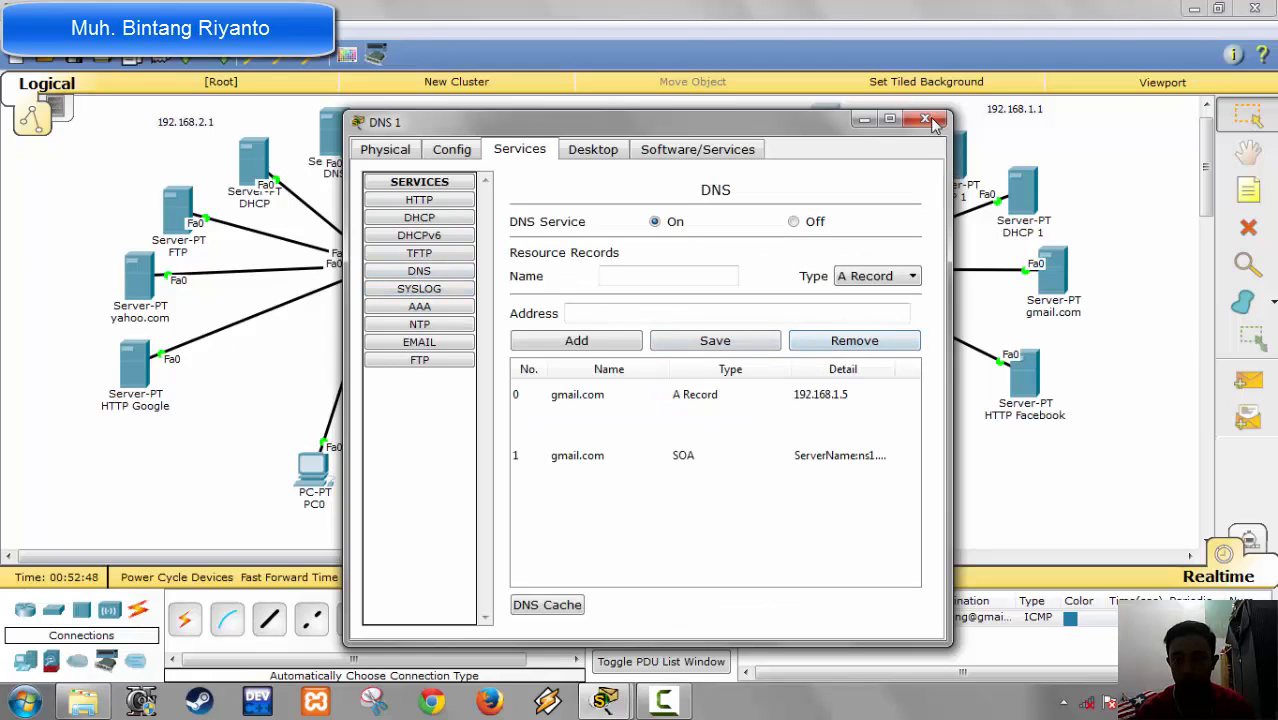
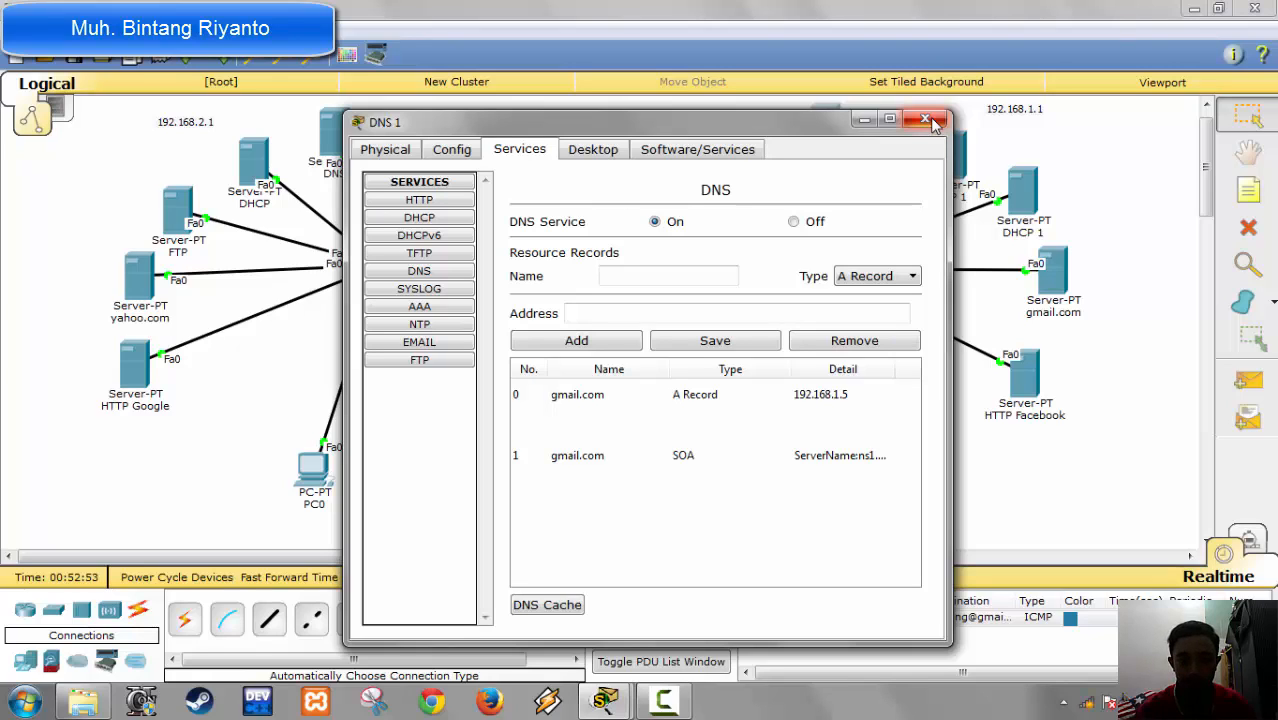
# Step: Add an A record for facebook.com with address 192.168.1.6 to the DNS service on the DNS 1 server
pyautogui.click(692, 275)
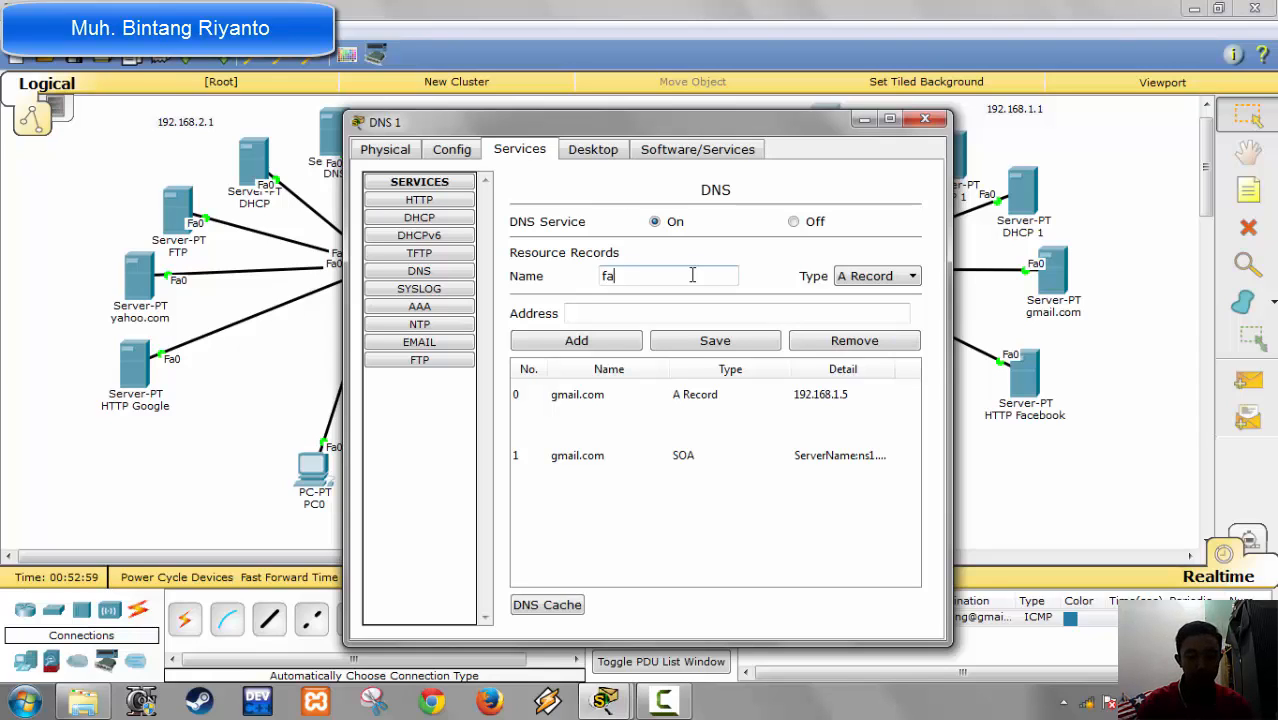
pyautogui.write('faceboo')
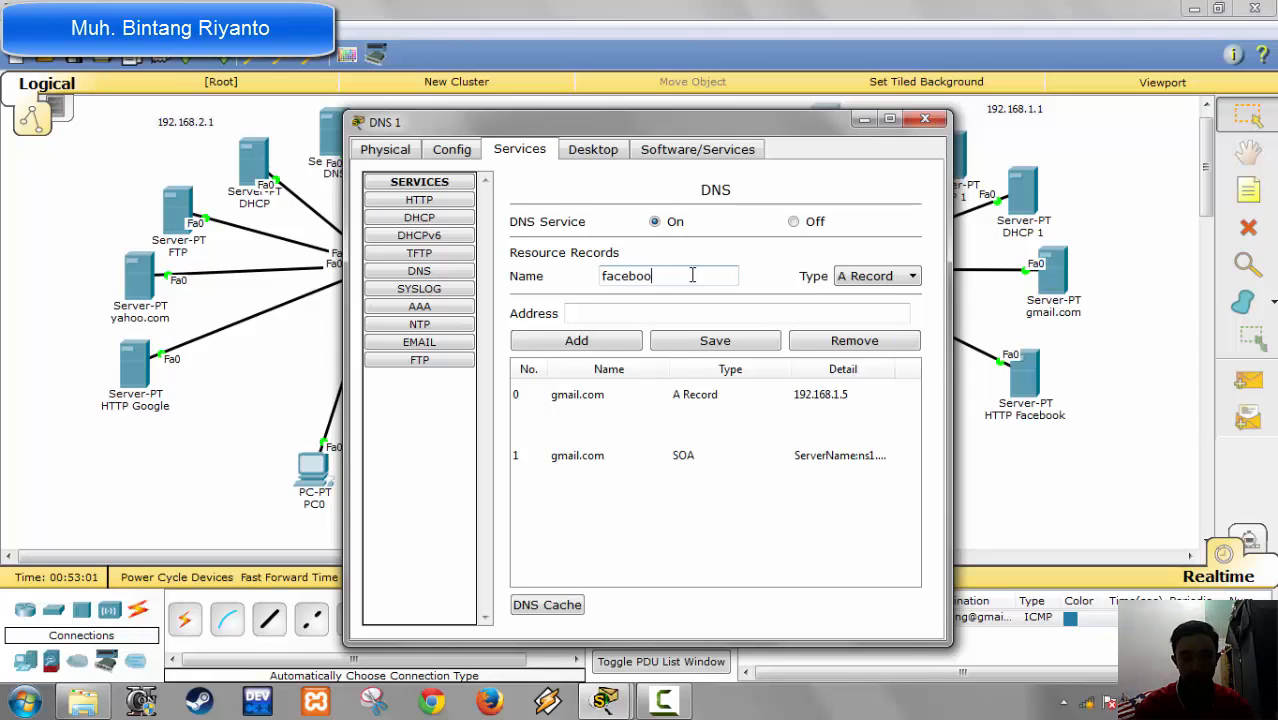
pyautogui.write('k.com')
pyautogui.press('Tab')
pyautogui.press('Tab')
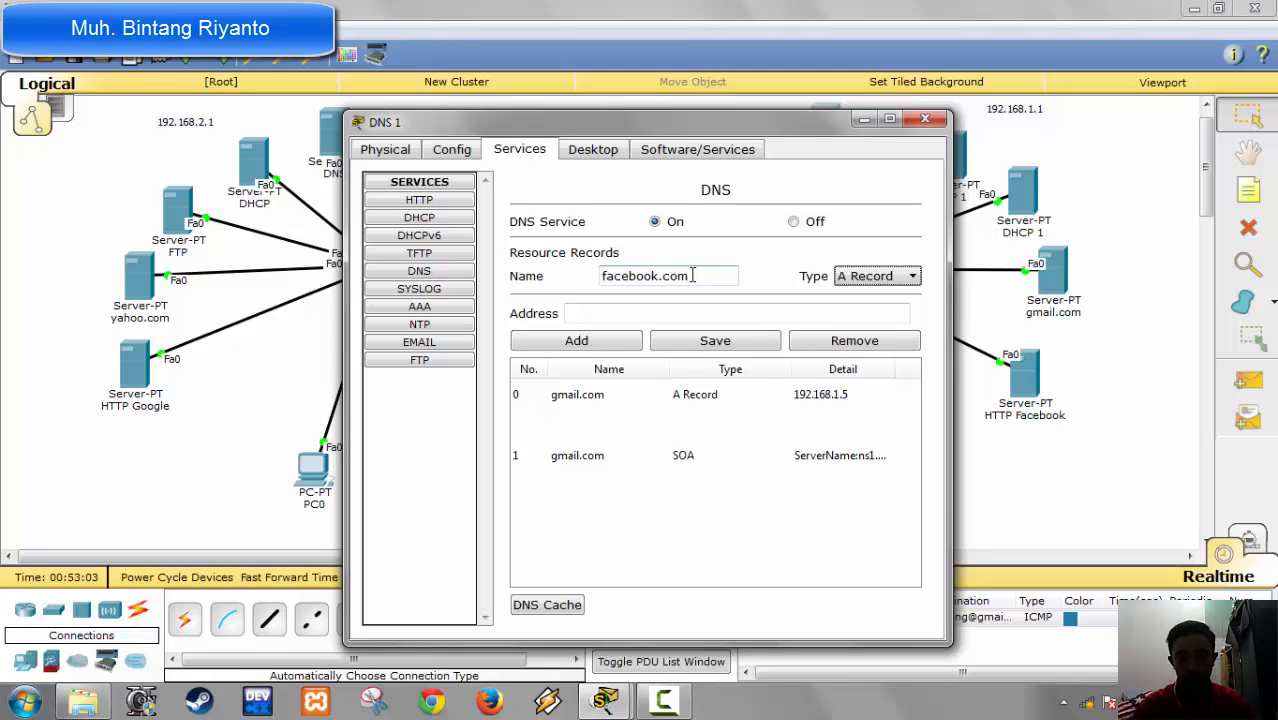
pyautogui.write('192.1')
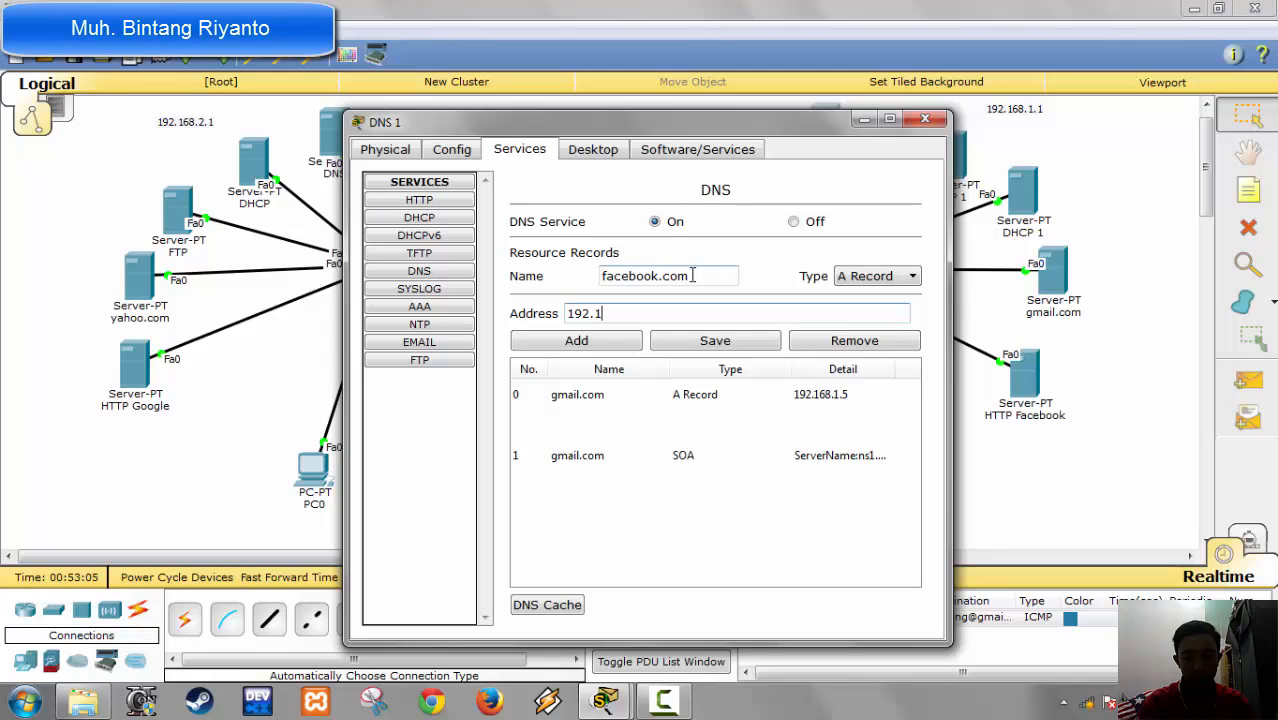
pyautogui.write('68.1.6')
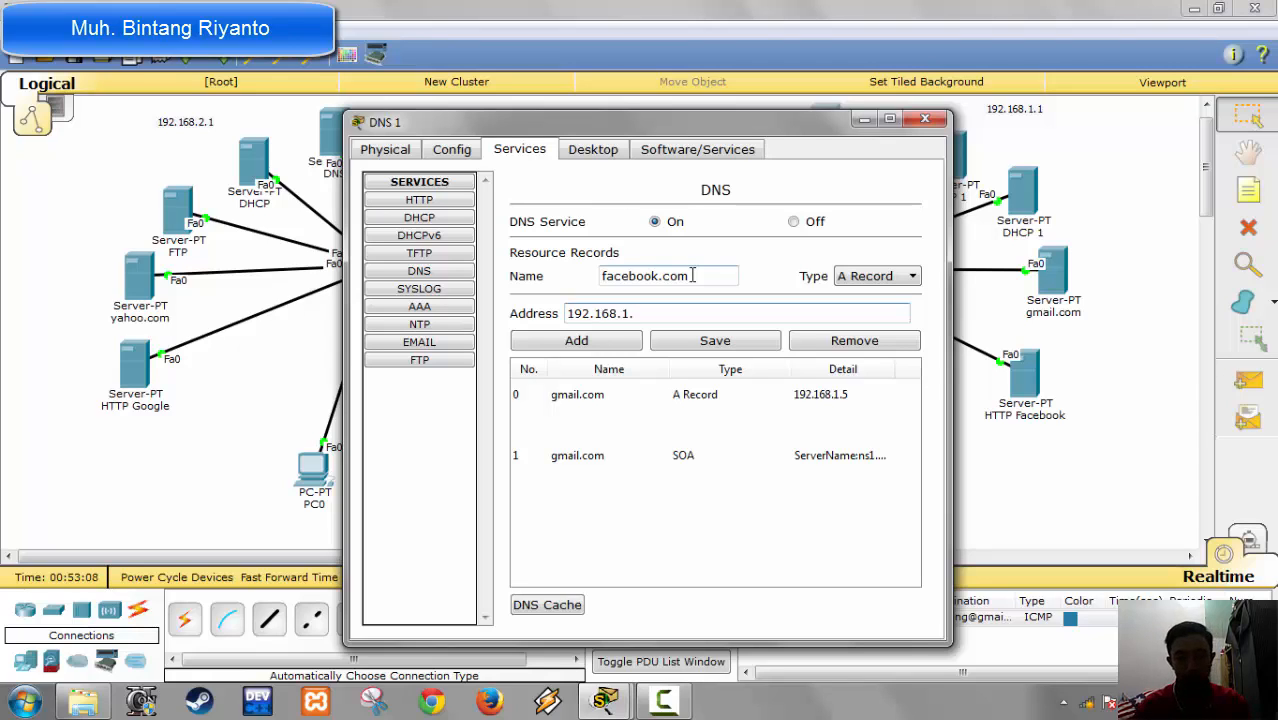
pyautogui.click(598, 343)
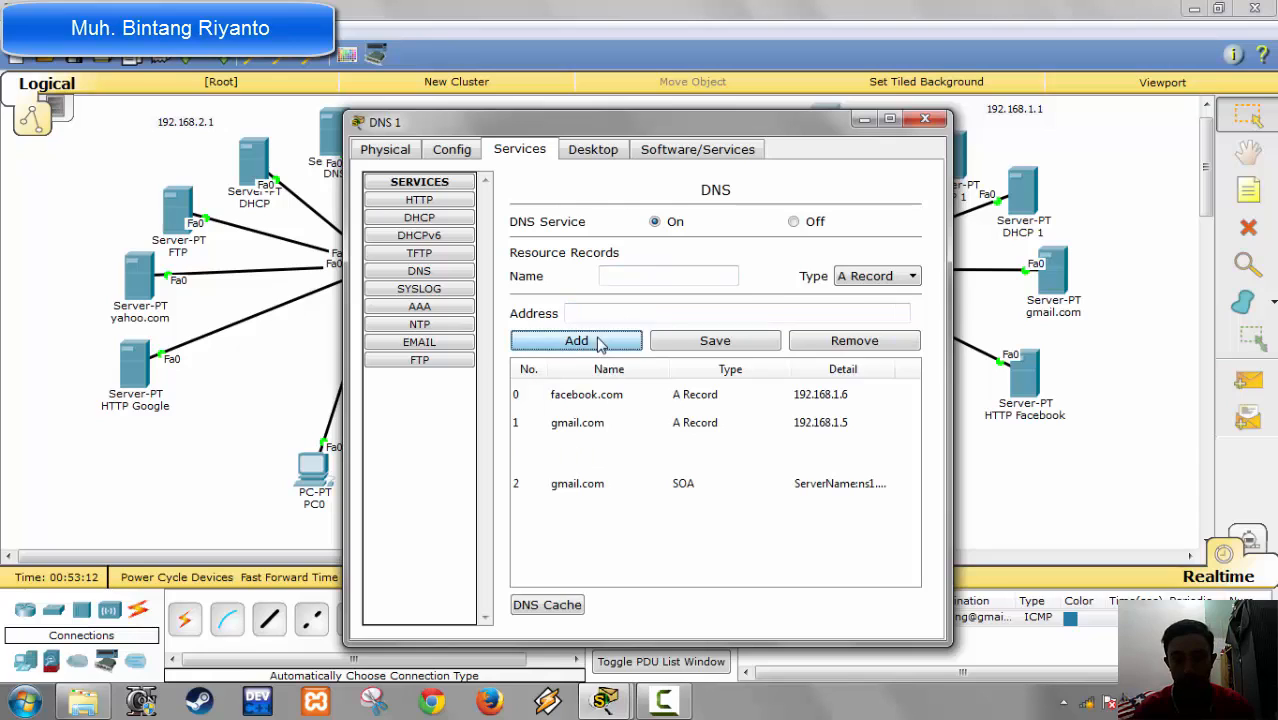
# Step: Begin an SOA record named facebook.com with ns1.facebook.com as its primary server name
pyautogui.click(884, 280)
pyautogui.click(858, 326)
pyautogui.click(648, 272)
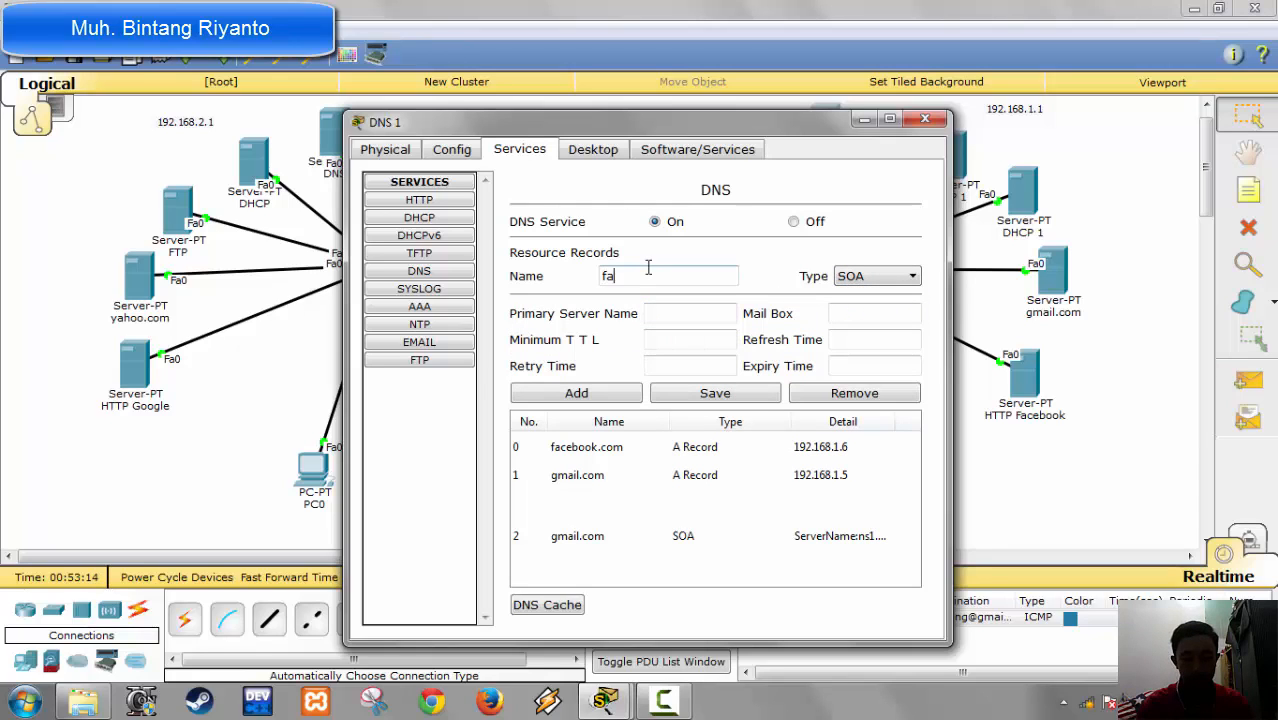
pyautogui.write('facebook.com')
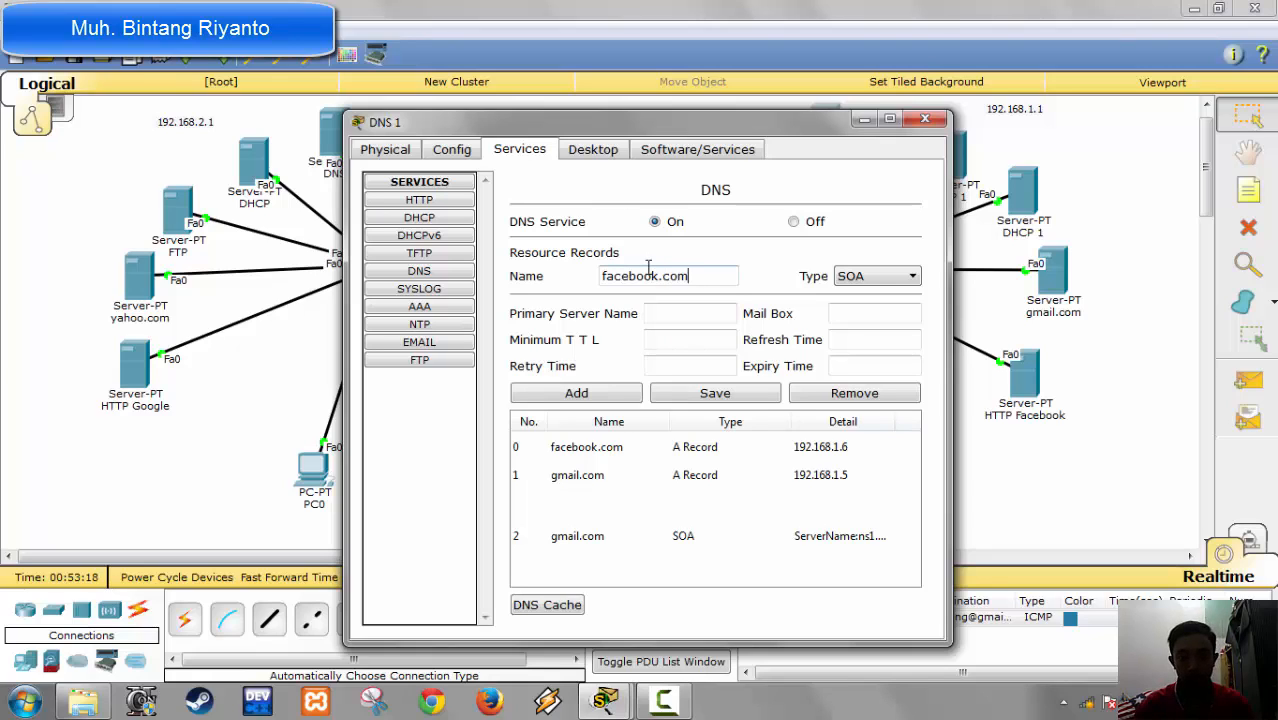
pyautogui.press('Tab')
pyautogui.press('Tab')
pyautogui.write('ns1.')
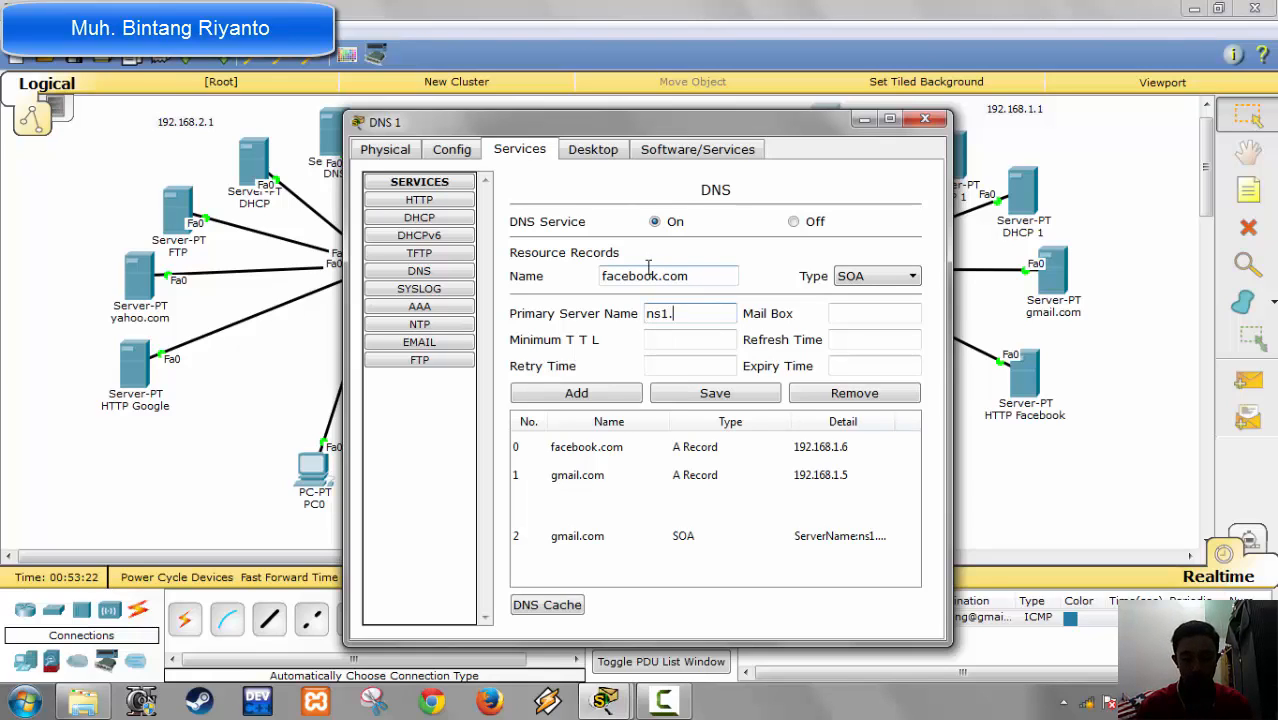
pyautogui.write('facebook.com')
pyautogui.press('Tab')
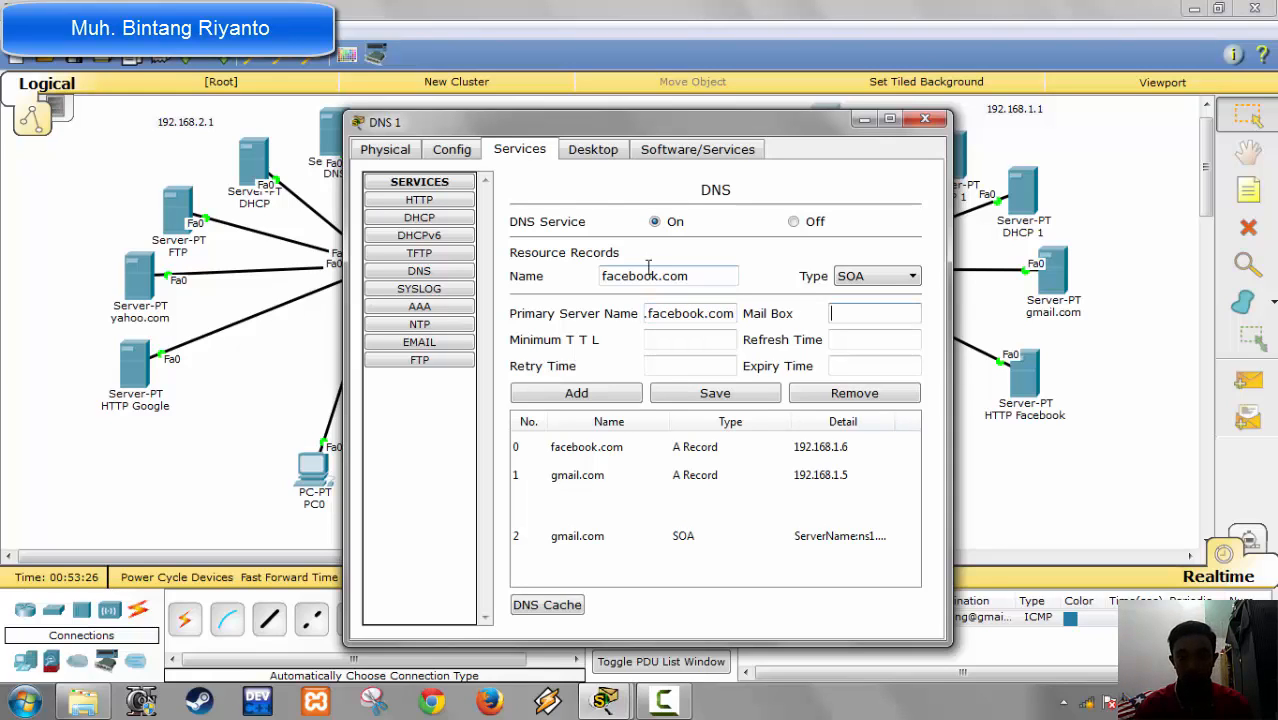
# Step: Set the SOA mail box to admin.facebook.com, minimum TTL and refresh time to 3600, retry to 600 and expiry to 86400, and add the record
pyautogui.write('admin')
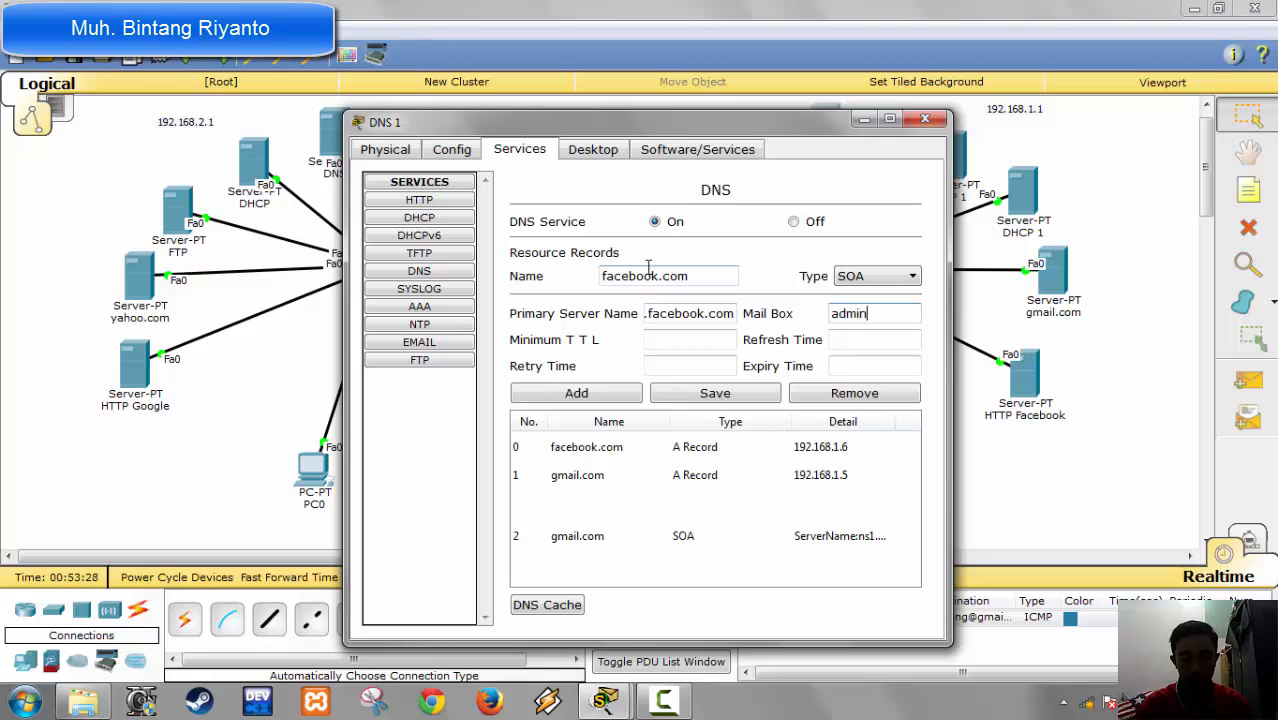
pyautogui.write('.facebook.com')
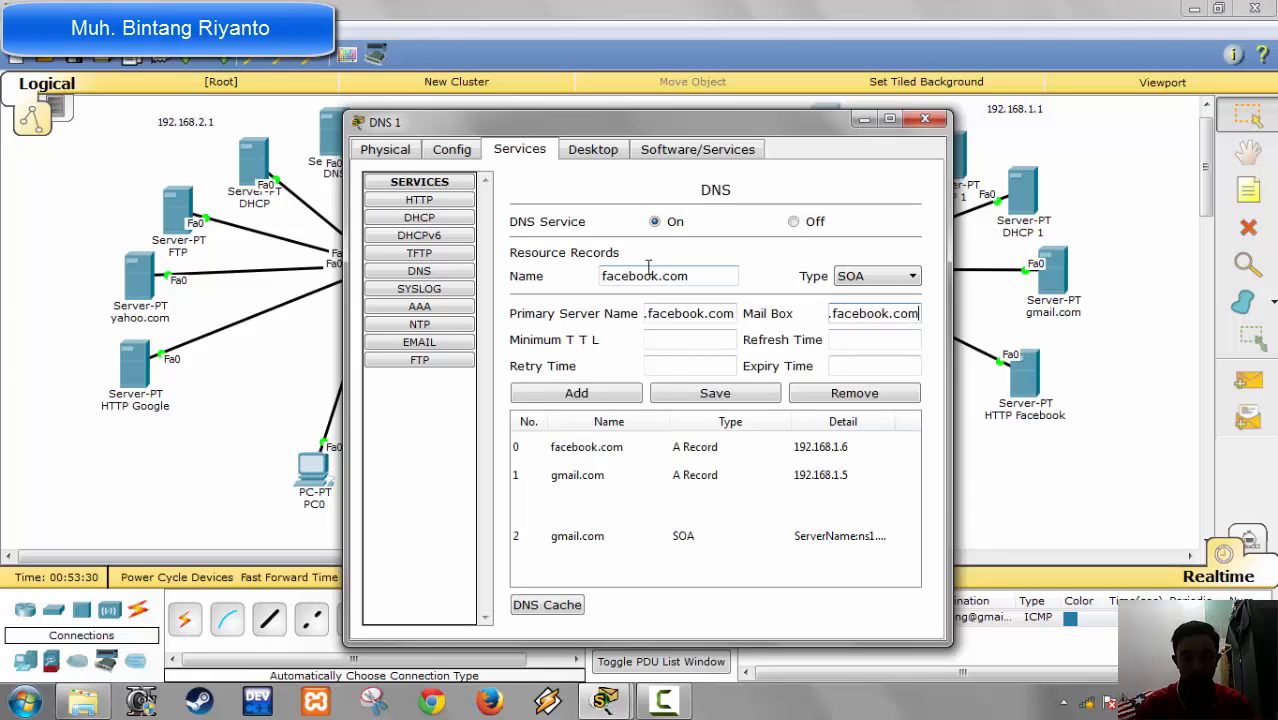
pyautogui.press('Tab')
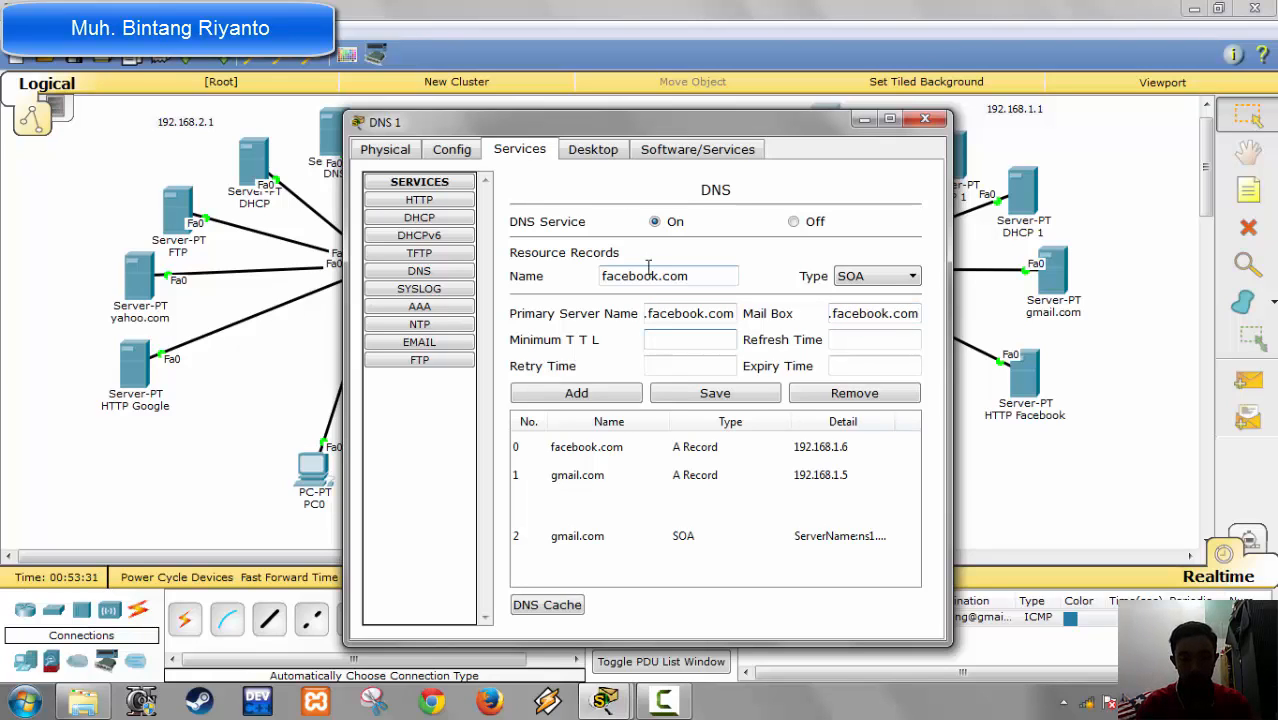
pyautogui.write('3600')
pyautogui.press('Tab')
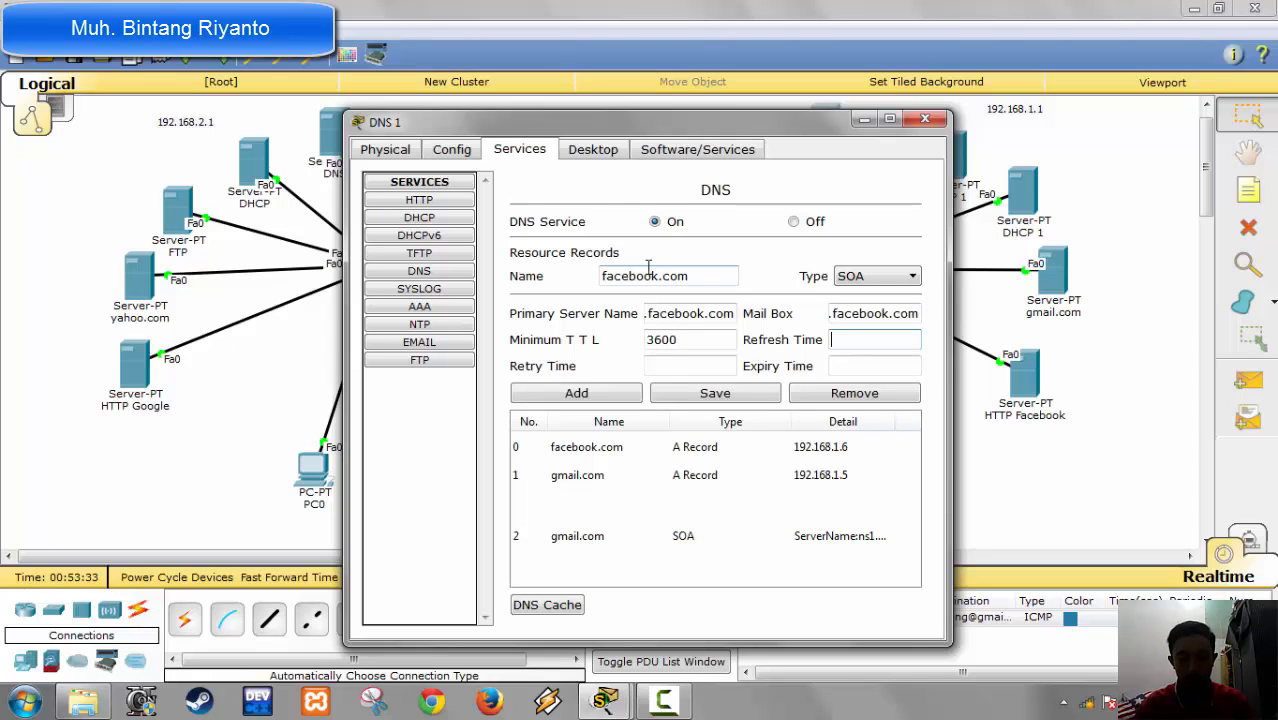
pyautogui.write('6')
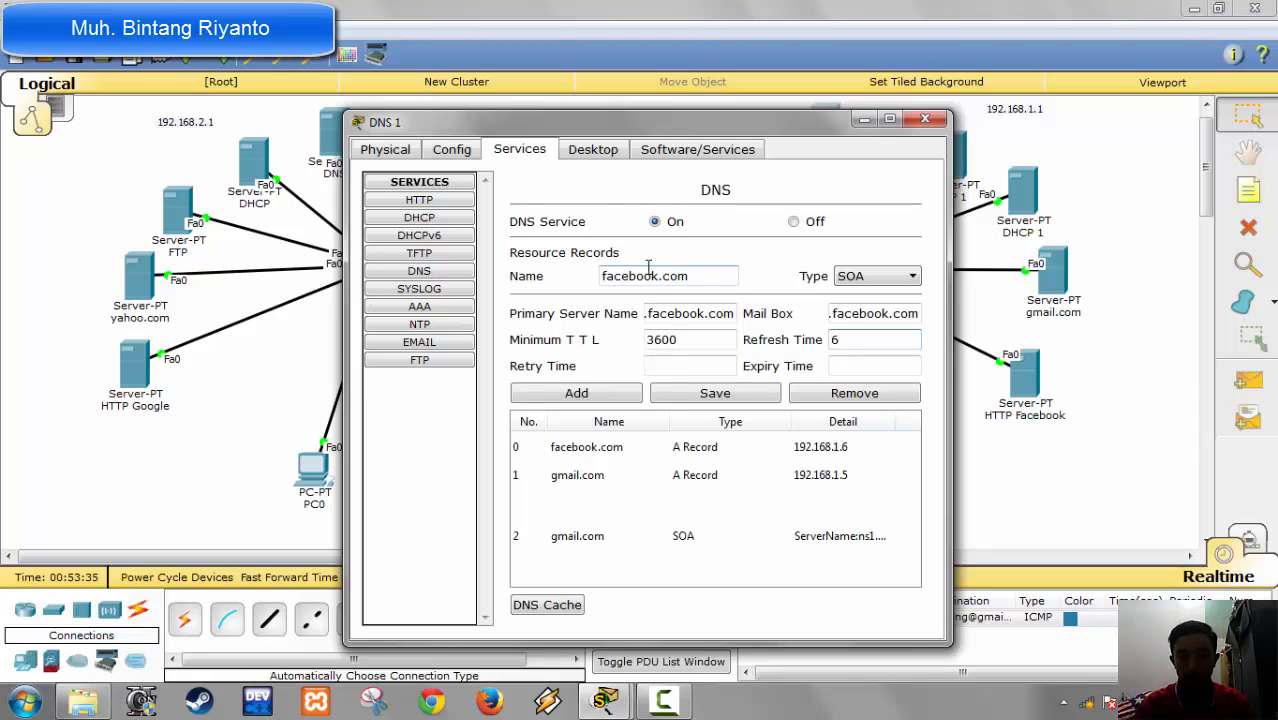
pyautogui.press('BackSpace')
pyautogui.write('3600')
pyautogui.press('Tab')
pyautogui.press('Tab')
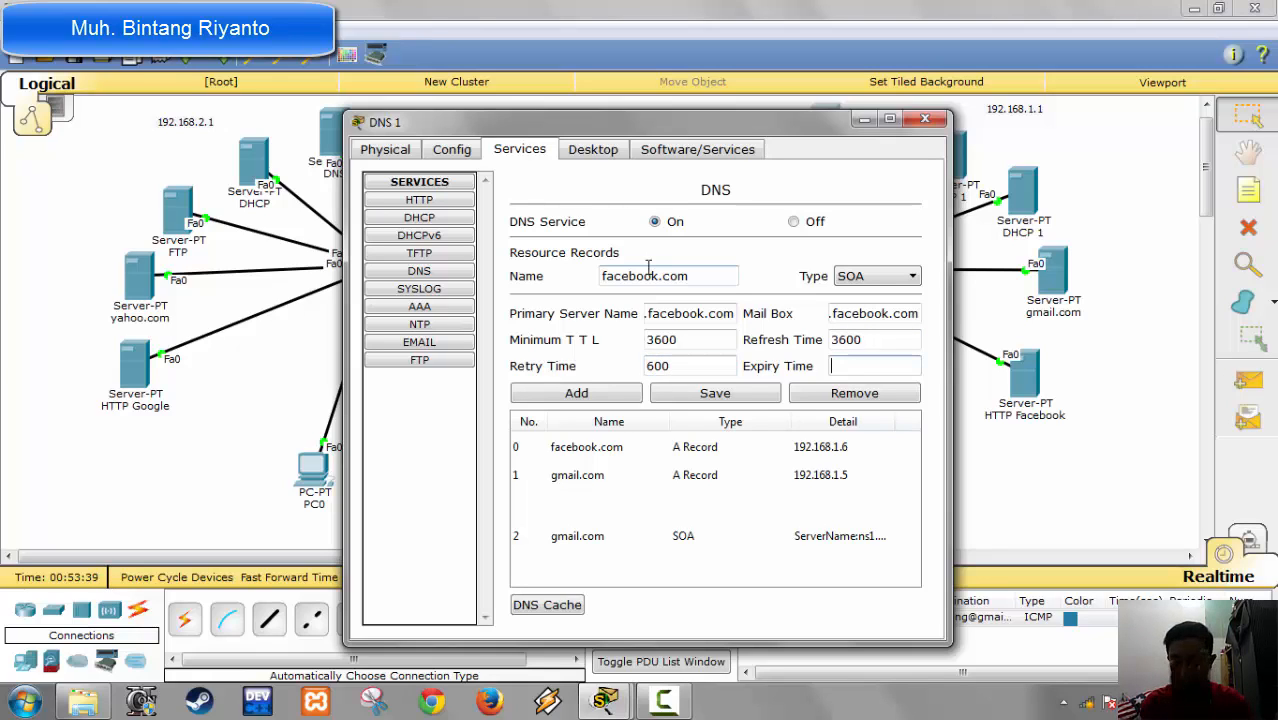
pyautogui.write('86')
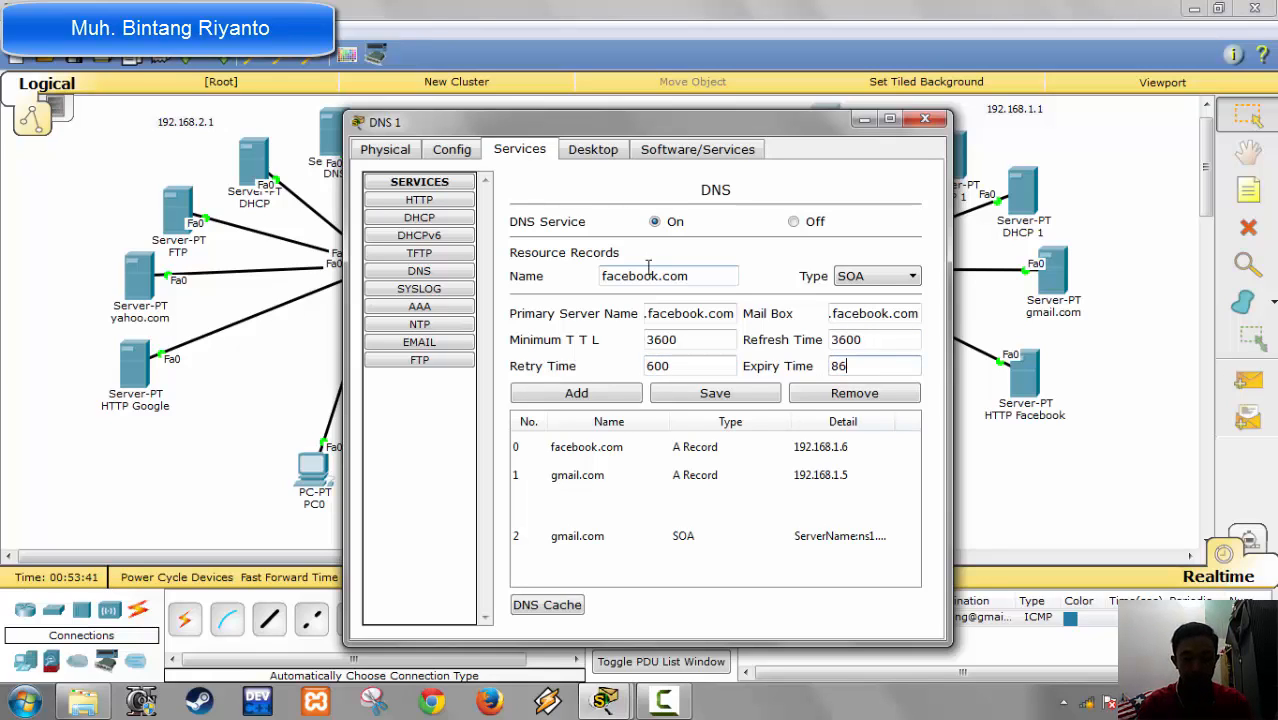
pyautogui.write('400')
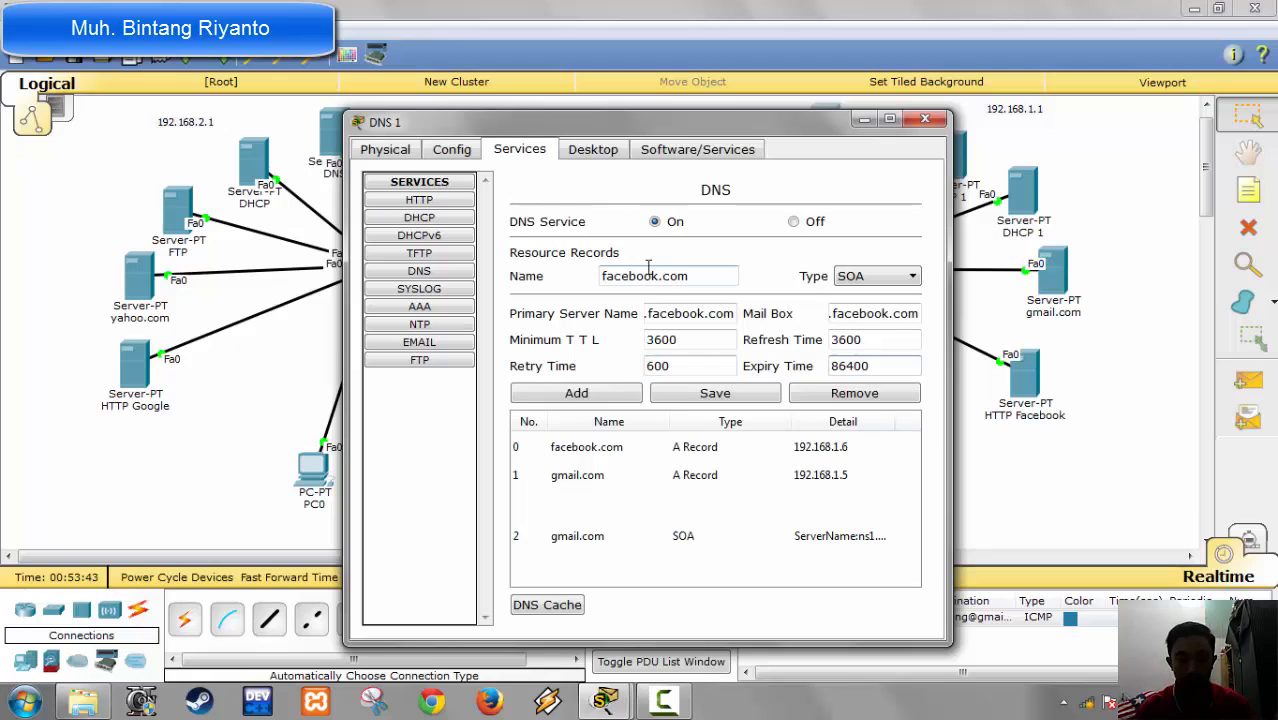
pyautogui.click(576, 393)
pyautogui.click(869, 278)
pyautogui.click(859, 302)
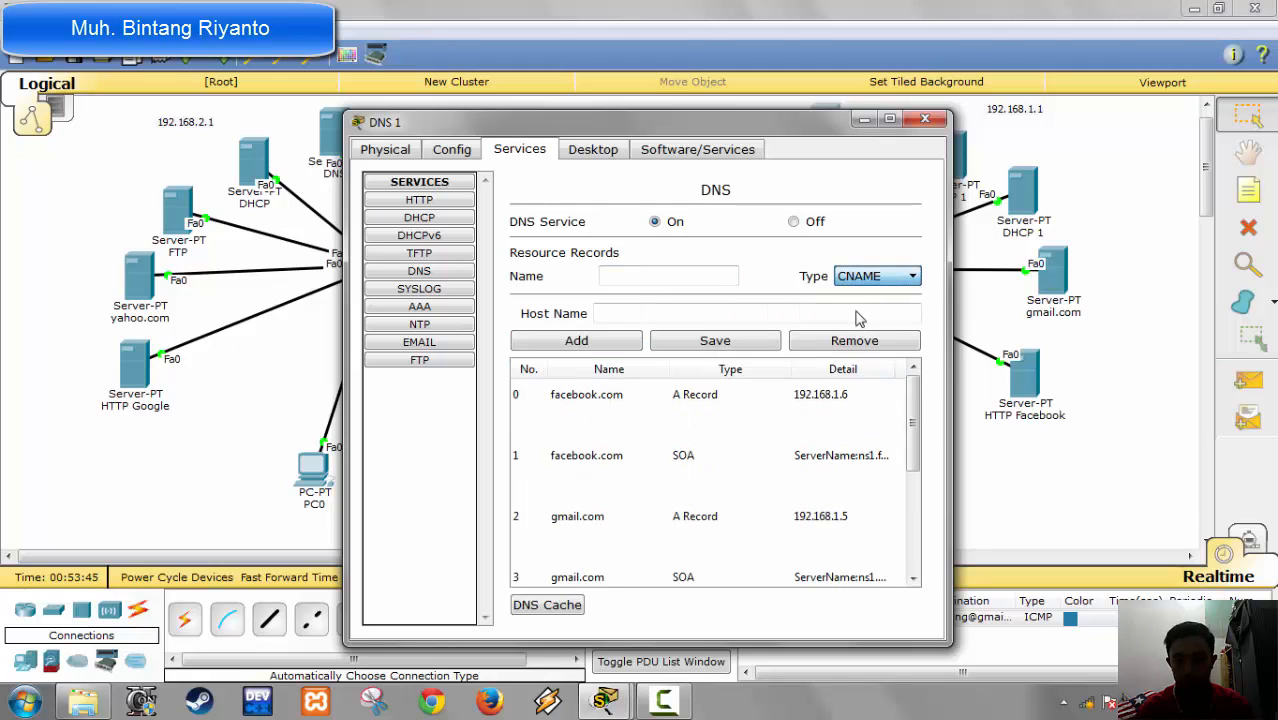
pyautogui.click(676, 272)
pyautogui.write('www.')
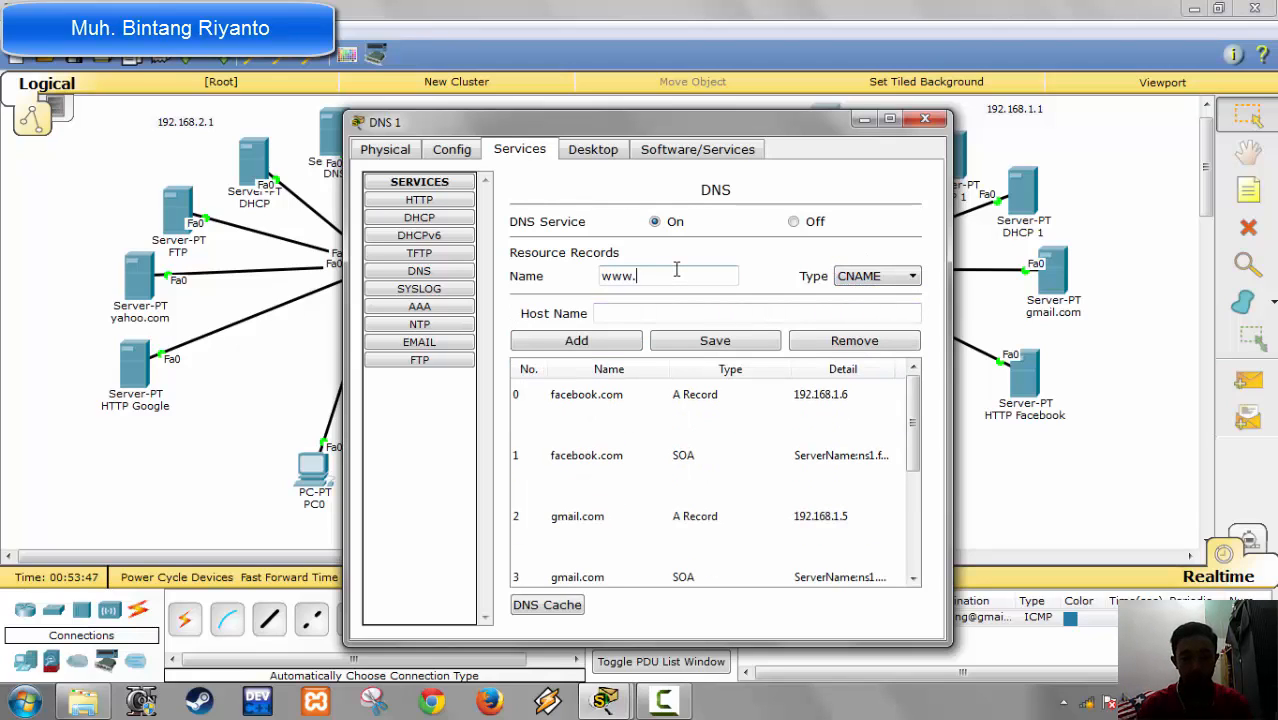
pyautogui.write('facebook.')
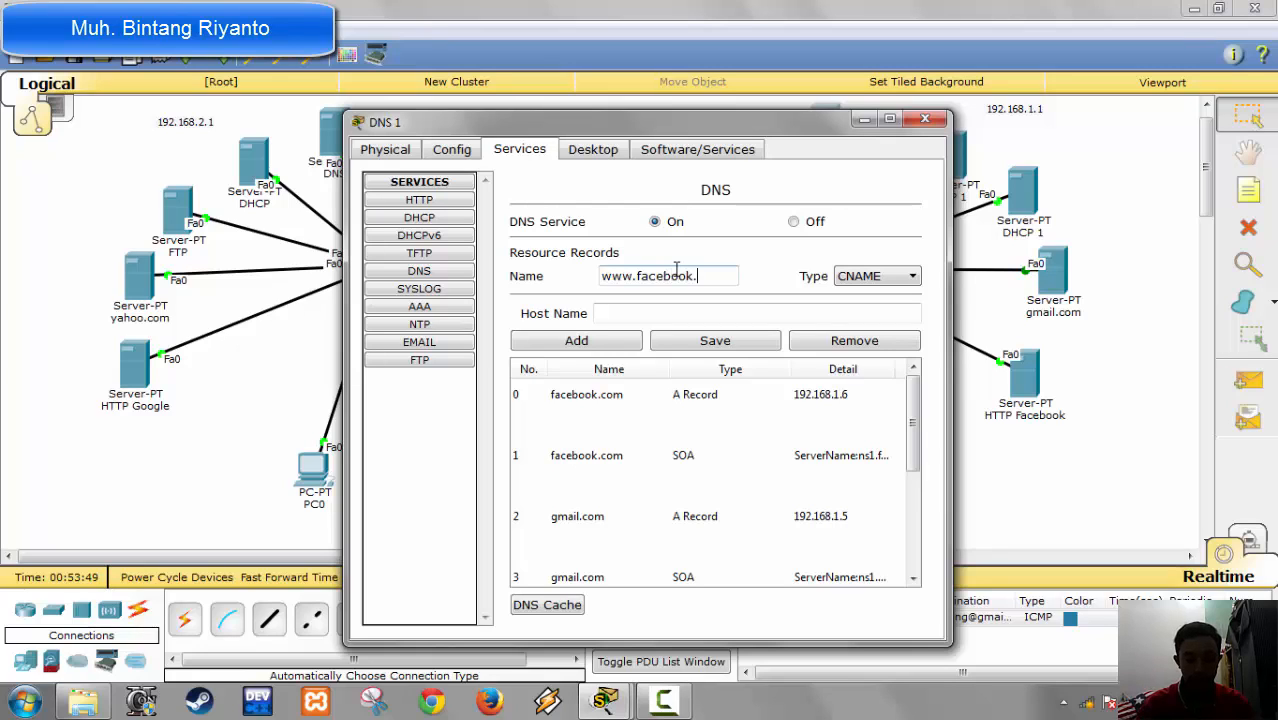
pyautogui.write('com')
pyautogui.press('Tab')
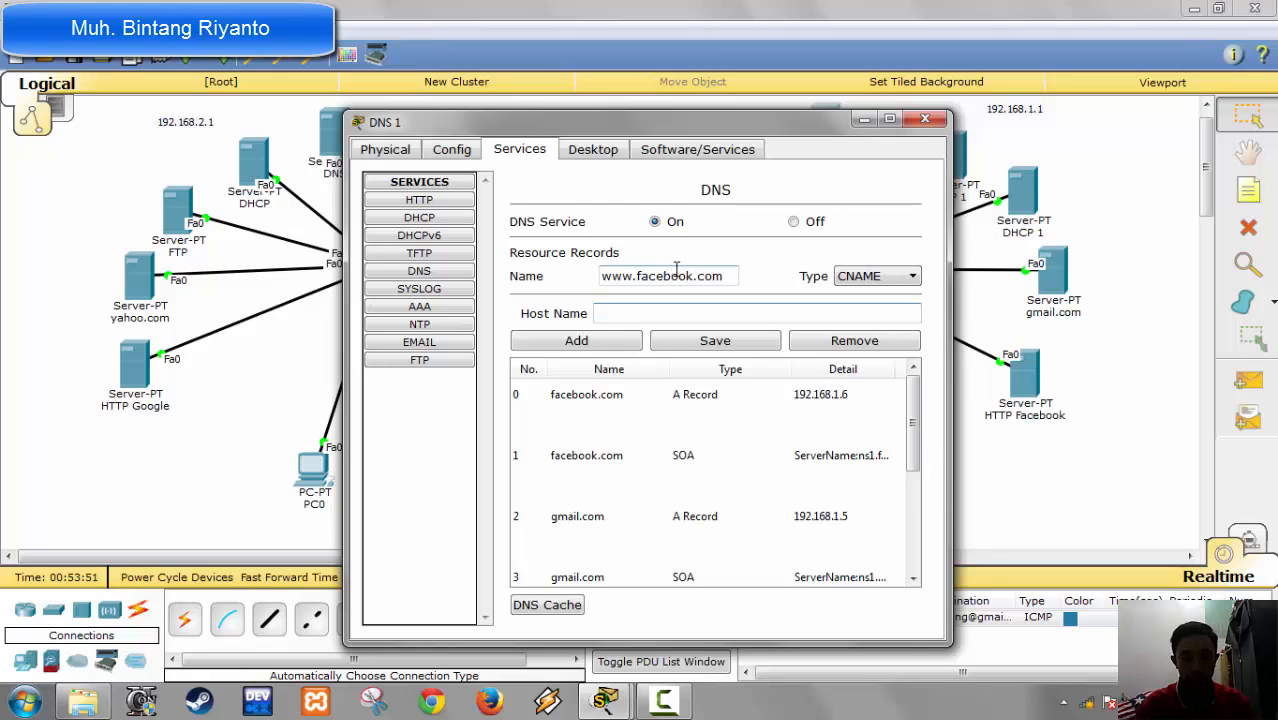
pyautogui.write('facebook')
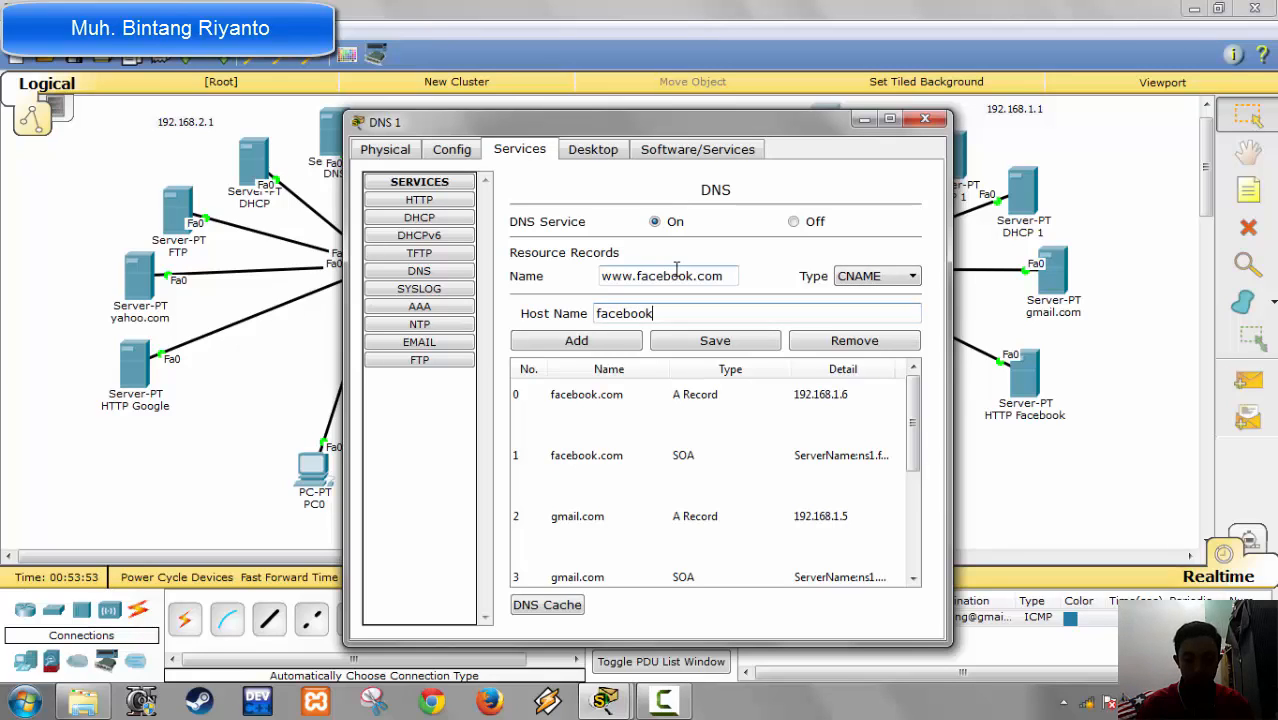
pyautogui.write('.com')
pyautogui.click(613, 342)
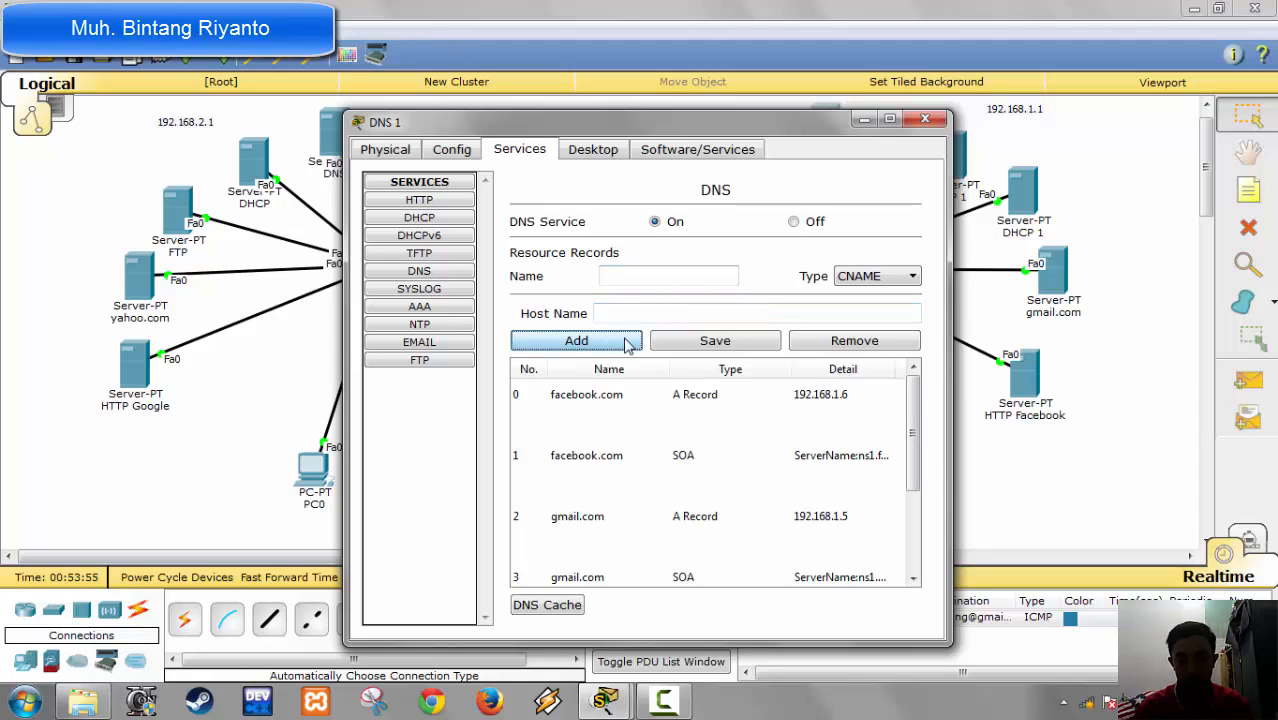
# Step: Add an NS record named ns1.facebook.com with the server name DNS Facebook, check the record list, and close the DNS 1 window
pyautogui.click(858, 284)
pyautogui.click(866, 339)
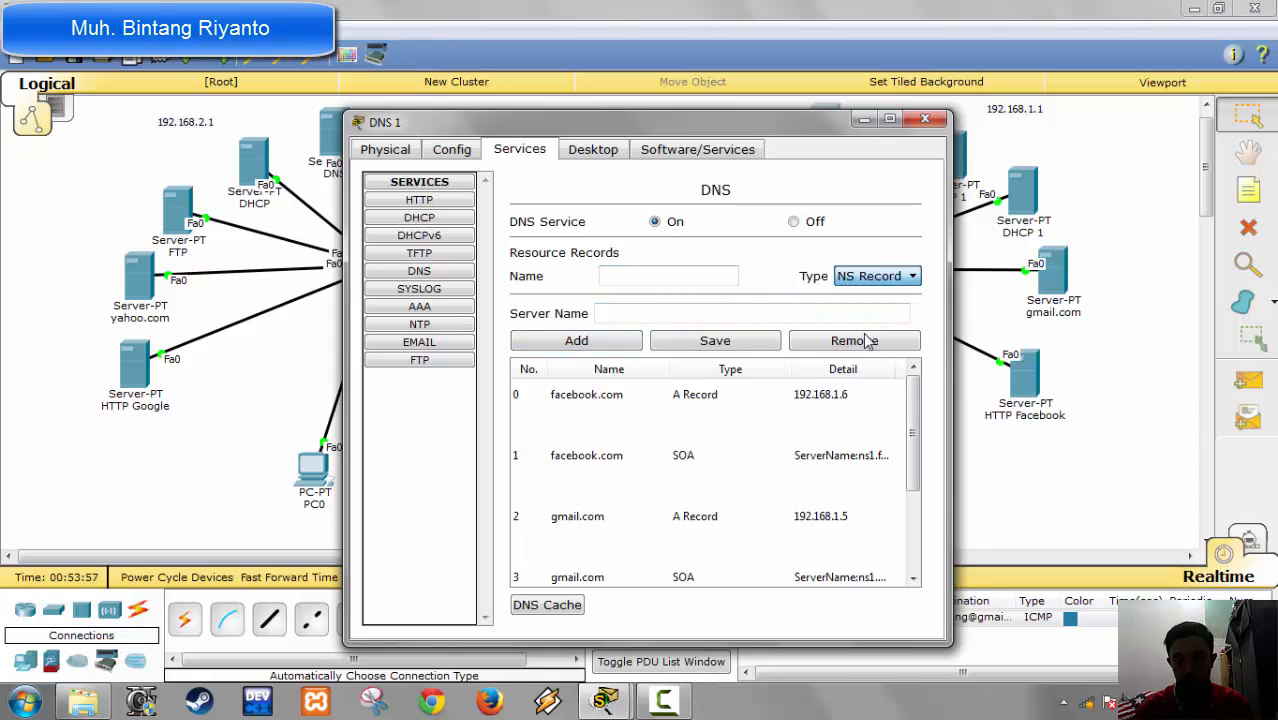
pyautogui.click(697, 272)
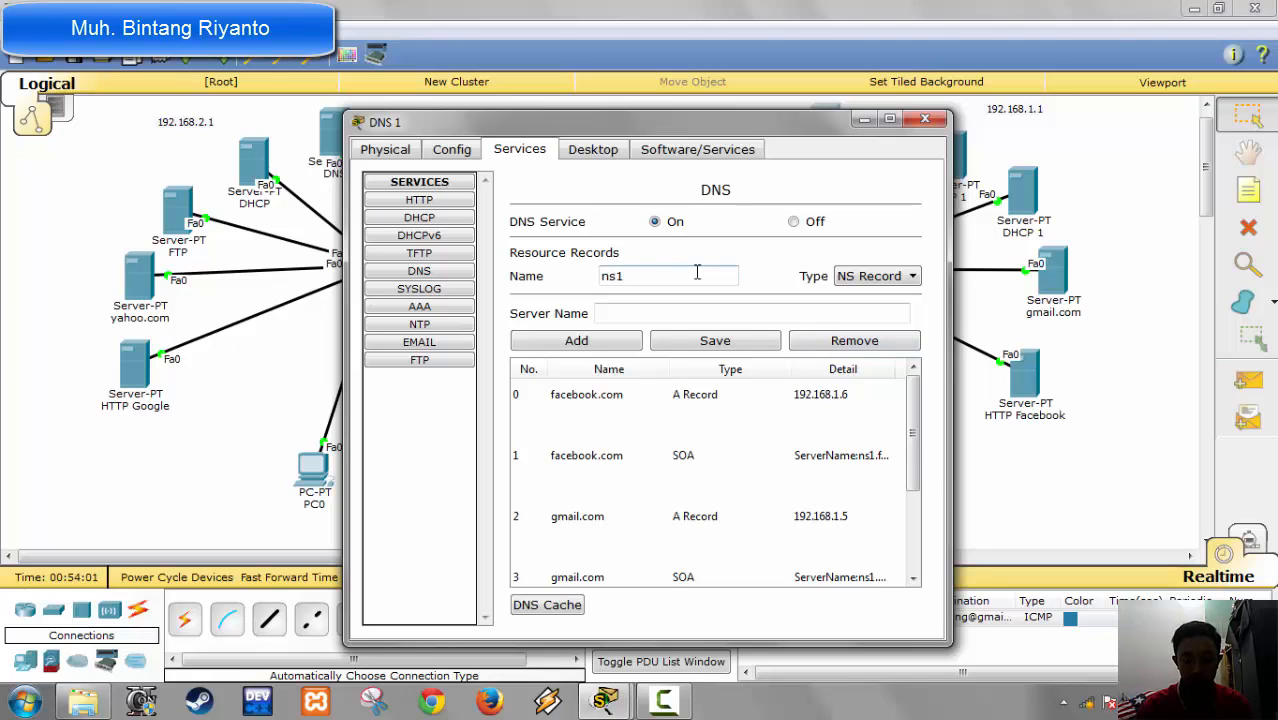
pyautogui.write('ns1.faceboo')
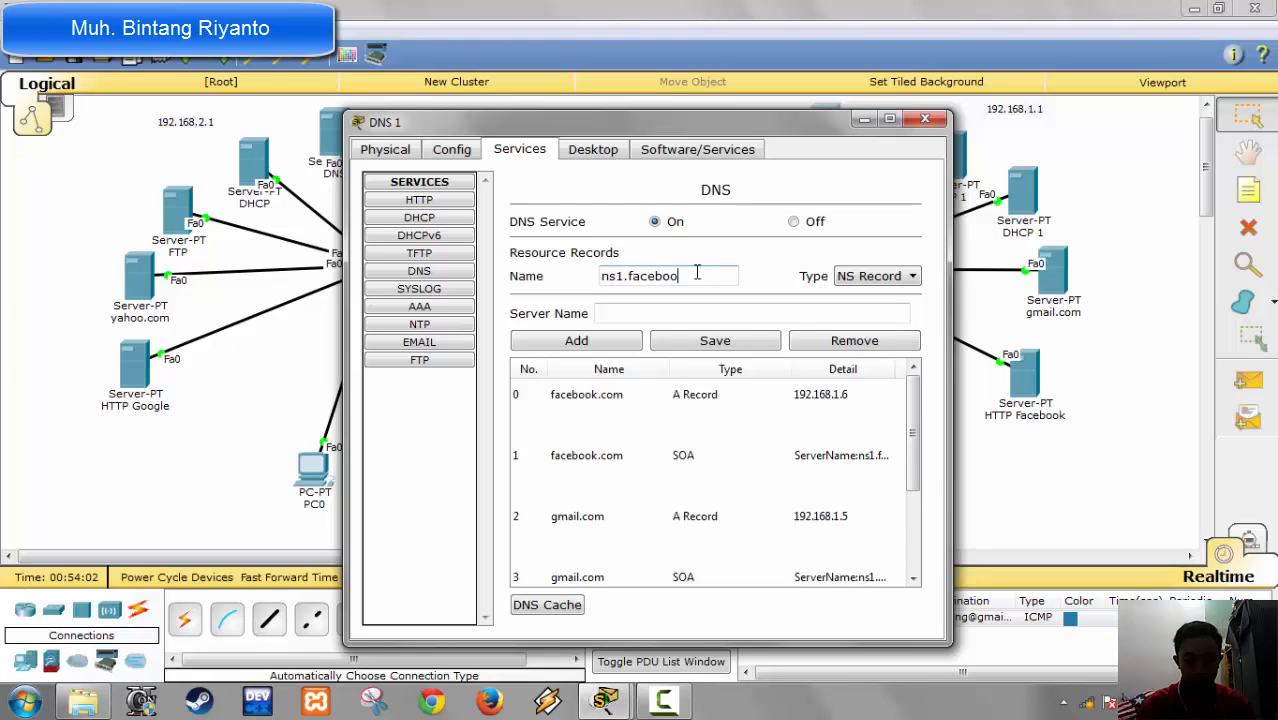
pyautogui.write('k.com')
pyautogui.press('Tab')
pyautogui.press('Tab')
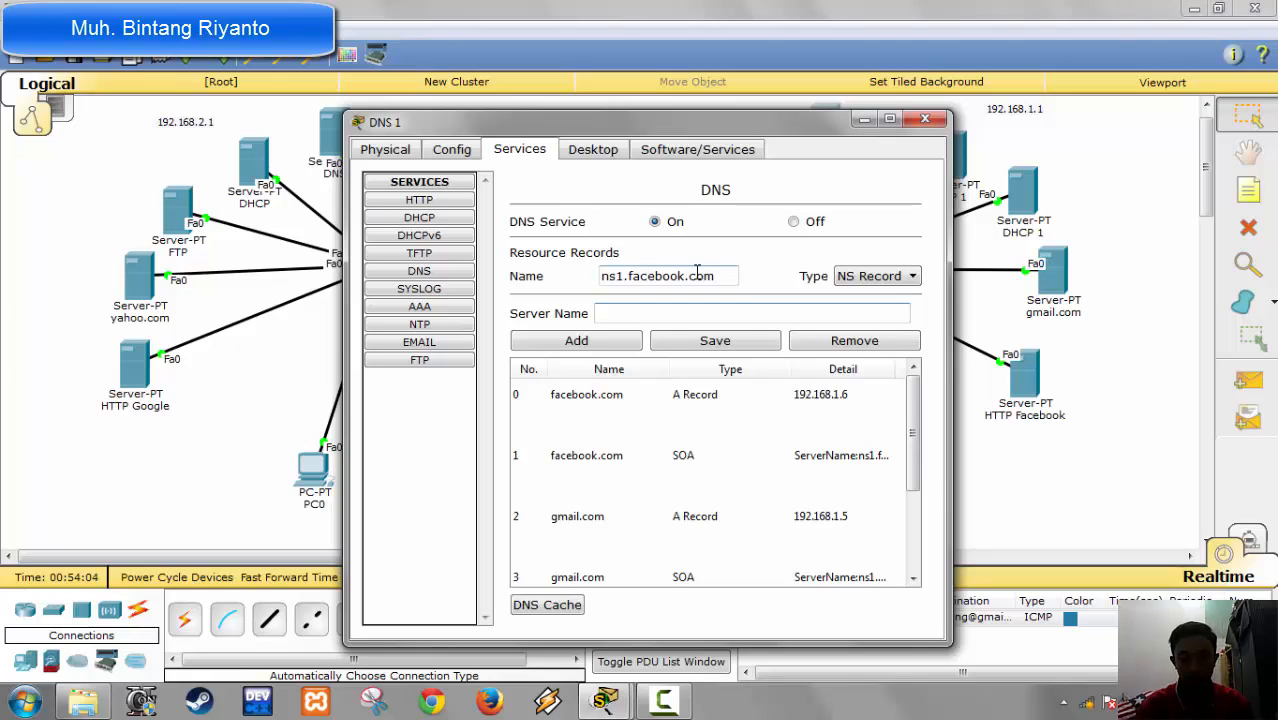
pyautogui.write('DNS ')
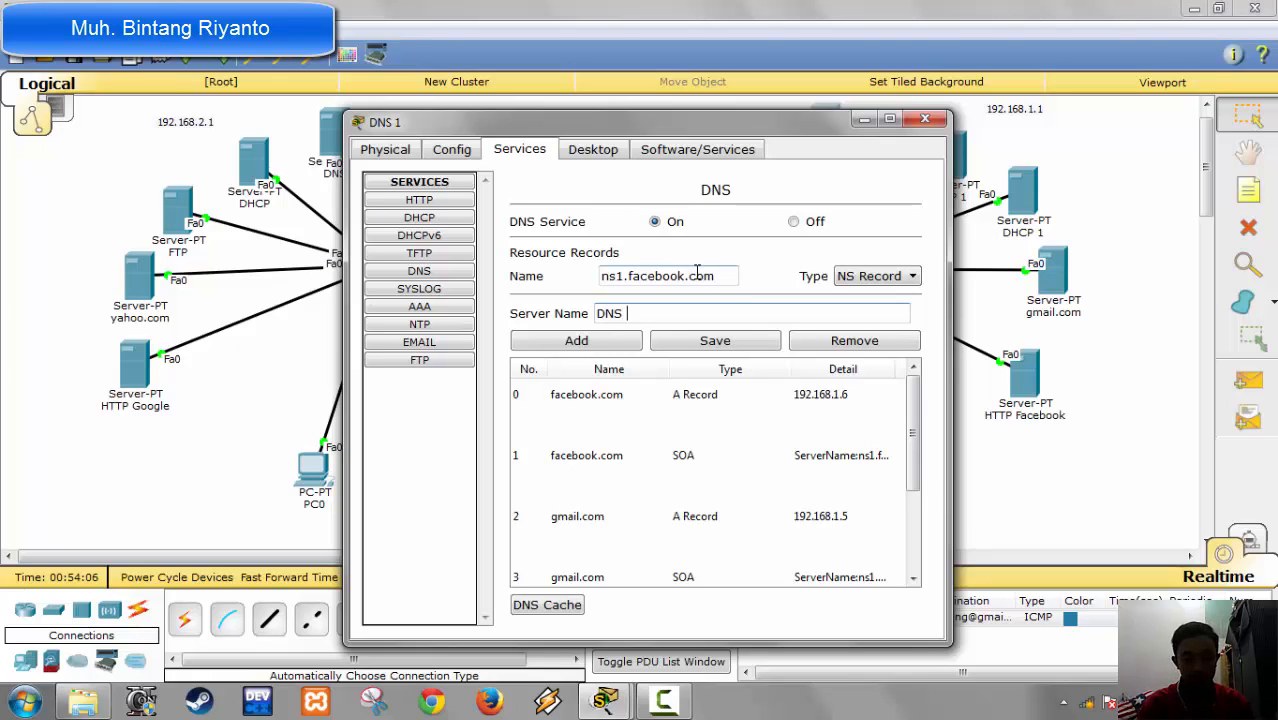
pyautogui.write('Facer')
pyautogui.write('ook')
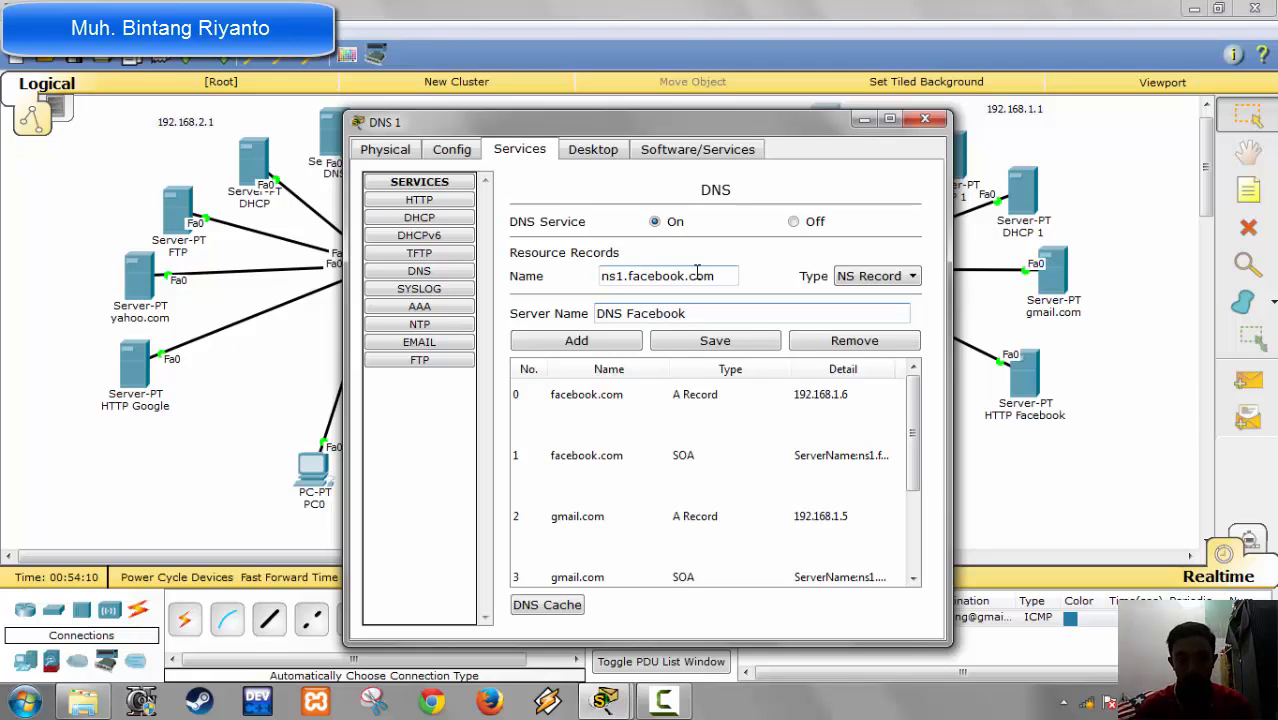
pyautogui.click(612, 342)
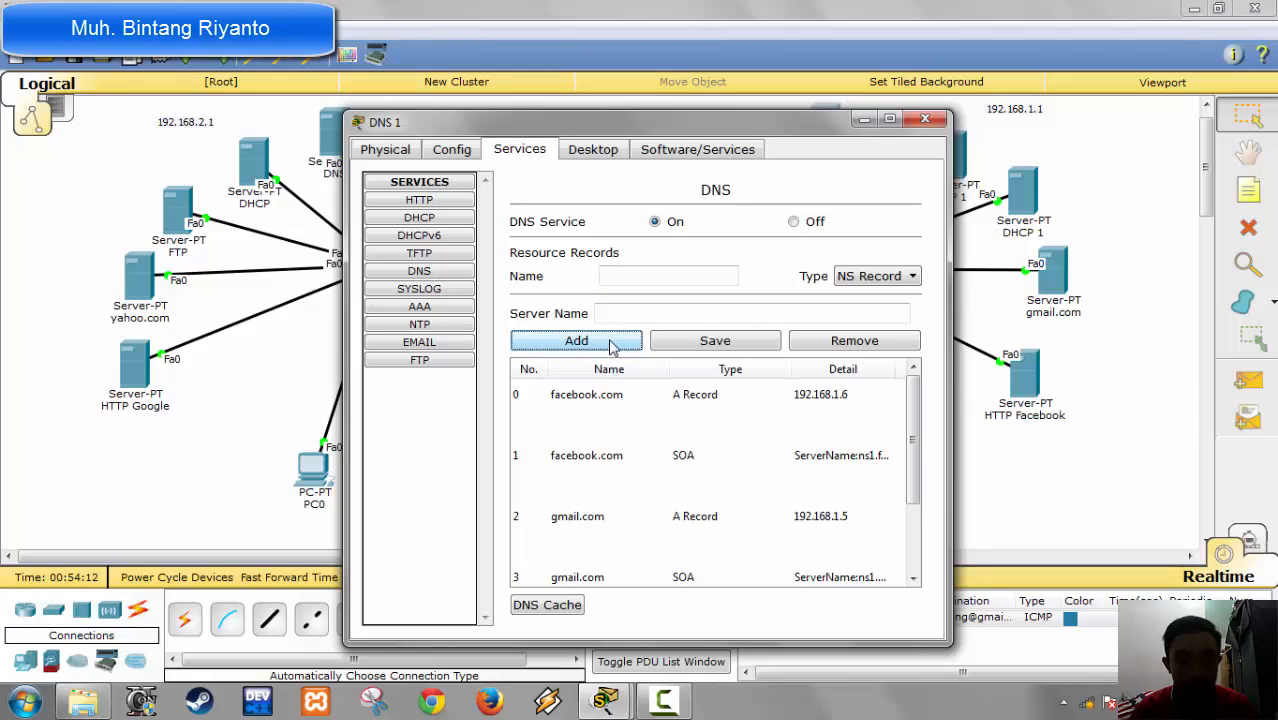
pyautogui.click(686, 279)
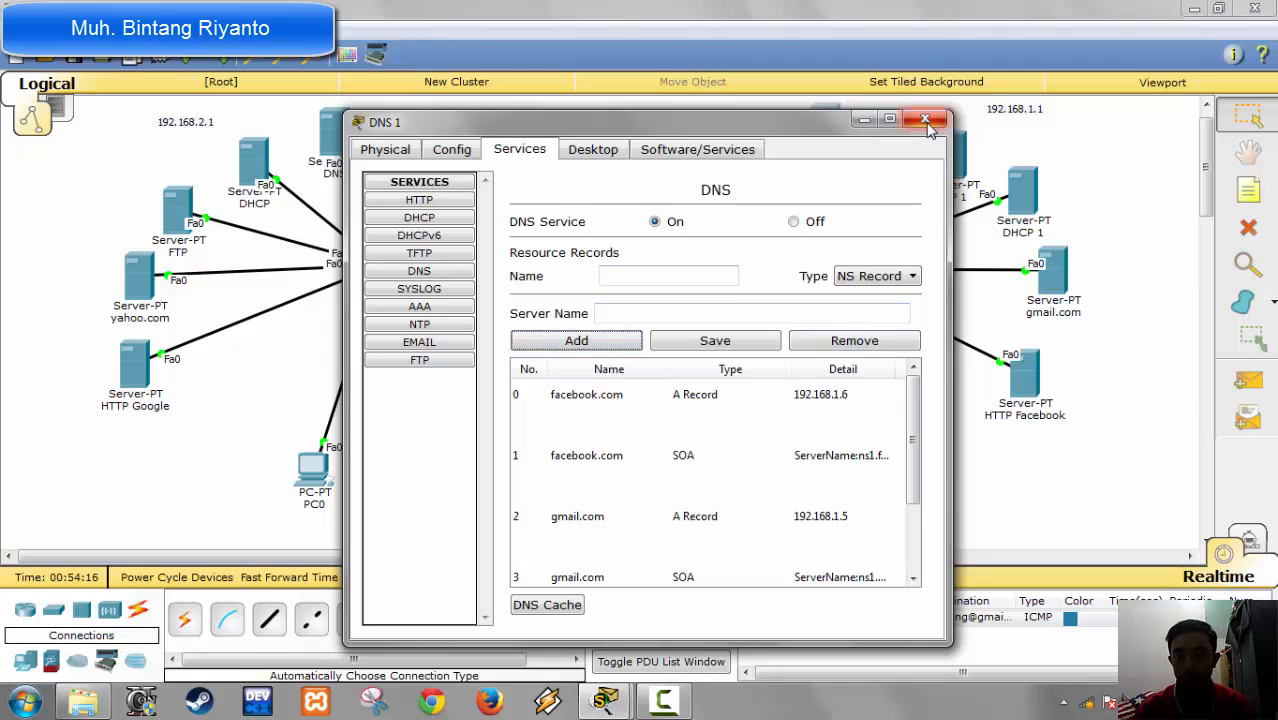
pyautogui.scroll(-2, 919, 440)
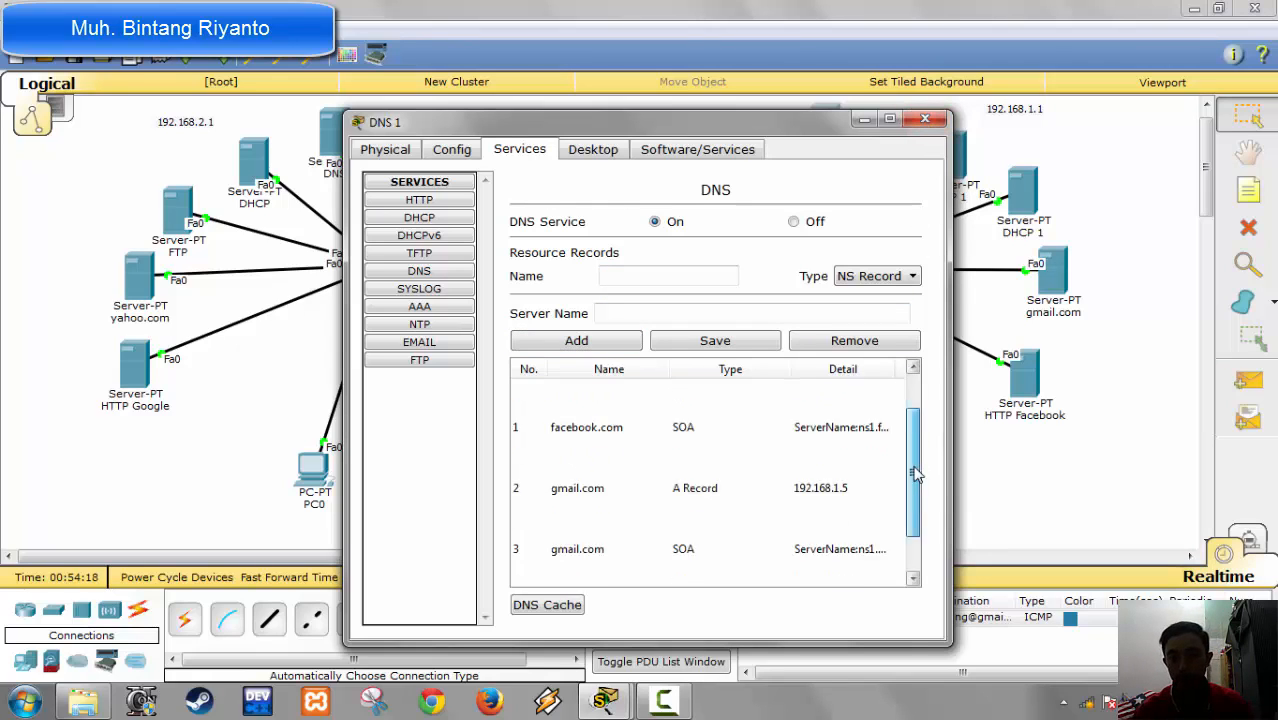
pyautogui.click(924, 121)
pyautogui.click(899, 447)
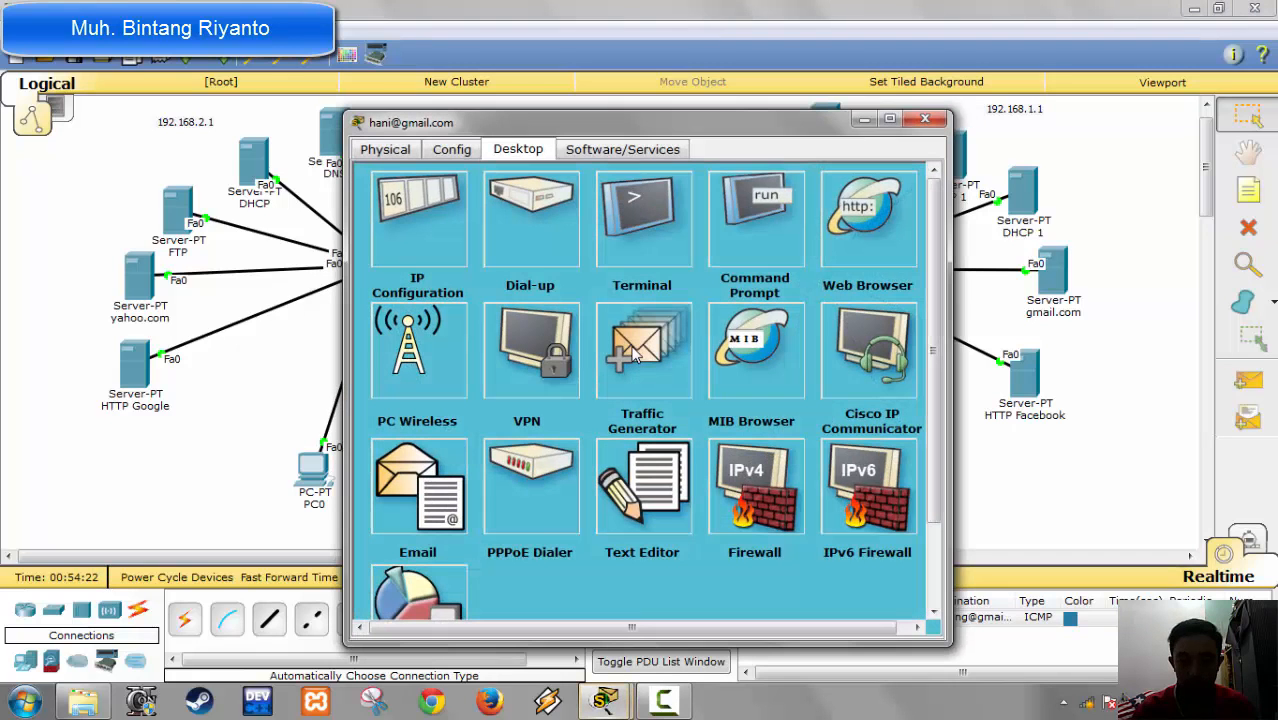
pyautogui.click(874, 257)
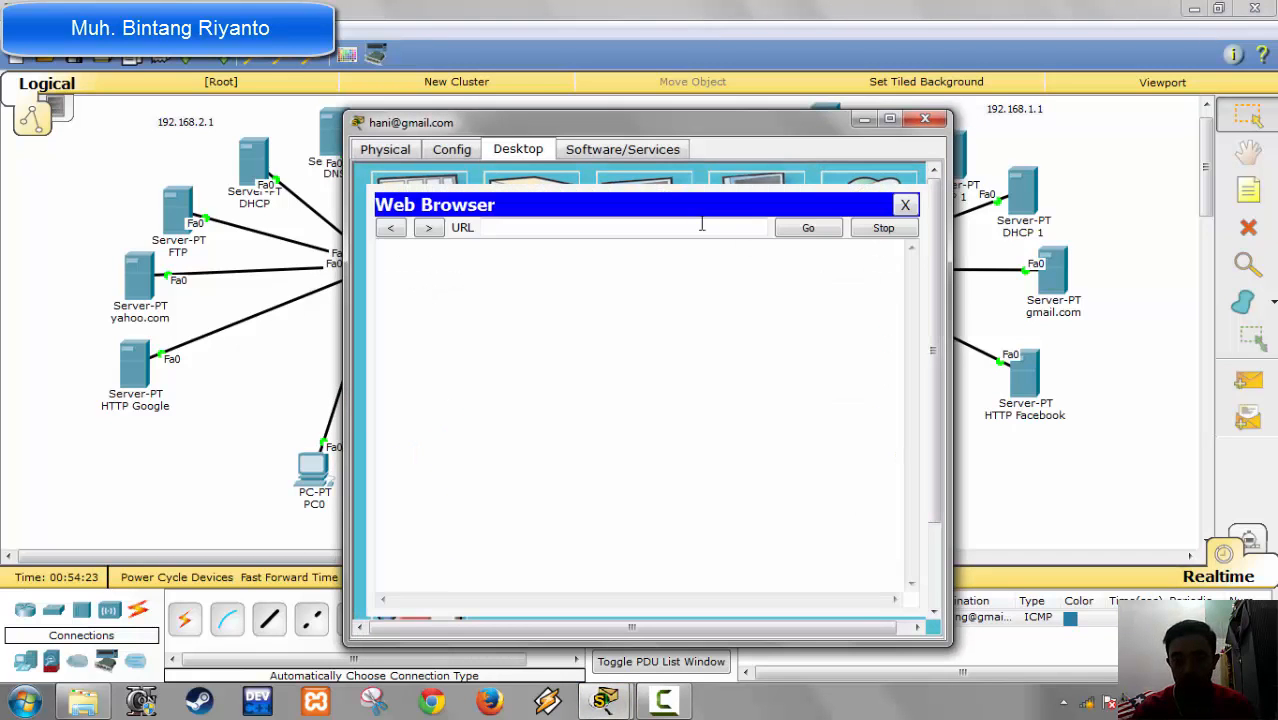
pyautogui.click(552, 226)
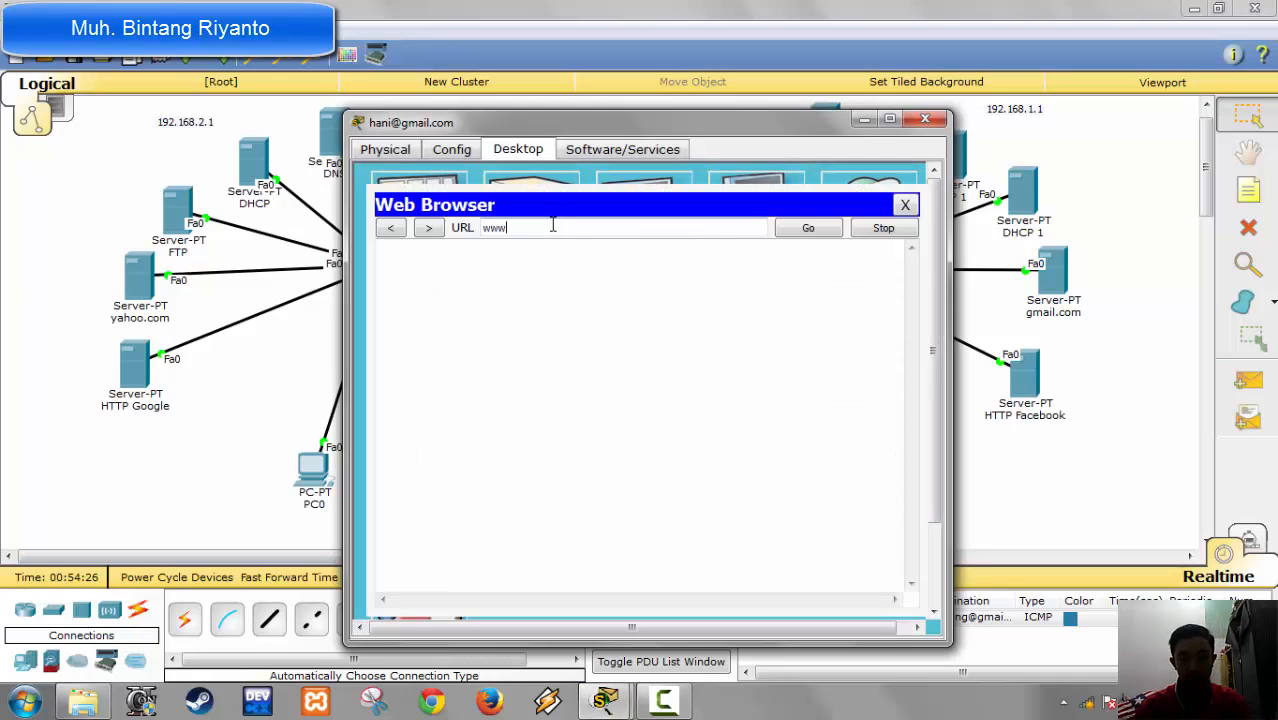
pyautogui.write('www.facebook')
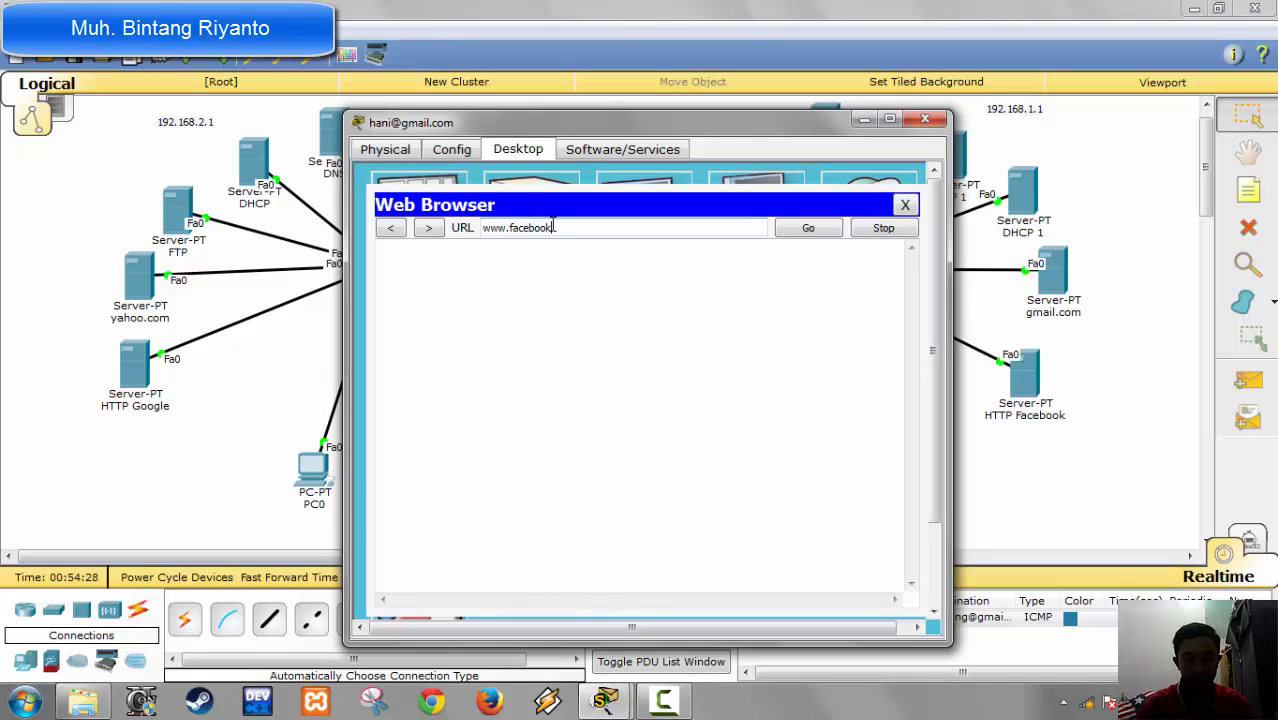
pyautogui.write('.com')
pyautogui.press('Return')
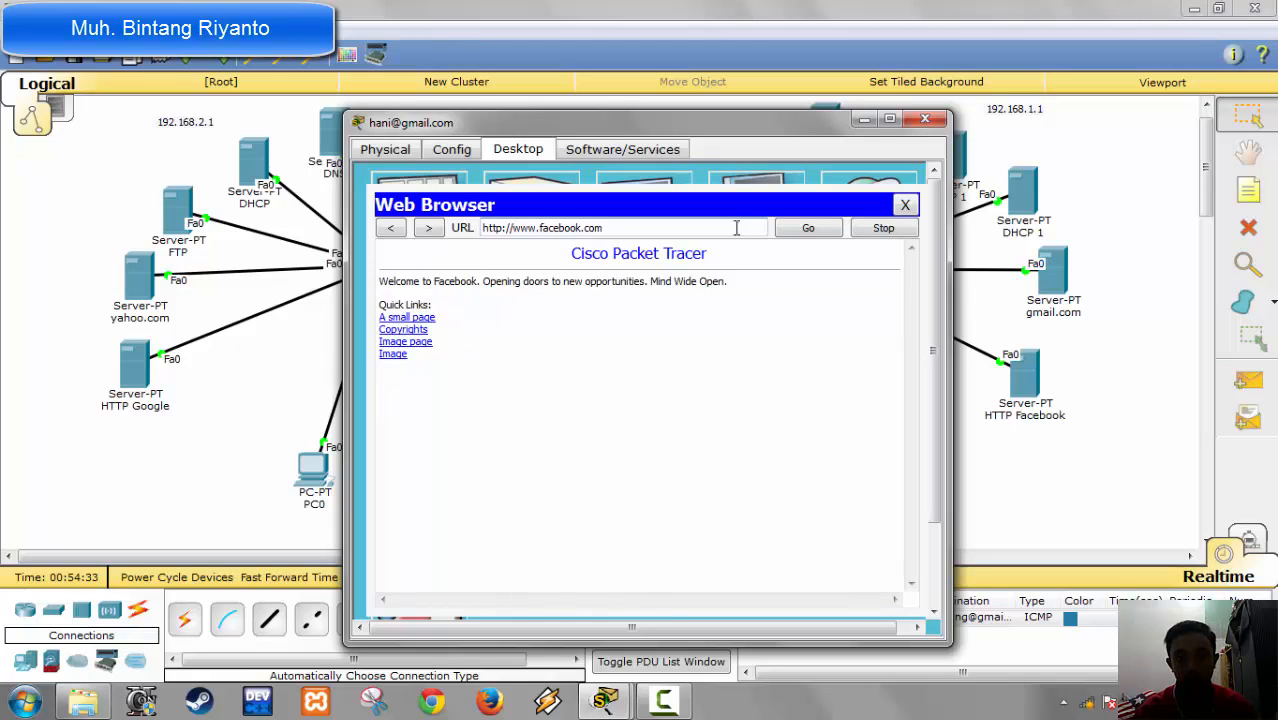
pyautogui.click(926, 120)
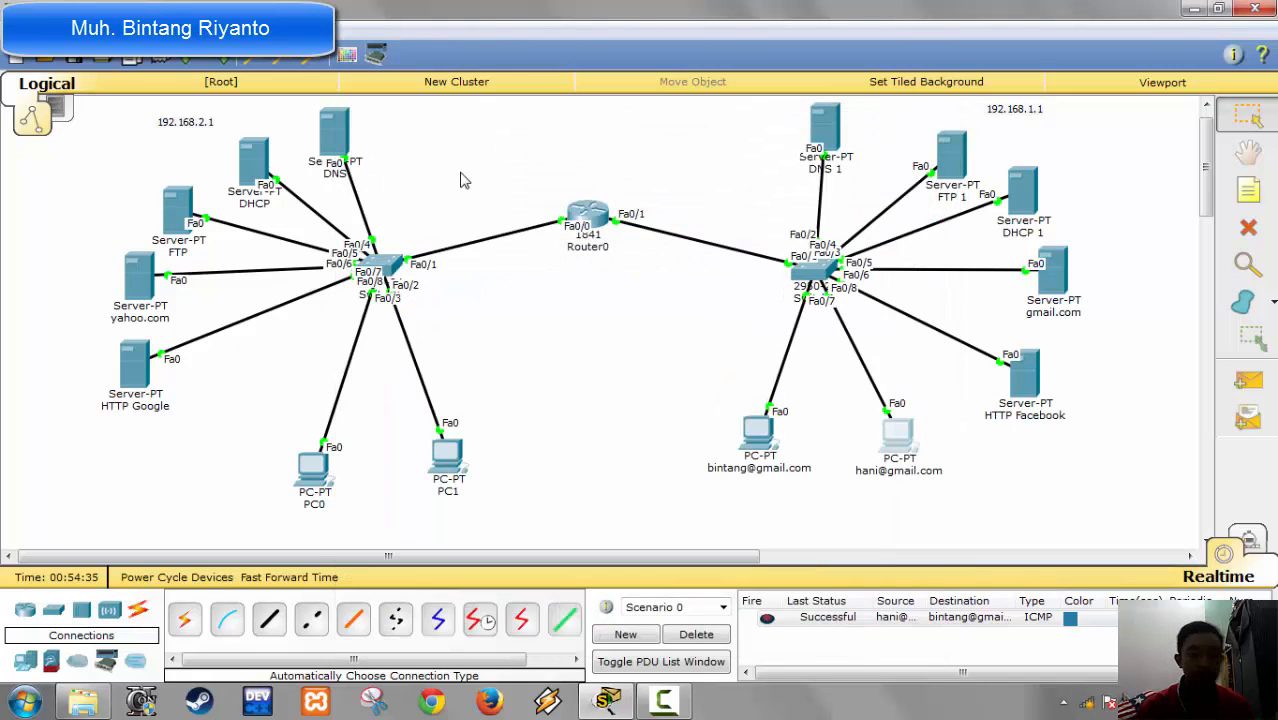
# Step: Give the DNS server on the 192.168.2.1 network the static IP address 192.168.2.2 with subnet mask 255.255.255.0
pyautogui.click(322, 145)
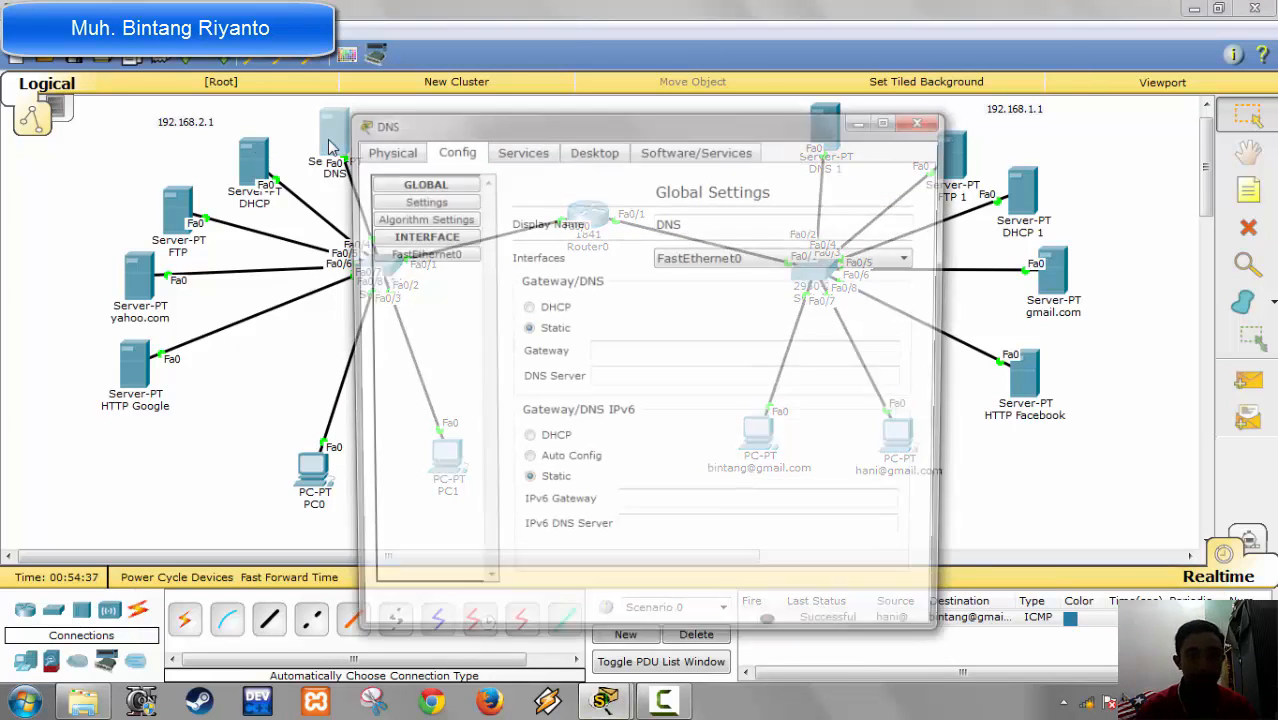
pyautogui.click(532, 156)
pyautogui.click(574, 158)
pyautogui.click(415, 228)
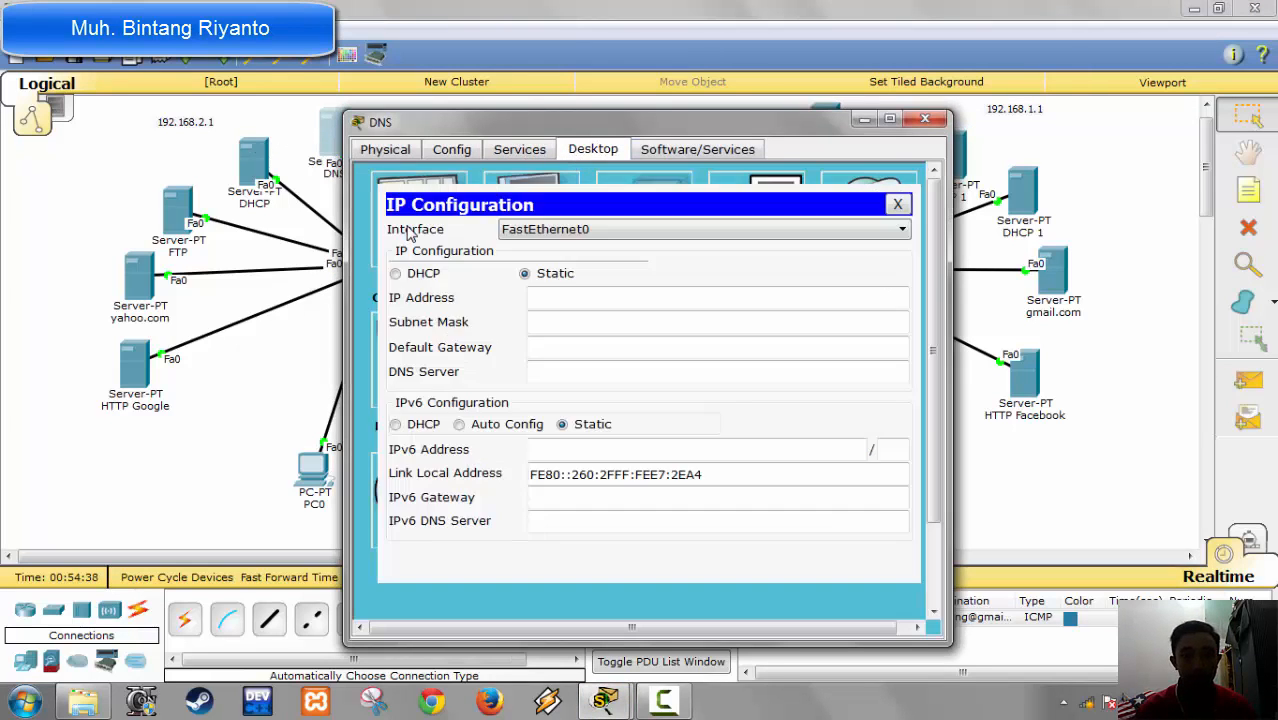
pyautogui.click(593, 297)
pyautogui.moveTo(636, 118); pyautogui.dragTo(645, 142)
pyautogui.write('q')
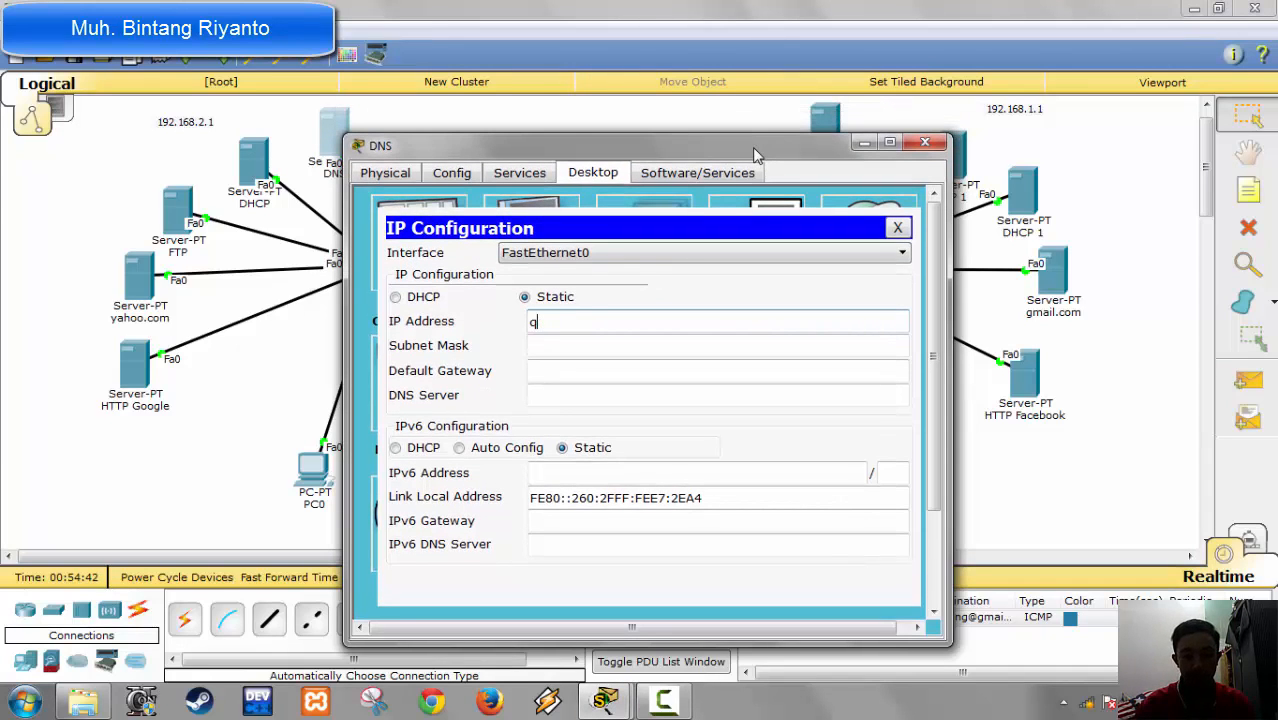
pyautogui.write('o192.1')
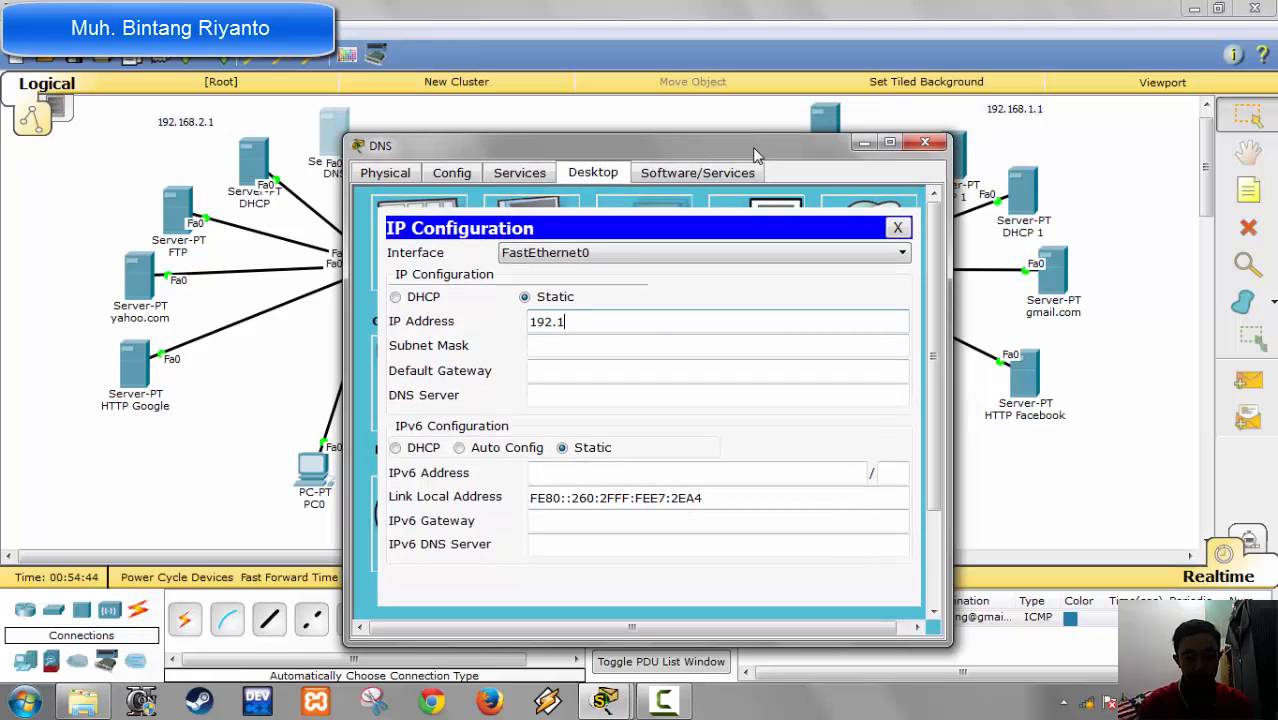
pyautogui.write('68.2.2')
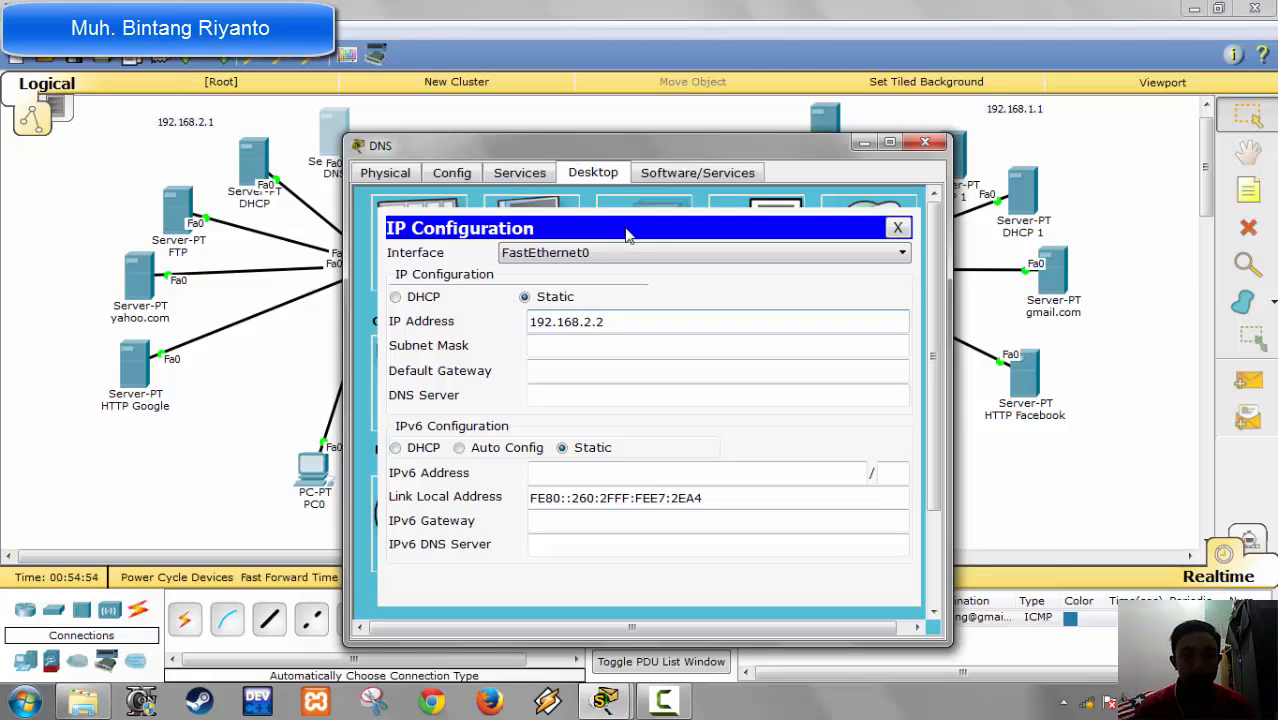
pyautogui.click(664, 702)
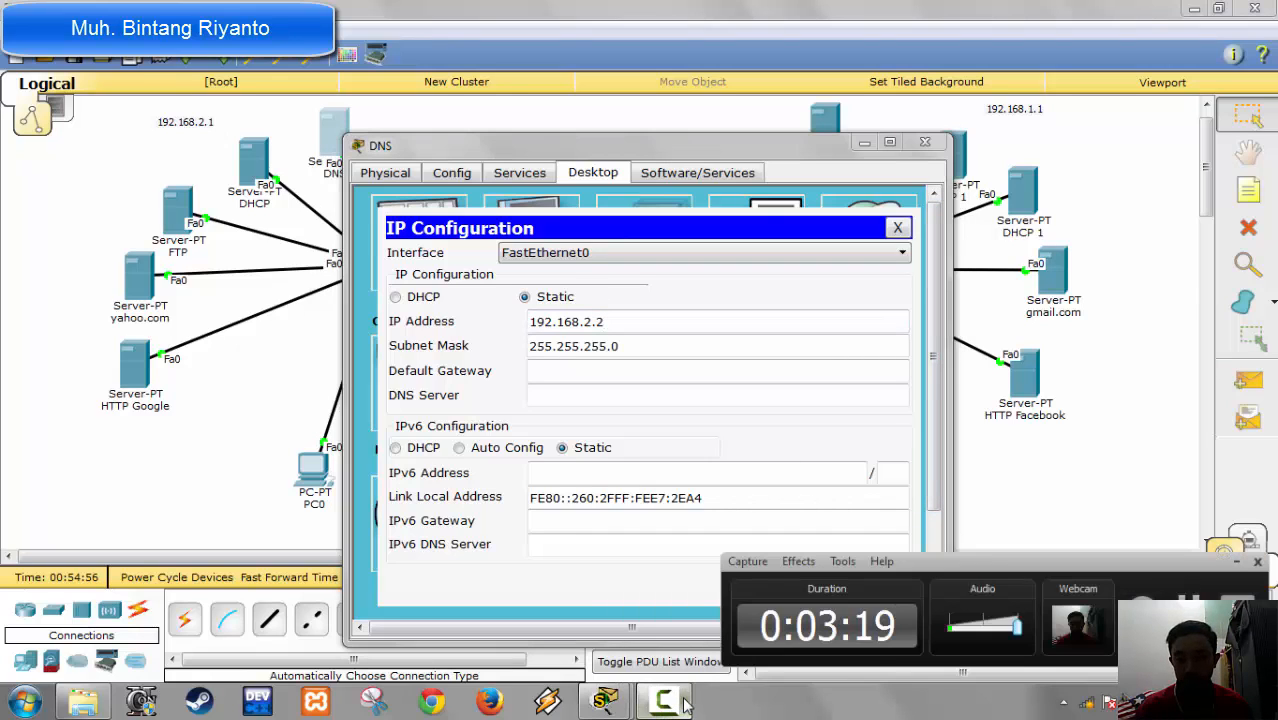
# Step: Set the DNS server's default gateway to 192.168.2.1 and its DNS server to 192.168.2.2, and close its window
pyautogui.click(607, 376)
pyautogui.write('1')
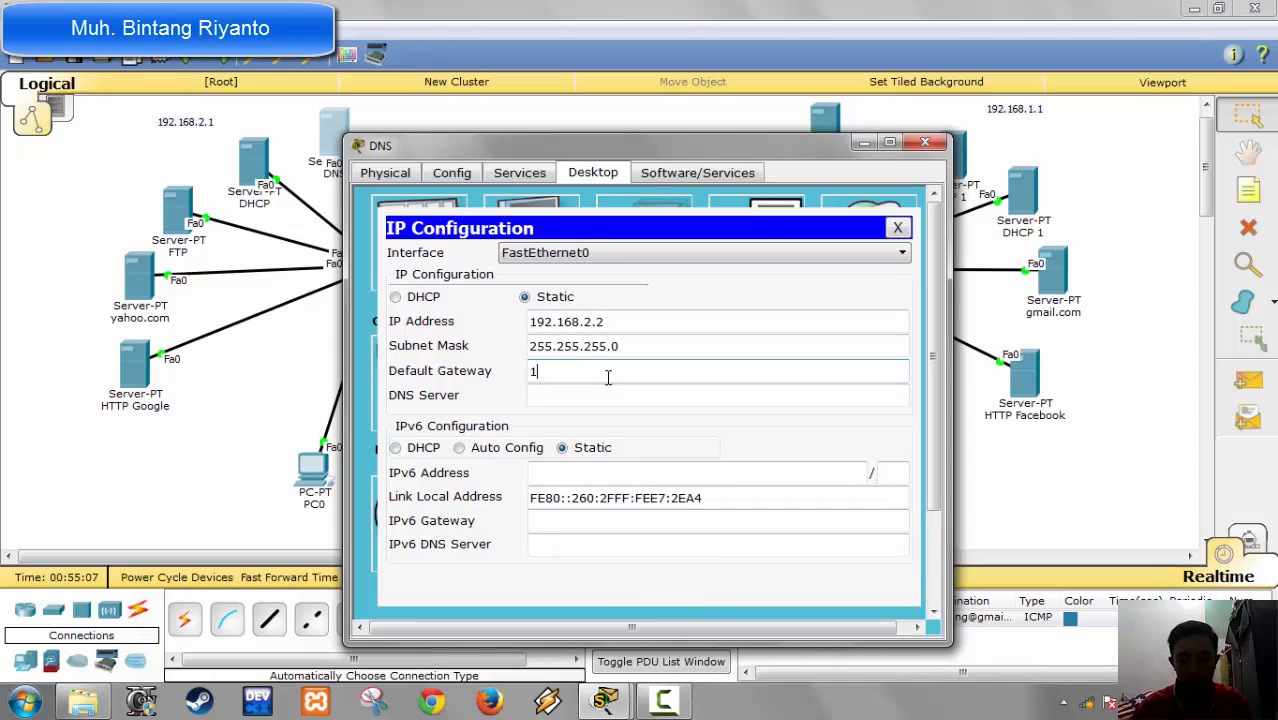
pyautogui.write('92.168.2.2')
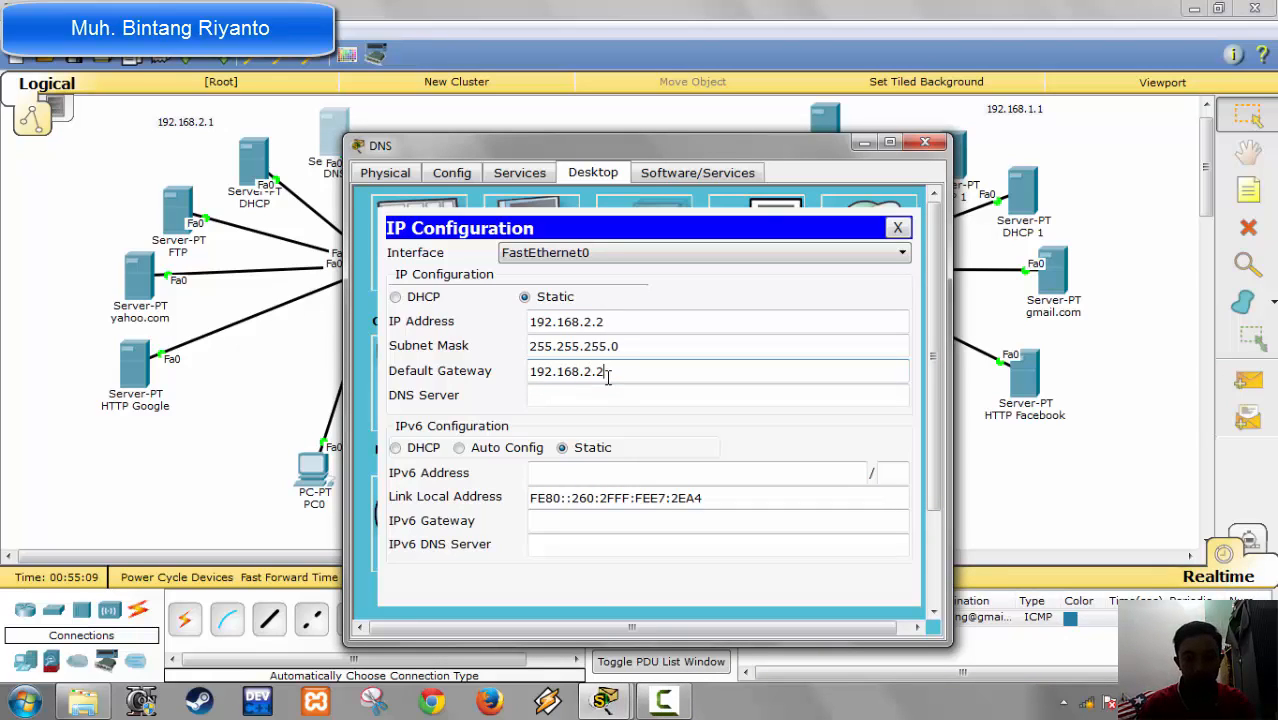
pyautogui.press('Tab')
pyautogui.write('19')
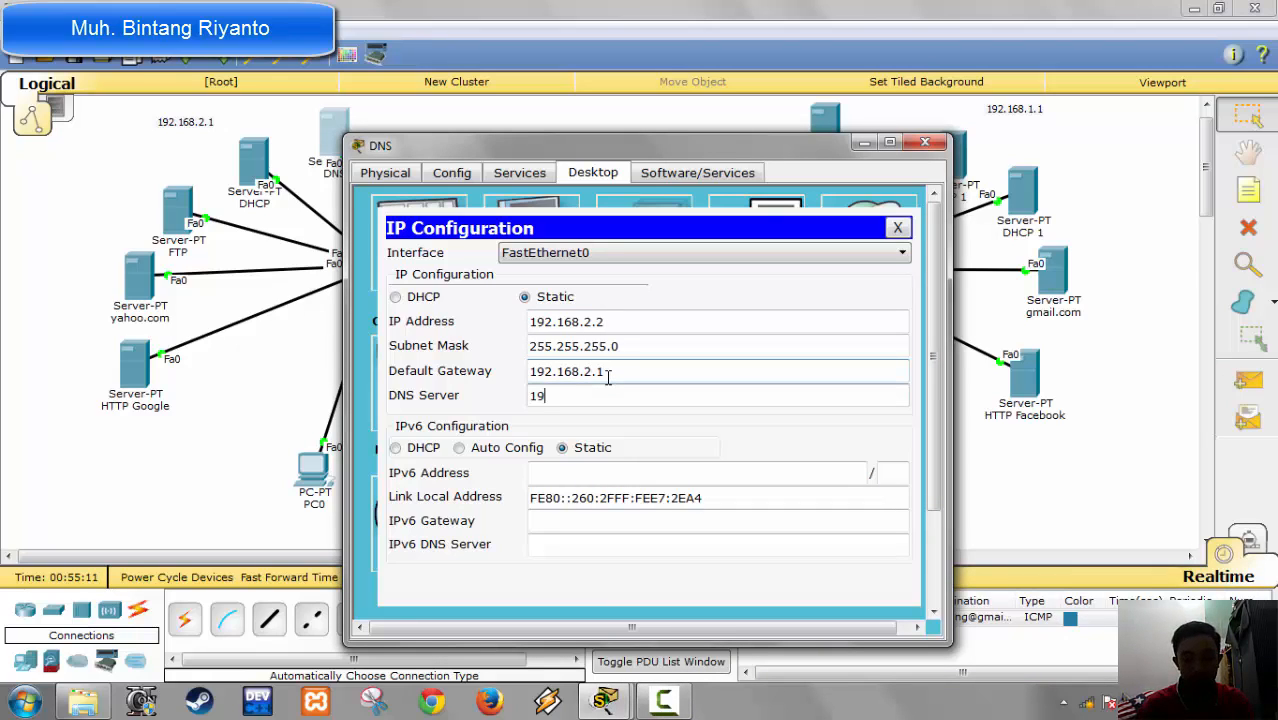
pyautogui.write('2.168.2.2')
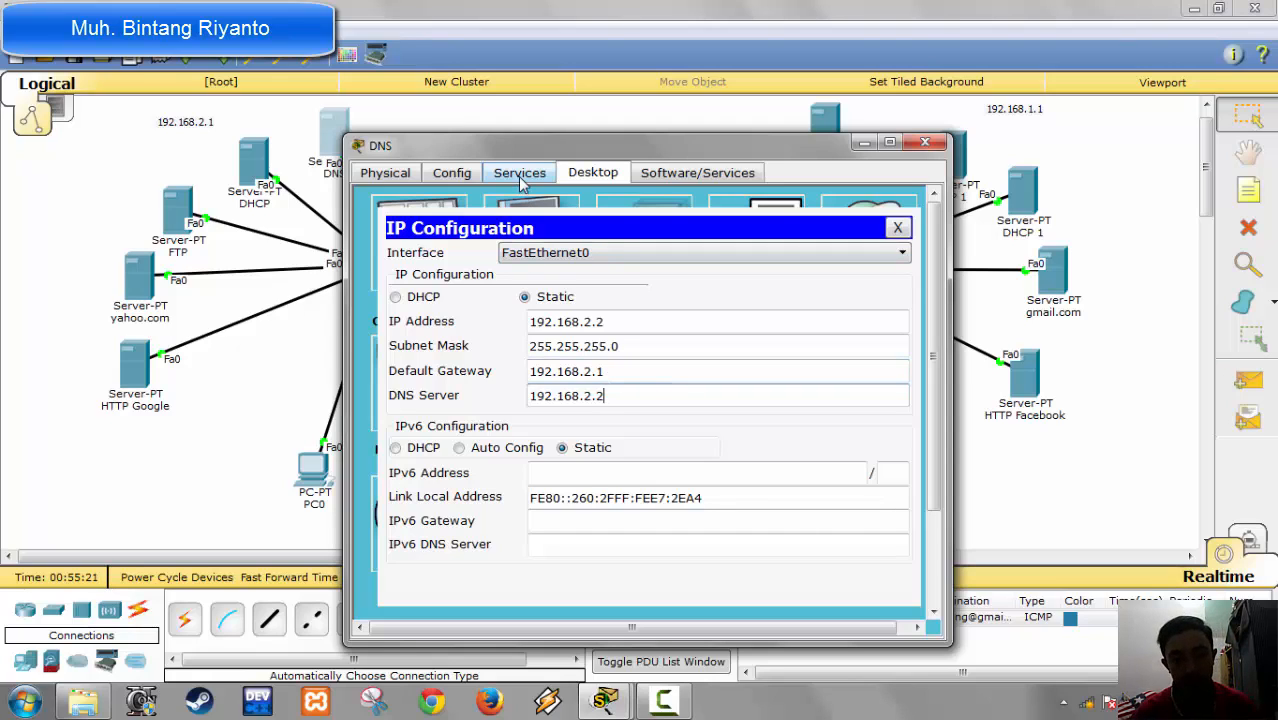
pyautogui.click(912, 147)
# Step: Give the DHCP server on the 192.168.2.1 network the static IP address 192.168.2.3 with subnet mask 255.255.255.0
pyautogui.click(253, 160)
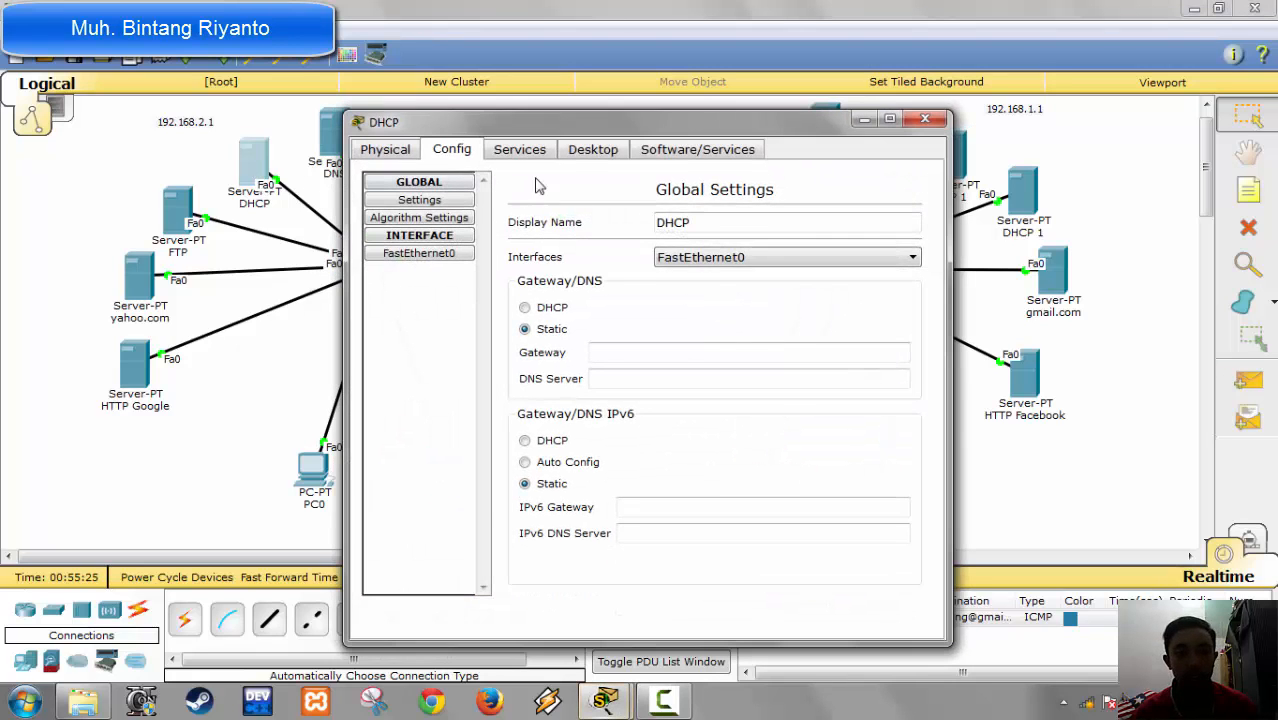
pyautogui.click(528, 150)
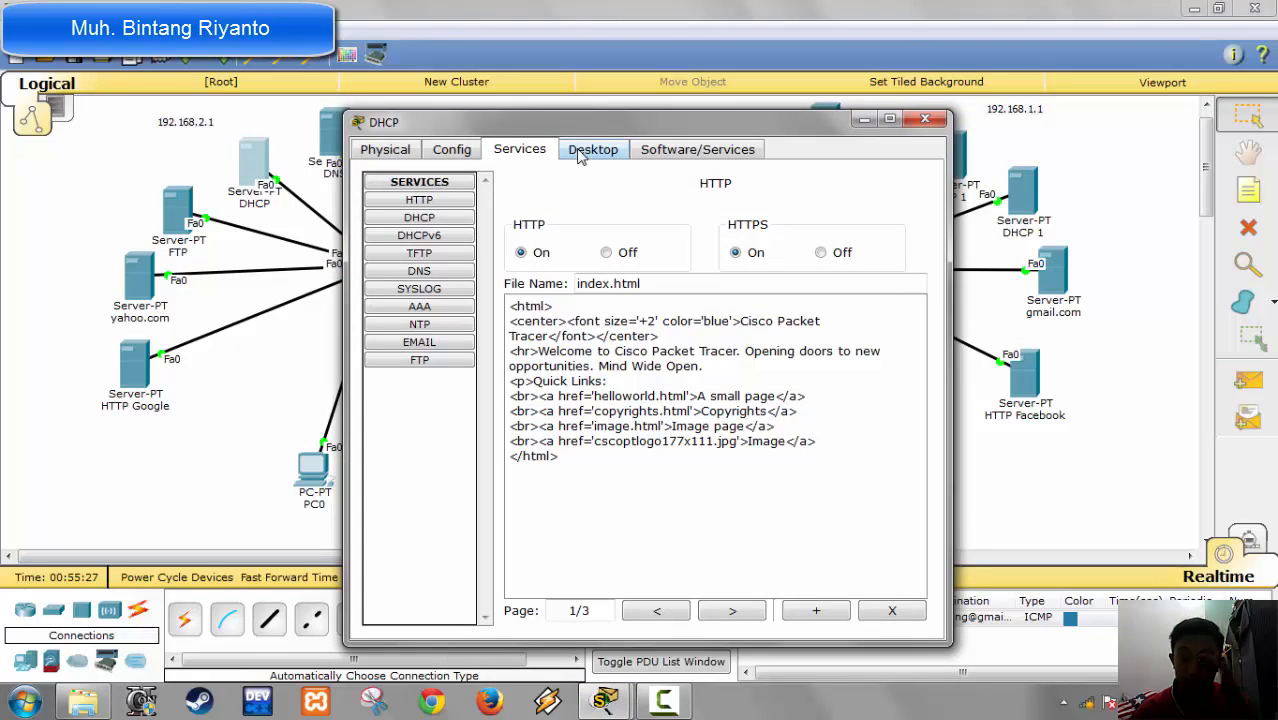
pyautogui.click(614, 150)
pyautogui.click(434, 219)
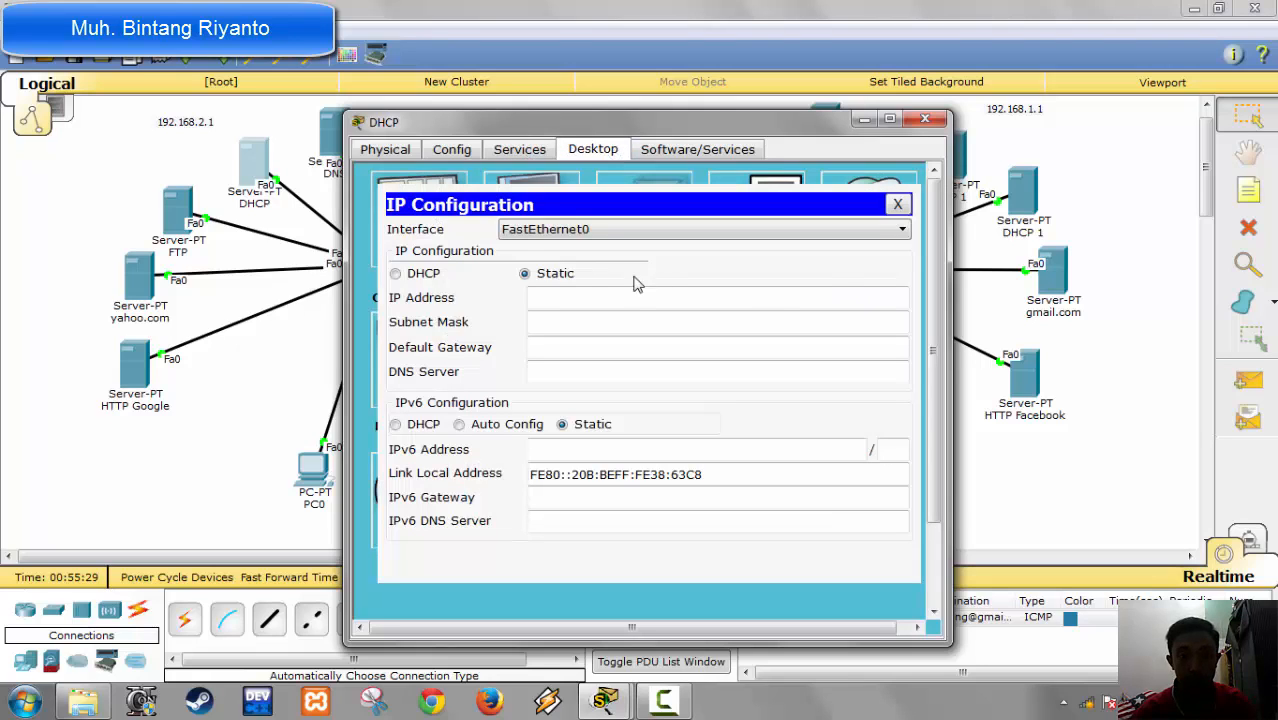
pyautogui.click(633, 300)
pyautogui.write('192.1')
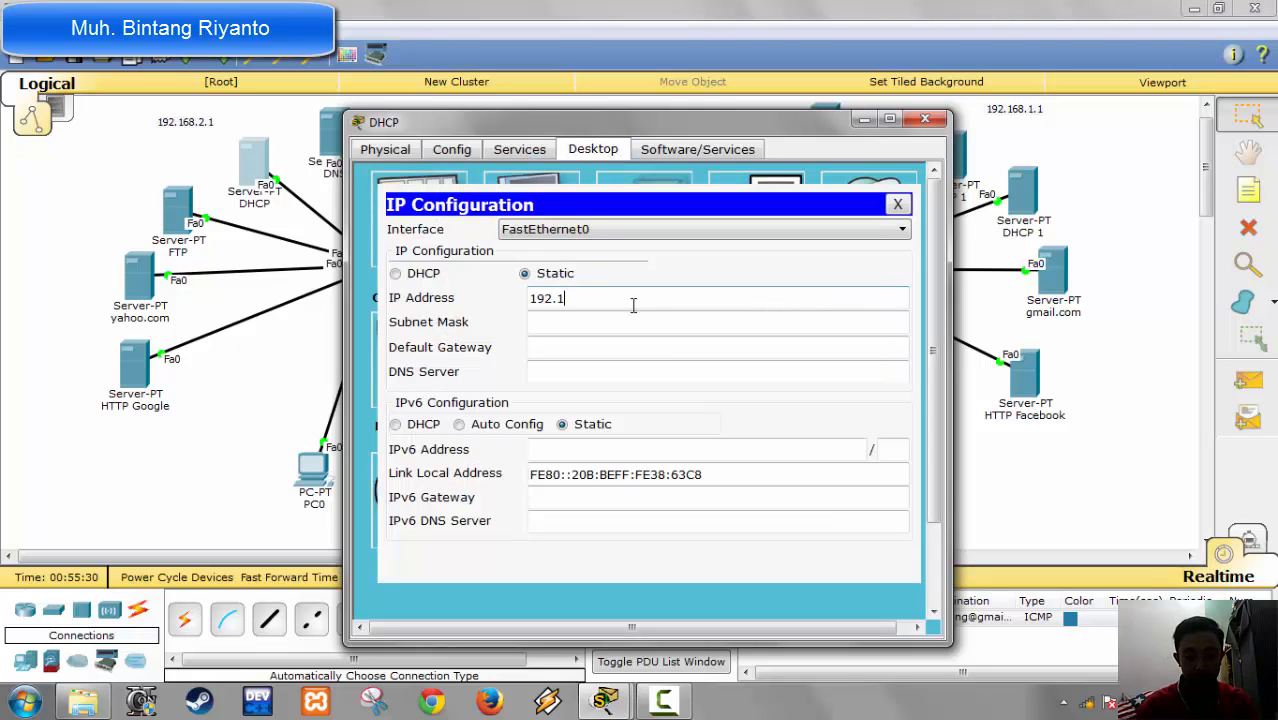
pyautogui.write('68.2.1')
pyautogui.press('Tab')
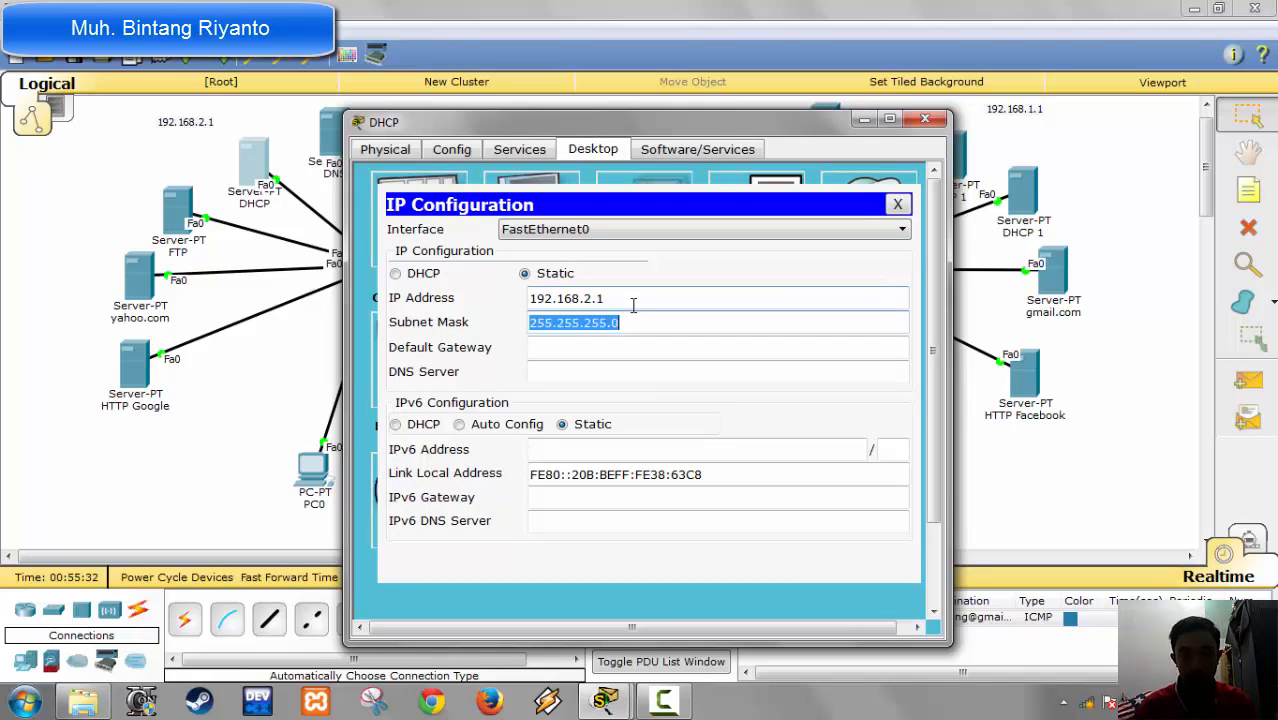
pyautogui.click(633, 303)
pyautogui.write('3')
pyautogui.press('Tab')
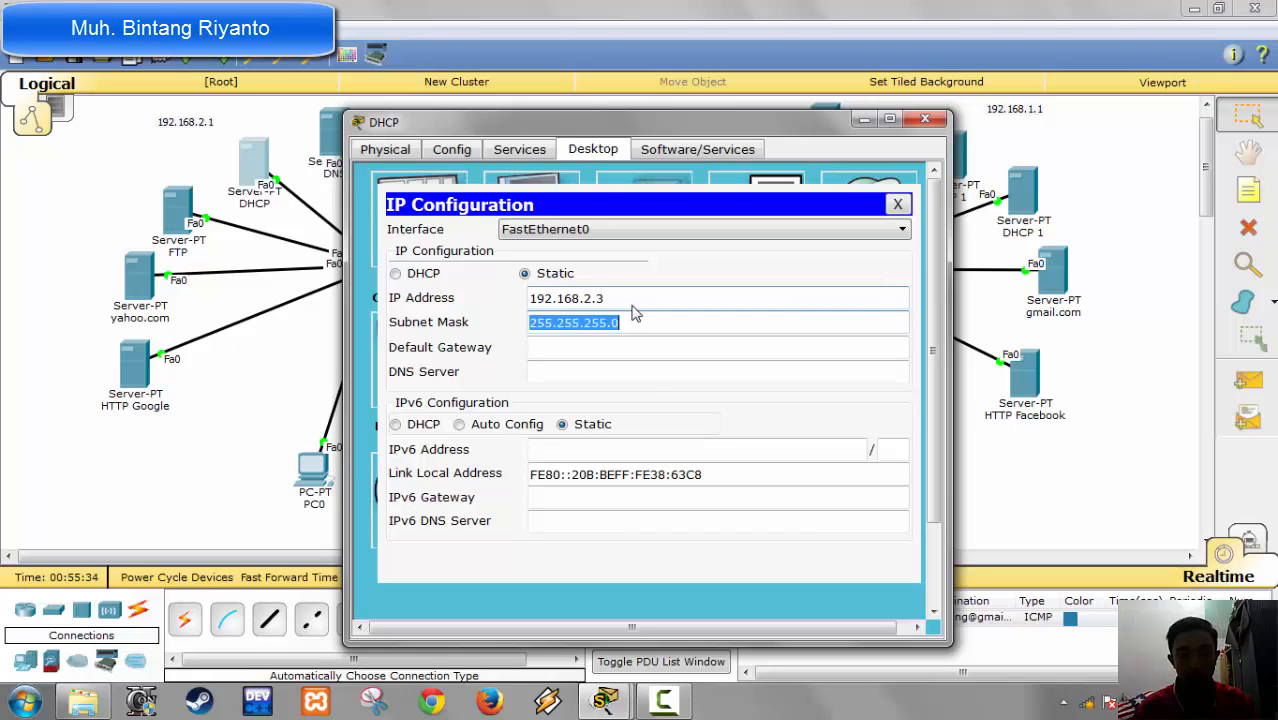
# Step: Set the DHCP server's default gateway to 192.168.2.1 and fill in its DNS server address
pyautogui.press('Tab')
pyautogui.write('192')
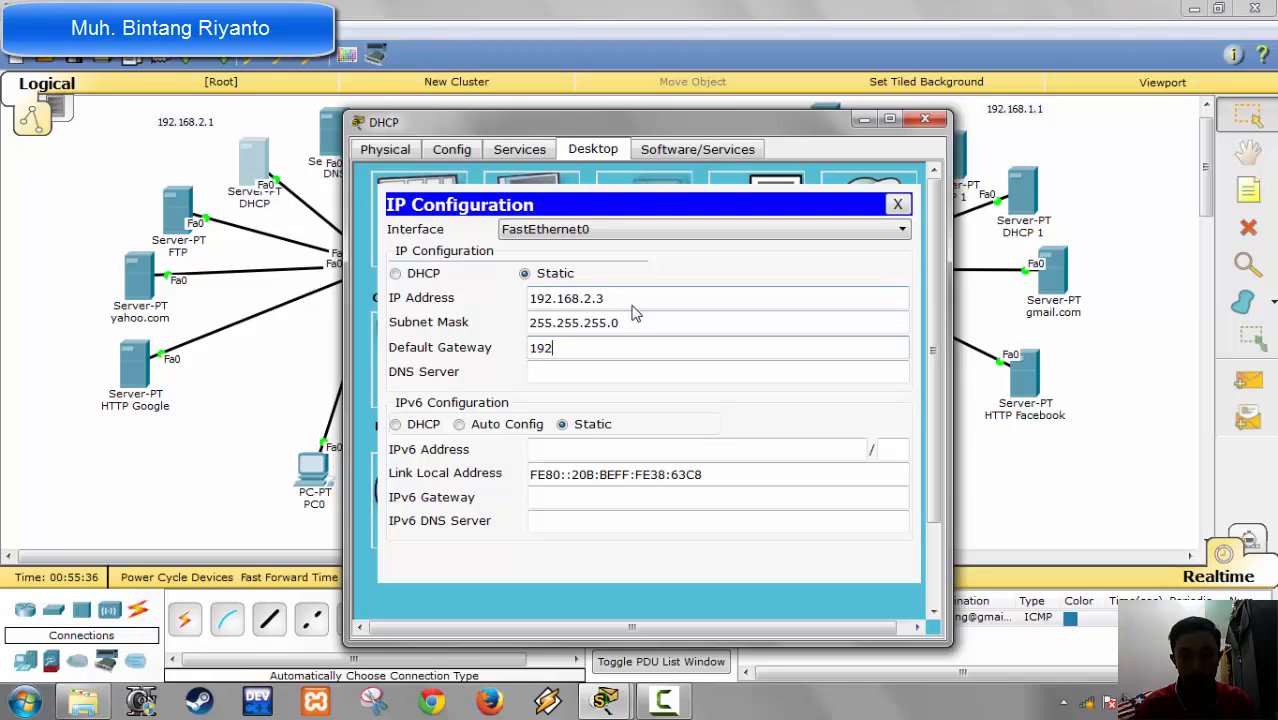
pyautogui.write('.168')
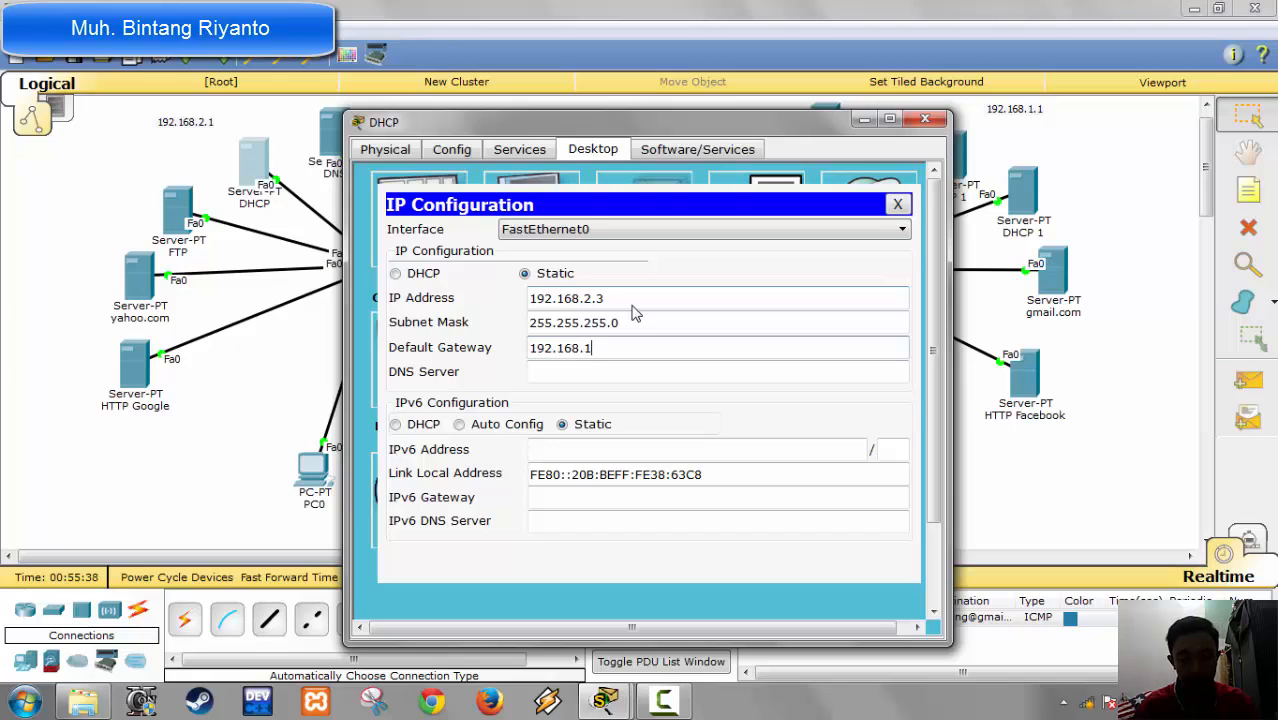
pyautogui.write('.2.1')
pyautogui.press('Tab')
pyautogui.write('1')
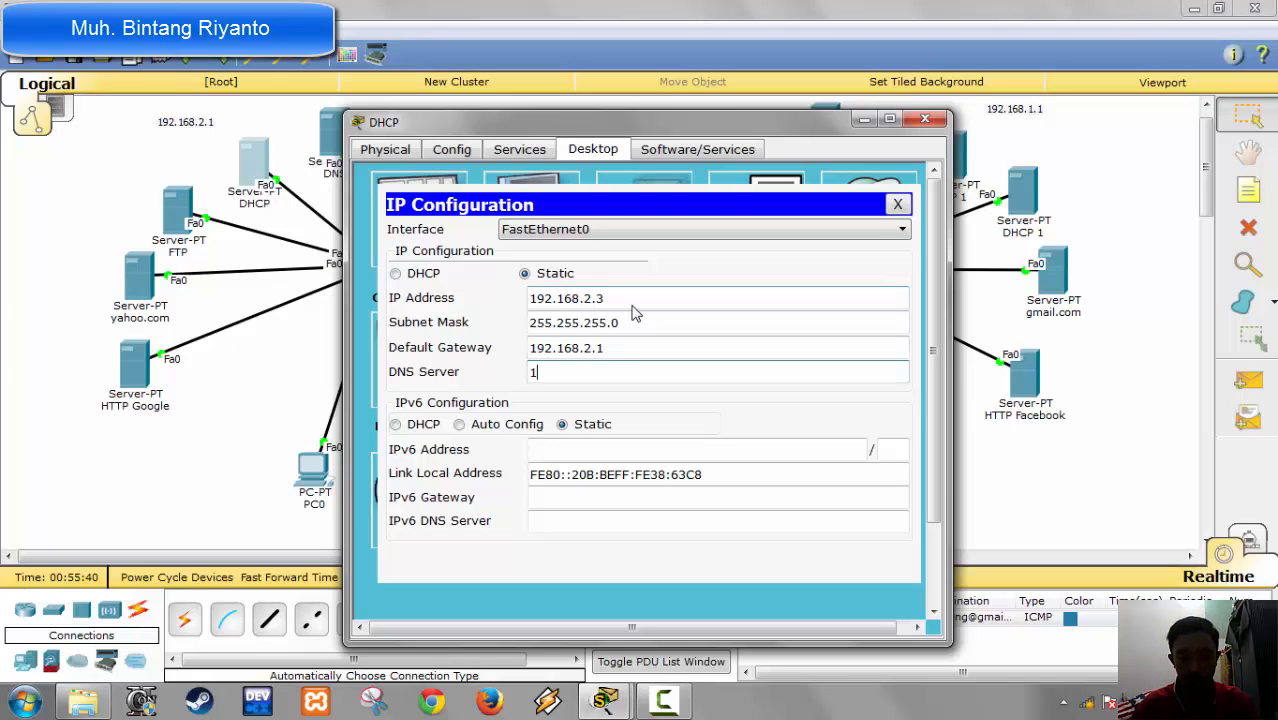
pyautogui.write('92.1')
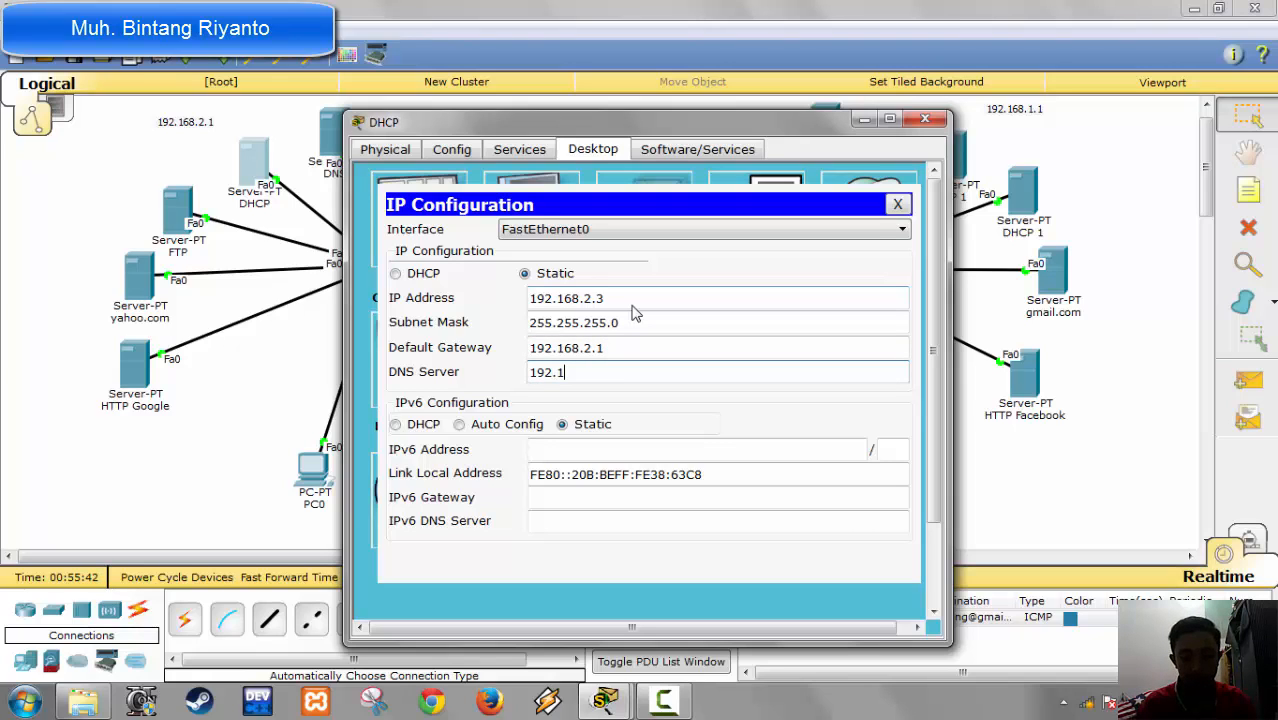
pyautogui.write('68.2.2')
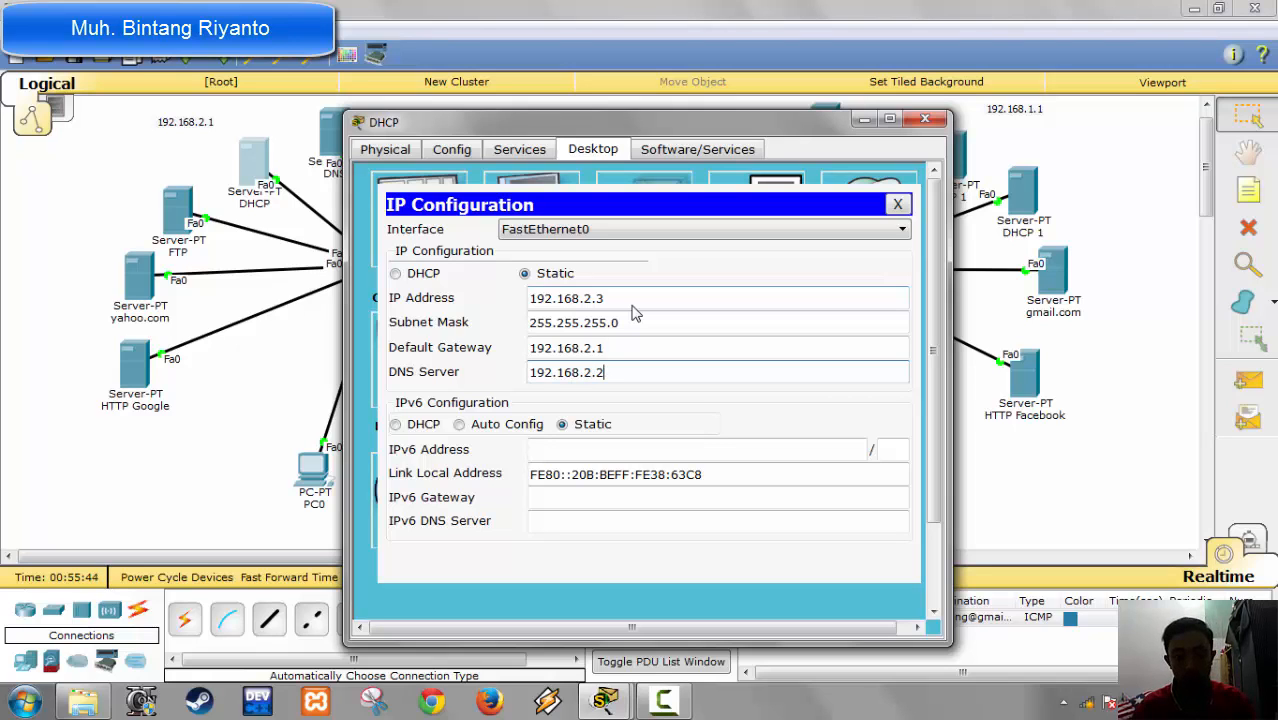
# Step: Set the default gateway of serverPool in the DHCP server's DHCP service to 192.168.2.1
pyautogui.click(521, 158)
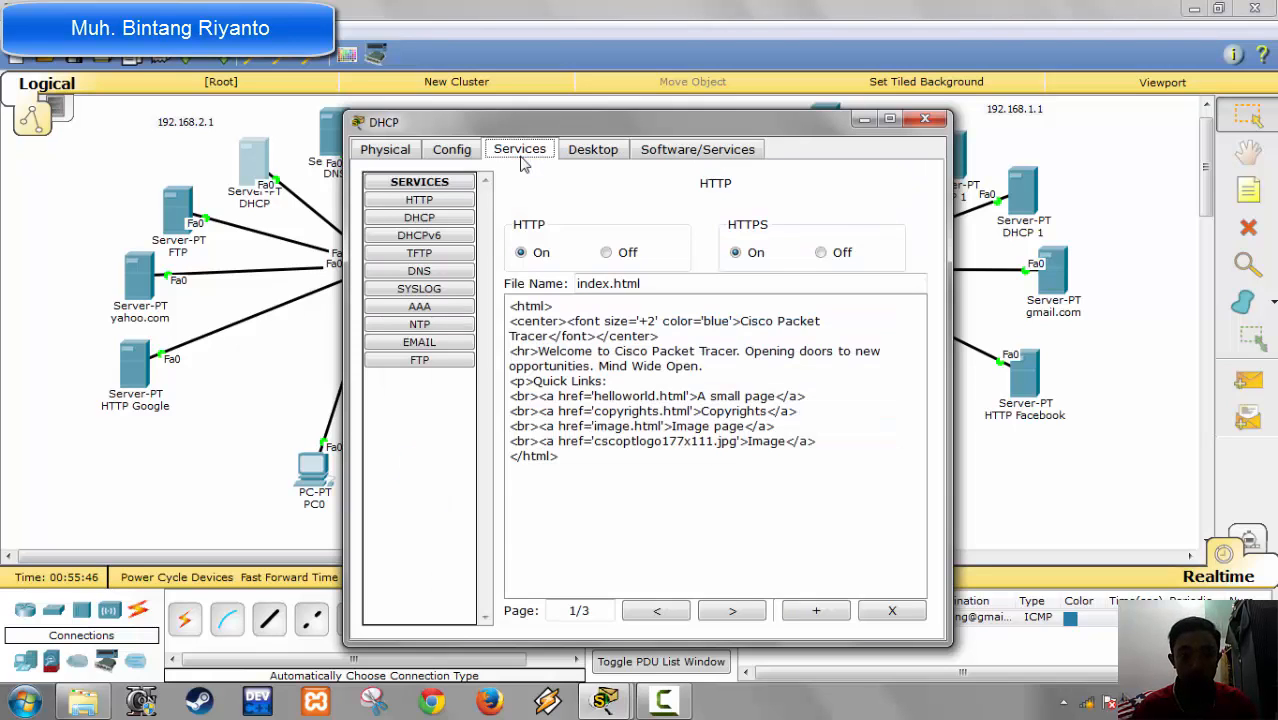
pyautogui.click(453, 222)
pyautogui.moveTo(790, 285); pyautogui.dragTo(615, 287)
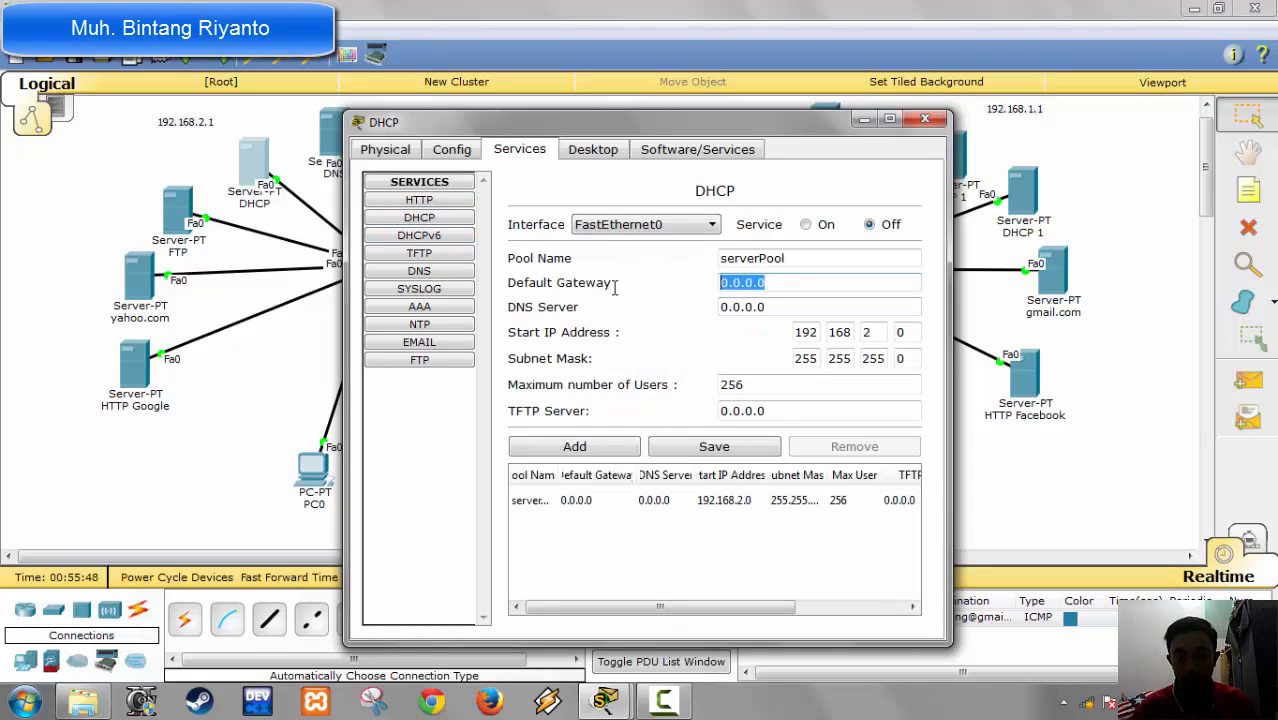
pyautogui.write('192,.')
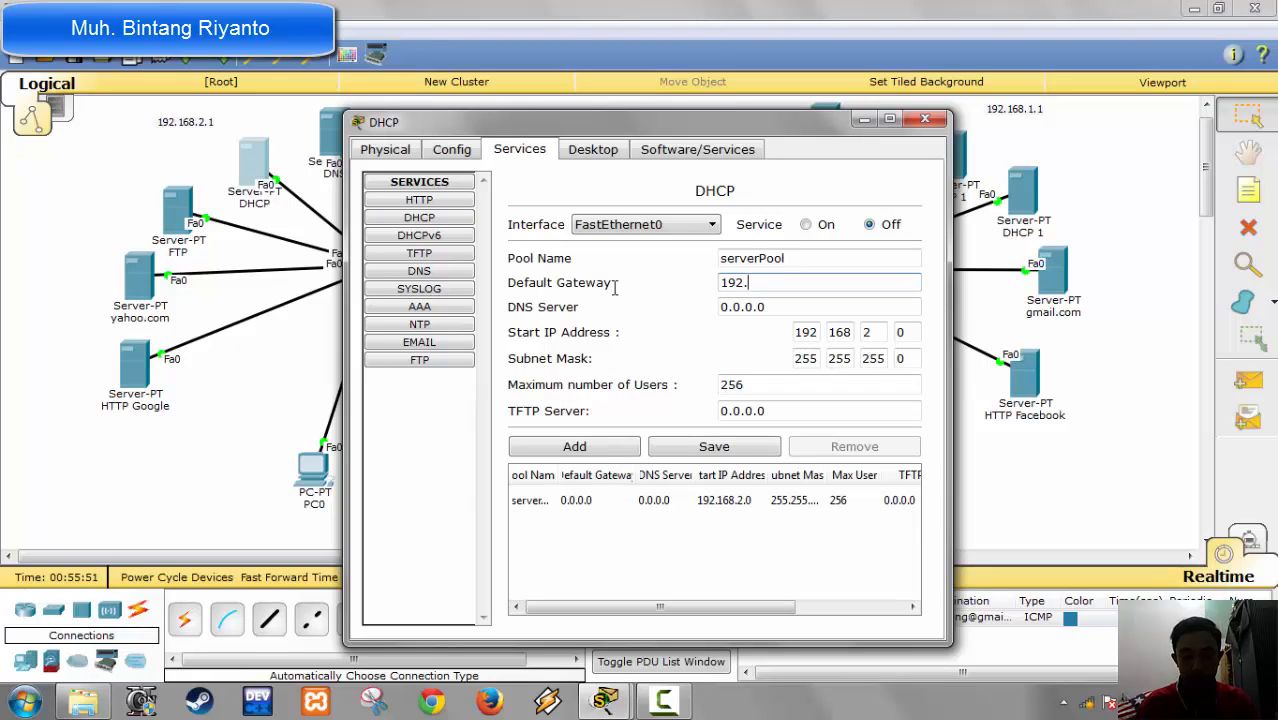
pyautogui.write('168')
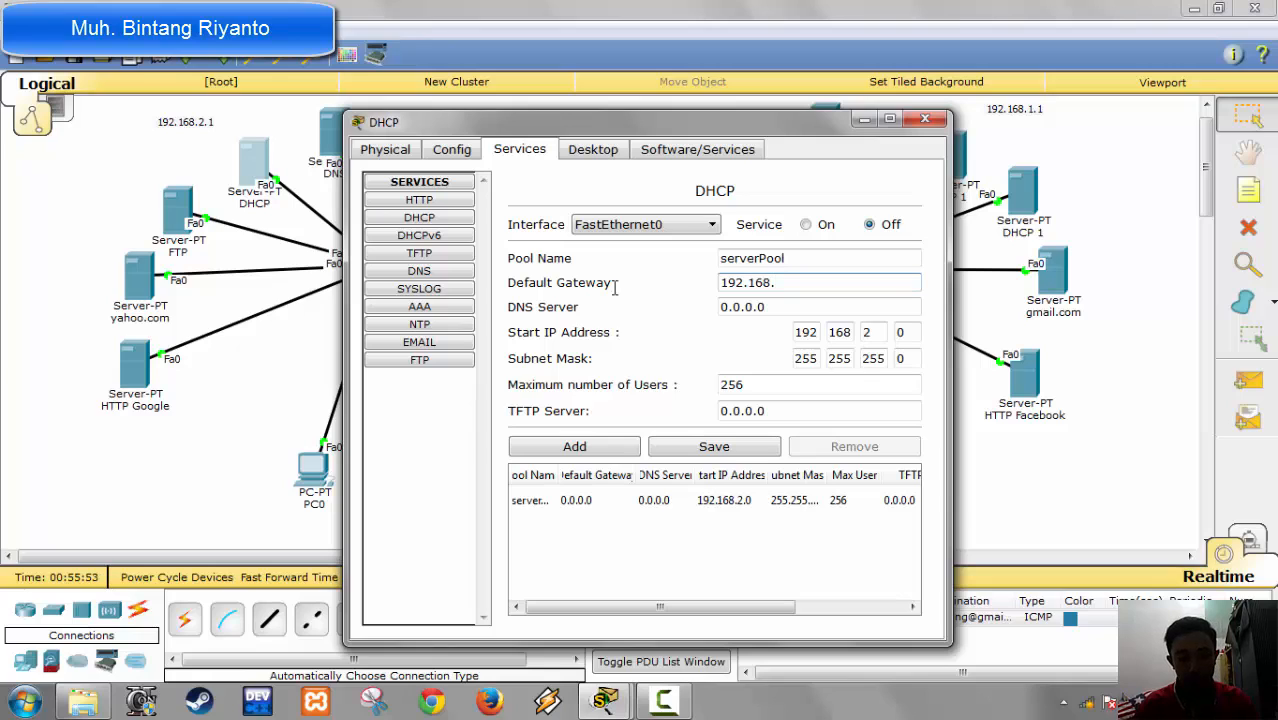
pyautogui.write('.2.1')
pyautogui.press('Tab')
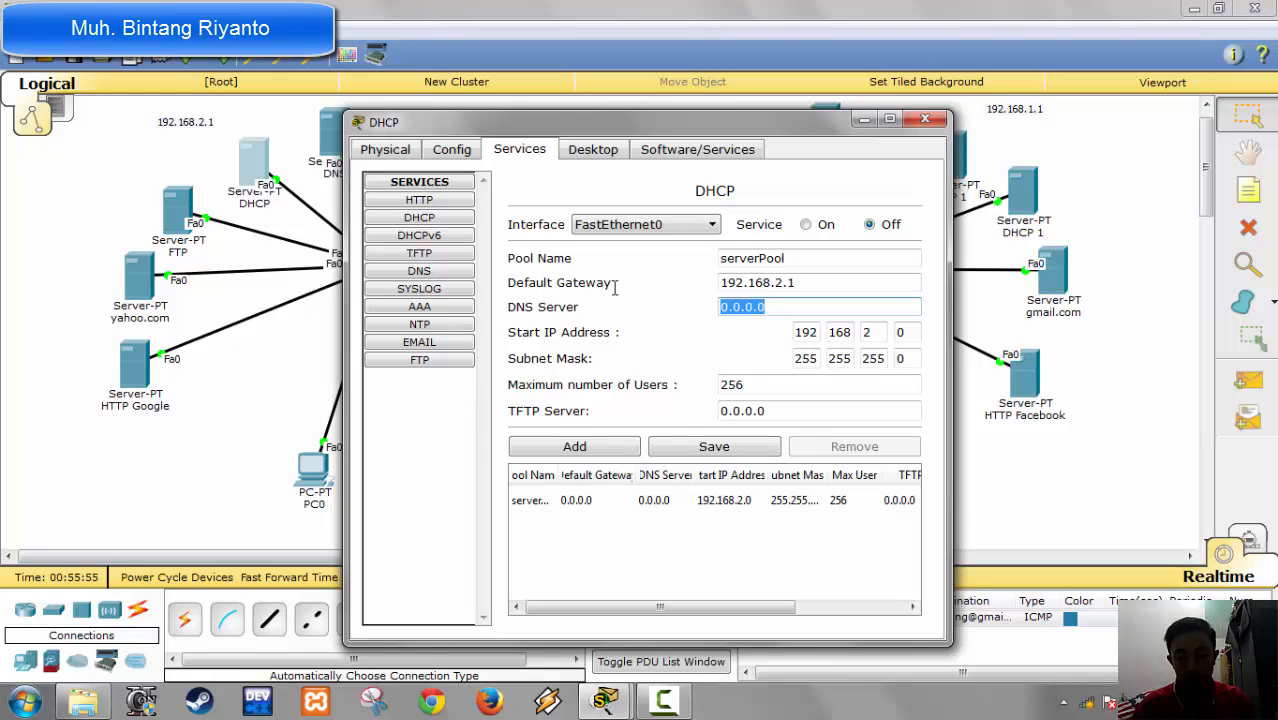
# Step: Set the DNS server of serverPool to 192.168.2.2 and its start IP address to 192.168.2.10
pyautogui.write('192.168.')
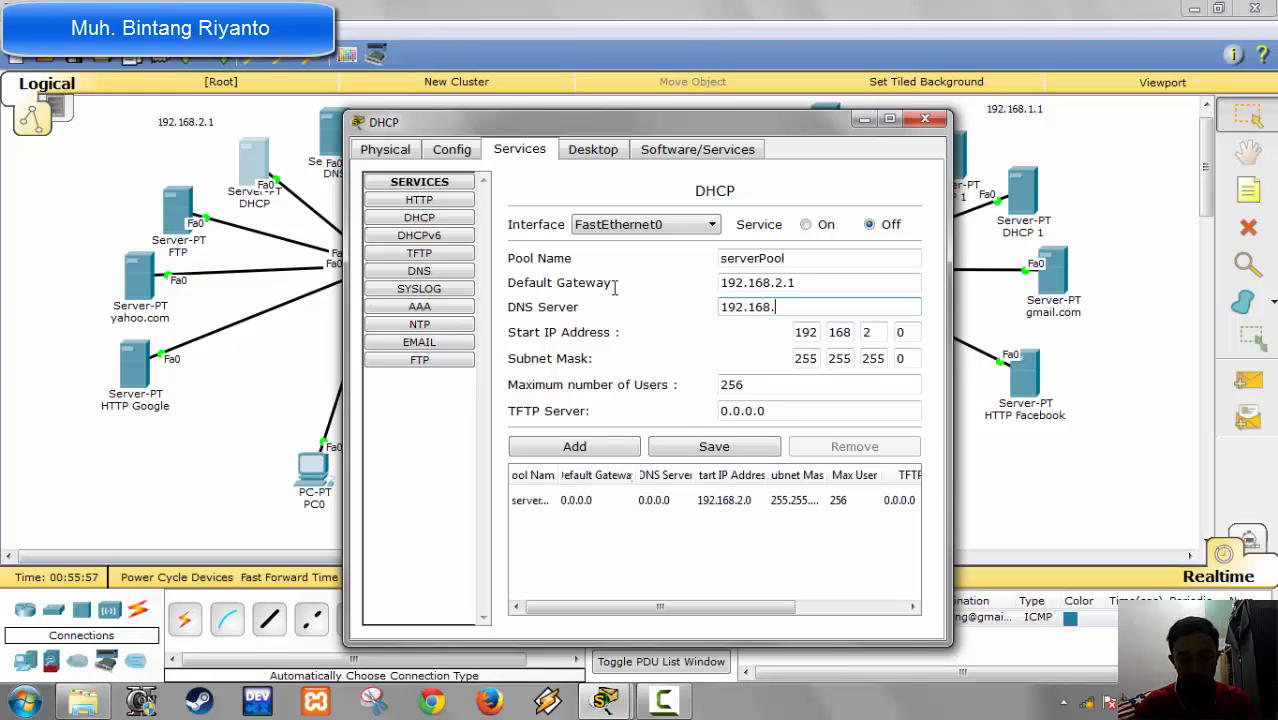
pyautogui.write('2.2')
pyautogui.press('Tab')
pyautogui.press('Tab')
pyautogui.press('Tab')
pyautogui.press('Tab')
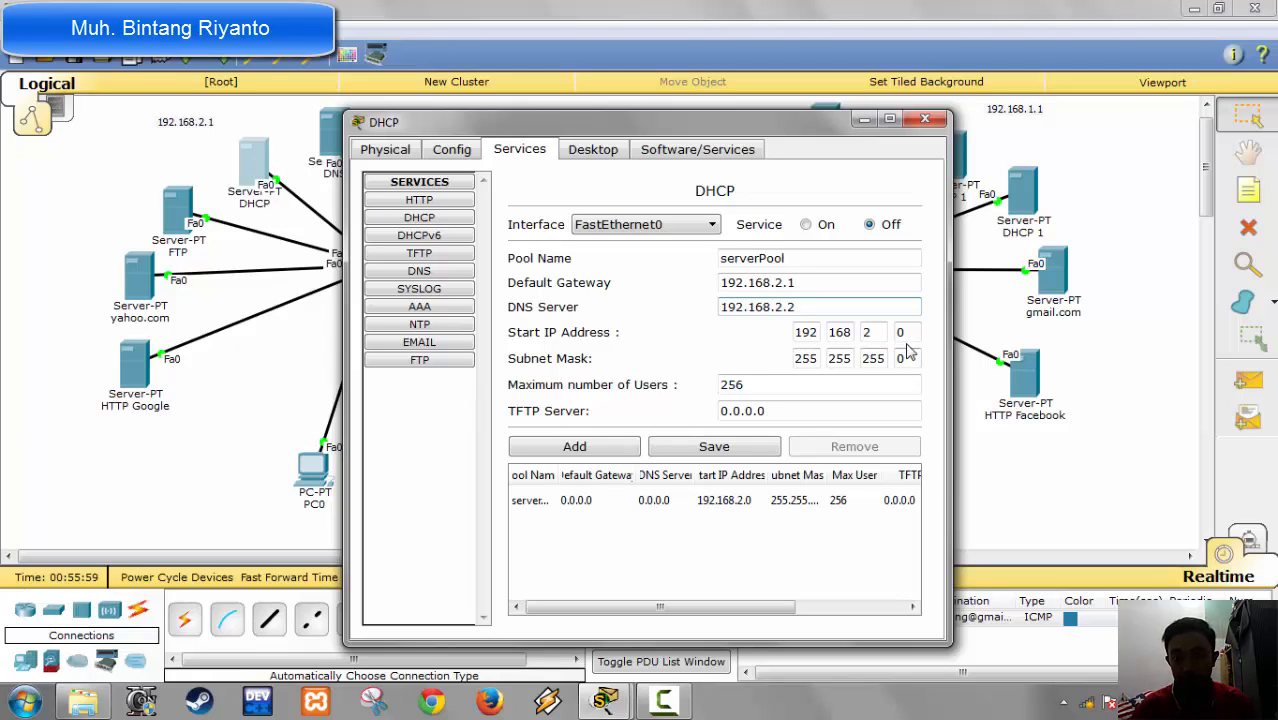
pyautogui.write('10')
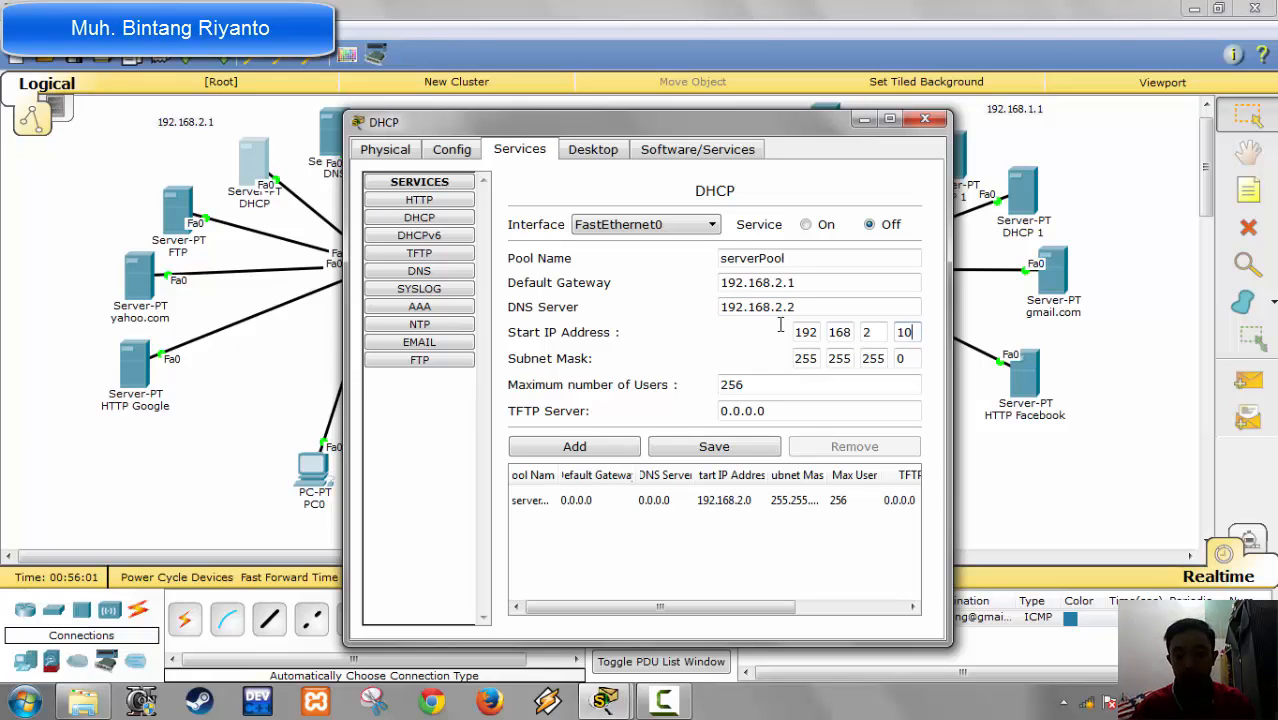
# Step: Save the edited serverPool settings and switch the DHCP service on
pyautogui.click(705, 447)
pyautogui.click(826, 224)
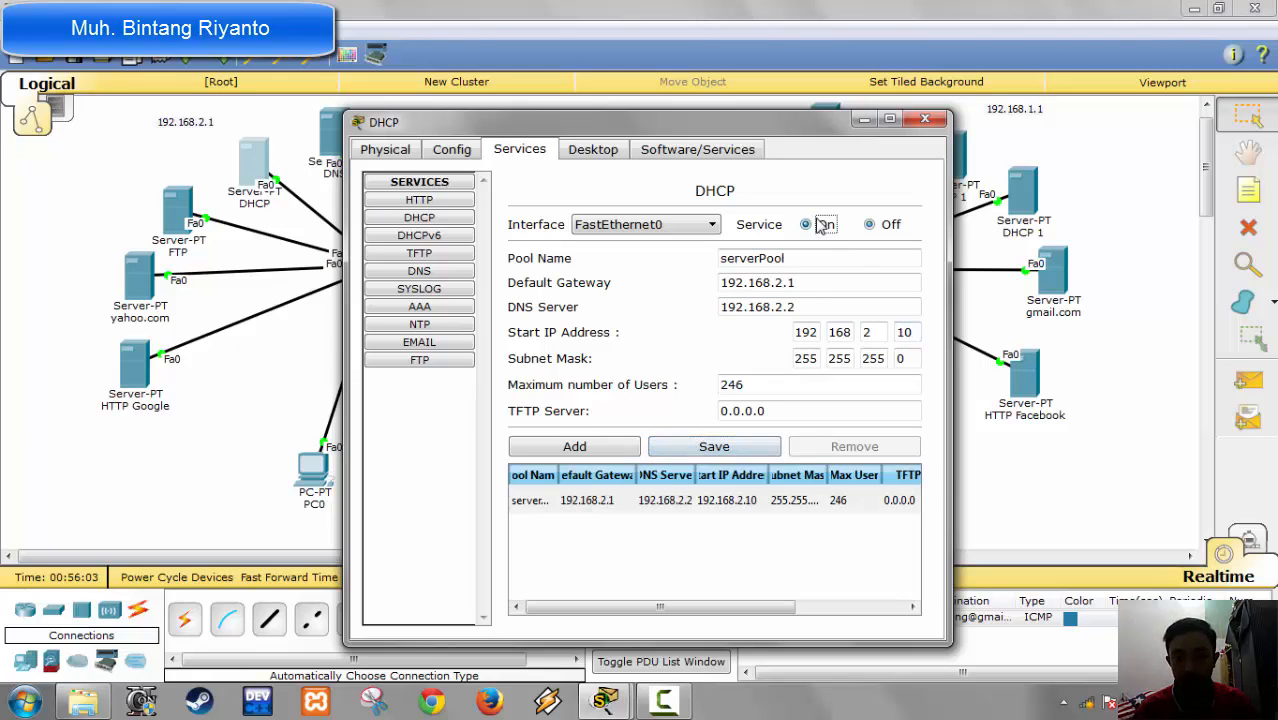
# Step: Turn off the HTTP, HTTPS and TFTP services on the DHCP server
pyautogui.click(458, 201)
pyautogui.click(830, 254)
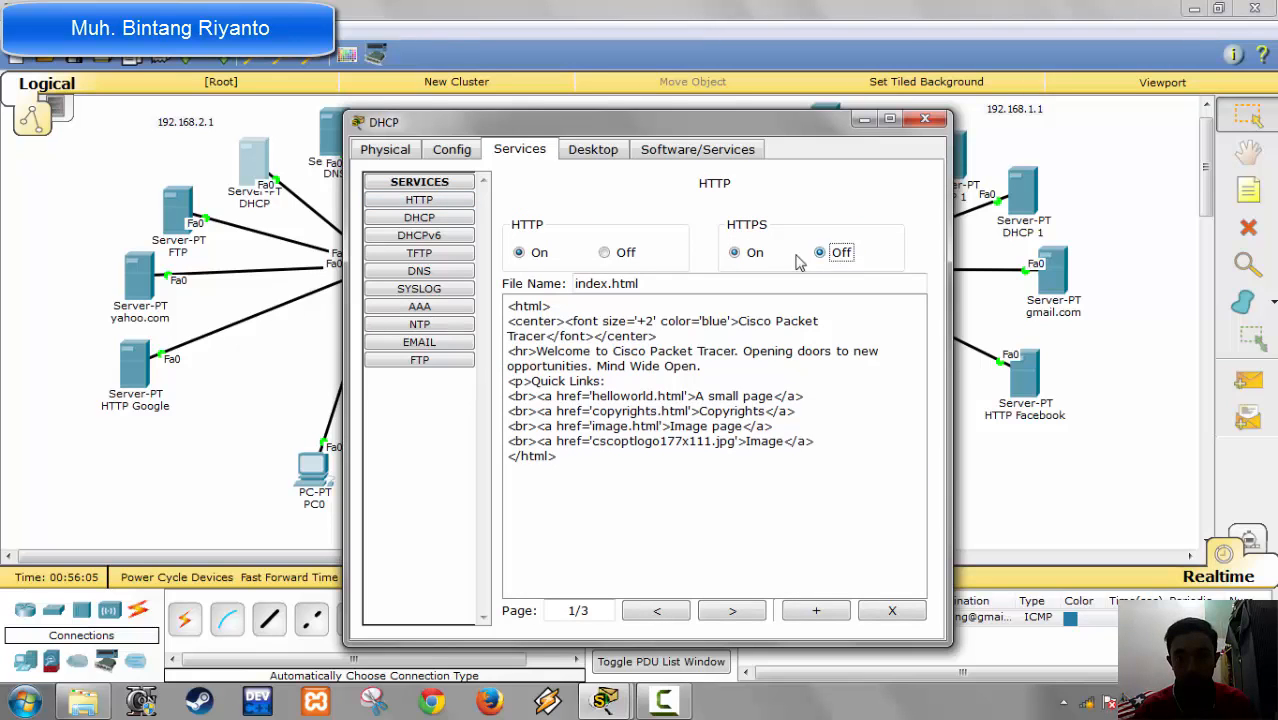
pyautogui.click(622, 255)
pyautogui.click(453, 238)
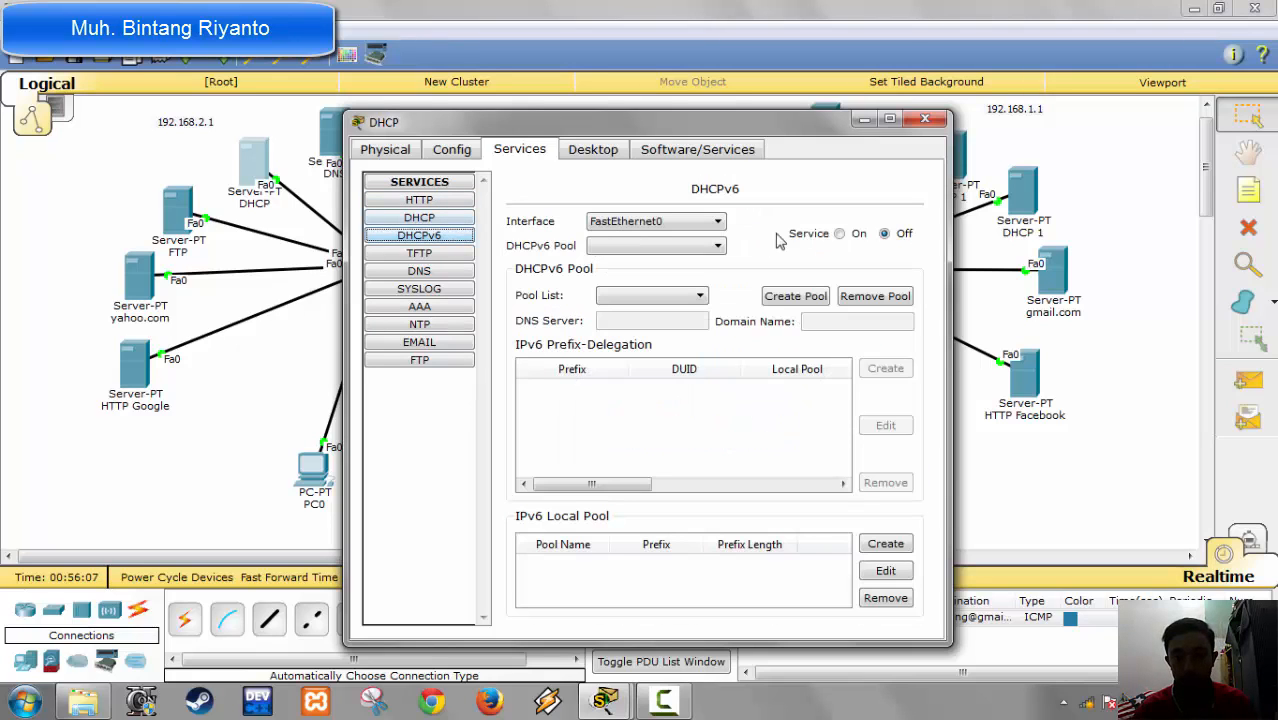
pyautogui.click(414, 253)
pyautogui.click(898, 222)
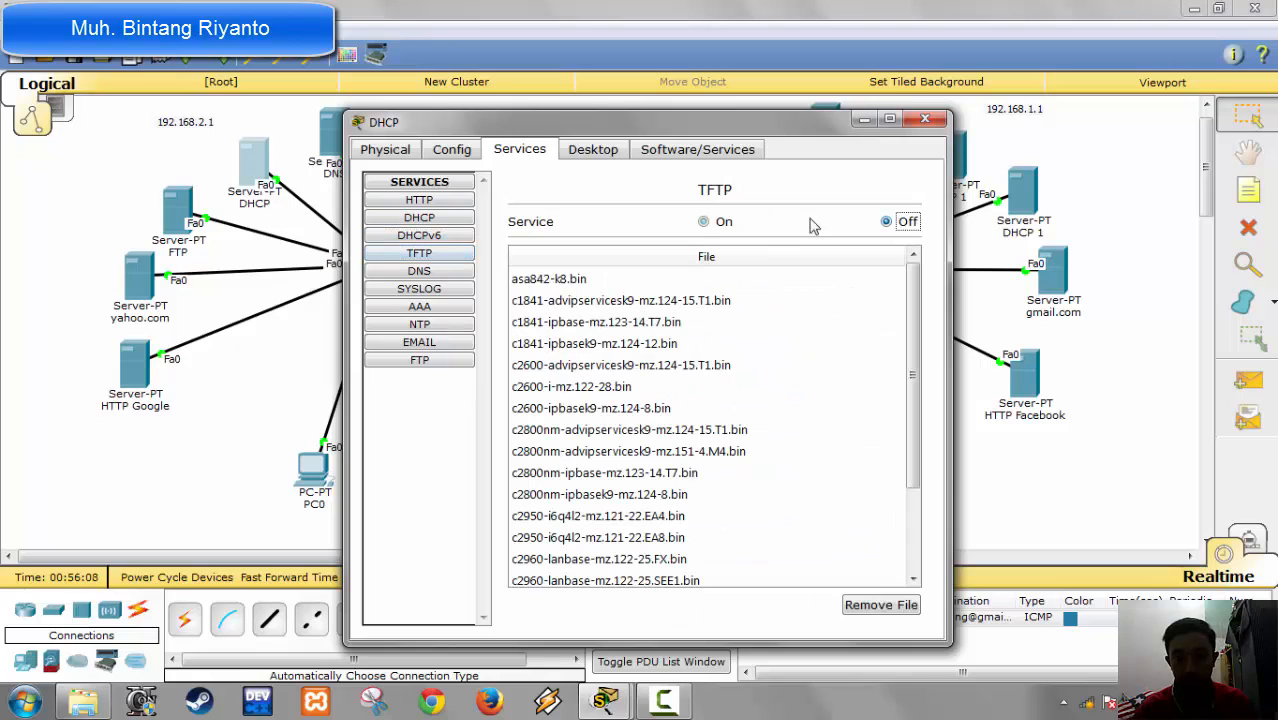
# Step: Turn off the Syslog and NTP services on the DHCP server
pyautogui.click(444, 273)
pyautogui.click(452, 306)
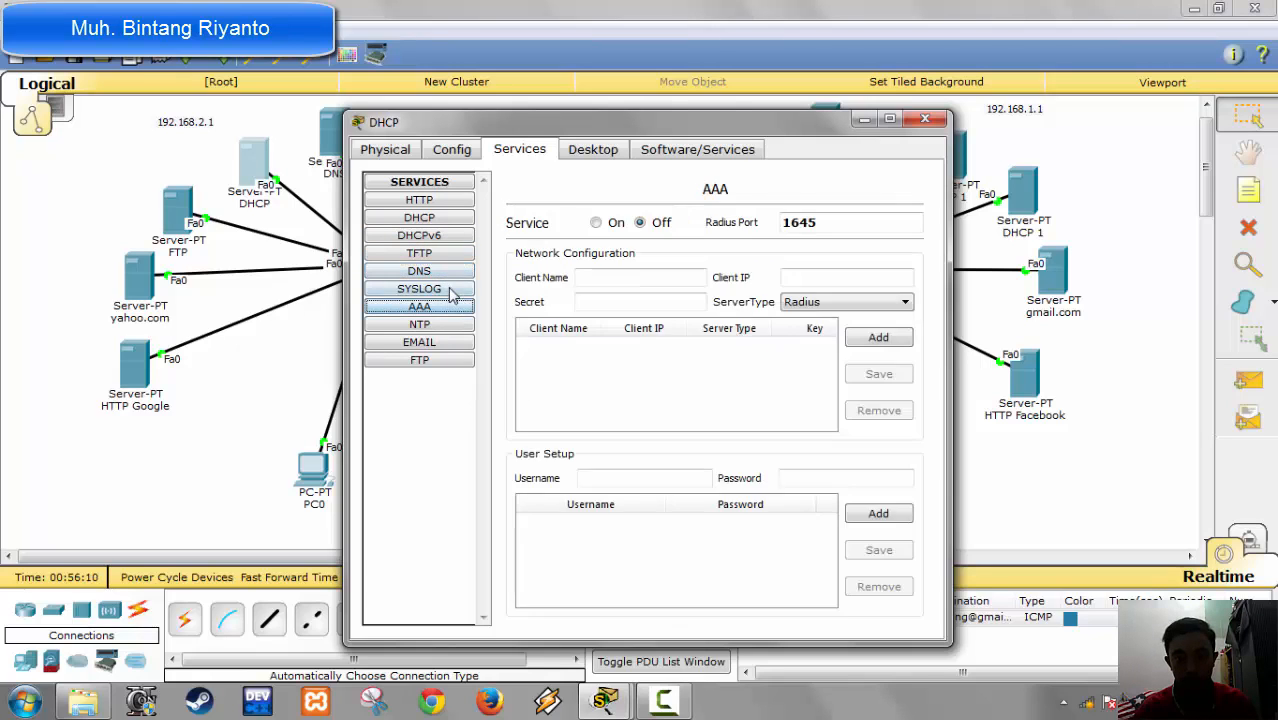
pyautogui.click(450, 289)
pyautogui.click(879, 235)
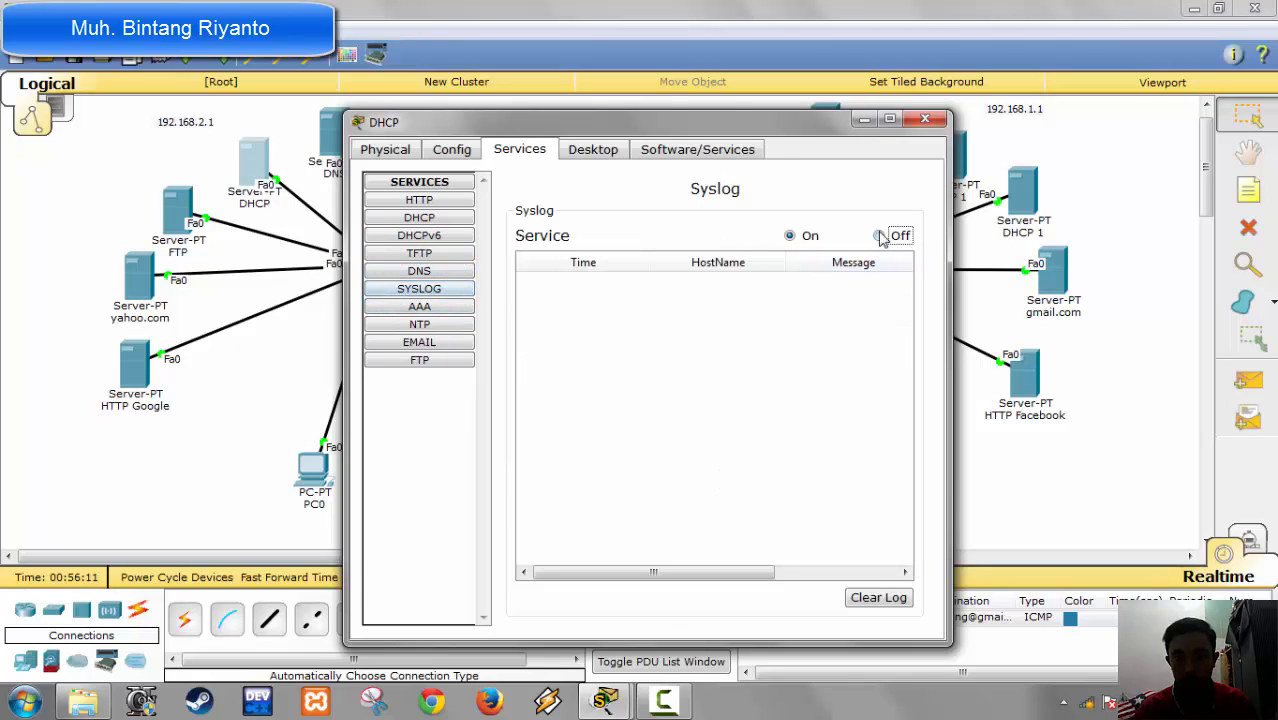
pyautogui.click(415, 307)
pyautogui.click(455, 325)
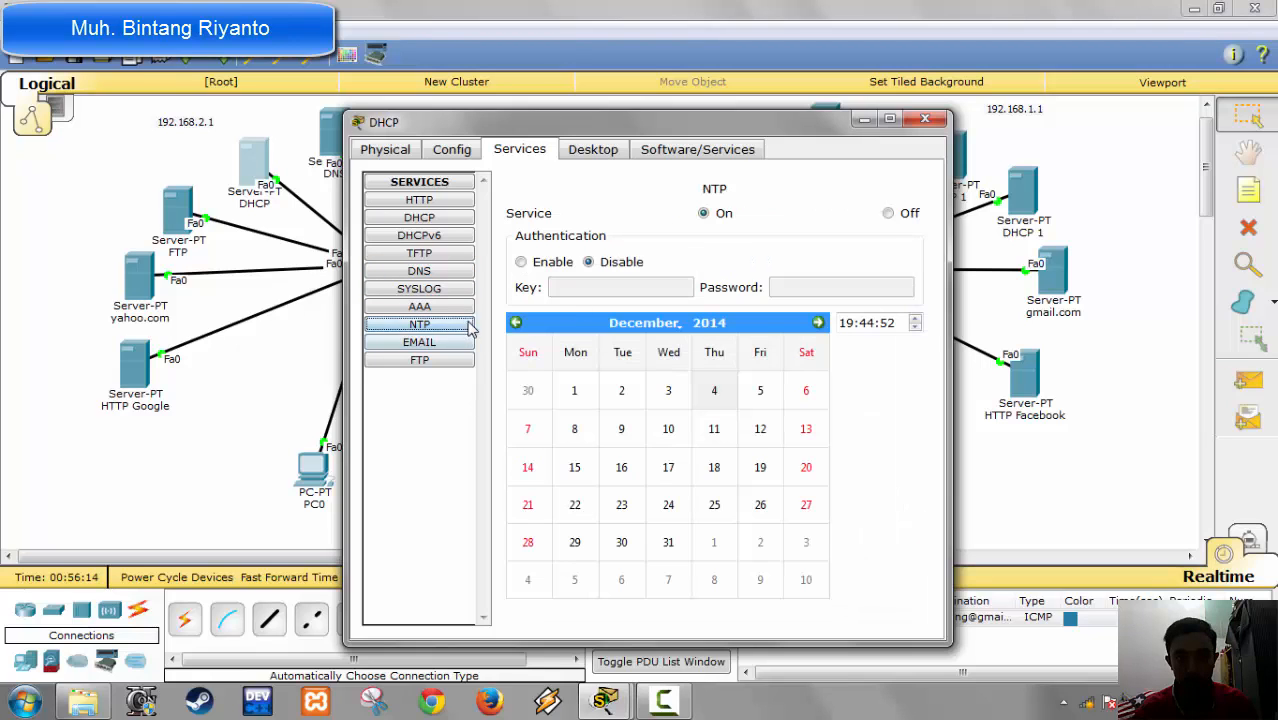
pyautogui.click(888, 213)
# Step: Turn off the SMTP, POP3 and FTP services on the DHCP server and close its configuration window
pyautogui.click(419, 342)
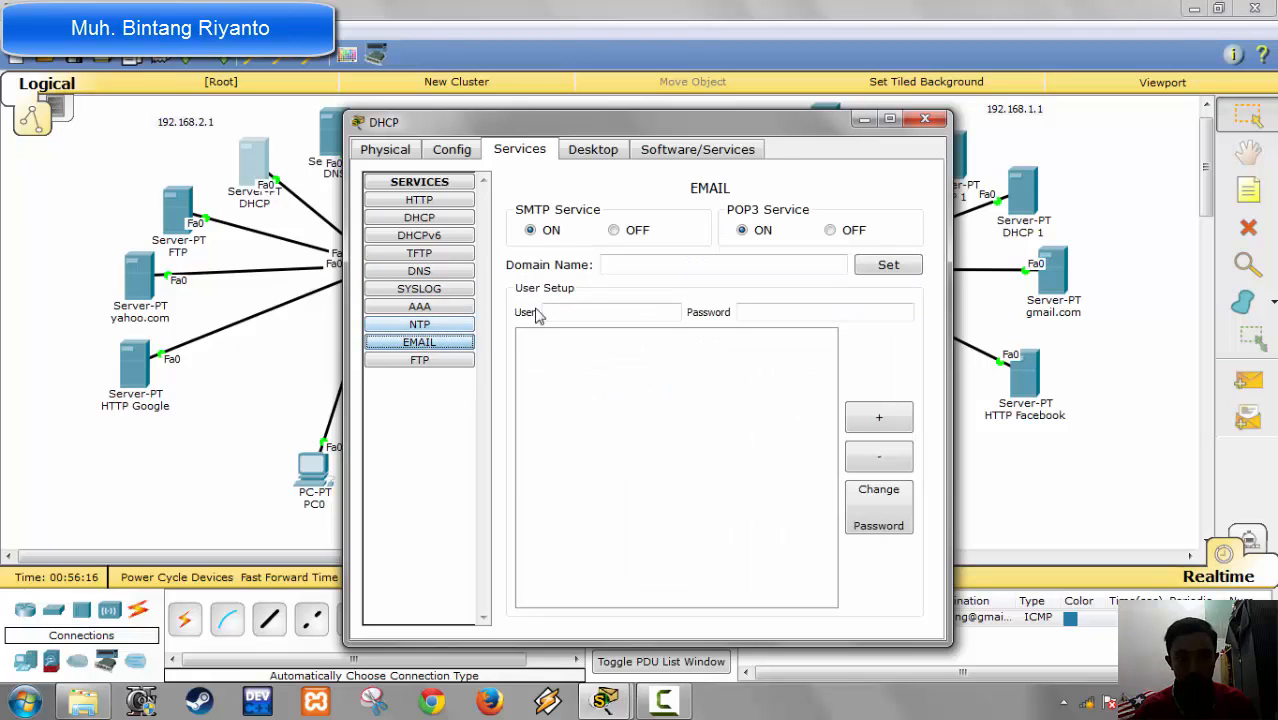
pyautogui.click(832, 231)
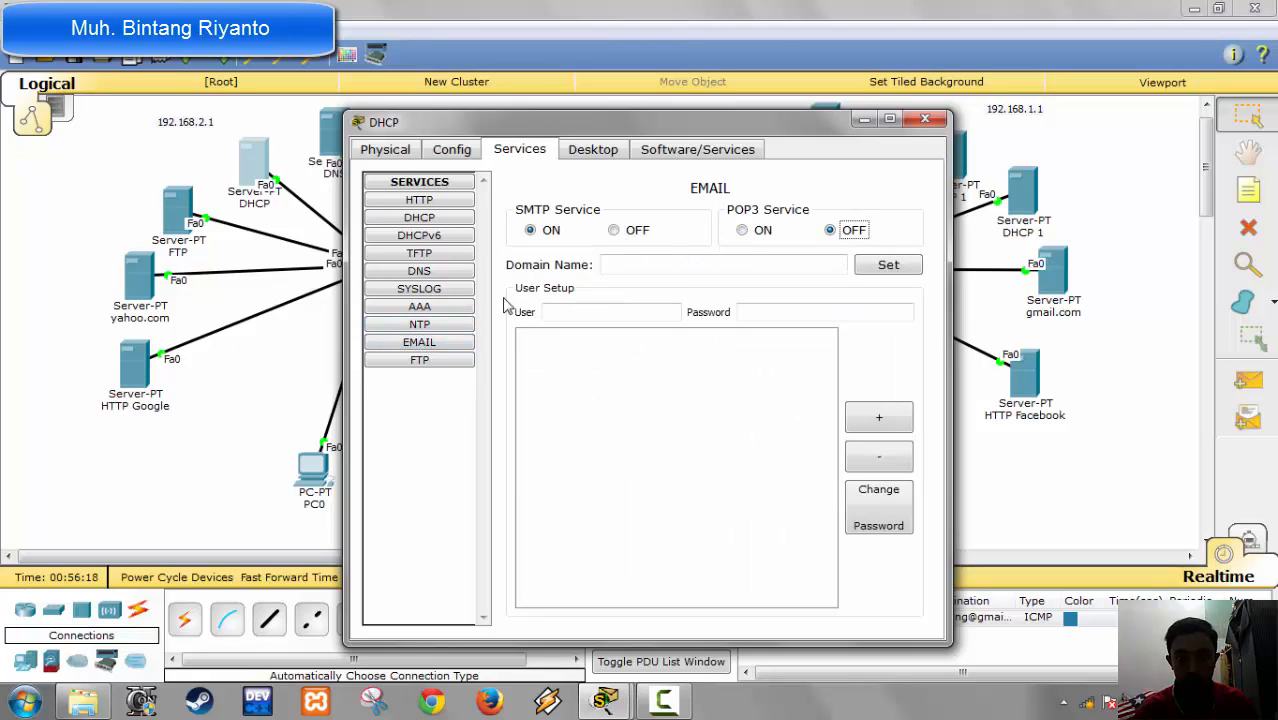
pyautogui.click(614, 231)
pyautogui.click(452, 362)
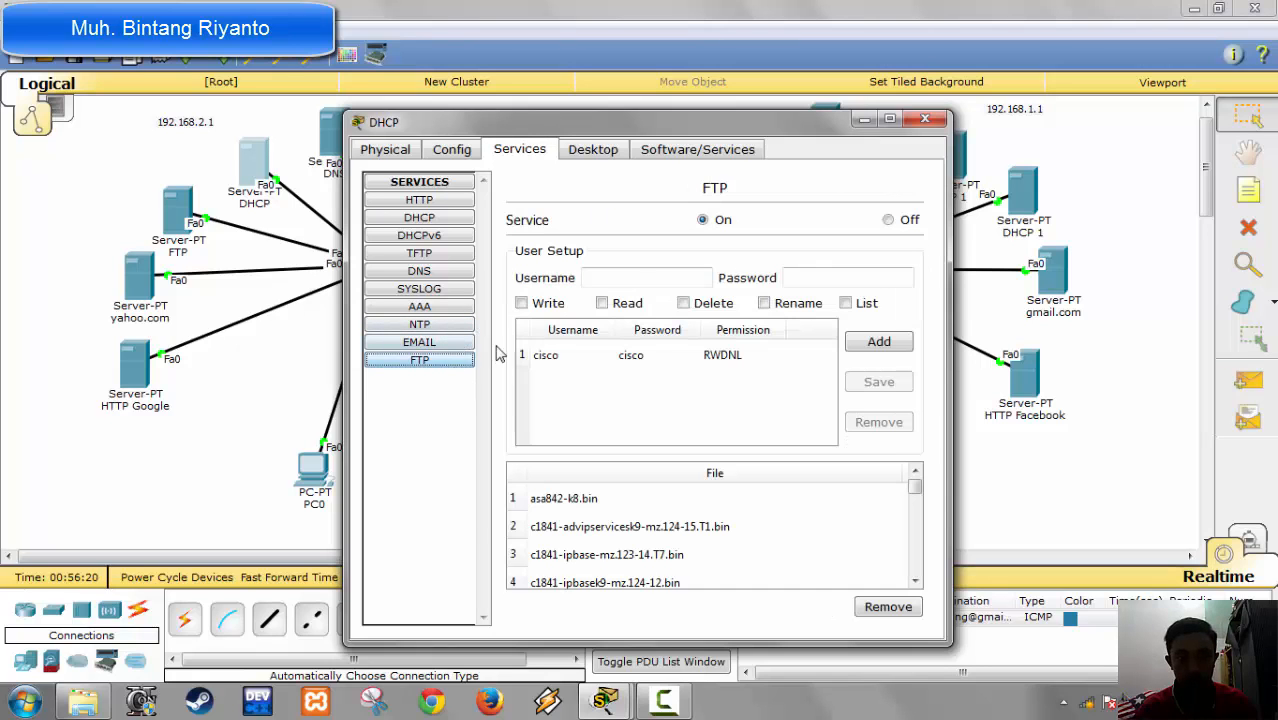
pyautogui.click(890, 220)
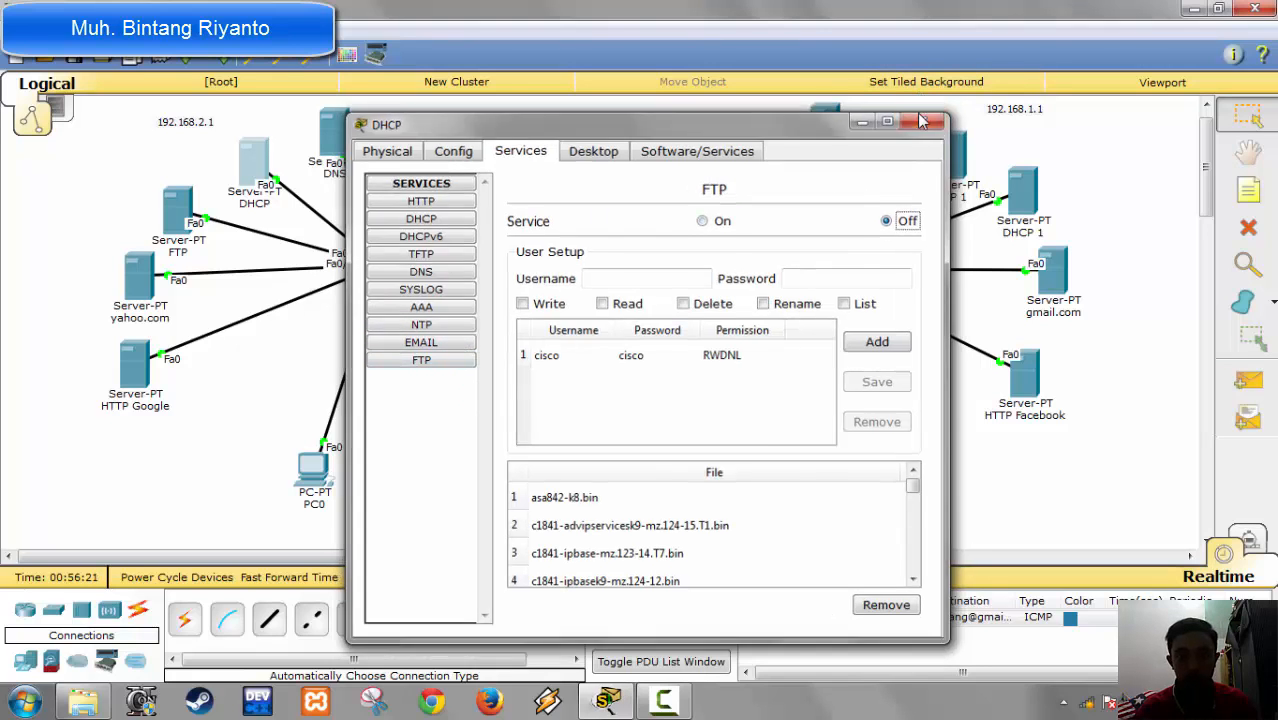
pyautogui.click(922, 120)
# Step: Give the FTP server on the 192.168.2.1 network the static IP address 192.168.2.4 with subnet mask 255.255.255.0
pyautogui.click(177, 207)
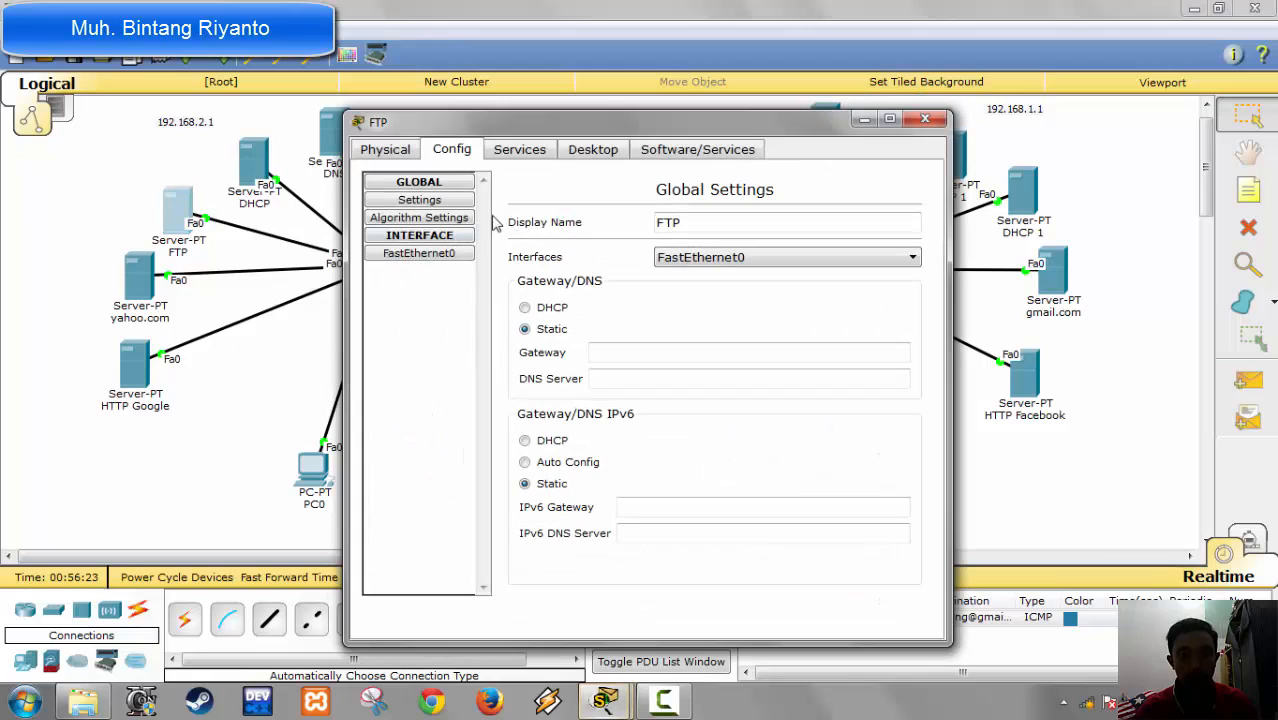
pyautogui.click(586, 158)
pyautogui.click(410, 230)
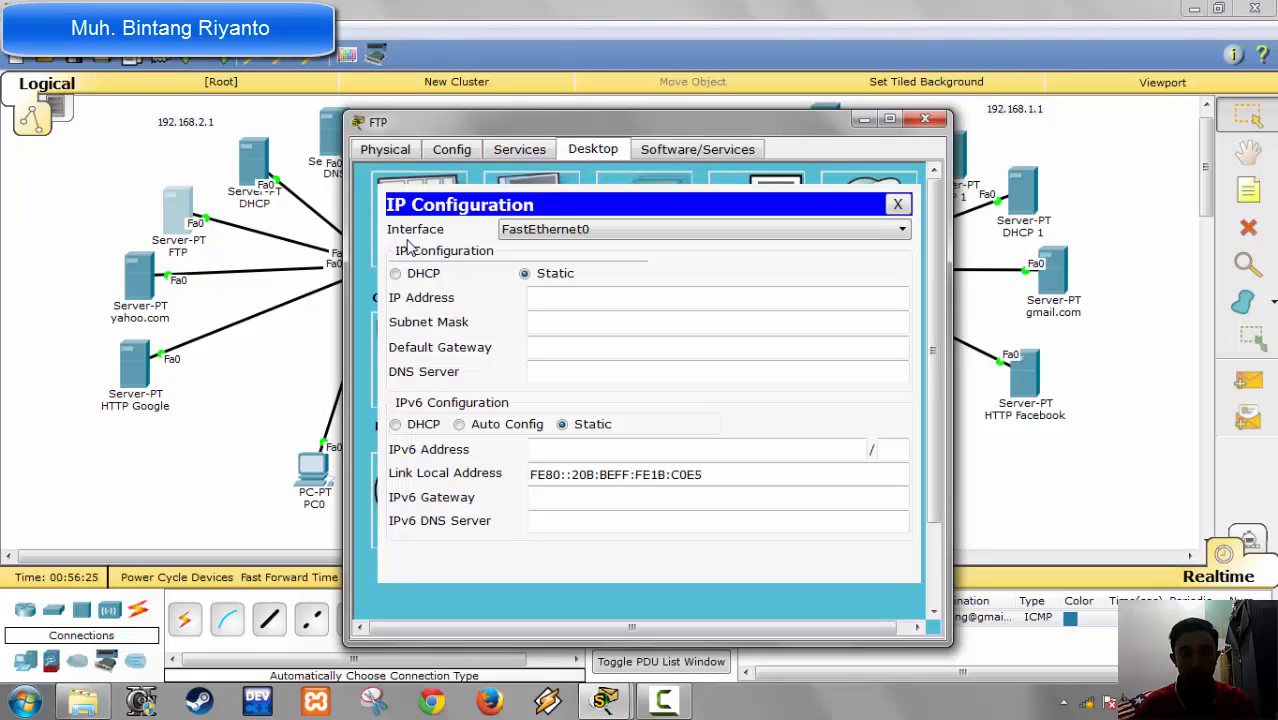
pyautogui.click(545, 296)
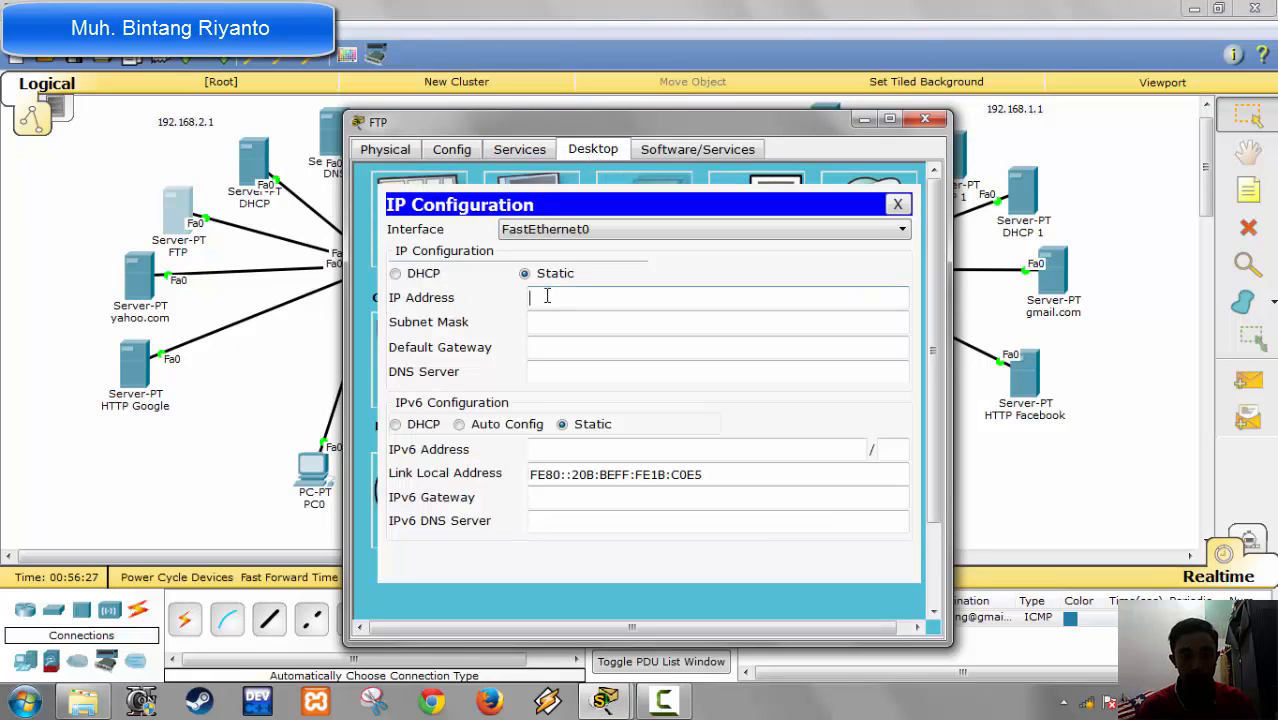
pyautogui.write('192.168')
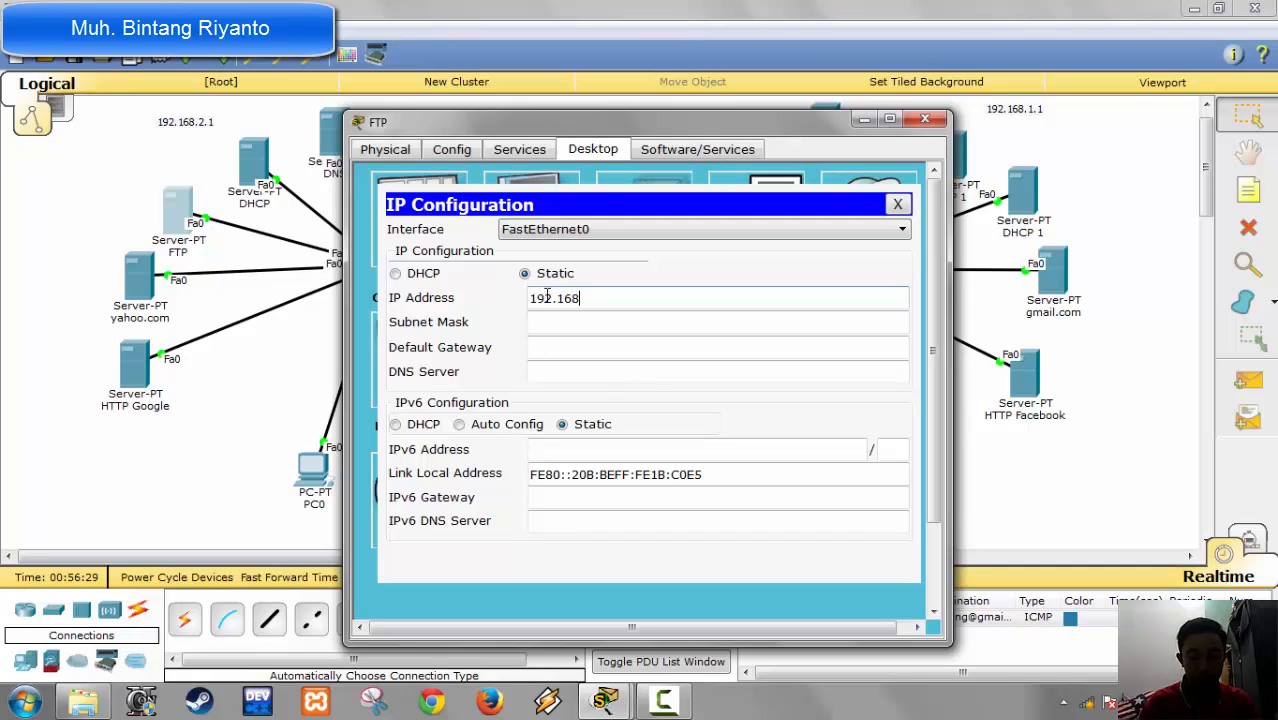
pyautogui.write('.2.4')
pyautogui.press('Tab')
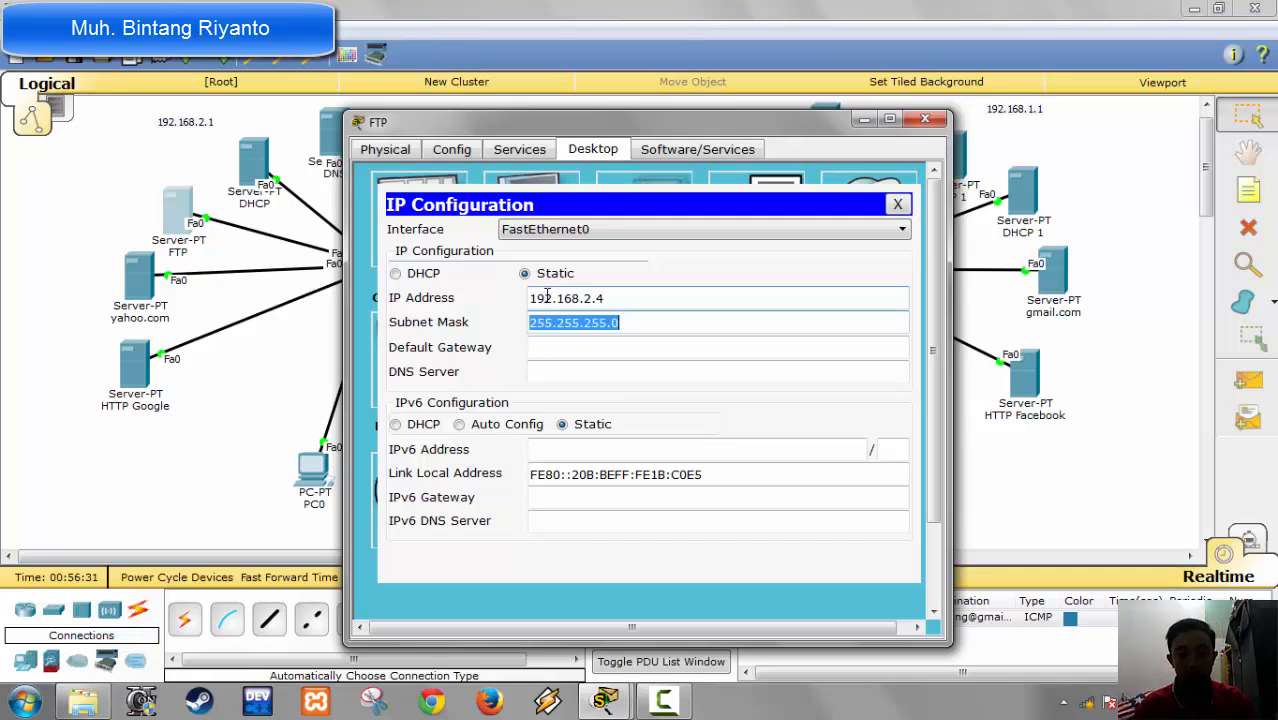
# Step: Set the FTP server's default gateway to 192.168.2.1 and its DNS server to 192.168.2.2
pyautogui.press('Tab')
pyautogui.write('192.168')
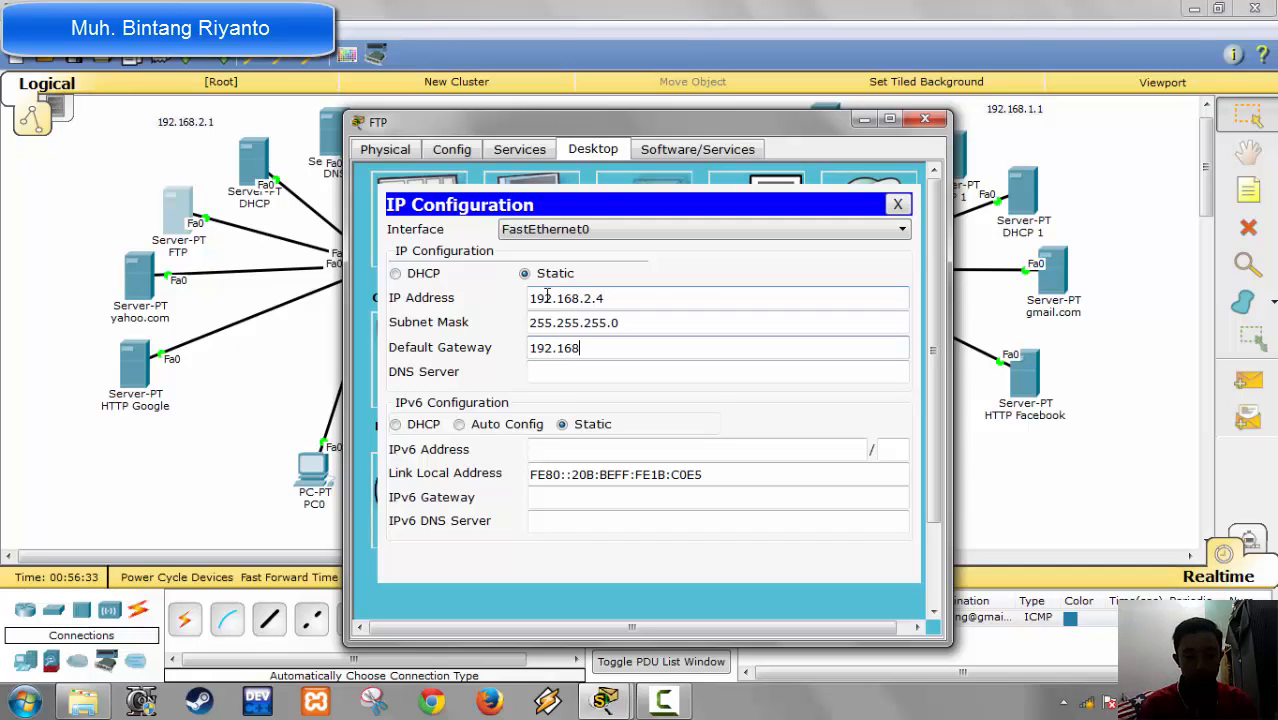
pyautogui.write('.2.1')
pyautogui.press('Tab')
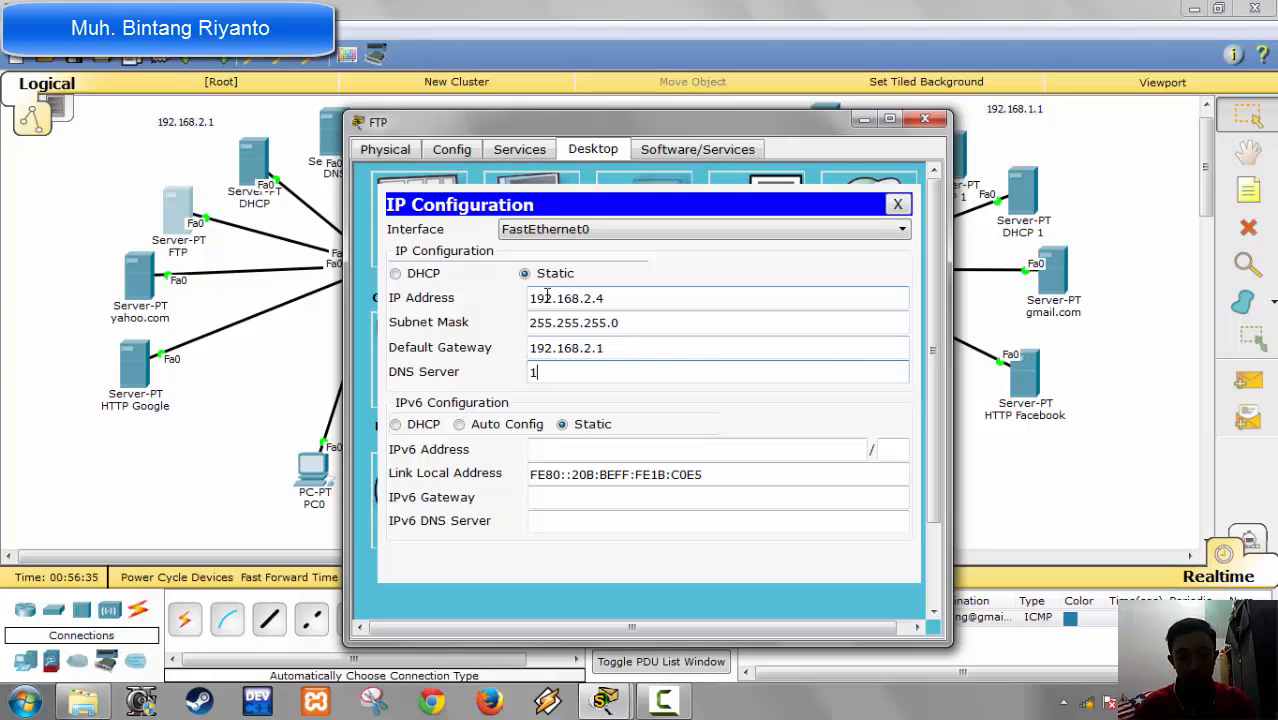
pyautogui.write('192.')
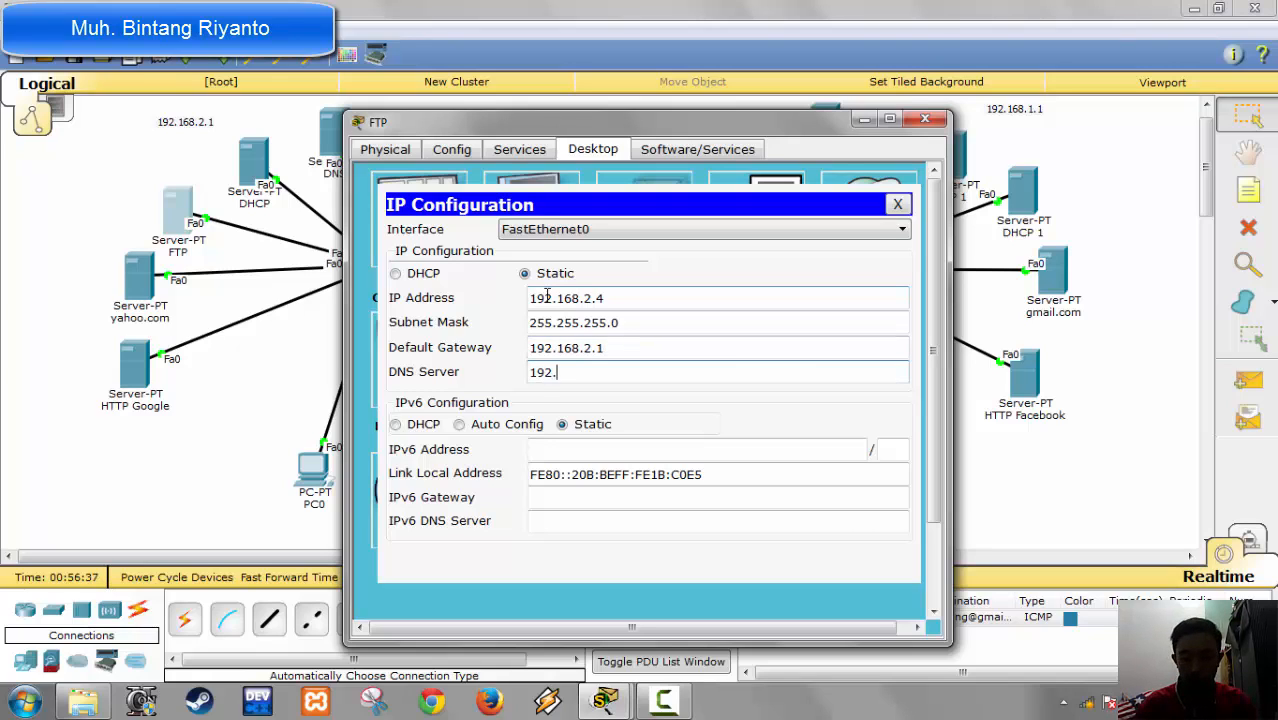
pyautogui.write('168.2.2')
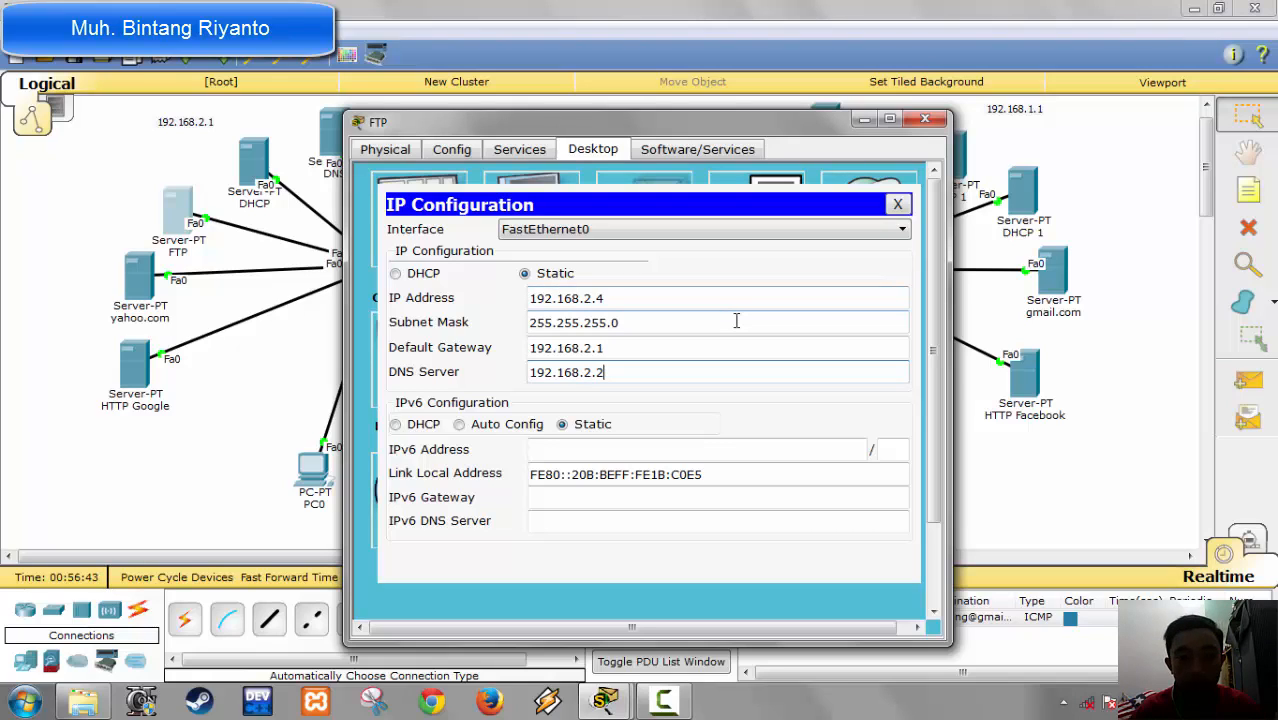
# Step: Add the FTP user ursa with an account password and Write, Read, Delete, Rename and List permissions
pyautogui.click(538, 152)
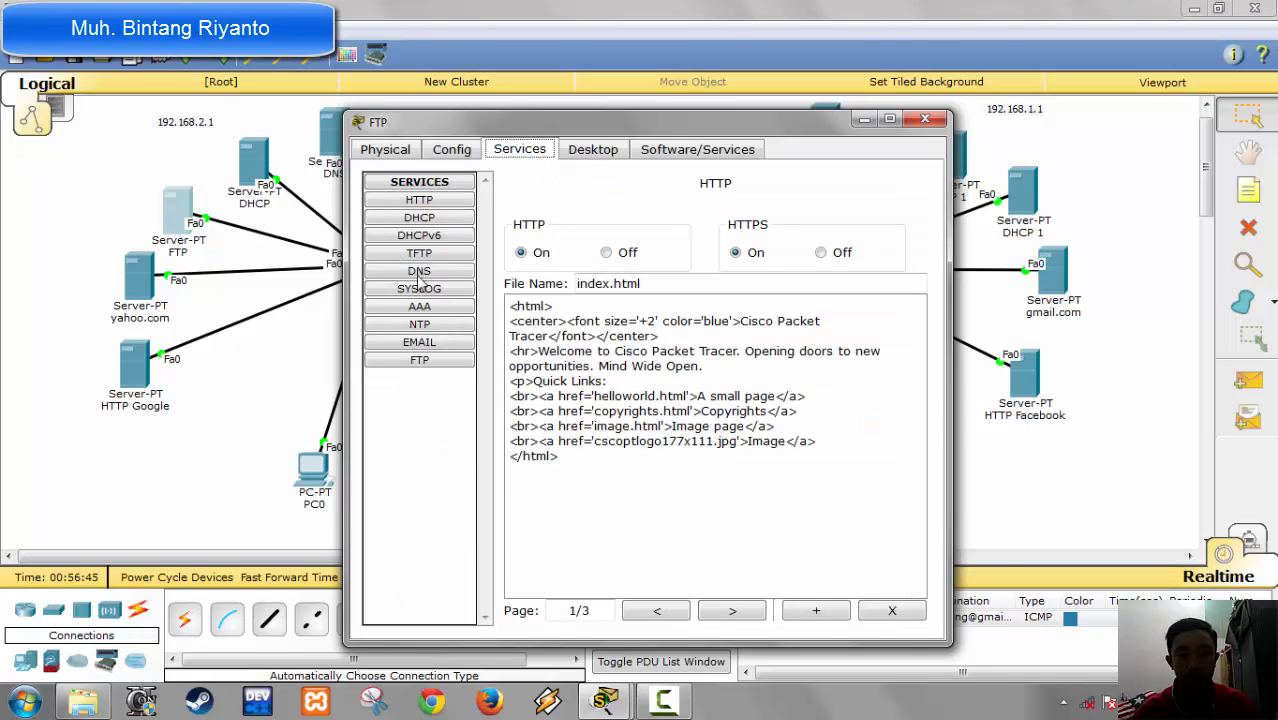
pyautogui.click(434, 360)
pyautogui.click(693, 275)
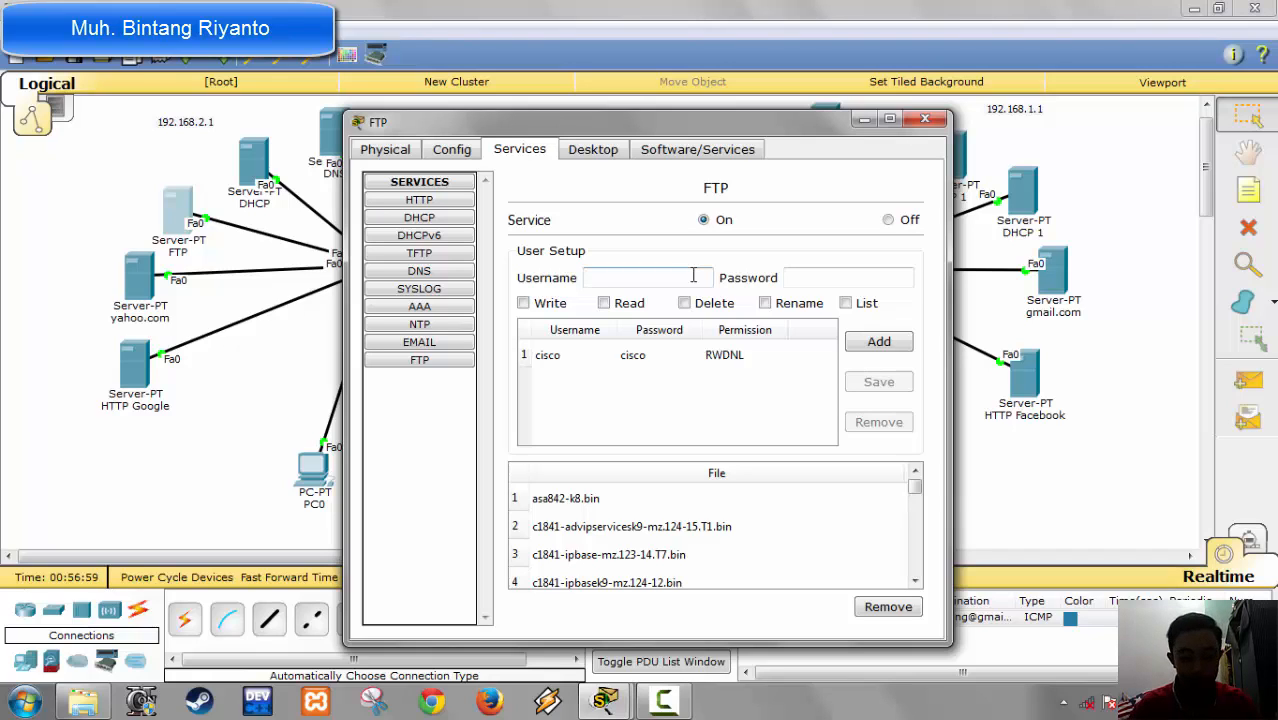
pyautogui.write('sa')
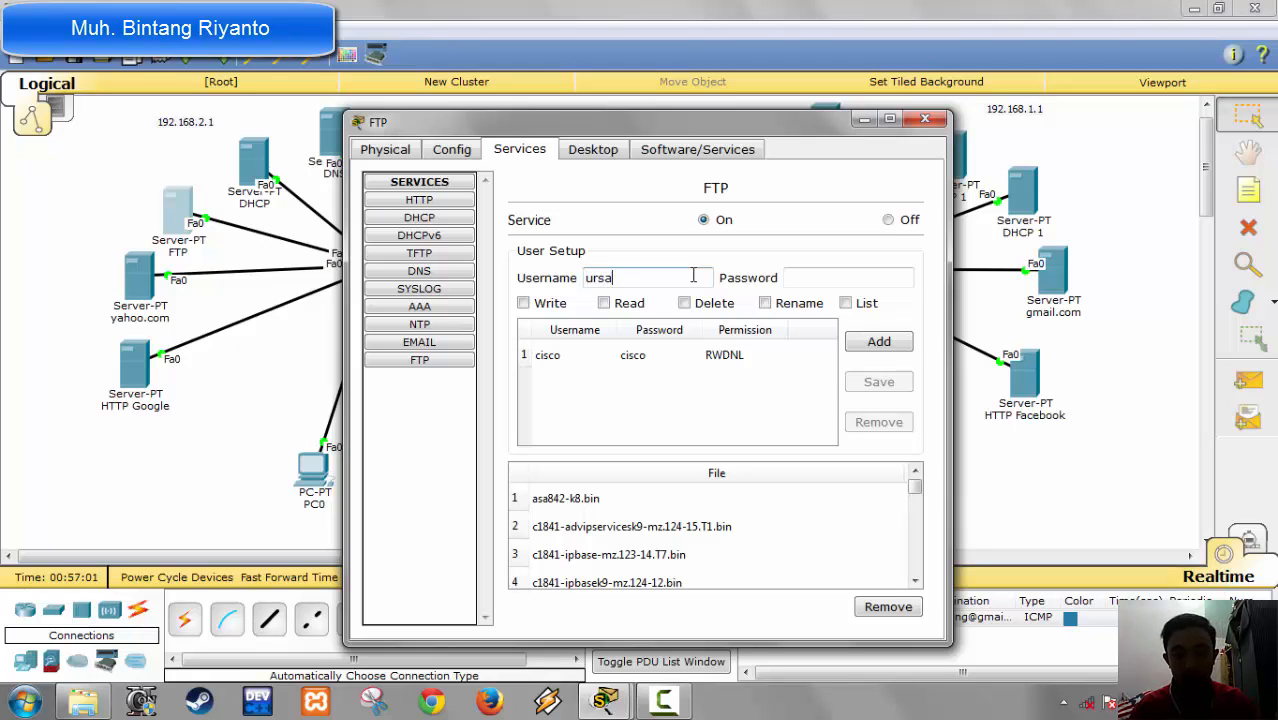
pyautogui.press('Tab')
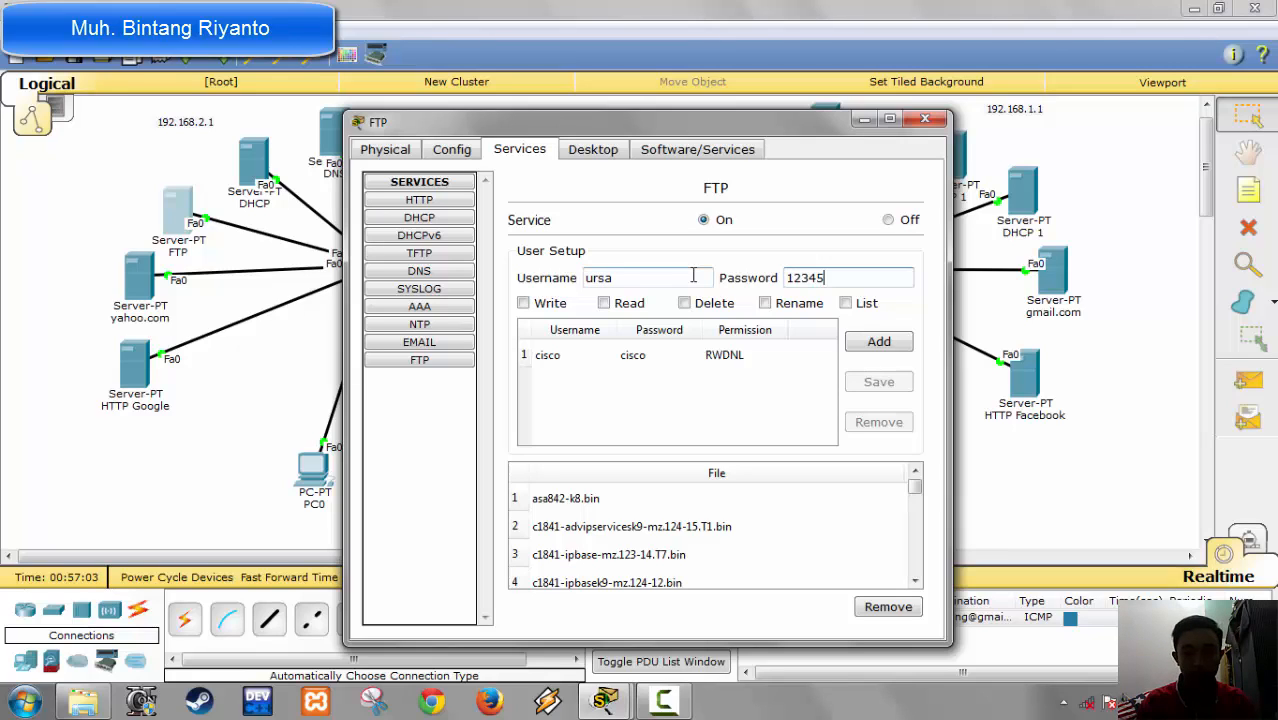
pyautogui.write('12345')
pyautogui.click(546, 304)
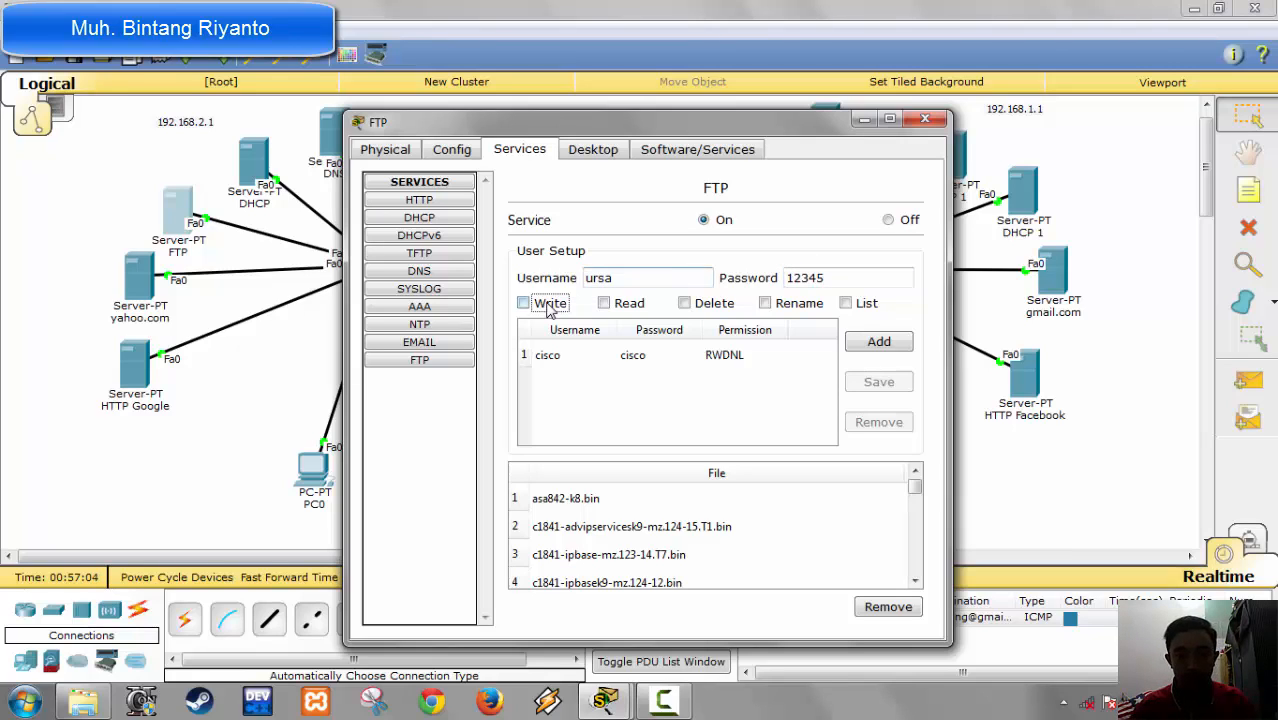
pyautogui.click(627, 304)
pyautogui.click(712, 304)
pyautogui.click(792, 304)
pyautogui.click(862, 304)
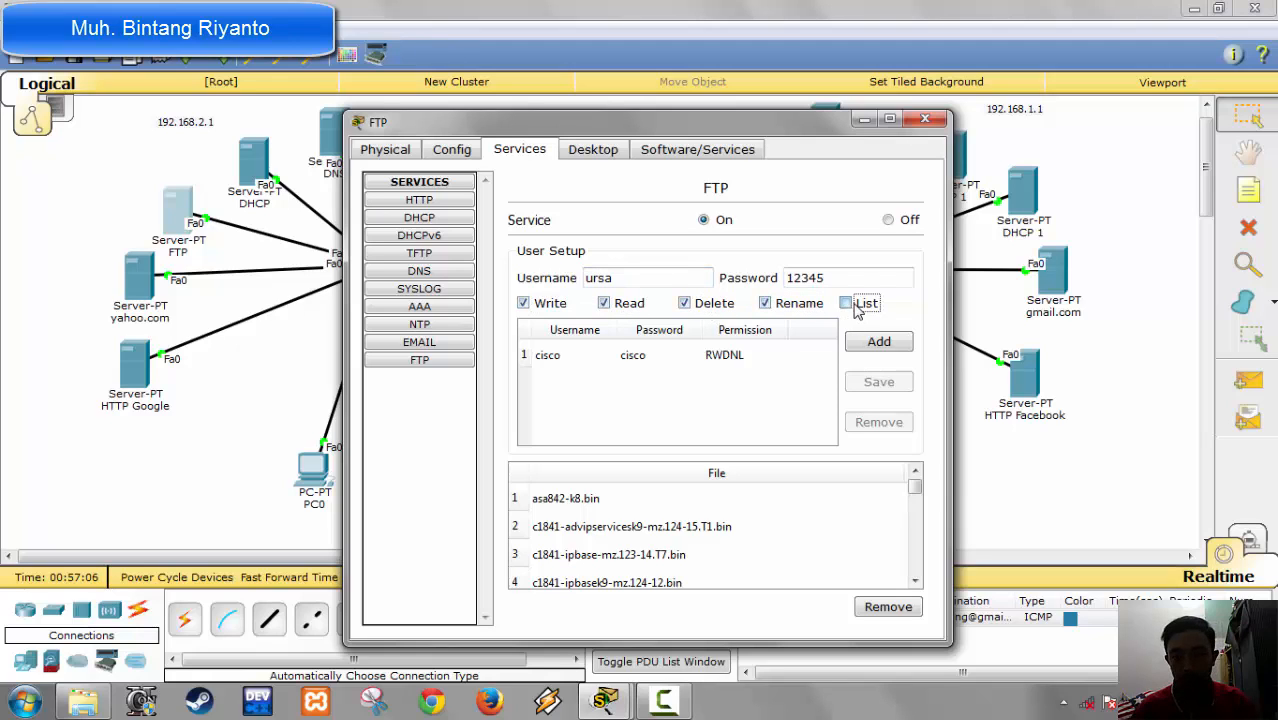
pyautogui.click(876, 343)
# Step: Remove the default cisco account from the FTP server's user list
pyautogui.click(684, 356)
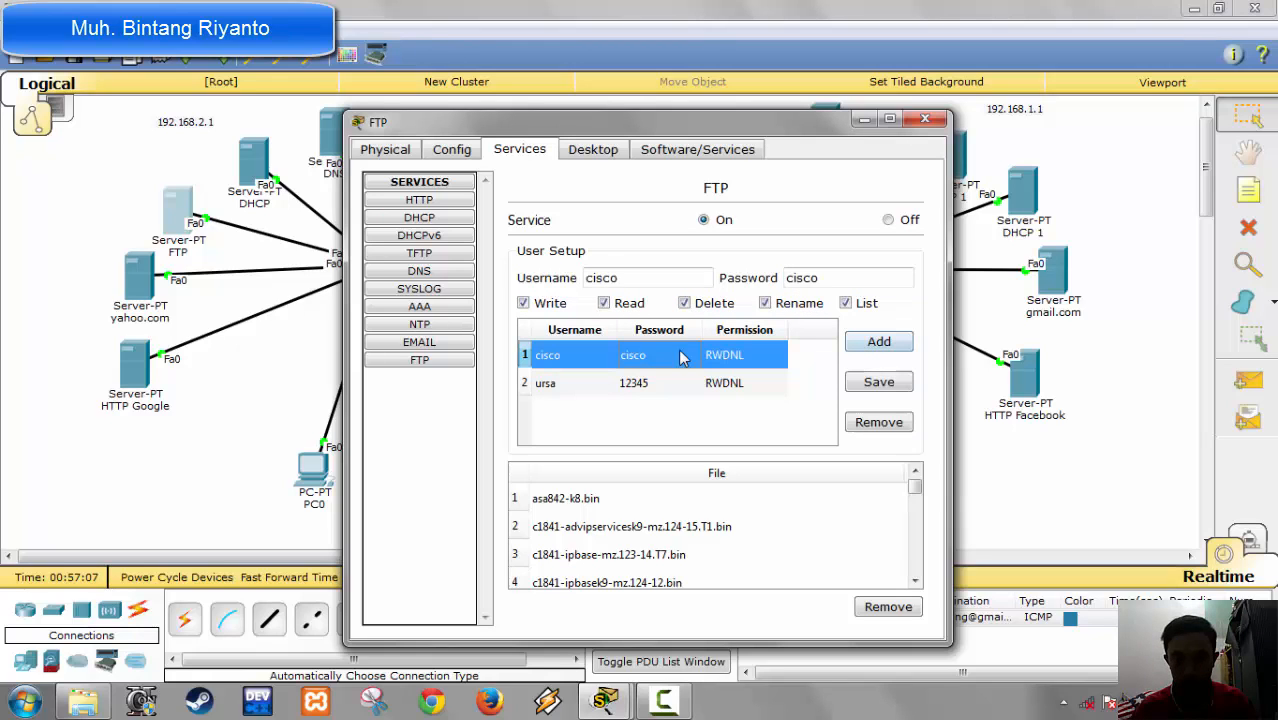
pyautogui.click(883, 430)
# Step: Add a second FTP user, blood, with an account password and Write, Read, Delete, Rename and List permissions
pyautogui.click(619, 275)
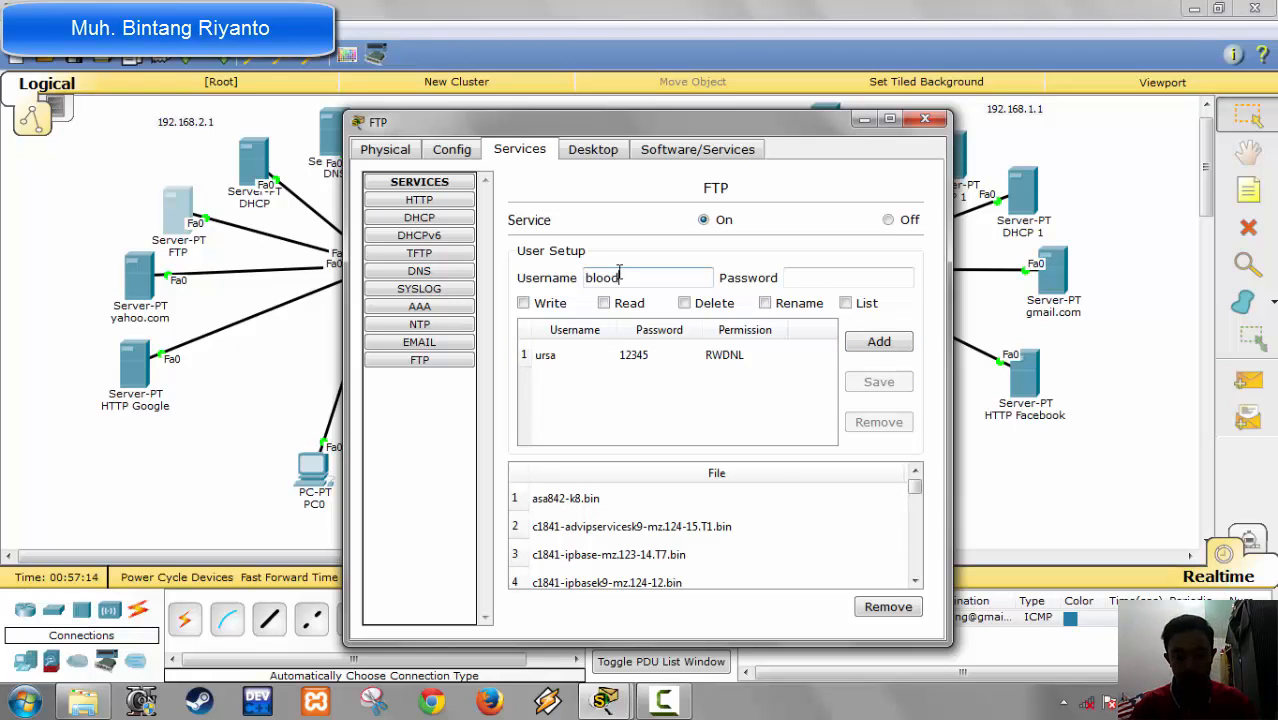
pyautogui.click(797, 280)
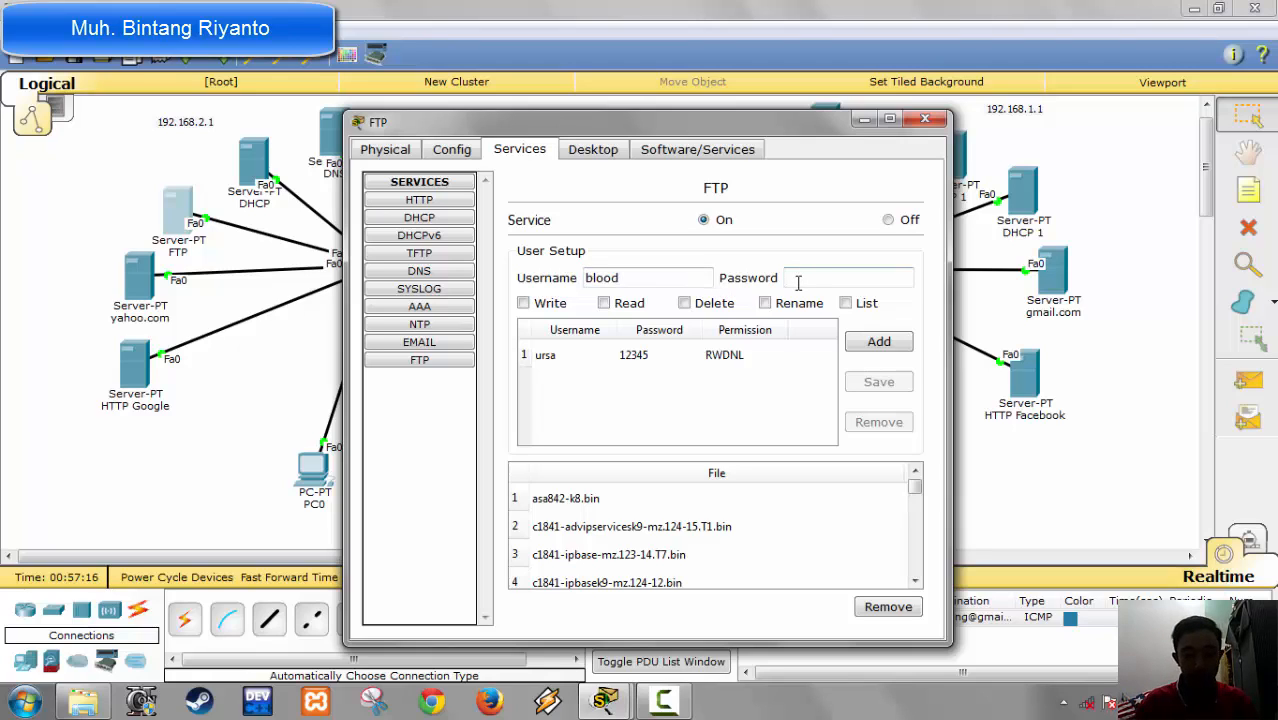
pyautogui.write('54321')
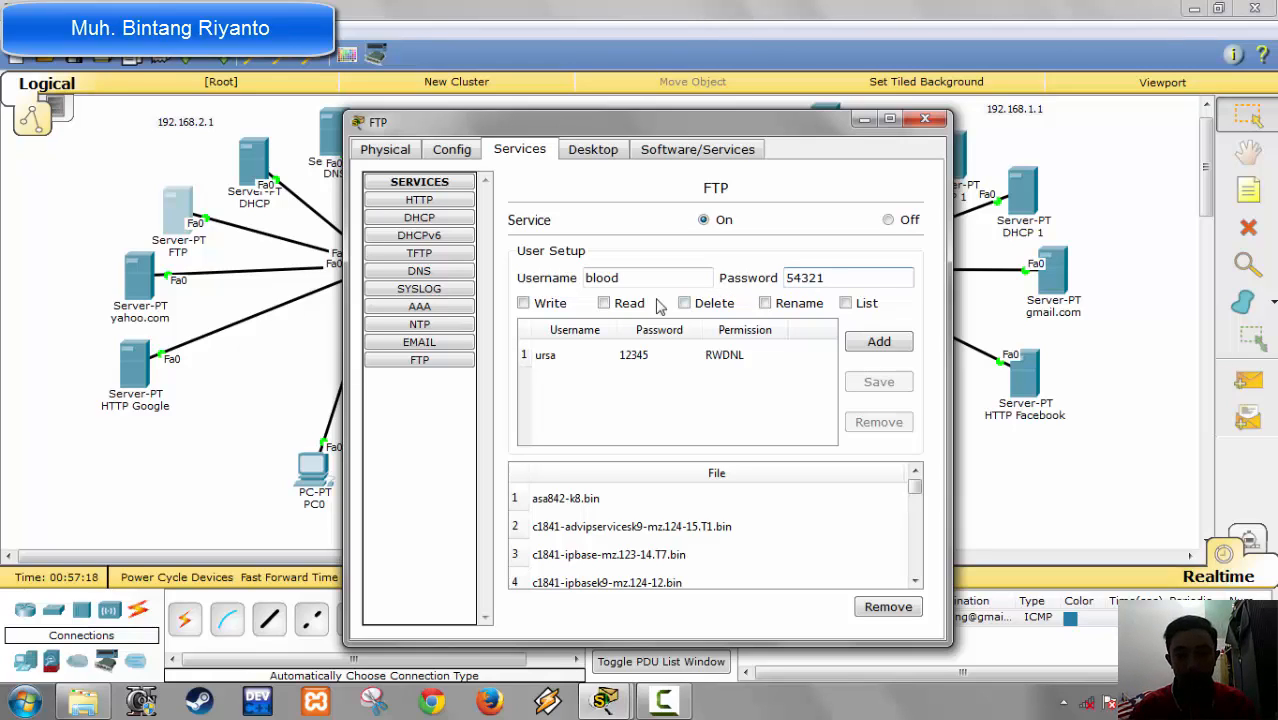
pyautogui.click(560, 304)
pyautogui.click(628, 306)
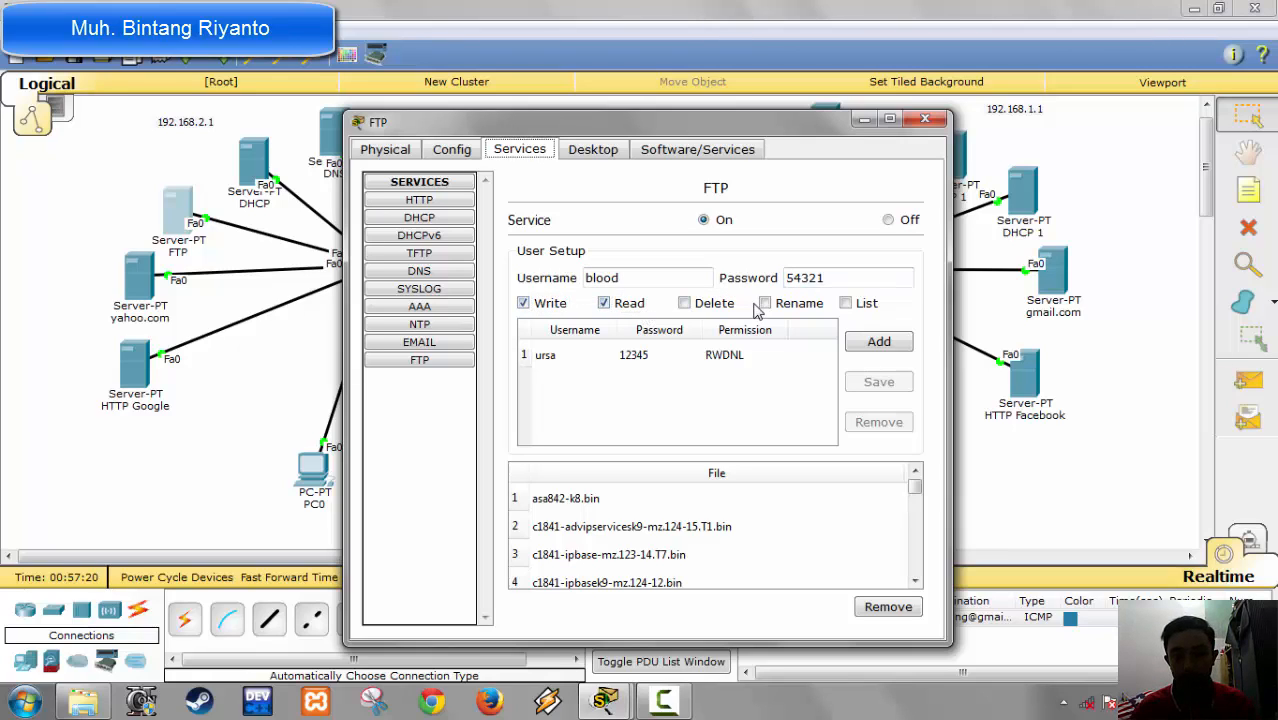
pyautogui.click(709, 309)
pyautogui.click(786, 309)
pyautogui.click(860, 310)
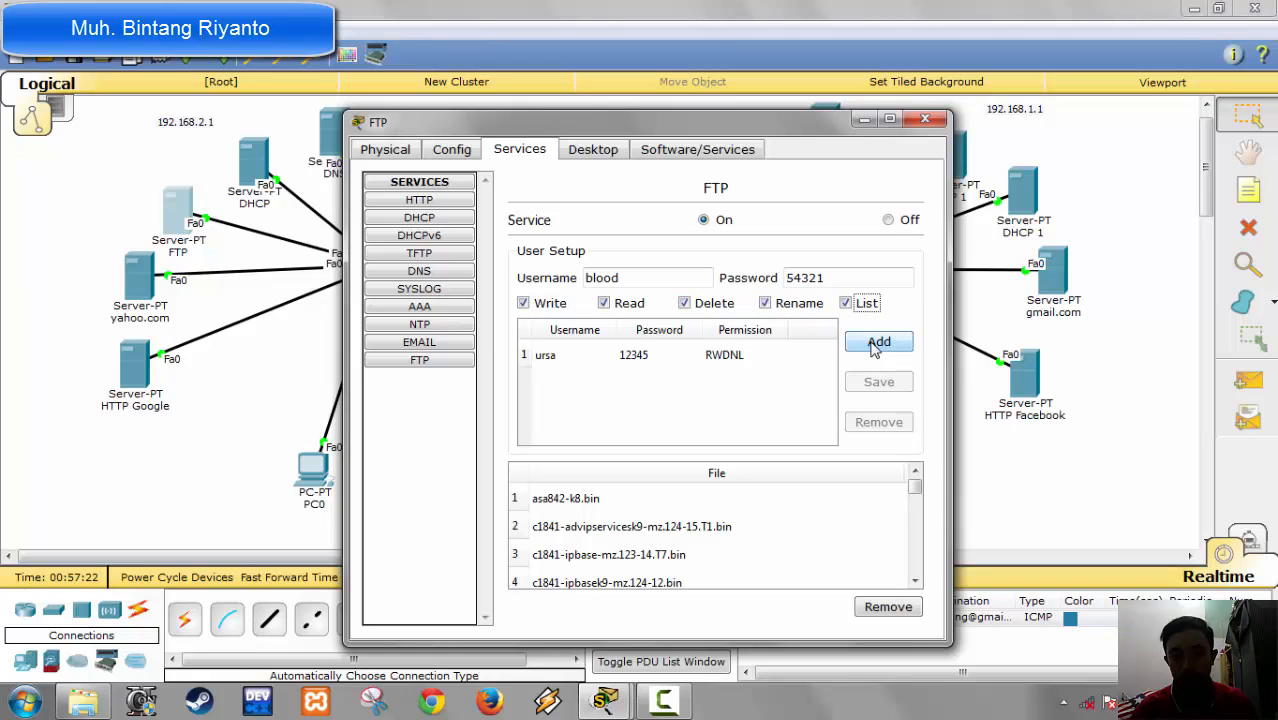
pyautogui.click(876, 345)
# Step: Turn off the HTTP, HTTPS and TFTP services on the FTP server
pyautogui.click(440, 200)
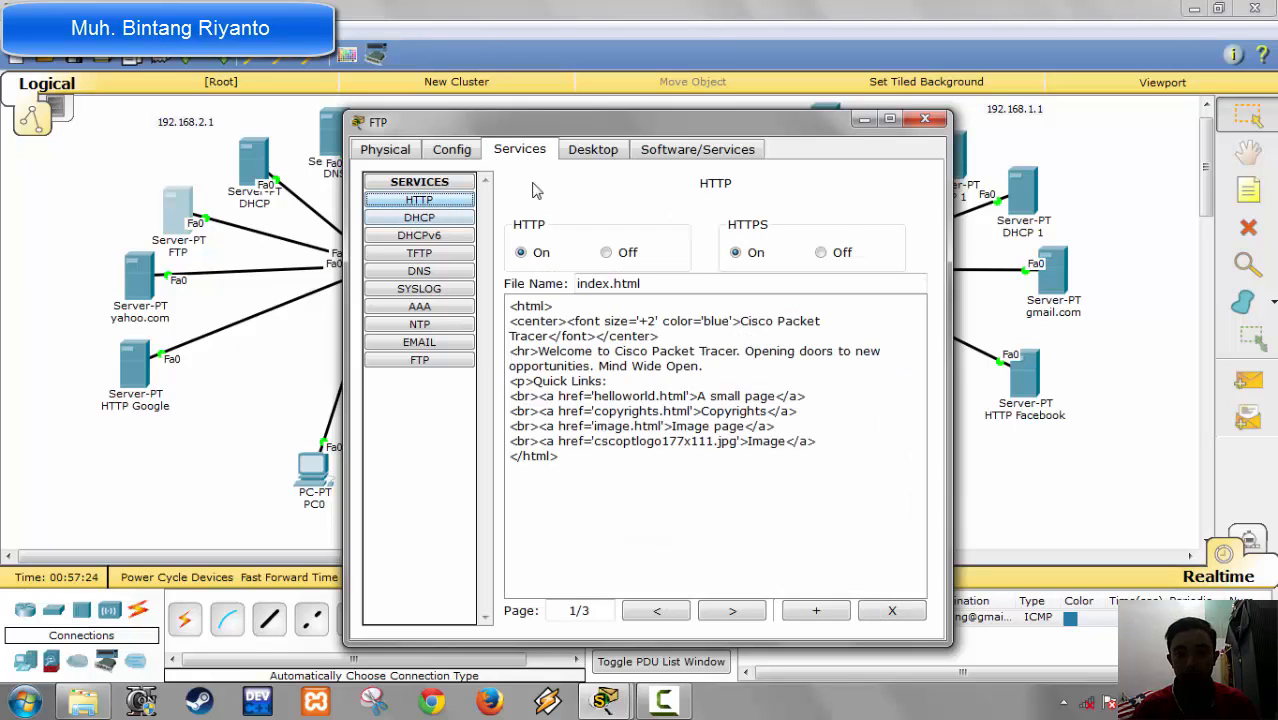
pyautogui.click(842, 252)
pyautogui.click(607, 252)
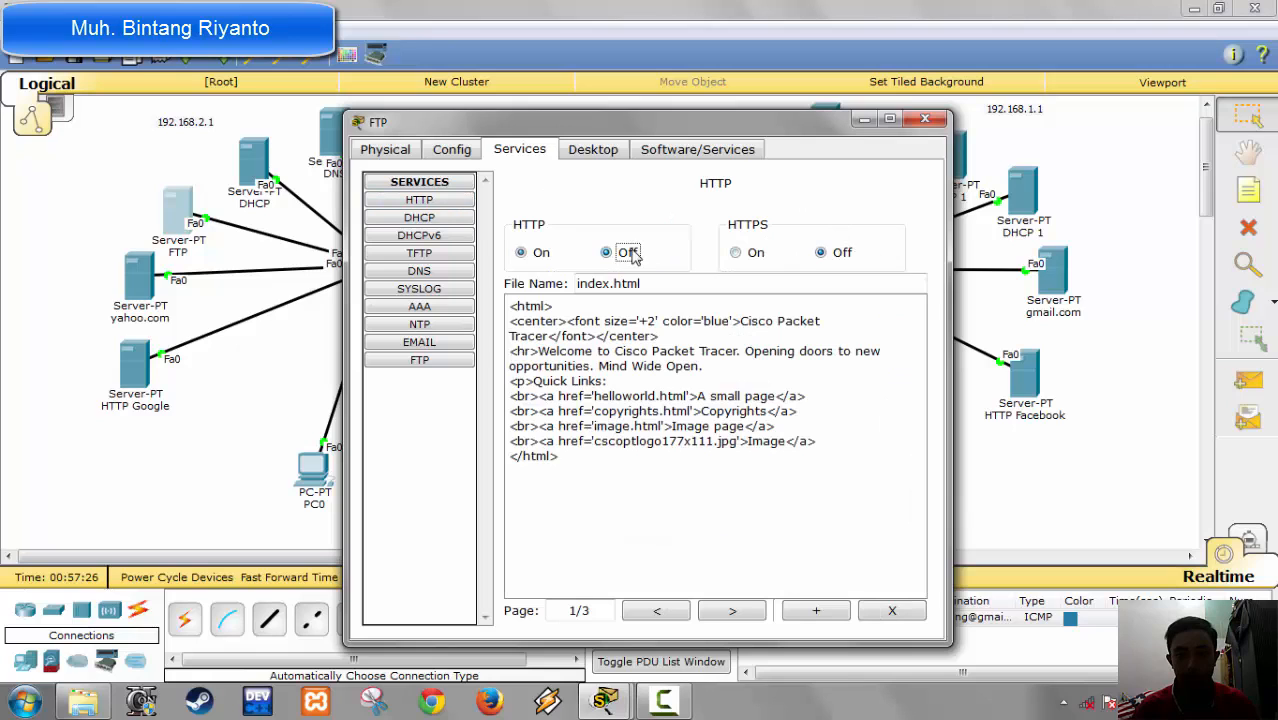
pyautogui.click(449, 219)
pyautogui.click(451, 237)
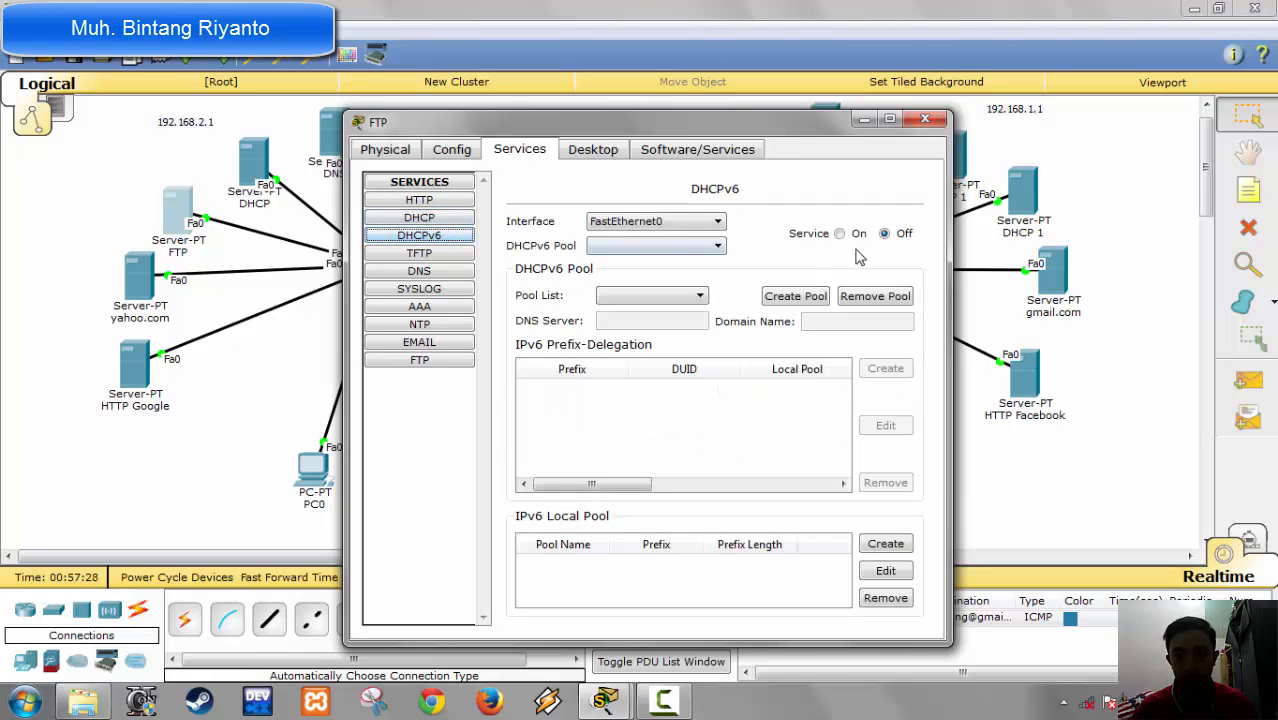
pyautogui.click(428, 255)
pyautogui.click(902, 218)
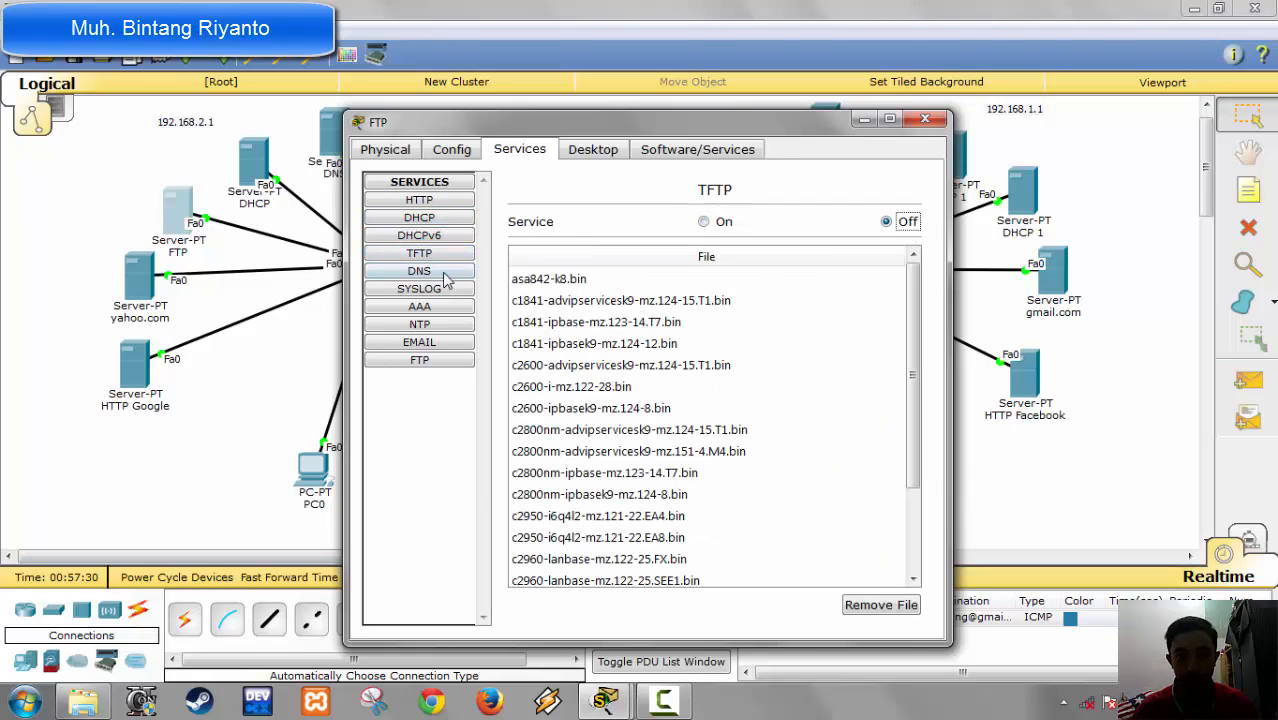
# Step: Turn off the Syslog and NTP services on the FTP server
pyautogui.click(435, 271)
pyautogui.click(420, 289)
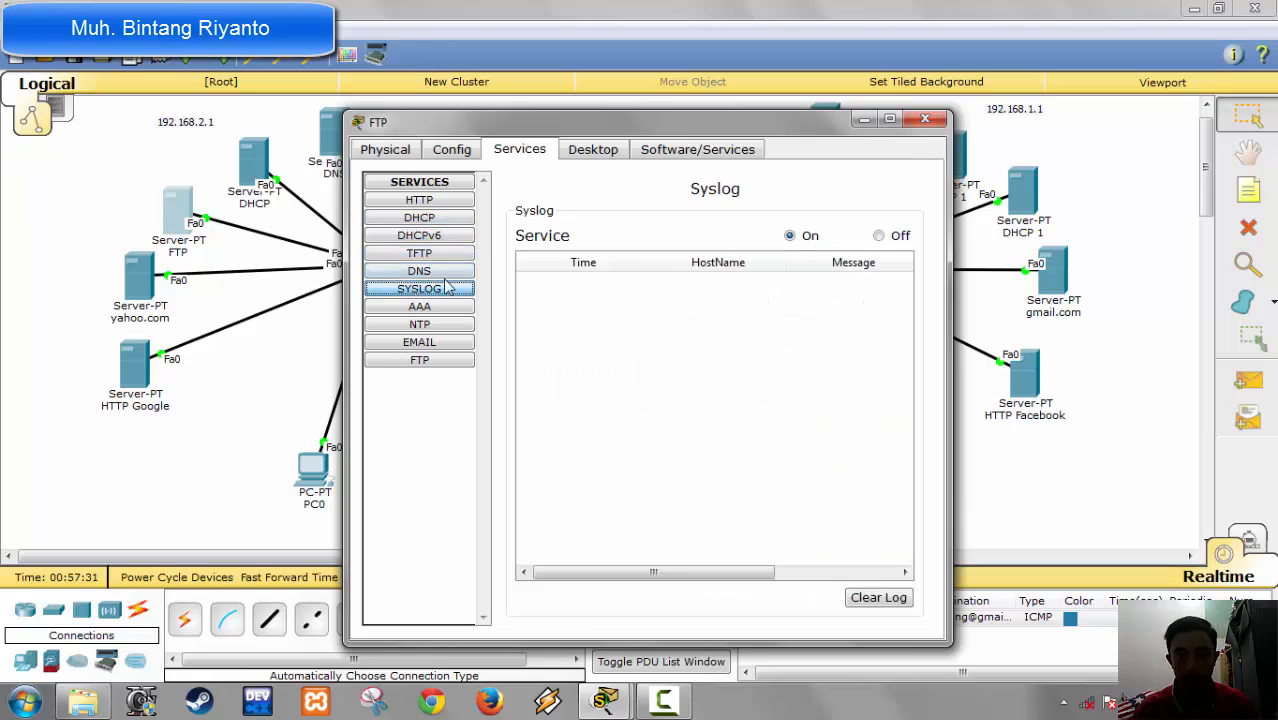
pyautogui.click(878, 235)
pyautogui.click(402, 310)
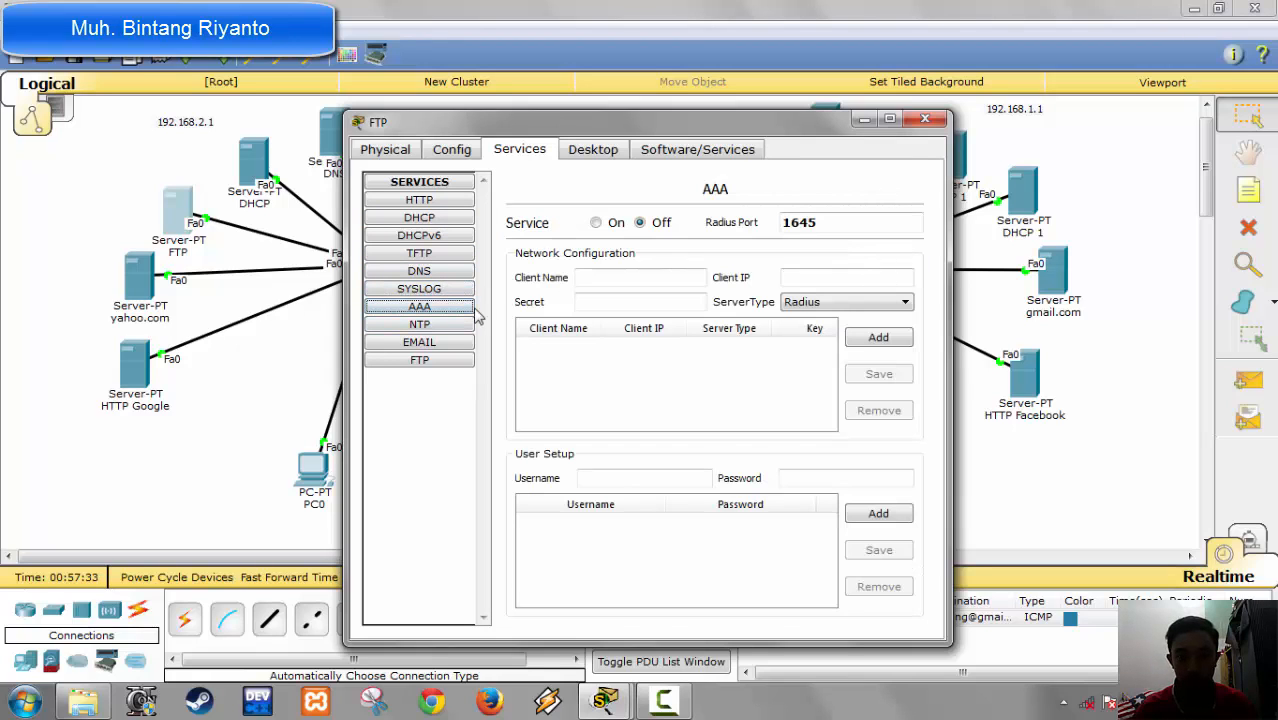
pyautogui.click(450, 328)
pyautogui.click(905, 215)
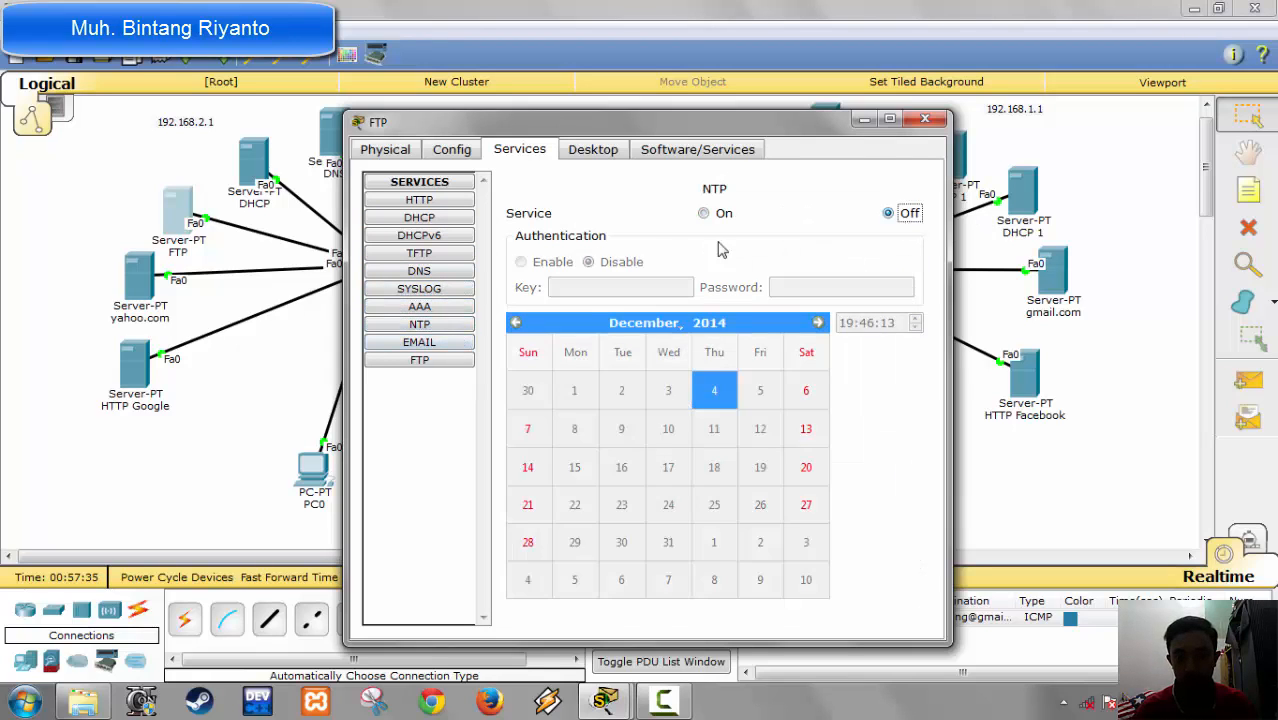
# Step: Turn off the POP3 and SMTP mail services on the FTP server, check its FTP user list and close its configuration
pyautogui.click(455, 343)
pyautogui.click(830, 231)
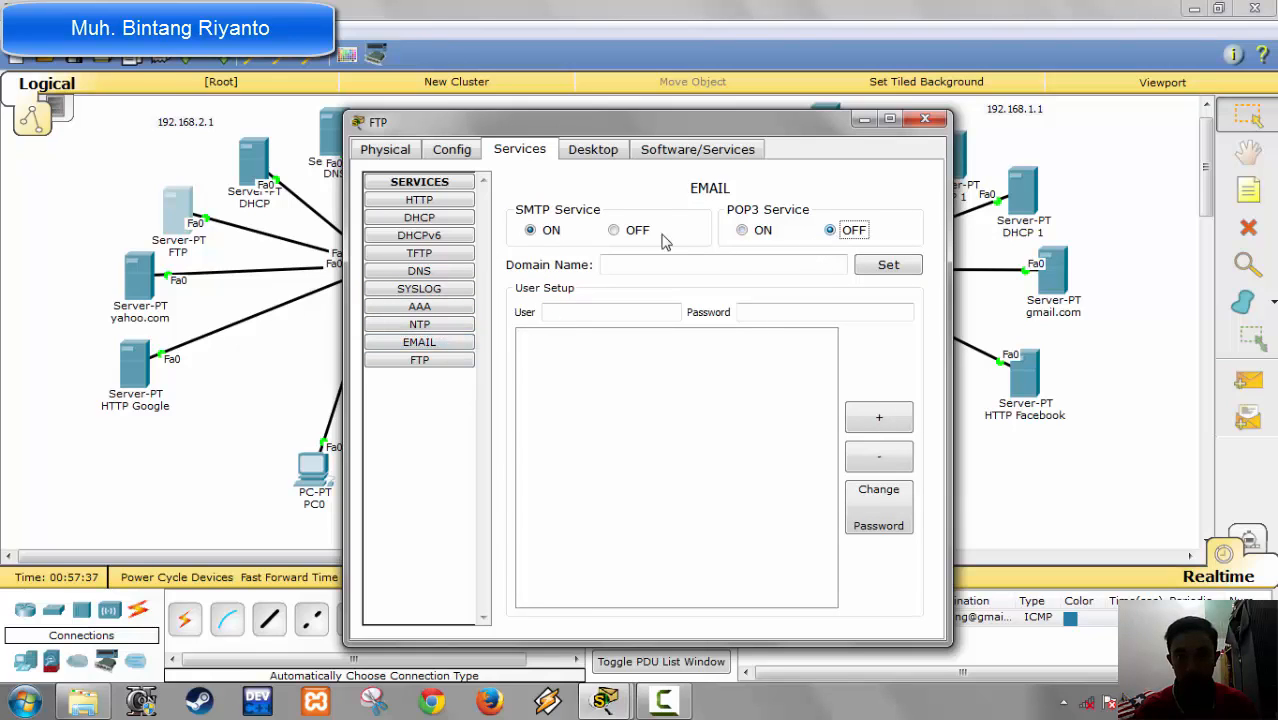
pyautogui.click(632, 232)
pyautogui.click(430, 360)
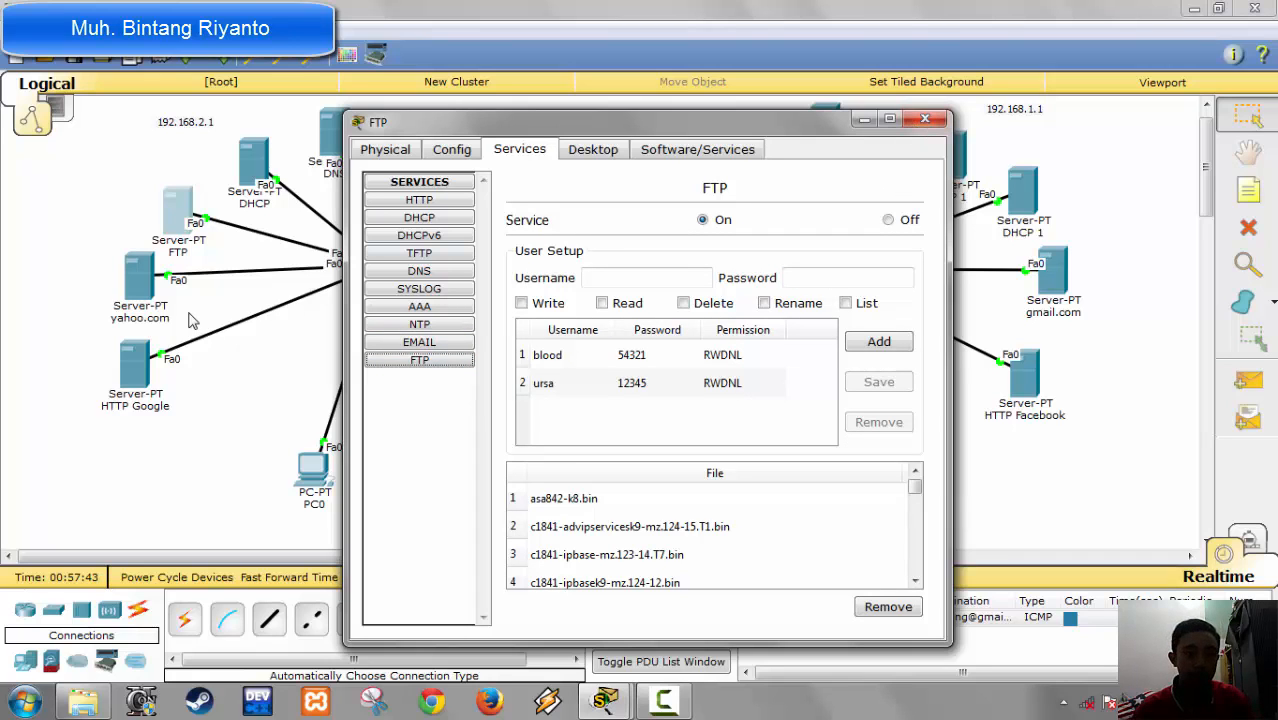
pyautogui.click(924, 120)
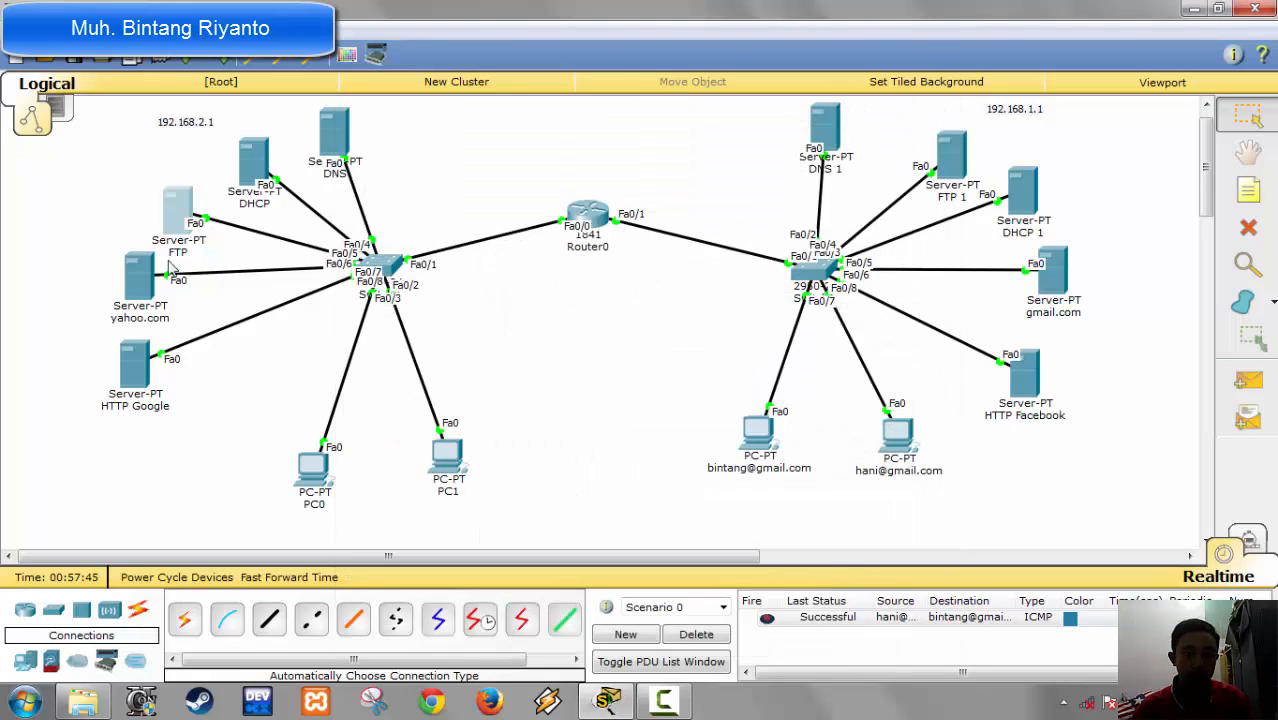
# Step: Give the yahoo.com server the static IP address 192.168.2.5 with subnet mask 255.255.255.0
pyautogui.click(148, 264)
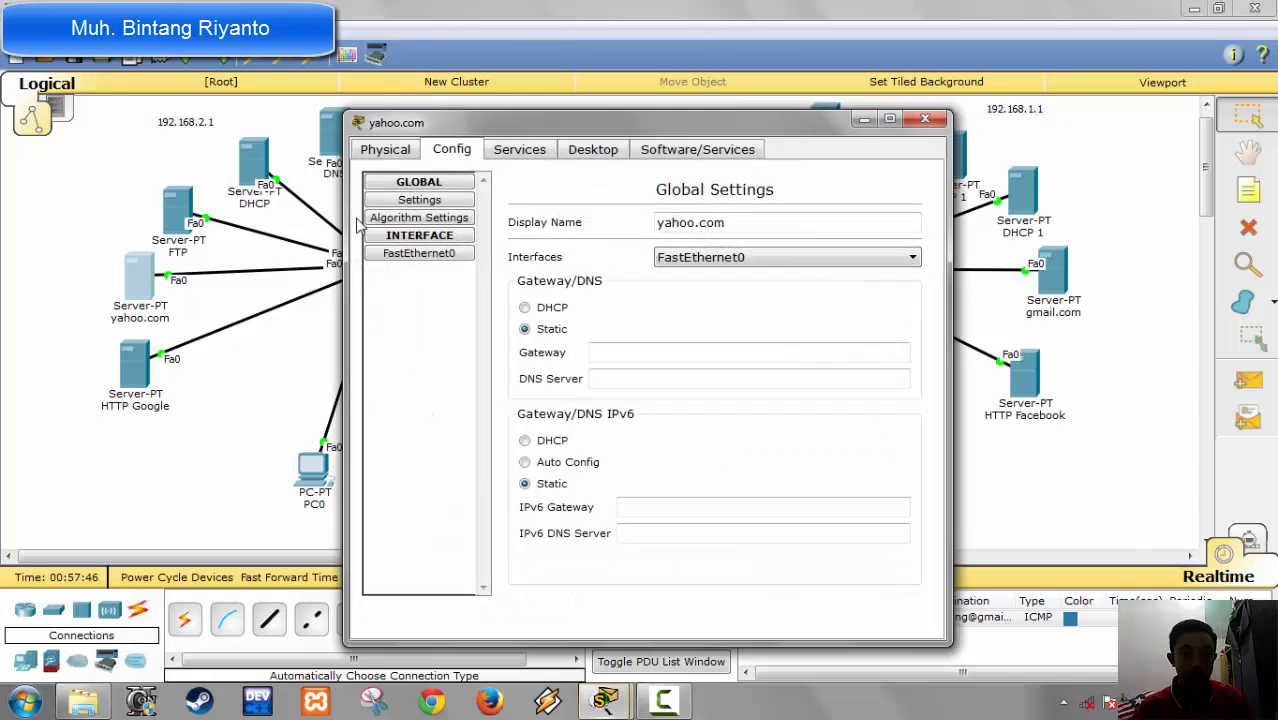
pyautogui.click(593, 149)
pyautogui.click(414, 236)
pyautogui.click(628, 298)
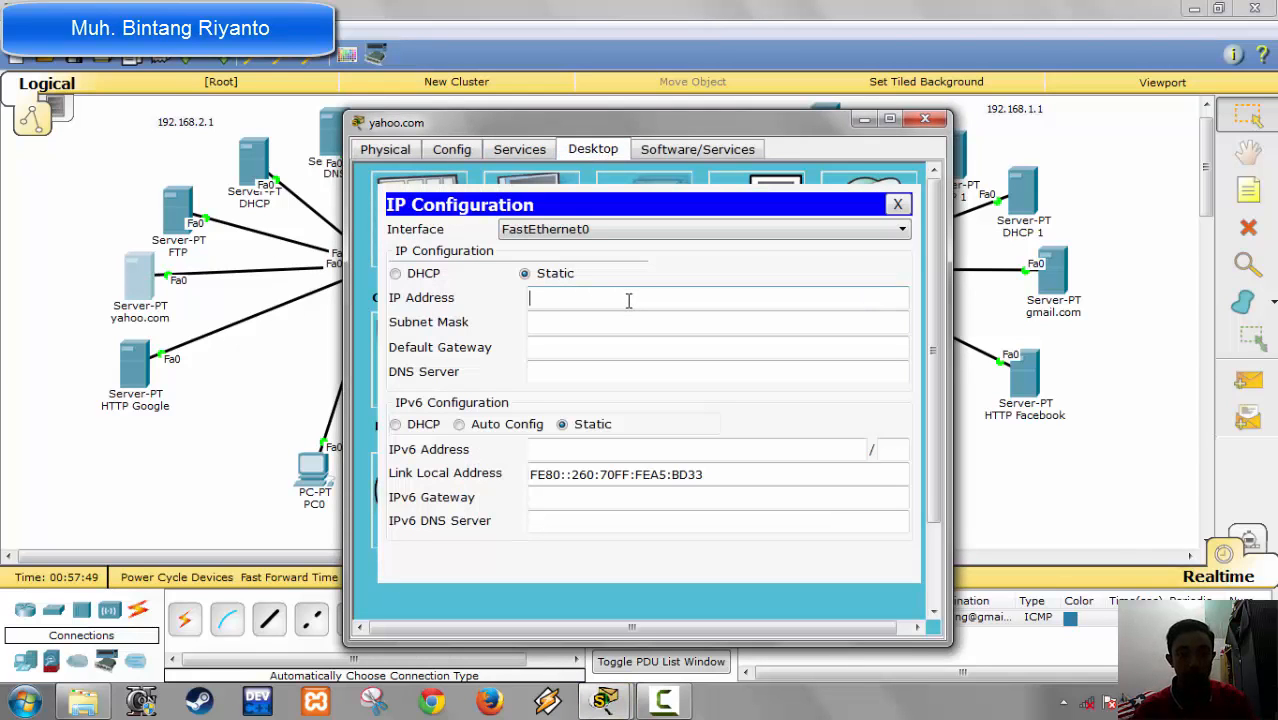
pyautogui.write('192.168.2.')
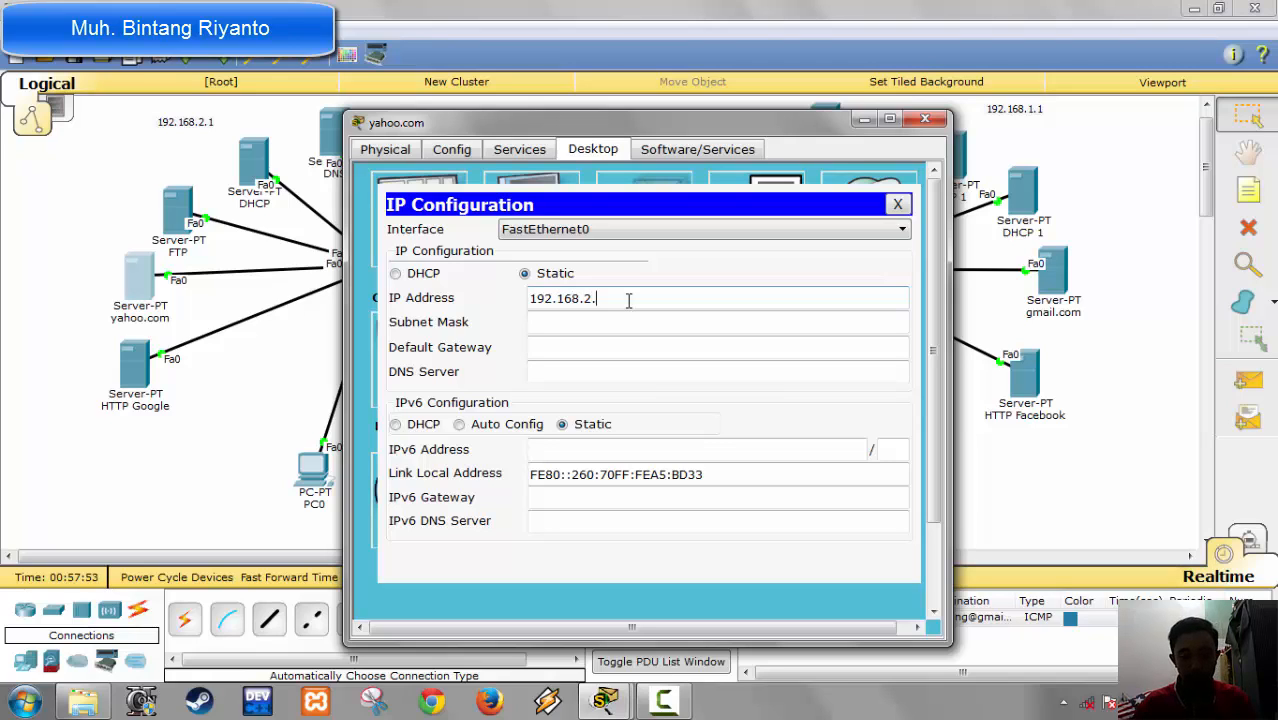
pyautogui.write('5')
pyautogui.press('Tab')
pyautogui.press('Tab')
# Step: Set the yahoo.com server's default gateway to 192.168.2.1 and its DNS server to 192.168.2.2
pyautogui.write('192.')
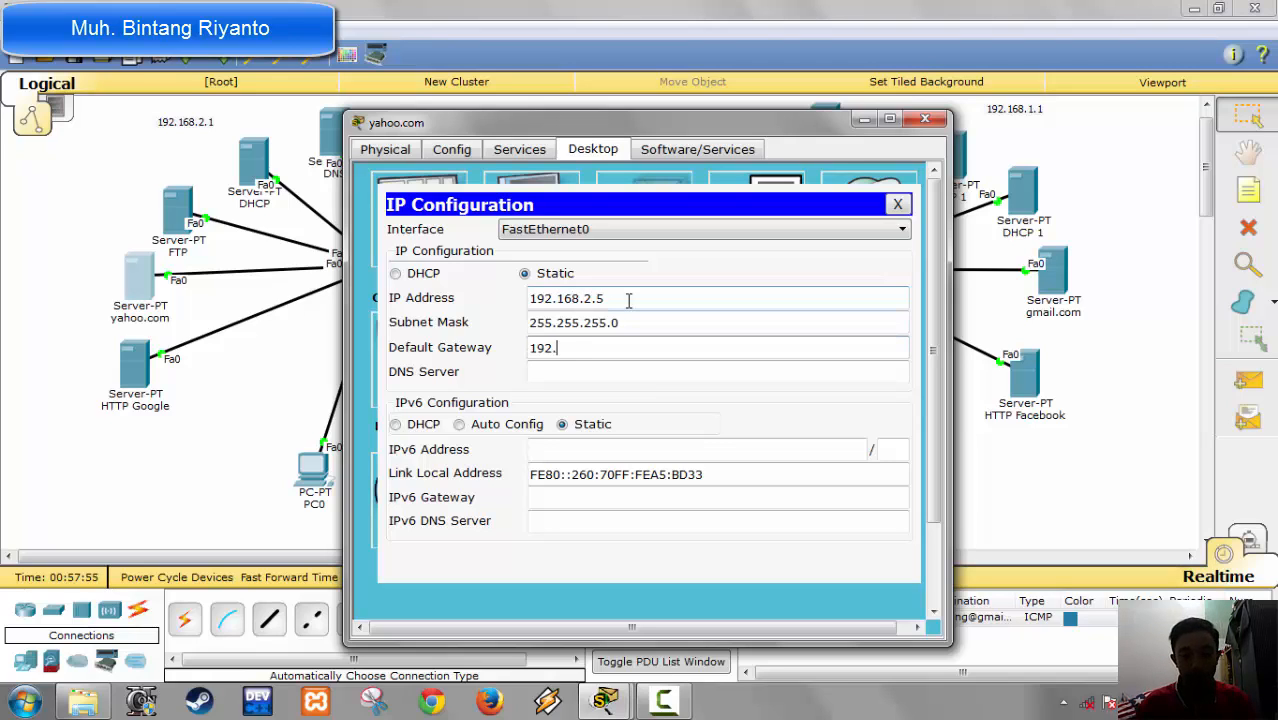
pyautogui.write('168.2.1')
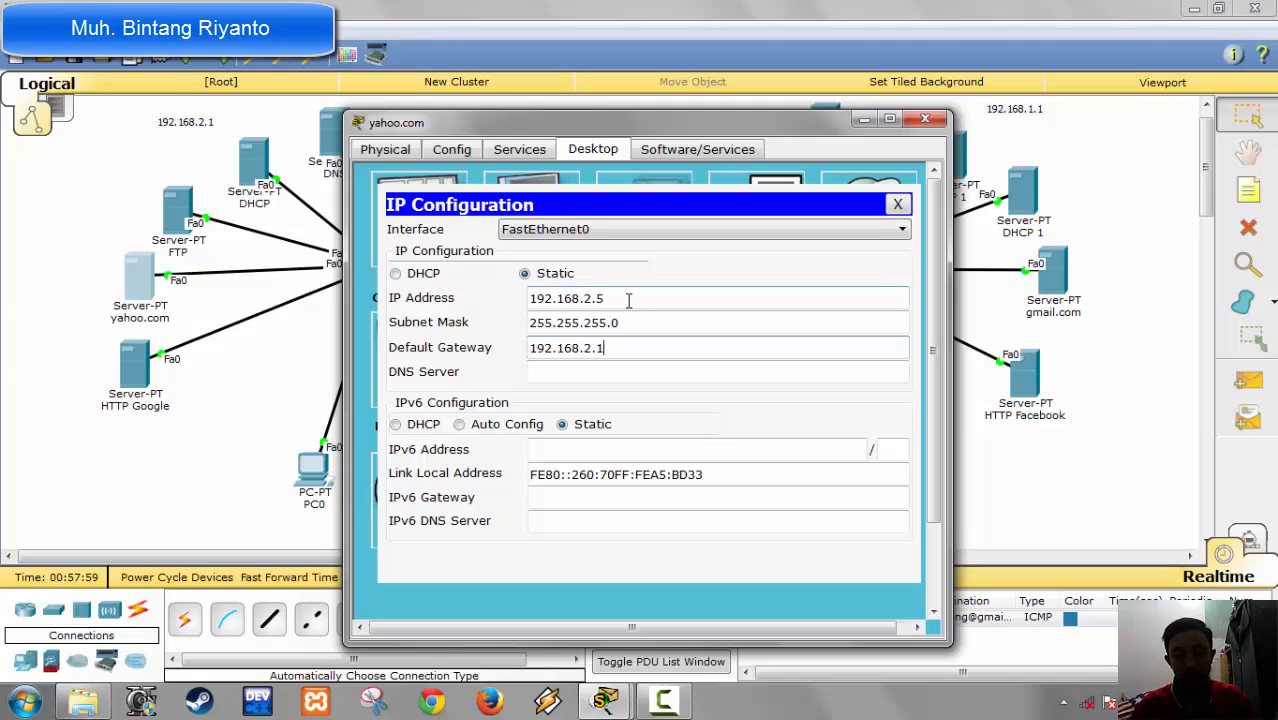
pyautogui.press('Tab')
pyautogui.write('192.168')
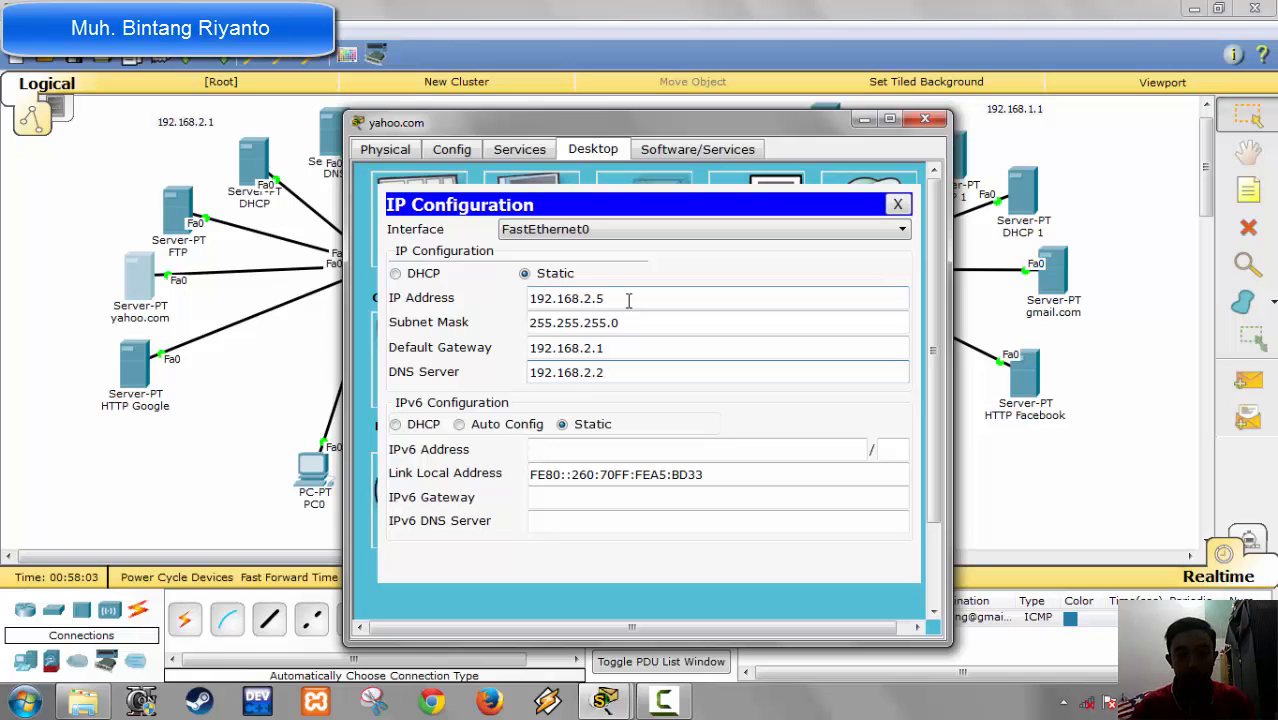
# Step: Set the email service's domain name to yahoo.com on the yahoo.com server
pyautogui.click(519, 148)
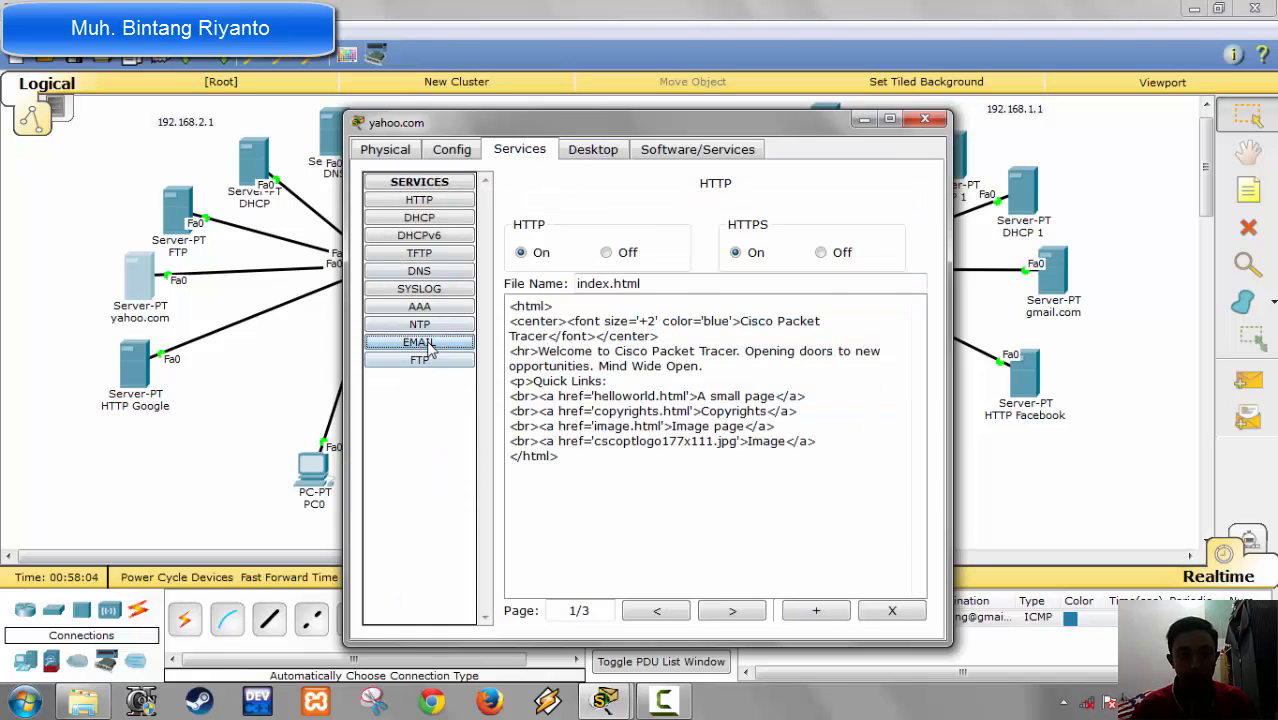
pyautogui.click(419, 343)
pyautogui.click(656, 264)
pyautogui.write('ya')
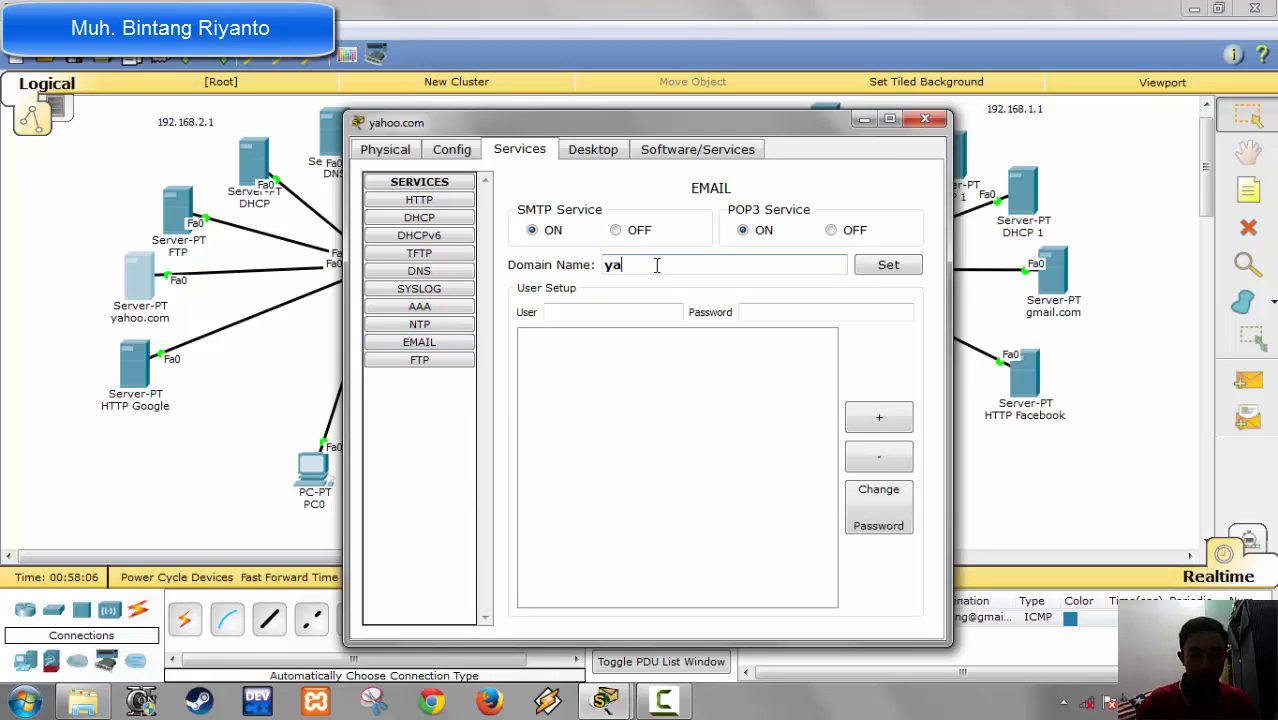
pyautogui.write('hoo.c')
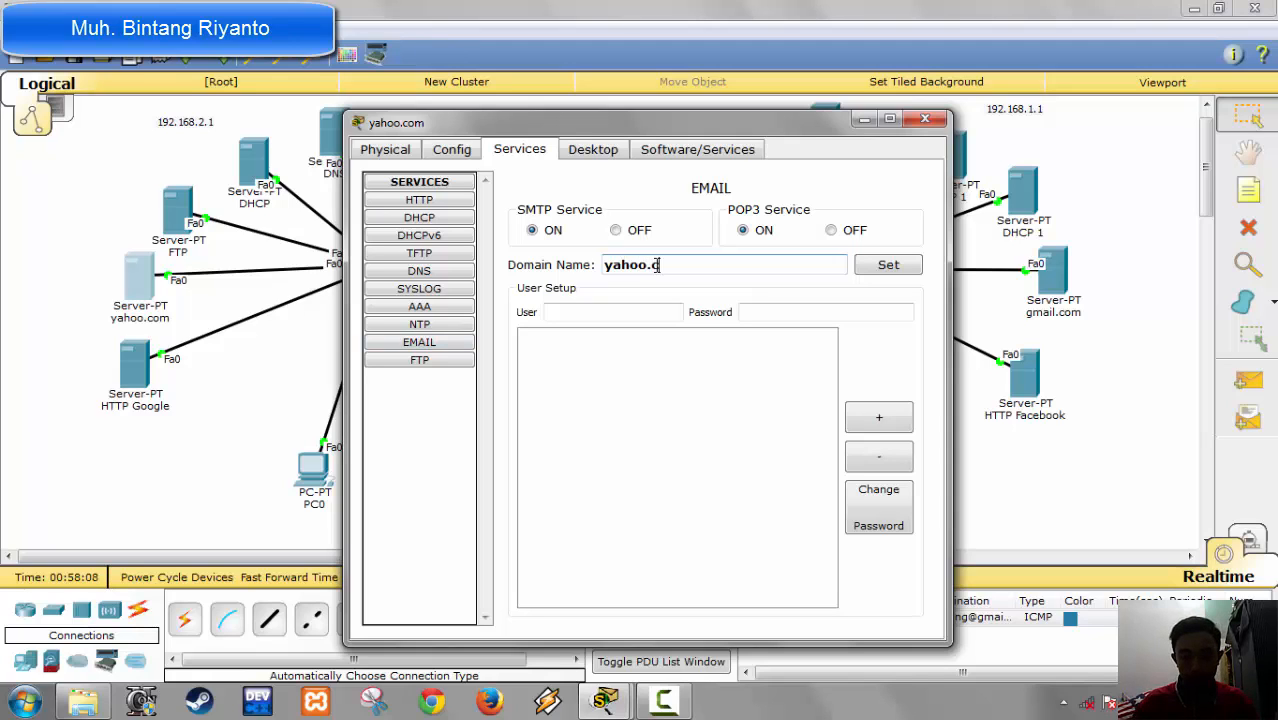
pyautogui.write('om')
pyautogui.click(906, 266)
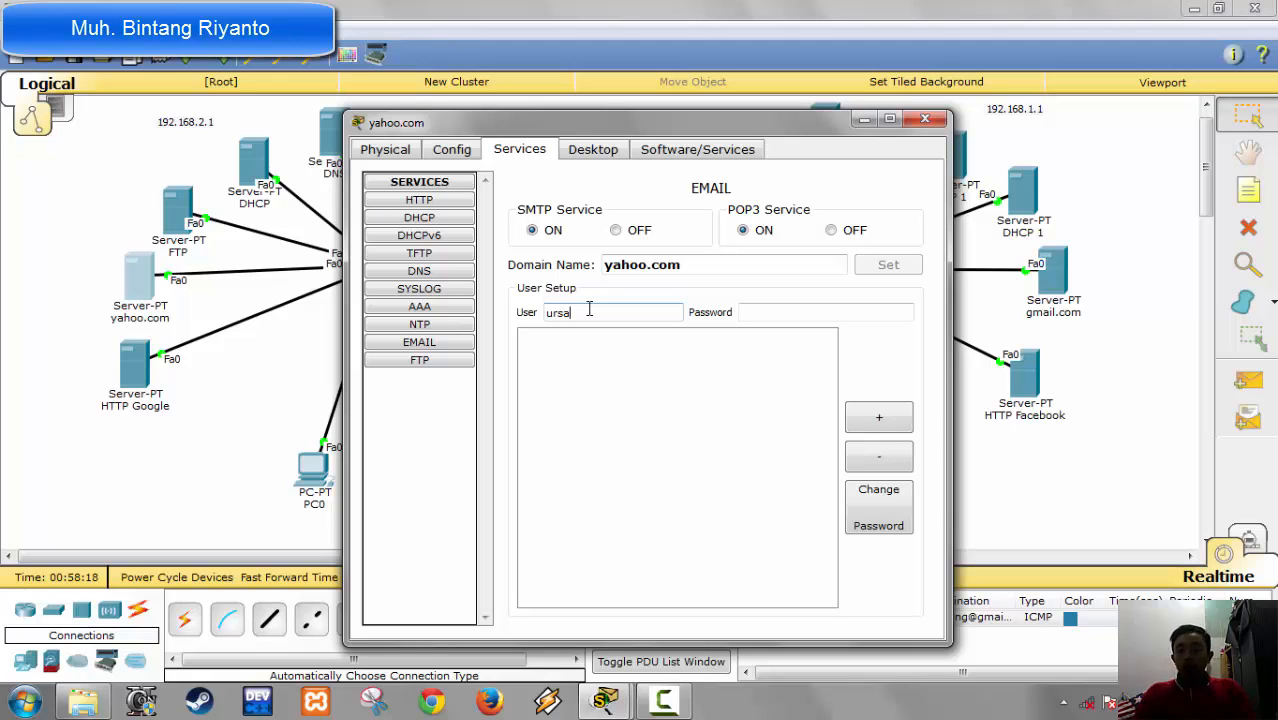
# Step: Clear the entered username and add the mail user chaos with an account password on the yahoo.com server
pyautogui.press('BackSpace')
pyautogui.press('BackSpace')
pyautogui.press('BackSpace')
pyautogui.press('BackSpace')
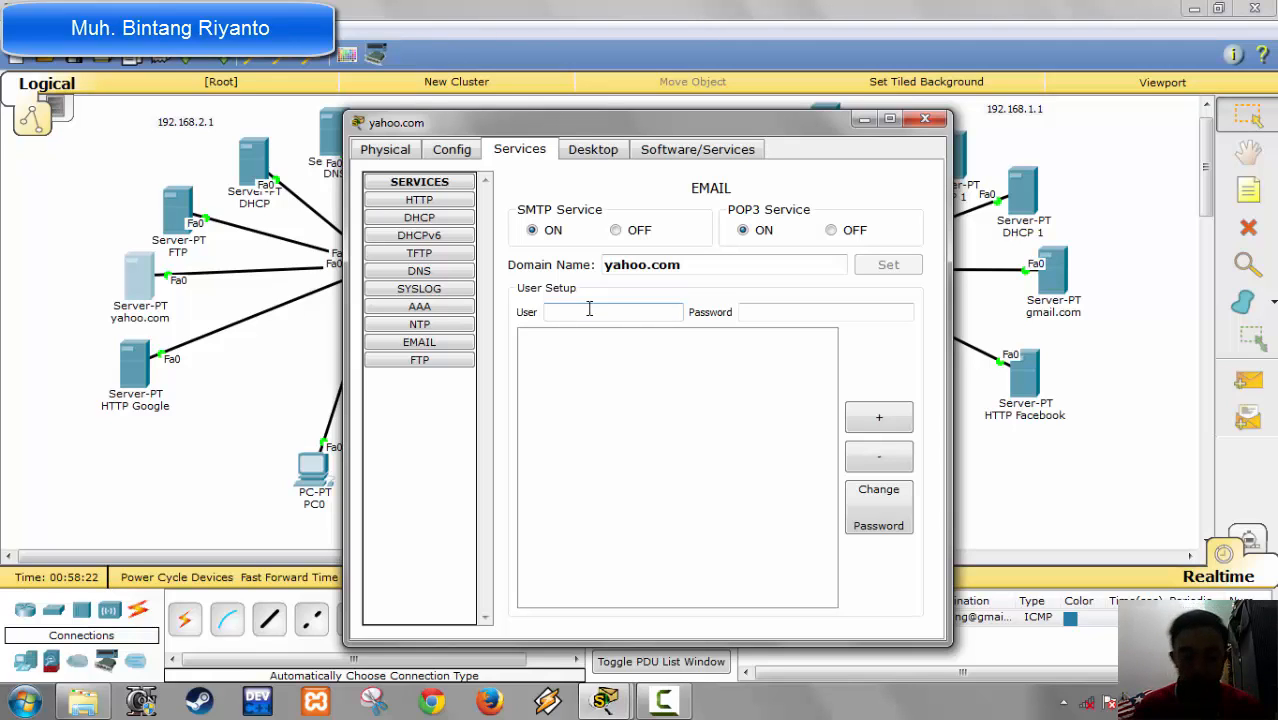
pyautogui.write('chaos')
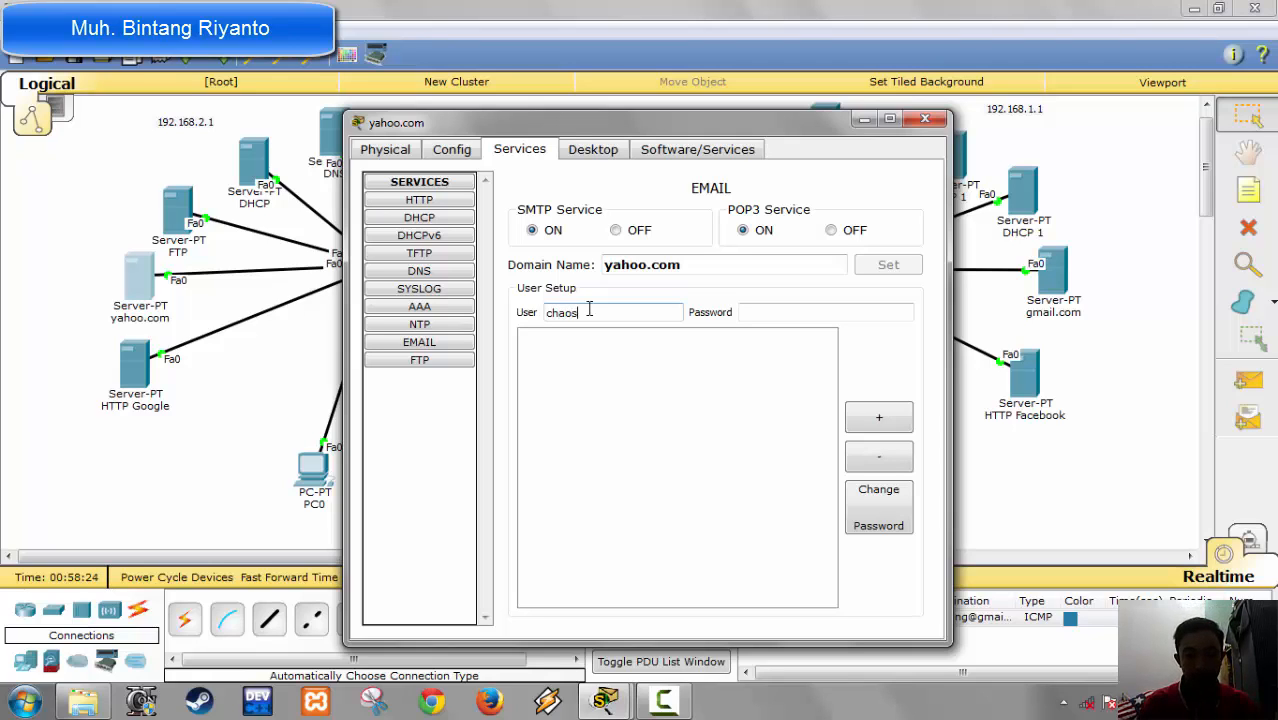
pyautogui.press('Tab')
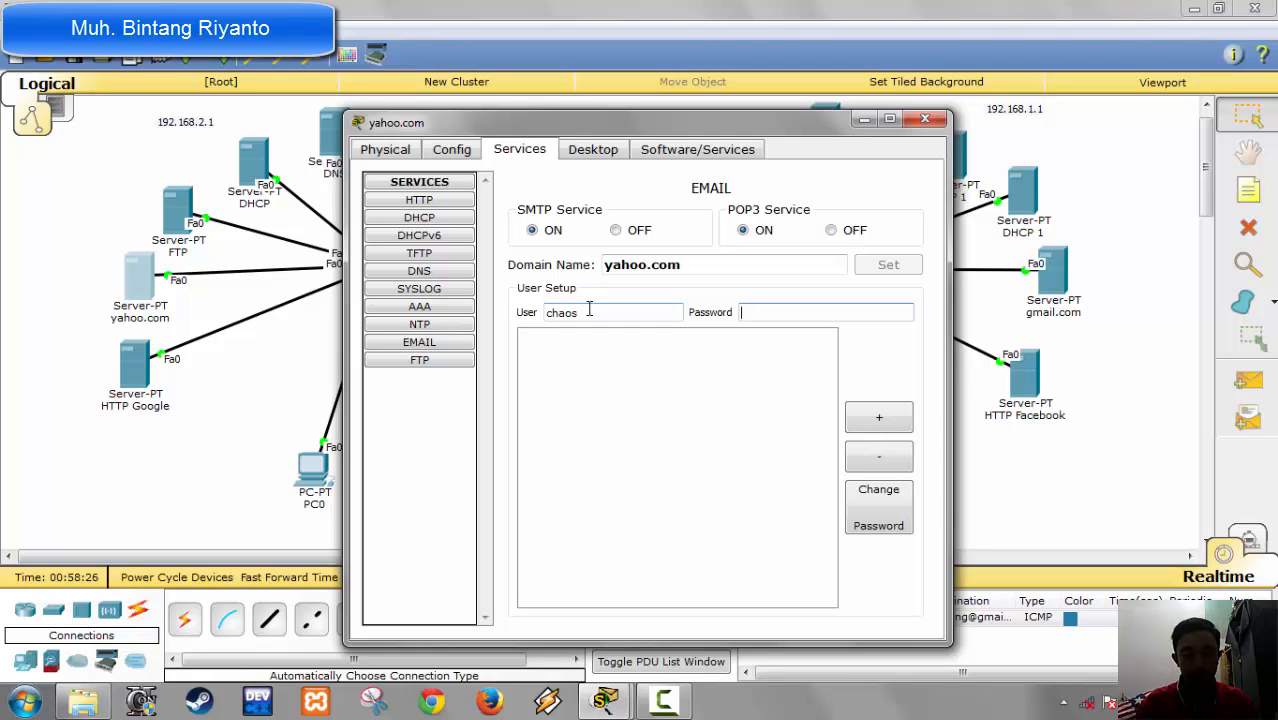
pyautogui.write('12345')
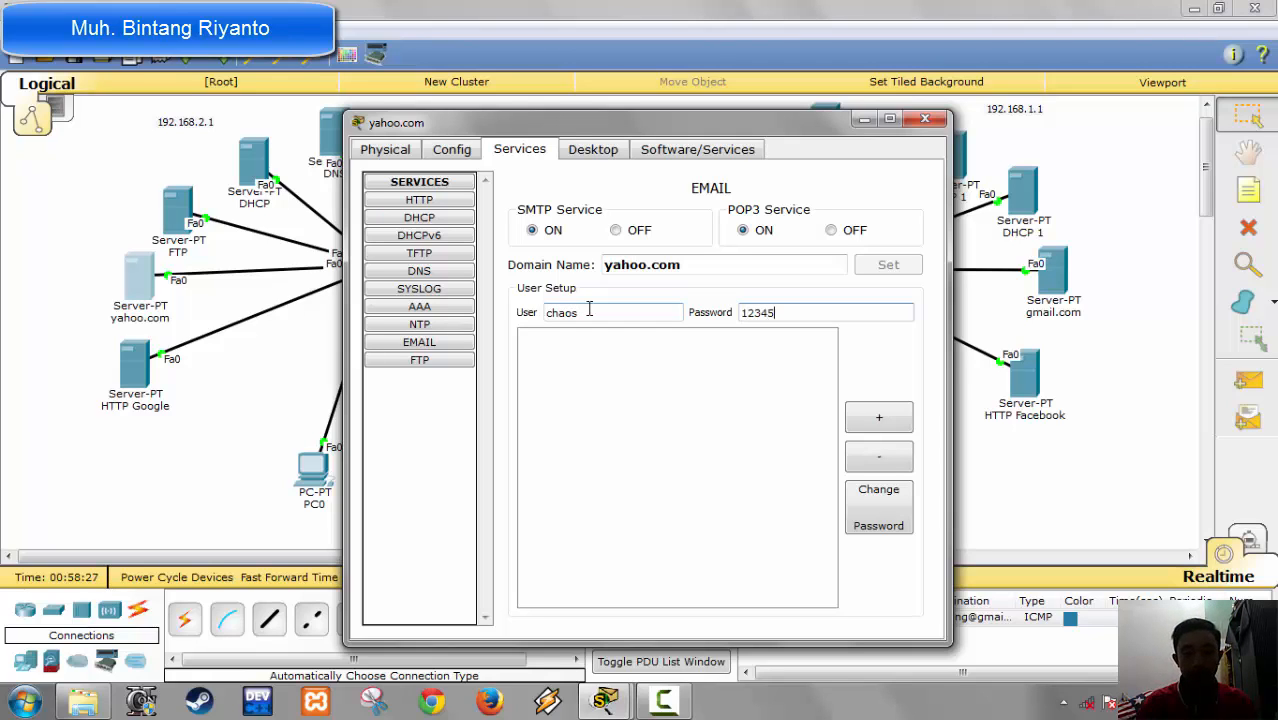
pyautogui.click(881, 432)
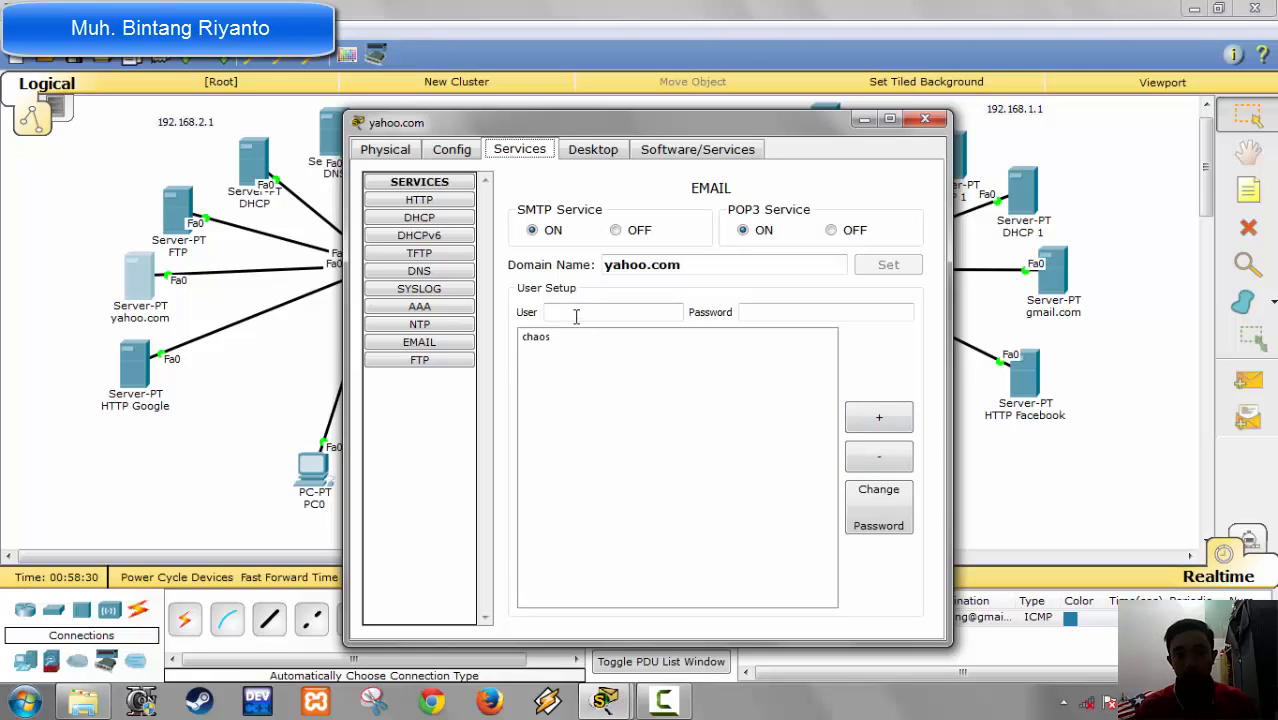
# Step: Add a second mail user, drow, with an account password on the yahoo.com server
pyautogui.click(576, 316)
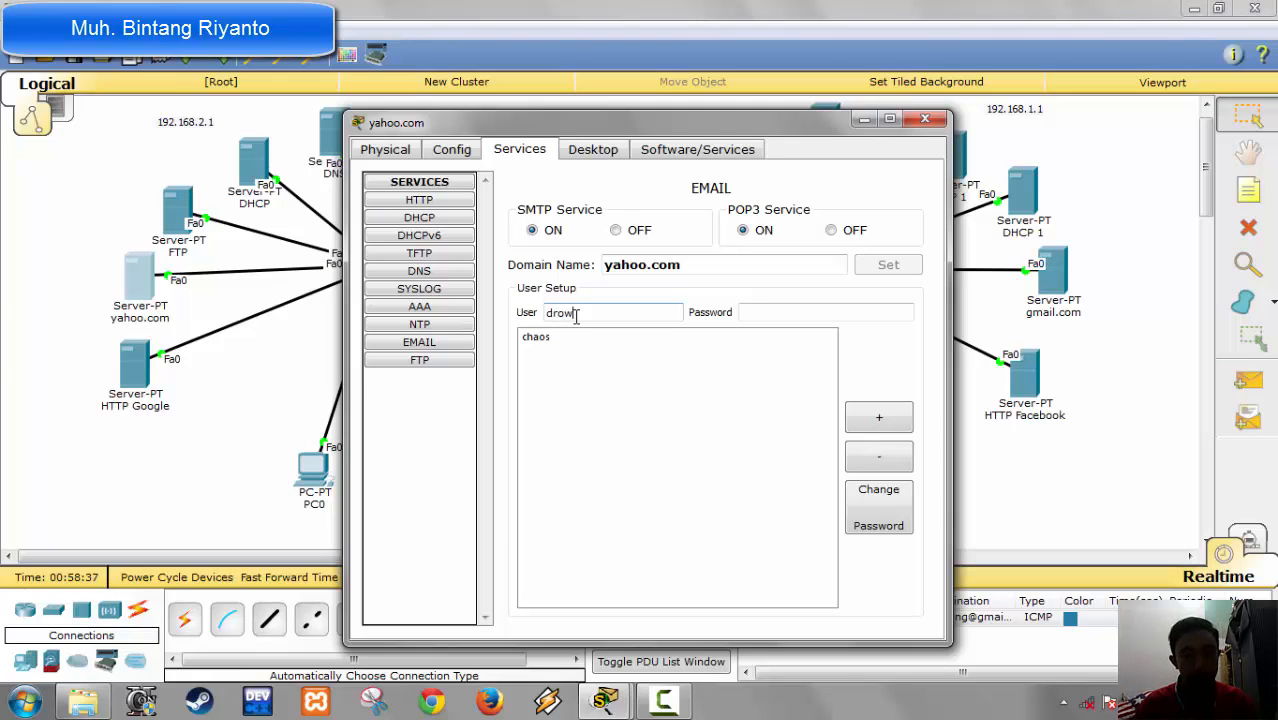
pyautogui.write('drow')
pyautogui.press('Tab')
pyautogui.write('5')
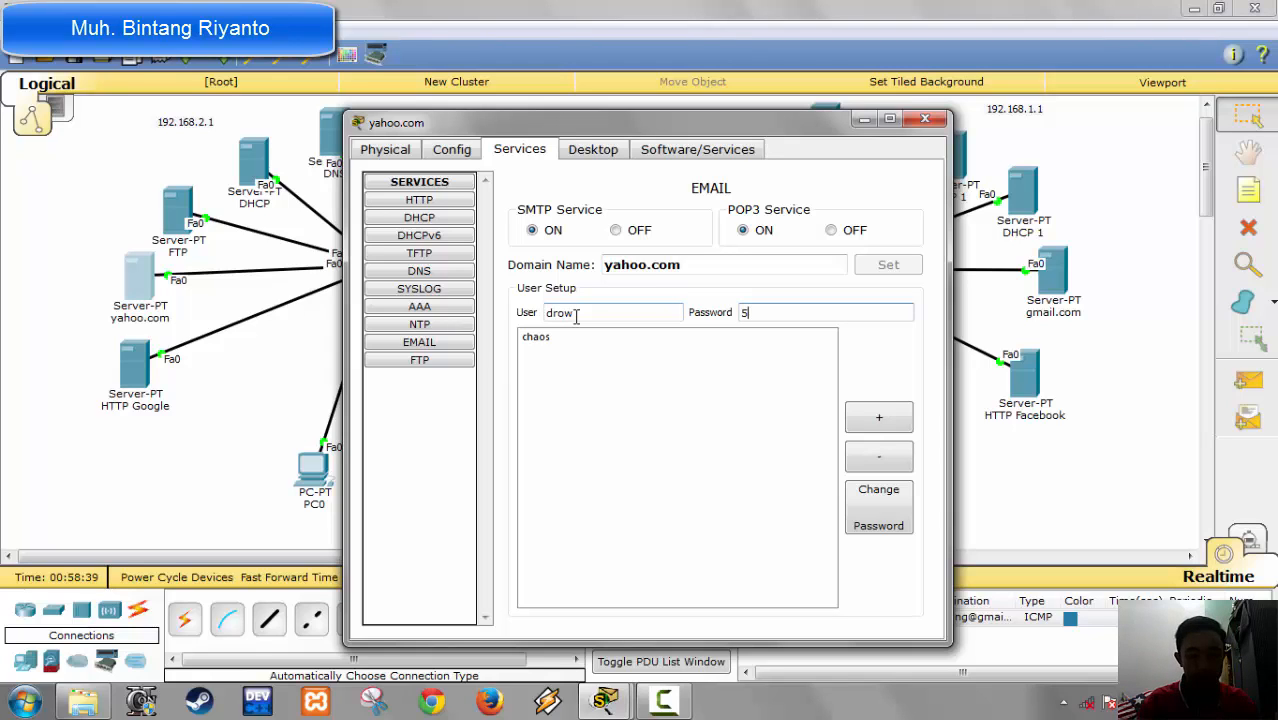
pyautogui.write('4321')
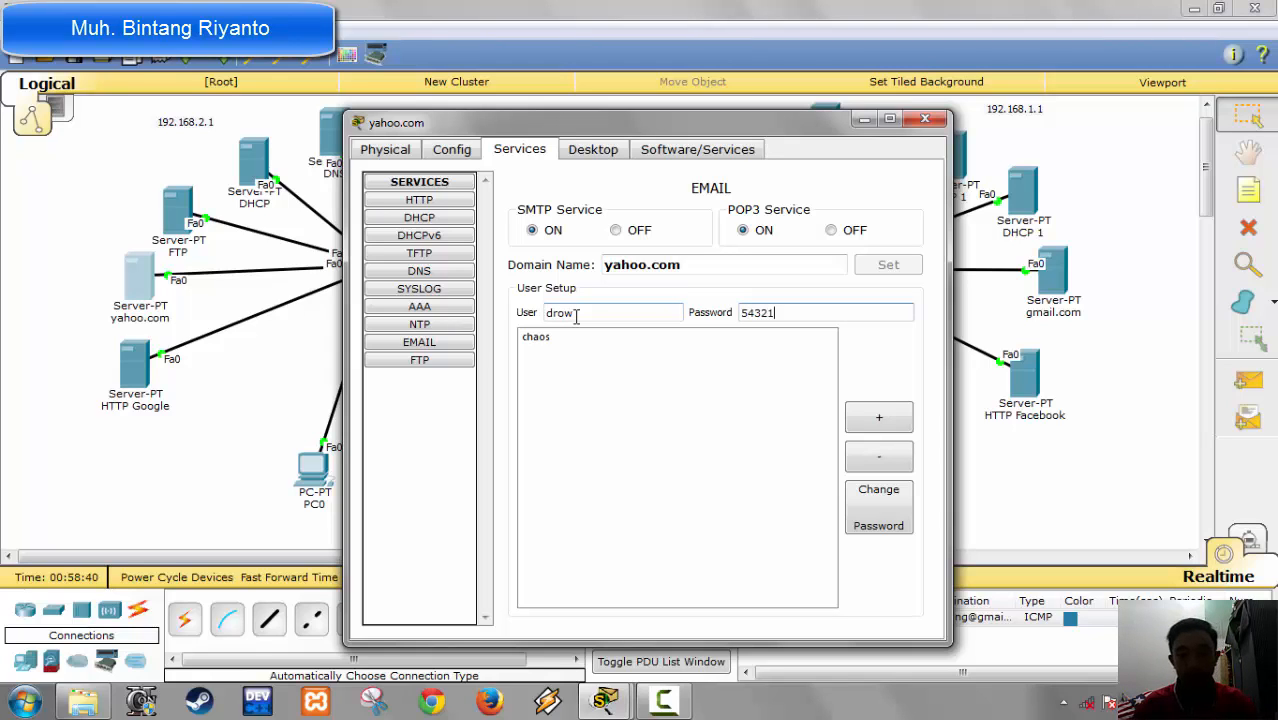
pyautogui.click(879, 418)
# Step: Turn off the FTP and NTP services on the yahoo.com server
pyautogui.click(425, 360)
pyautogui.click(906, 220)
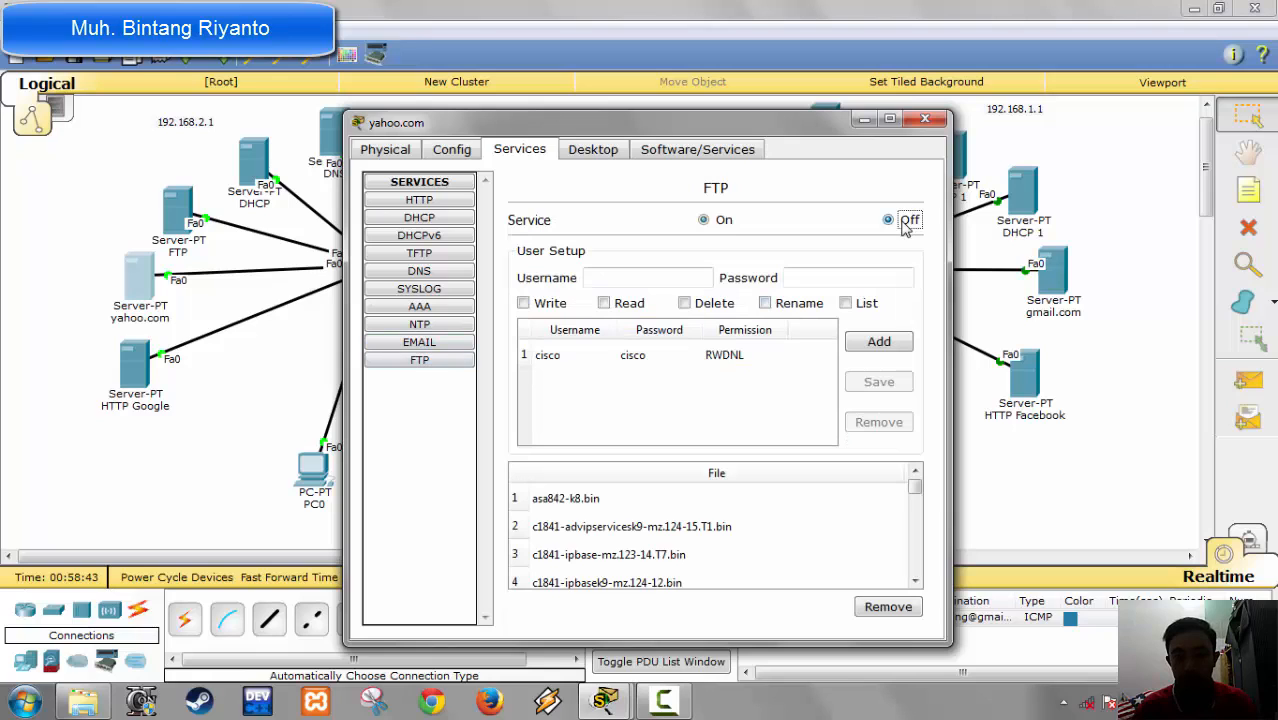
pyautogui.click(419, 343)
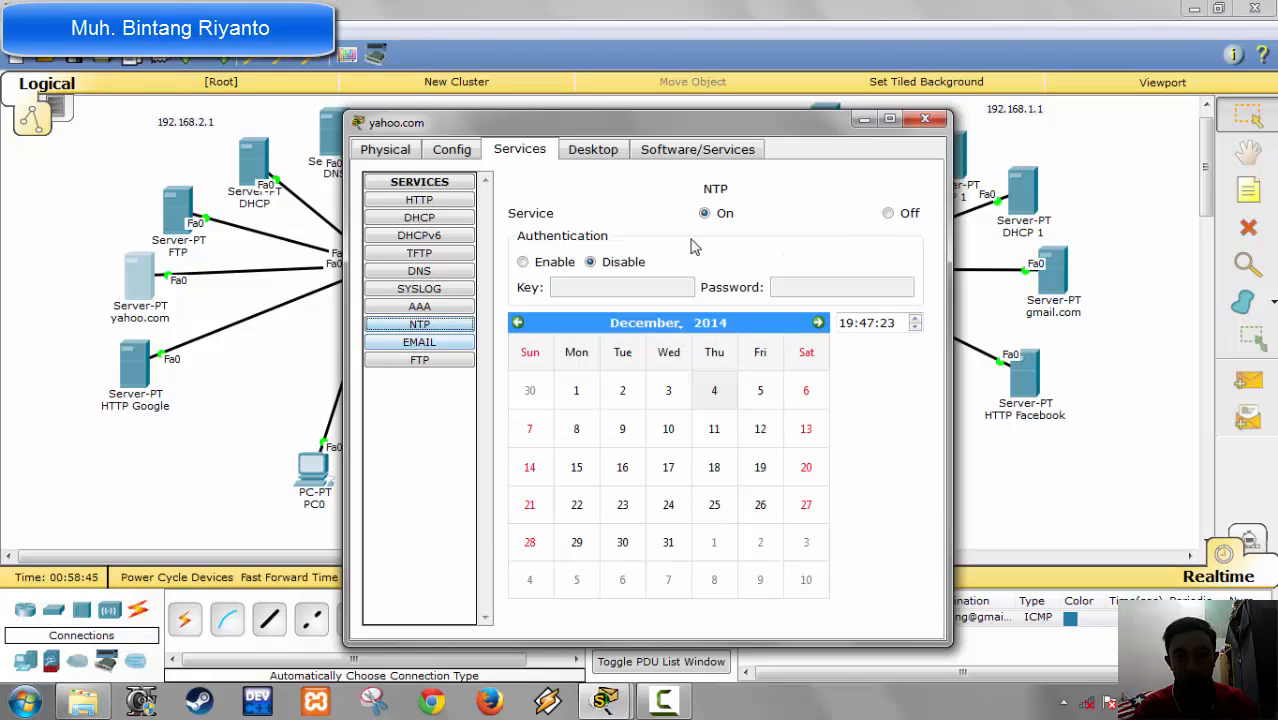
pyautogui.click(900, 212)
pyautogui.click(442, 305)
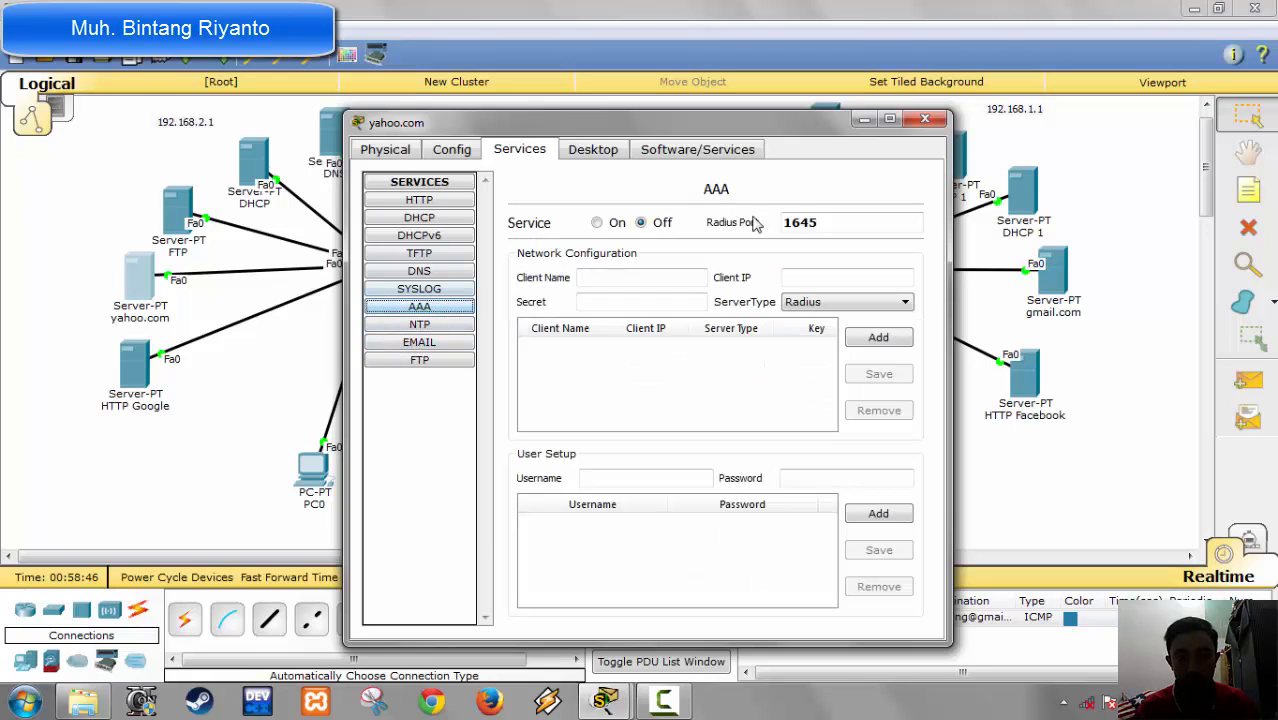
pyautogui.click(456, 324)
# Step: Turn off the Syslog and TFTP services on the yahoo.com server
pyautogui.click(441, 290)
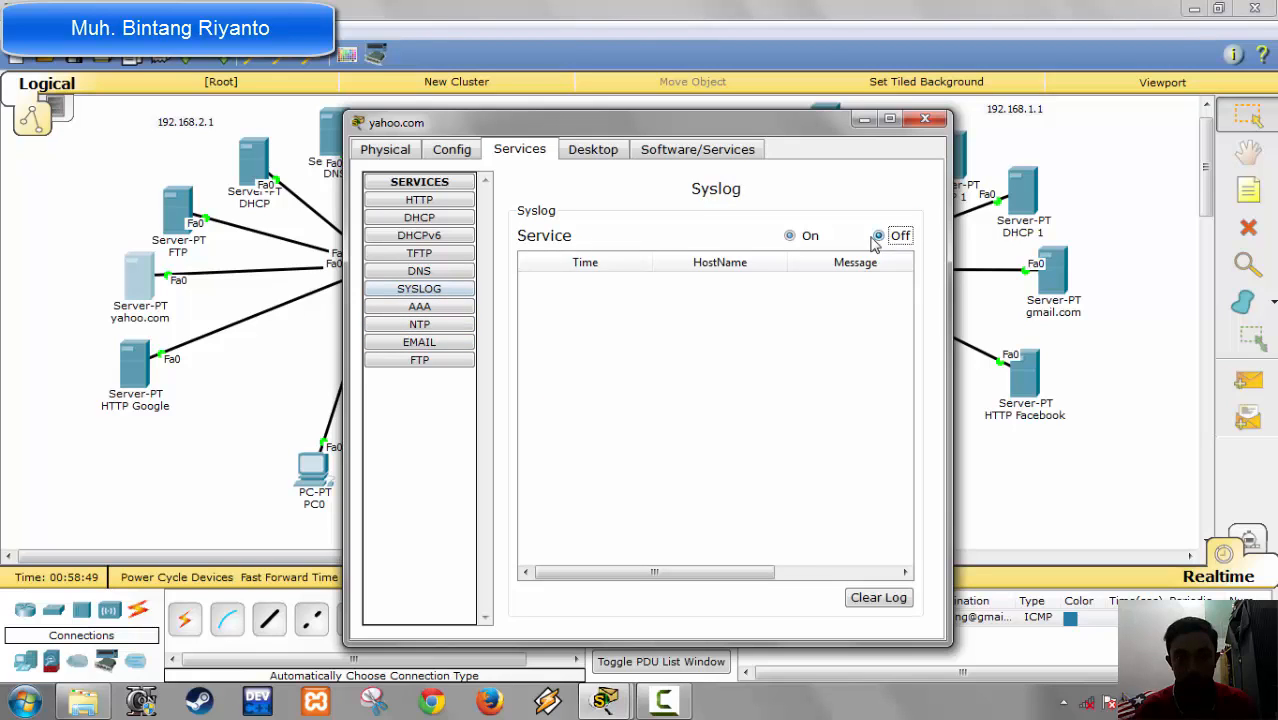
pyautogui.click(878, 235)
pyautogui.click(454, 256)
pyautogui.click(905, 222)
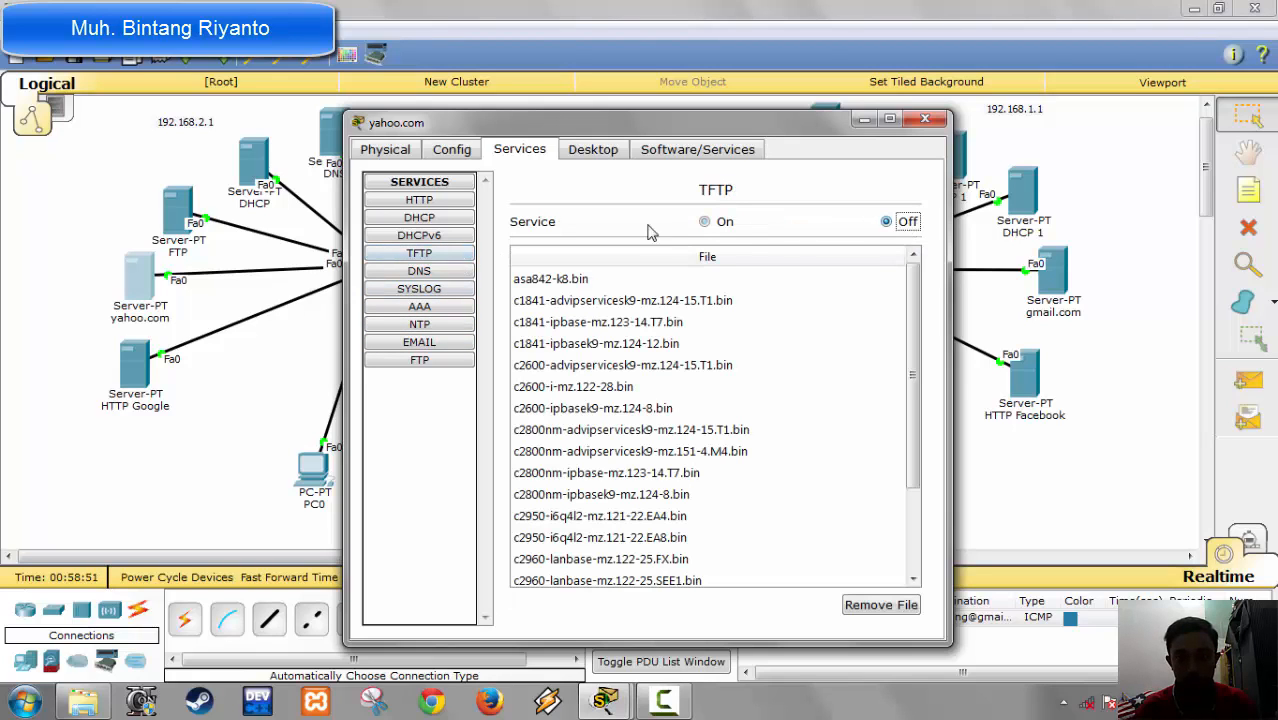
# Step: Turn off the HTTPS and HTTP services on the yahoo.com server and check its DHCPv6 and TFTP services
pyautogui.click(412, 201)
pyautogui.click(822, 252)
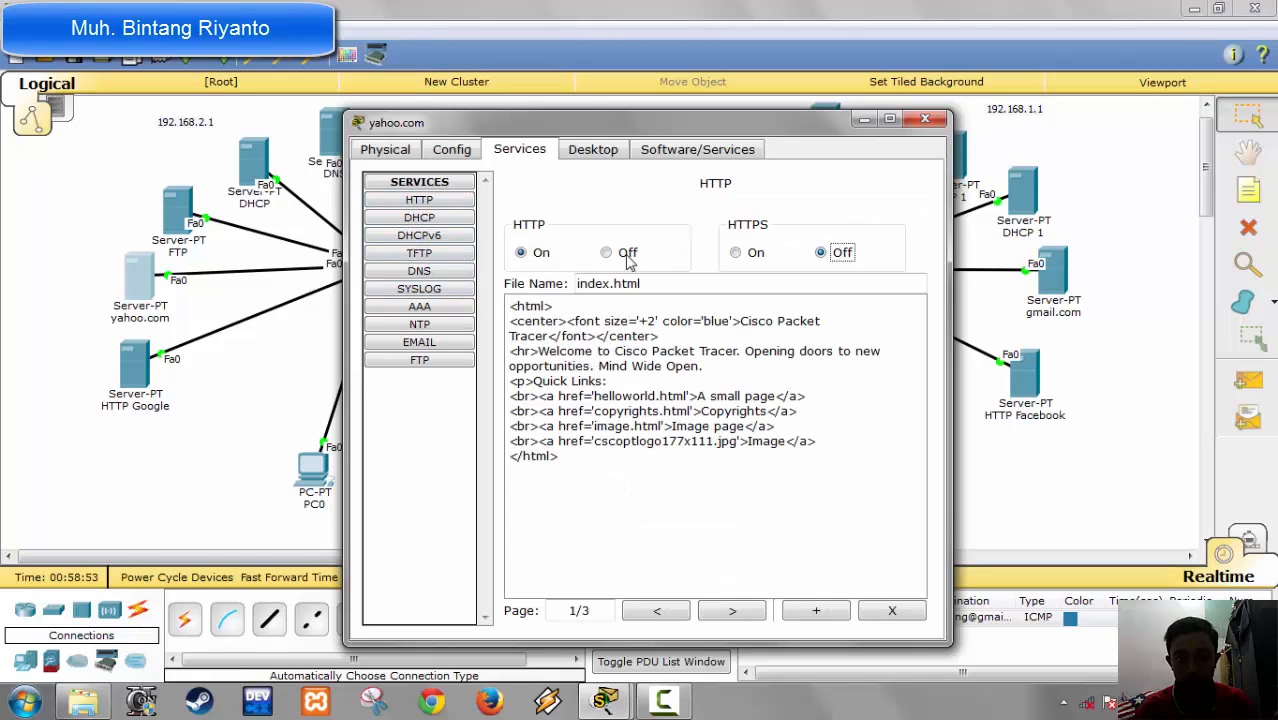
pyautogui.click(607, 252)
pyautogui.click(431, 237)
pyautogui.click(423, 255)
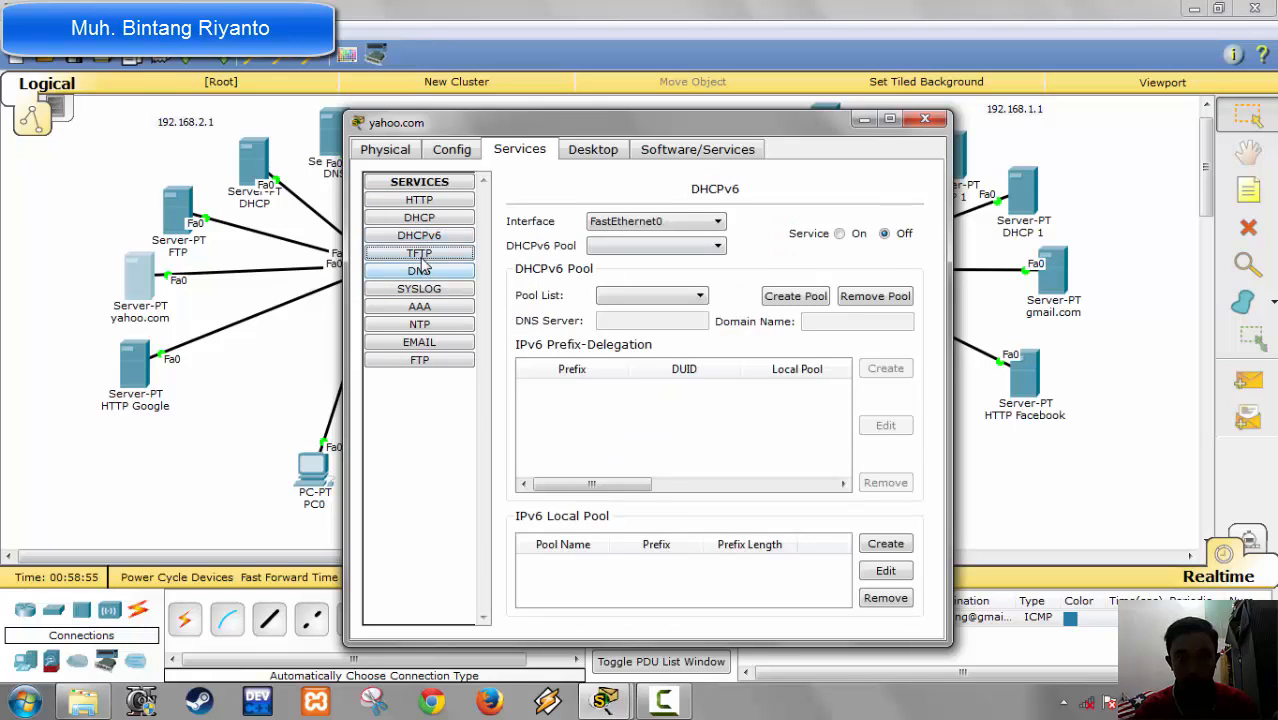
# Step: Check the yahoo.com server's DNS service and IP configuration
pyautogui.click(426, 273)
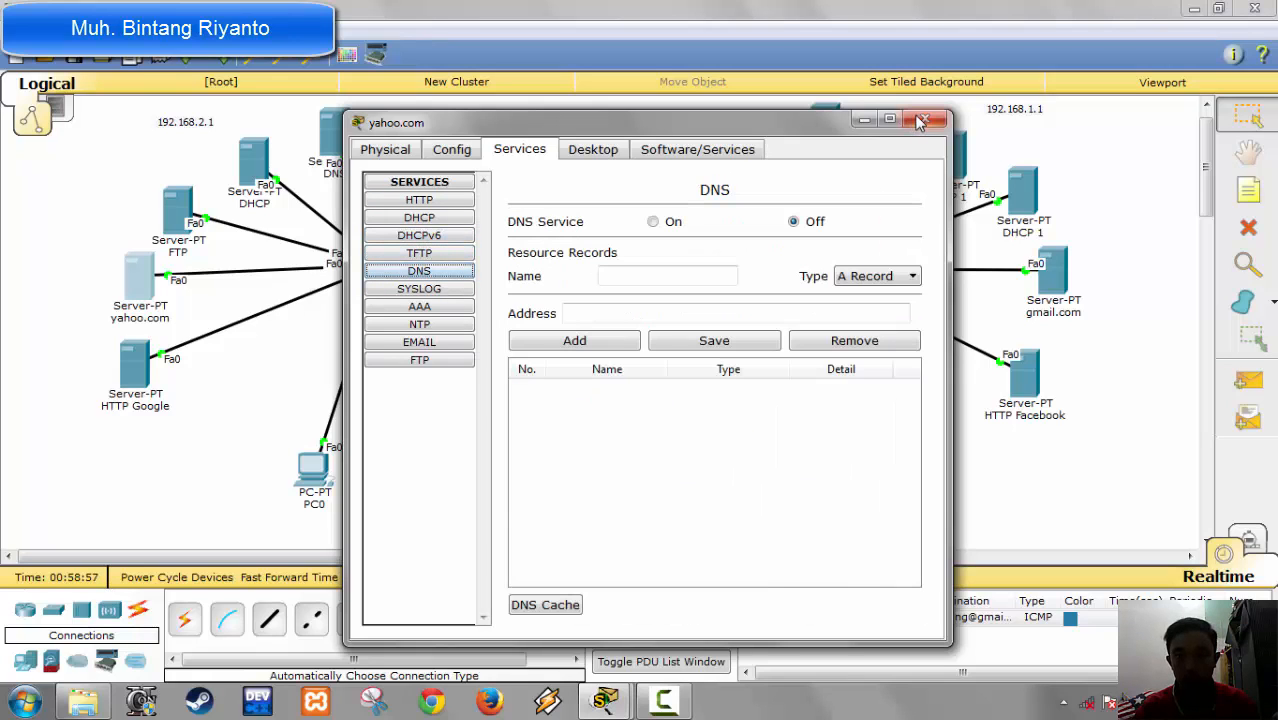
pyautogui.click(606, 150)
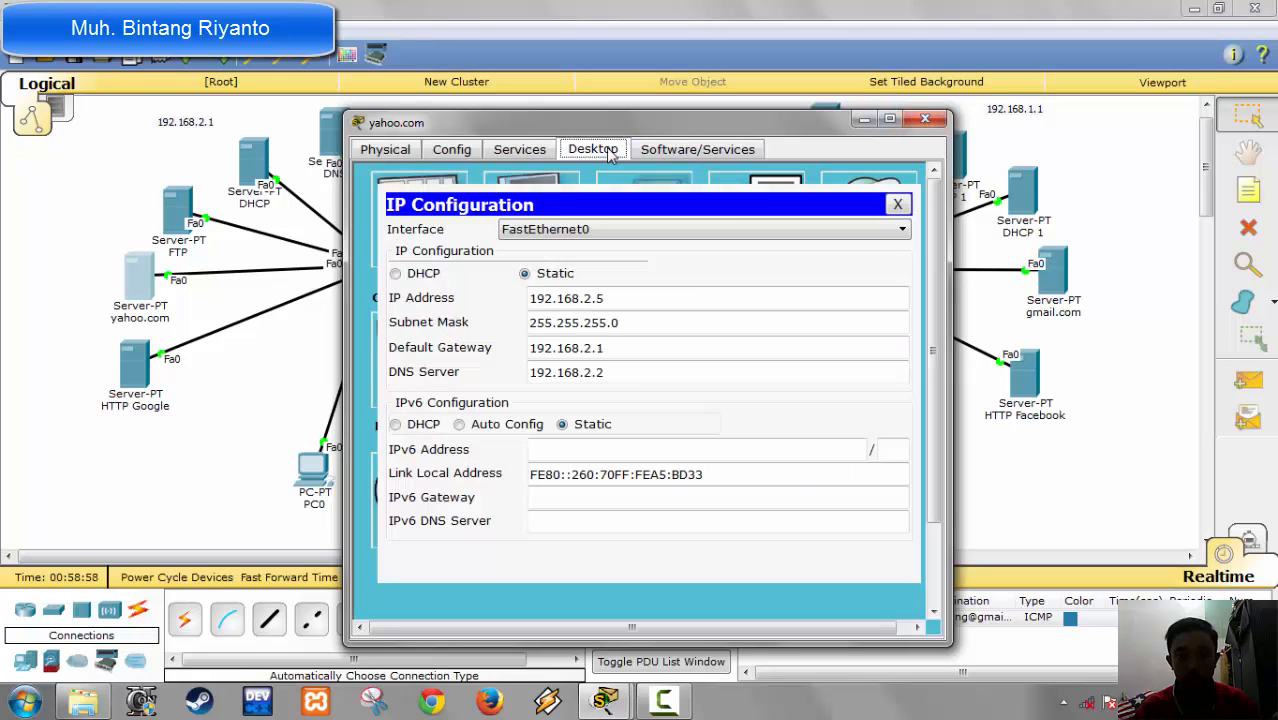
pyautogui.click(925, 119)
# Step: Set the HTTP Google server's static IP address to 192.168.2.6 with subnet mask 255.255.255.0
pyautogui.click(135, 368)
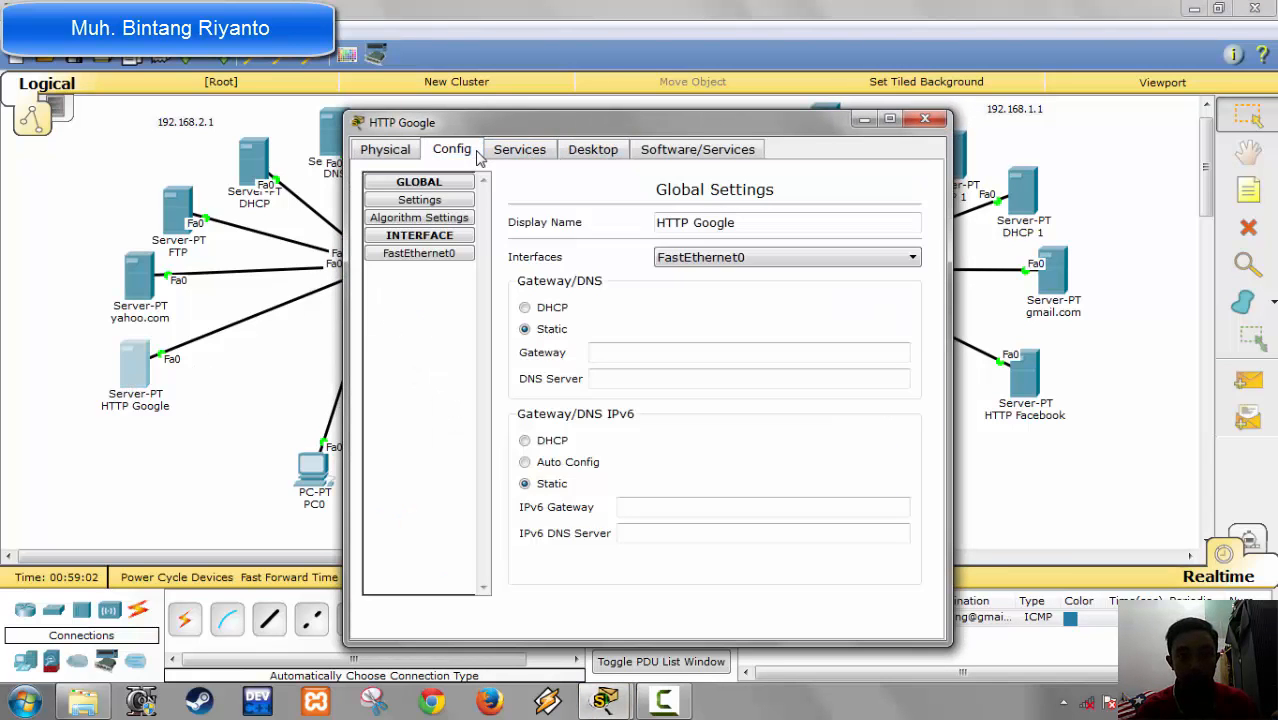
pyautogui.click(515, 149)
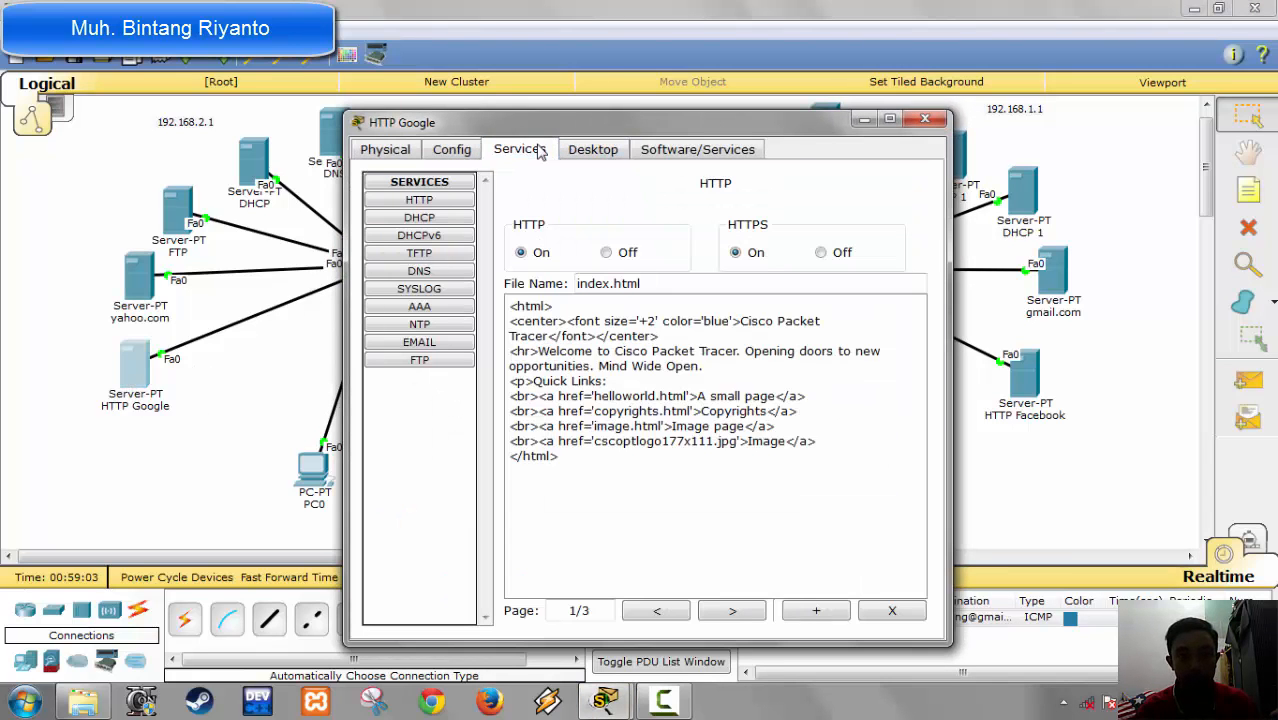
pyautogui.click(600, 152)
pyautogui.click(440, 225)
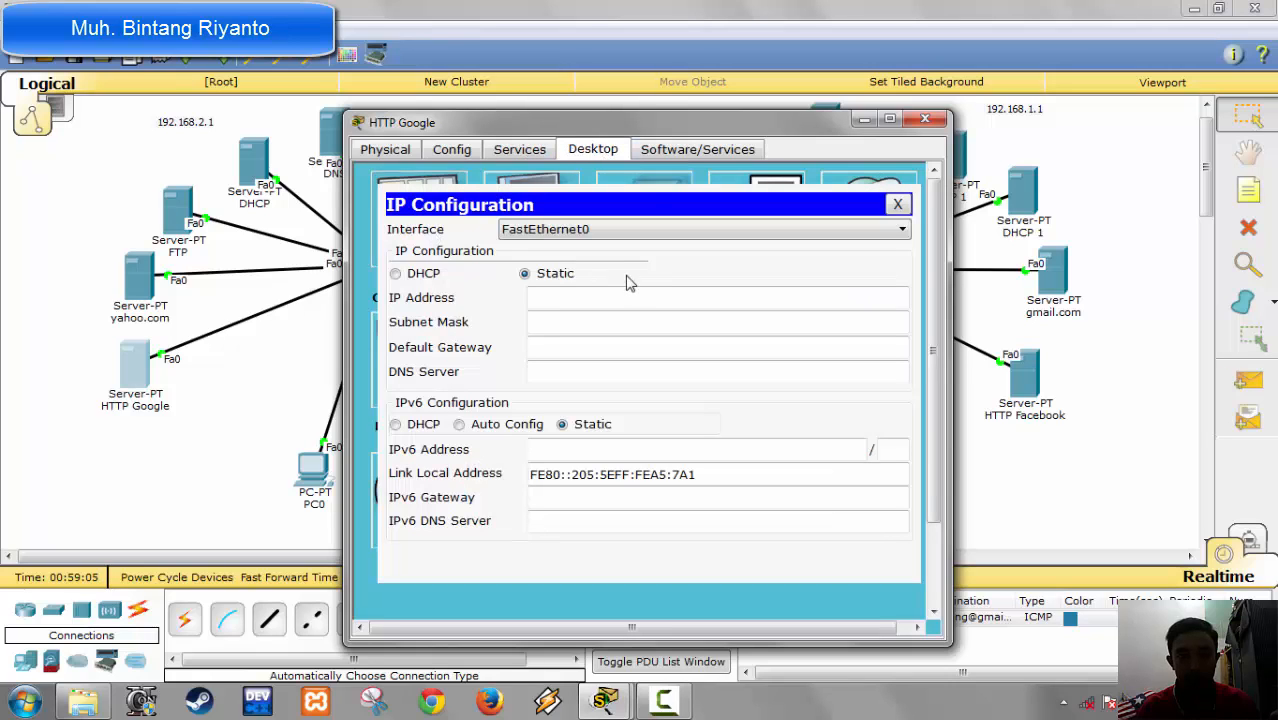
pyautogui.click(624, 291)
pyautogui.write('192')
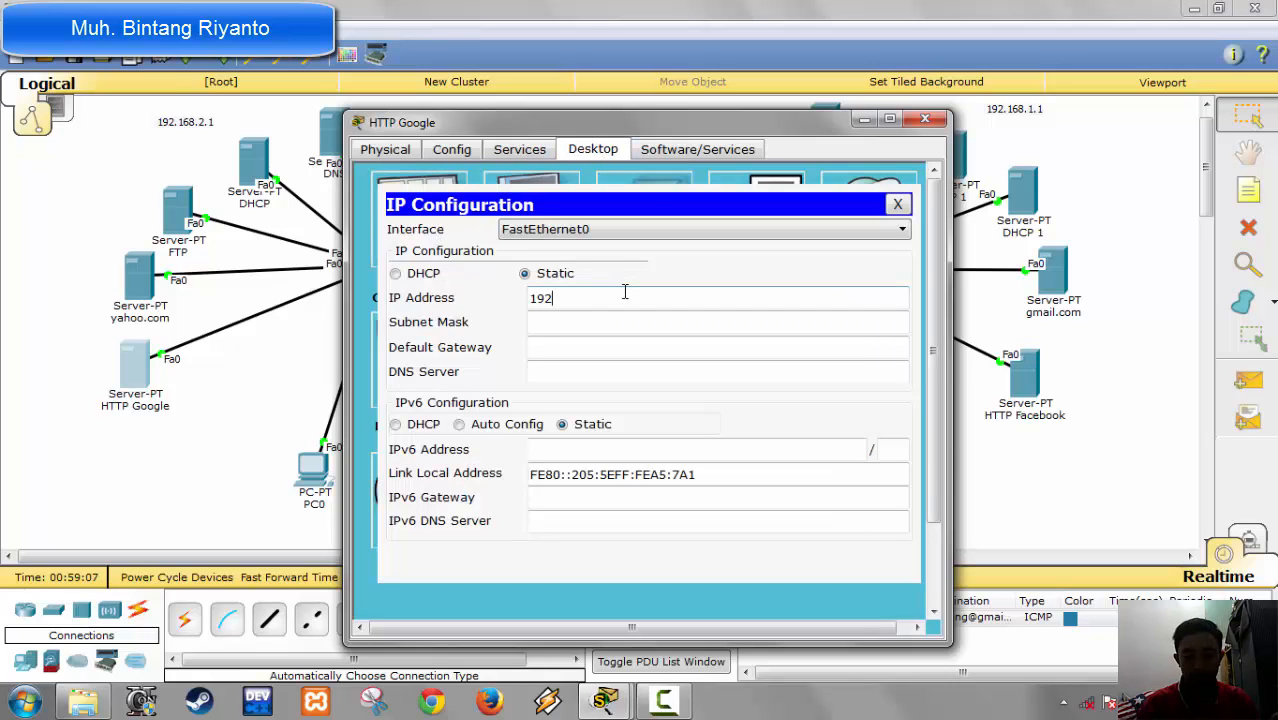
pyautogui.write('.168.2.')
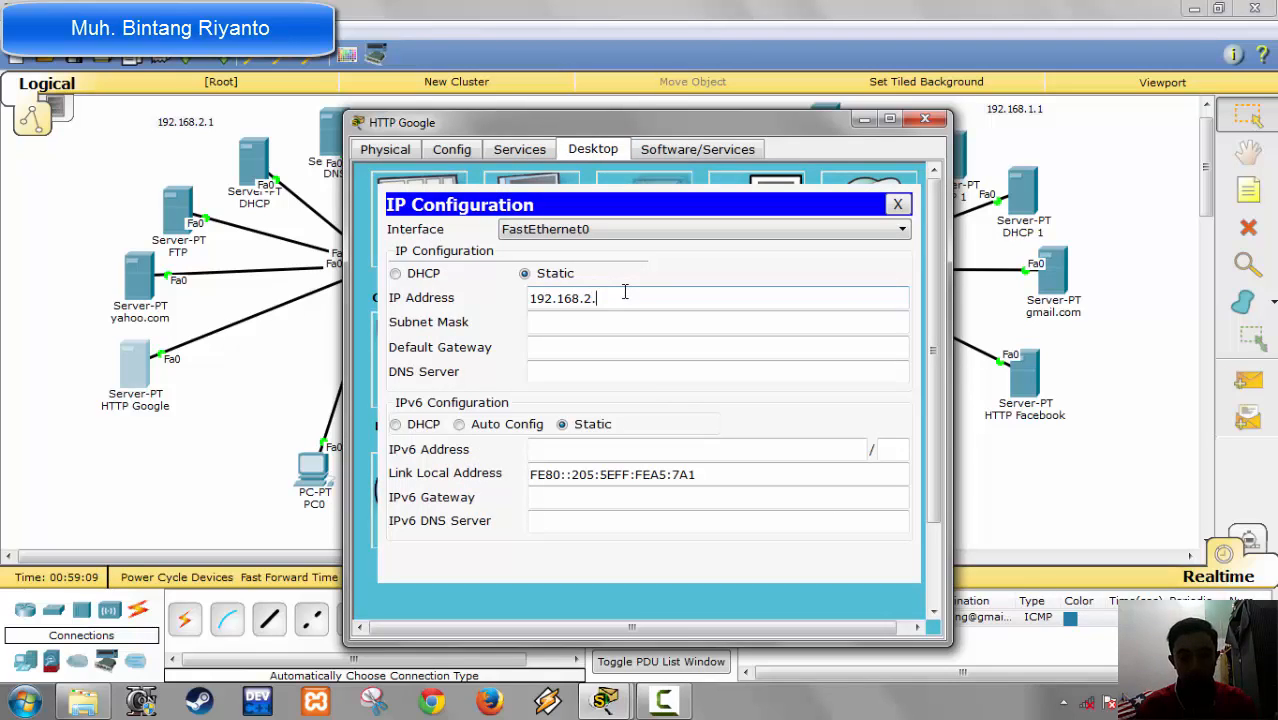
pyautogui.write('6')
pyautogui.press('Tab')
pyautogui.press('Tab')
# Step: Set the HTTP Google server's default gateway to 192.168.2.1 and its DNS server to 192.168.2.2
pyautogui.write('192.16')
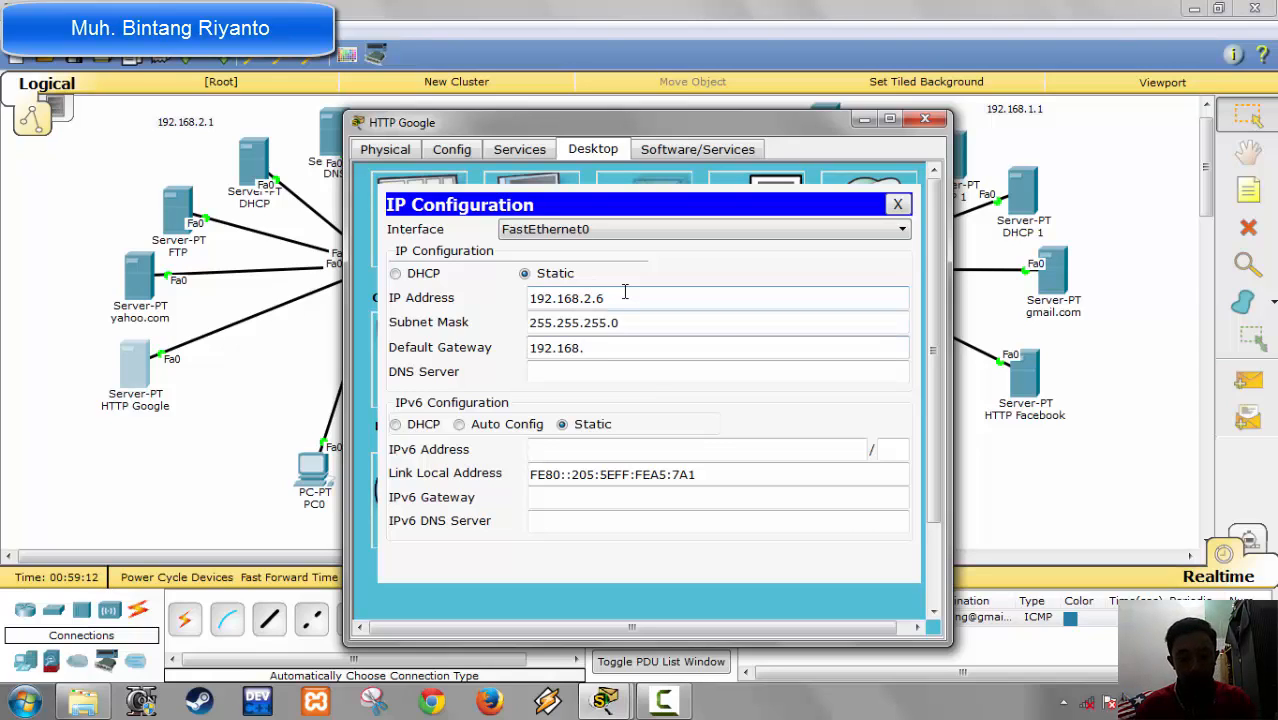
pyautogui.write('8.2.1')
pyautogui.press('Tab')
pyautogui.write('192')
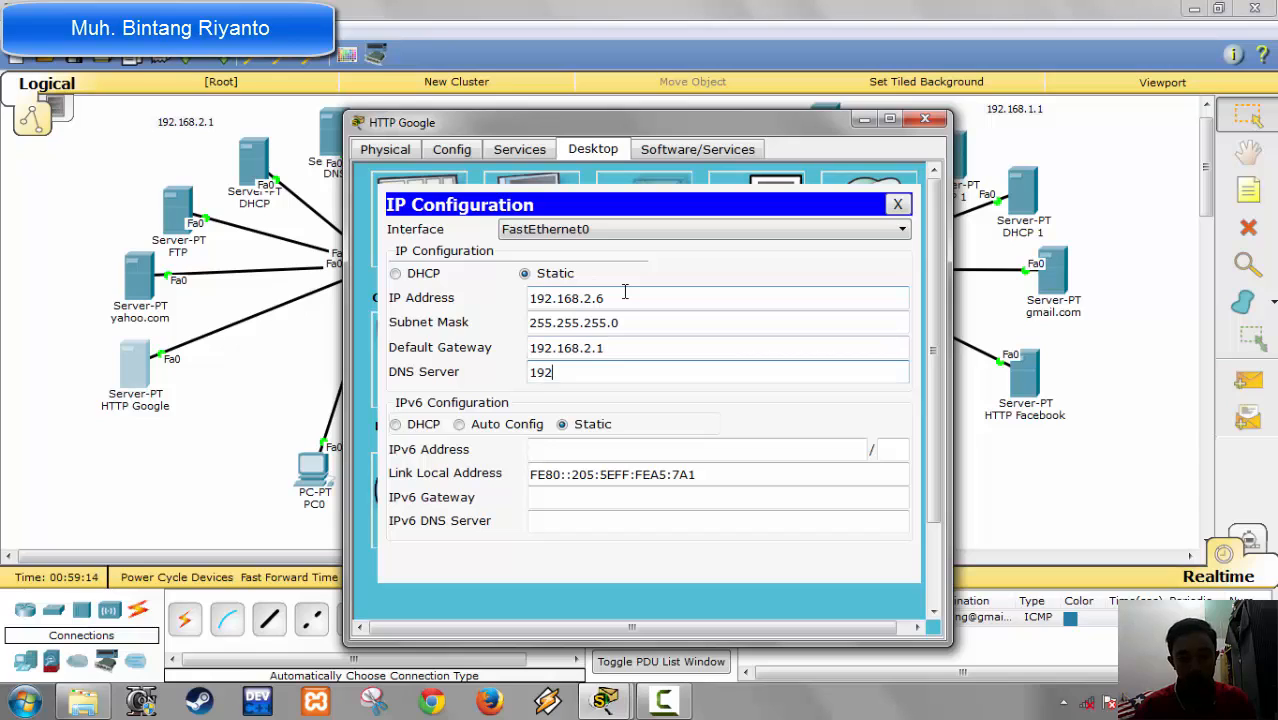
pyautogui.write('.168.2.')
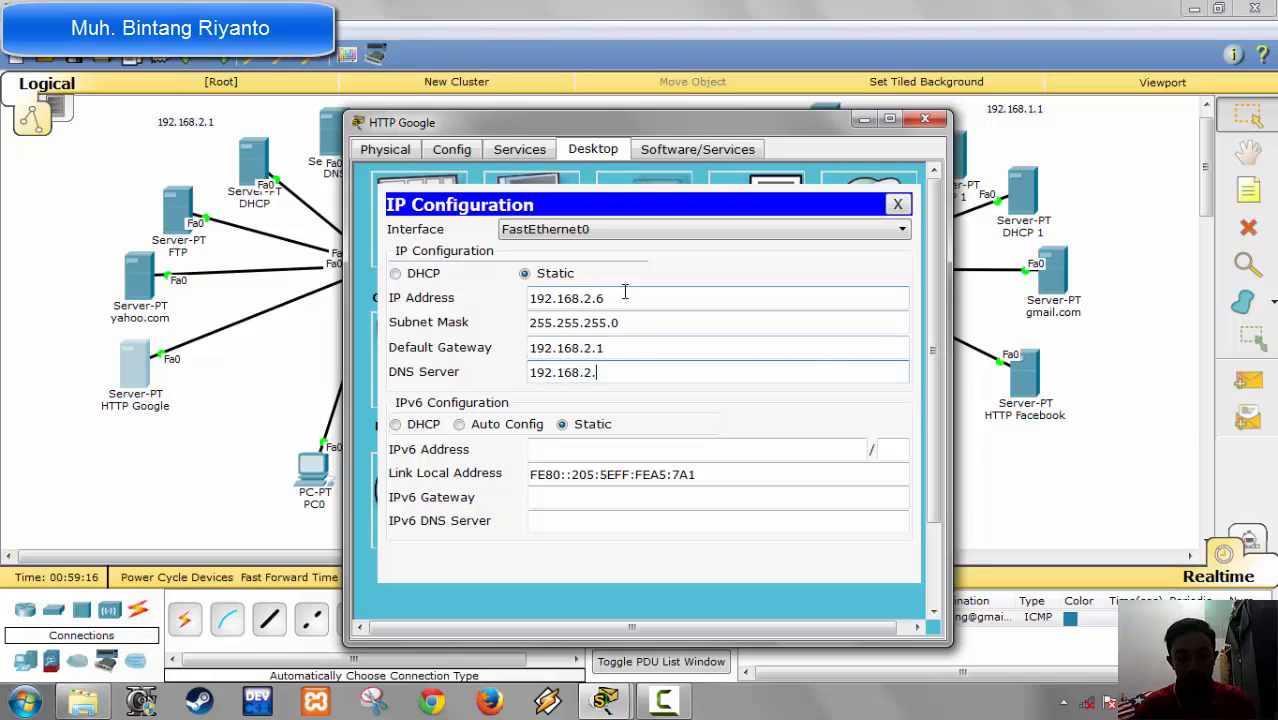
pyautogui.write('2')
# Step: Replace "Cisco Packet Tracer" with "Google" in the welcome line of index.html on the HTTP Google server
pyautogui.click(520, 149)
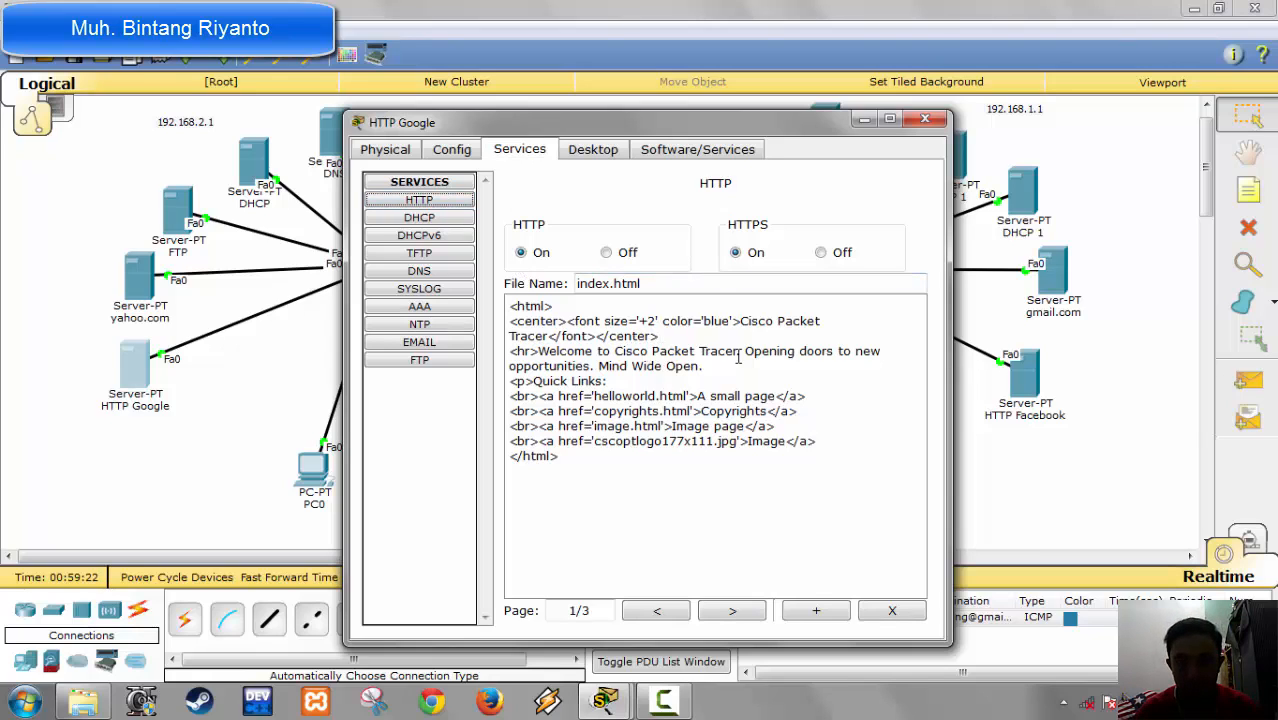
pyautogui.moveTo(738, 352); pyautogui.dragTo(600, 352)
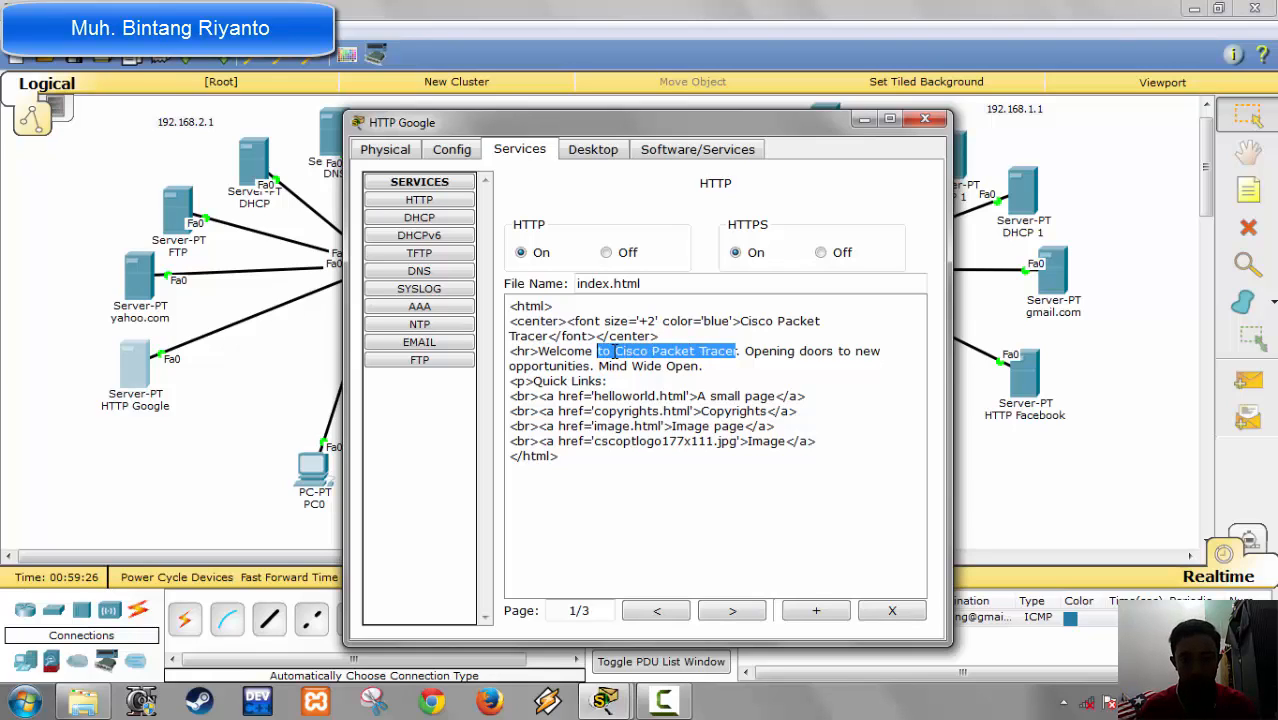
pyautogui.moveTo(614, 351); pyautogui.dragTo(738, 352)
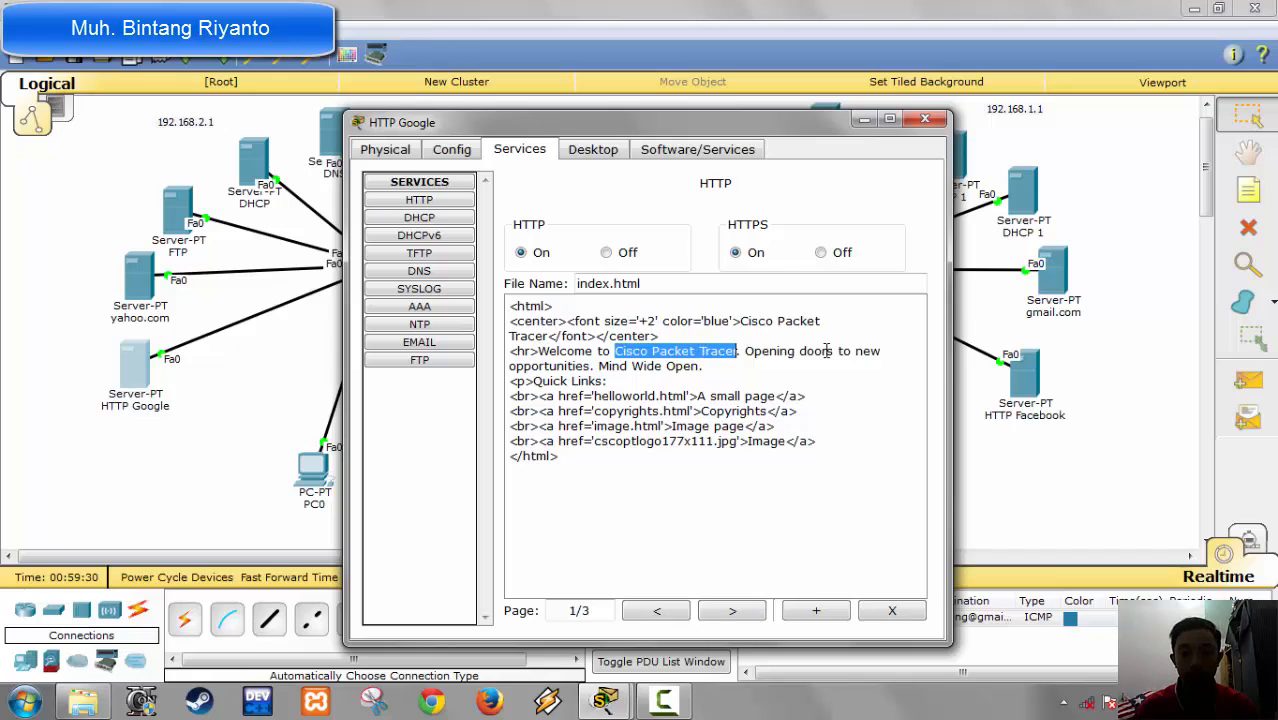
pyautogui.press('BackSpace')
pyautogui.write('Google')
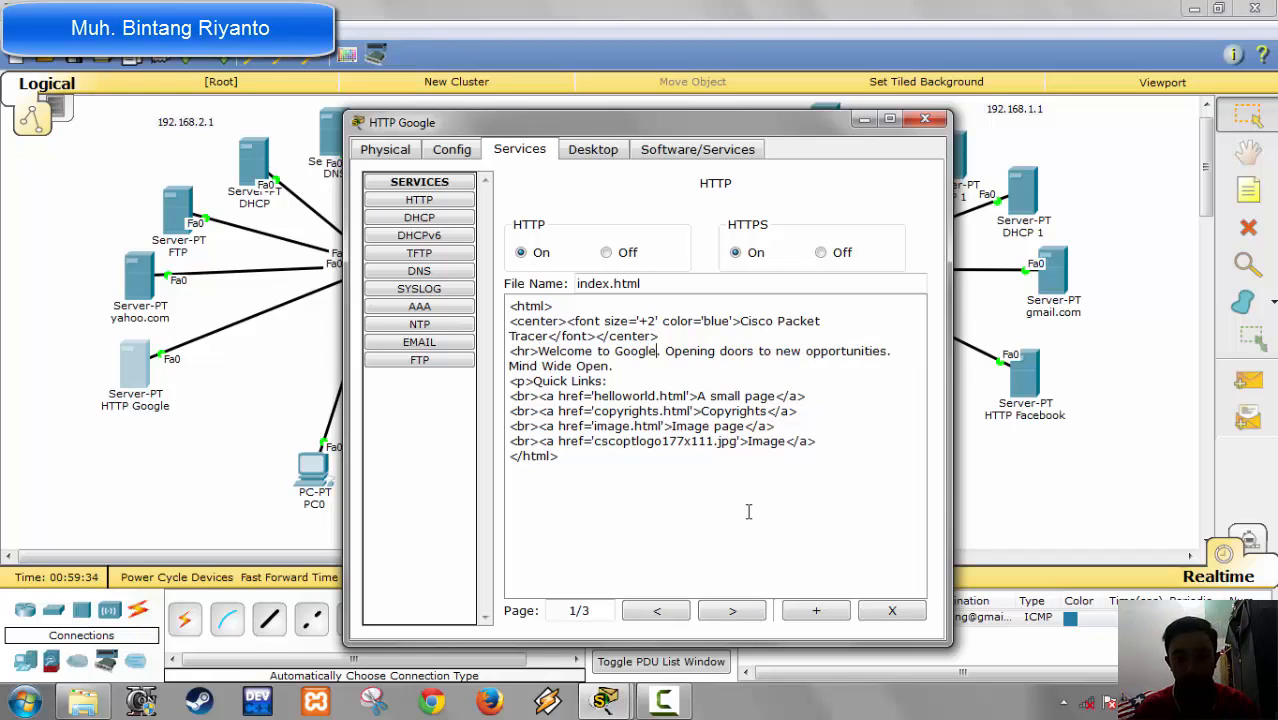
# Step: Turn off the POP3 and SMTP mail services on the HTTP Google server
pyautogui.click(419, 360)
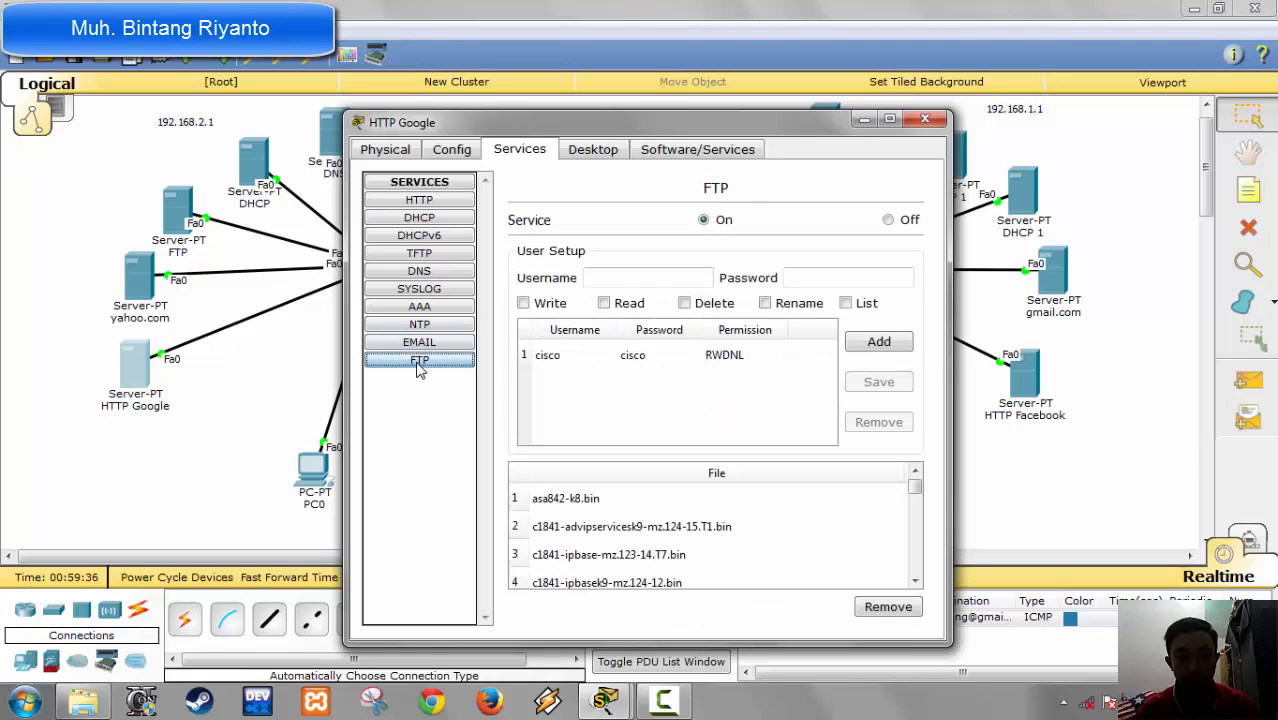
pyautogui.click(419, 342)
pyautogui.click(420, 360)
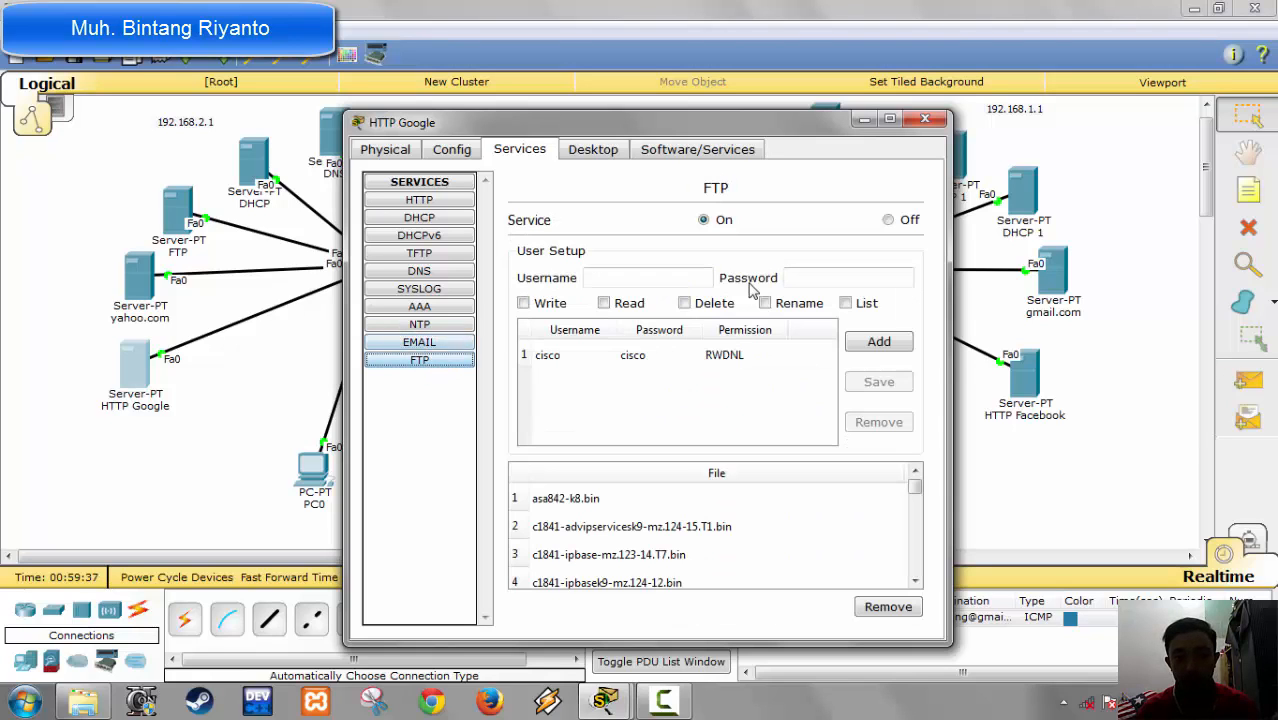
pyautogui.click(419, 342)
pyautogui.click(831, 232)
pyautogui.click(640, 231)
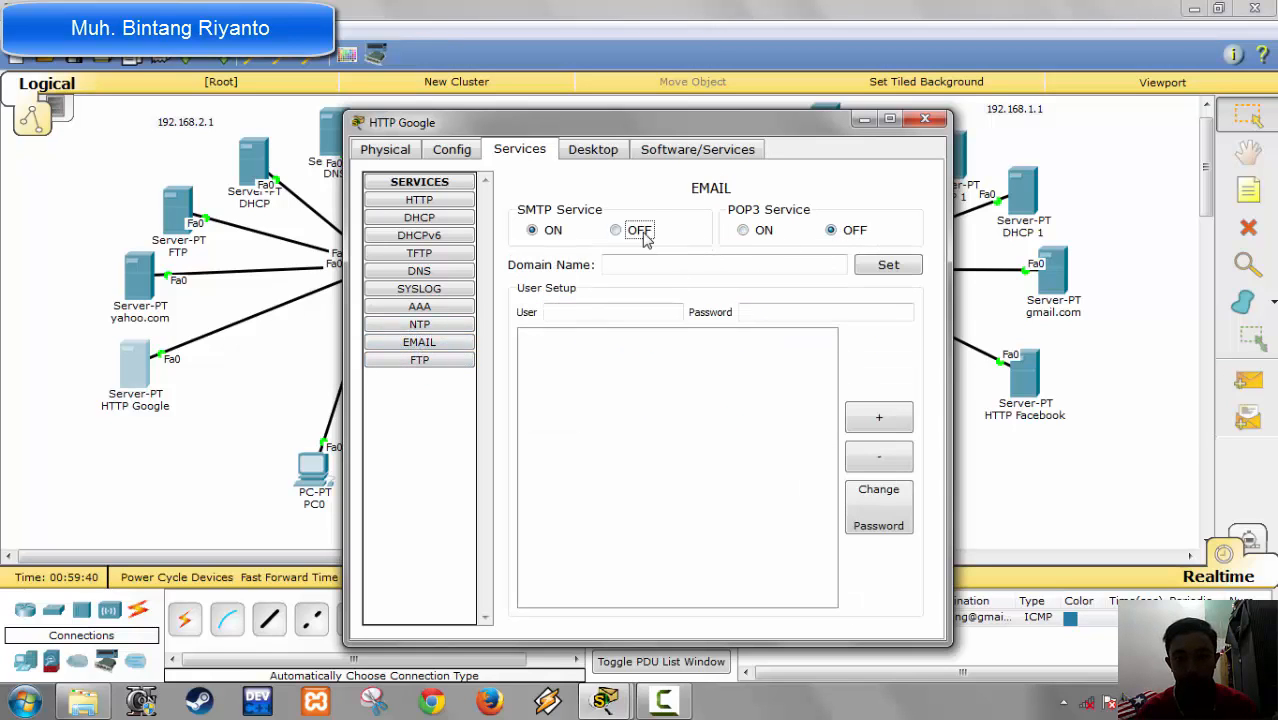
# Step: Turn off the NTP and FTP services on the HTTP Google server
pyautogui.click(425, 324)
pyautogui.click(895, 214)
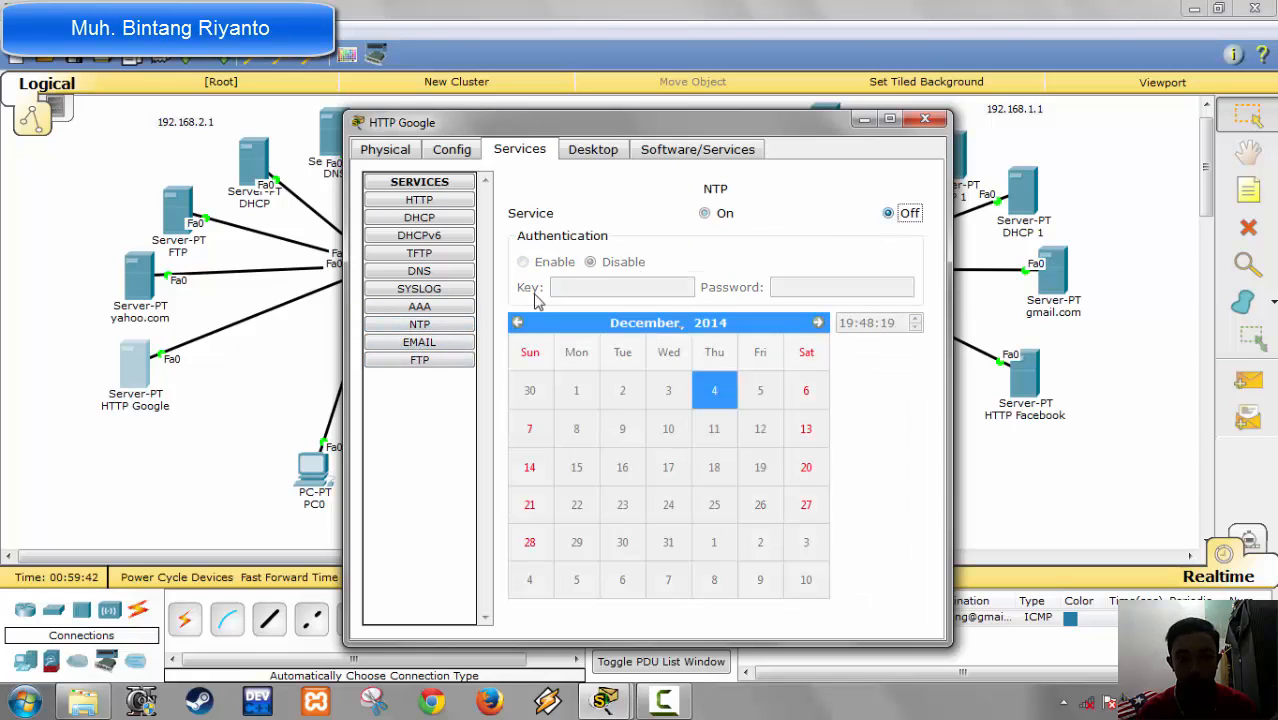
pyautogui.click(428, 362)
pyautogui.click(903, 229)
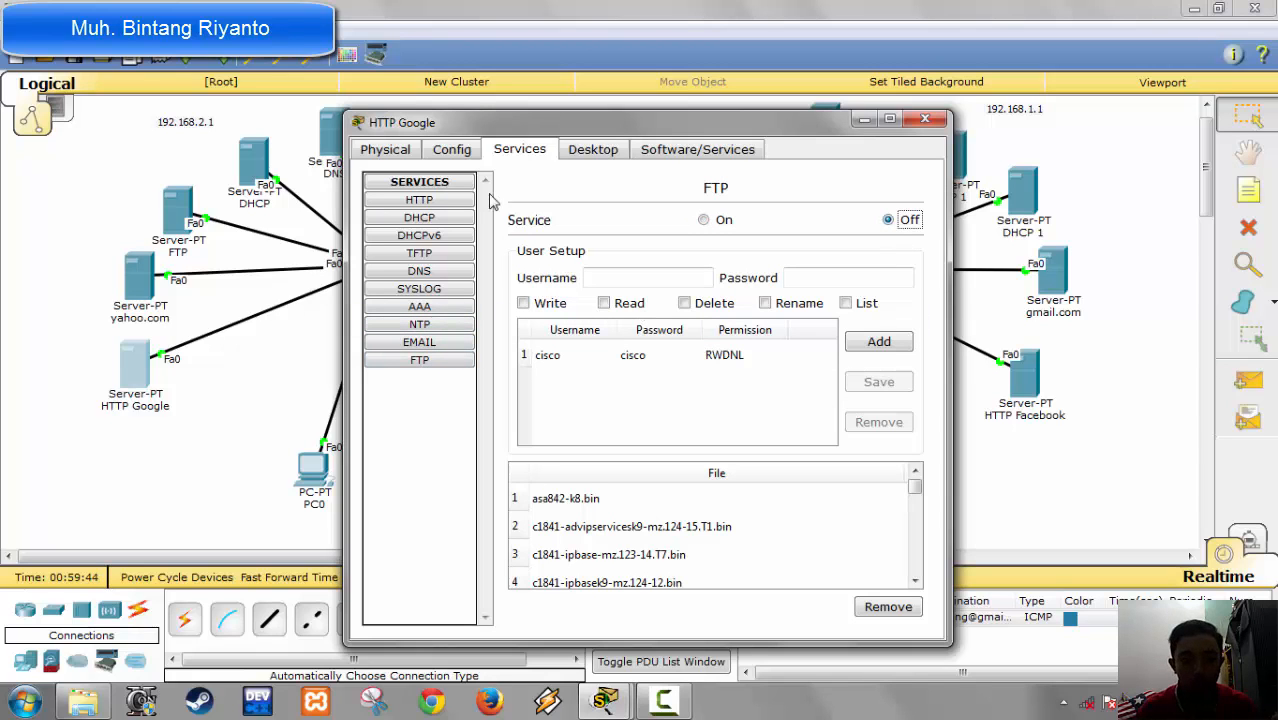
# Step: Turn off the TFTP service on the HTTP Google server and check its HTTP, DHCP, DHCPv6, DNS, AAA and NTP services
pyautogui.click(432, 202)
pyautogui.click(435, 220)
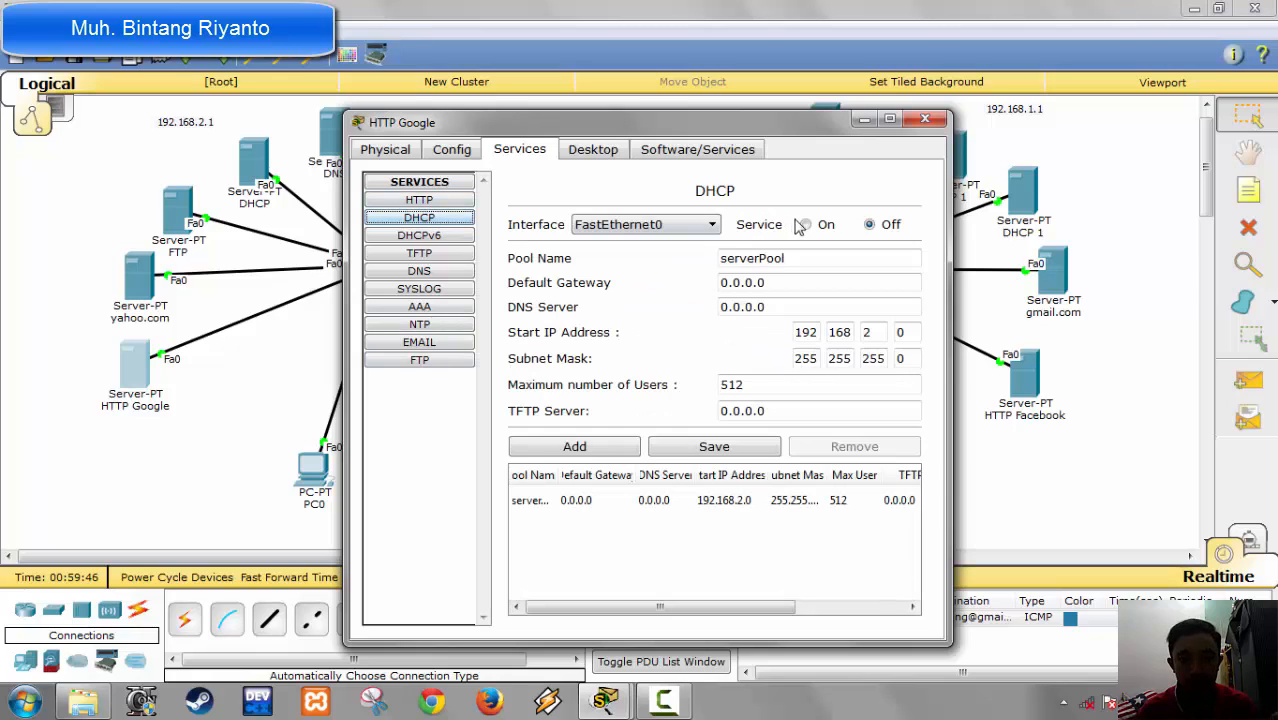
pyautogui.click(447, 238)
pyautogui.click(438, 256)
pyautogui.click(440, 272)
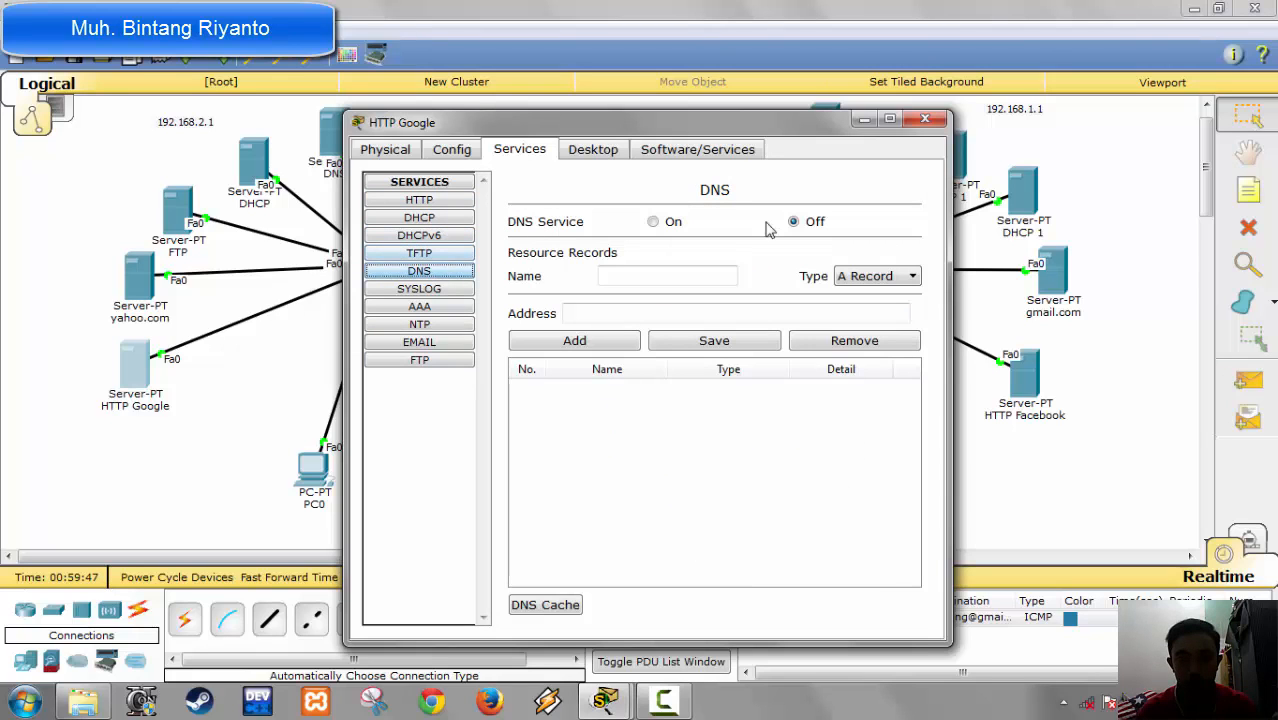
pyautogui.click(437, 253)
pyautogui.click(903, 223)
pyautogui.click(432, 309)
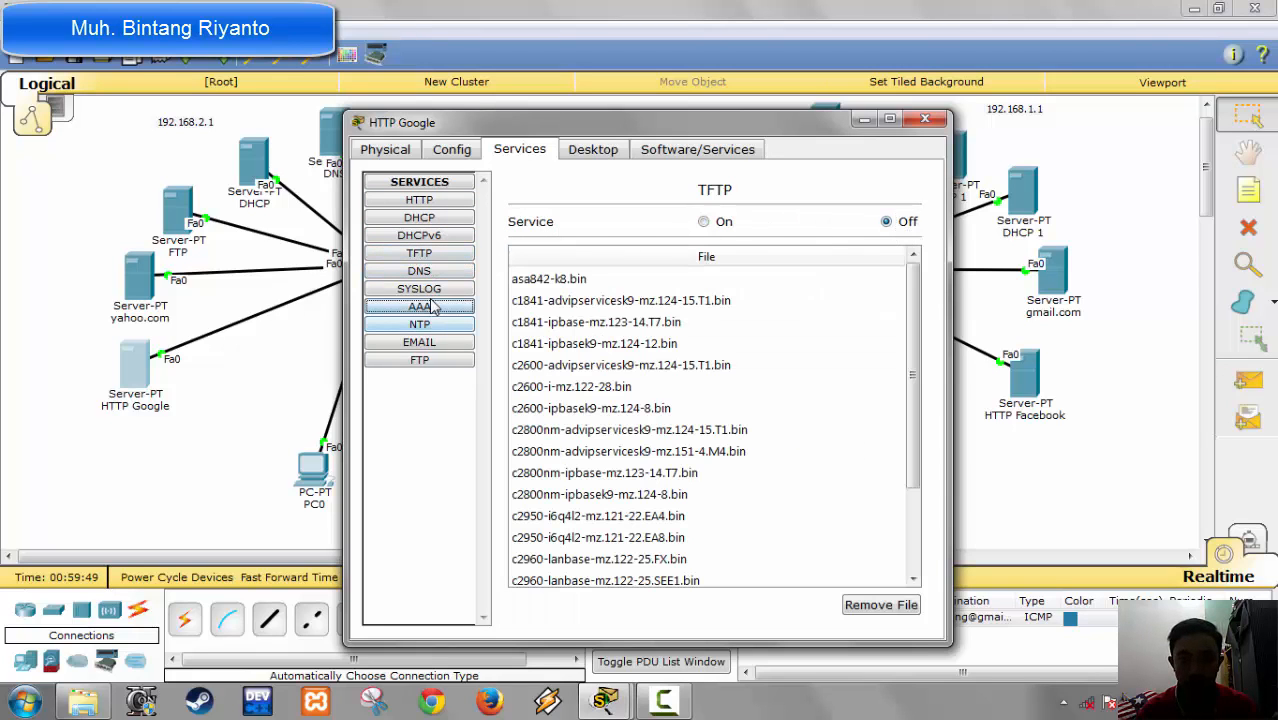
pyautogui.click(445, 326)
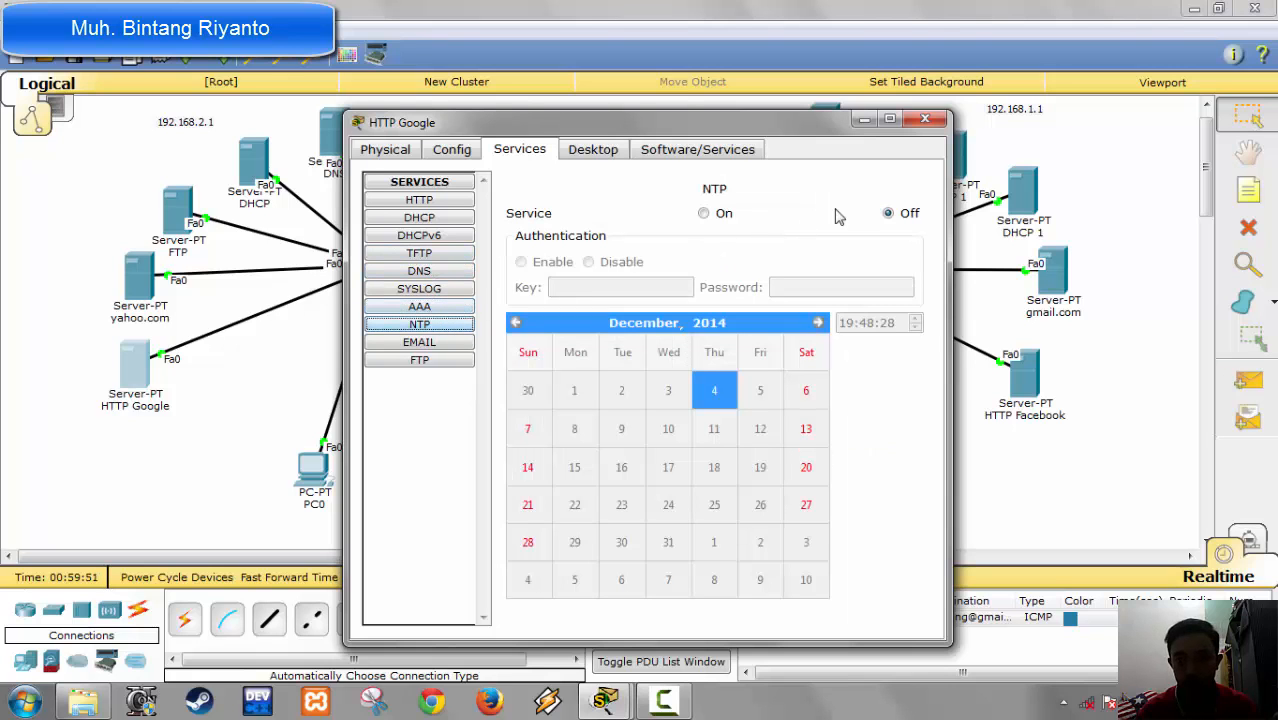
pyautogui.click(925, 120)
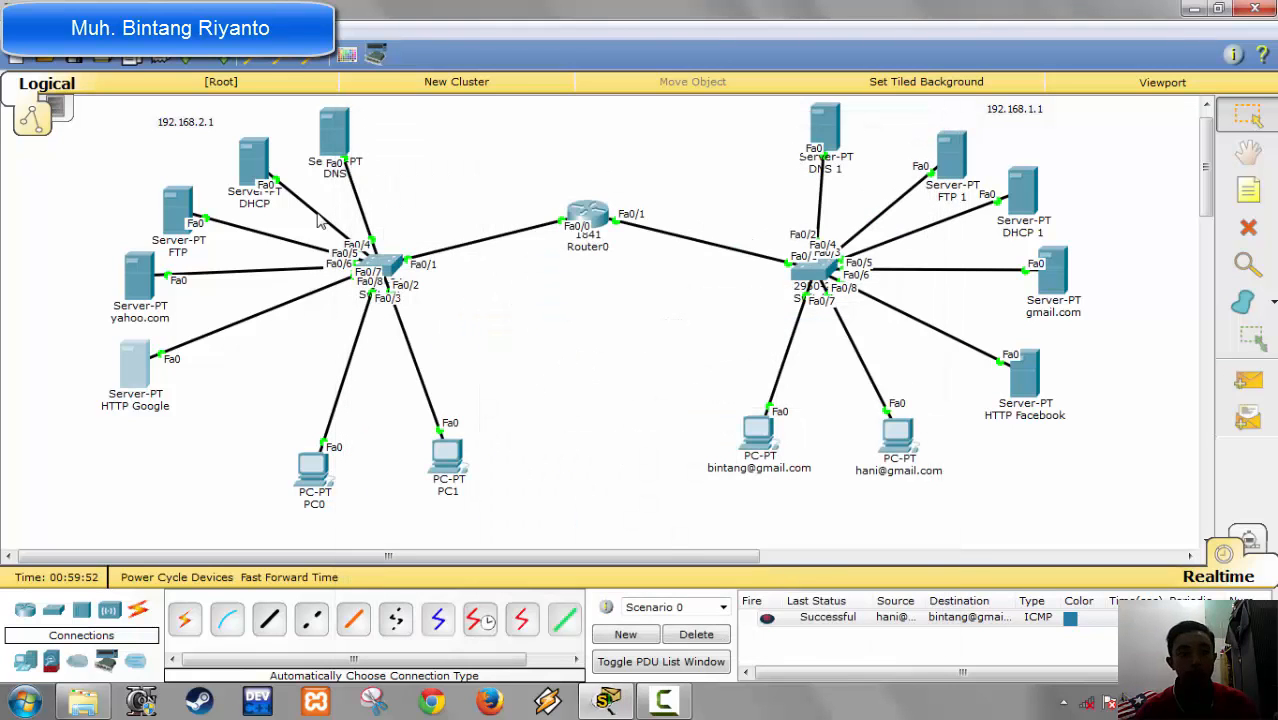
pyautogui.click(348, 150)
pyautogui.click(521, 156)
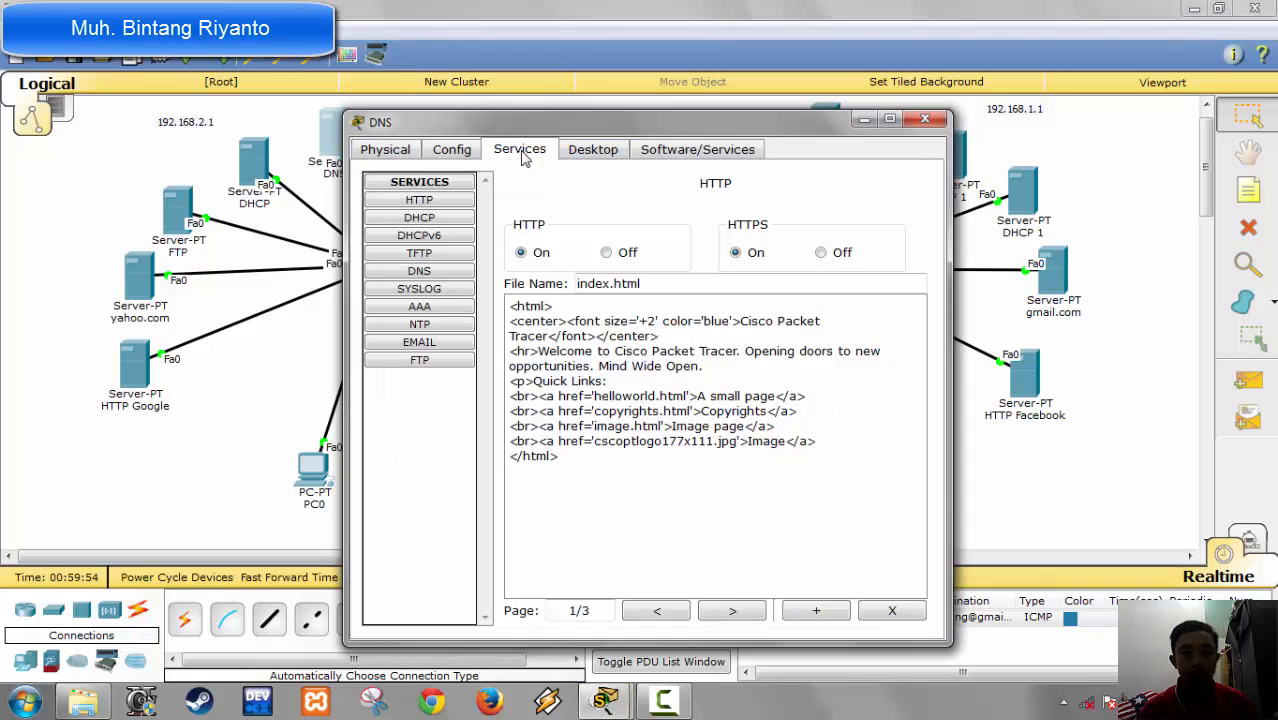
pyautogui.click(432, 273)
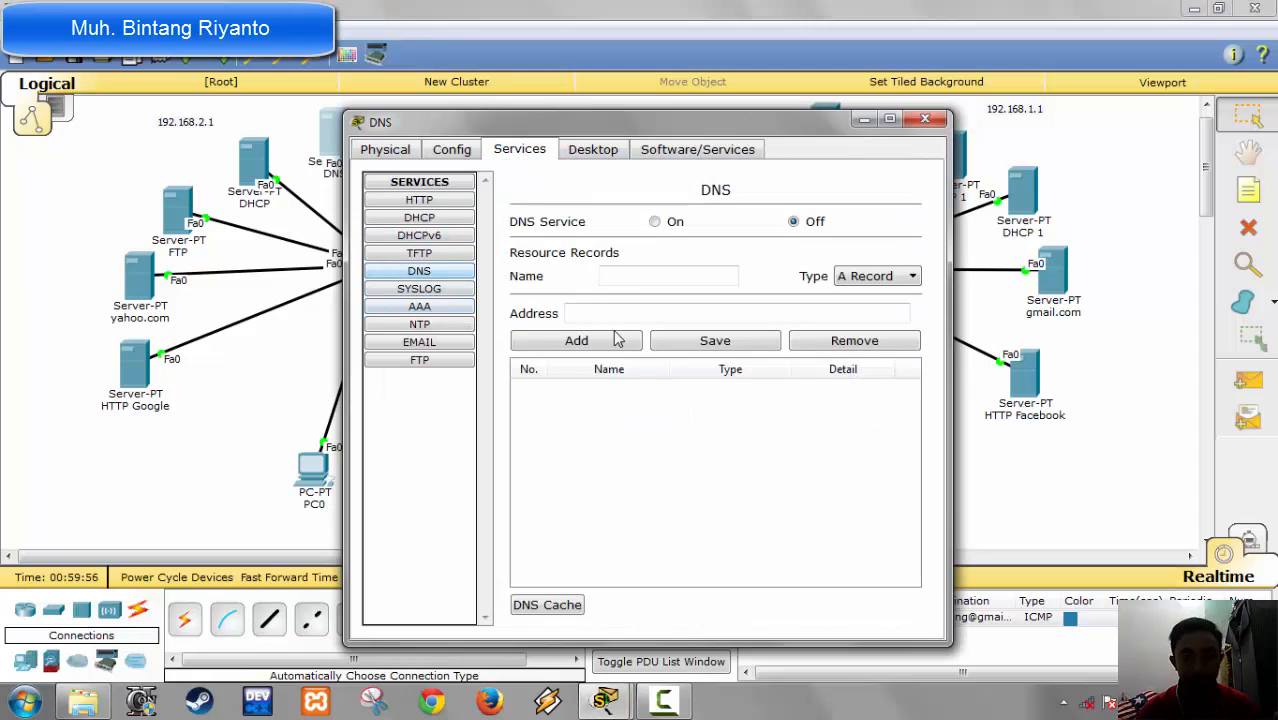
pyautogui.click(627, 278)
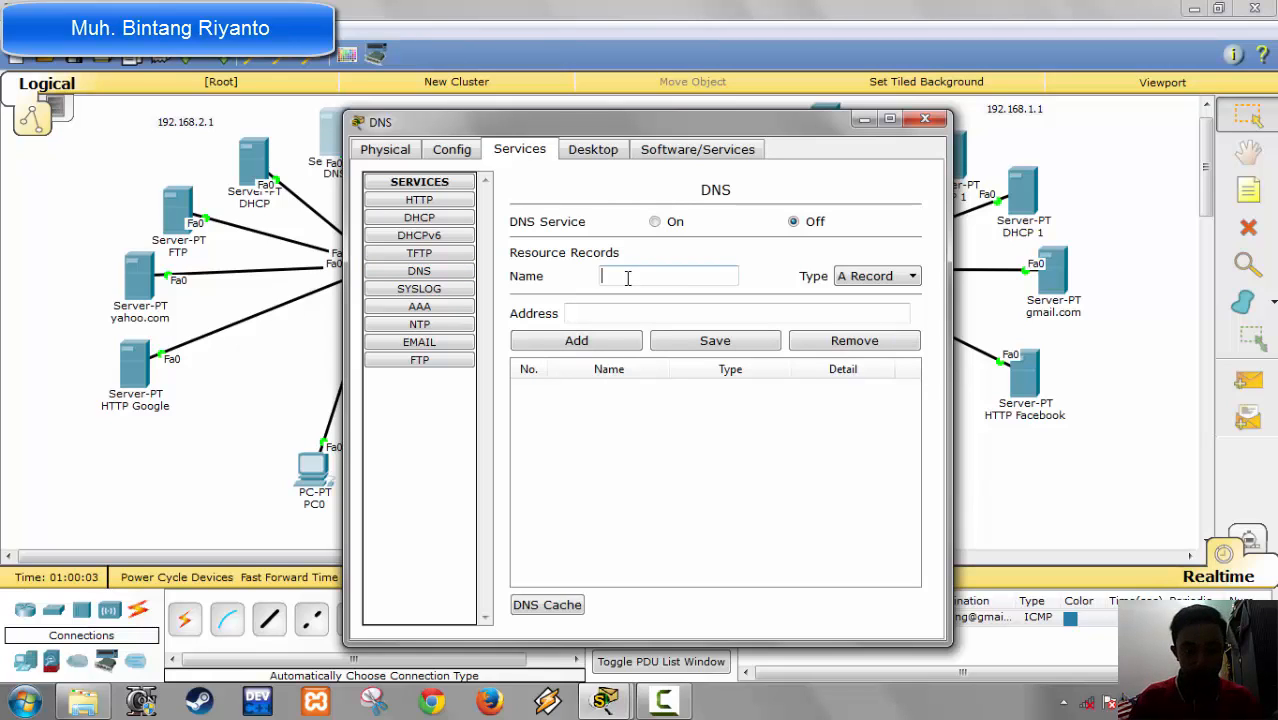
pyautogui.click(925, 119)
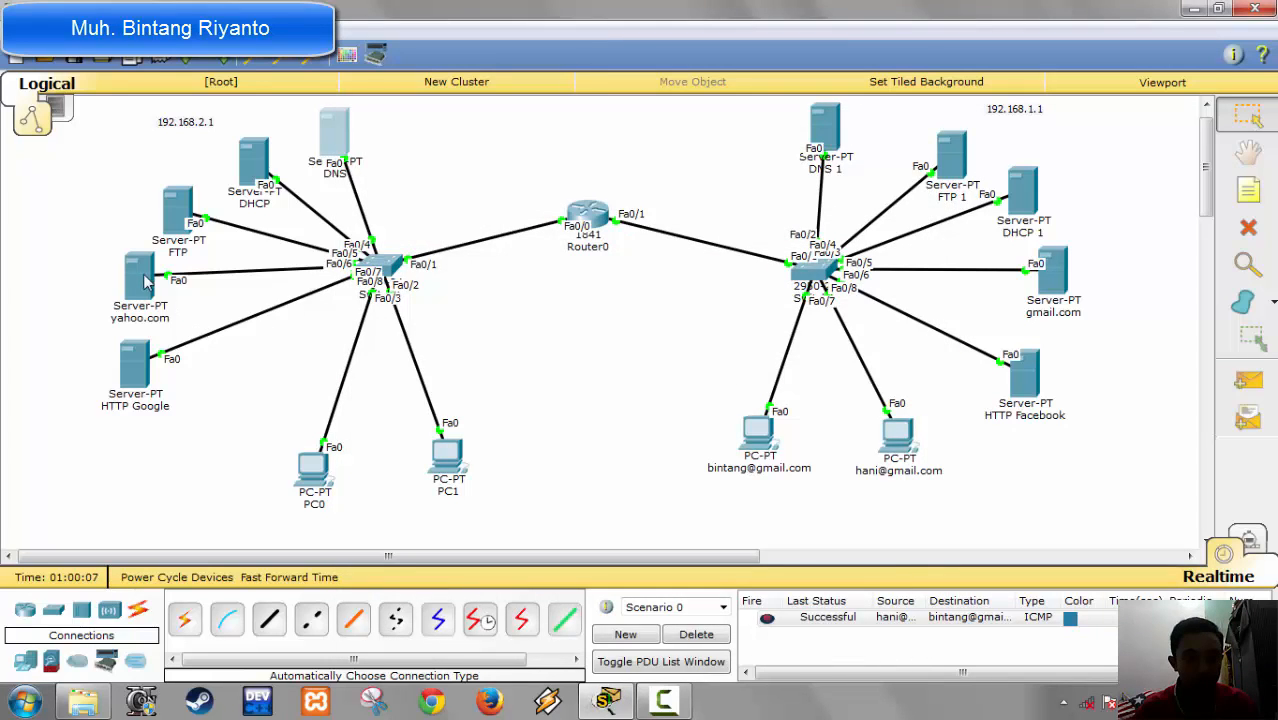
# Step: Check the mail domain and the mail user accounts on the yahoo.com server
pyautogui.click(142, 278)
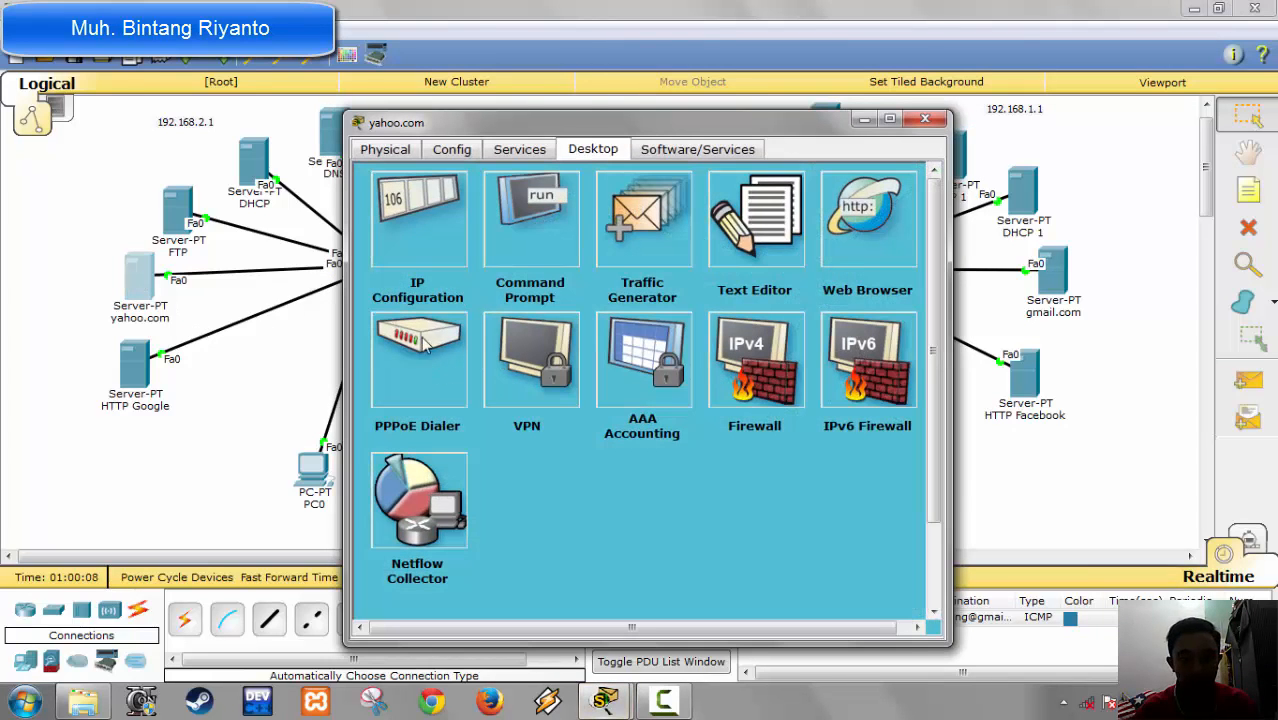
pyautogui.click(519, 149)
pyautogui.click(419, 342)
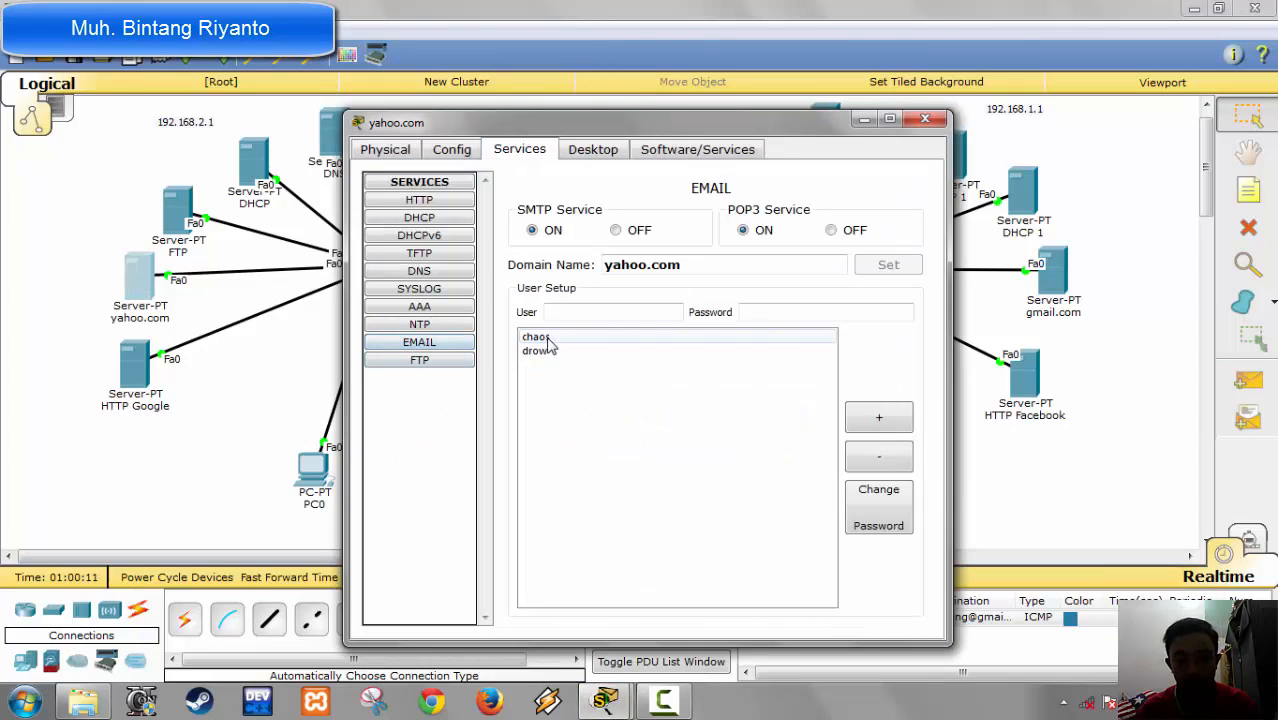
pyautogui.click(545, 337)
pyautogui.click(553, 352)
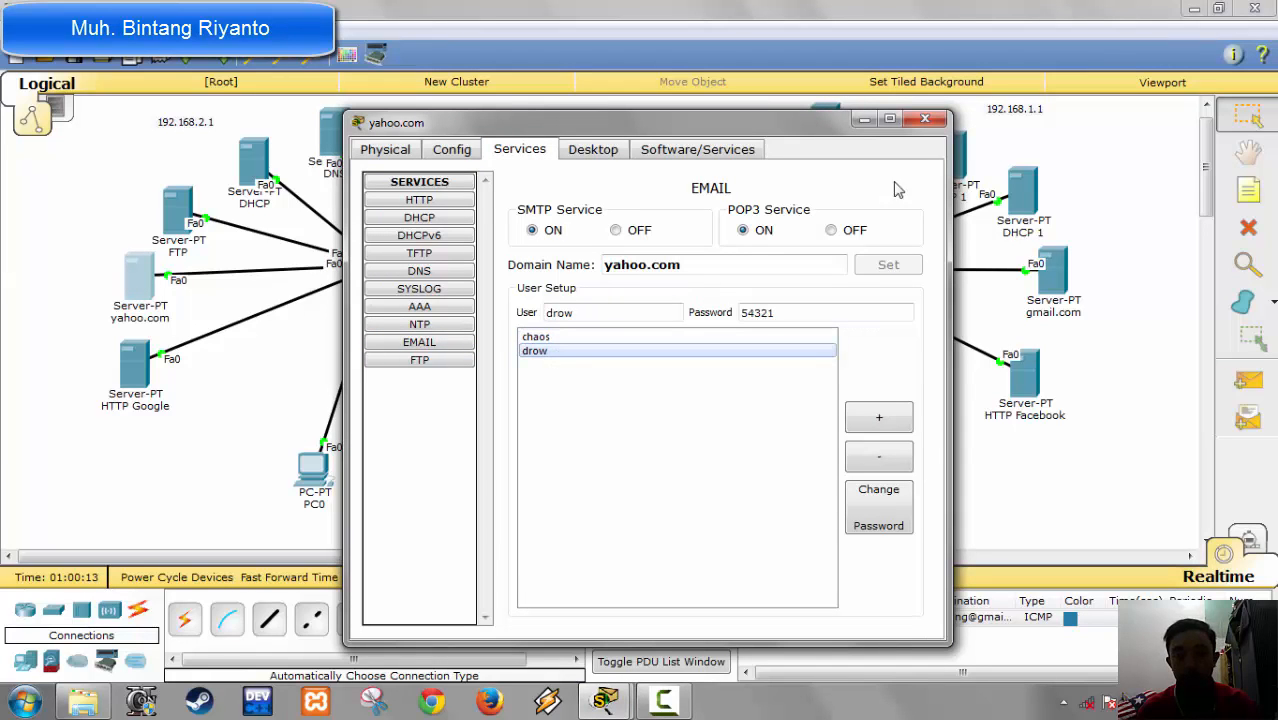
pyautogui.click(926, 120)
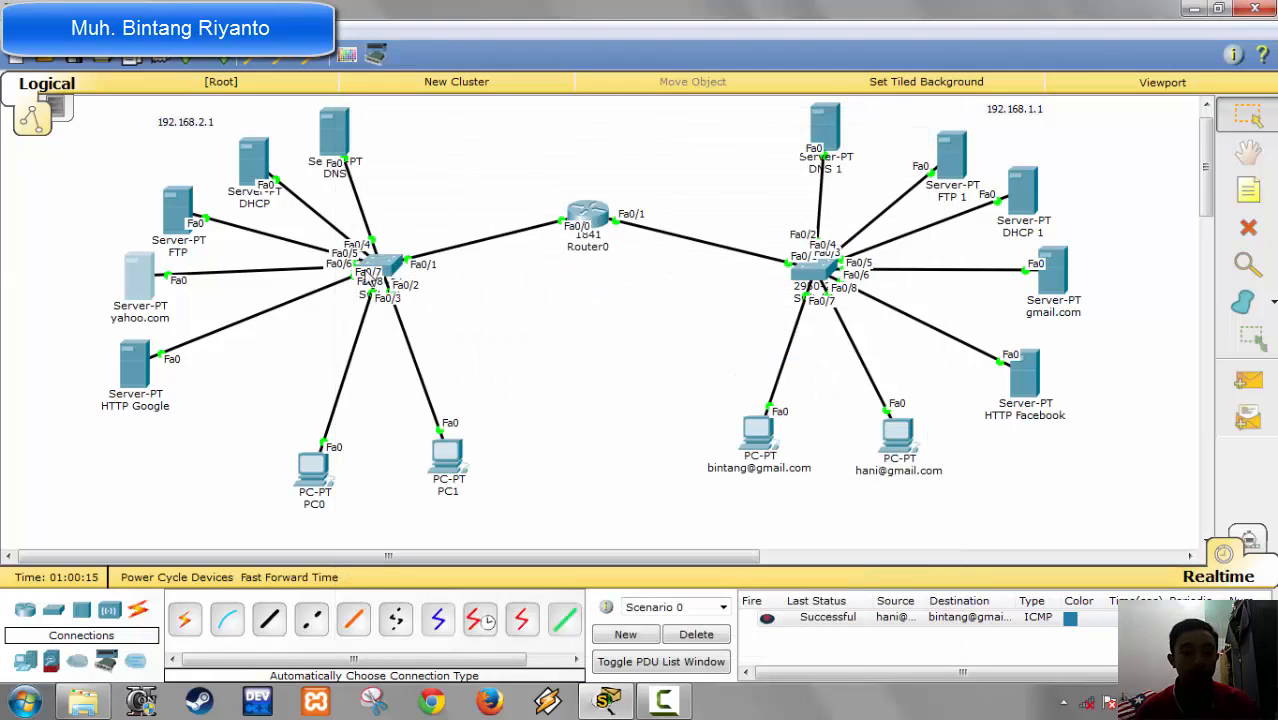
# Step: Add an A record to the 192.168.2.x network's DNS server mapping yahoo.com to 192.168.2.5
pyautogui.click(334, 135)
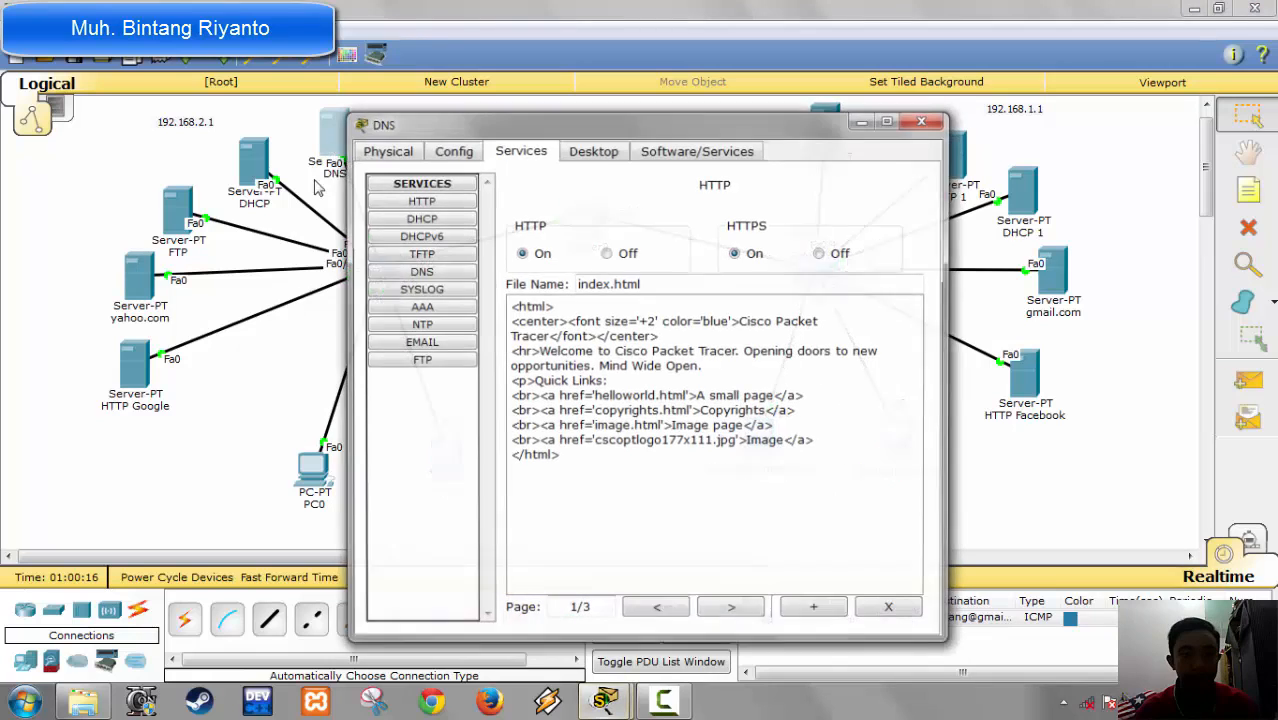
pyautogui.click(432, 273)
pyautogui.click(675, 274)
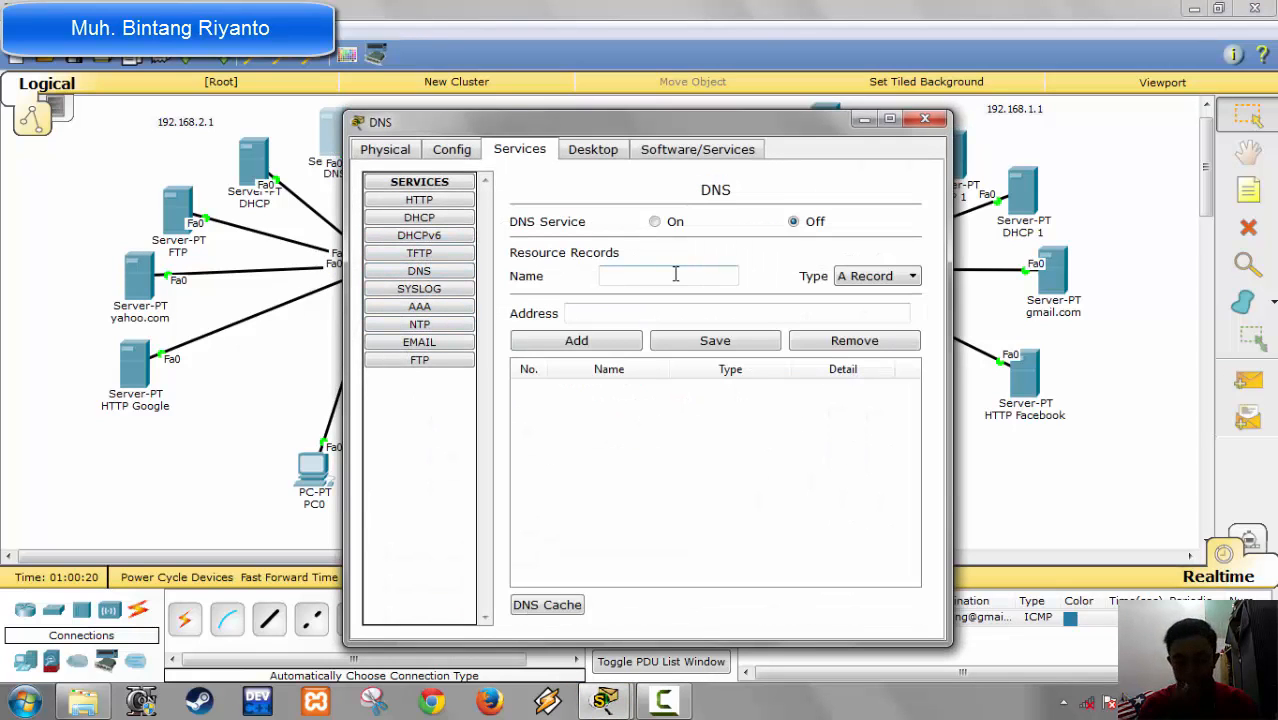
pyautogui.write('yahoo.com')
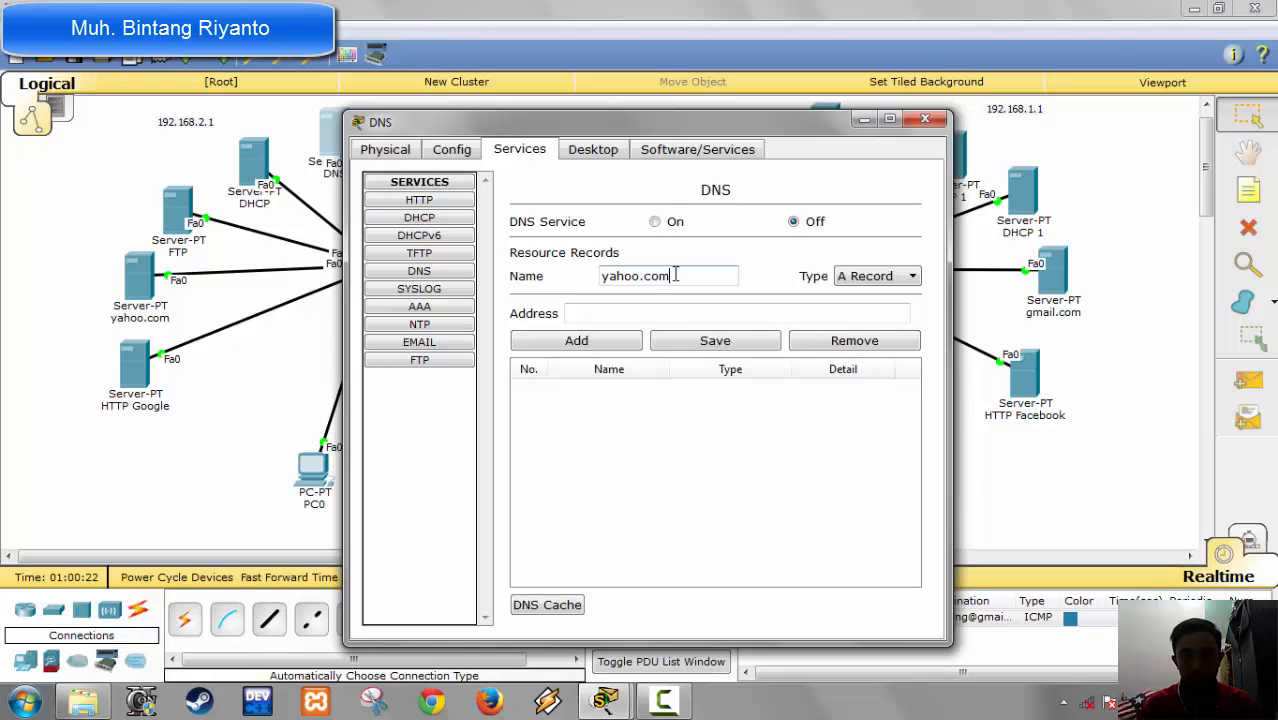
pyautogui.press('Tab')
pyautogui.write('192')
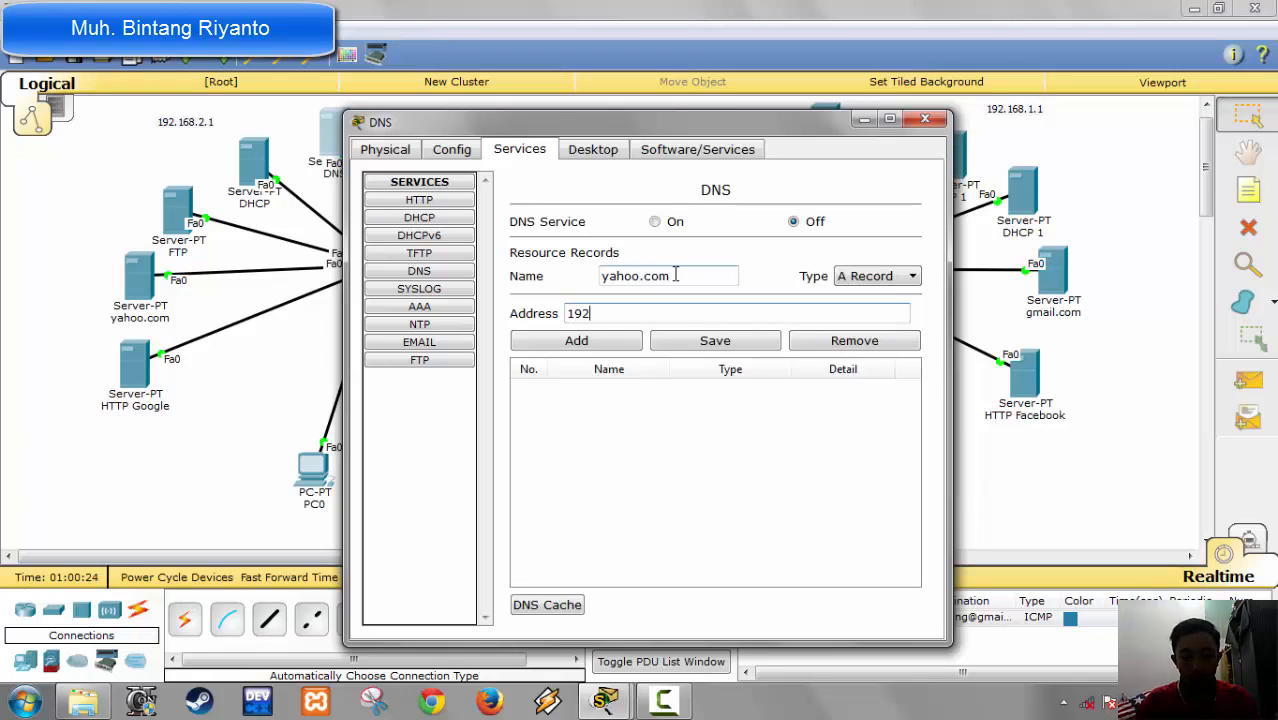
pyautogui.write('.168')
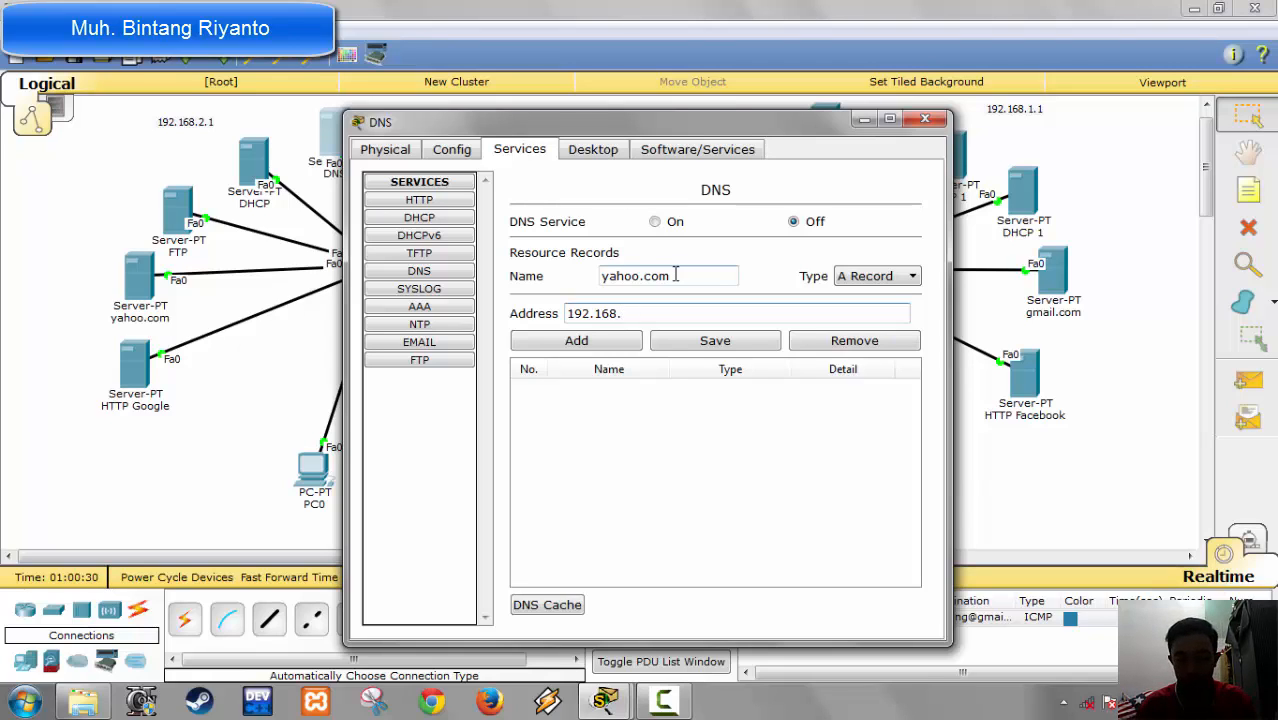
pyautogui.write('.2.5')
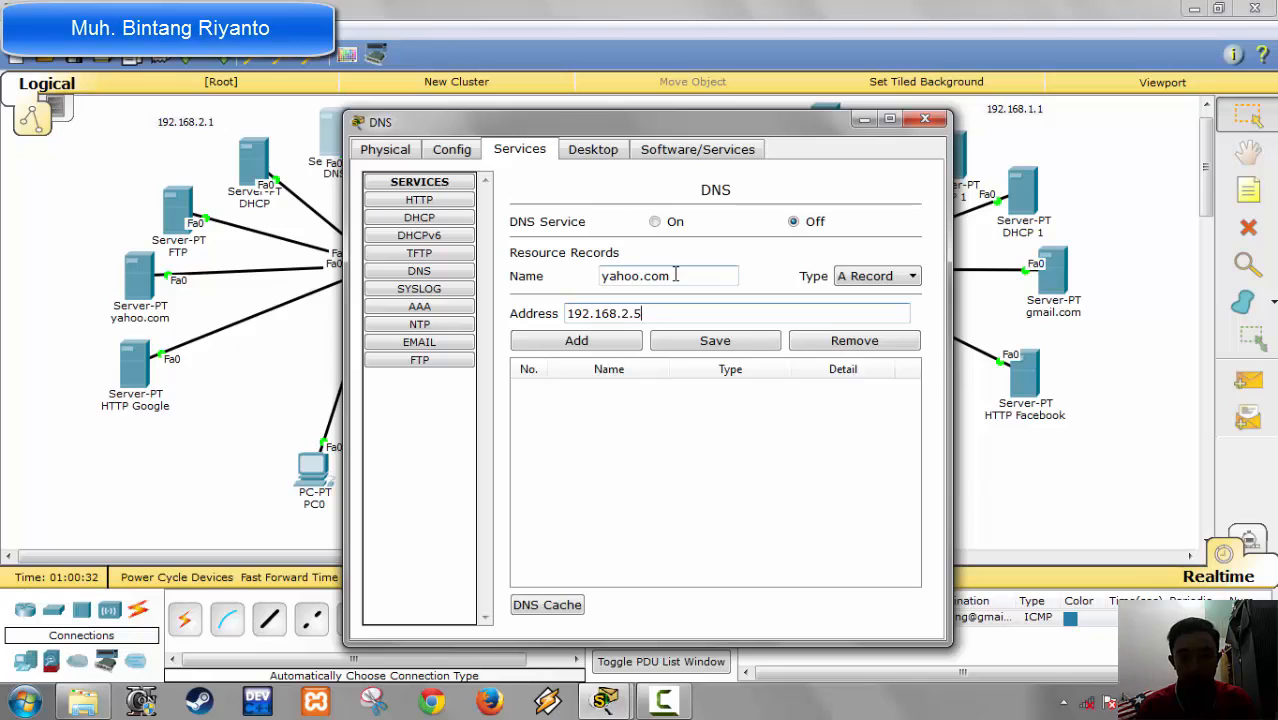
pyautogui.click(607, 343)
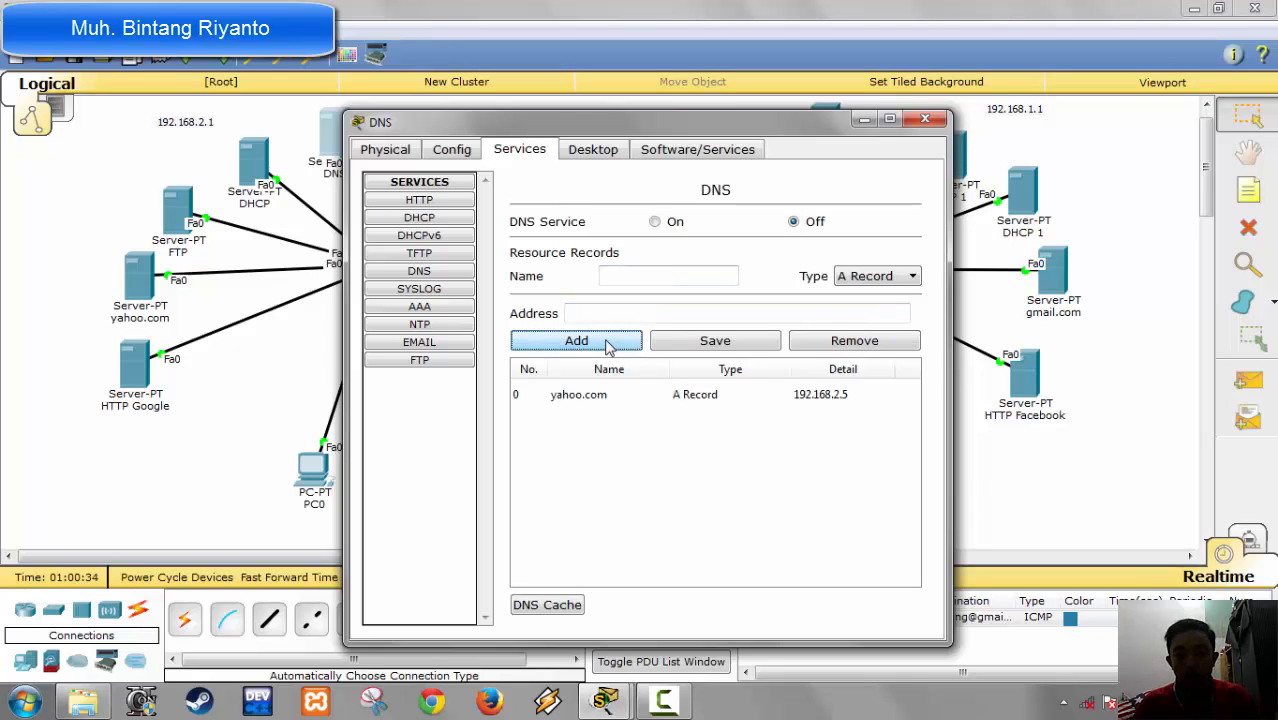
# Step: Fill in an SOA record for yahoo.com with primary server name ns1.yahoo.com and mail box admin.yahoo.com
pyautogui.click(870, 279)
pyautogui.click(869, 322)
pyautogui.click(625, 272)
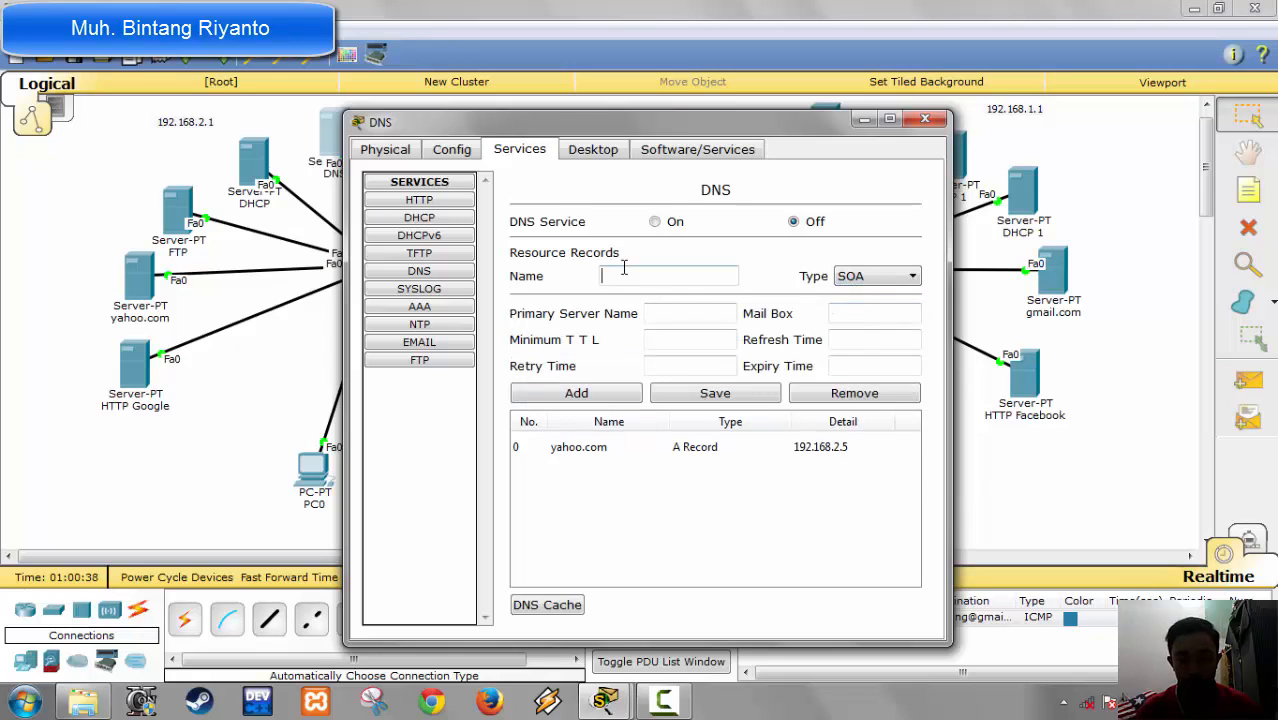
pyautogui.write('yah')
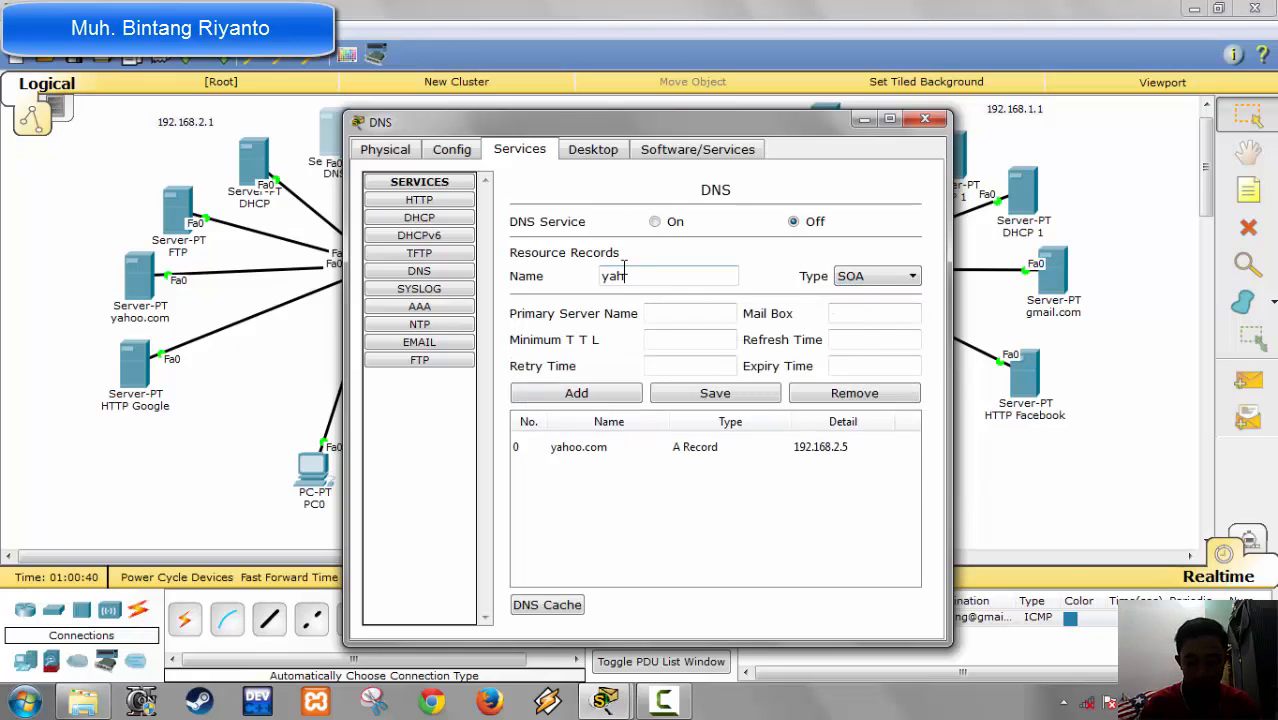
pyautogui.write('oo.com')
pyautogui.press('Tab')
pyautogui.press('Tab')
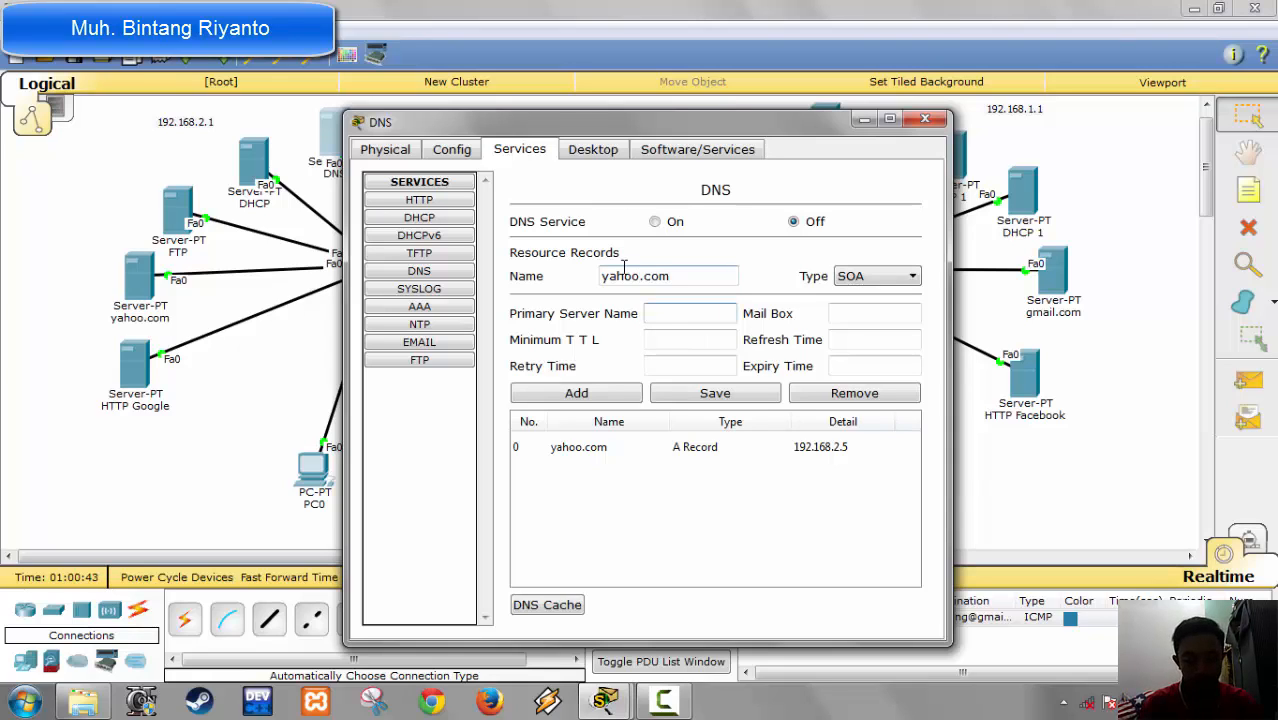
pyautogui.write('ns1')
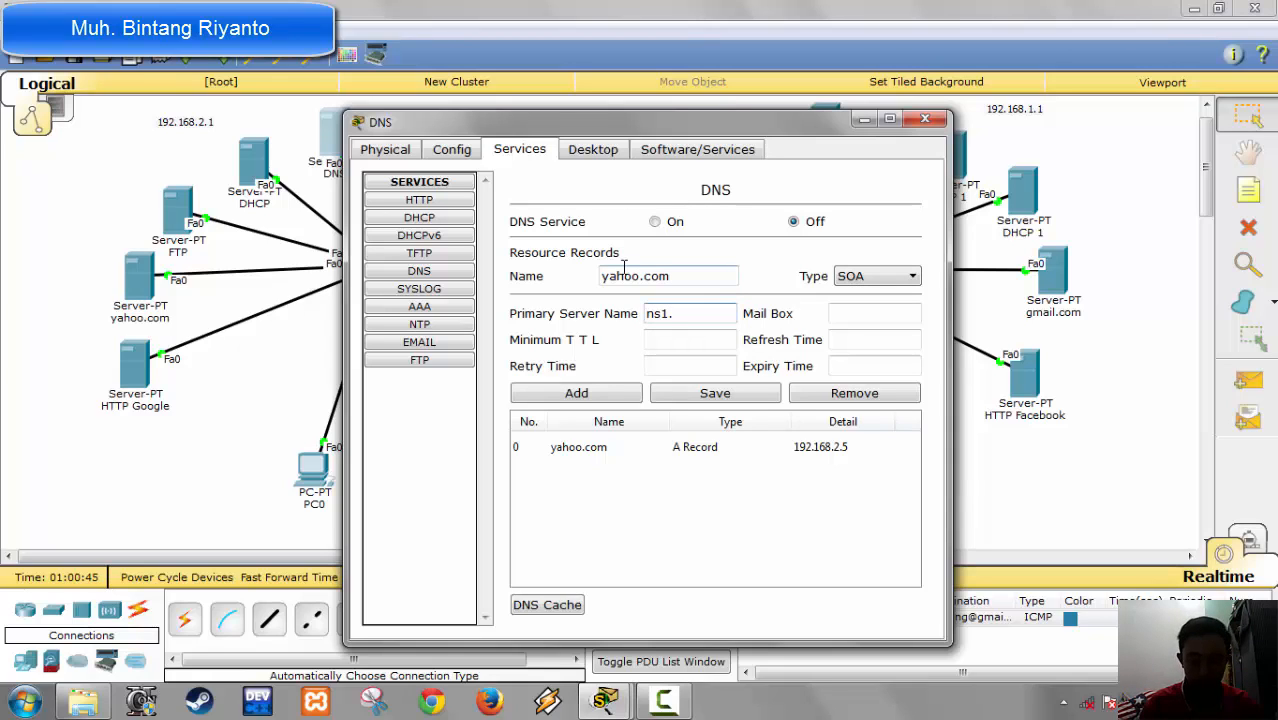
pyautogui.write('.yahoo.com')
pyautogui.press('Tab')
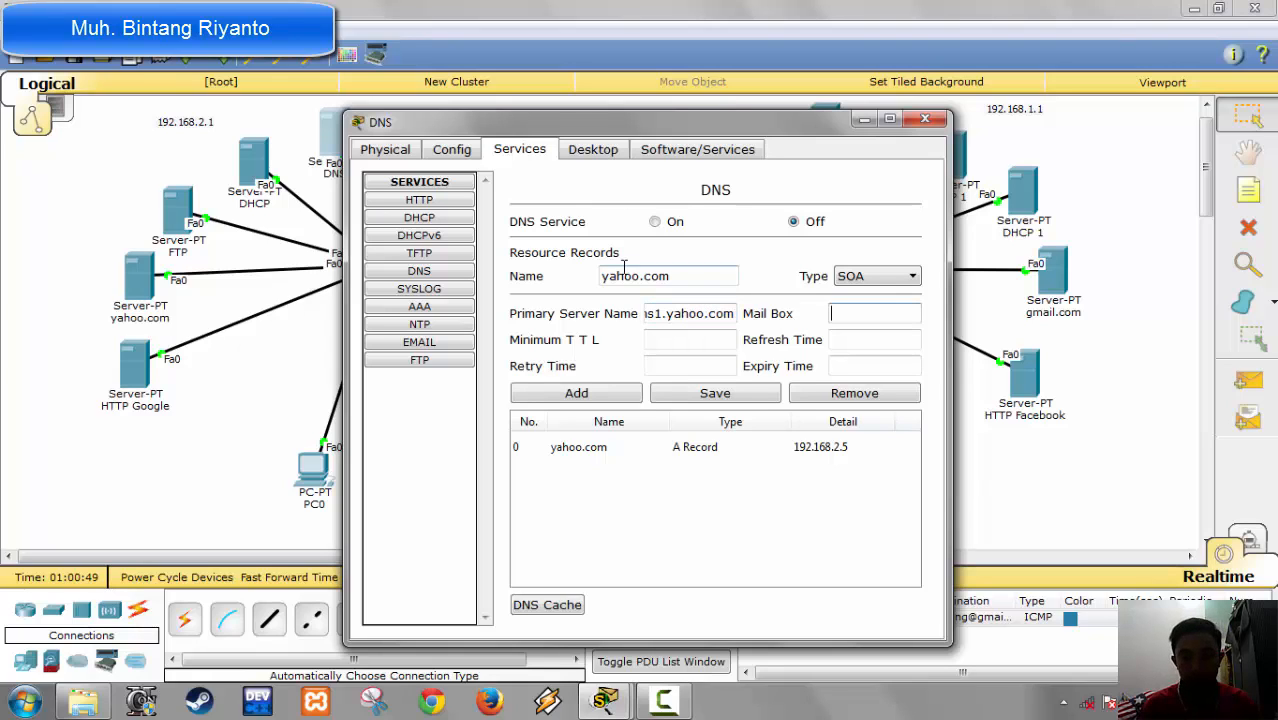
pyautogui.write('adm')
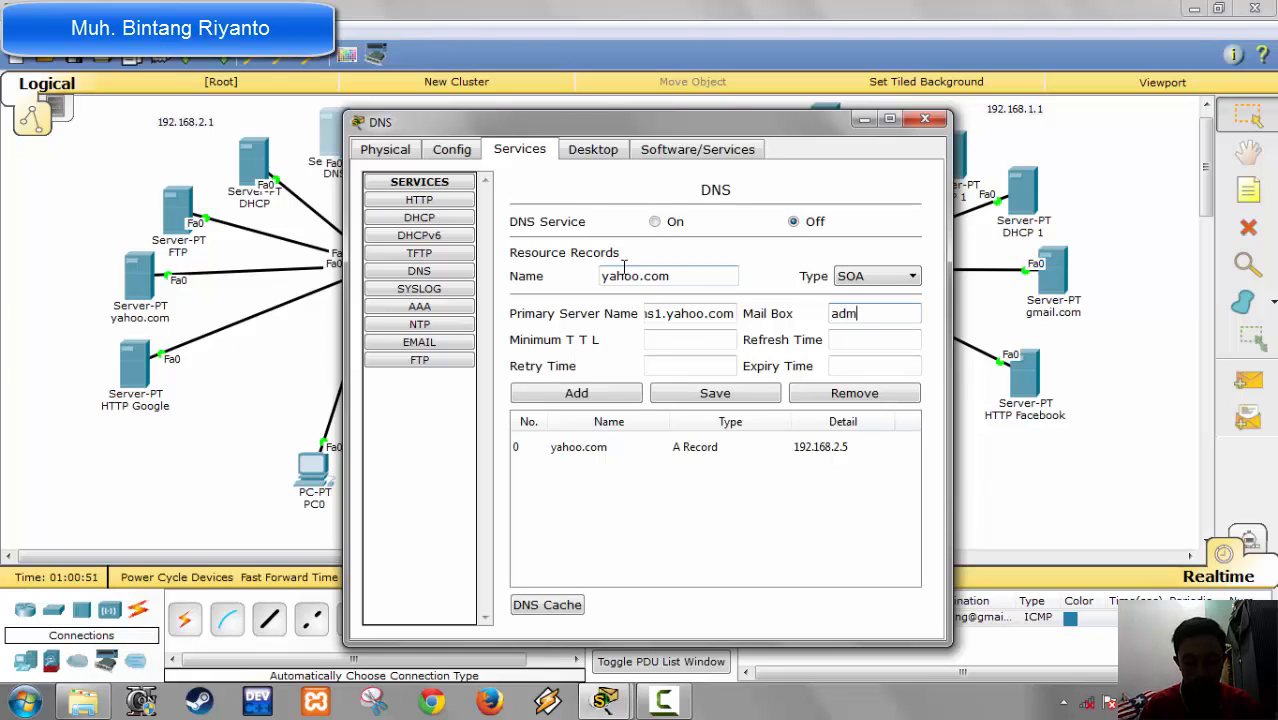
pyautogui.write('in.')
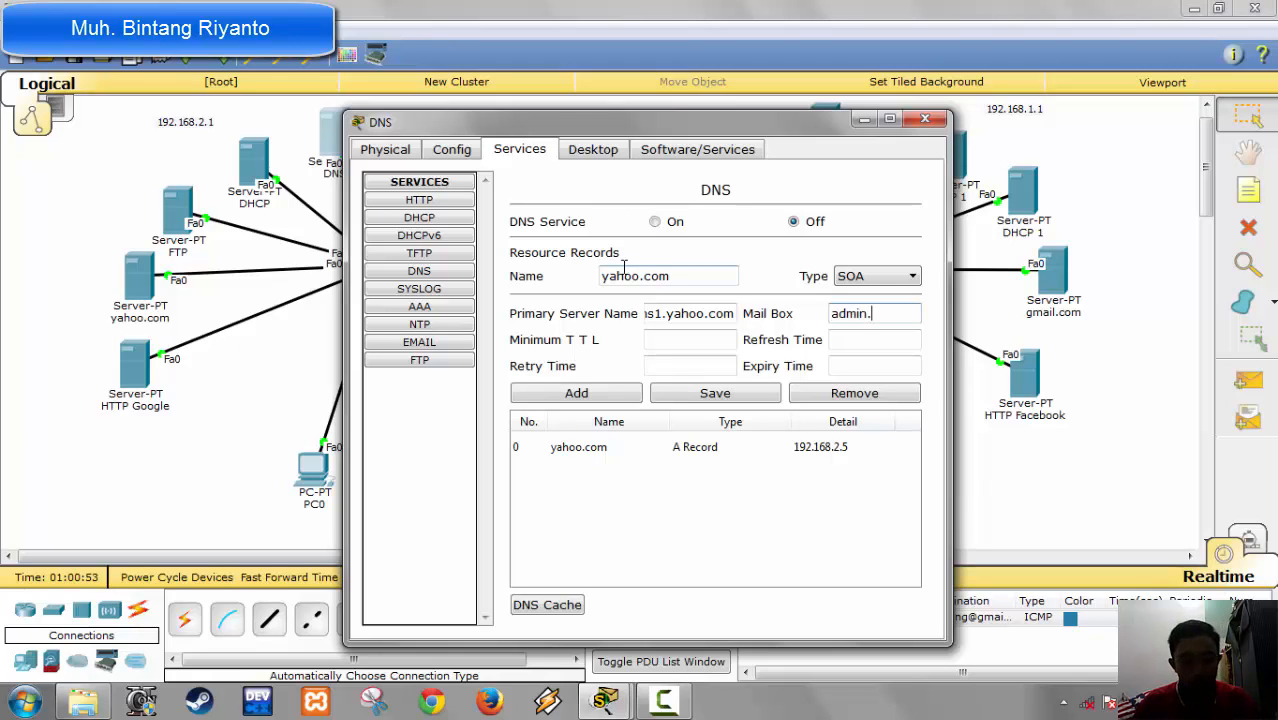
pyautogui.write('yah')
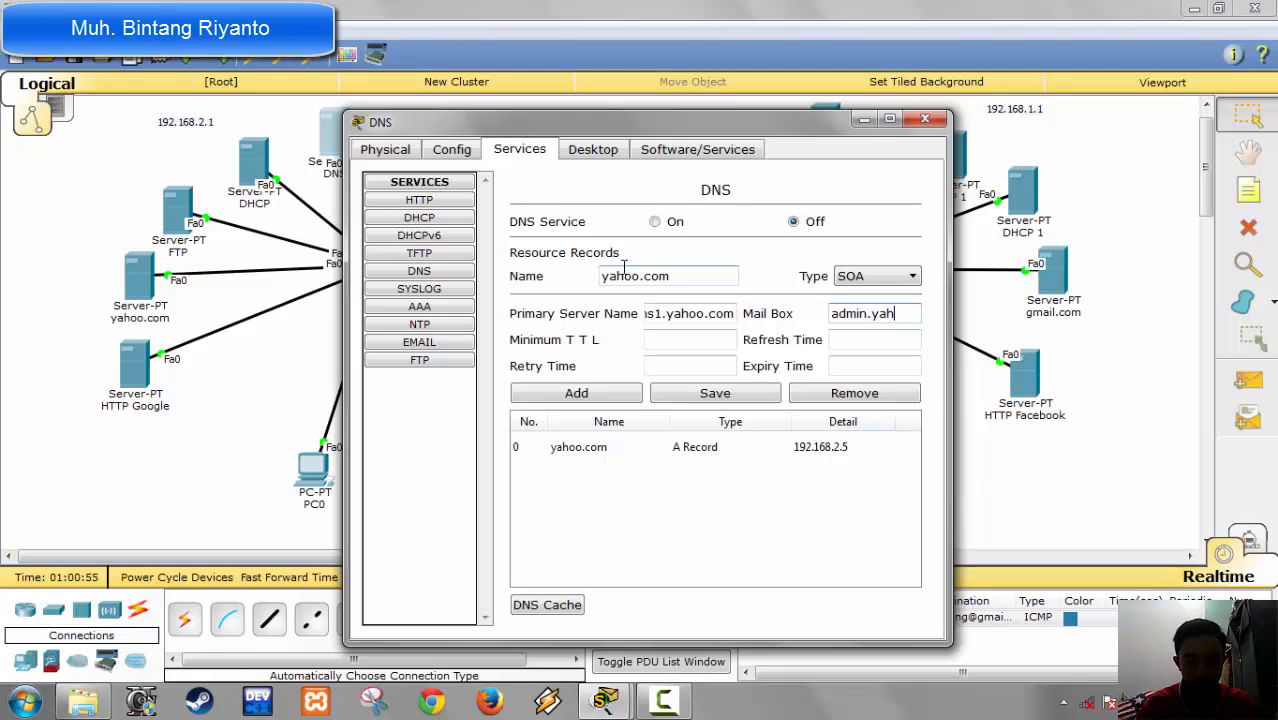
pyautogui.write('oo.com')
pyautogui.press('Tab')
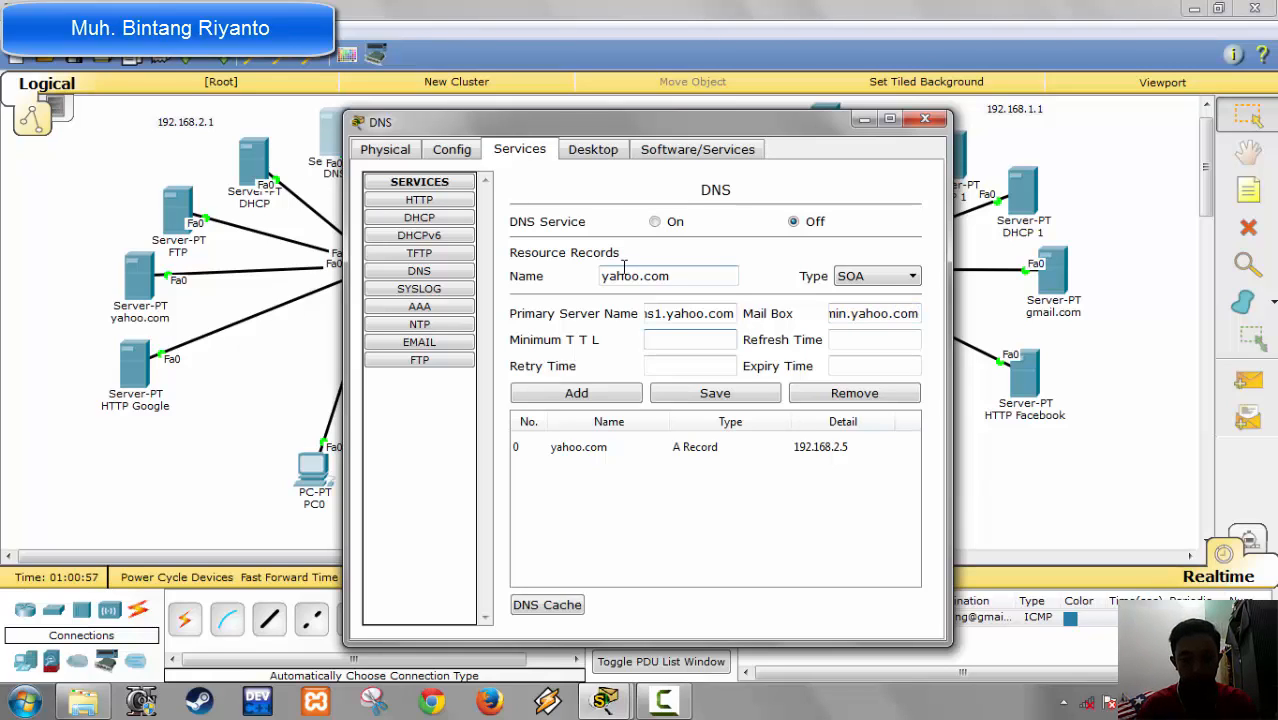
# Step: Set the yahoo.com SOA record's minimum TTL to 3600, refresh time 3600, retry time 600 and expiry time 86400, and add it
pyautogui.write('3600')
pyautogui.press('Tab')
pyautogui.write('36')
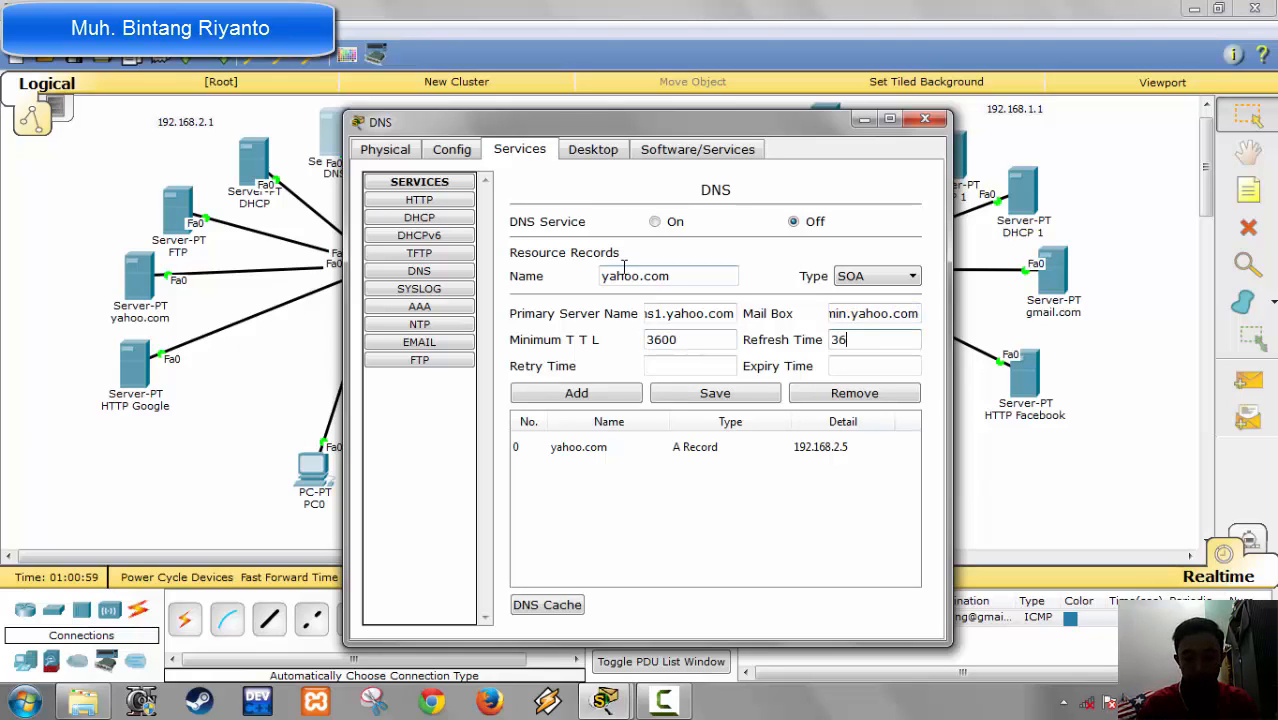
pyautogui.write('00')
pyautogui.press('Tab')
pyautogui.write('600')
pyautogui.press('Tab')
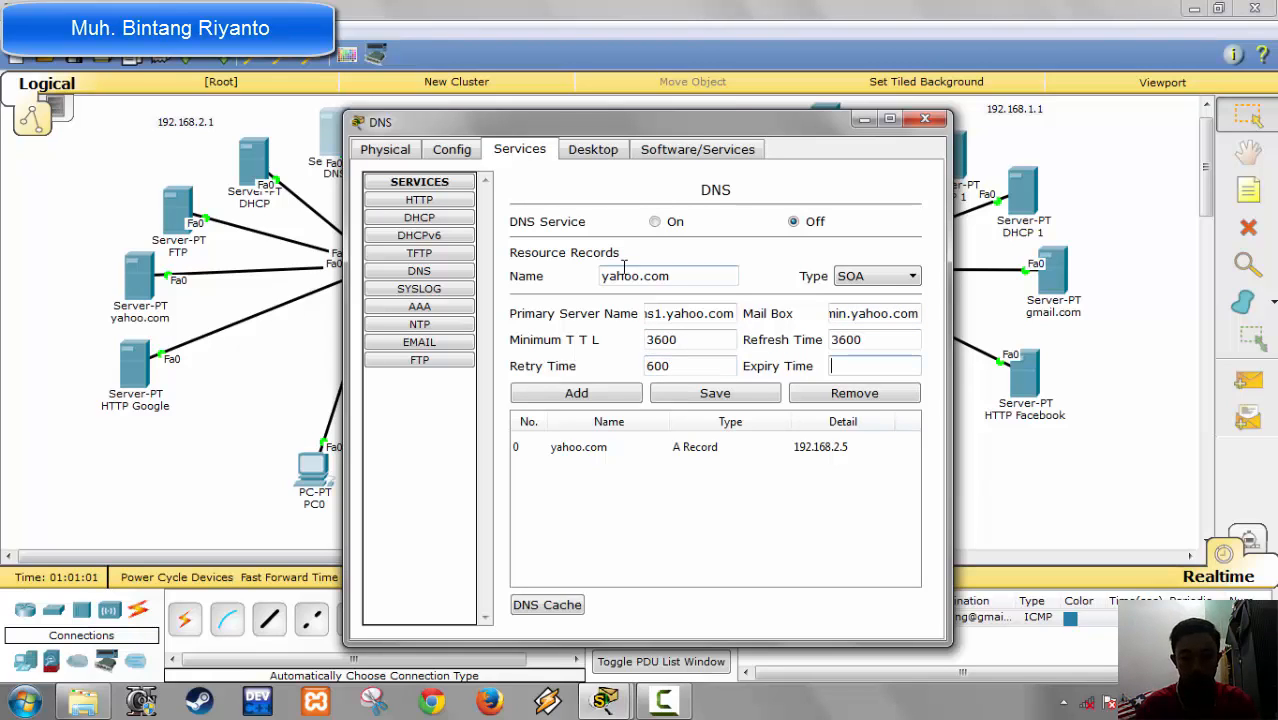
pyautogui.write('86400')
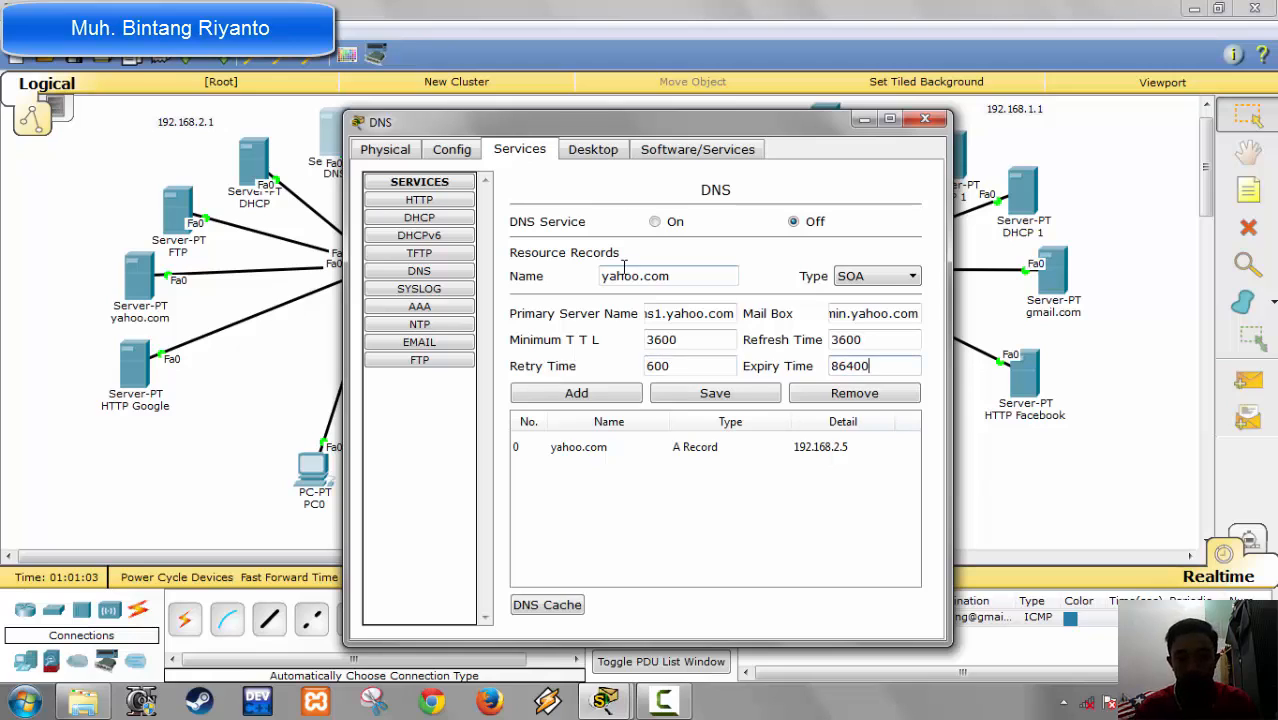
pyautogui.click(586, 394)
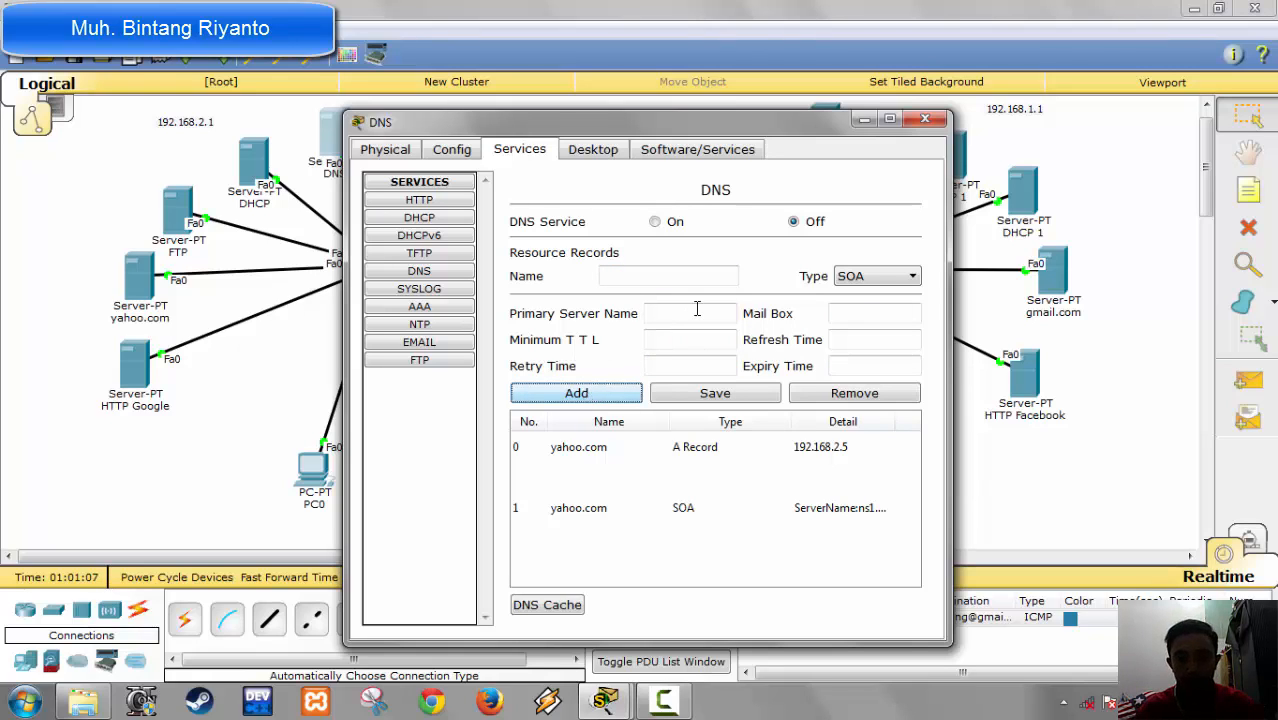
# Step: Add an A record mapping google.com to 192.168.2.6
pyautogui.click(857, 279)
pyautogui.click(860, 293)
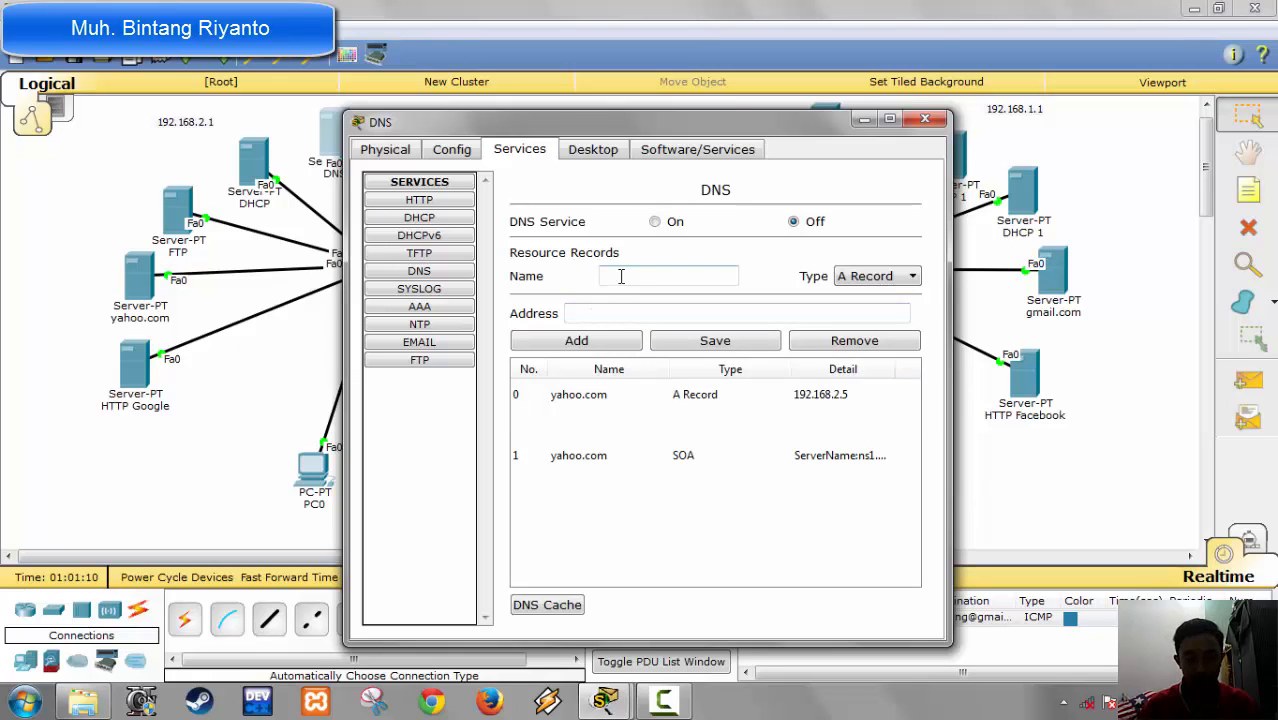
pyautogui.write('google')
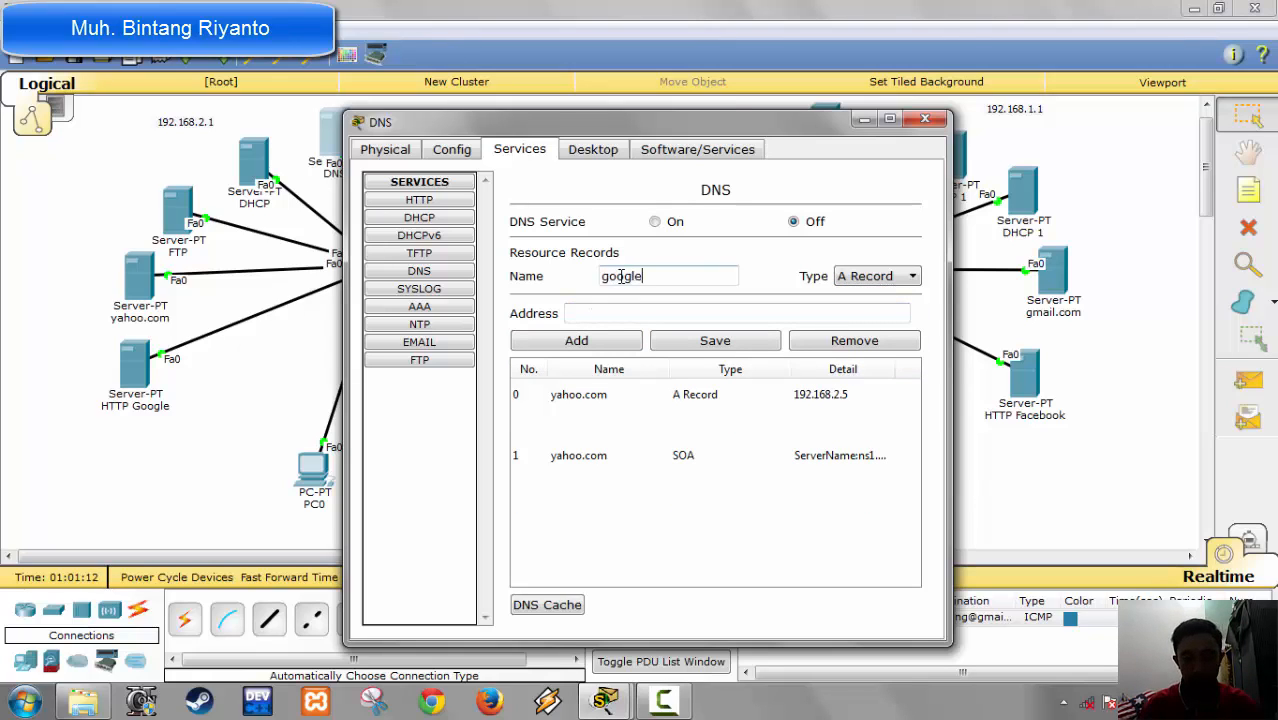
pyautogui.write('.com')
pyautogui.press('Tab')
pyautogui.press('Tab')
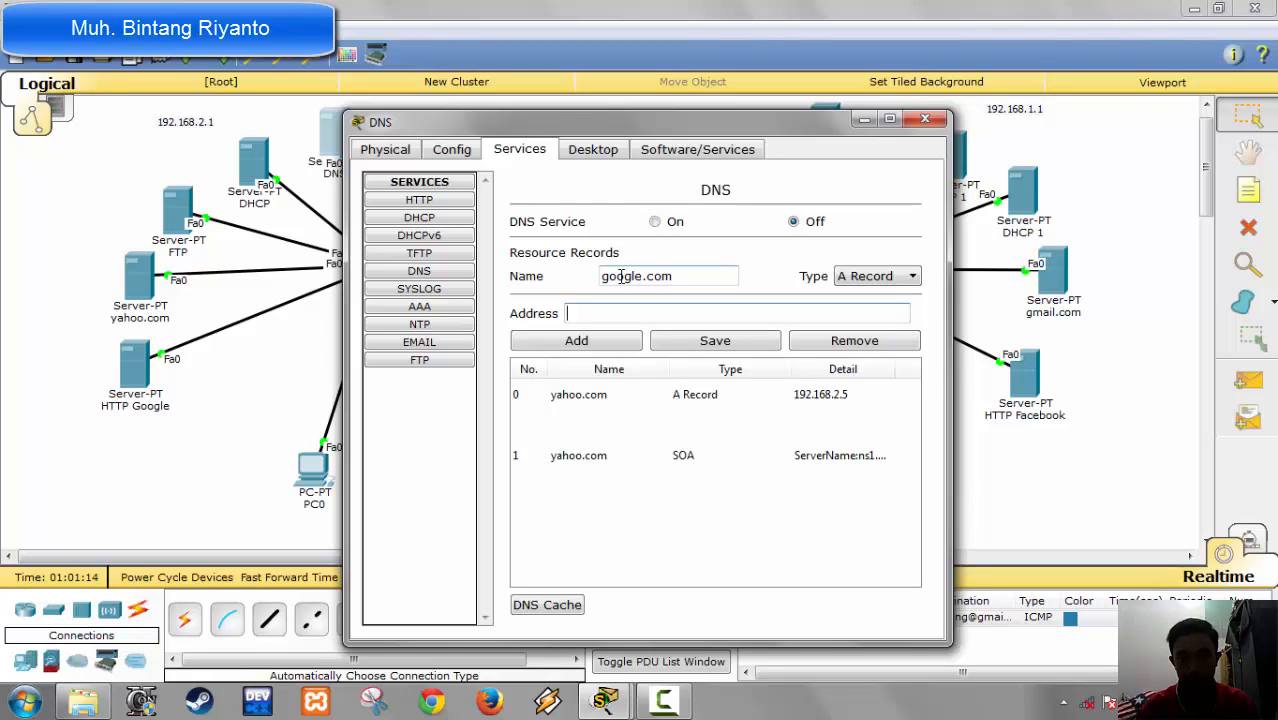
pyautogui.write('19')
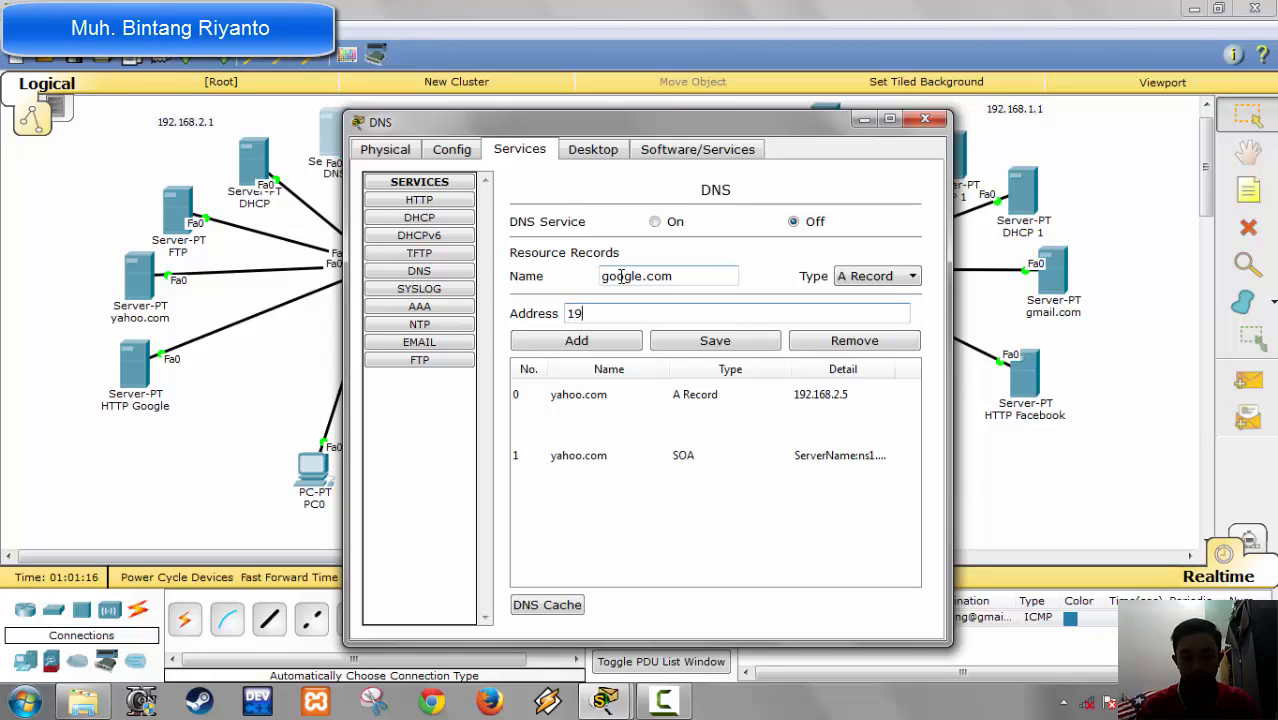
pyautogui.write('2.168.2.6')
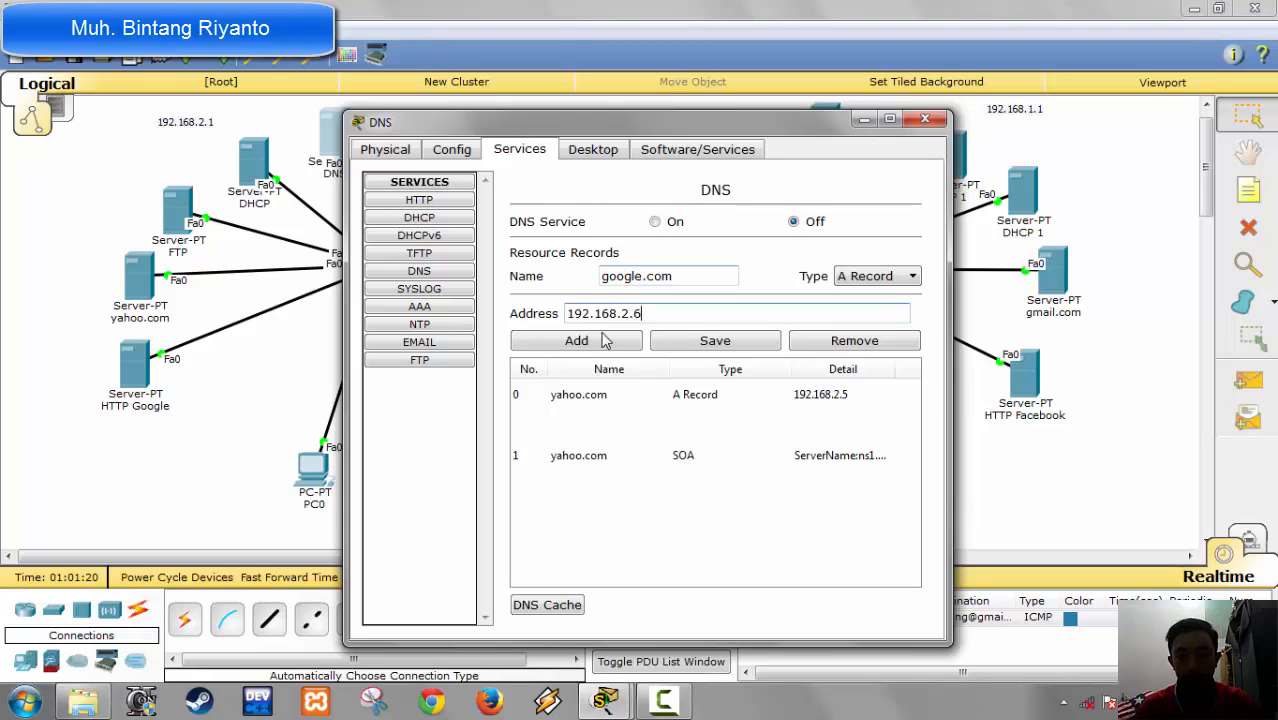
pyautogui.click(603, 340)
# Step: Fill in an SOA record for google.com with primary server name ns1.google.com and mail box admin.google.com
pyautogui.click(880, 276)
pyautogui.click(848, 322)
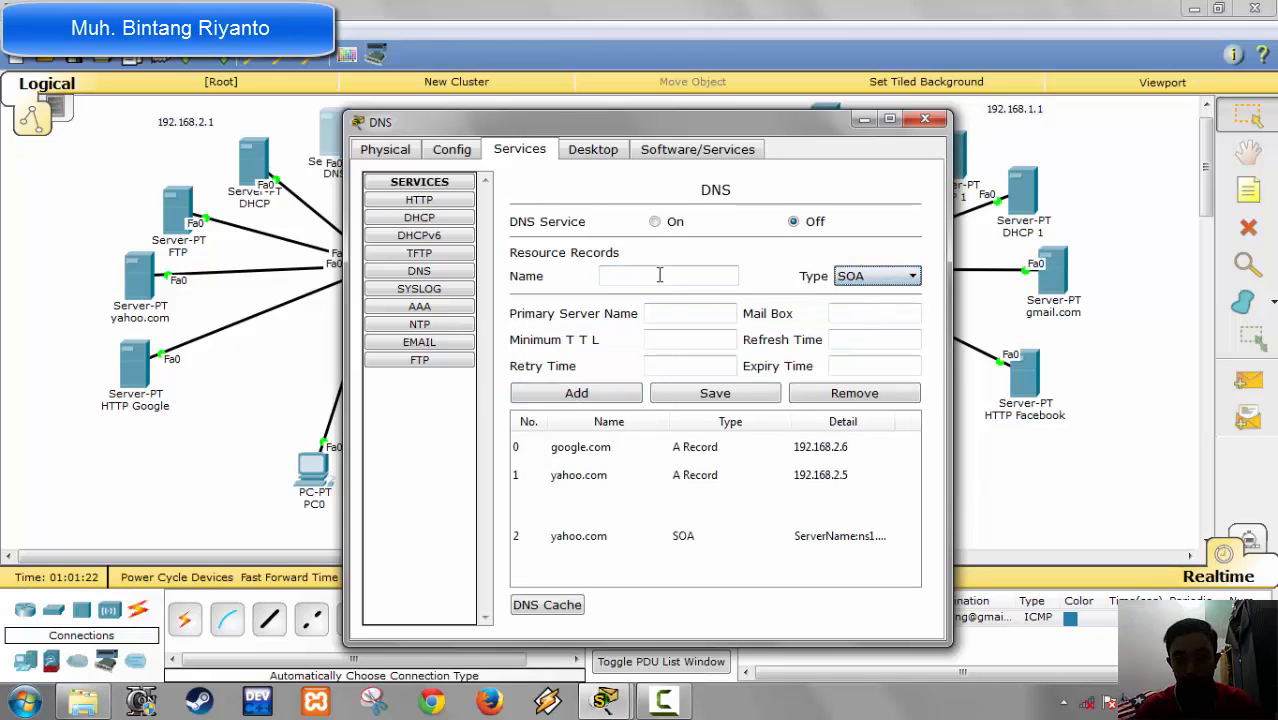
pyautogui.click(659, 275)
pyautogui.write('google')
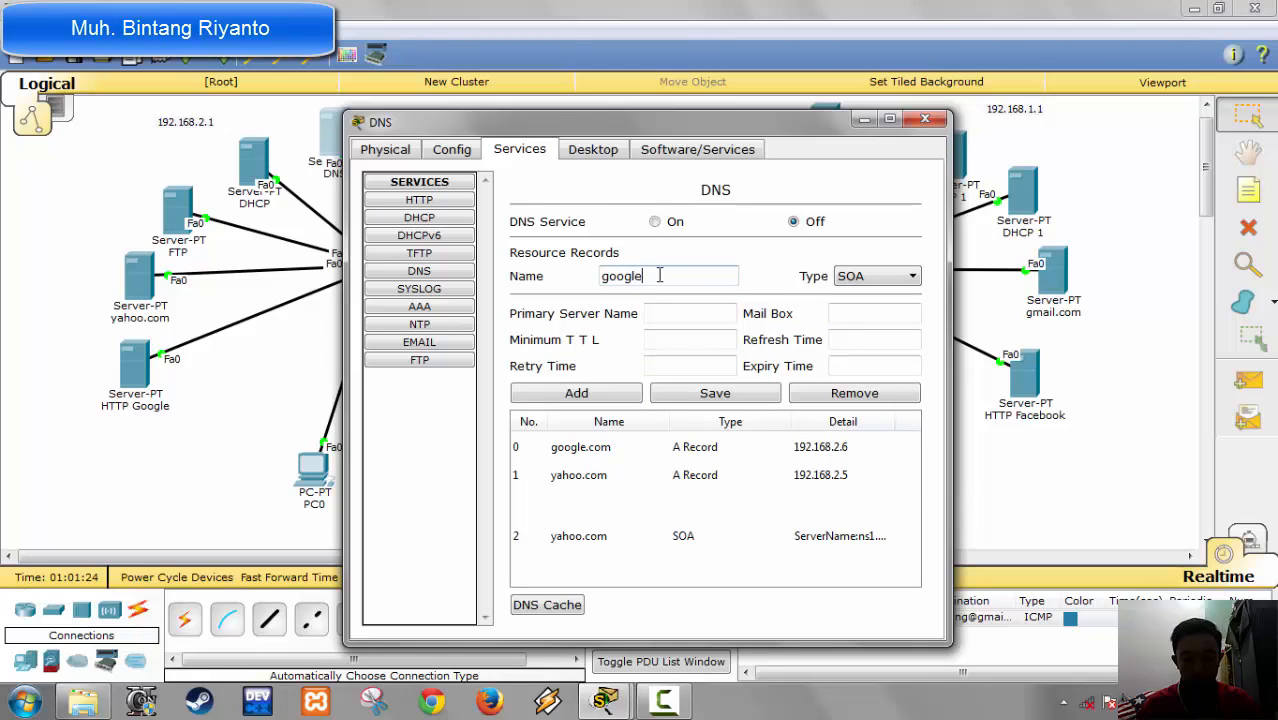
pyautogui.write('.com')
pyautogui.press('Tab')
pyautogui.press('Tab')
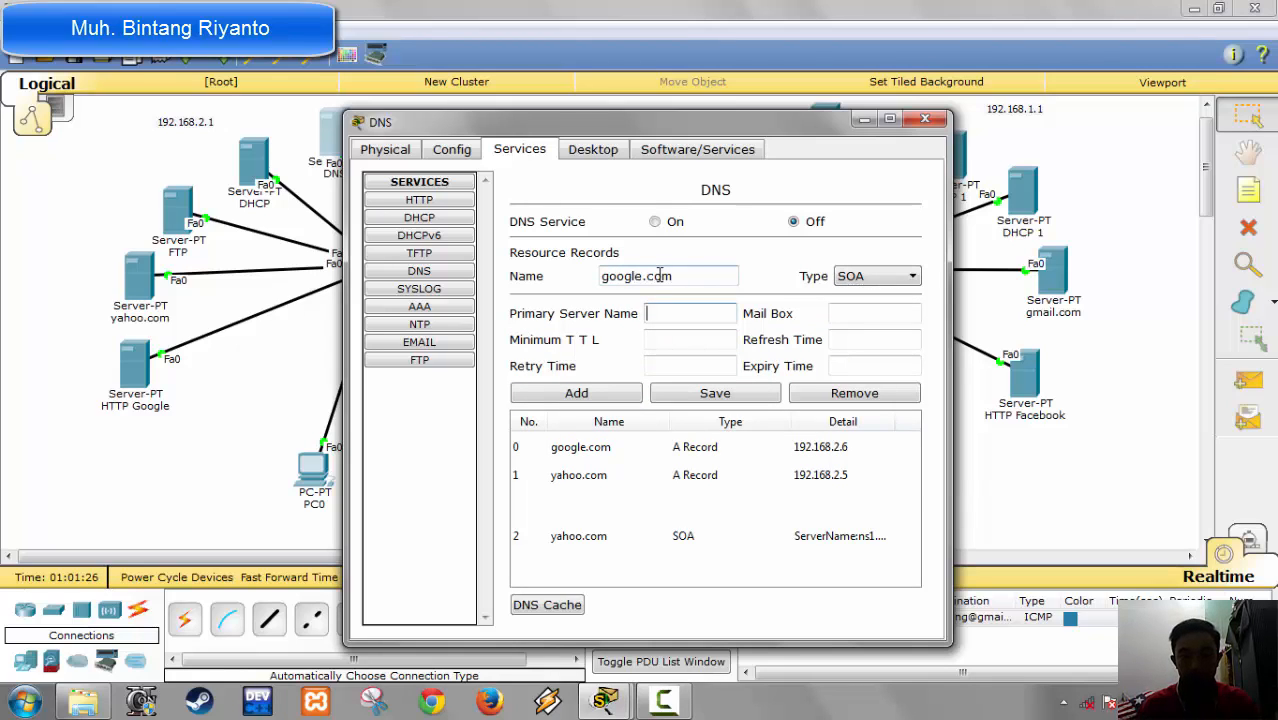
pyautogui.write('ns1.g')
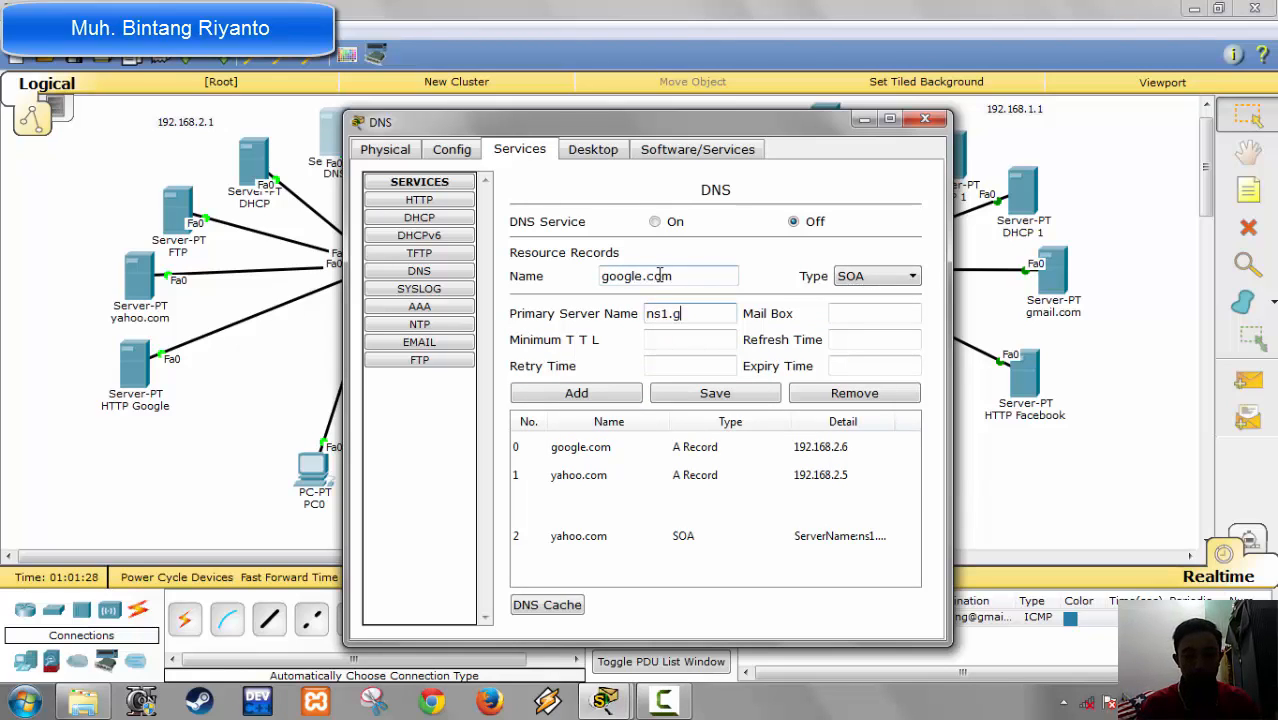
pyautogui.write('oogle.com')
pyautogui.press('Tab')
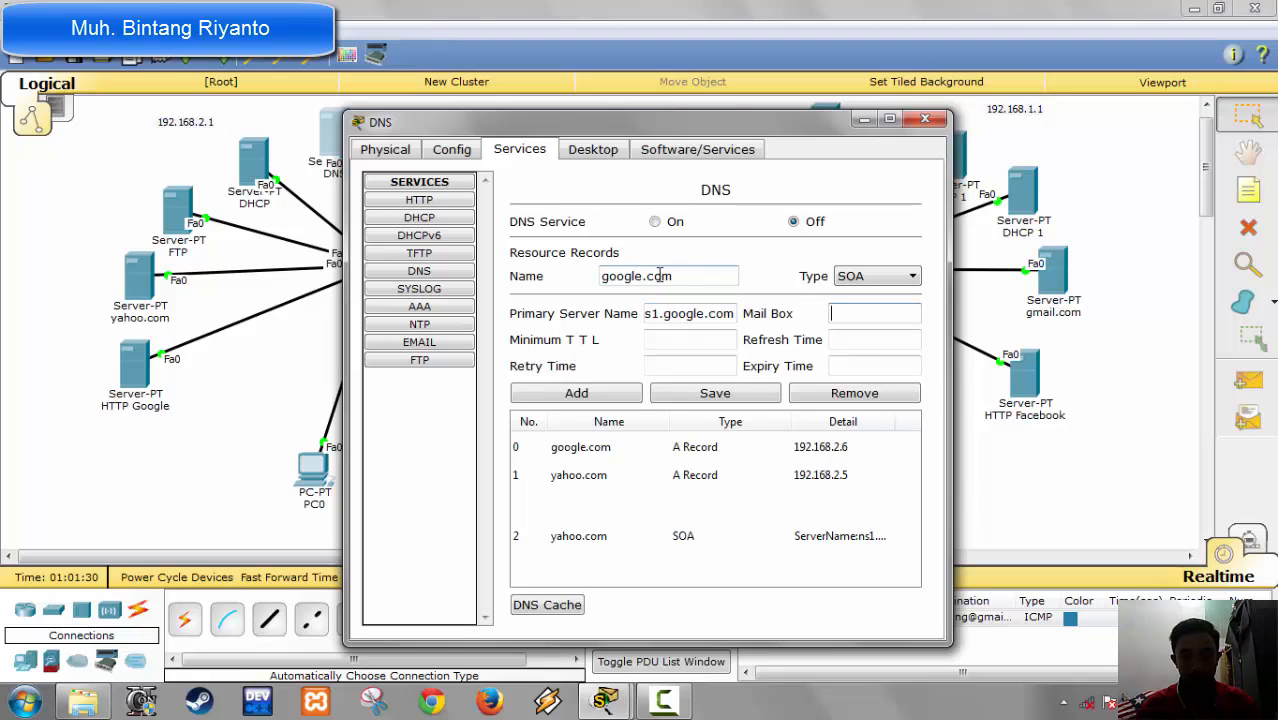
pyautogui.write('admin.')
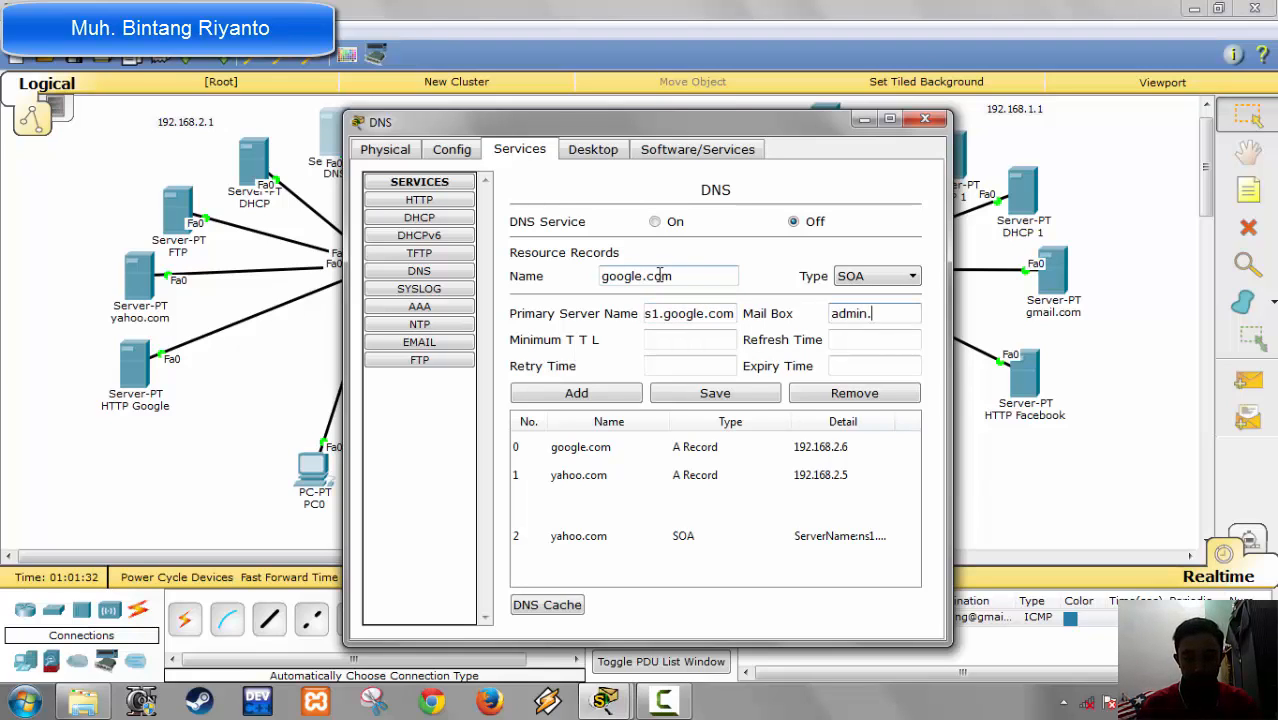
pyautogui.write('google.com')
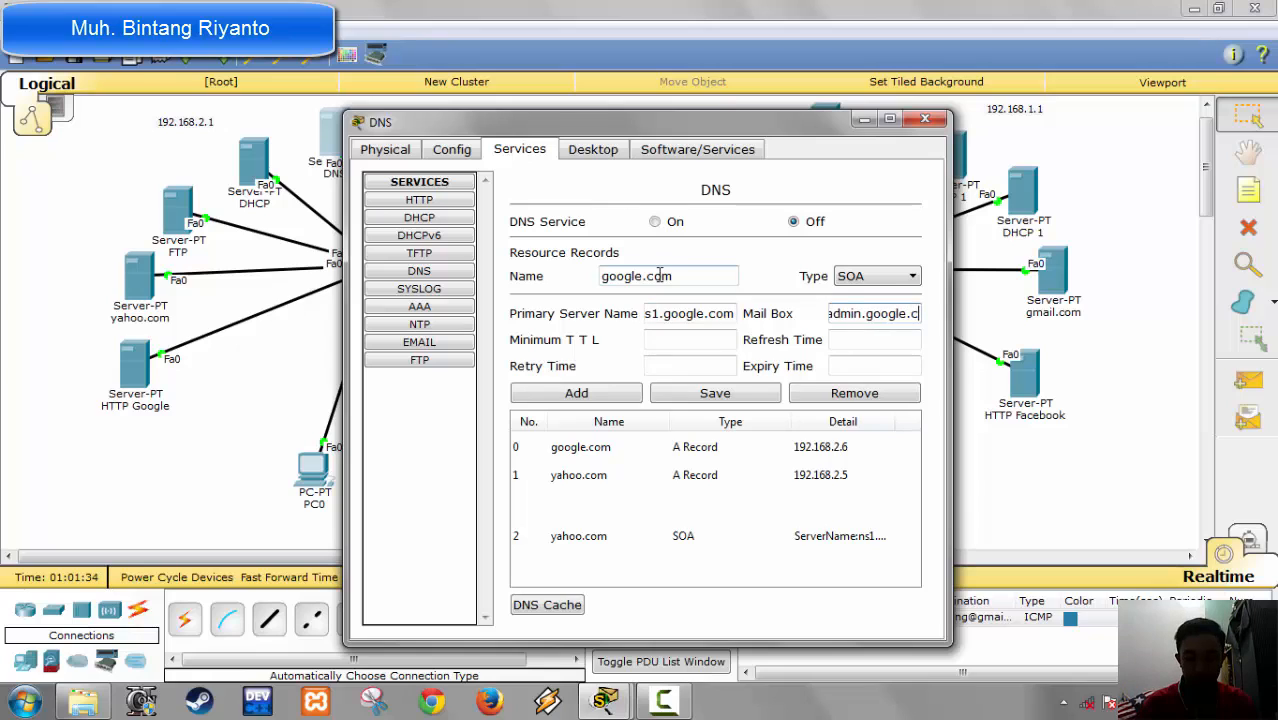
pyautogui.press('Tab')
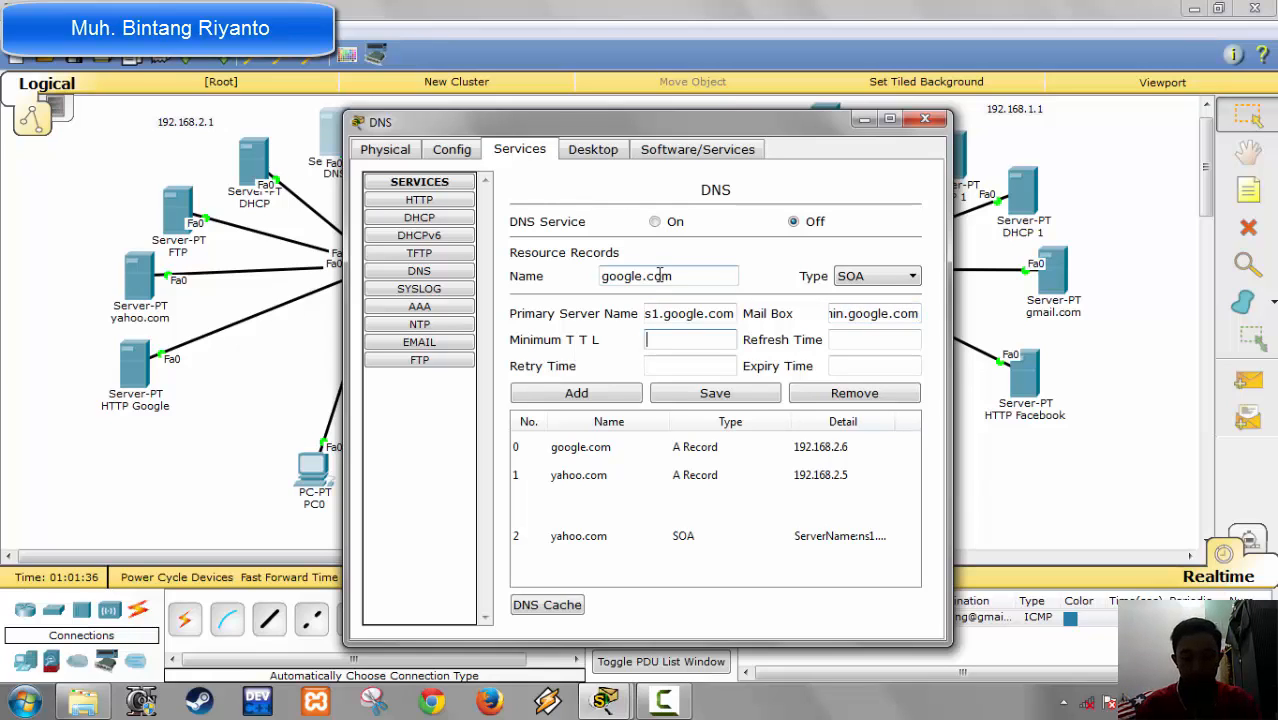
# Step: Set the google.com SOA record's minimum TTL to 3600, refresh time 3600, retry time 600 and expiry time 86400, and add it
pyautogui.write('300')
pyautogui.press('BackSpace')
pyautogui.press('BackSpace')
pyautogui.write('6')
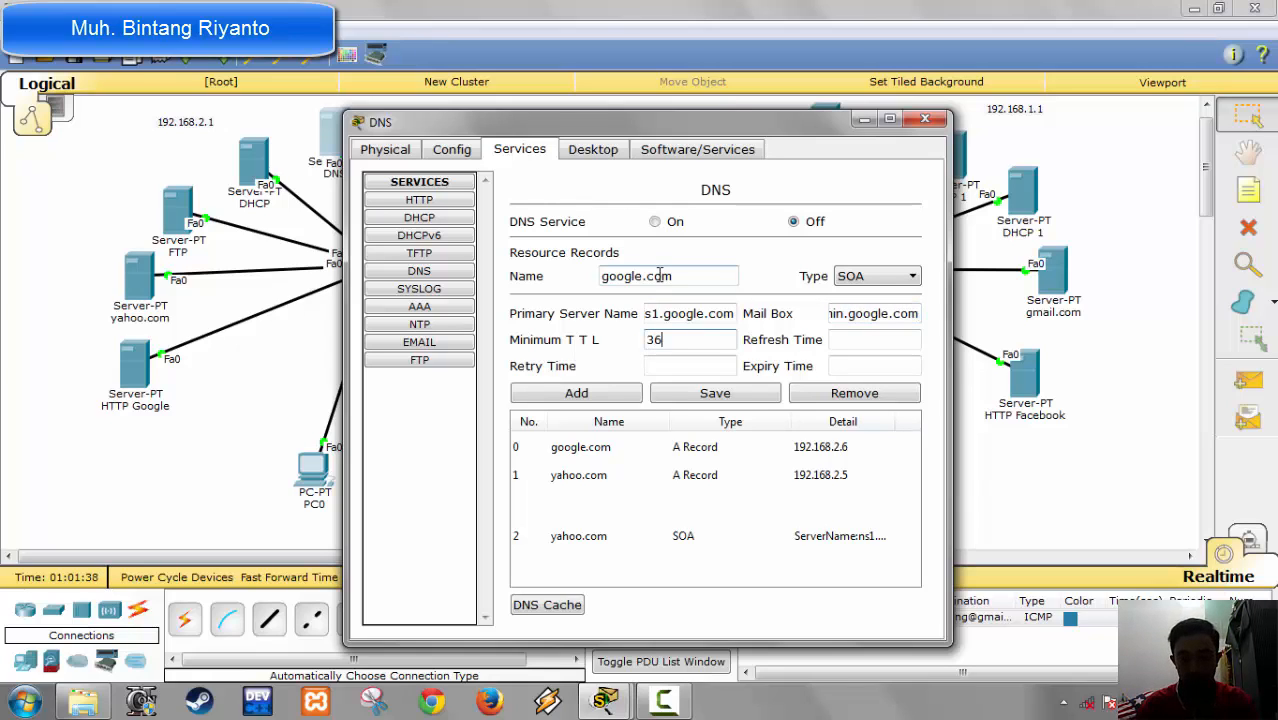
pyautogui.write('00')
pyautogui.press('Tab')
pyautogui.write('3600')
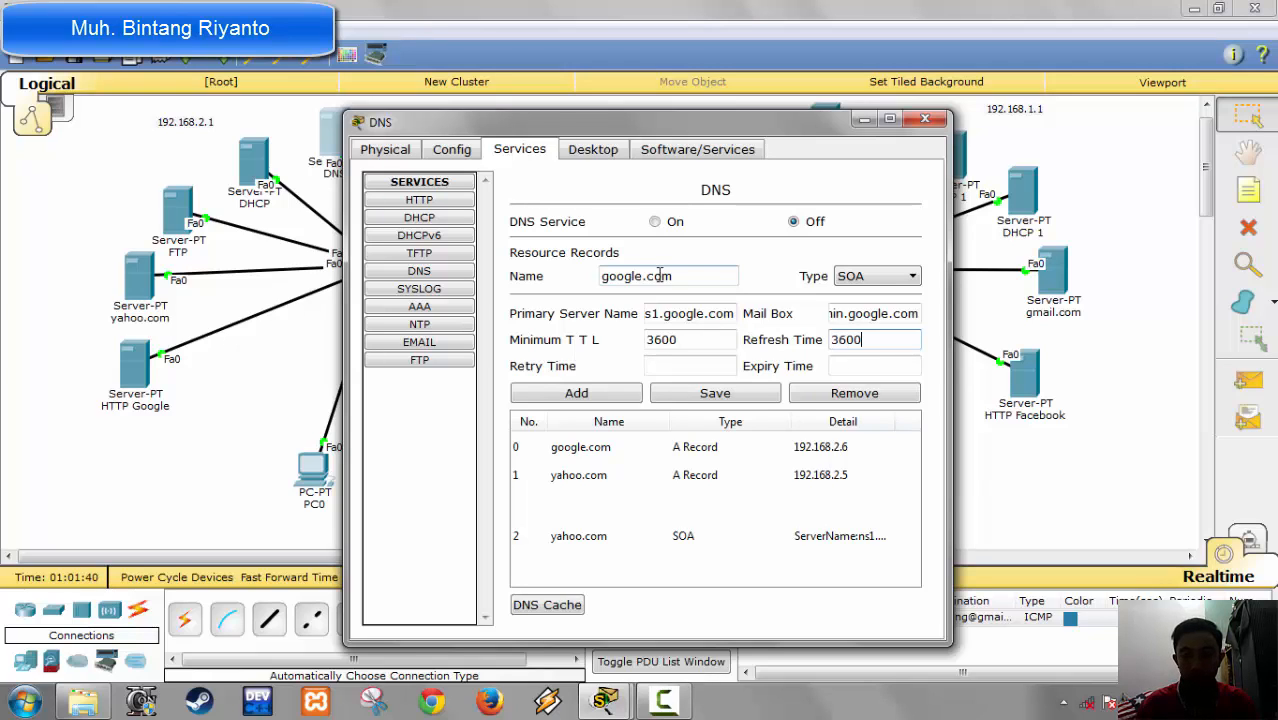
pyautogui.press('Tab')
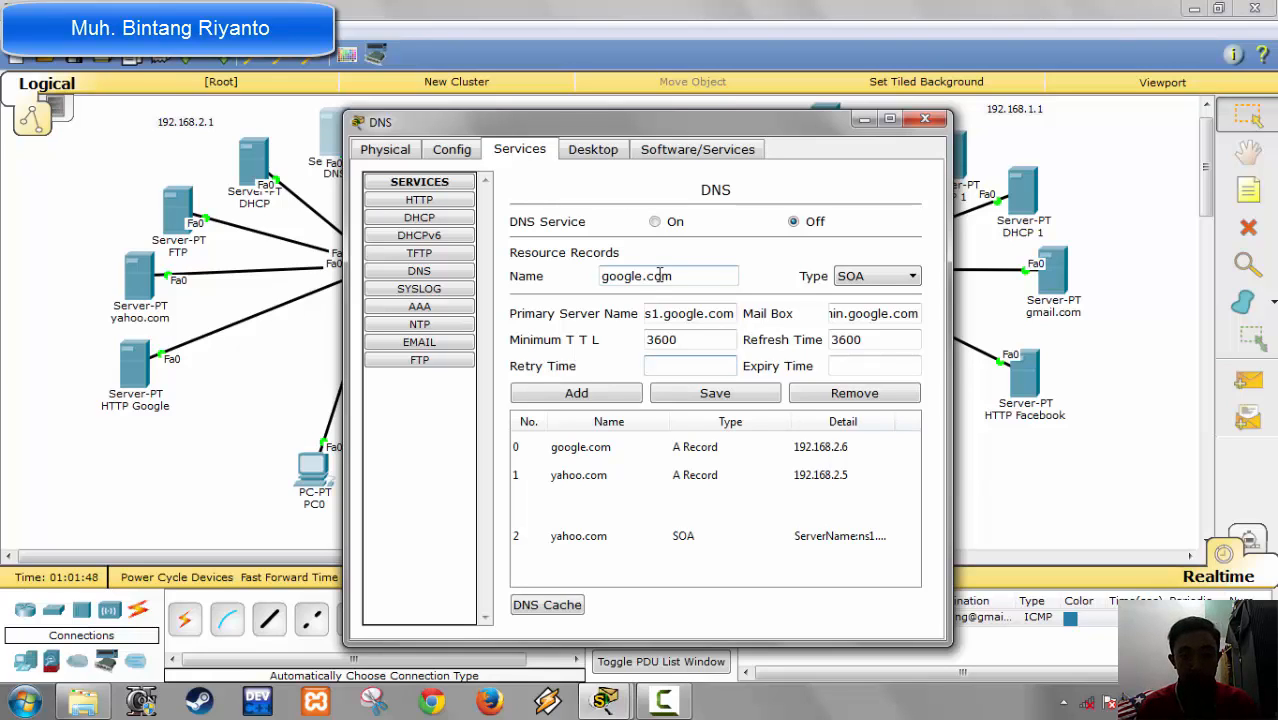
pyautogui.write('600')
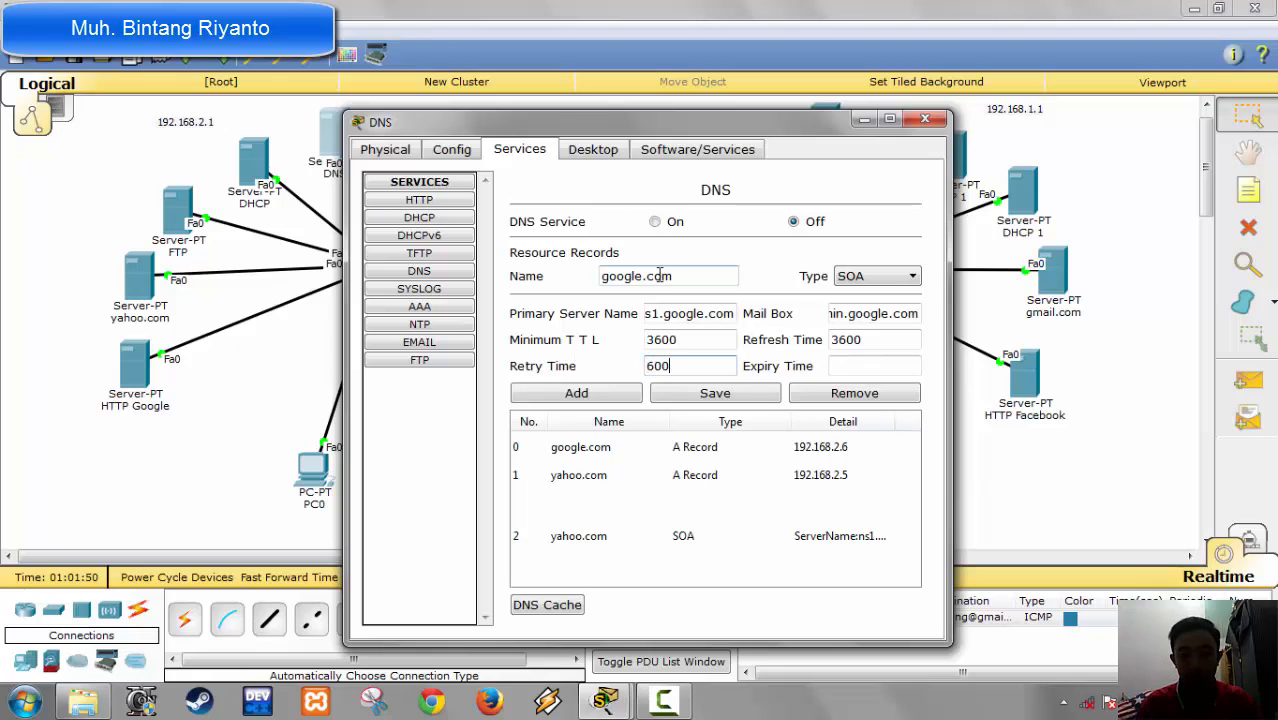
pyautogui.press('Tab')
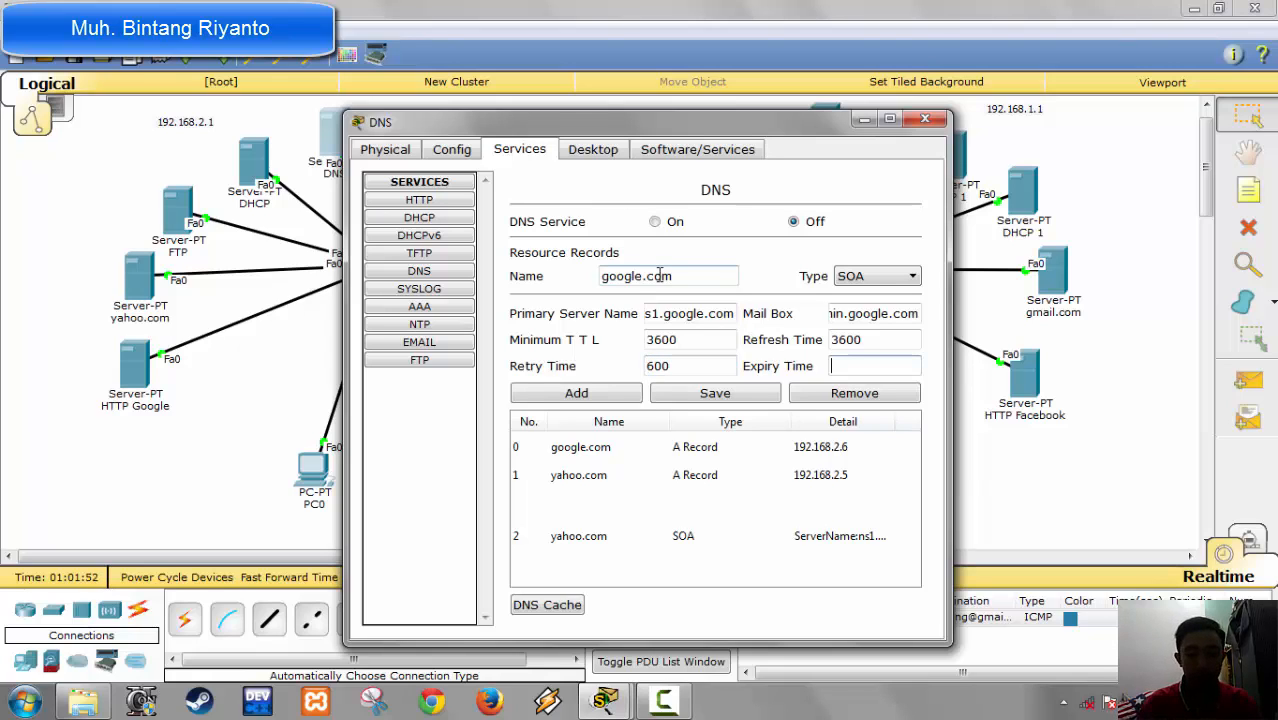
pyautogui.write('86400')
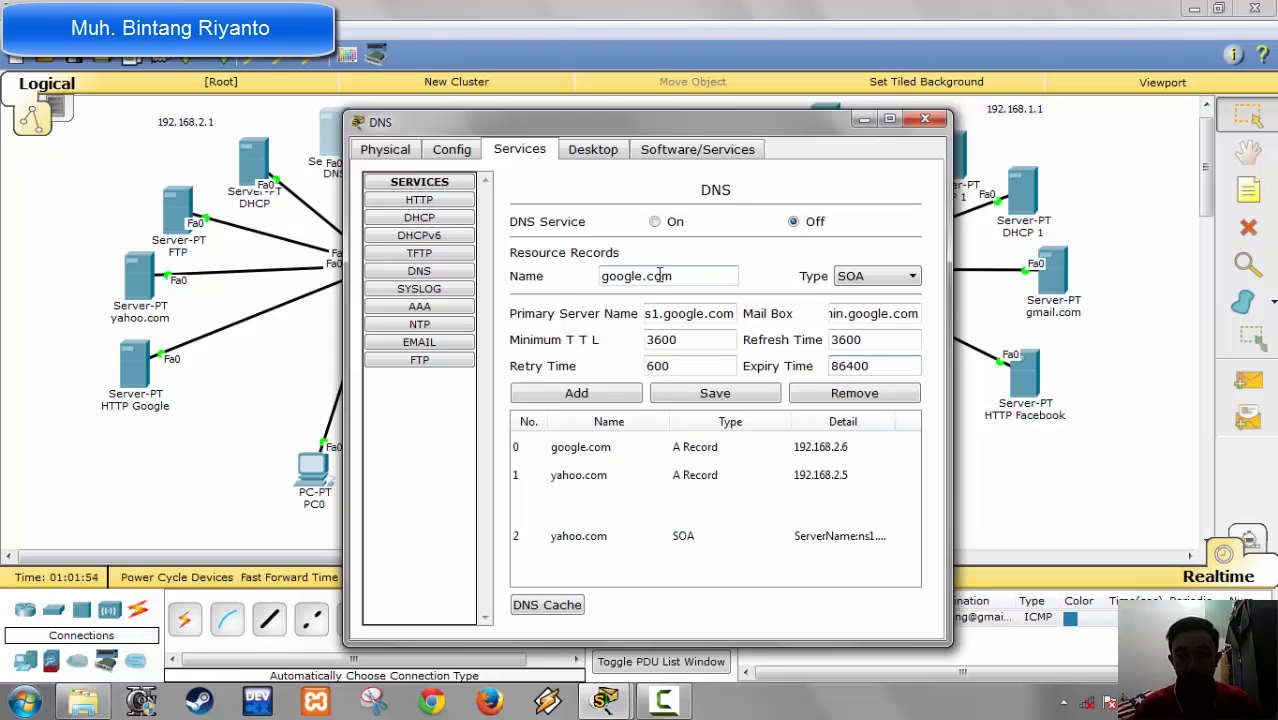
pyautogui.click(556, 390)
pyautogui.click(900, 282)
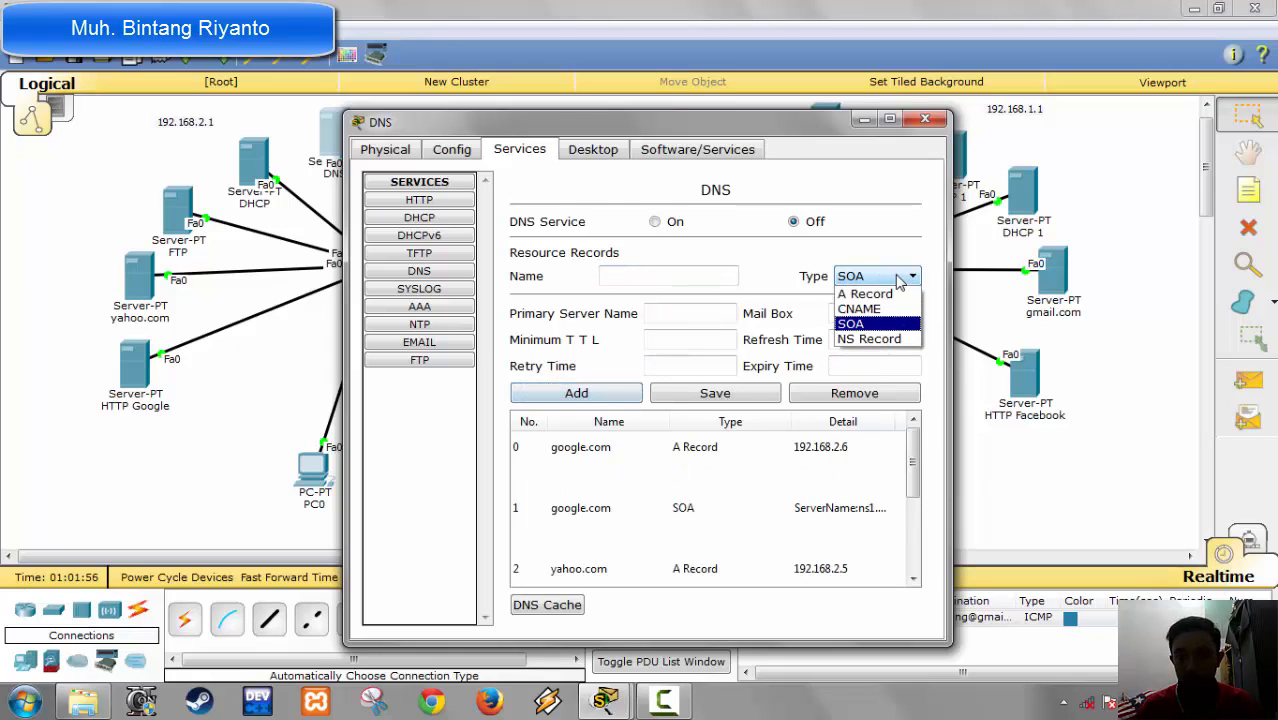
pyautogui.click(880, 309)
pyautogui.click(667, 274)
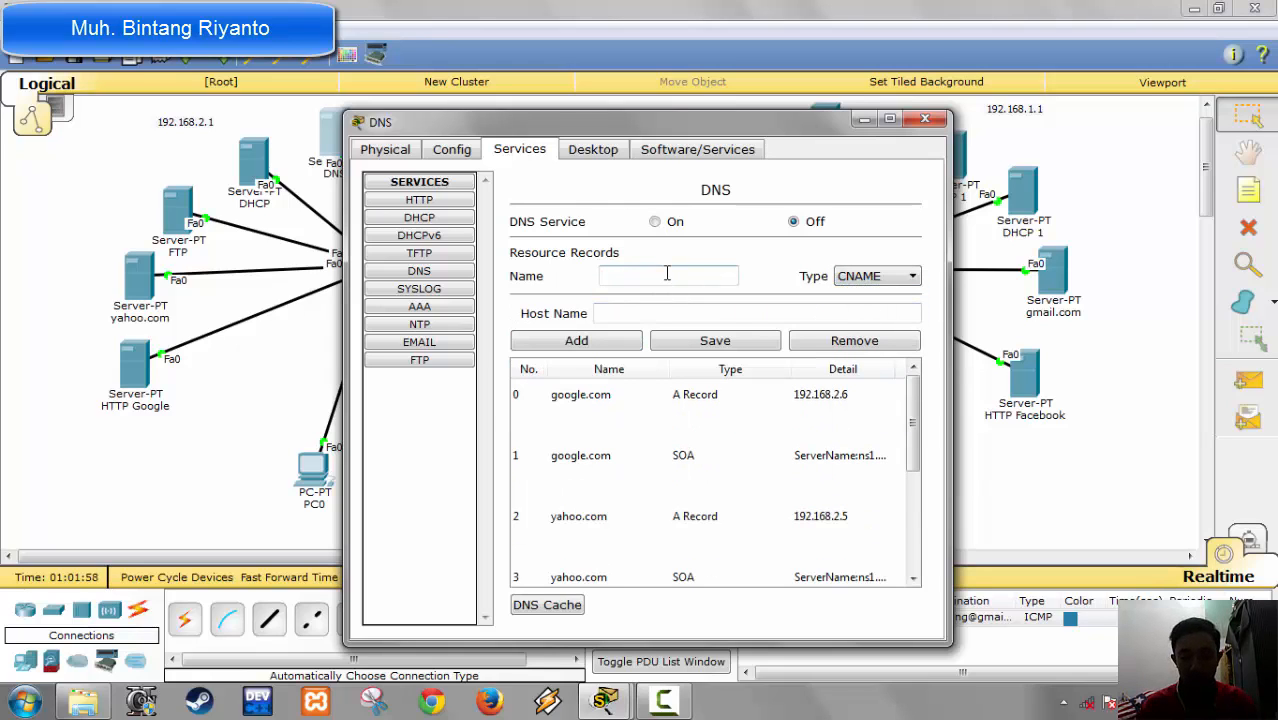
pyautogui.write('www.')
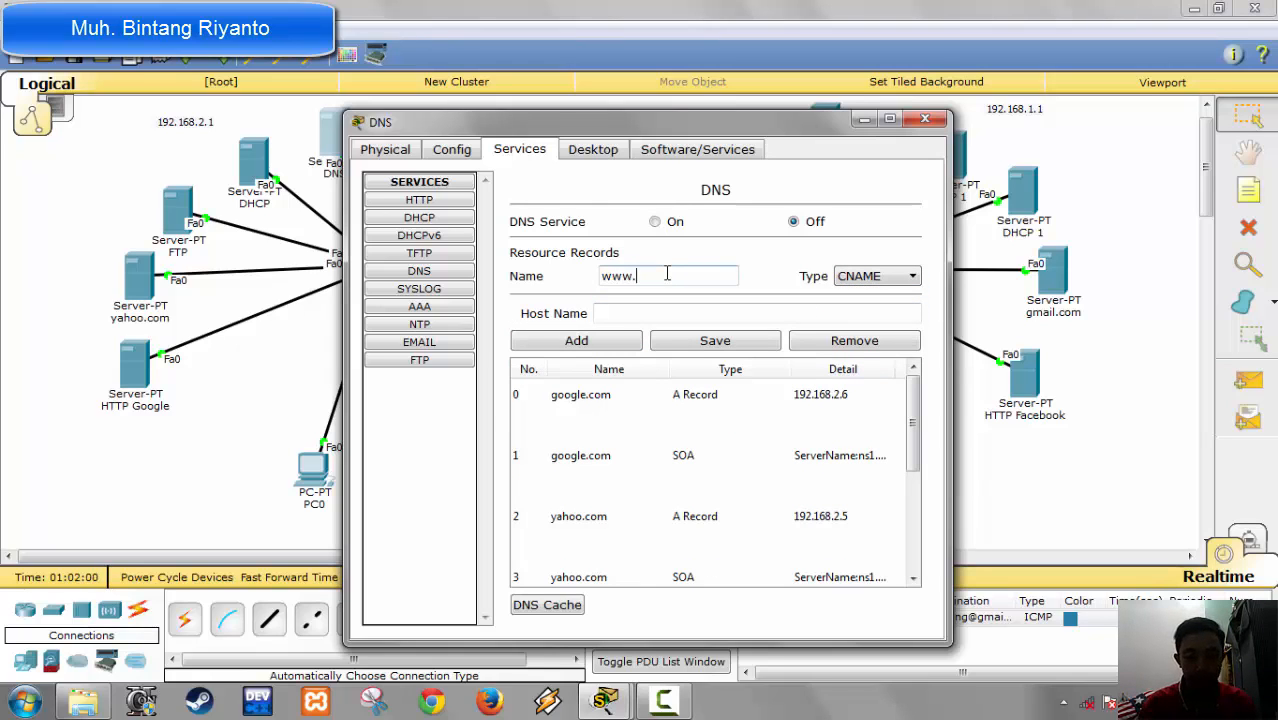
pyautogui.write('google.')
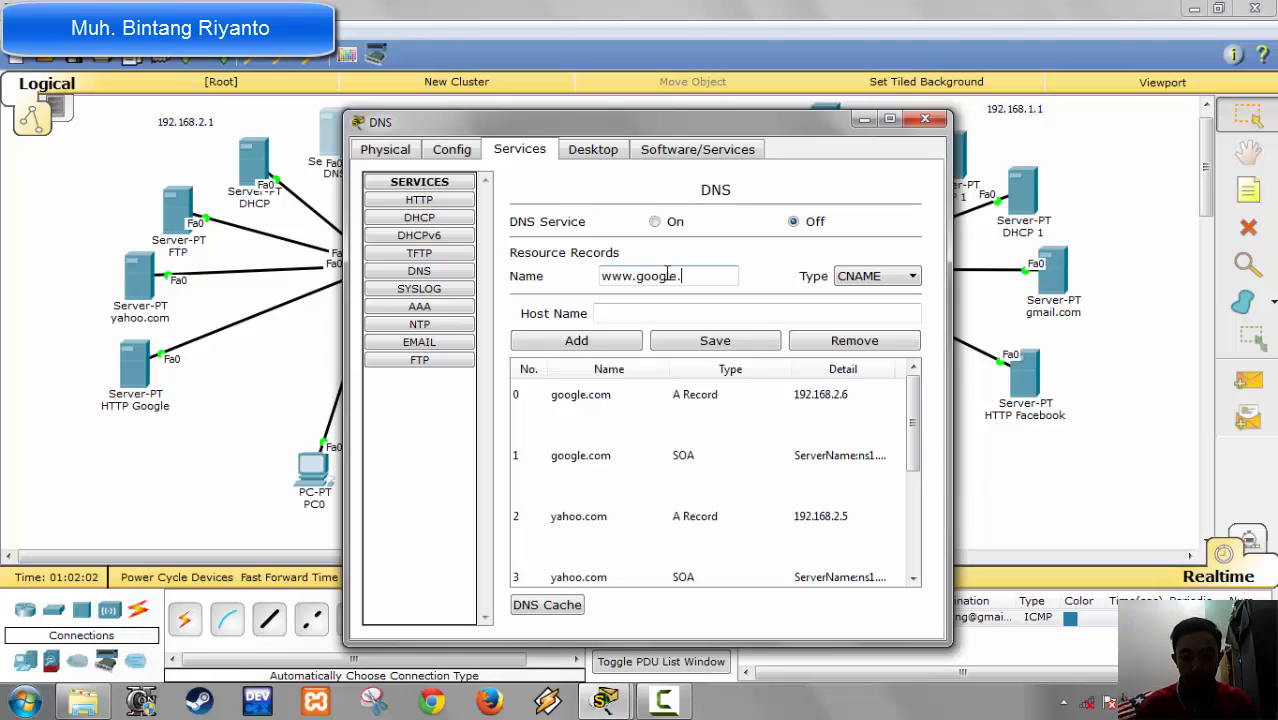
pyautogui.write('com')
pyautogui.press('Tab')
pyautogui.press('Tab')
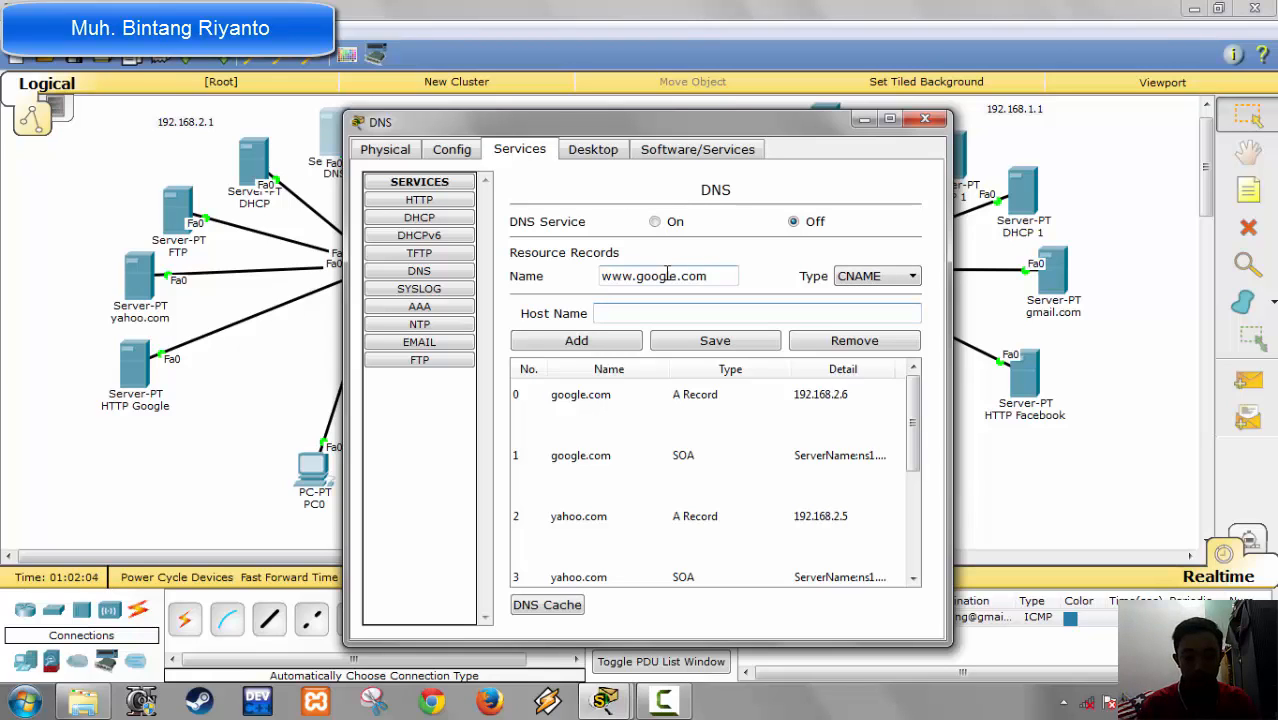
pyautogui.write('google.com')
pyautogui.press('Tab')
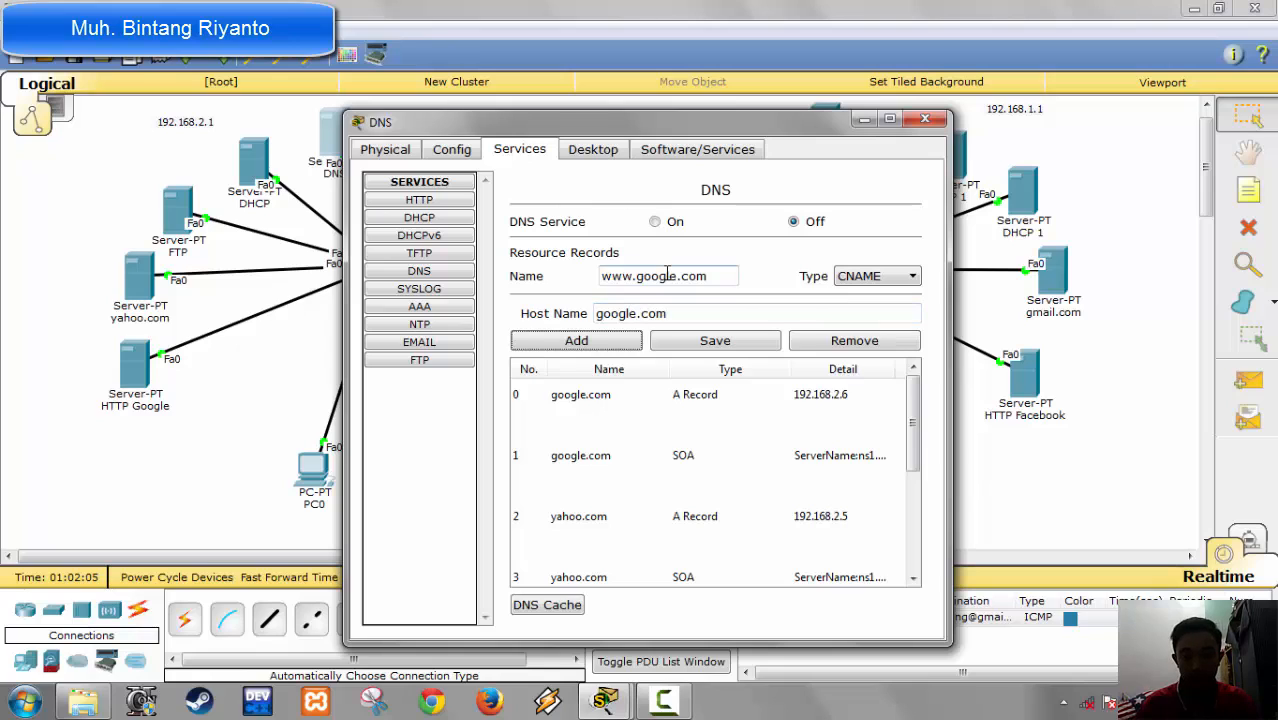
pyautogui.click(585, 345)
# Step: Add an NS record for ns1.google.com with server name DNS Google, and close the DNS server's window
pyautogui.click(860, 276)
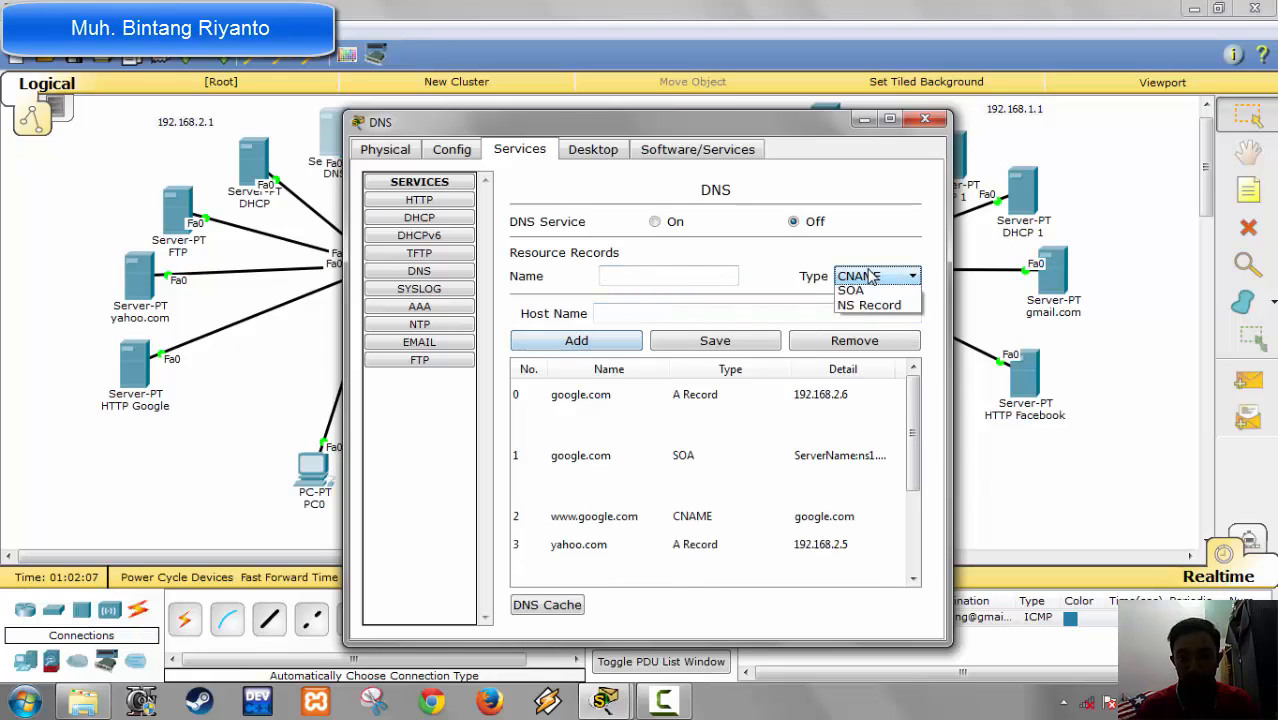
pyautogui.click(860, 346)
pyautogui.click(662, 279)
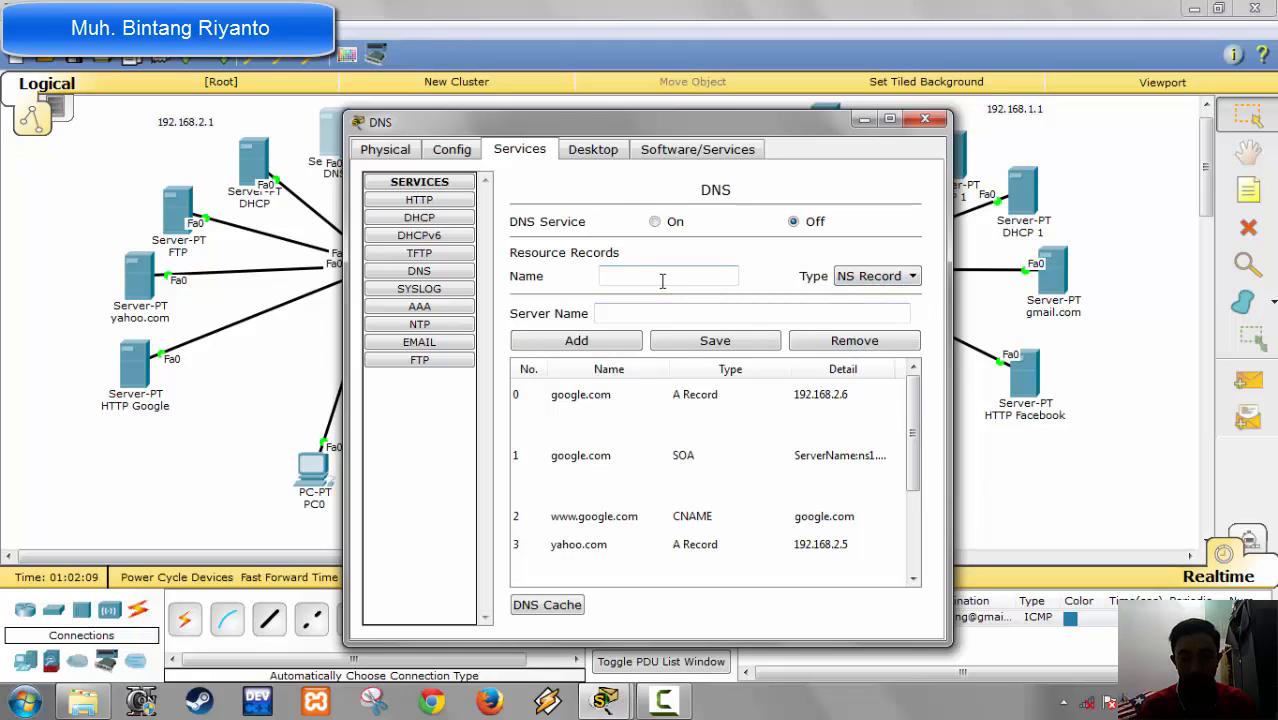
pyautogui.write('ns1.googl')
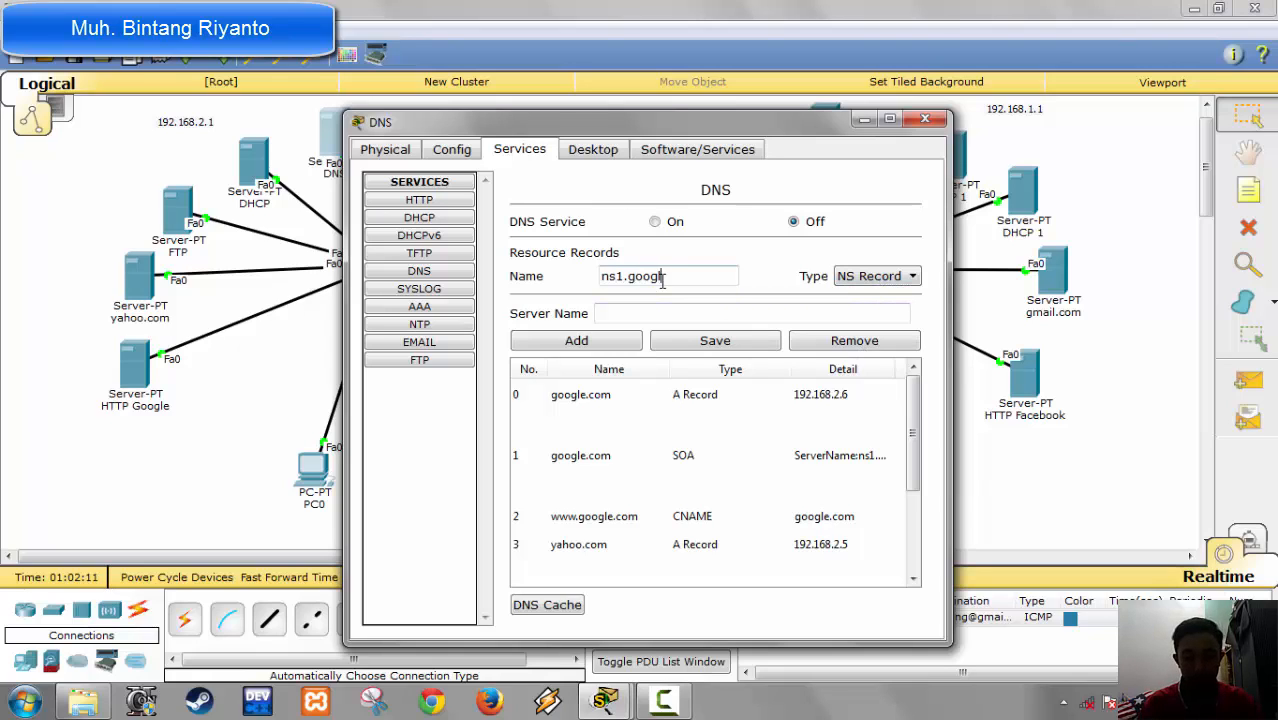
pyautogui.write('e.com')
pyautogui.press('Tab')
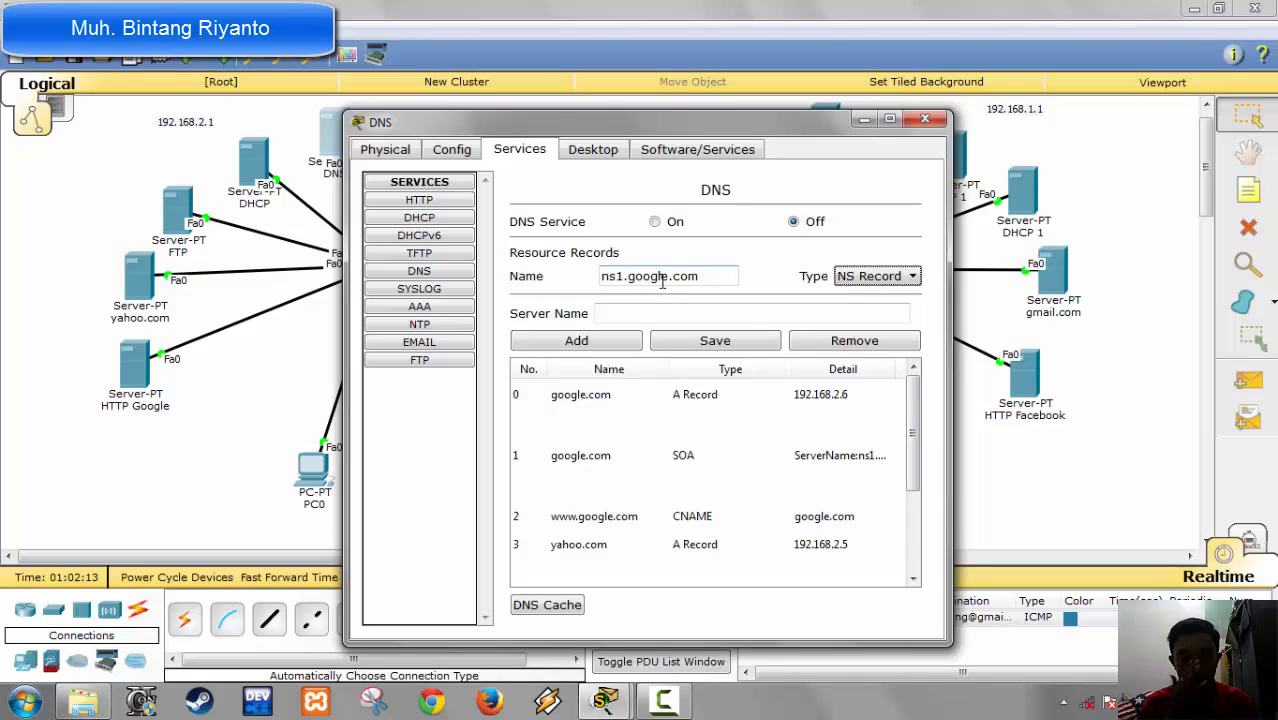
pyautogui.click(660, 314)
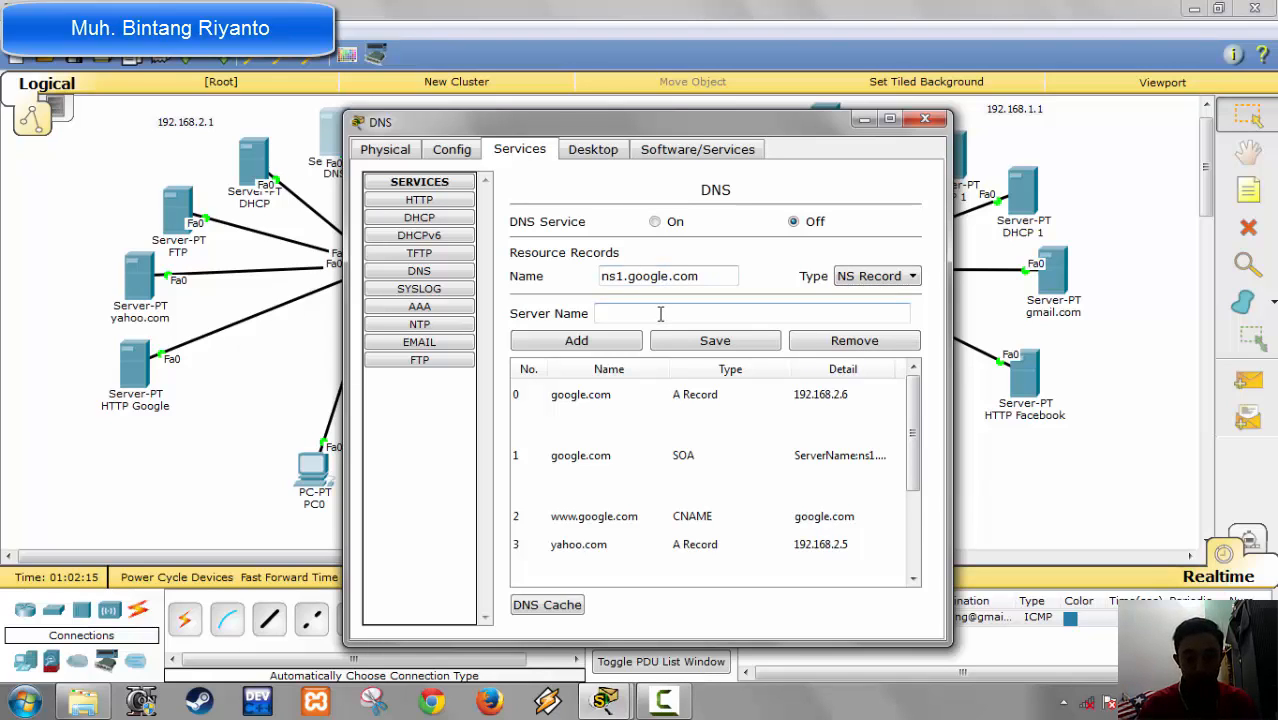
pyautogui.write('DNS Google')
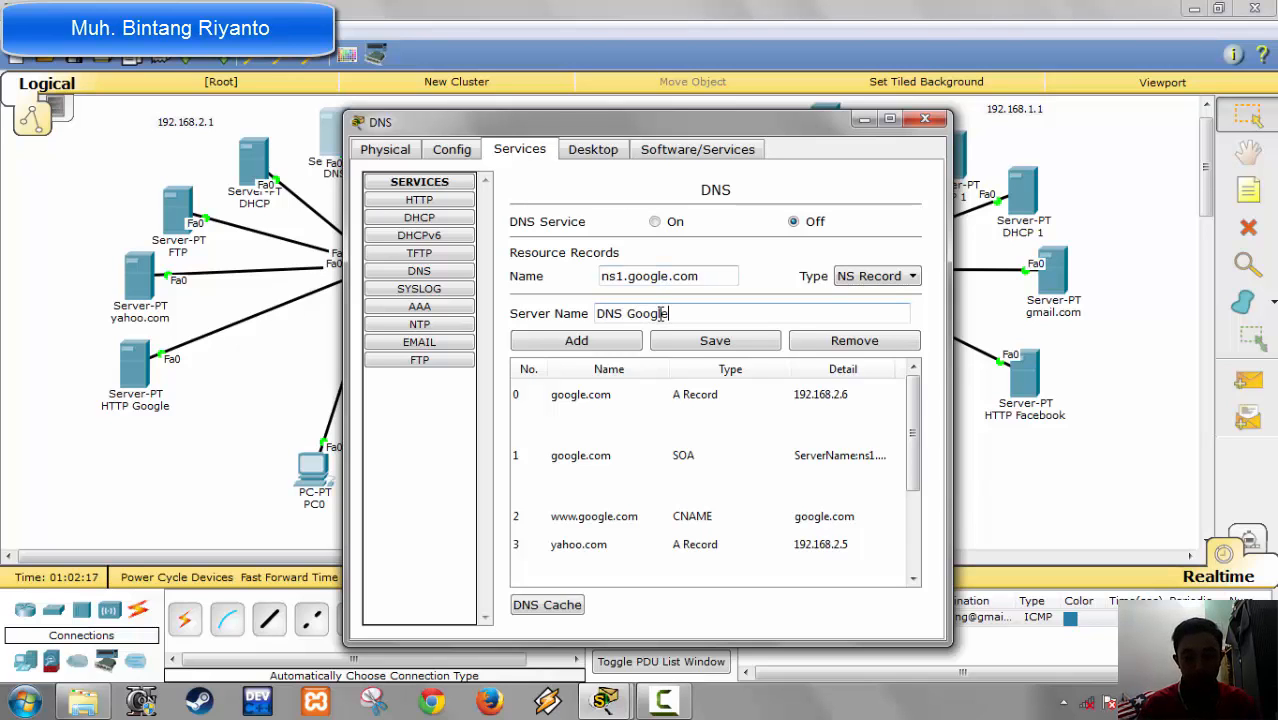
pyautogui.click(577, 340)
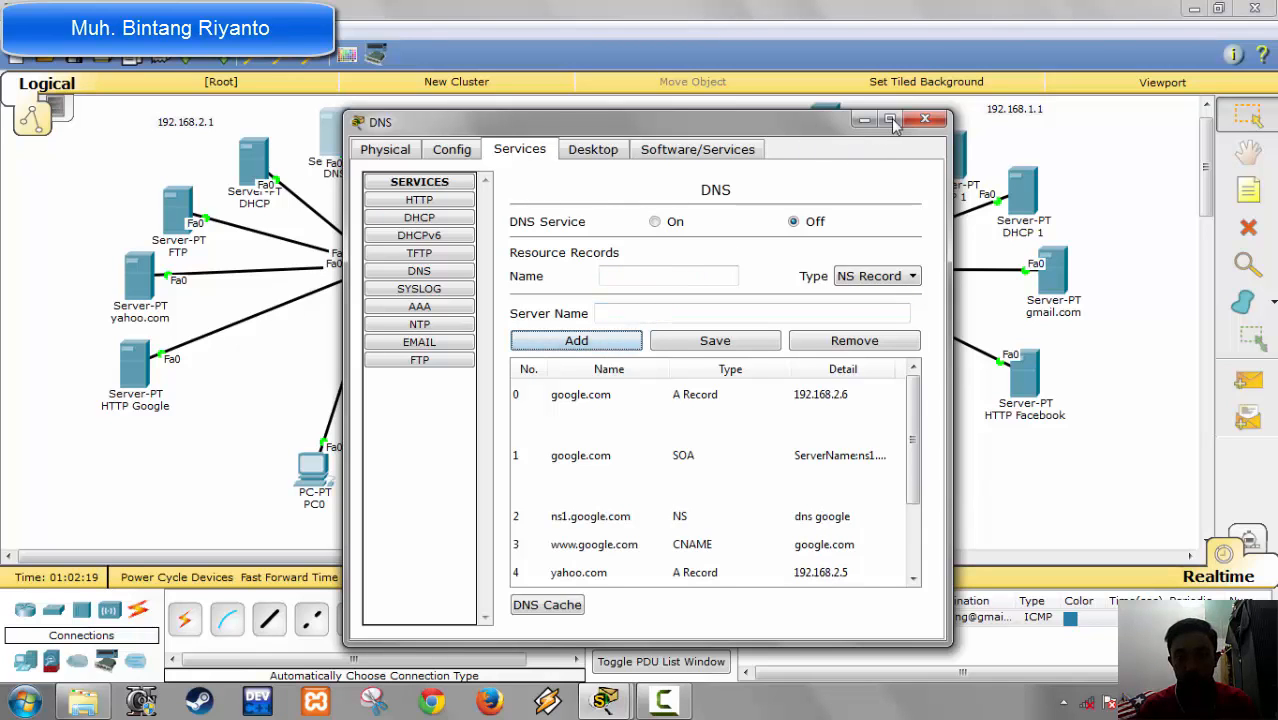
pyautogui.click(925, 120)
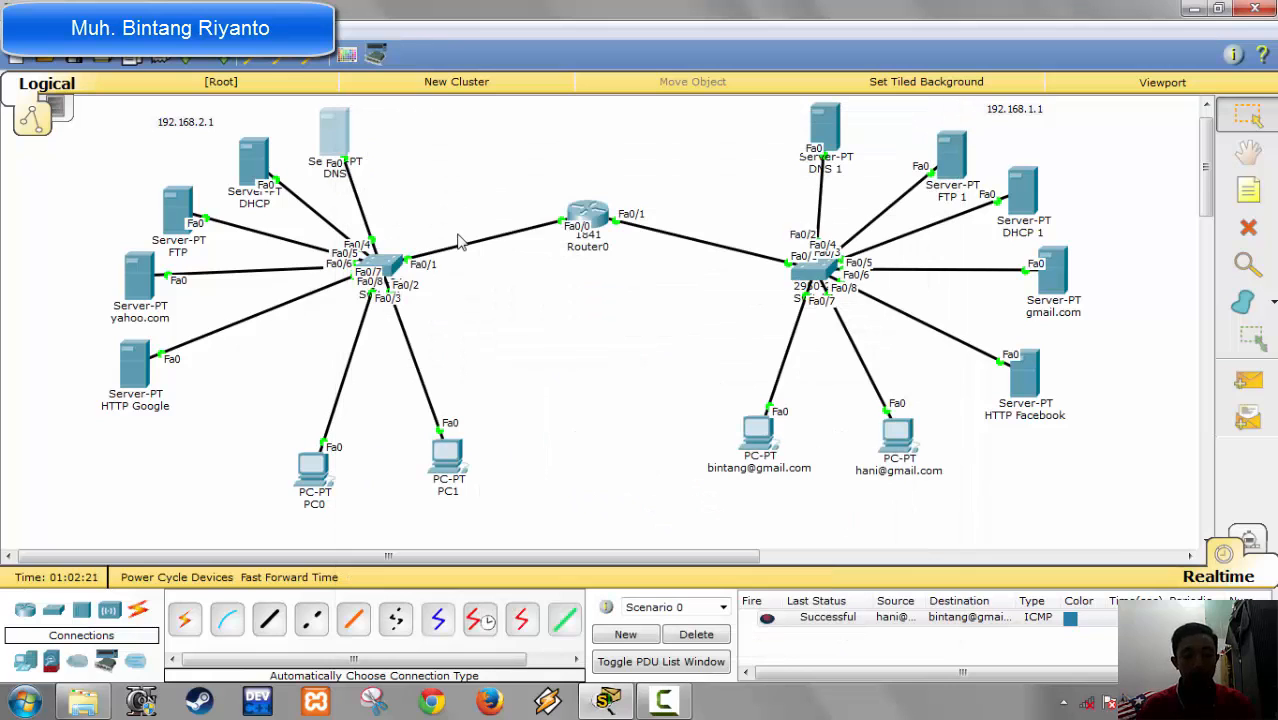
# Step: Change PC0's display name to its mail user's yahoo.com e-mail address
pyautogui.click(318, 470)
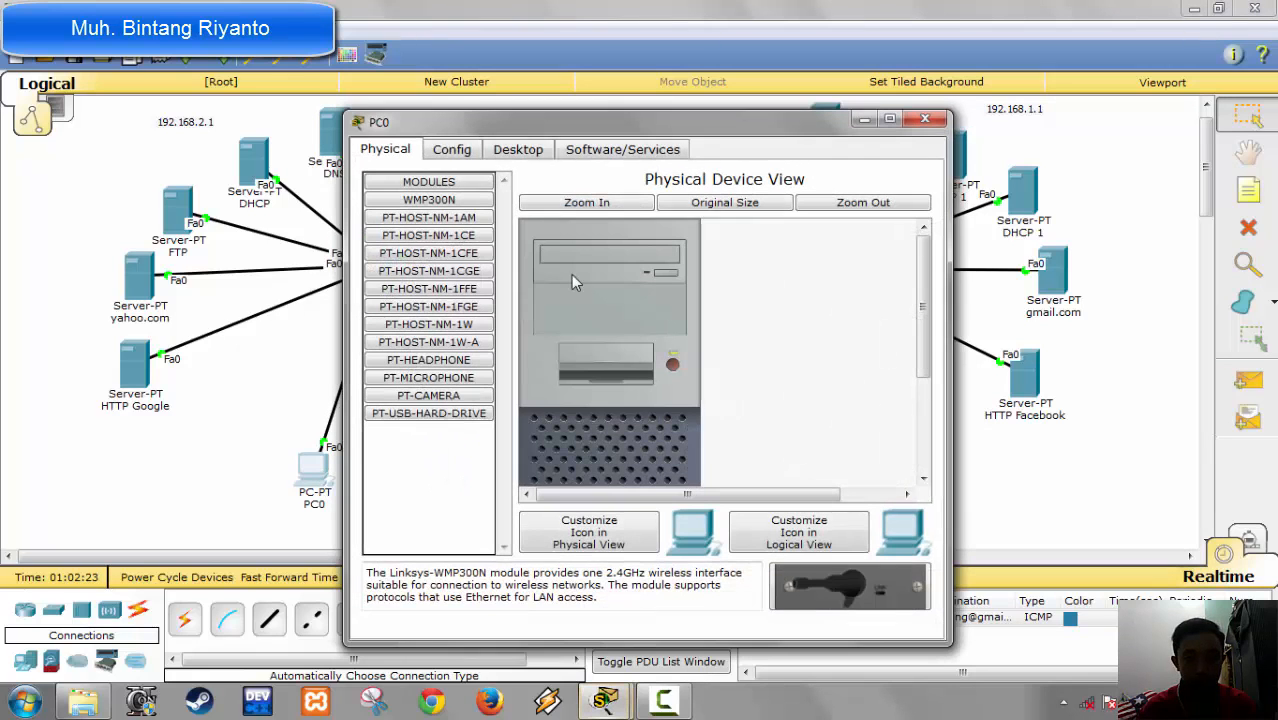
pyautogui.click(450, 153)
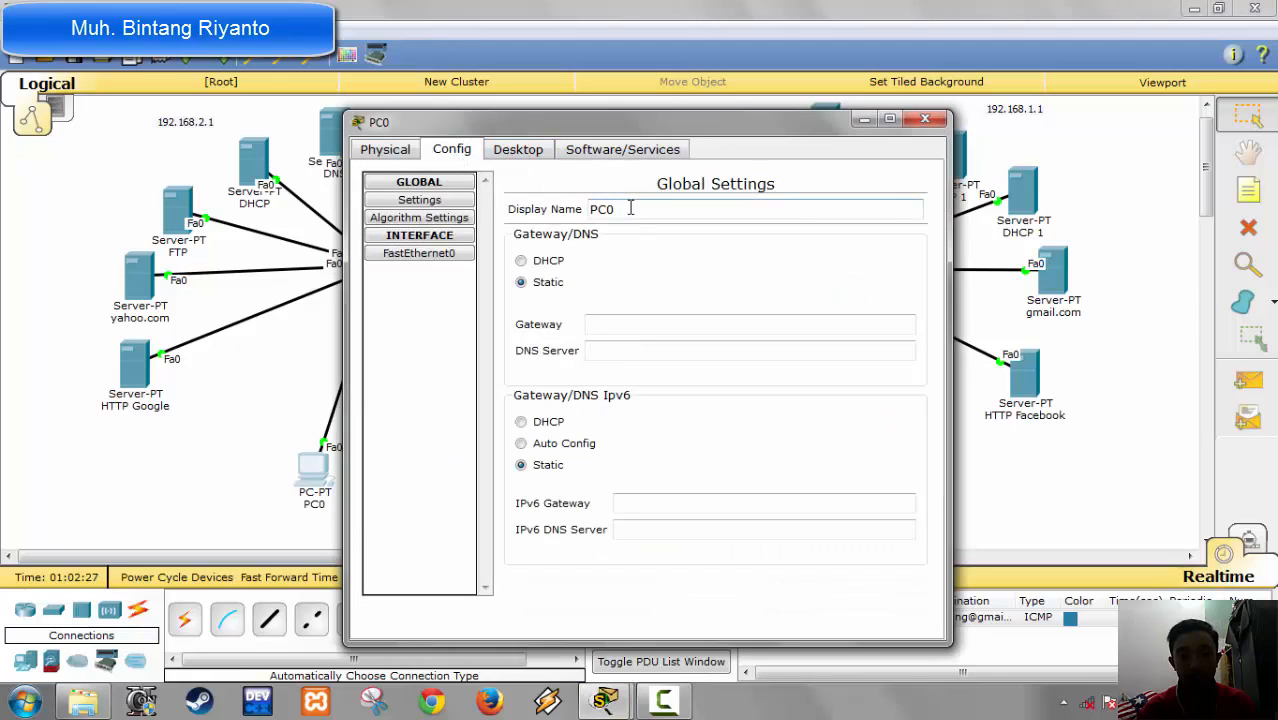
pyautogui.moveTo(630, 209); pyautogui.dragTo(413, 213)
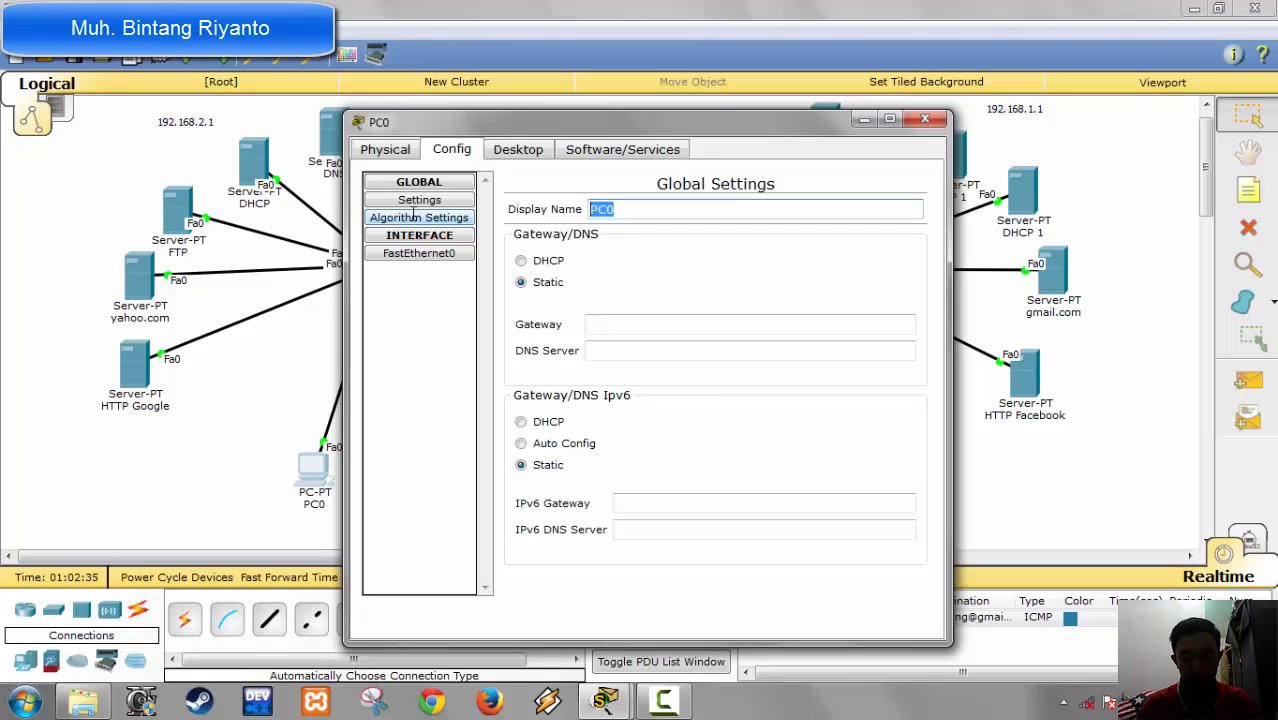
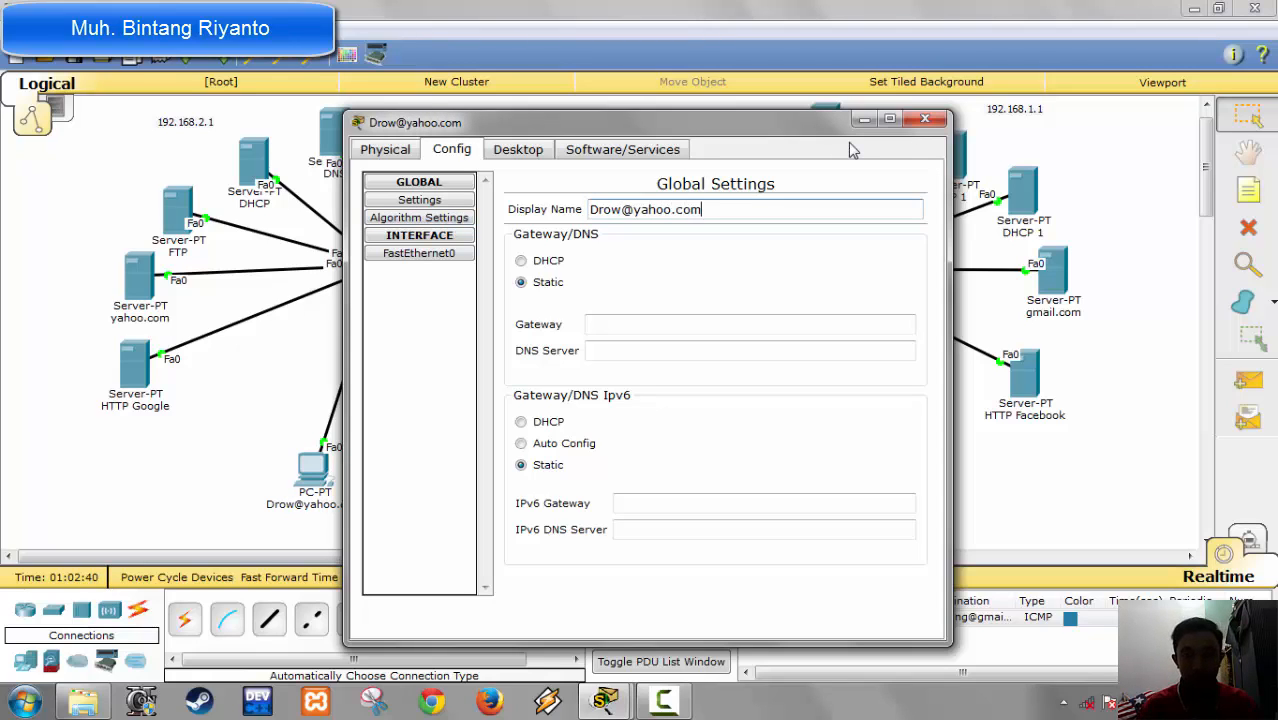
# Step: Switch the renamed PC's IPv4 configuration to DHCP and close its window
pyautogui.click(518, 149)
pyautogui.click(418, 222)
pyautogui.click(422, 232)
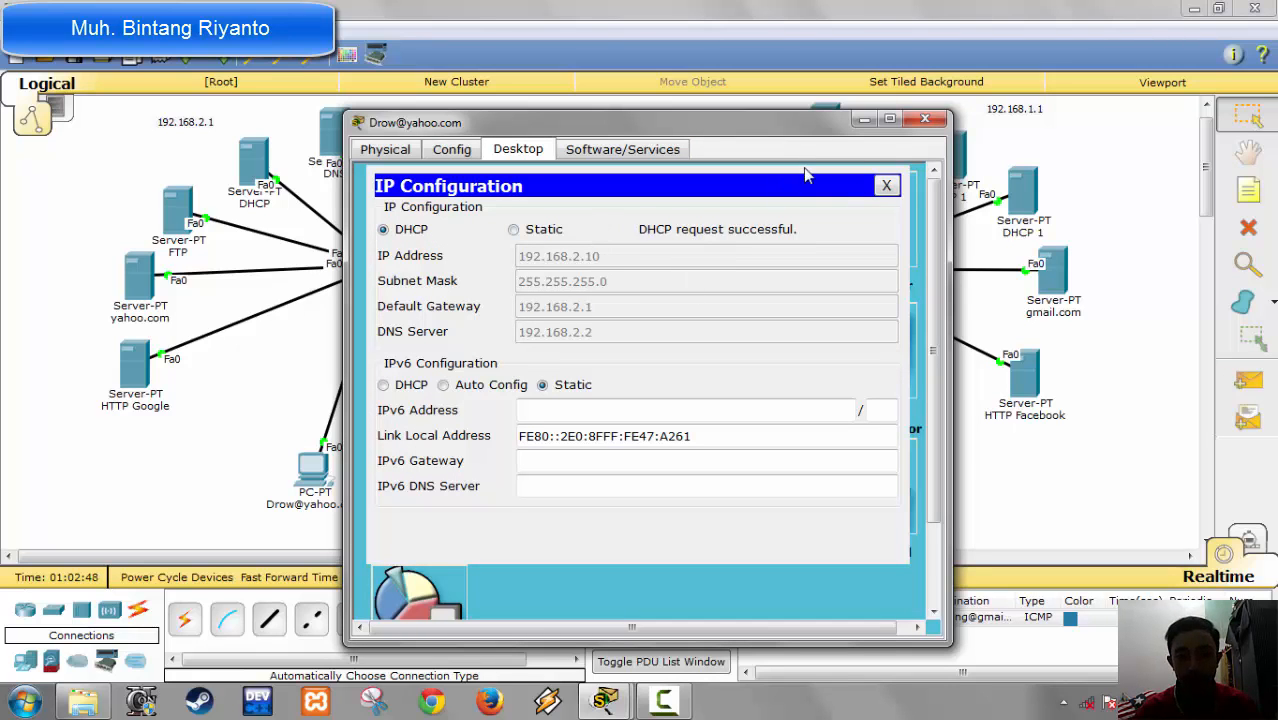
pyautogui.click(924, 119)
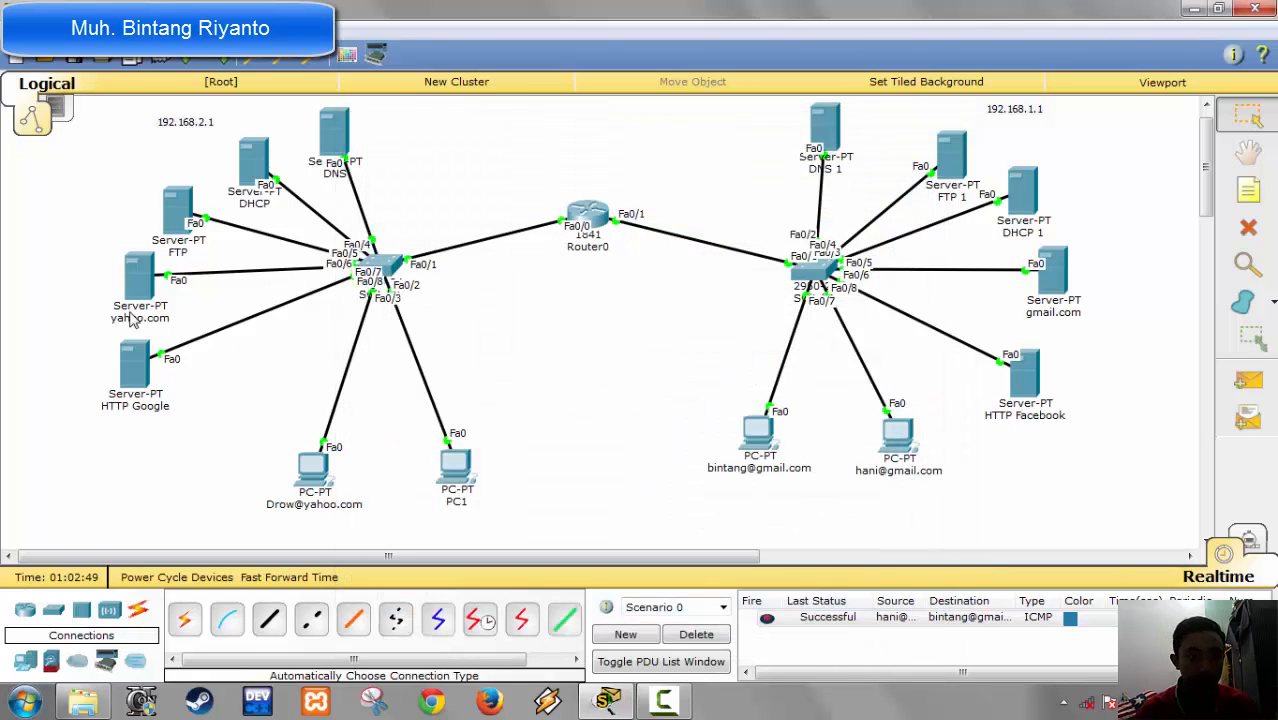
# Step: Check the mail user accounts and their credentials in the yahoo.com server's EMAIL service
pyautogui.click(133, 296)
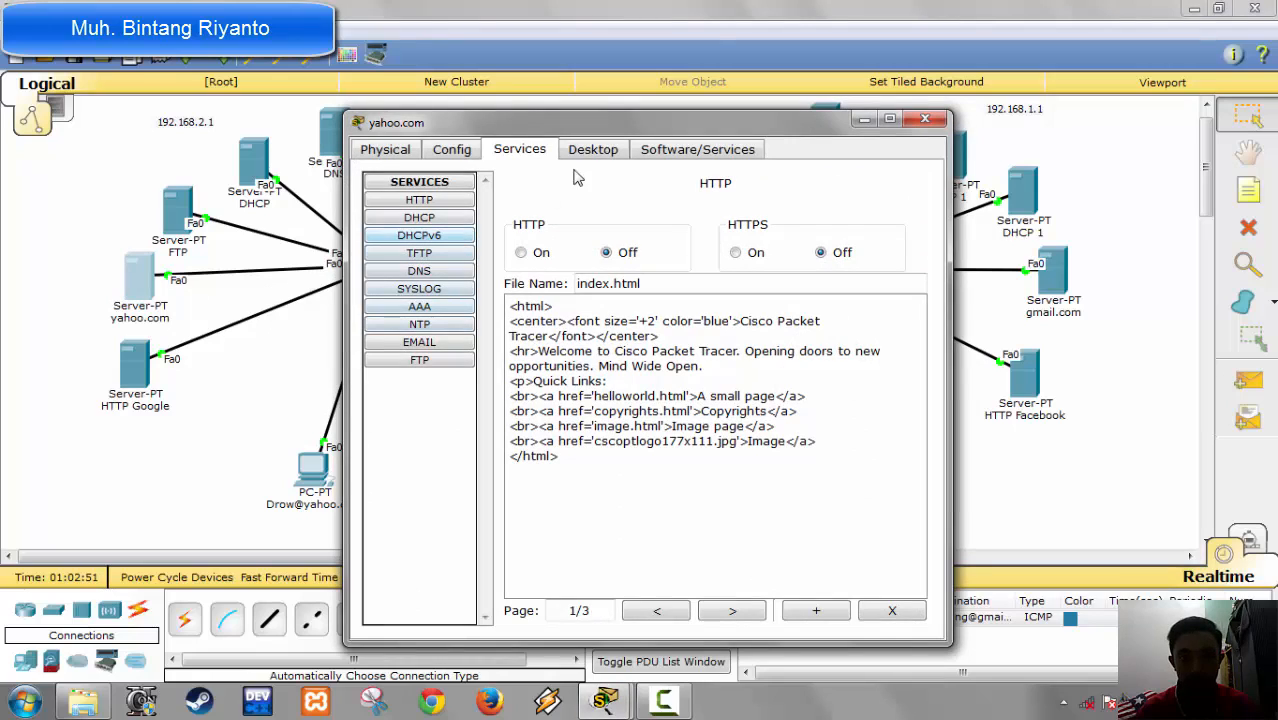
pyautogui.click(419, 343)
pyautogui.click(537, 351)
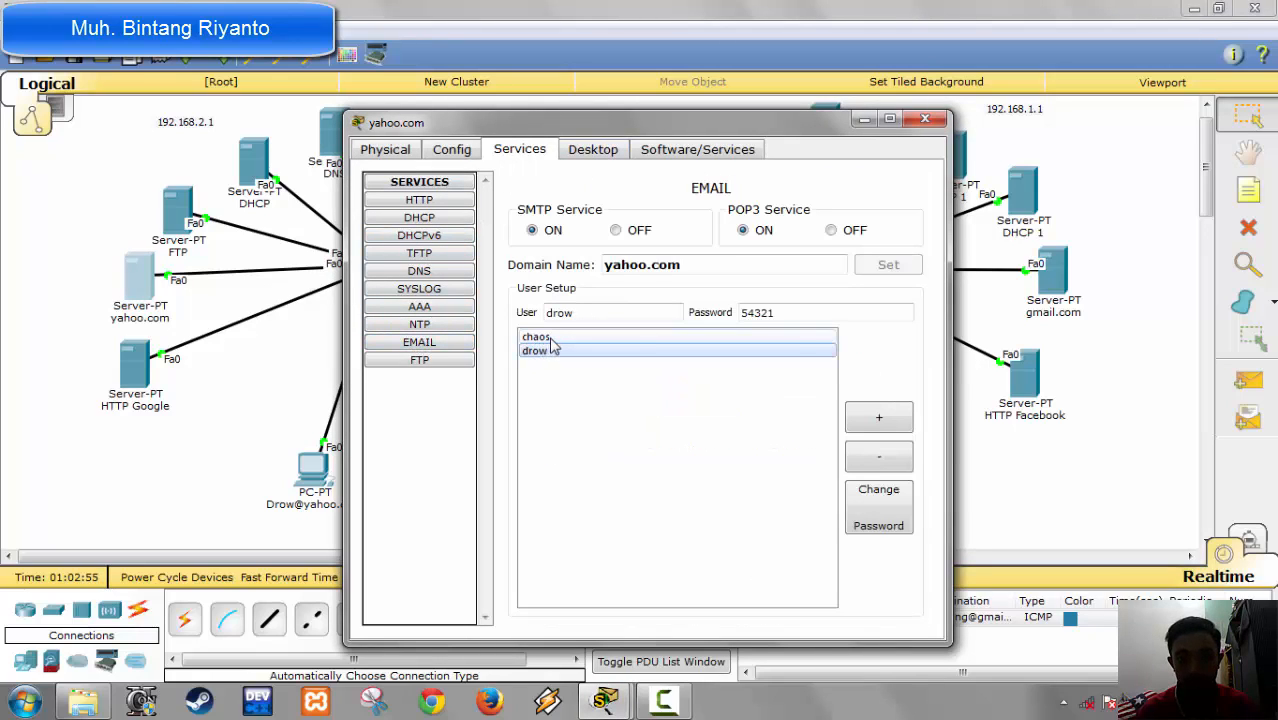
pyautogui.click(550, 337)
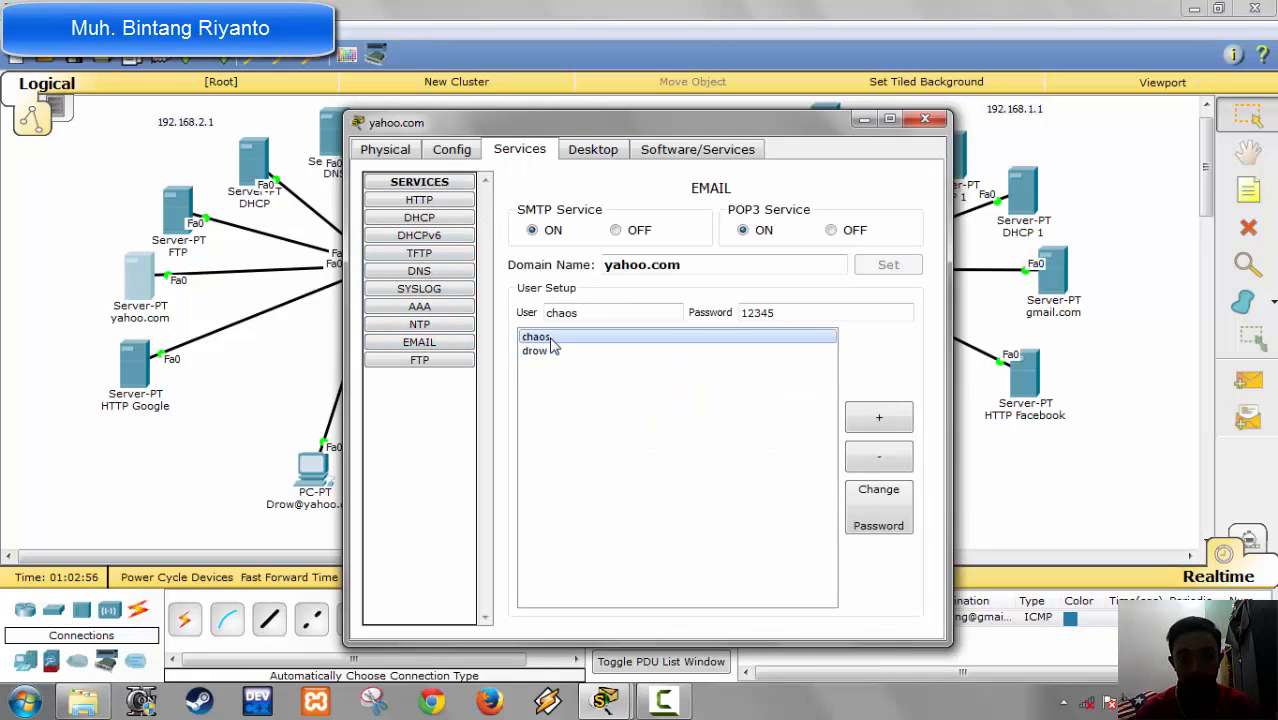
pyautogui.click(923, 120)
# Step: In the first yahoo.com PC's mail configuration, enter the mail user's name and e-mail address as user information
pyautogui.click(322, 476)
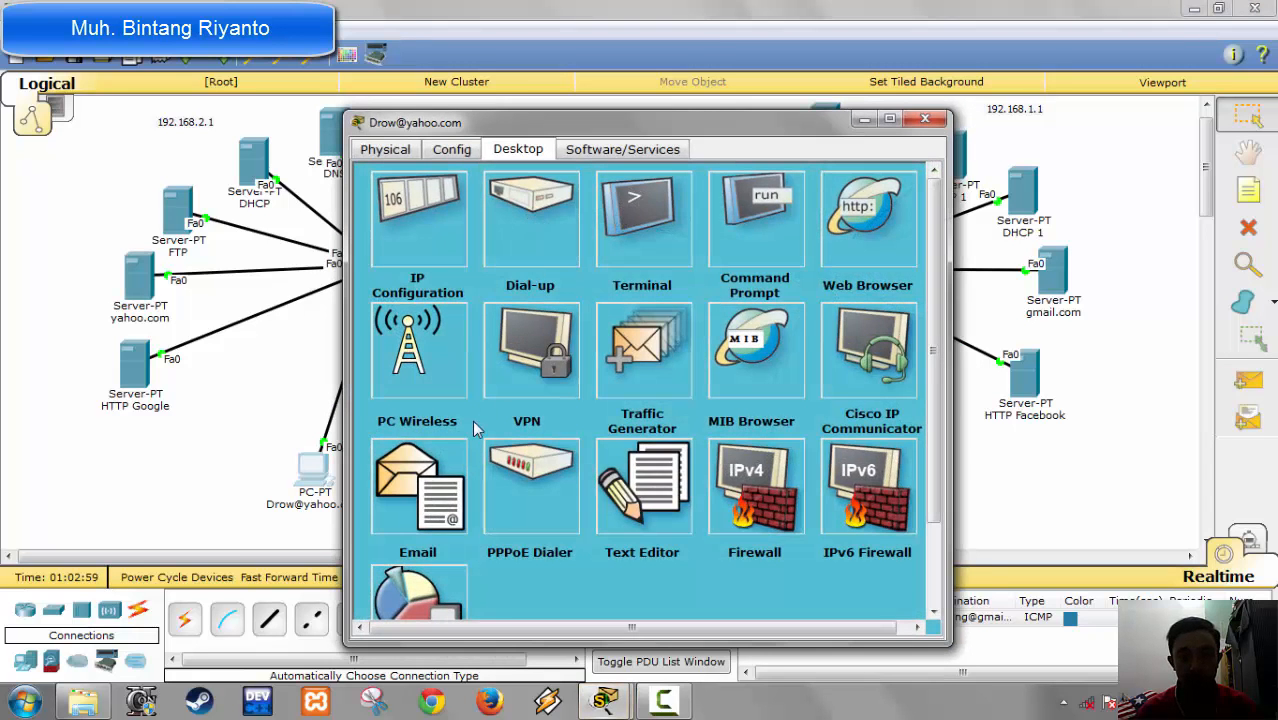
pyautogui.click(438, 478)
pyautogui.click(572, 268)
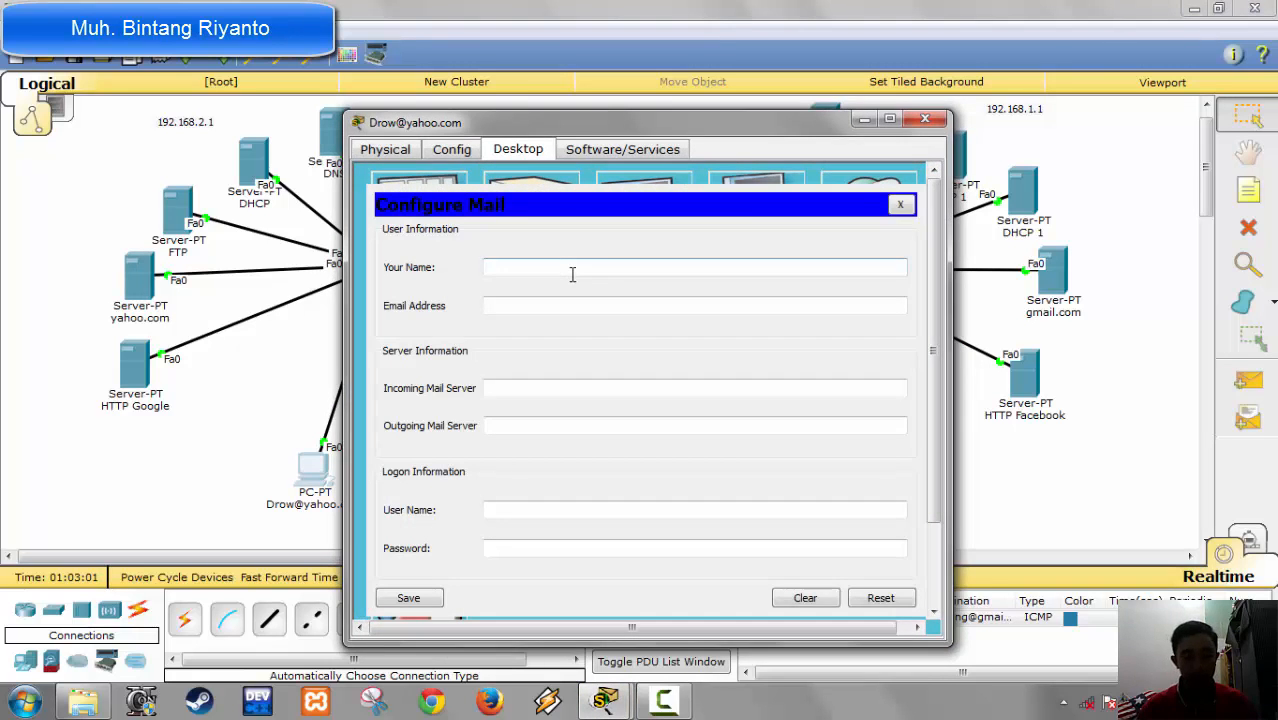
pyautogui.write('dr')
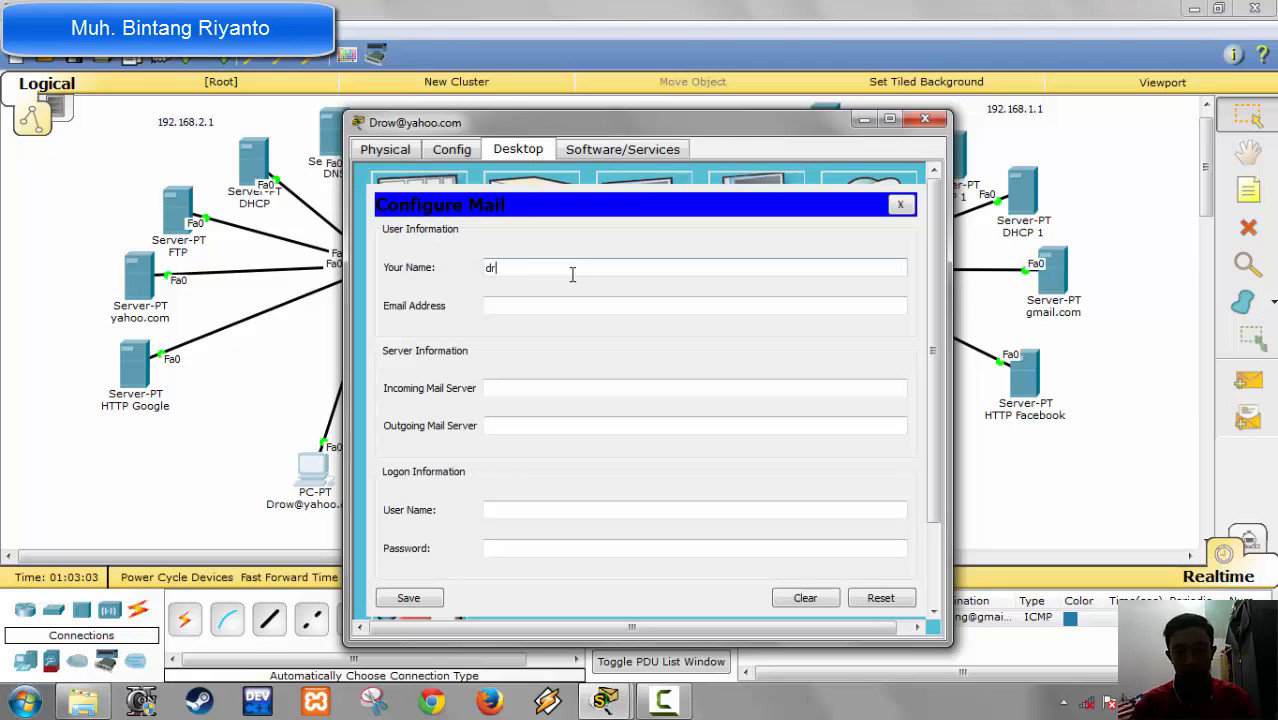
pyautogui.write('ow')
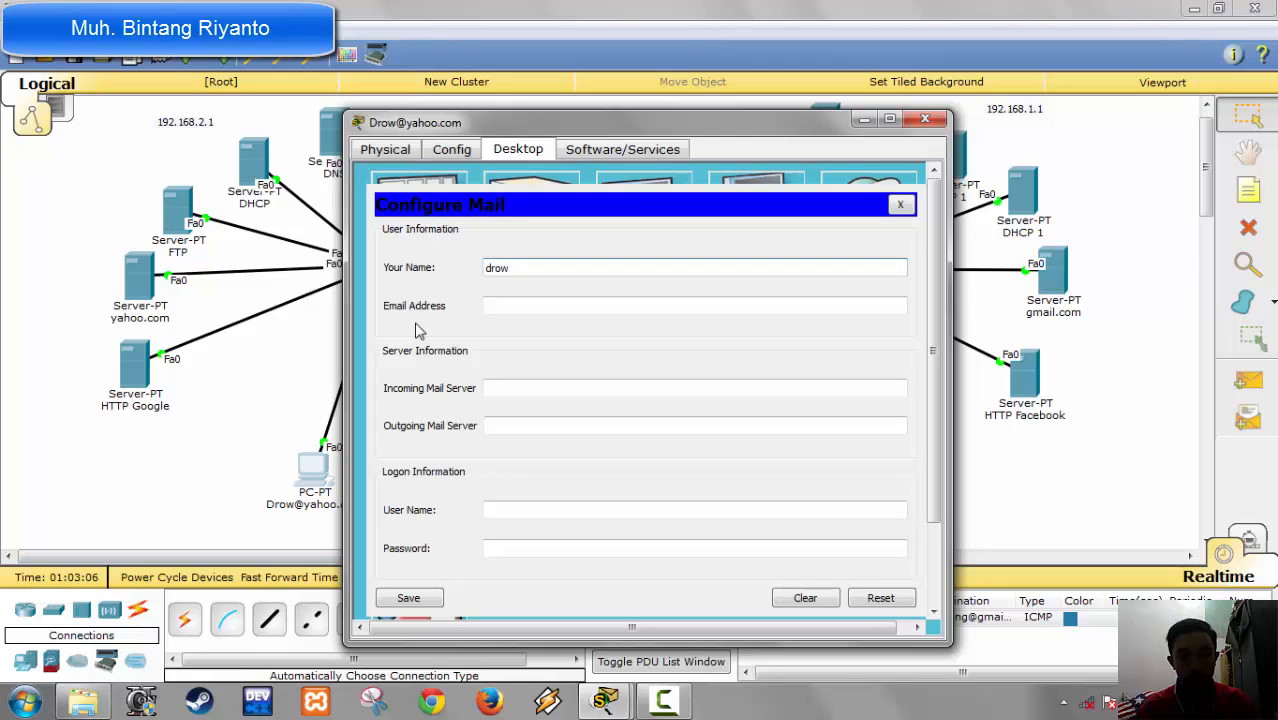
pyautogui.click(532, 304)
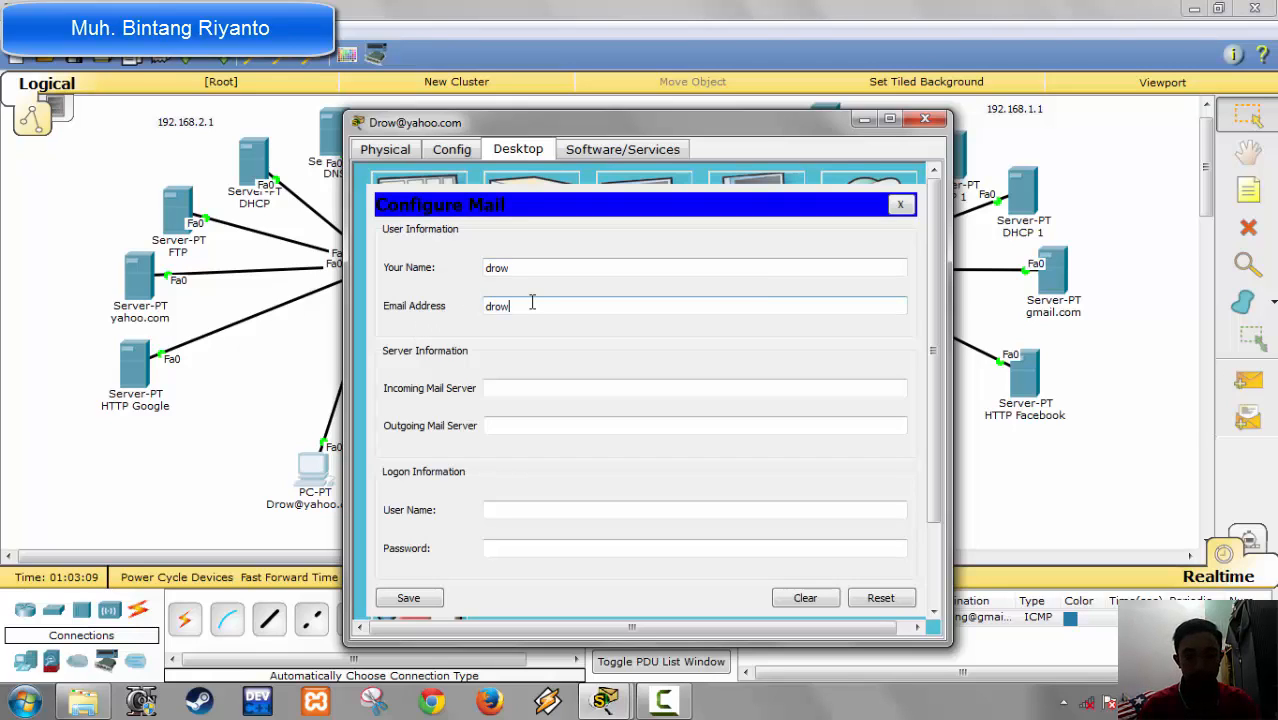
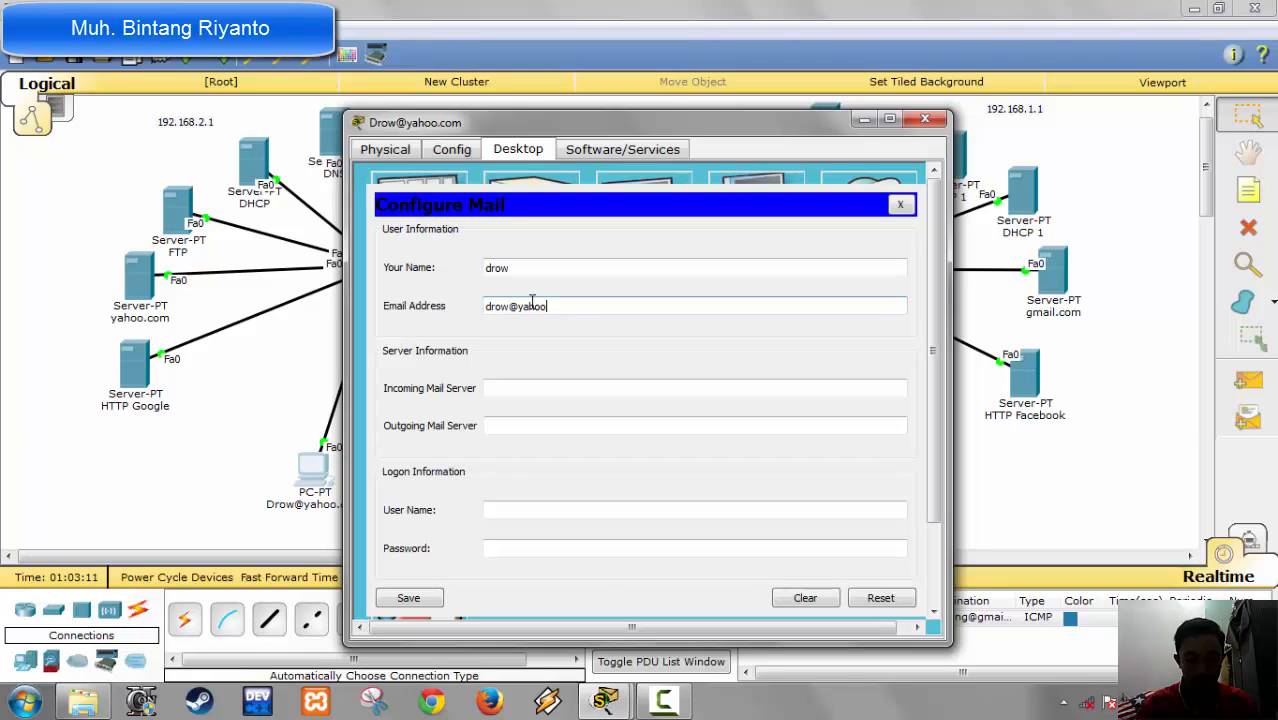
pyautogui.press('Tab')
pyautogui.press('Tab')
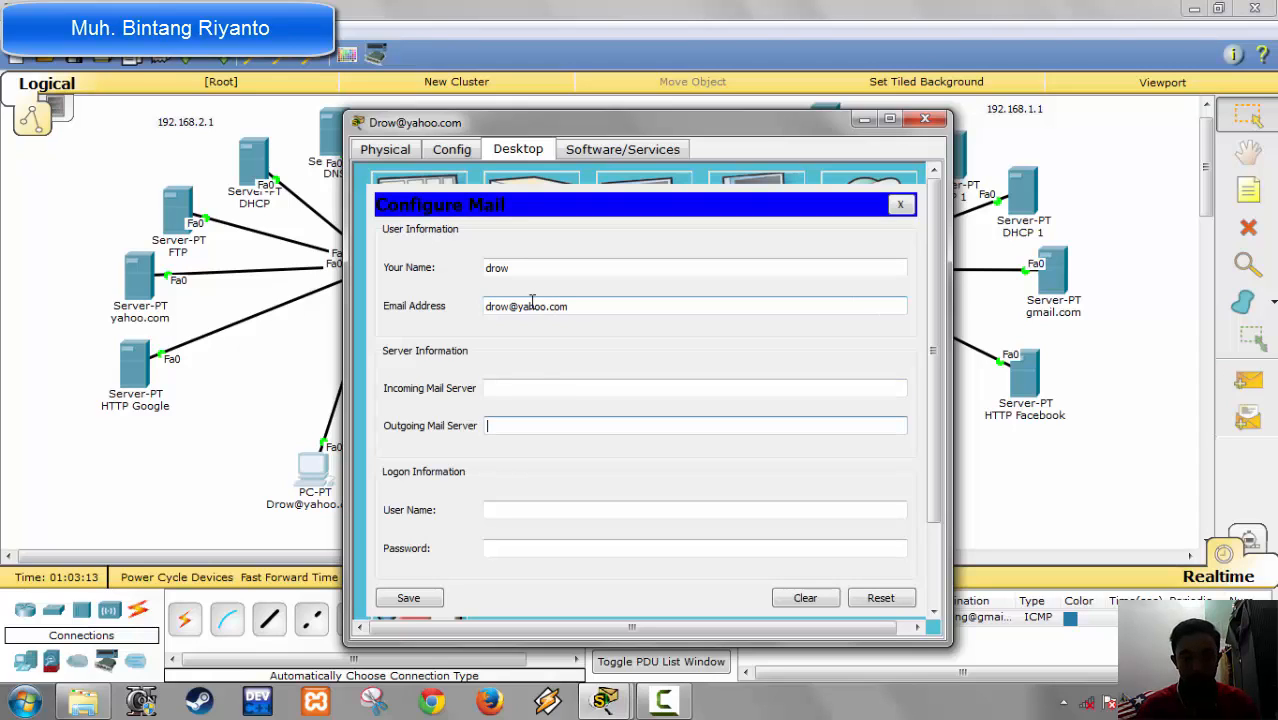
# Step: Set both the incoming and outgoing mail servers of the first yahoo.com PC to yahoo.com
pyautogui.click(521, 386)
pyautogui.write('yah')
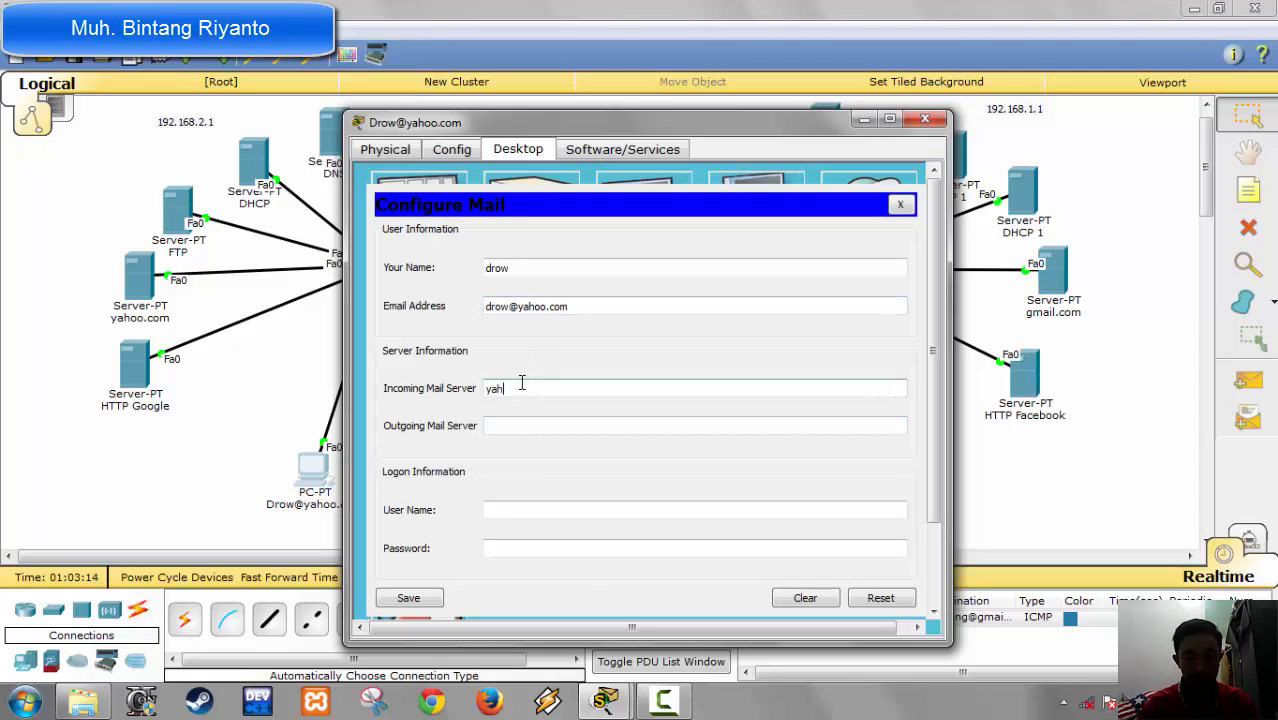
pyautogui.write('oo.com')
pyautogui.press('Tab')
pyautogui.write('y')
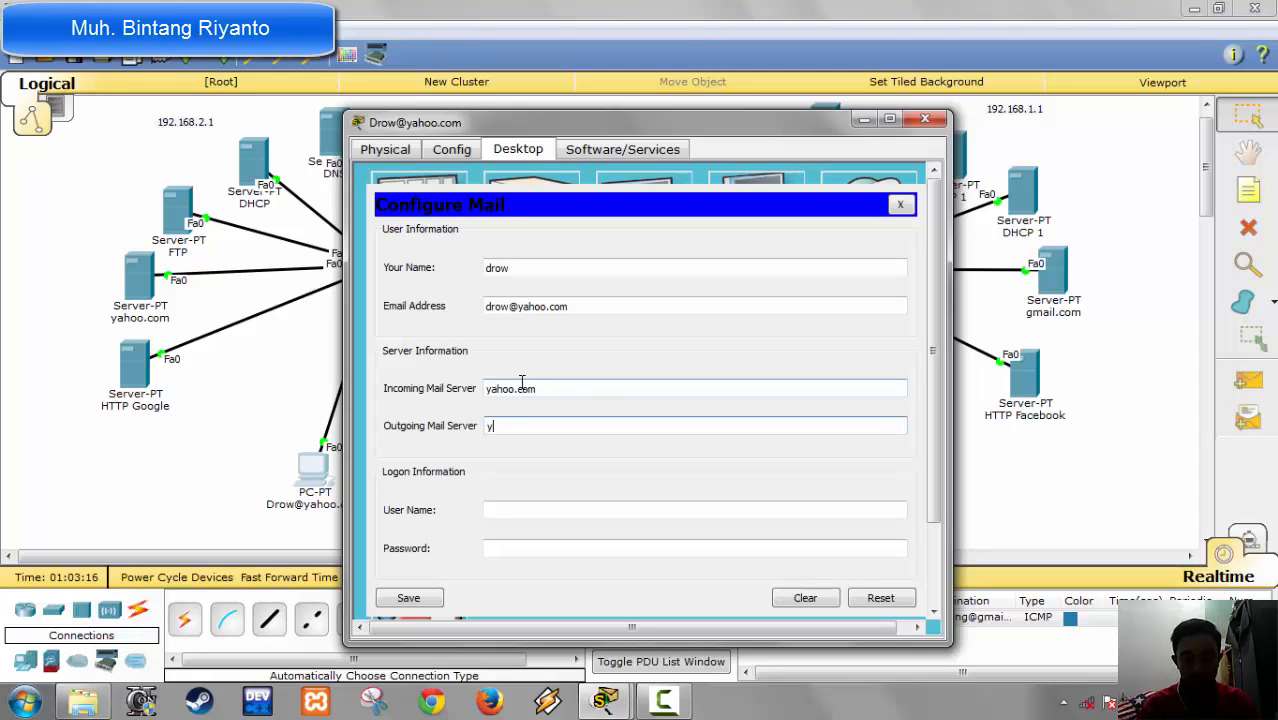
pyautogui.write('ahoo')
pyautogui.write('.coom')
pyautogui.press('BackSpace')
pyautogui.press('BackSpace')
pyautogui.write('m')
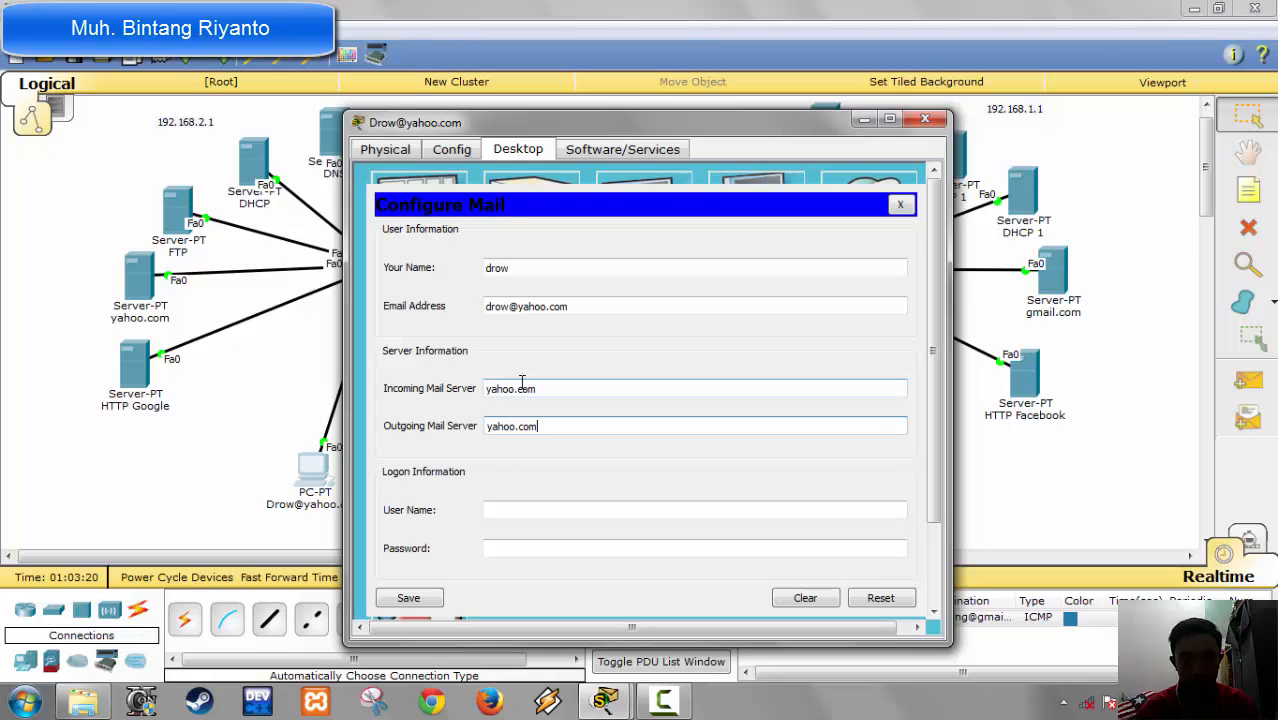
# Step: Enter the mail account's user name and password as logon information, save the mail configuration, and close the PC's window
pyautogui.click(492, 509)
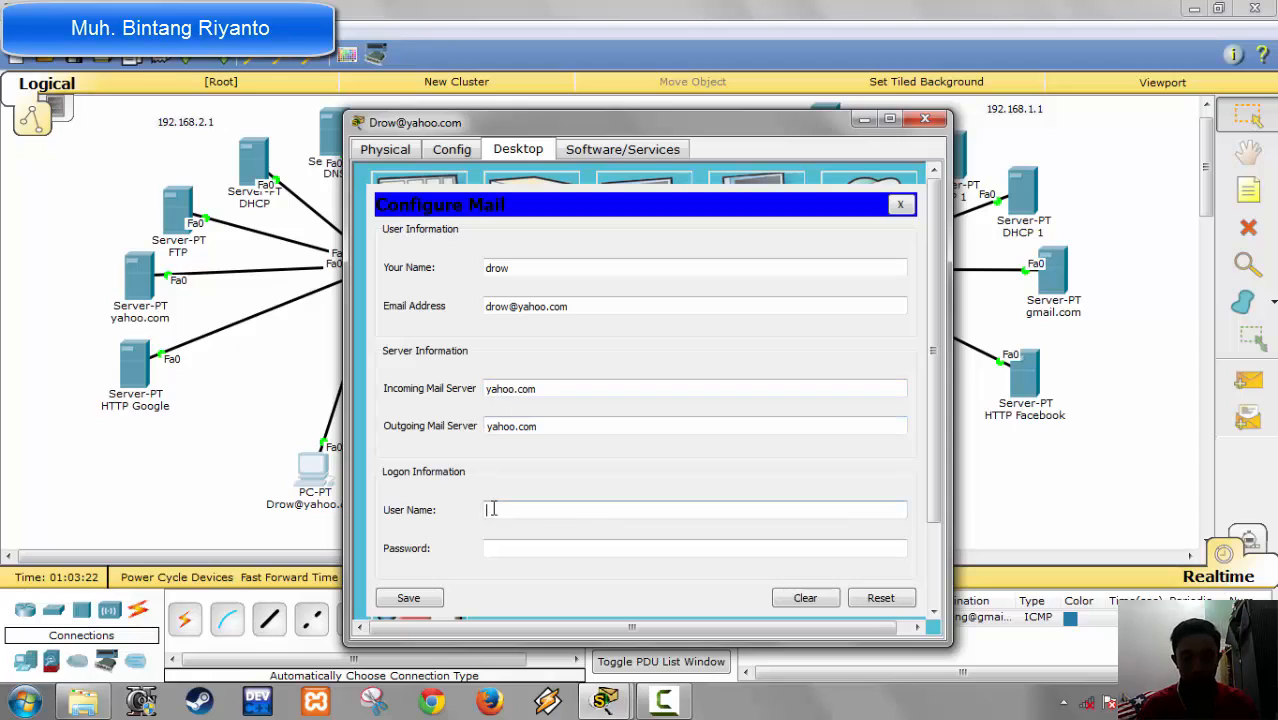
pyautogui.write('drow')
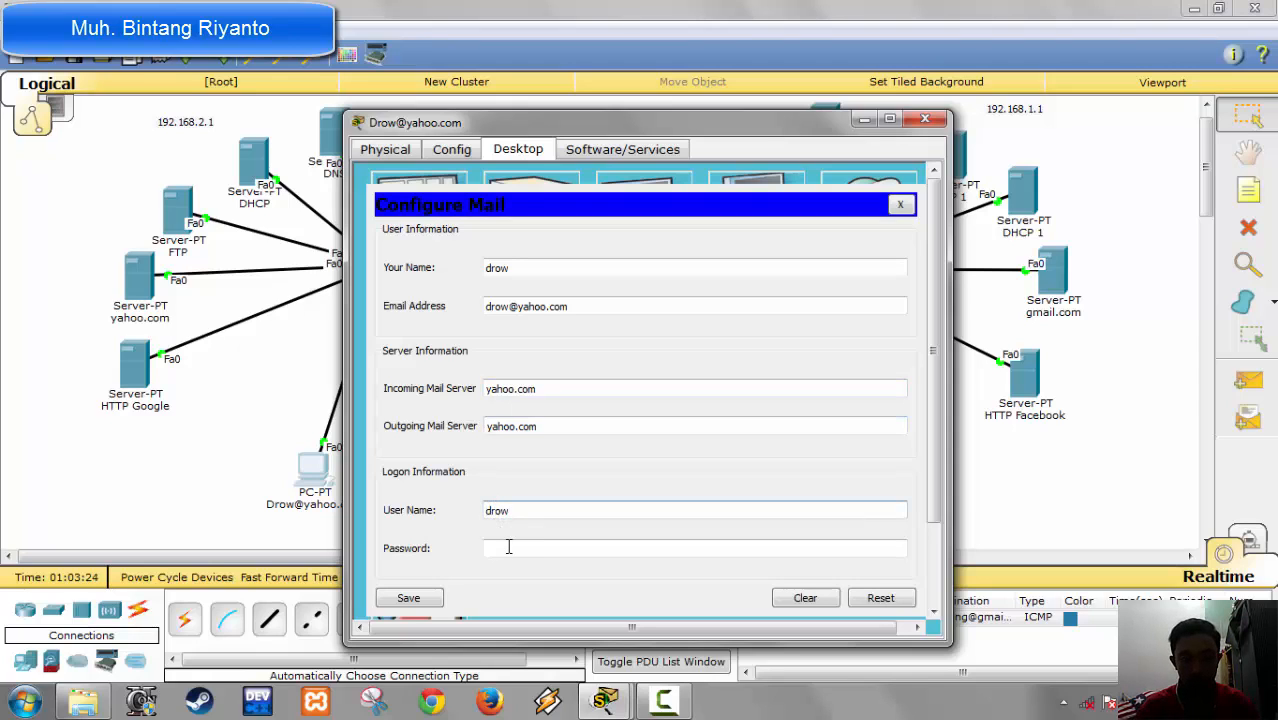
pyautogui.click(508, 545)
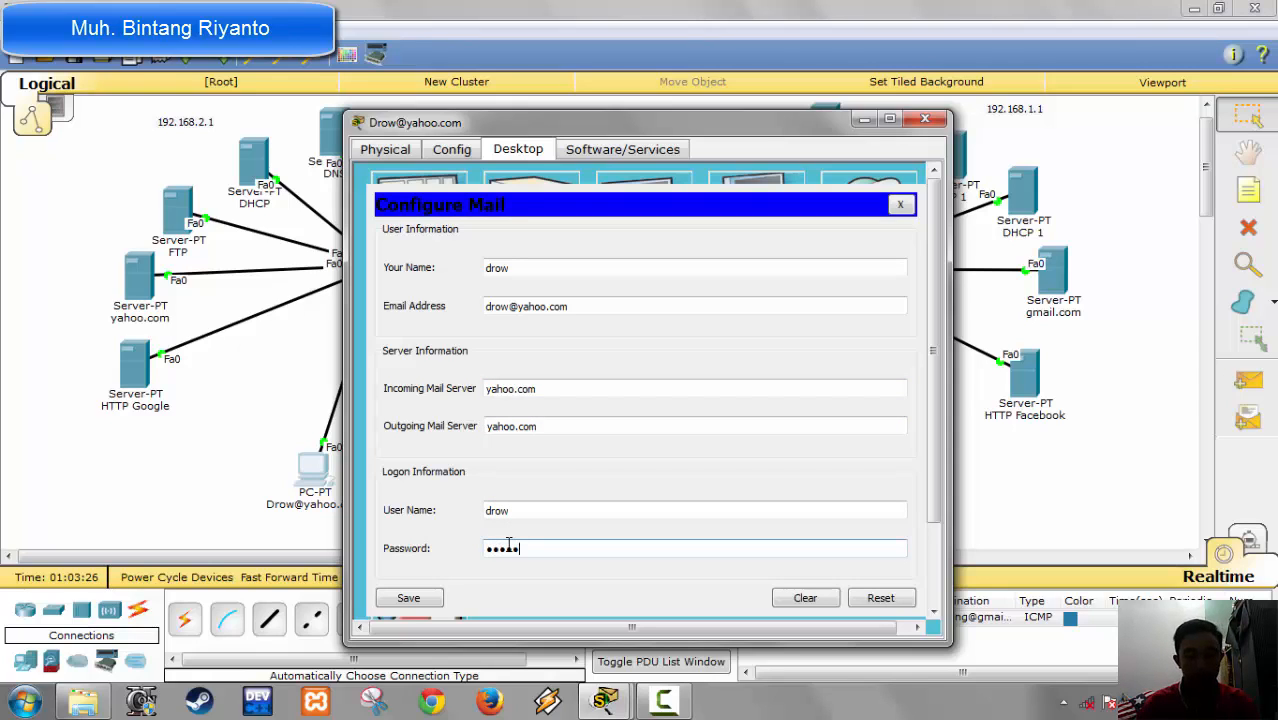
pyautogui.click(432, 598)
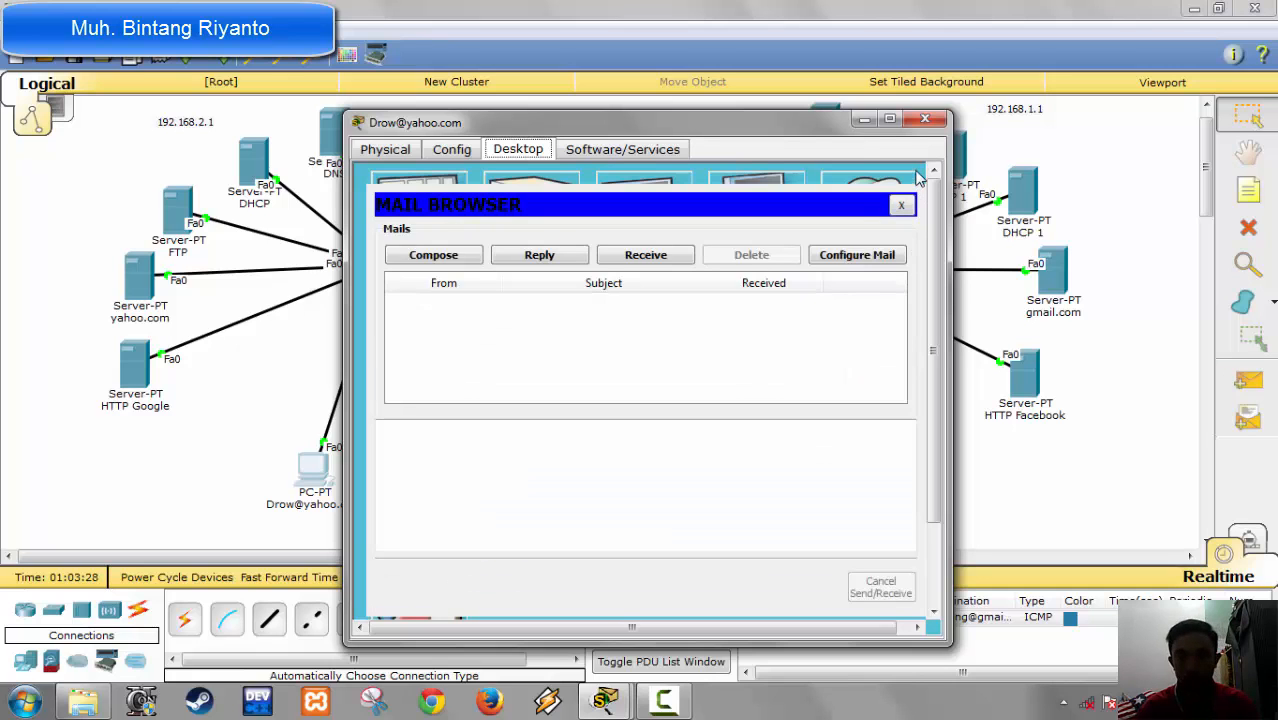
pyautogui.click(925, 119)
# Step: Change PC1's display name to its mail user's yahoo.com e-mail address
pyautogui.click(458, 462)
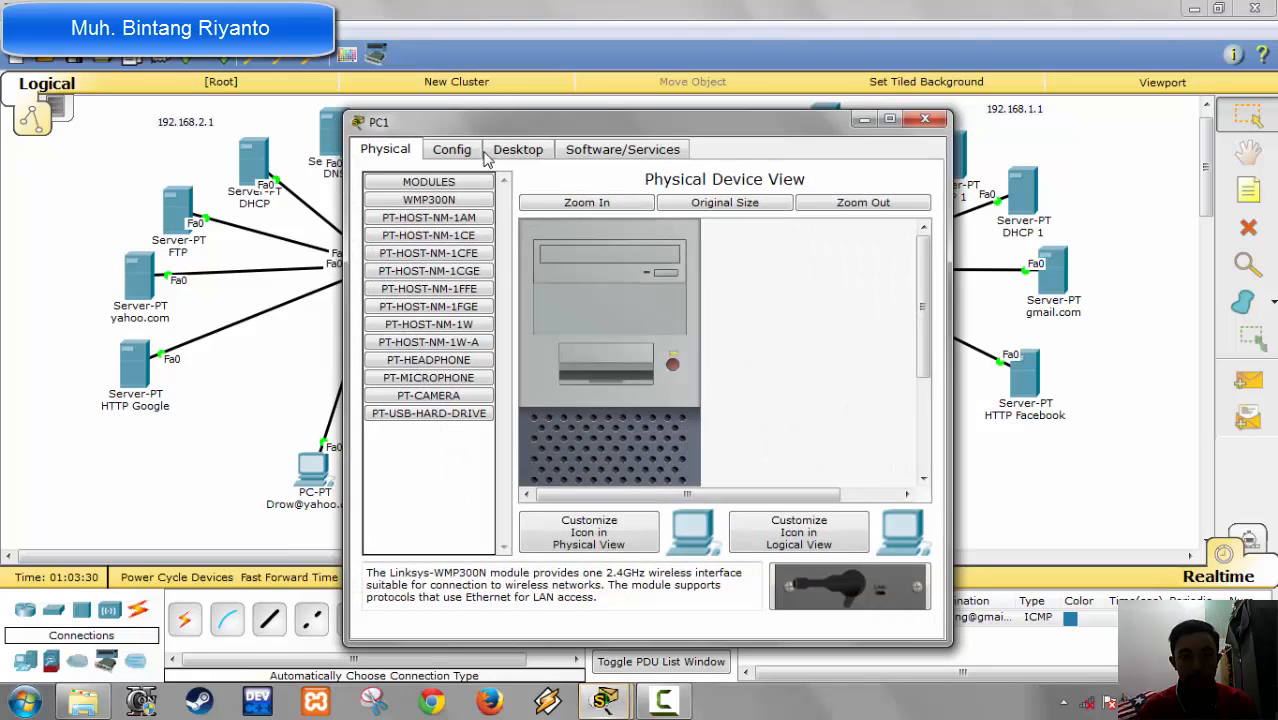
pyautogui.click(451, 149)
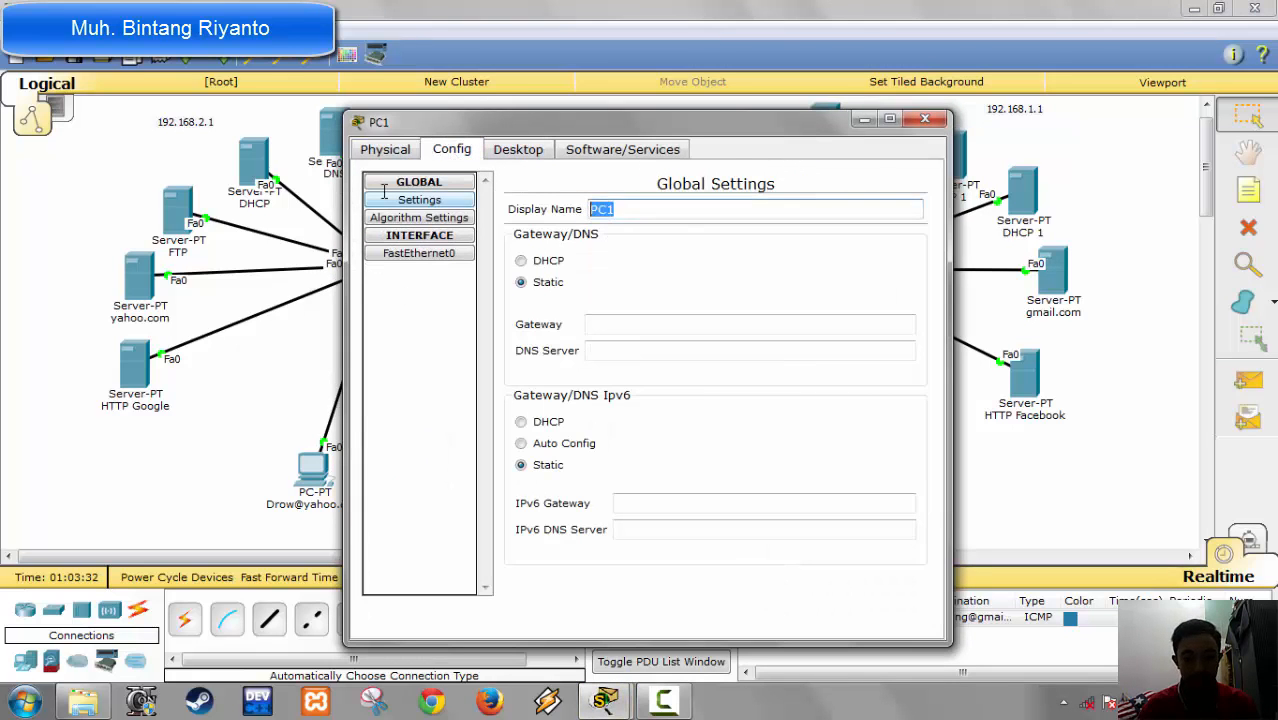
pyautogui.write('cah')
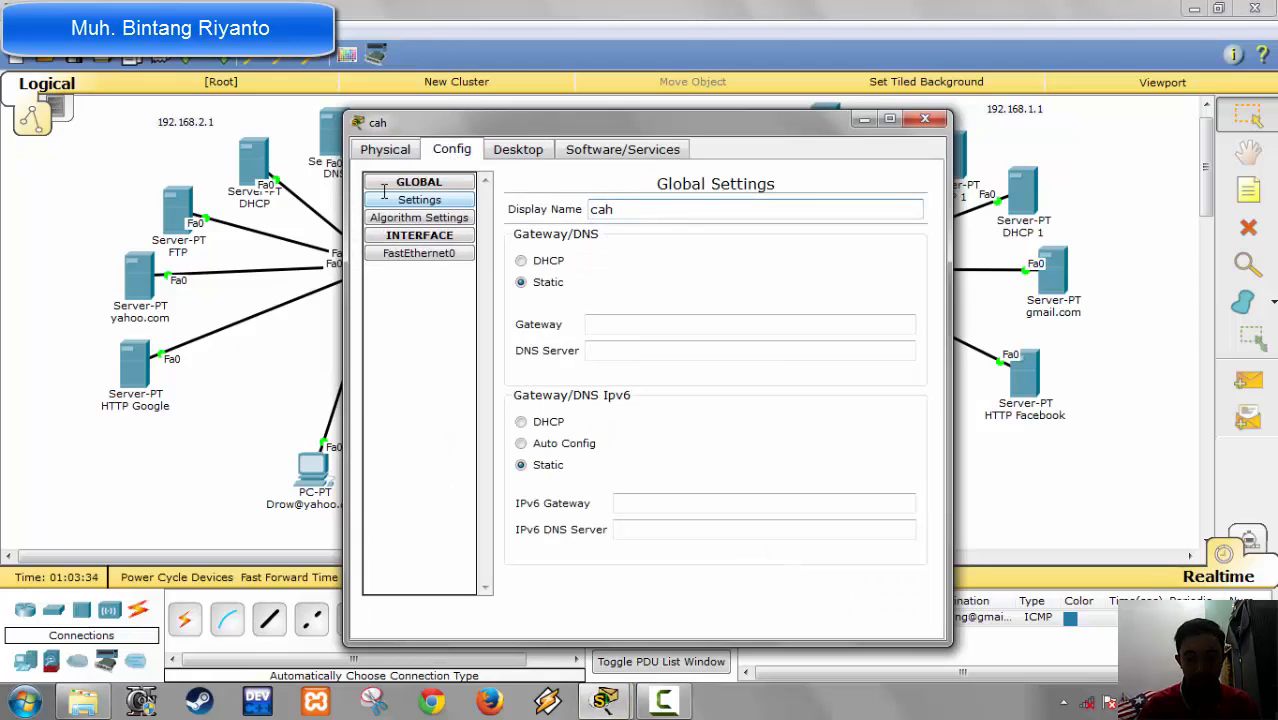
pyautogui.press('BackSpace')
pyautogui.press('BackSpace')
pyautogui.press('BackSpace')
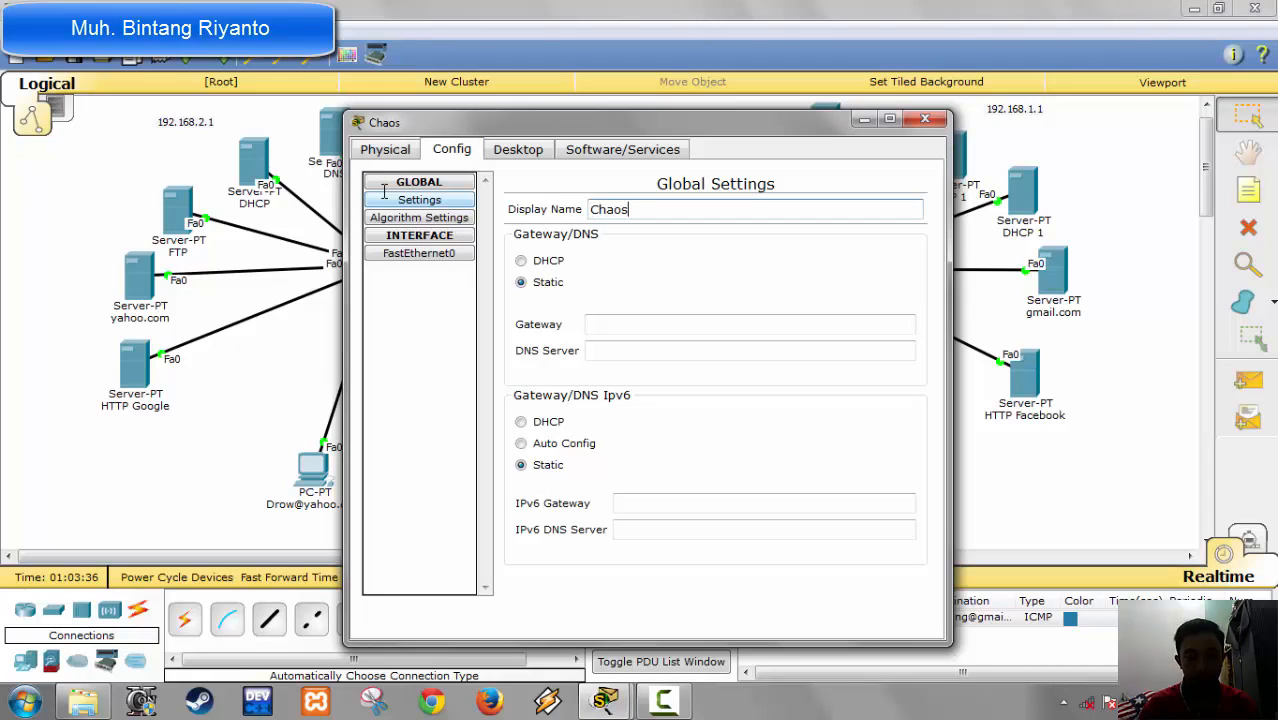
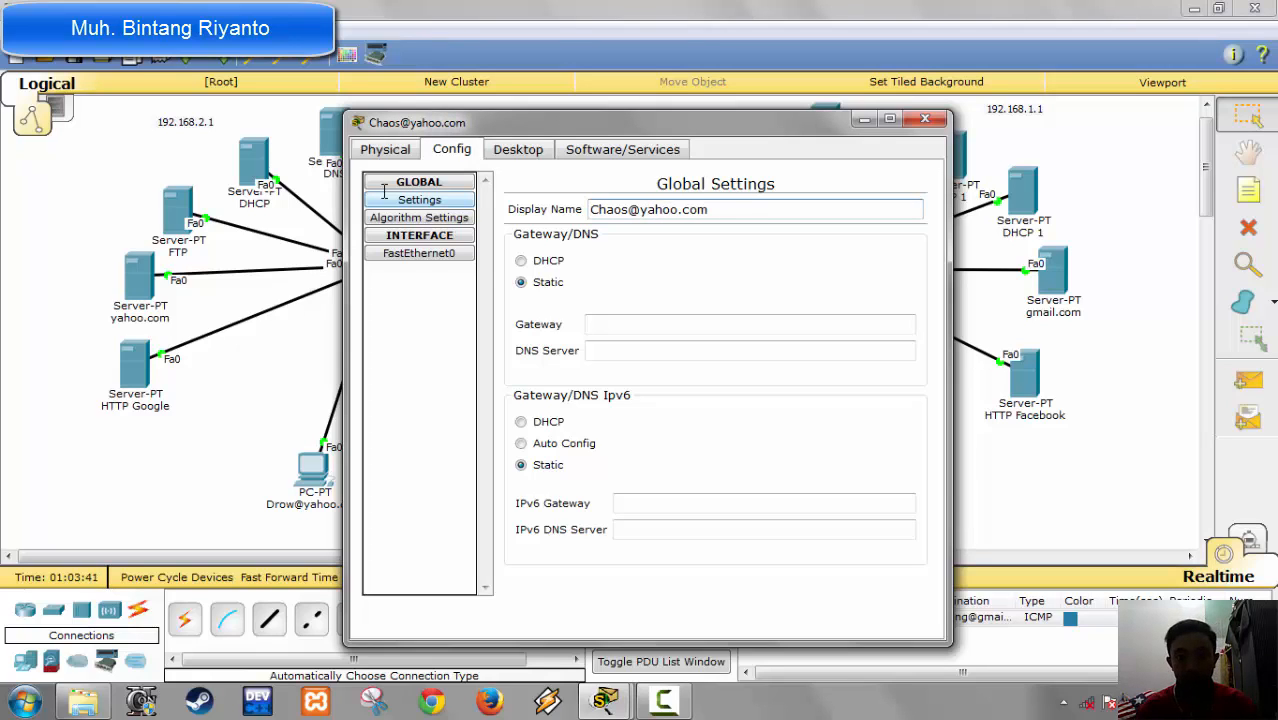
# Step: Switch the former PC1's IPv4 configuration to DHCP and close the IP configuration
pyautogui.click(532, 148)
pyautogui.click(414, 238)
pyautogui.click(389, 232)
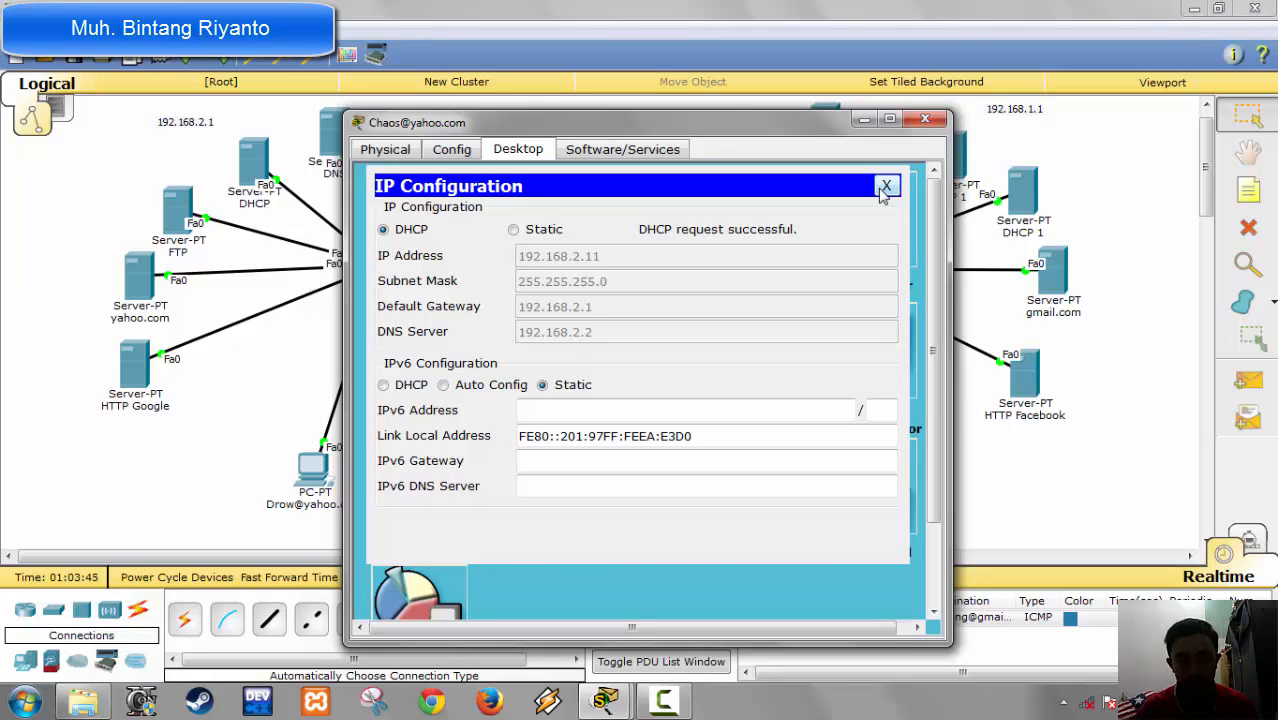
pyautogui.click(885, 187)
# Step: In the second yahoo.com PC's mail configuration, fill in the mail user's name and e-mail address
pyautogui.click(437, 514)
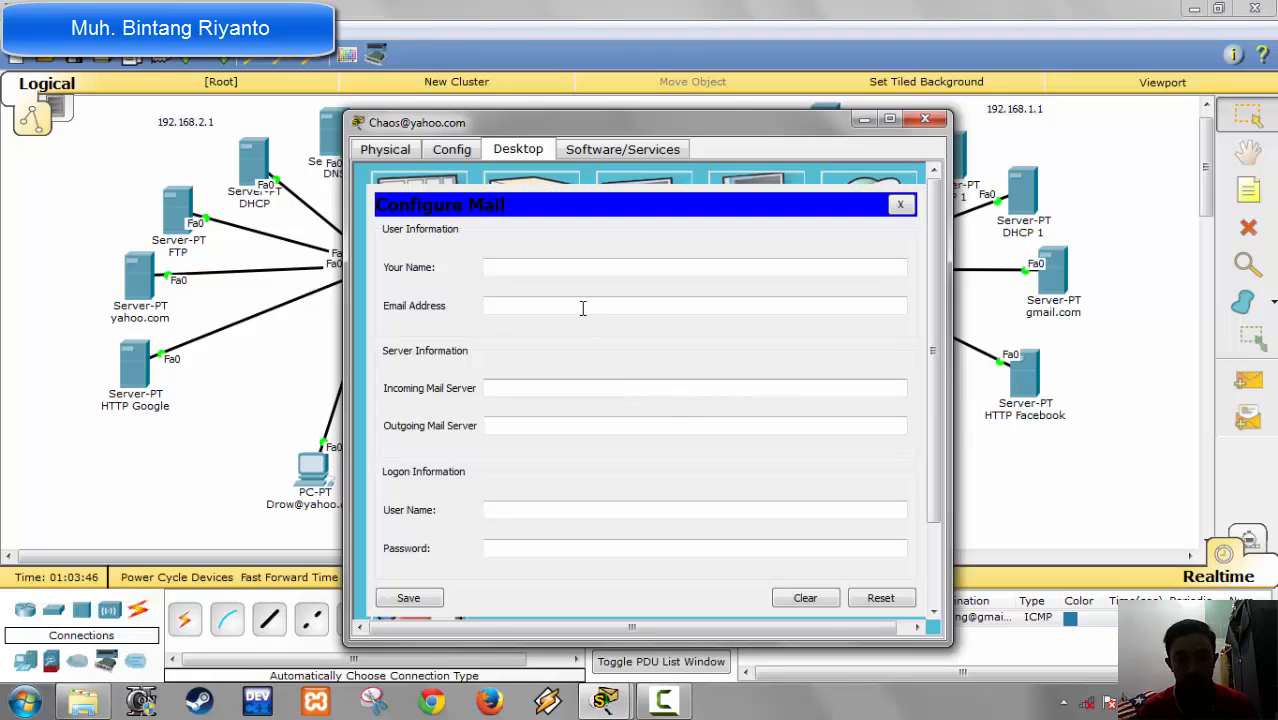
pyautogui.click(561, 268)
pyautogui.write('chaos')
pyautogui.press('Tab')
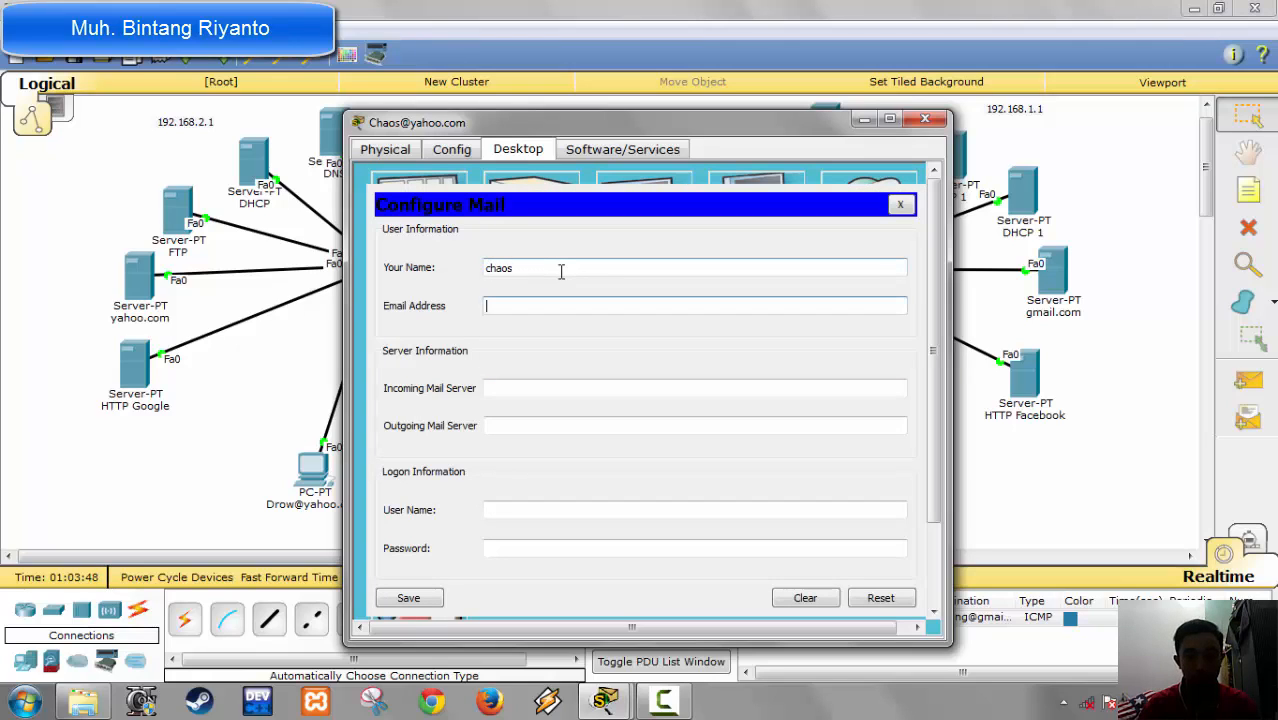
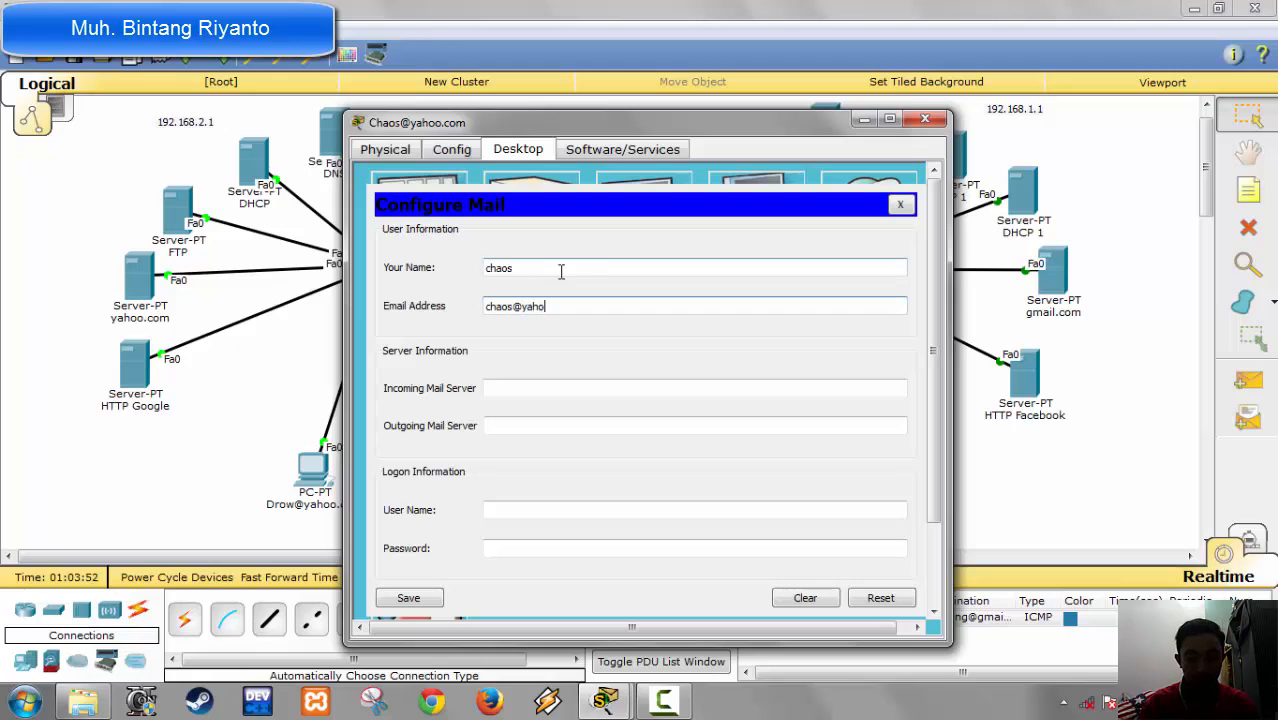
pyautogui.press('Tab')
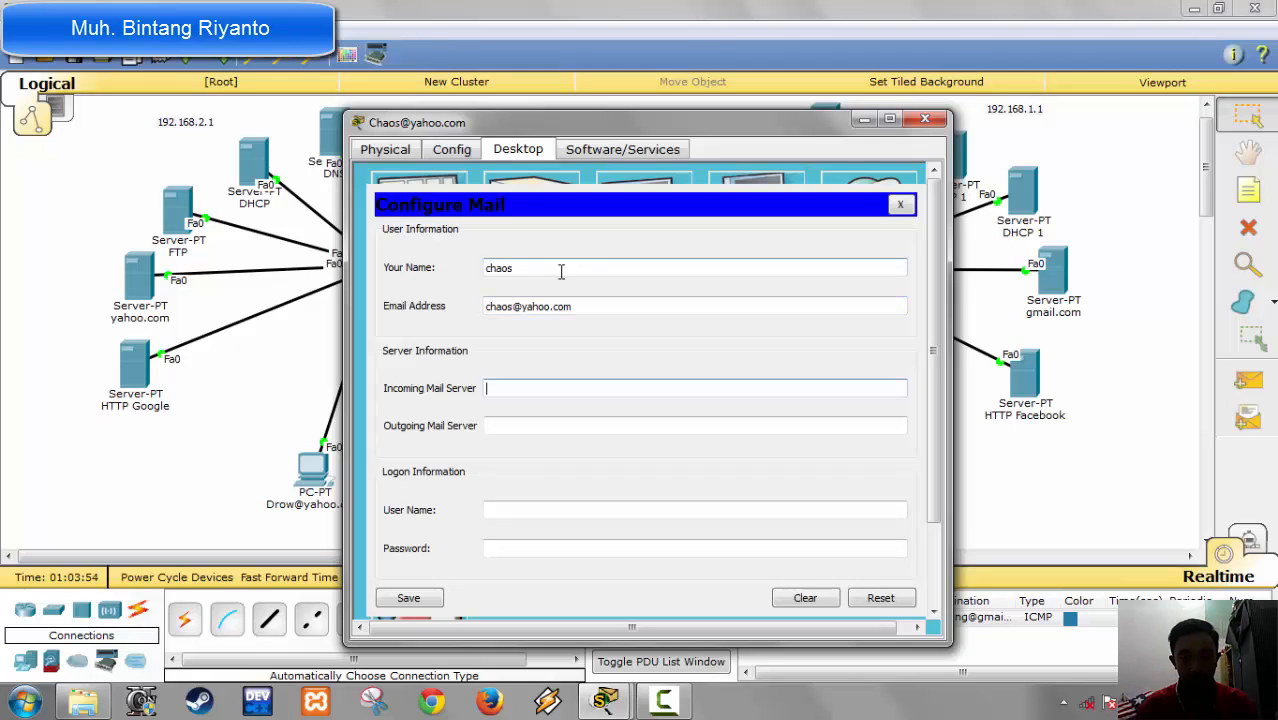
# Step: Set the second yahoo.com PC's incoming and outgoing mail servers to yahoo.com
pyautogui.write('yahoo.com')
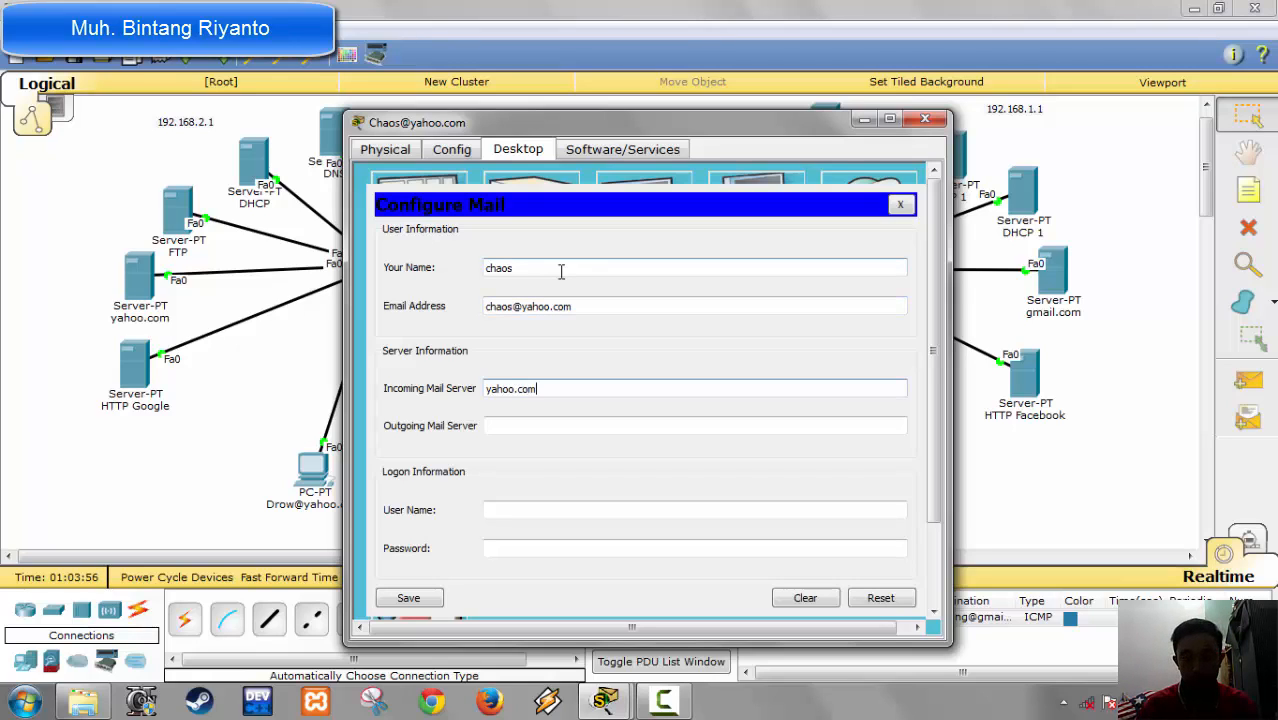
pyautogui.press('Tab')
pyautogui.write('yaho')
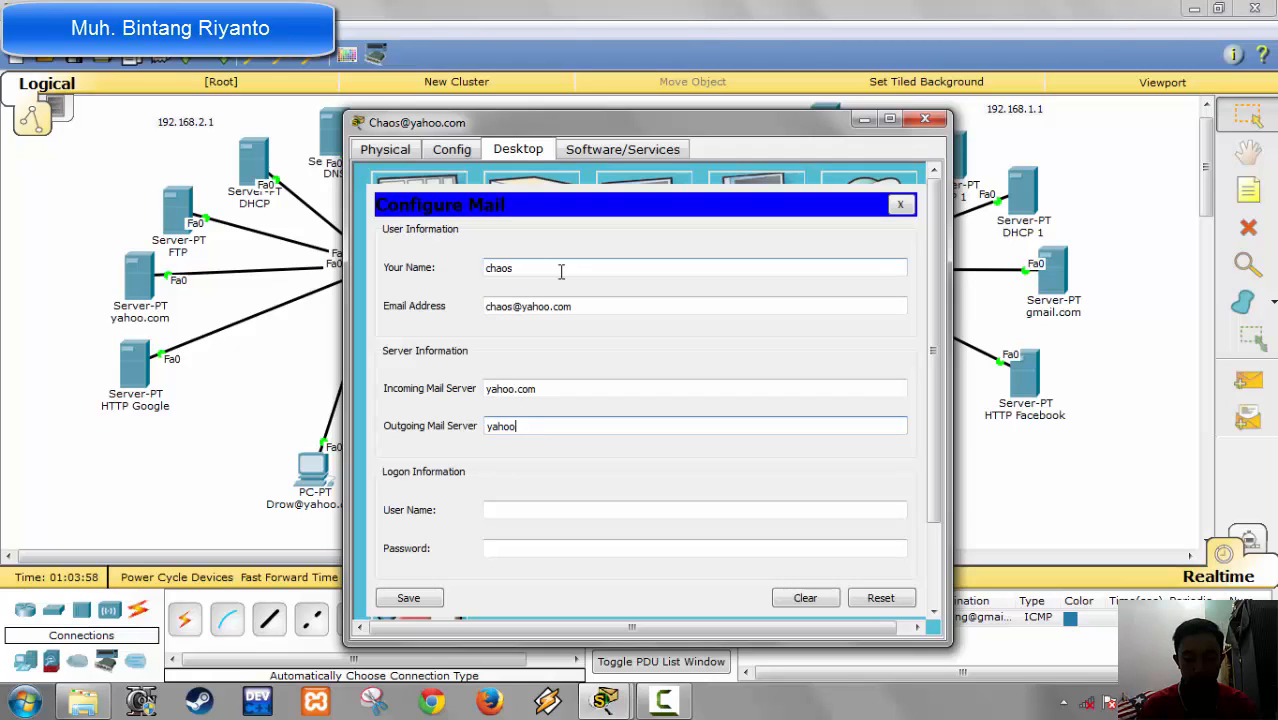
pyautogui.write('o.com')
pyautogui.press('Tab')
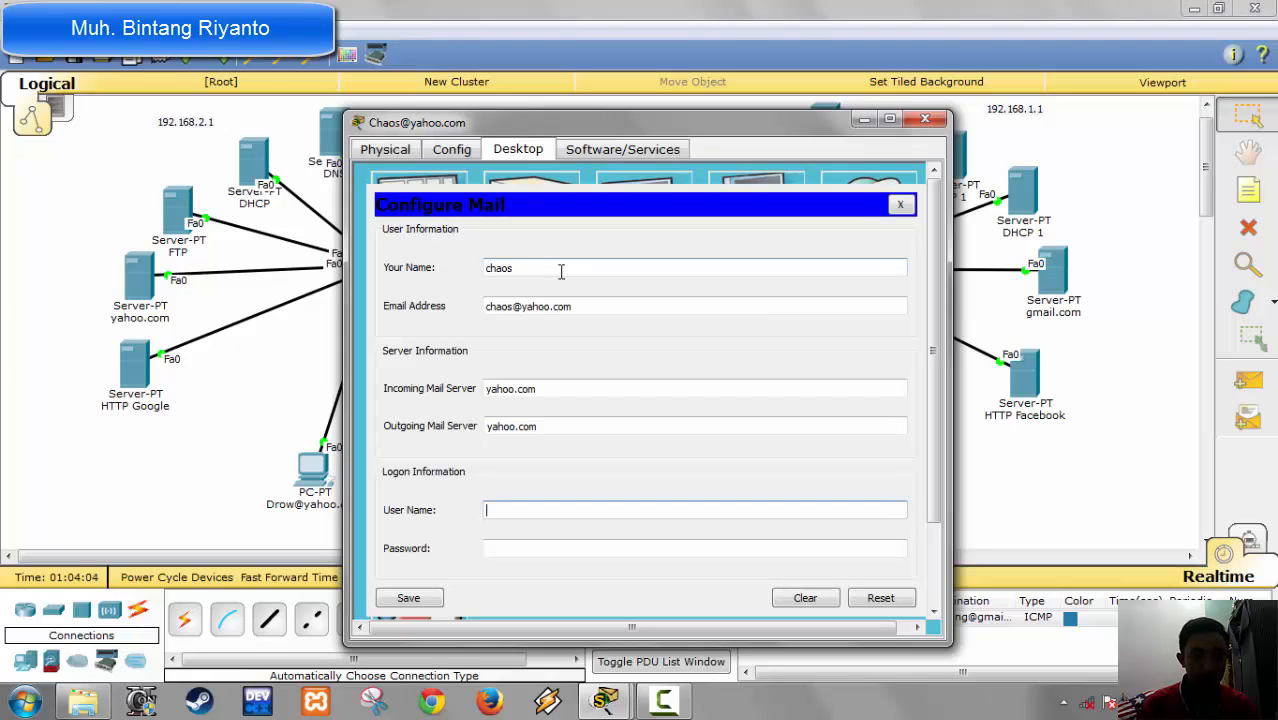
# Step: Enter the second mail account's logon user name and password, save the mail configuration, and close the PC's window
pyautogui.write('chaos')
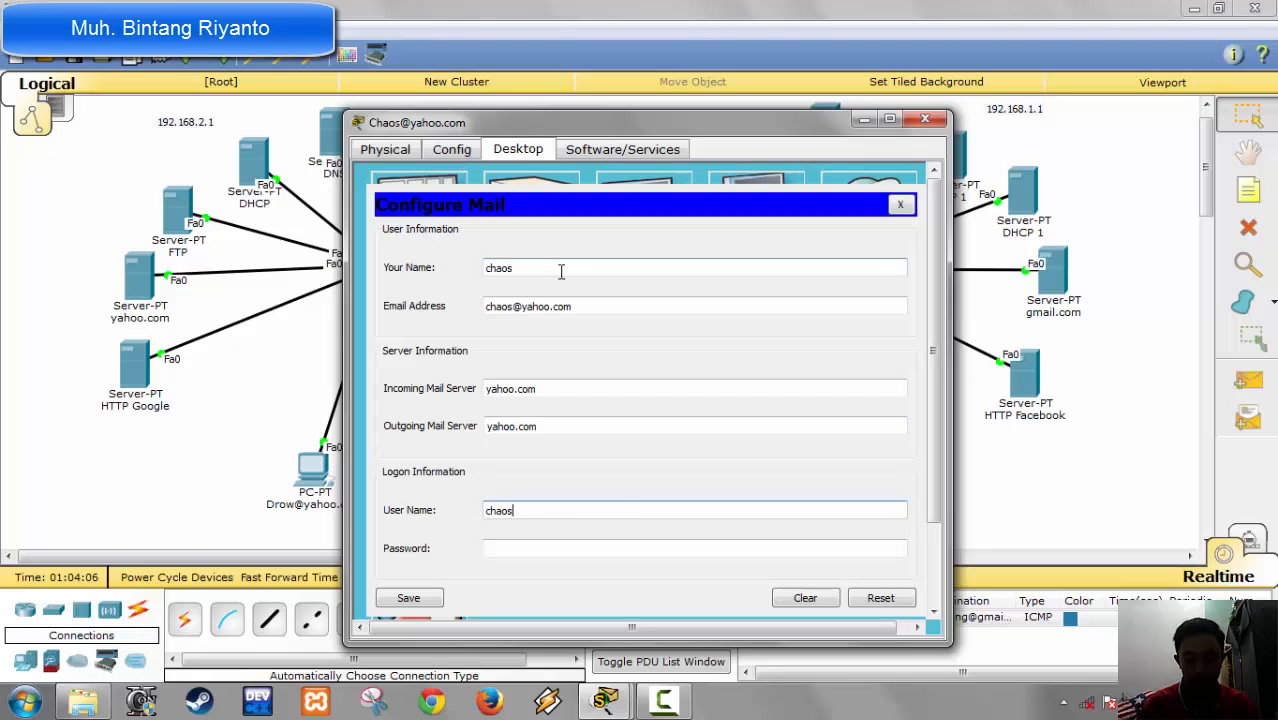
pyautogui.write('.c')
pyautogui.press('BackSpace')
pyautogui.press('BackSpace')
pyautogui.press('BackSpace')
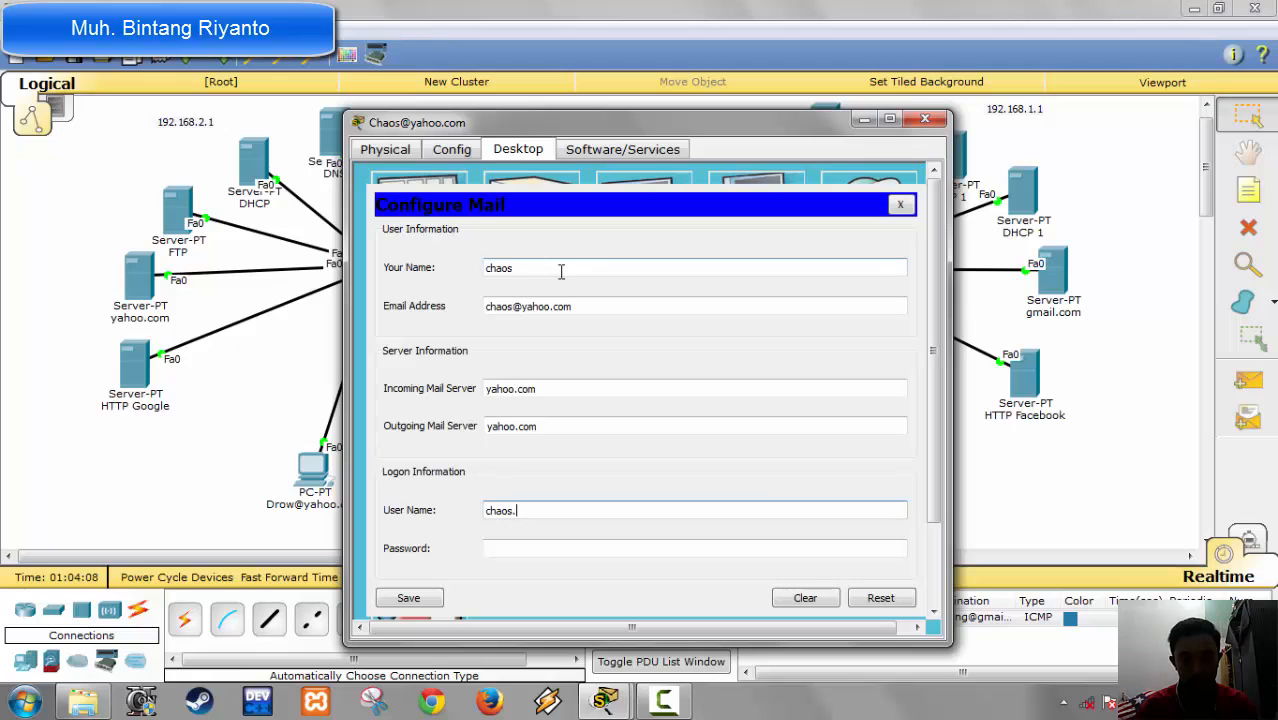
pyautogui.press('Tab')
pyautogui.write('1234')
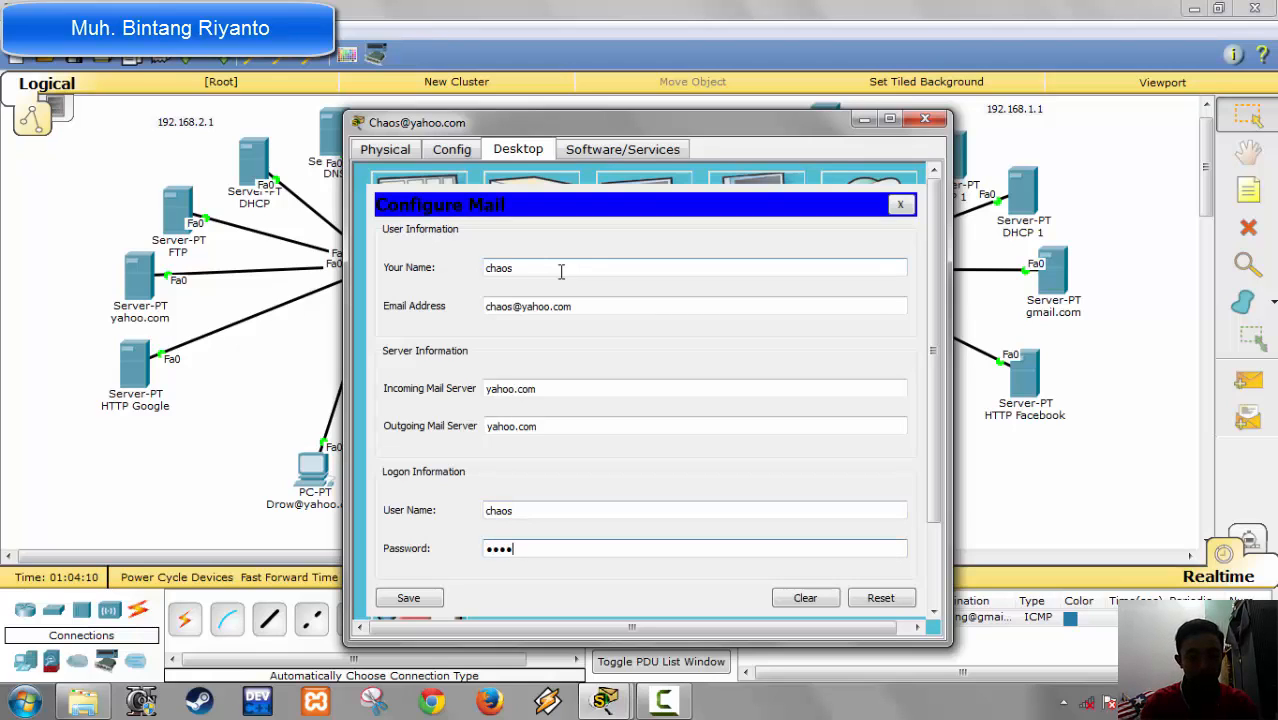
pyautogui.write('5')
pyautogui.click(427, 605)
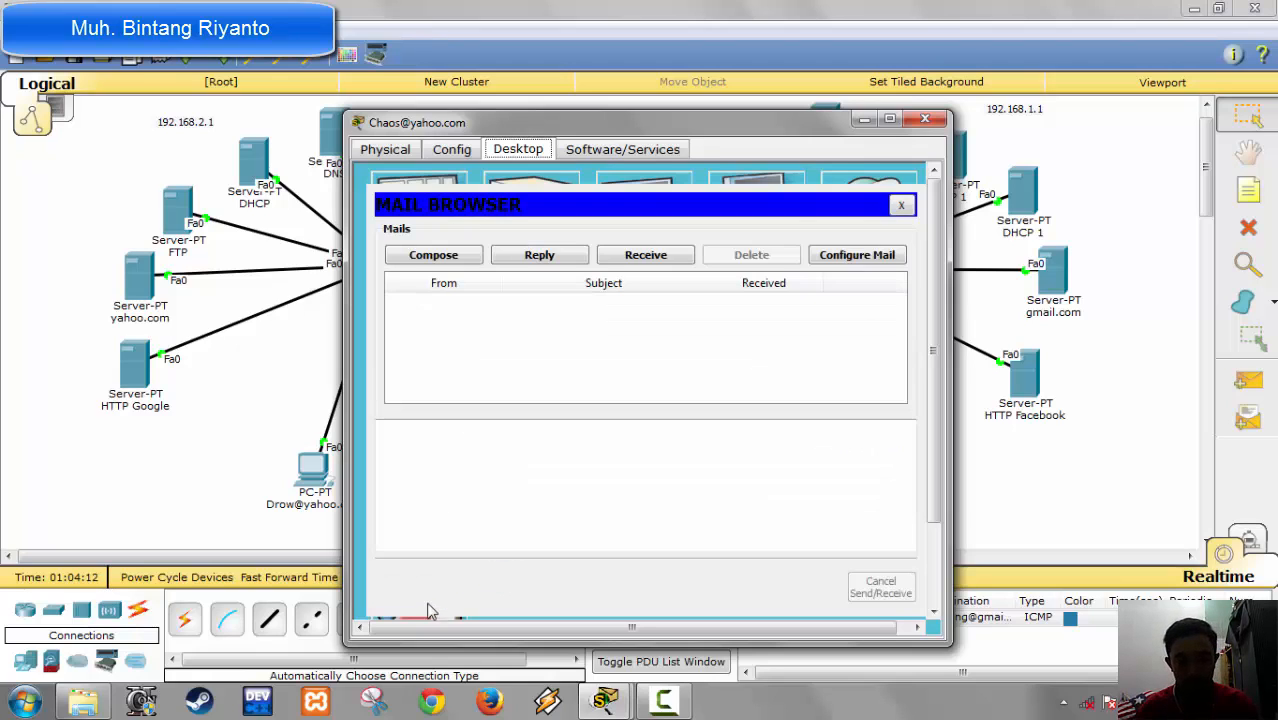
pyautogui.click(924, 119)
# Step: Send a simple PDU from the second yahoo.com PC to the first one to test their connectivity
pyautogui.click(1247, 380)
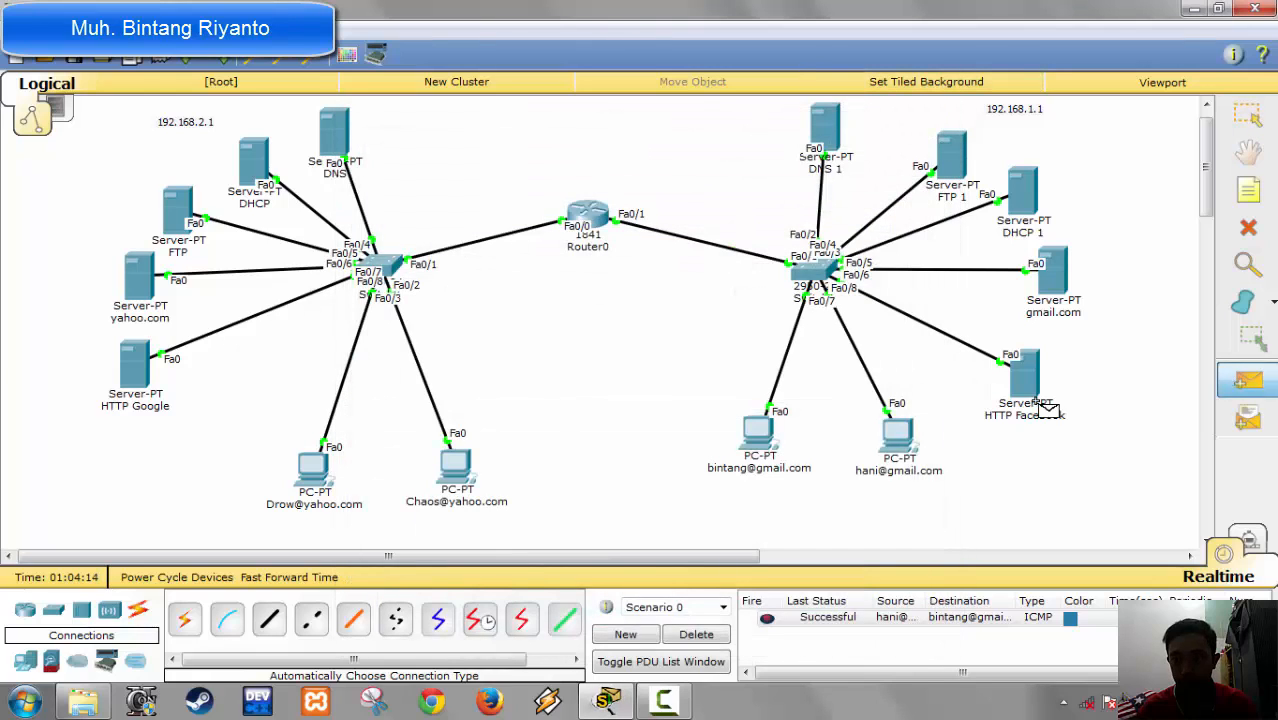
pyautogui.click(455, 465)
pyautogui.click(312, 470)
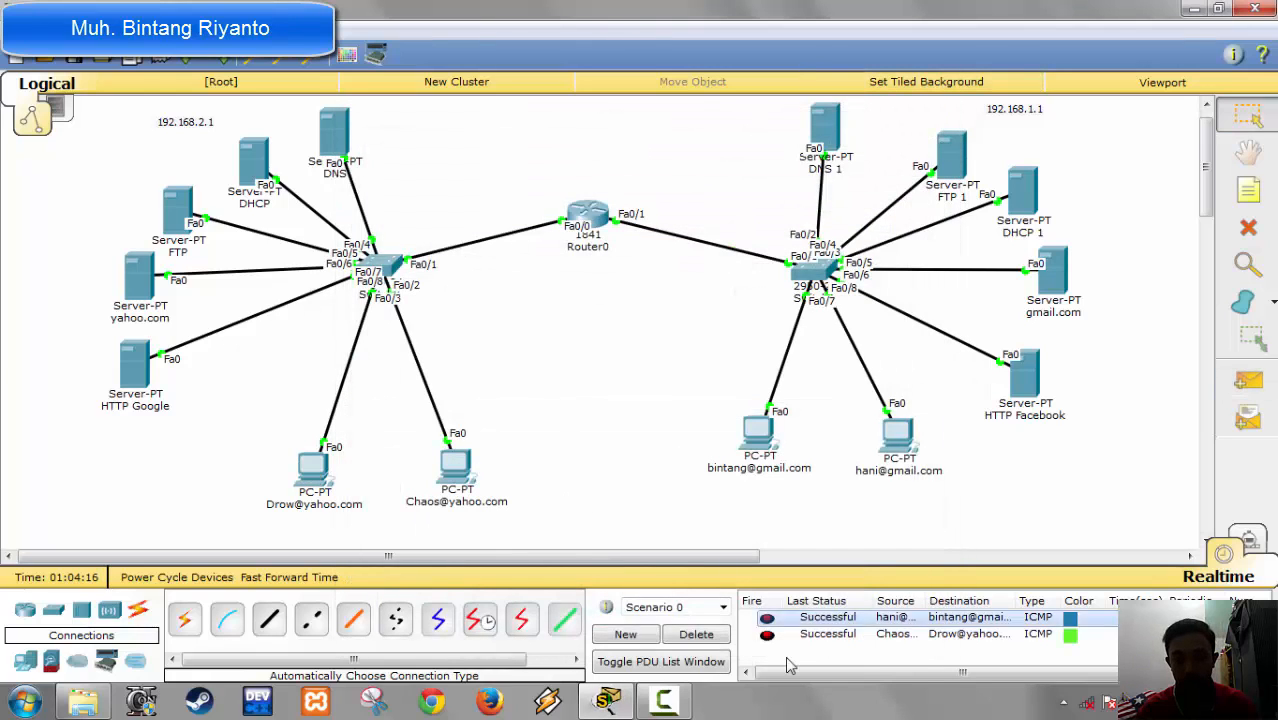
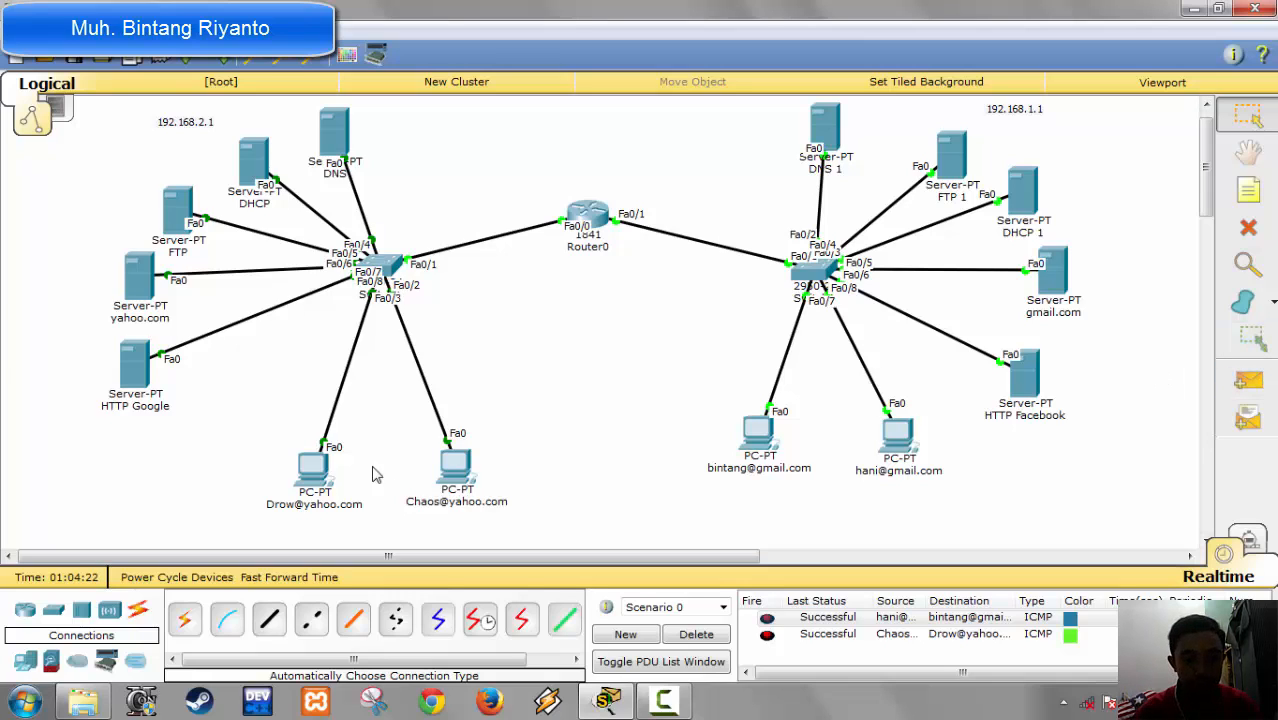
# Step: Try to load google.com in the first yahoo.com PC's web browser, and close the PC's window
pyautogui.click(310, 470)
pyautogui.click(860, 227)
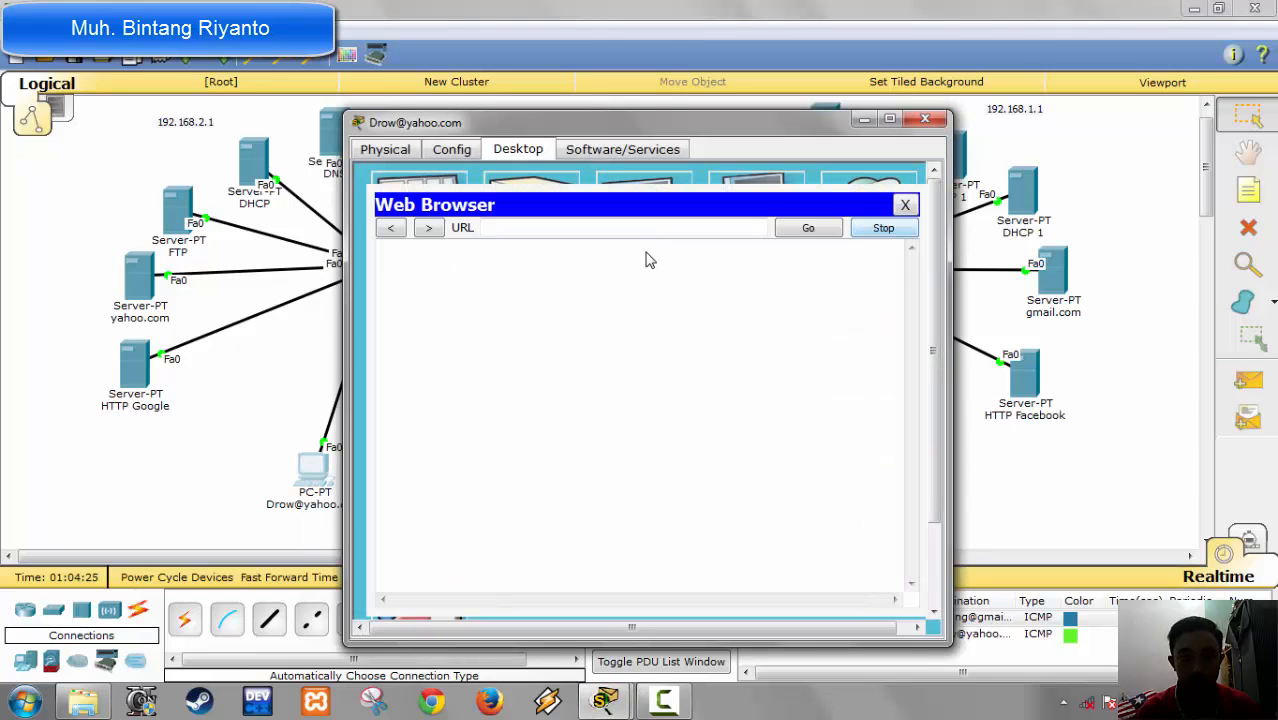
pyautogui.click(549, 230)
pyautogui.write('google.com')
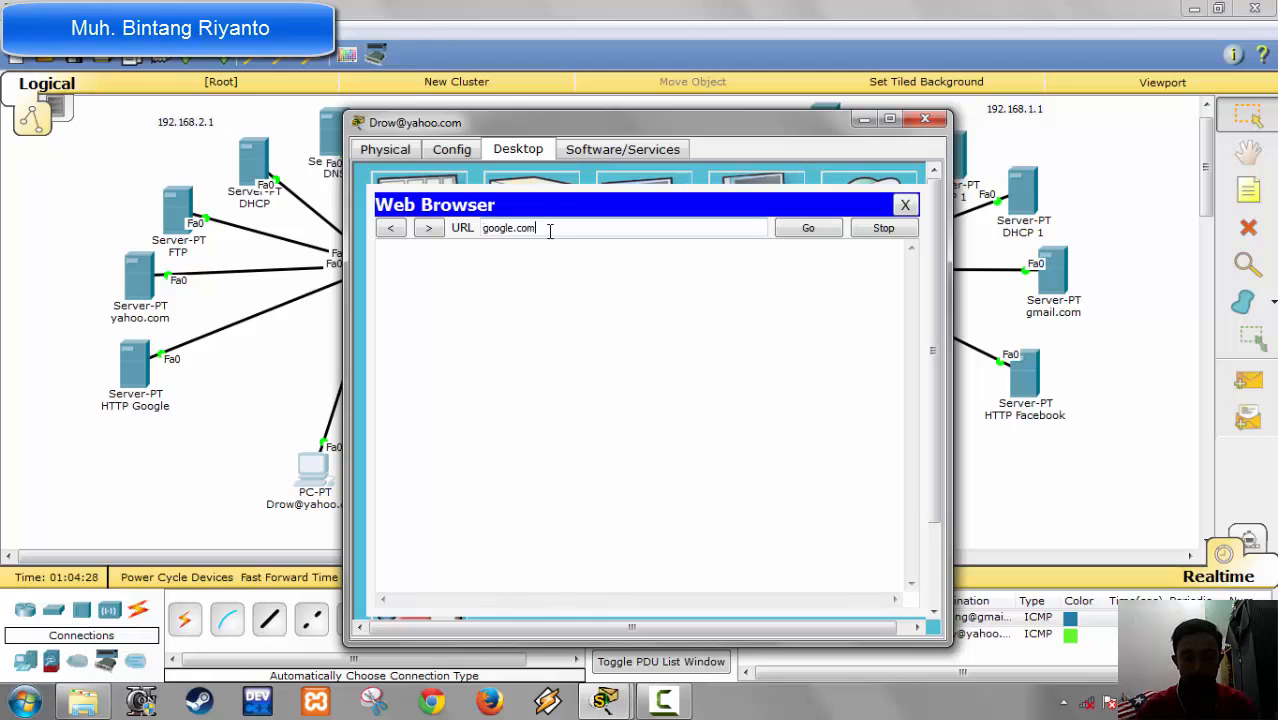
pyautogui.press('Return')
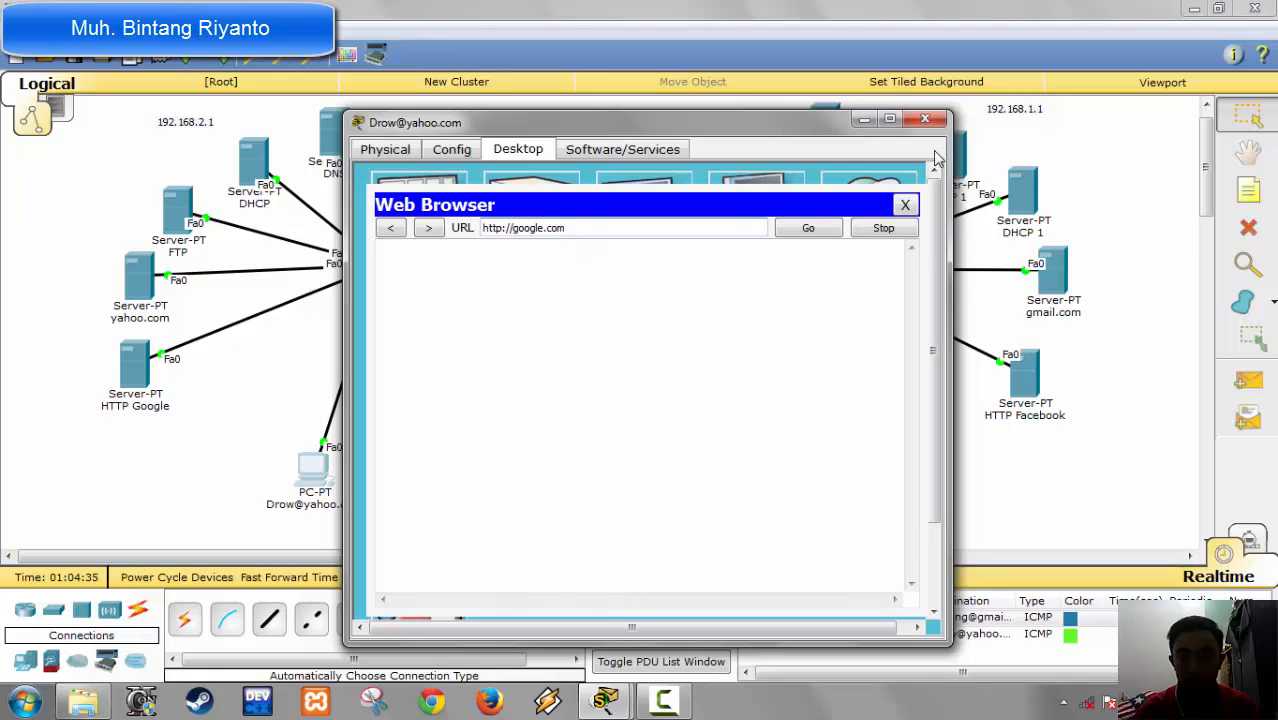
pyautogui.click(905, 205)
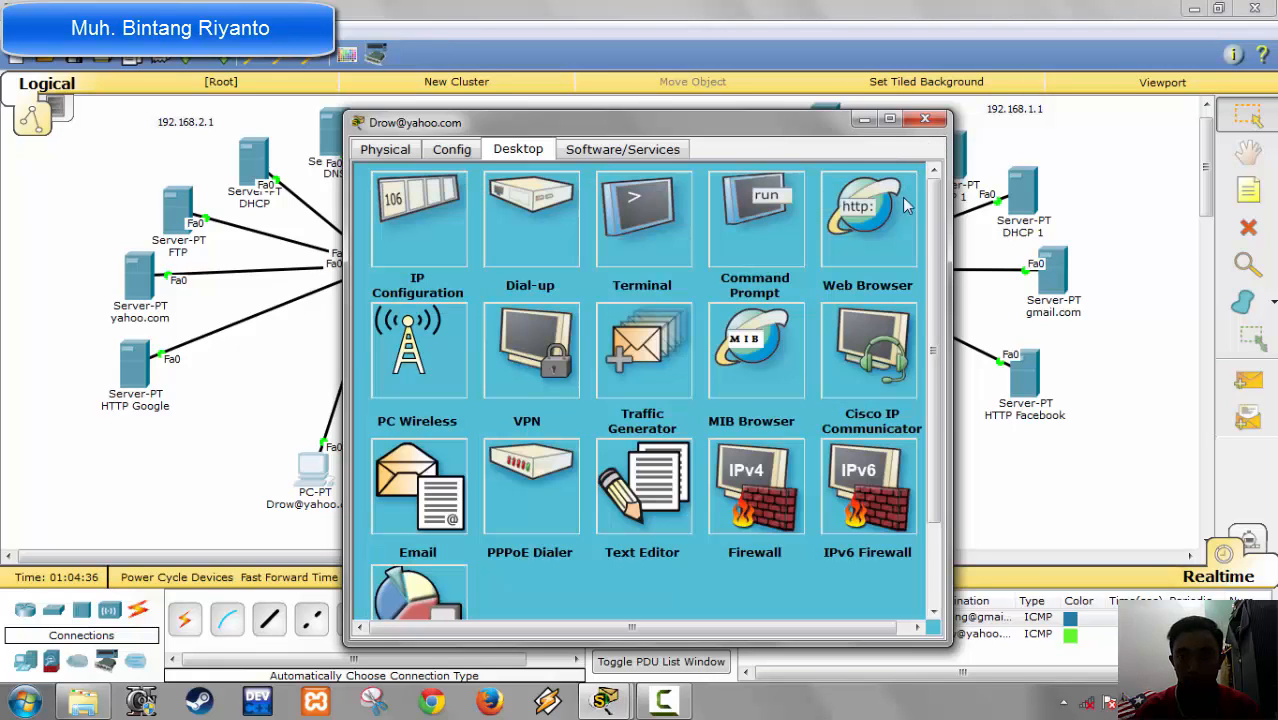
pyautogui.click(925, 122)
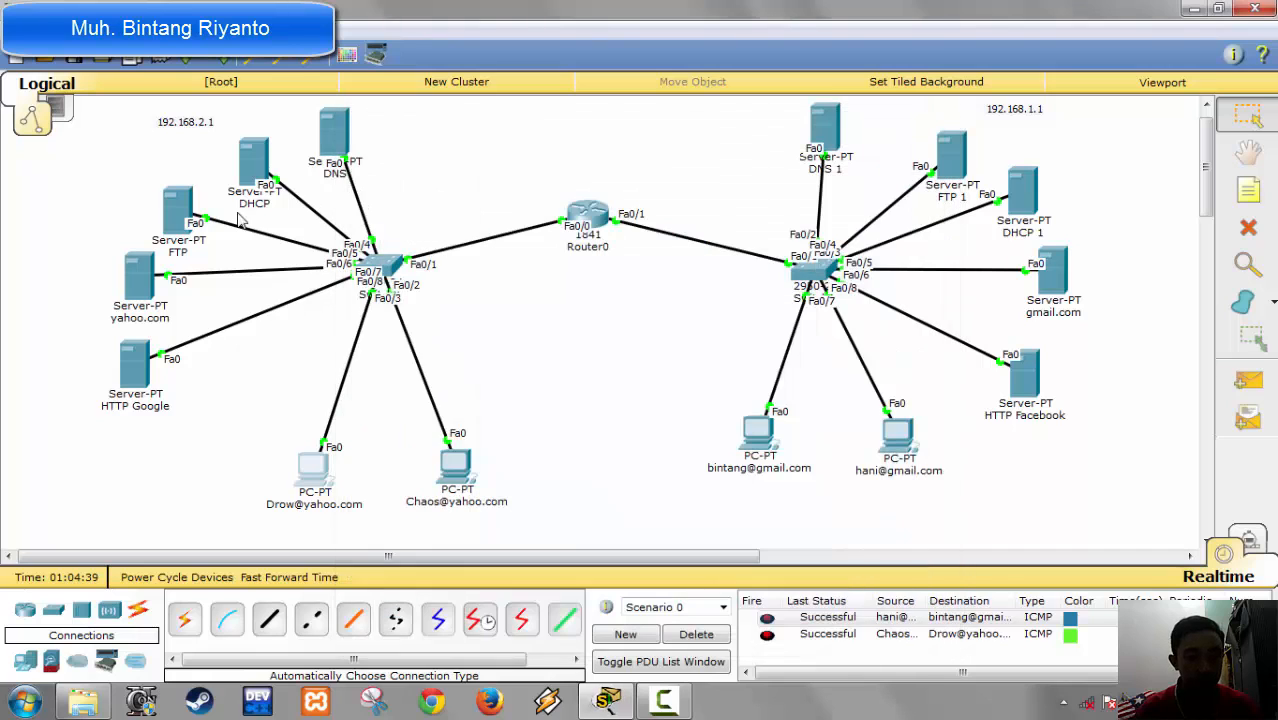
# Step: Check the google.com A record in the DNS service of the 192.168.2.1 network's DNS server
pyautogui.click(335, 135)
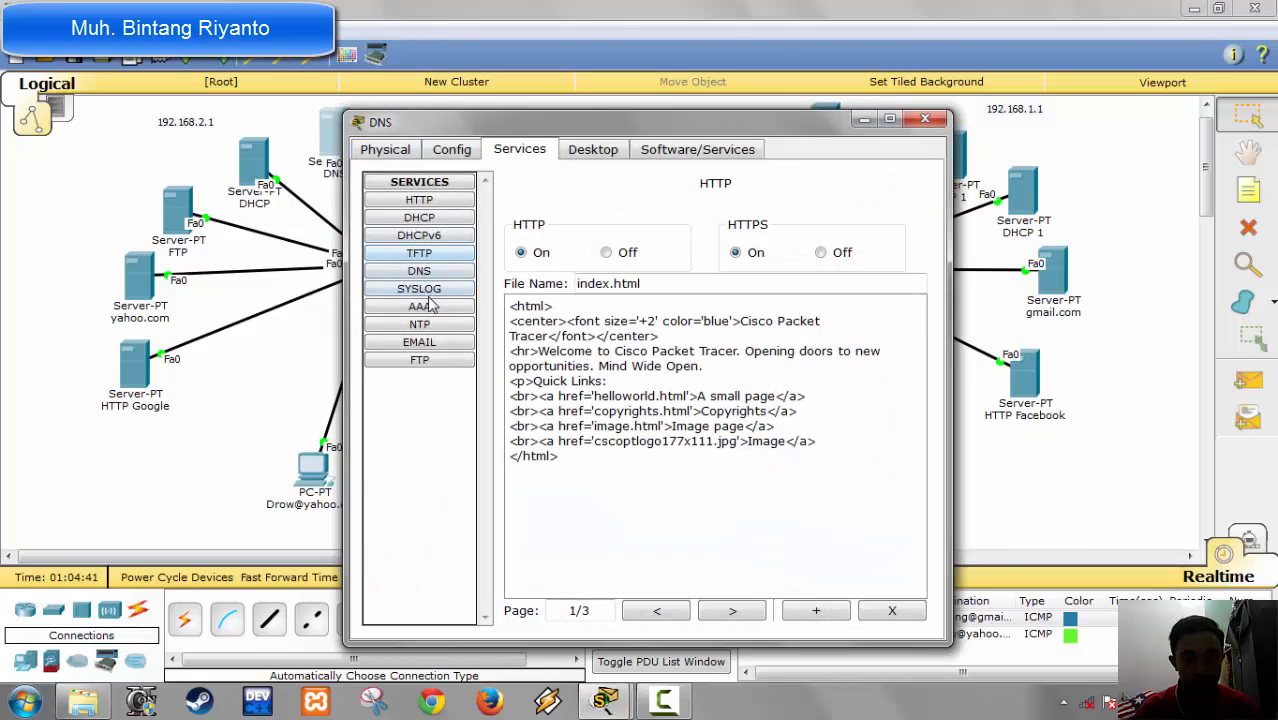
pyautogui.click(434, 274)
pyautogui.click(708, 456)
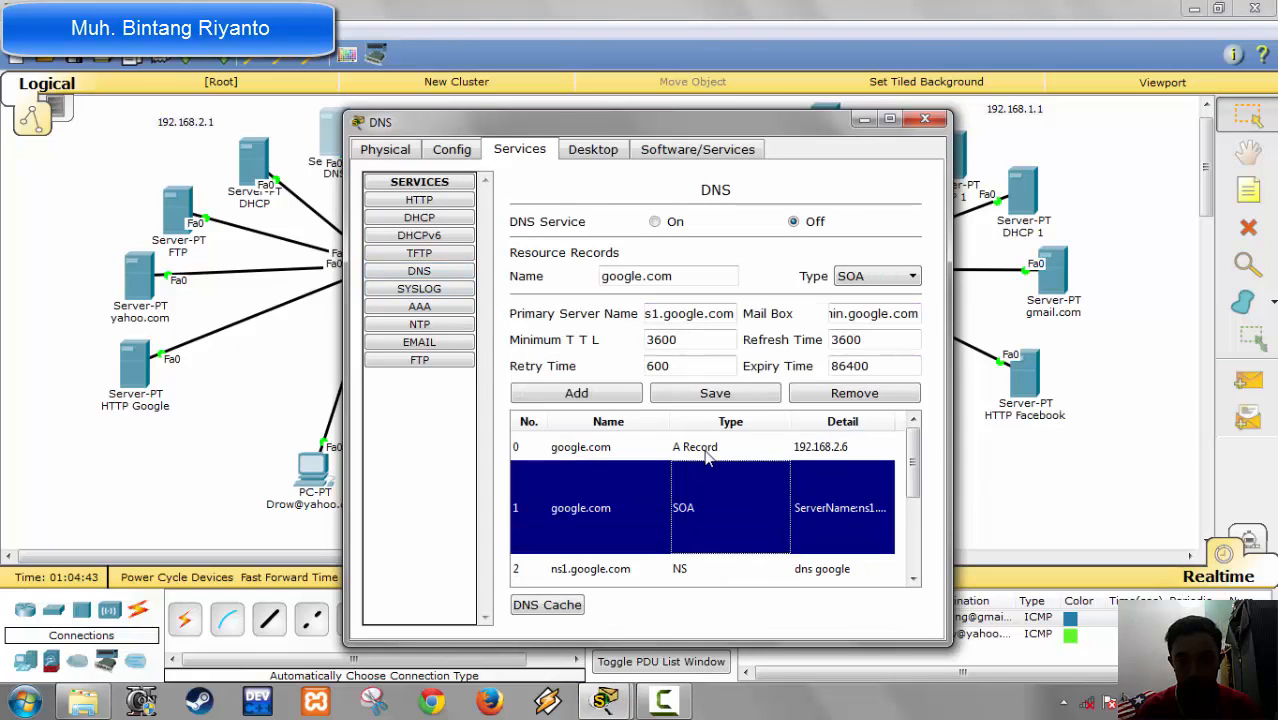
pyautogui.click(715, 449)
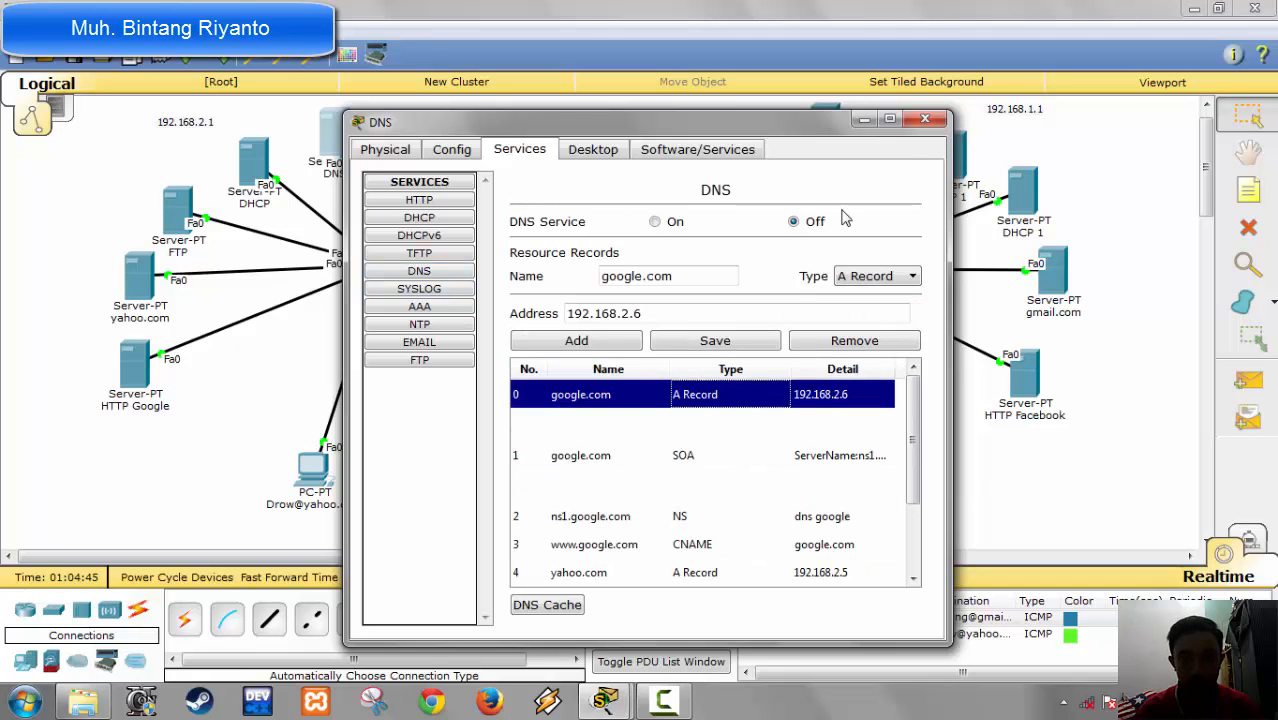
pyautogui.click(922, 122)
# Step: Check the HTTP Google server's IP configuration
pyautogui.click(140, 362)
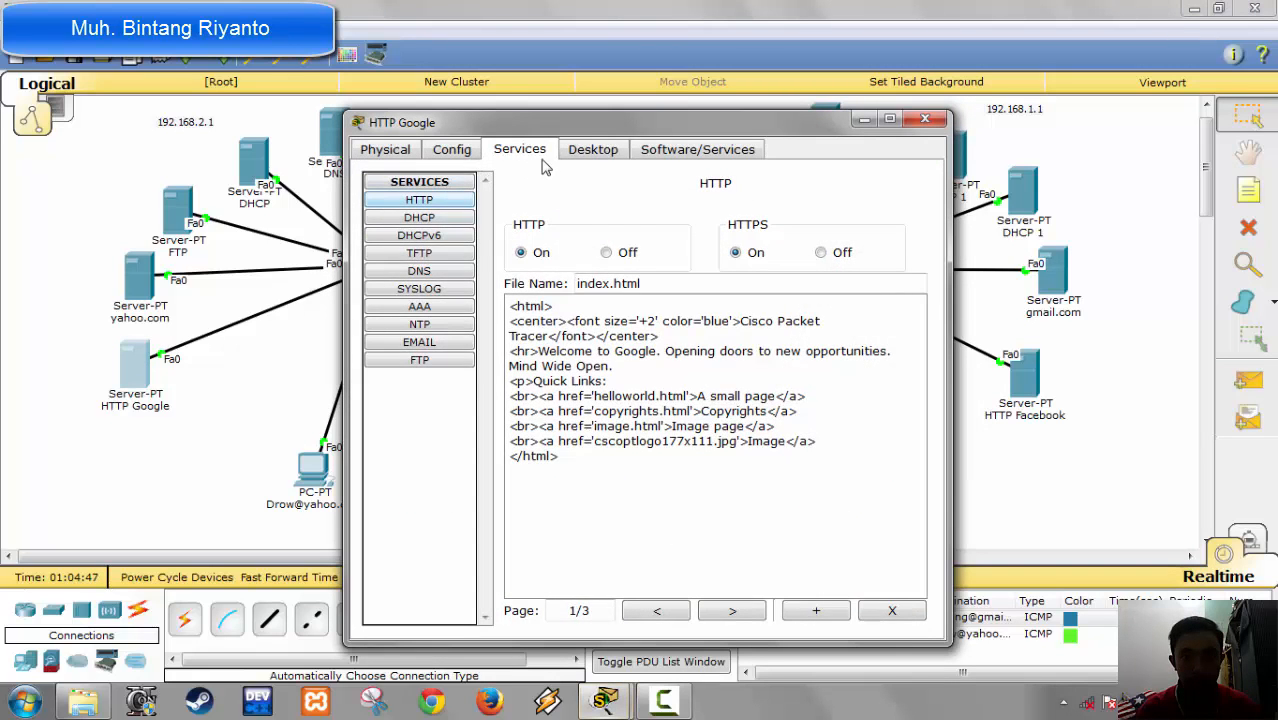
pyautogui.click(590, 149)
pyautogui.click(420, 240)
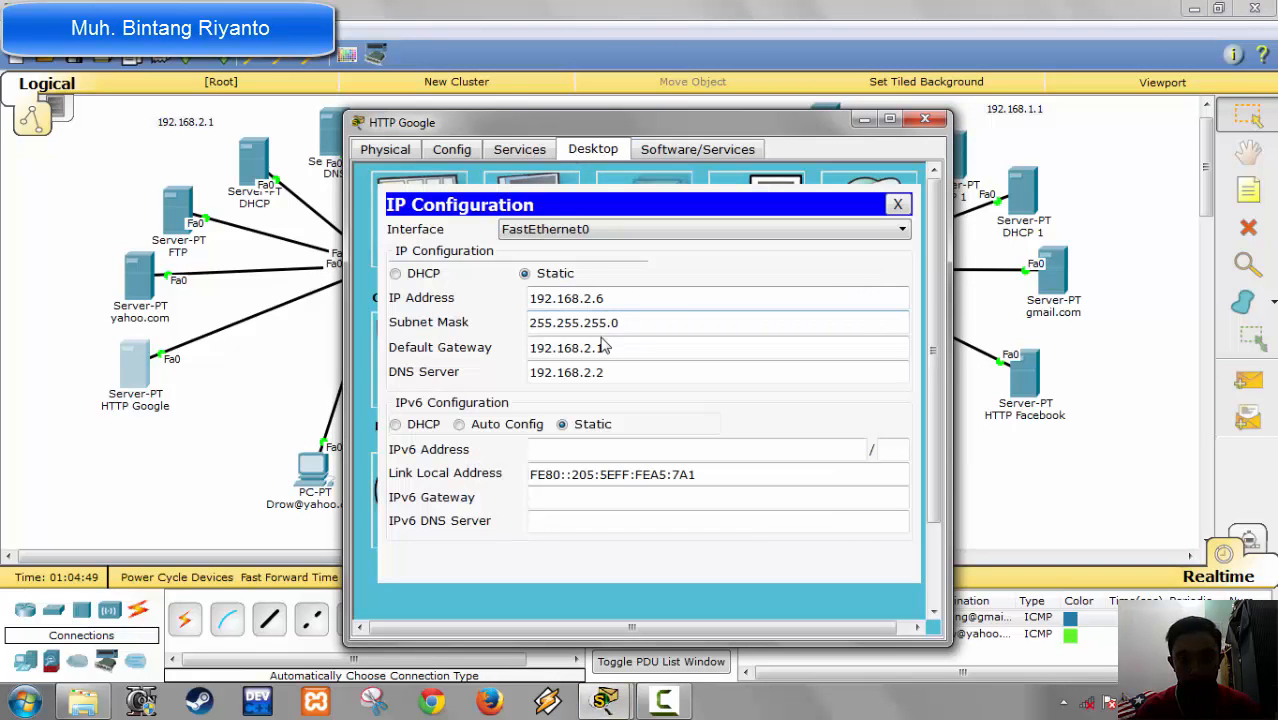
pyautogui.click(925, 119)
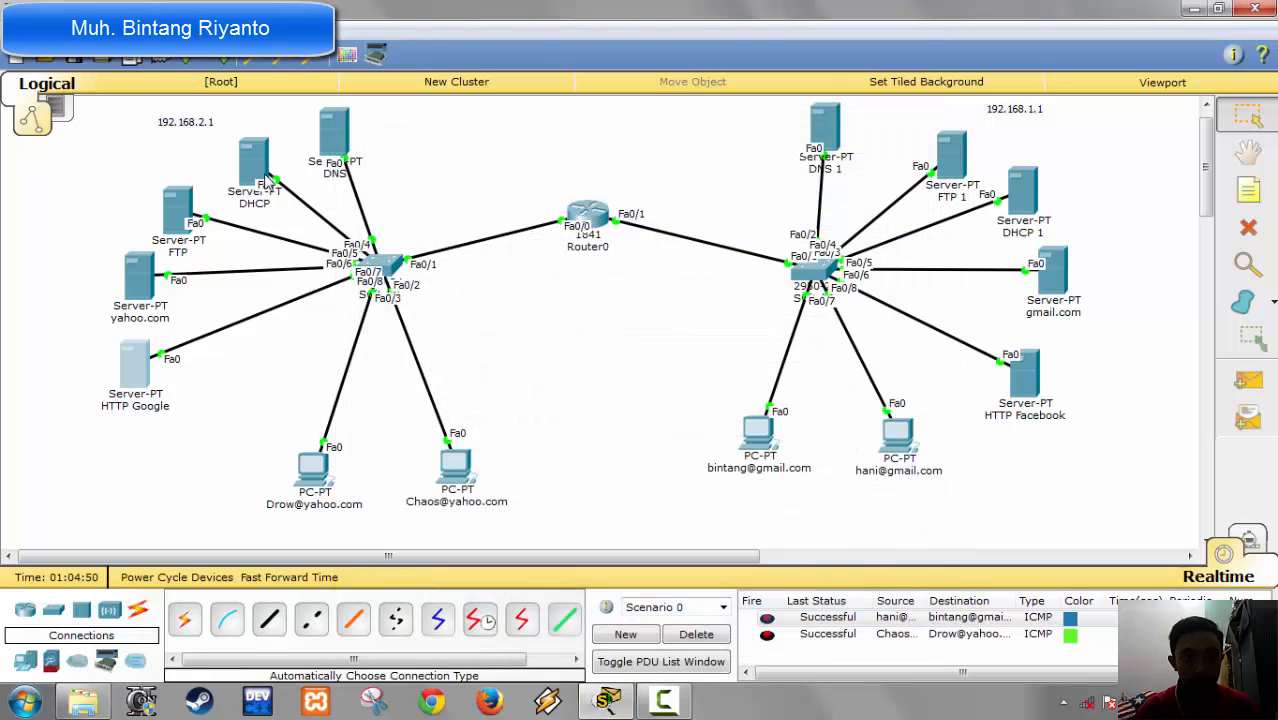
# Step: Review the DNS server's service state and its list of resource records
pyautogui.click(352, 147)
pyautogui.click(419, 271)
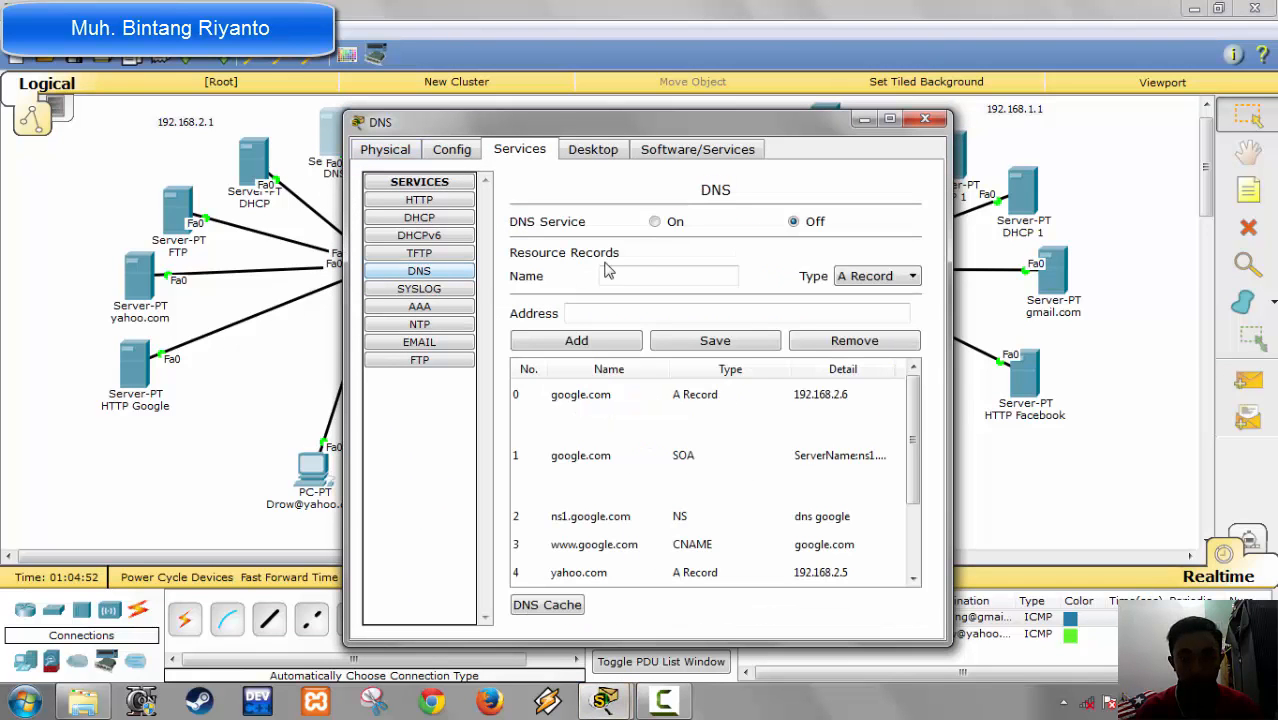
pyautogui.moveTo(917, 416)
pyautogui.mouseDown()
pyautogui.moveTo(917, 517)
pyautogui.moveTo(912, 428)
pyautogui.mouseUp()
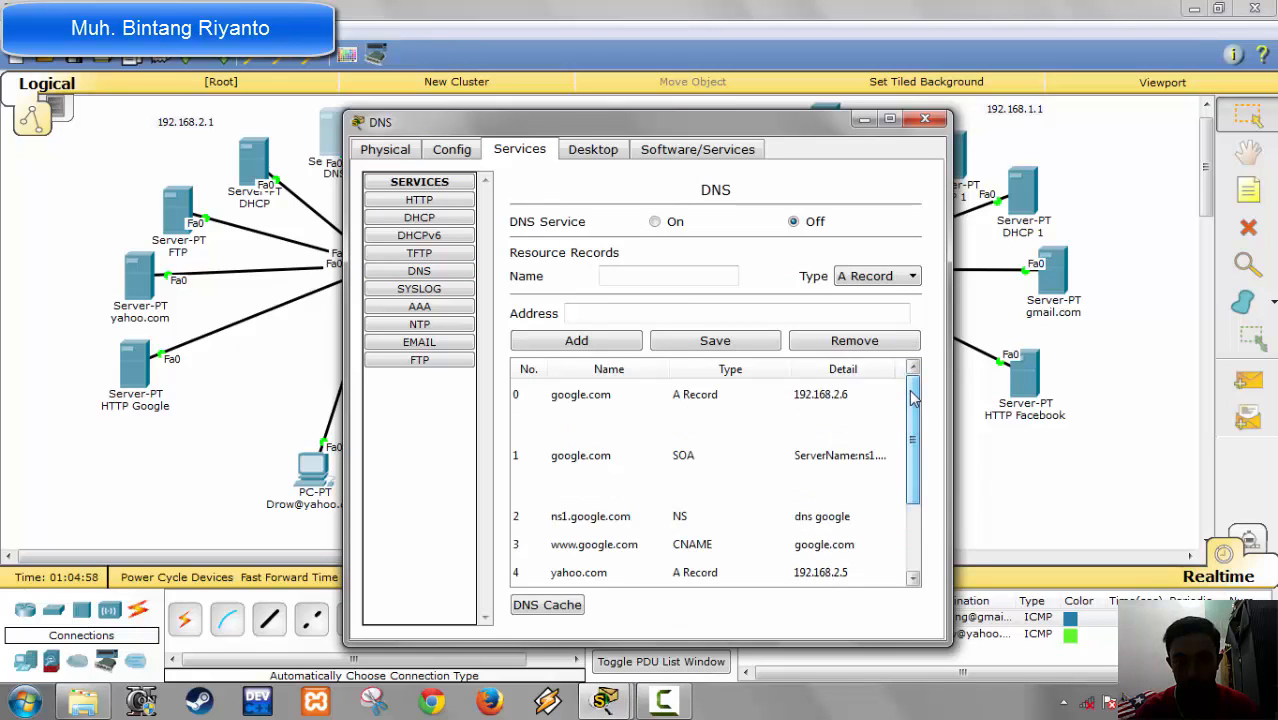
pyautogui.click(662, 700)
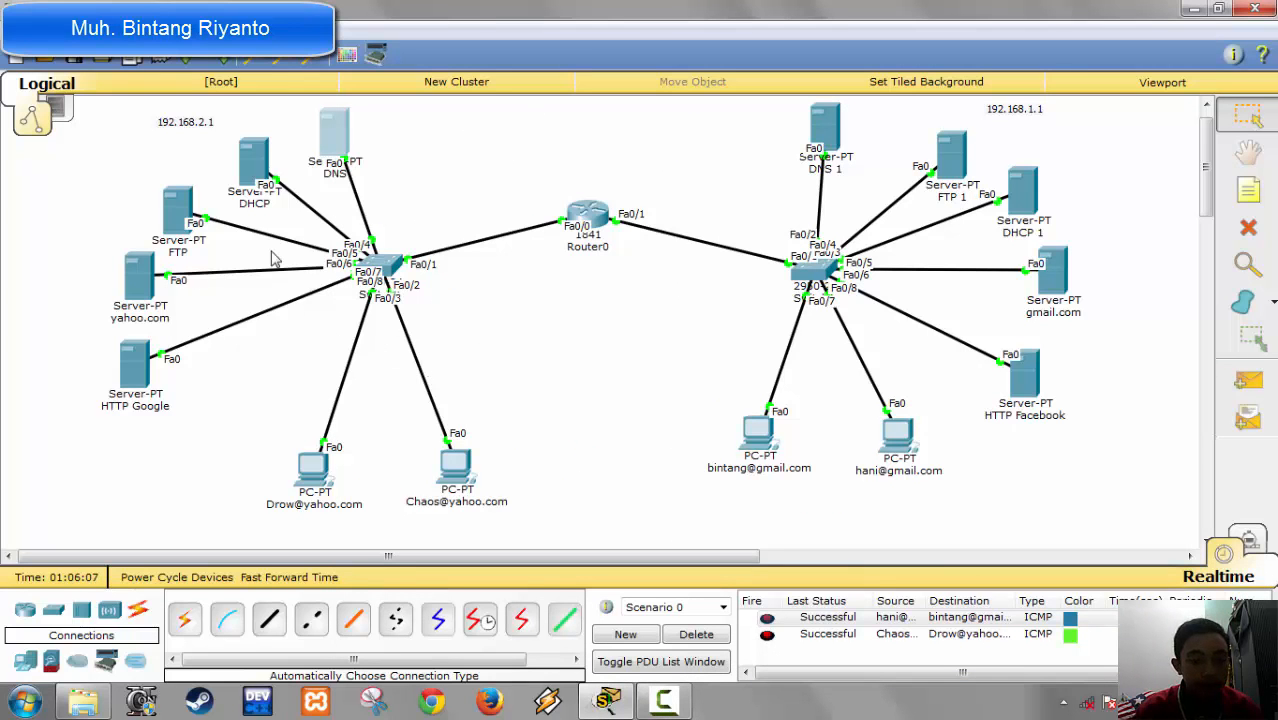
# Step: Turn on the DNS service on the 192.168.2.1 network's DNS server and close its window
pyautogui.click(334, 148)
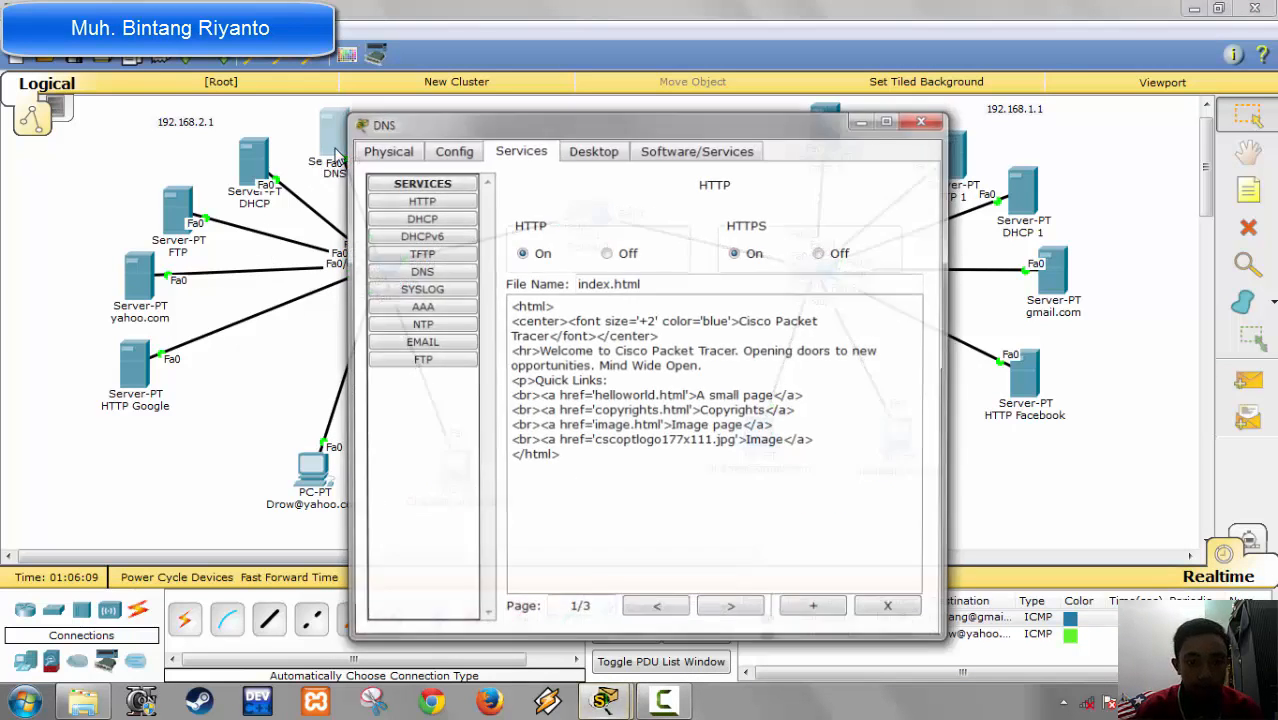
pyautogui.click(576, 155)
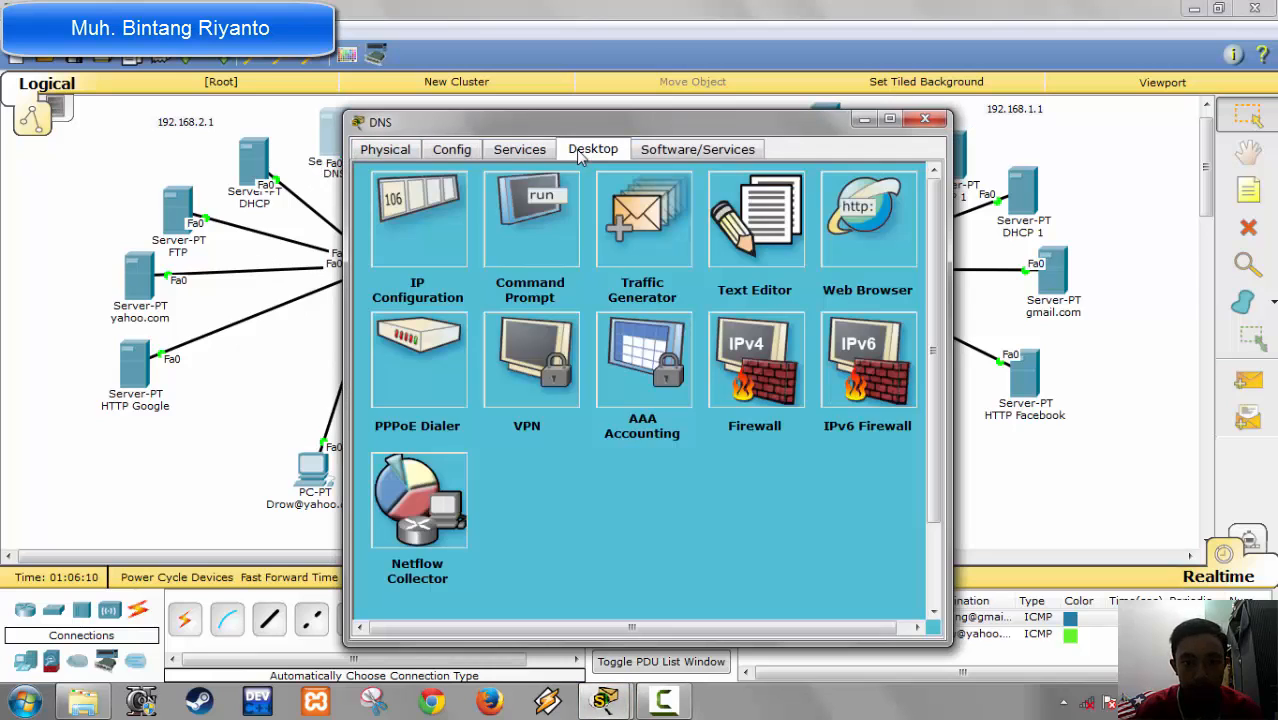
pyautogui.click(505, 155)
pyautogui.click(431, 274)
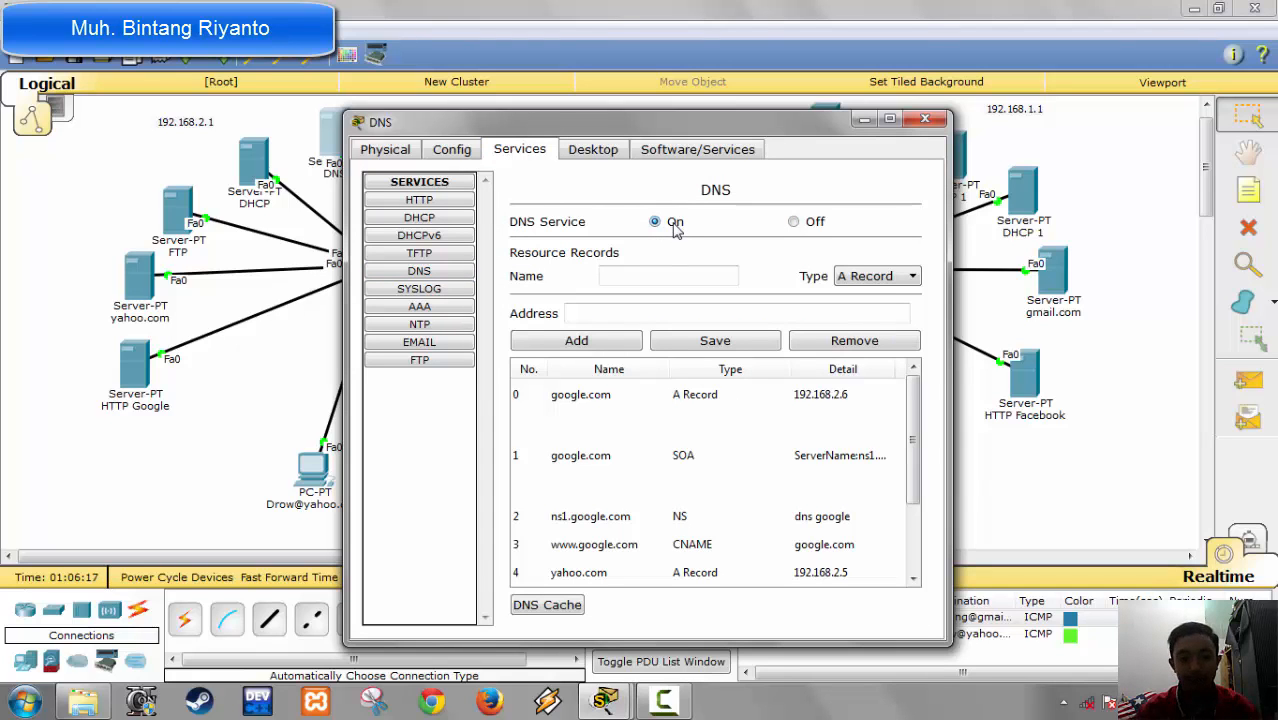
pyautogui.click(925, 119)
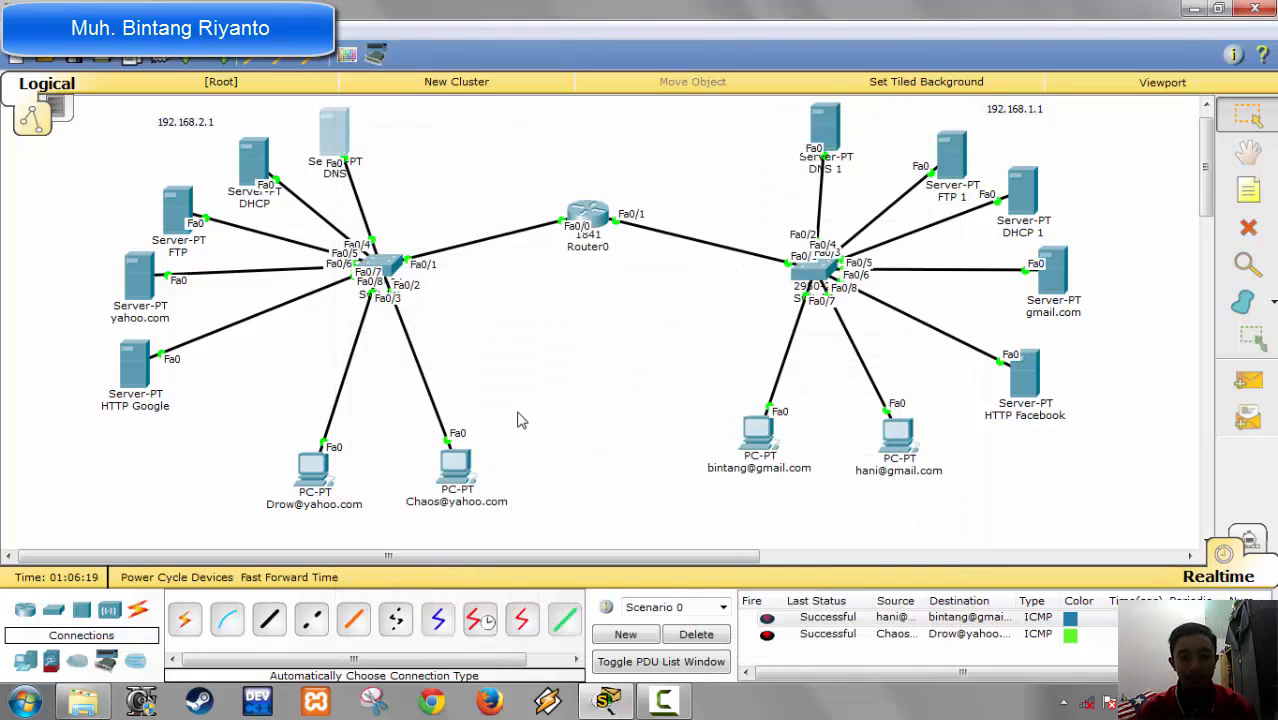
# Step: Load google.com in the second yahoo.com PC's web browser to test web access, and close the browser
pyautogui.click(455, 465)
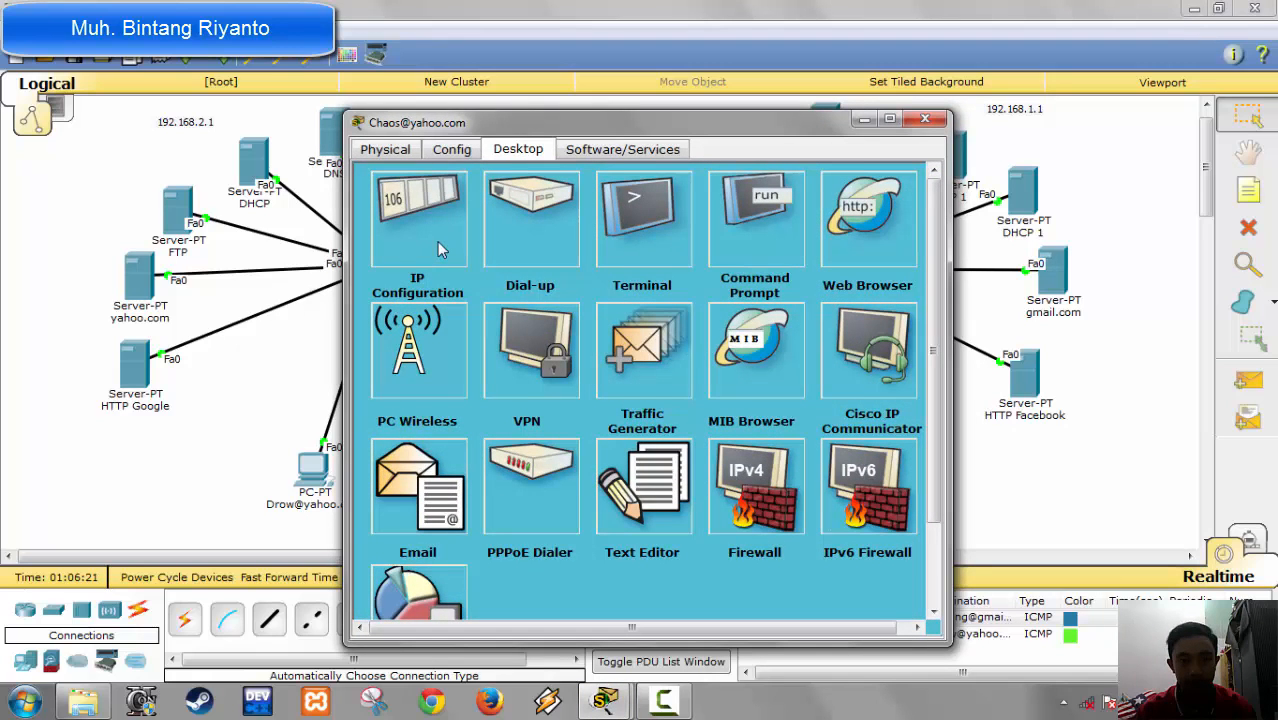
pyautogui.click(838, 245)
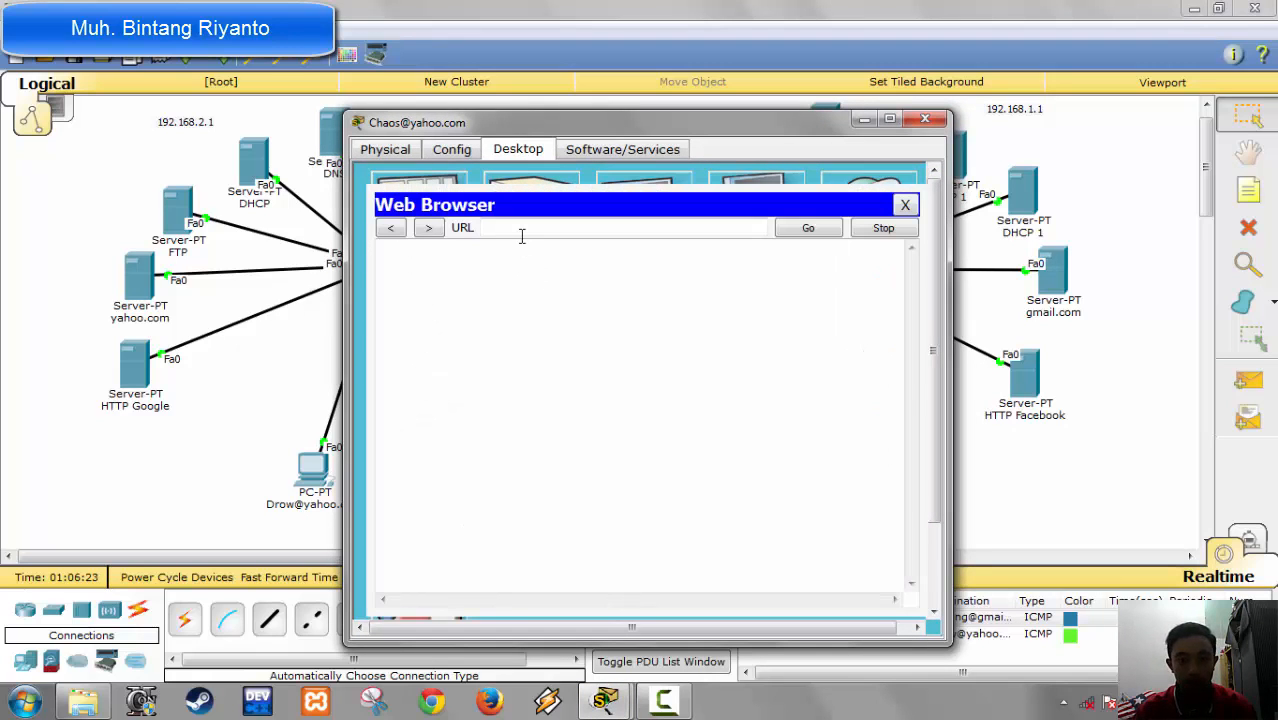
pyautogui.click(521, 230)
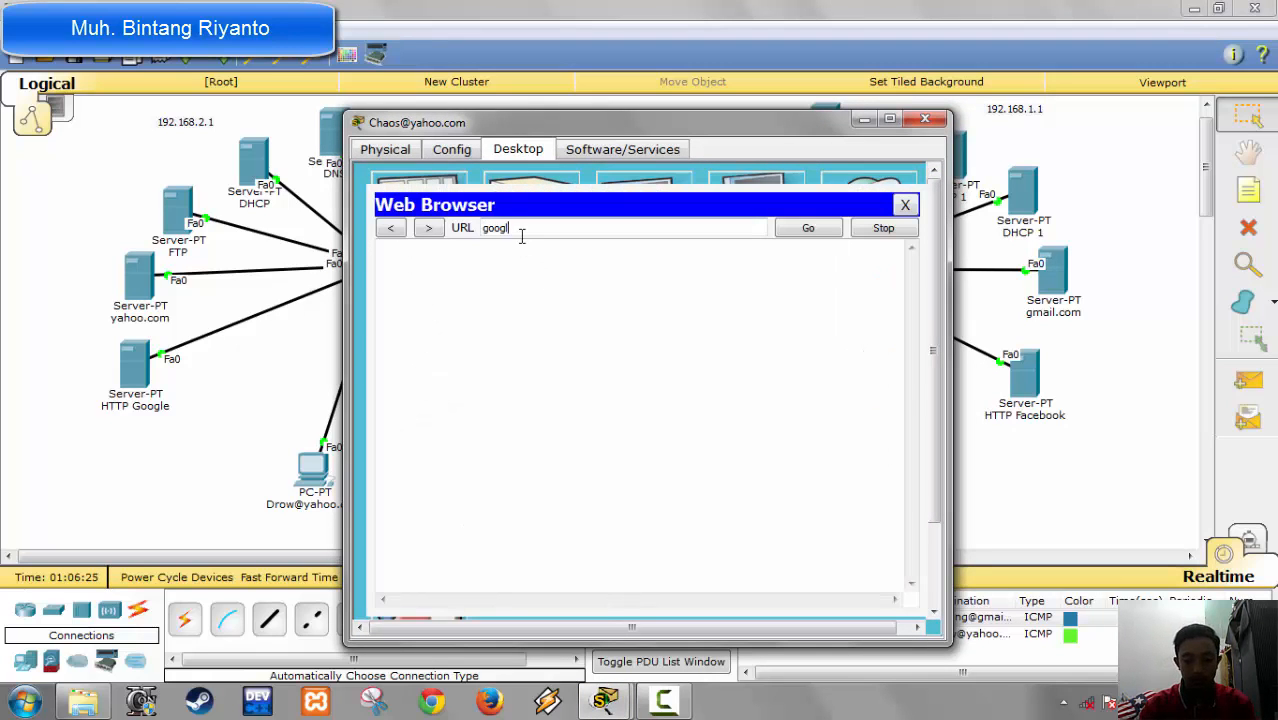
pyautogui.write('google.com')
pyautogui.press('Return')
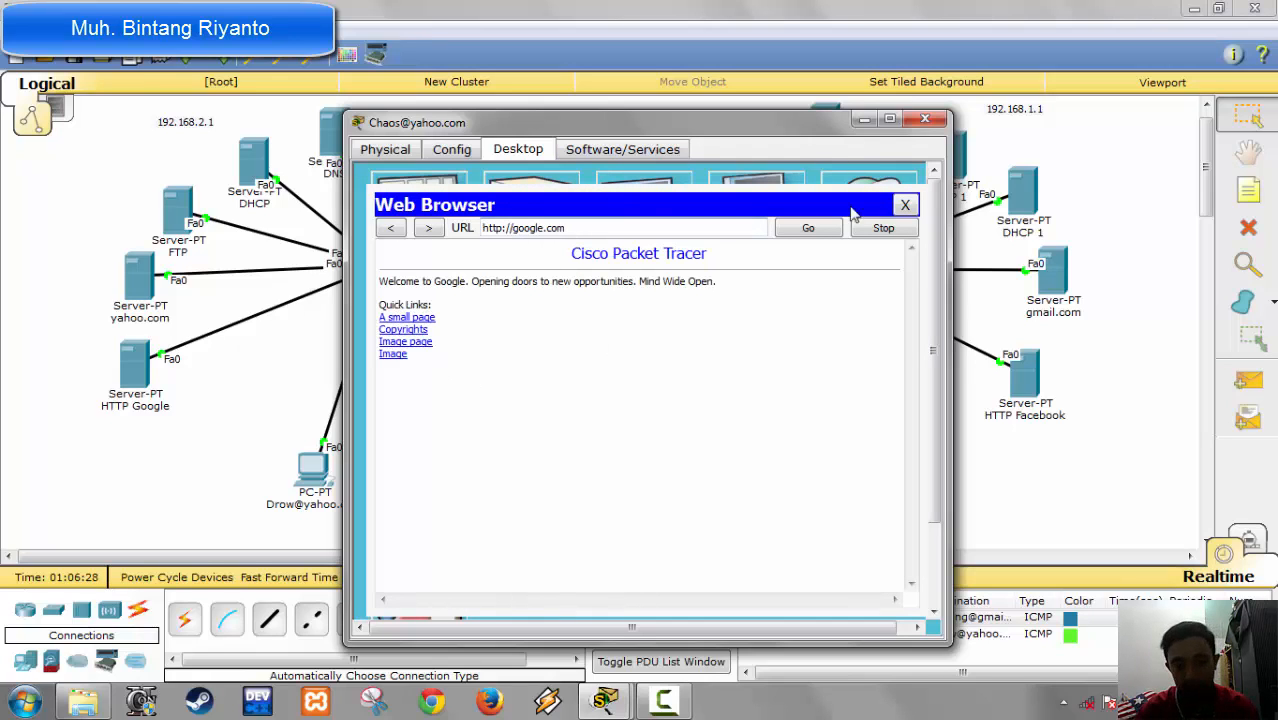
pyautogui.click(910, 207)
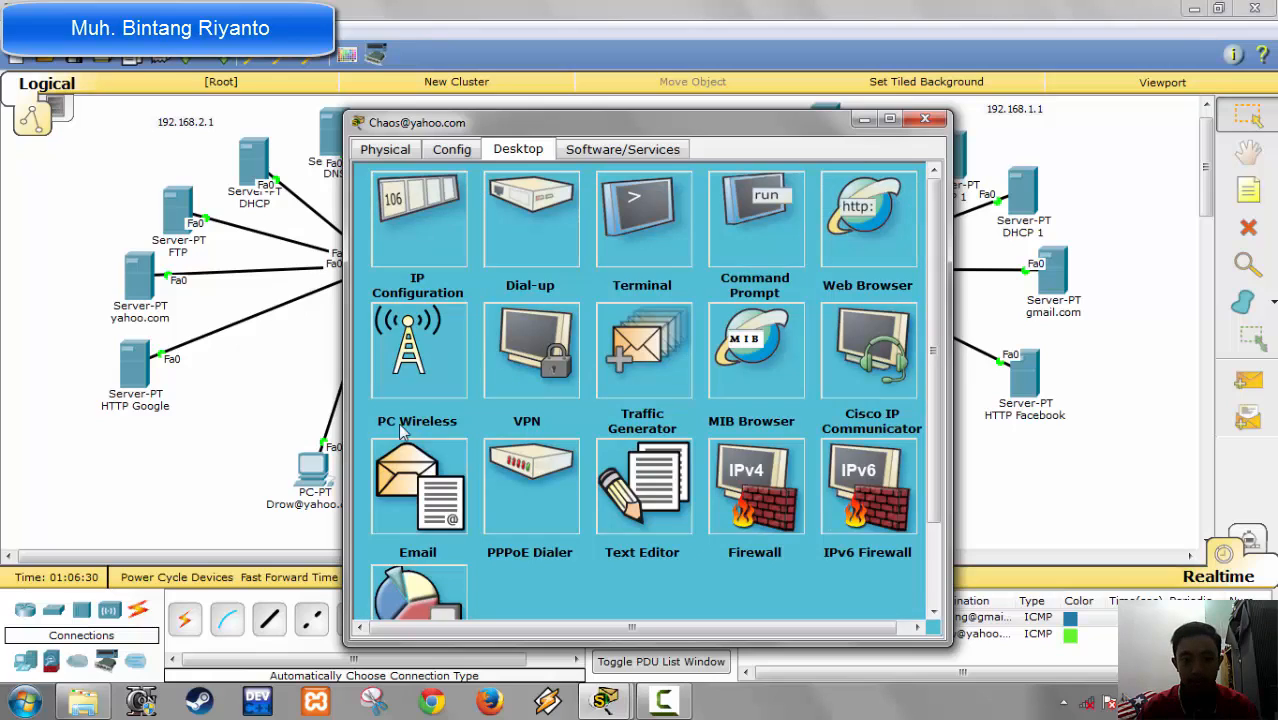
# Step: From the second yahoo.com PC, send the first PC's mail account a message with subject "tes" and body "ok", and close the window
pyautogui.click(408, 470)
pyautogui.click(432, 254)
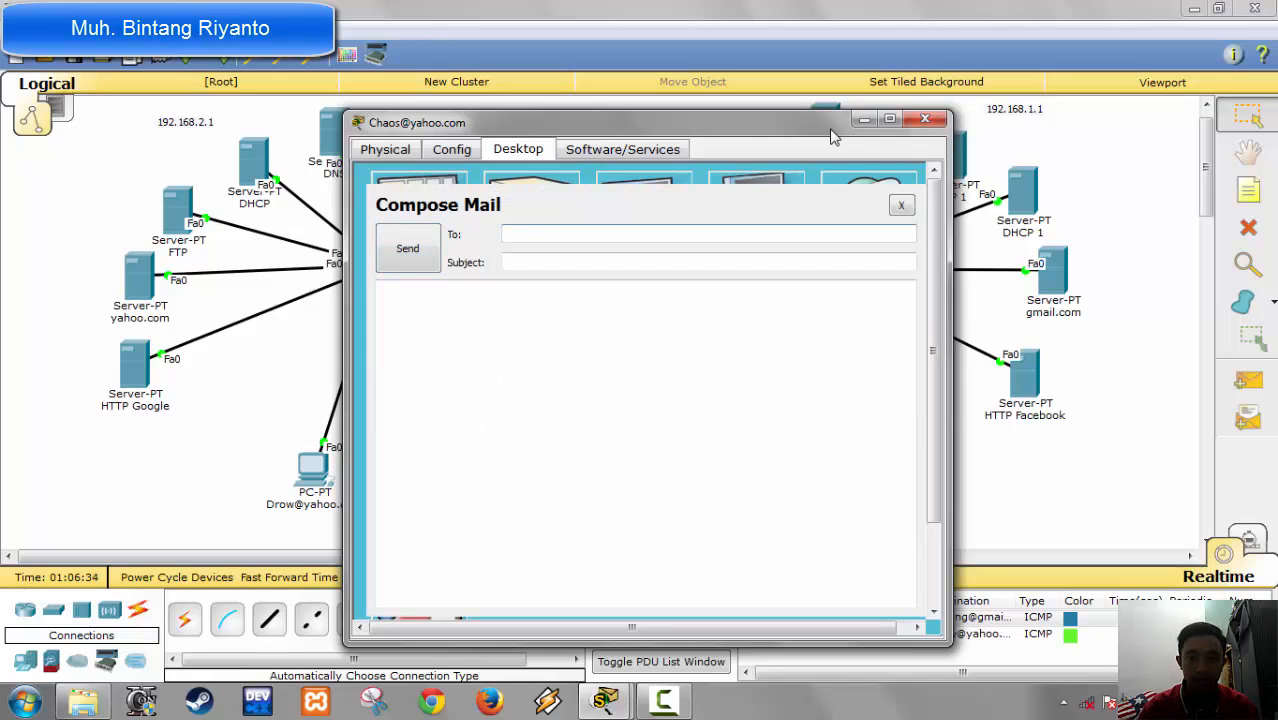
pyautogui.moveTo(766, 119); pyautogui.dragTo(1006, 115)
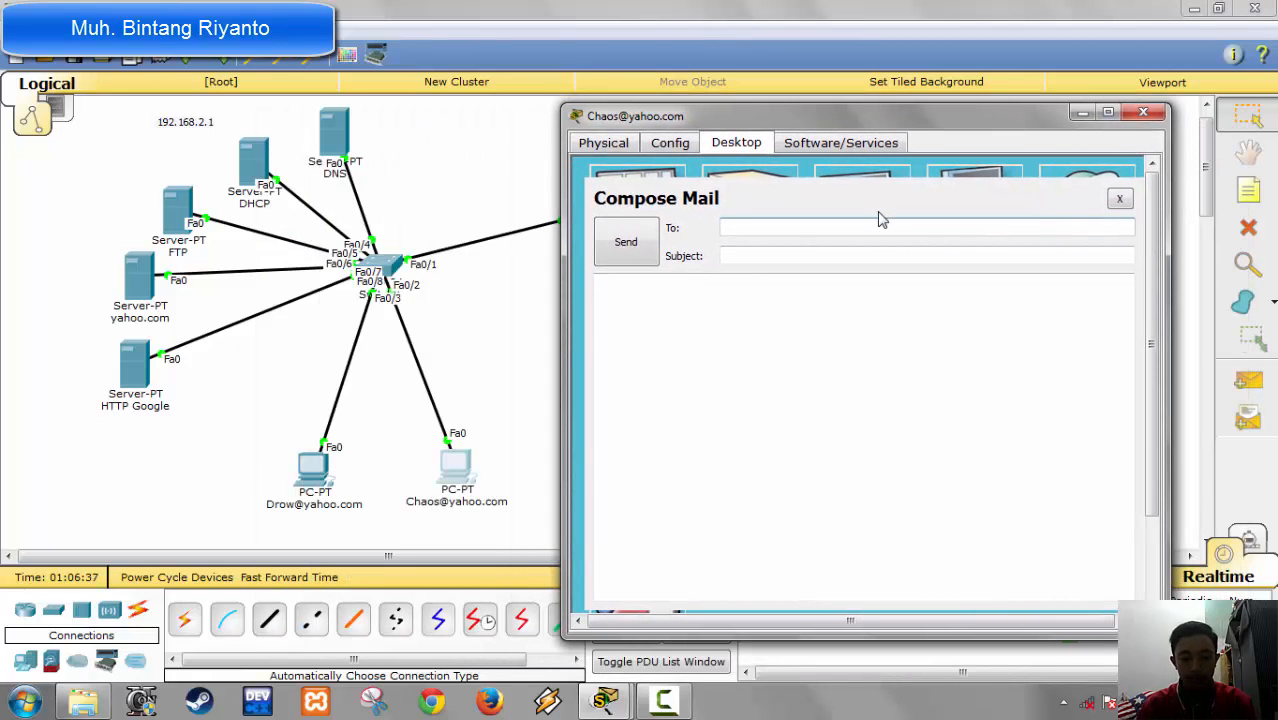
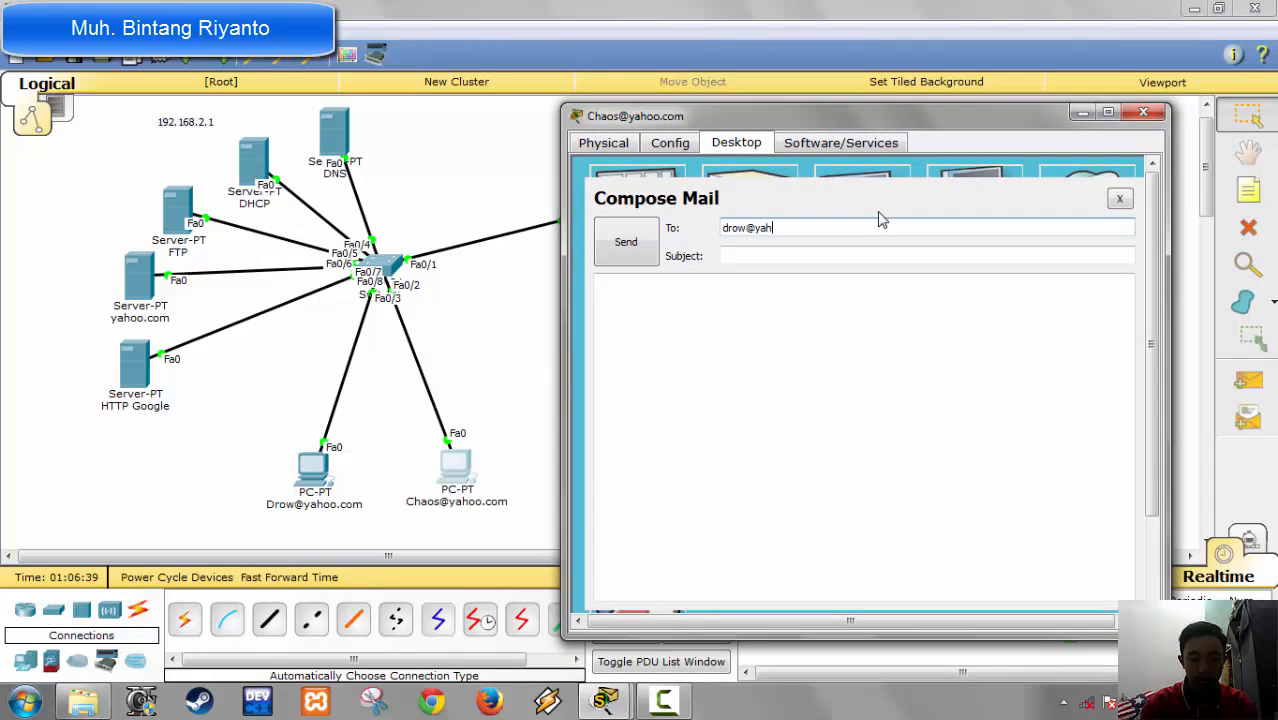
pyautogui.press('Tab')
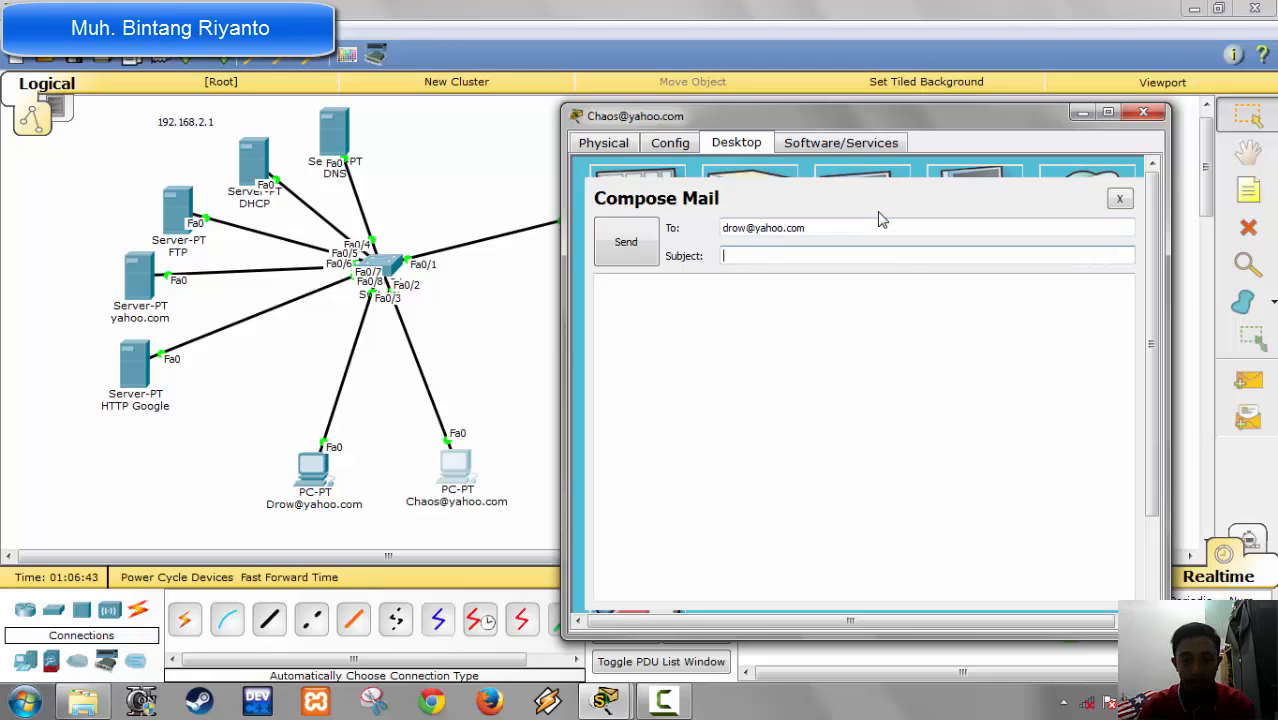
pyautogui.write('tes')
pyautogui.press('Tab')
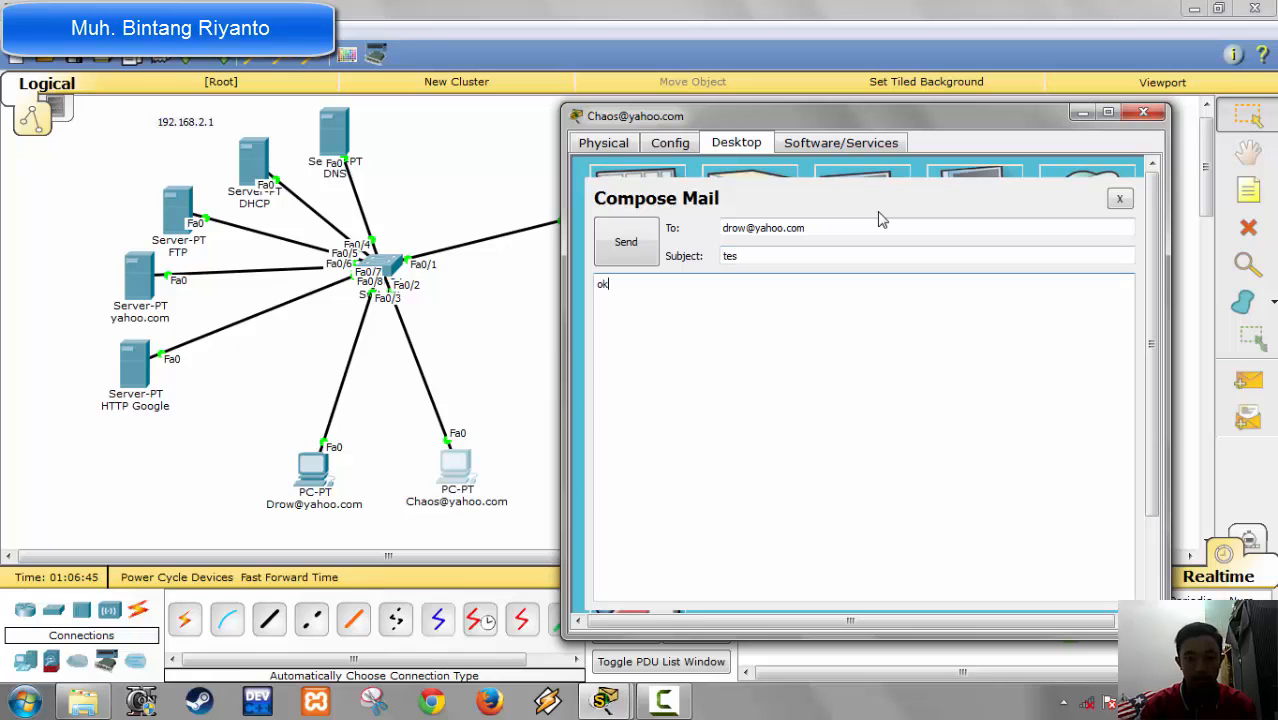
pyautogui.click(648, 250)
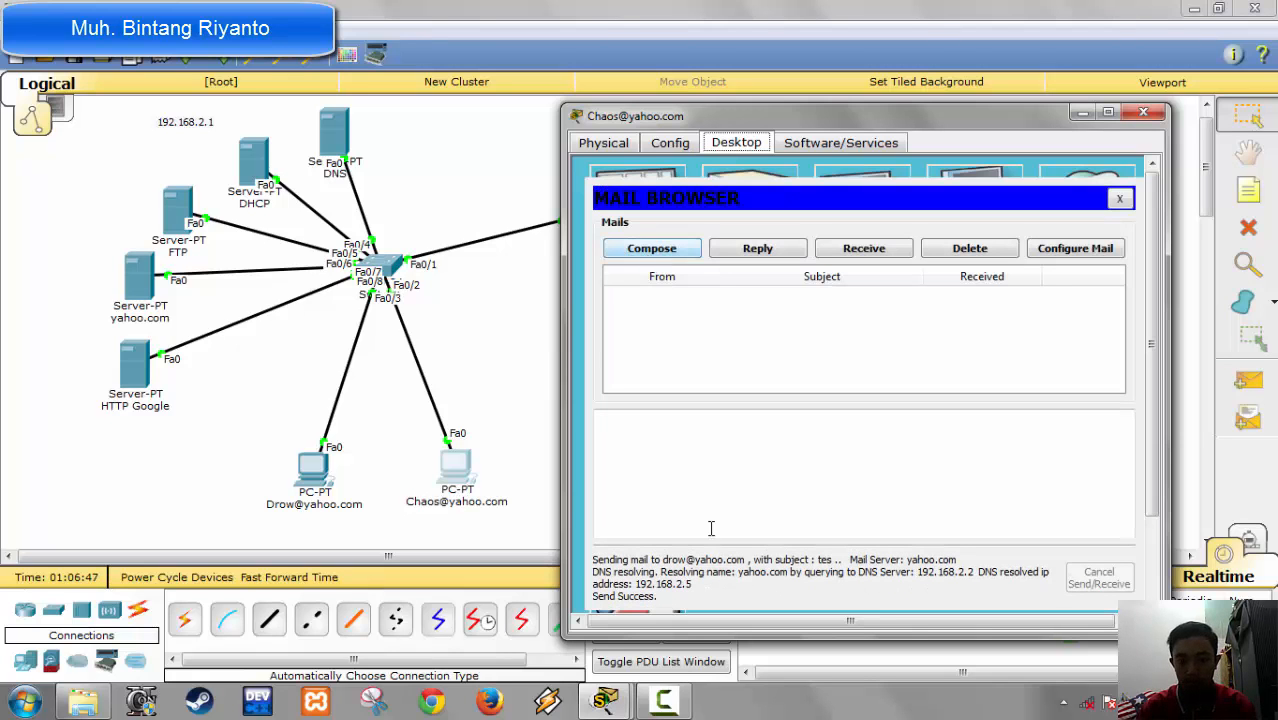
pyautogui.click(1143, 112)
# Step: Receive mail on the first yahoo.com PC and open the "tes" message
pyautogui.click(310, 475)
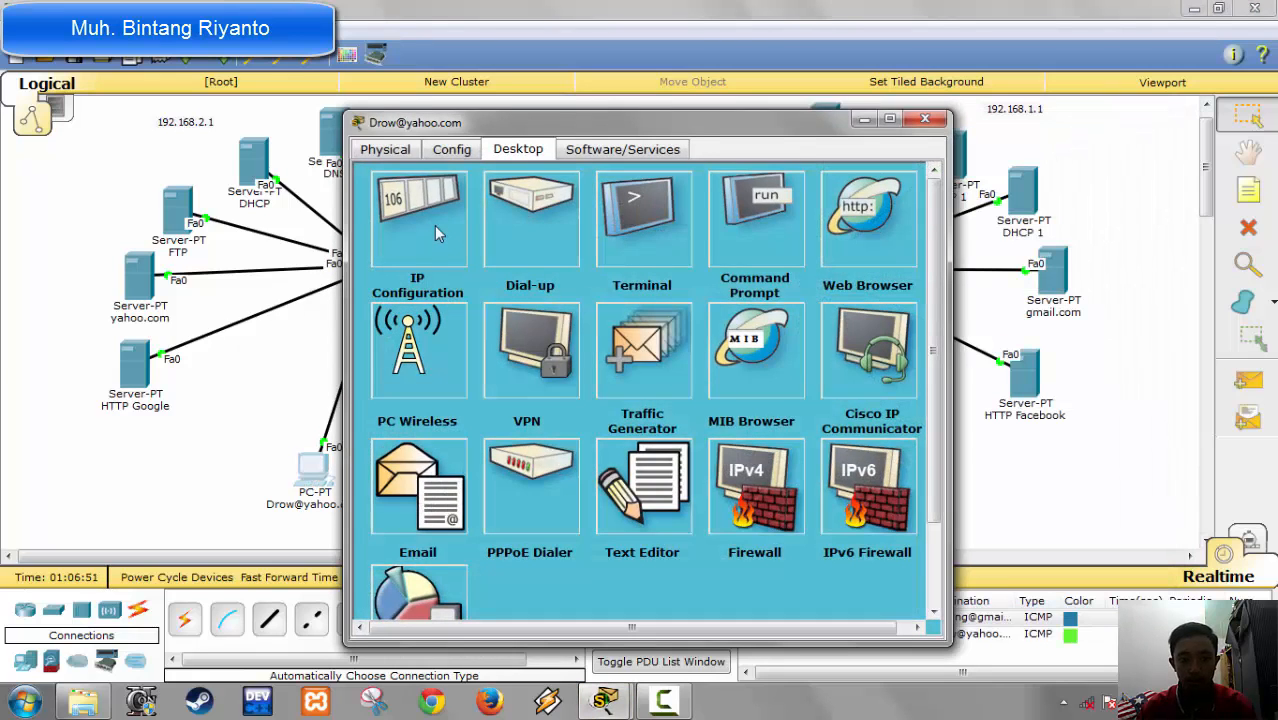
pyautogui.click(430, 505)
pyautogui.click(622, 262)
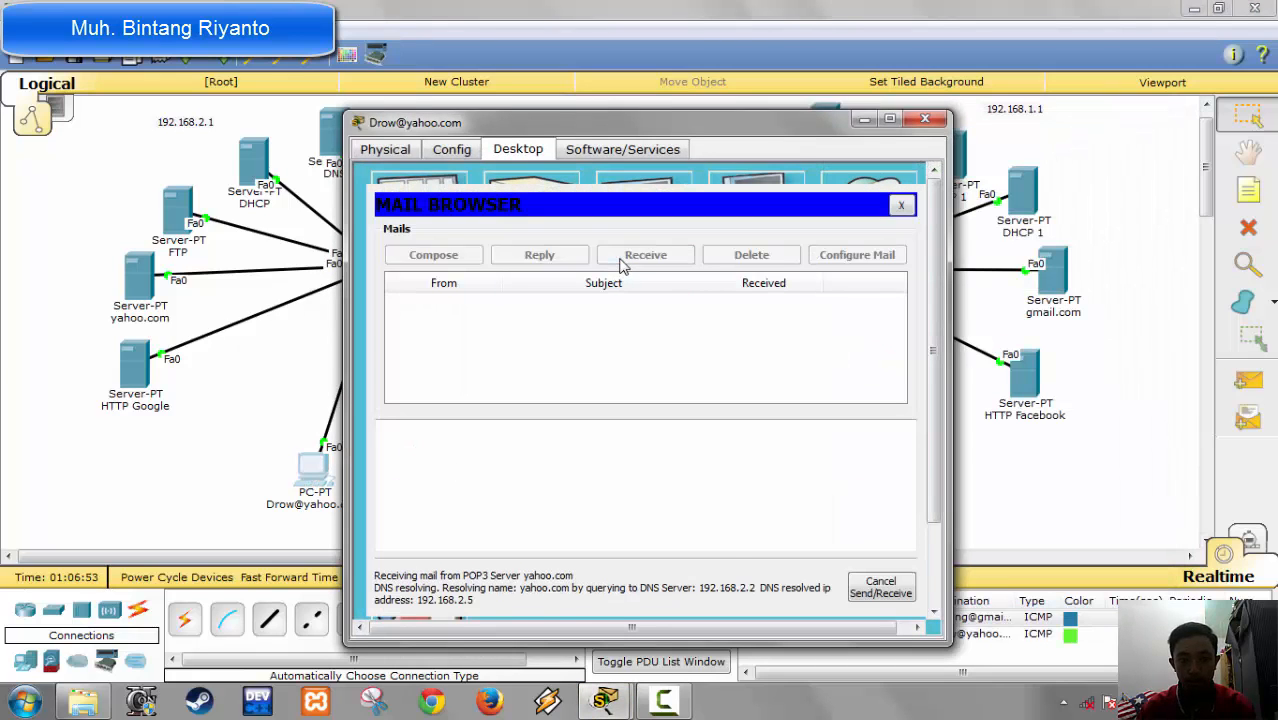
pyautogui.click(495, 313)
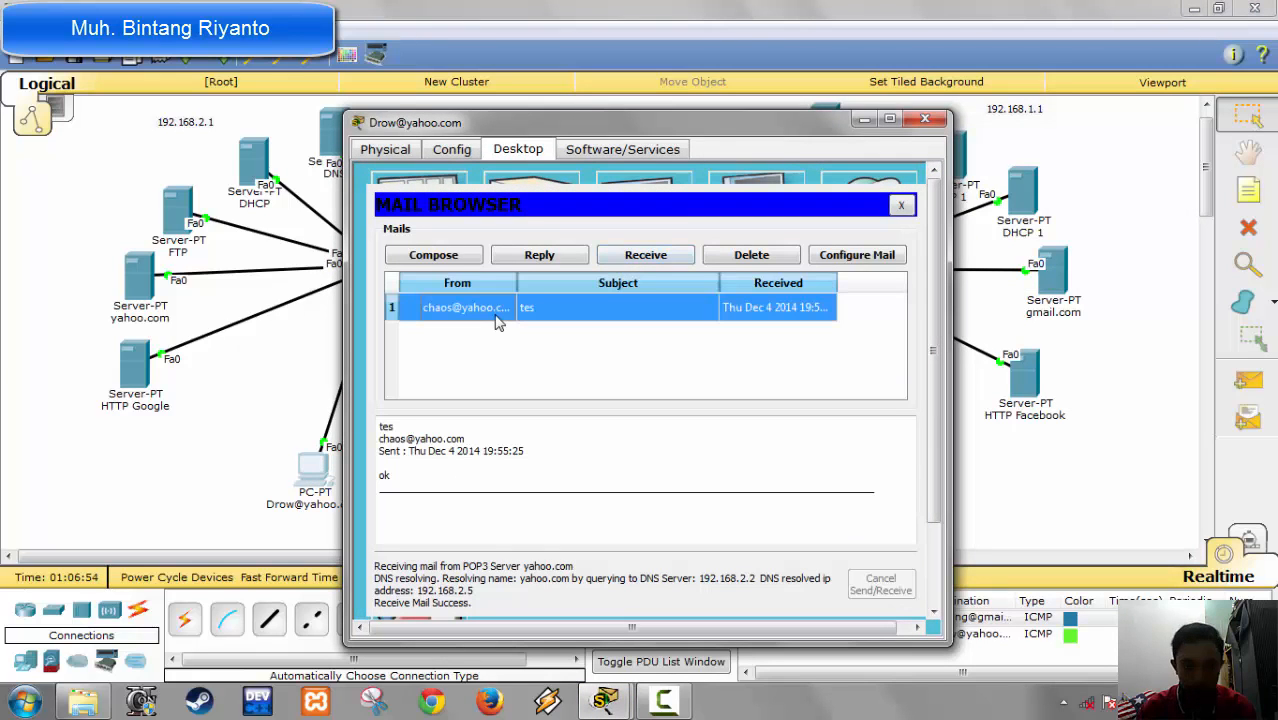
# Step: Send a reply to the "tes" message from the first yahoo.com PC and close its window
pyautogui.click(538, 255)
pyautogui.click(425, 250)
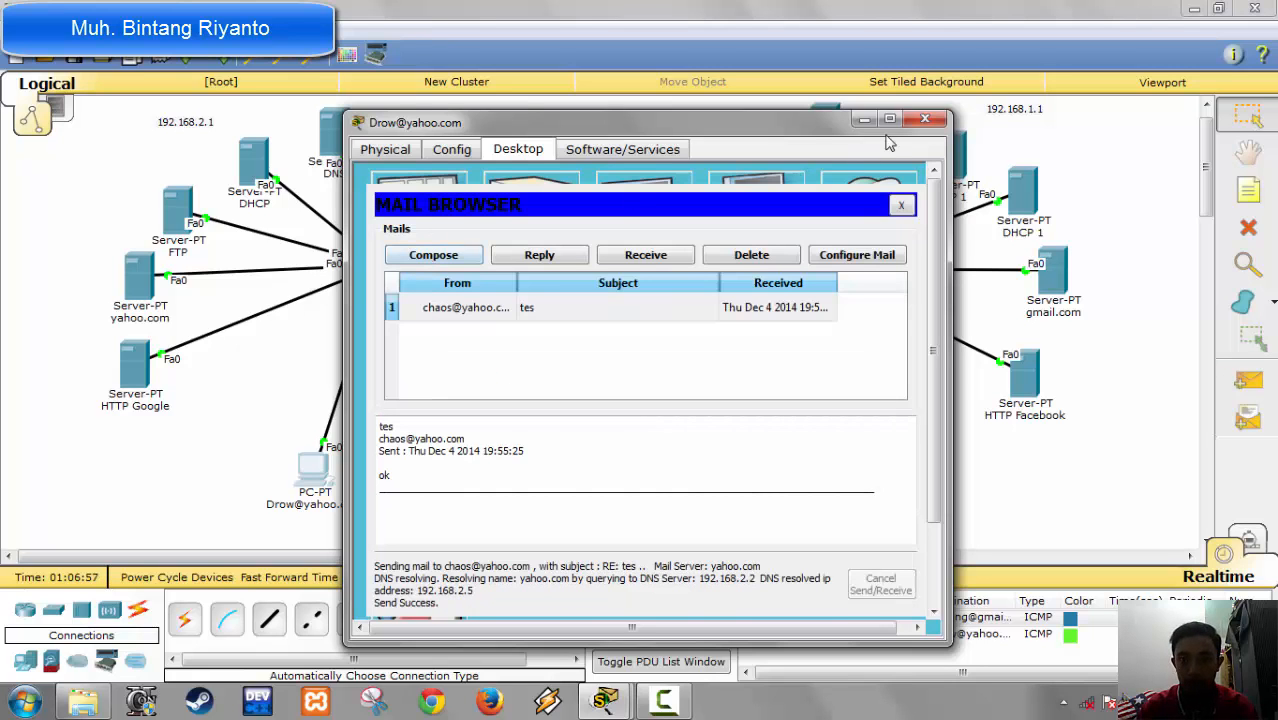
pyautogui.click(921, 122)
# Step: Receive mail on the second yahoo.com PC and close its window
pyautogui.click(449, 467)
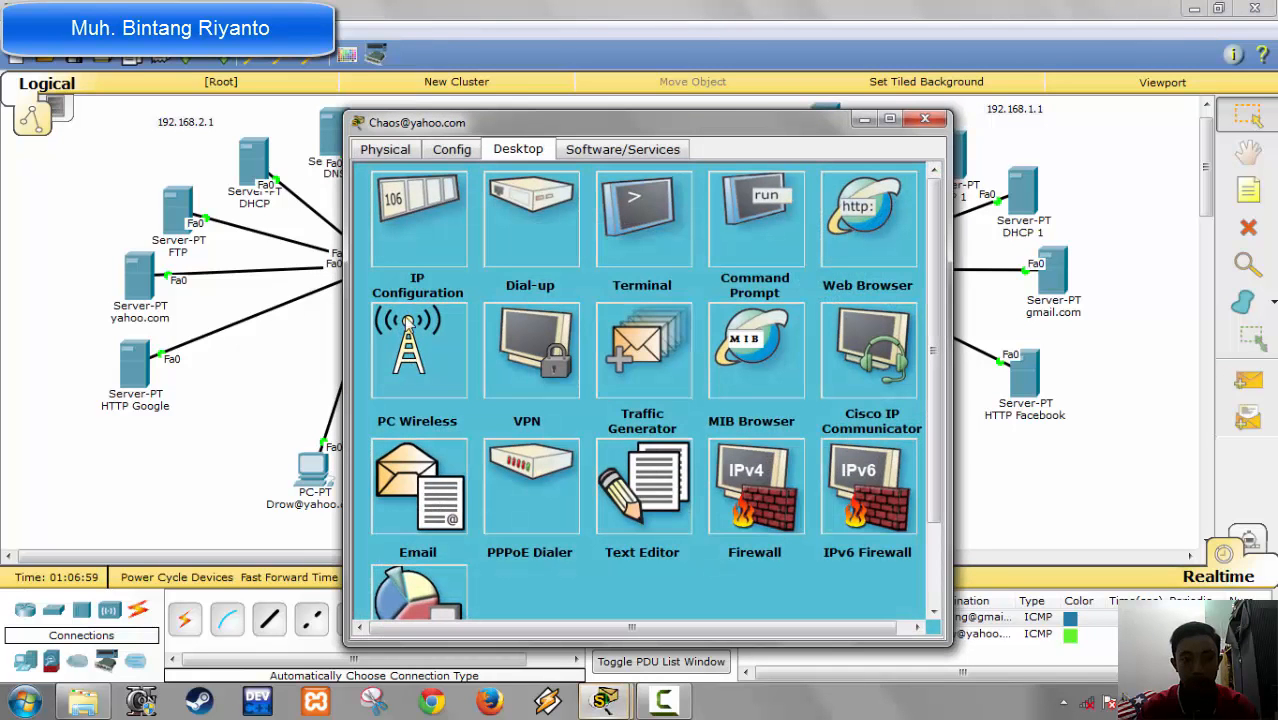
pyautogui.click(422, 452)
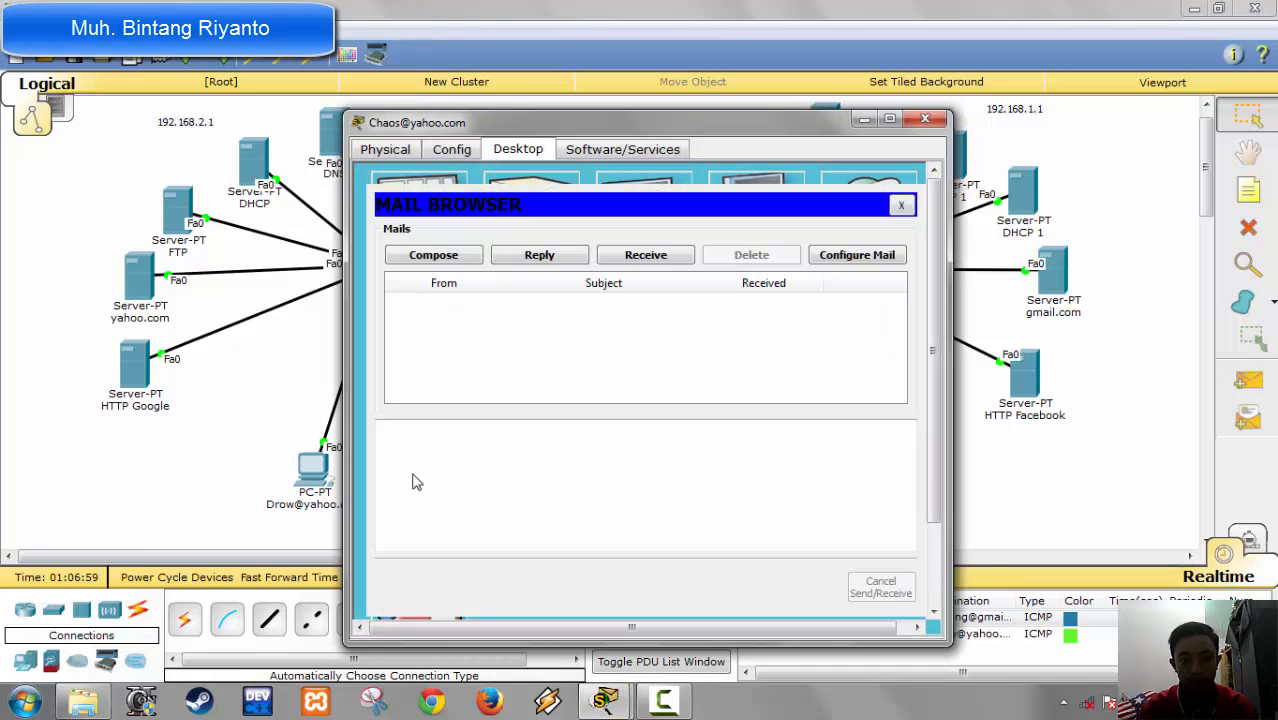
pyautogui.click(624, 260)
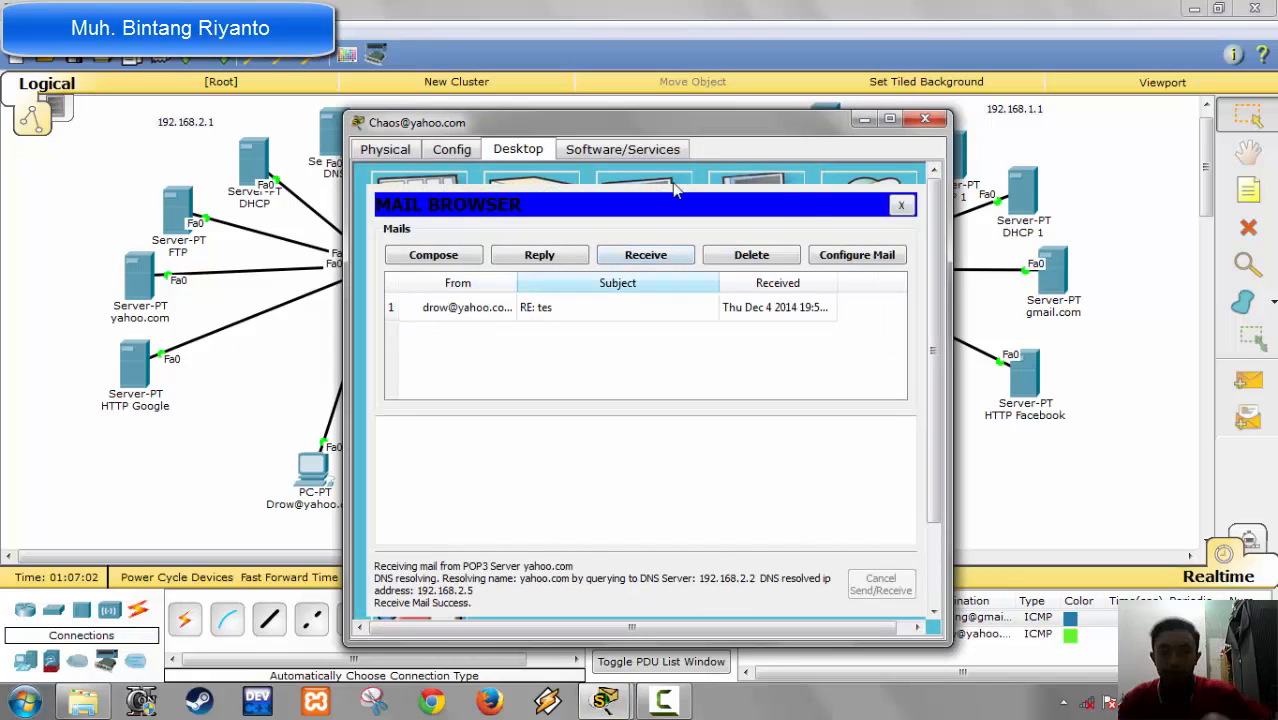
pyautogui.click(926, 120)
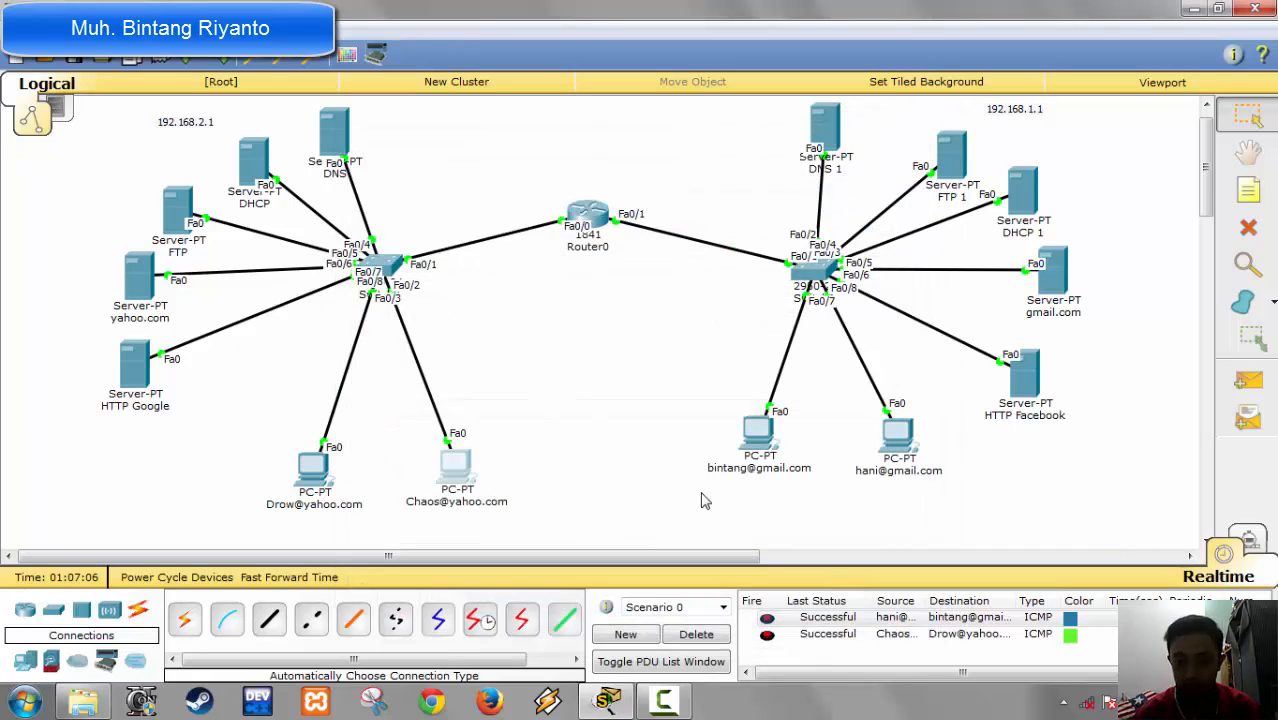
# Step: Move the two gmail.com PCs slightly downward in the topology
pyautogui.moveTo(747, 440); pyautogui.dragTo(751, 452)
pyautogui.moveTo(912, 446); pyautogui.dragTo(913, 461)
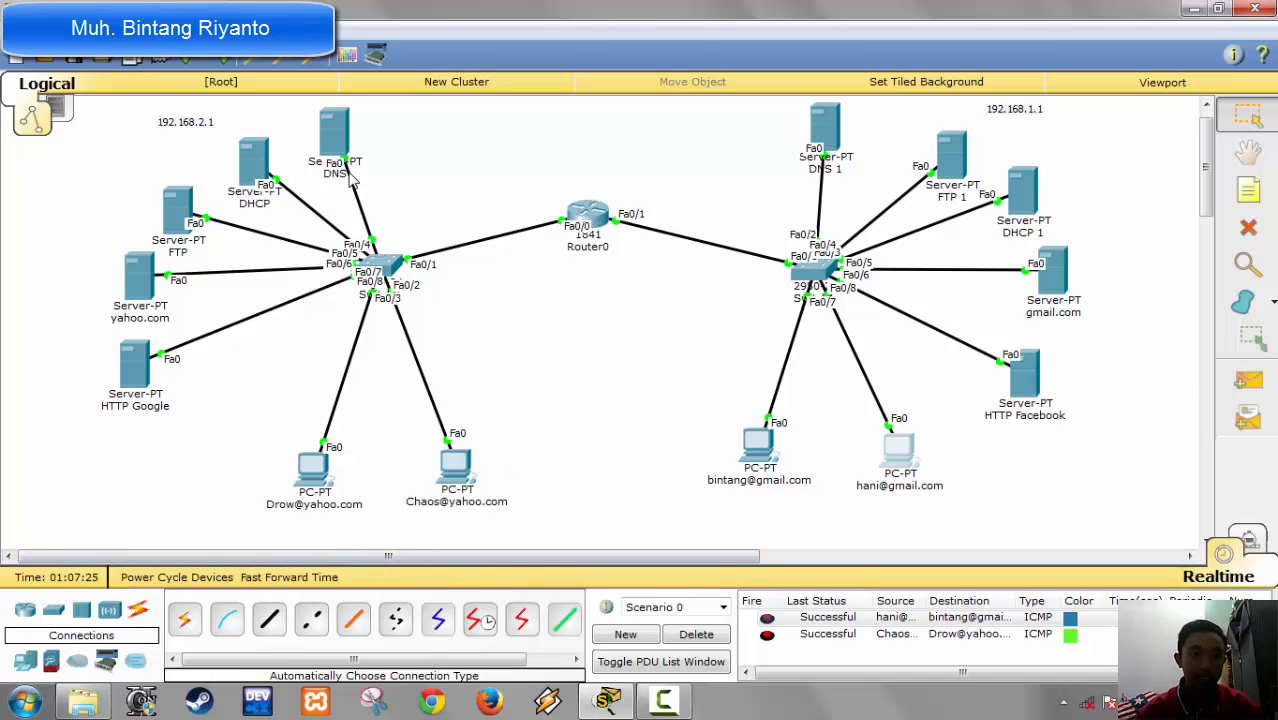
# Step: On the 192.168.2.1 network's DNS server, add an A record for gmail.com with address 192.168.1.5
pyautogui.click(336, 145)
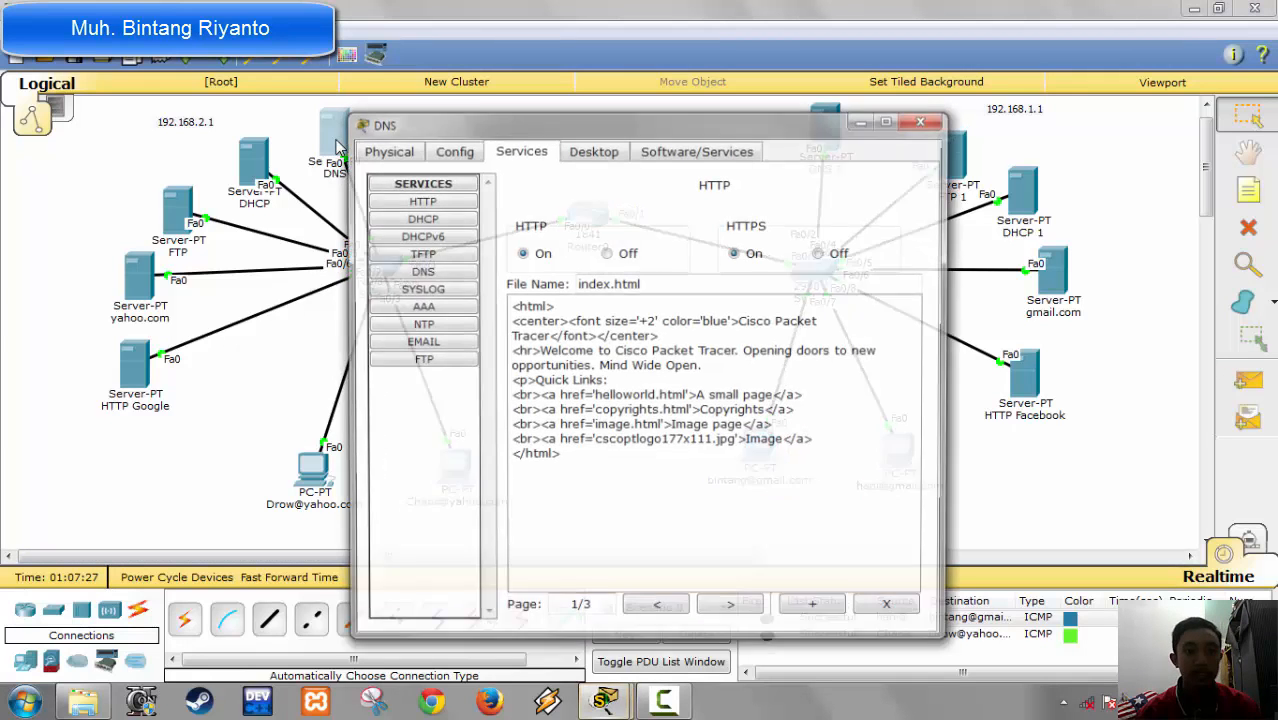
pyautogui.click(428, 275)
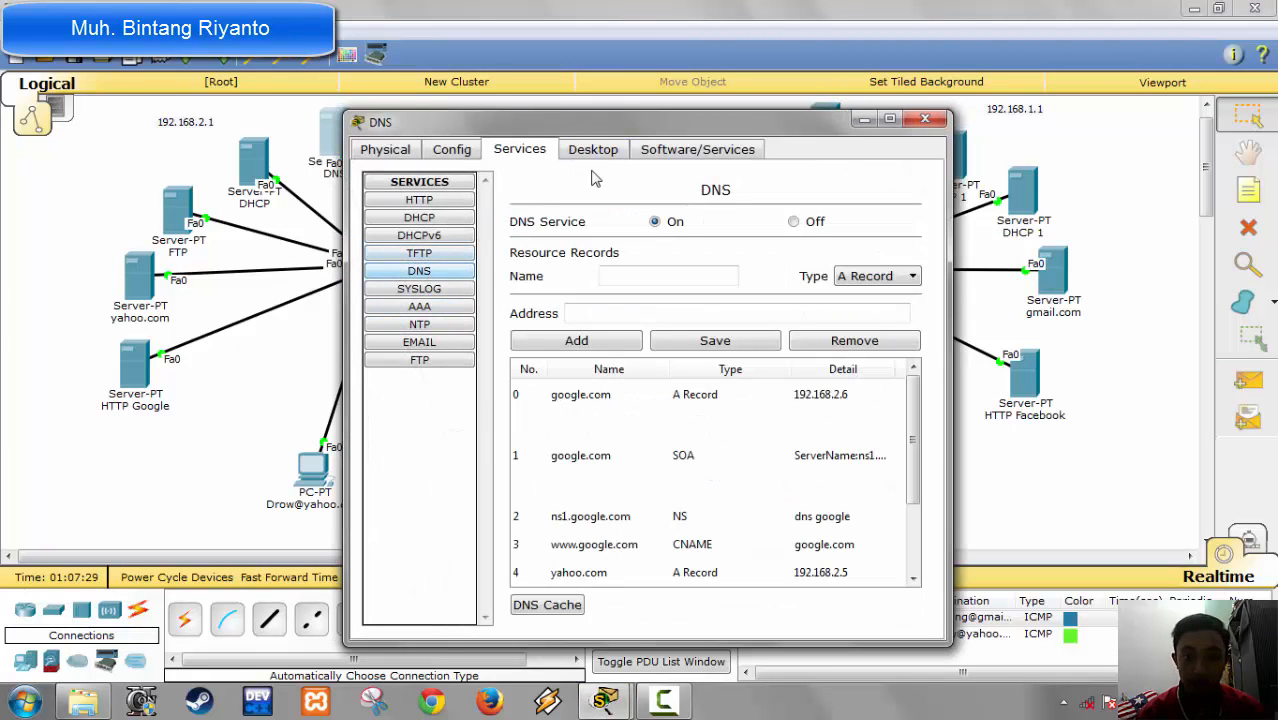
pyautogui.moveTo(626, 126); pyautogui.dragTo(436, 131)
pyautogui.click(457, 280)
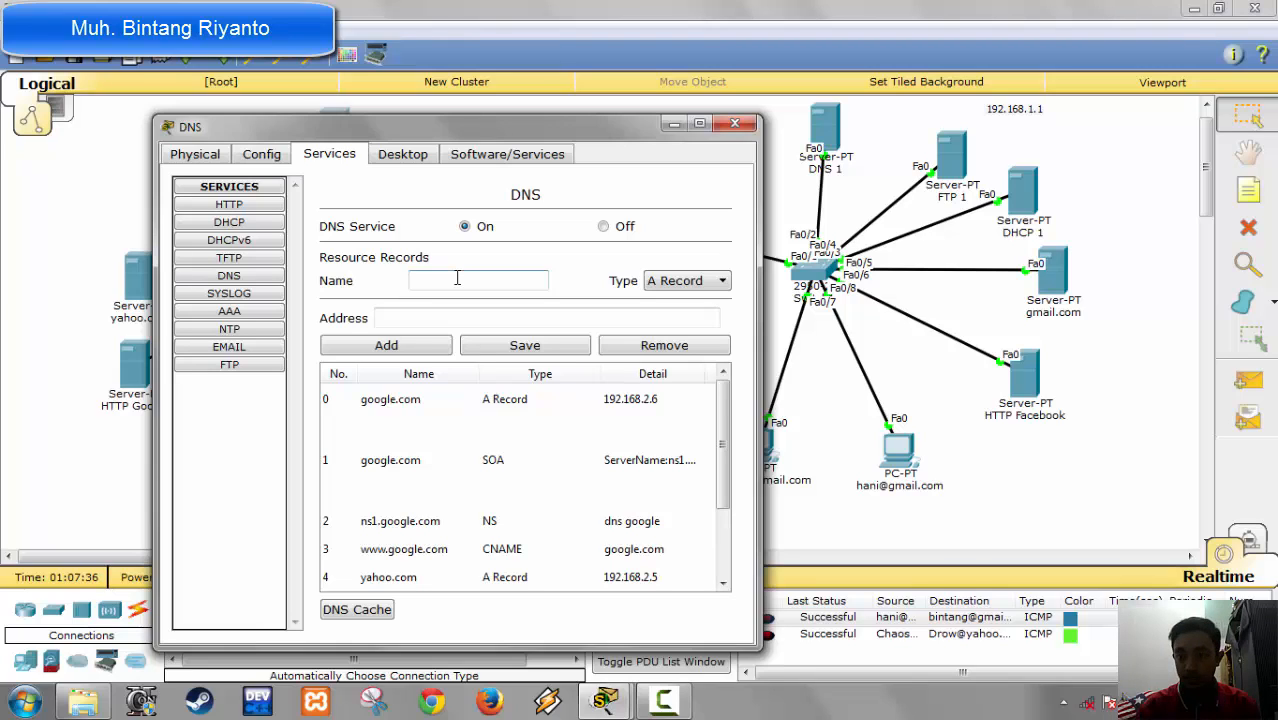
pyautogui.write('gmail')
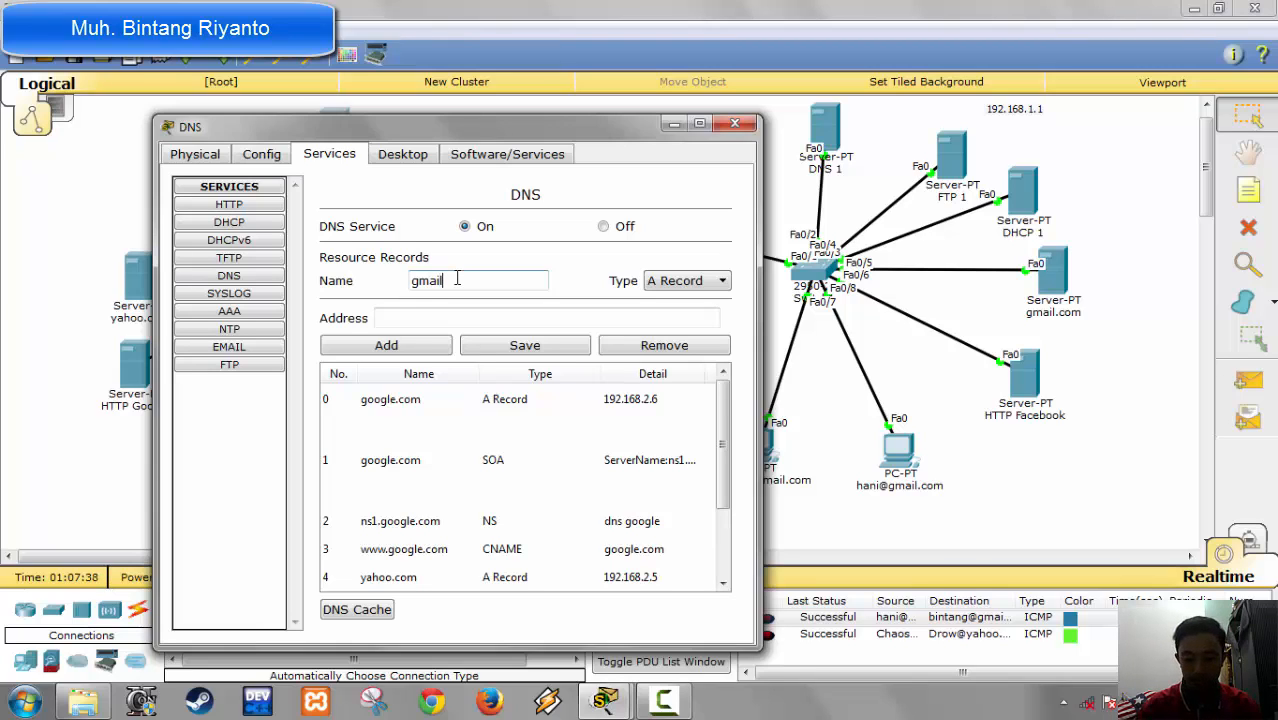
pyautogui.write('.co')
pyautogui.press('Tab')
pyautogui.press('Tab')
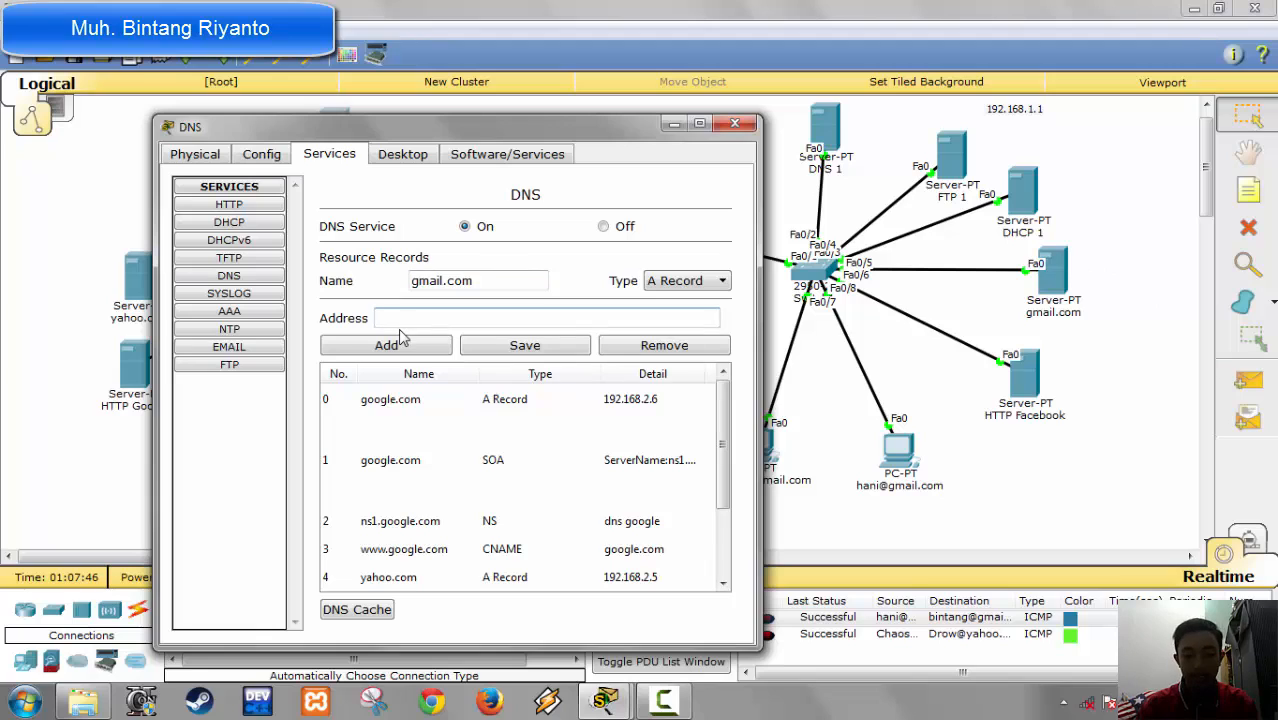
pyautogui.write('192,168')
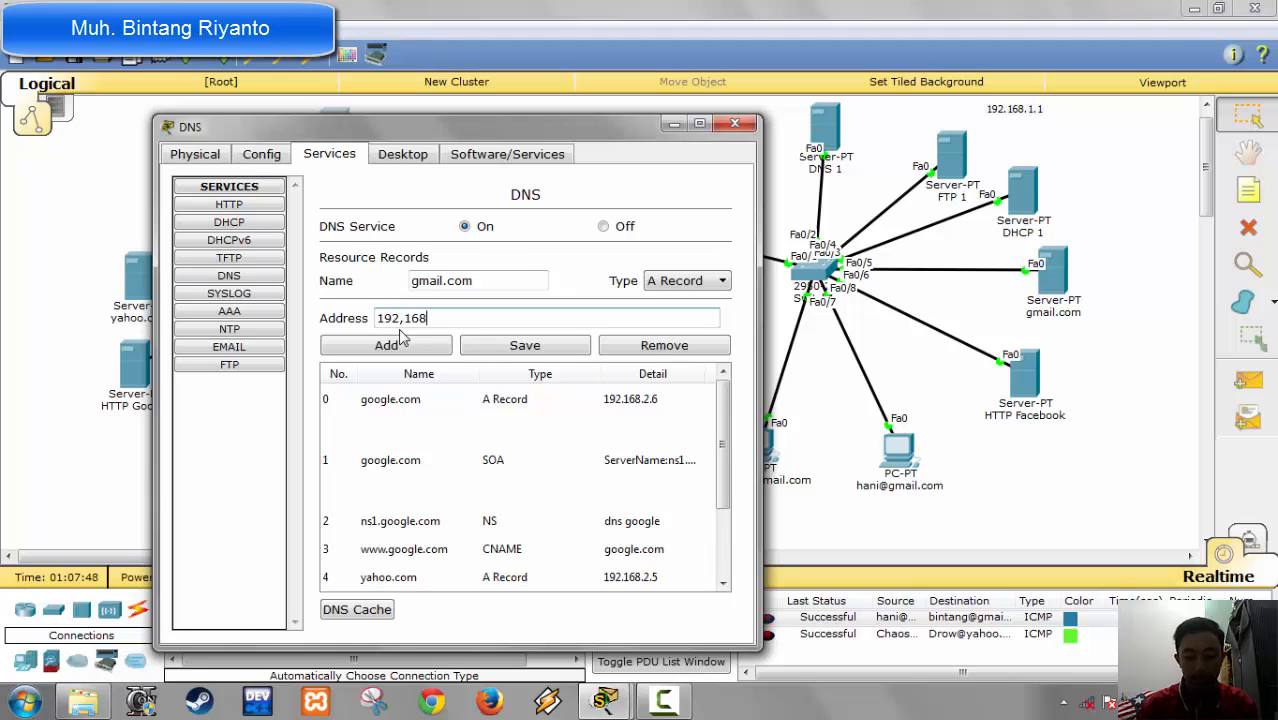
pyautogui.write('.1.')
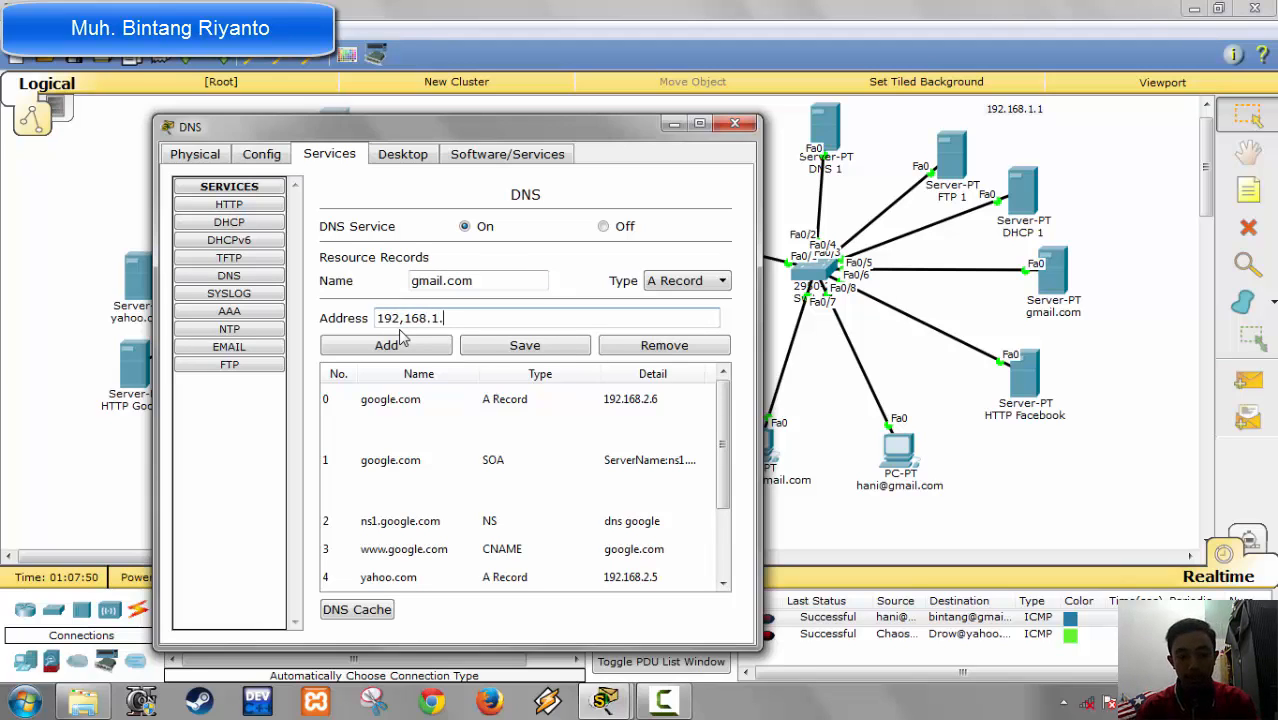
pyautogui.write('5')
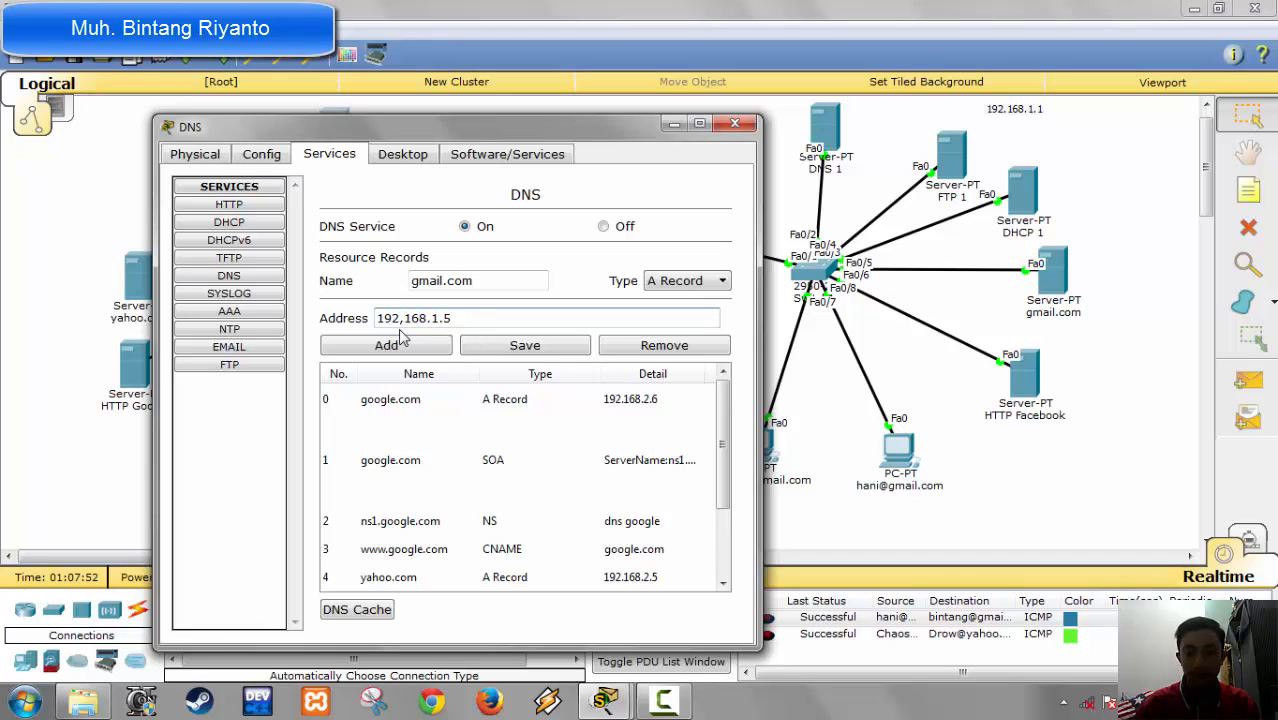
pyautogui.press('Left')
pyautogui.press('Left')
pyautogui.press('Left')
pyautogui.press('Left')
pyautogui.press('Left')
pyautogui.press('Left')
pyautogui.press('Left')
pyautogui.press('BackSpace')
pyautogui.write('.')
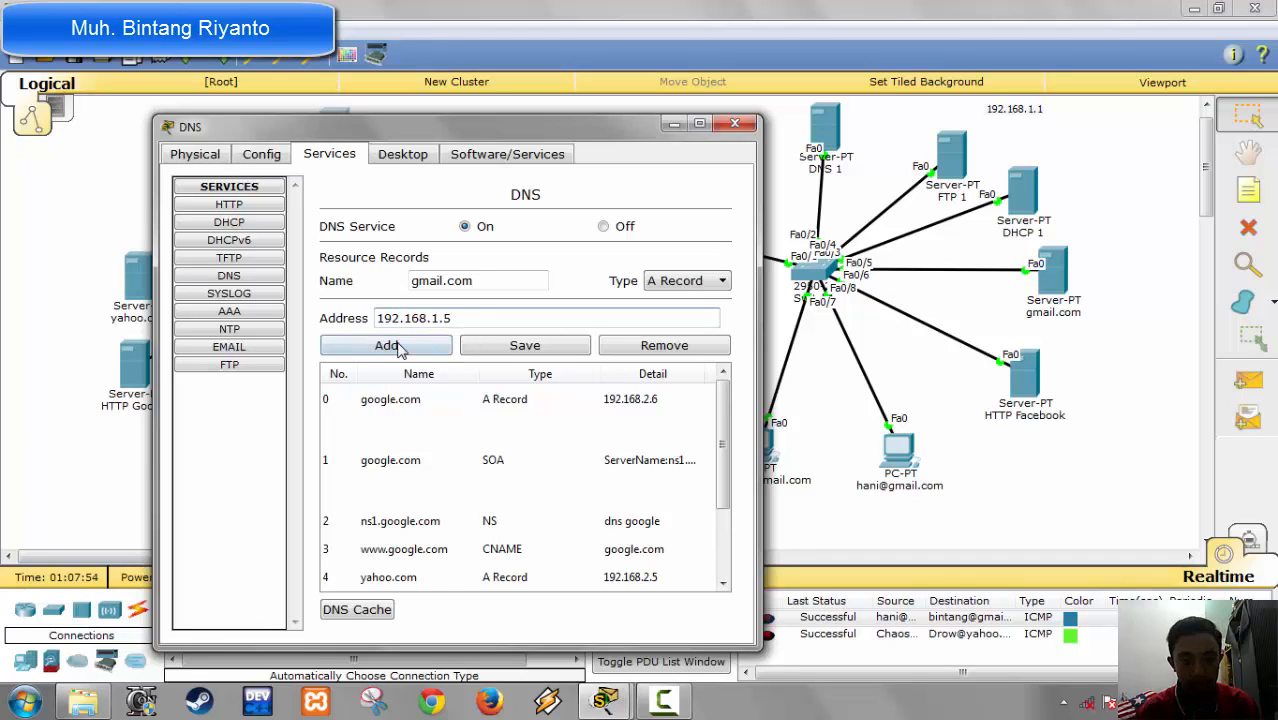
pyautogui.click(400, 342)
# Step: Fill in an SOA record for gmail.com with primary server name ns1.gmail.com and mail box asmin.gmail.com
pyautogui.click(678, 284)
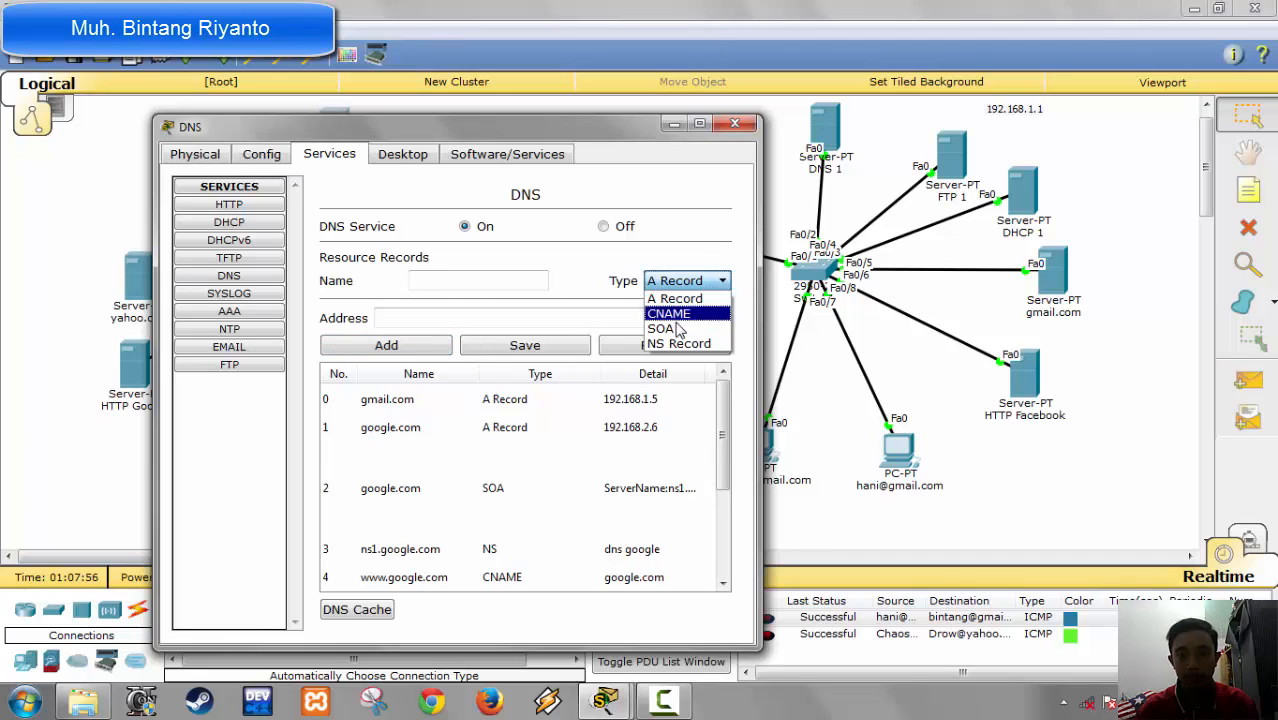
pyautogui.click(662, 328)
pyautogui.click(441, 283)
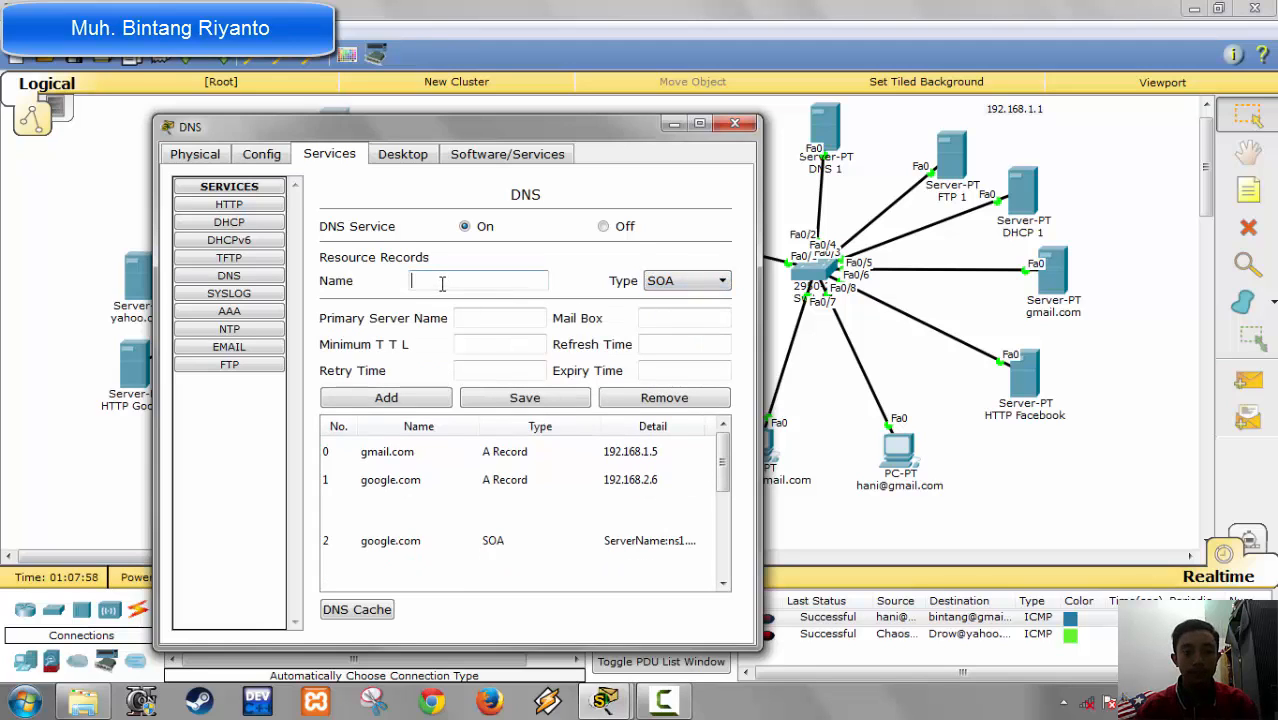
pyautogui.write('gm')
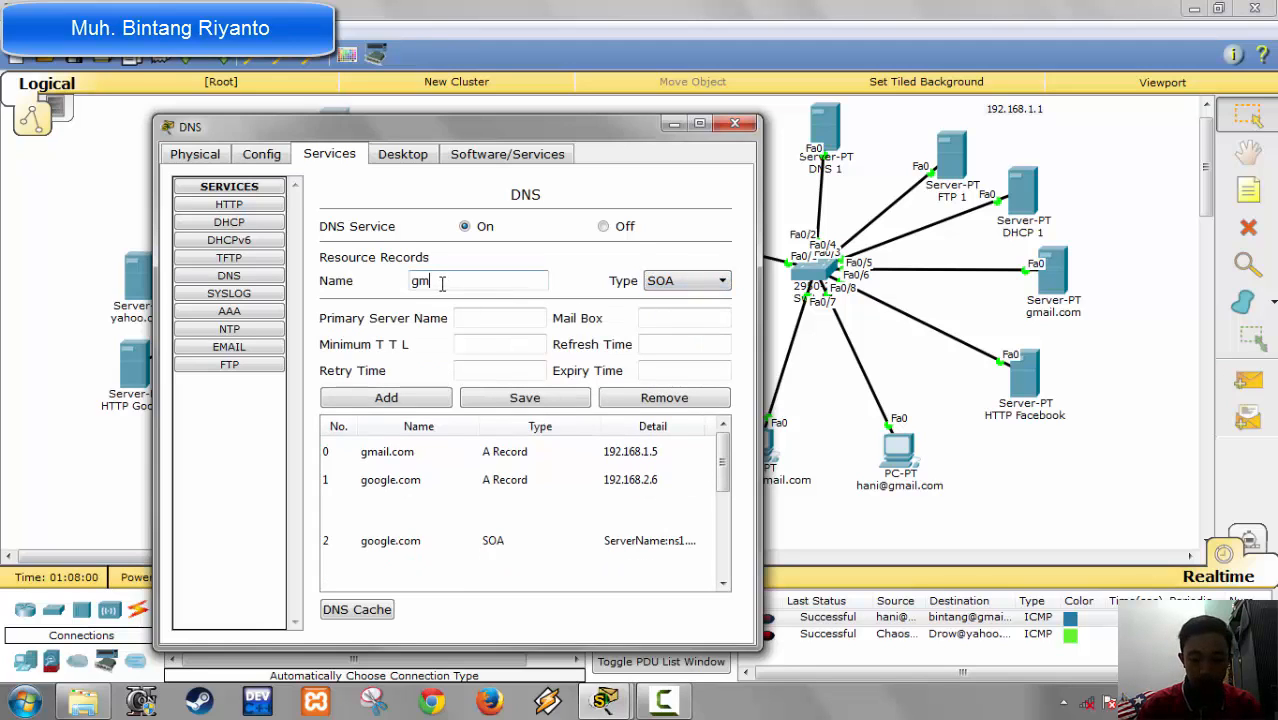
pyautogui.write('ail.com')
pyautogui.press('Tab')
pyautogui.press('Tab')
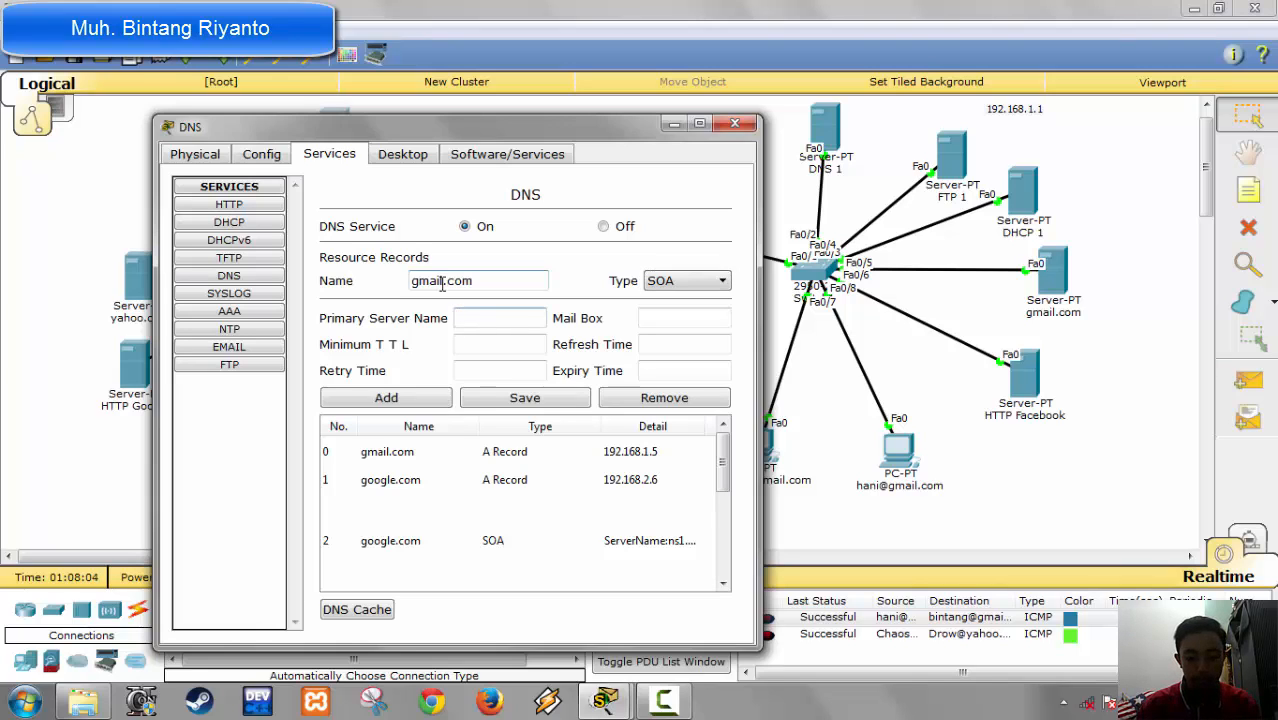
pyautogui.write('ns1.gmail.com')
pyautogui.press('Tab')
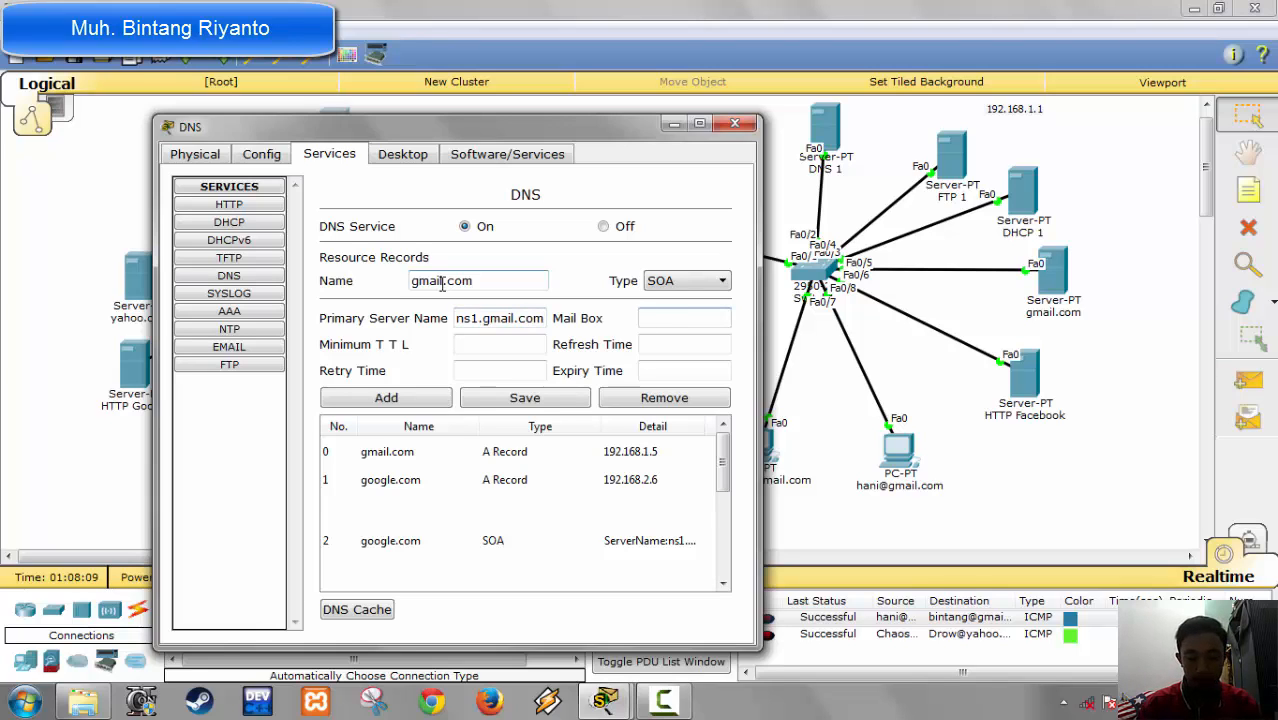
pyautogui.write('asmin.gmail')
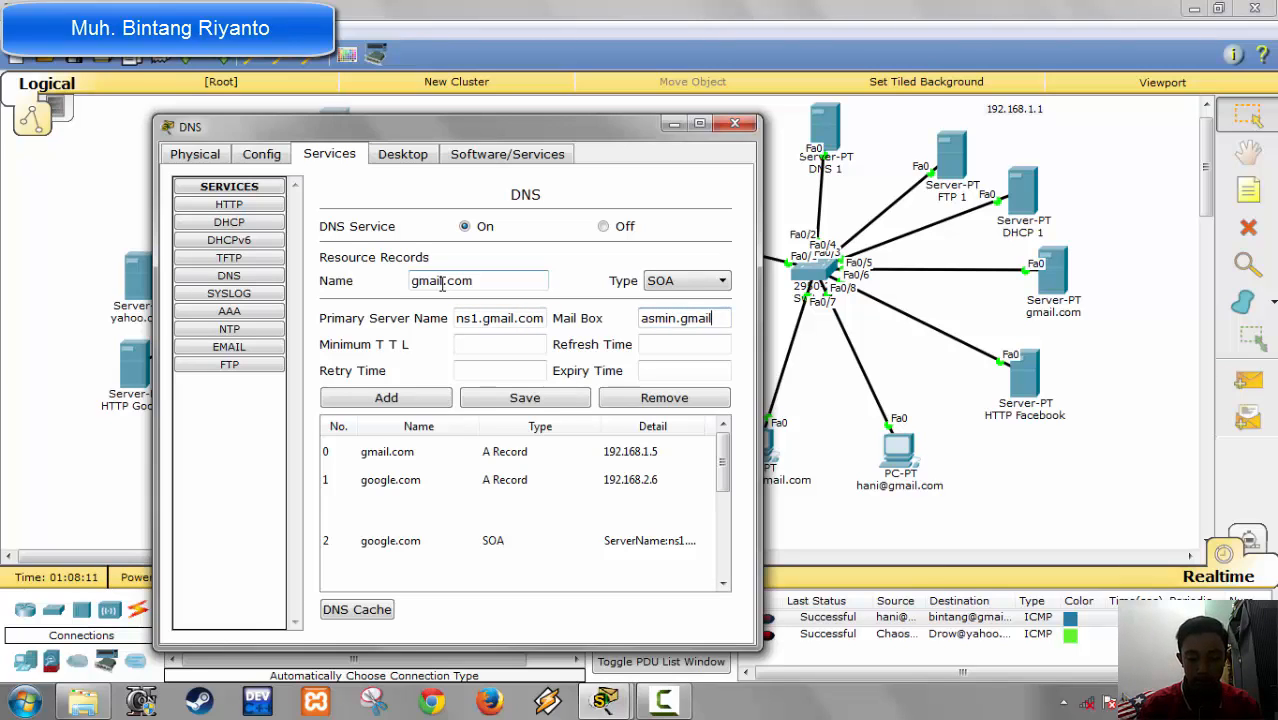
pyautogui.write('.com')
pyautogui.press('Tab')
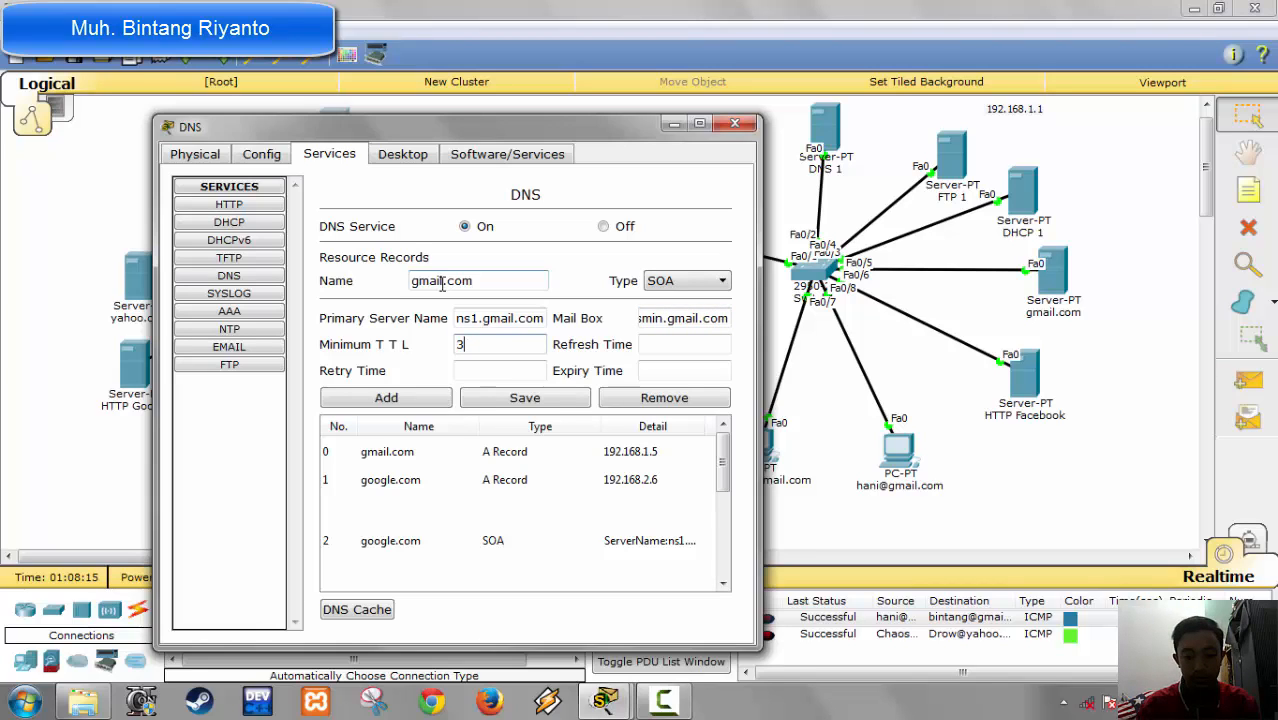
# Step: Set the SOA record's minimum TTL and refresh time to 3600, retry time 600 and expiry time 86400, add it and close the server
pyautogui.write('3600')
pyautogui.press('Tab')
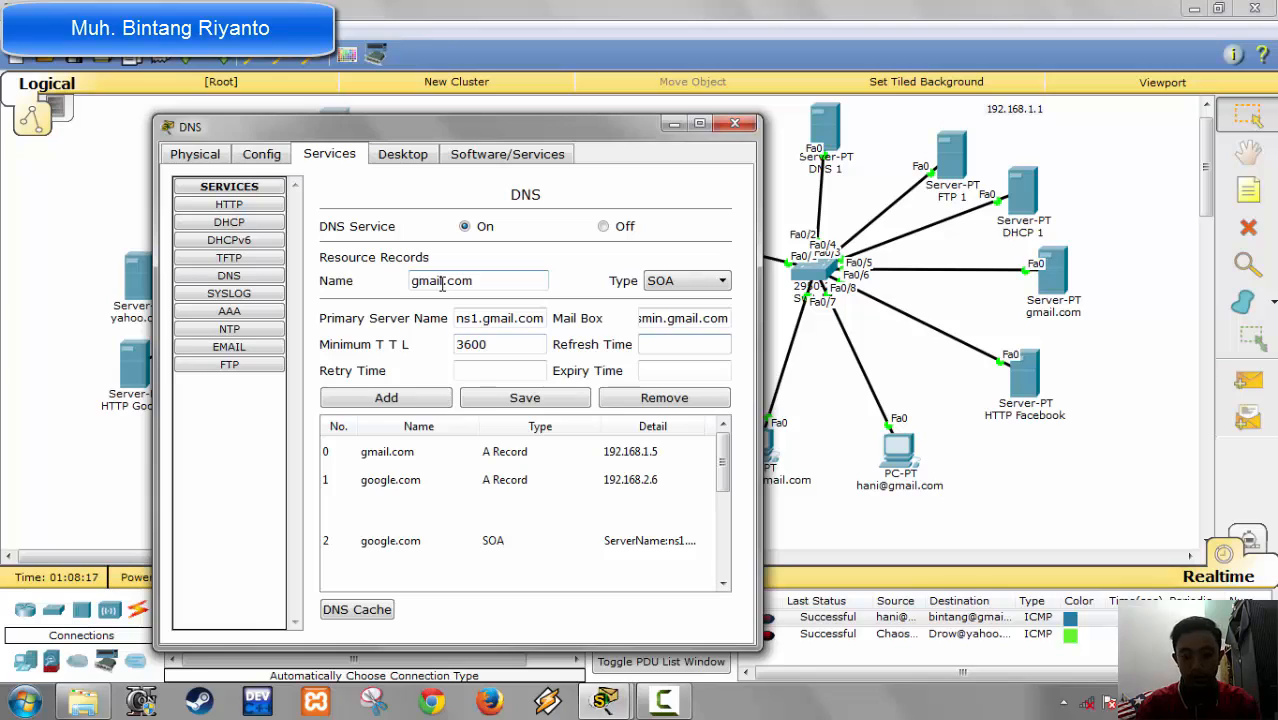
pyautogui.write('3600')
pyautogui.press('Tab')
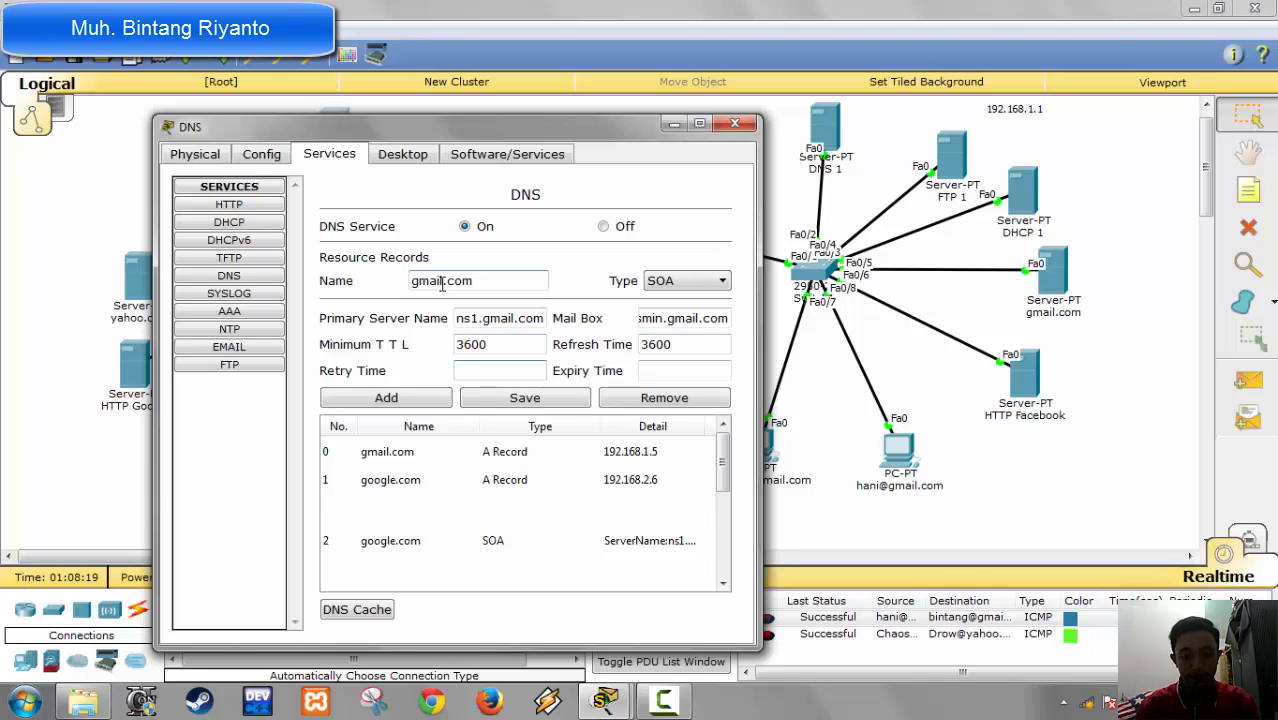
pyautogui.write('600')
pyautogui.press('Tab')
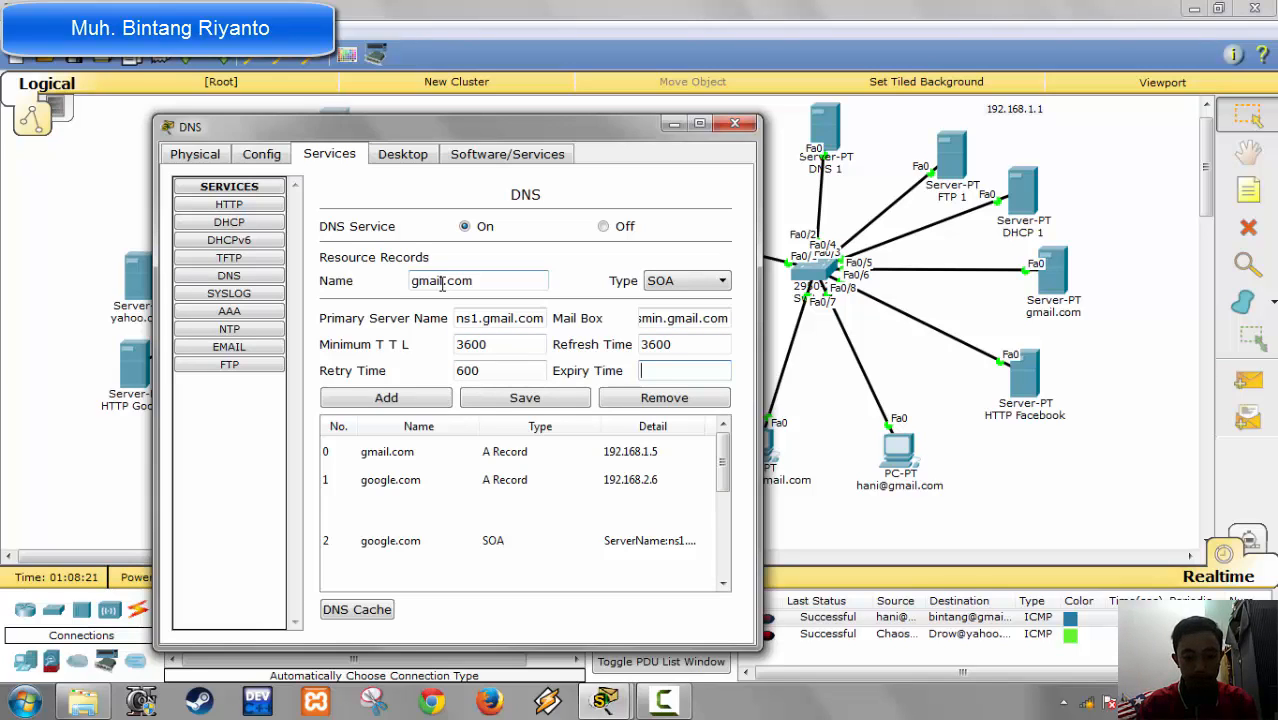
pyautogui.write('86400')
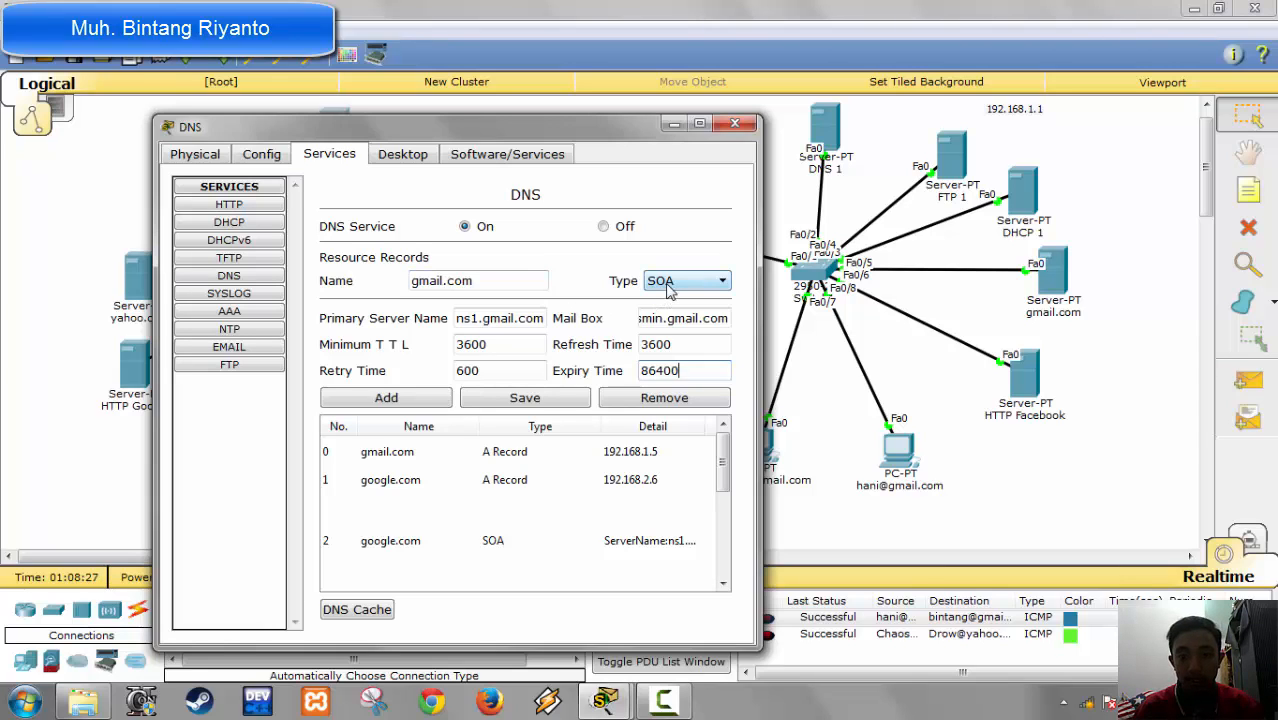
pyautogui.click(428, 402)
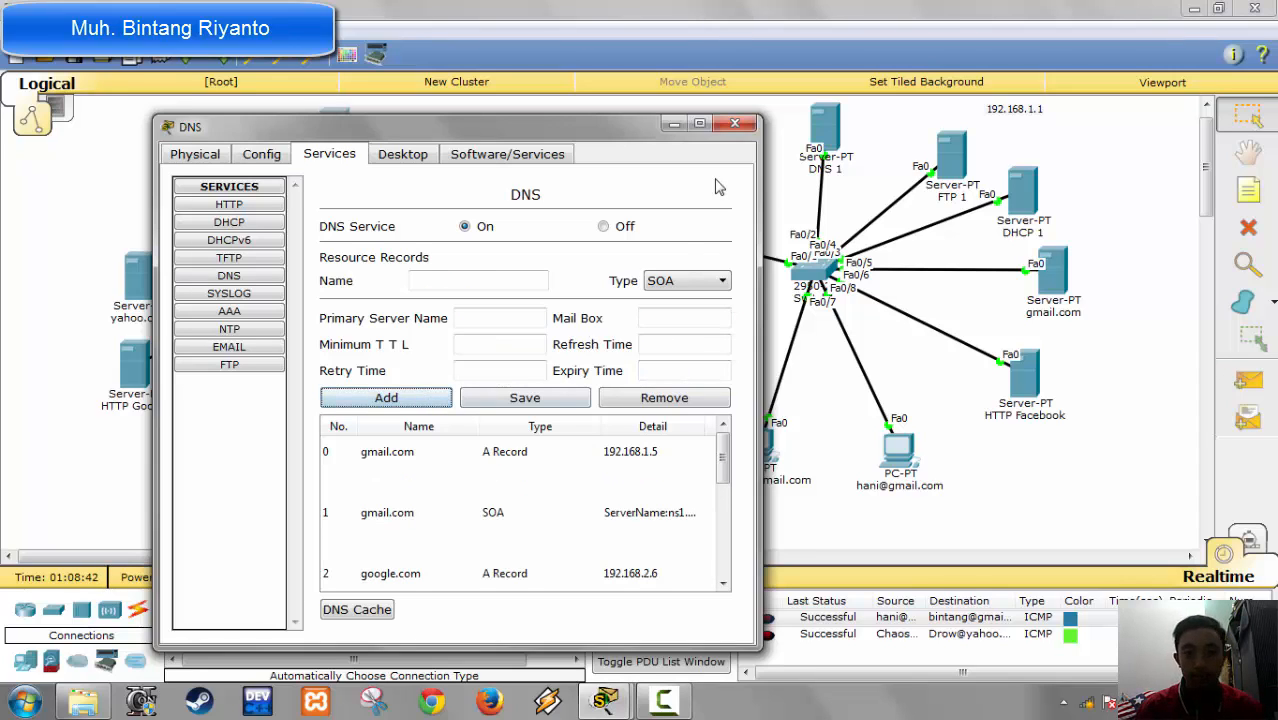
pyautogui.click(733, 128)
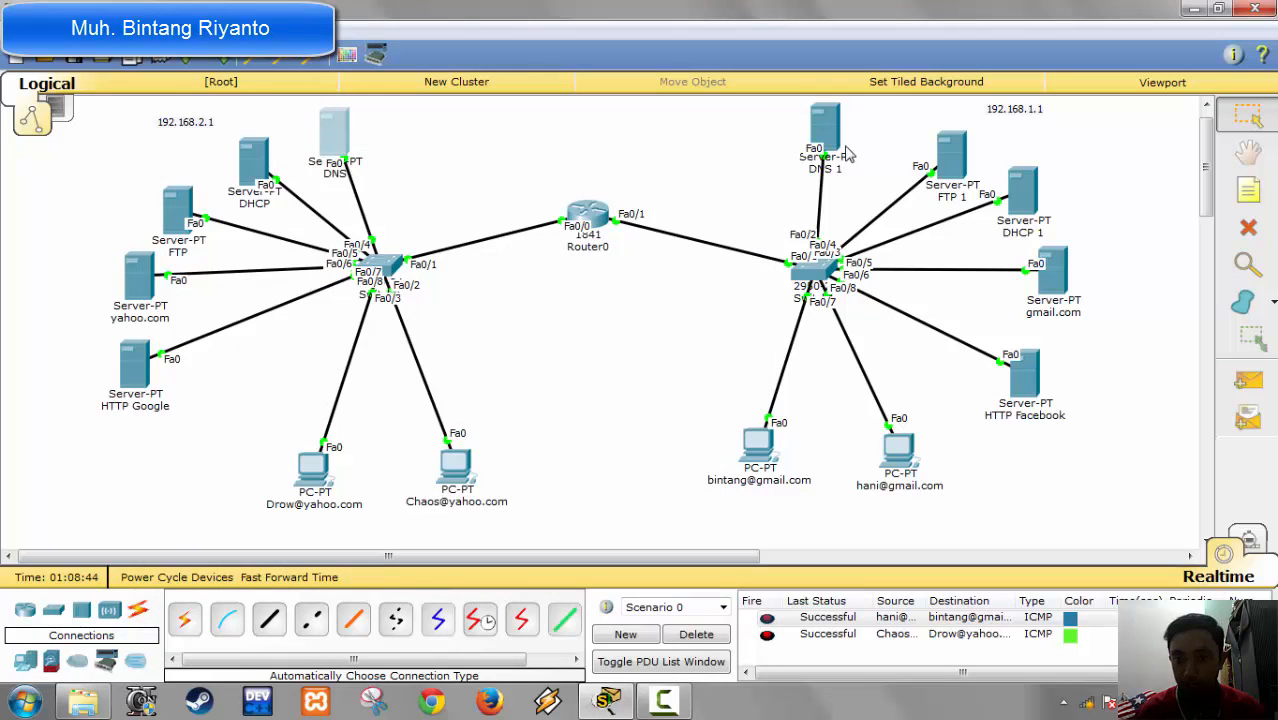
# Step: On the DNS 1 server, add an A record for yahoo.com with address 192.168.2.5
pyautogui.click(833, 146)
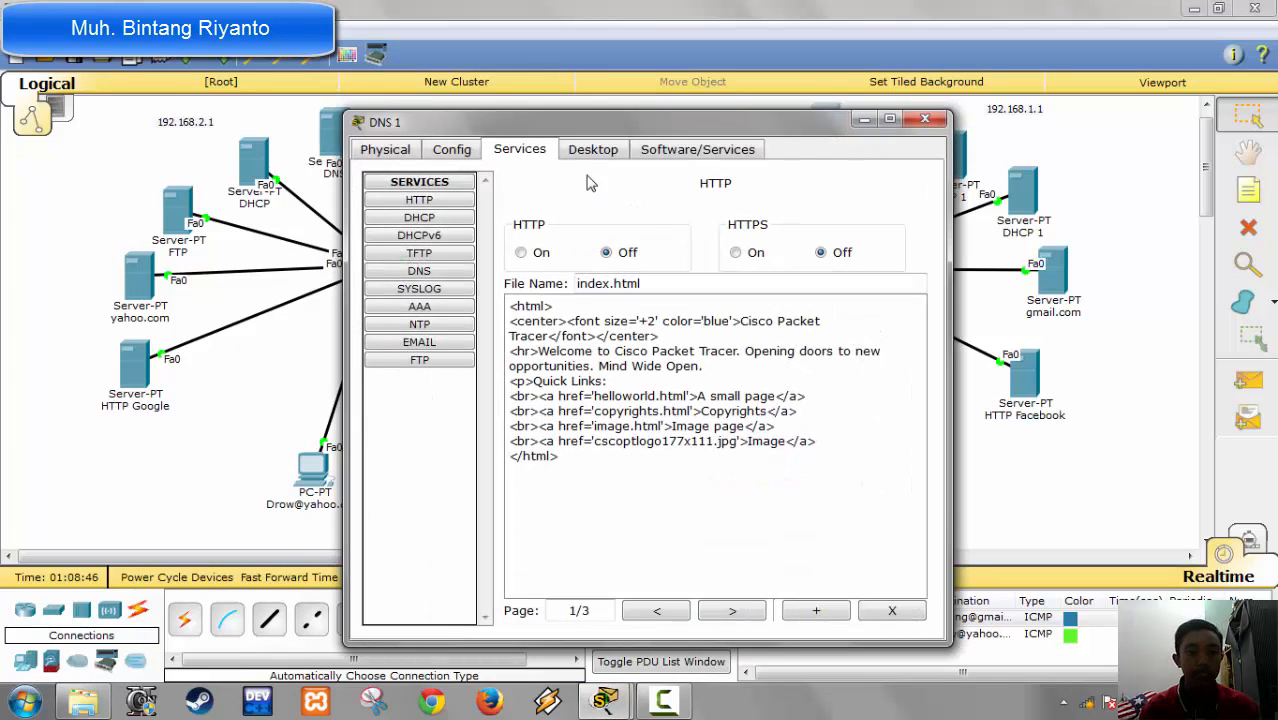
pyautogui.click(419, 271)
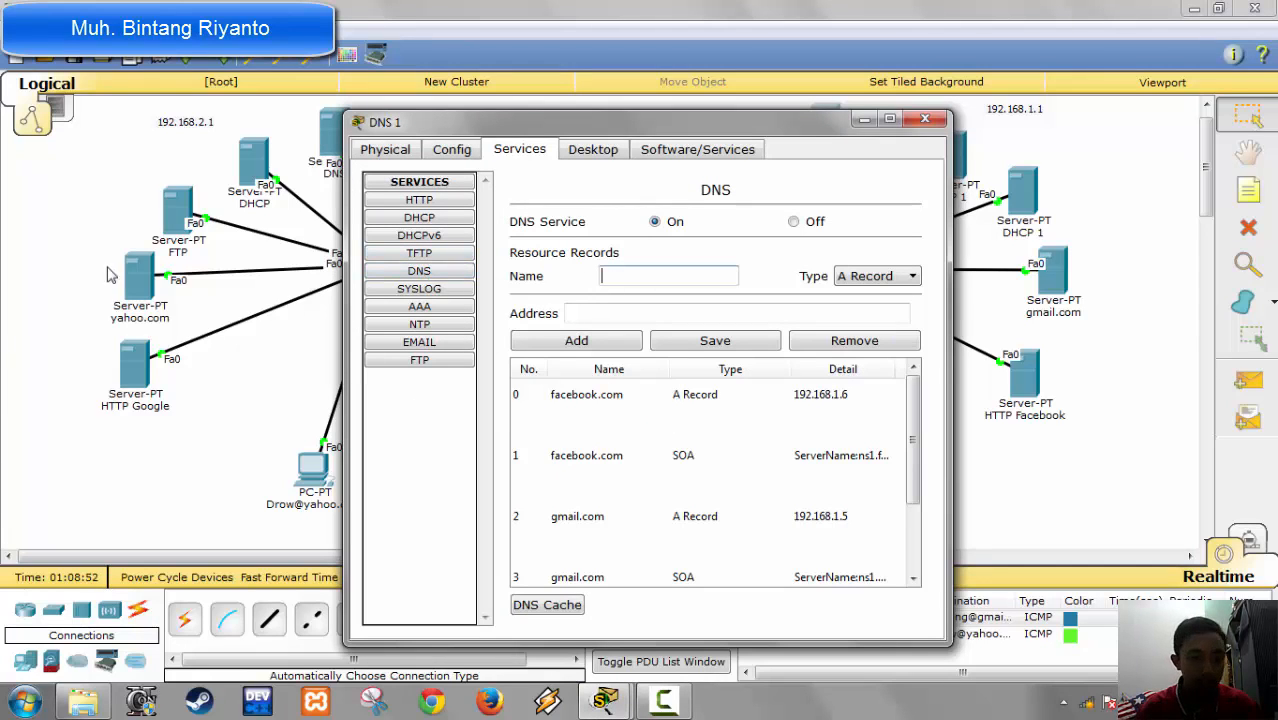
pyautogui.write('yahoo')
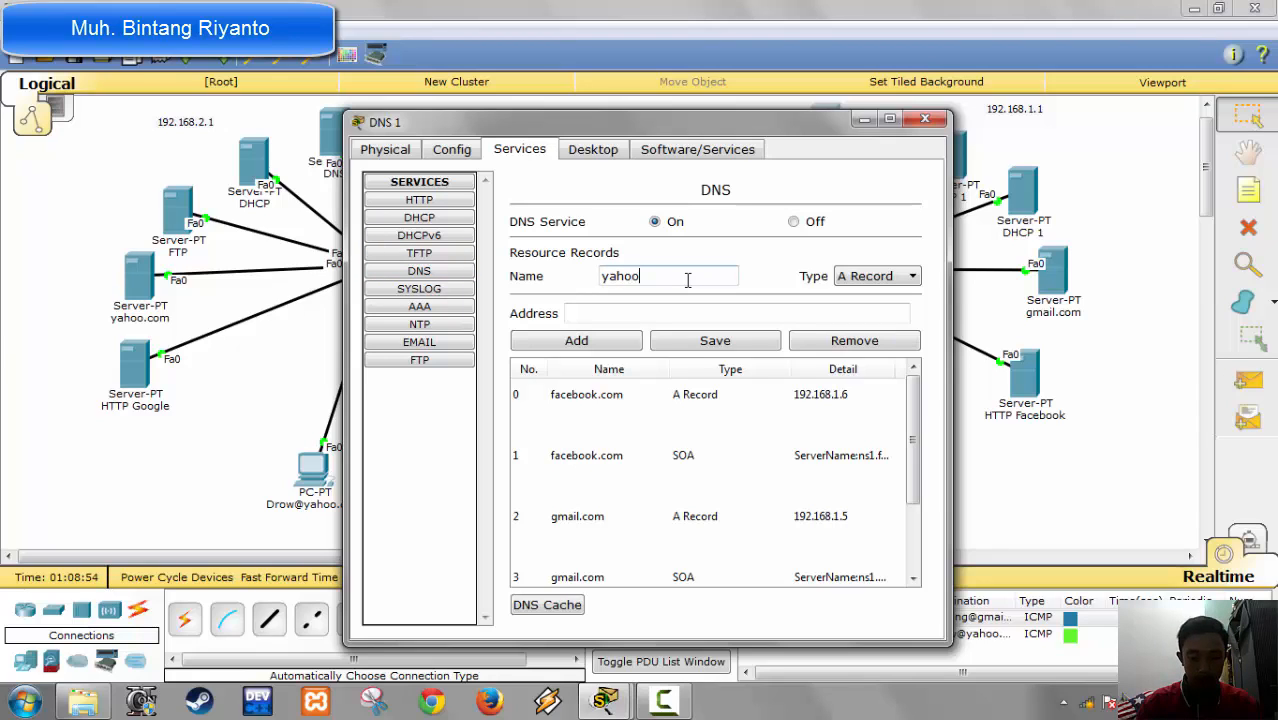
pyautogui.write('.com')
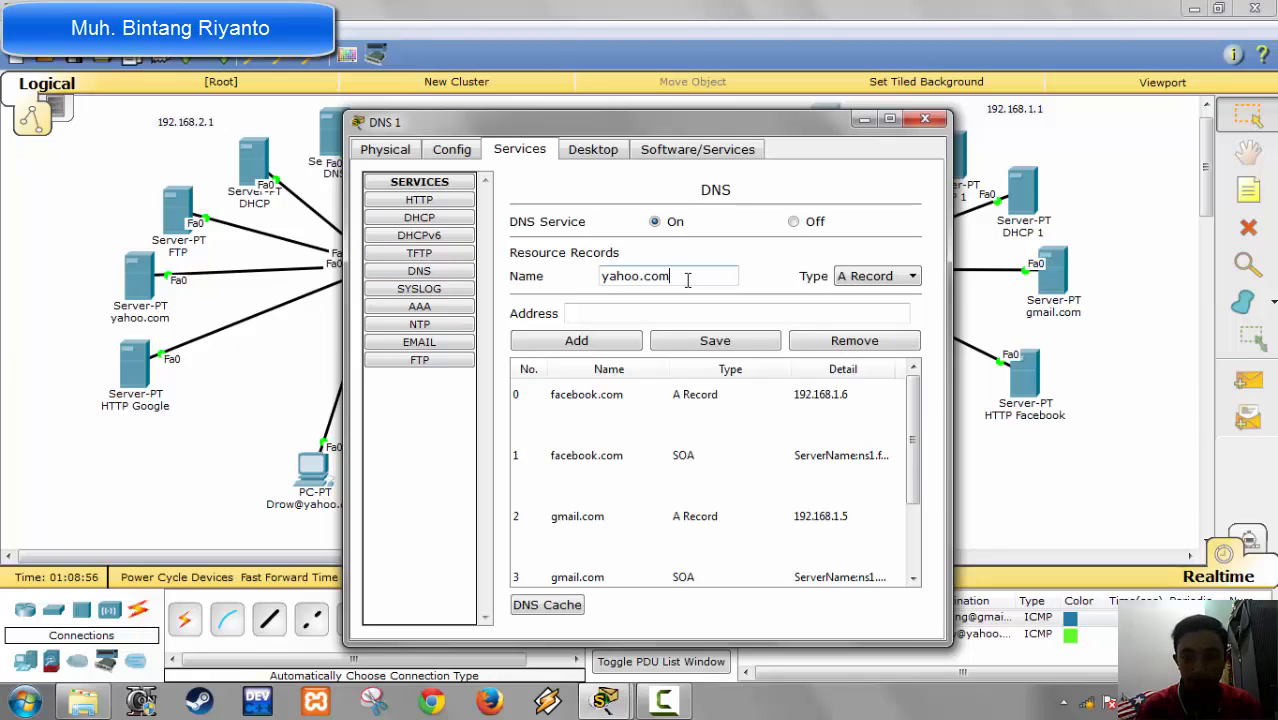
pyautogui.press('Tab')
pyautogui.press('Tab')
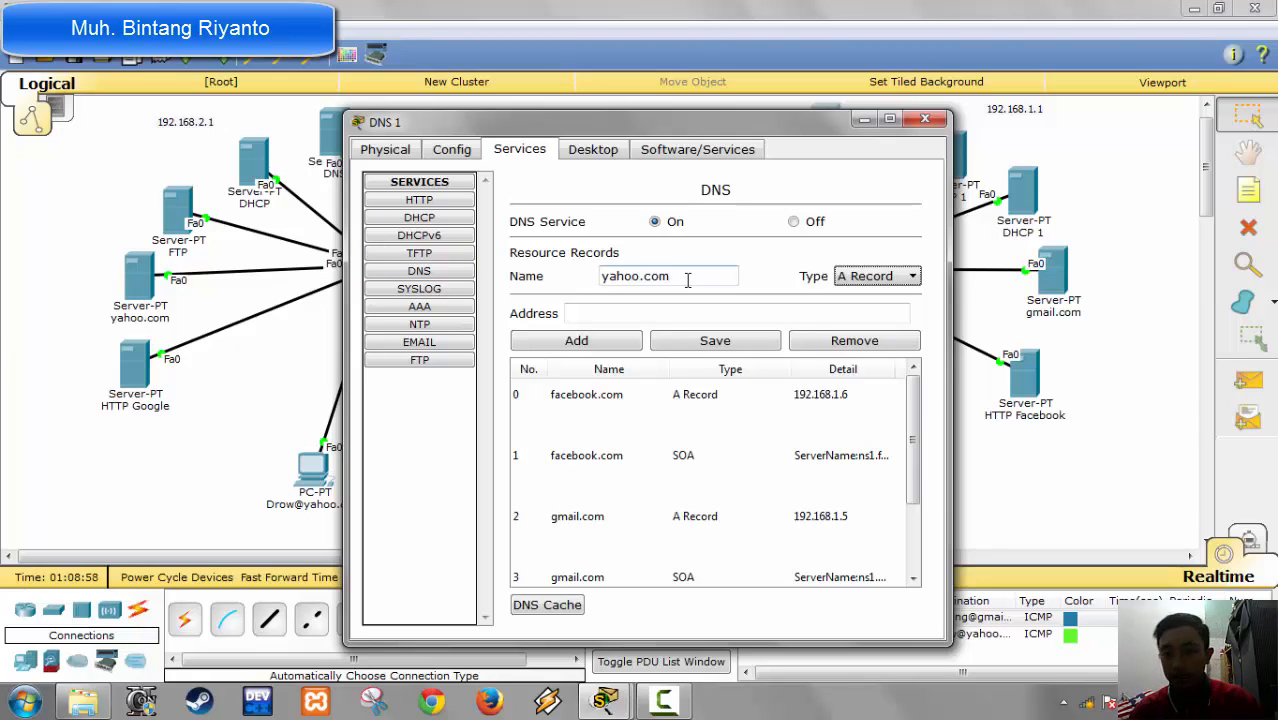
pyautogui.write('192')
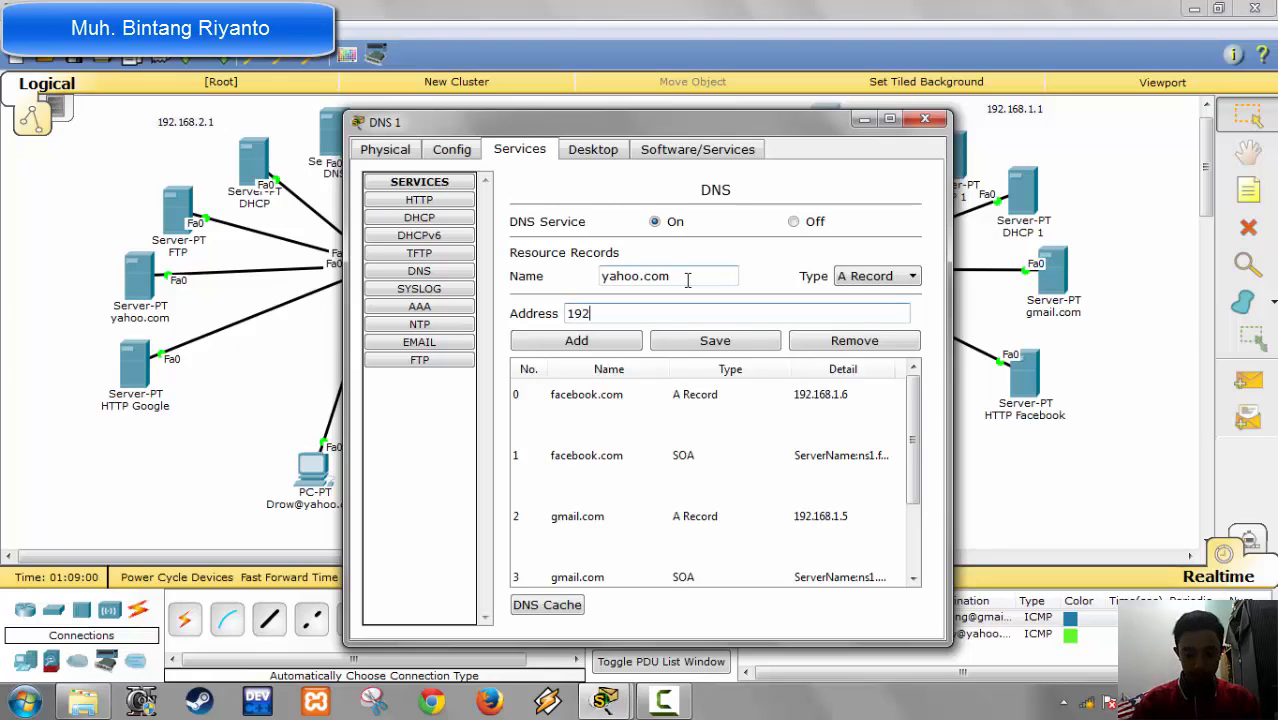
pyautogui.write('.168.2.')
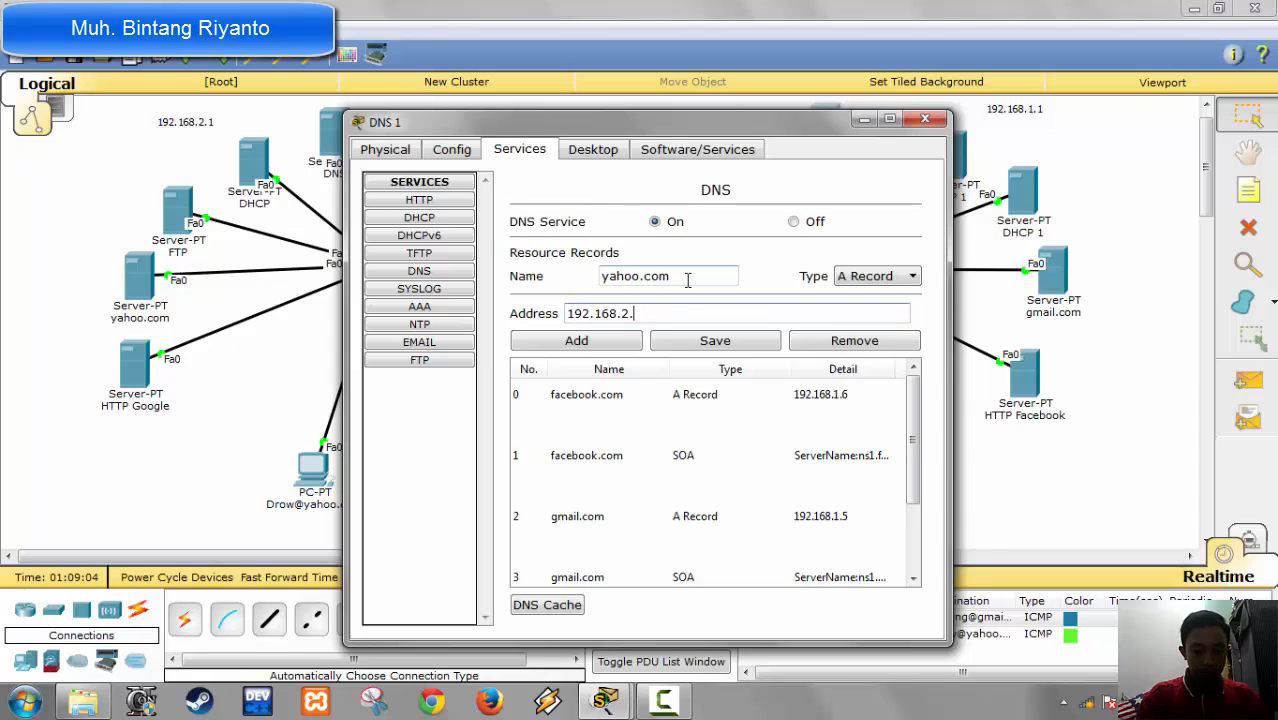
pyautogui.write('5')
pyautogui.click(606, 344)
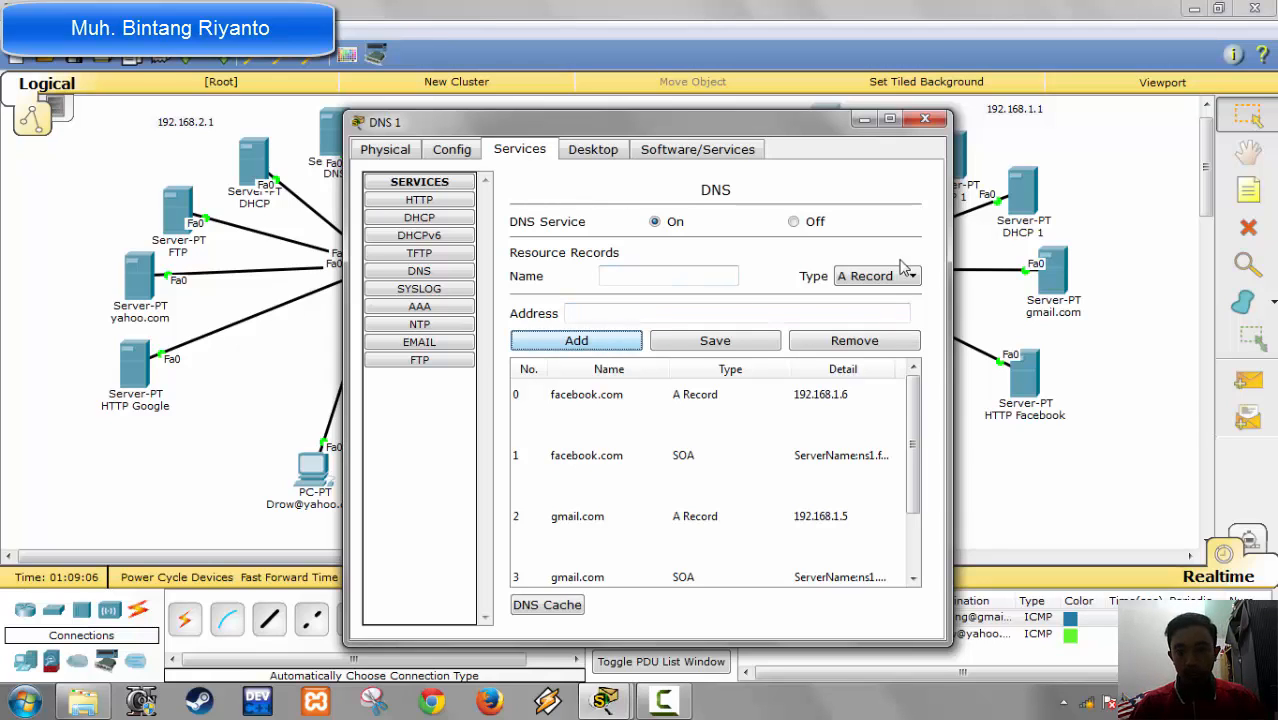
# Step: Start an SOA record on the DNS 1 server with the name yahoo.com
pyautogui.click(900, 287)
pyautogui.click(877, 326)
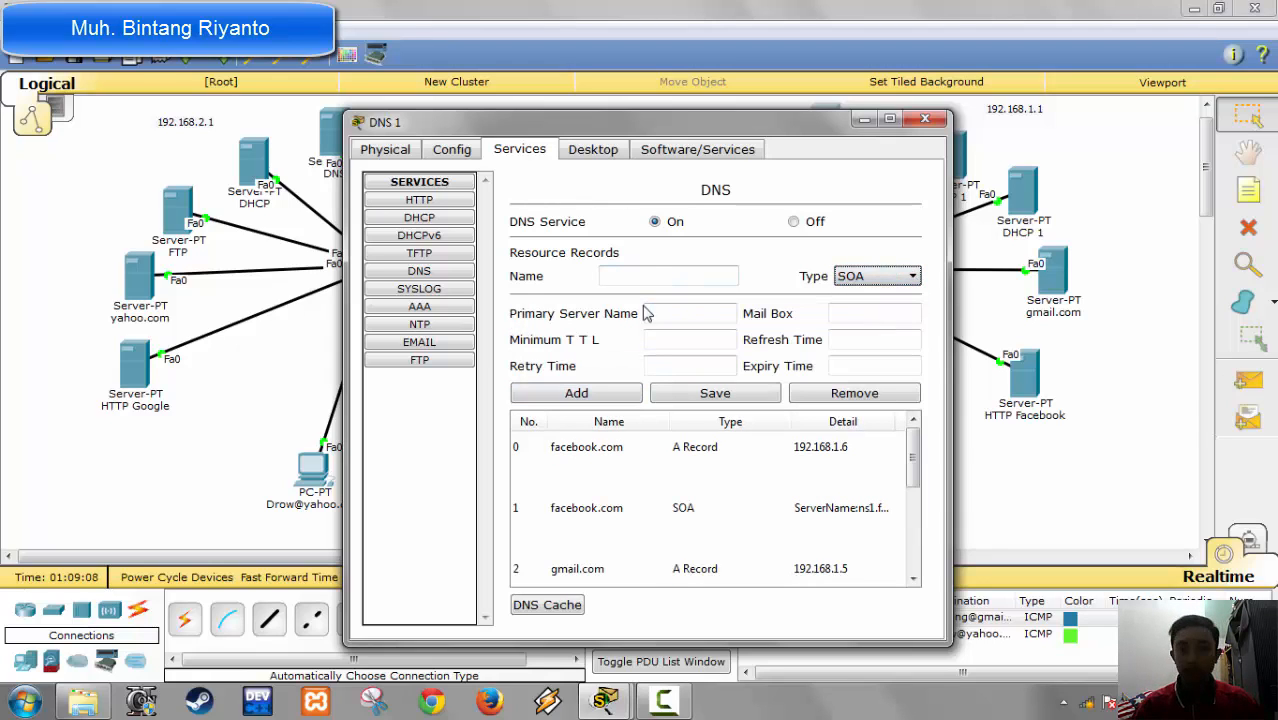
pyautogui.click(660, 276)
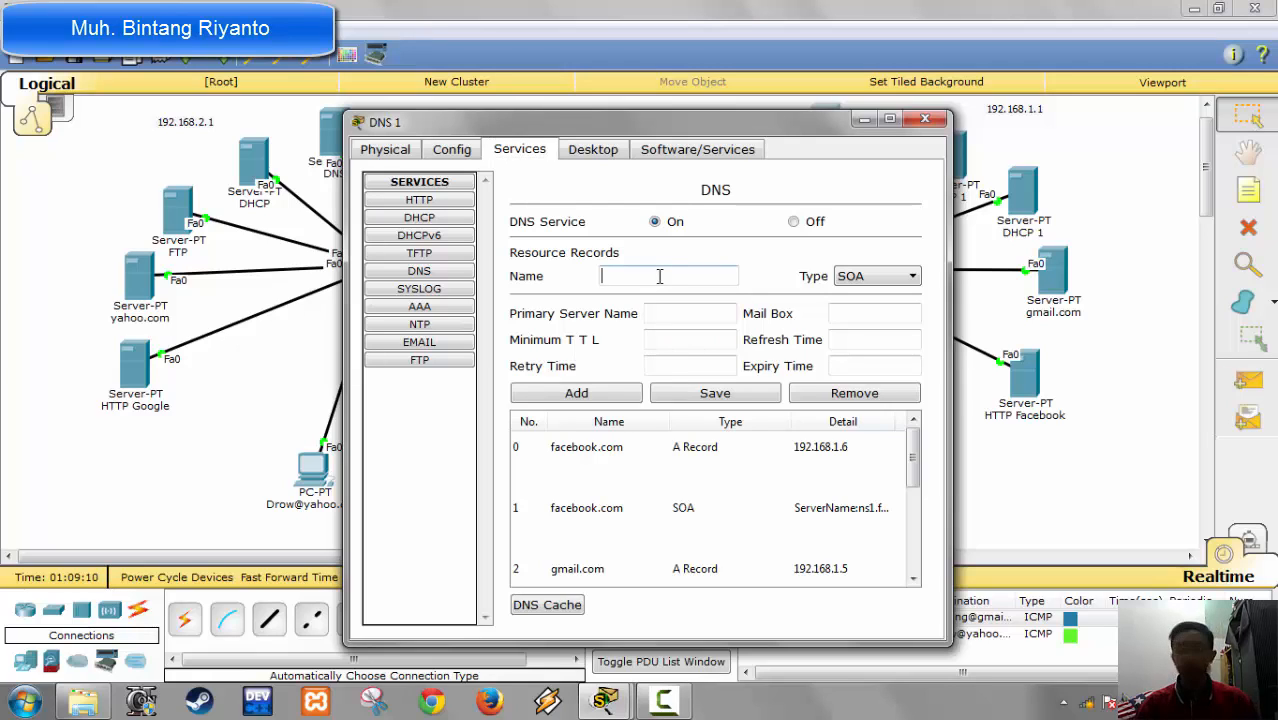
pyautogui.write('192.168')
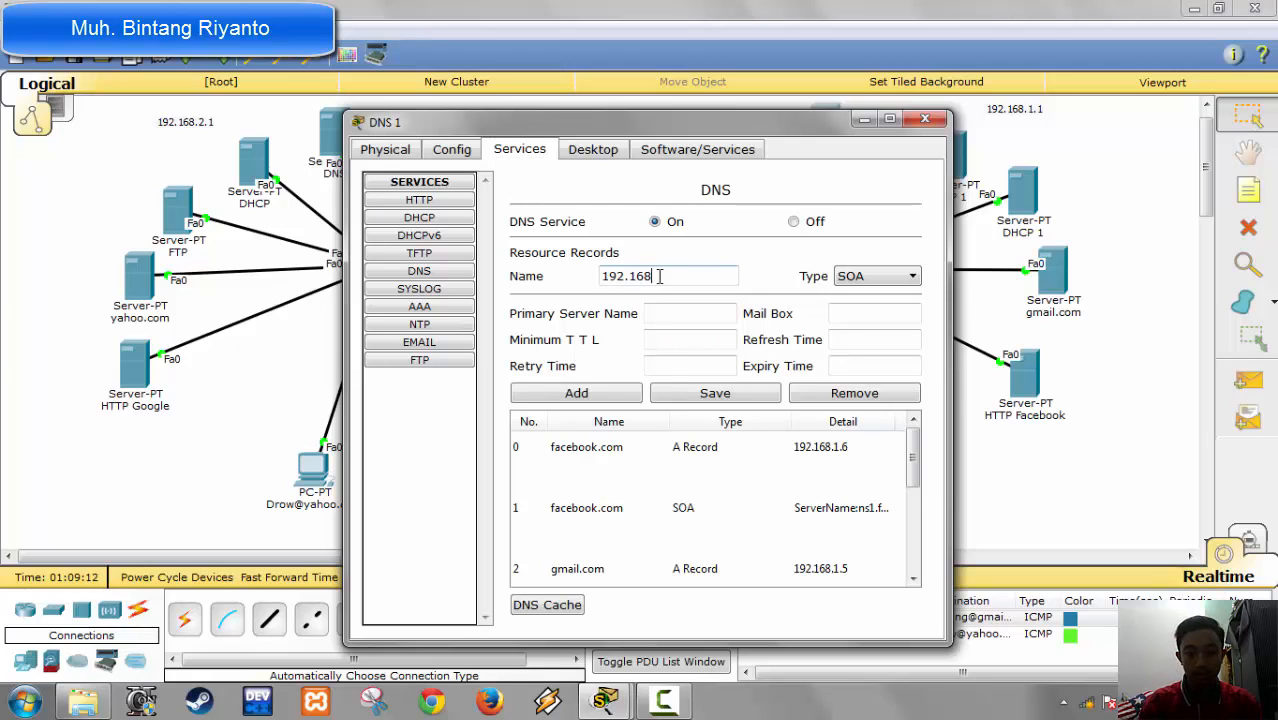
pyautogui.press('BackSpace')
pyautogui.press('BackSpace')
pyautogui.press('BackSpace')
pyautogui.press('BackSpace')
pyautogui.press('BackSpace')
pyautogui.press('BackSpace')
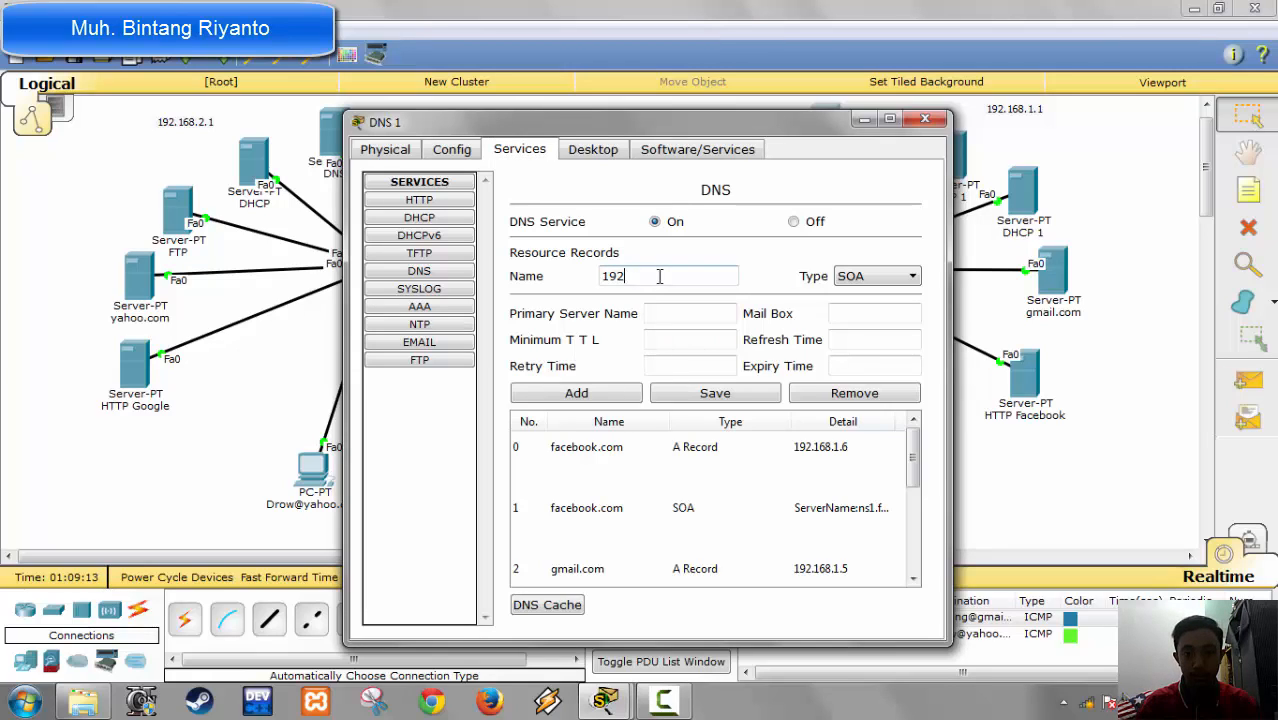
pyautogui.write('yahoo')
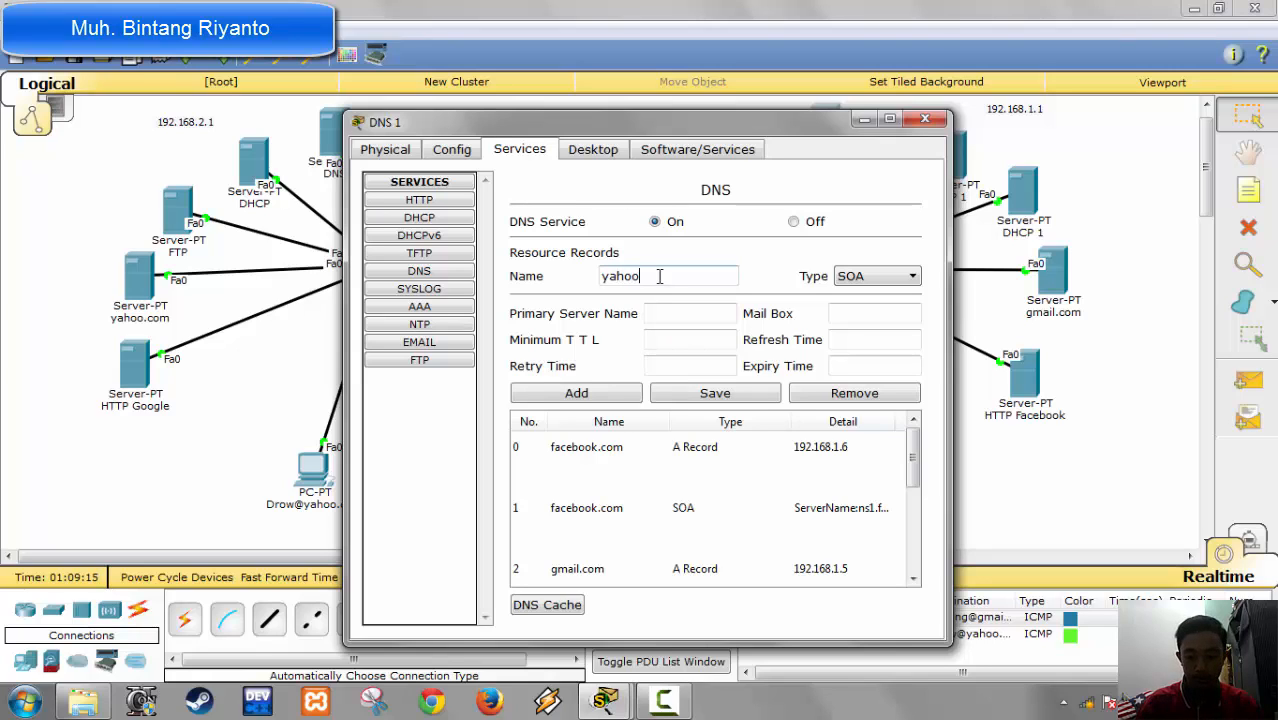
pyautogui.write('.com')
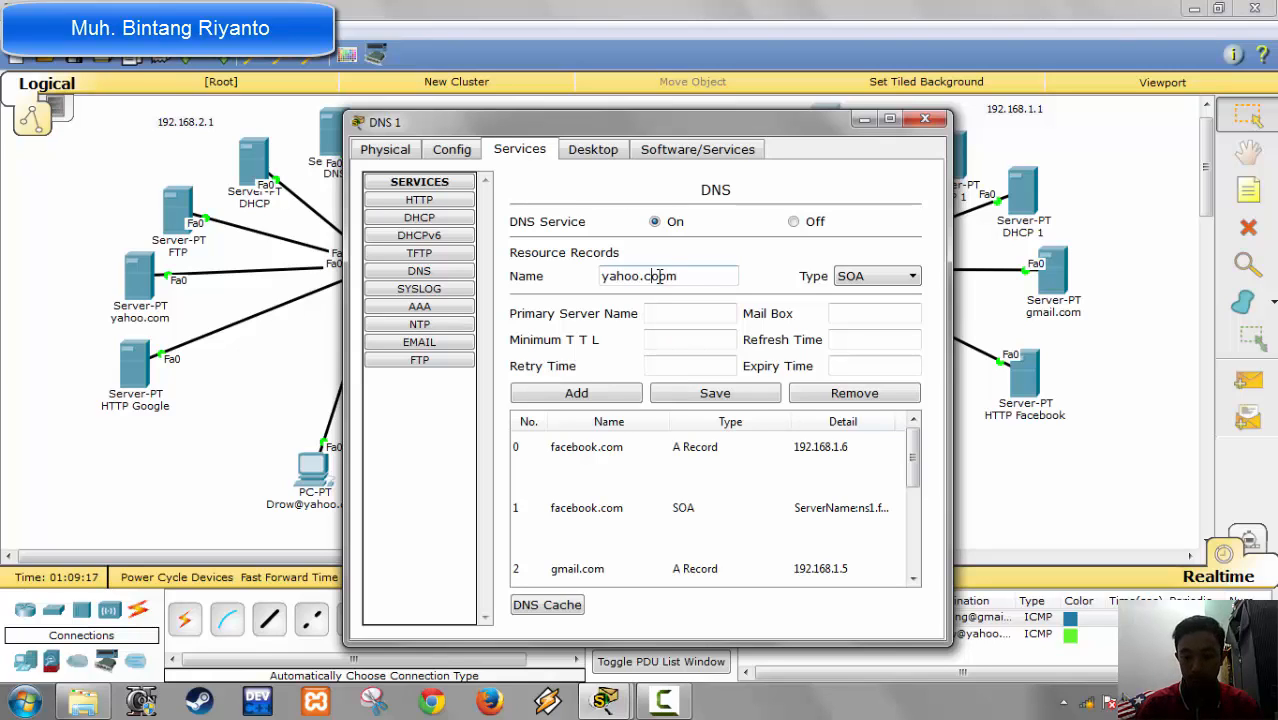
pyautogui.press('BackSpace')
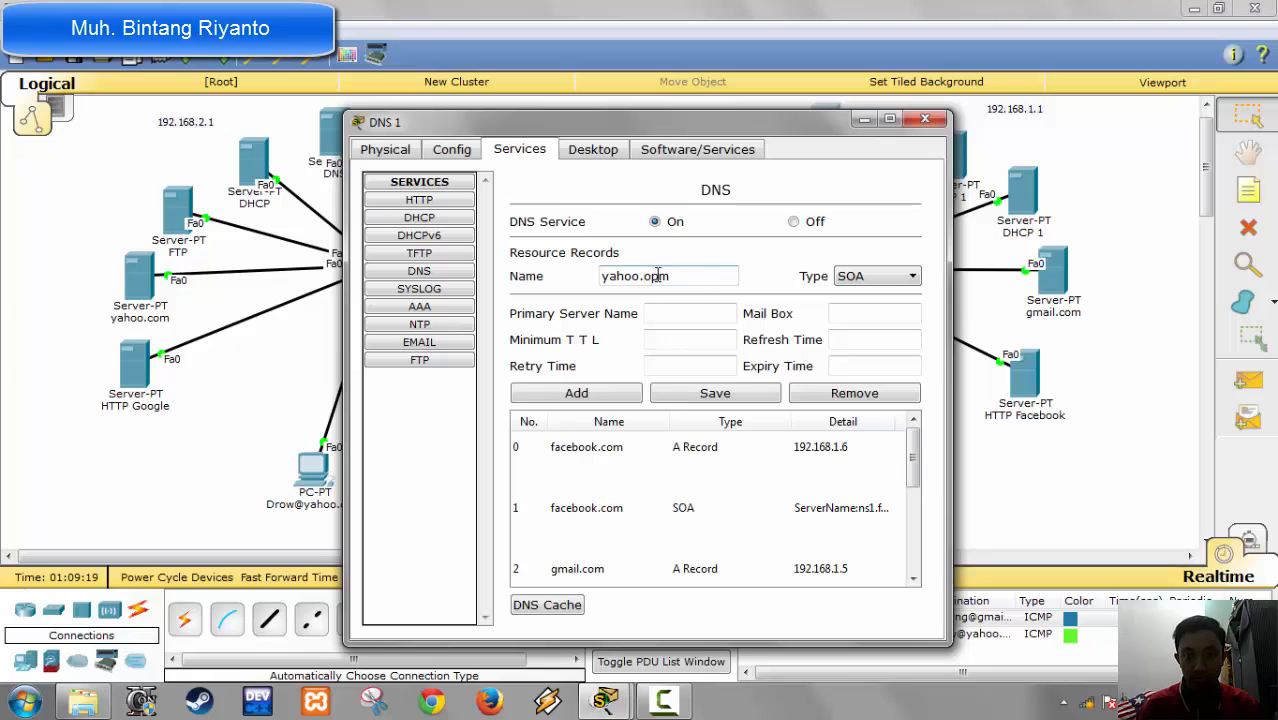
pyautogui.write('c')
pyautogui.press('BackSpace')
pyautogui.press('BackSpace')
pyautogui.write('coo')
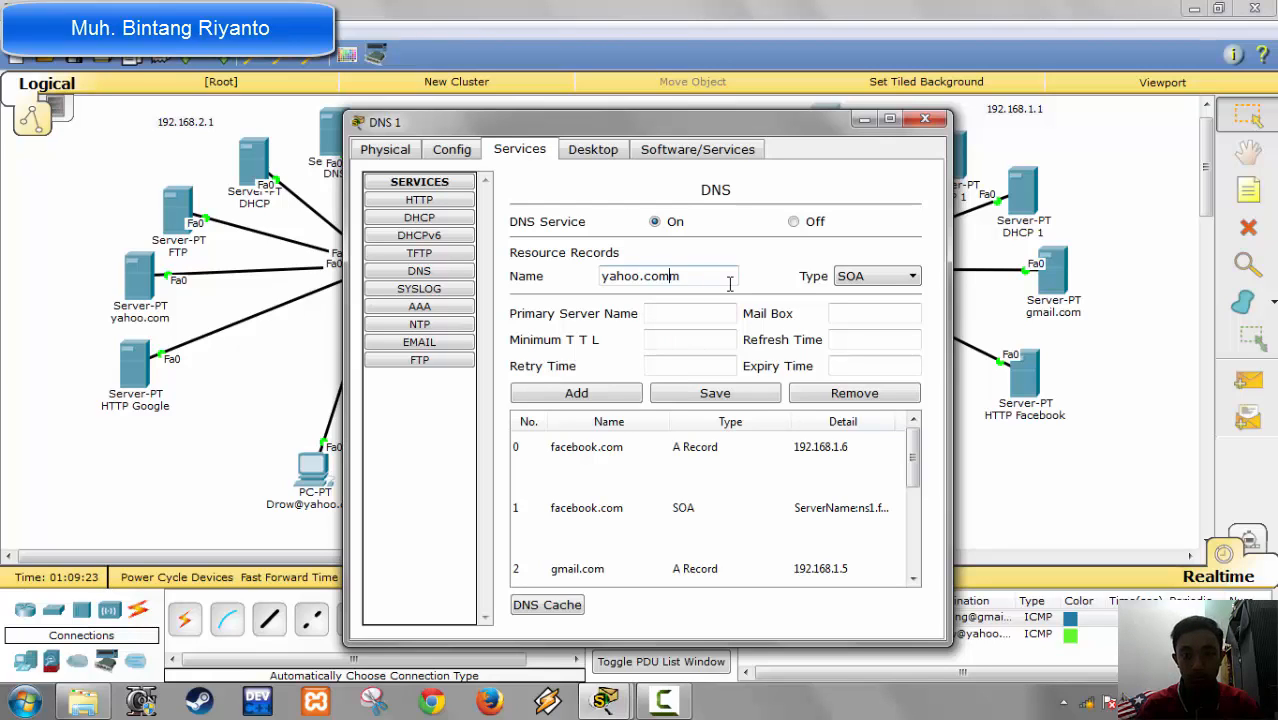
pyautogui.press('BackSpace')
pyautogui.press('Tab')
pyautogui.press('Tab')
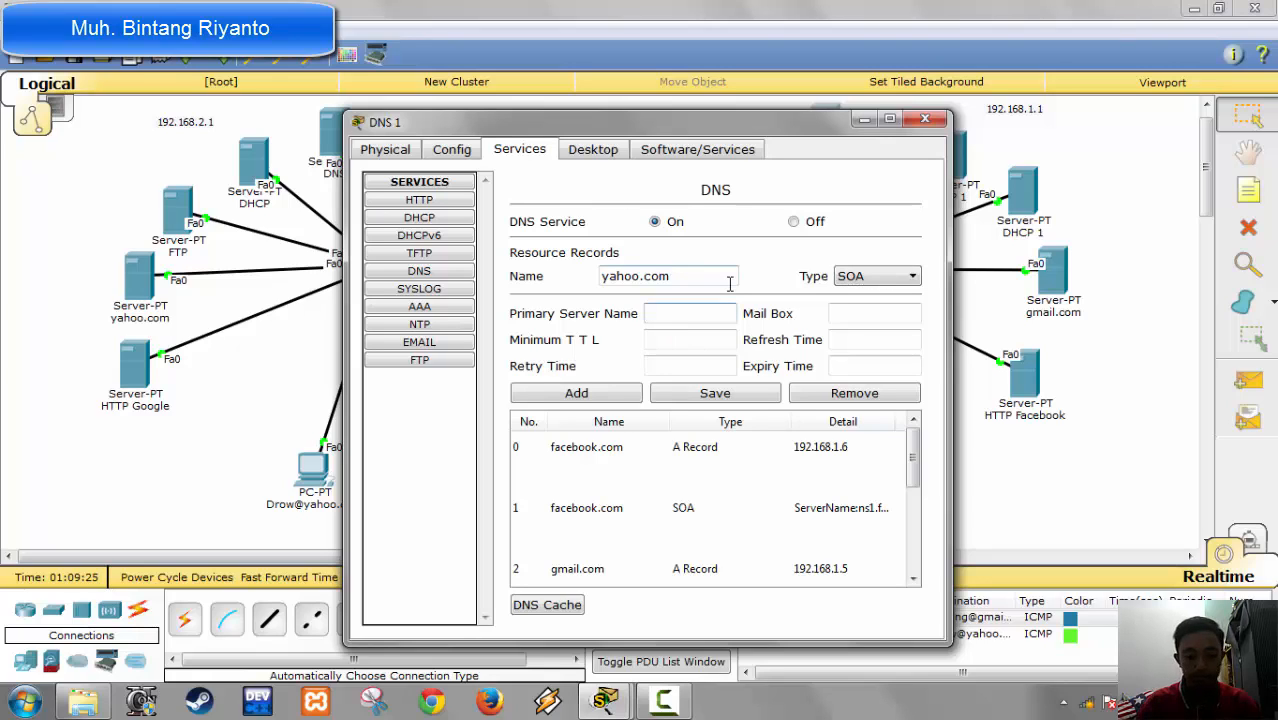
# Step: Set the SOA record's primary server name to ns1.yahoo.com and its mail box to admin.yahoo.com
pyautogui.write('ns1.')
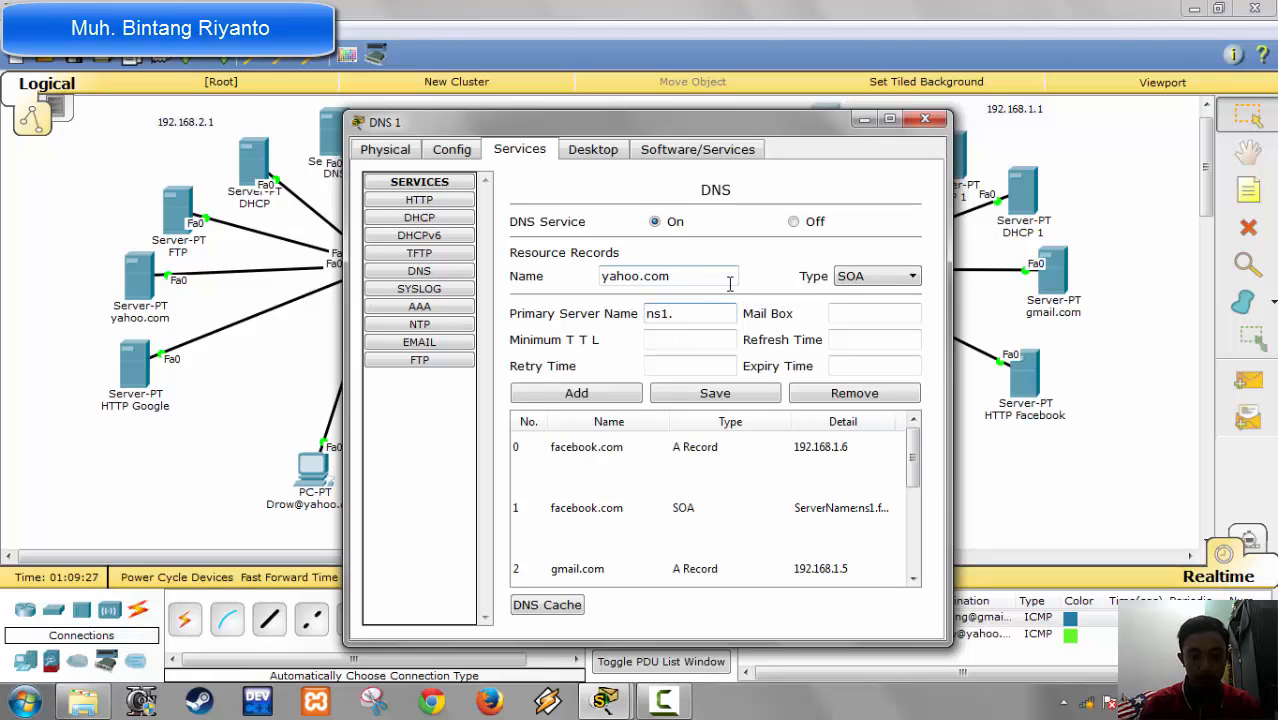
pyautogui.write('yahoo.com')
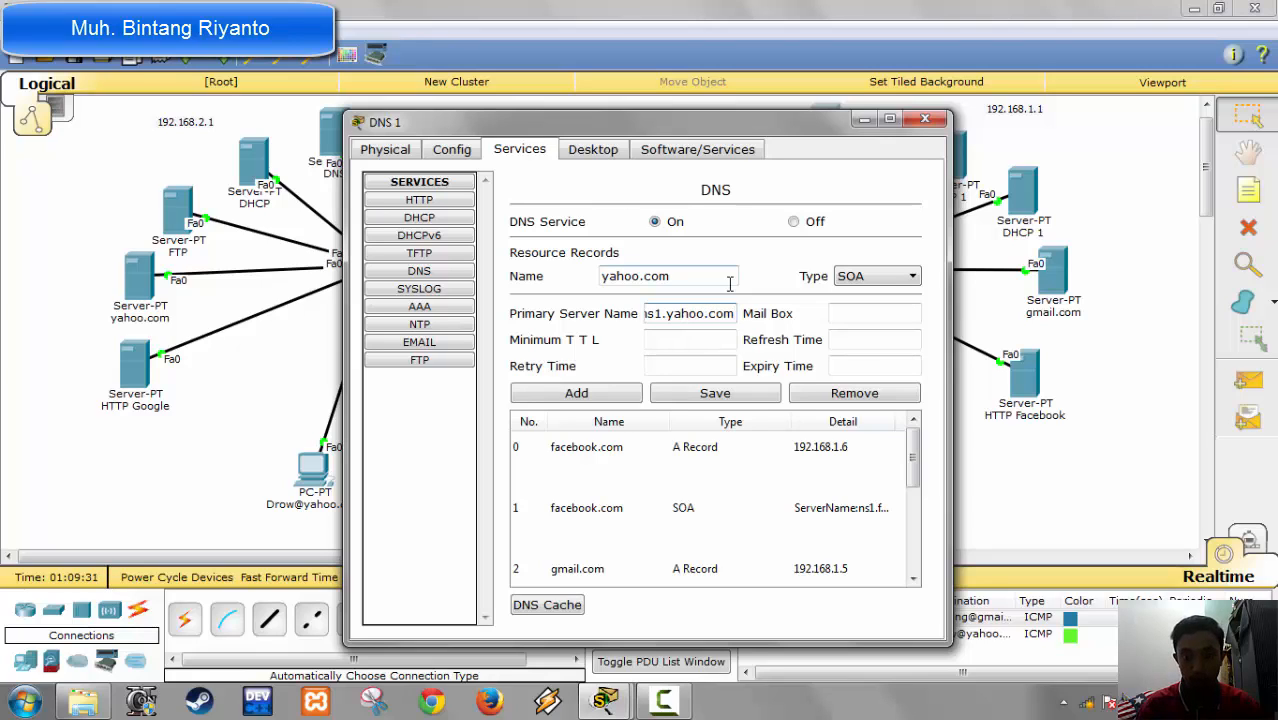
pyautogui.press('Tab')
pyautogui.write('admi')
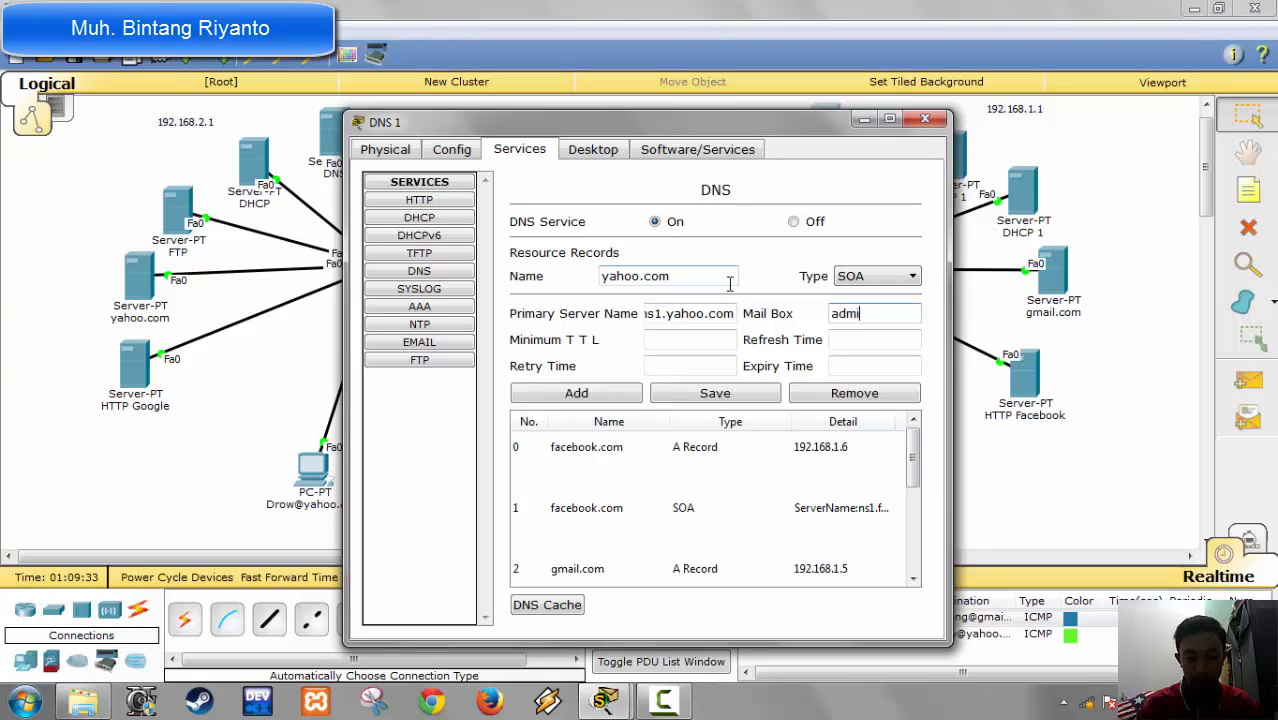
pyautogui.write('n.ya')
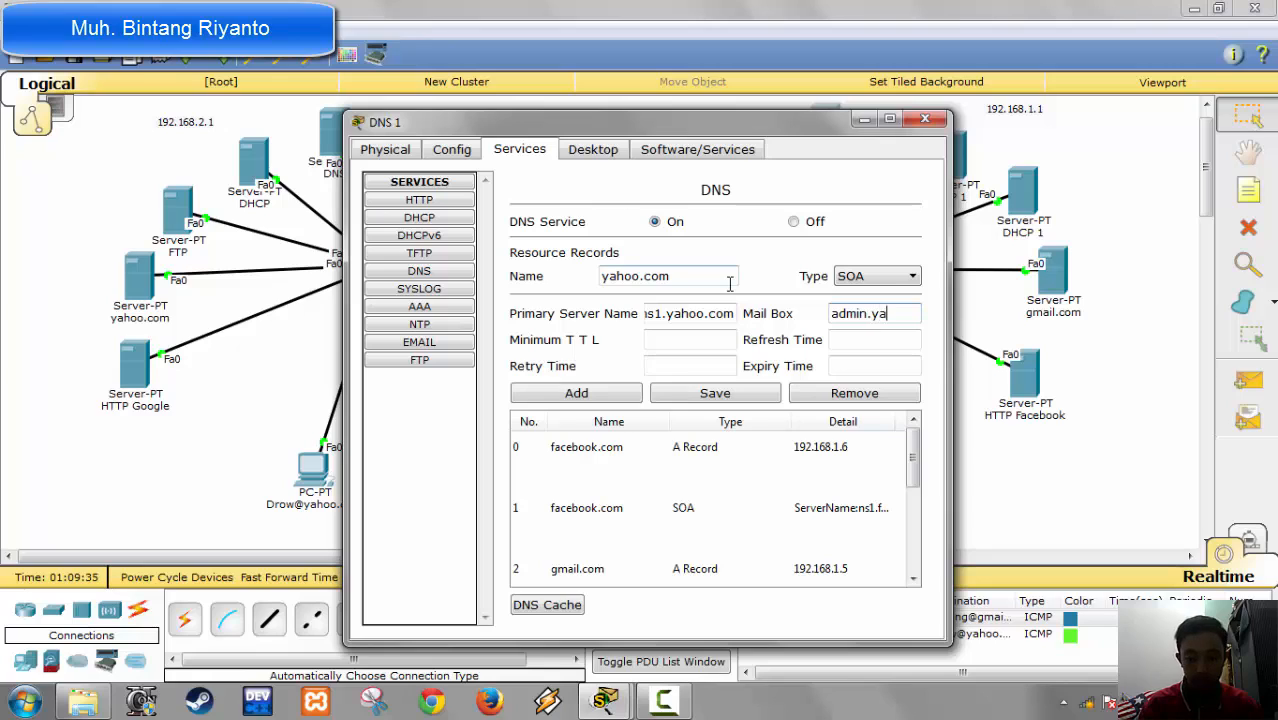
pyautogui.write('hoo.com')
# Step: Set the minimum TTL and refresh time to 3600, retry time 600 and expiry time 86400, add the SOA record and close the server
pyautogui.press('Tab')
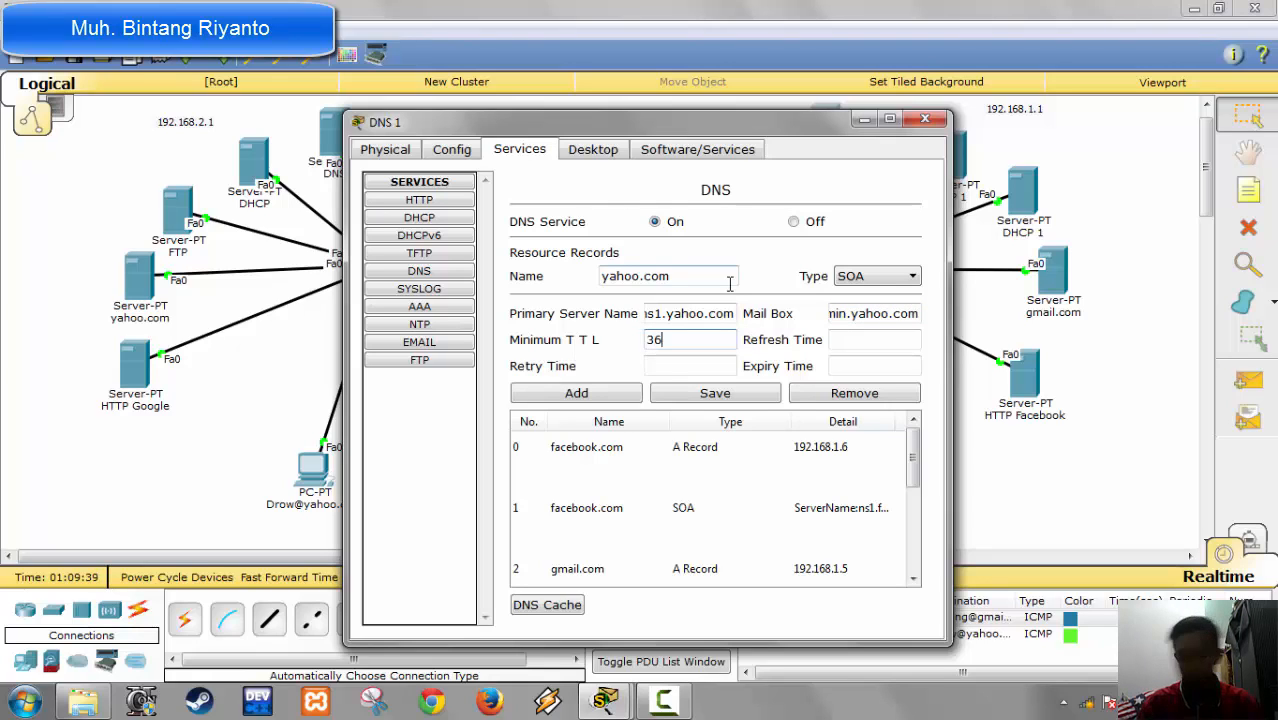
pyautogui.press('Tab')
pyautogui.write('3600')
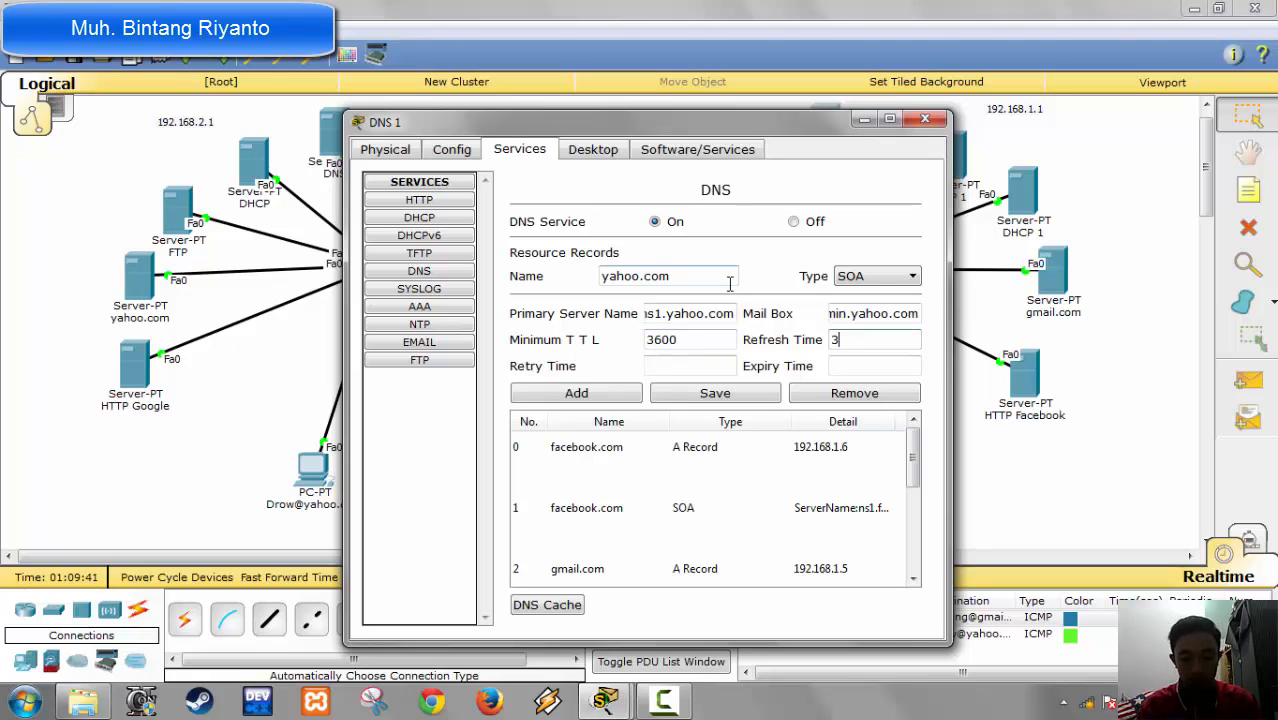
pyautogui.press('Tab')
pyautogui.write('600')
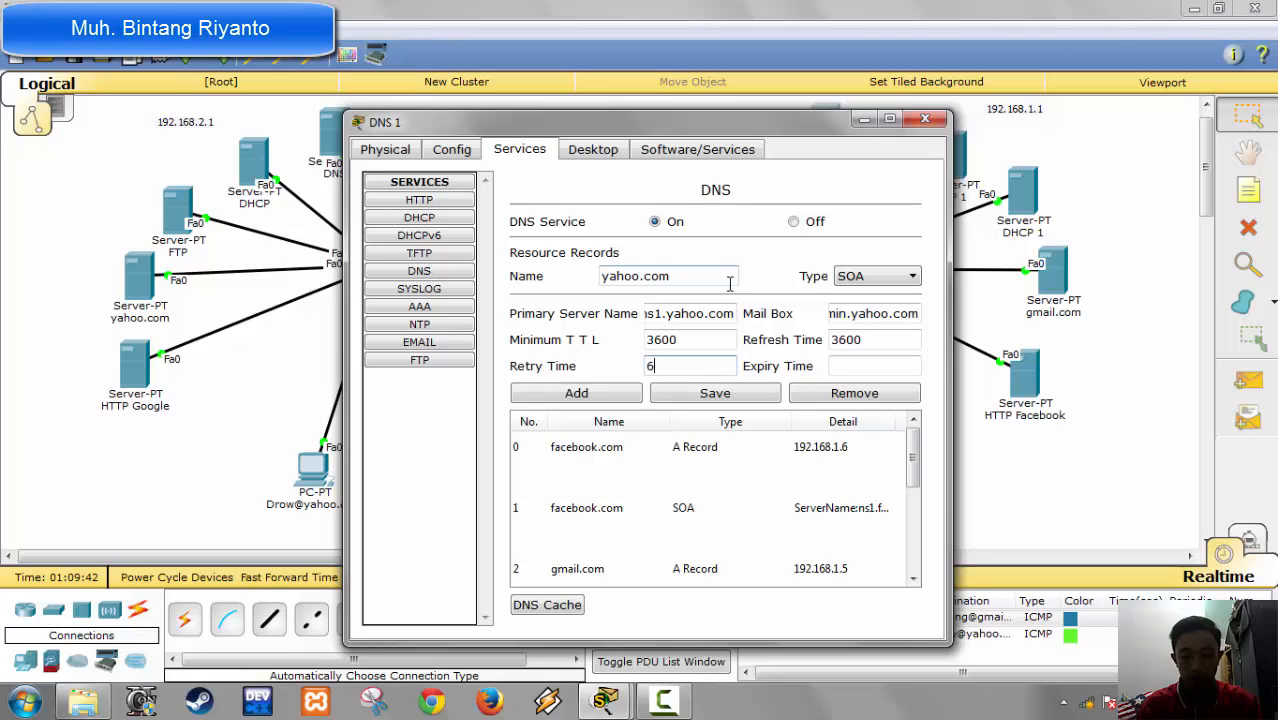
pyautogui.press('Tab')
pyautogui.write('86')
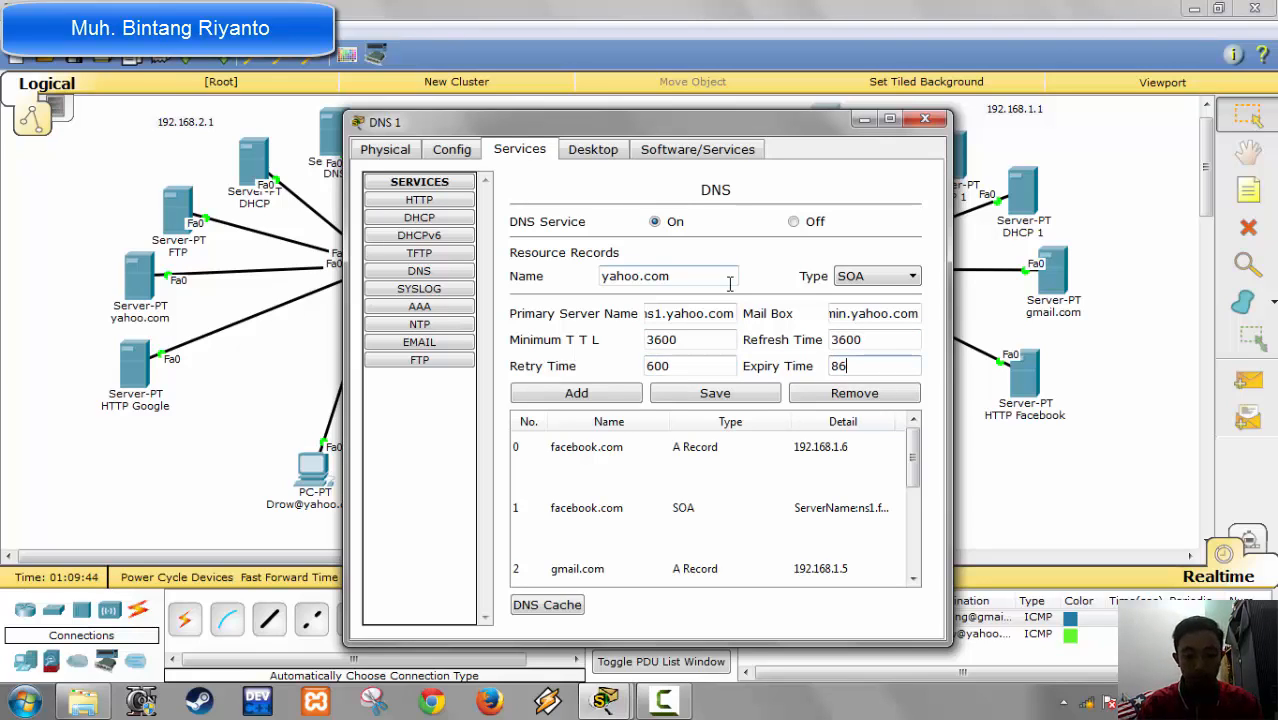
pyautogui.write('400')
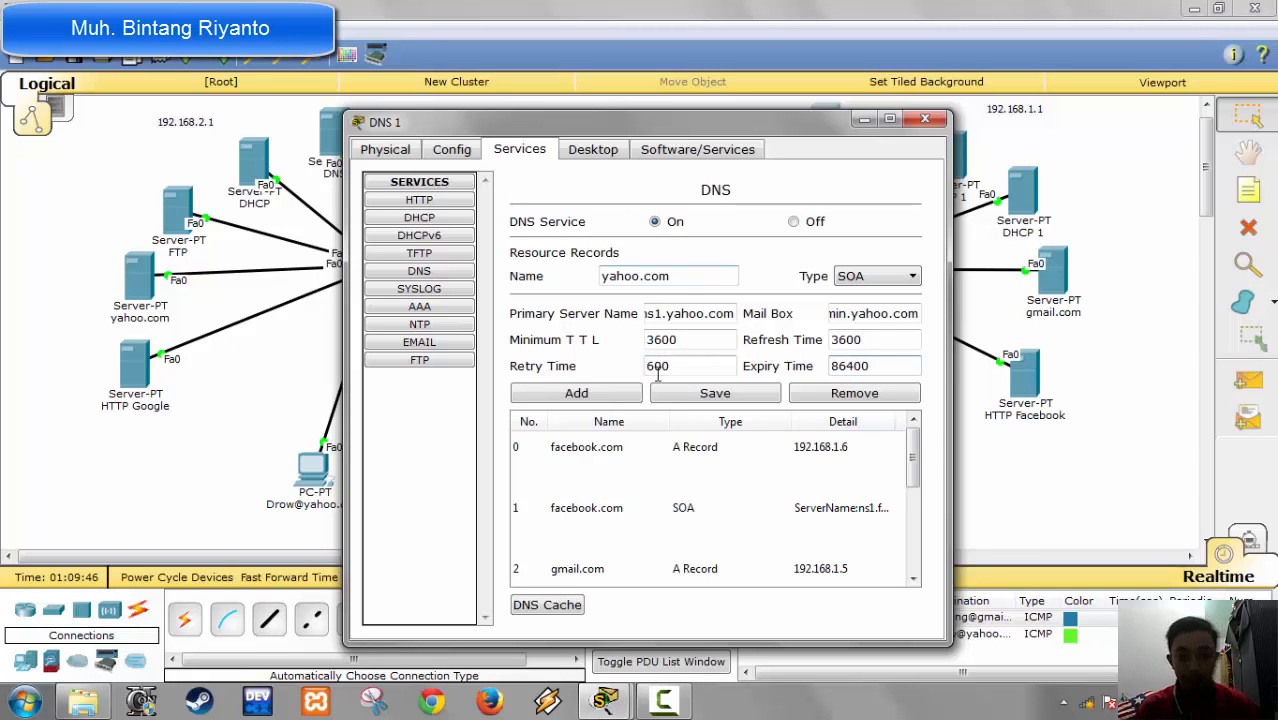
pyautogui.click(605, 395)
pyautogui.click(928, 120)
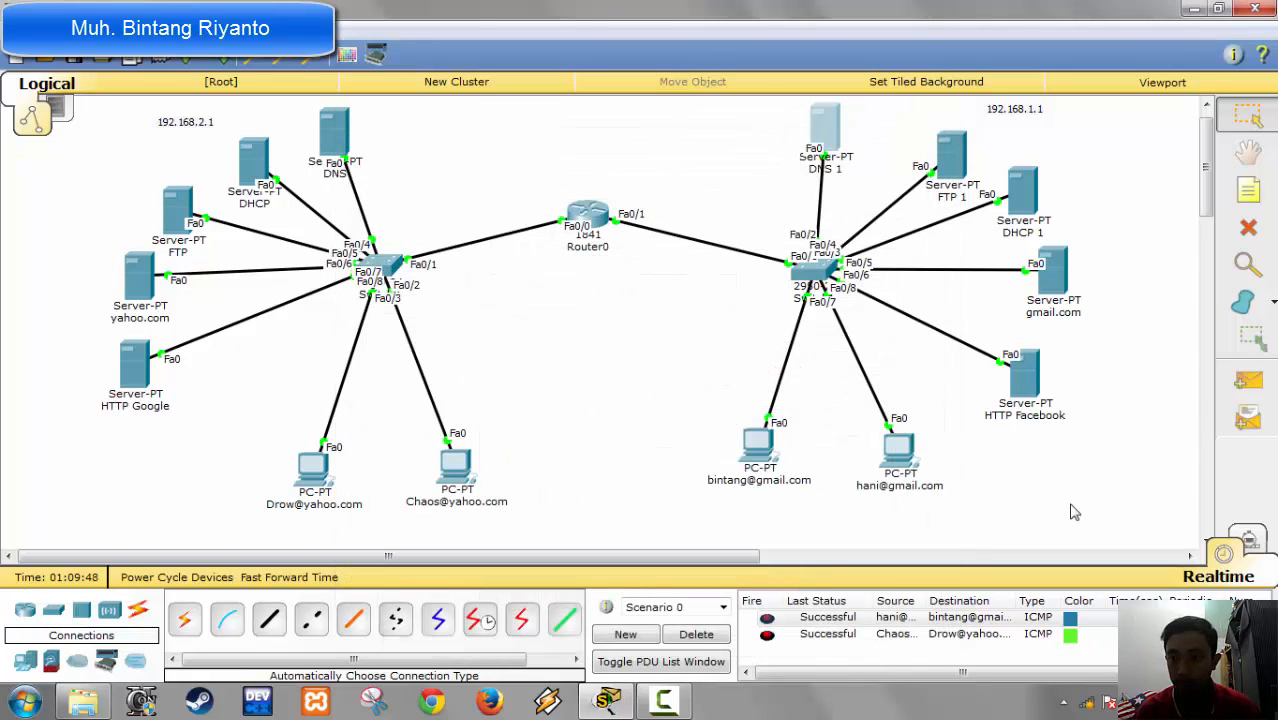
# Step: Send a simple PDU from the first gmail PC to the second yahoo PC and fire it again to test cross-network connectivity
pyautogui.click(759, 448)
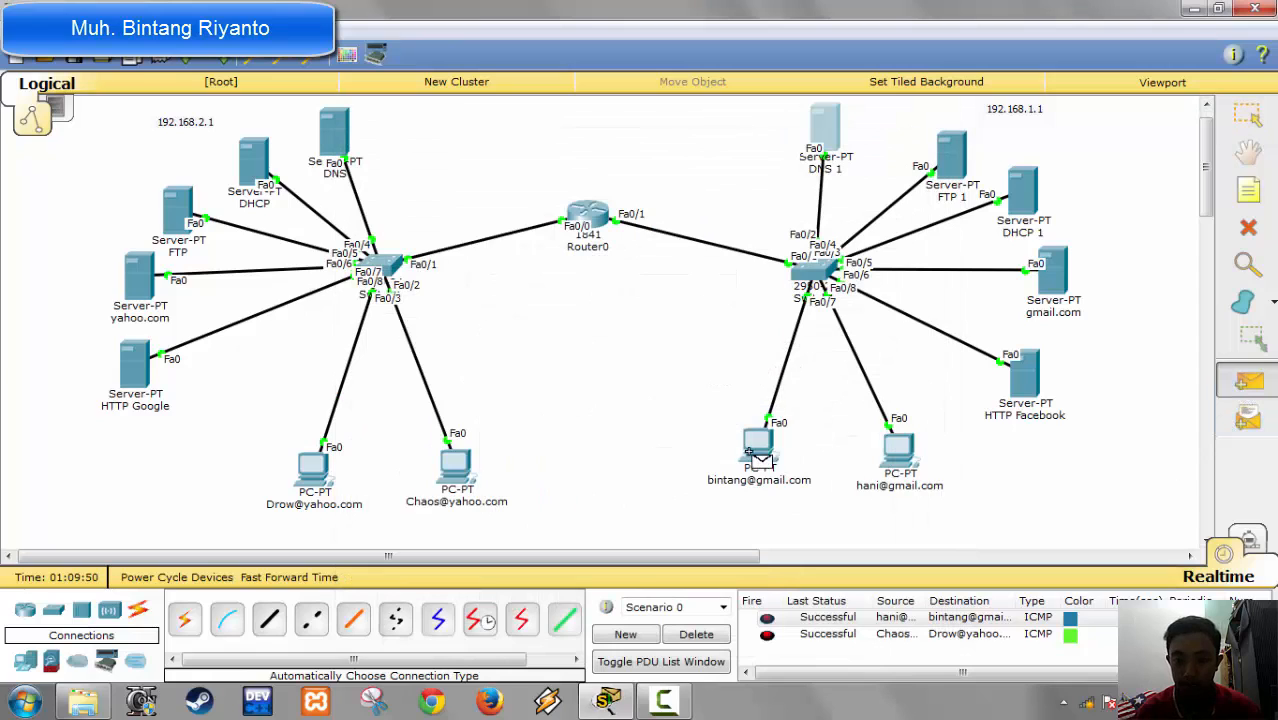
pyautogui.click(463, 478)
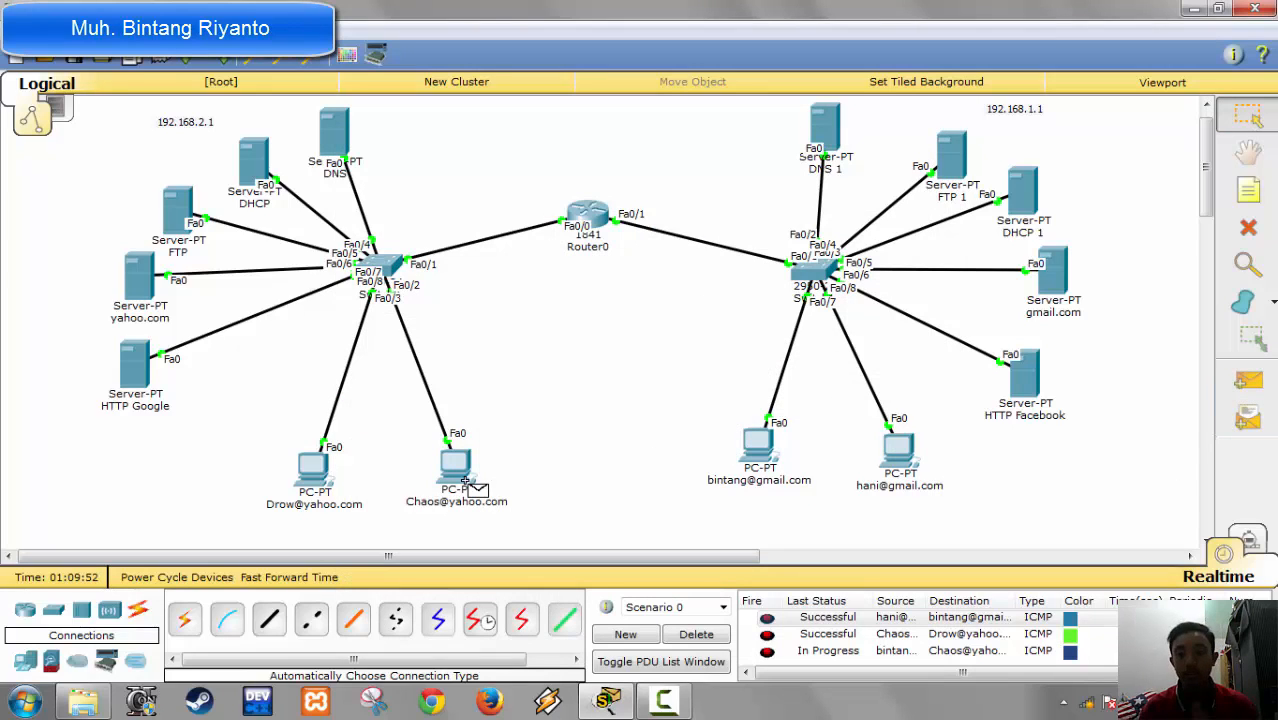
pyautogui.click(767, 652)
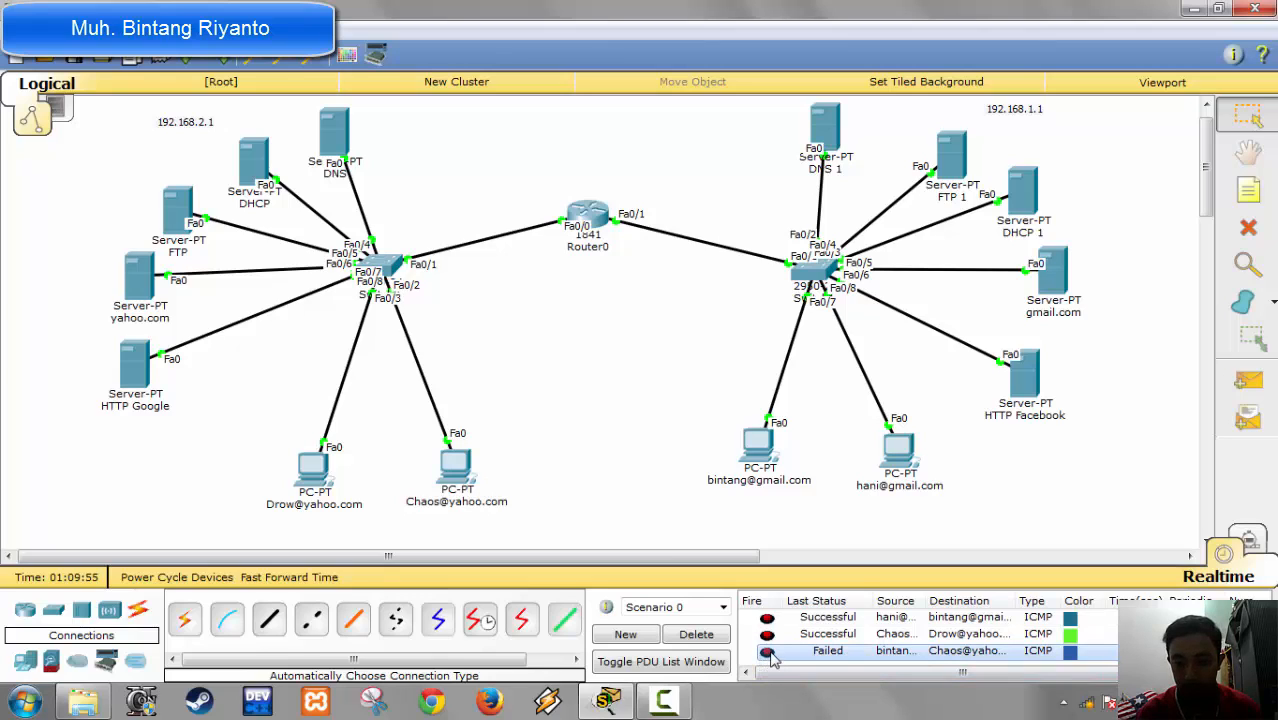
pyautogui.click(767, 652)
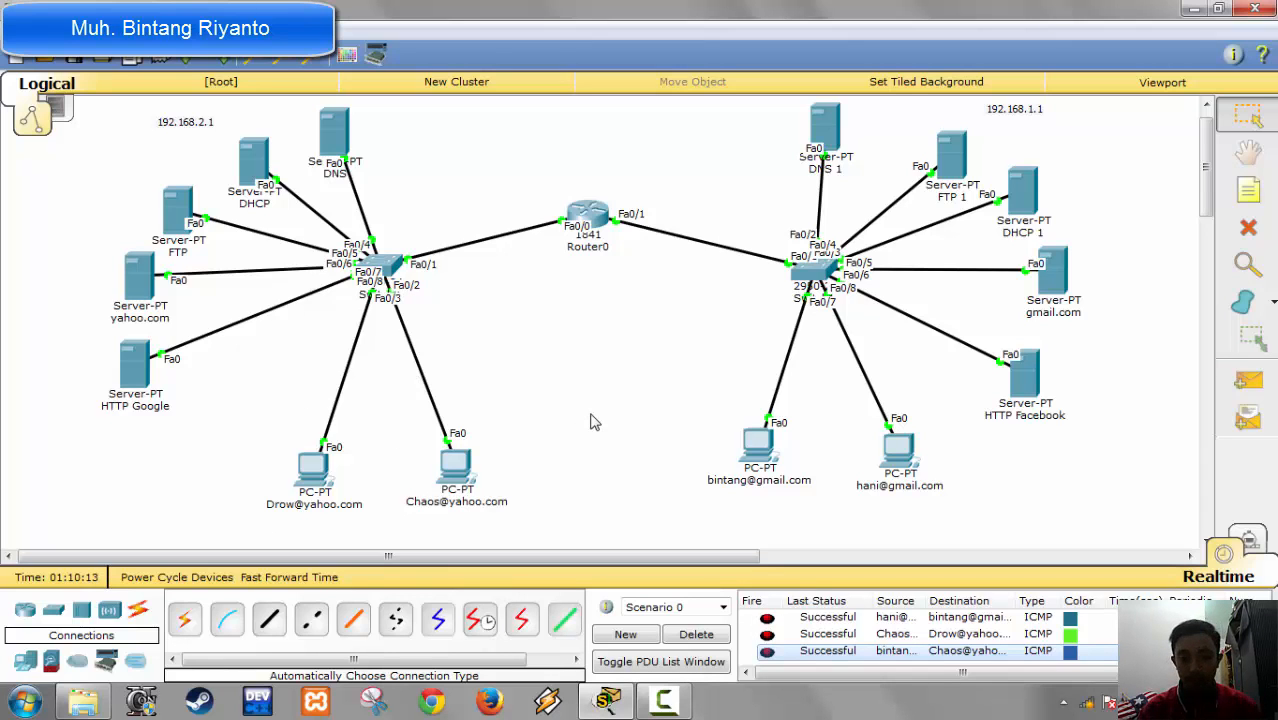
# Step: Compose a mail on the first gmail PC, addressed to the first yahoo PC's e-mail address
pyautogui.click(757, 455)
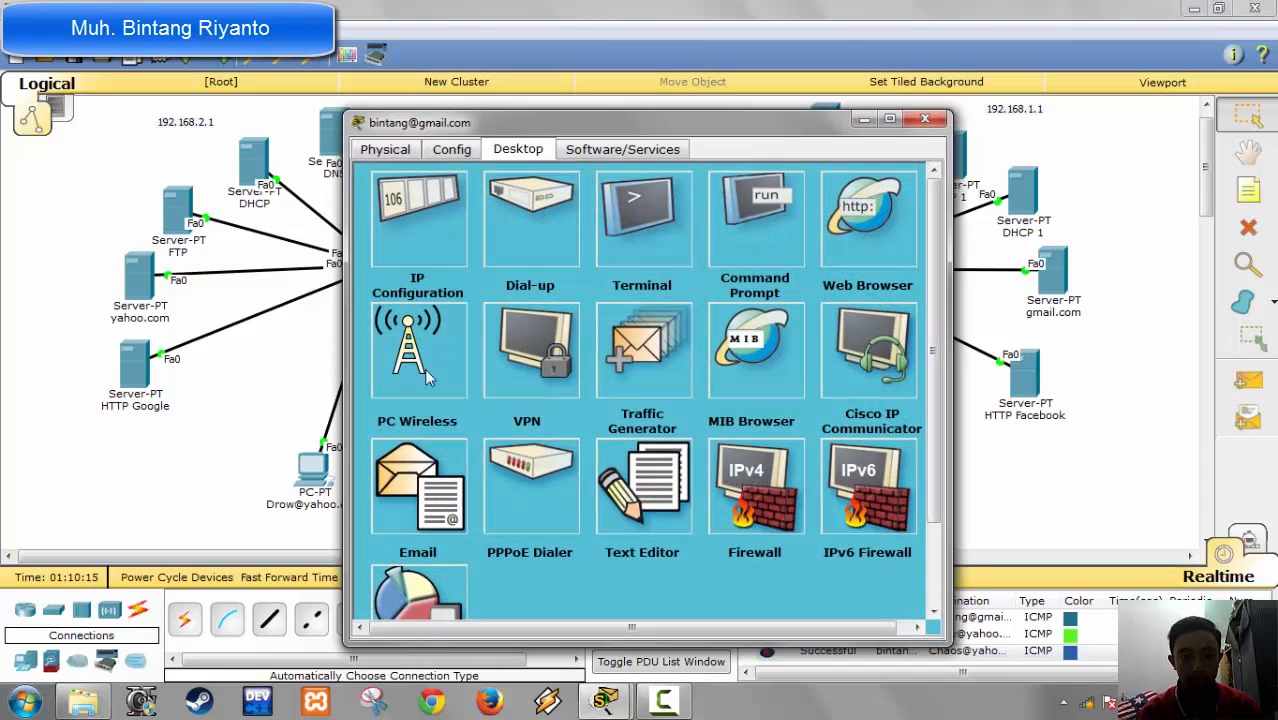
pyautogui.click(420, 472)
pyautogui.click(447, 261)
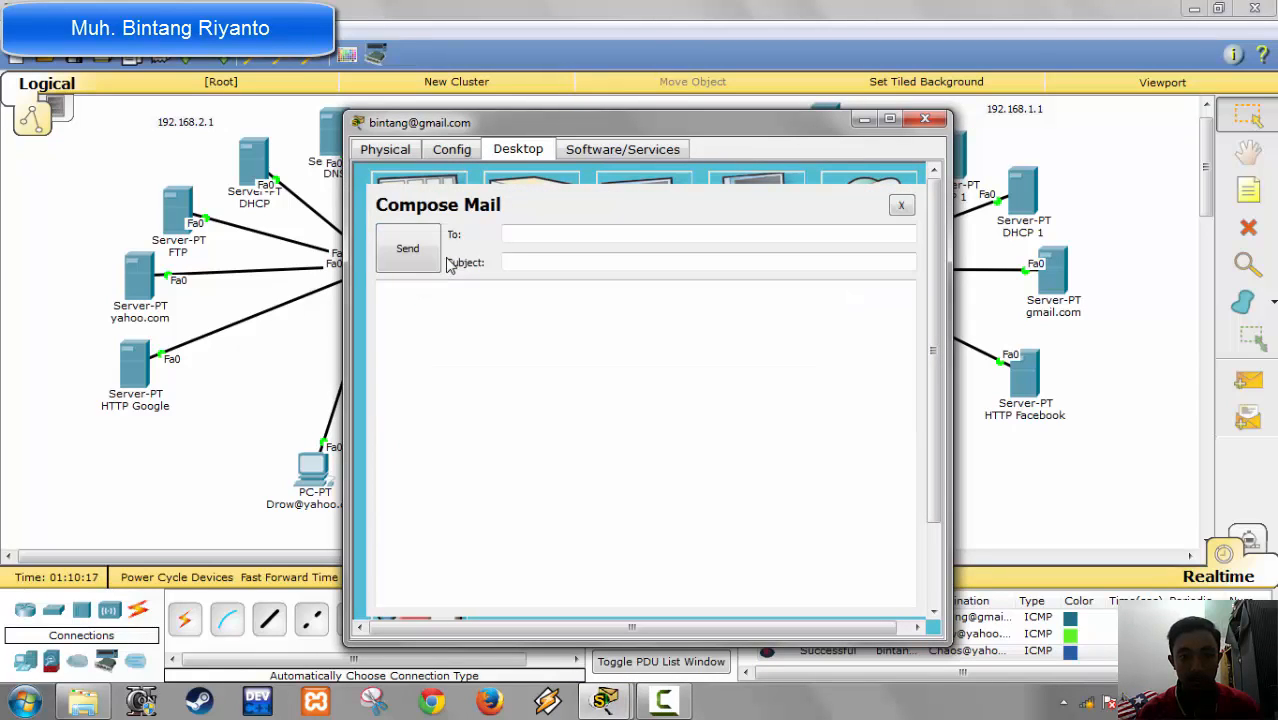
pyautogui.click(506, 237)
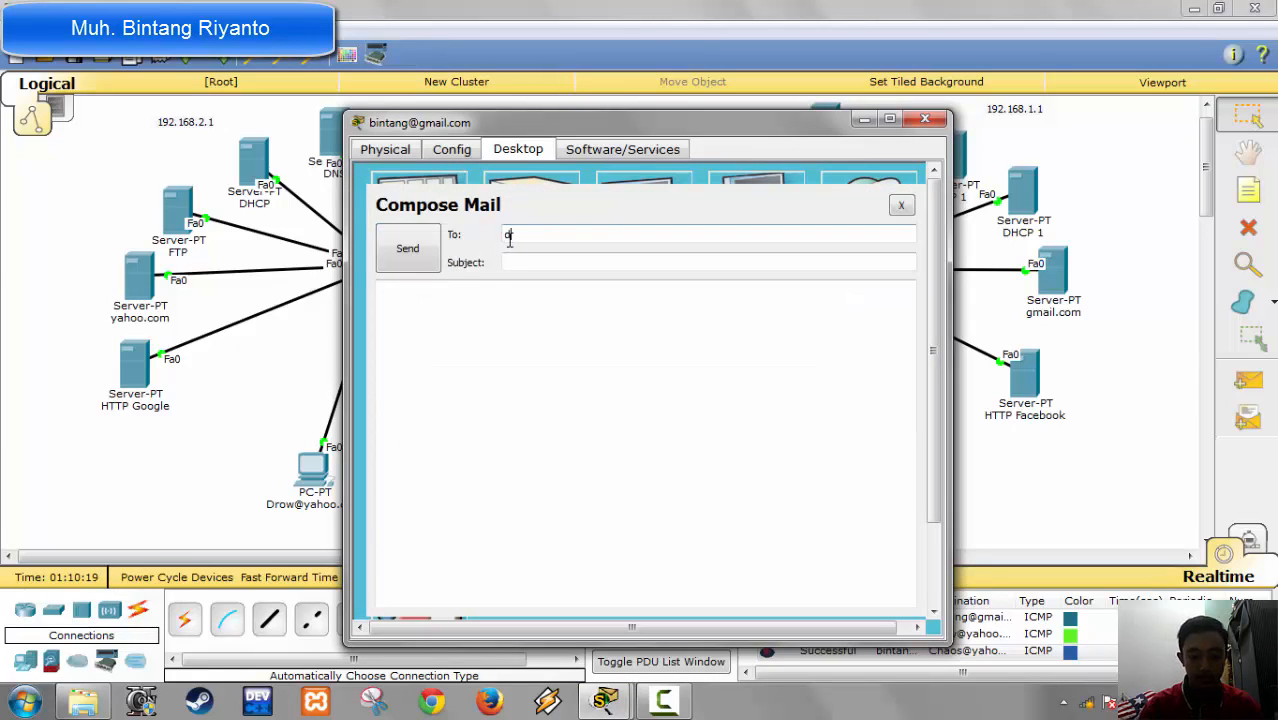
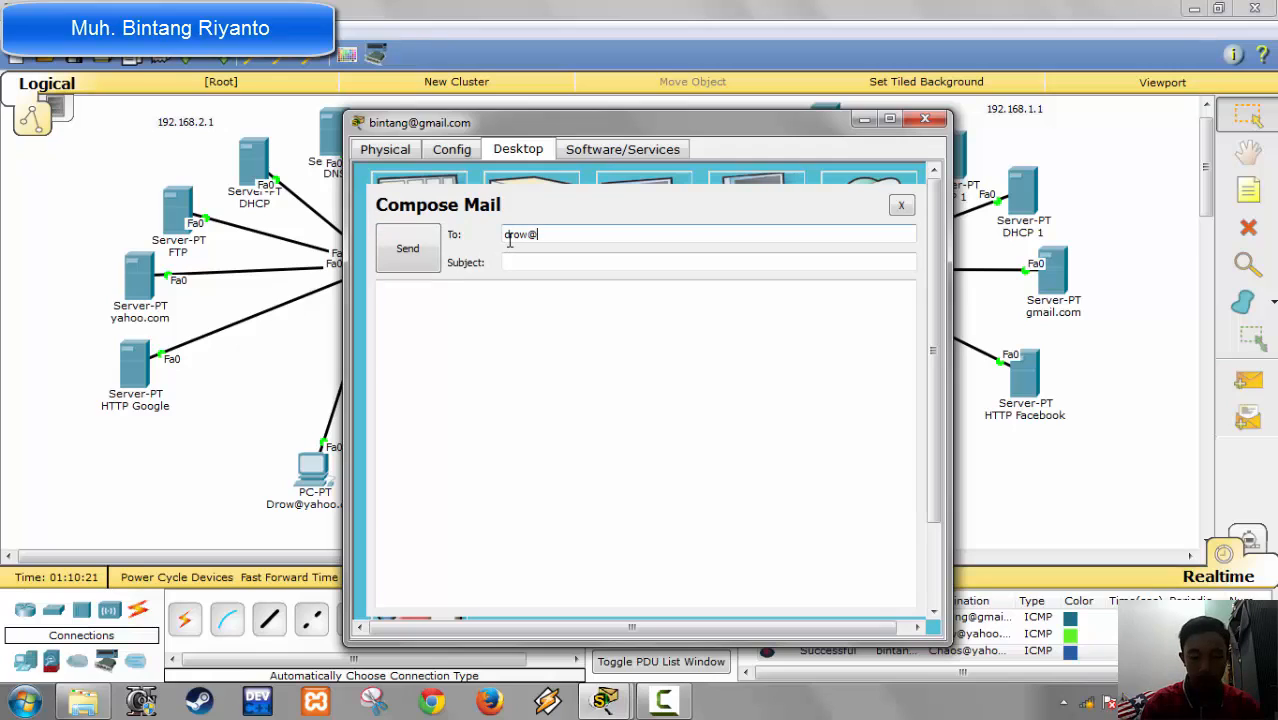
pyautogui.press('Tab')
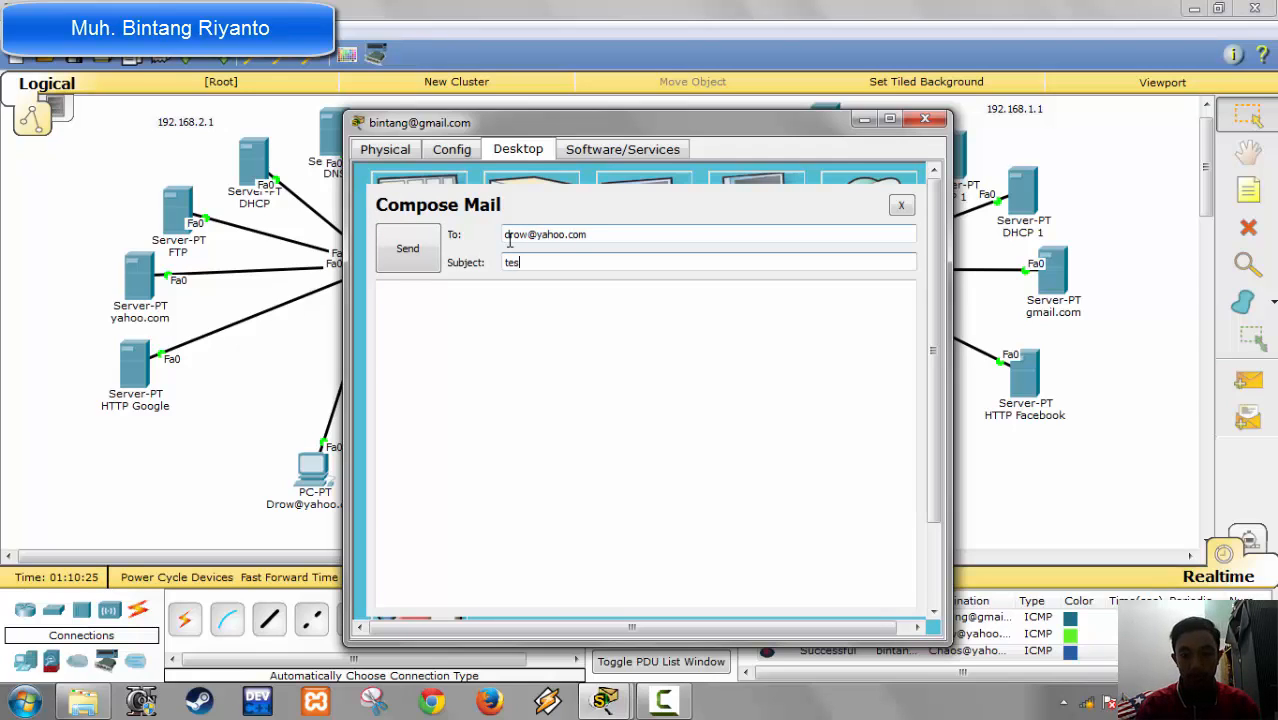
# Step: Give the mail the subject "wakwaaw" and the message "dicoba saja", send it and close the PC
pyautogui.press('BackSpace')
pyautogui.press('BackSpace')
pyautogui.write('wakw')
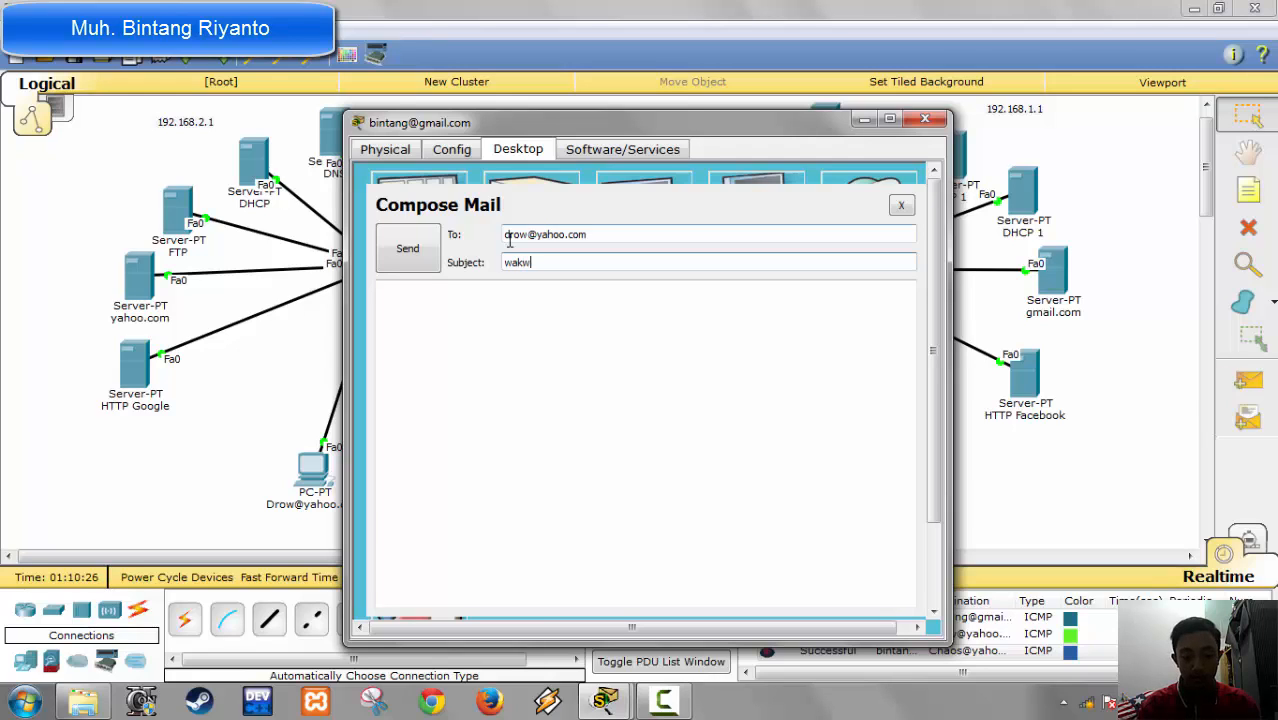
pyautogui.write('aaw')
pyautogui.press('Tab')
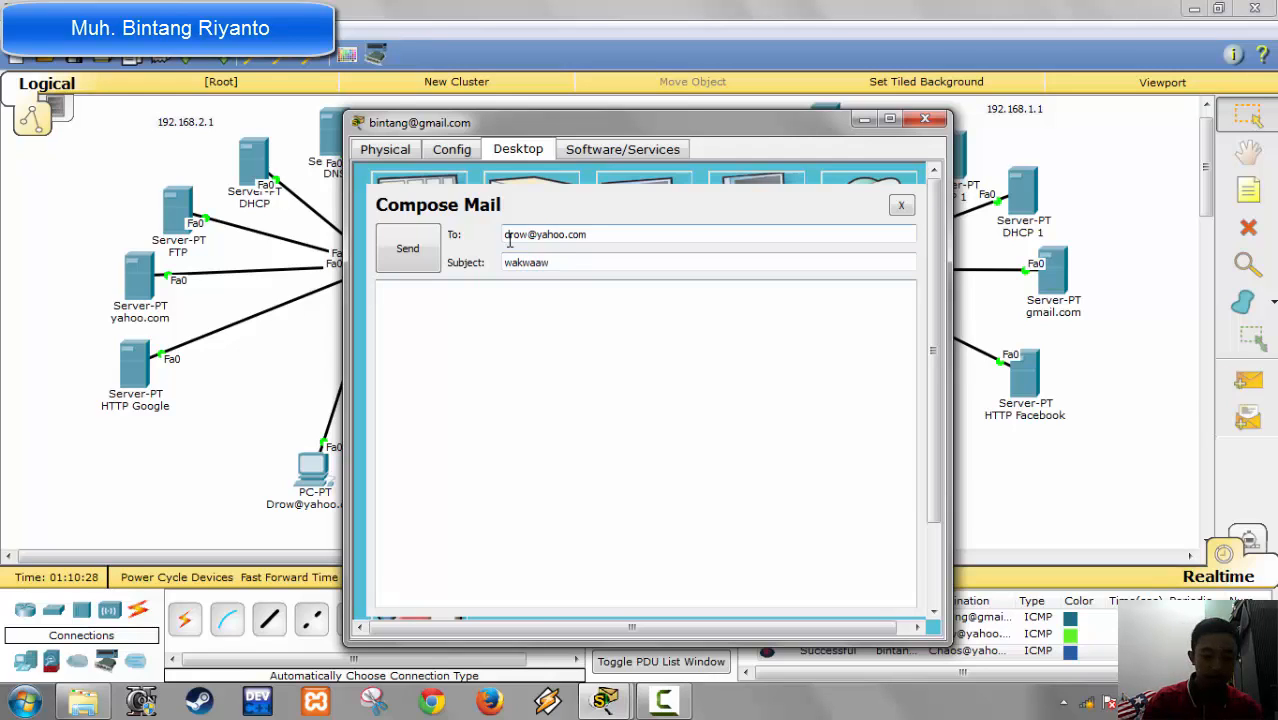
pyautogui.write('dic')
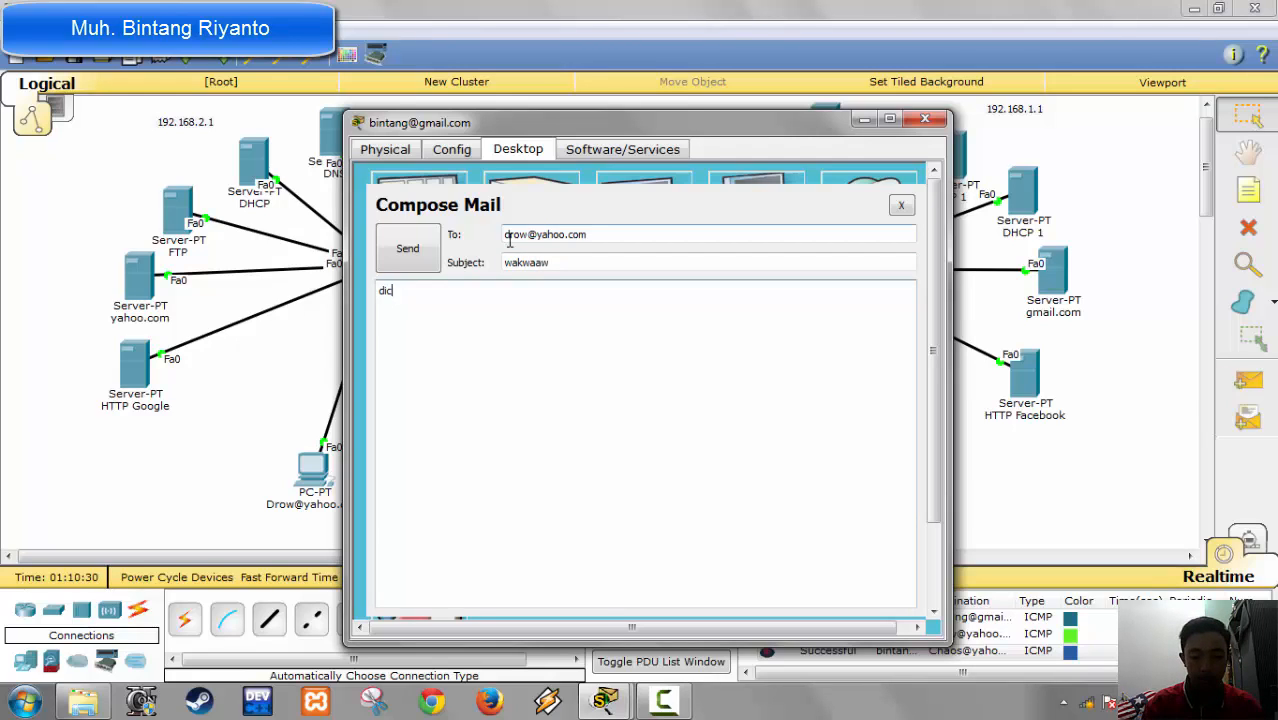
pyautogui.write('oba saja')
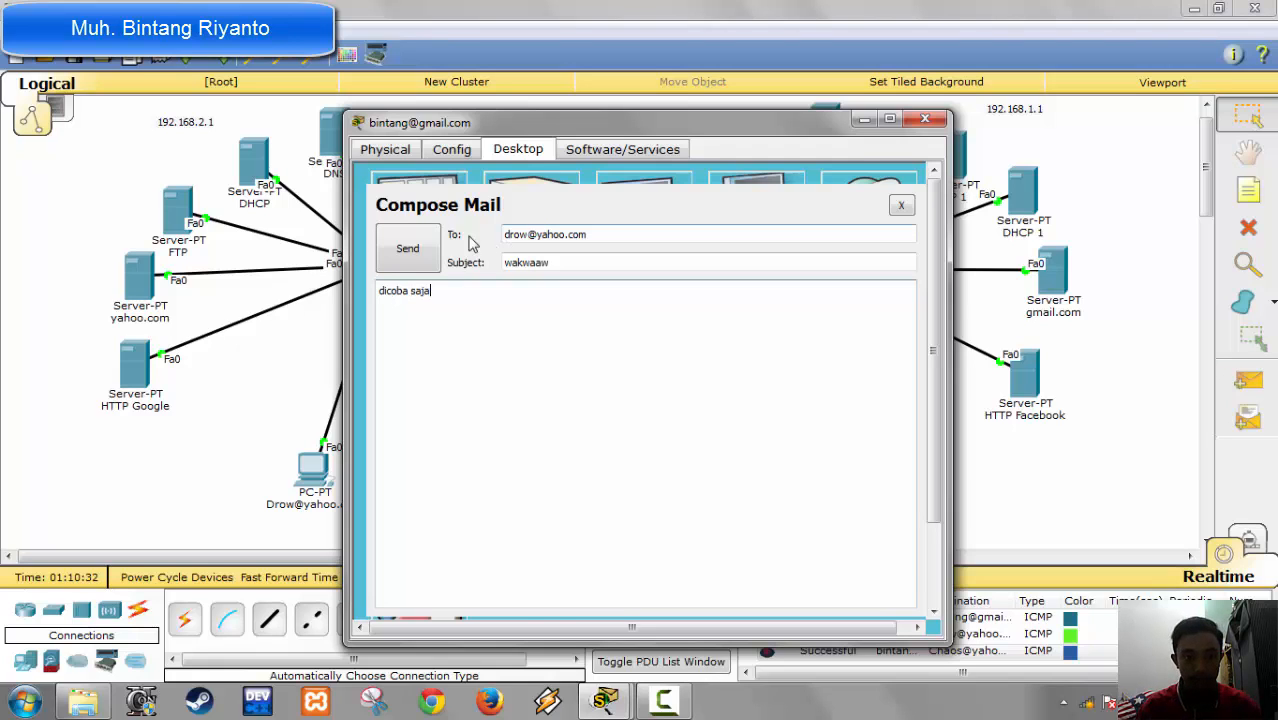
pyautogui.click(412, 246)
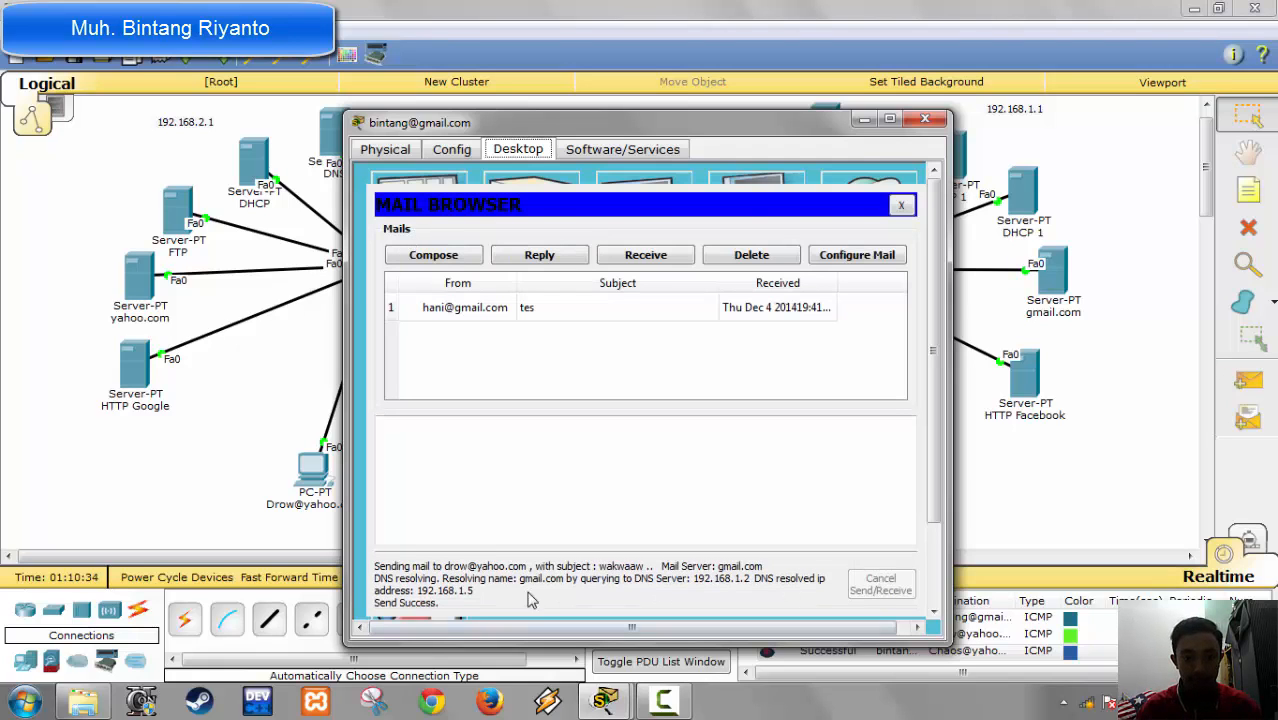
pyautogui.click(928, 121)
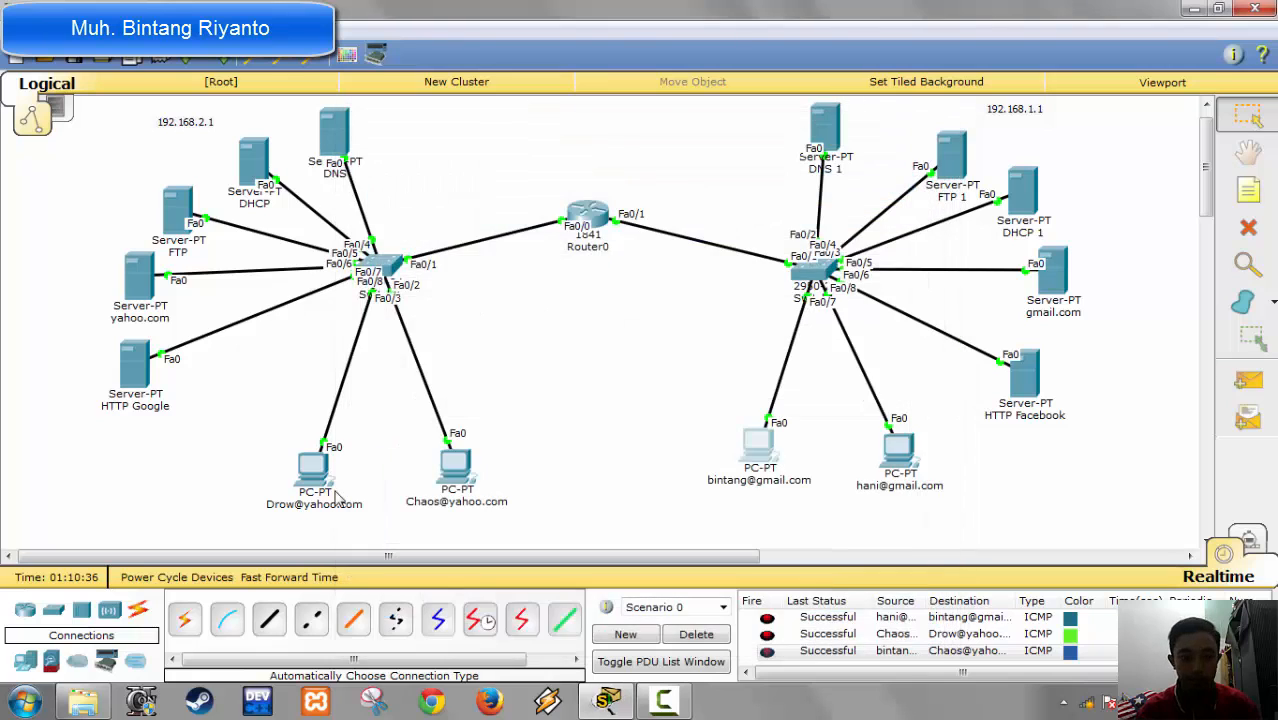
# Step: Receive mail on the first yahoo PC and open the "wakwaaw" mail
pyautogui.click(312, 468)
pyautogui.click(409, 498)
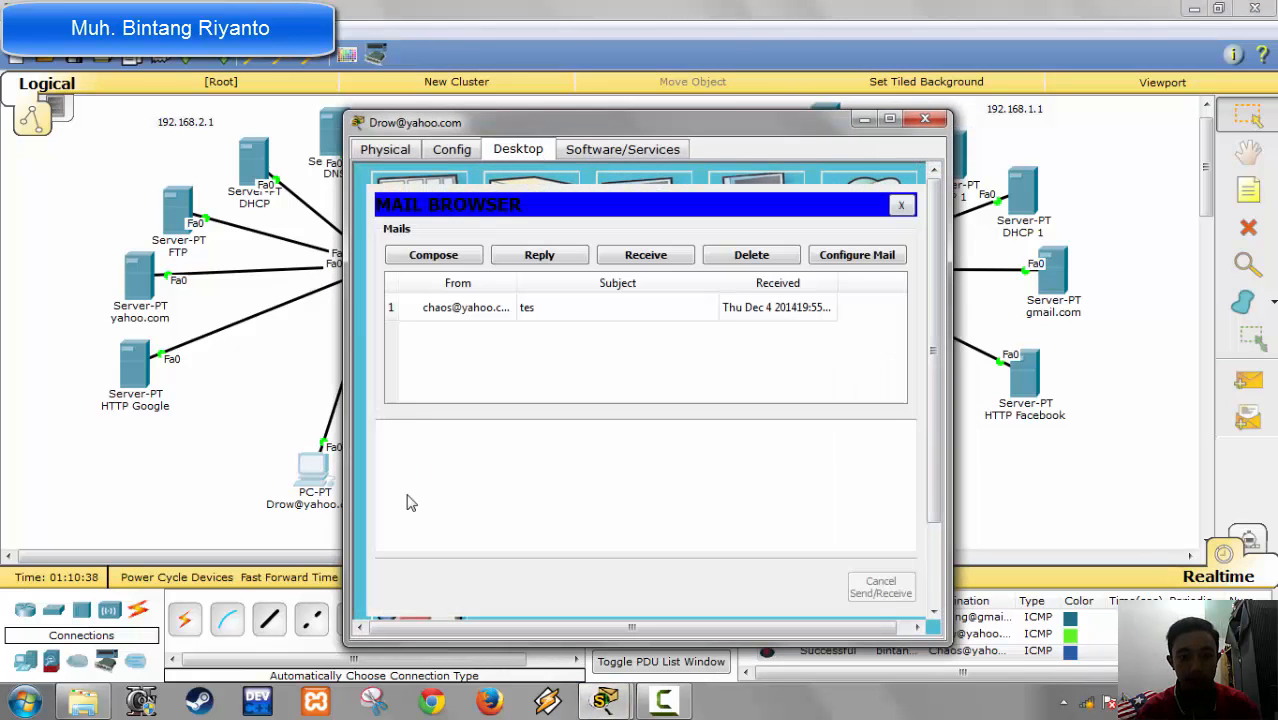
pyautogui.click(639, 253)
pyautogui.click(461, 314)
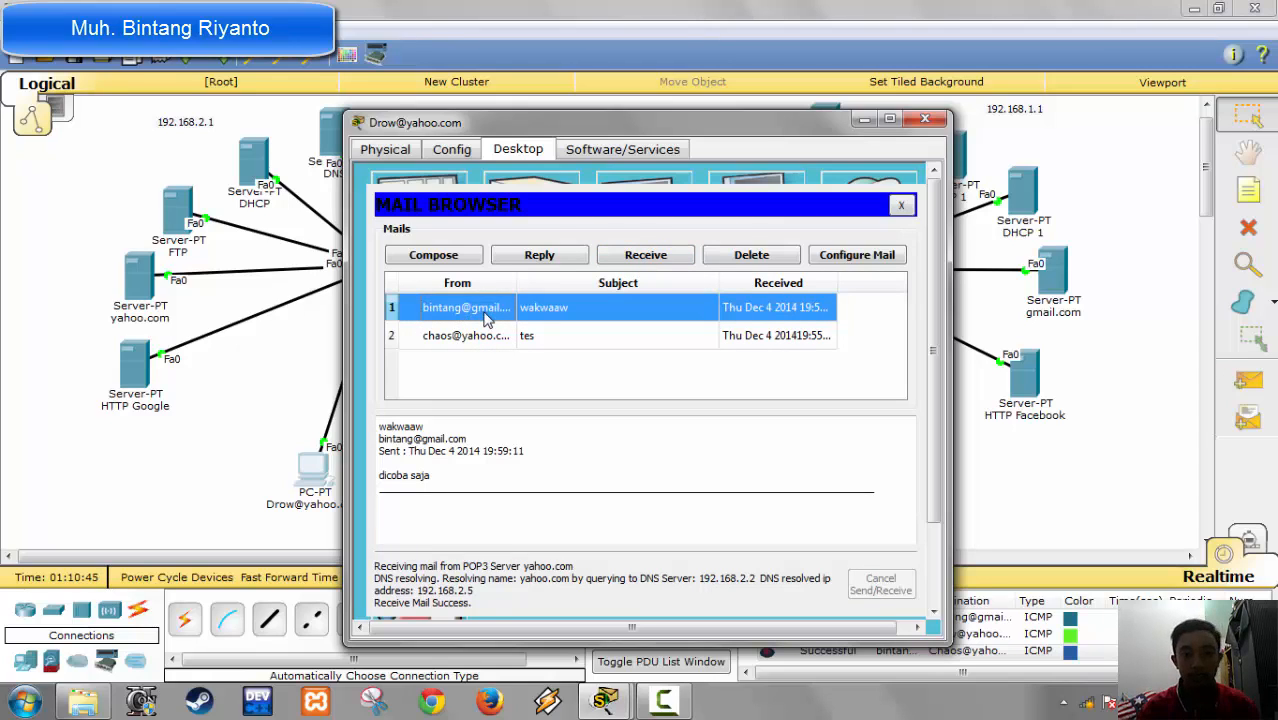
# Step: Send a reply to the "wakwaaw" mail without adding text and close the PC
pyautogui.click(514, 261)
pyautogui.click(420, 258)
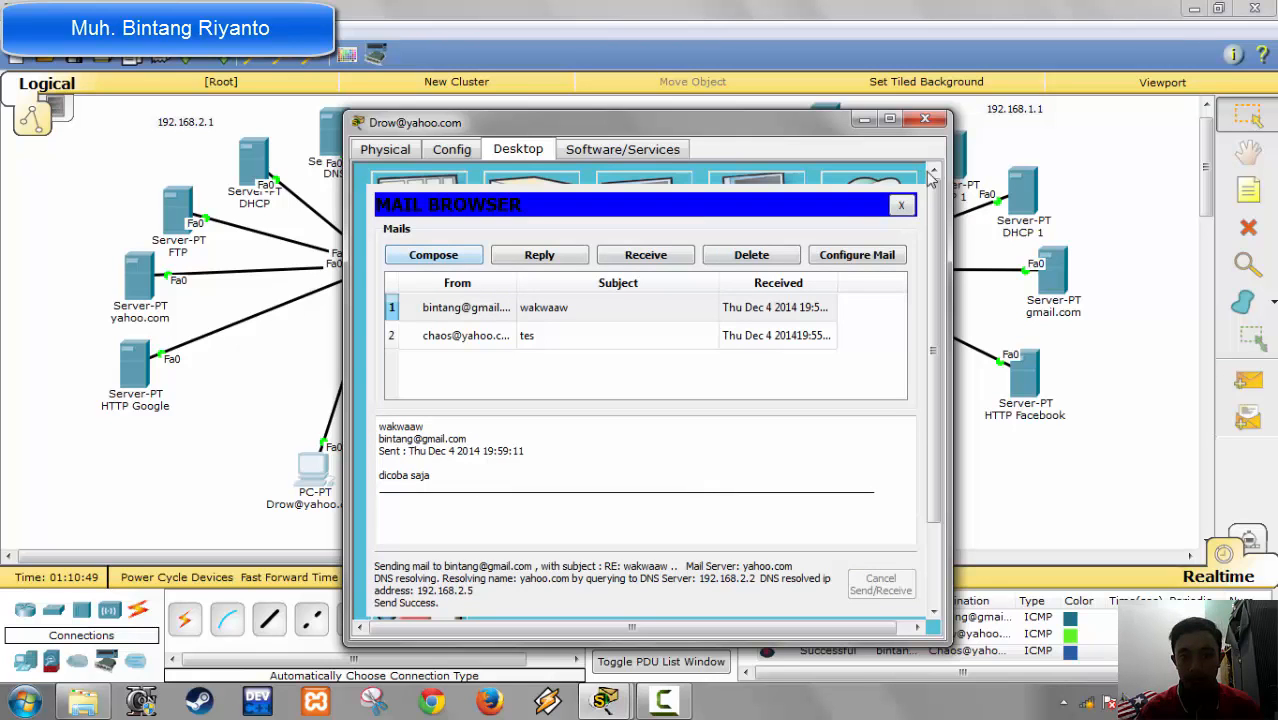
pyautogui.click(925, 119)
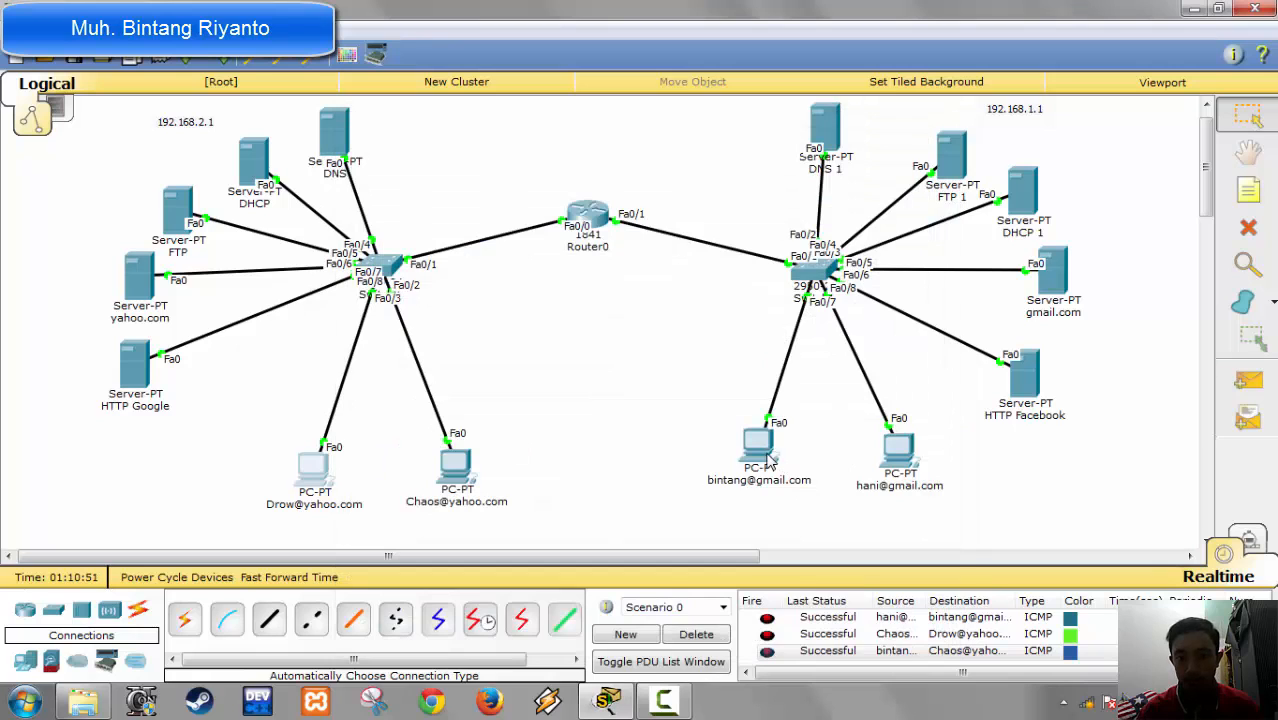
# Step: Receive mail on the first gmail PC, read the "RE: wakwaaw" reply and close the PC
pyautogui.click(766, 456)
pyautogui.click(455, 490)
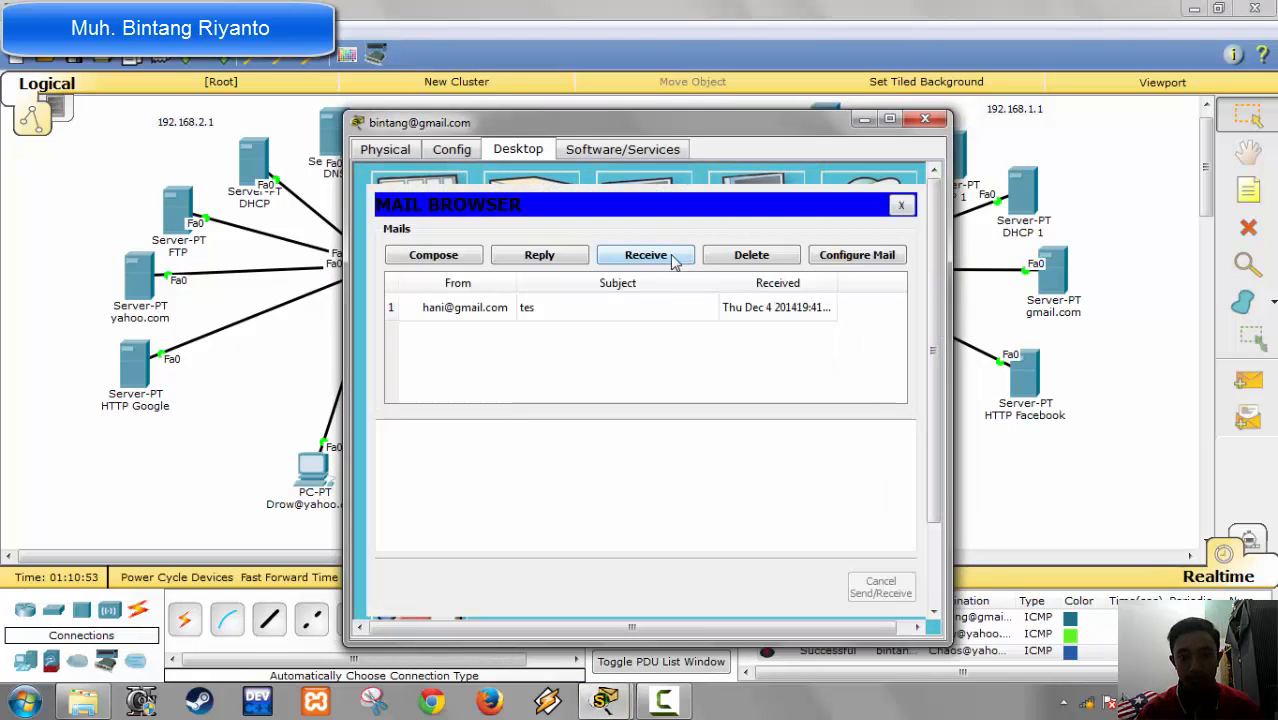
pyautogui.click(673, 260)
pyautogui.click(558, 309)
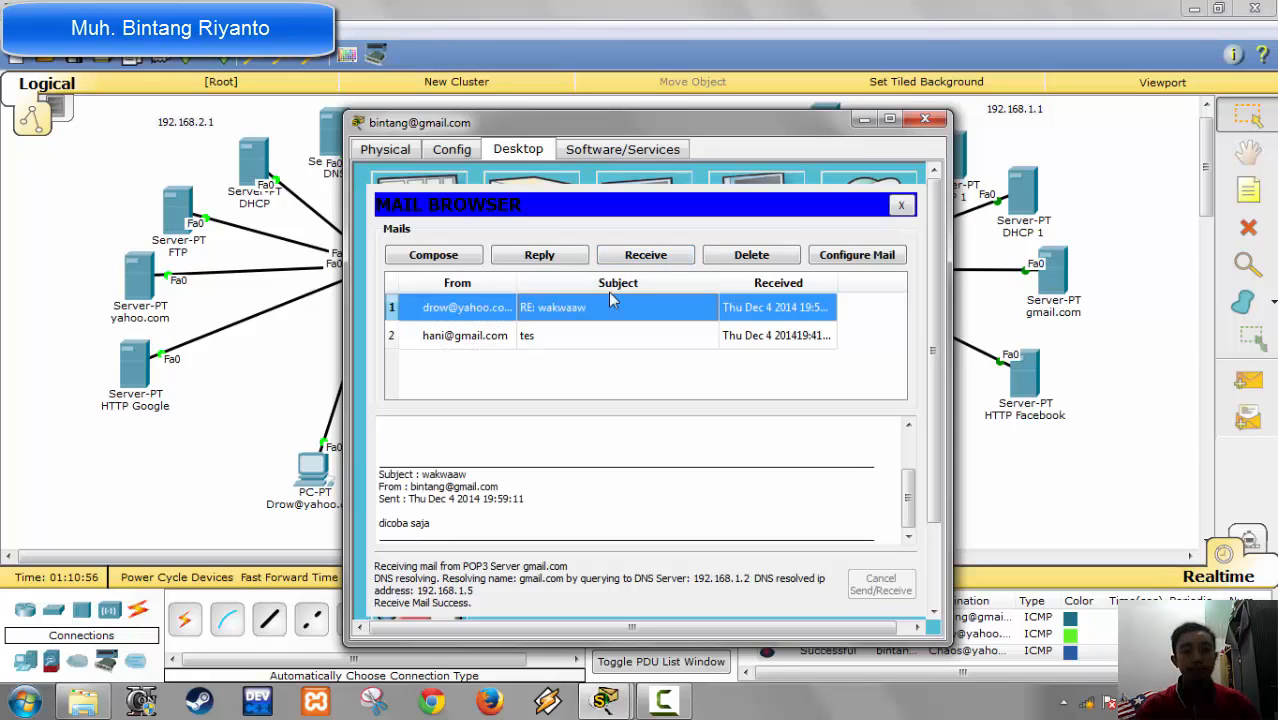
pyautogui.click(924, 119)
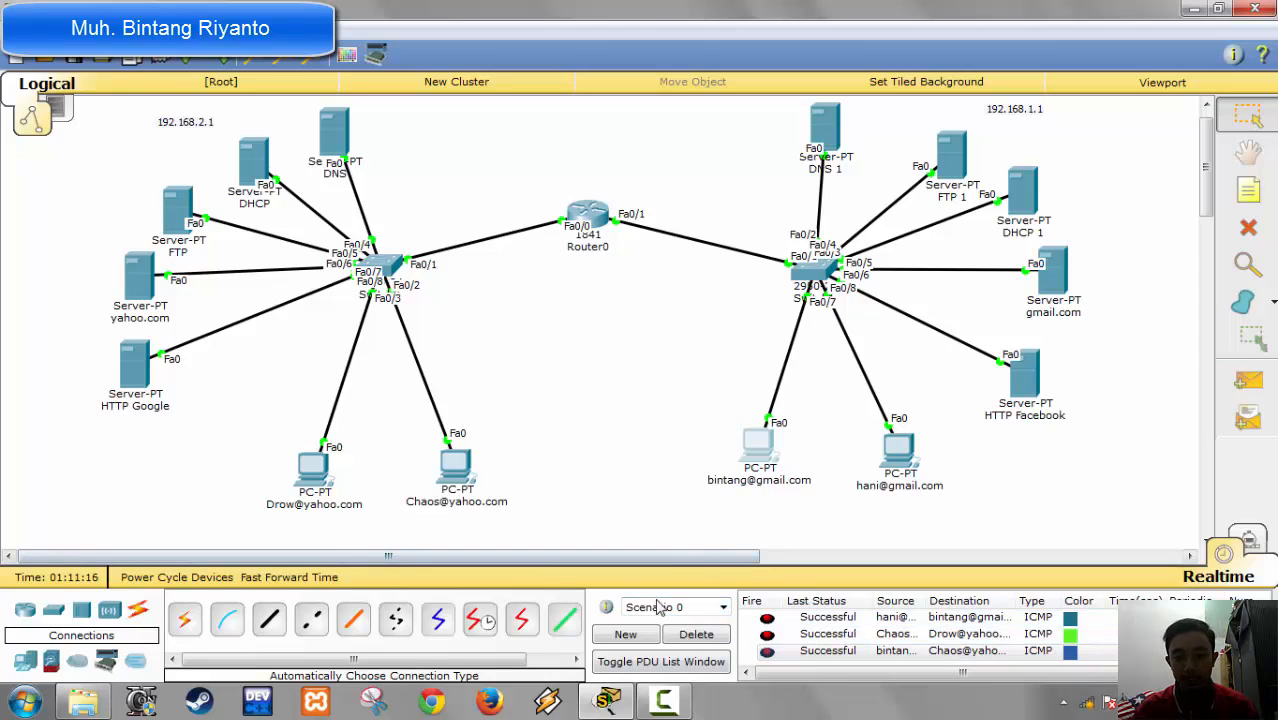
pyautogui.click(663, 700)
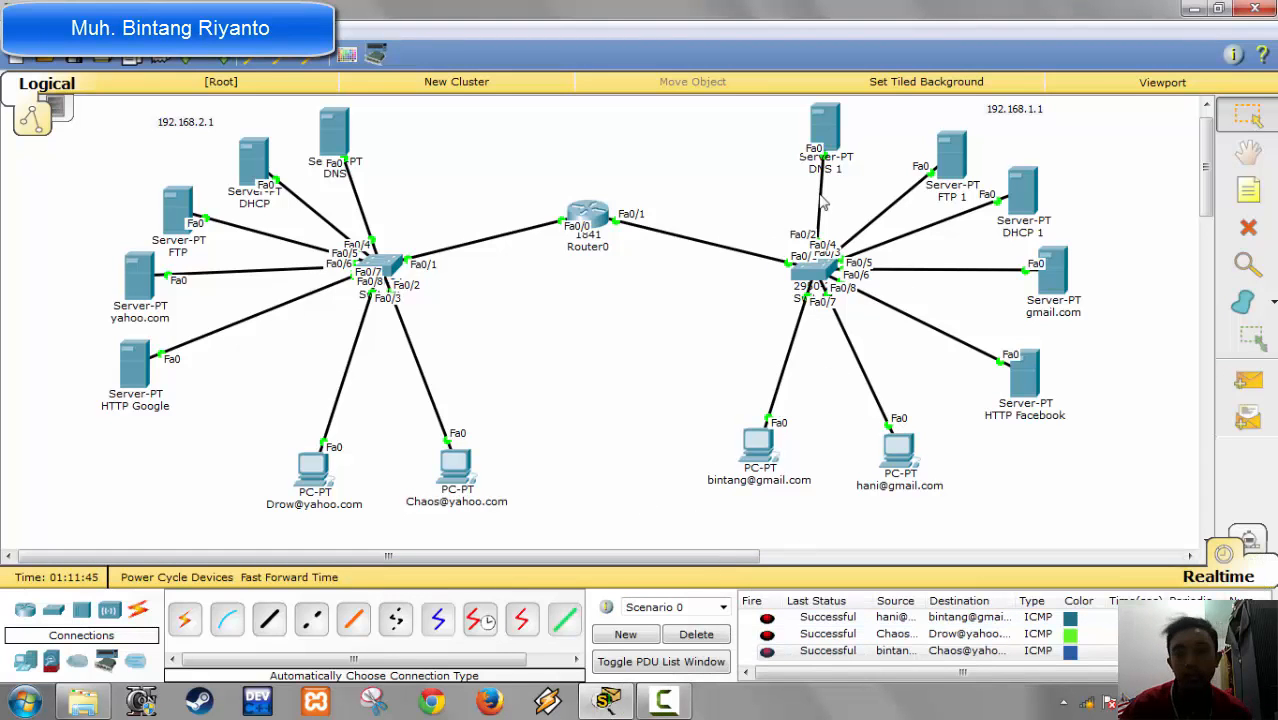
# Step: Add an A record for google.com with address 192.168.2.6 to the DNS service of server DNS 1, then close the server
pyautogui.click(825, 130)
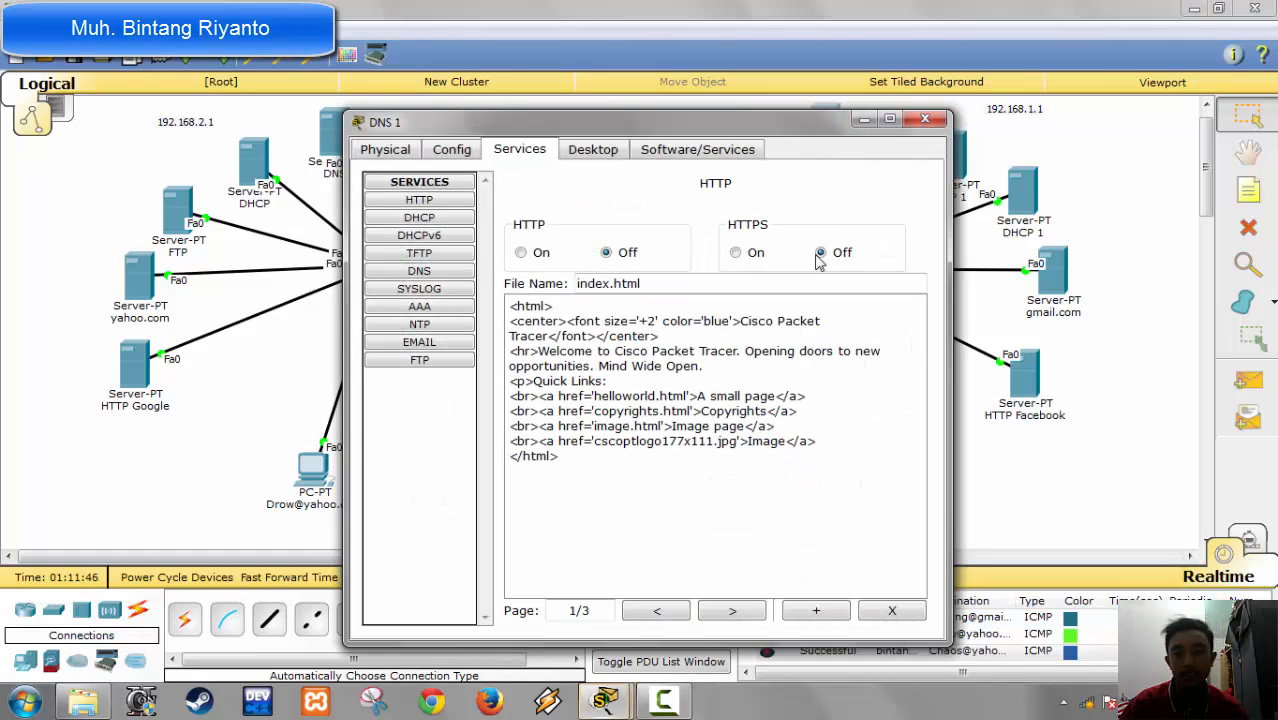
pyautogui.click(434, 274)
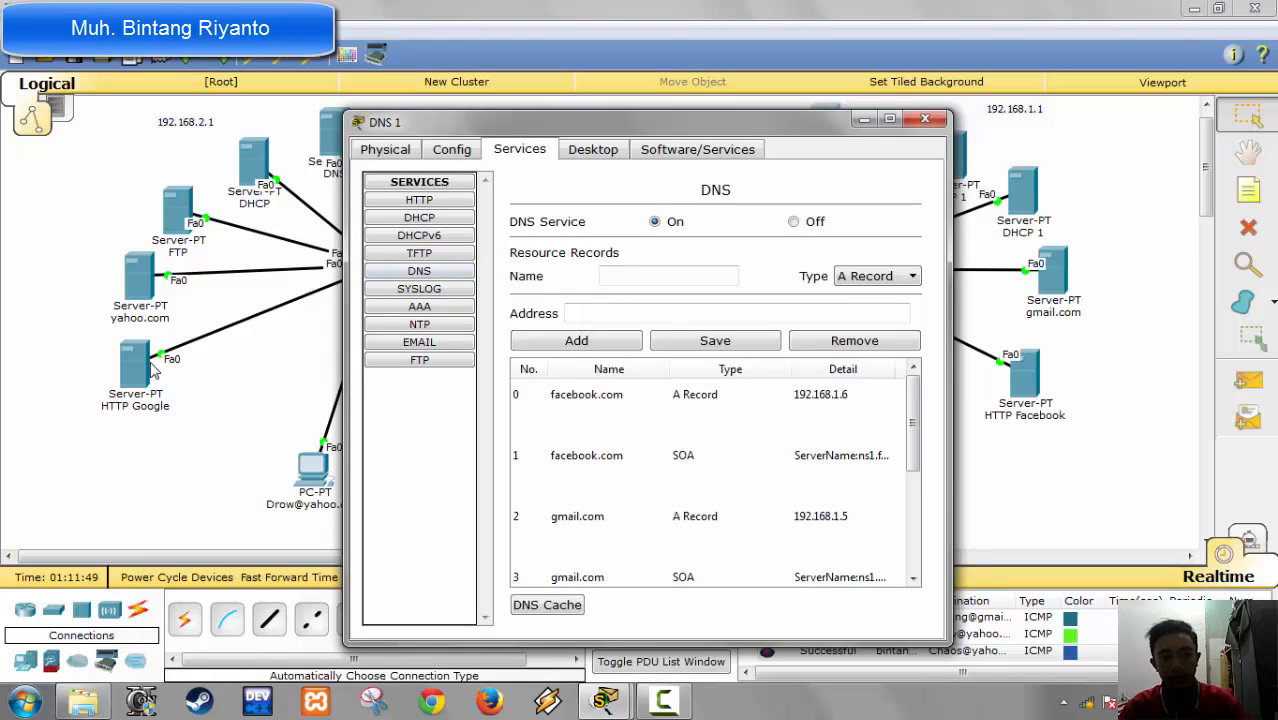
pyautogui.click(650, 276)
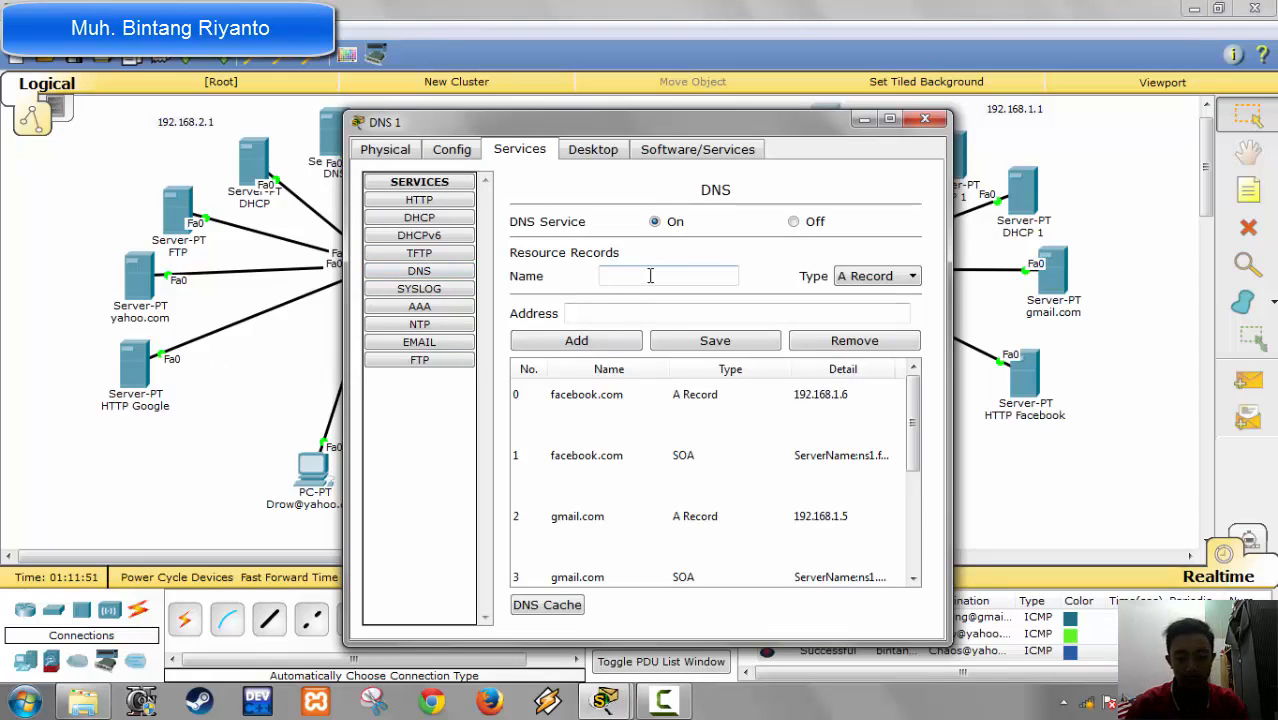
pyautogui.write('googl')
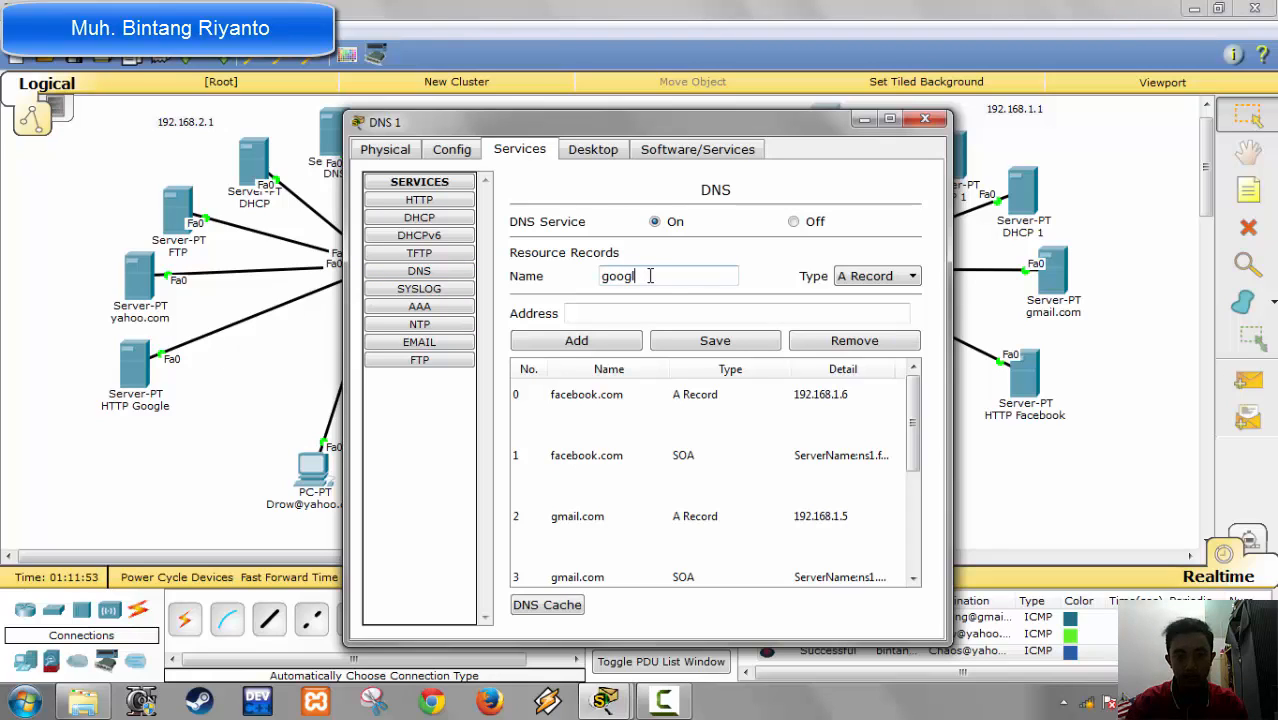
pyautogui.write('e.com')
pyautogui.press('Tab')
pyautogui.press('Tab')
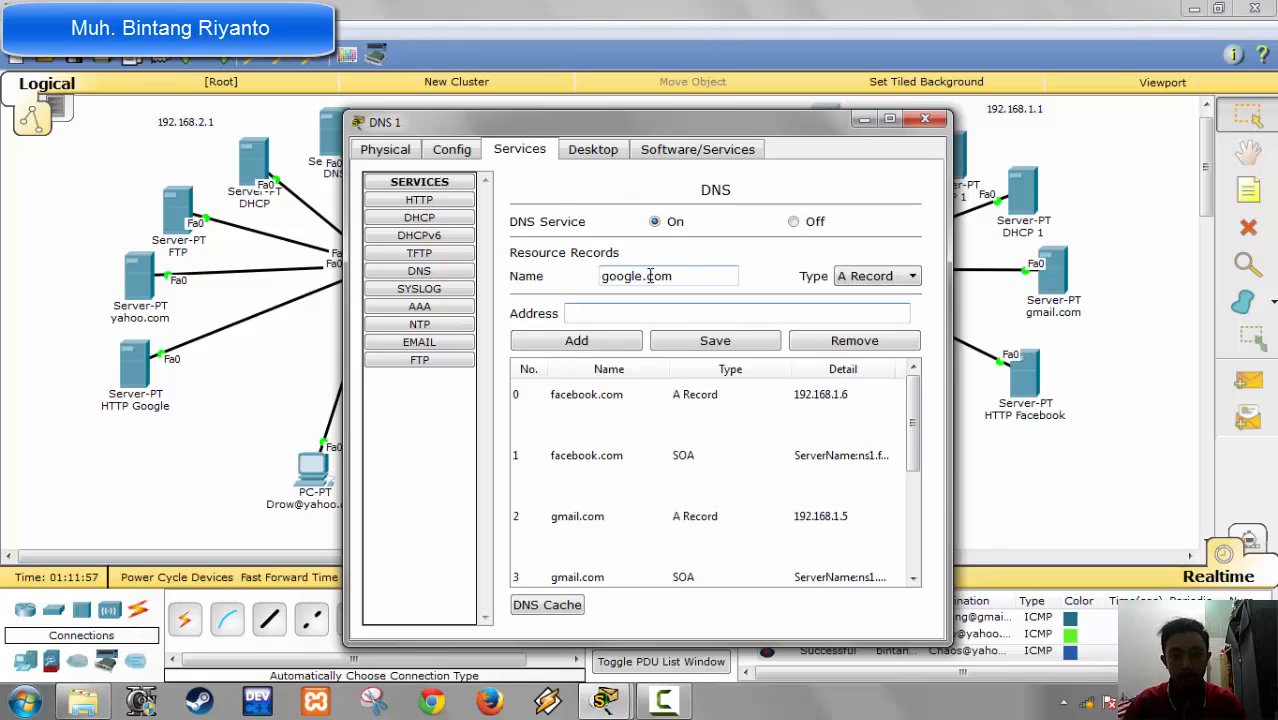
pyautogui.write('192')
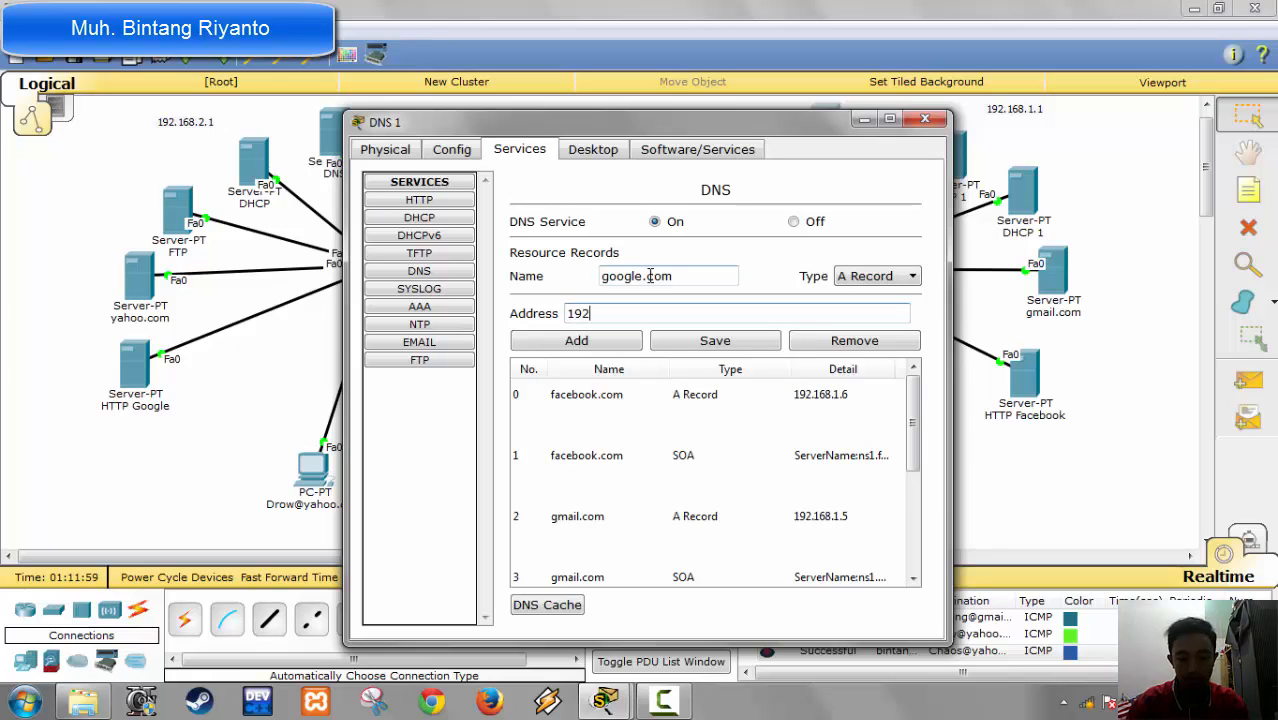
pyautogui.write('.168.2.6')
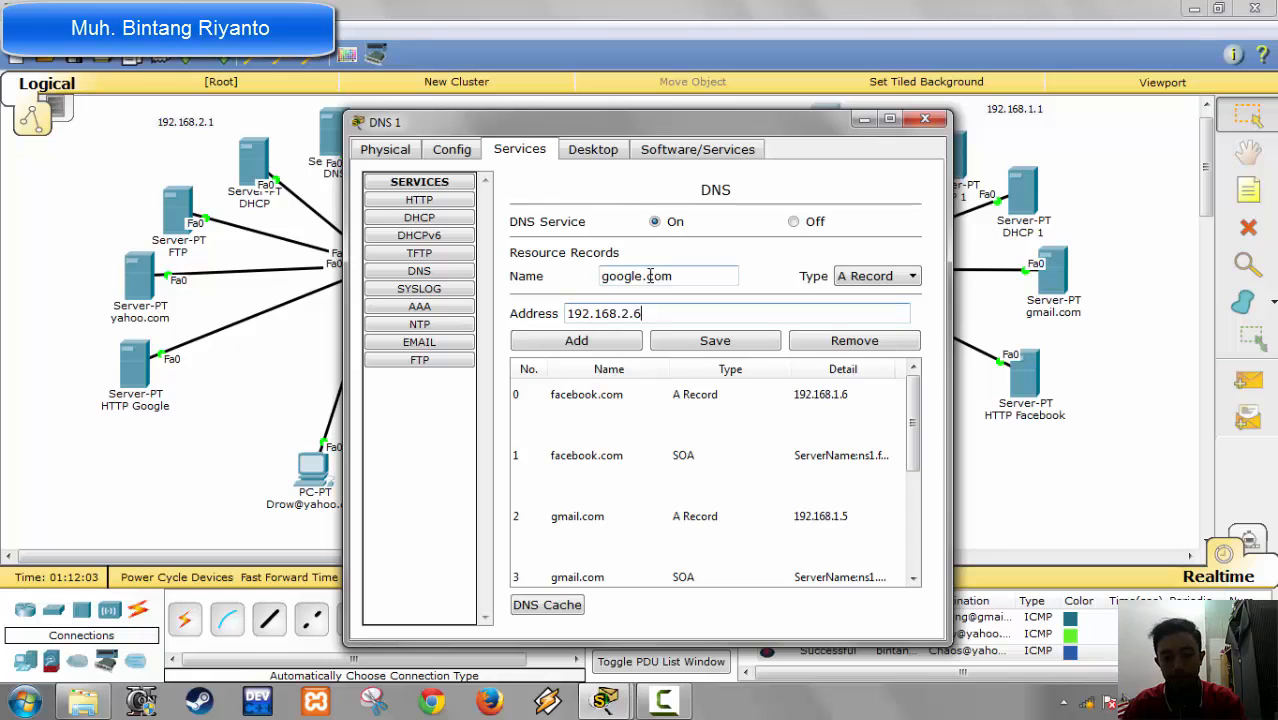
pyautogui.click(558, 345)
pyautogui.click(925, 120)
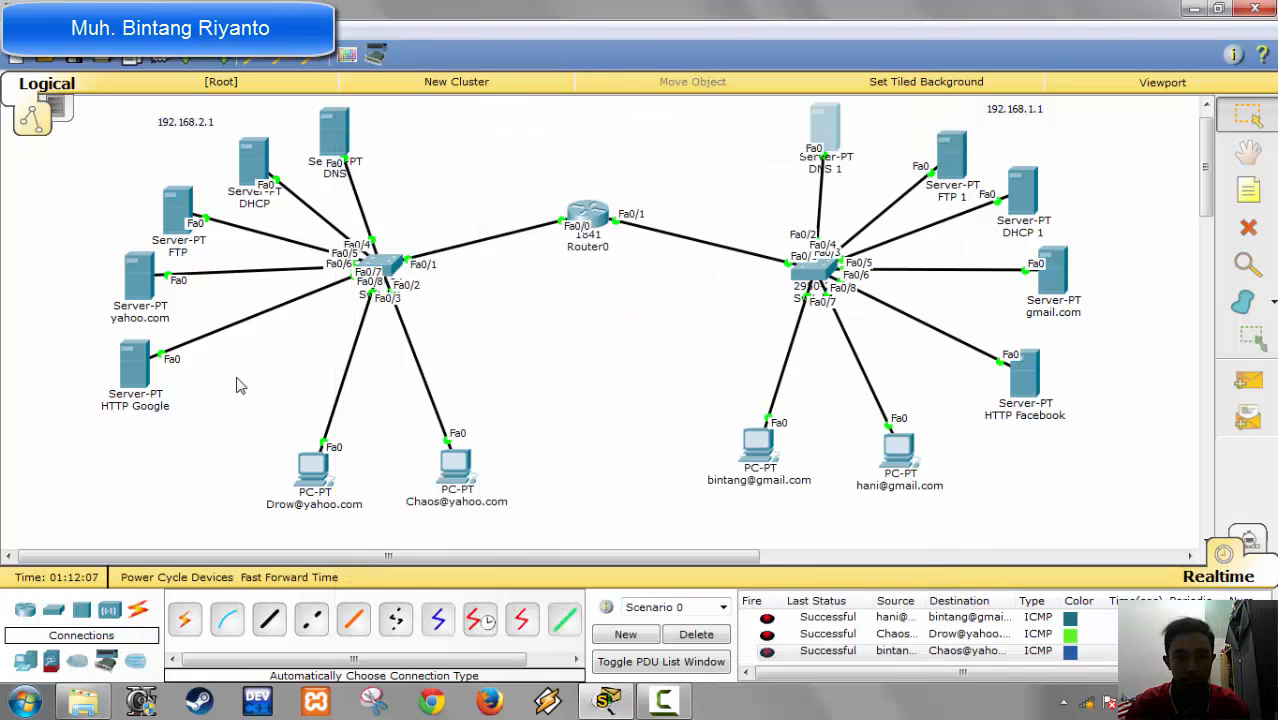
# Step: Check the IP configuration of the HTTP Google server and close it
pyautogui.click(152, 388)
pyautogui.click(413, 222)
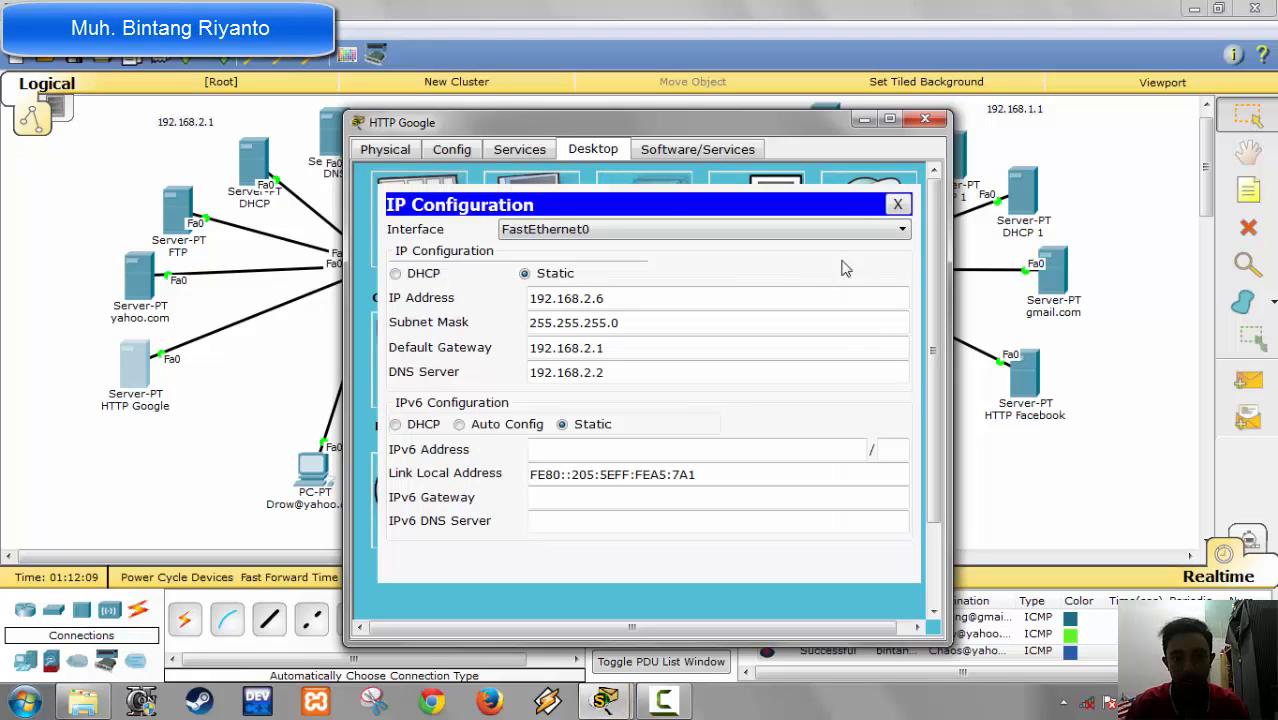
pyautogui.click(925, 119)
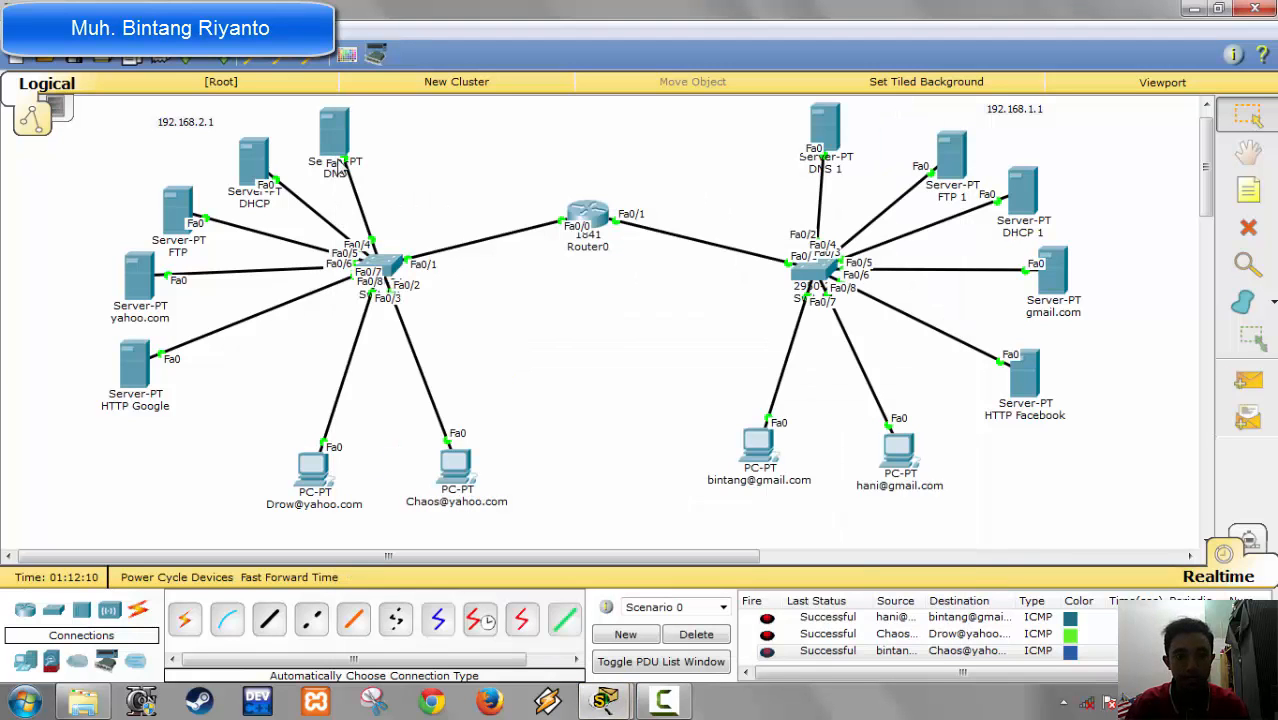
# Step: Add an A record for facebook.com with address 192.168.1.6 to the DNS server in the 192.168.2.1 network and close the server
pyautogui.click(336, 142)
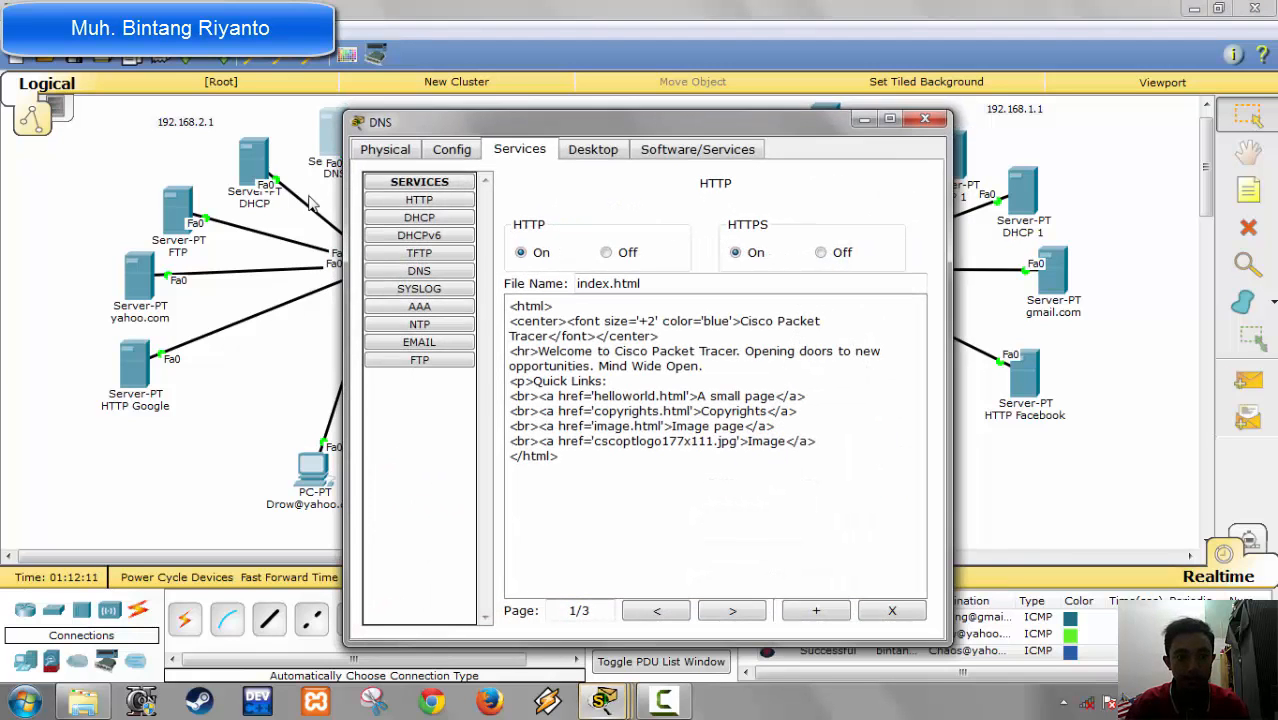
pyautogui.click(434, 270)
pyautogui.click(646, 277)
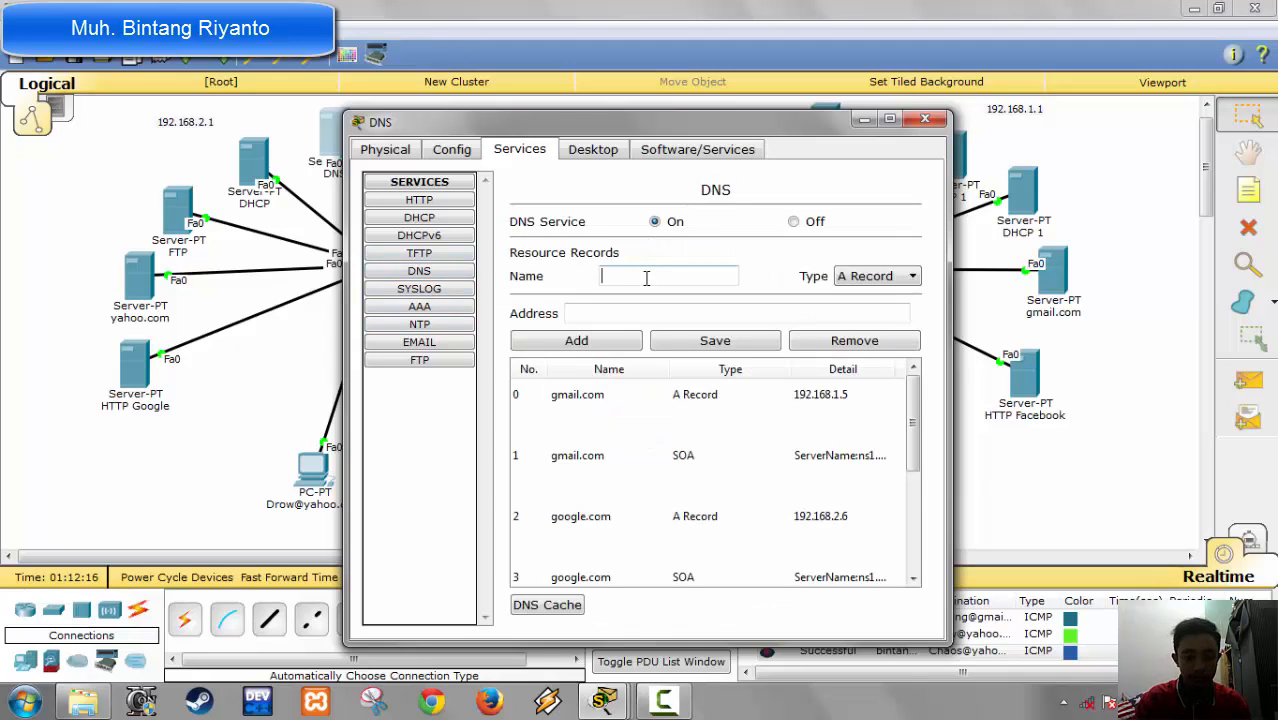
pyautogui.write('faceb')
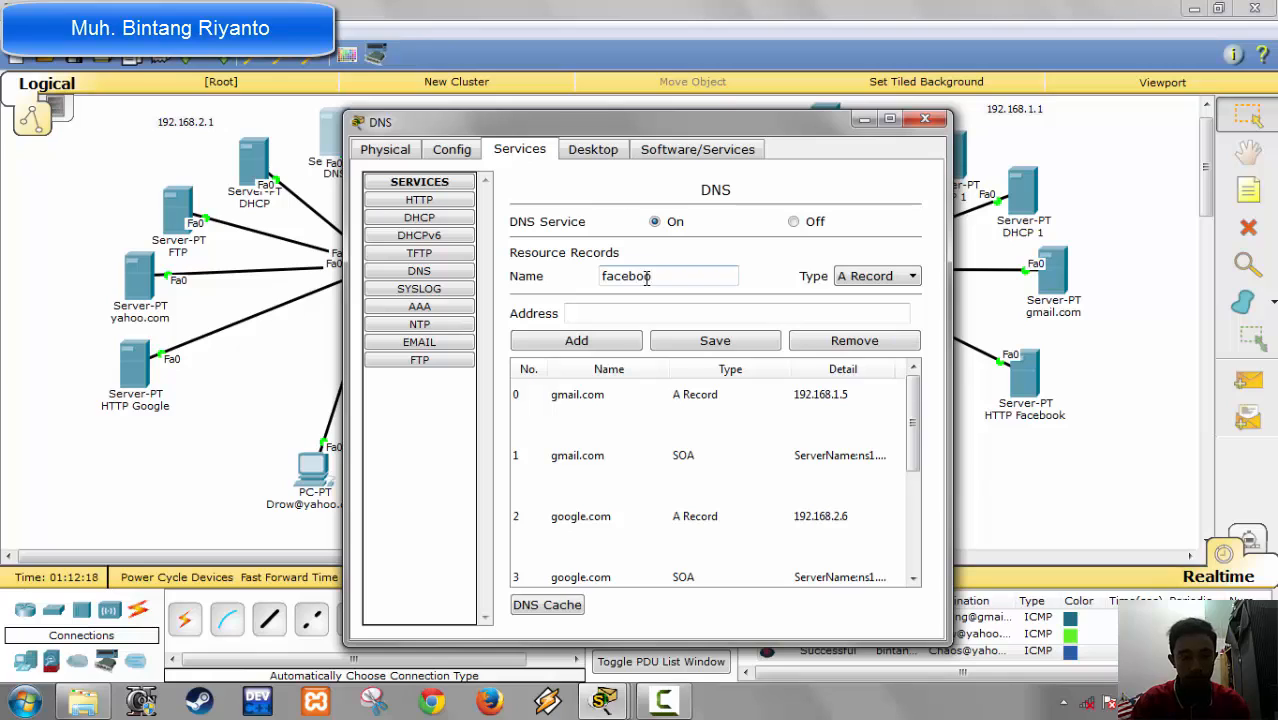
pyautogui.write('ok')
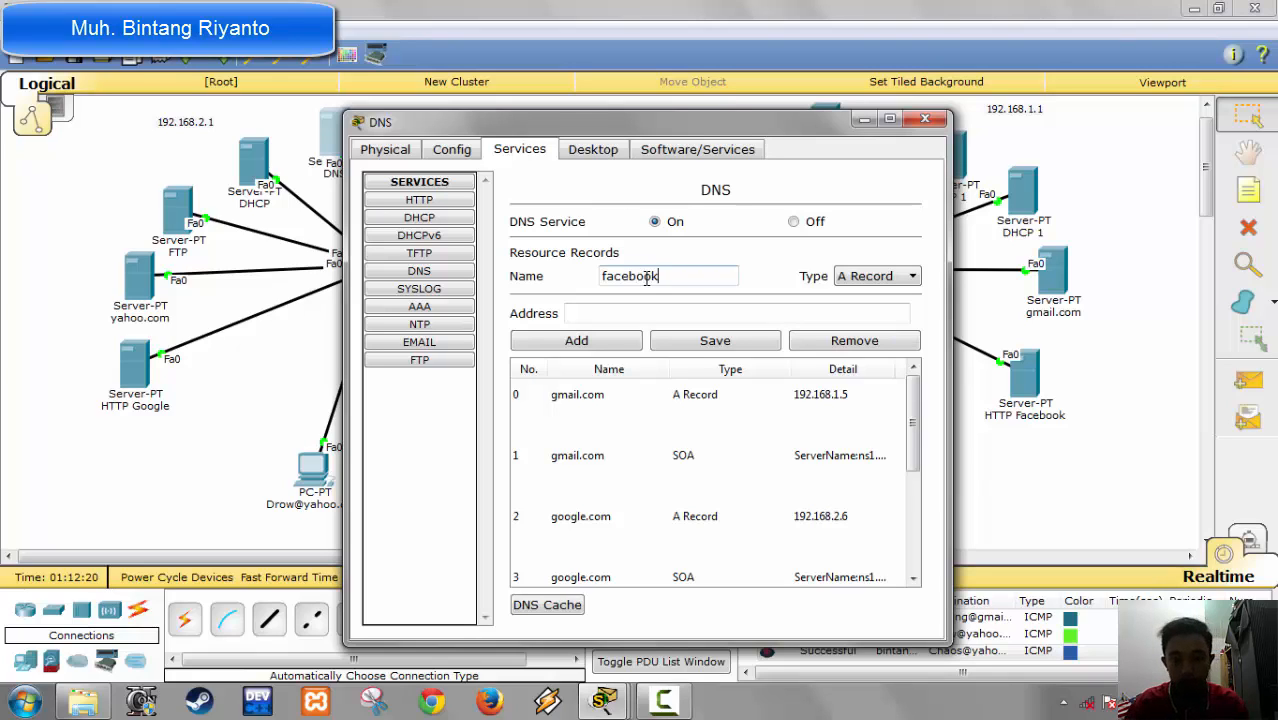
pyautogui.write('.com')
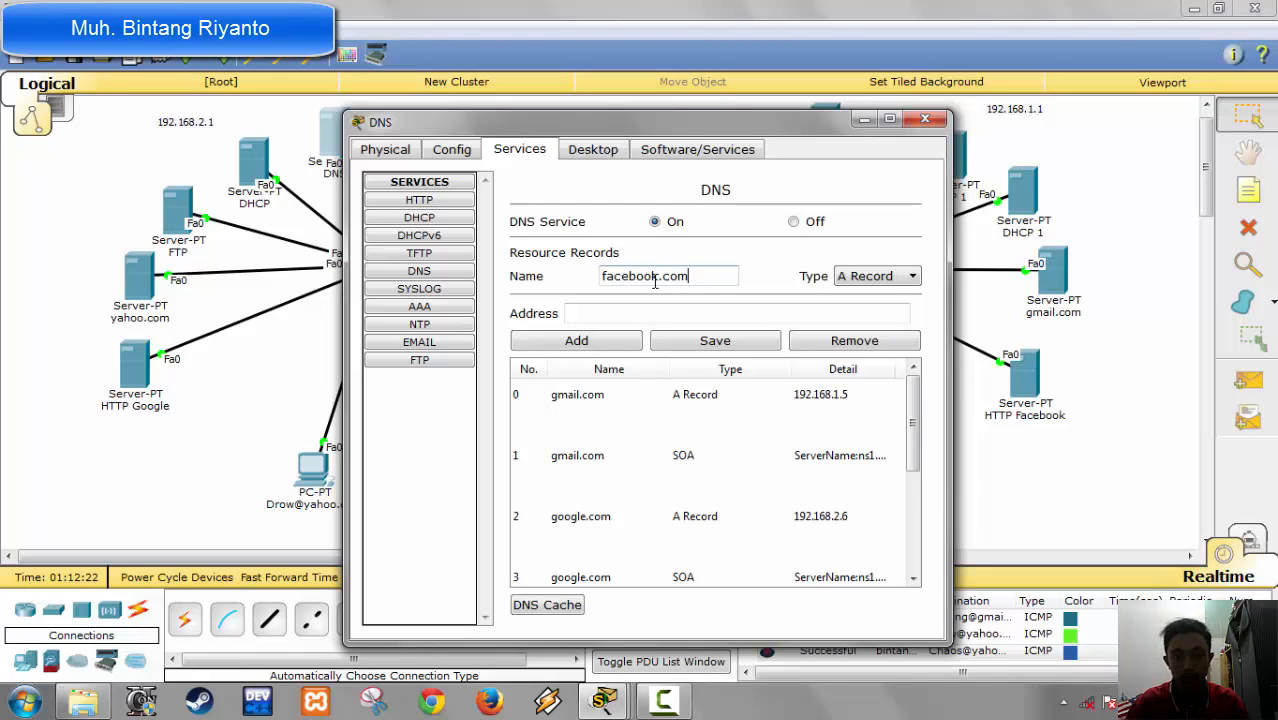
pyautogui.press('Tab')
pyautogui.press('Tab')
pyautogui.write('19')
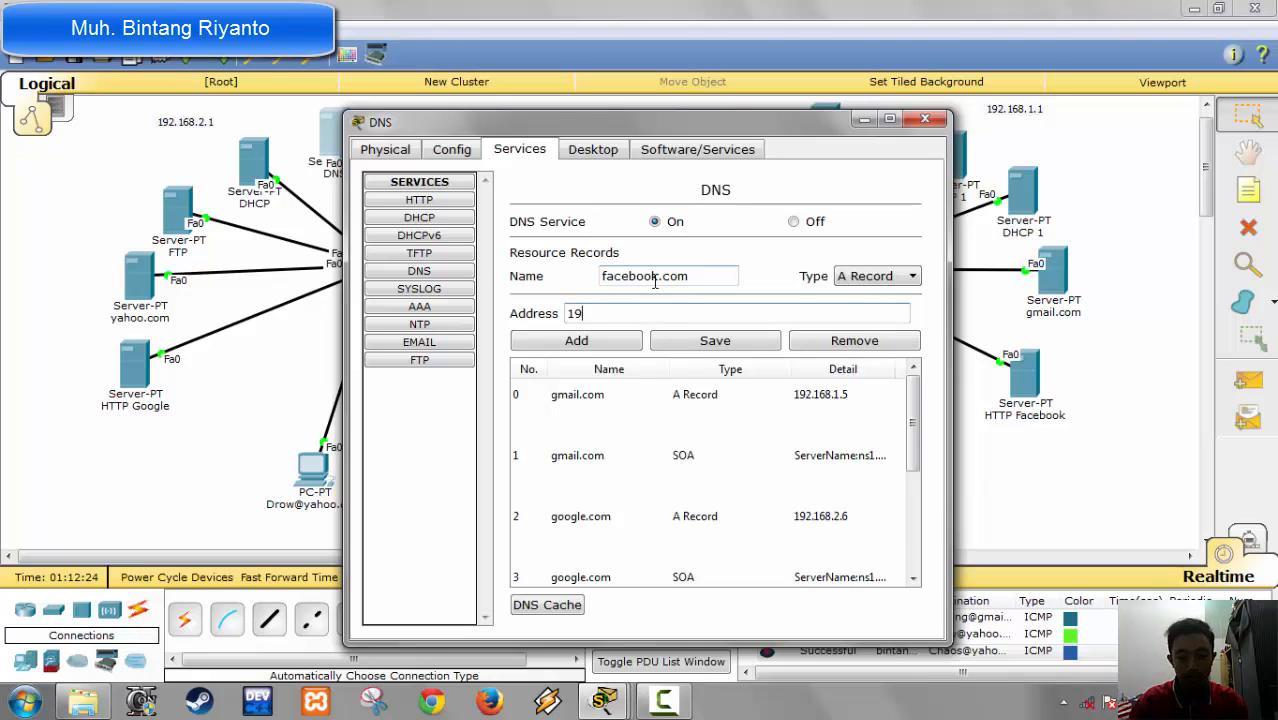
pyautogui.write('2.1')
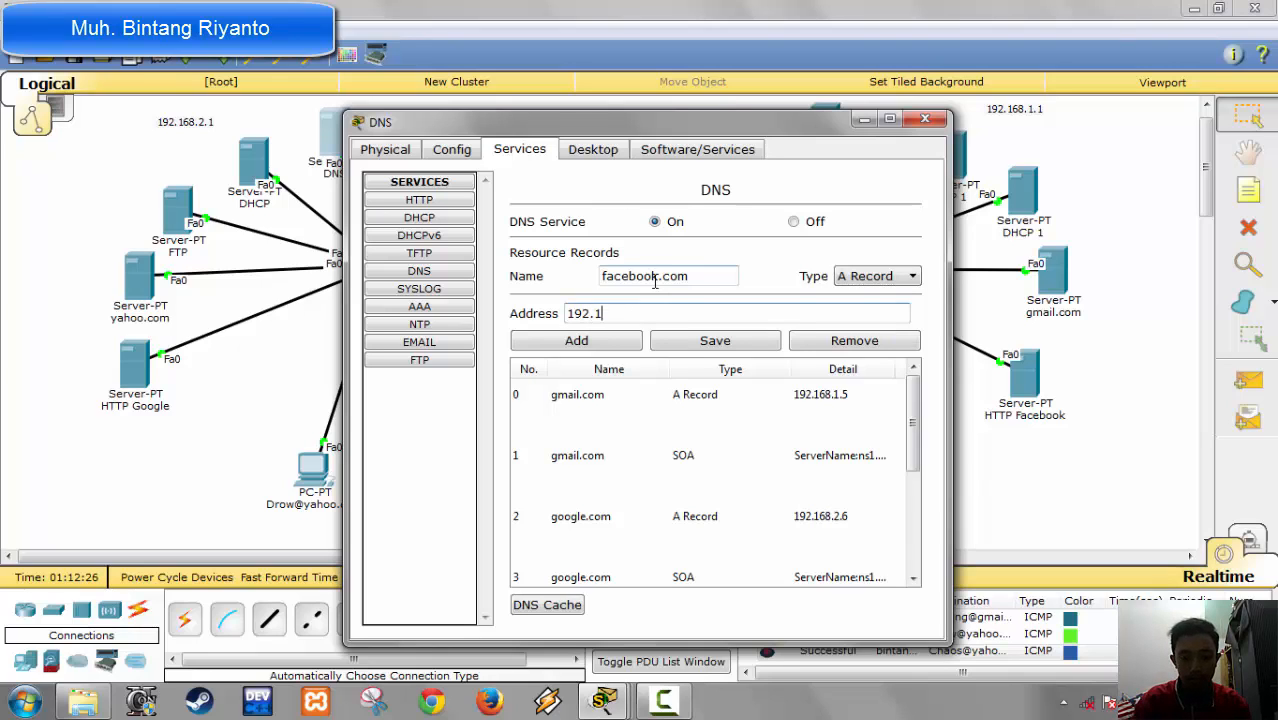
pyautogui.write('68.1.')
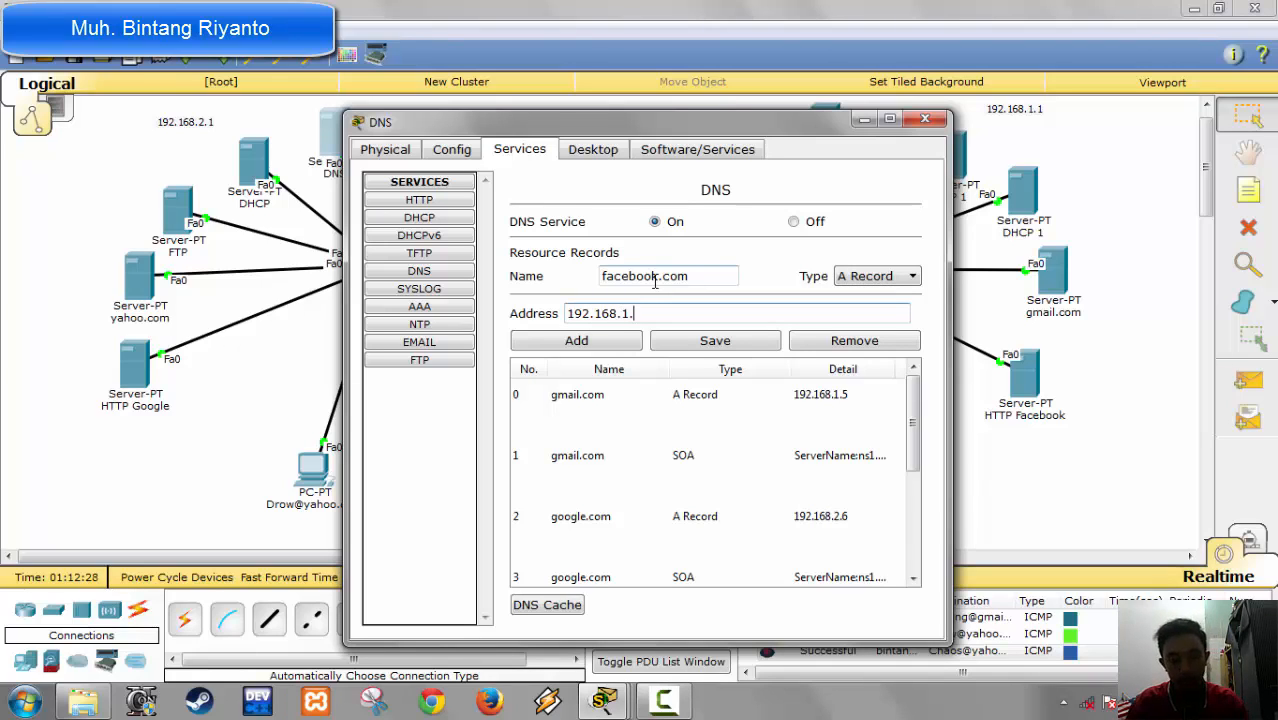
pyautogui.write('6')
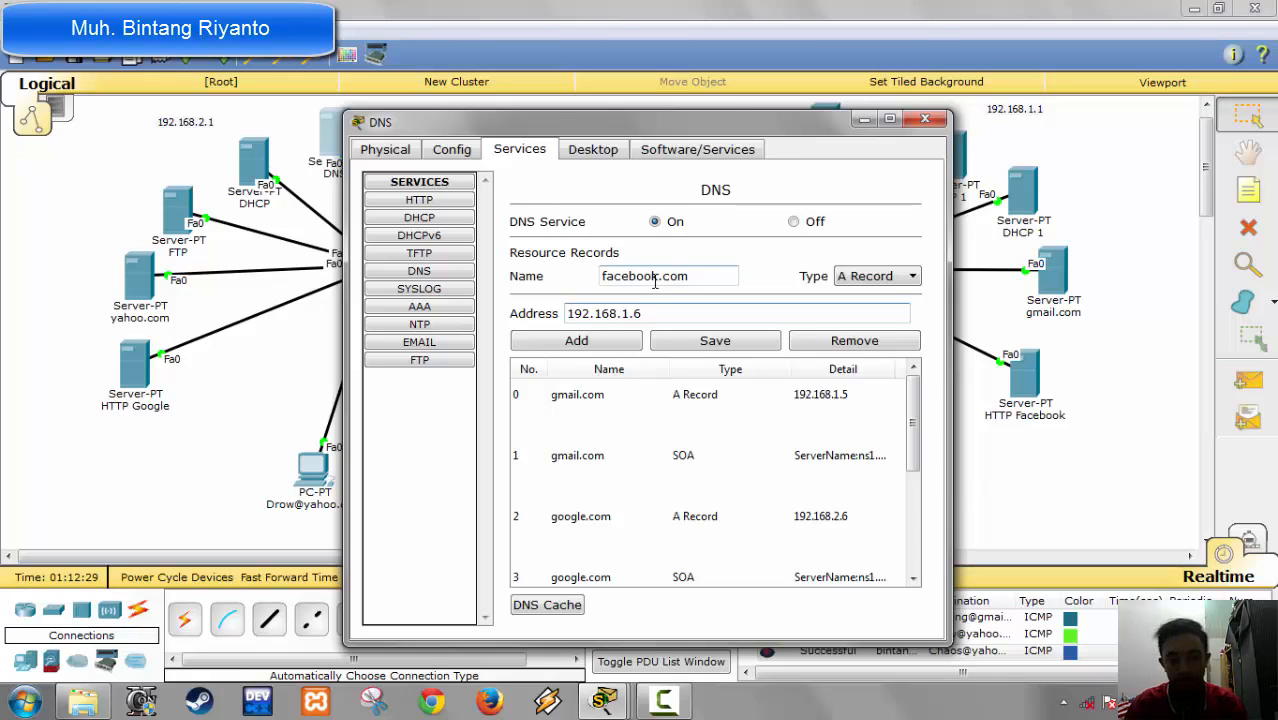
pyautogui.click(606, 340)
pyautogui.click(924, 119)
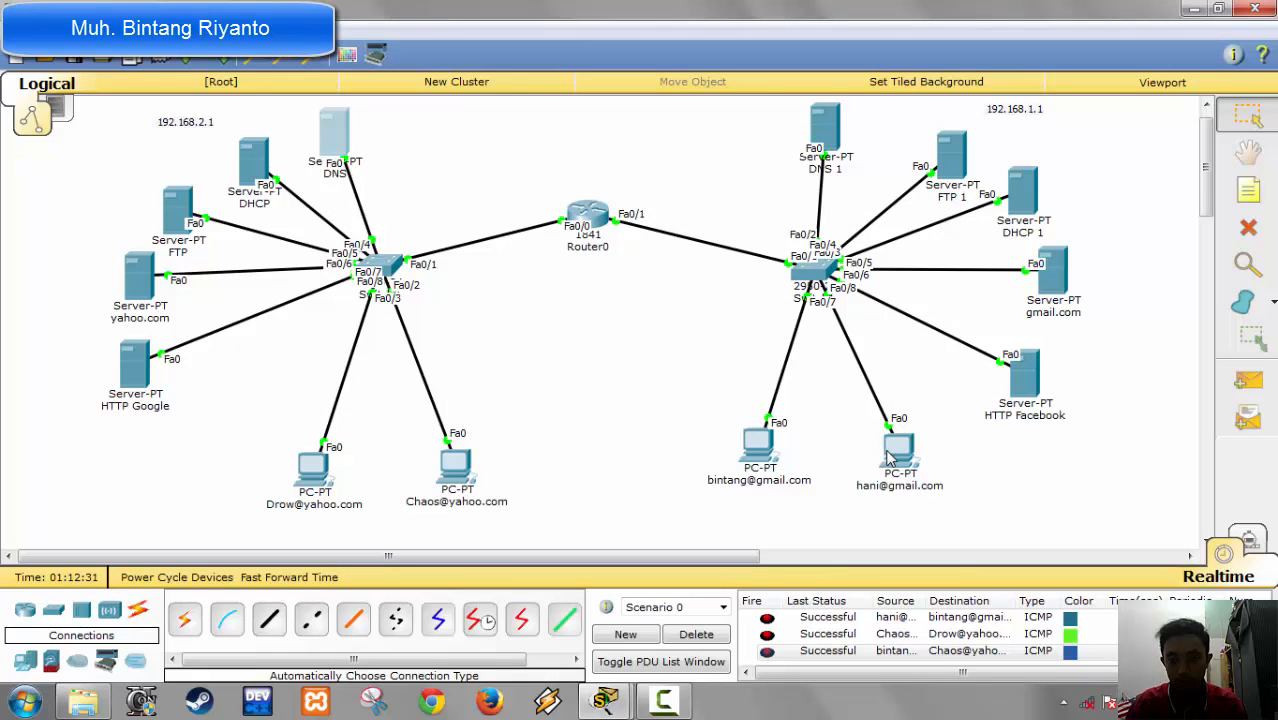
# Step: Load google.com in the web browser of the first gmail PC, then close the browser and the PC
pyautogui.click(743, 450)
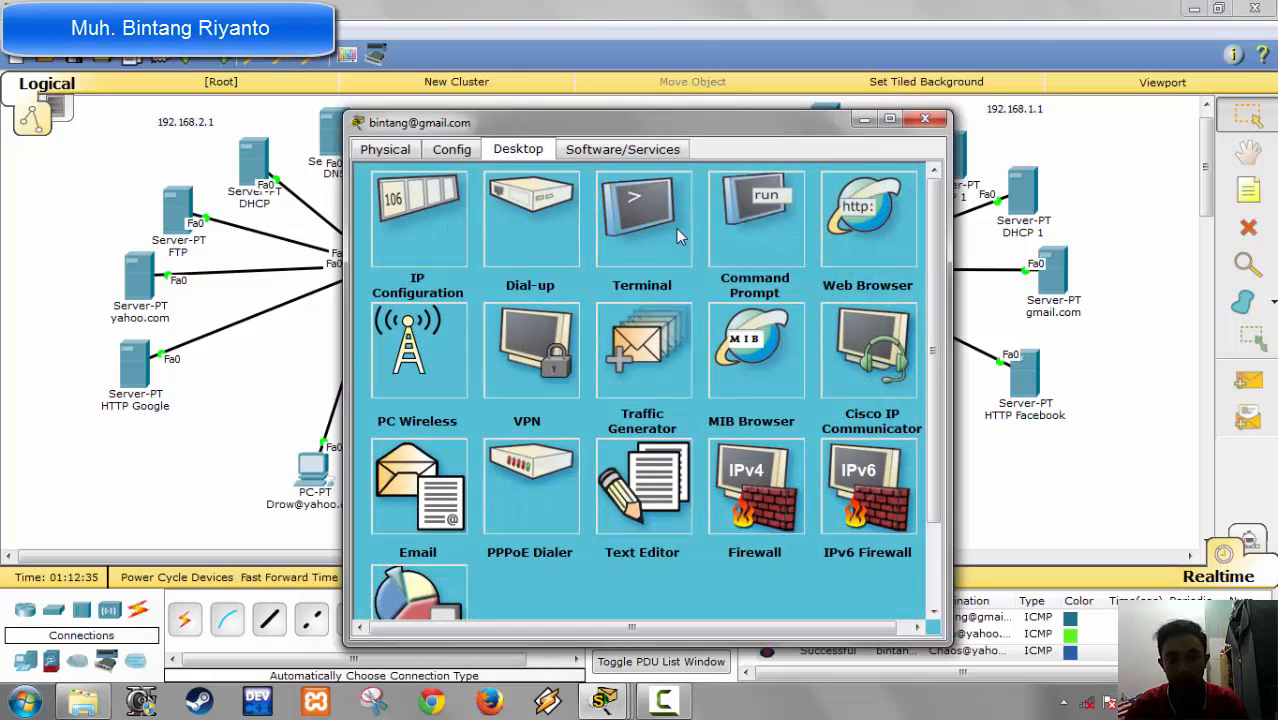
pyautogui.moveTo(663, 120); pyautogui.dragTo(738, 109)
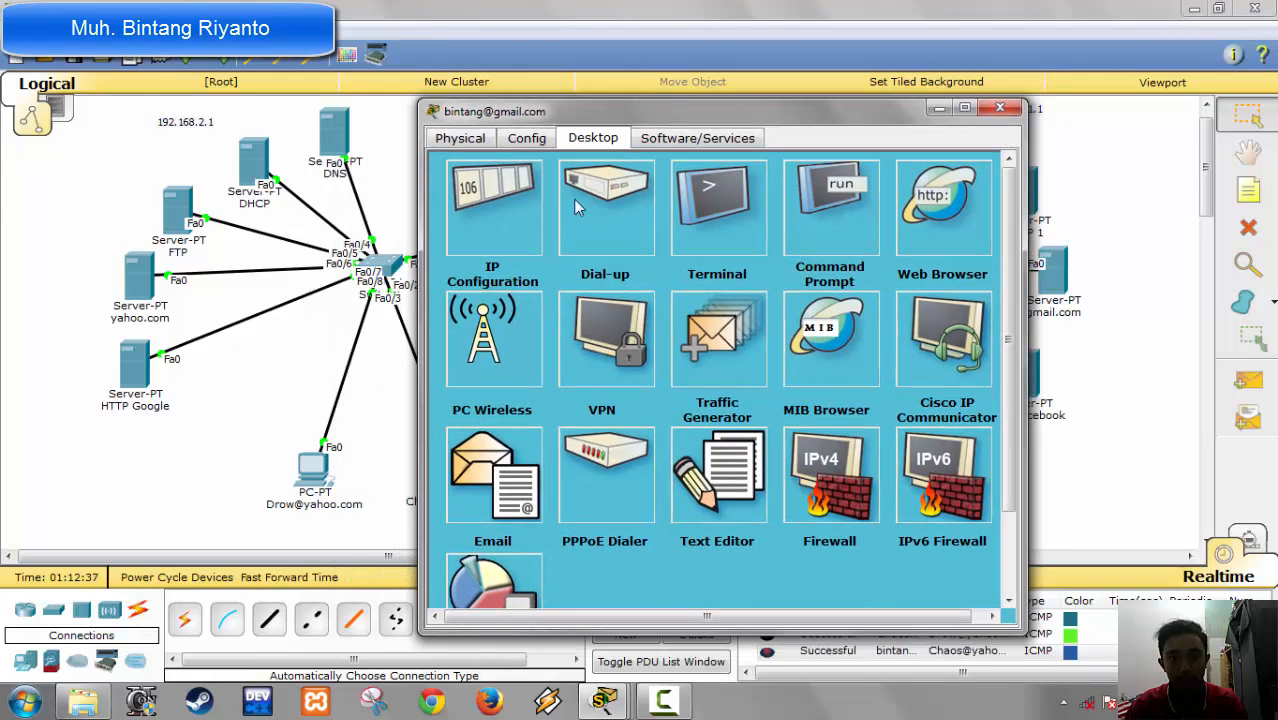
pyautogui.click(948, 182)
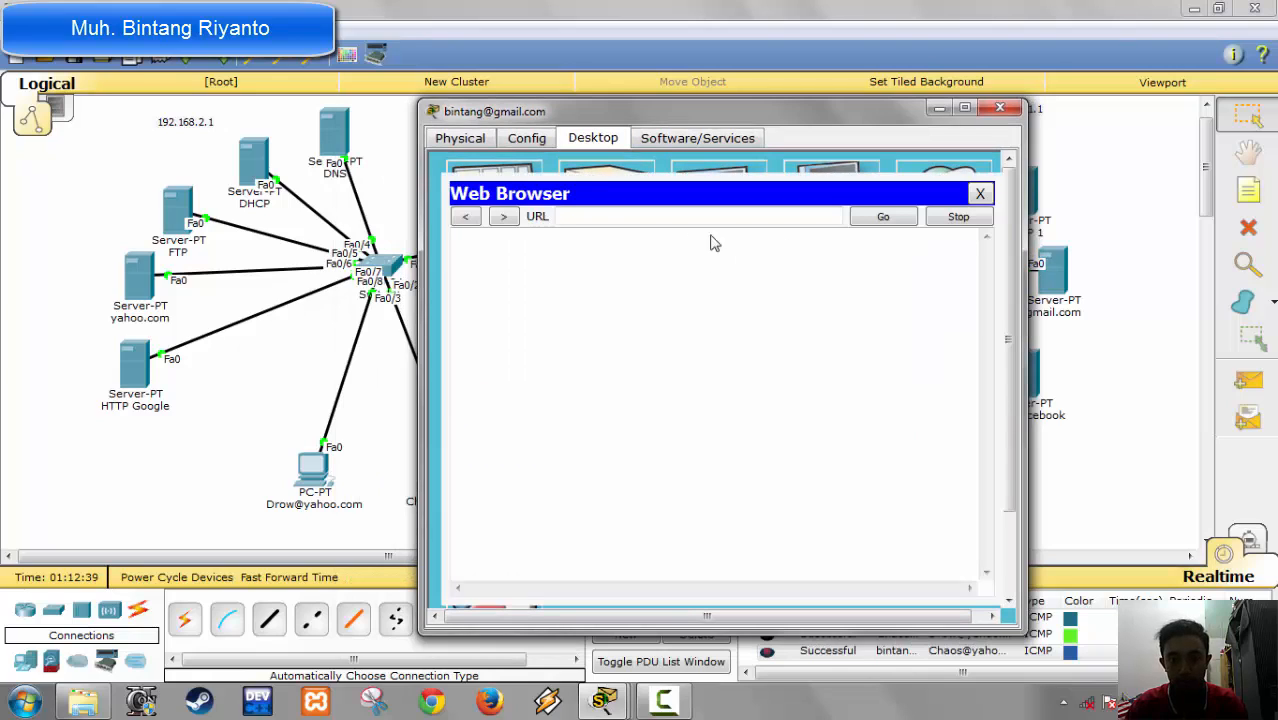
pyautogui.click(642, 218)
pyautogui.write('google.com')
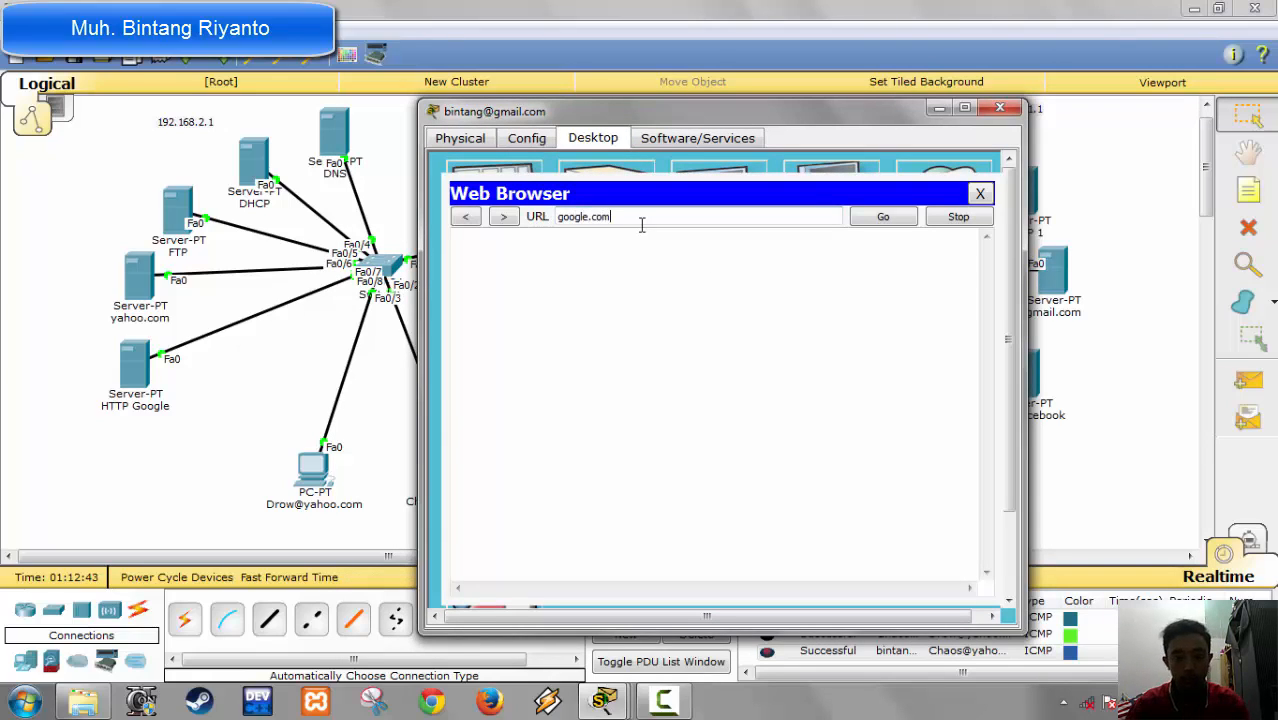
pyautogui.click(900, 217)
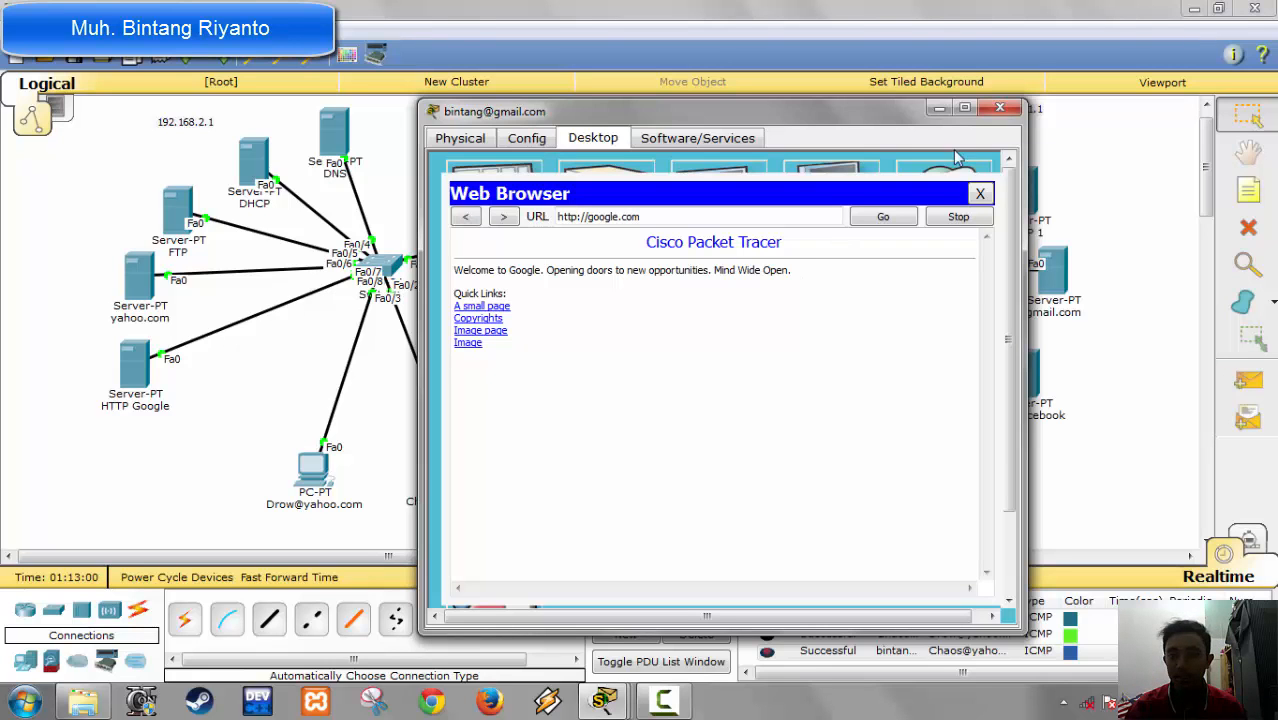
pyautogui.click(980, 194)
pyautogui.click(1000, 110)
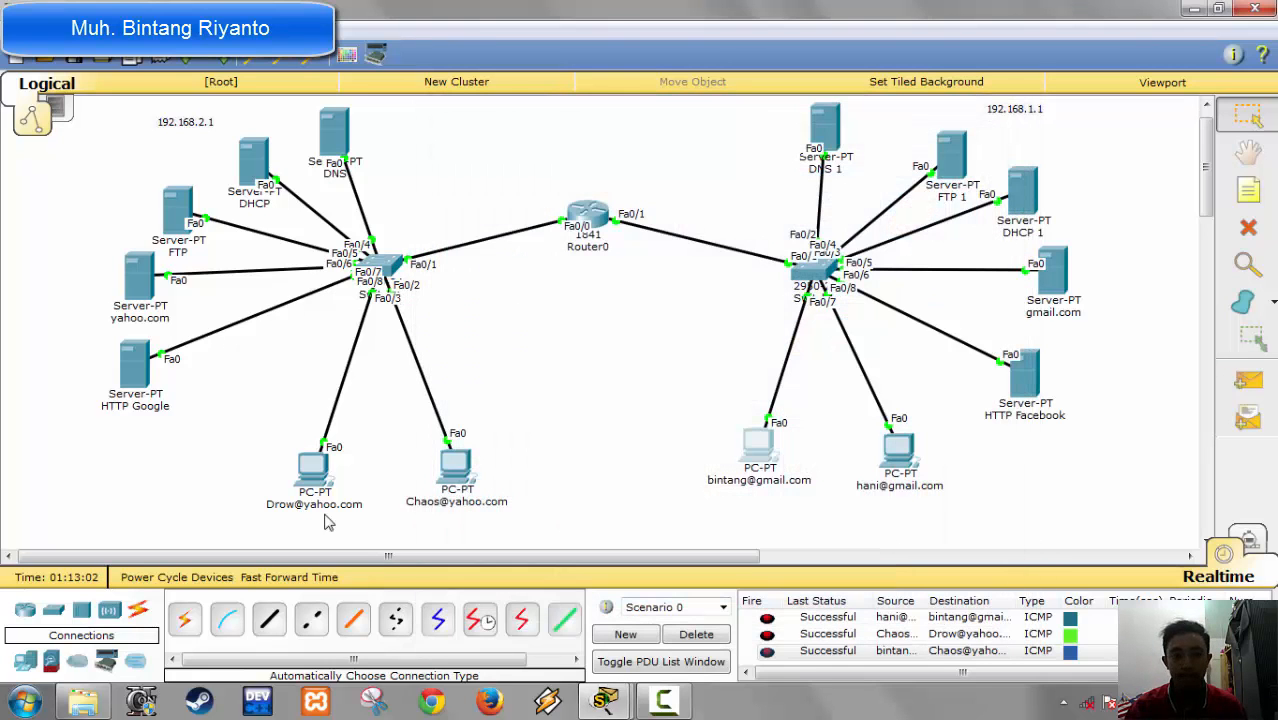
# Step: Load facebook.com in the web browser of the second yahoo PC, then close the PC
pyautogui.click(449, 478)
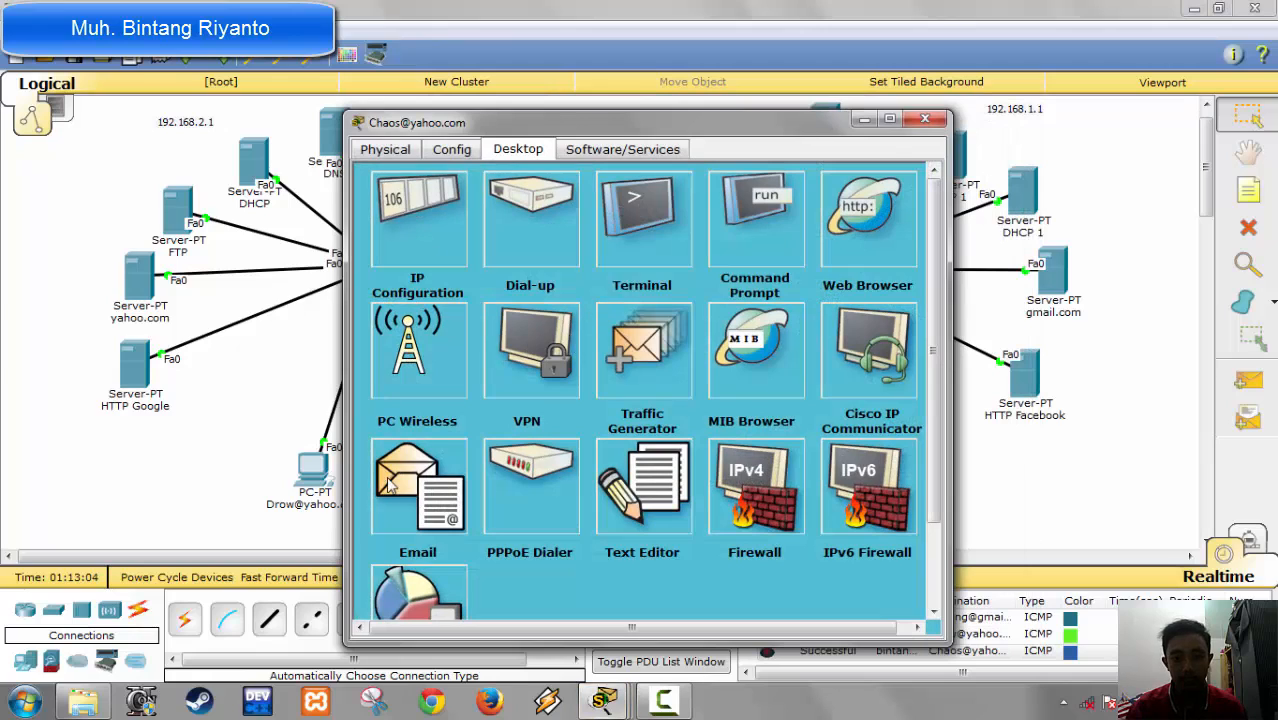
pyautogui.click(856, 254)
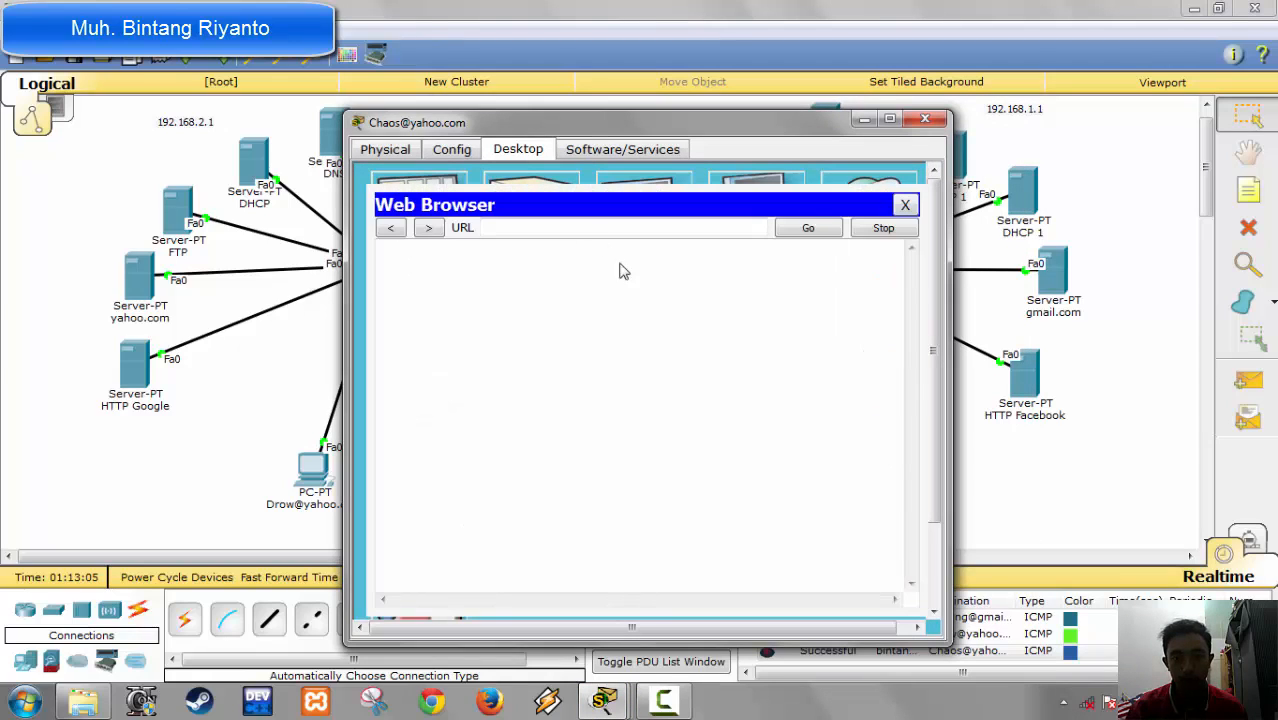
pyautogui.click(563, 229)
pyautogui.write('facebook.com')
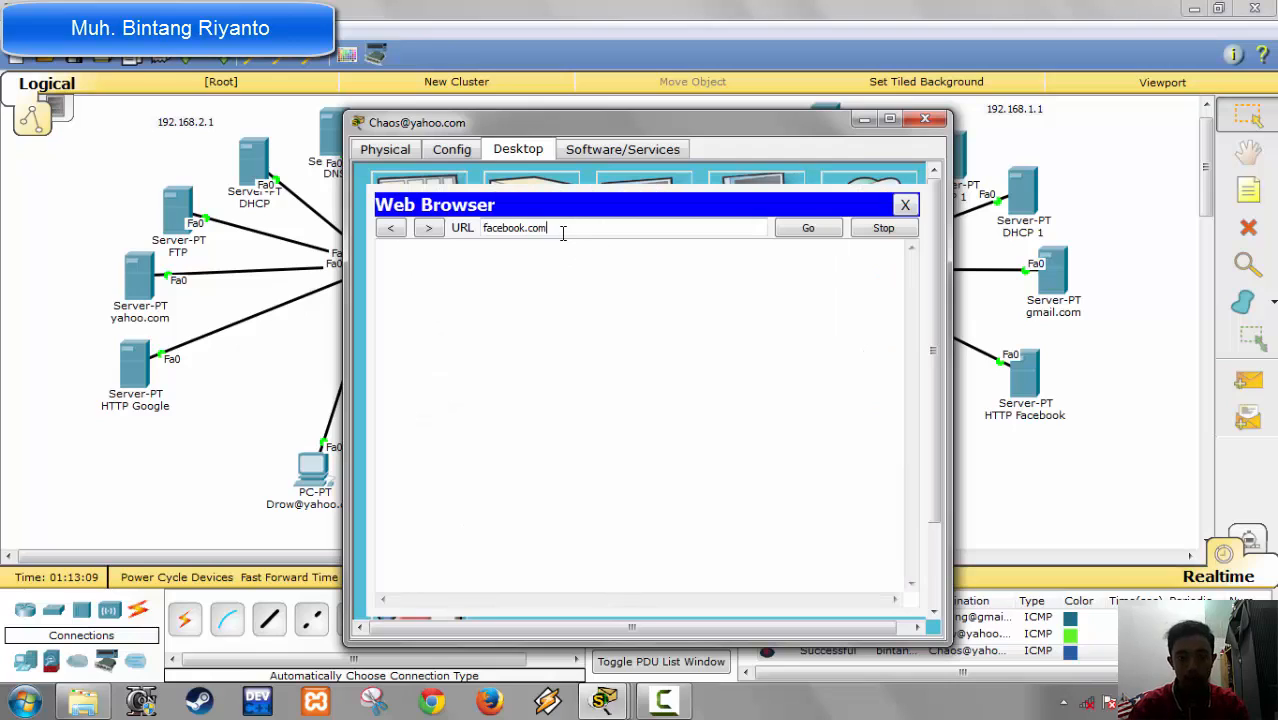
pyautogui.press('Return')
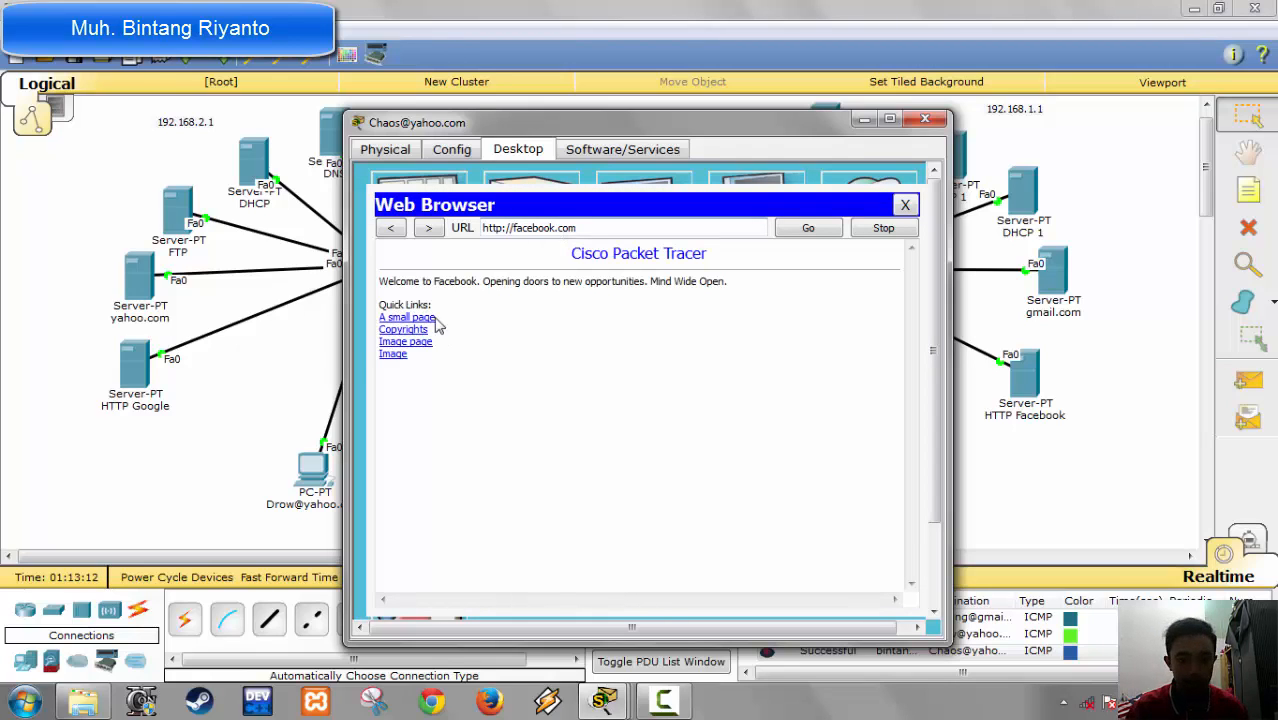
pyautogui.click(924, 119)
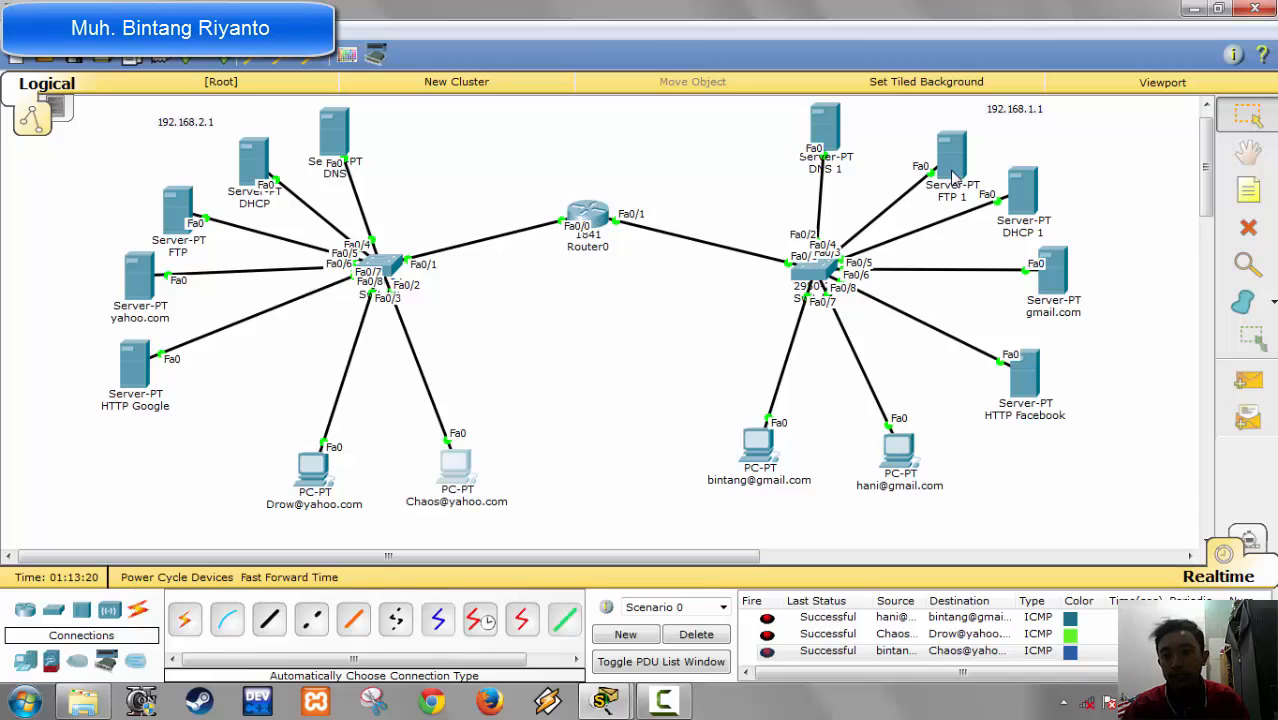
# Step: Swap the positions of servers FTP 1 and DHCP 1, placing DHCP 1 beside DNS 1 and FTP 1 above the gmail.com server
pyautogui.moveTo(955, 178)
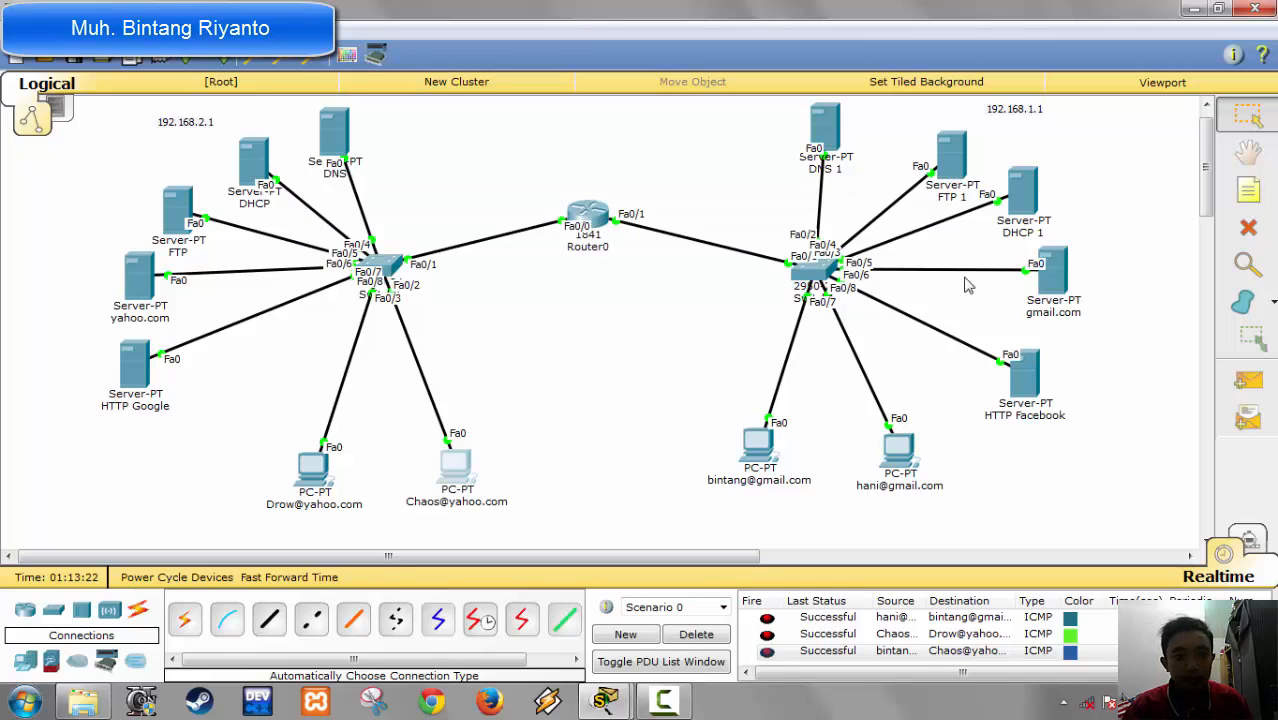
pyautogui.moveTo(1028, 218); pyautogui.dragTo(996, 194)
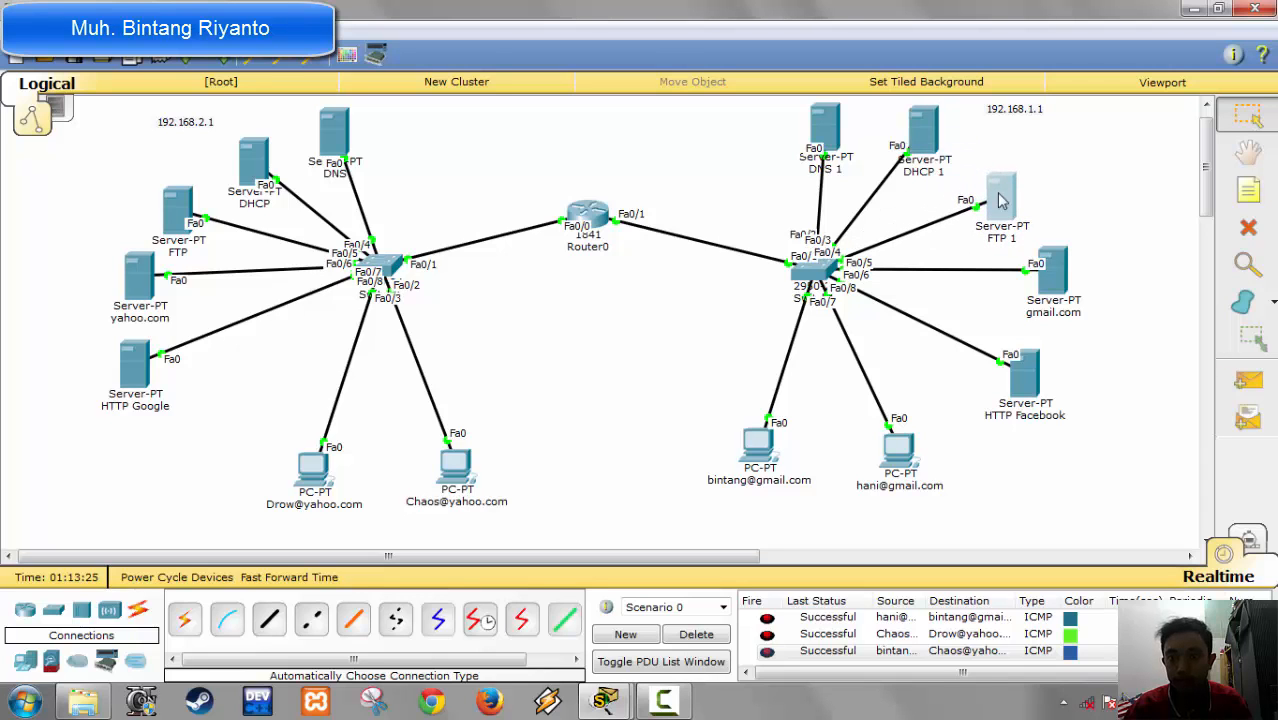
pyautogui.moveTo(914, 136); pyautogui.dragTo(919, 157)
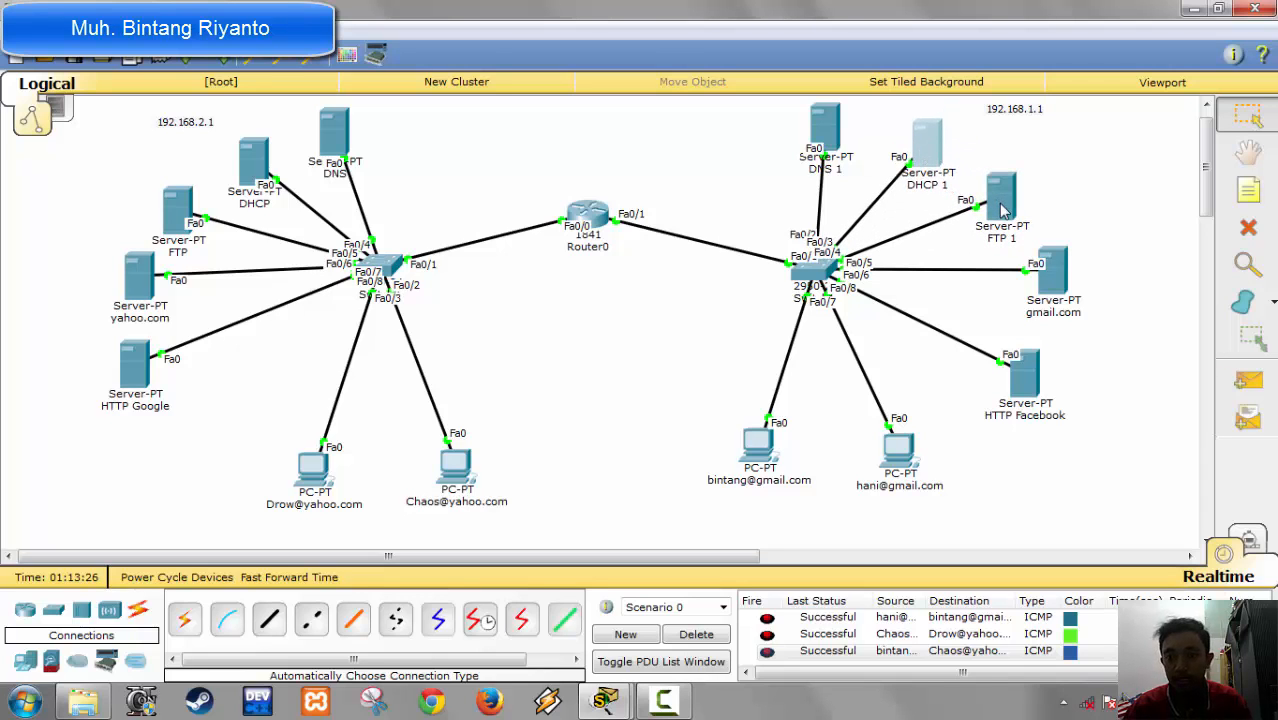
# Step: Connect to the FTP server at 192.168.1.4 from the command prompt of the second gmail PC
pyautogui.click(897, 458)
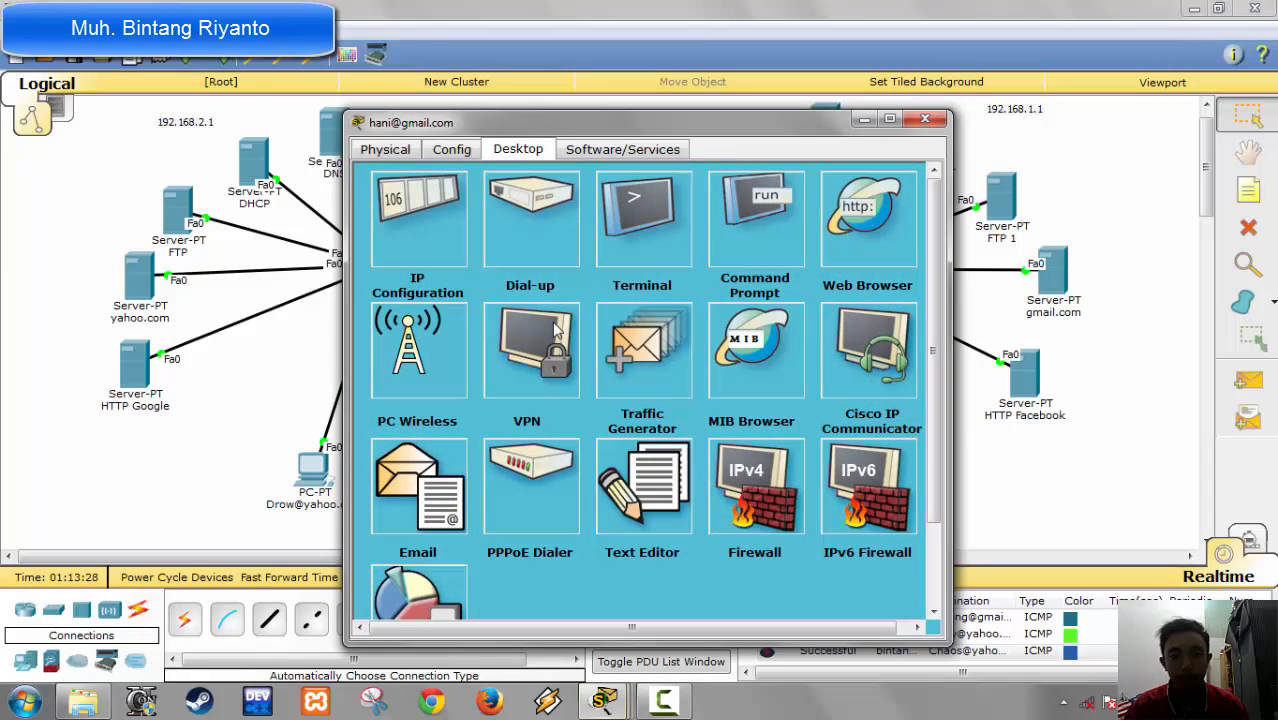
pyautogui.click(760, 235)
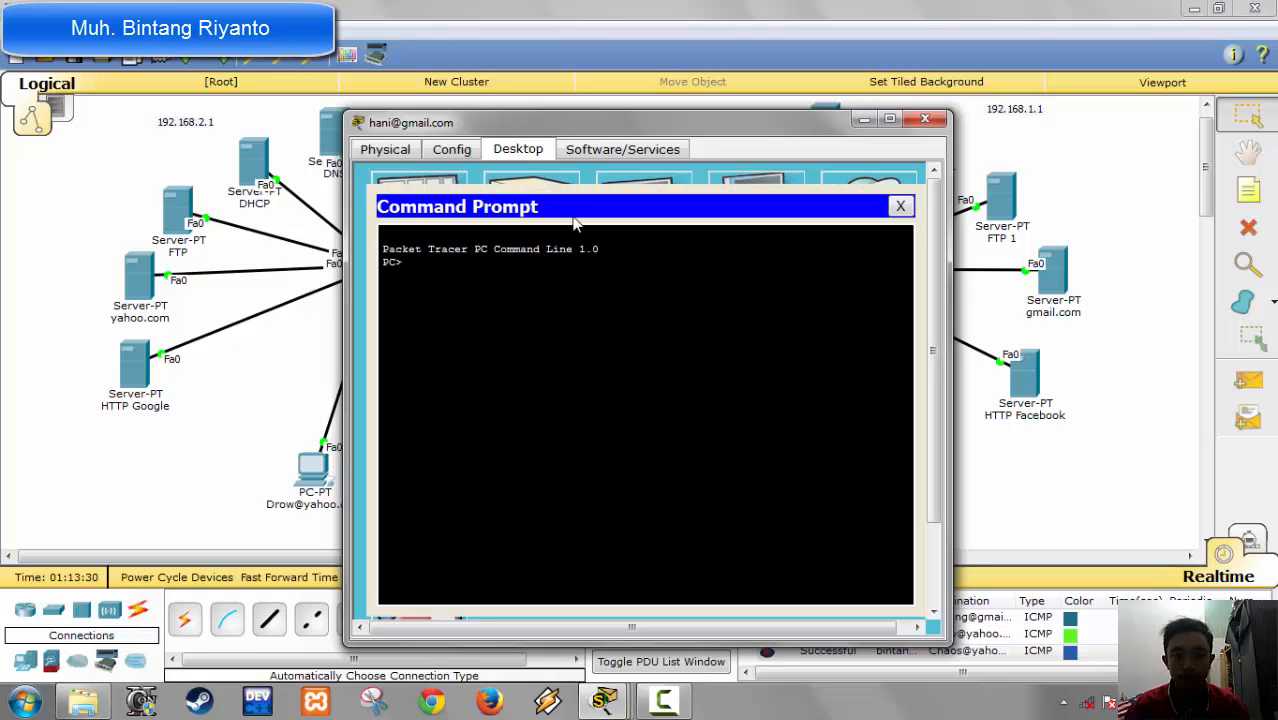
pyautogui.moveTo(588, 128); pyautogui.dragTo(321, 100)
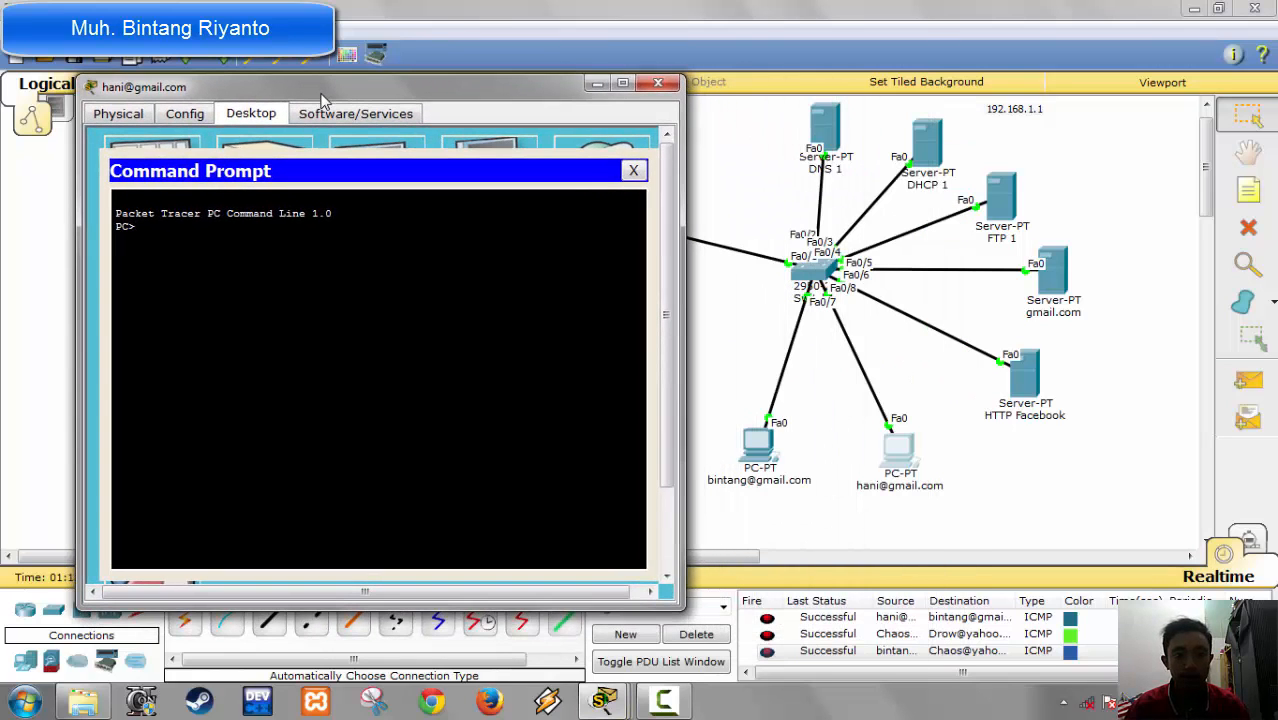
pyautogui.write('ftp')
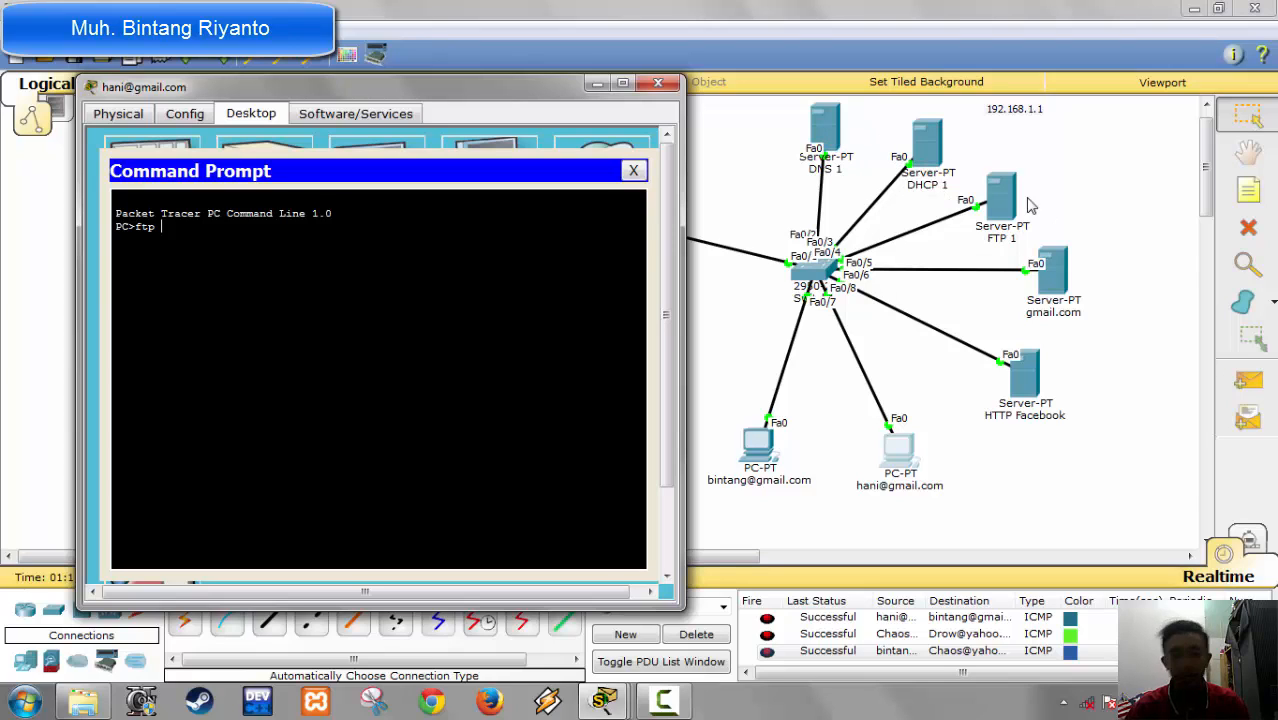
pyautogui.write('192')
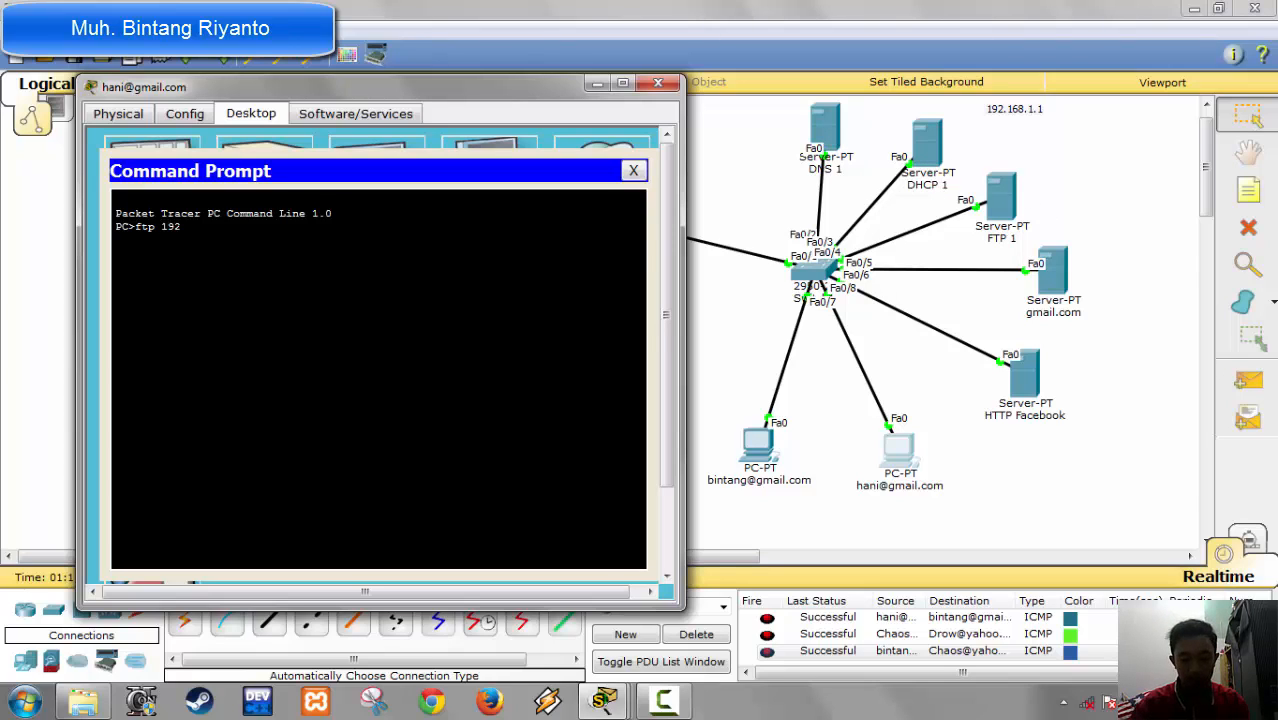
pyautogui.write('.168.')
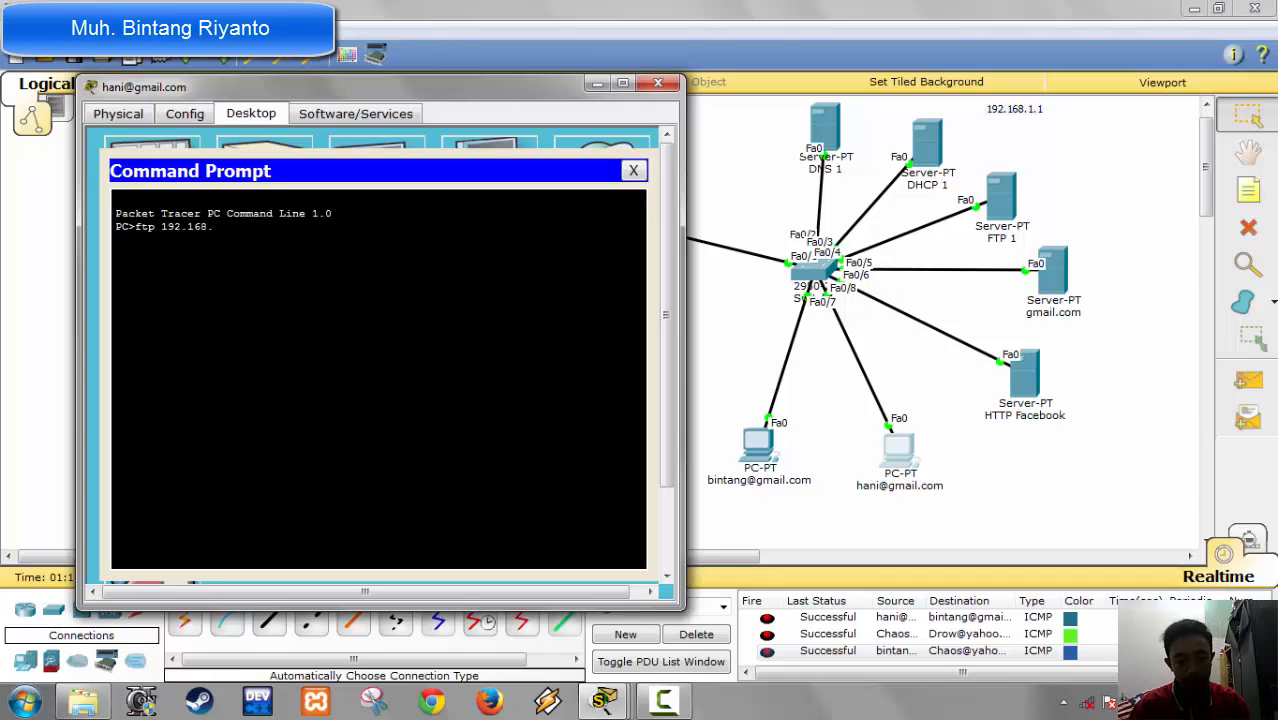
pyautogui.write('1.4')
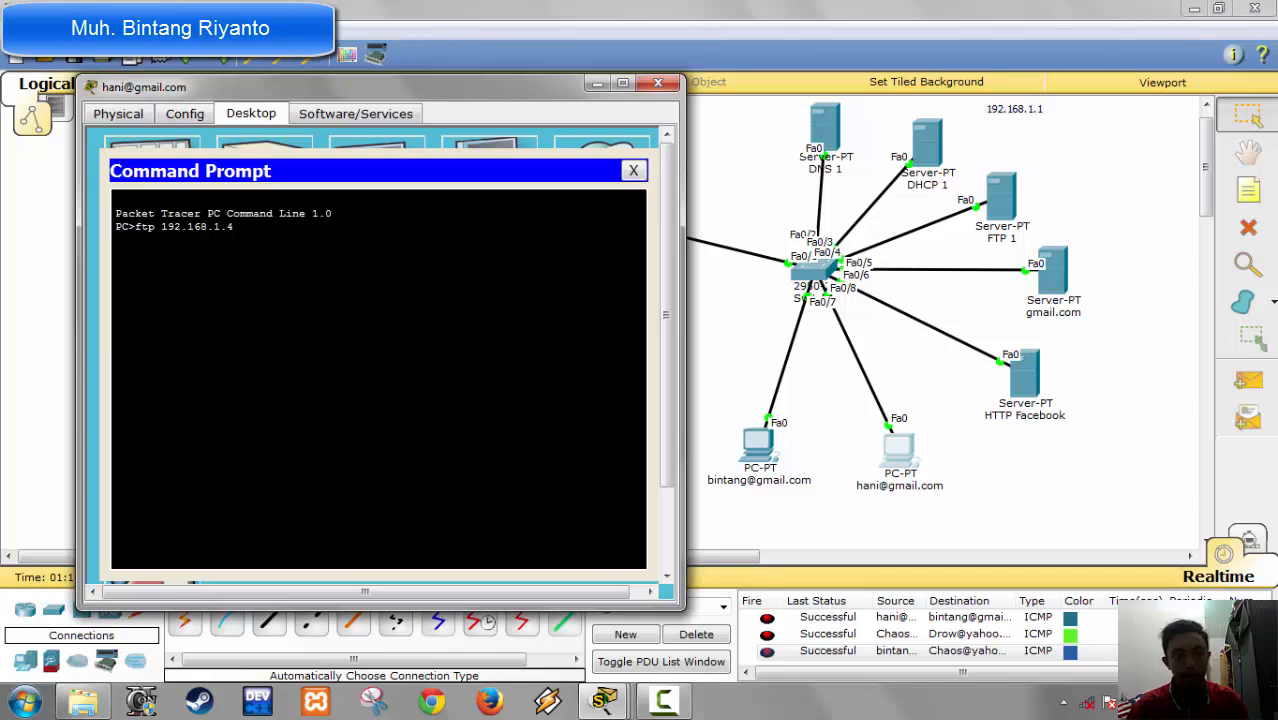
pyautogui.press('Return')
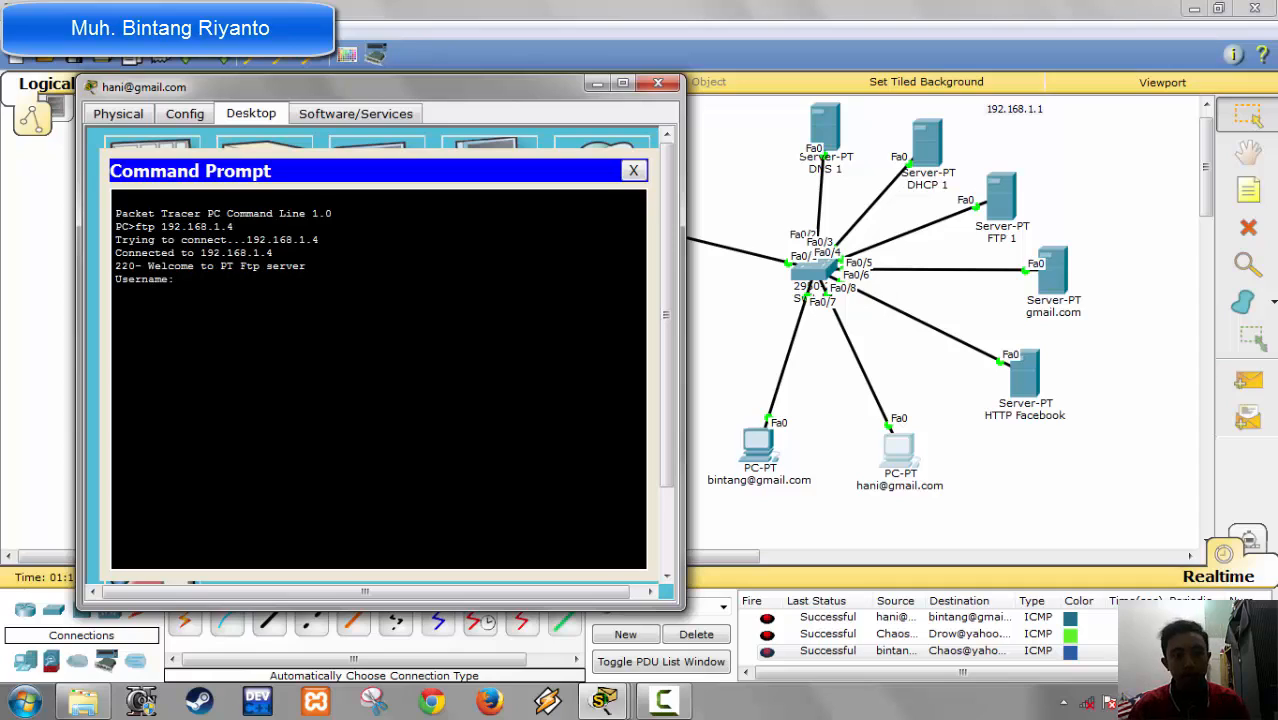
# Step: Log in to FTP as crash with the account password, list the directory with dir, then close the command prompt and PC
pyautogui.write('crash')
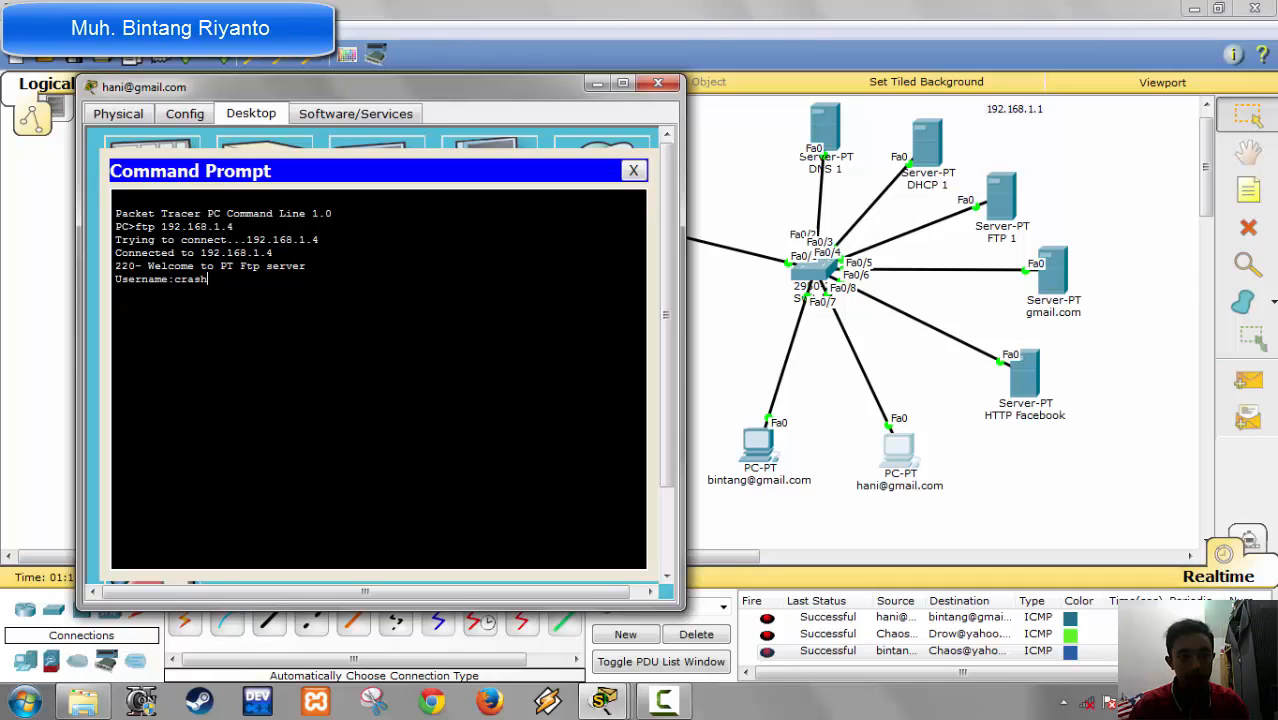
pyautogui.press('Return')
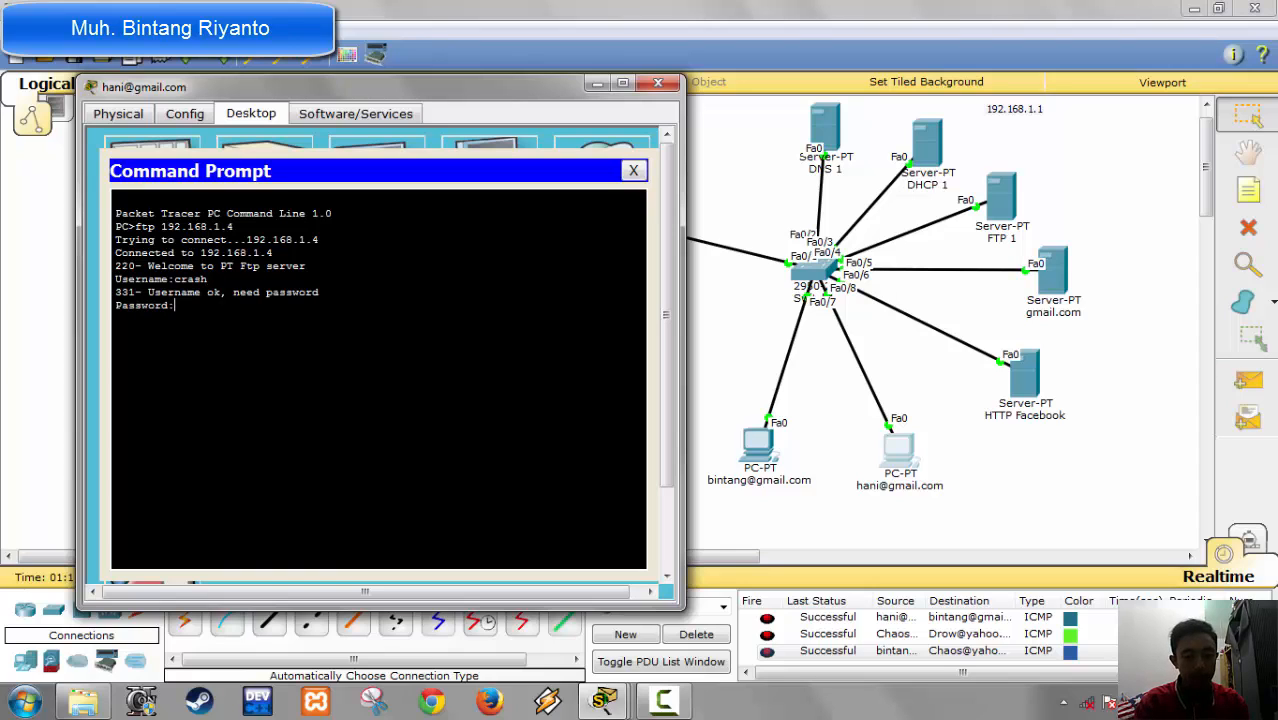
pyautogui.press('Return')
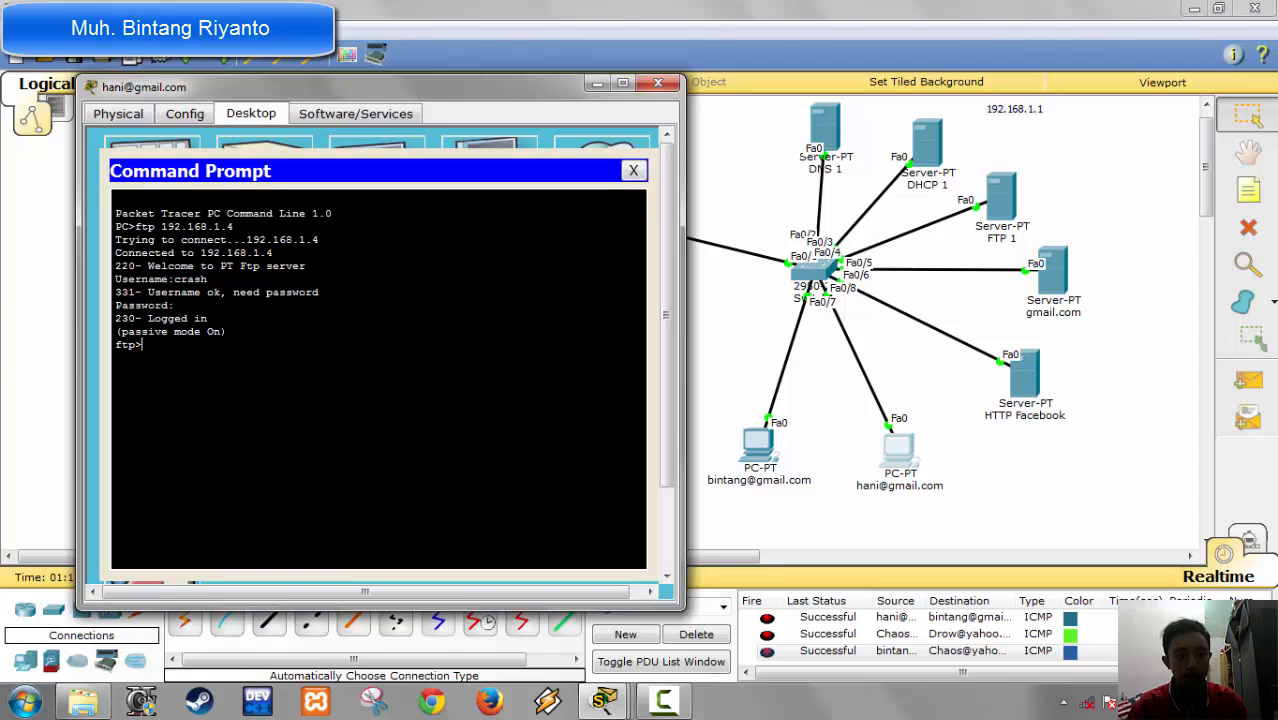
pyautogui.write('dir')
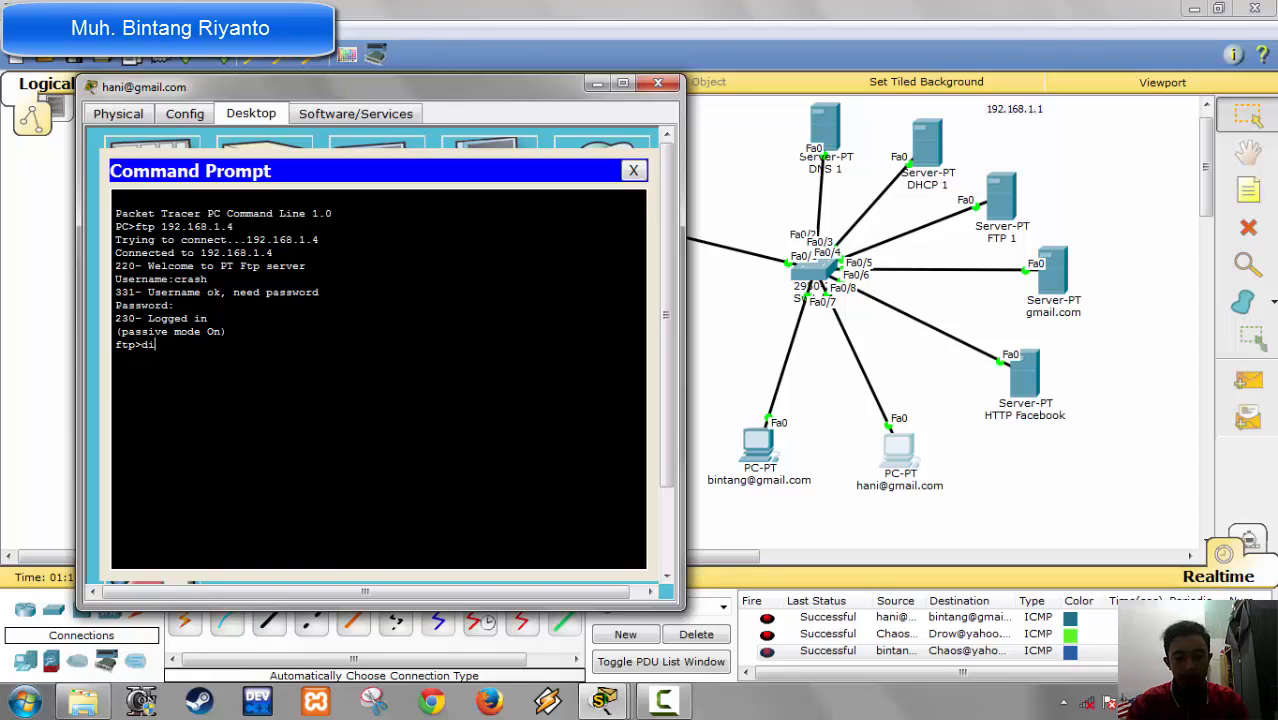
pyautogui.press('Return')
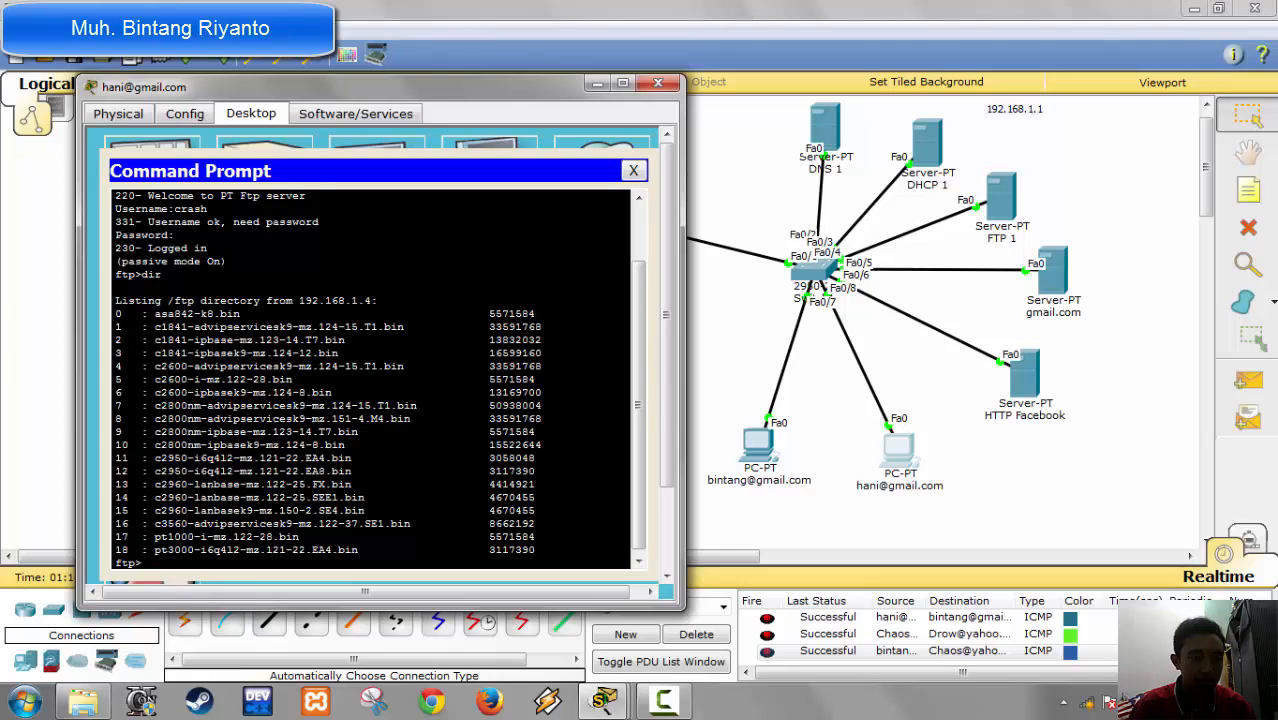
pyautogui.click(634, 172)
pyautogui.click(659, 83)
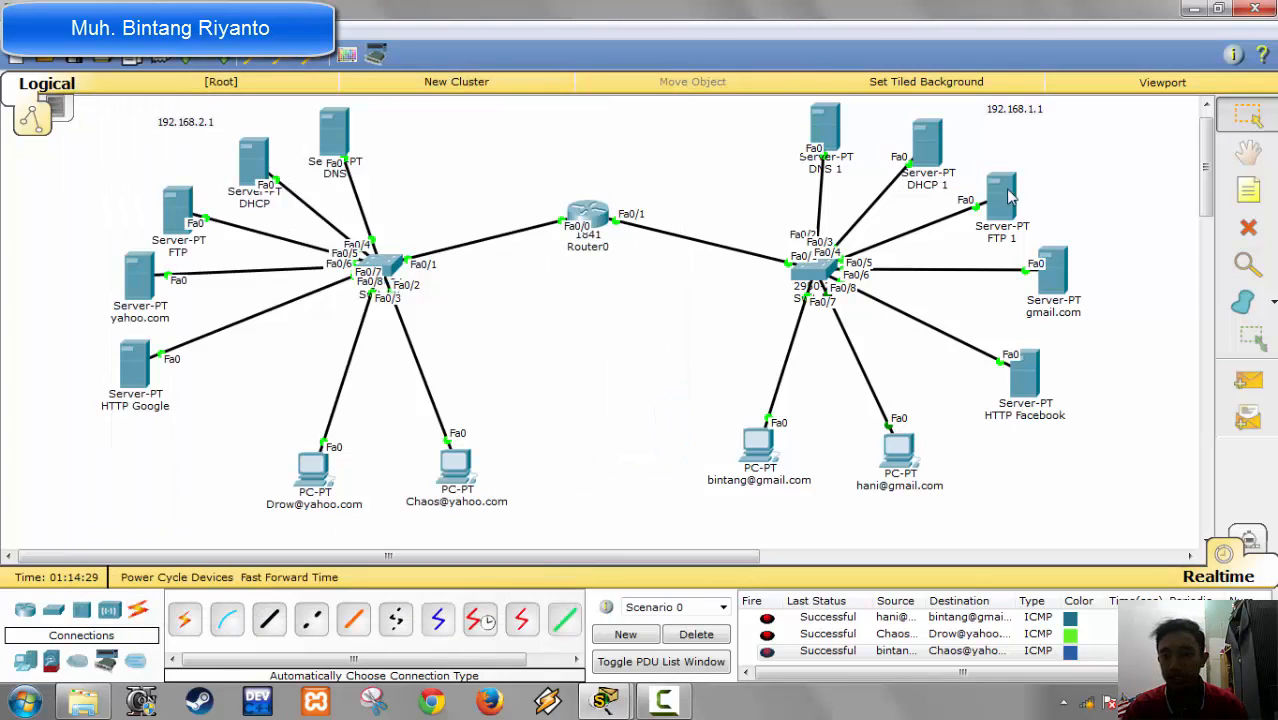
# Step: Reopen the second gmail PC's command prompt, end the FTP session with quit, and close the PC
pyautogui.click(895, 462)
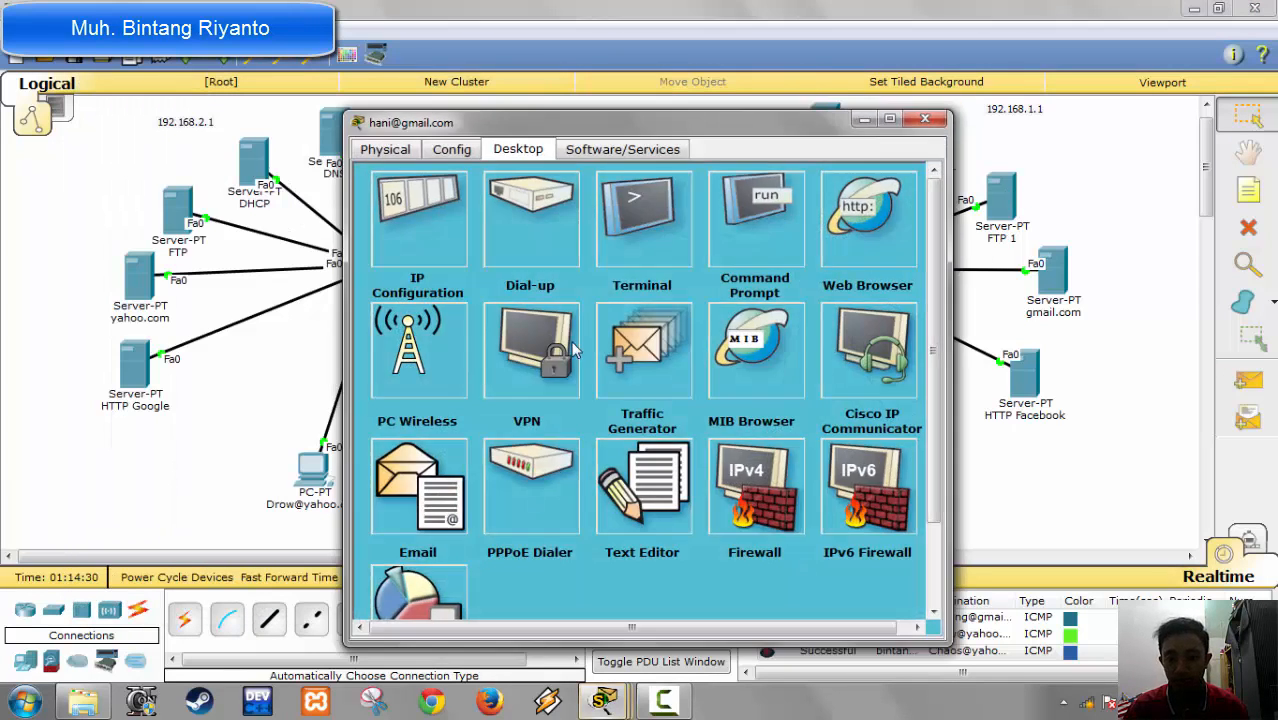
pyautogui.click(725, 242)
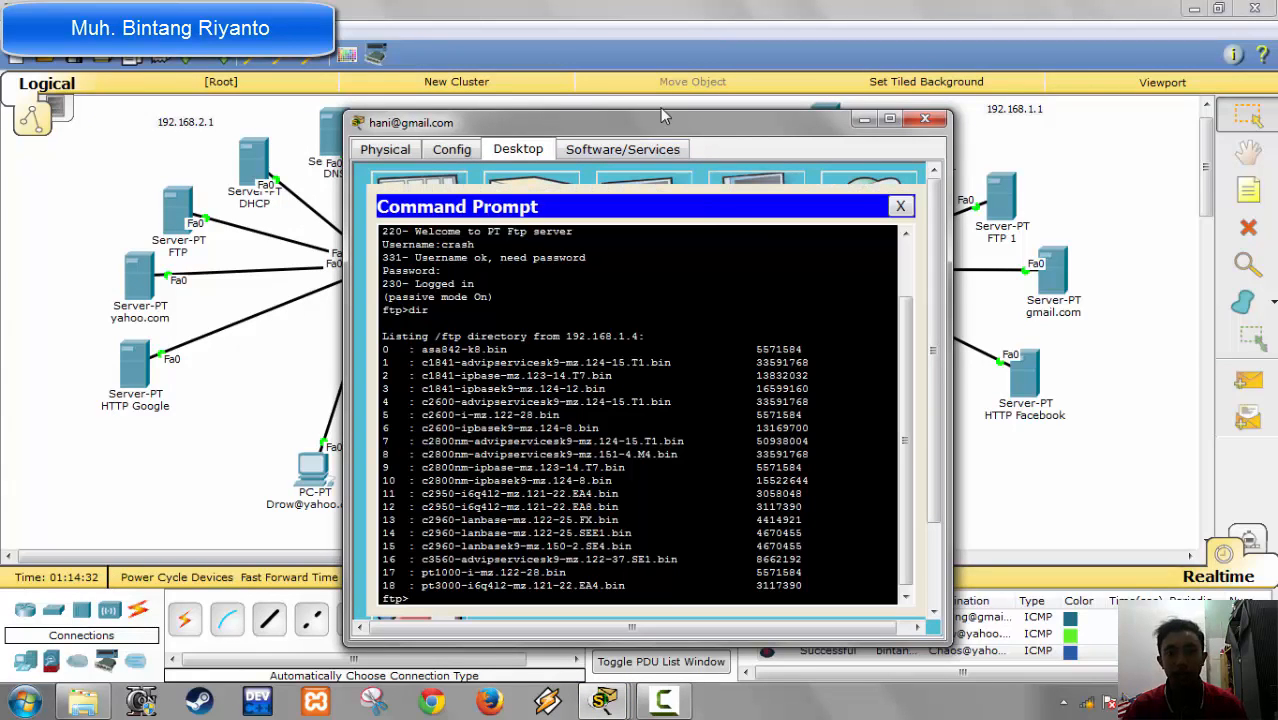
pyautogui.moveTo(662, 122); pyautogui.dragTo(575, 69)
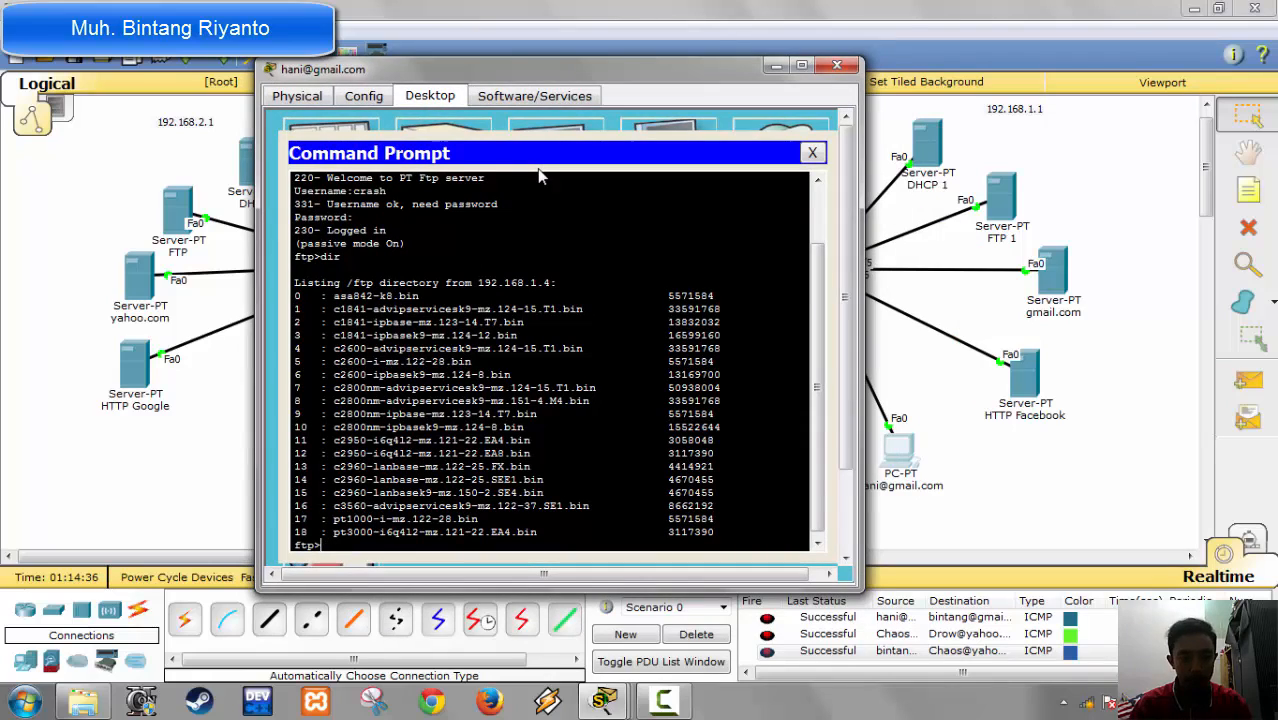
pyautogui.write('quit')
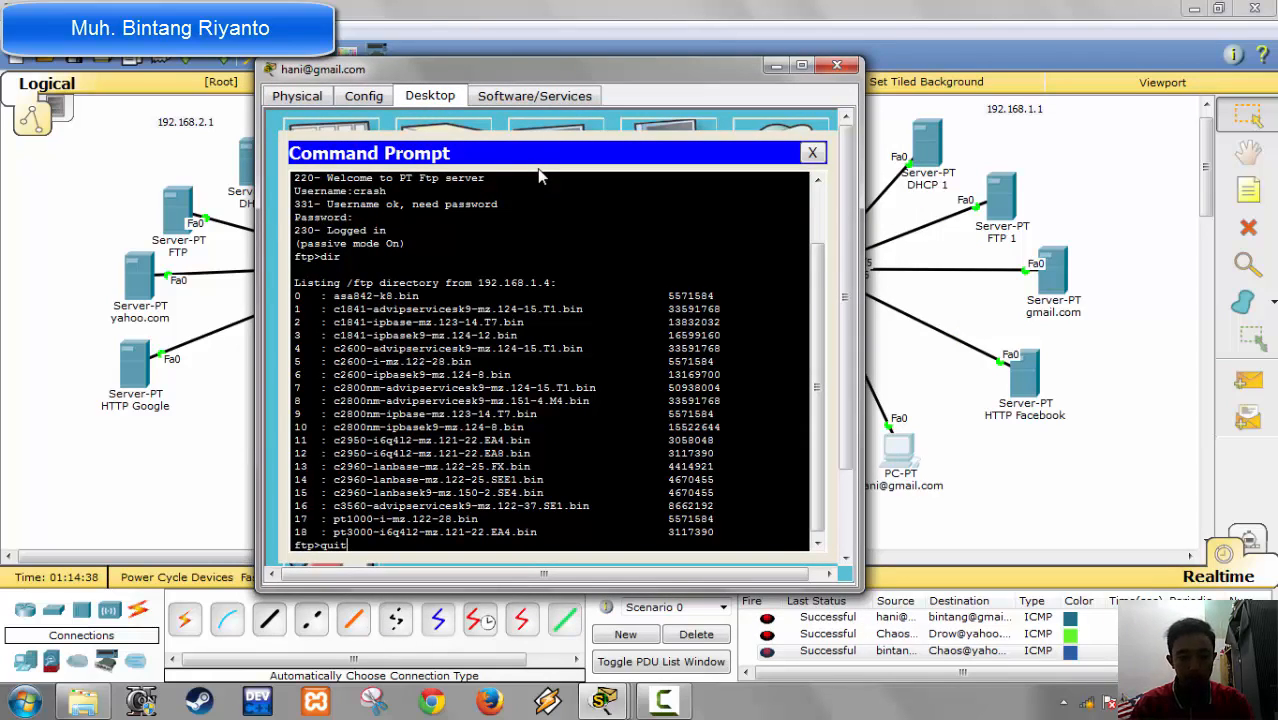
pyautogui.press('Return')
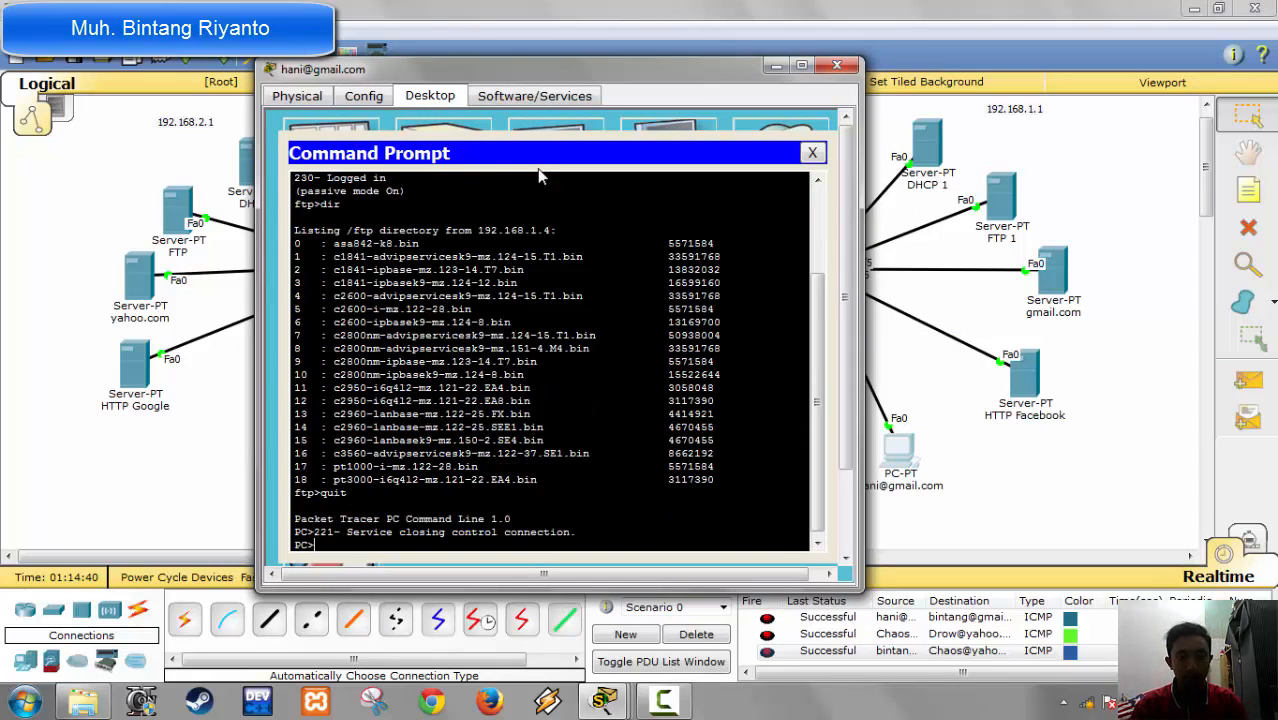
pyautogui.click(837, 65)
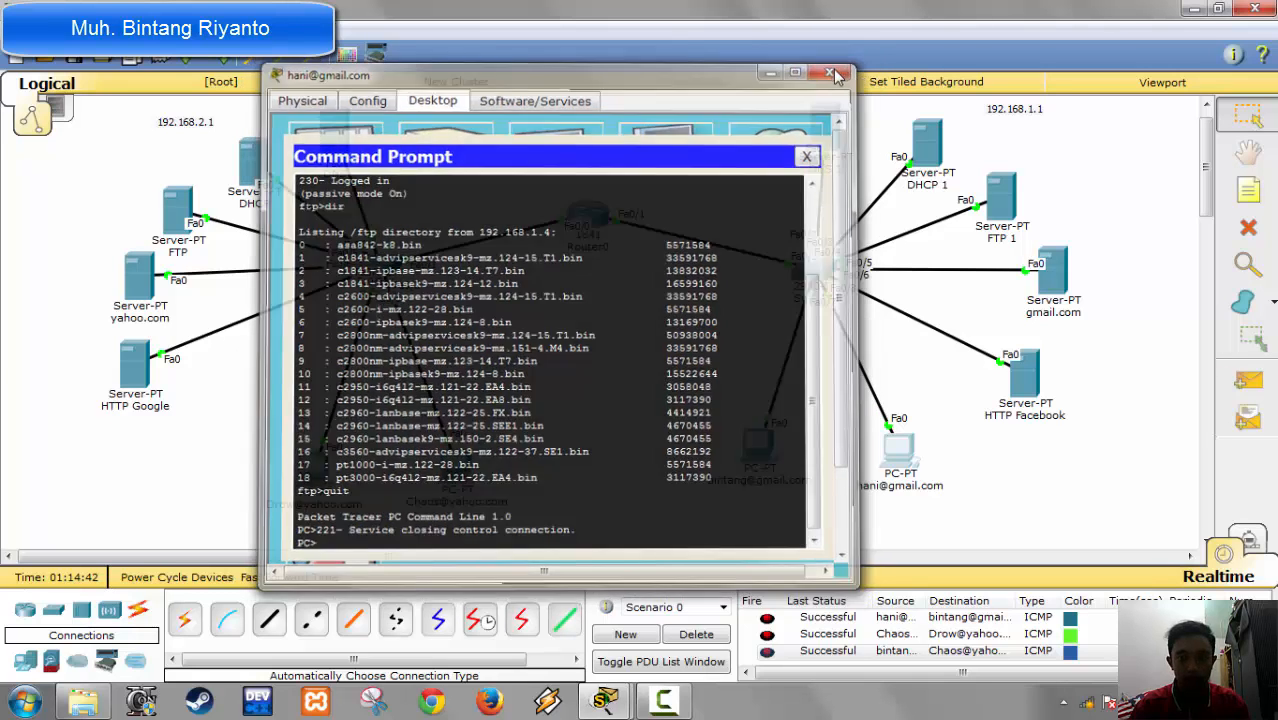
# Step: Check the user accounts in the FTP service of the FTP server in the 192.168.2.1 network, then close the server
pyautogui.click(187, 228)
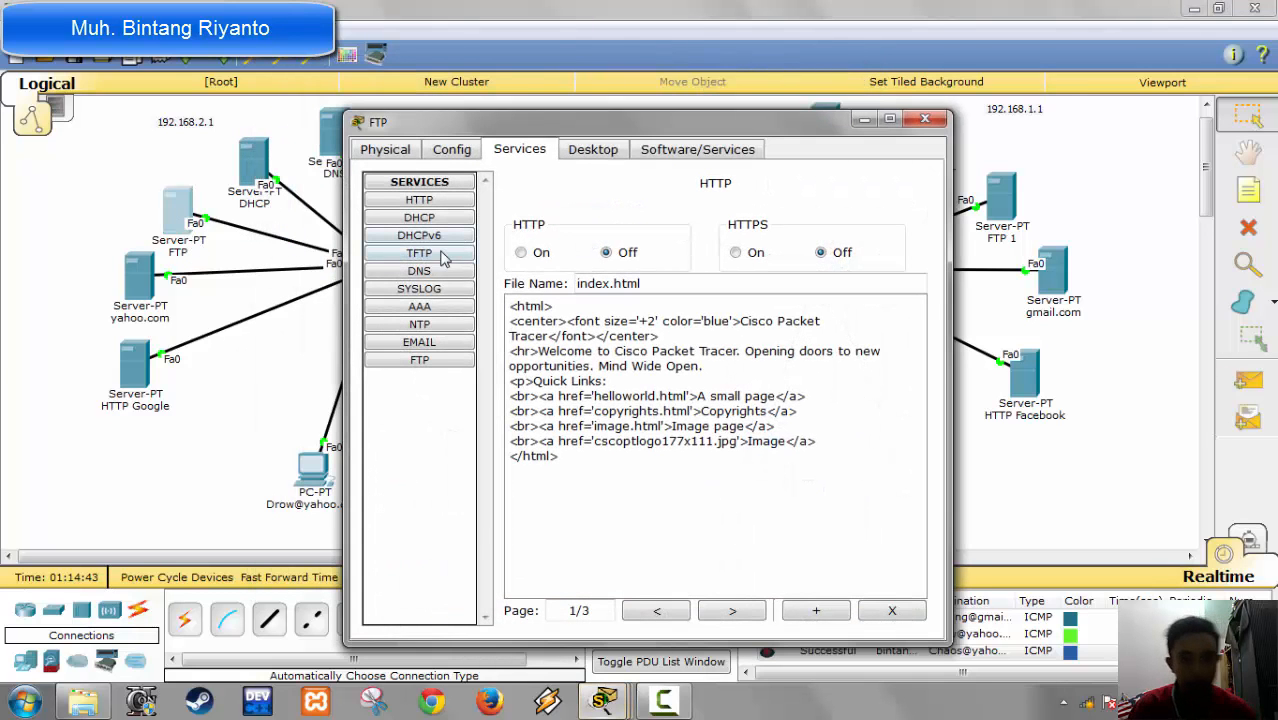
pyautogui.click(419, 360)
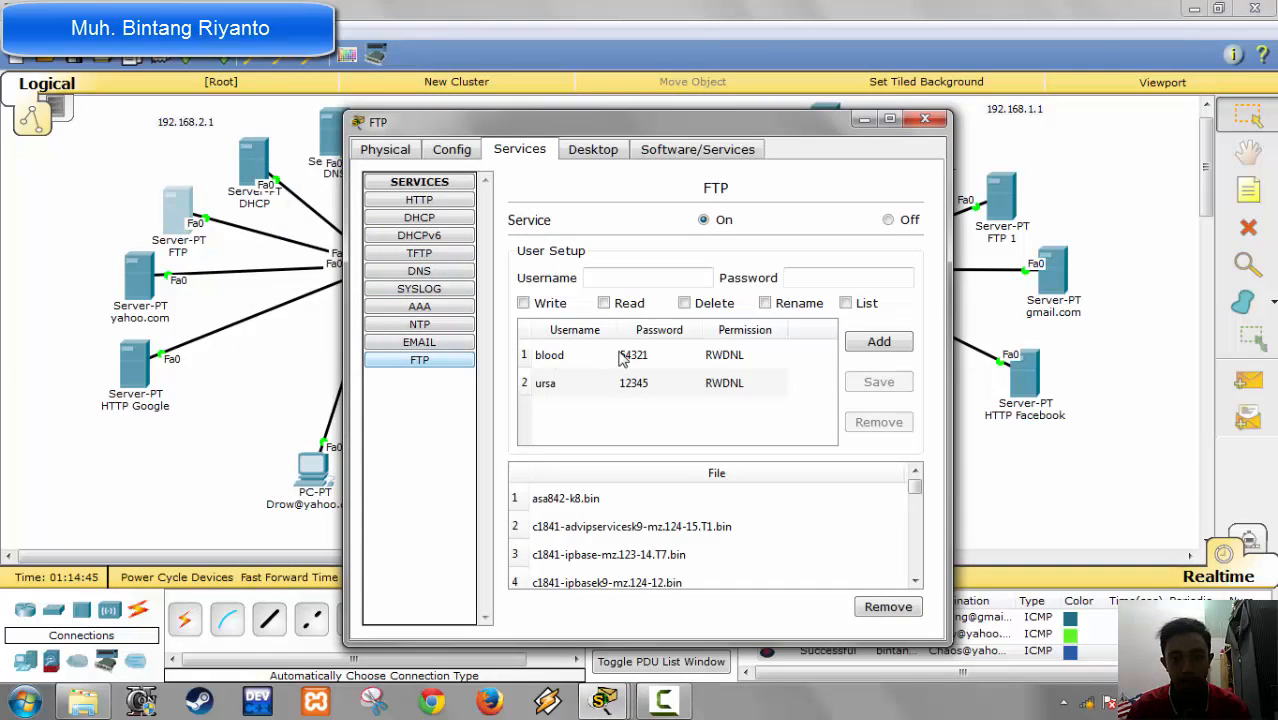
pyautogui.click(637, 362)
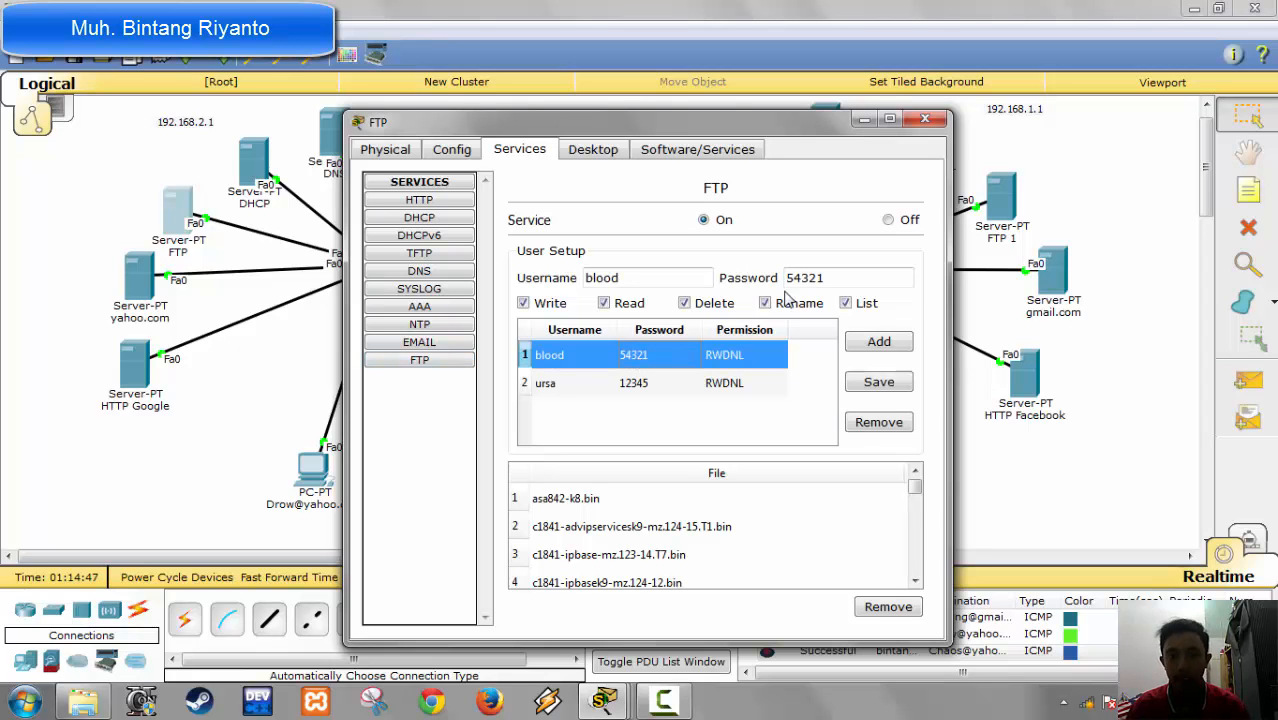
pyautogui.click(925, 119)
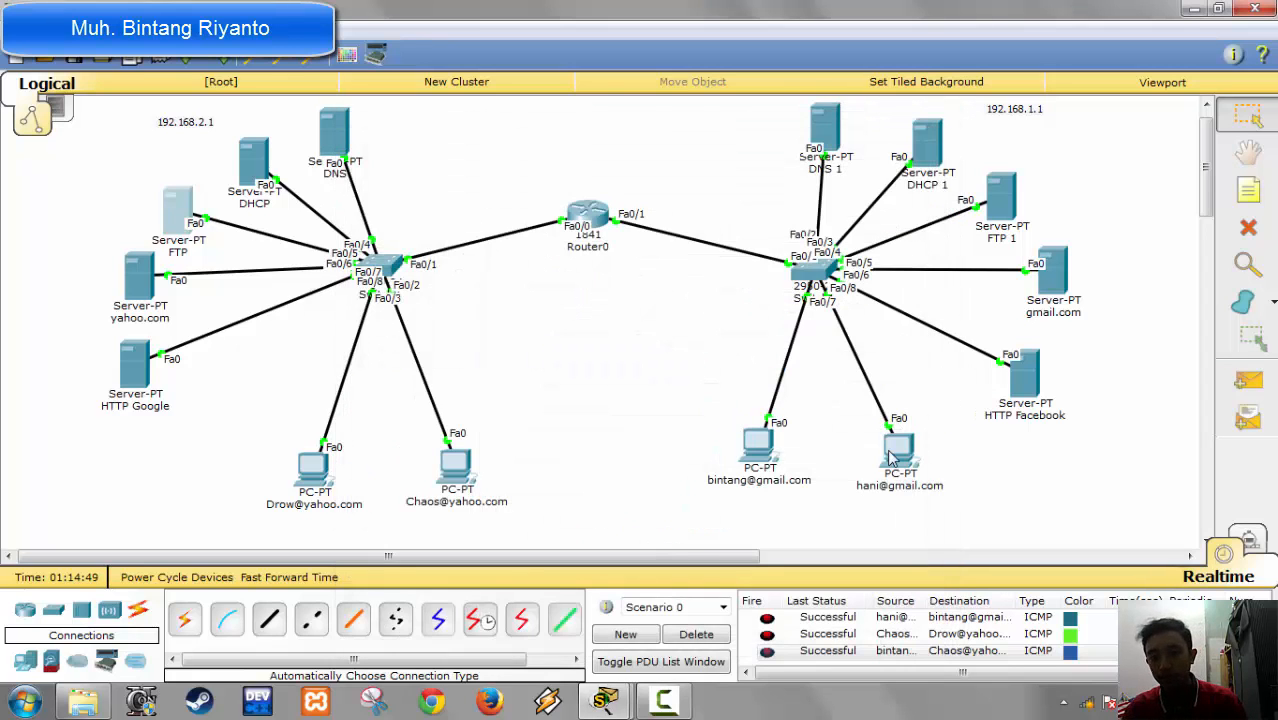
# Step: Try to connect to FTP at 192.168.2.6 from the second gmail PC's command prompt, then close the PC
pyautogui.click(833, 445)
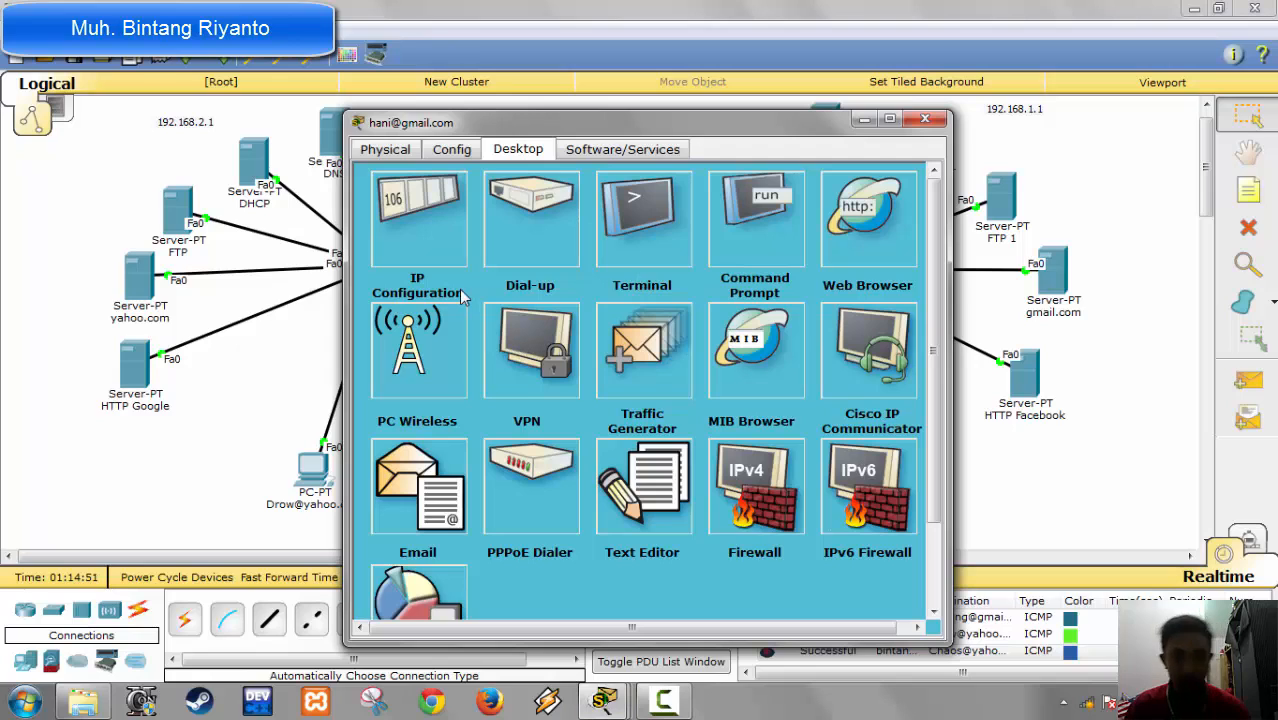
pyautogui.click(738, 240)
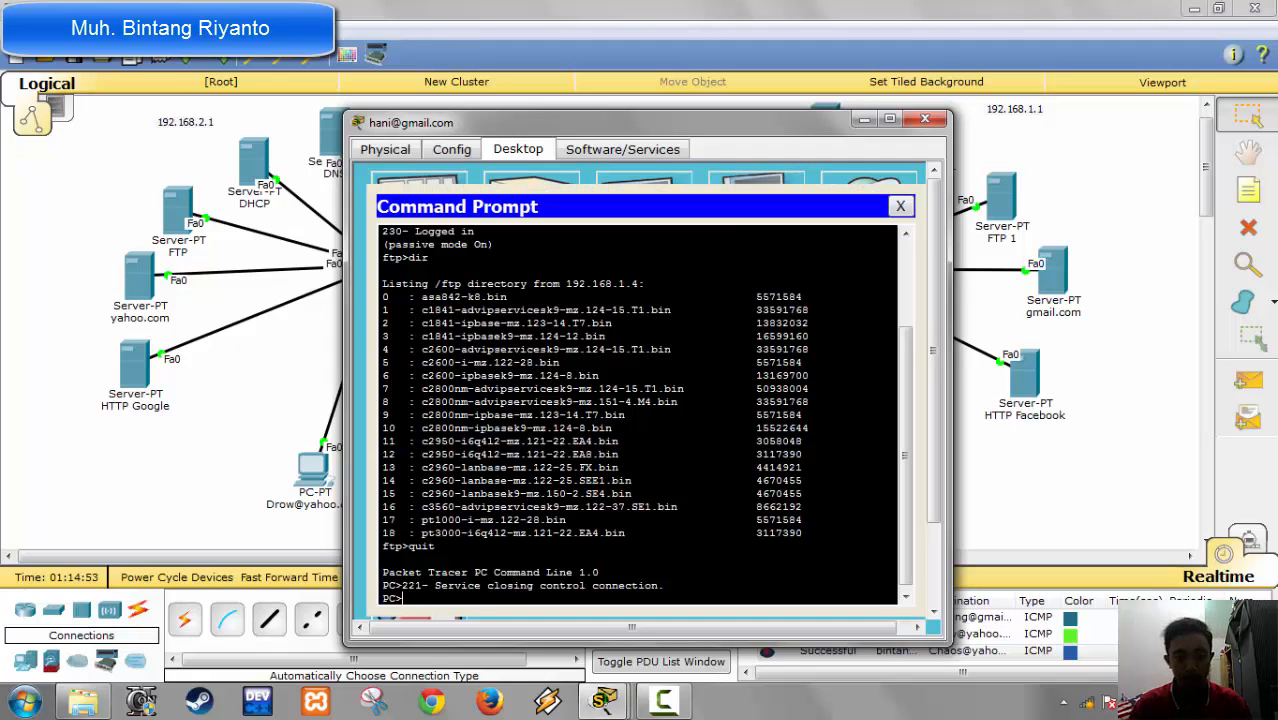
pyautogui.write('ftp')
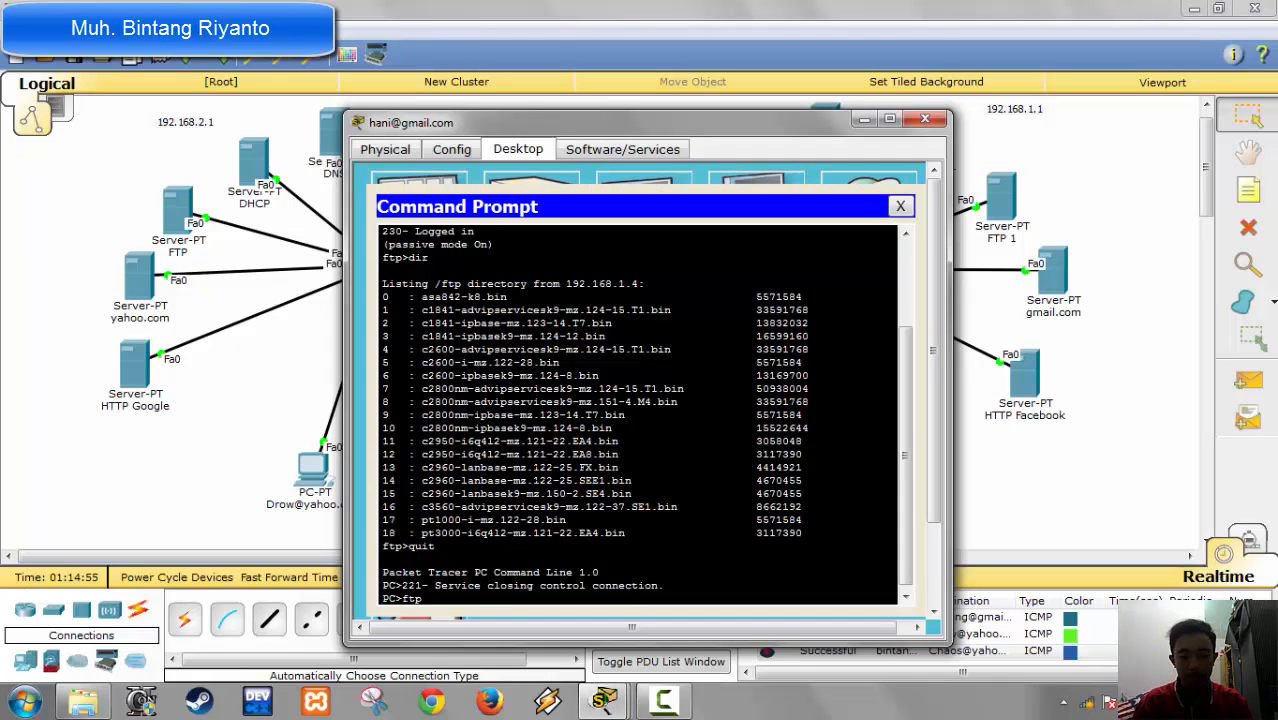
pyautogui.write(' 192.16')
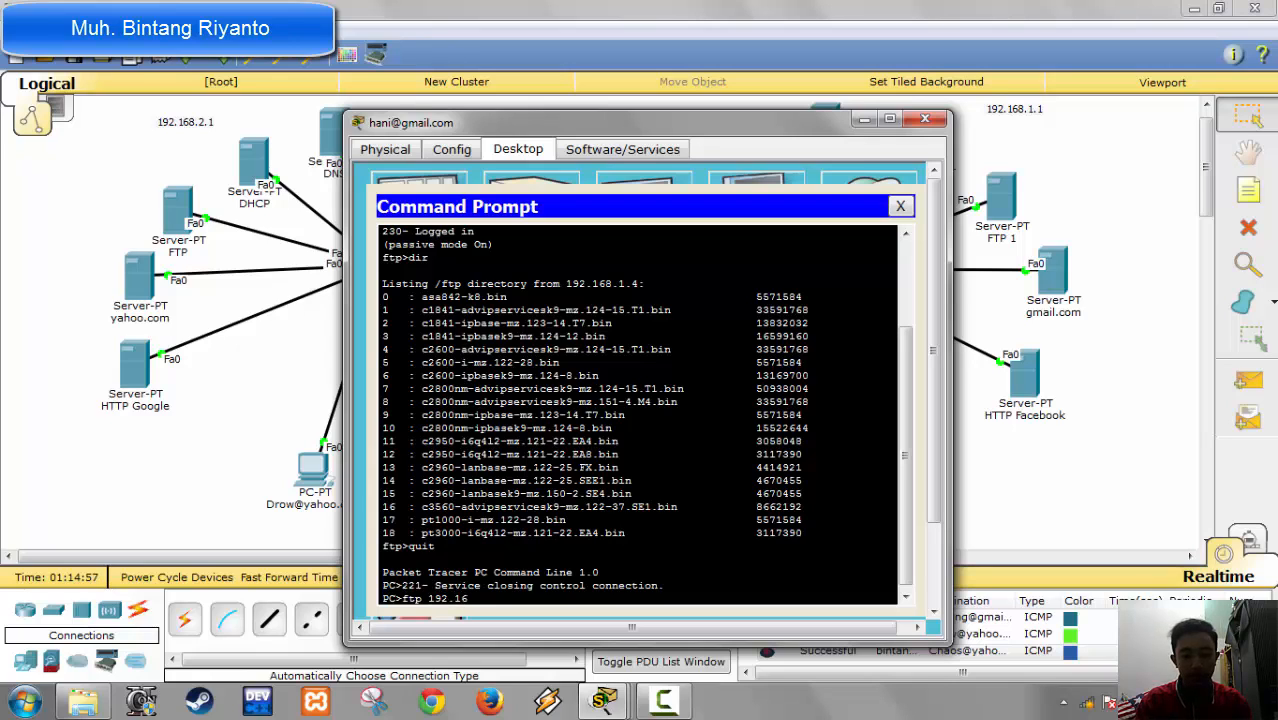
pyautogui.write('8.2.6')
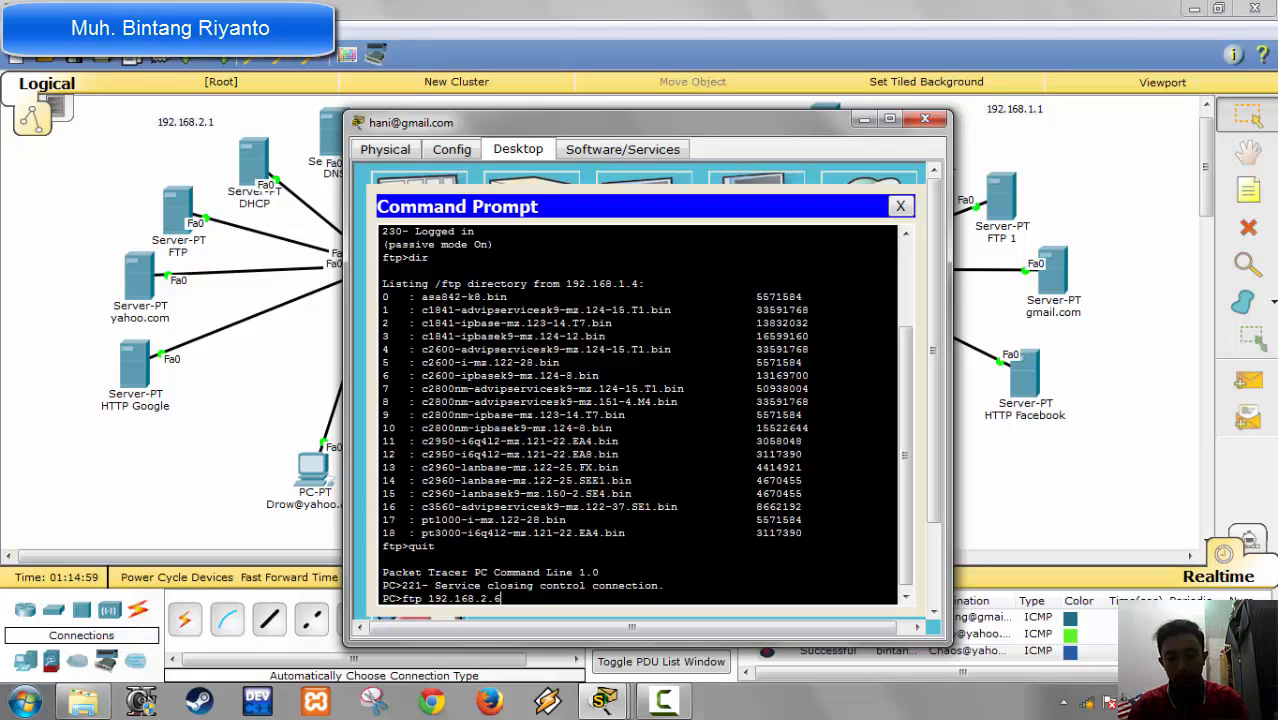
pyautogui.press('Return')
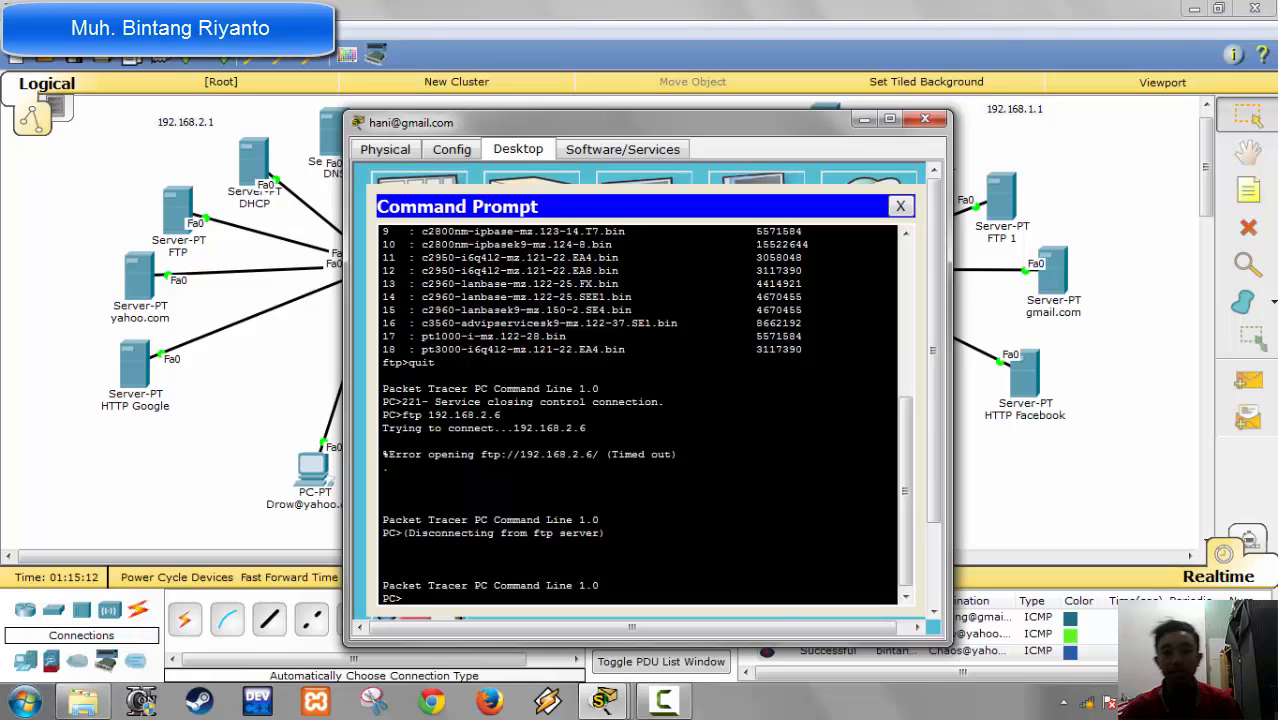
pyautogui.click(926, 119)
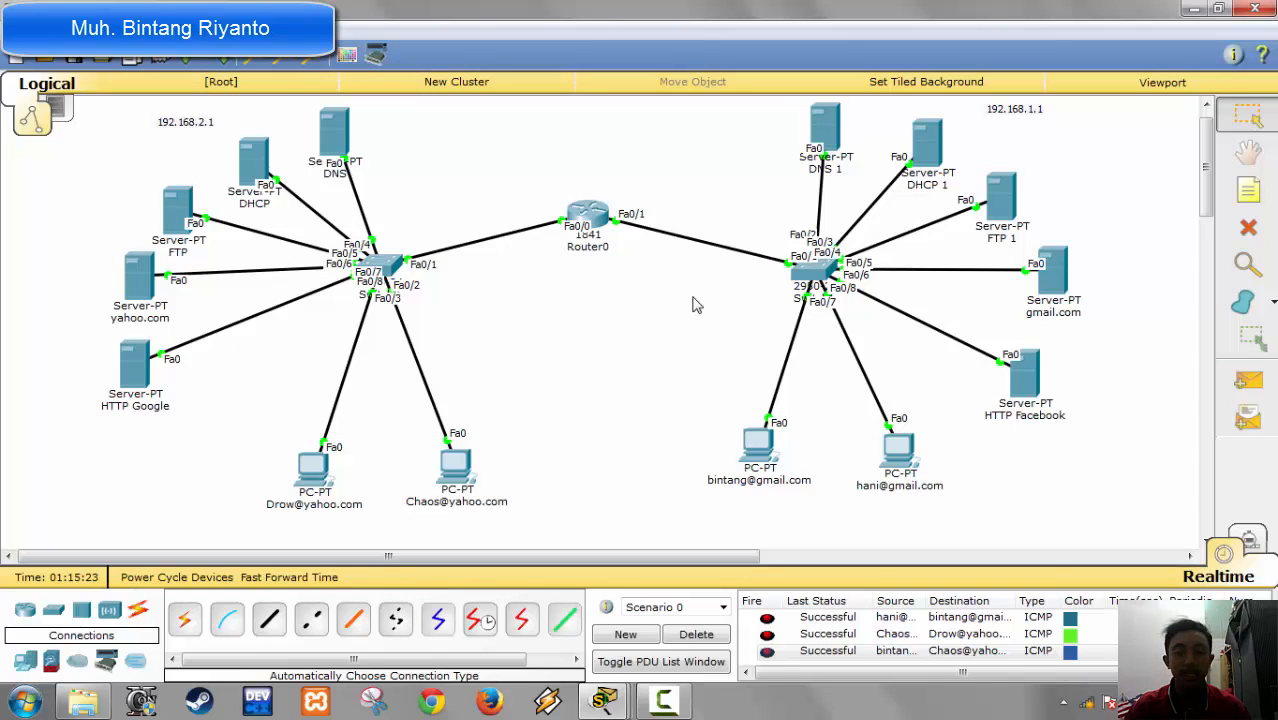
# Step: Open the DNS service of the DNS 1 server and enter ftp.youtube.com as the name of a new A record
pyautogui.click(825, 130)
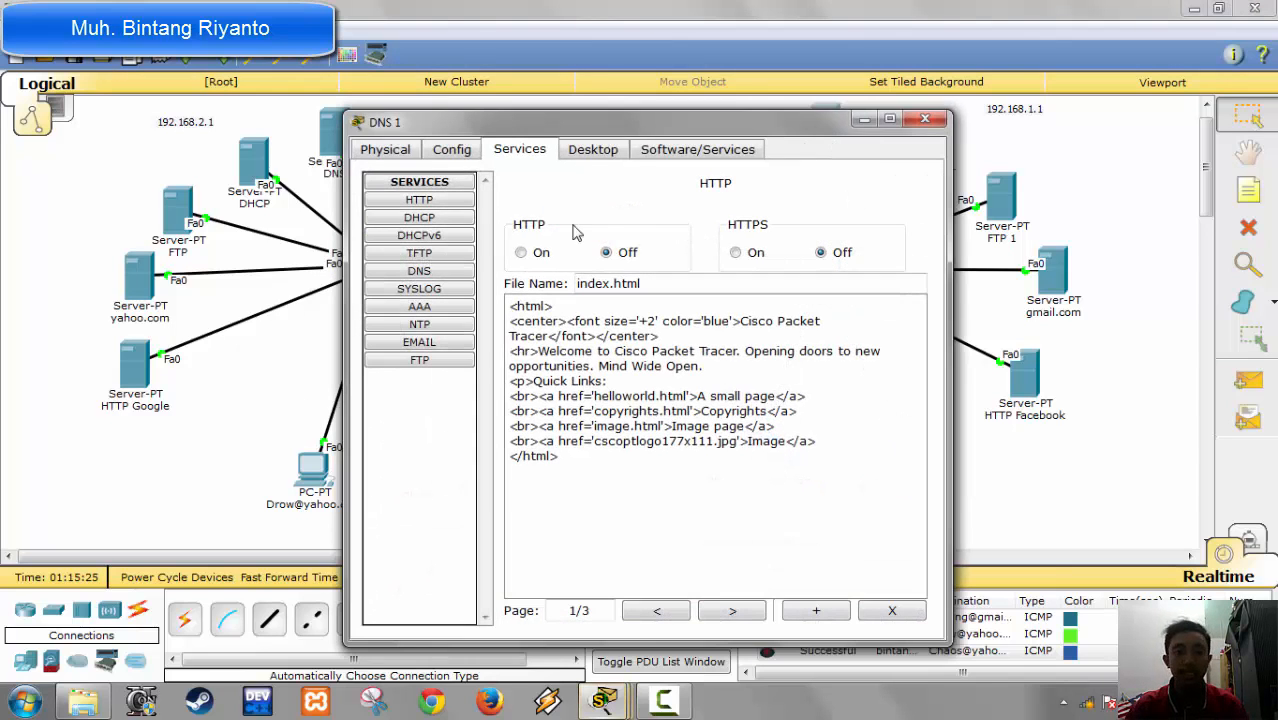
pyautogui.click(433, 273)
pyautogui.click(674, 278)
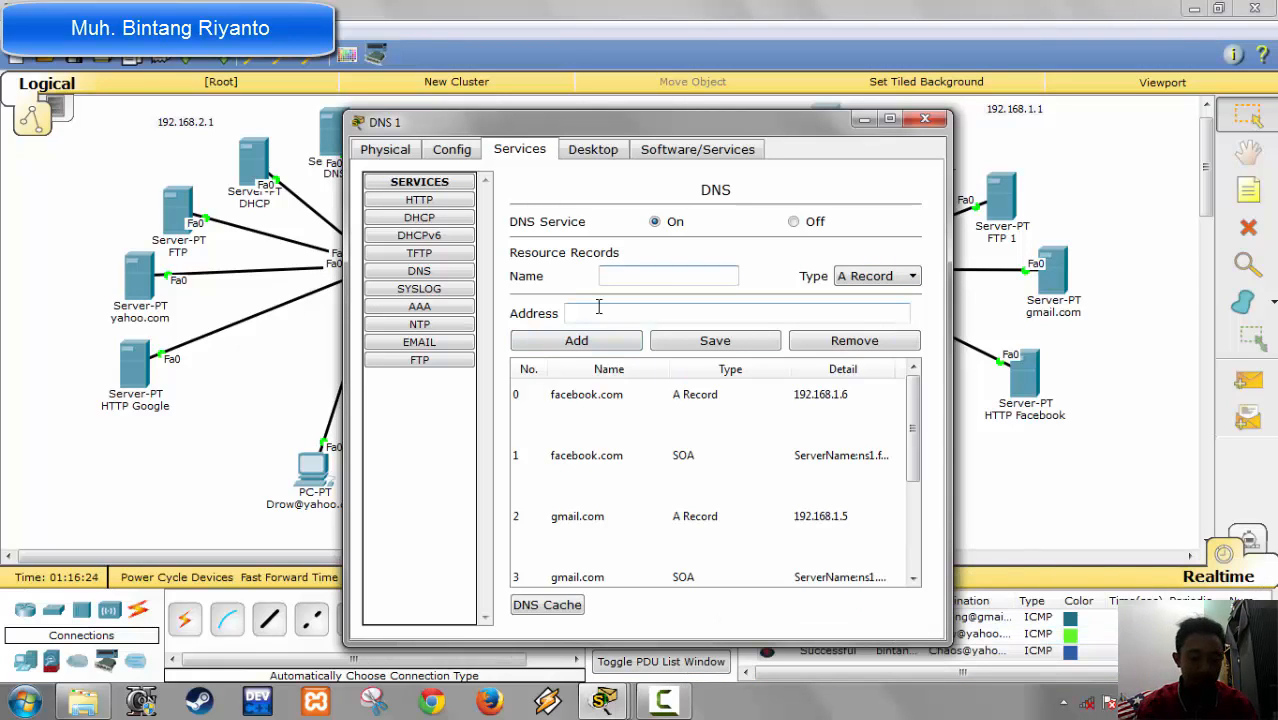
pyautogui.write('ft')
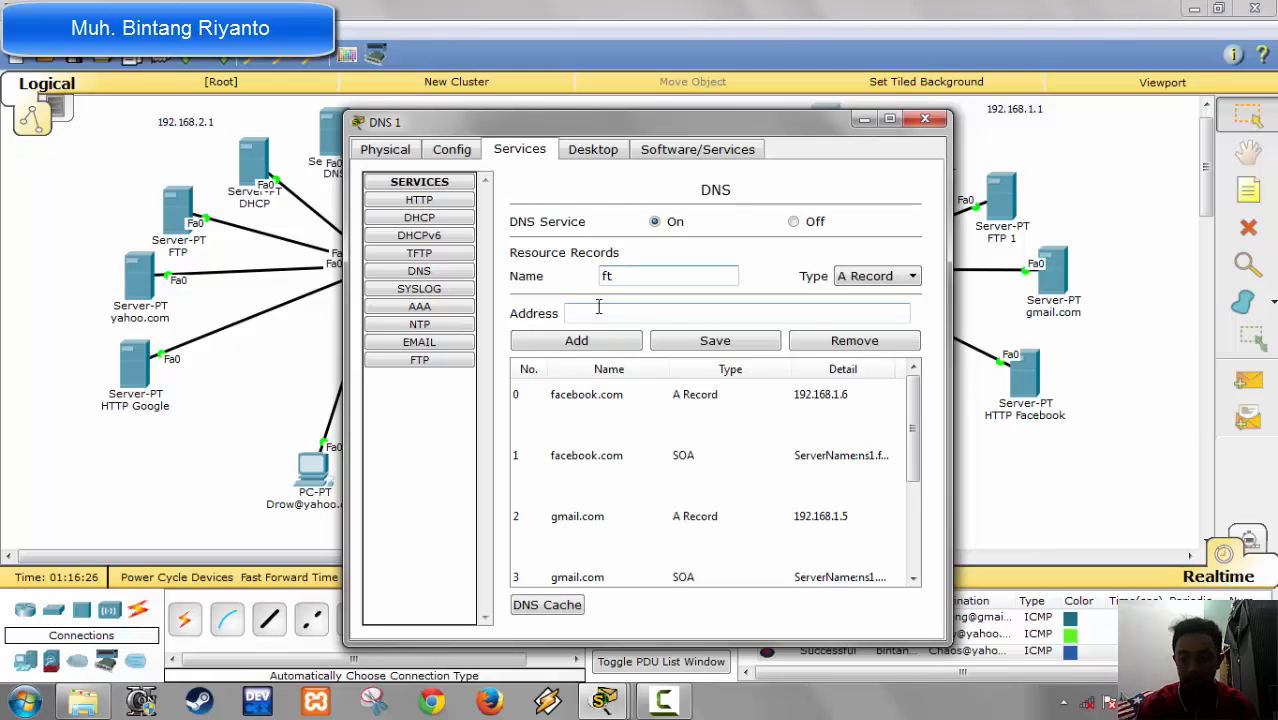
pyautogui.write('p')
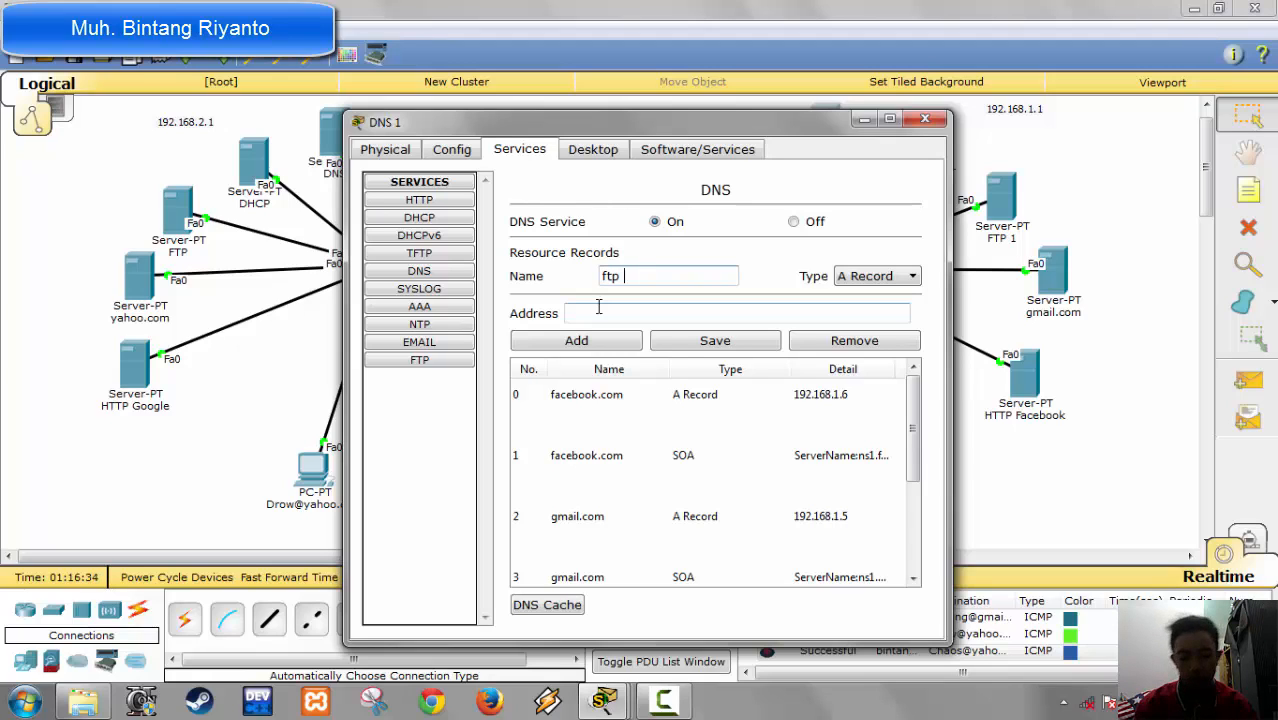
pyautogui.write('youtub')
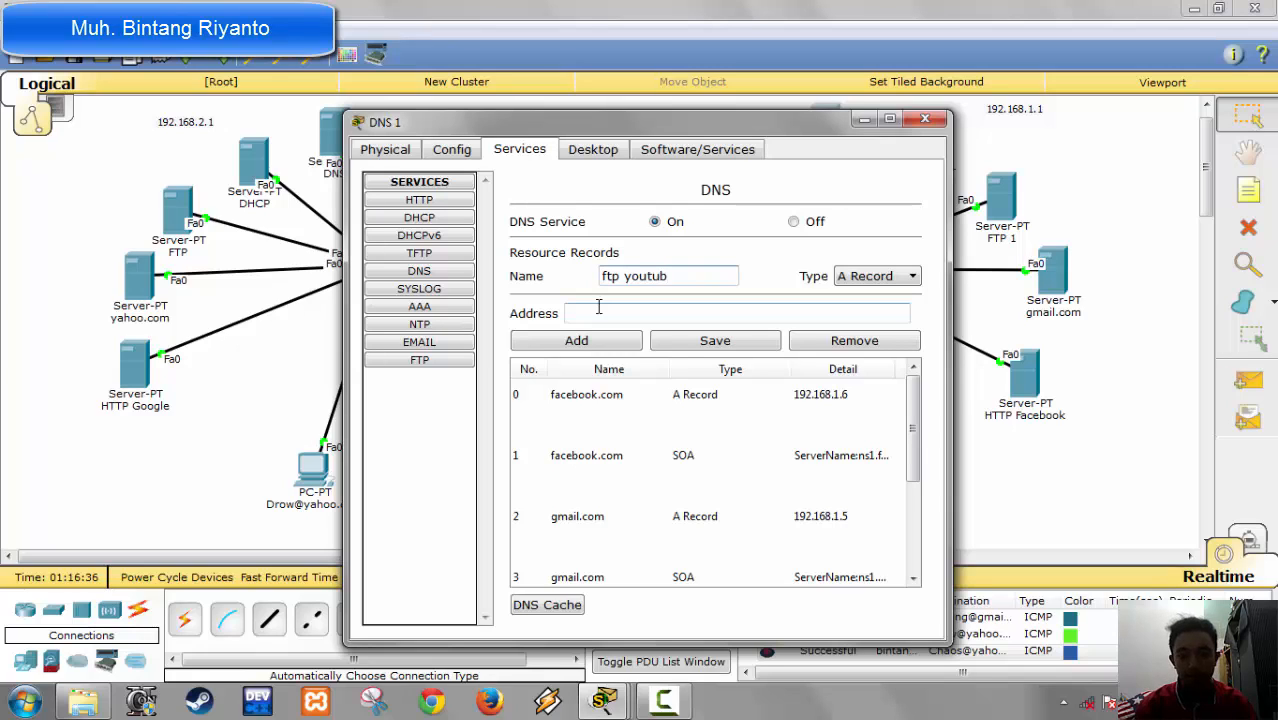
pyautogui.press('BackSpace')
pyautogui.press('BackSpace')
pyautogui.press('BackSpace')
pyautogui.press('BackSpace')
pyautogui.press('BackSpace')
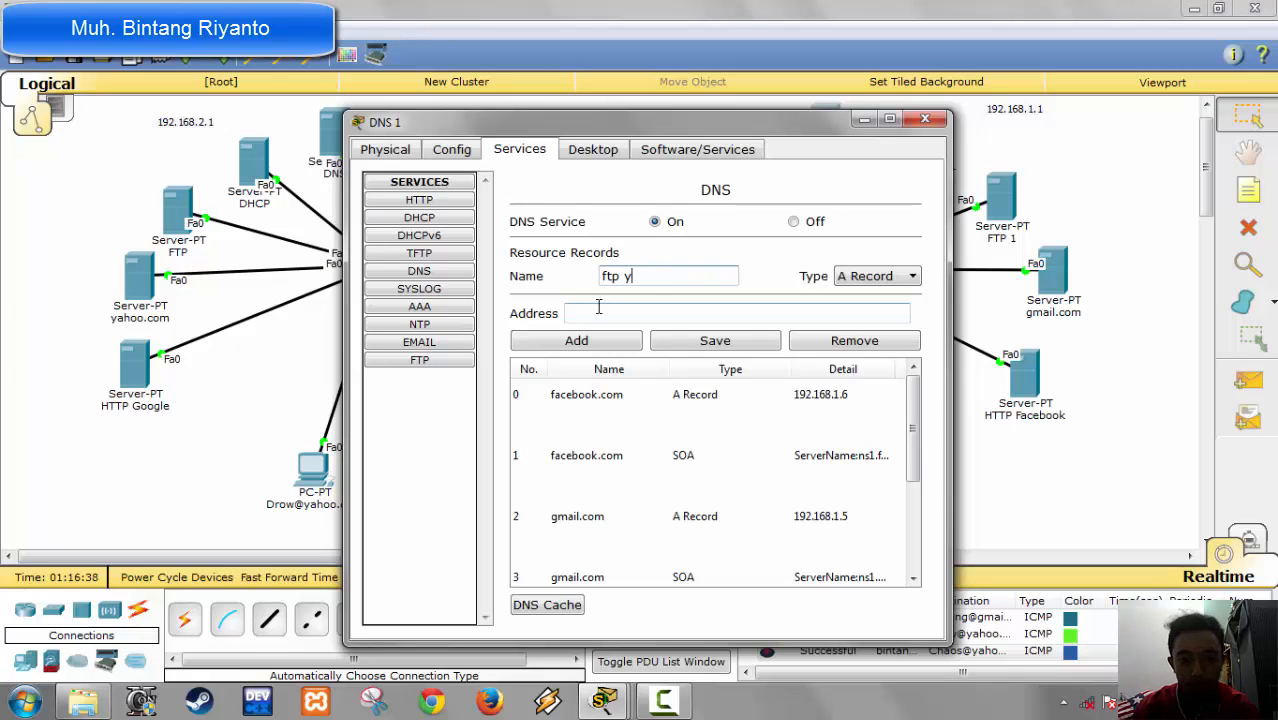
pyautogui.press('BackSpace')
pyautogui.press('BackSpace')
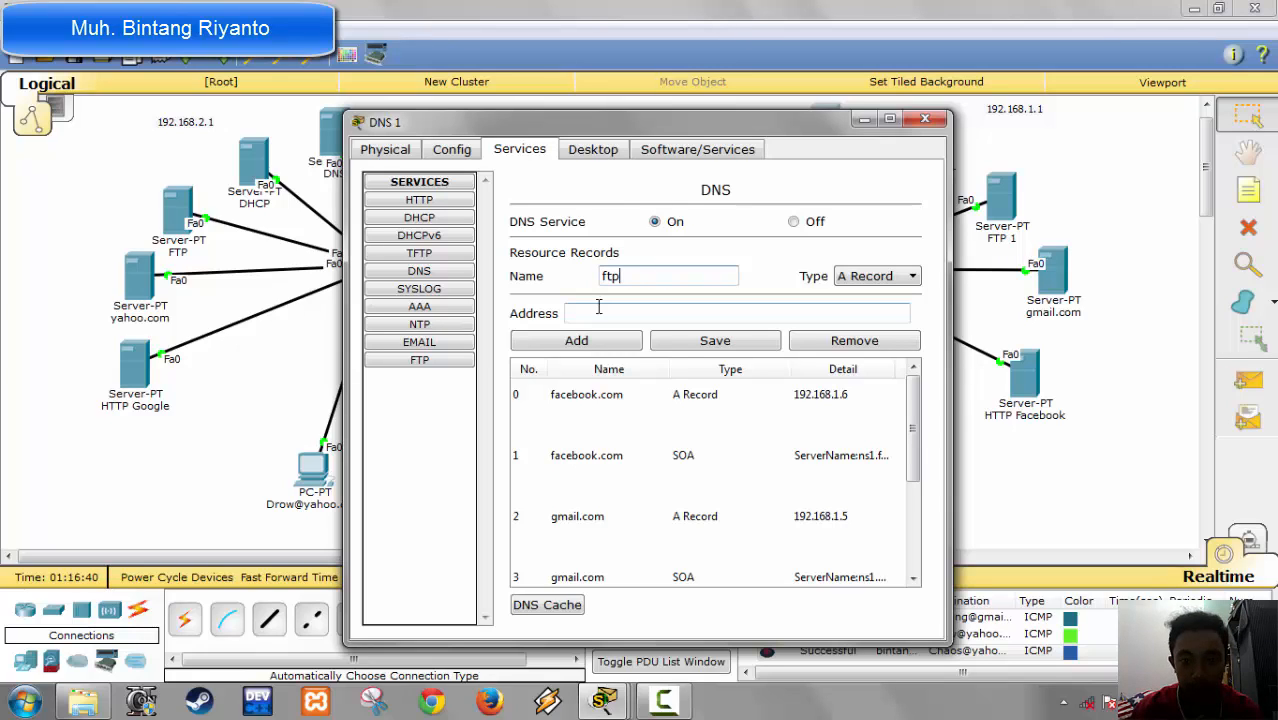
pyautogui.write('.')
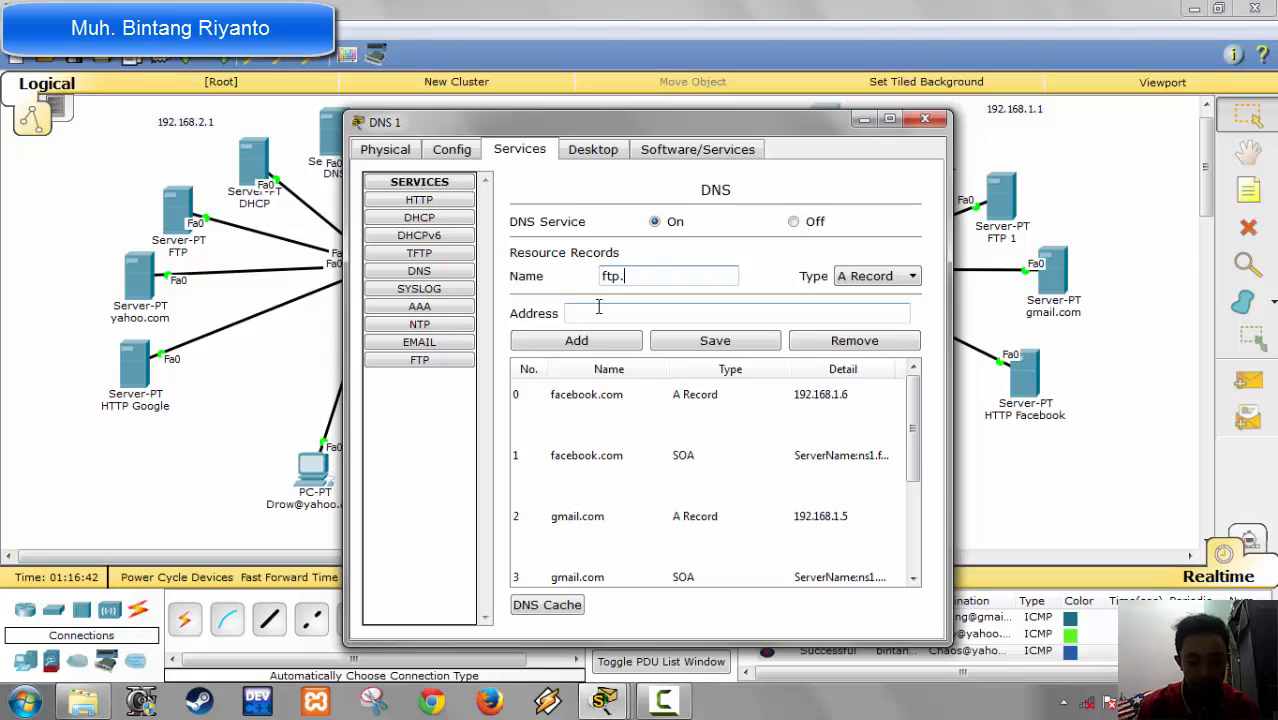
pyautogui.write('youtube.')
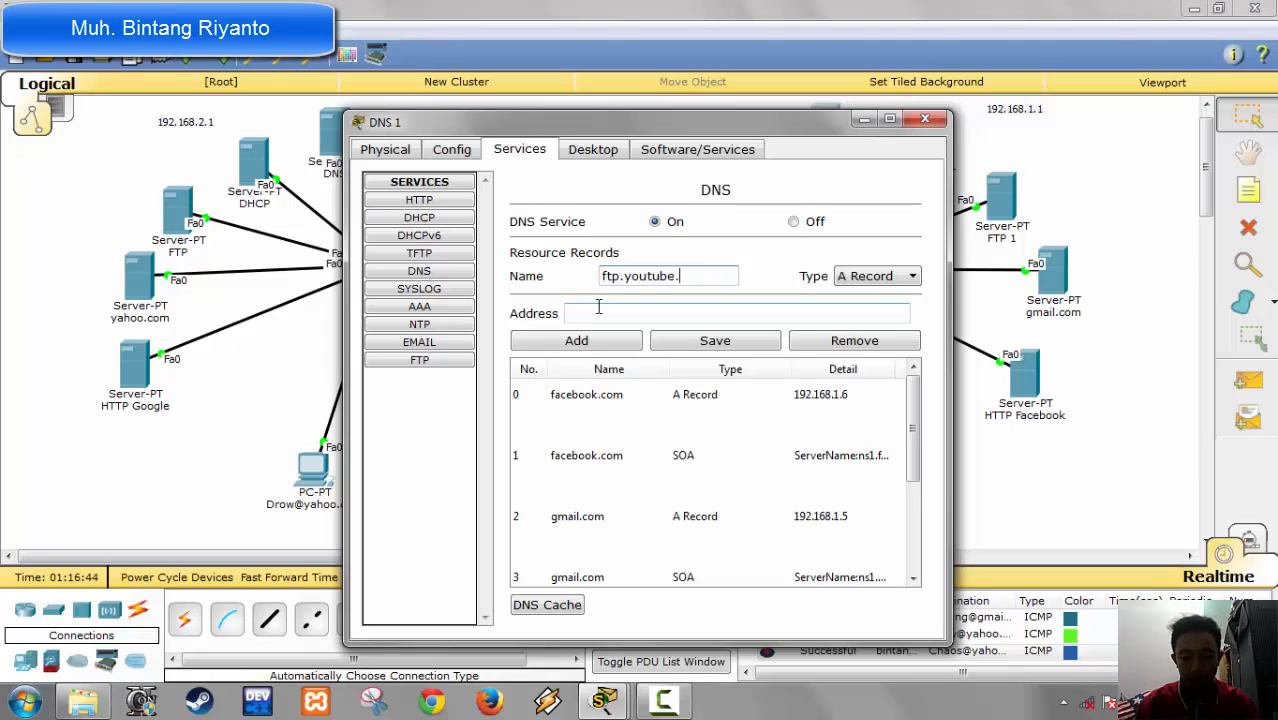
pyautogui.write('com')
pyautogui.press('Tab')
pyautogui.press('Tab')
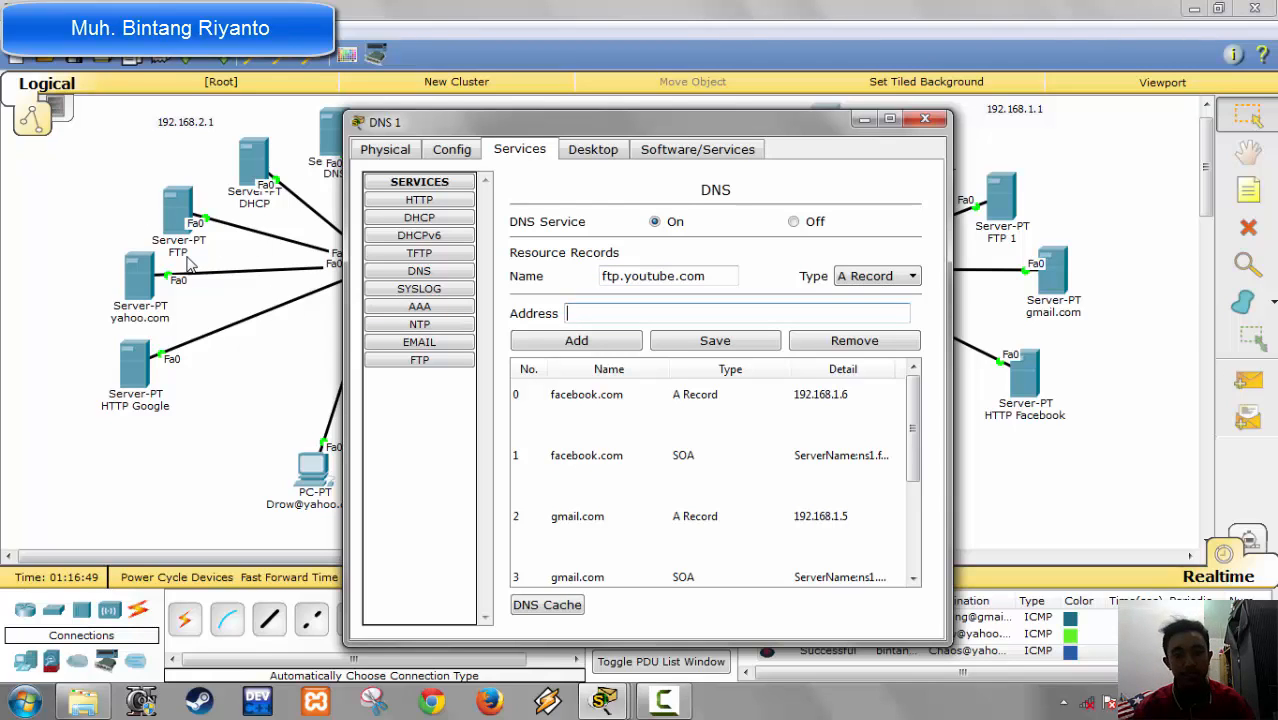
# Step: Set the record's address to 192.168.2.4, add it to DNS 1, and close the server
pyautogui.write('192')
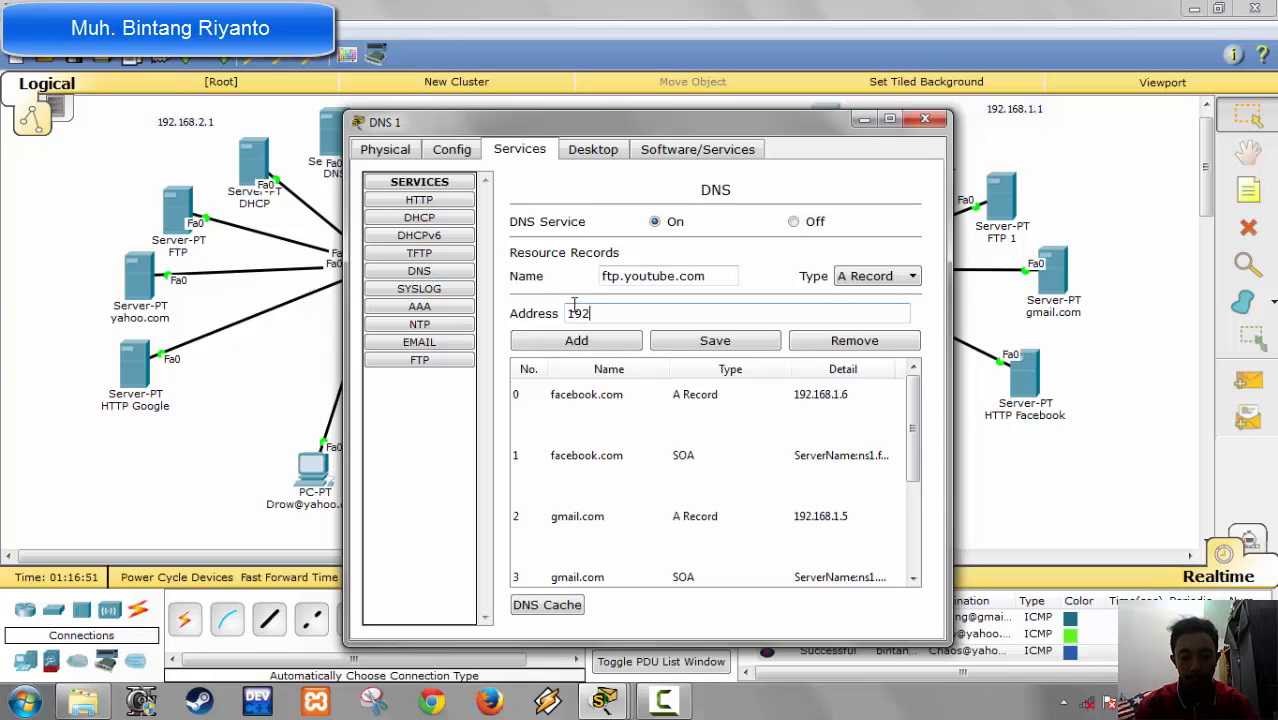
pyautogui.write('.168')
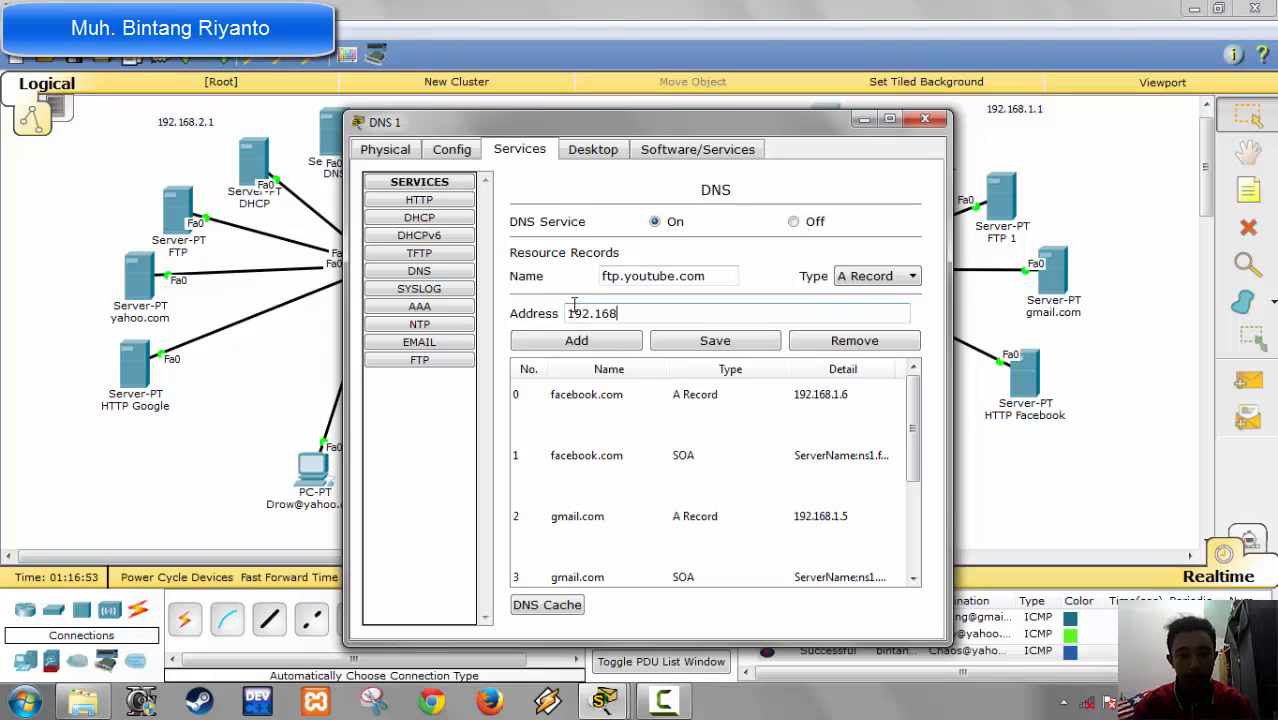
pyautogui.write('.')
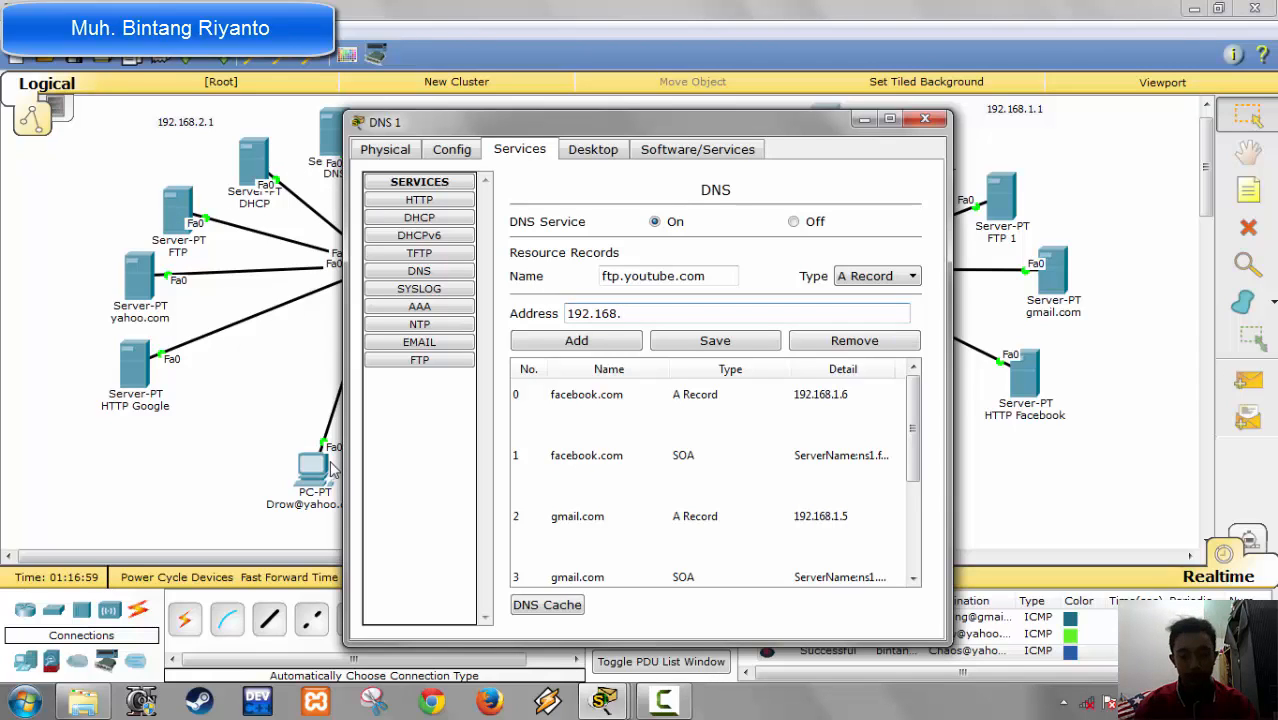
pyautogui.write('2.4')
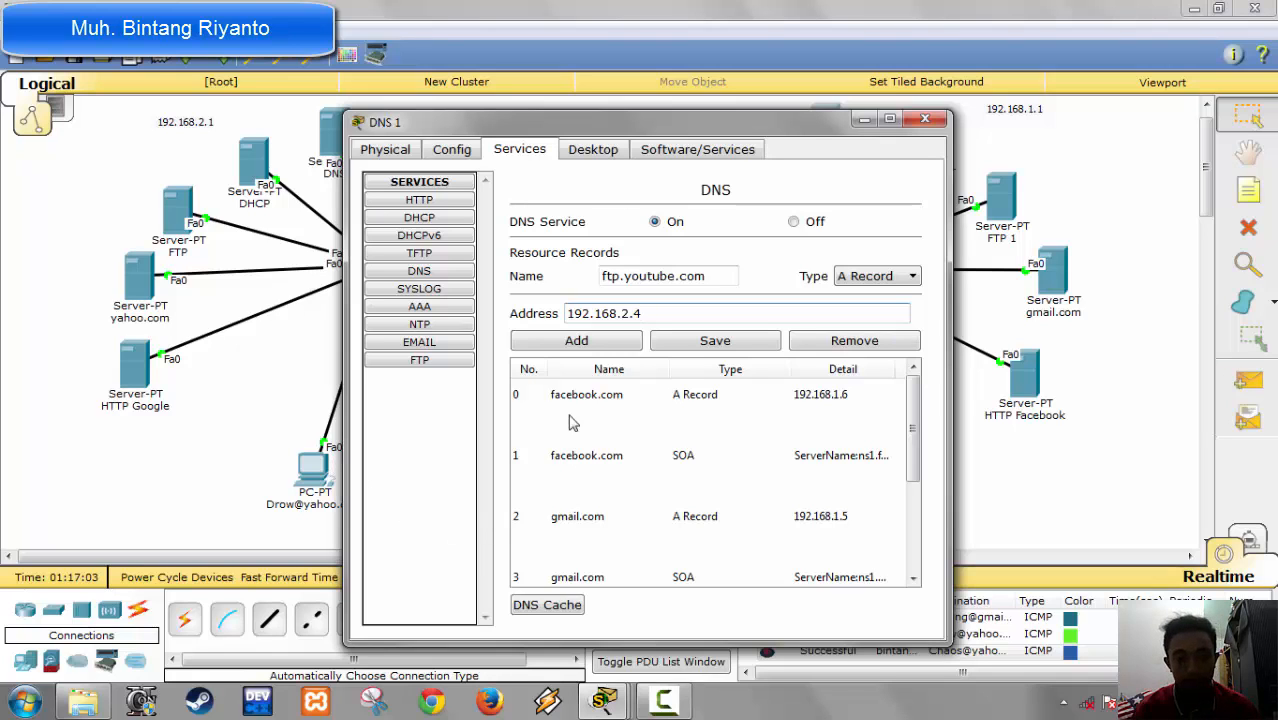
pyautogui.click(576, 340)
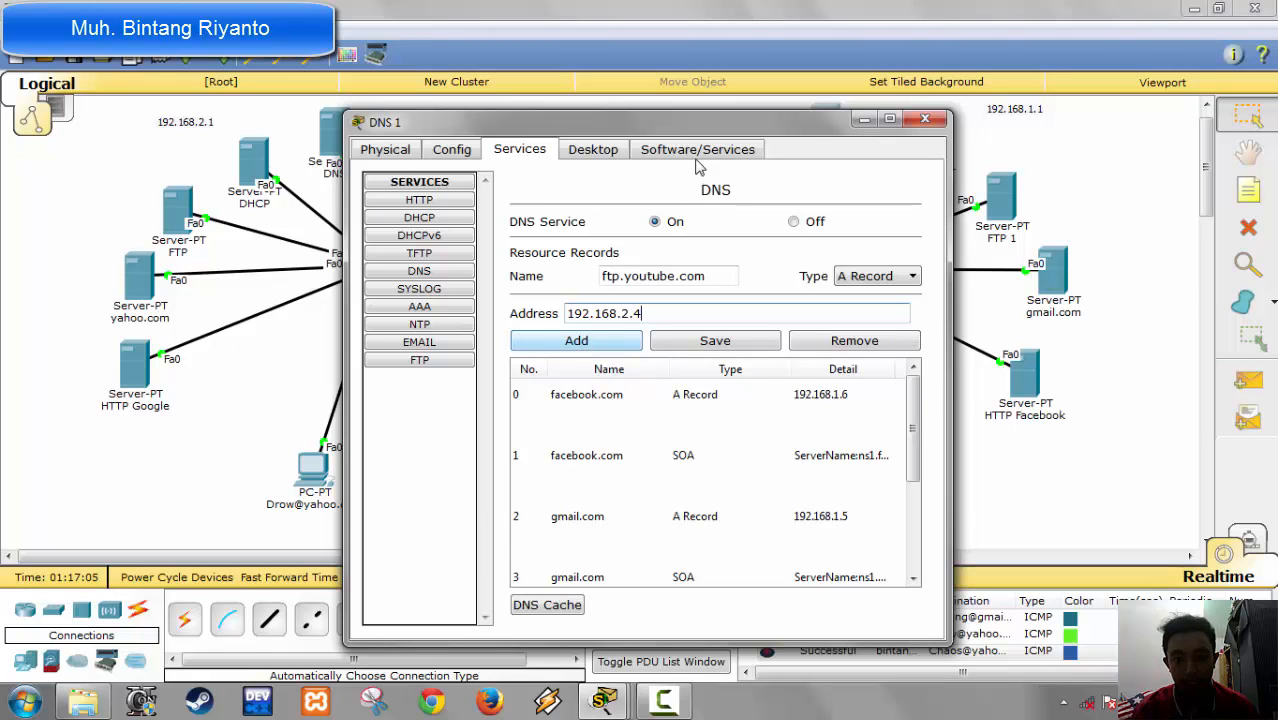
pyautogui.moveTo(686, 124); pyautogui.dragTo(726, 103)
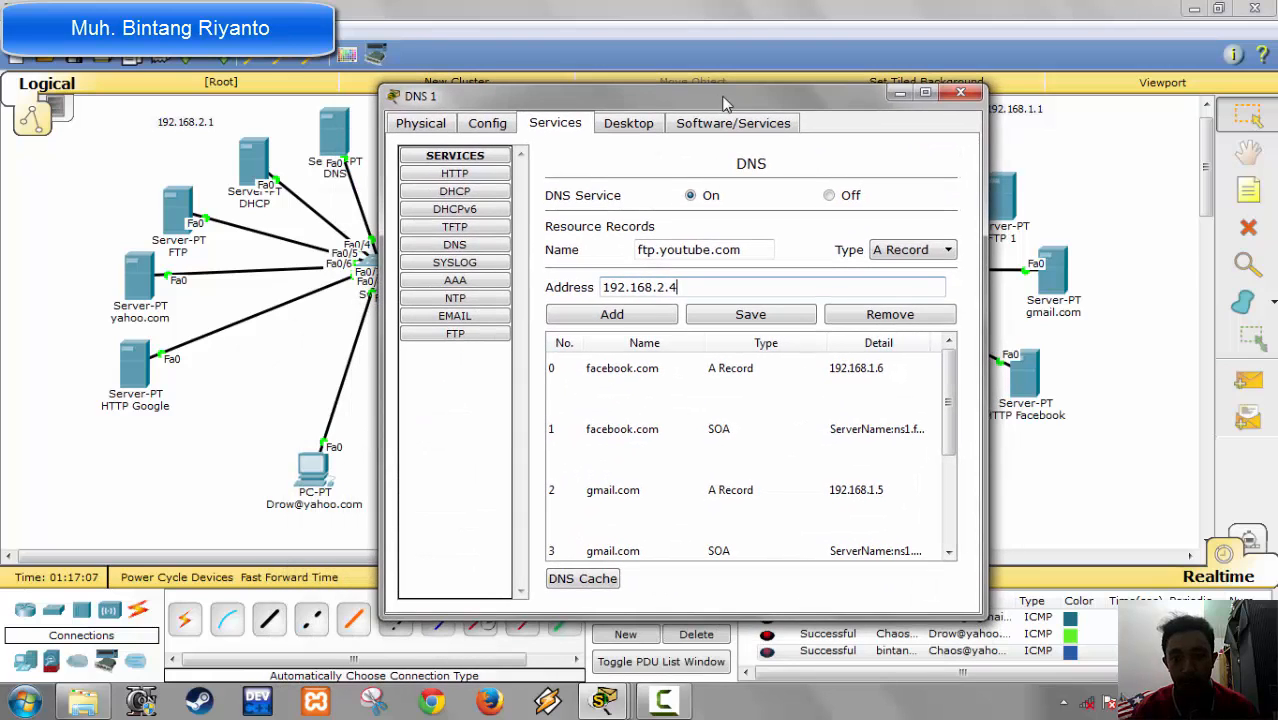
pyautogui.click(624, 318)
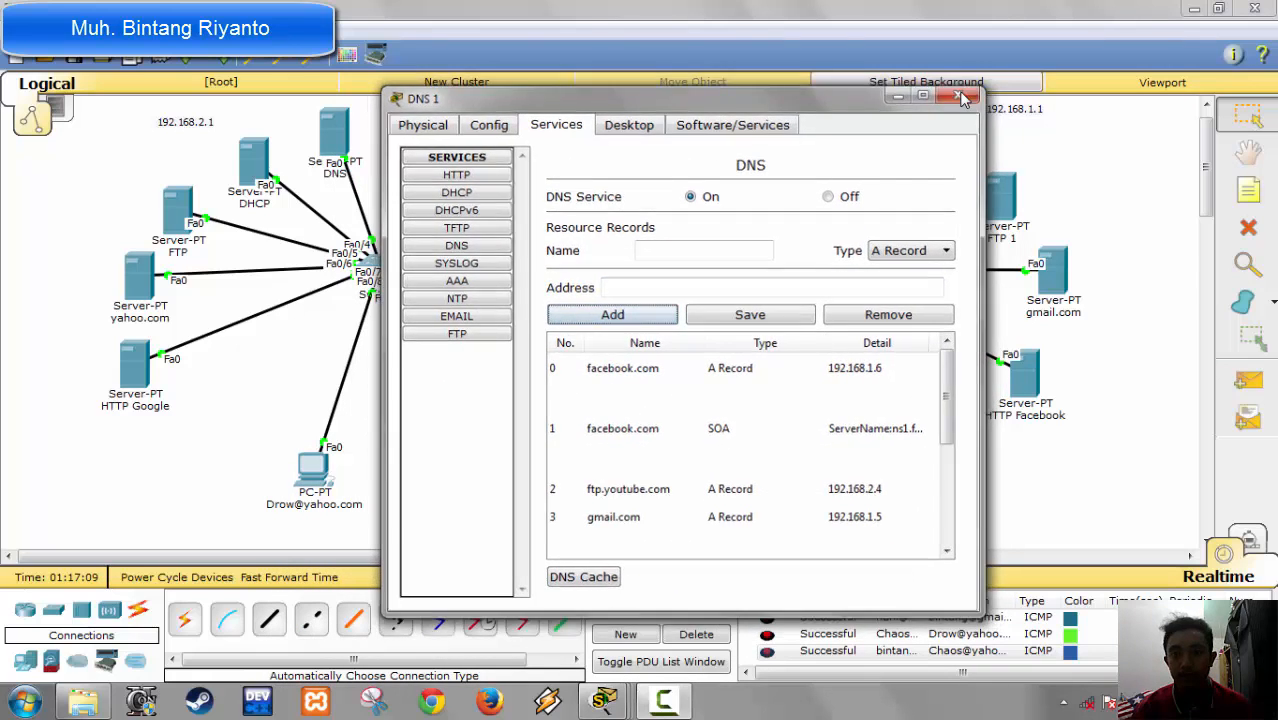
pyautogui.click(965, 97)
# Step: Open the DNS service of the DNS server in the 192.168.2.1 network and enter ftp.youtube.com as a new A record's name
pyautogui.click(332, 152)
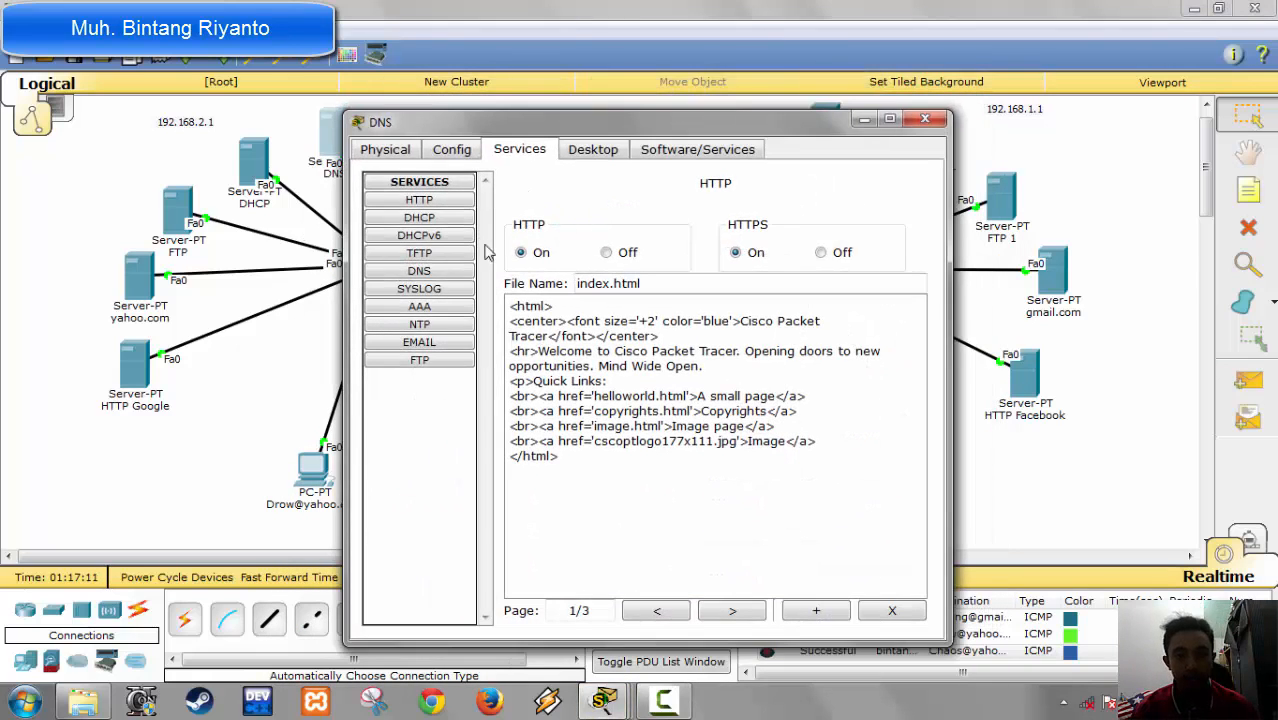
pyautogui.click(426, 271)
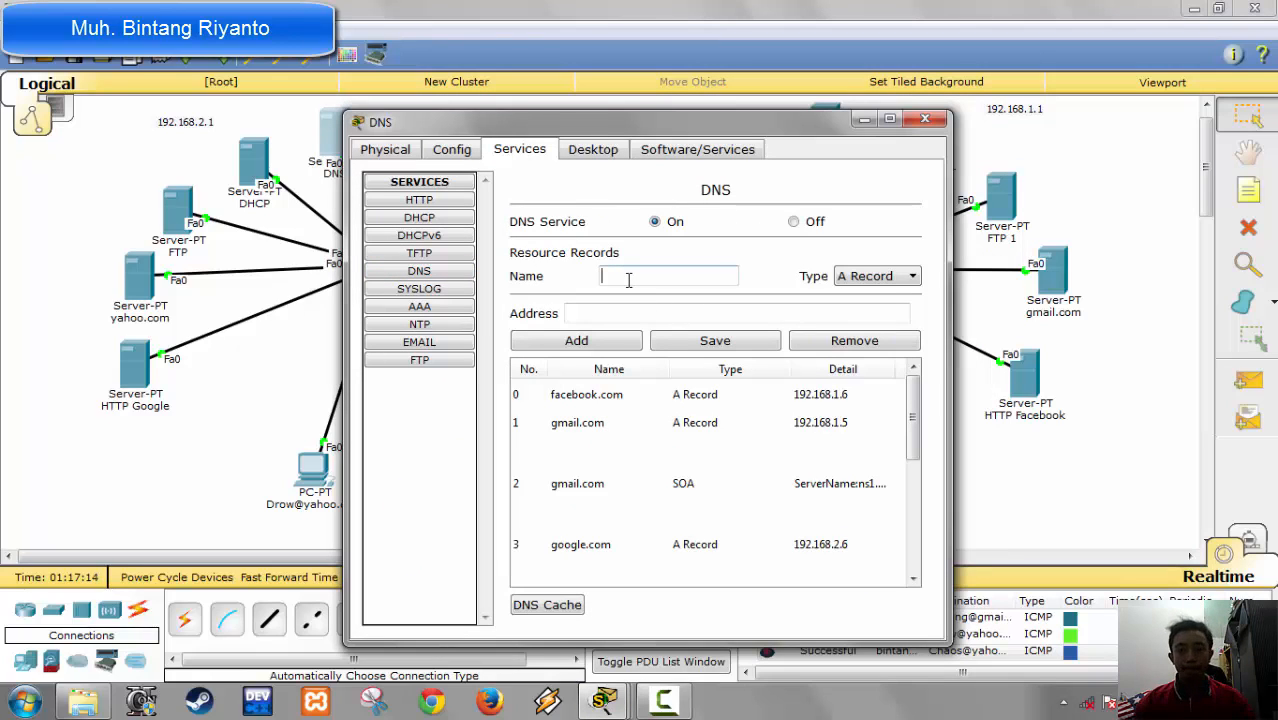
pyautogui.write('ftp.')
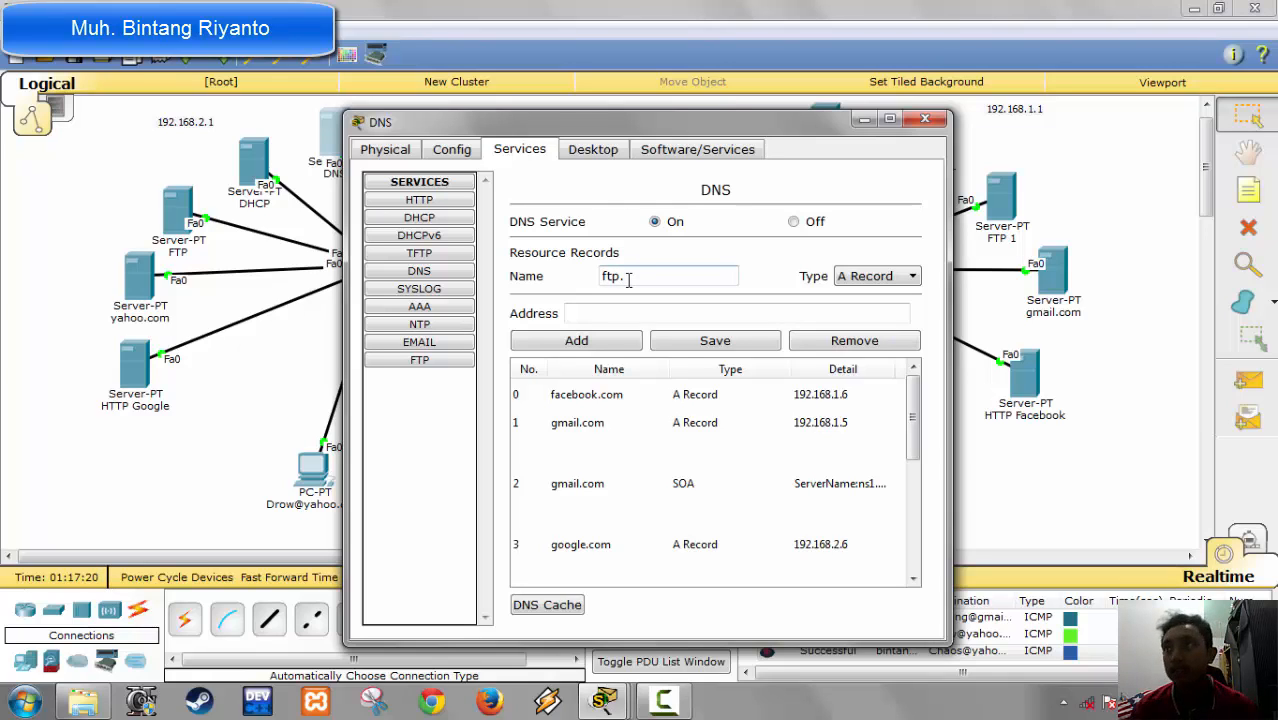
pyautogui.write('you')
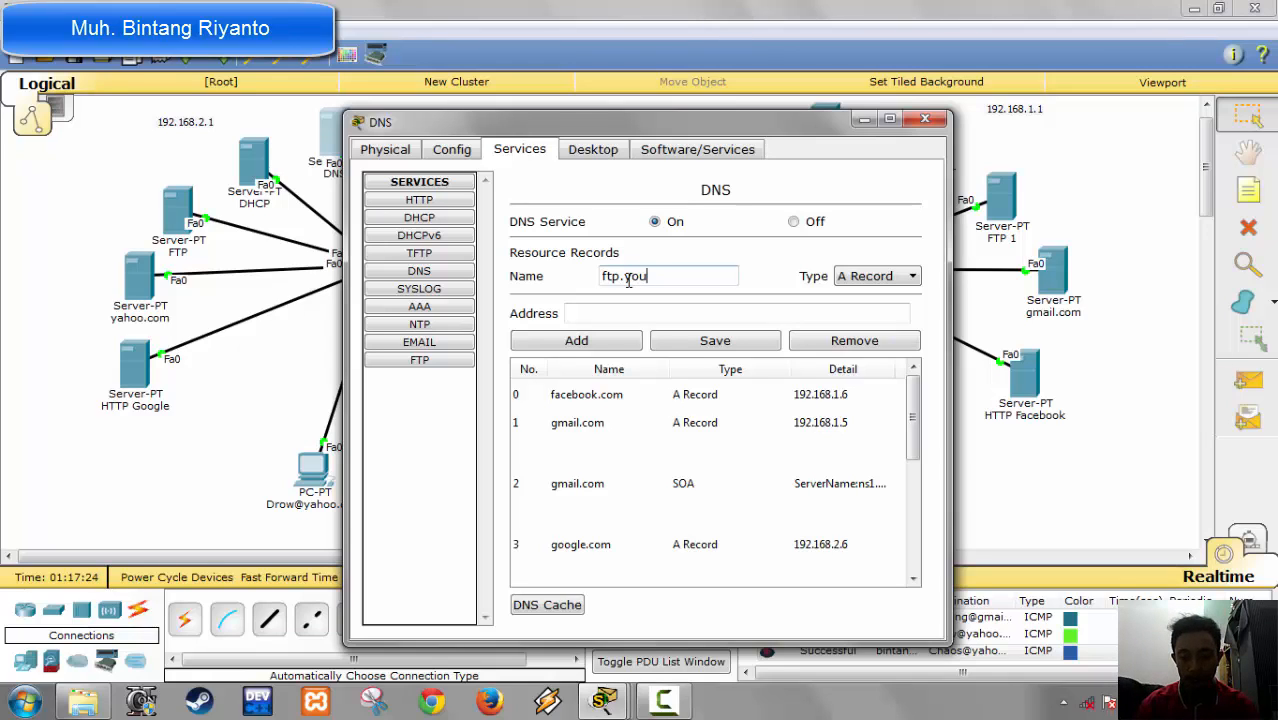
pyautogui.press('BackSpace')
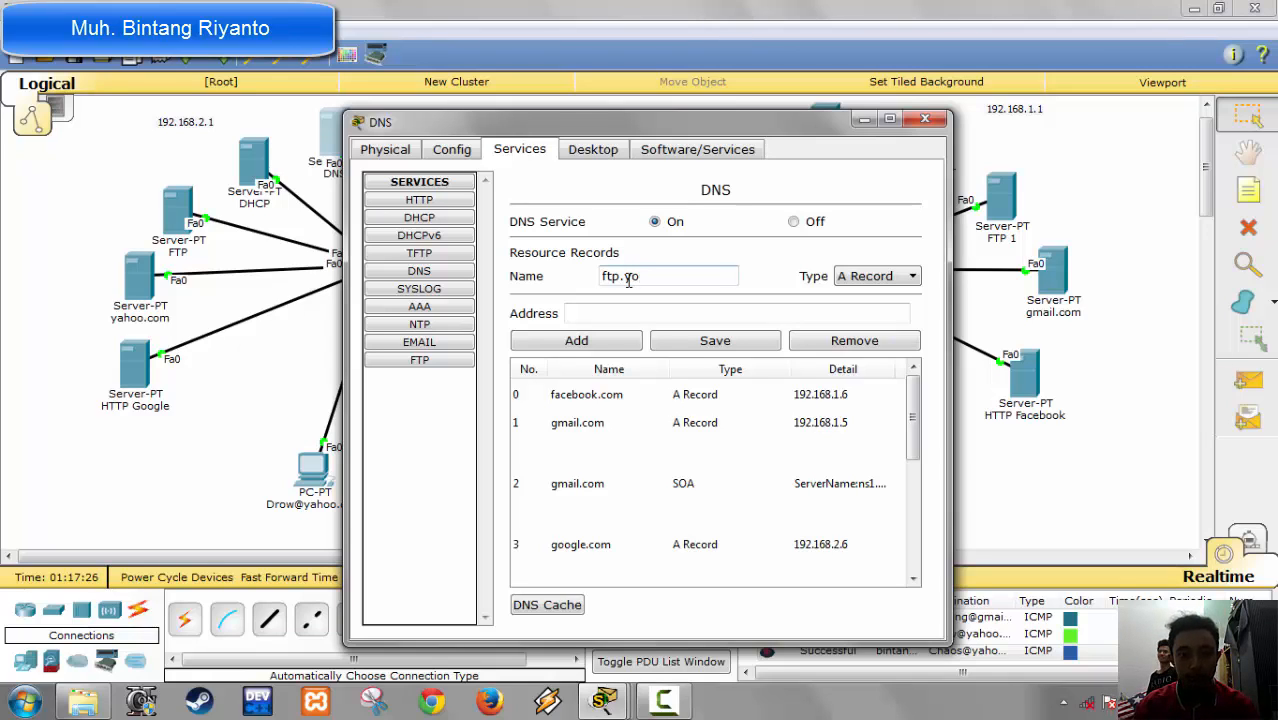
pyautogui.press('BackSpace')
pyautogui.press('BackSpace')
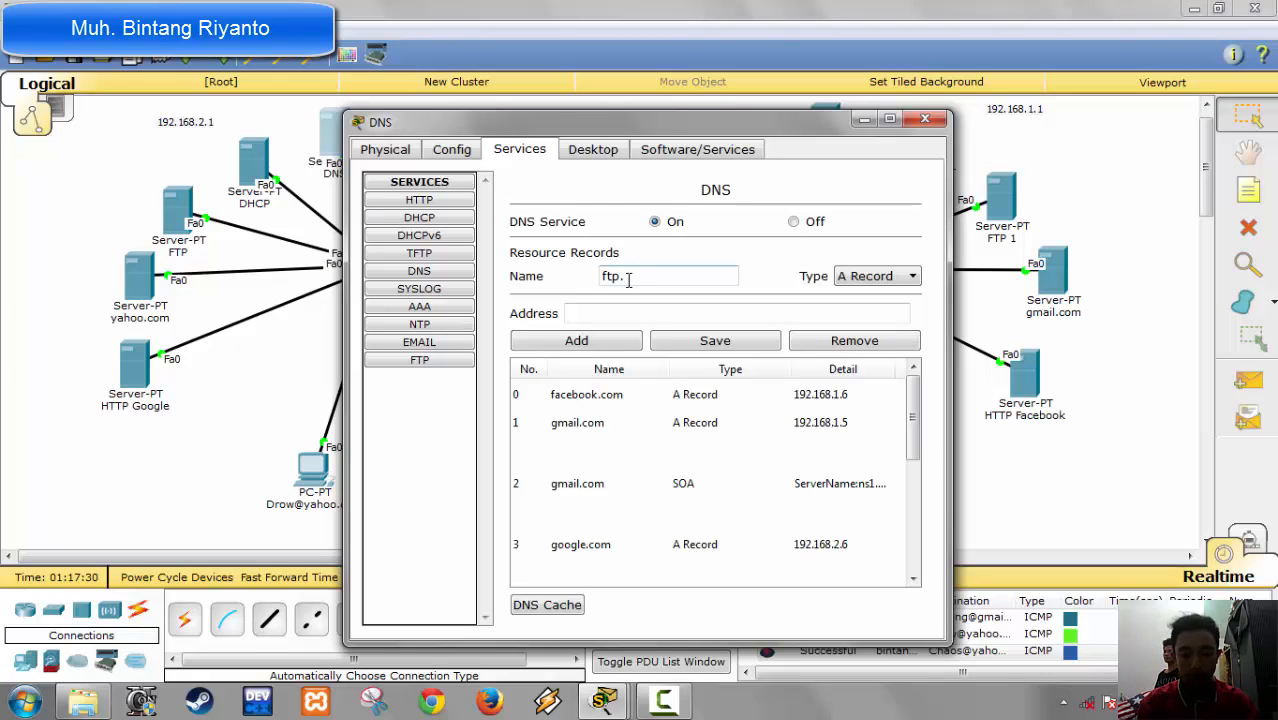
pyautogui.write('y')
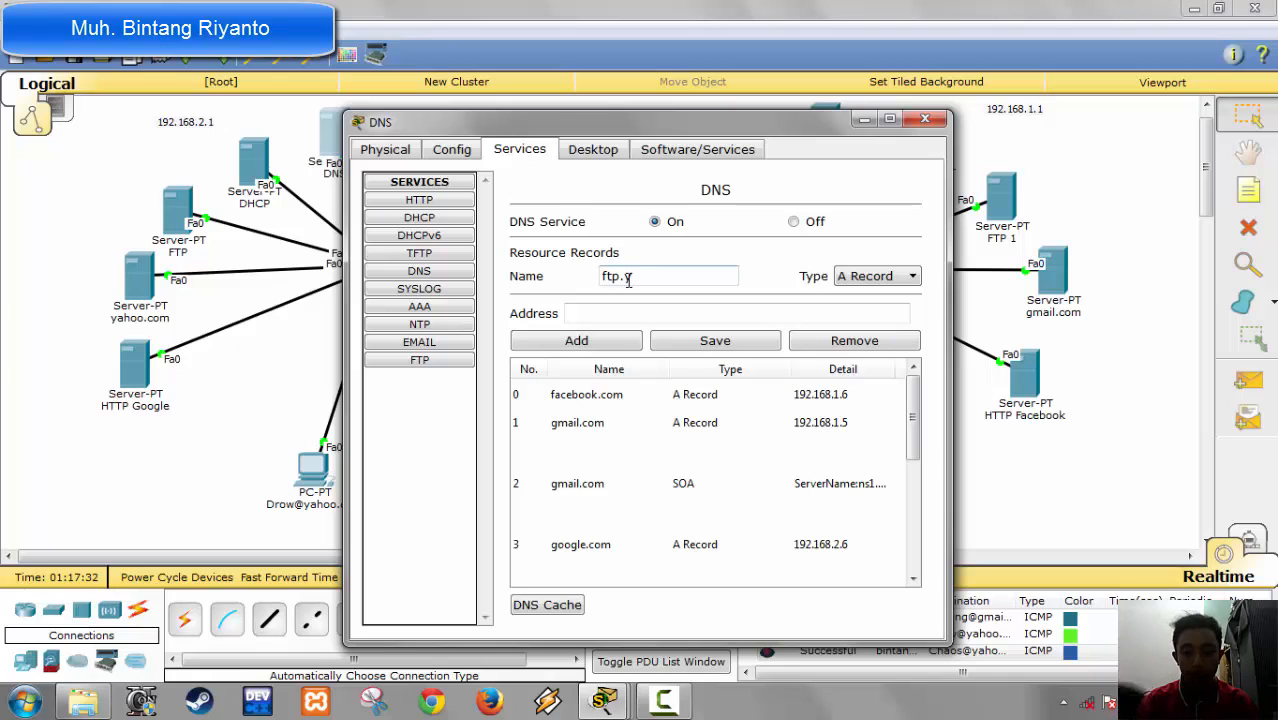
pyautogui.write('outube')
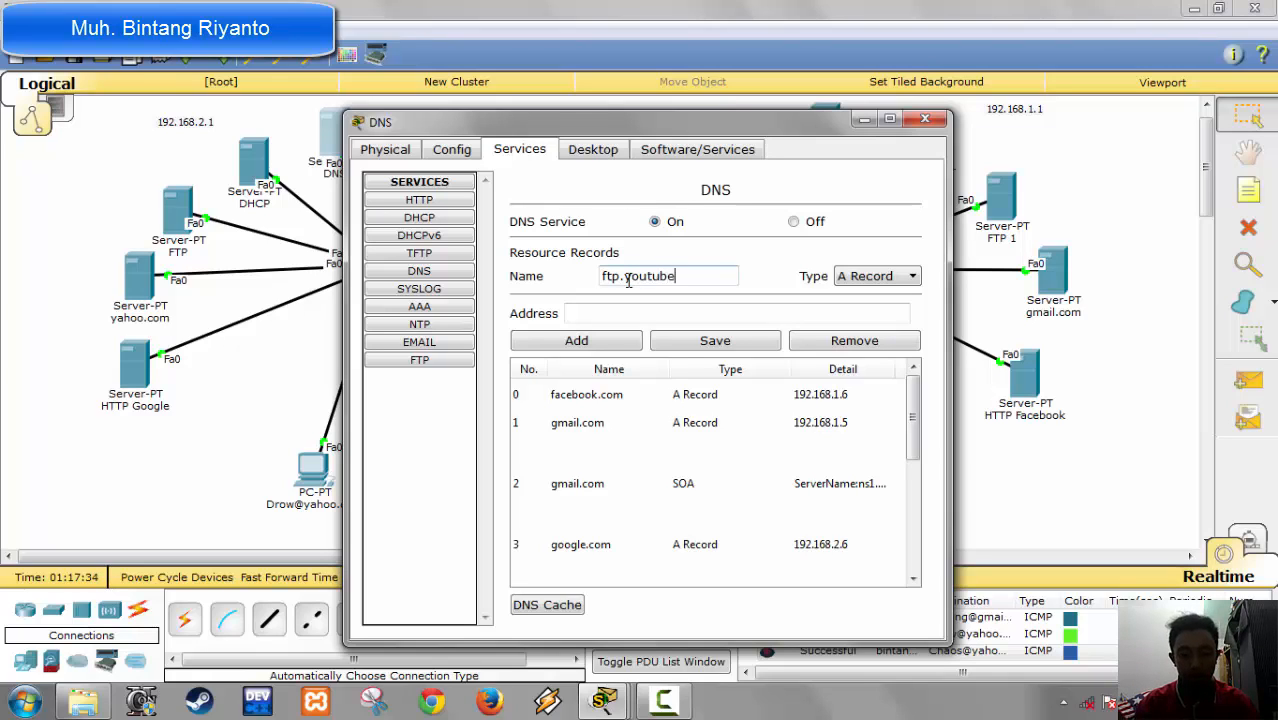
pyautogui.write('.com')
# Step: Set the ftp.youtube.com record's address to 192.168.2.4 and add it to the DNS server
pyautogui.press('Tab')
pyautogui.press('Tab')
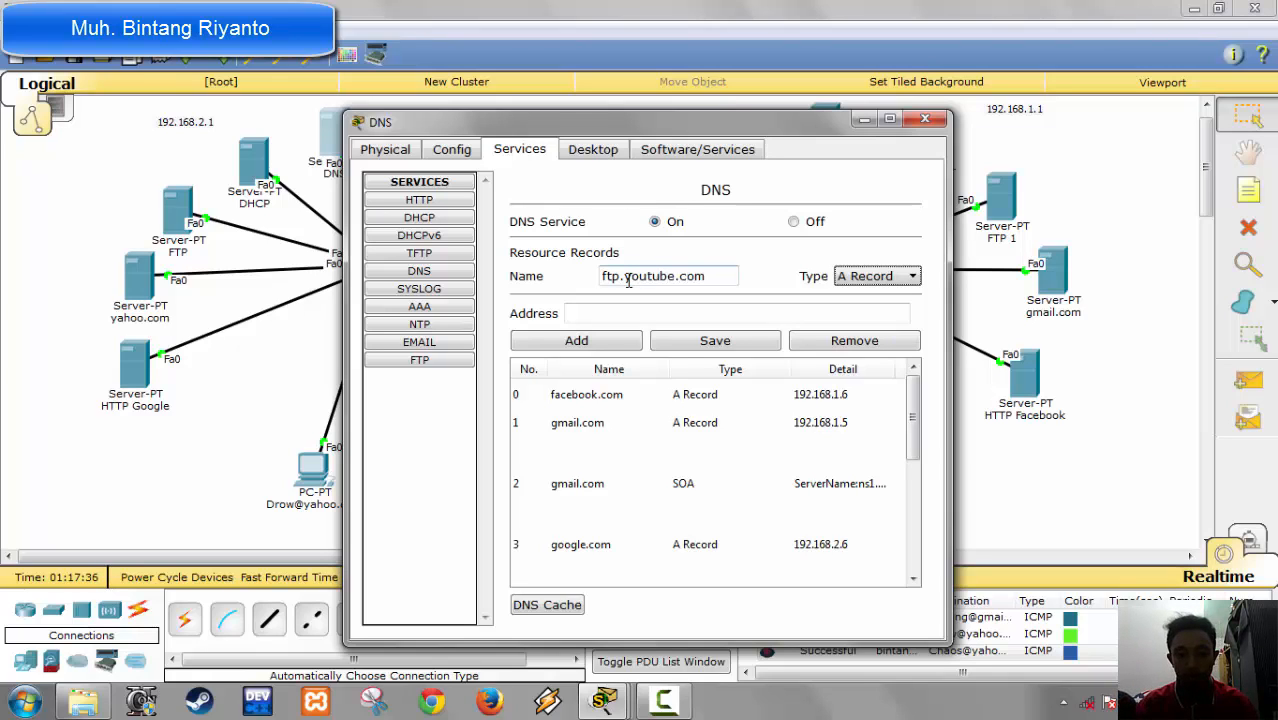
pyautogui.write('192.1')
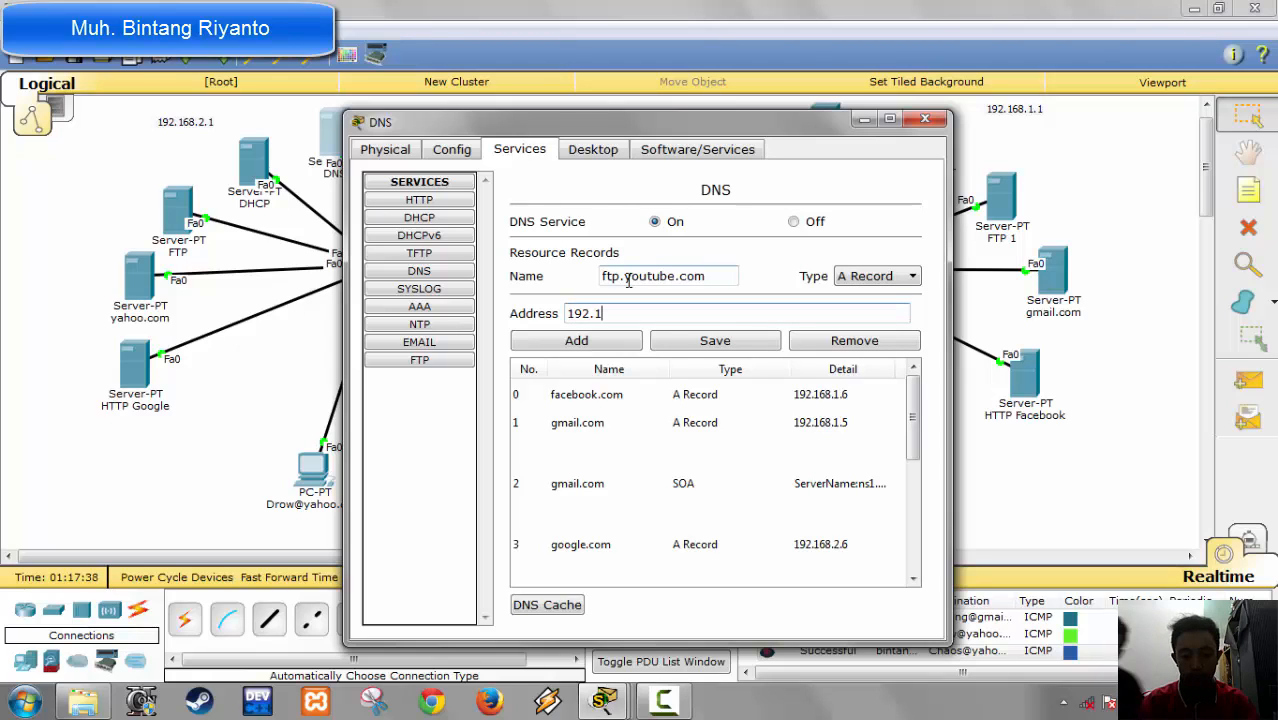
pyautogui.write('68.2.4')
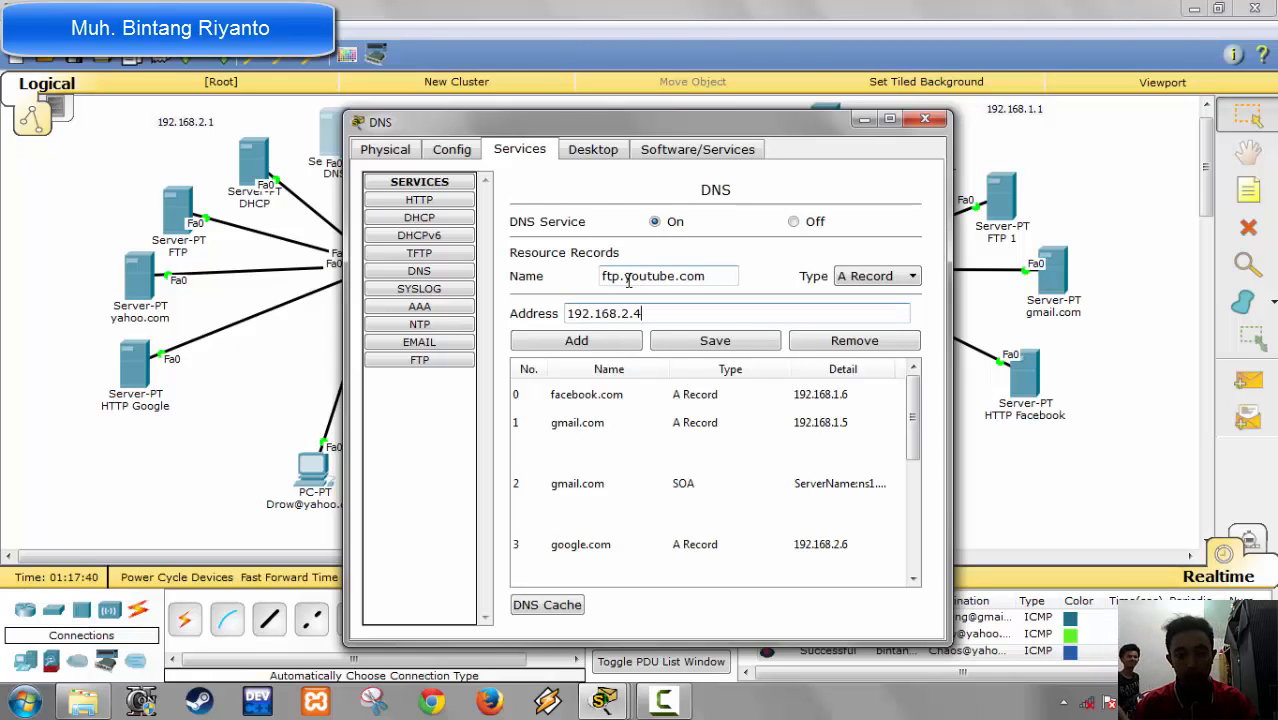
pyautogui.click(619, 346)
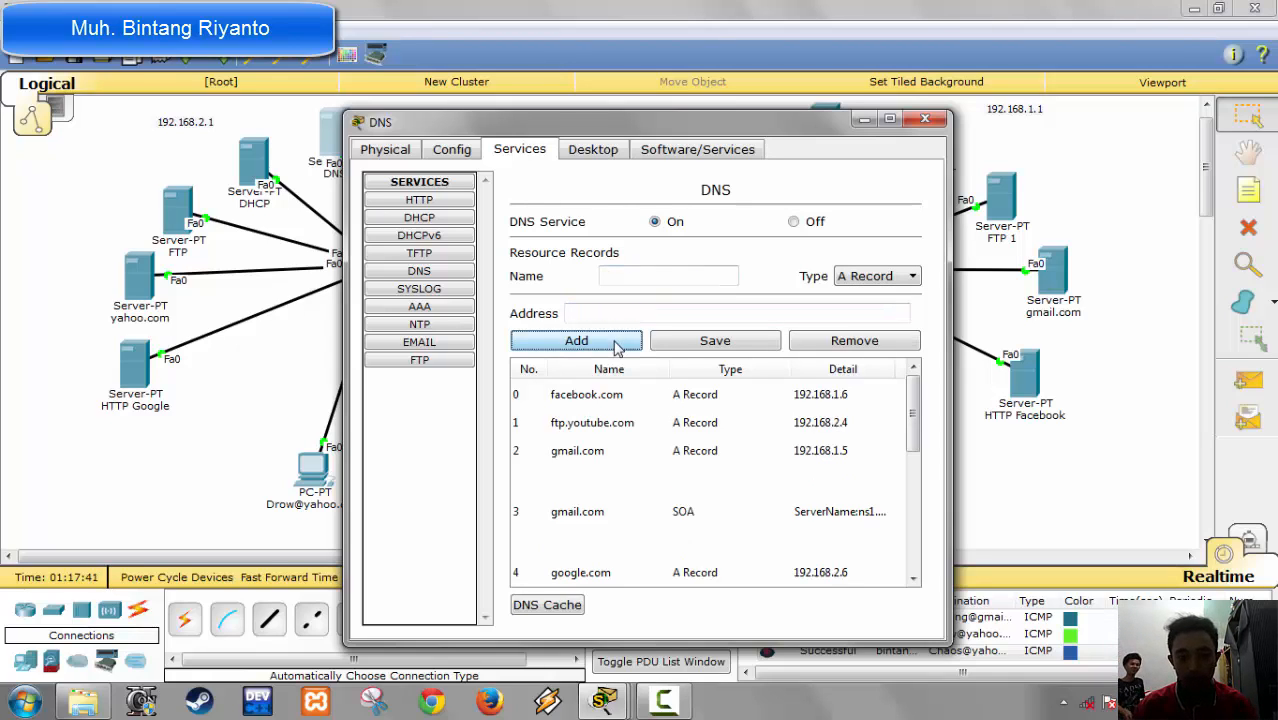
# Step: Add an A record for ftp.4shared.com with address 192.168.1.4 to the same DNS server, then close the server
pyautogui.click(661, 284)
pyautogui.write('ftp.')
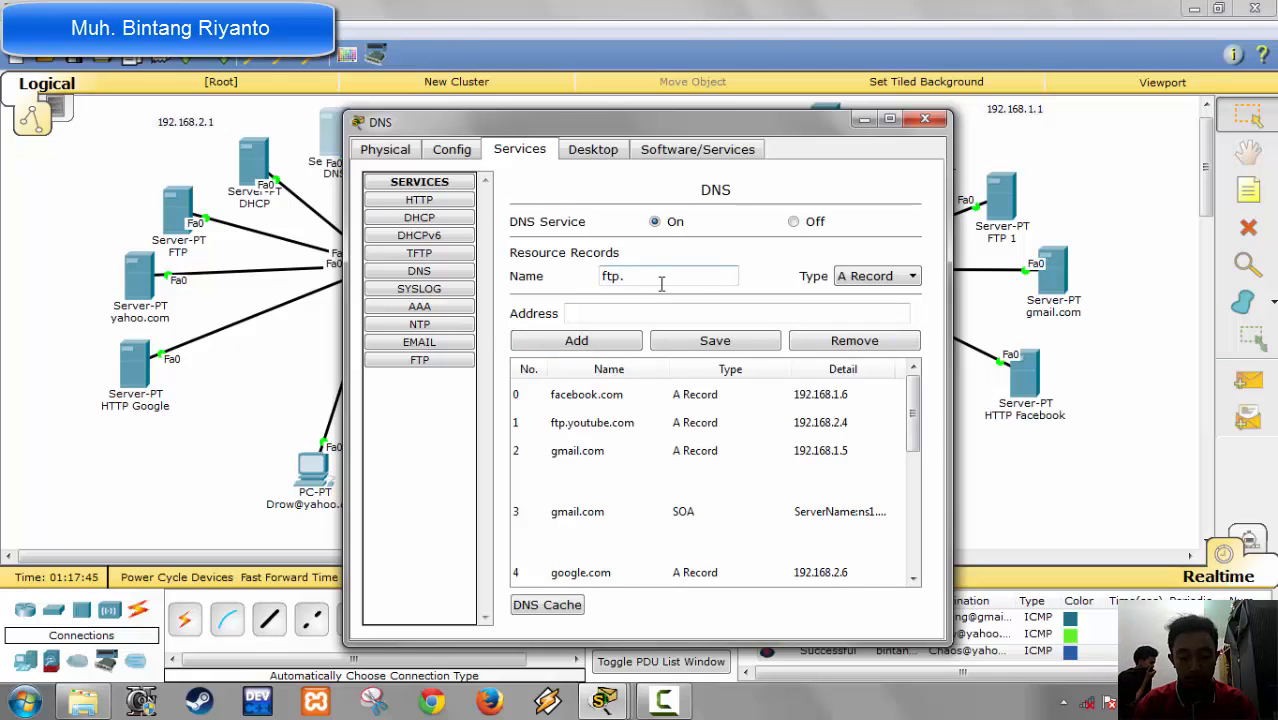
pyautogui.write('4shared')
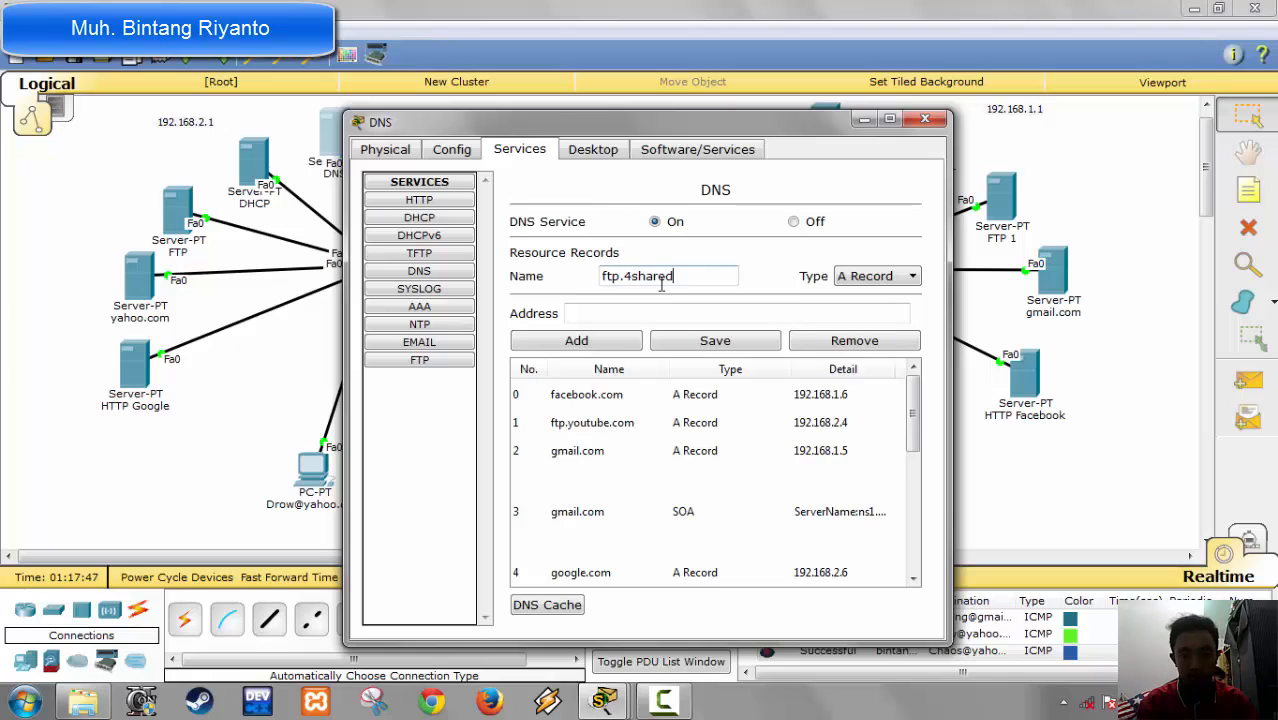
pyautogui.write('.com')
pyautogui.press('Tab')
pyautogui.press('Tab')
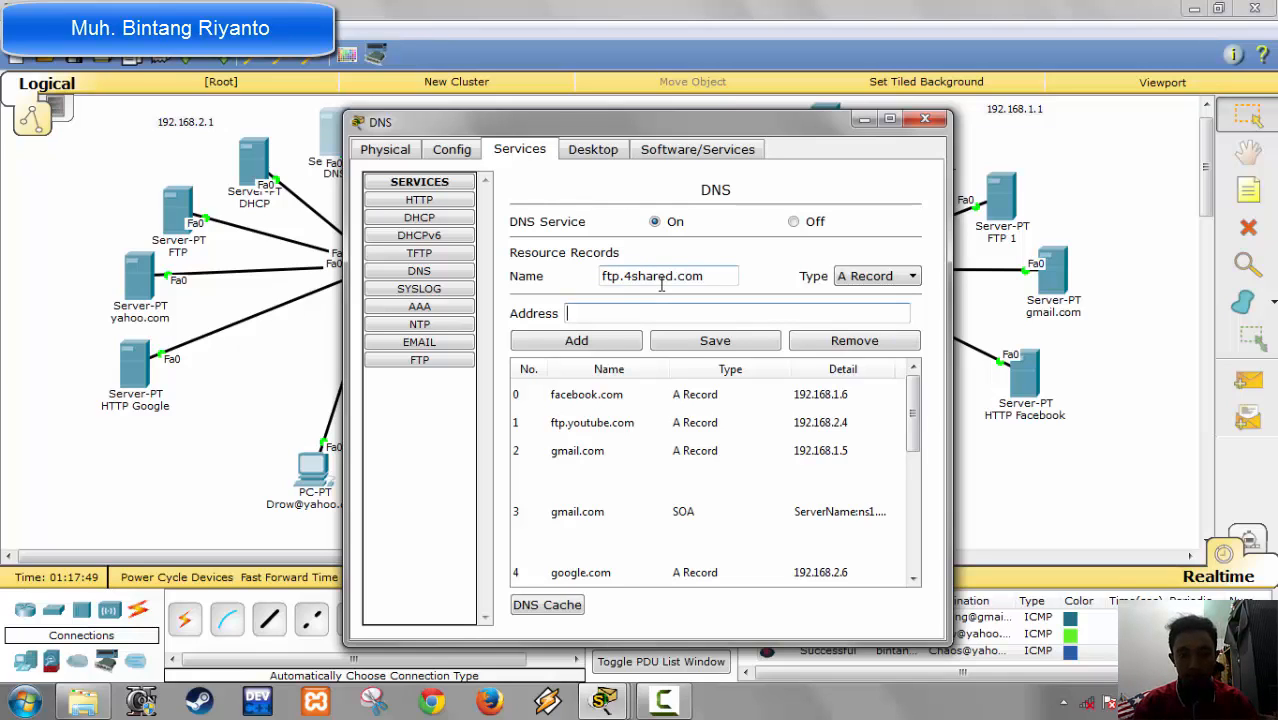
pyautogui.write('192.168.1.')
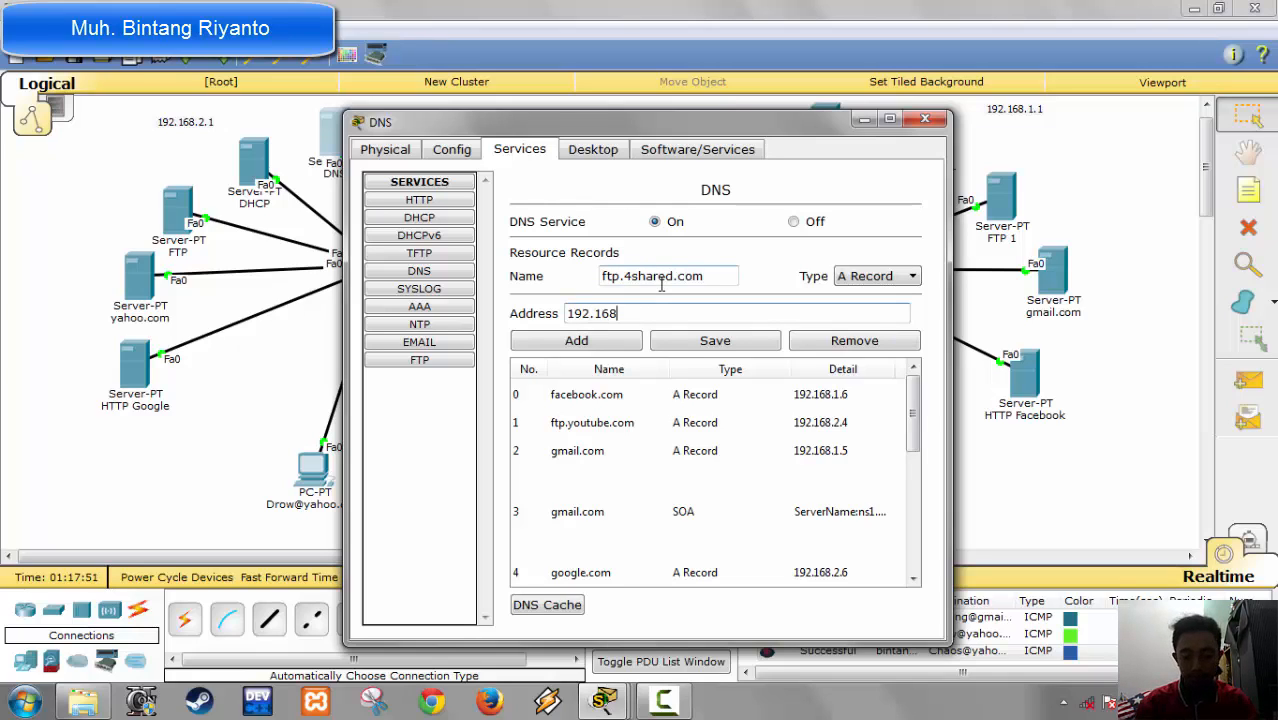
pyautogui.write('4')
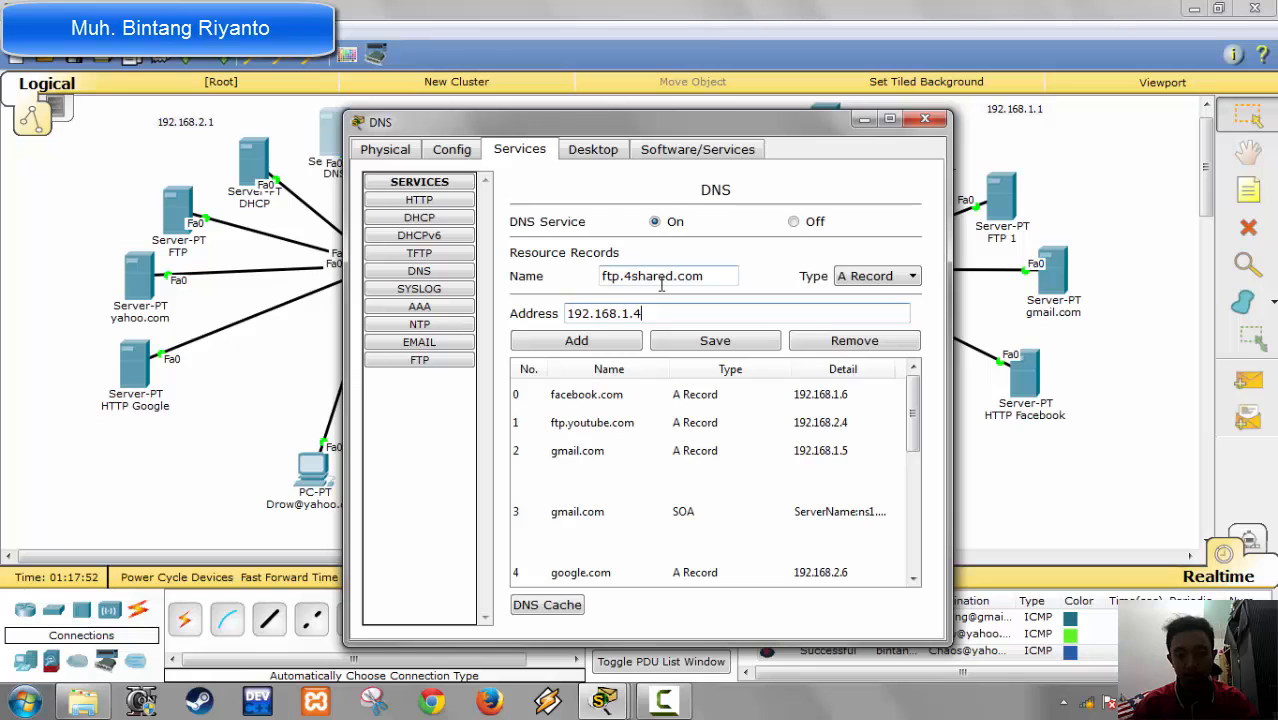
pyautogui.click(618, 339)
pyautogui.click(926, 120)
# Step: Open the DNS service of the DNS 1 server and enter ftp.4shared.com as the name of a new A record
pyautogui.click(826, 125)
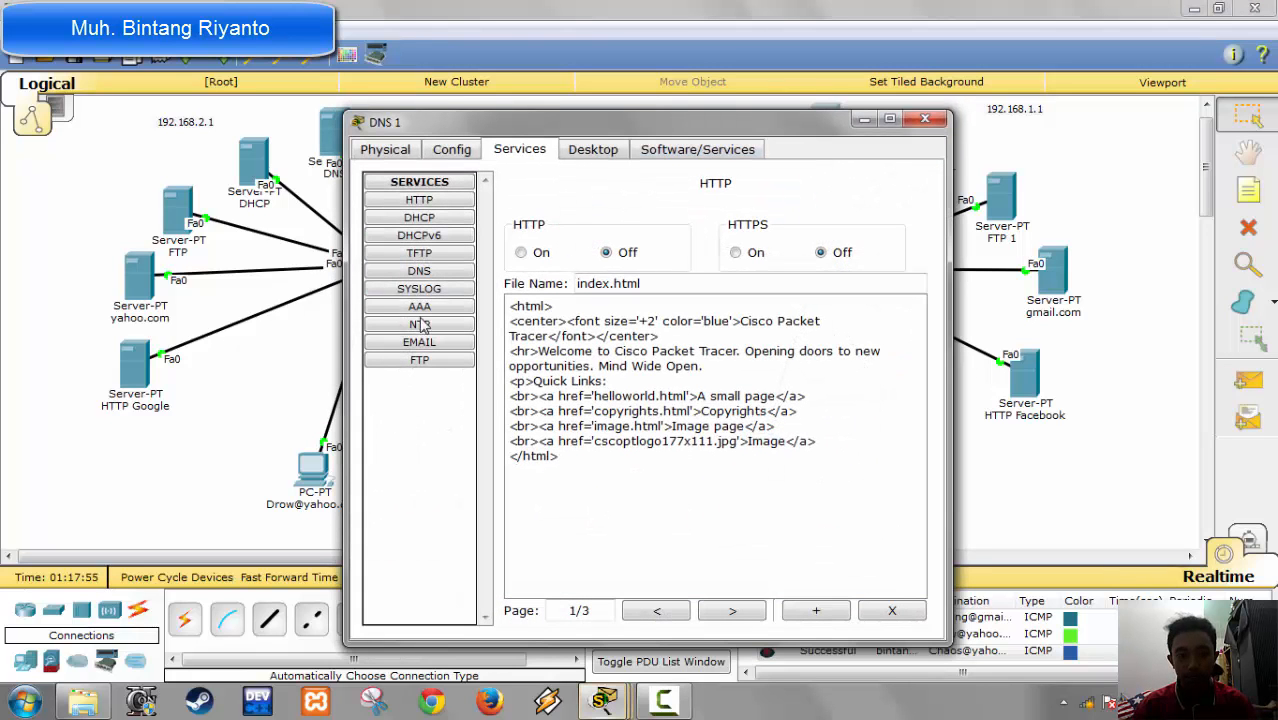
pyautogui.click(419, 271)
pyautogui.click(645, 316)
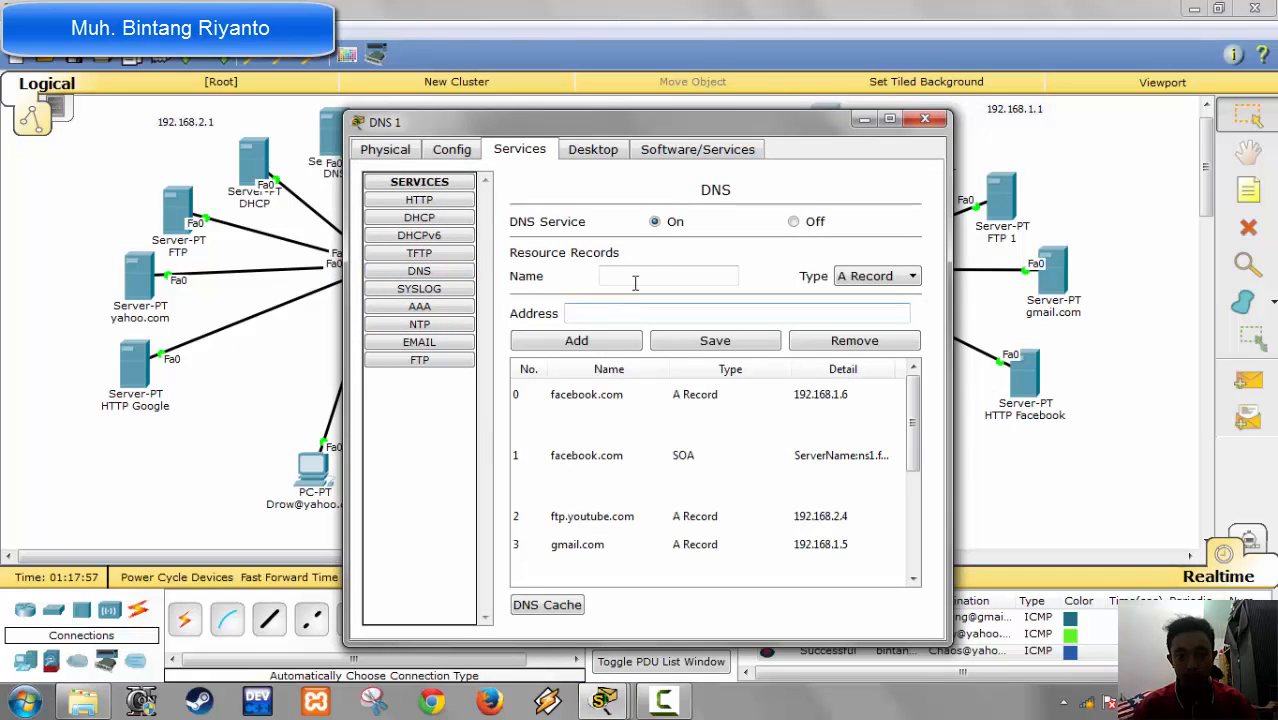
pyautogui.click(635, 280)
pyautogui.write('ft')
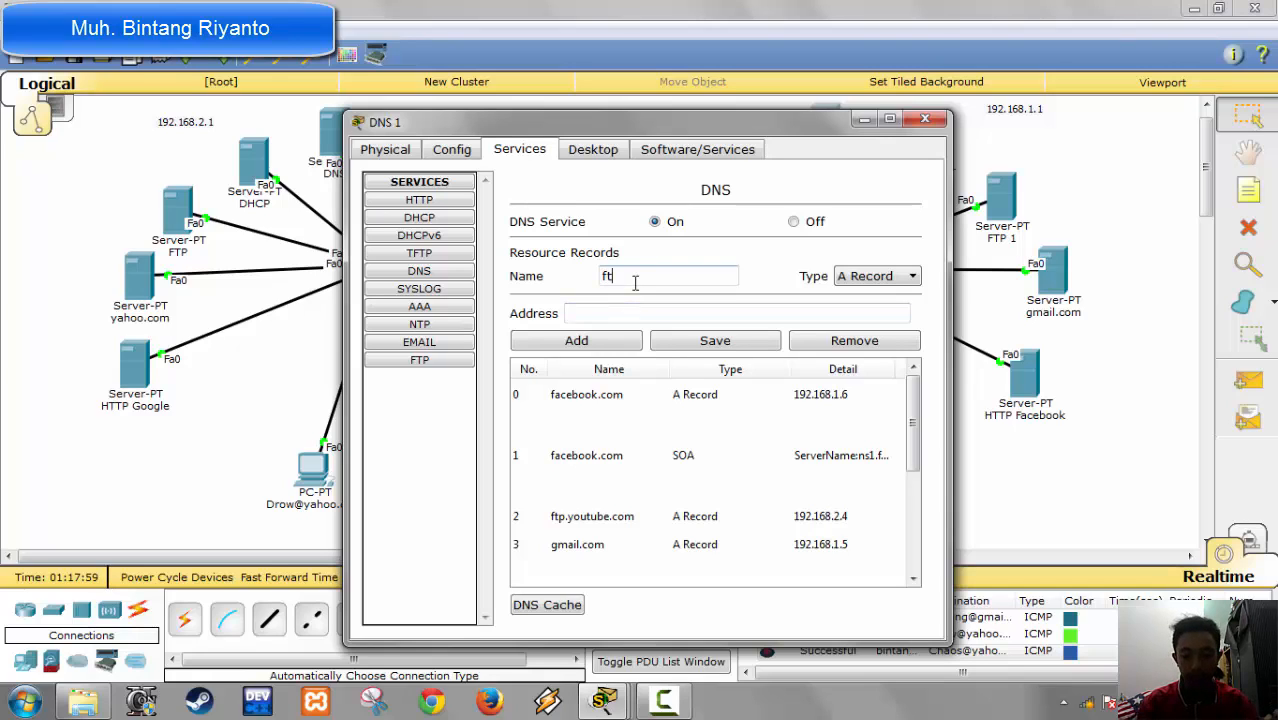
pyautogui.write('p.')
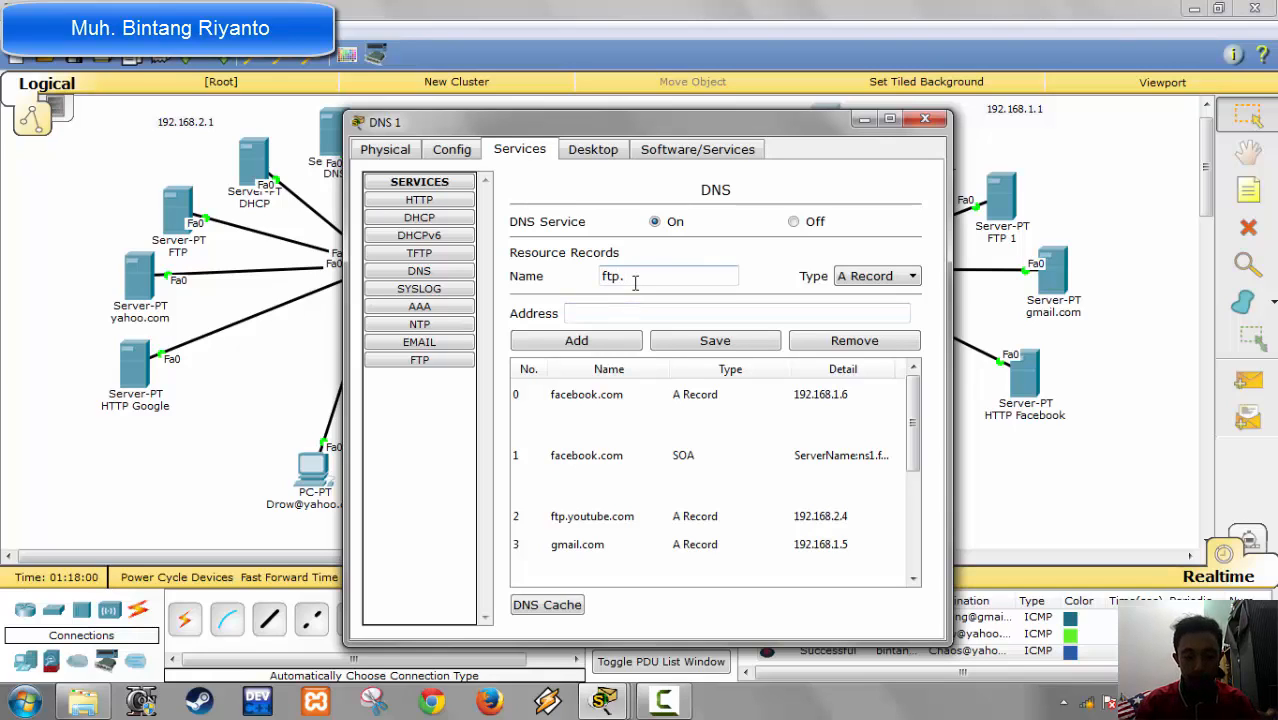
pyautogui.write('y')
pyautogui.press('BackSpace')
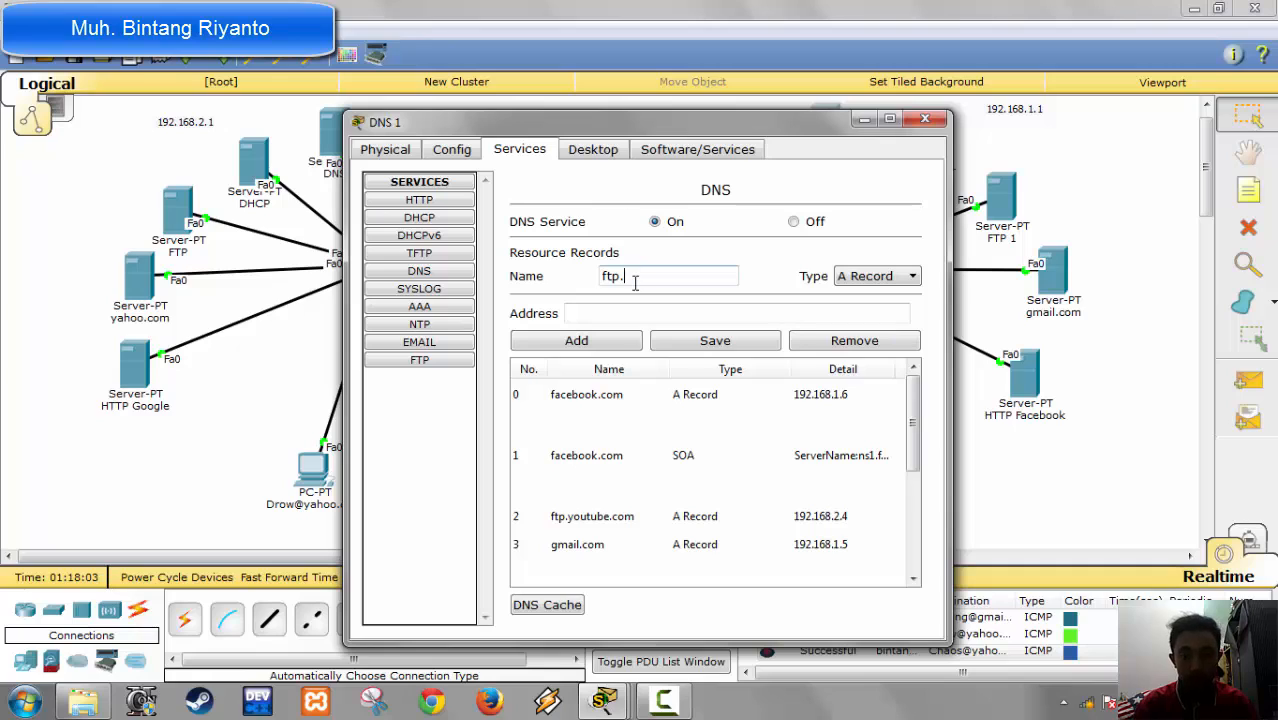
pyautogui.write('yo')
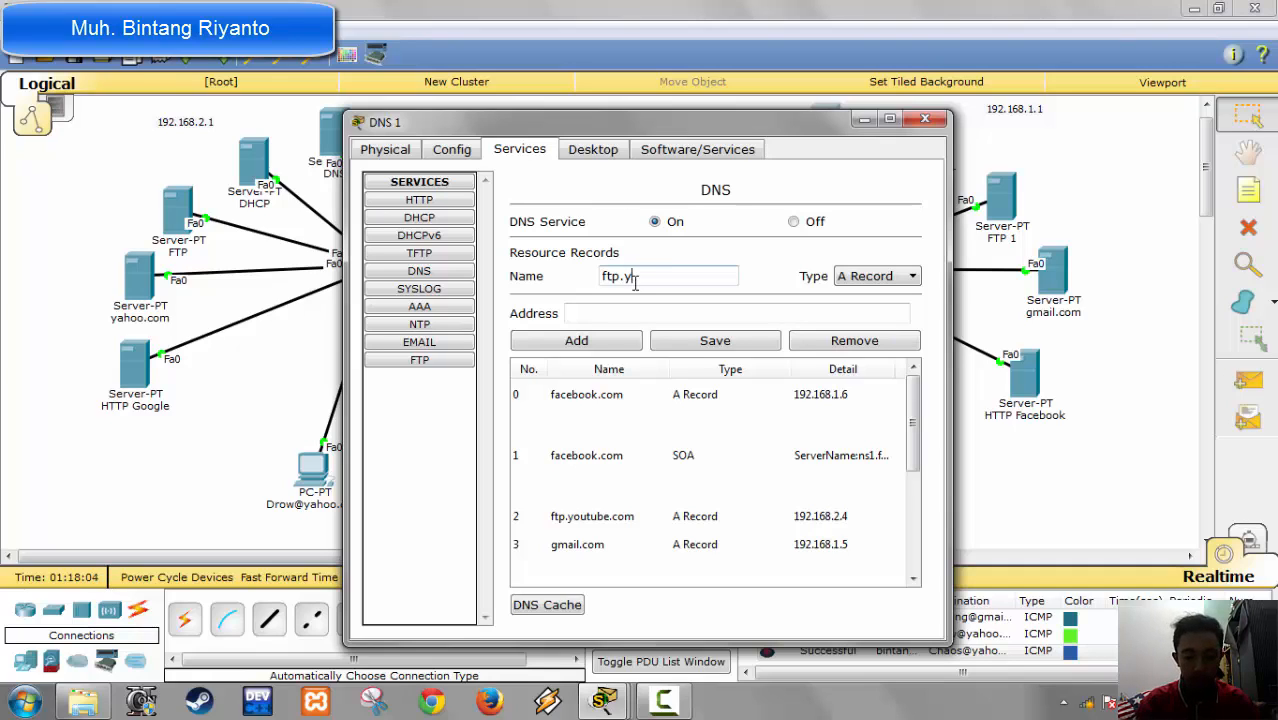
pyautogui.press('BackSpace')
pyautogui.press('BackSpace')
pyautogui.write('4shared.')
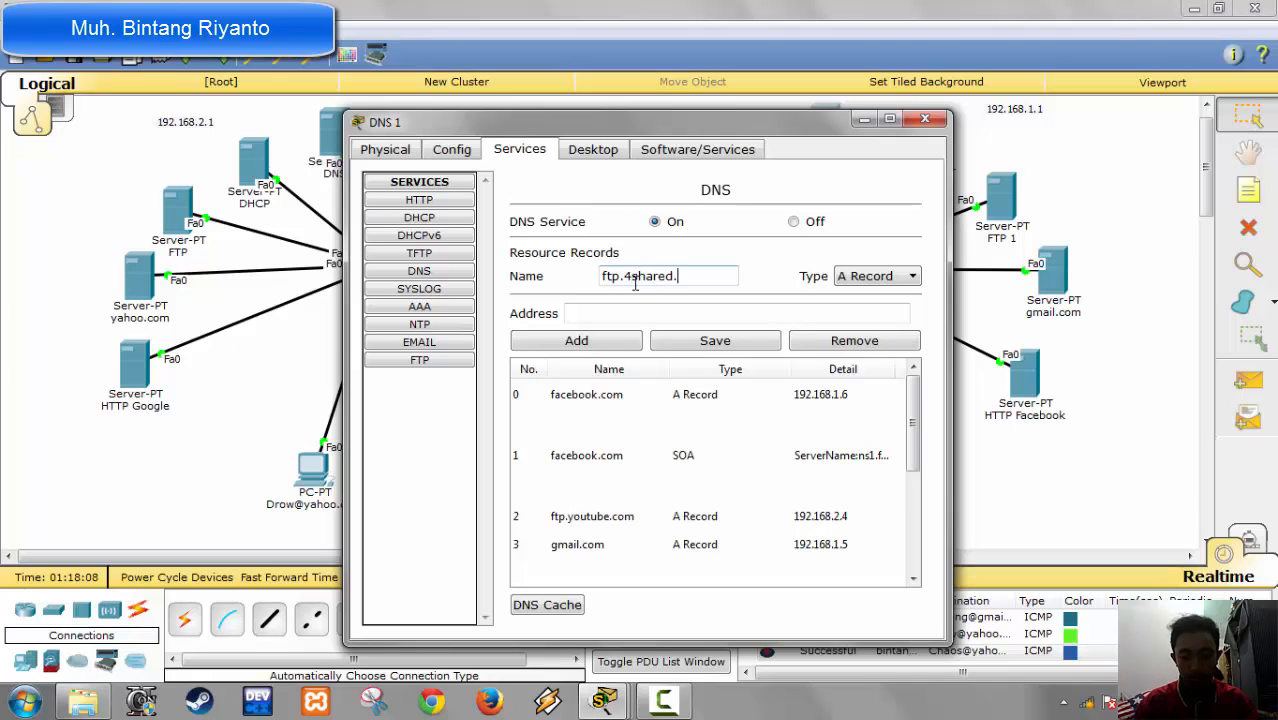
pyautogui.write('com')
# Step: Set the ftp.4shared.com record's address to 192.168.1.4, add it to DNS 1, and close the server
pyautogui.press('Tab')
pyautogui.press('Tab')
pyautogui.write('192.')
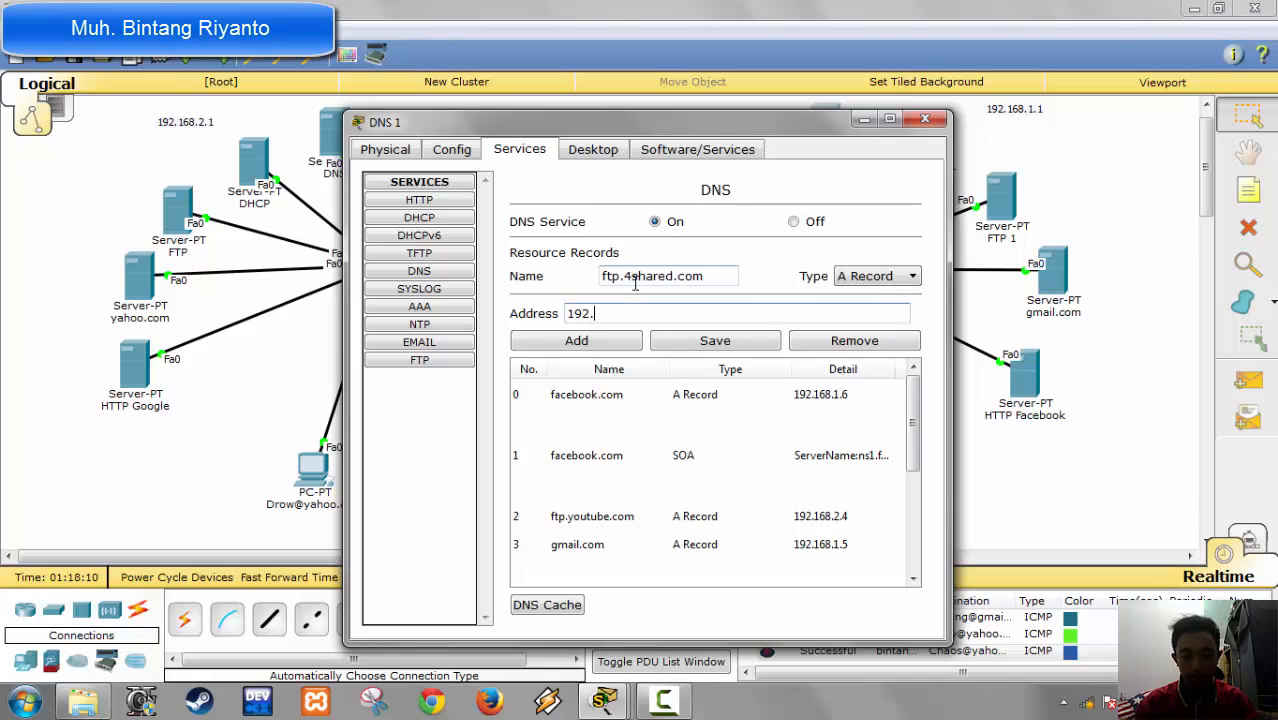
pyautogui.write('168.1.')
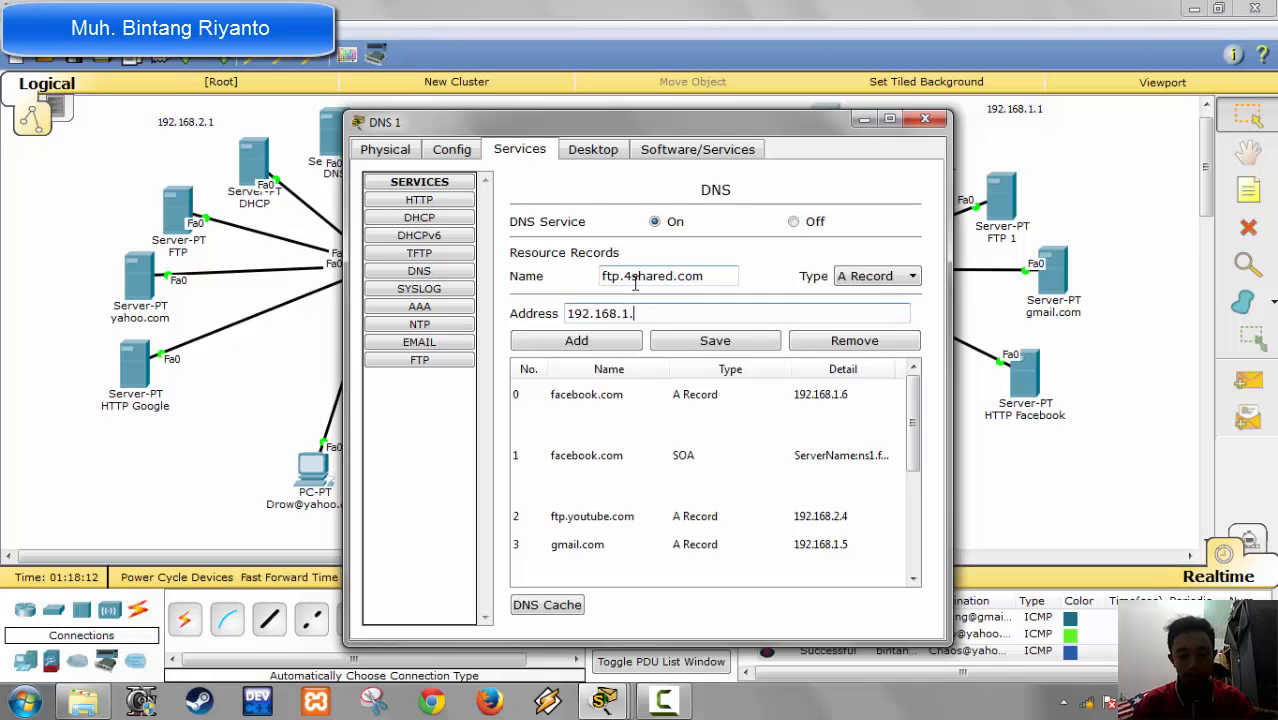
pyautogui.write('4')
pyautogui.click(589, 346)
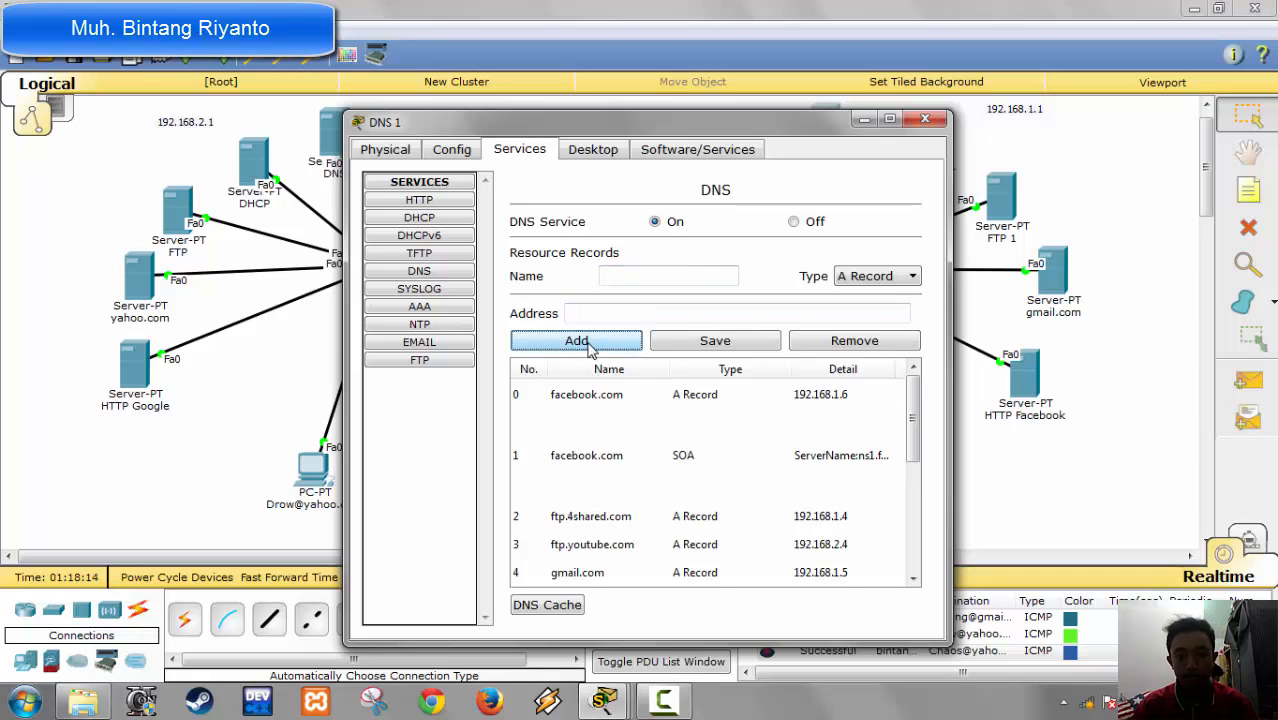
pyautogui.click(924, 119)
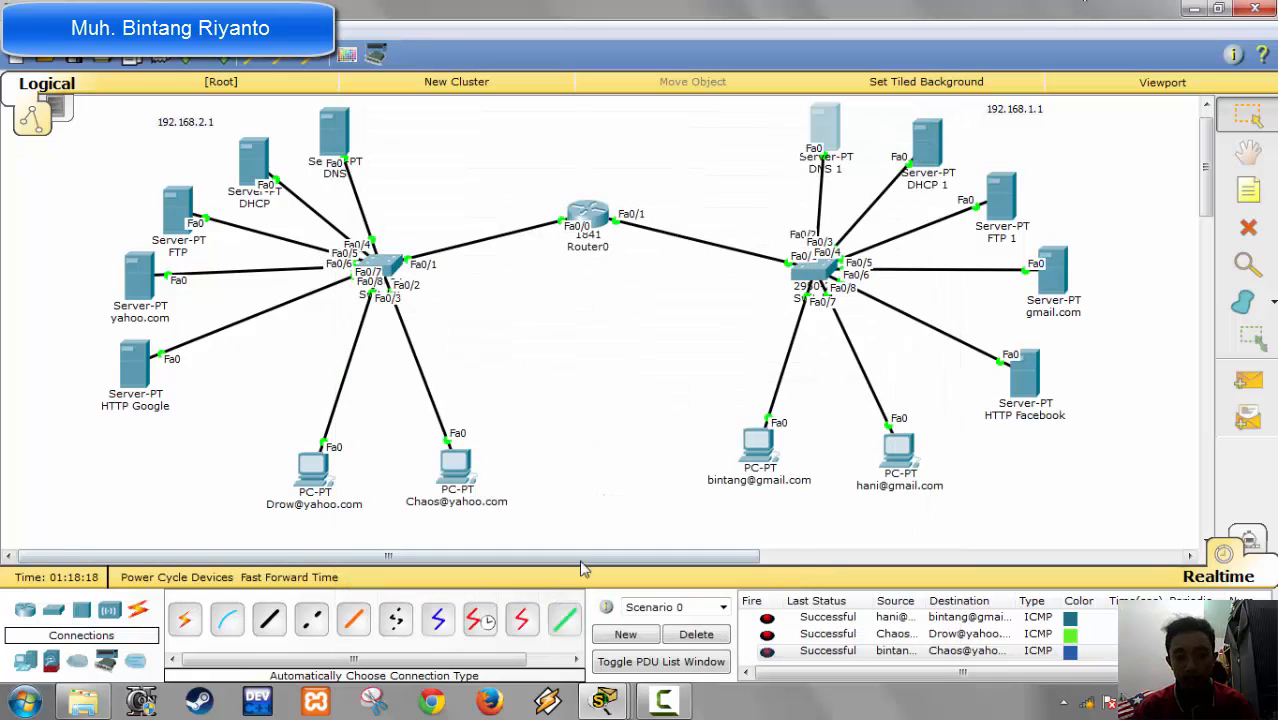
# Step: Open the command prompt of the first gmail PC in the 192.168.1.1 network and exit the running nslookup session
pyautogui.moveTo(758, 462)
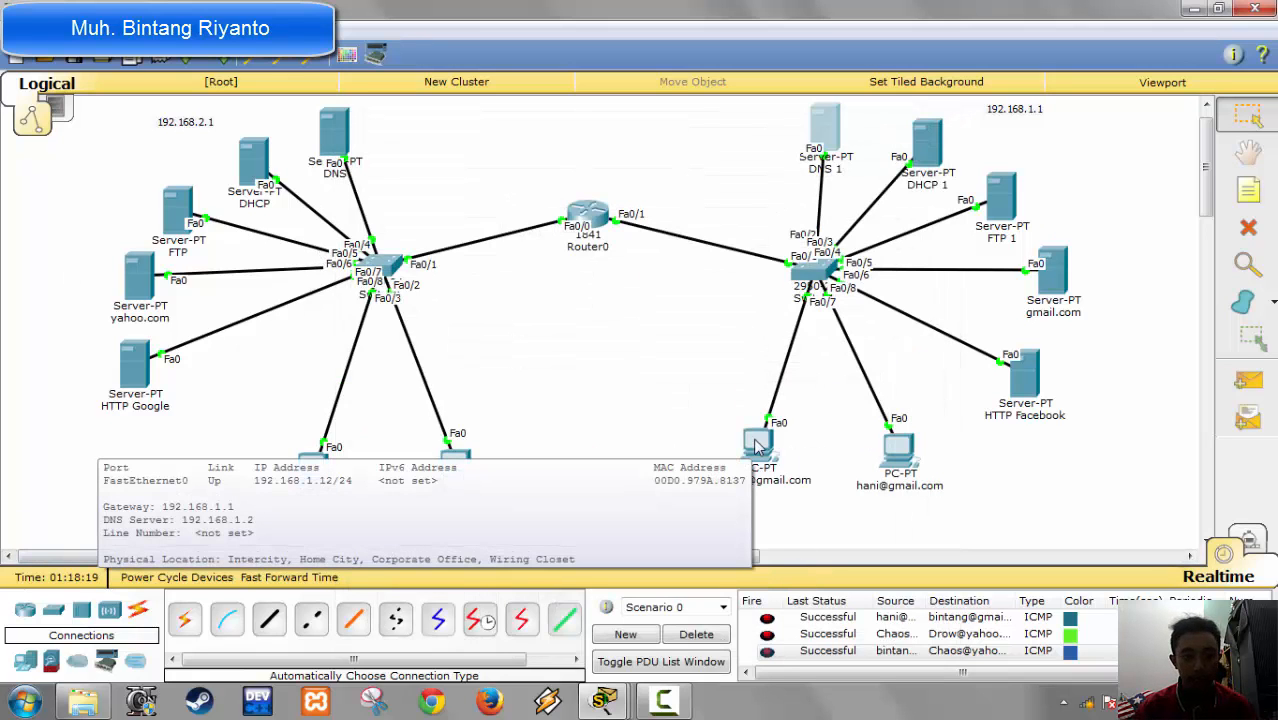
pyautogui.click(758, 440)
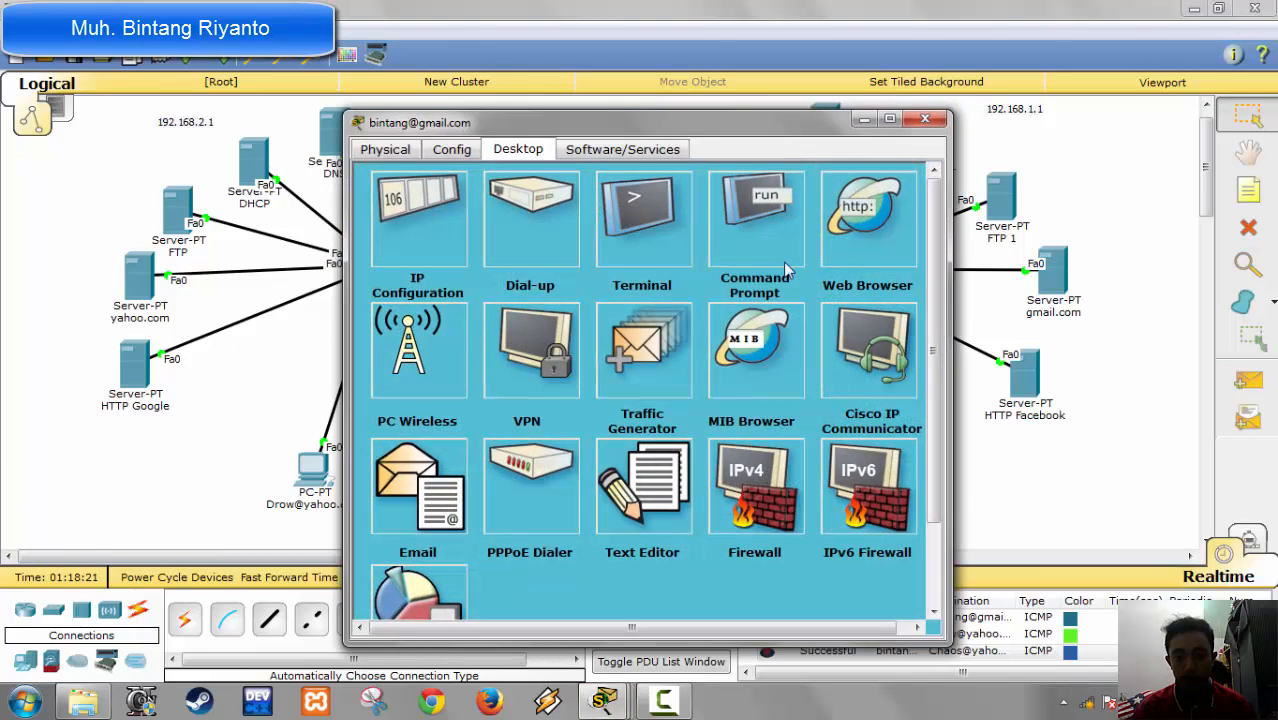
pyautogui.click(653, 215)
pyautogui.press('Return')
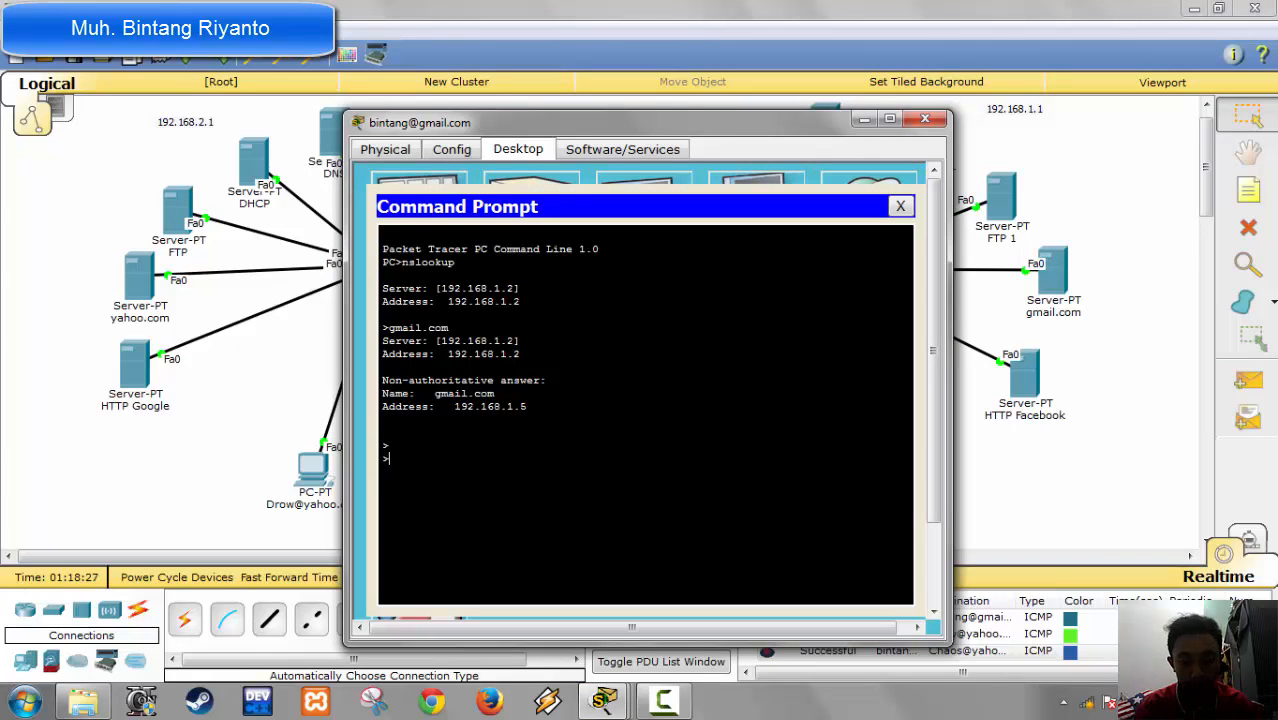
pyautogui.write('exit')
pyautogui.press('Return')
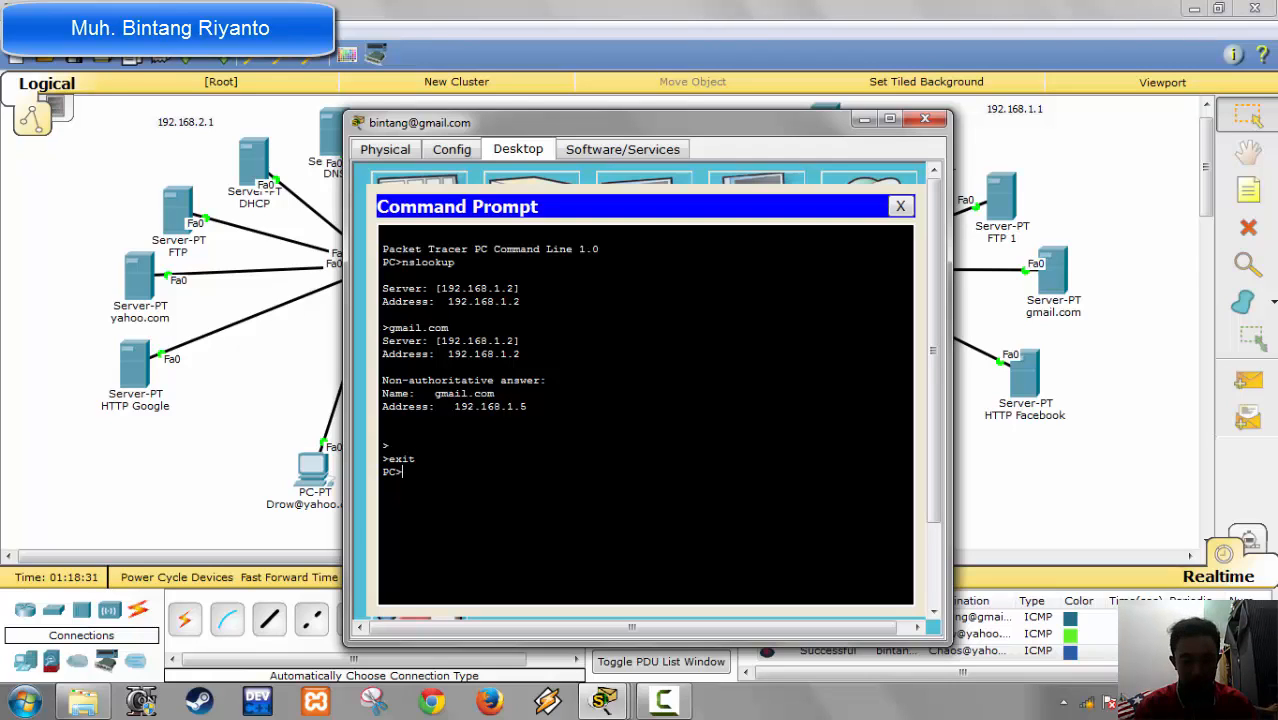
pyautogui.write('ftp ')
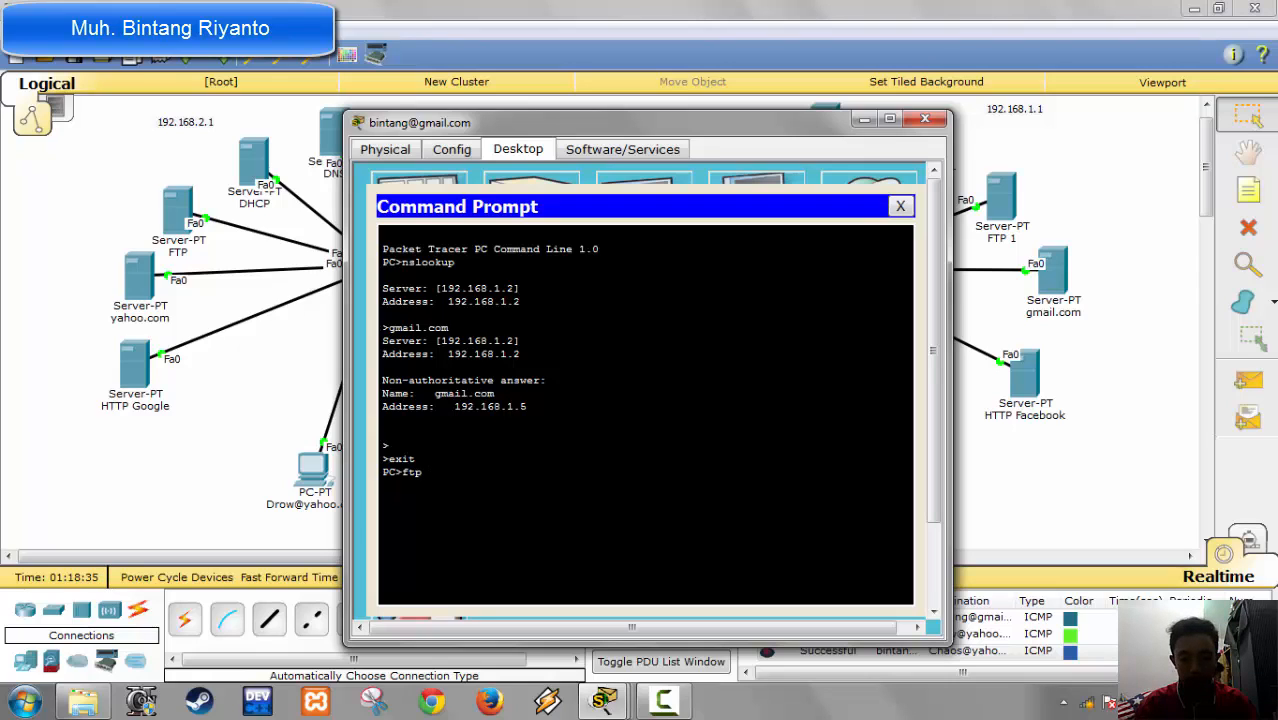
pyautogui.write('192.168')
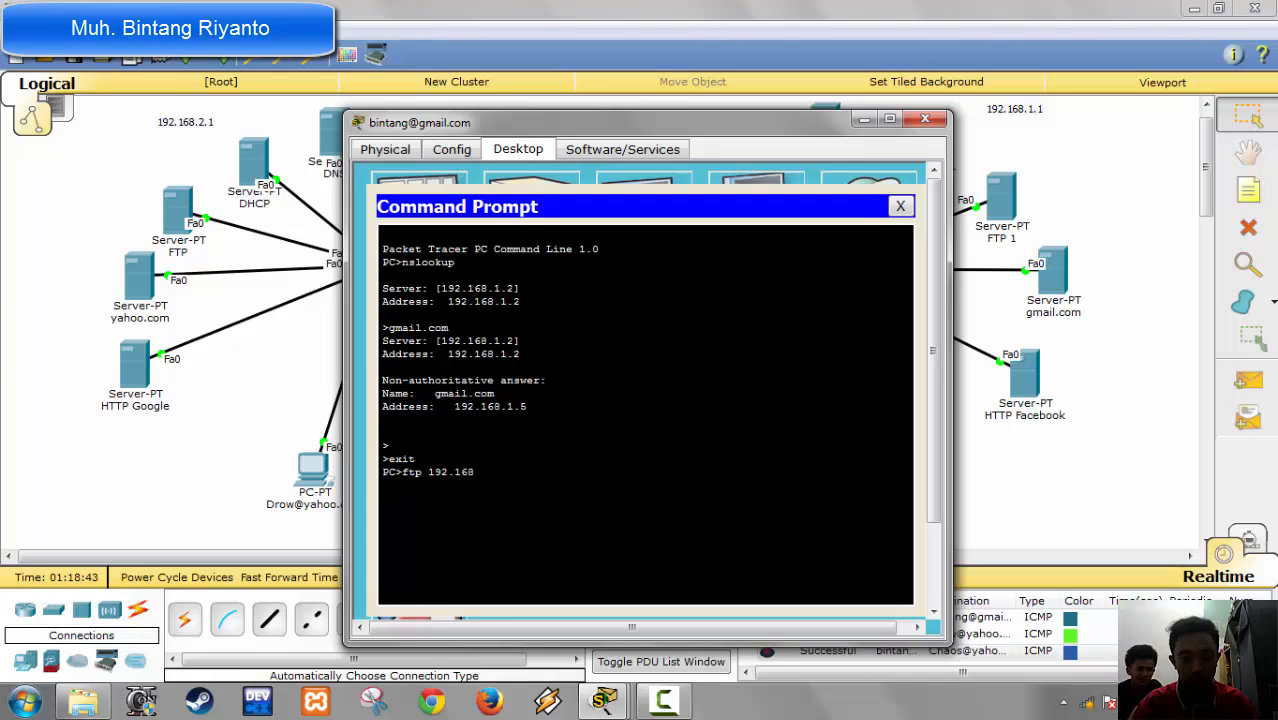
pyautogui.press('BackSpace')
pyautogui.press('BackSpace')
pyautogui.press('BackSpace')
pyautogui.press('BackSpace')
pyautogui.press('BackSpace')
pyautogui.press('BackSpace')
pyautogui.press('BackSpace')
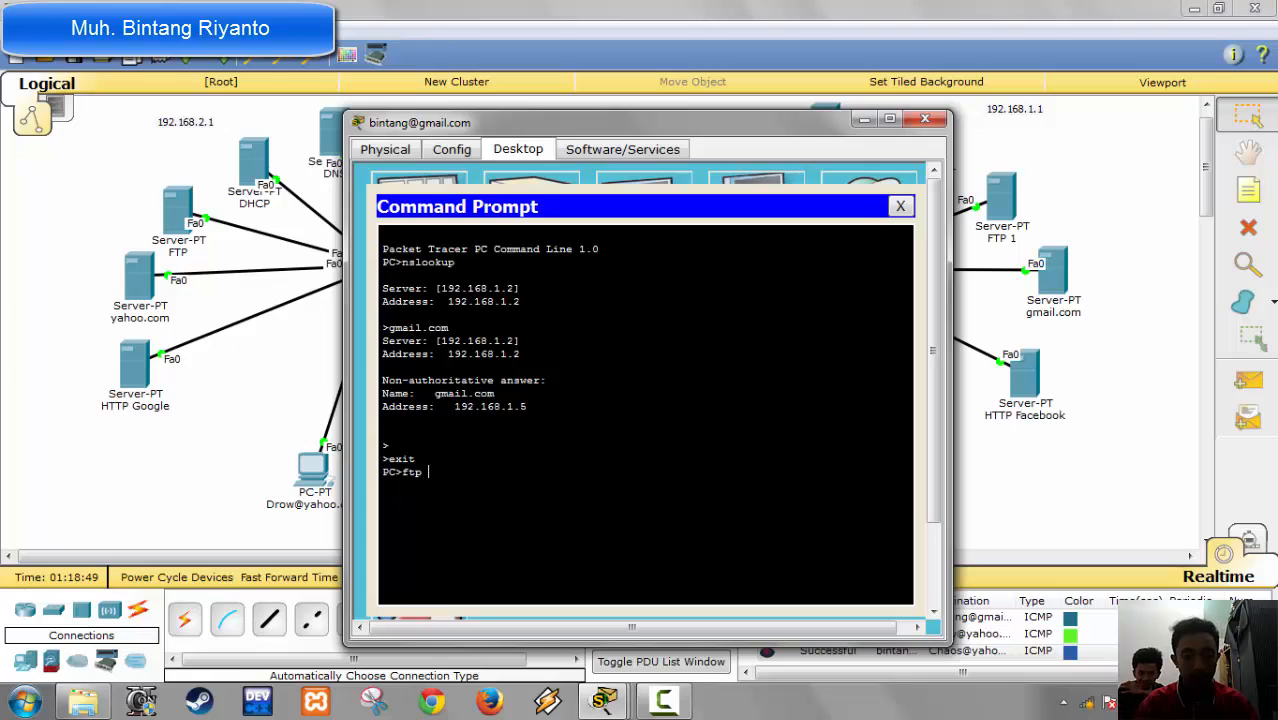
pyautogui.write('yo')
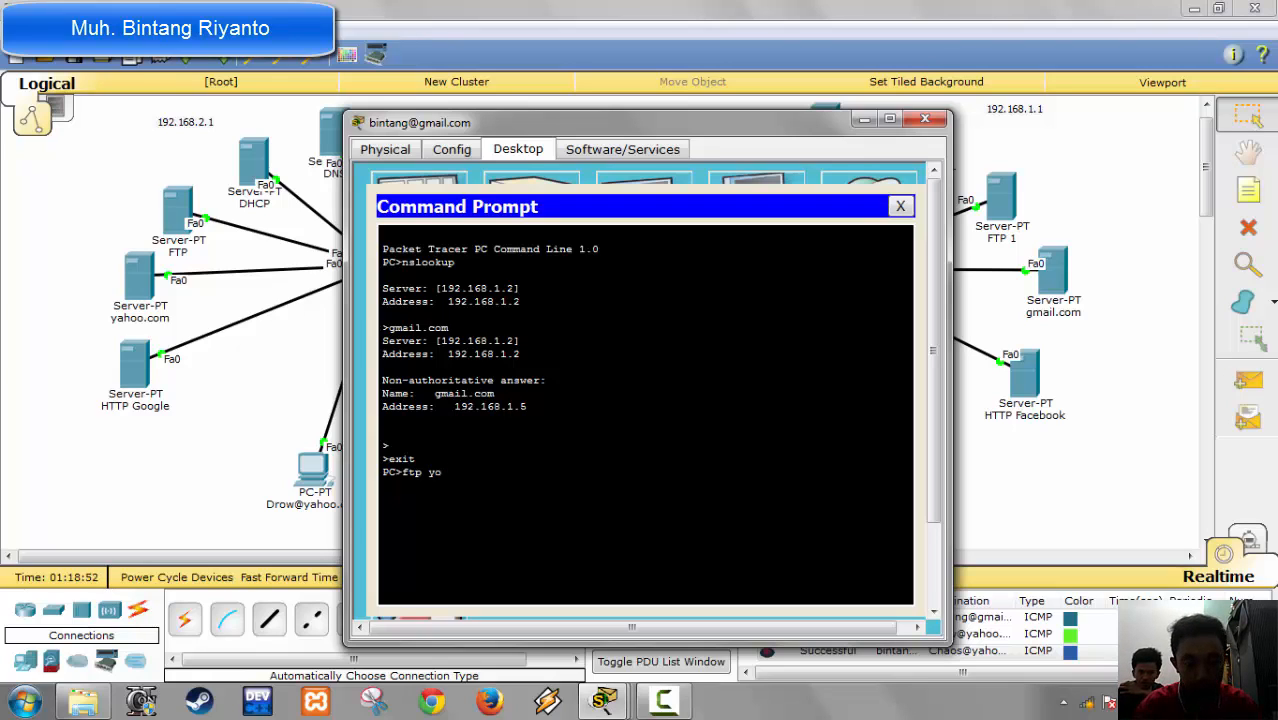
pyautogui.write('iutube')
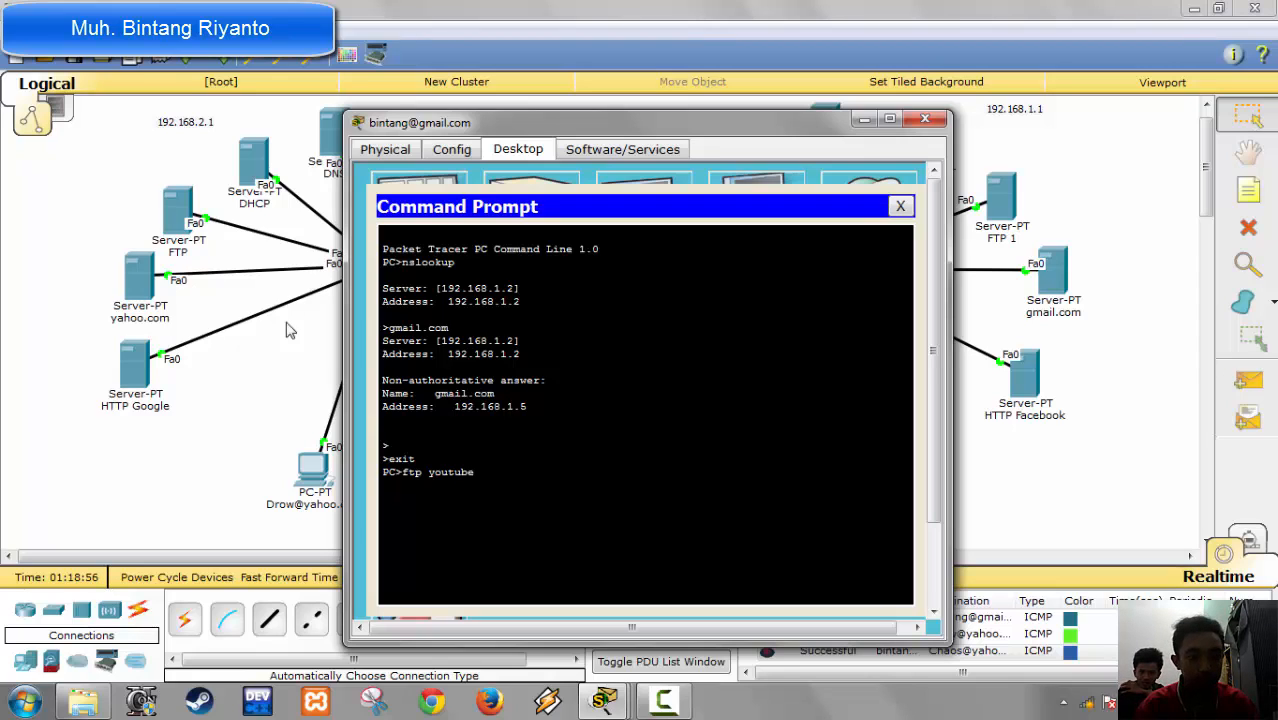
pyautogui.write('.')
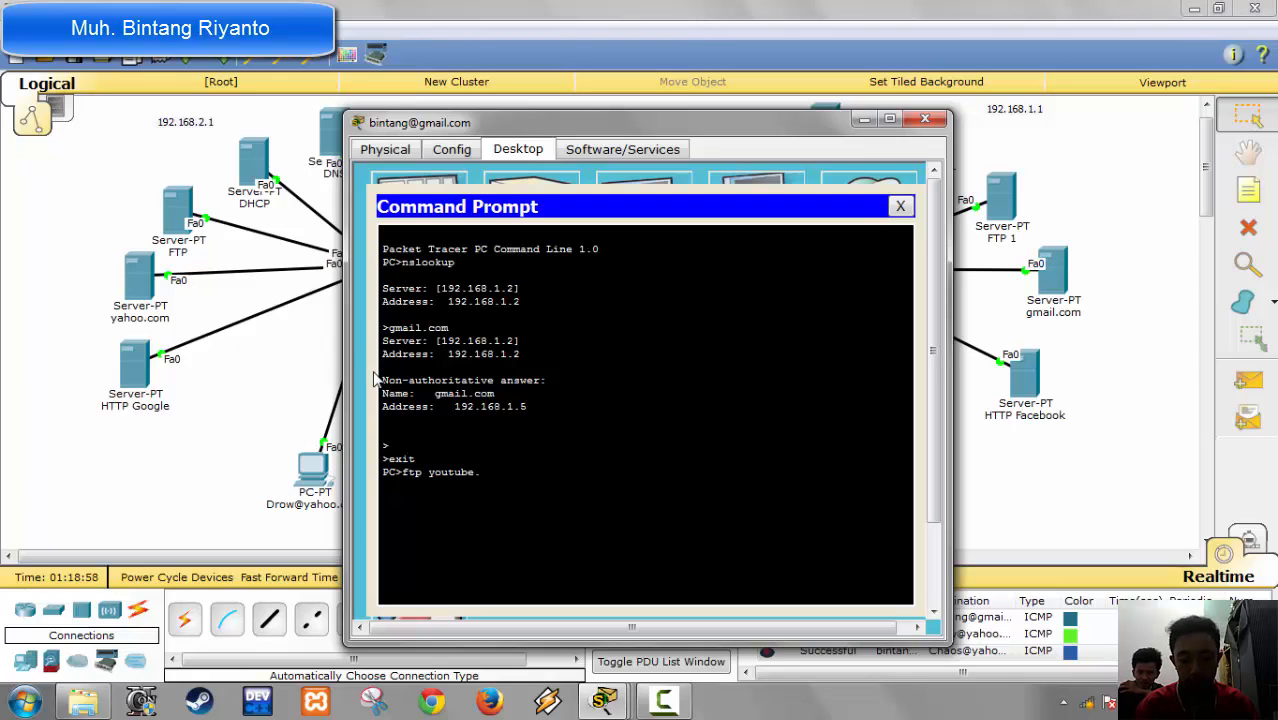
pyautogui.write('com')
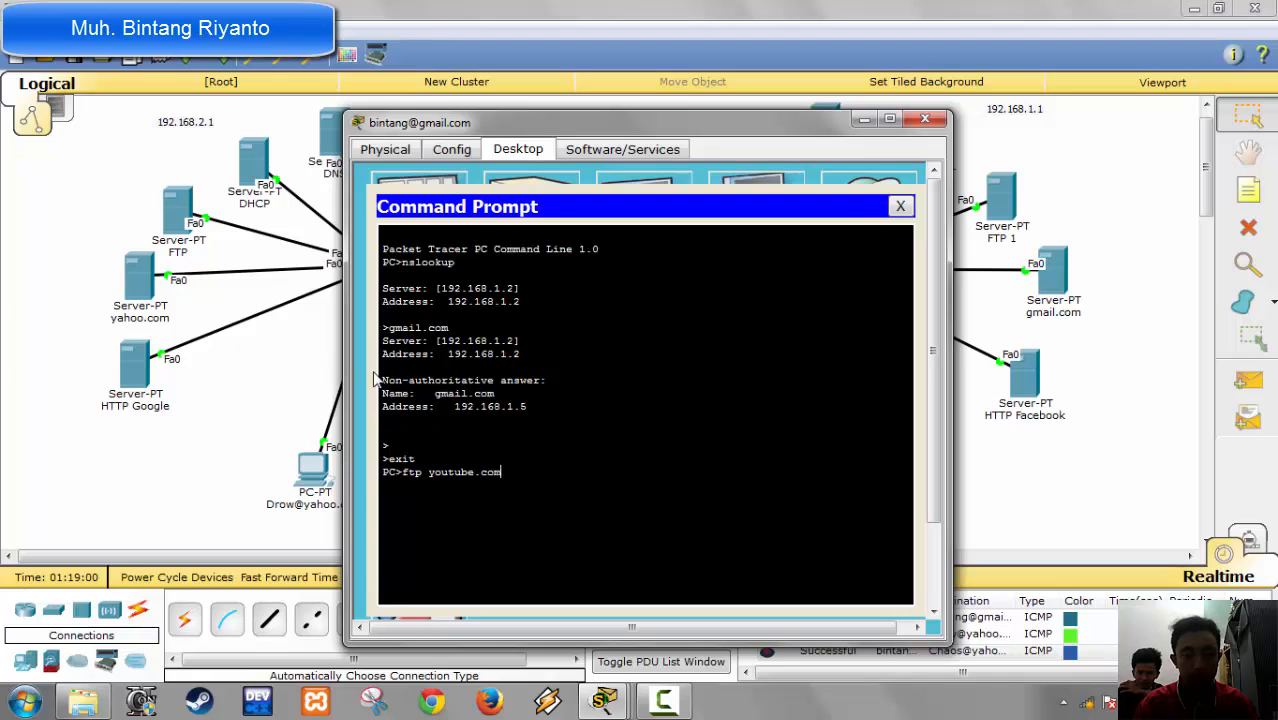
pyautogui.press('BackSpace')
pyautogui.press('BackSpace')
pyautogui.press('BackSpace')
pyautogui.press('BackSpace')
pyautogui.press('BackSpace')
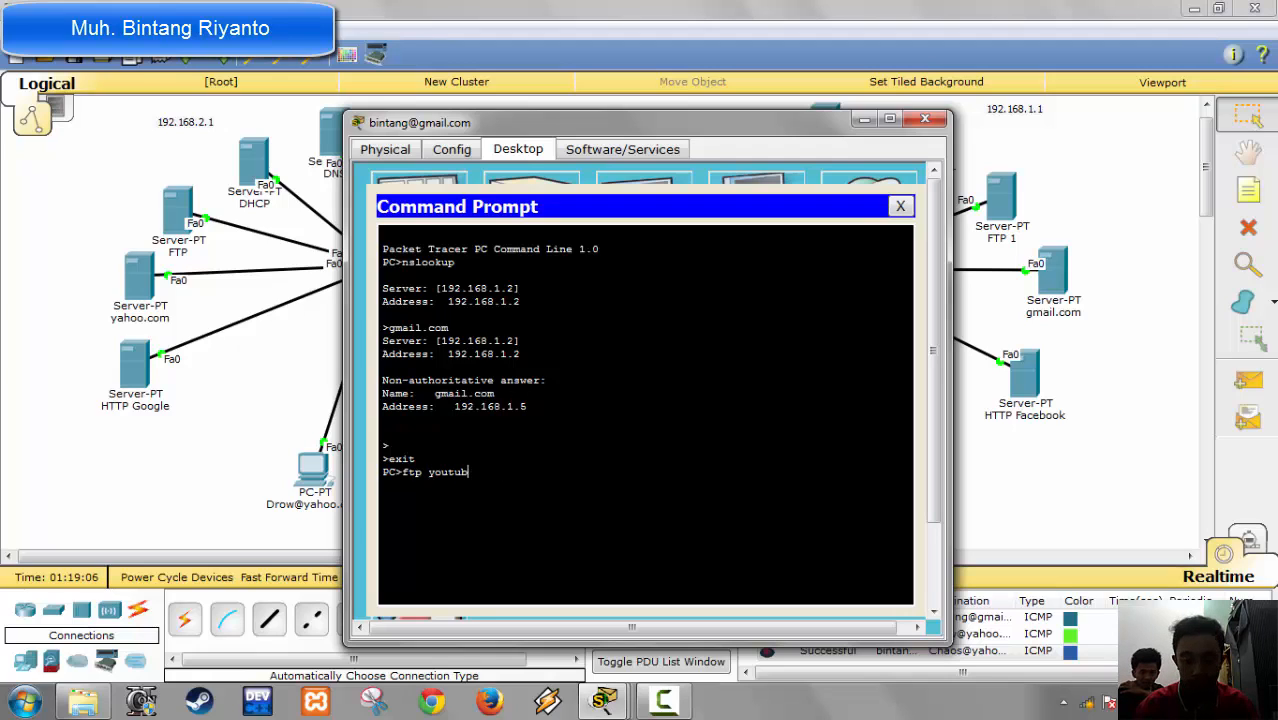
pyautogui.write('.')
pyautogui.press('Left')
pyautogui.press('Left')
pyautogui.press('Left')
pyautogui.press('Left')
pyautogui.press('Left')
pyautogui.press('Left')
pyautogui.press('Left')
pyautogui.press('BackSpace')
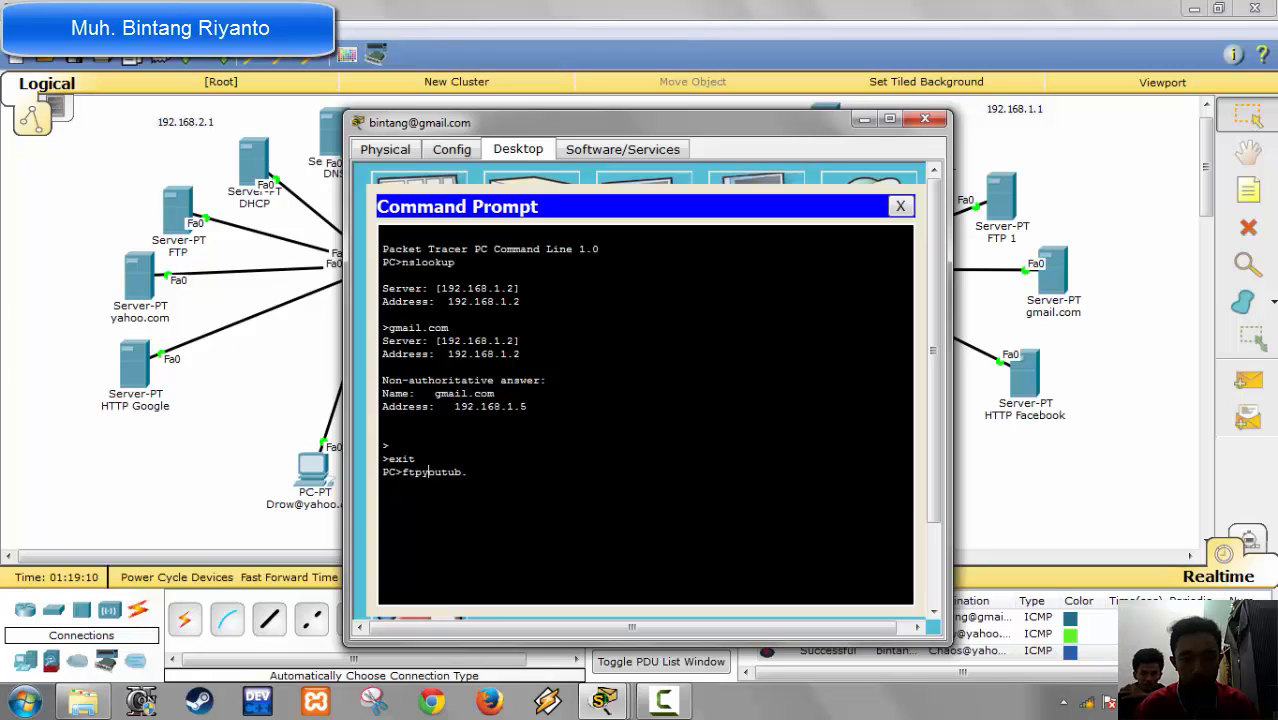
pyautogui.write('.')
pyautogui.press('Right')
pyautogui.press('Right')
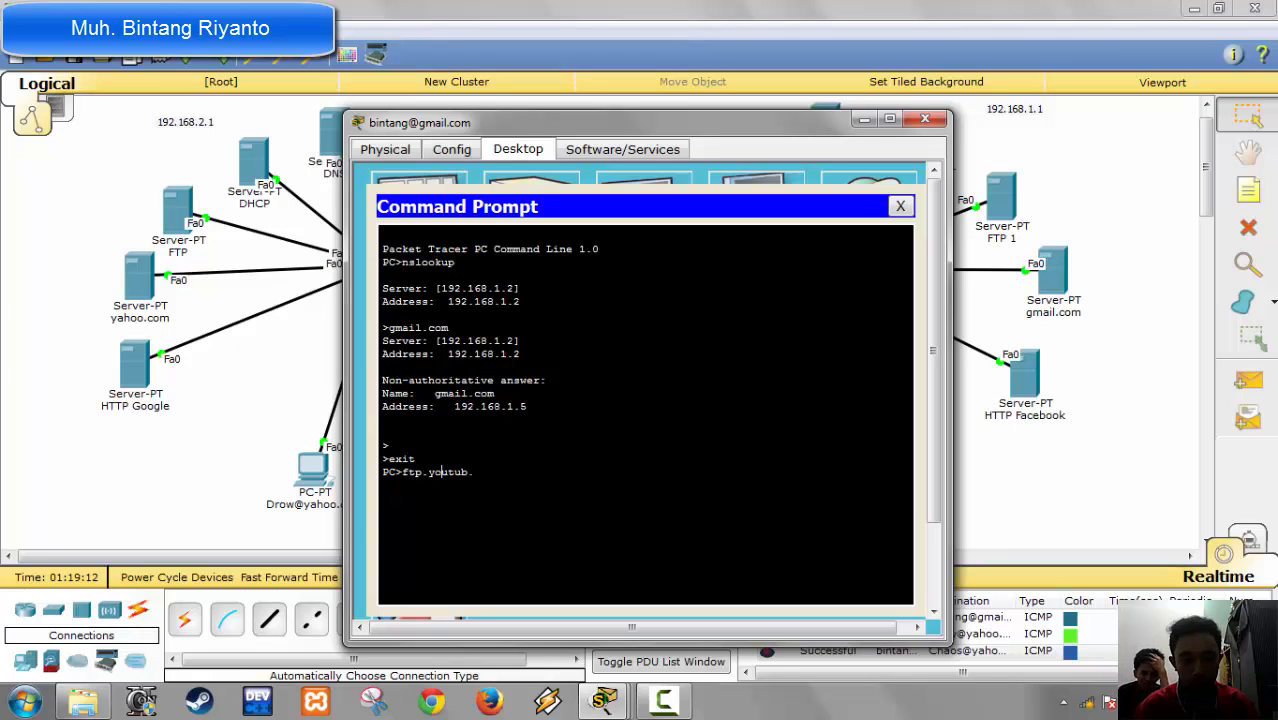
pyautogui.press('Right')
pyautogui.press('Right')
pyautogui.press('Right')
pyautogui.press('Right')
pyautogui.press('BackSpace')
pyautogui.press('Delete')
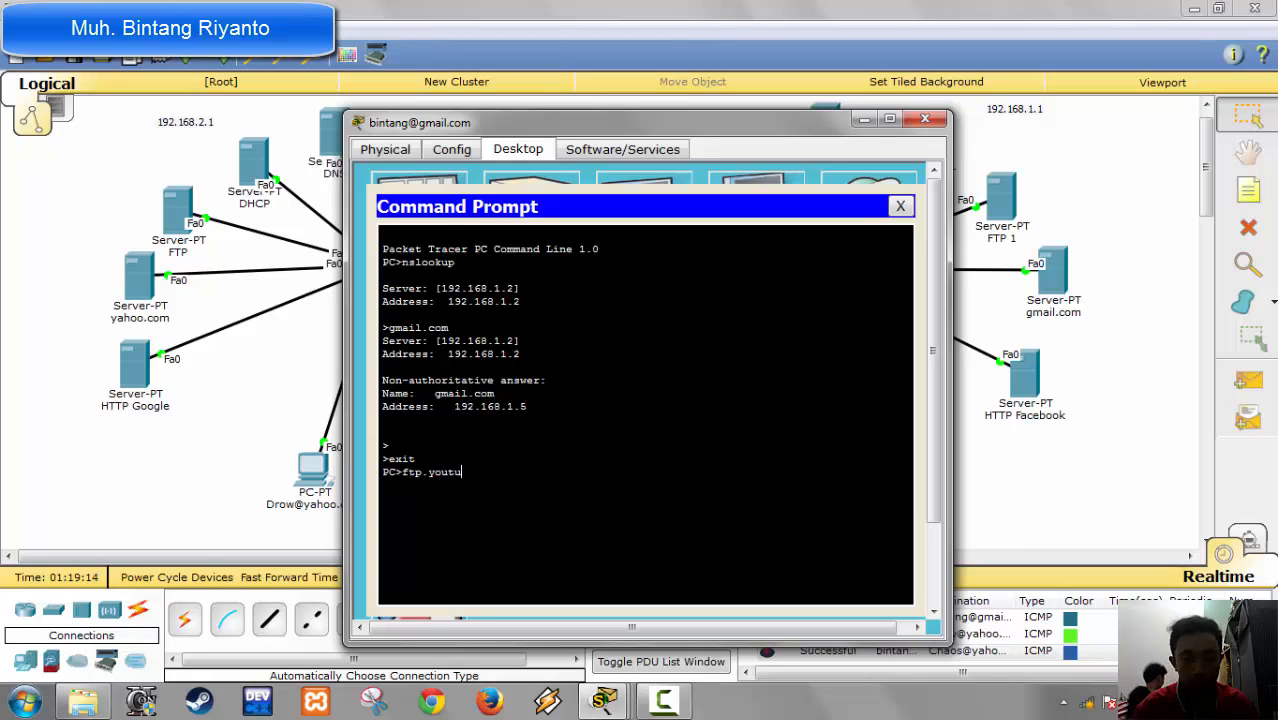
pyautogui.press('BackSpace')
pyautogui.press('BackSpace')
pyautogui.press('BackSpace')
pyautogui.press('BackSpace')
pyautogui.press('BackSpace')
pyautogui.press('BackSpace')
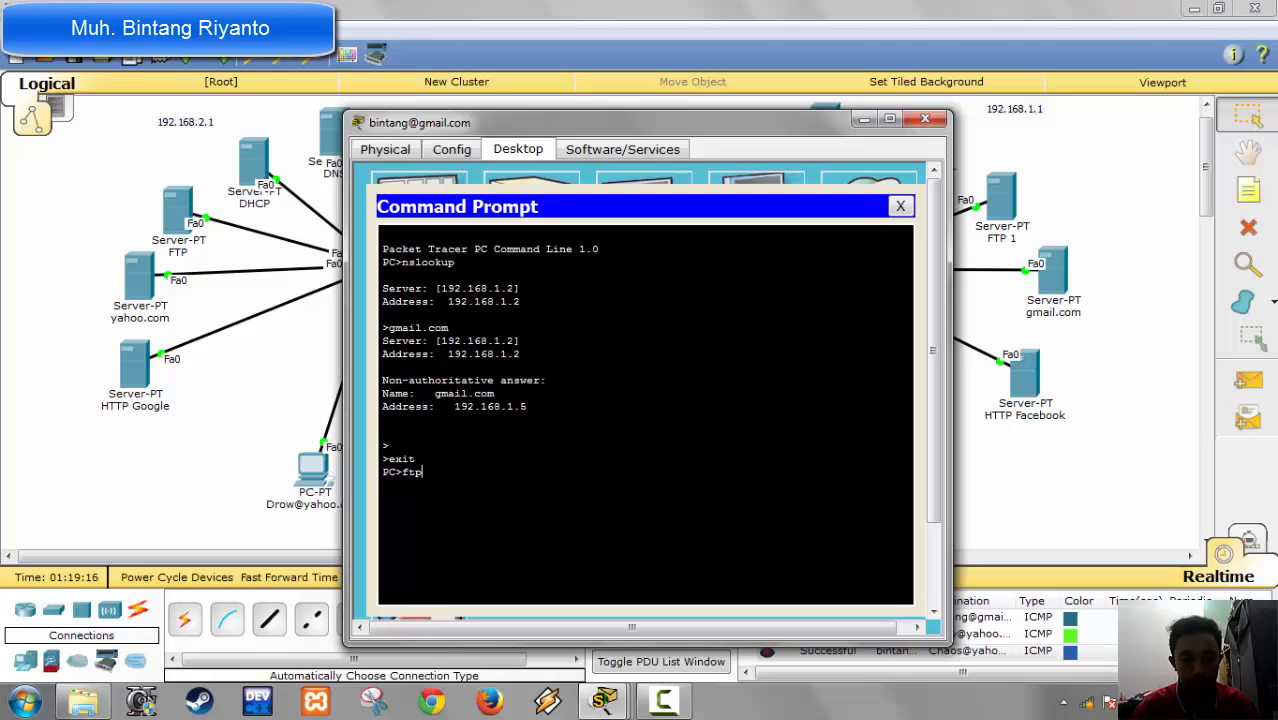
# Step: Connect to ftp.youtube.com by FTP from the command prompt of the first gmail PC
pyautogui.write('ftp.')
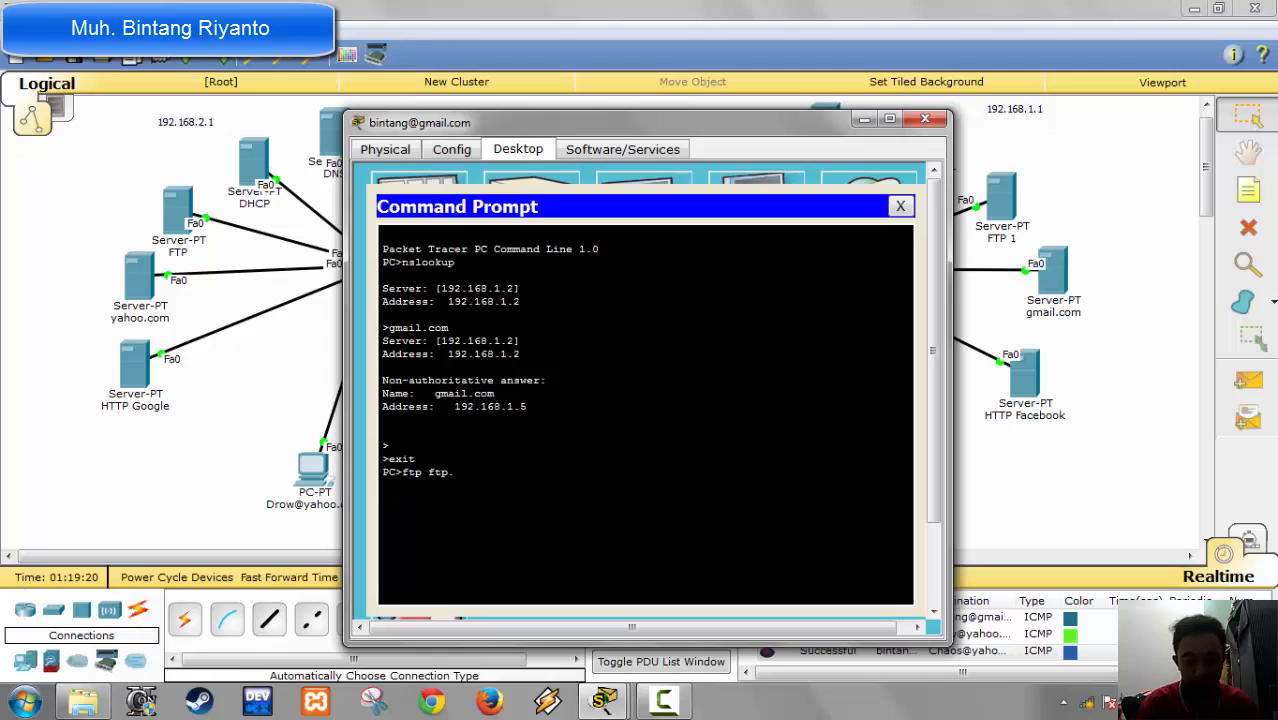
pyautogui.write('youtube.com')
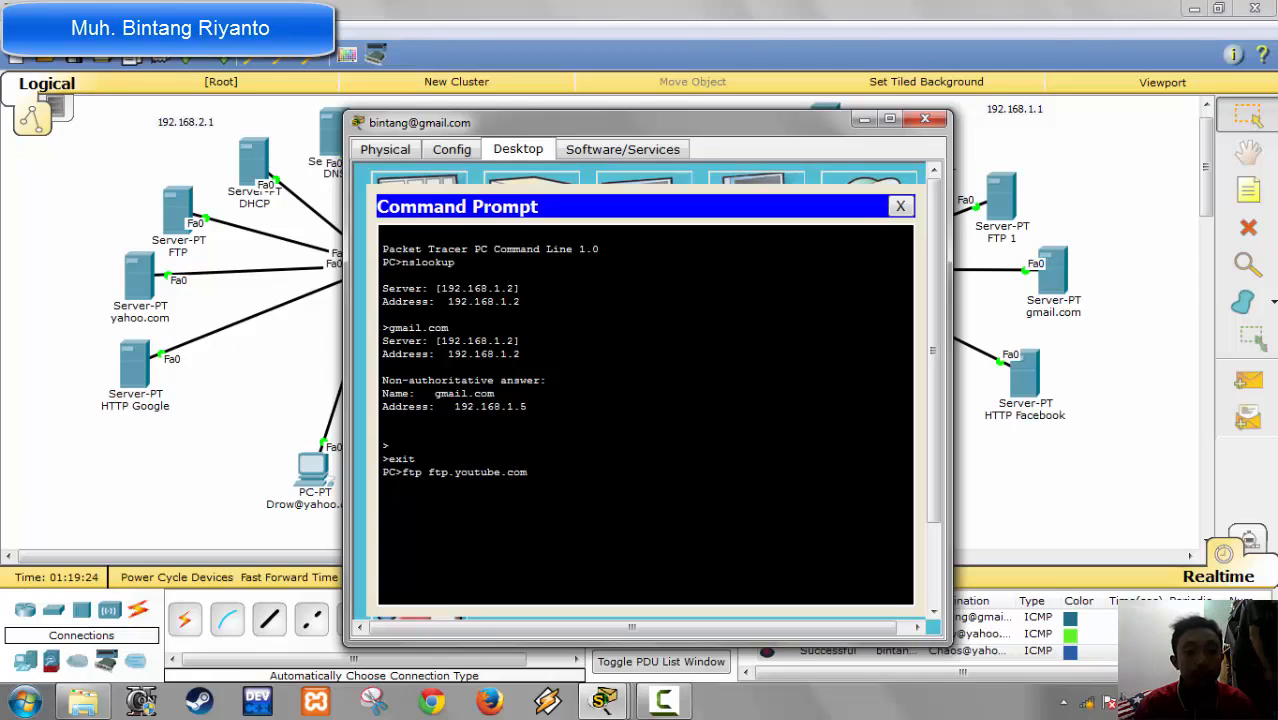
pyautogui.press('Return')
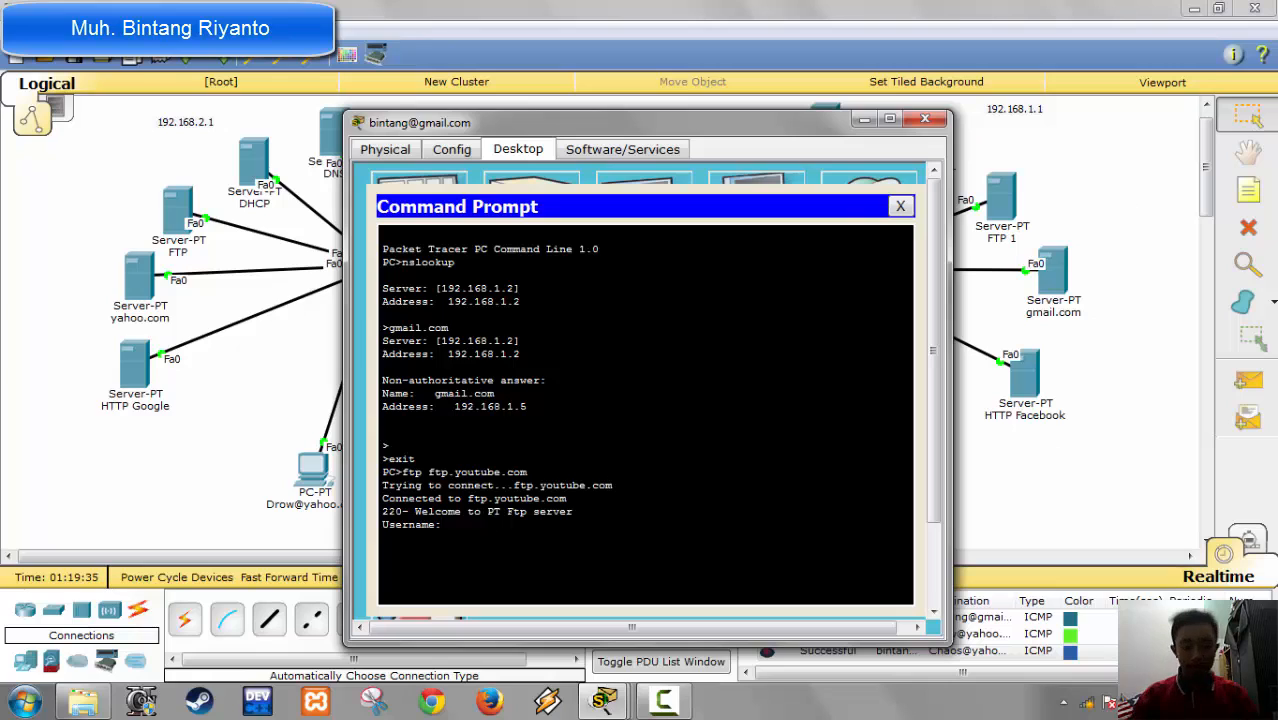
# Step: Log in to the FTP server as blood with the account password and list its directory
pyautogui.write('blood')
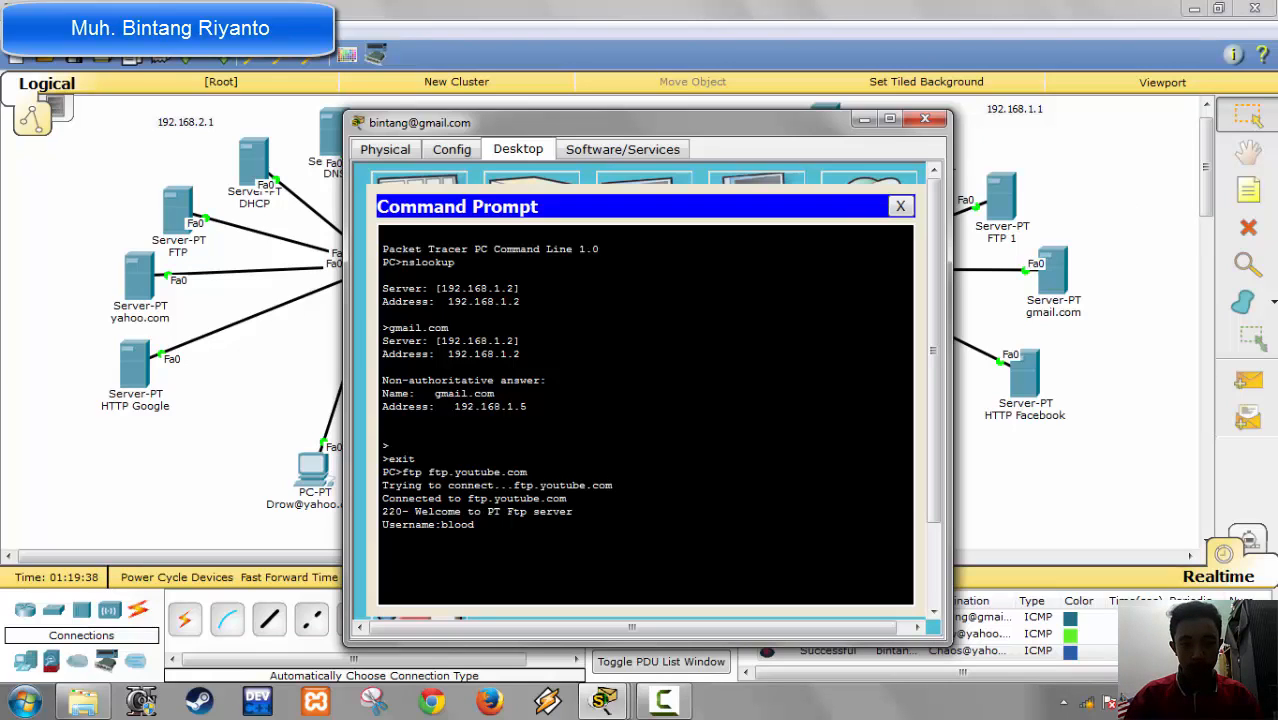
pyautogui.press('Return')
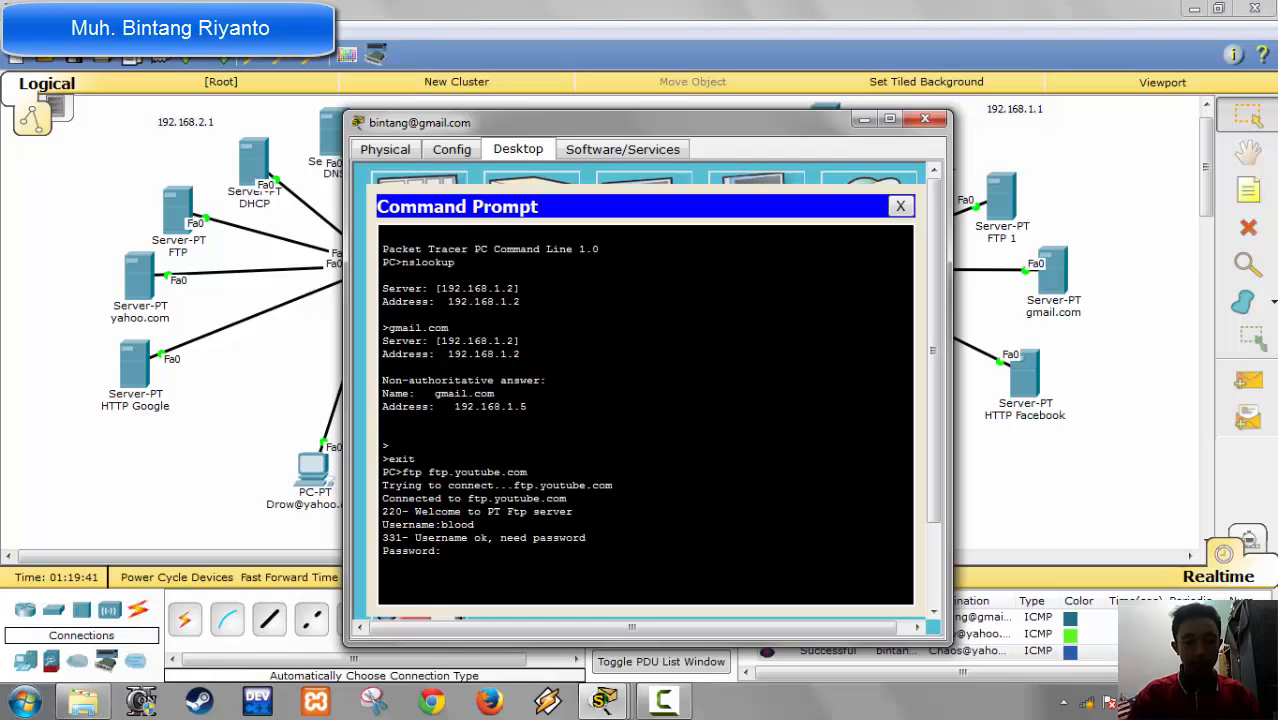
pyautogui.press('Return')
pyautogui.write('dir')
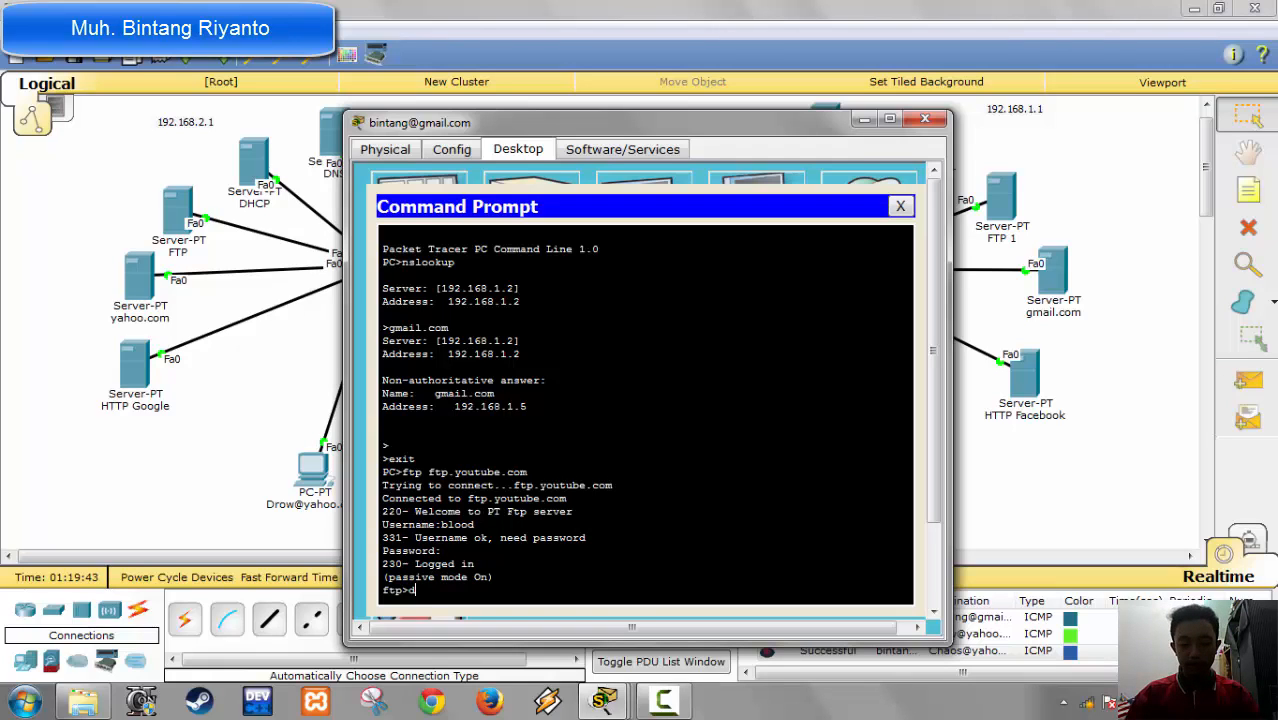
pyautogui.press('Return')
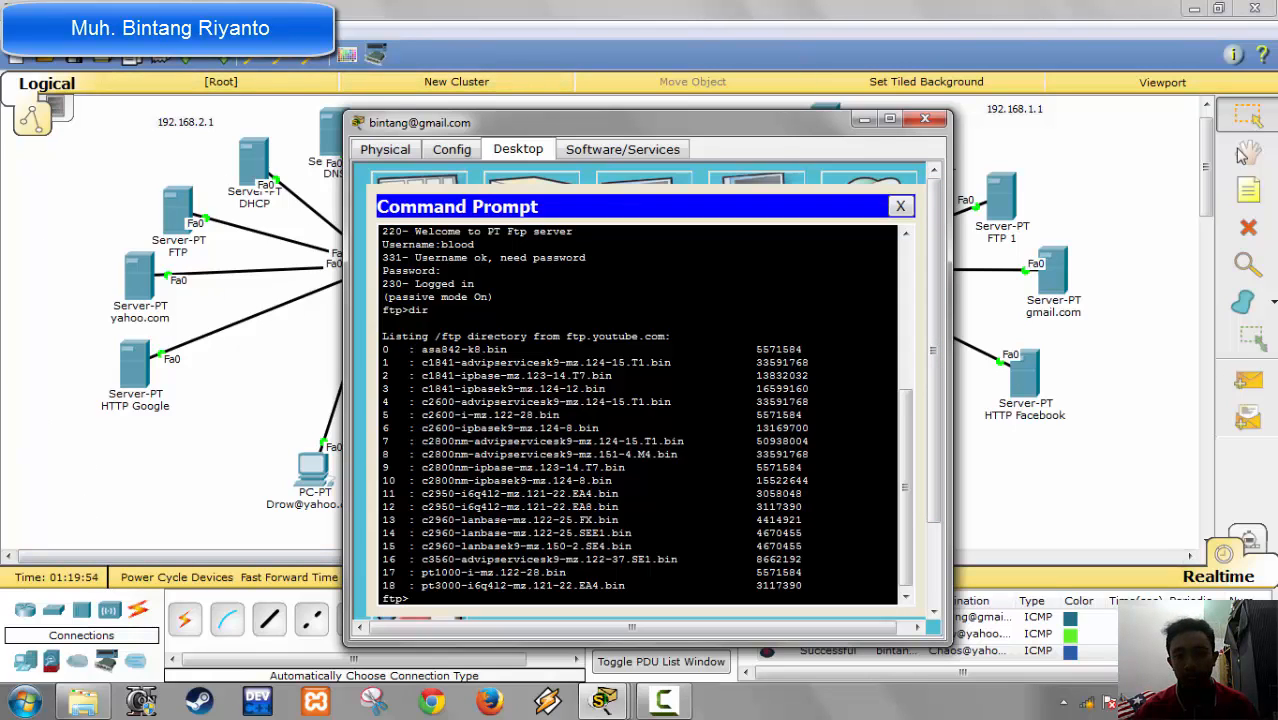
# Step: Close the device windows of both gmail PCs
pyautogui.click(936, 116)
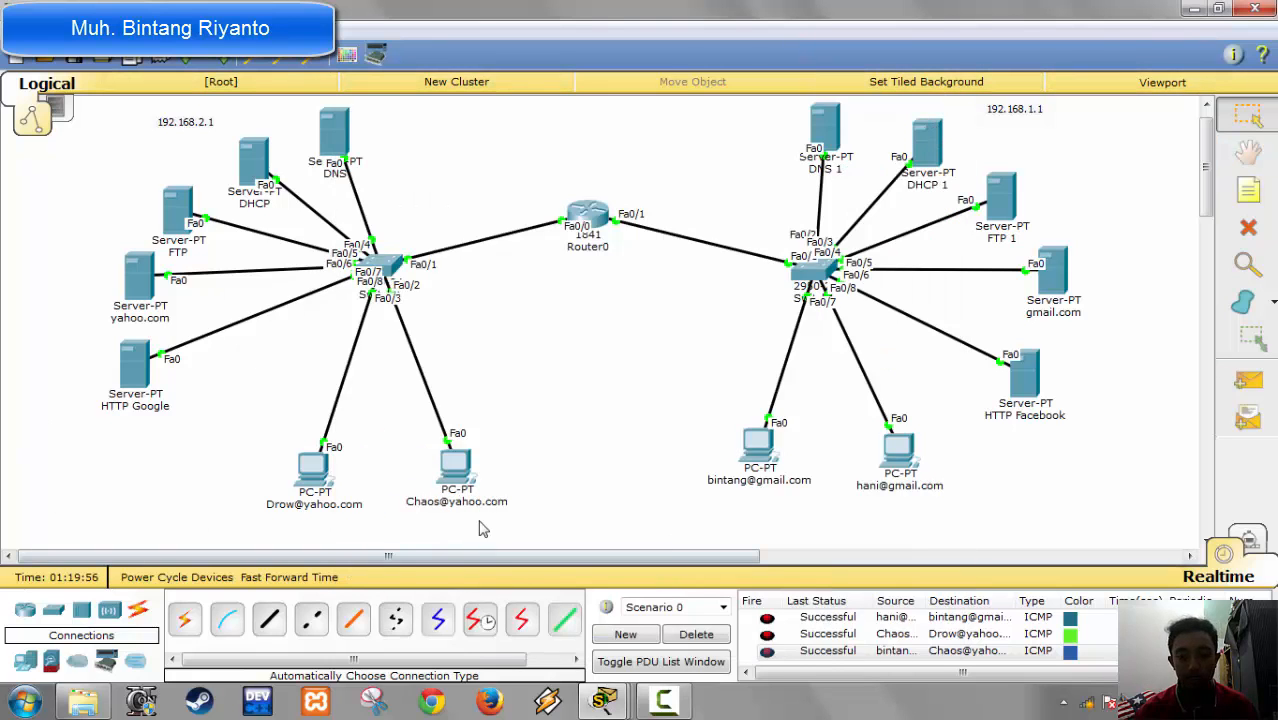
pyautogui.moveTo(620, 708)
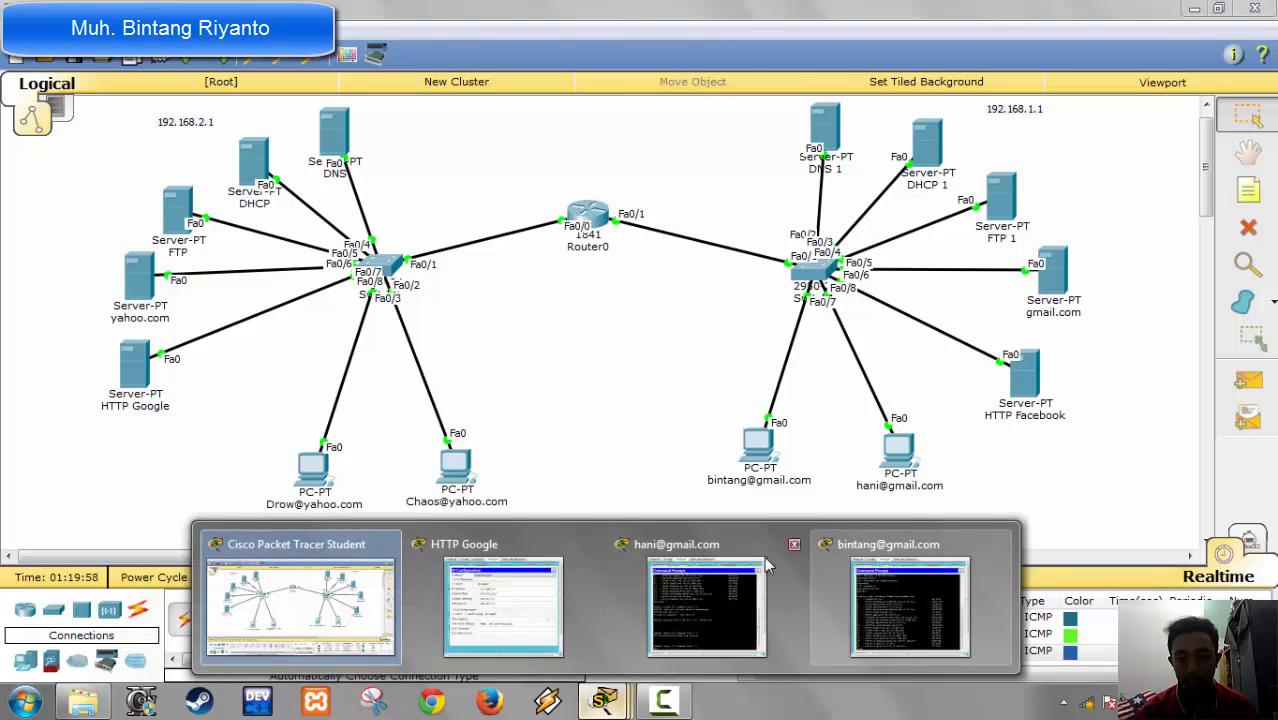
pyautogui.click(795, 545)
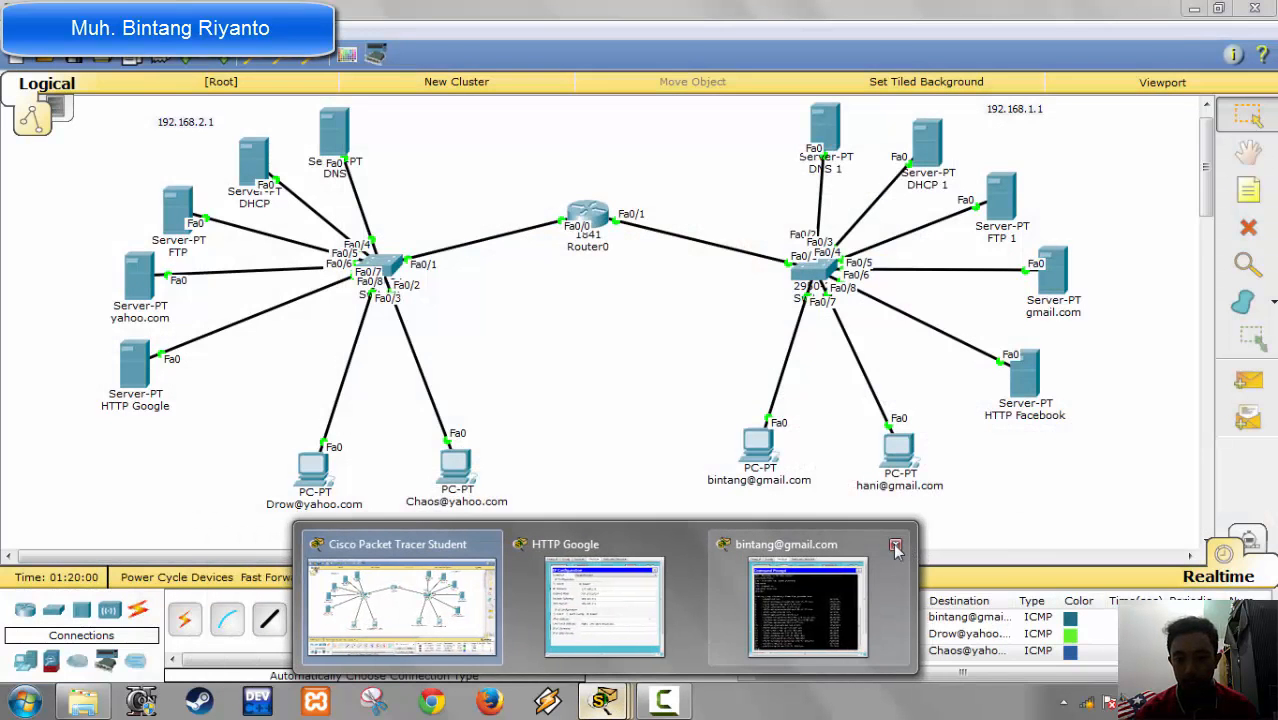
pyautogui.click(905, 542)
# Step: Open the command prompt of the first yahoo PC in the 192.168.2.1 network and connect to ftp.4shared.com by FTP
pyautogui.click(314, 462)
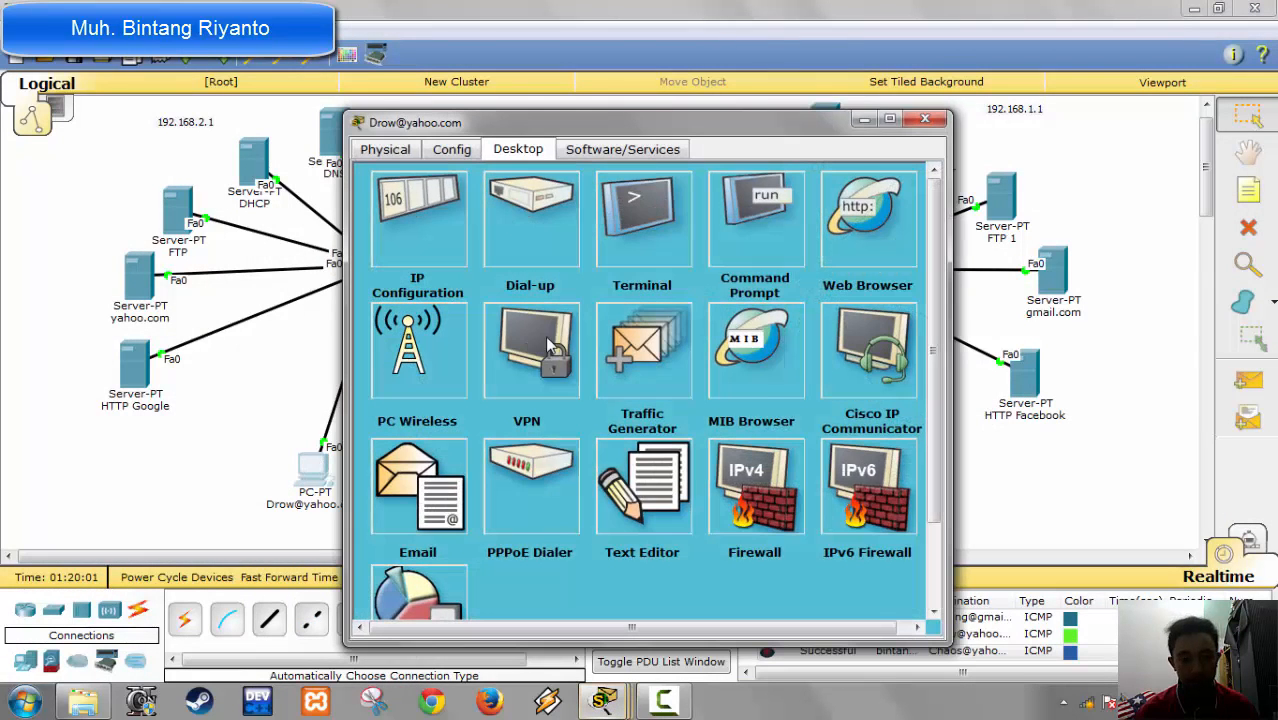
pyautogui.click(743, 243)
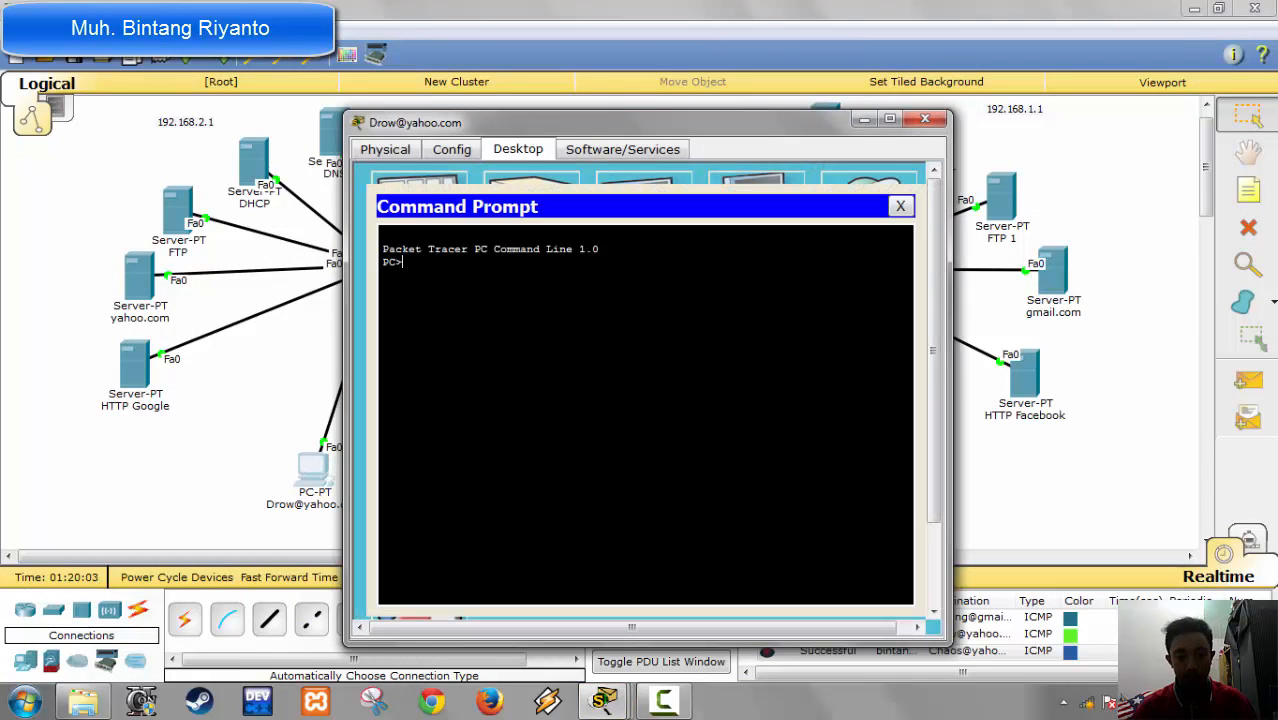
pyautogui.write('ftp')
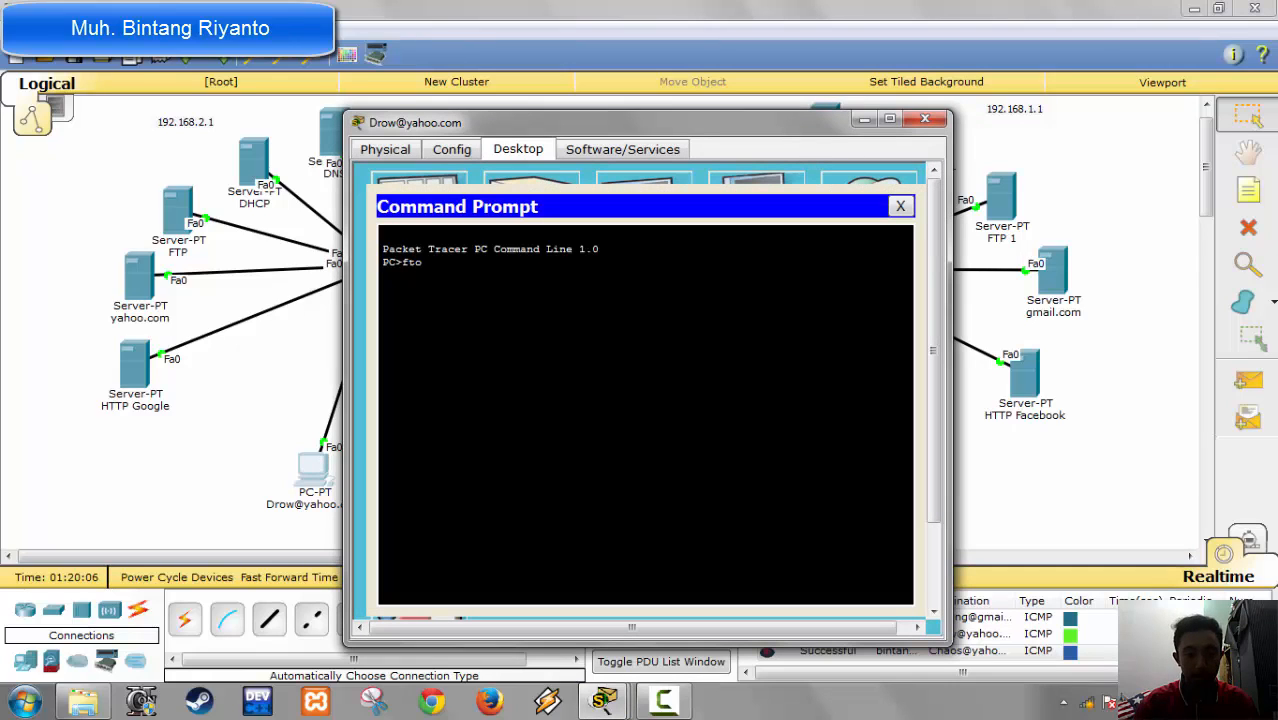
pyautogui.press('BackSpace')
pyautogui.write('p ftp.4')
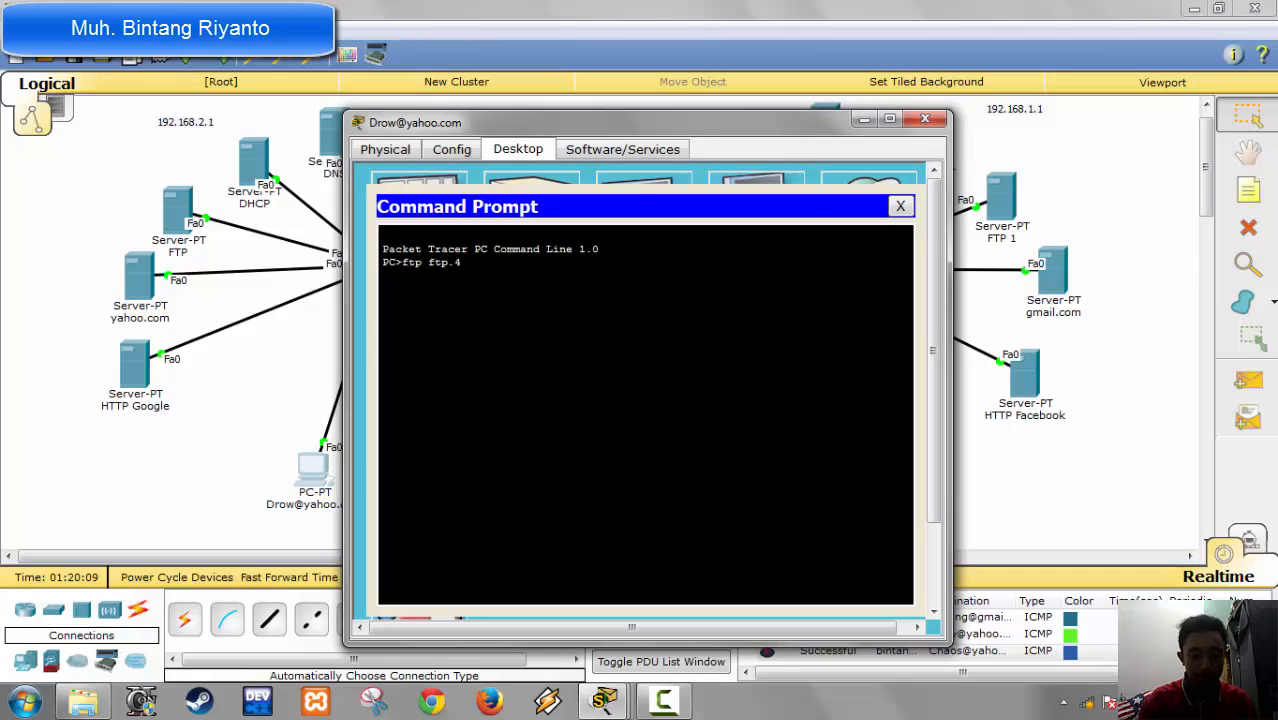
pyautogui.write('shared.com')
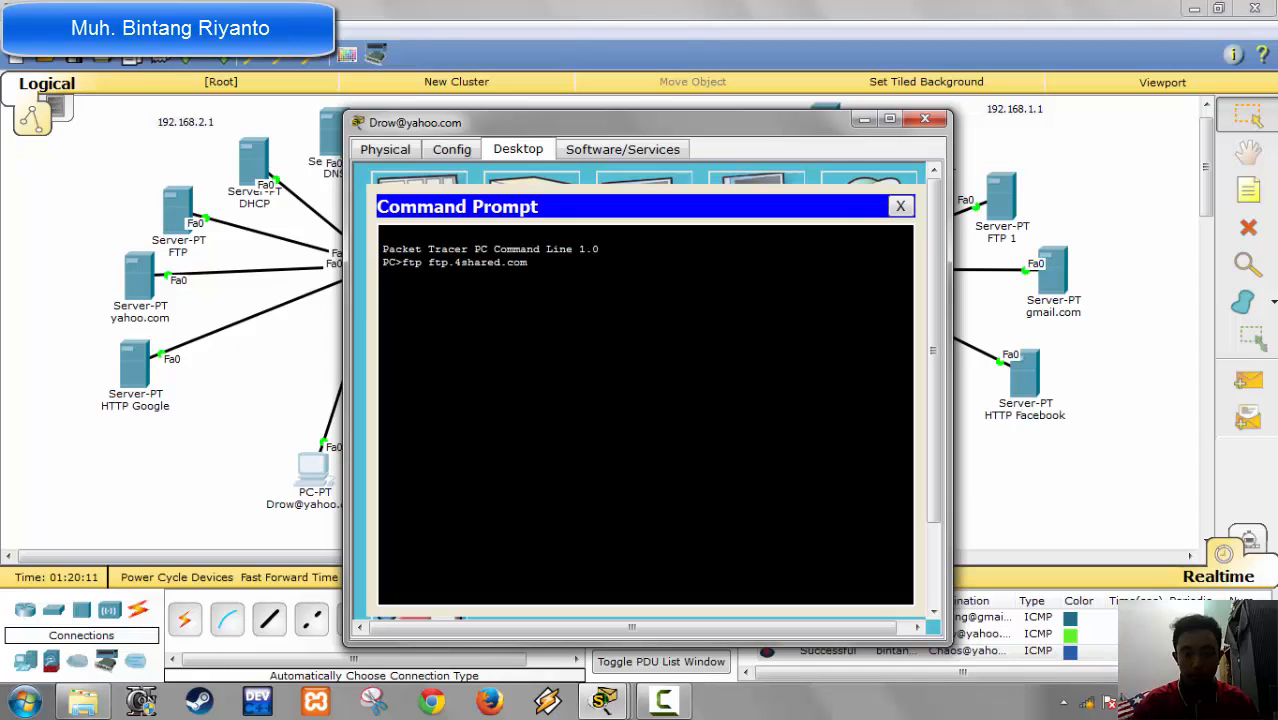
pyautogui.press('Return')
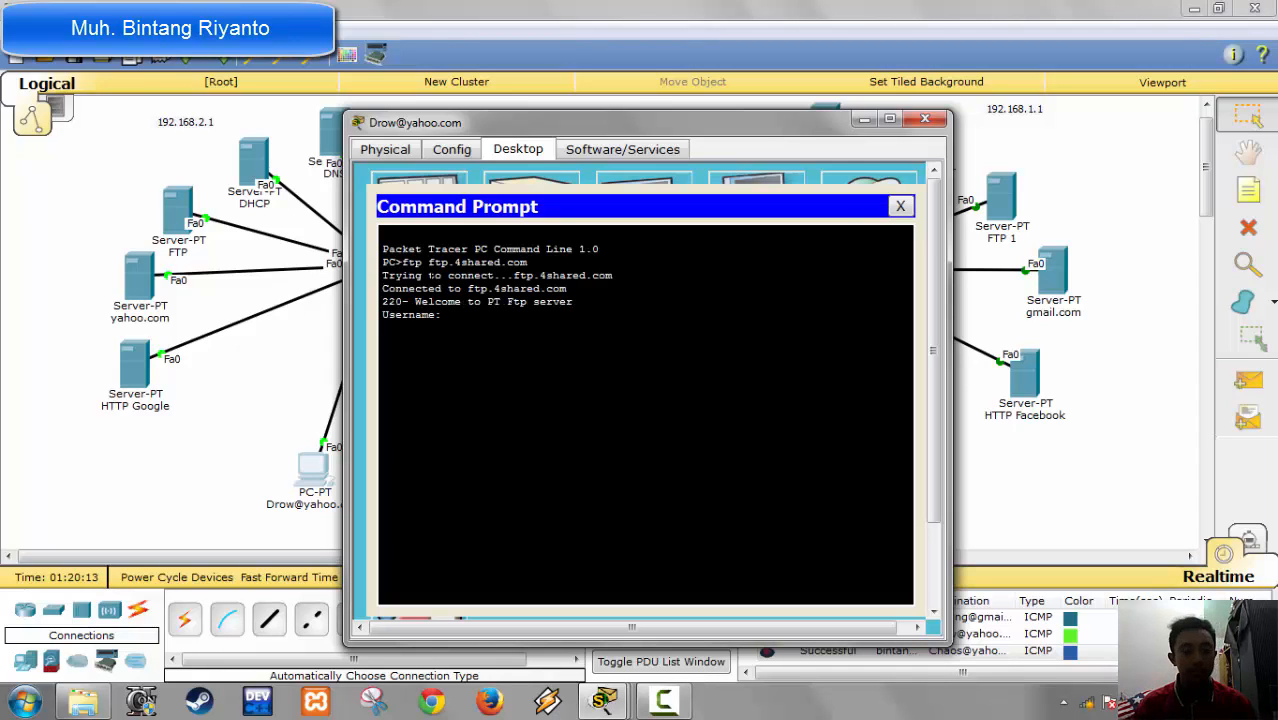
# Step: Look up the first user account in the FTP service of the FTP 1 server and close the server
pyautogui.click(1063, 210)
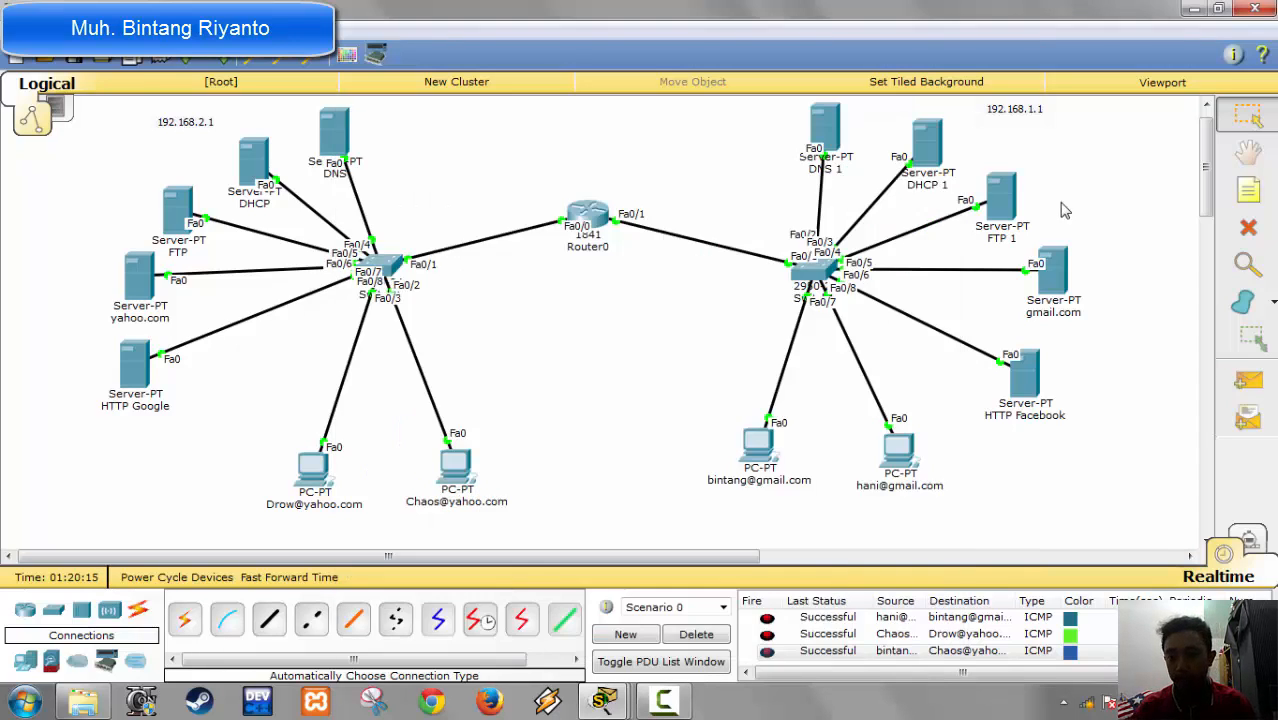
pyautogui.click(1010, 212)
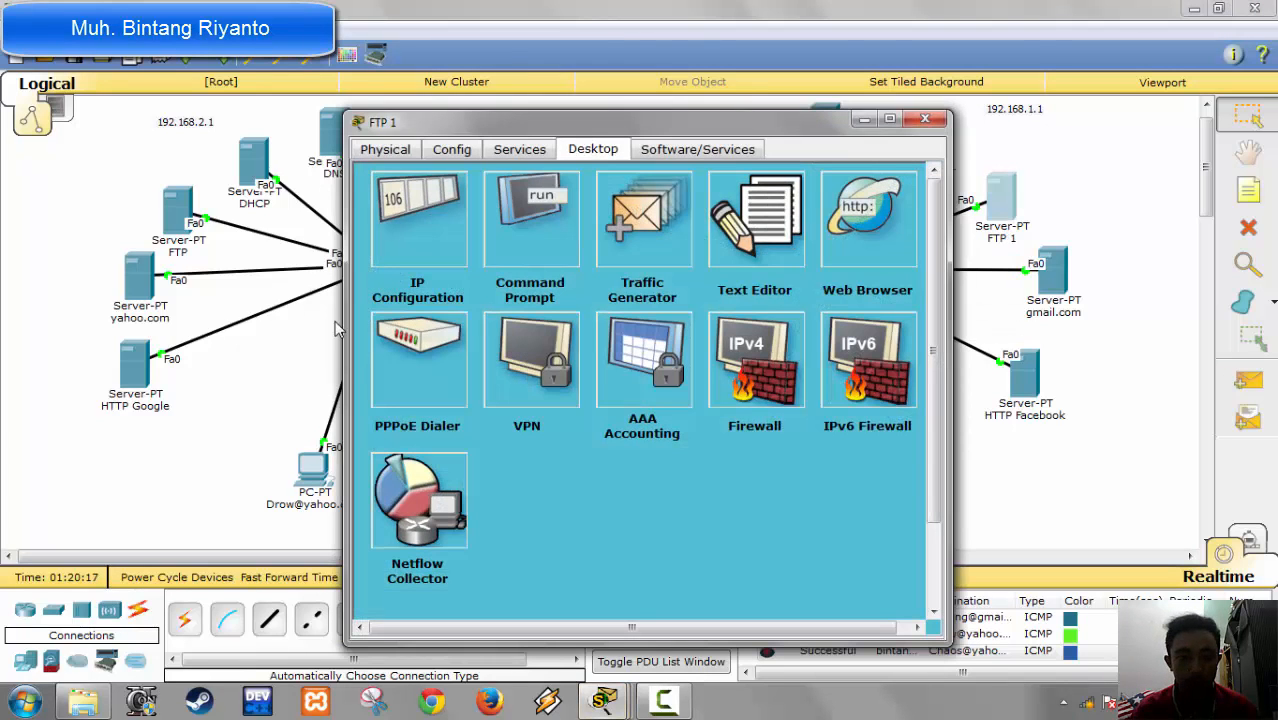
pyautogui.click(530, 150)
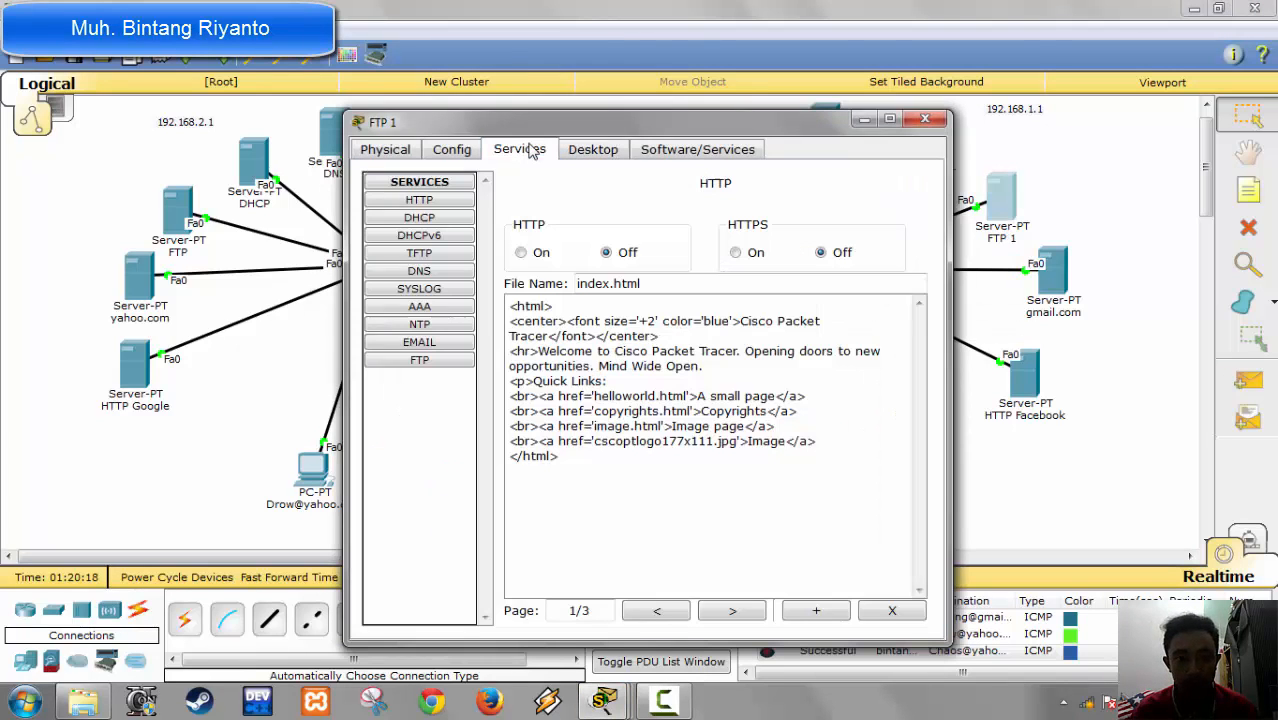
pyautogui.click(419, 360)
pyautogui.click(565, 366)
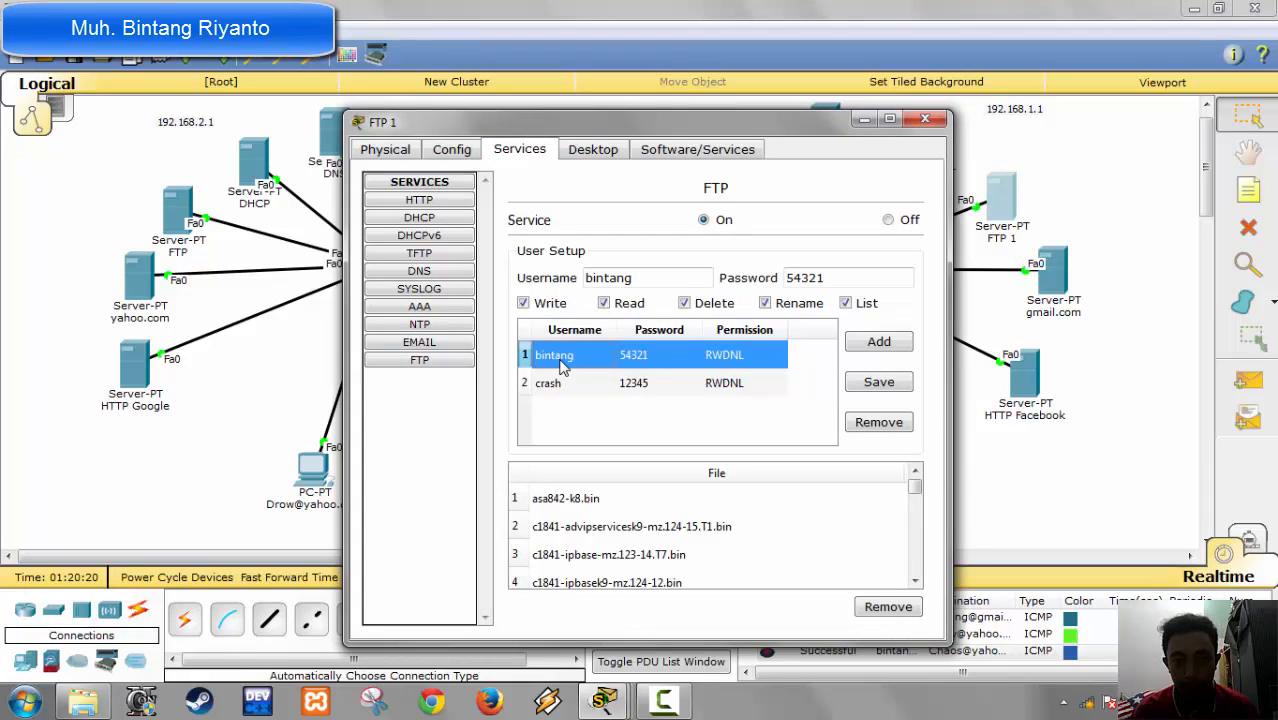
pyautogui.click(926, 120)
# Step: Return to the first yahoo PC's command prompt and log in to ftp.4shared.com with the first FTP account's username and password
pyautogui.moveTo(604, 700)
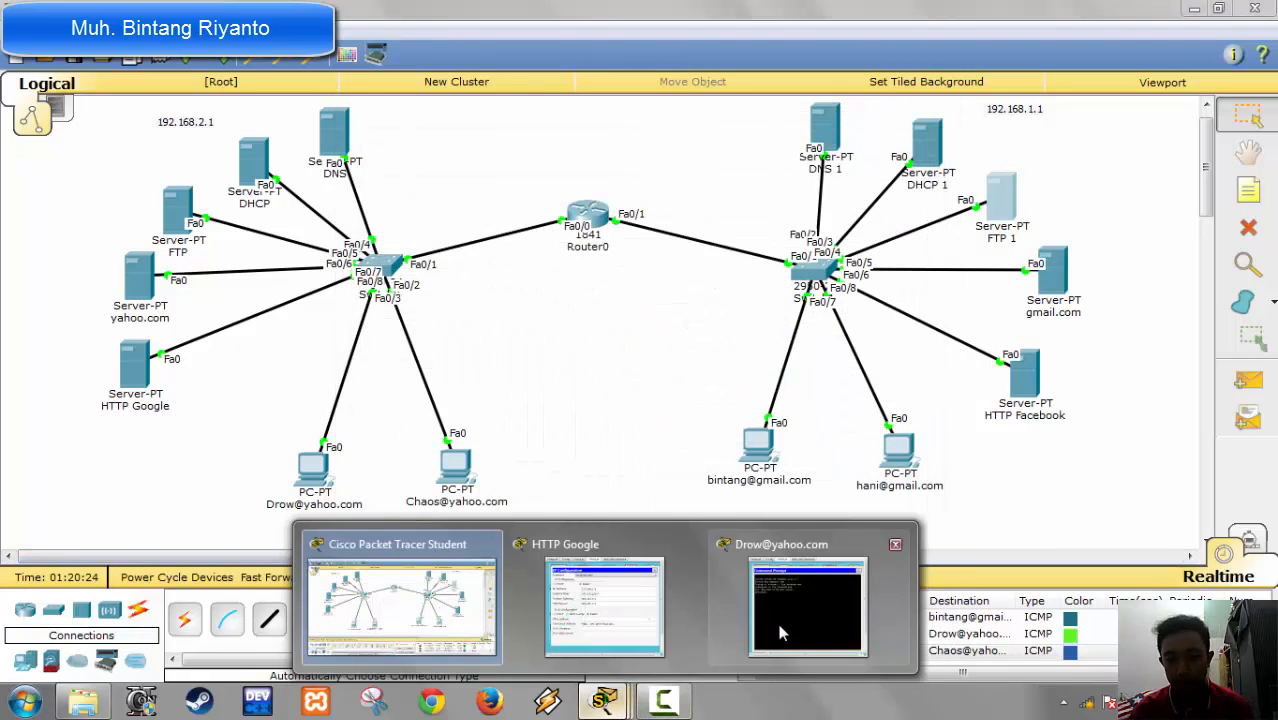
pyautogui.click(781, 632)
pyautogui.write('bintang')
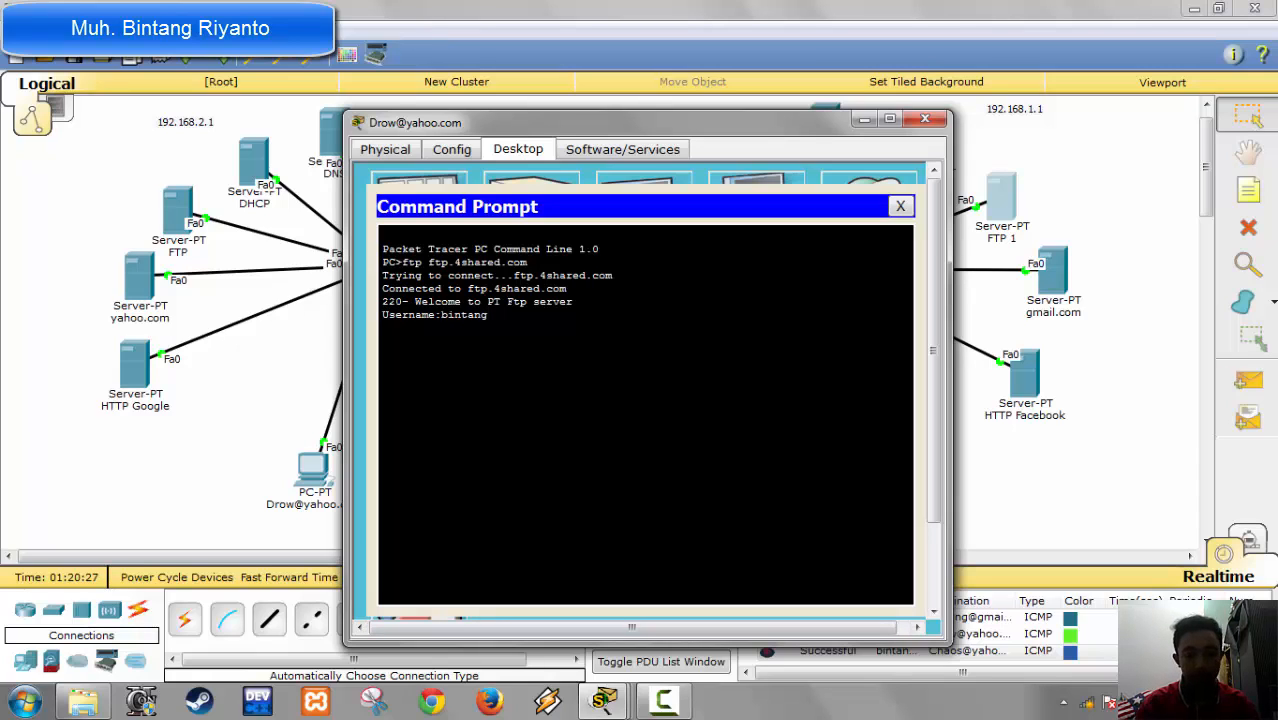
pyautogui.press('Return')
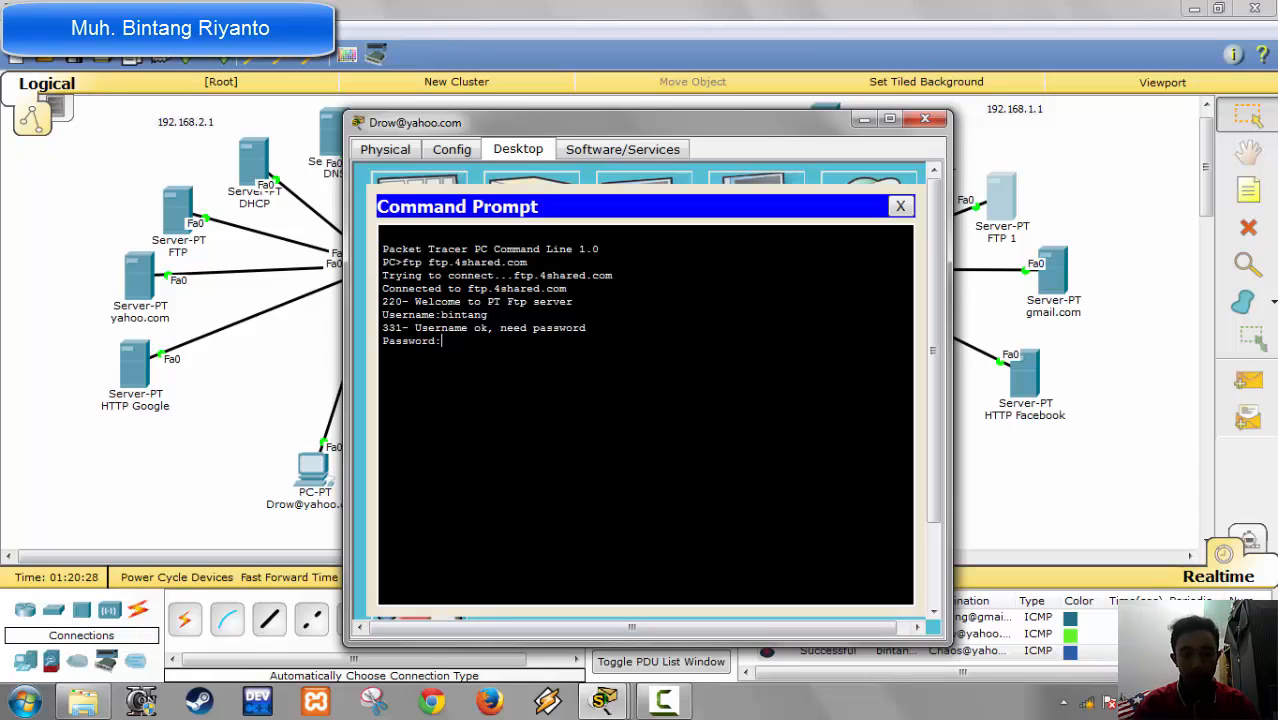
pyautogui.press('Return')
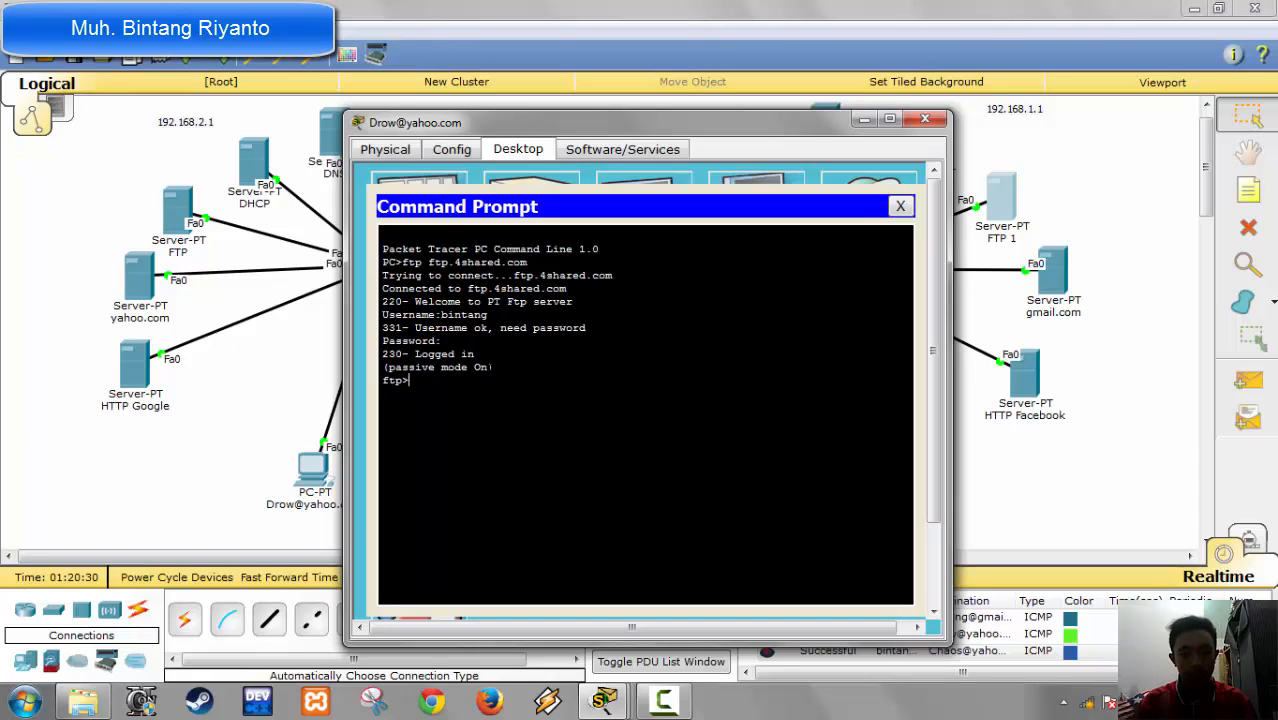
# Step: List the FTP server's directory with dir and close the first yahoo PC's device window
pyautogui.write('dir')
pyautogui.press('Return')
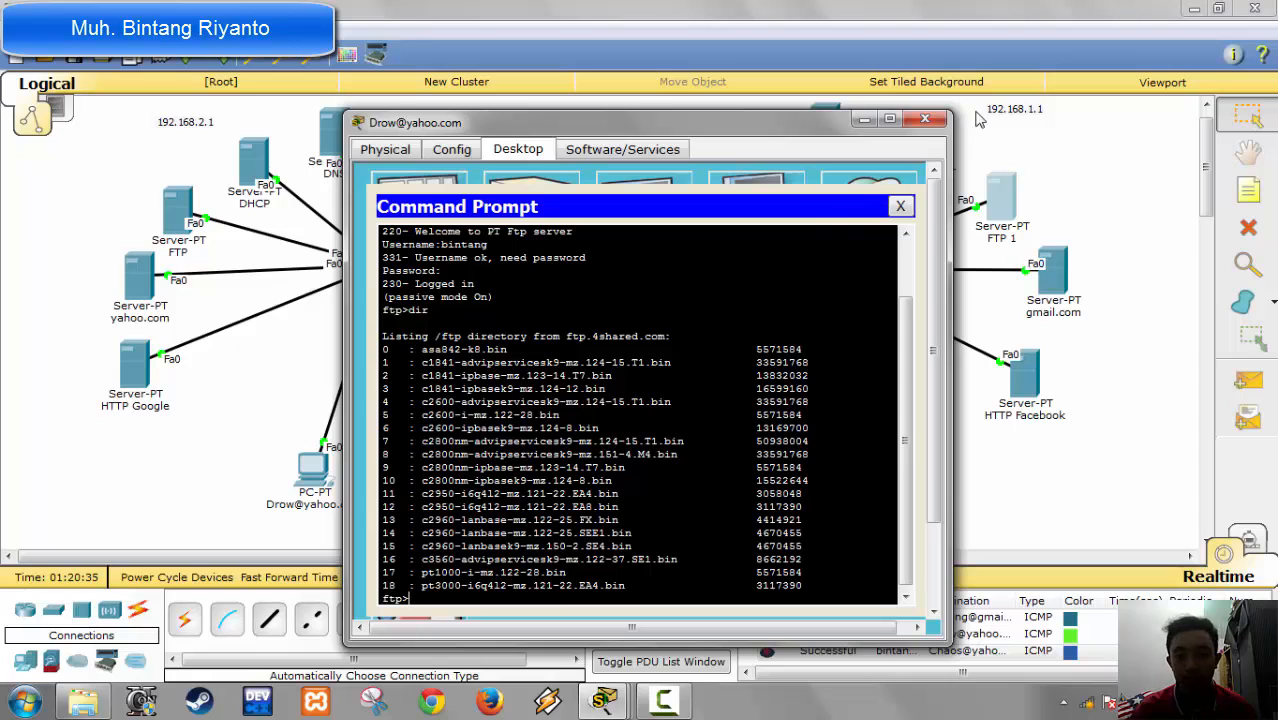
pyautogui.click(925, 122)
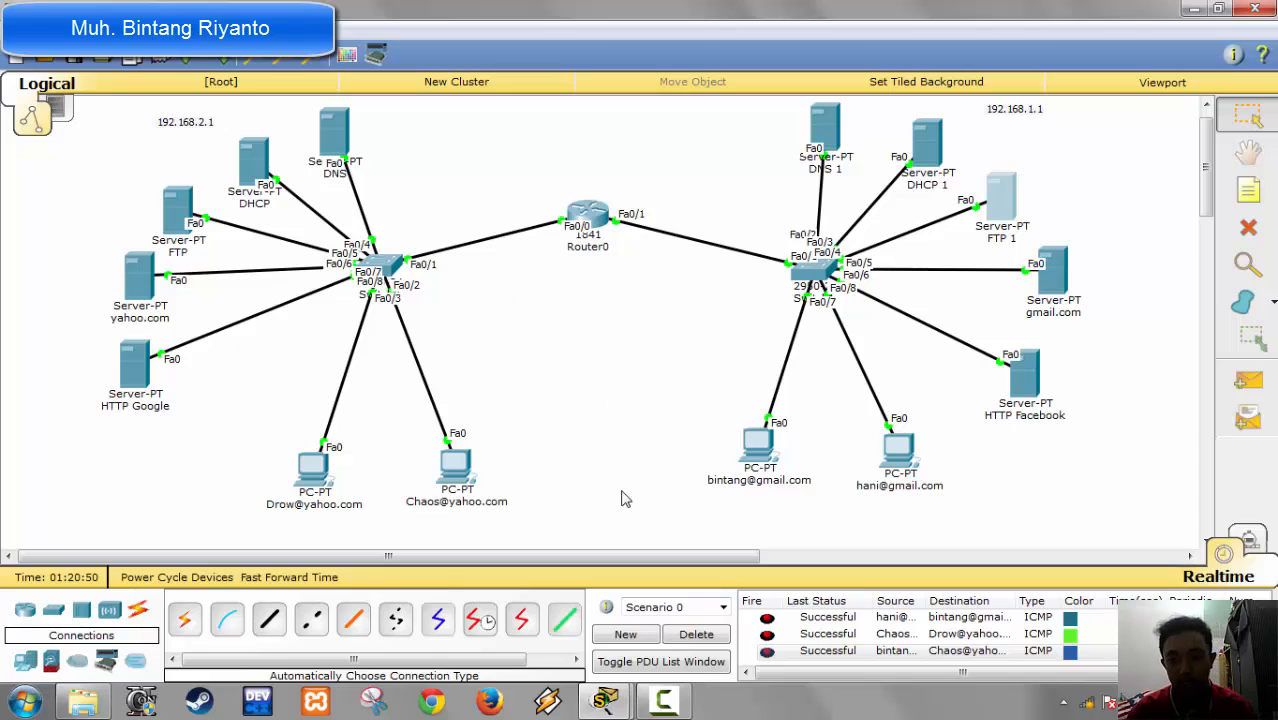
pyautogui.moveTo(752, 438); pyautogui.dragTo(752, 445)
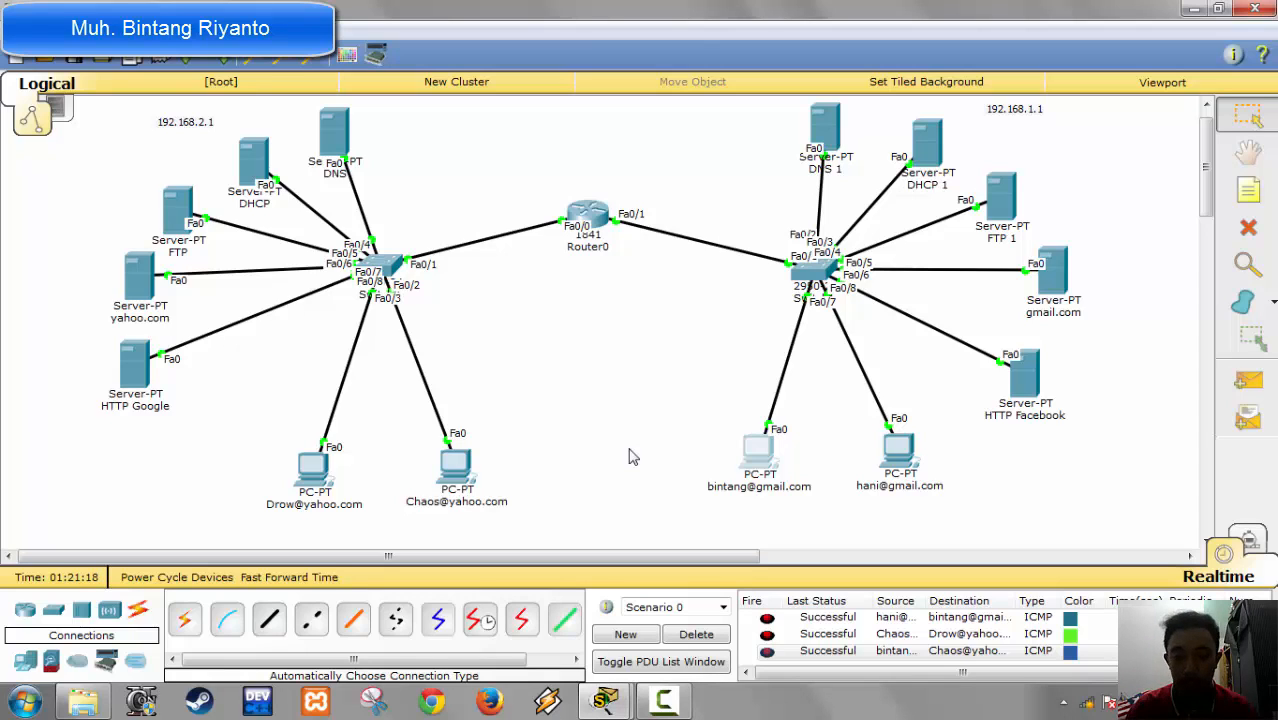
pyautogui.click(660, 702)
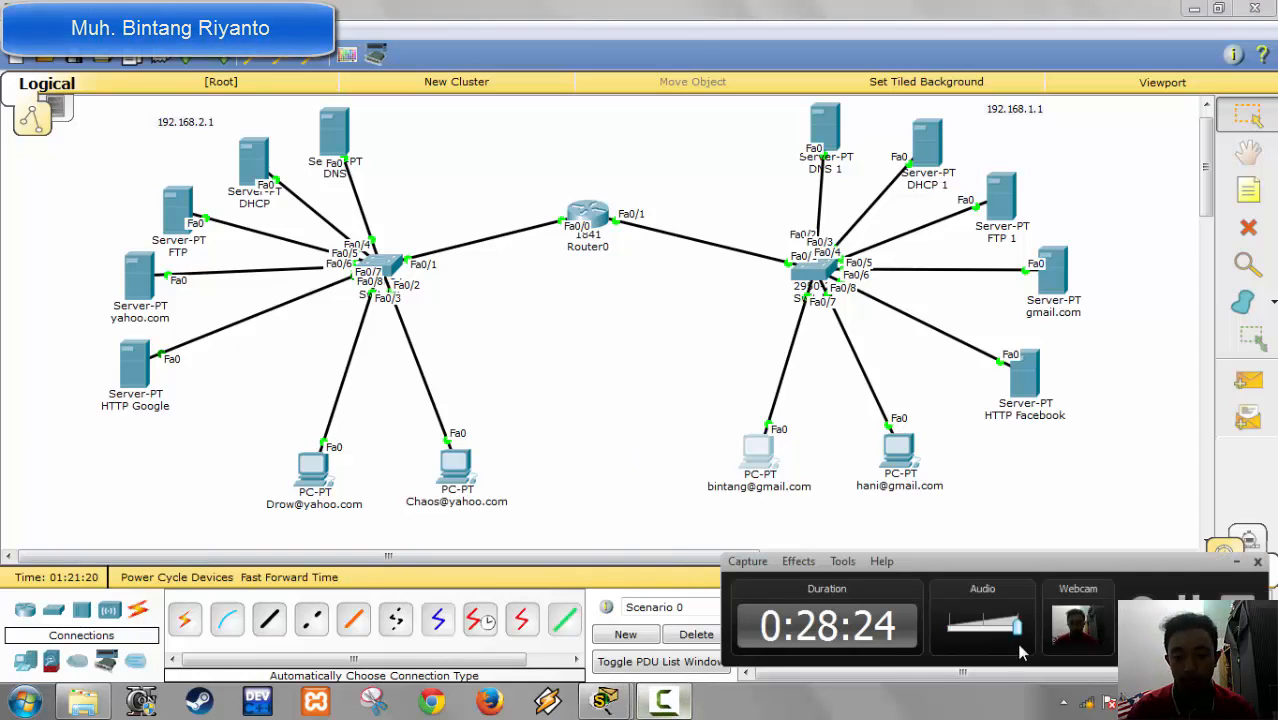